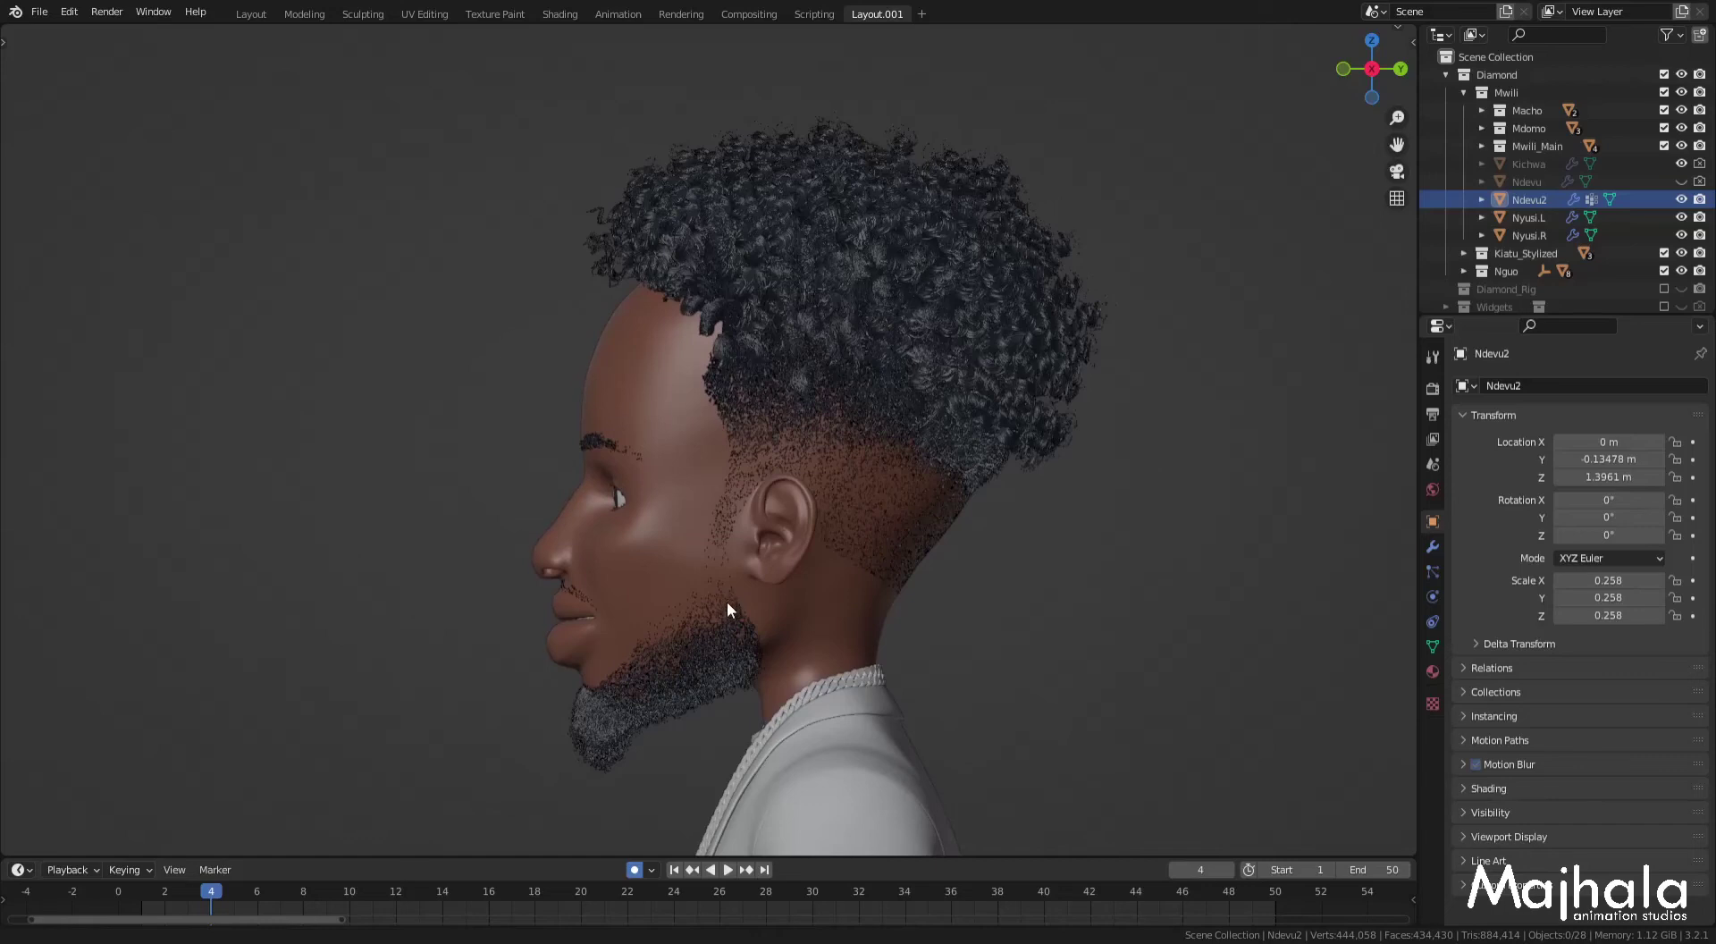
Step: Pan, orbit and zoom around the curly-haired head to inspect it from the side, back and top
middle_click_drag(753, 592, 732, 592, "shift")
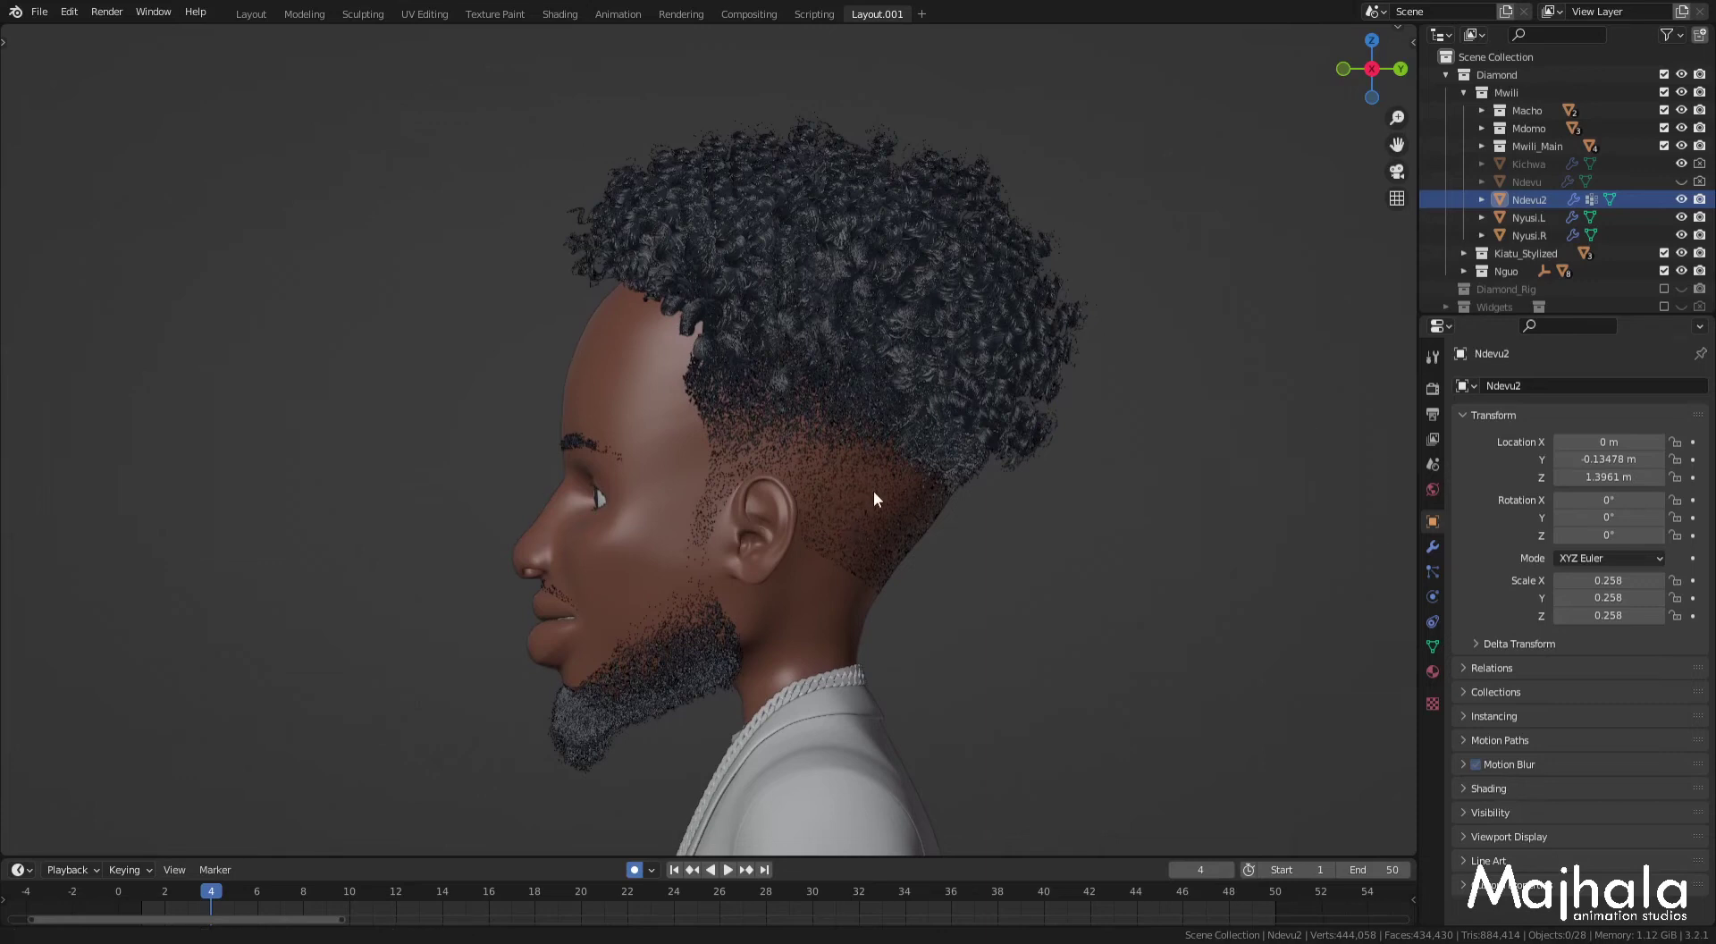
middle_click_drag(872, 490, 871, 501, "shift")
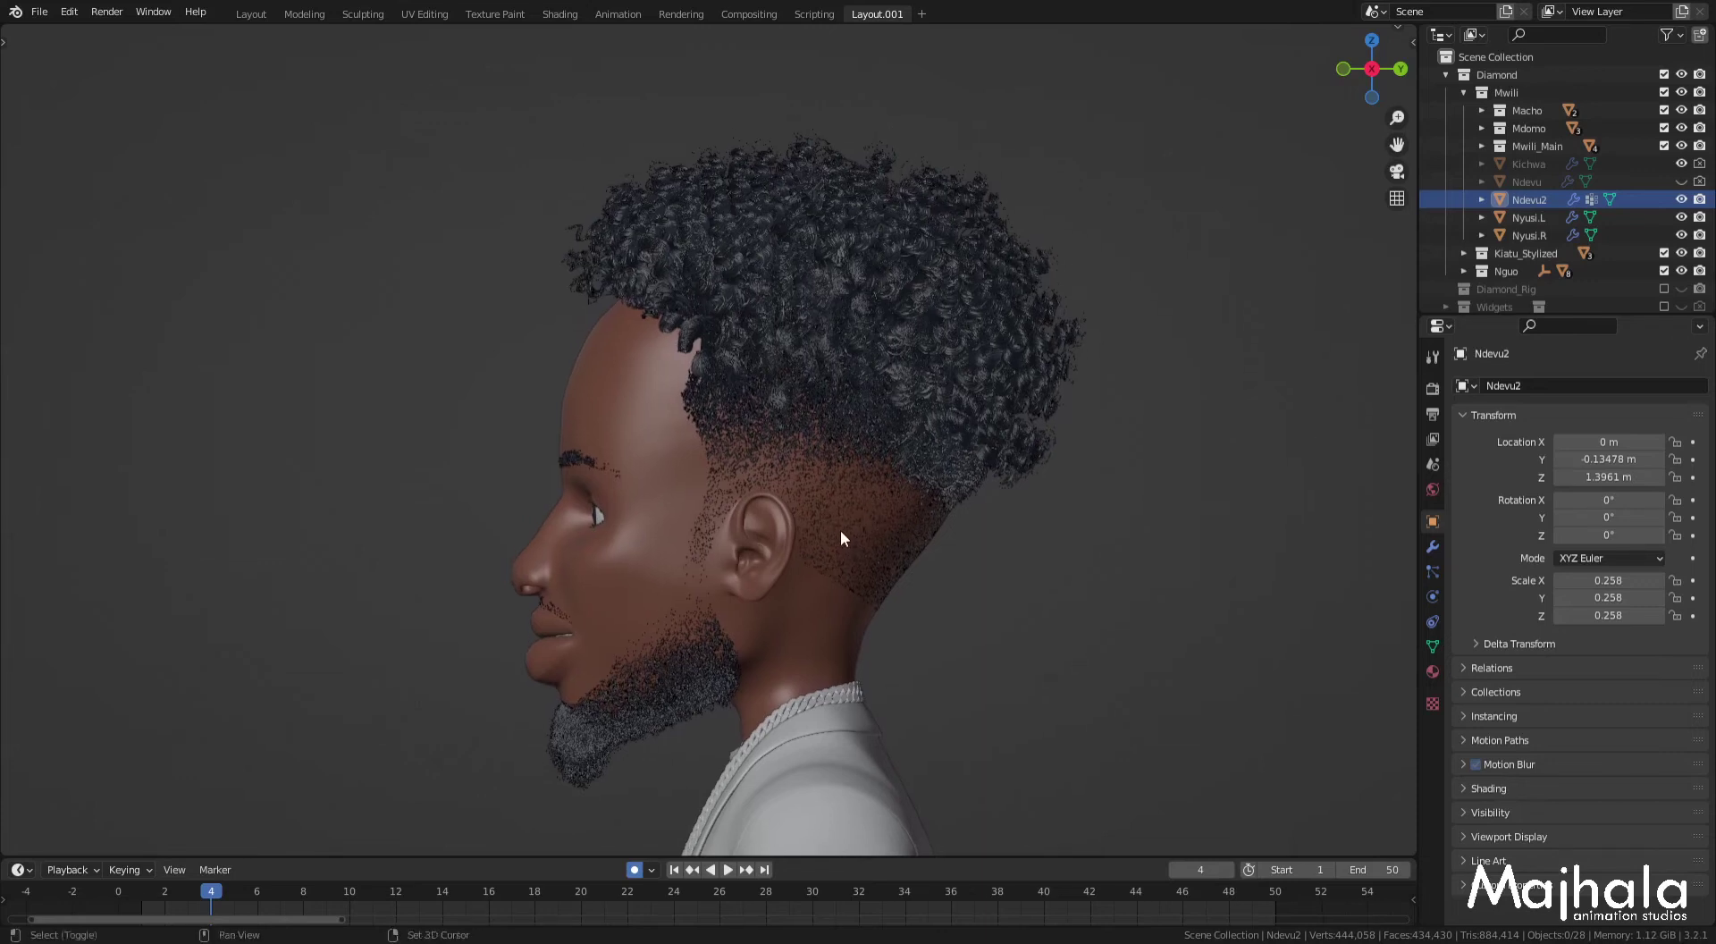
scroll(841, 509, "down", 2, "shift")
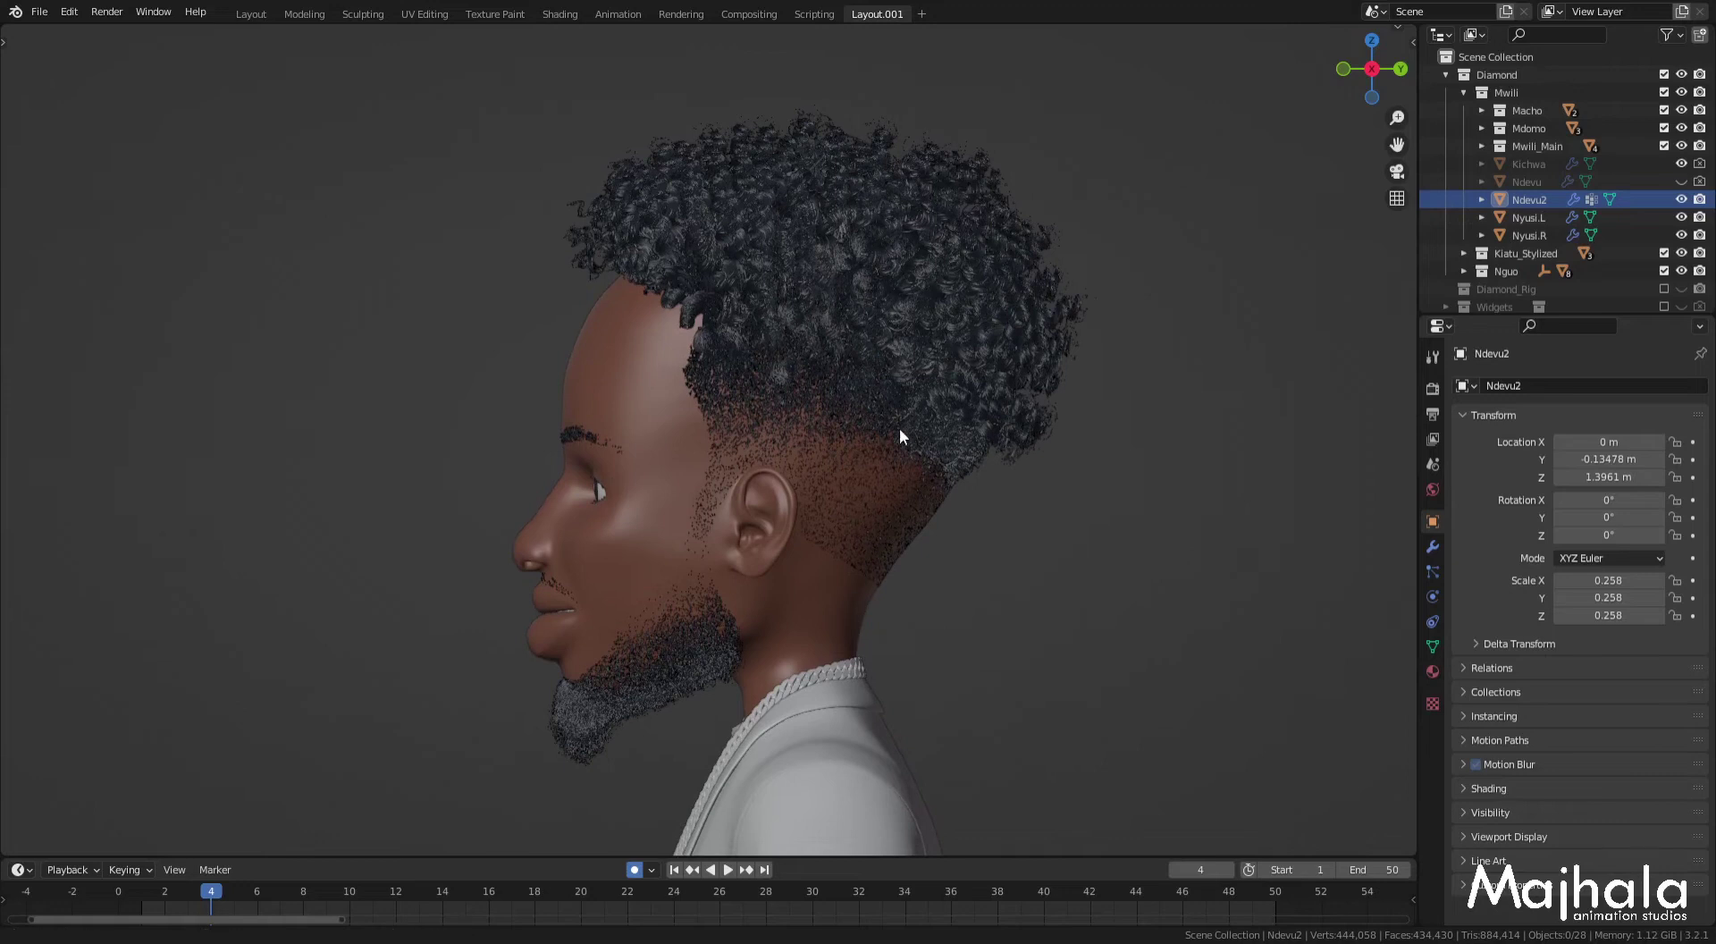
scroll(898, 446, "up", 2)
mouse_move(702, 393)
middle_mouse_down()
mouse_move(876, 399)
mouse_move(877, 459)
mouse_move(843, 425)
middle_mouse_up()
middle_click_drag(685, 410, 893, 398)
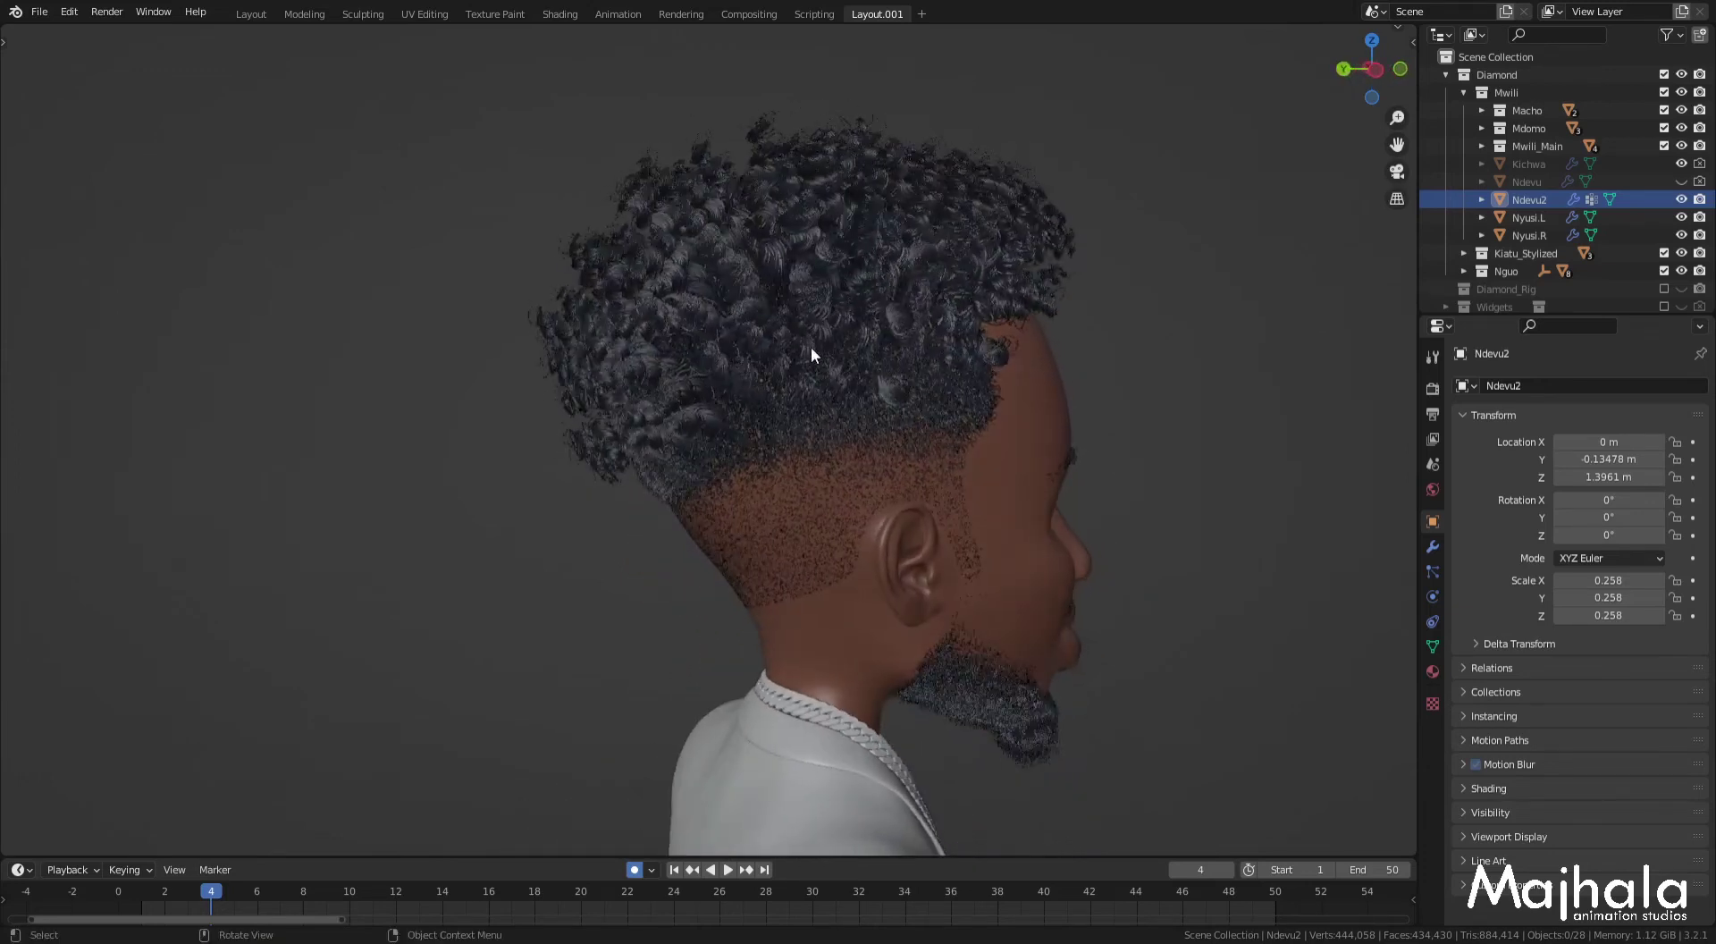
mouse_move(909, 372)
middle_mouse_down()
mouse_move(806, 371)
mouse_move(838, 387)
middle_mouse_up()
key("KP_3")
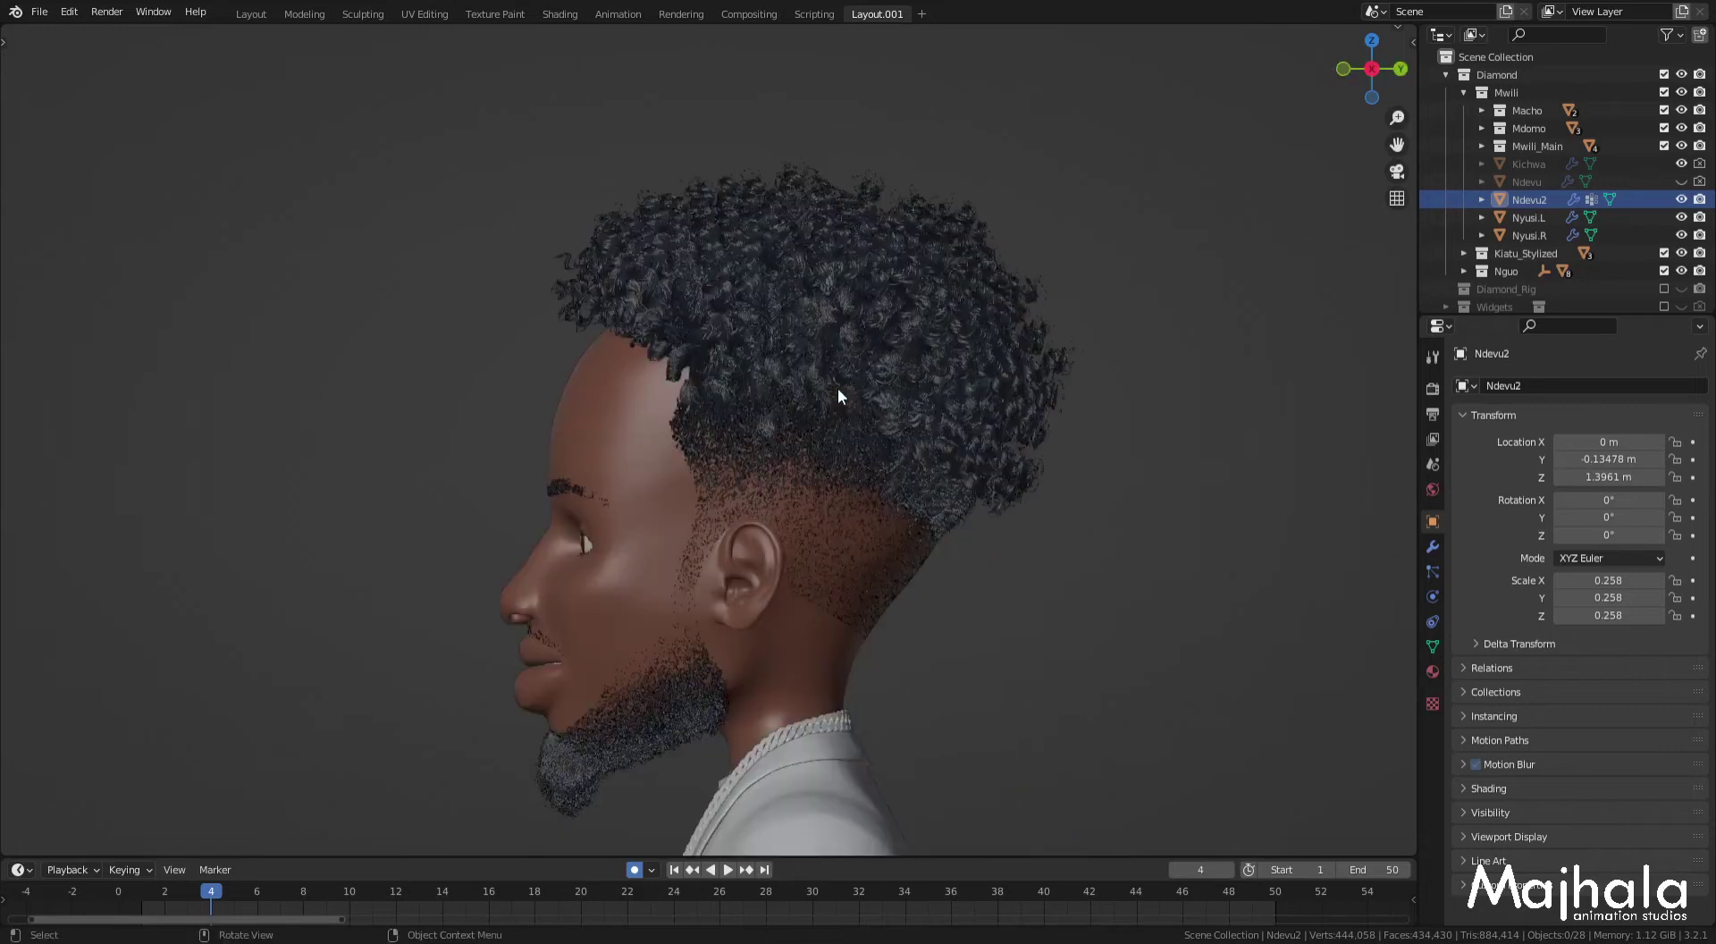
mouse_move(809, 374)
middle_mouse_down("shift")
mouse_move(812, 338)
mouse_move(765, 362)
mouse_move(803, 354)
middle_mouse_up("shift")
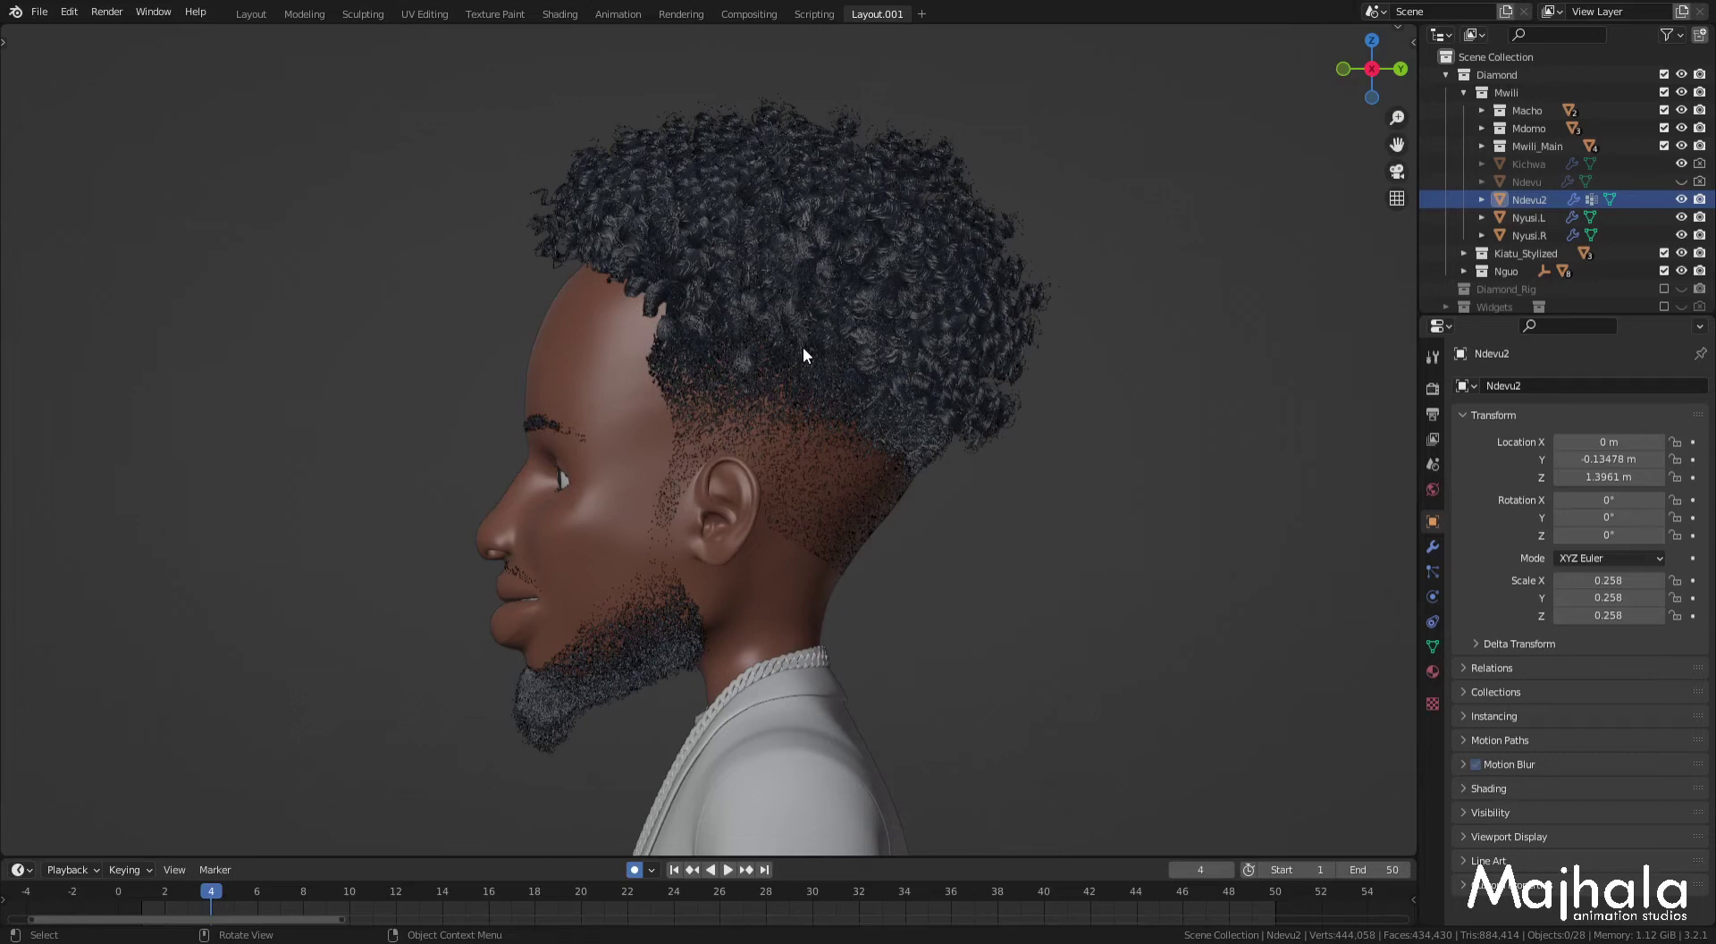
scroll(710, 290, "up", 2)
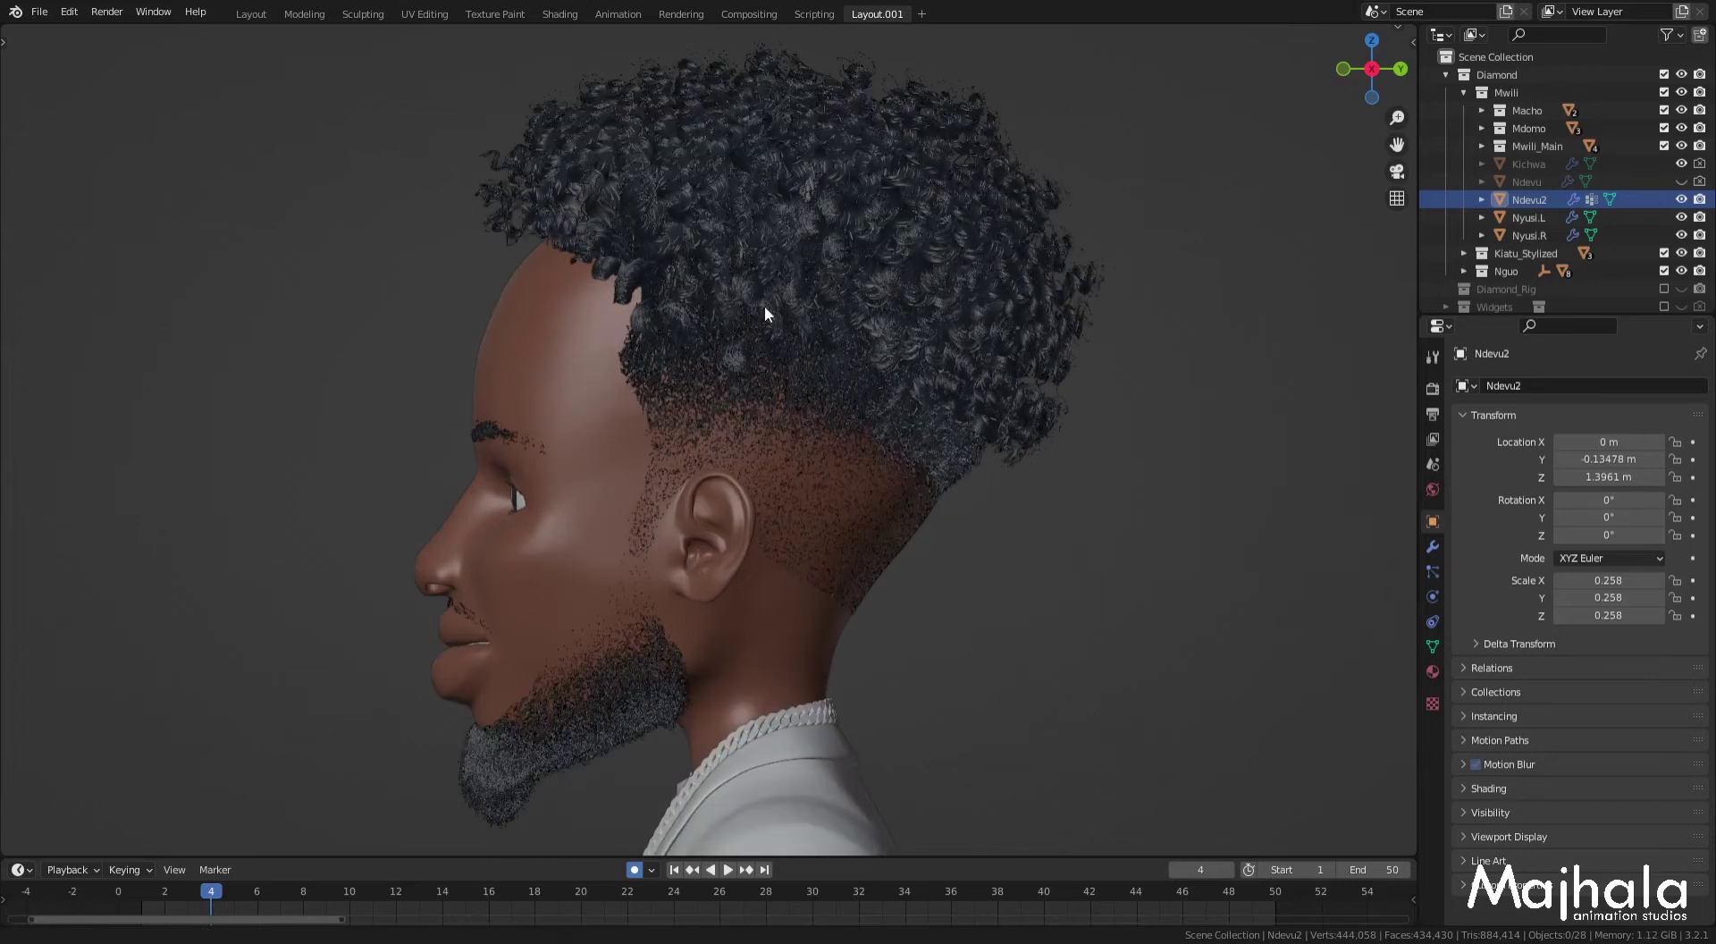
middle_click_drag(763, 270, 760, 416, "shift")
scroll(639, 339, "up", 1)
mouse_move(887, 352)
middle_mouse_down()
mouse_move(702, 361)
mouse_move(706, 336)
mouse_move(646, 318)
middle_mouse_up()
scroll(646, 318, "up", 2)
scroll(662, 327, "up", 1)
scroll(666, 358, "down", 1)
mouse_move(678, 398)
middle_mouse_down()
mouse_move(674, 356)
mouse_move(720, 410)
mouse_move(750, 402)
mouse_move(614, 462)
mouse_move(650, 469)
mouse_move(563, 474)
mouse_move(554, 438)
mouse_move(522, 424)
mouse_move(586, 483)
mouse_move(634, 487)
middle_mouse_up()
scroll(582, 367, "up", 2)
Step: Return to a right-side profile of the head and zoom in on it
key("KP_3")
mouse_move(981, 511)
middle_mouse_down()
mouse_move(623, 473)
mouse_move(688, 476)
mouse_move(695, 494)
mouse_move(709, 415)
middle_mouse_up()
scroll(695, 494, "down", 2)
scroll(715, 506, "down", 2)
key("KP_3")
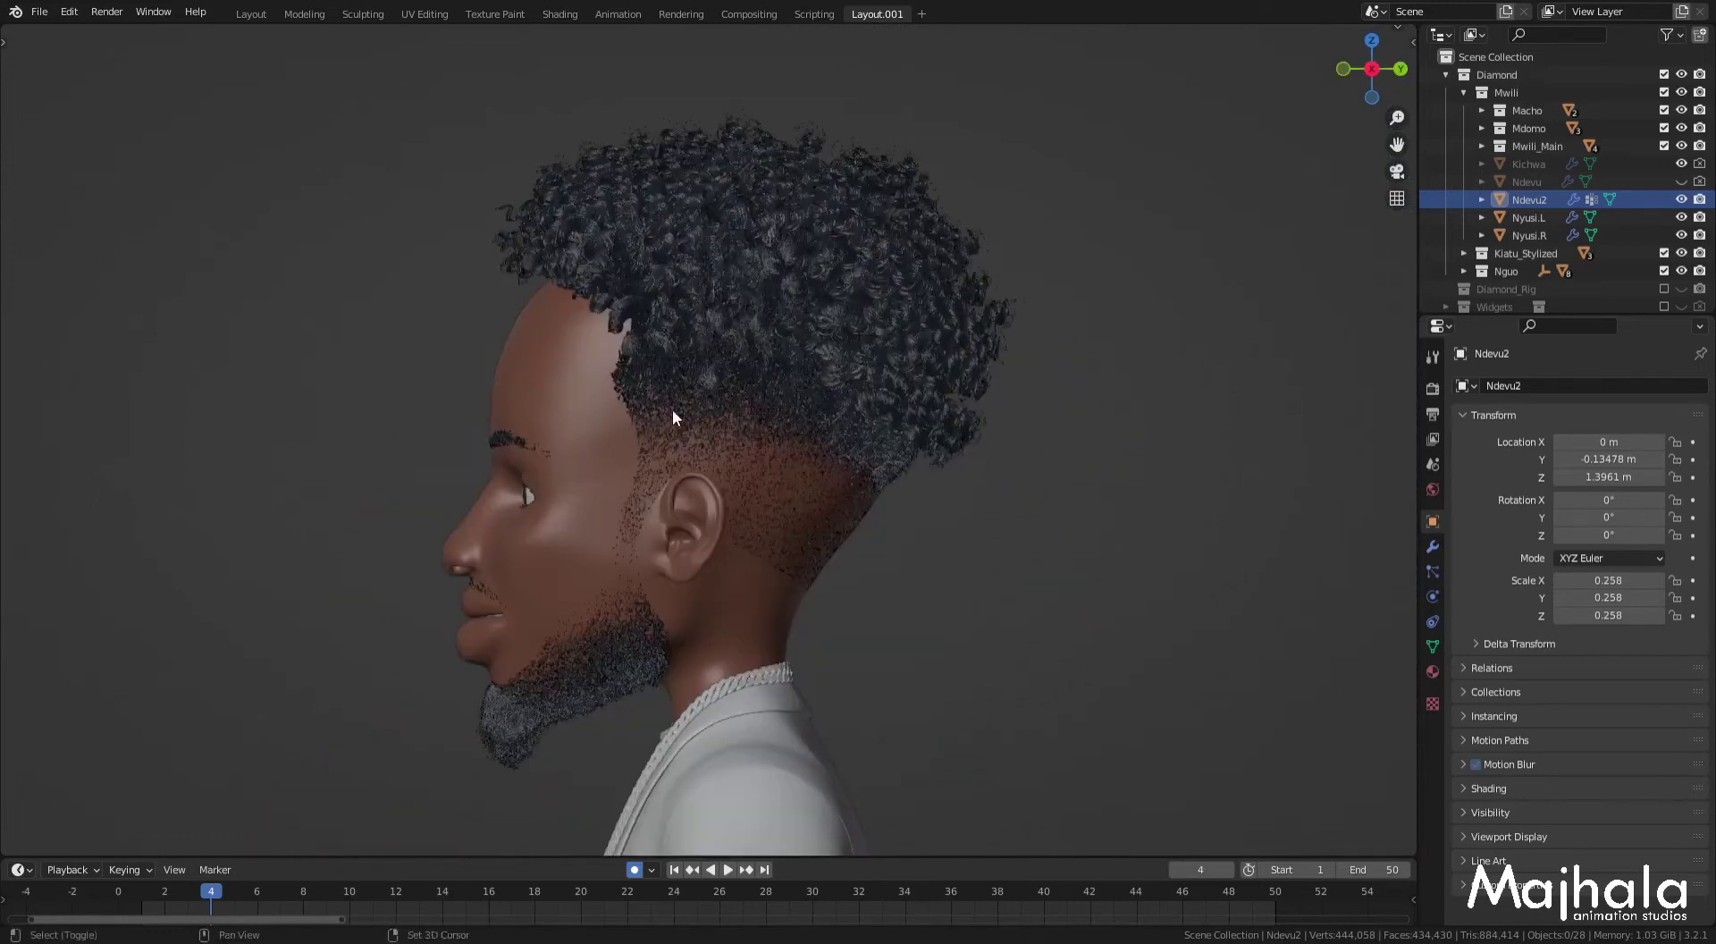
scroll(706, 414, "up", 1)
scroll(706, 415, "up", 1)
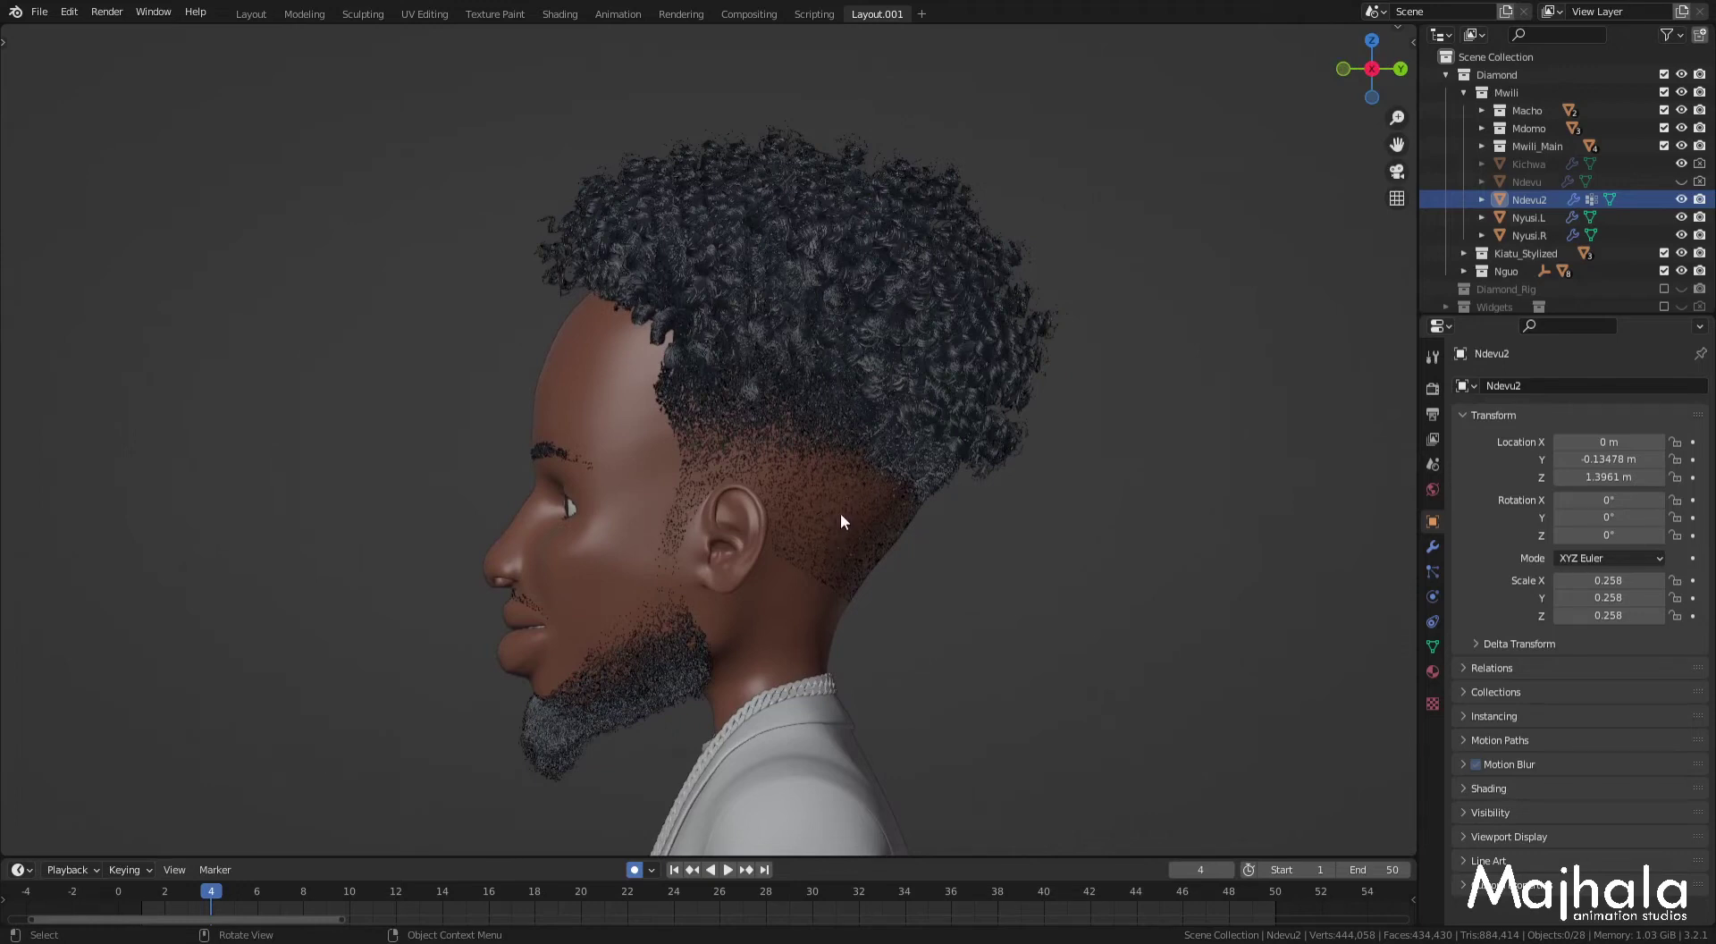
scroll(741, 281, "up", 1)
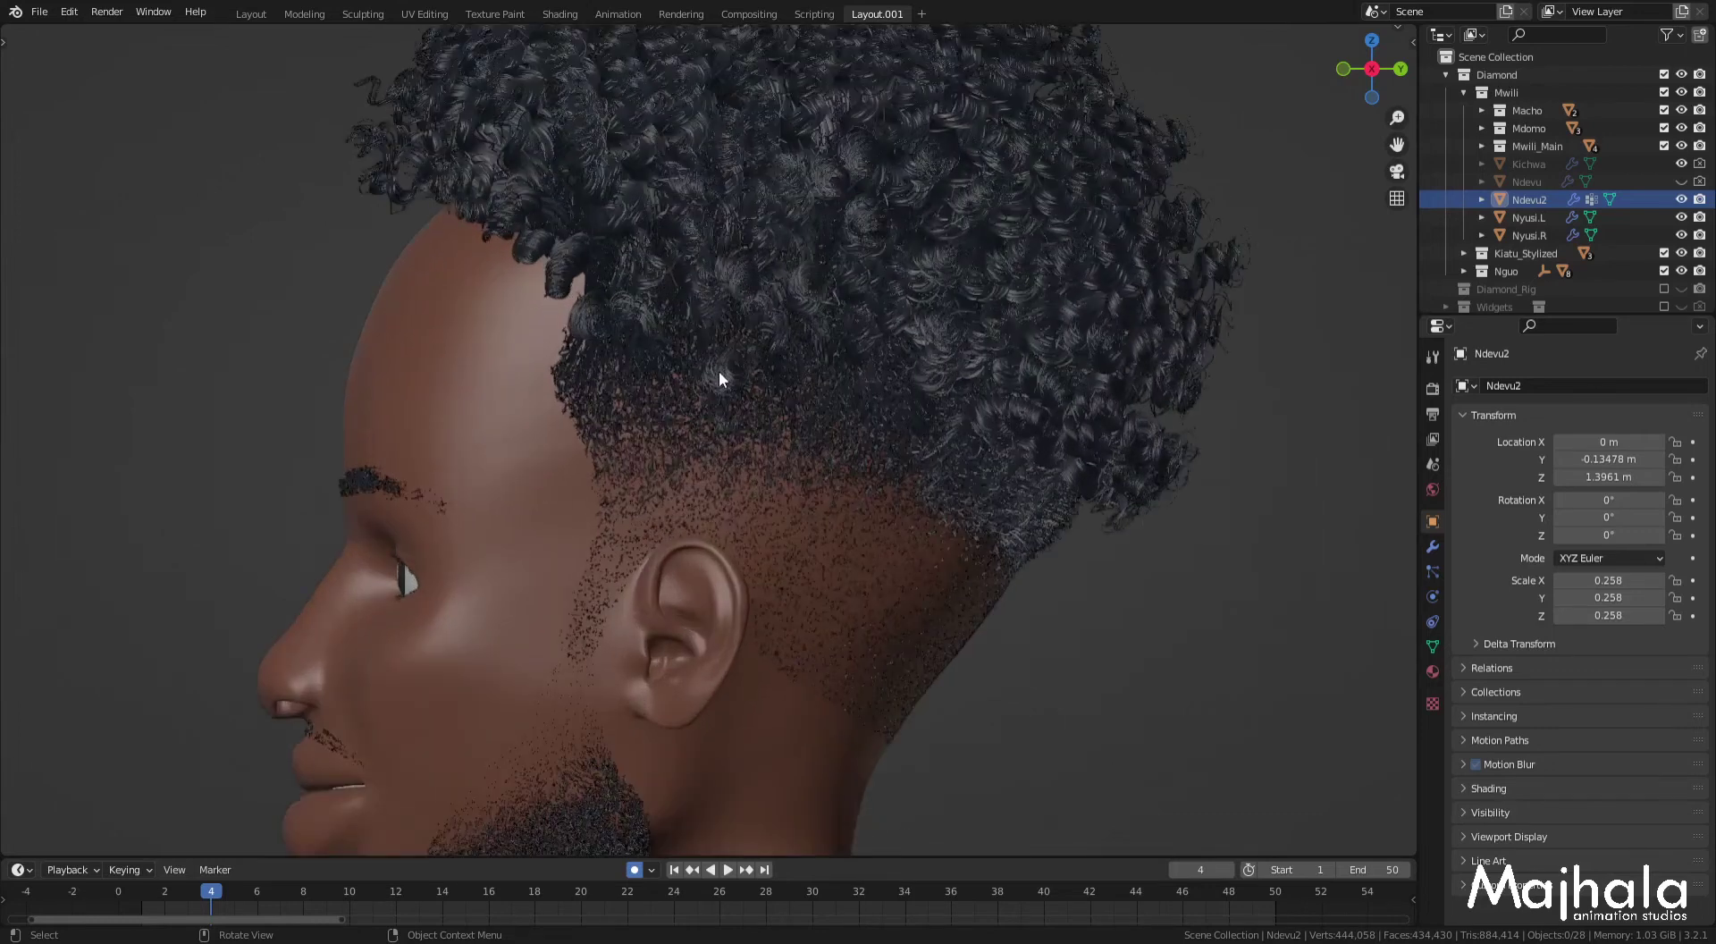
scroll(719, 370, "up", 1)
scroll(752, 388, "up", 1)
scroll(823, 459, "up", 1)
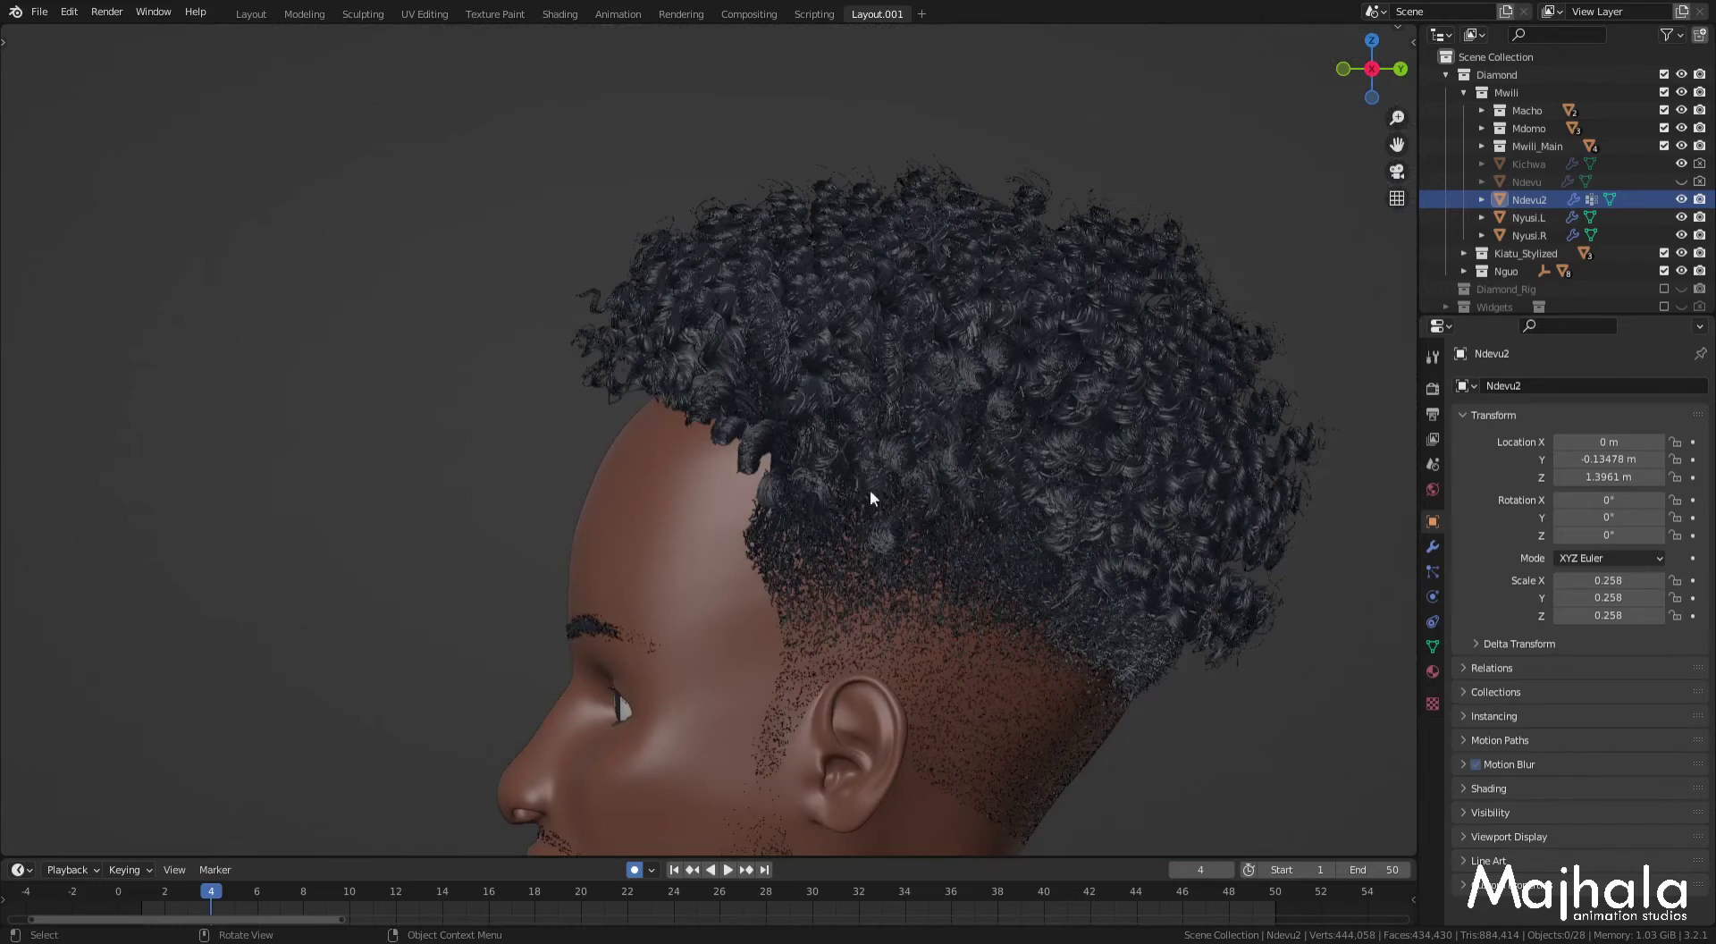
scroll(792, 558, "up", 1)
scroll(810, 461, "up", 2)
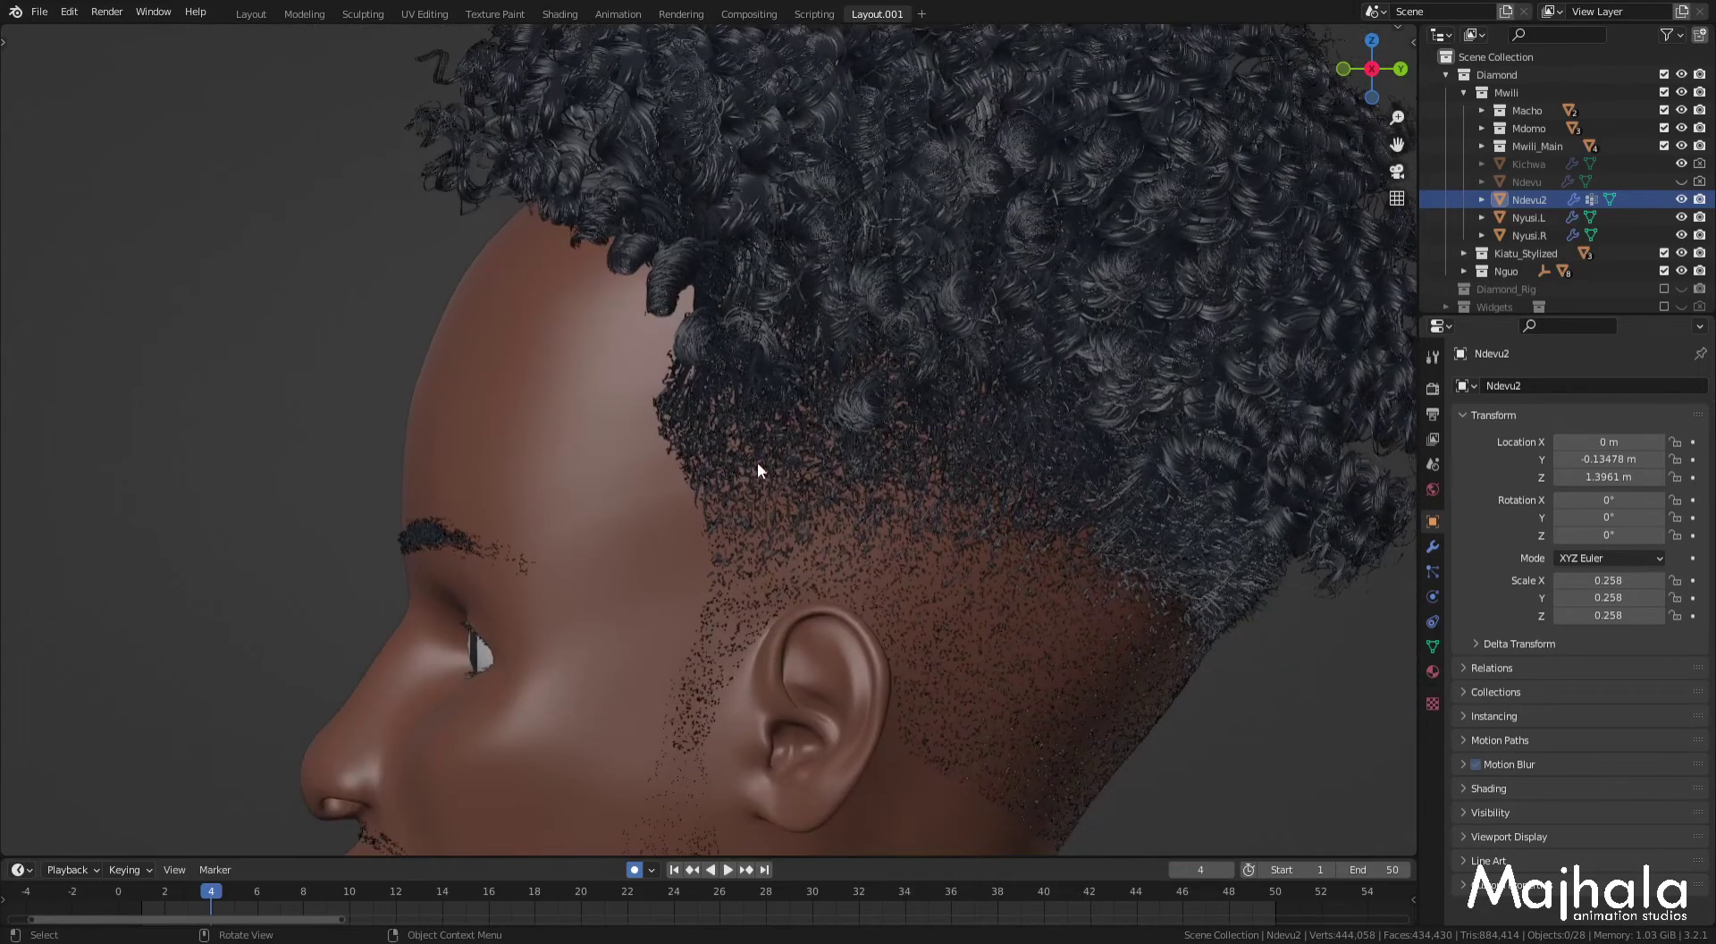
scroll(824, 486, "down", 3)
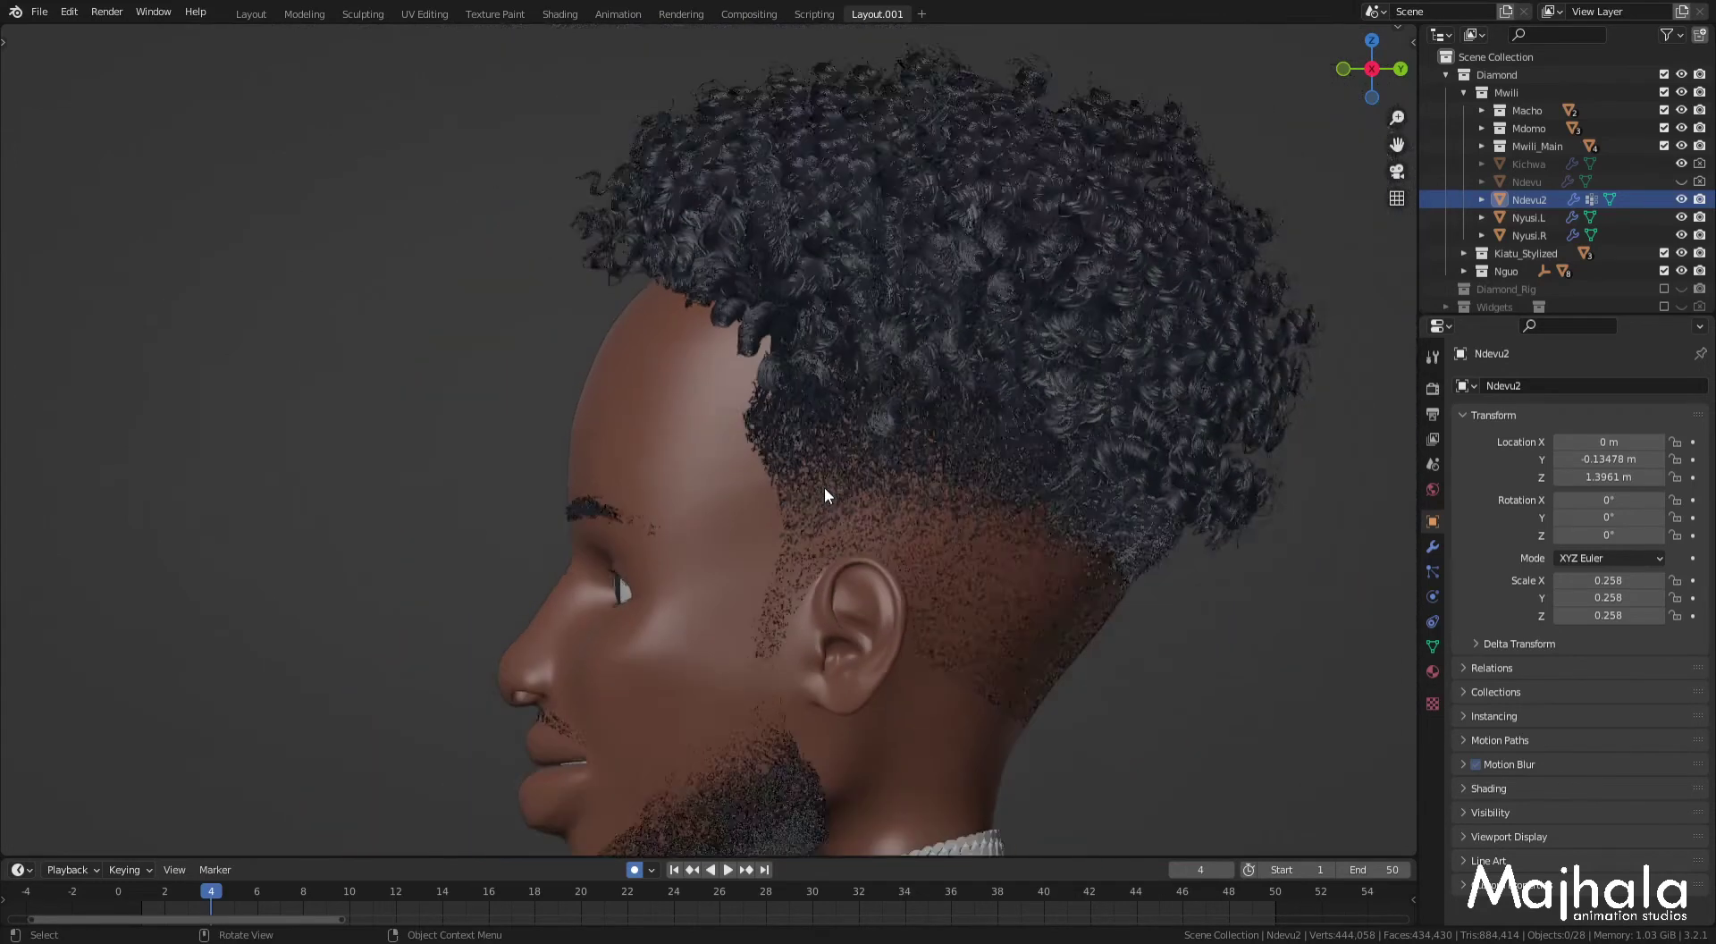
scroll(824, 486, "down", 1)
scroll(833, 512, "down", 1)
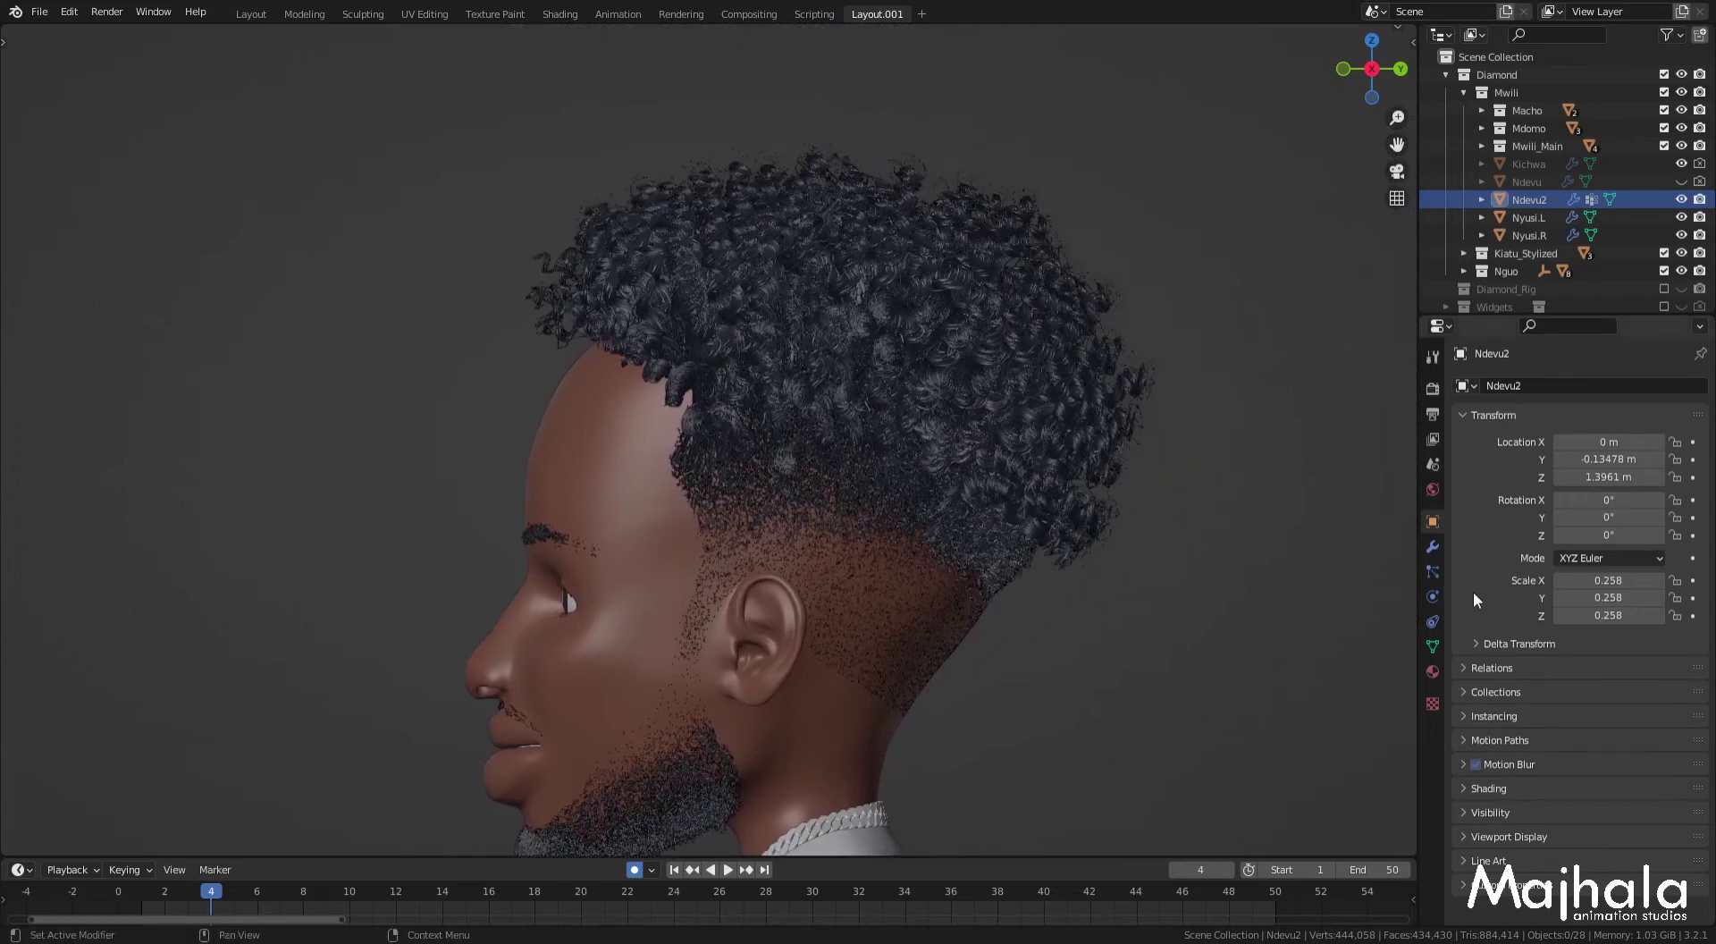
Step: Show the particle settings and select Hir_sculp to view its Curl Style particle systems
left_click(1430, 573)
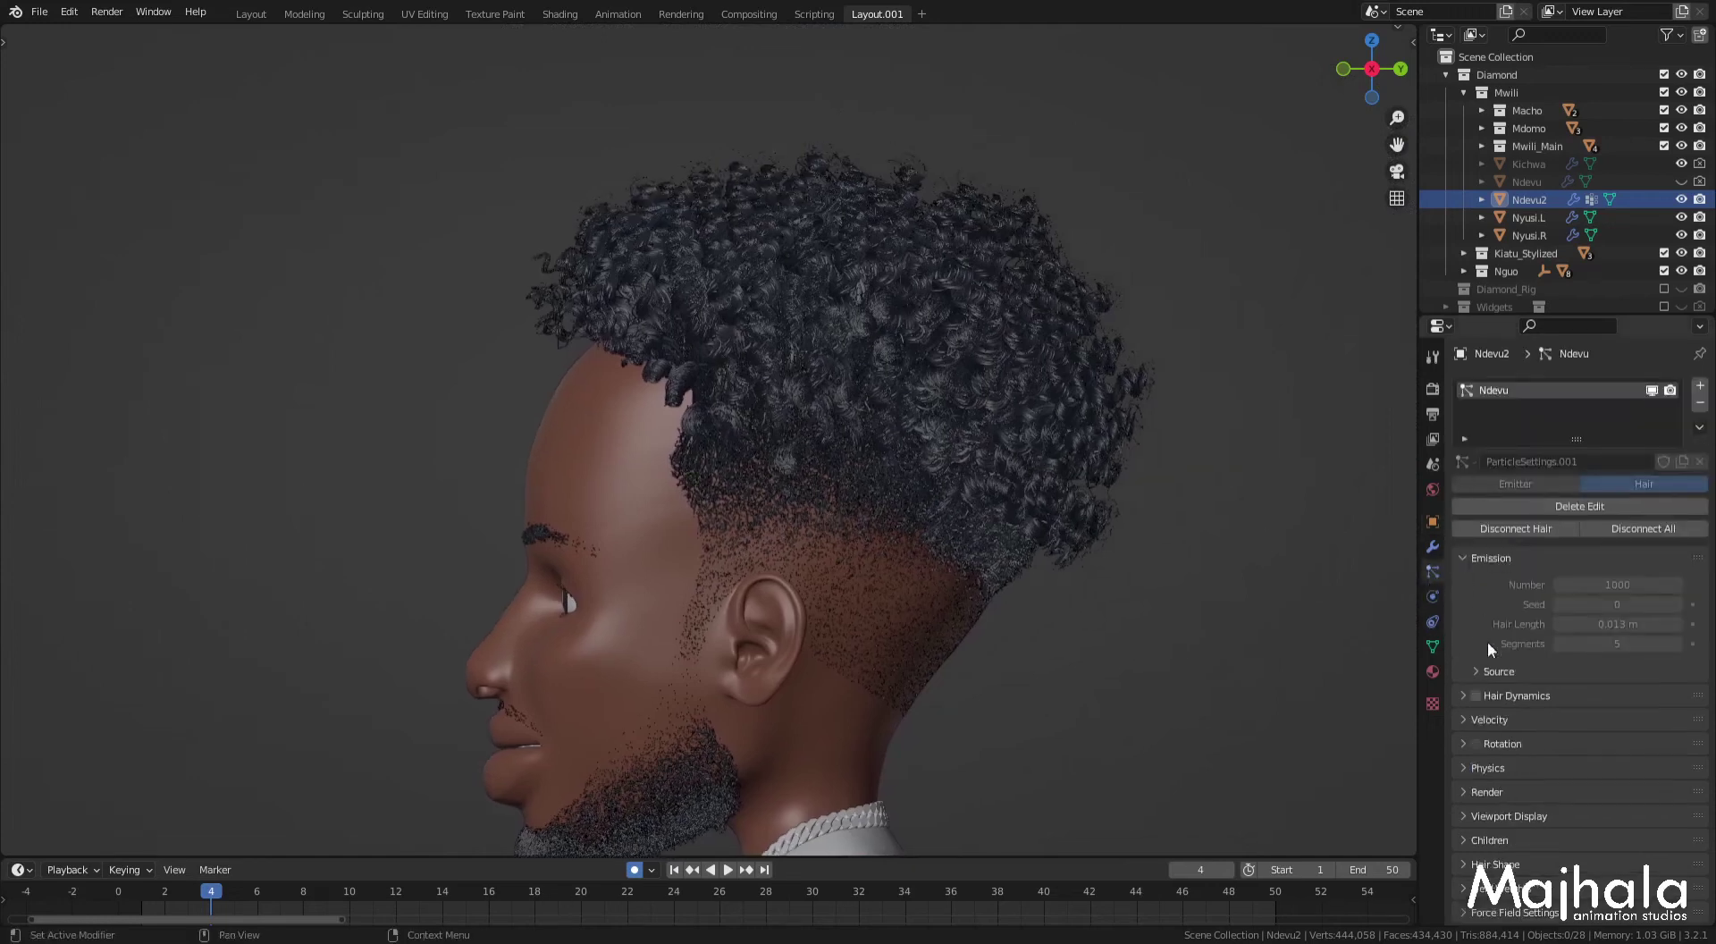
left_click(823, 626)
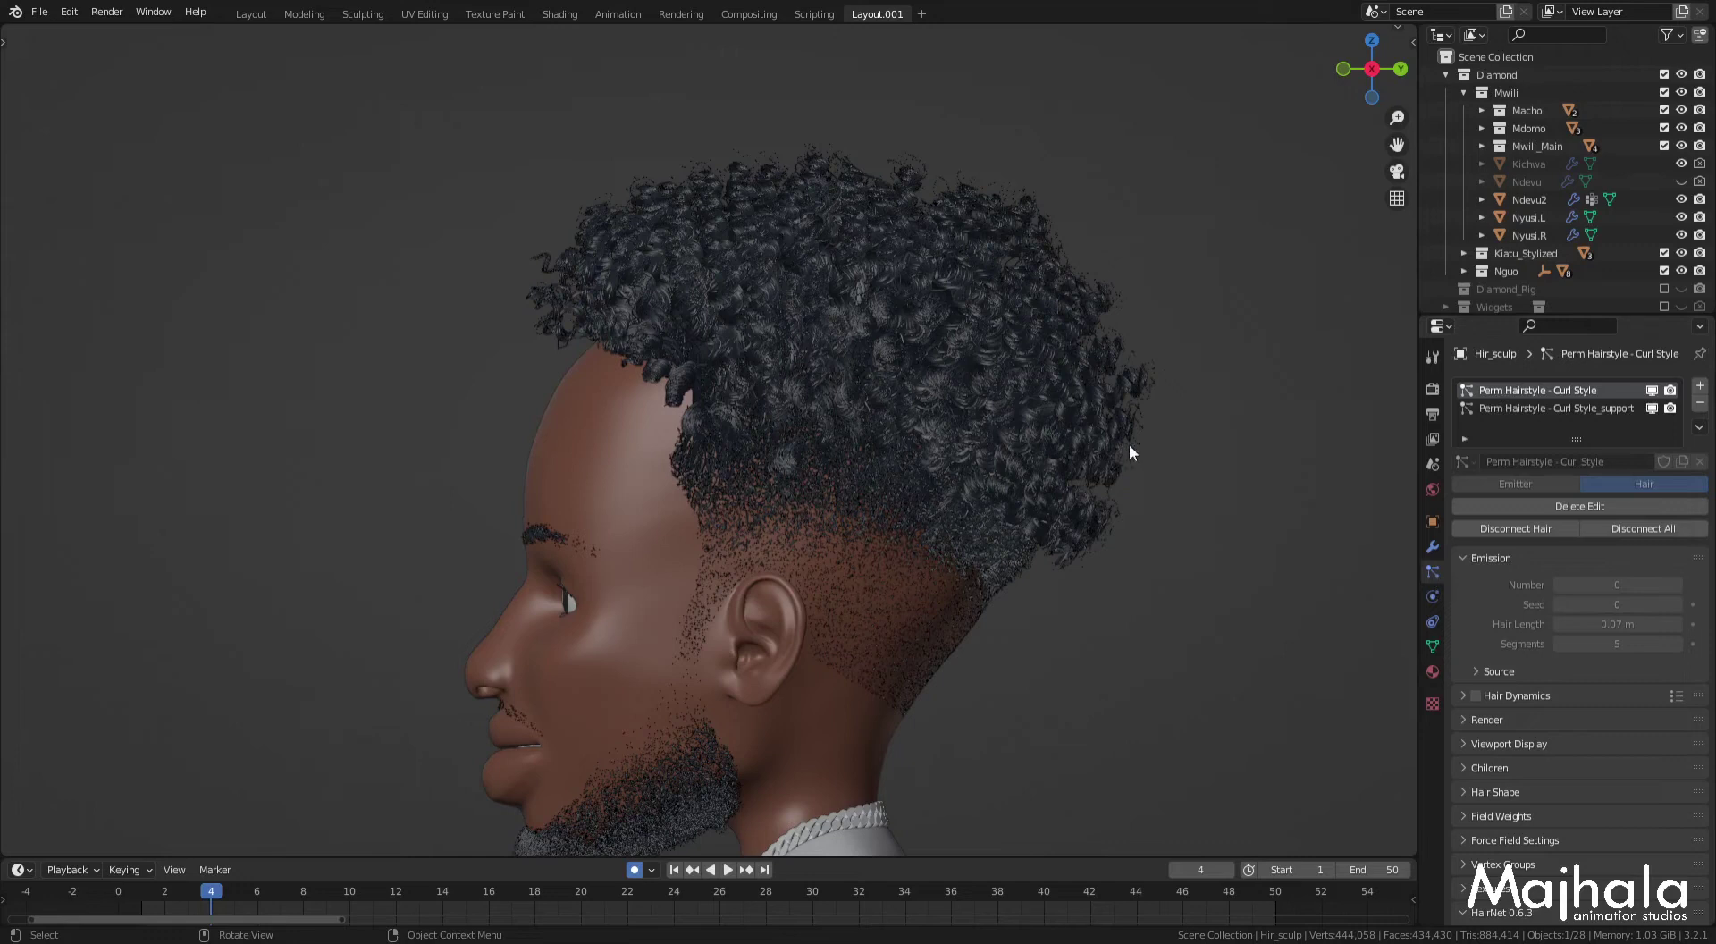
middle_click_drag(1139, 506, 1138, 415, "shift")
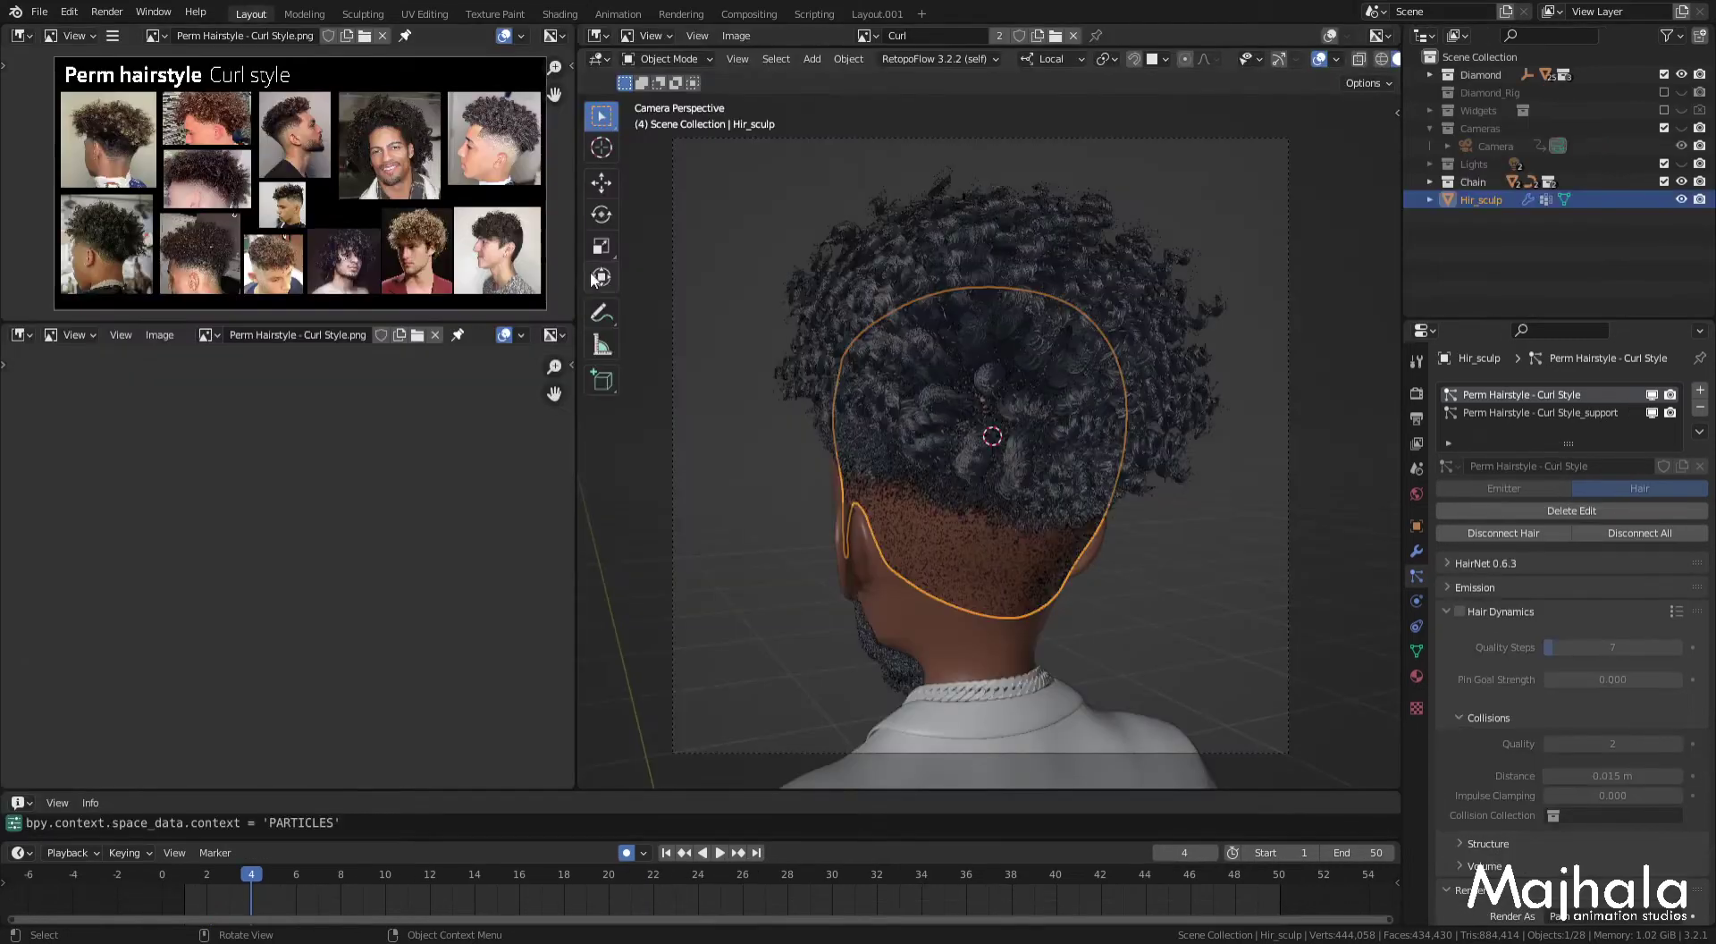
Step: Maximise the reference image and zoom and pan across the Perm hairstyle board
key("ctrl+alt+space")
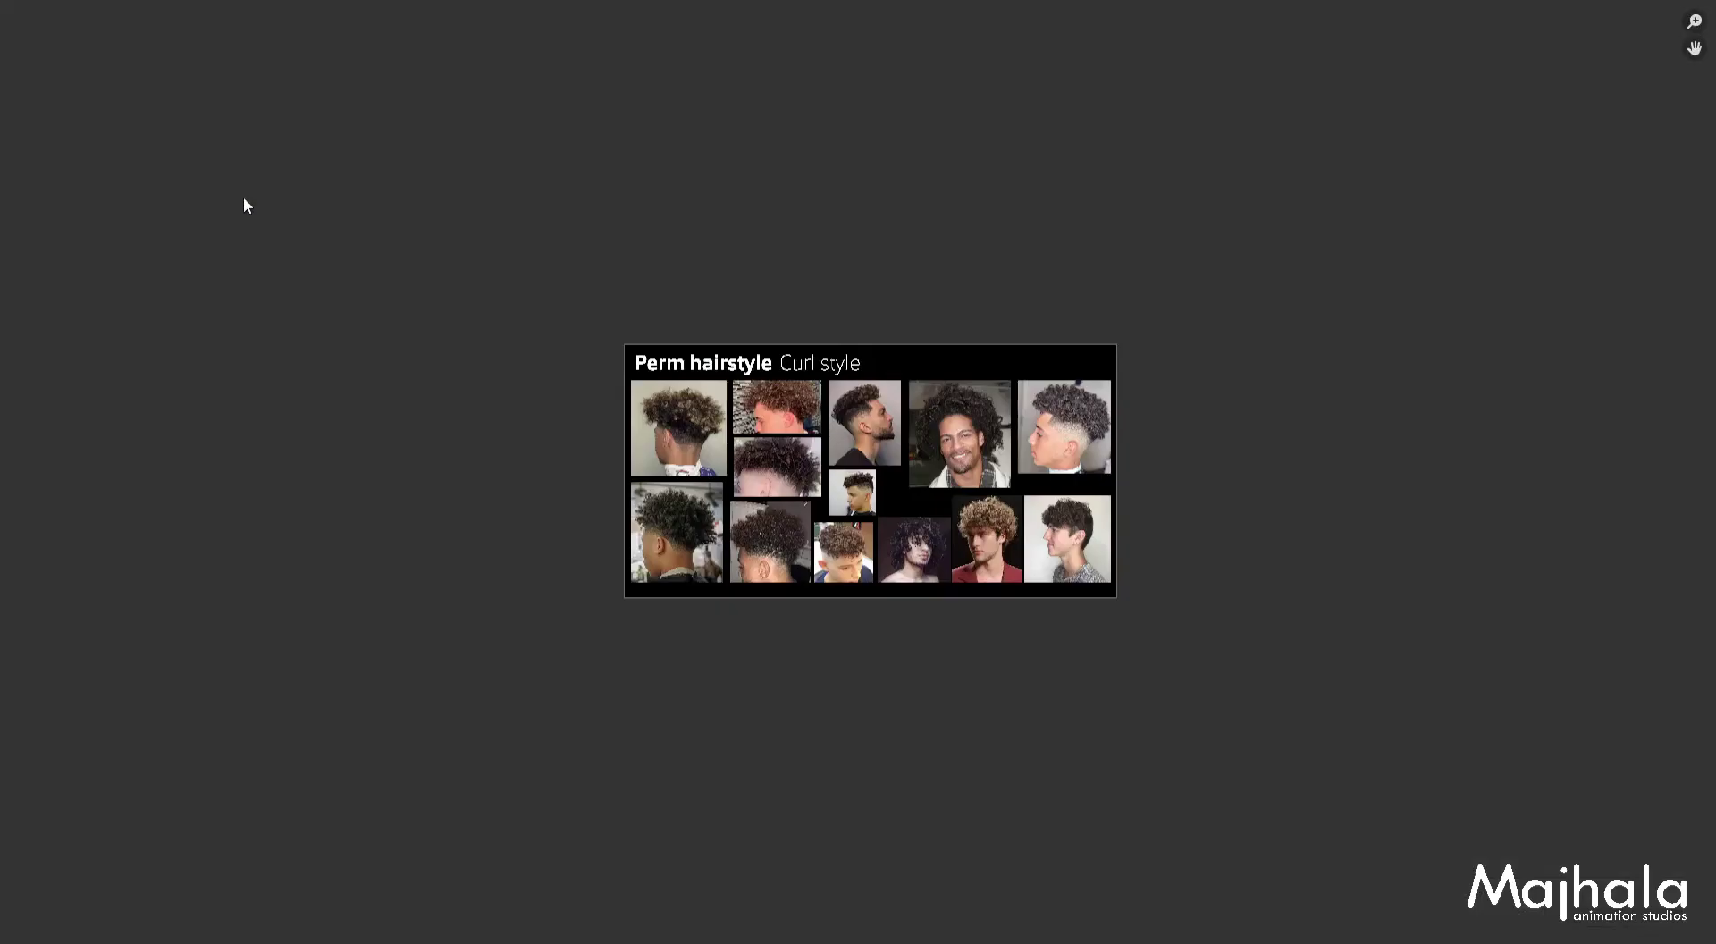
scroll(961, 604, "up", 4)
middle_click_drag(868, 464, 912, 525)
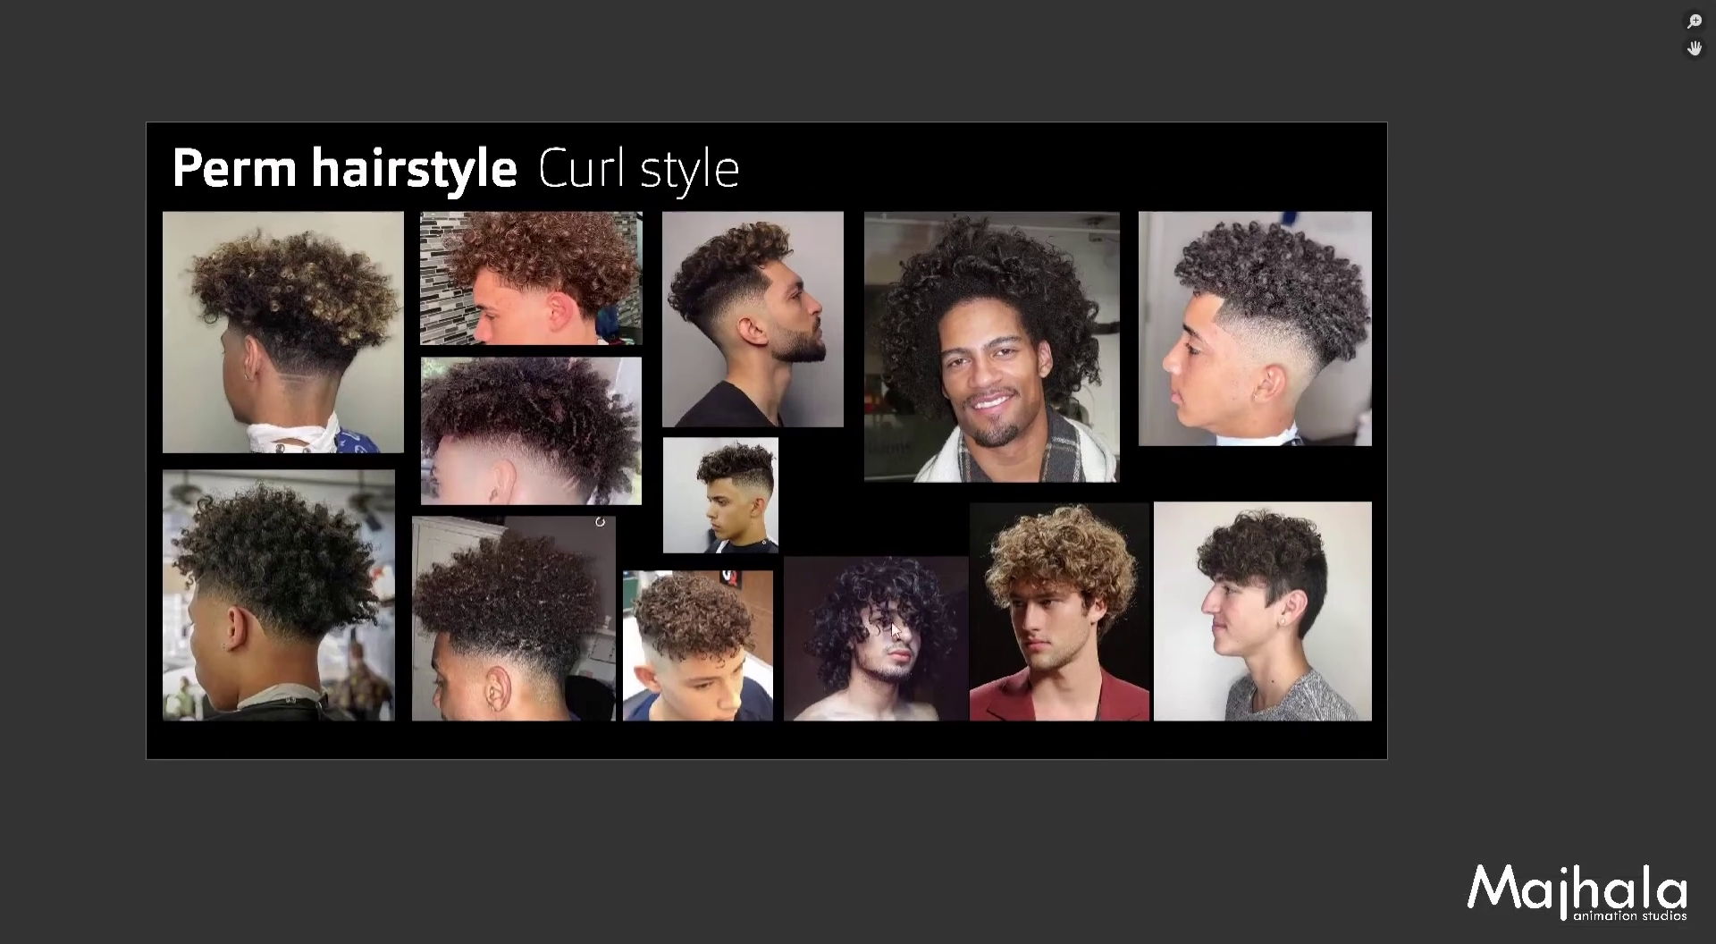
middle_click_drag(723, 479, 796, 516)
scroll(762, 491, "up", 1)
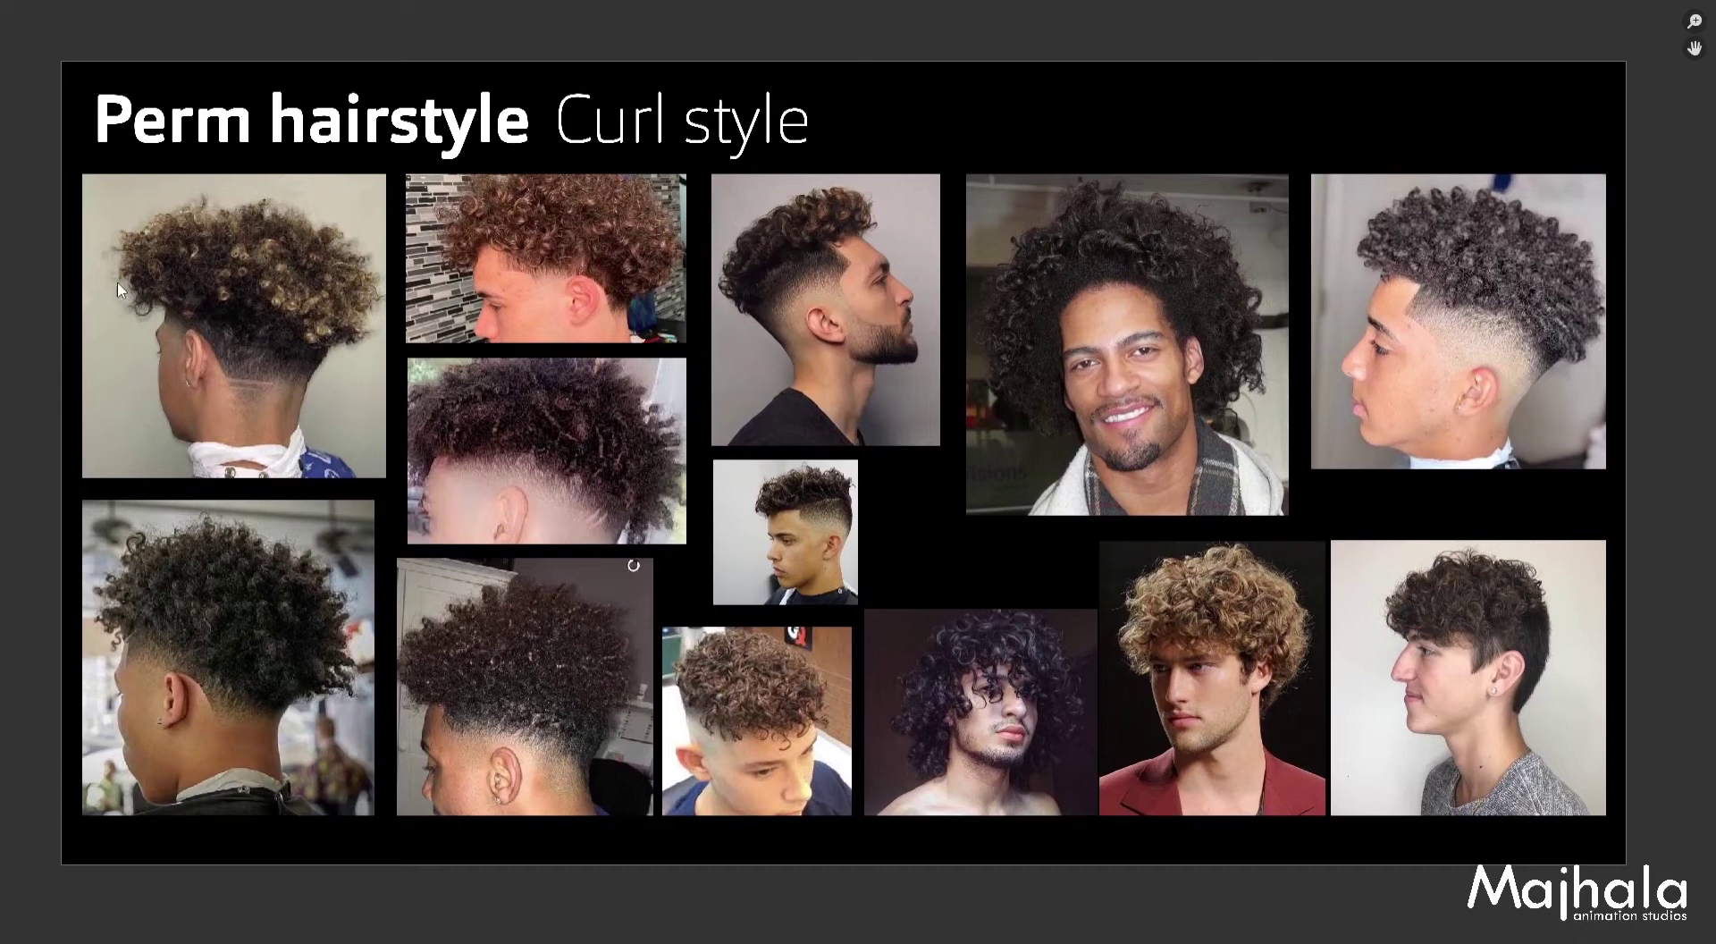
scroll(261, 282, "up", 2)
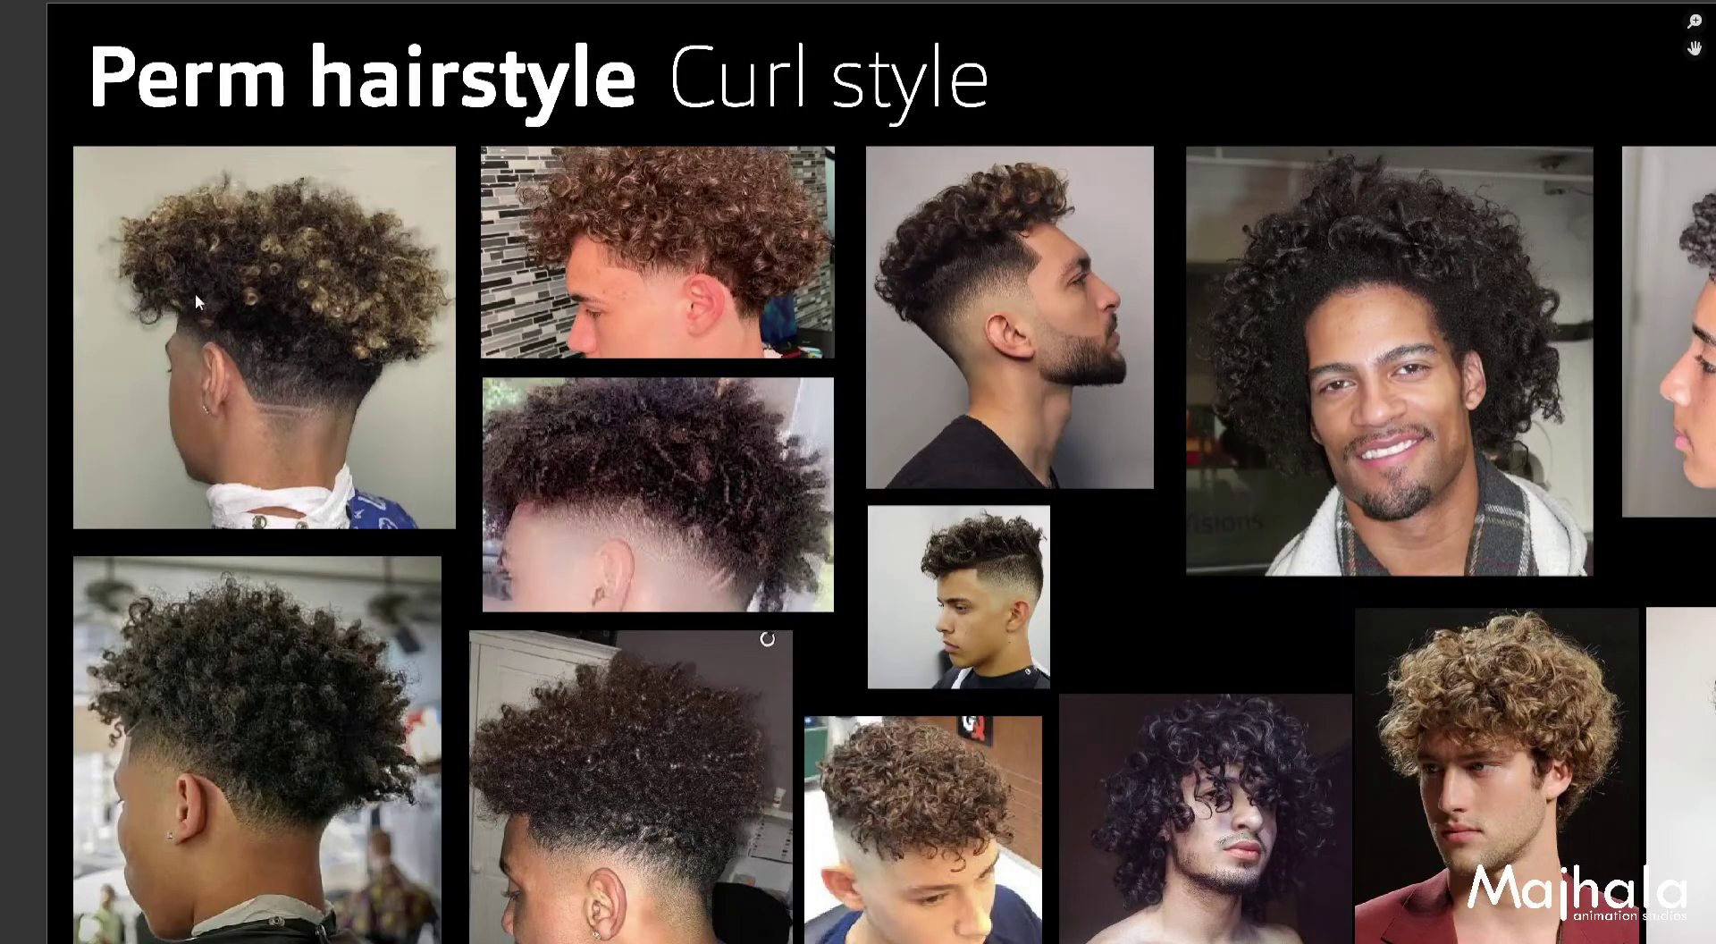
scroll(323, 378, "down", 1)
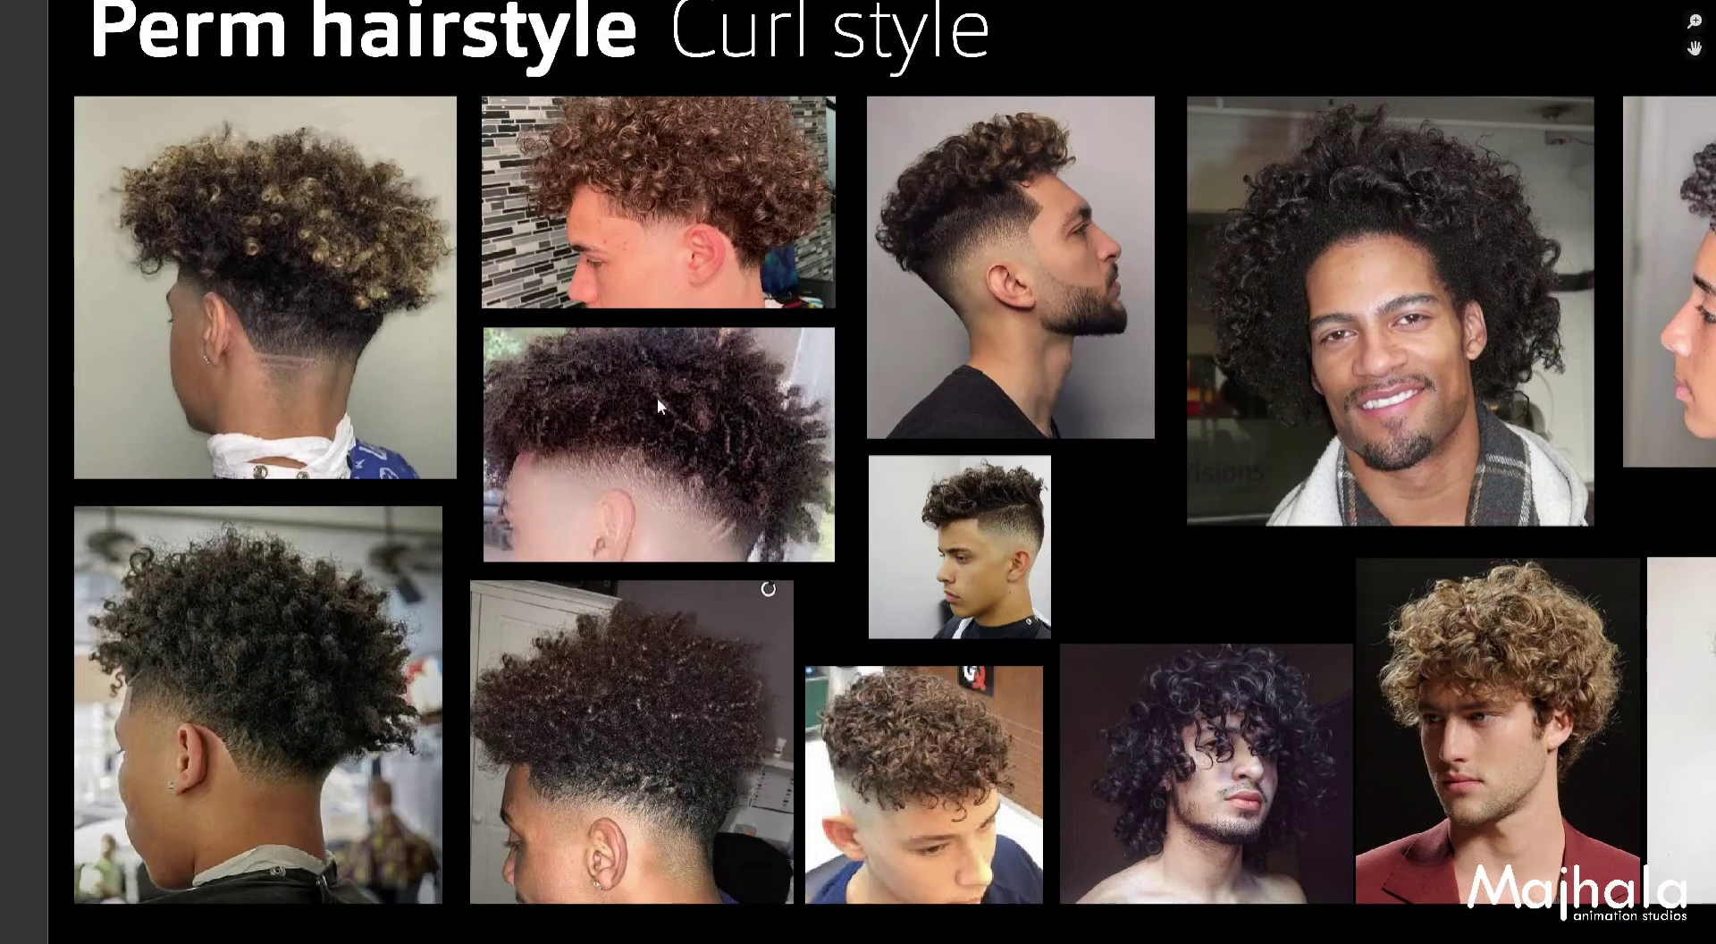
scroll(796, 259, "right", 2)
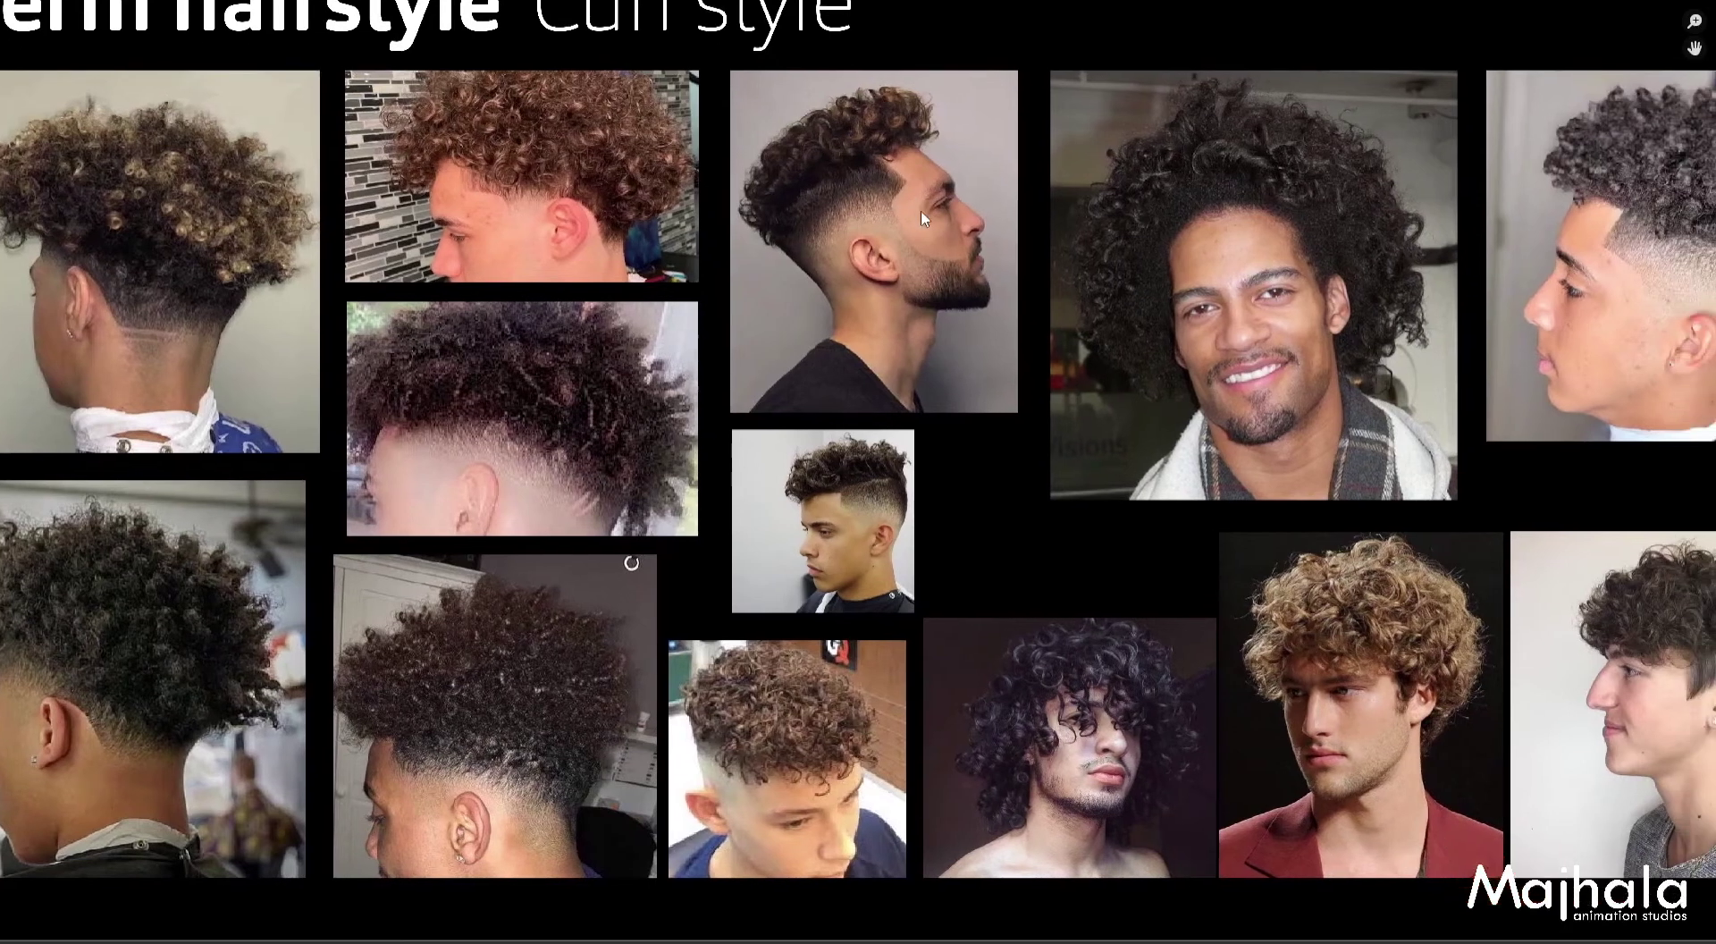
scroll(373, 465, "down", 2)
scroll(303, 517, "left", 2)
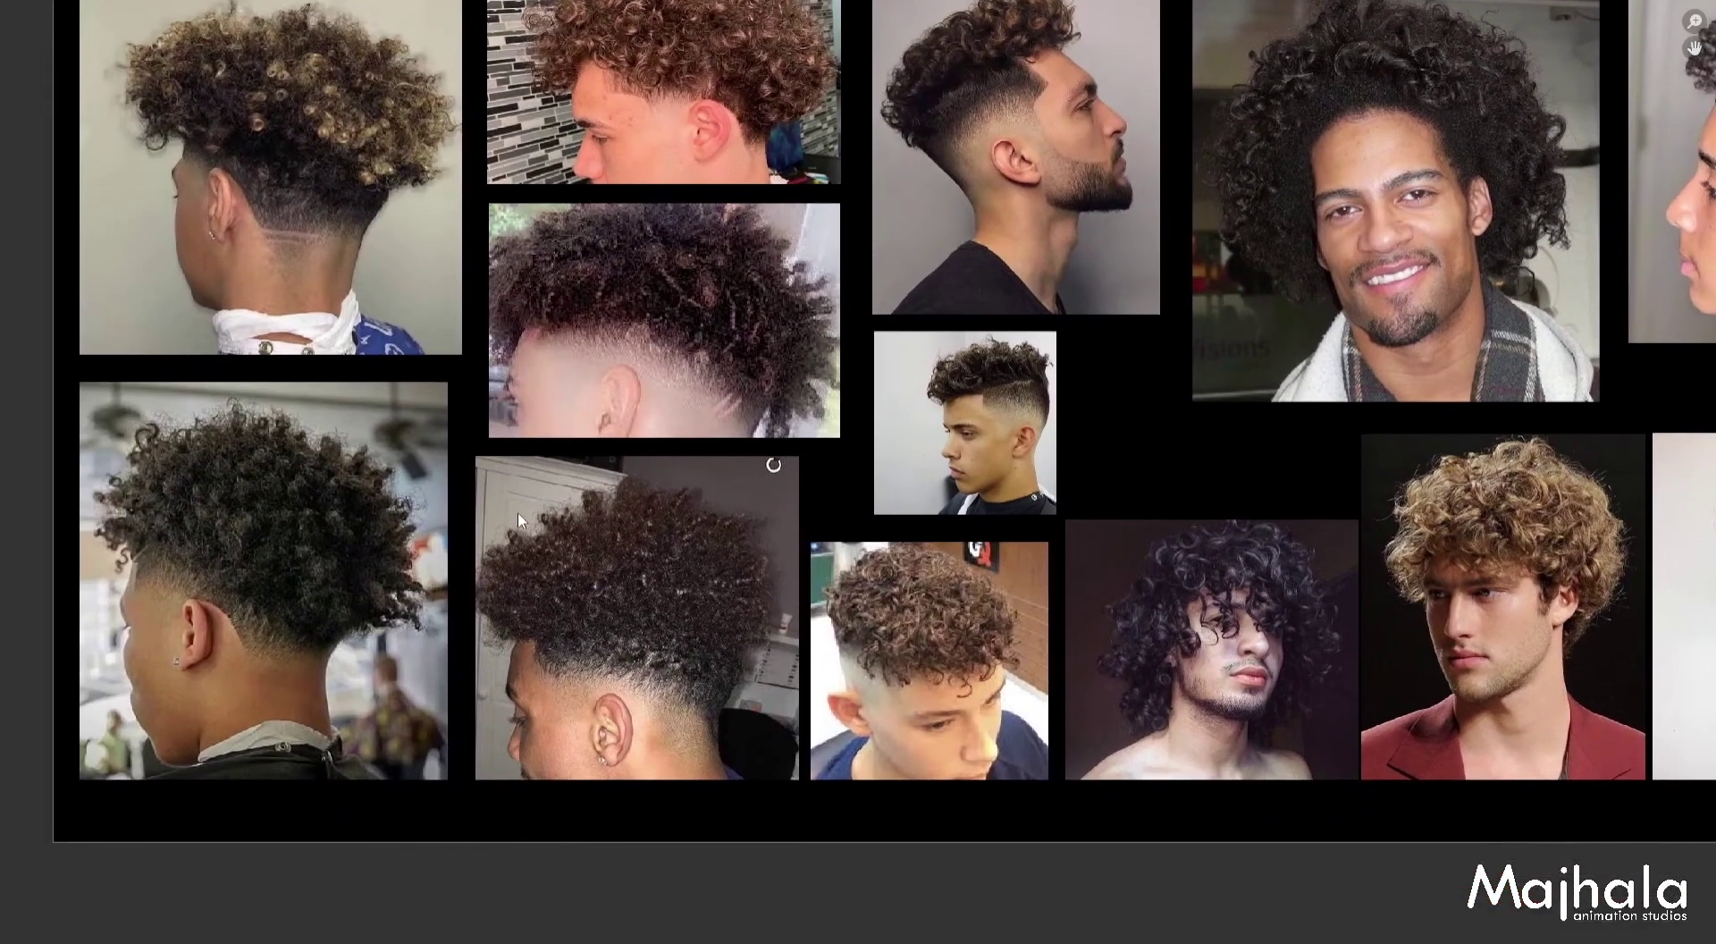
scroll(670, 538, "down", 1)
scroll(671, 539, "right", 2)
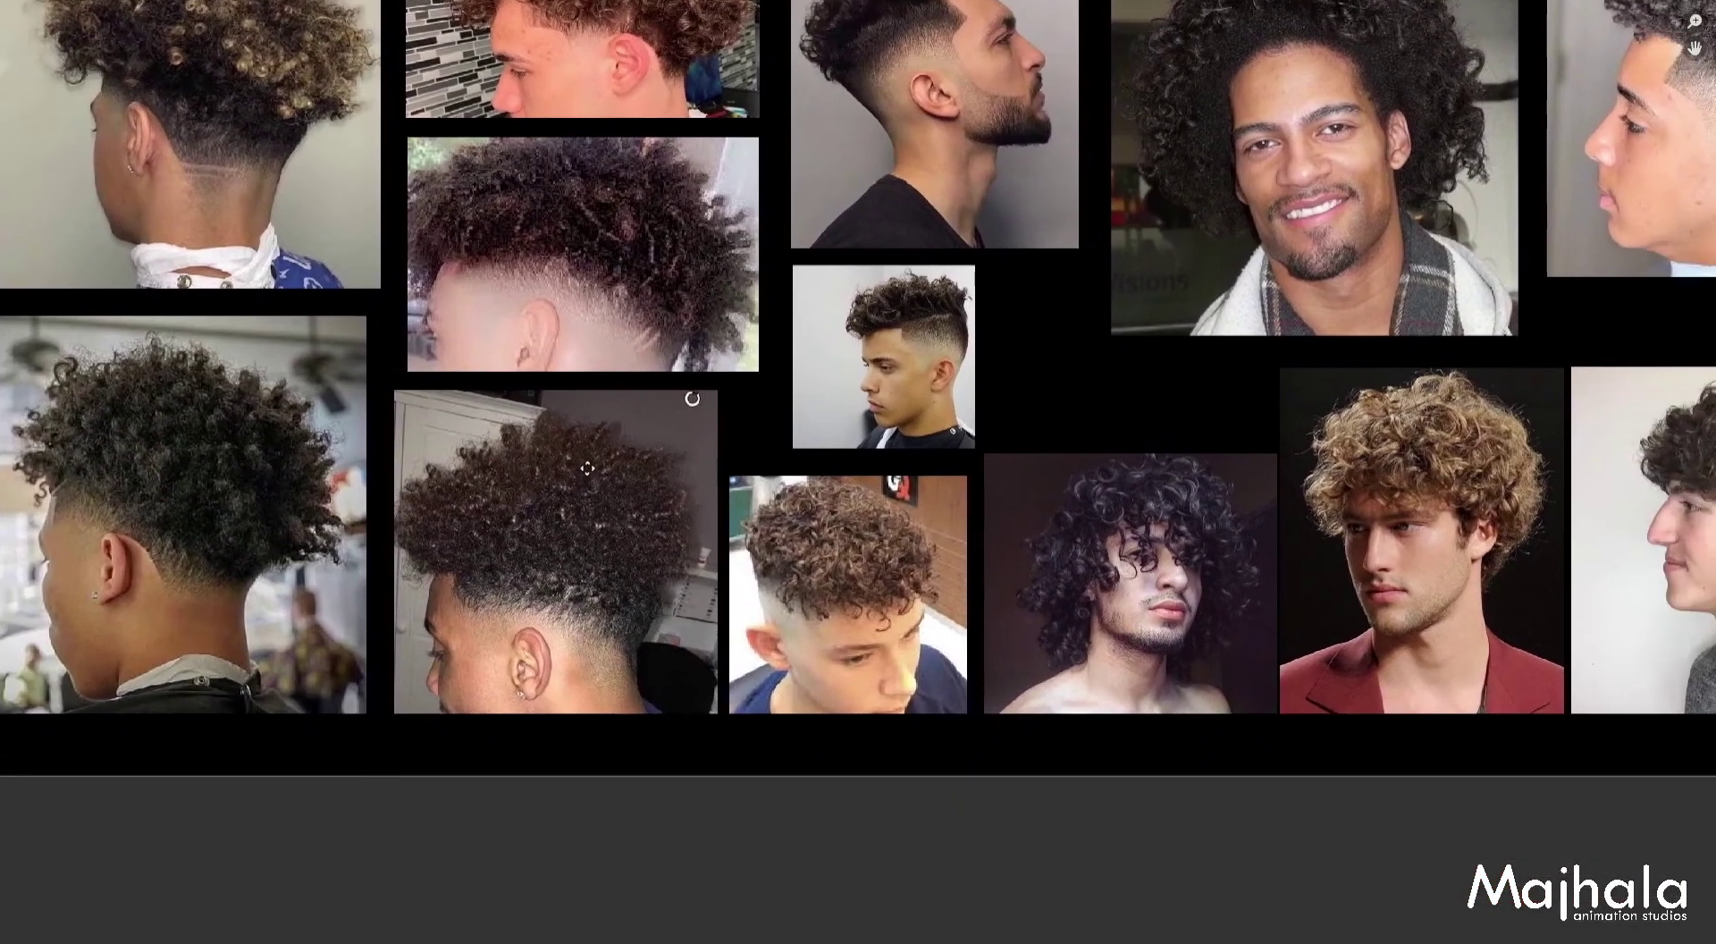
scroll(1170, 527, "down", 3, "ctrl")
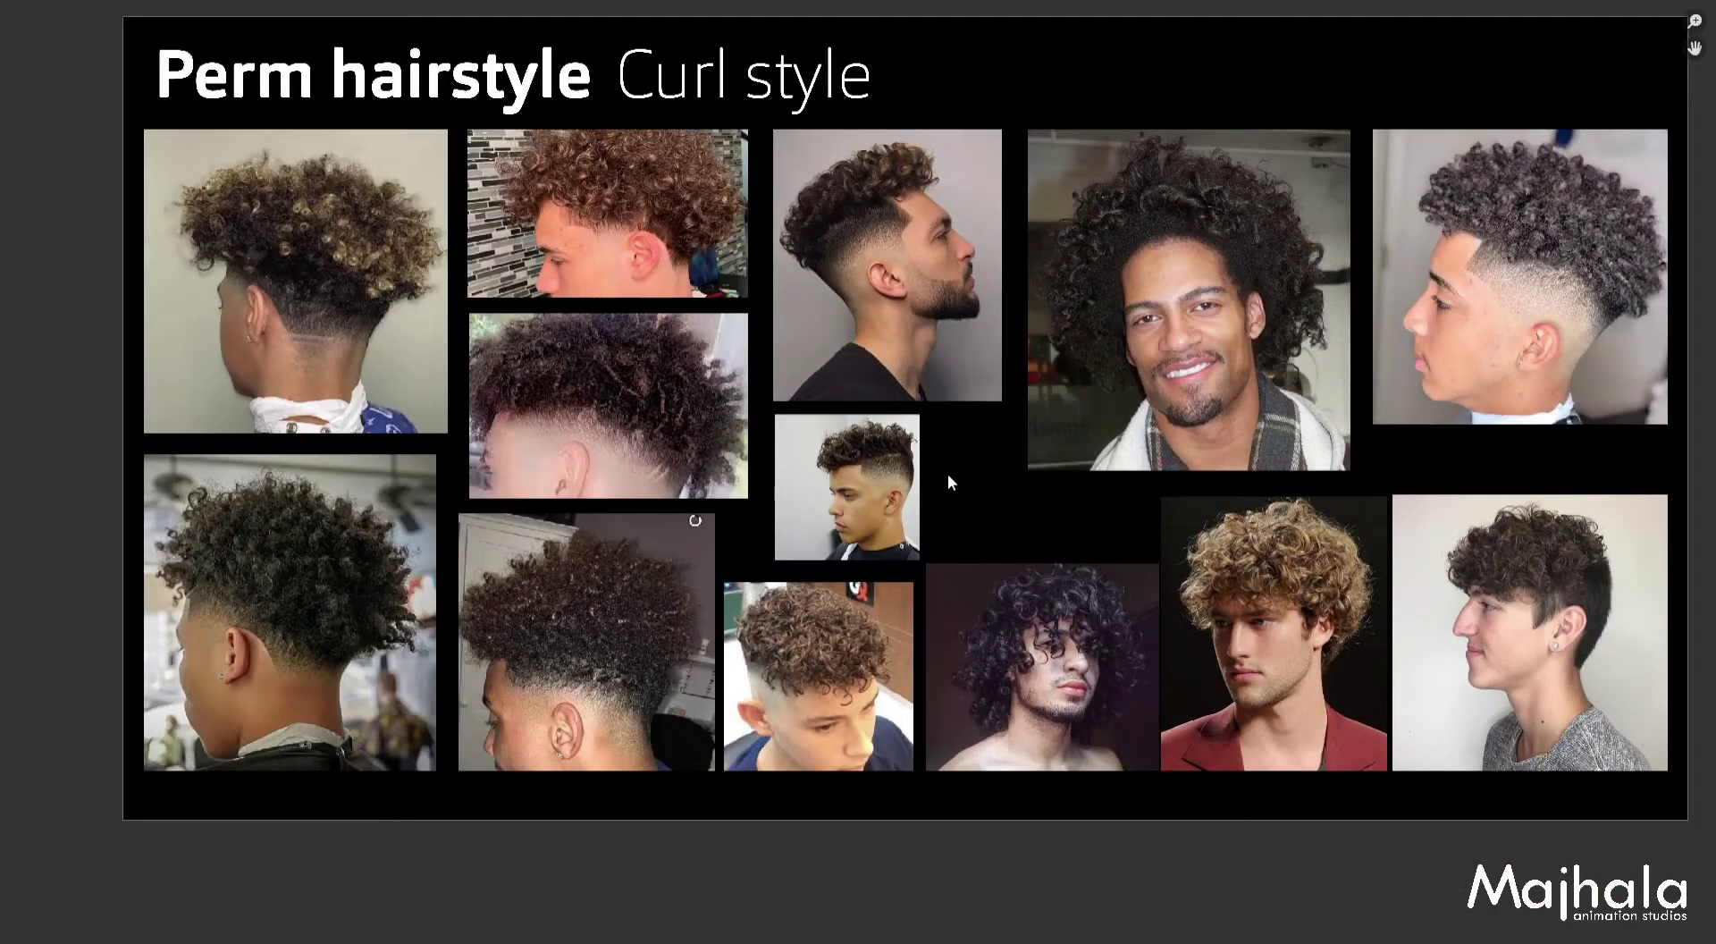
middle_click_drag(958, 455, 942, 490)
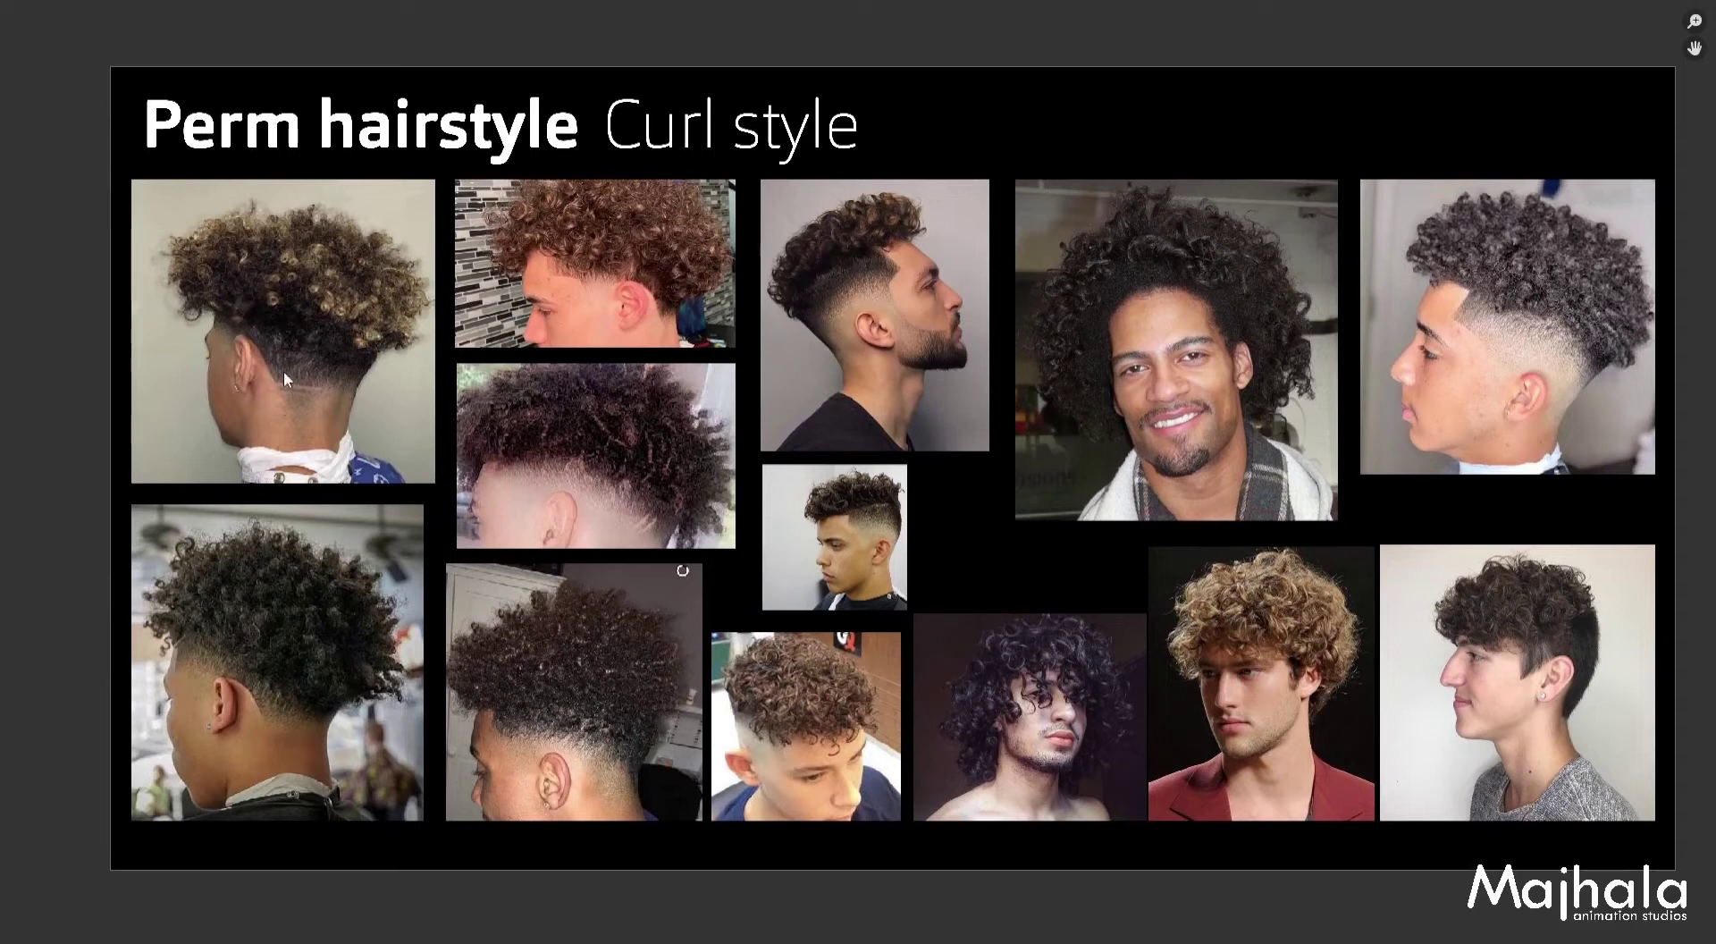
Step: Annotate four curly reference photos with blue marks numbered 1 to 4
left_click_drag(296, 384, 298, 435)
left_click_drag(259, 669, 306, 717)
left_click_drag(538, 689, 537, 738)
left_click_drag(570, 408, 597, 454)
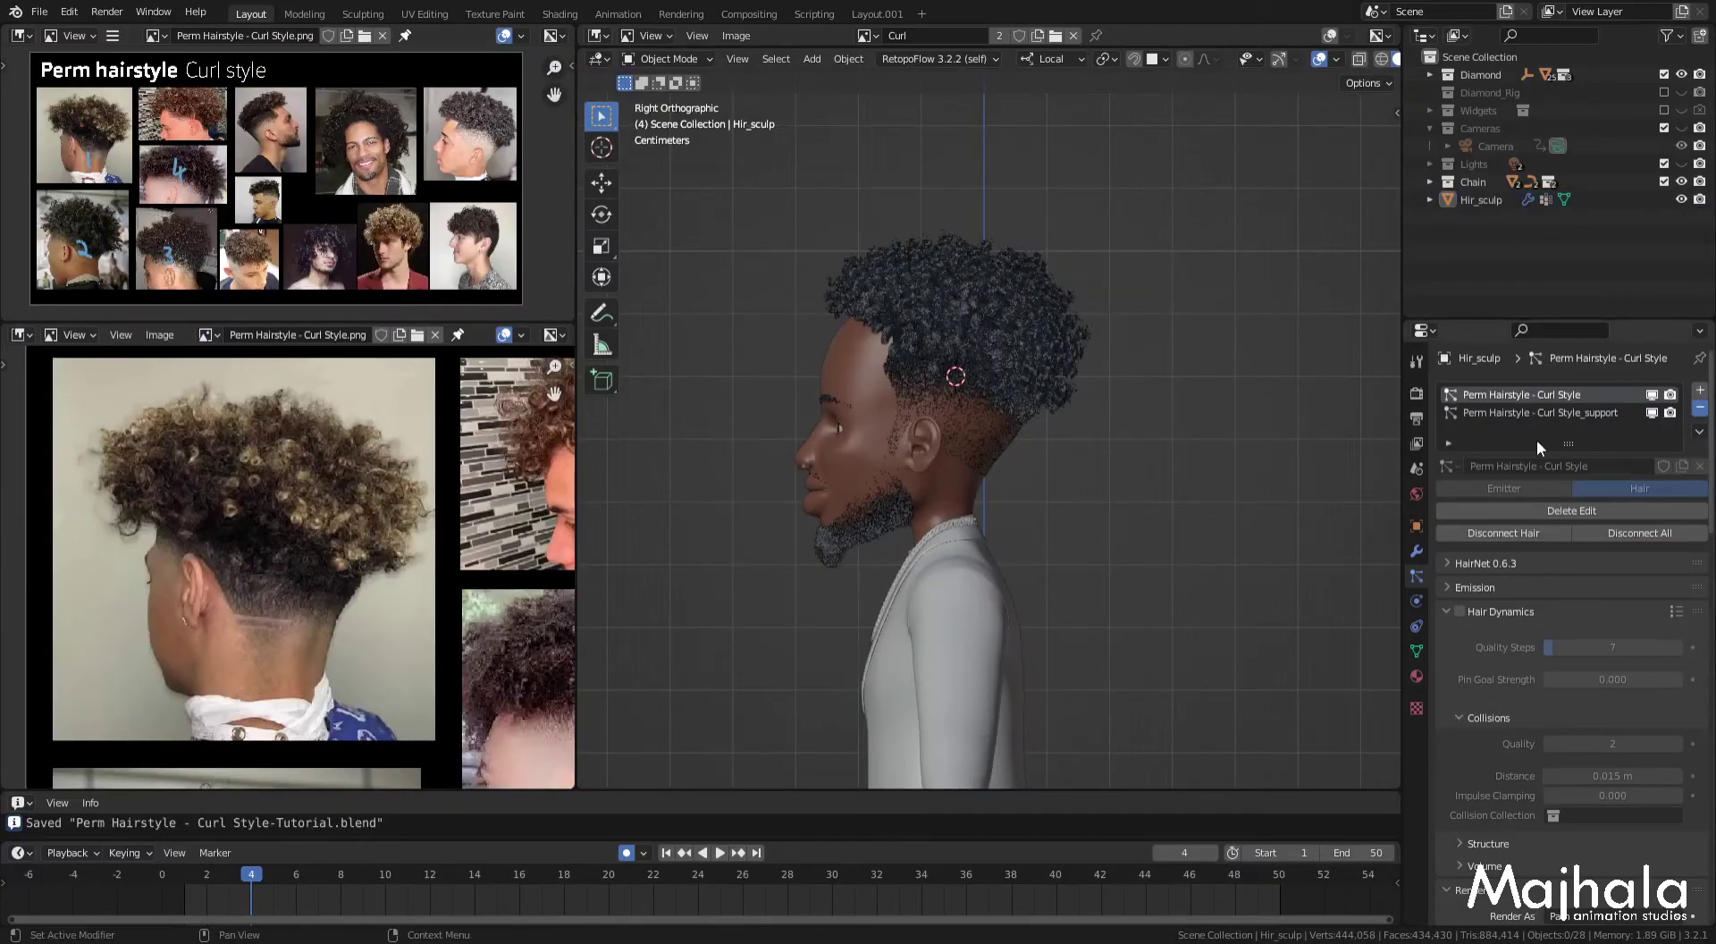
Step: Remove the Perm Hairstyle - Curl Style and Curl Style_support particle systems from Hir_sculp
left_click(1700, 406)
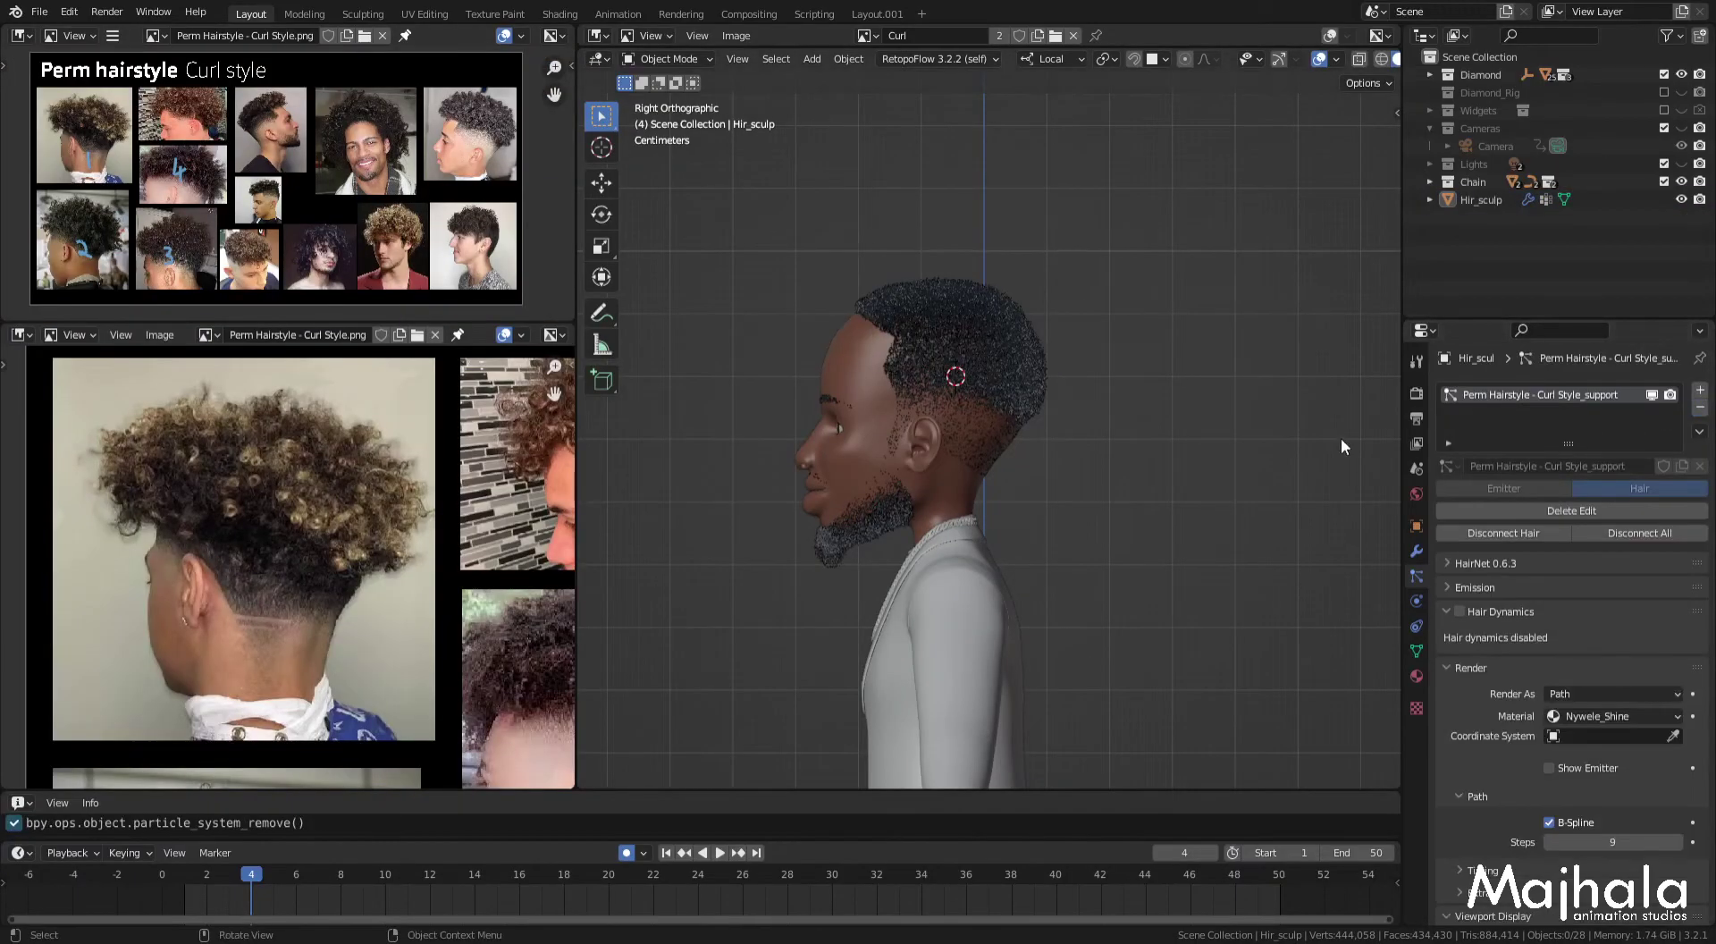
left_click(1700, 408)
left_click(987, 399)
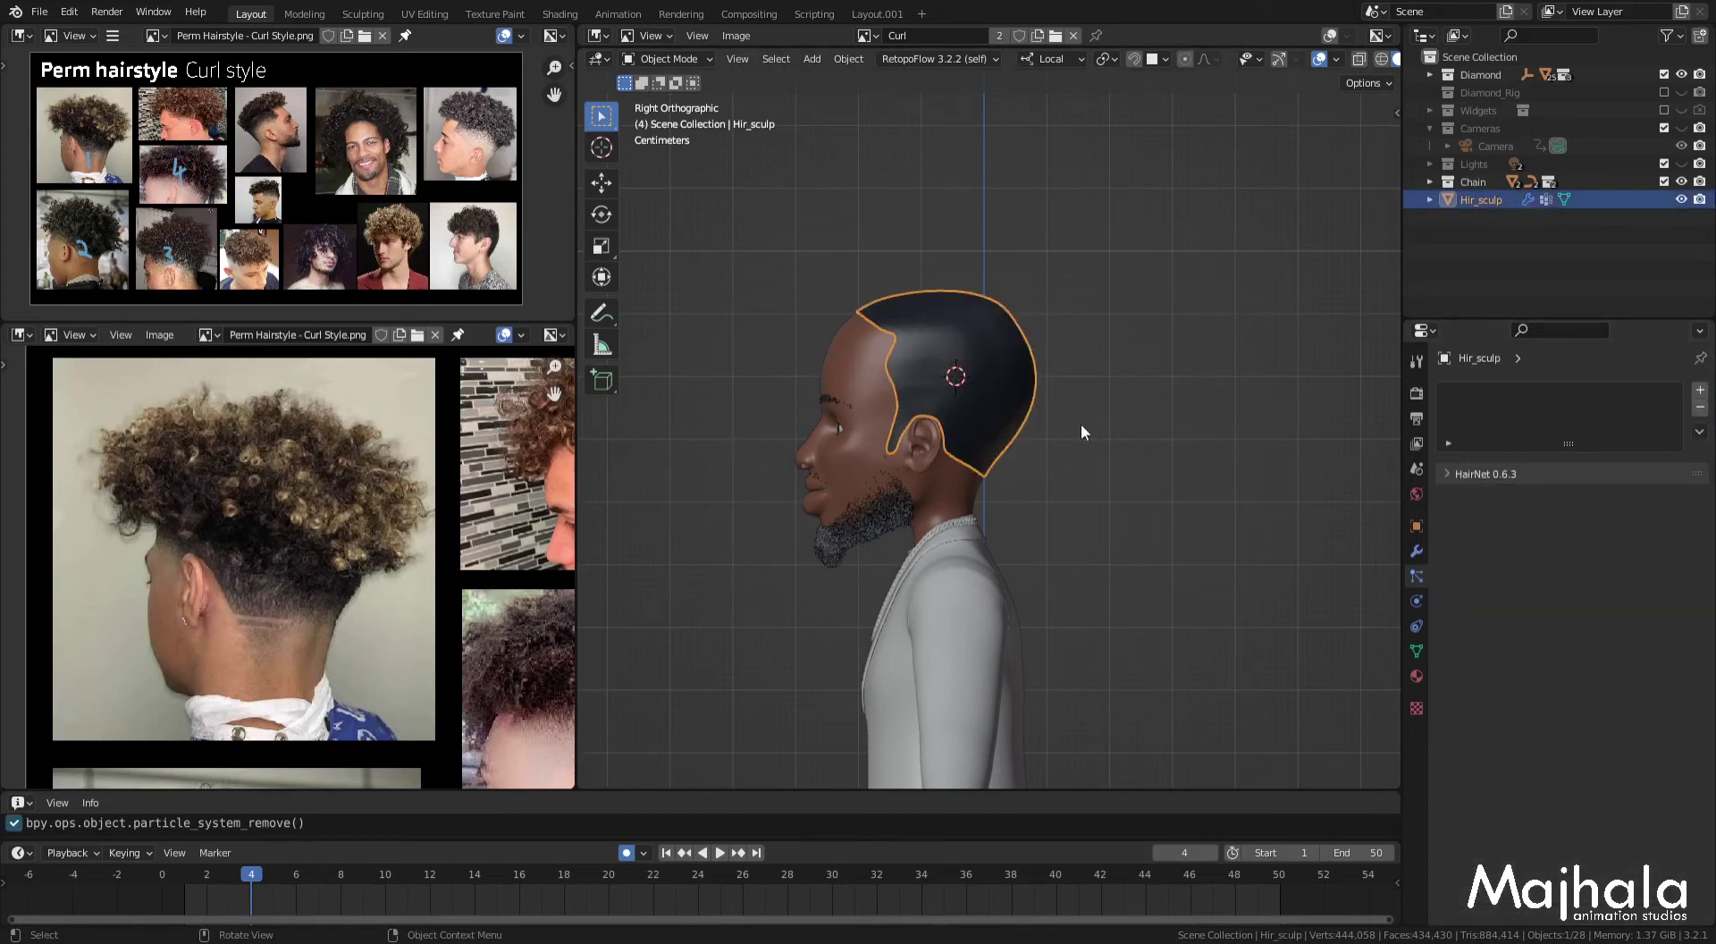
Step: Deselect the hair sculpt object and save the file
left_click(1077, 305)
scroll(1056, 422, "down", 1, "shift")
scroll(1047, 448, "down", 3, "shift")
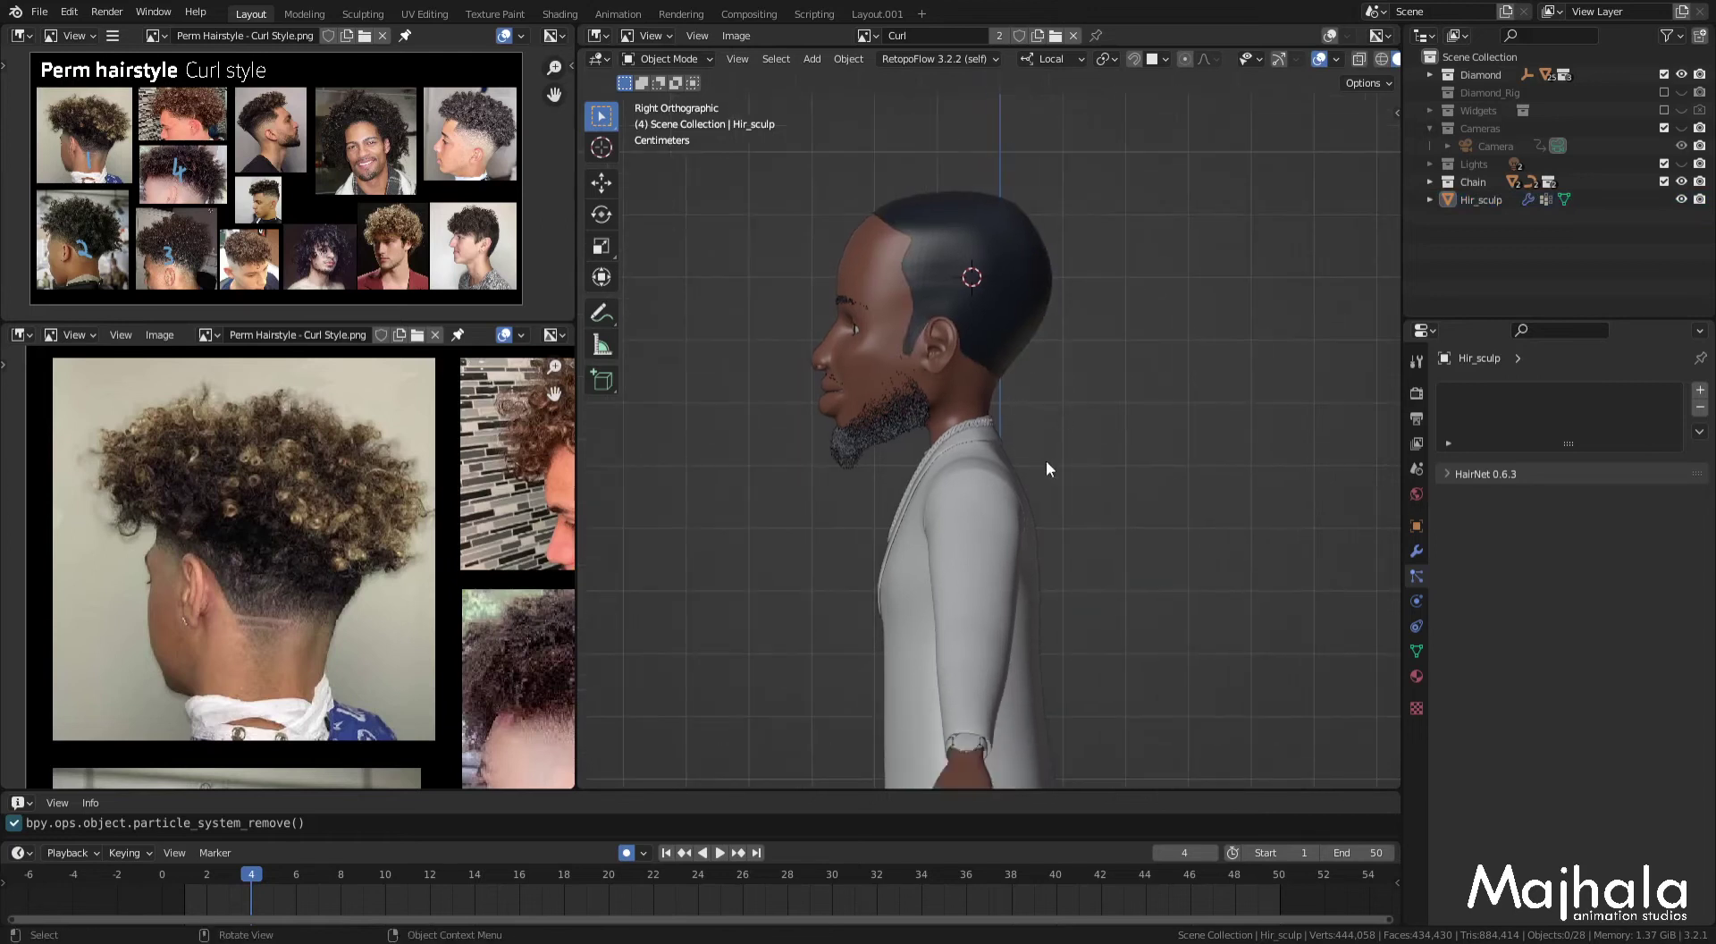
scroll(1069, 420, "down", 1, "shift")
scroll(1069, 413, "down", 1)
scroll(1072, 482, "down", 2, "shift")
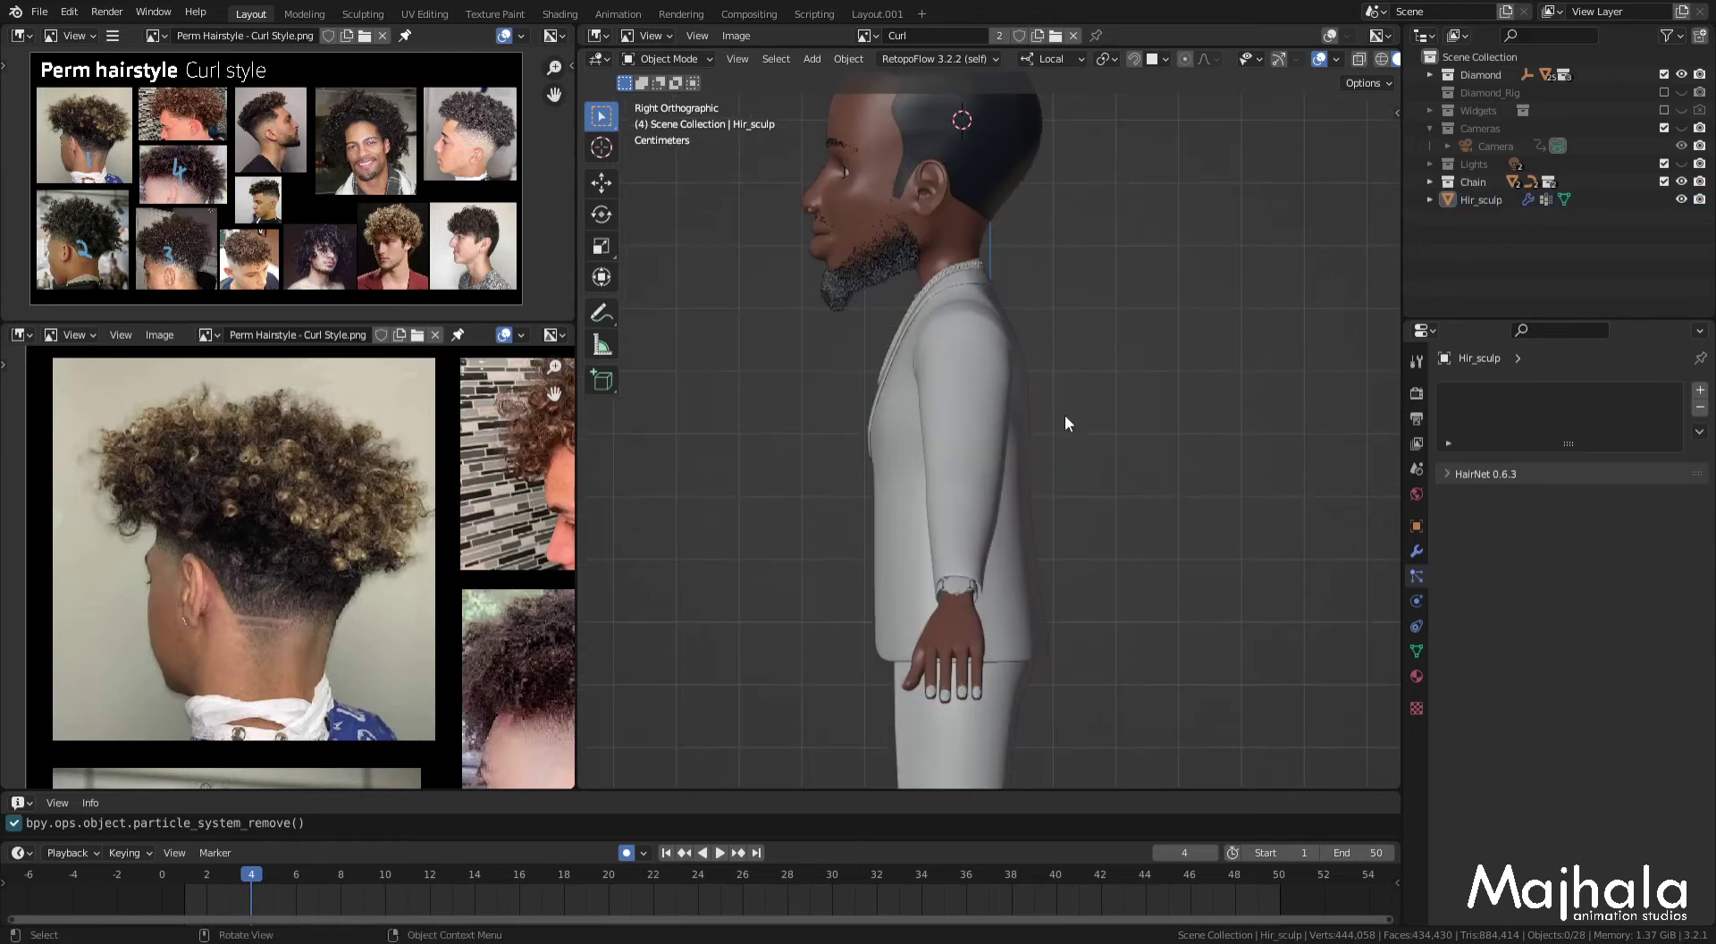
scroll(1045, 429, "down", 2, "shift")
scroll(1037, 437, "down", 1)
scroll(1067, 366, "up", 1, "shift")
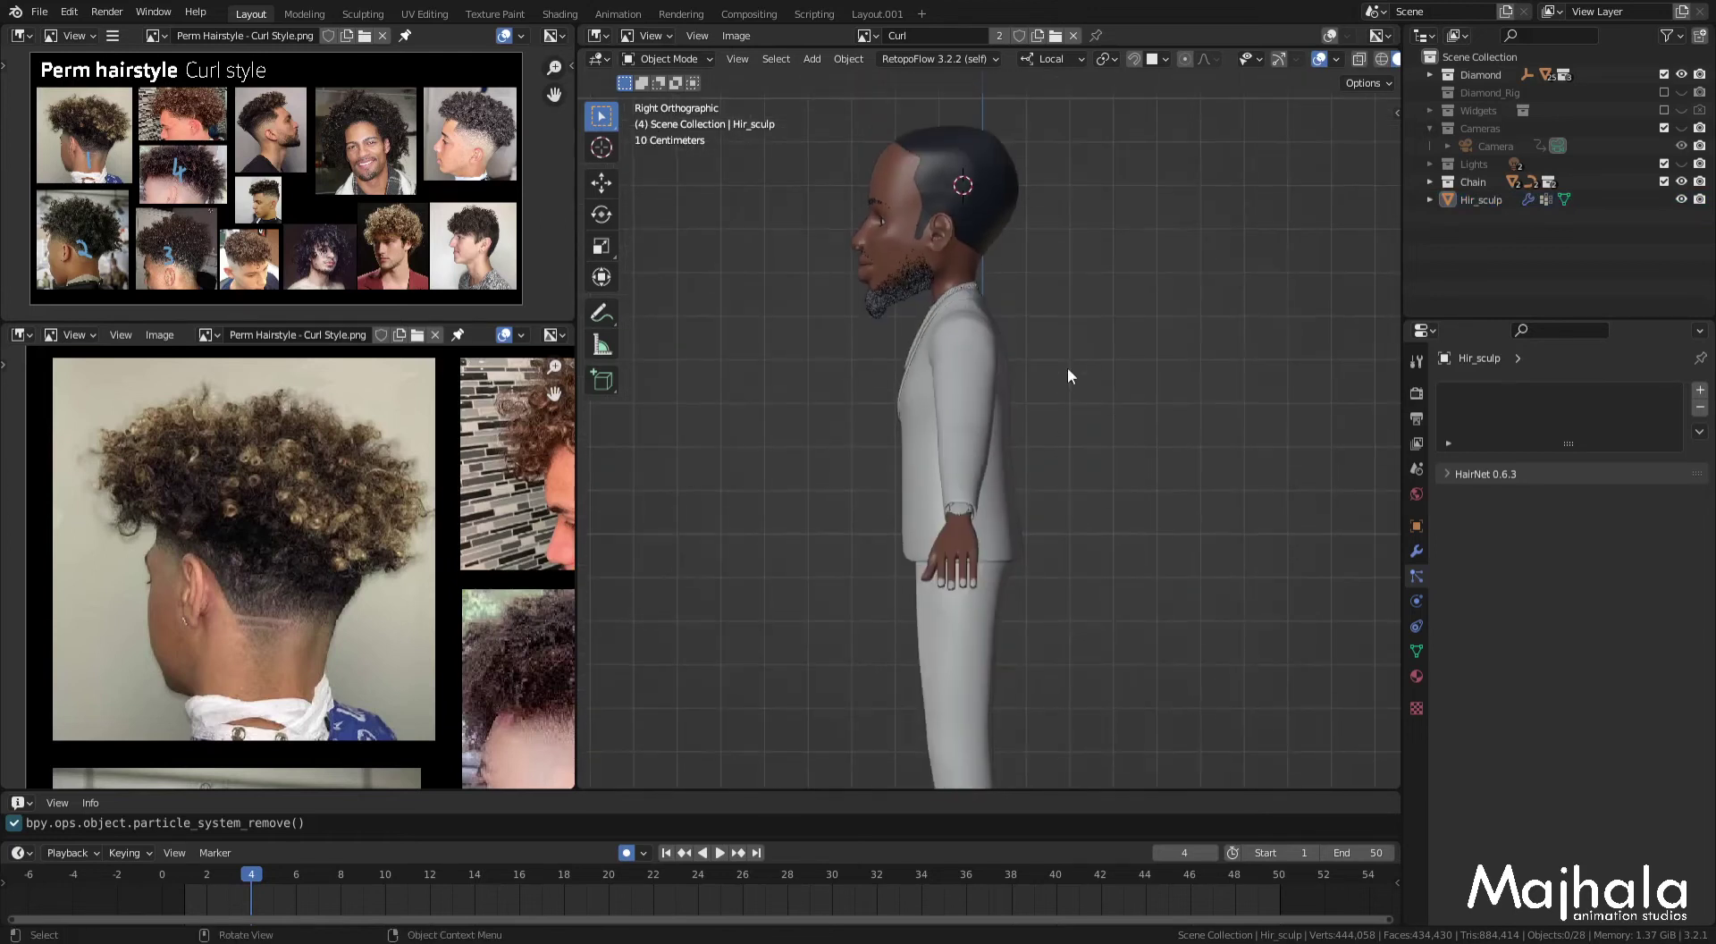
key("ctrl+s")
Step: Snap the 3D cursor to the world origin
scroll(985, 404, "down", 1)
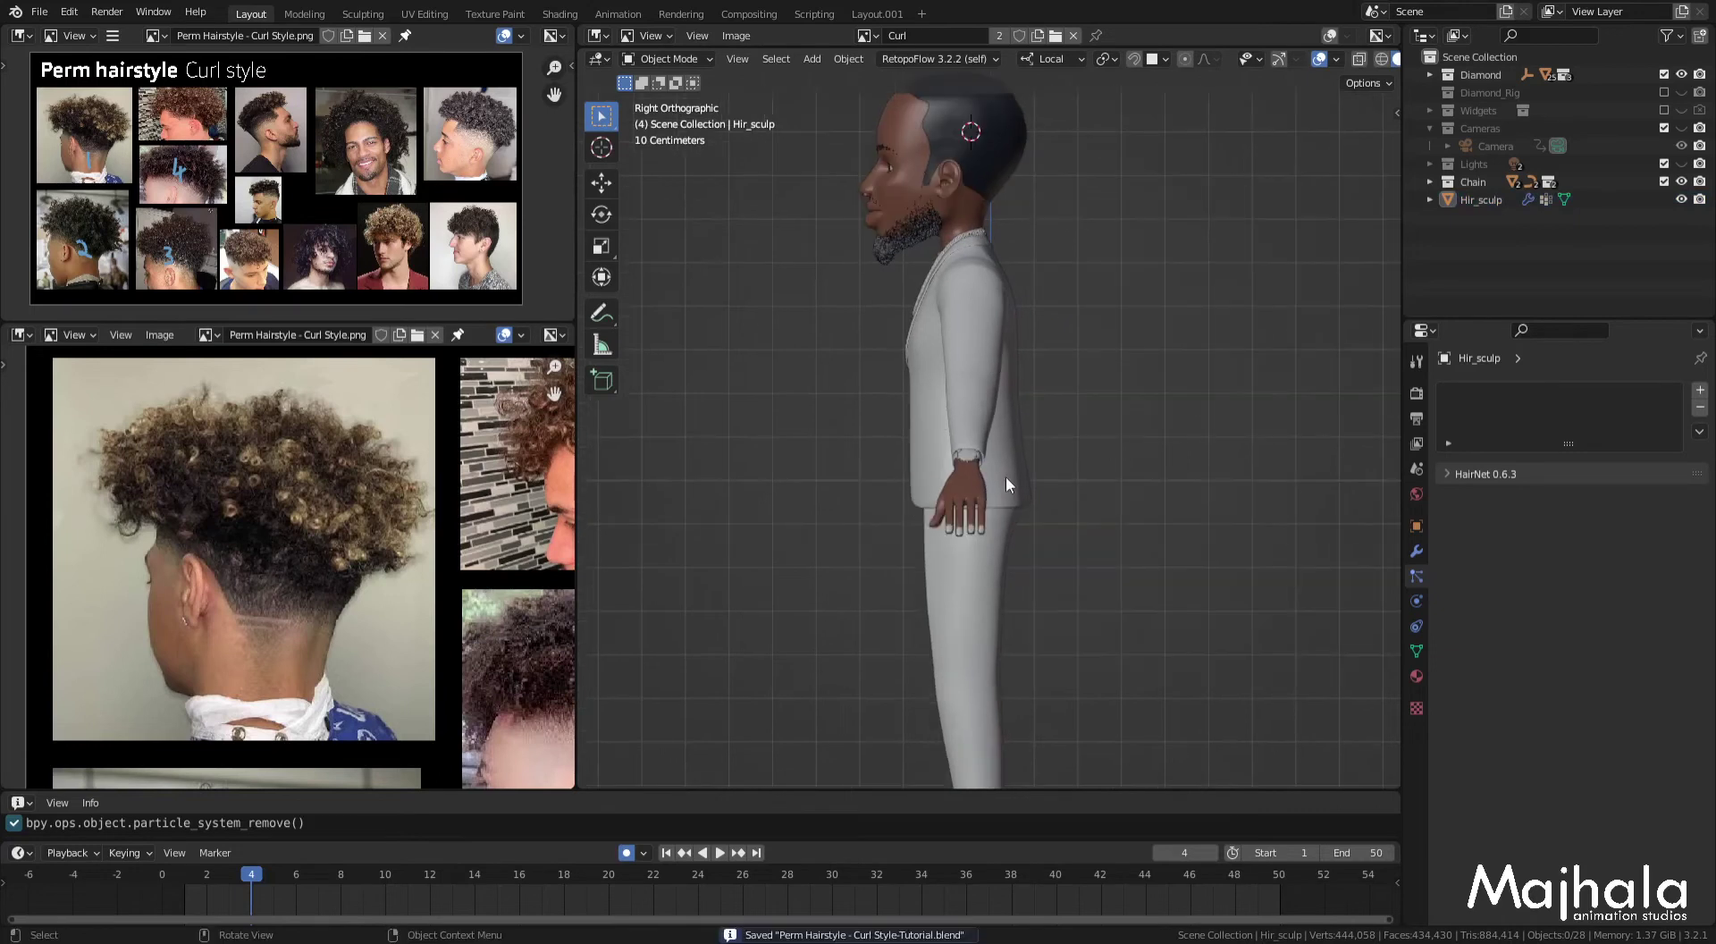
scroll(1005, 475, "down", 2)
scroll(1021, 516, "down", 2, "shift")
scroll(1020, 516, "down", 1, "shift")
scroll(963, 400, "up", 3)
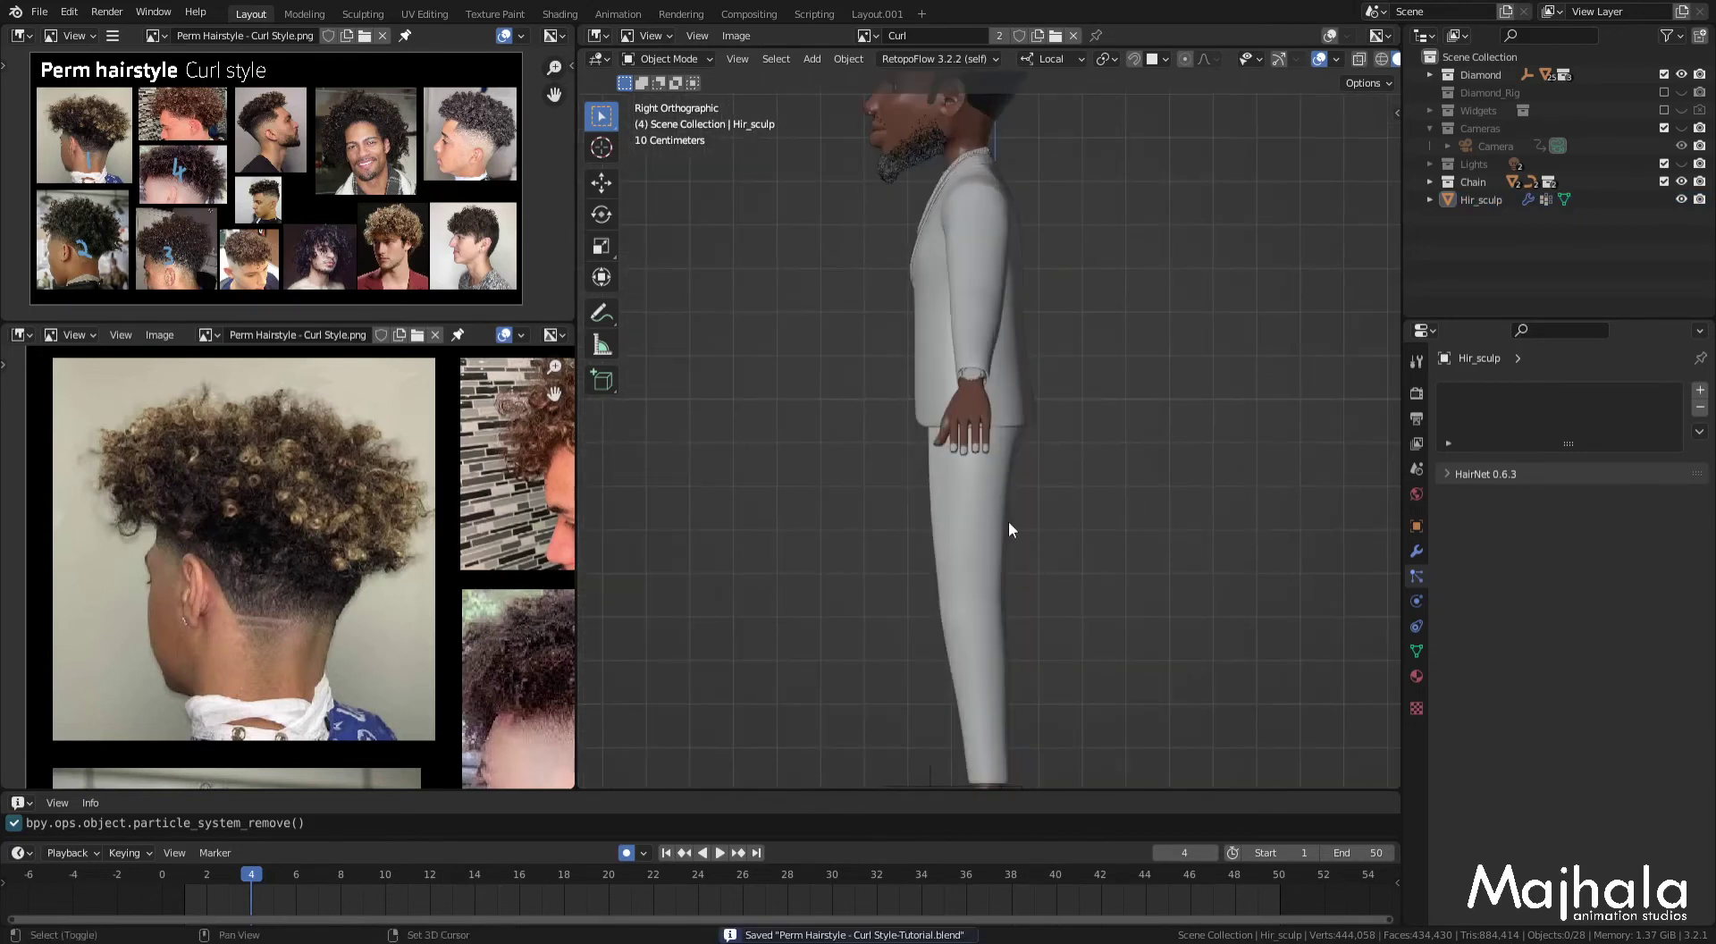
key("shift+s")
left_click(969, 612)
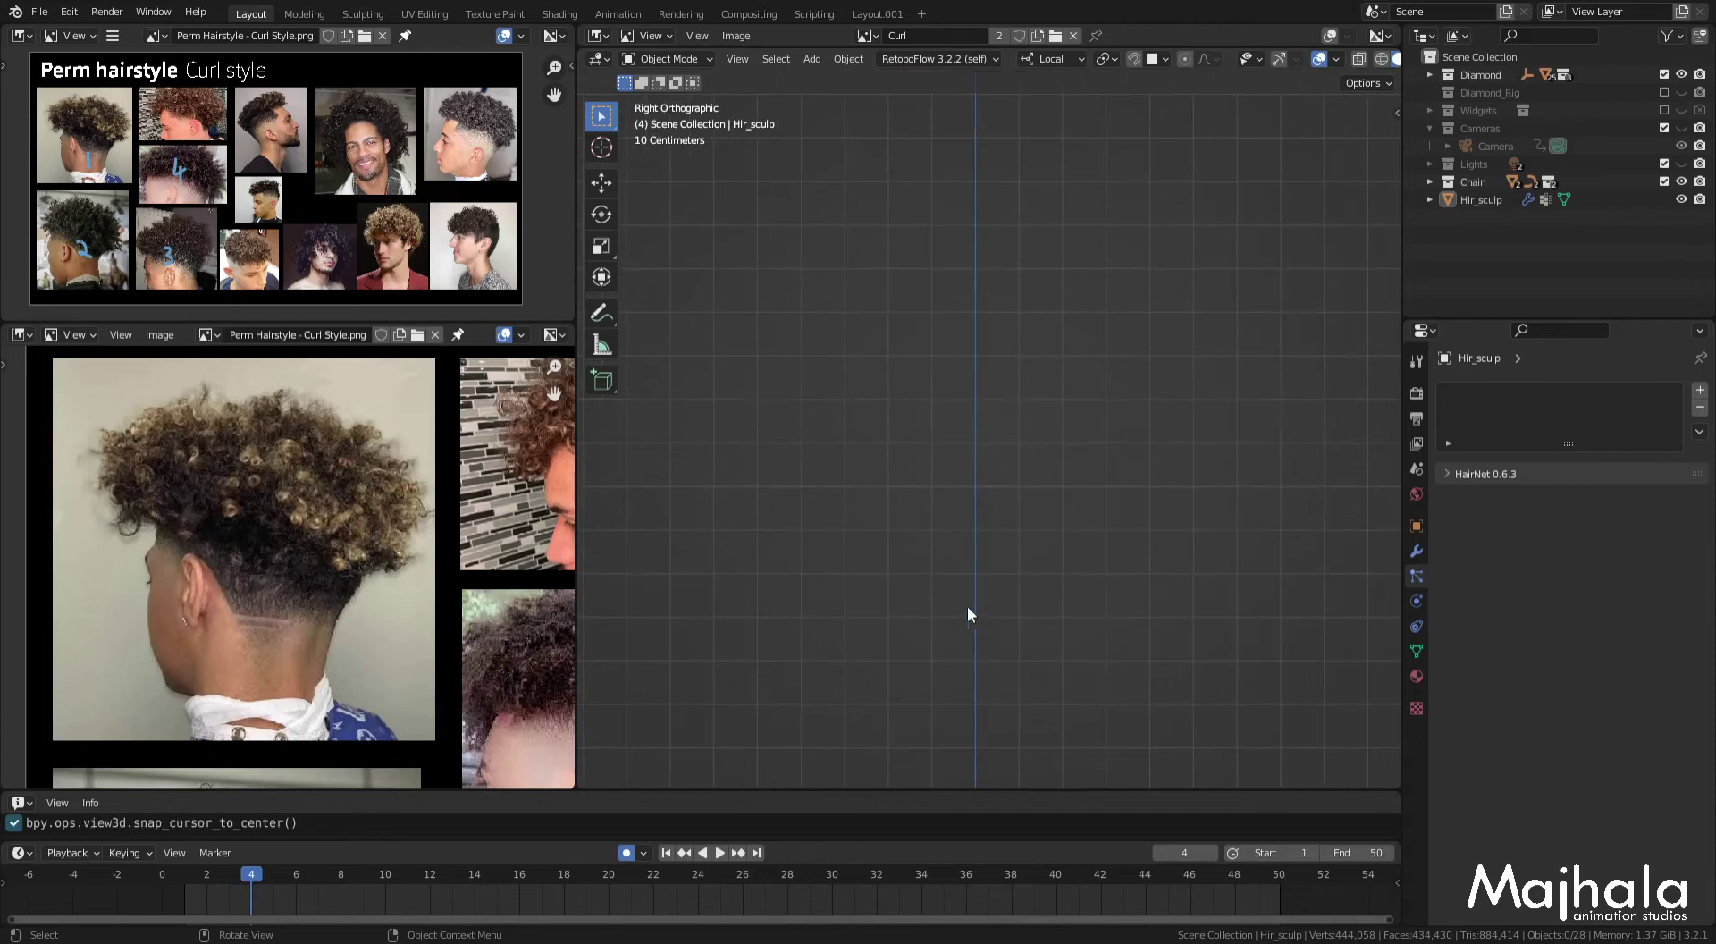
scroll(978, 634, "down", 1, "shift")
scroll(992, 586, "down", 1, "shift")
scroll(1004, 651, "down", 1, "shift")
scroll(1015, 658, "down", 1, "shift")
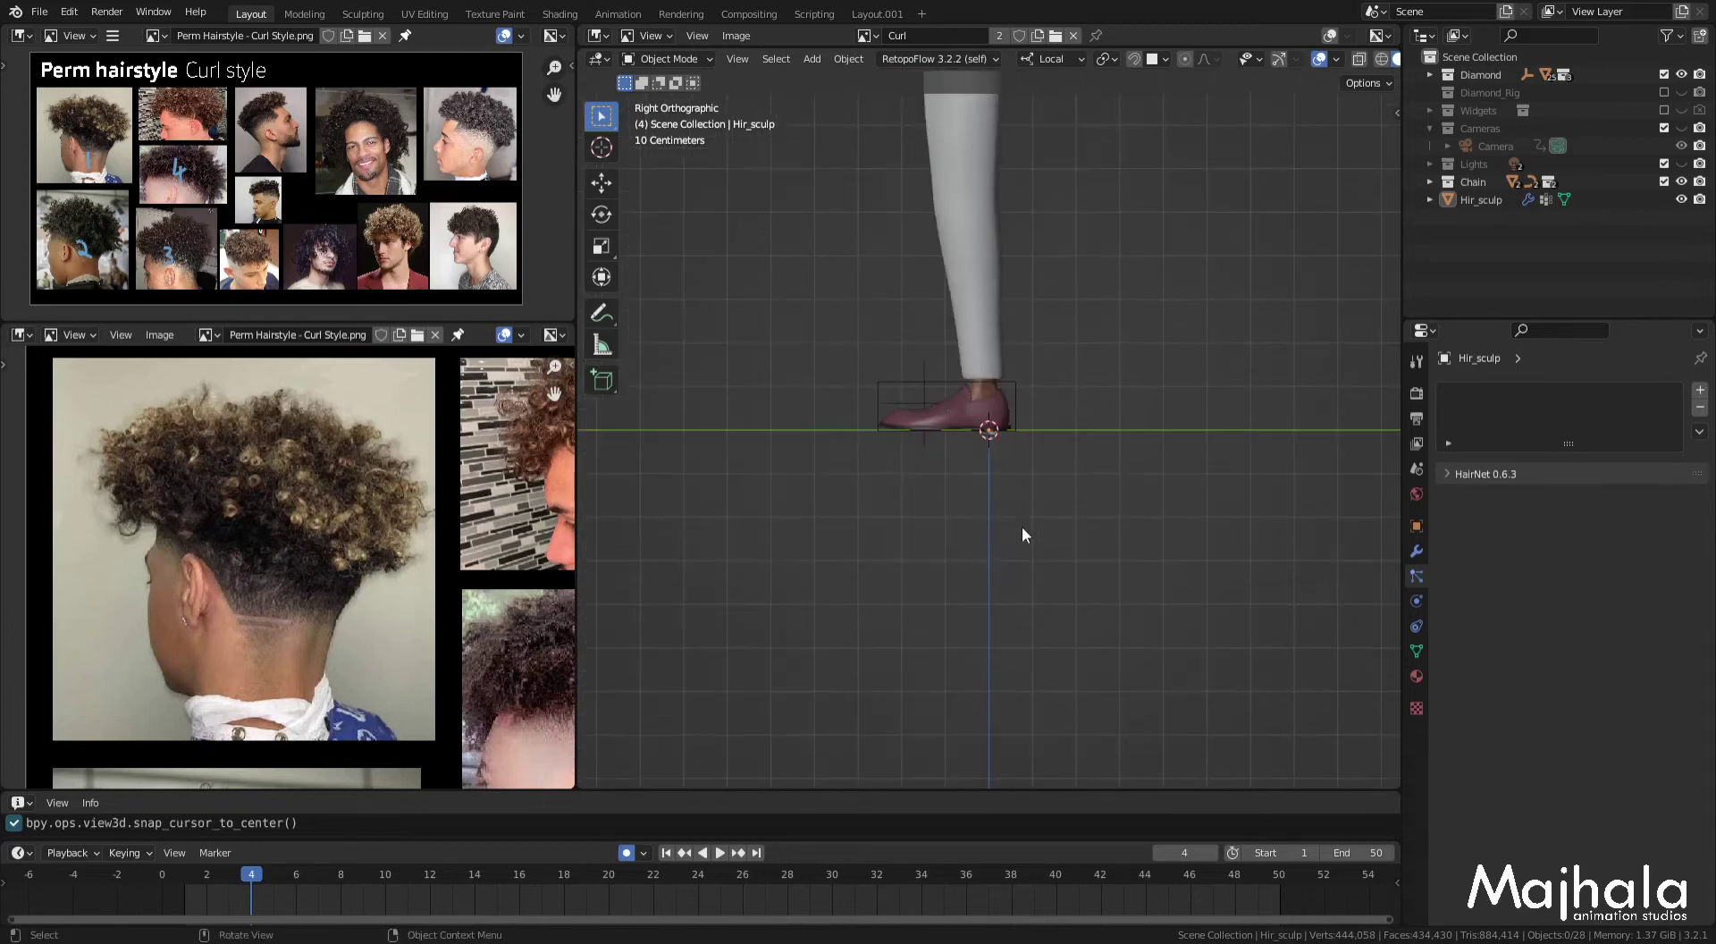
key("shift+a")
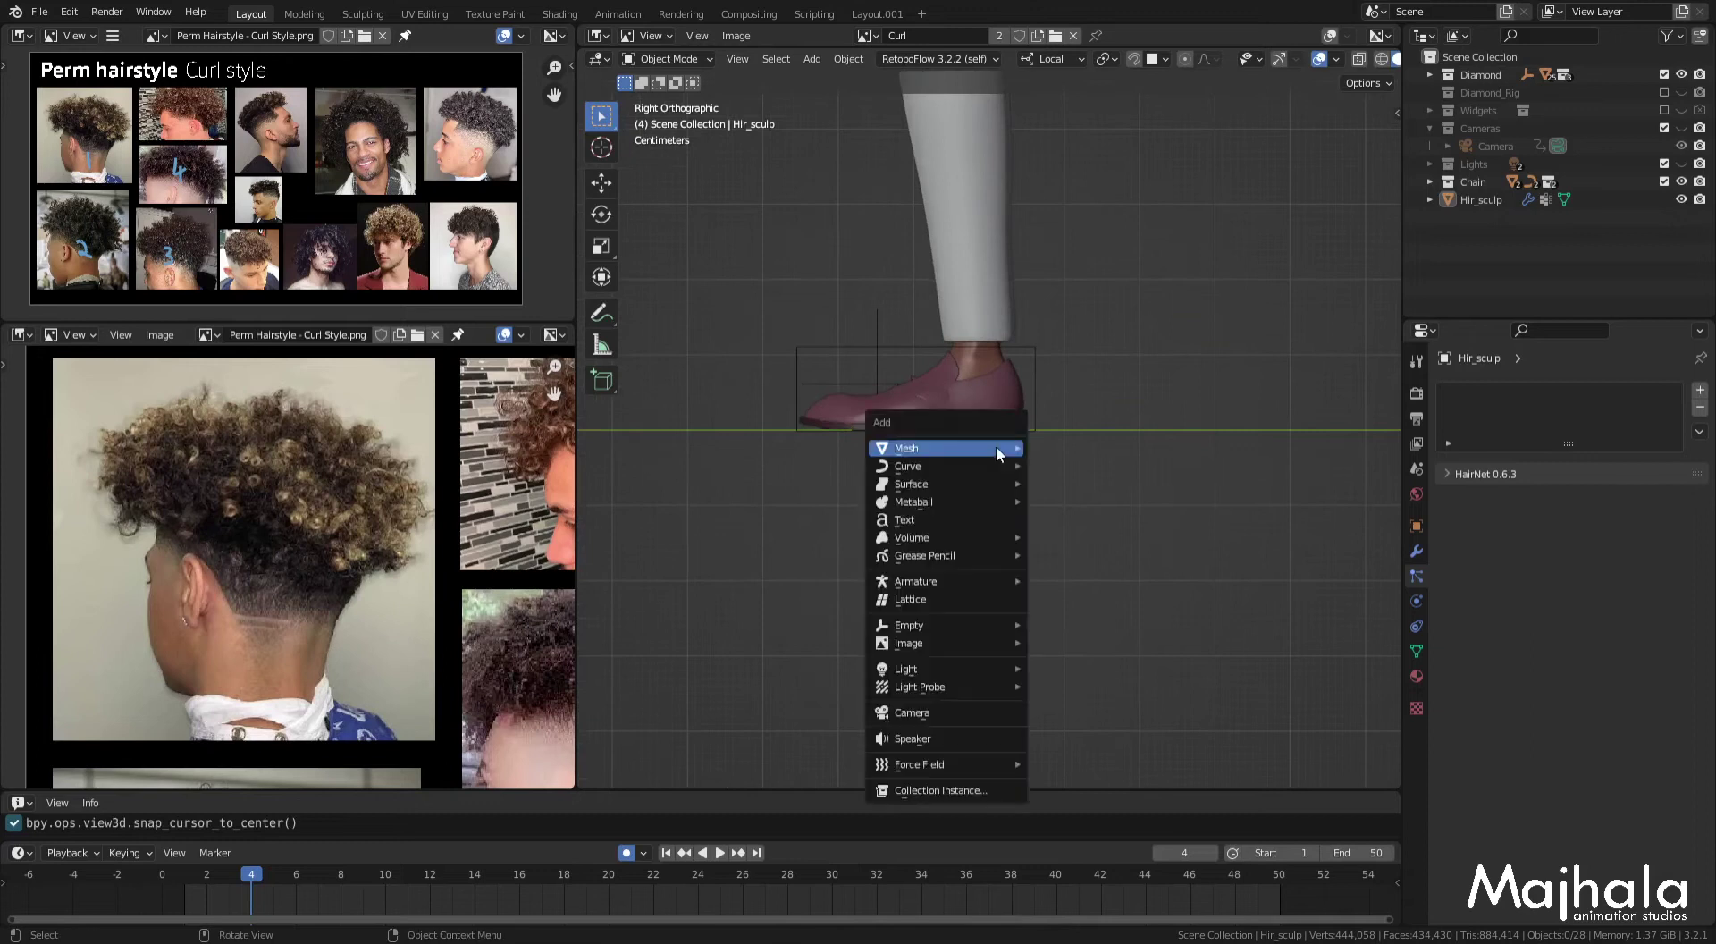
Step: Add a plane at the world origin, scale it down, and turn off Auto Keying
left_click(1069, 445)
mouse_move(926, 399)
middle_mouse_down()
mouse_move(967, 443)
mouse_move(1131, 518)
middle_mouse_up()
key("s")
left_click(747, 708)
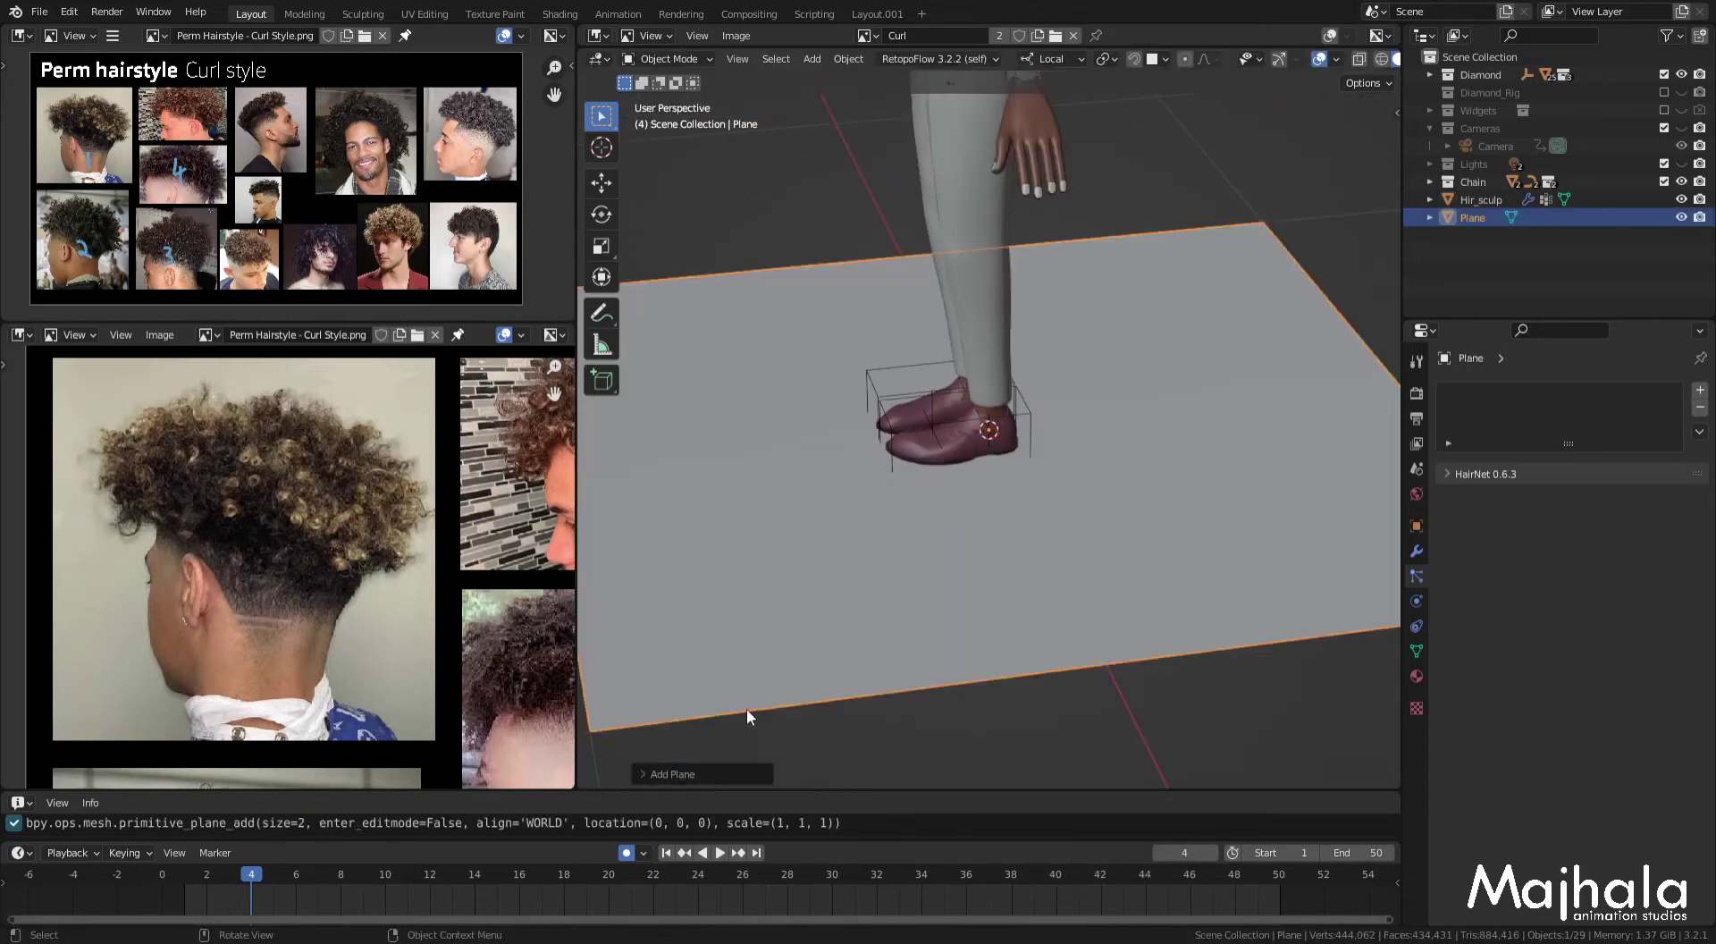
left_click(628, 852)
key("s")
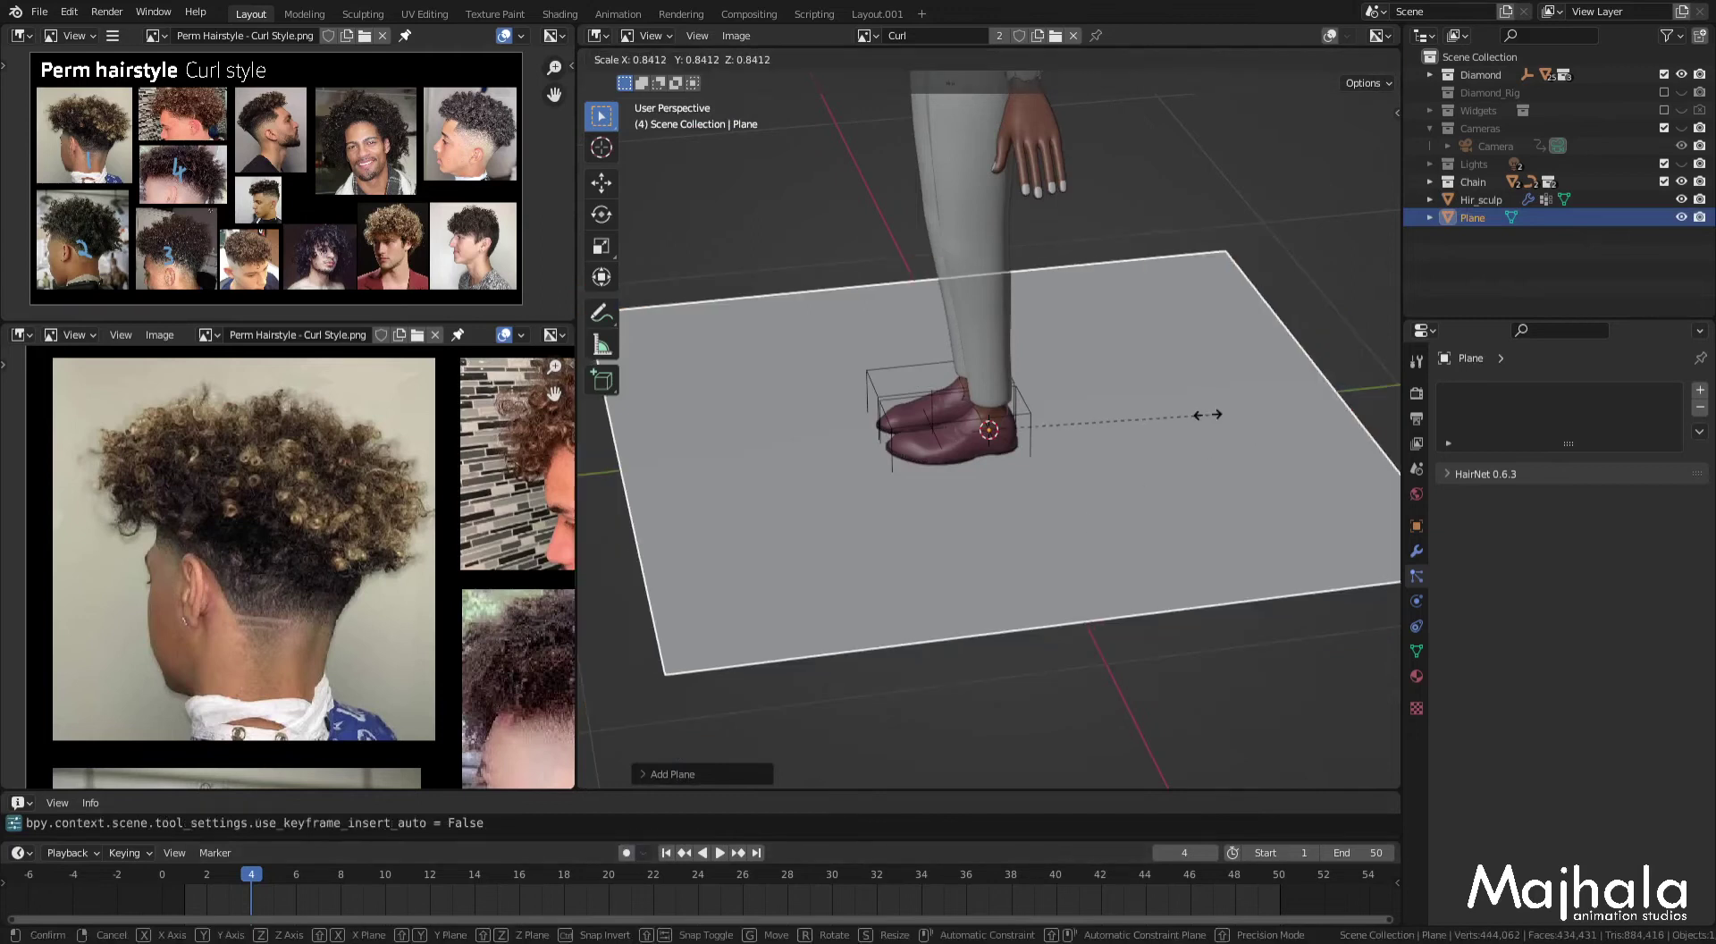
left_click(986, 327)
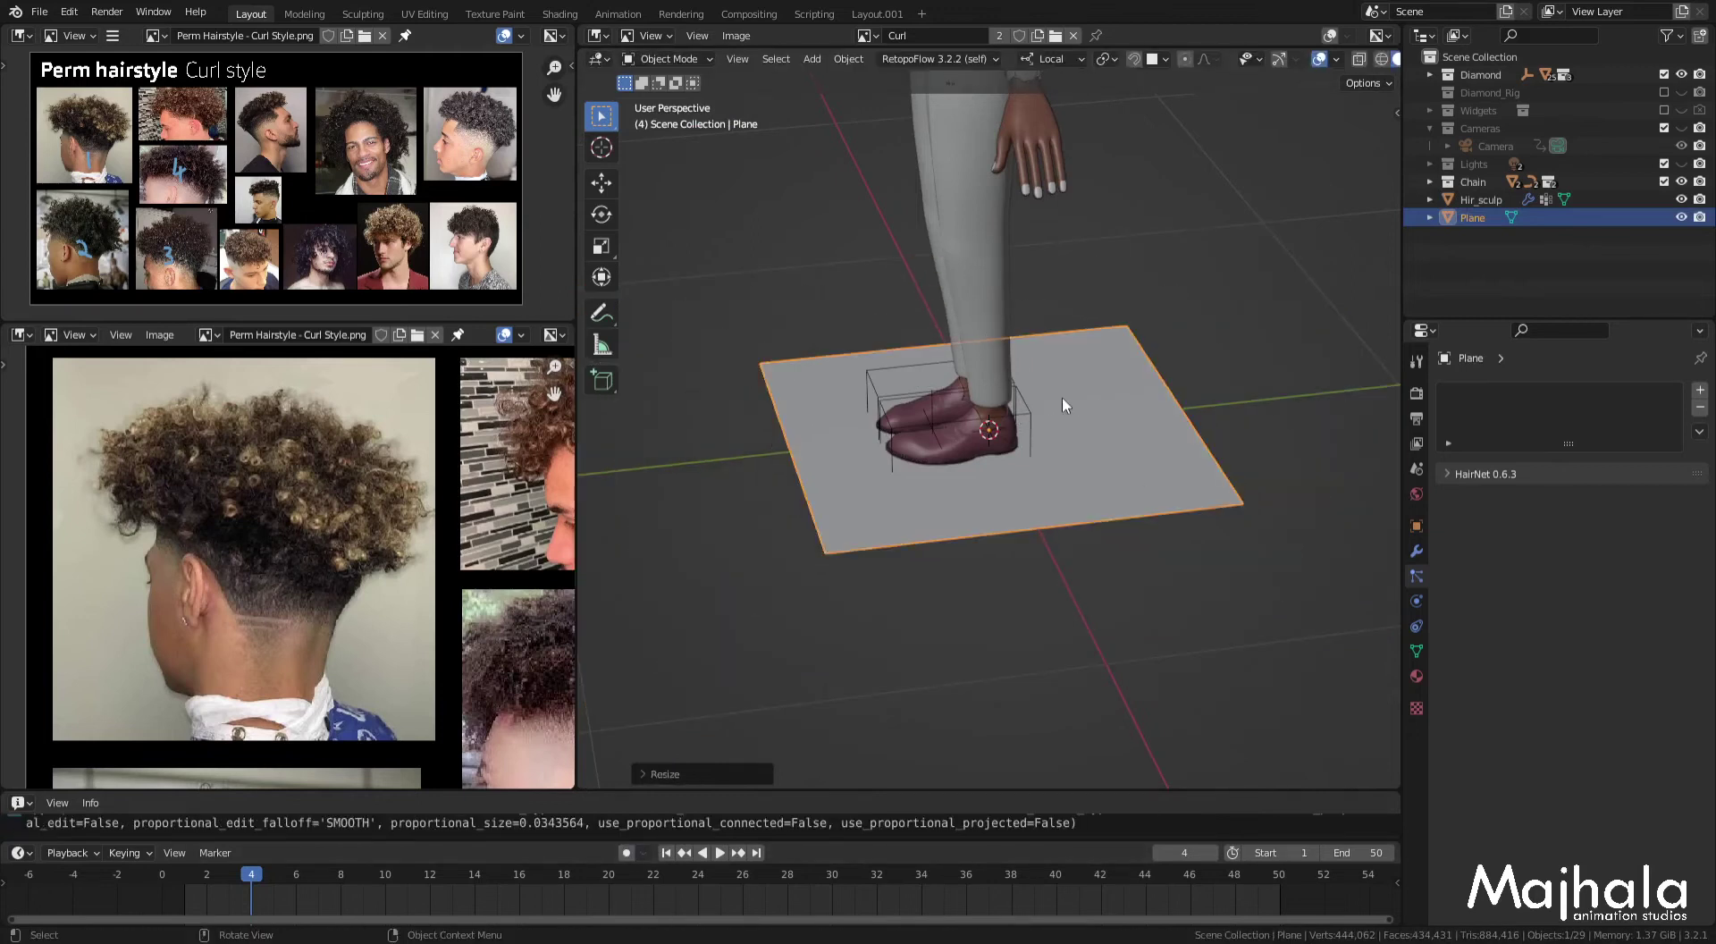
Step: Isolate the plane in local view and save the file
key("KP_Divide")
middle_click_drag(1039, 425, 1272, 433)
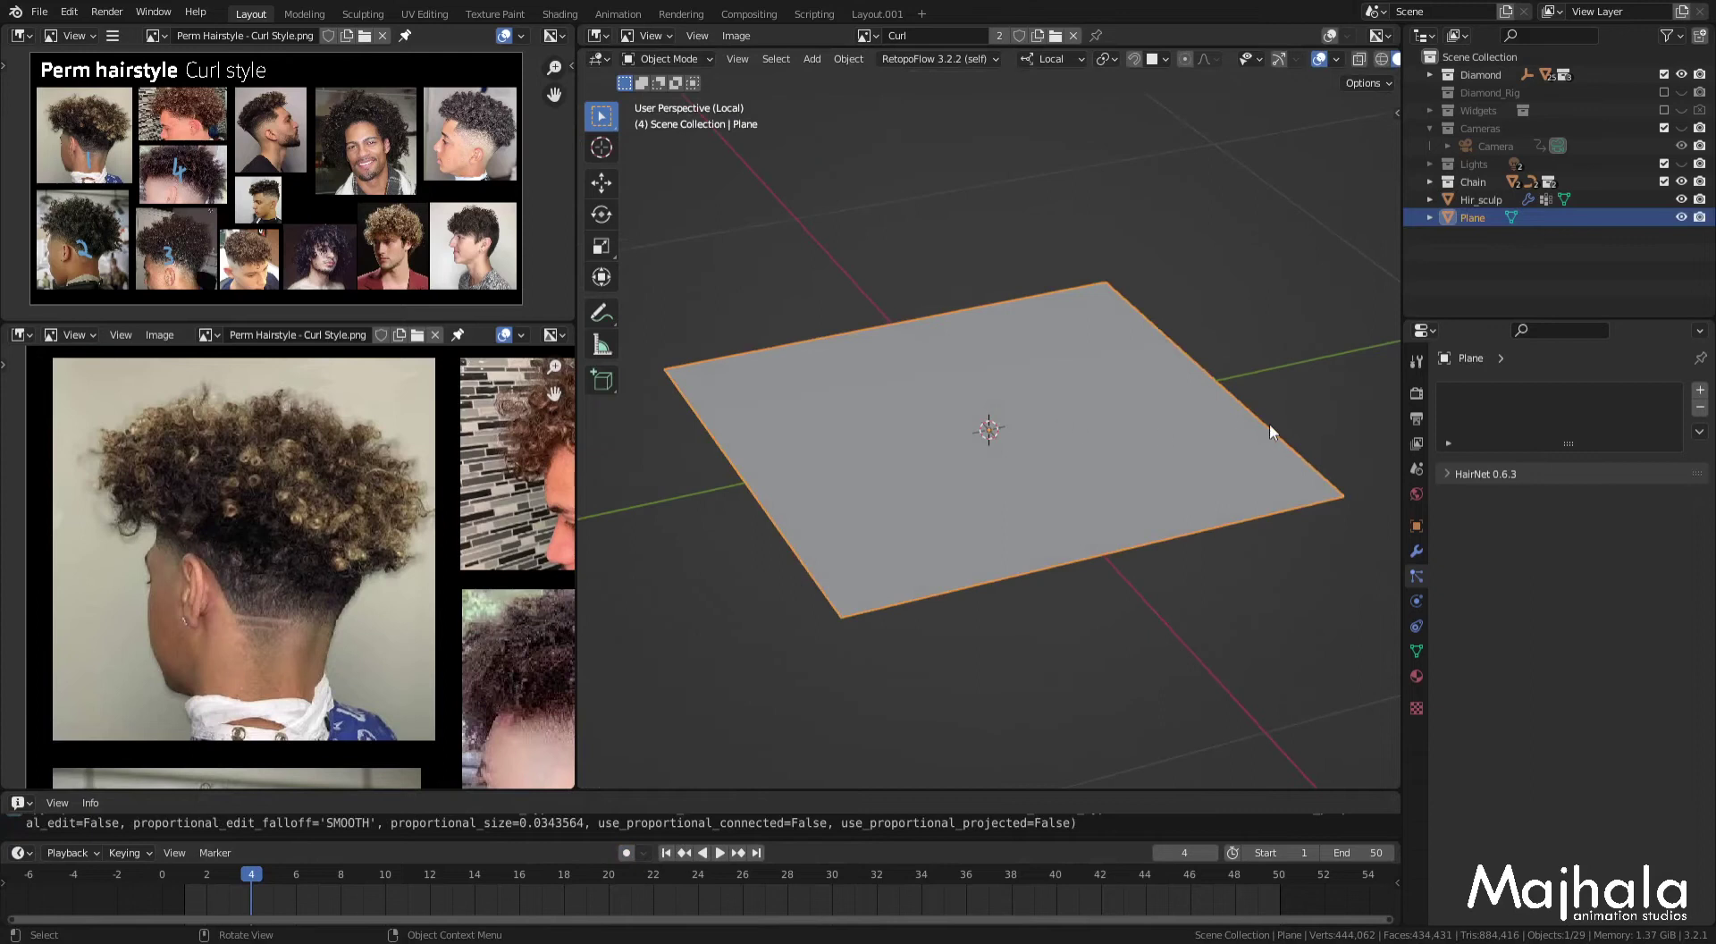
key("ctrl")
key("ctrl+s")
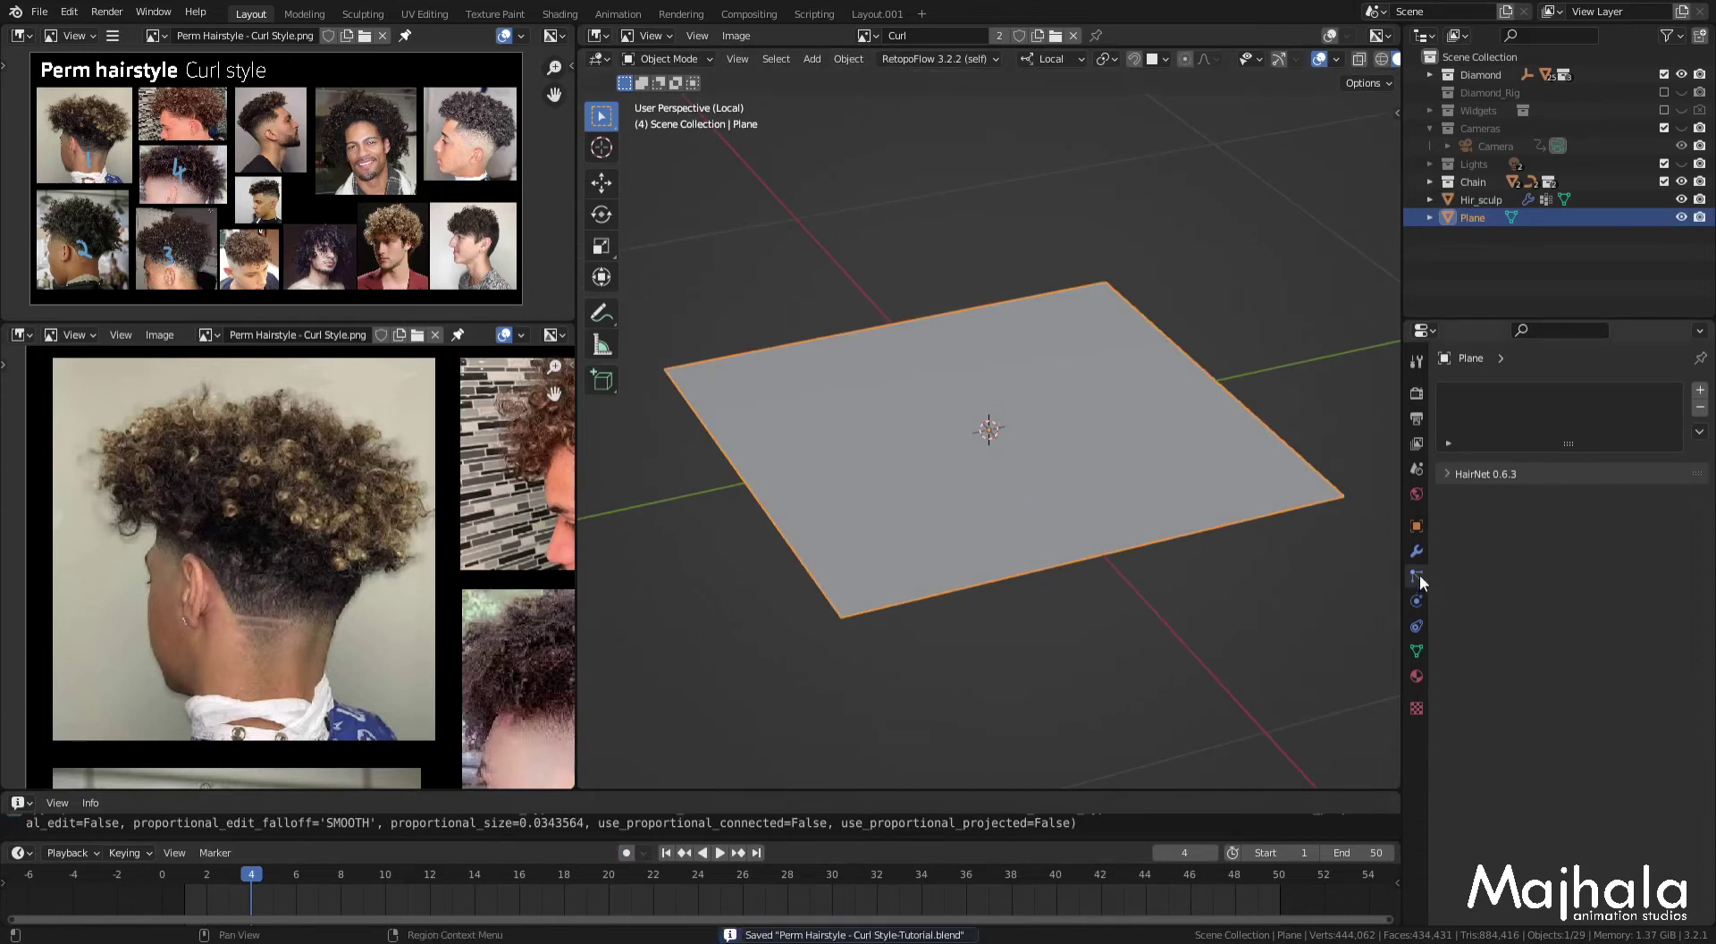
Step: Add a Hair-type particle system to the plane
left_click(1699, 390)
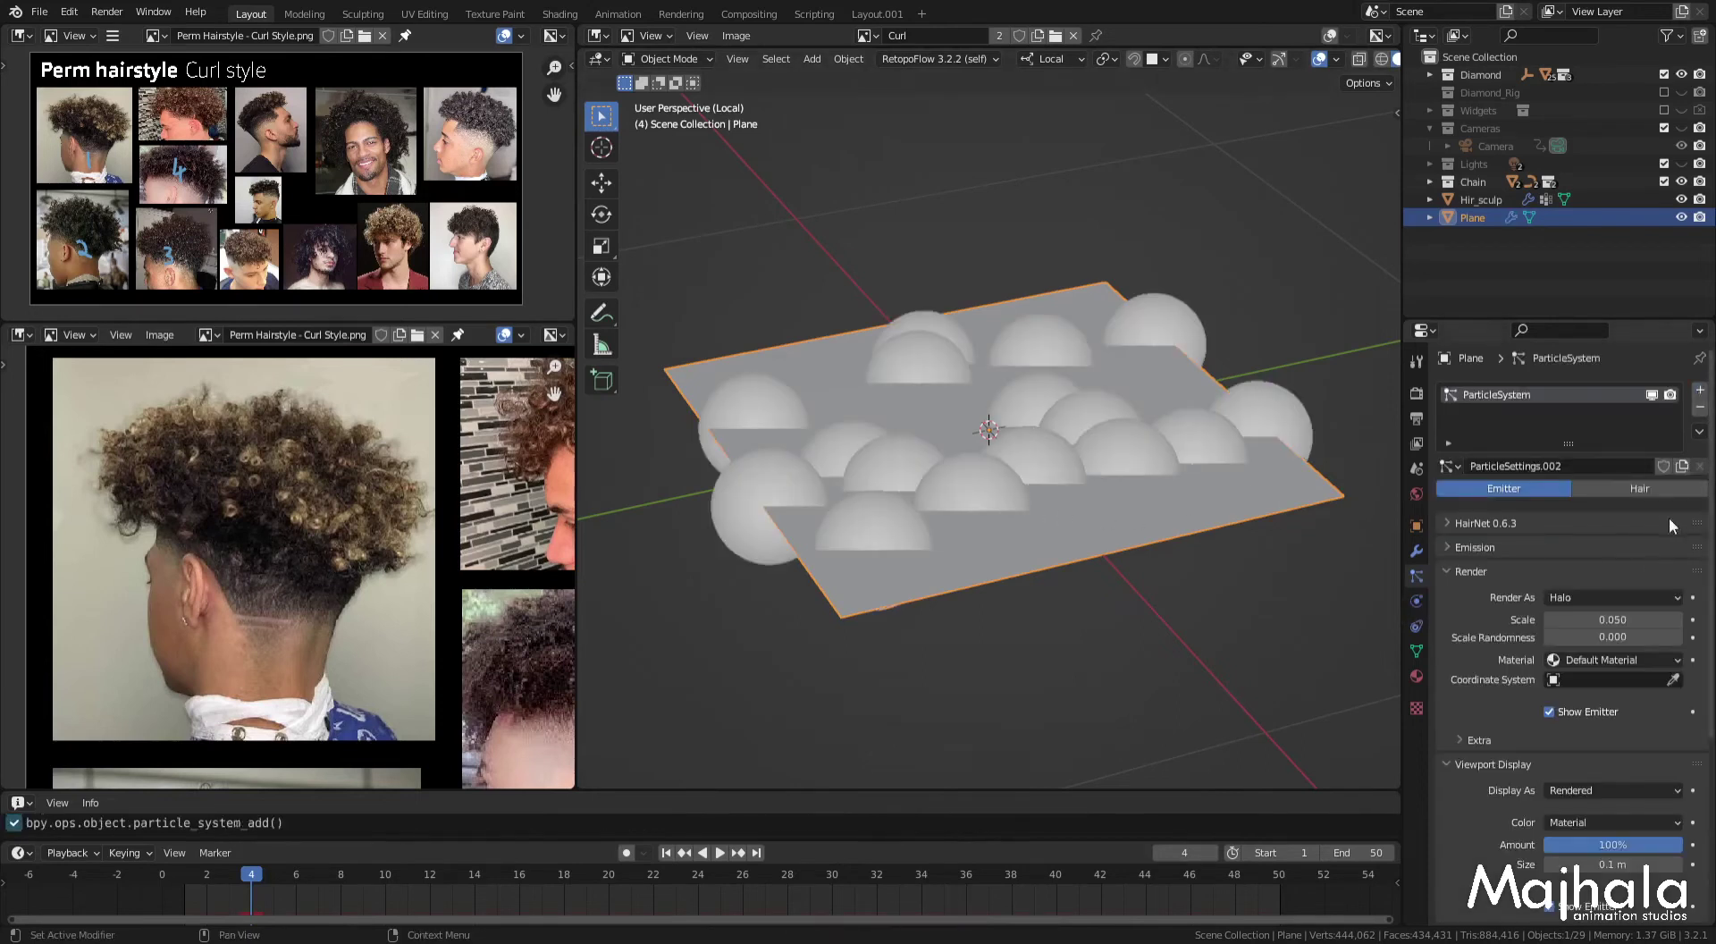
left_click(1643, 488)
mouse_move(904, 456)
middle_mouse_down()
mouse_move(1036, 486)
mouse_move(1118, 561)
middle_mouse_up()
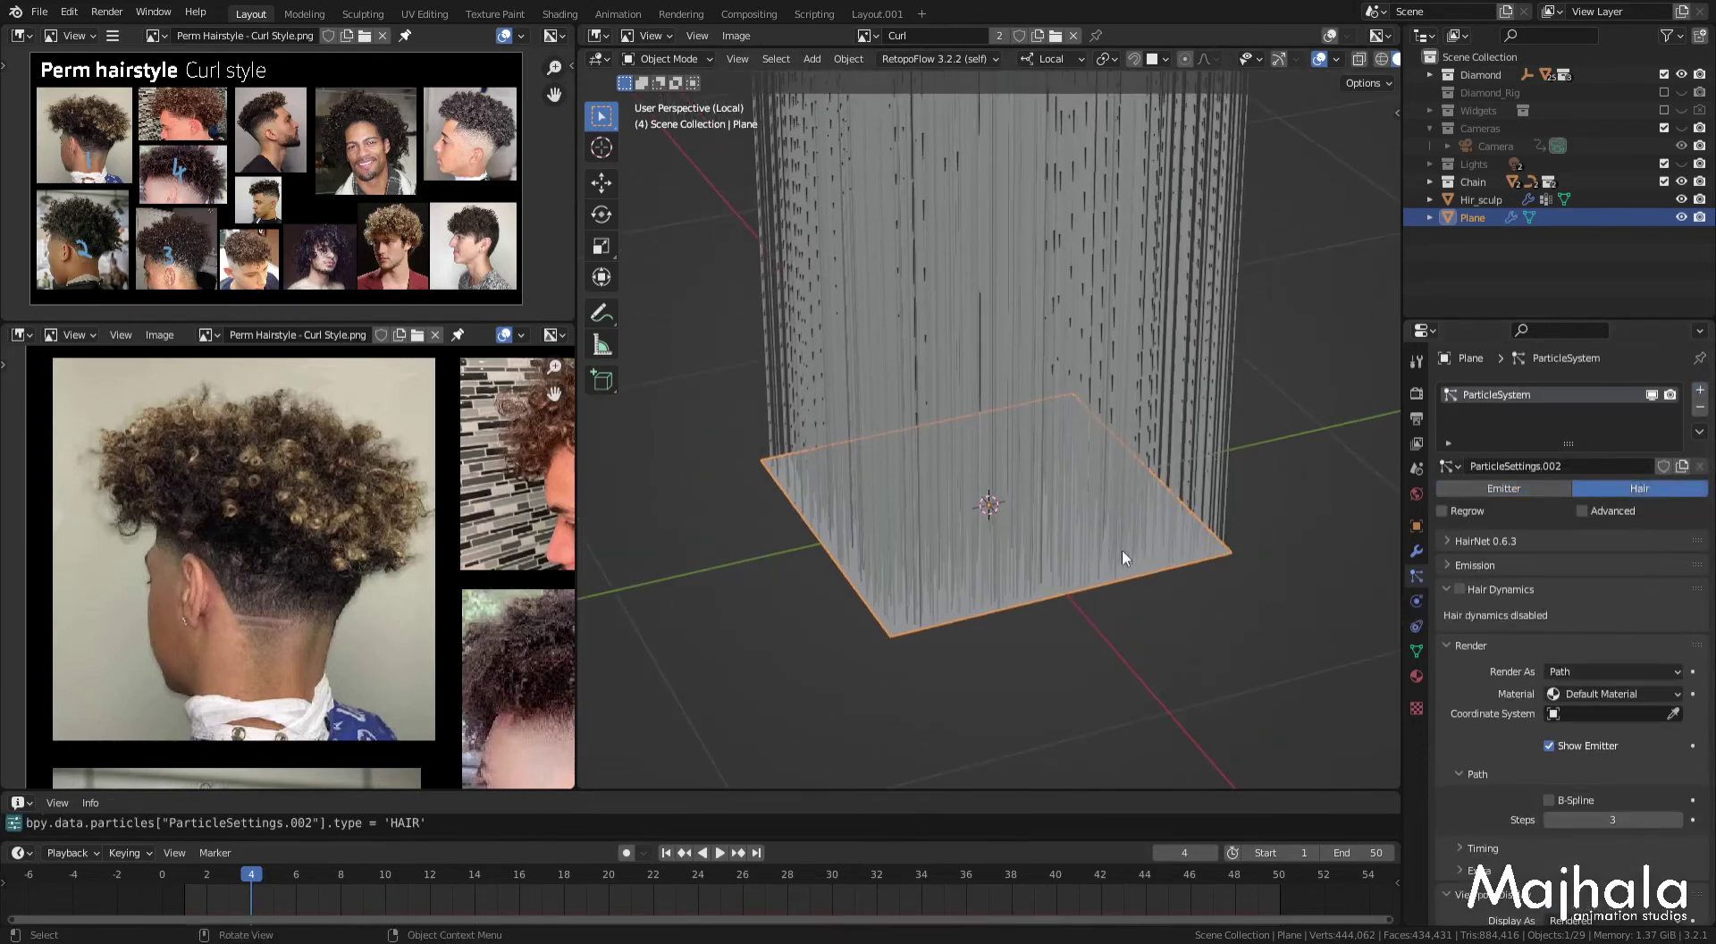
Step: Set the hair Emission Number to 0
left_click(1450, 565)
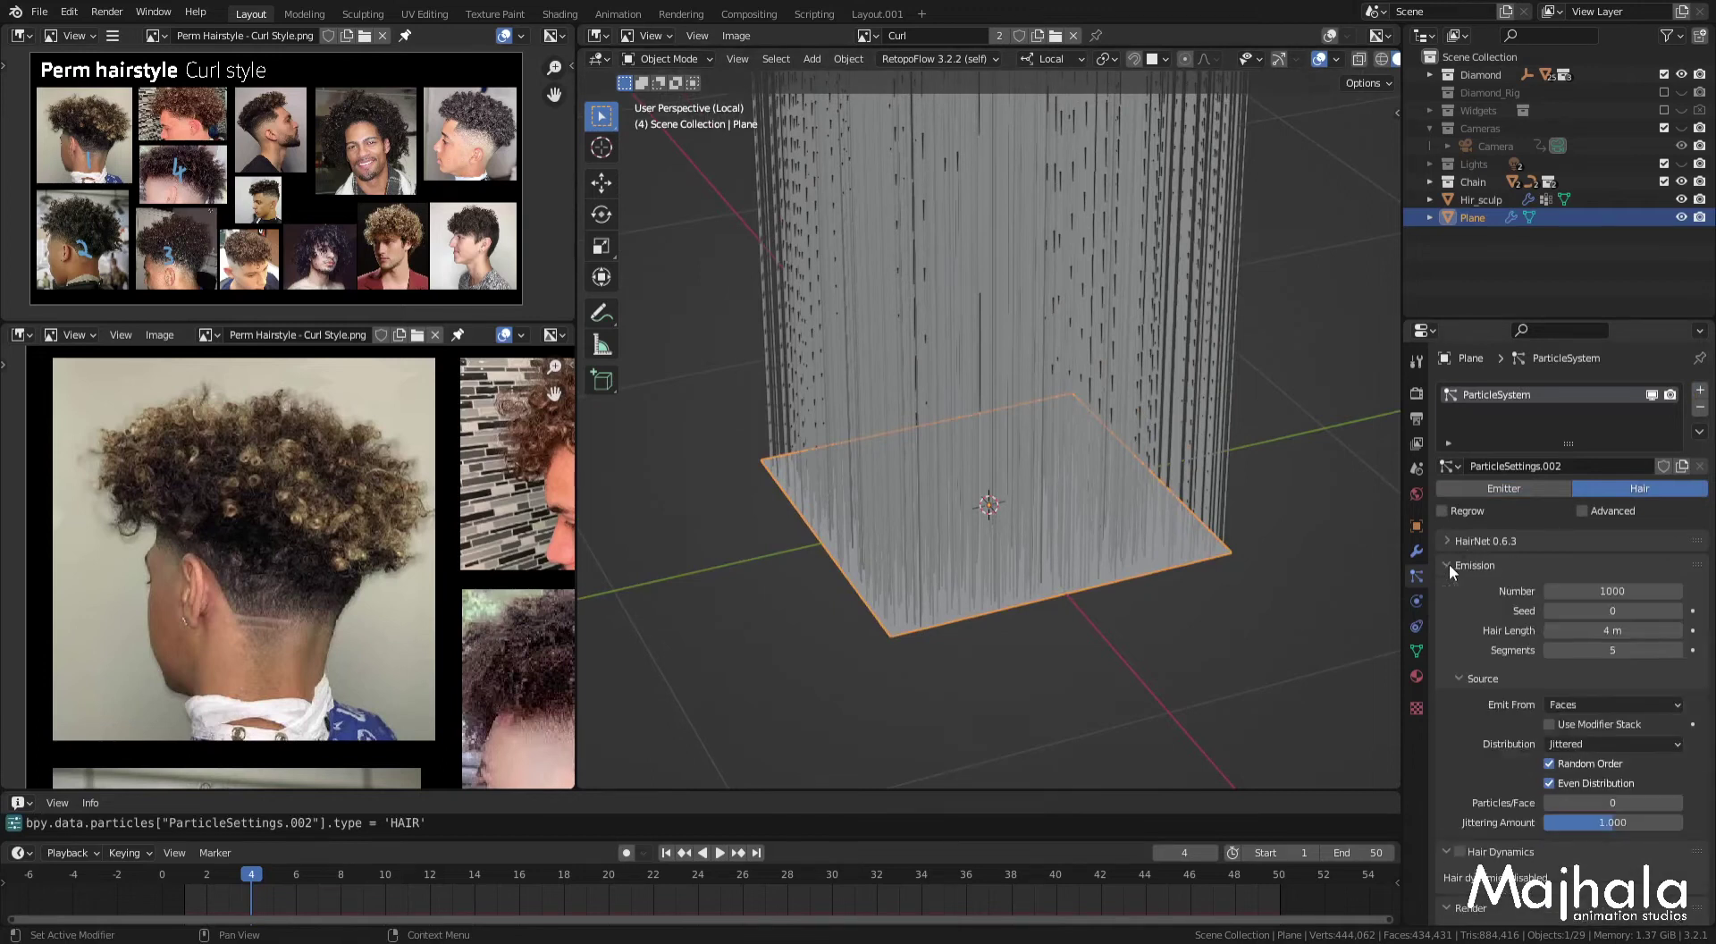
left_click(1624, 590)
type("0")
key("Return")
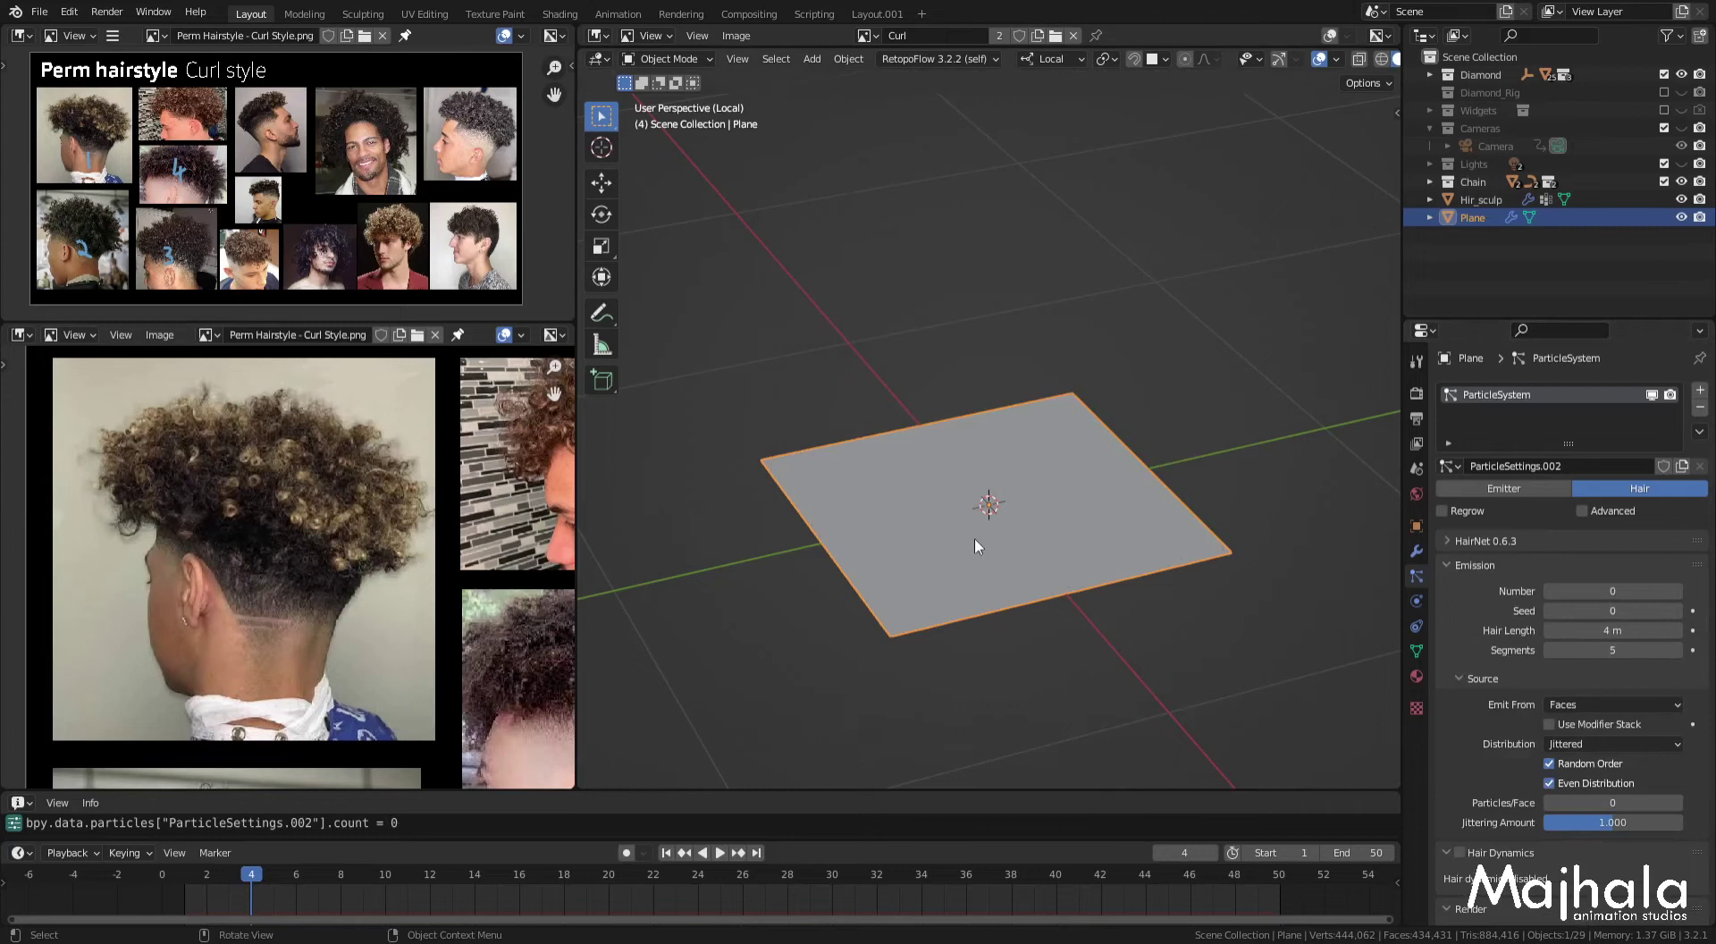
Step: In Particle Edit mode, add one hair strand at the plane's centre with a 95 px Add brush
key("ctrl+Tab")
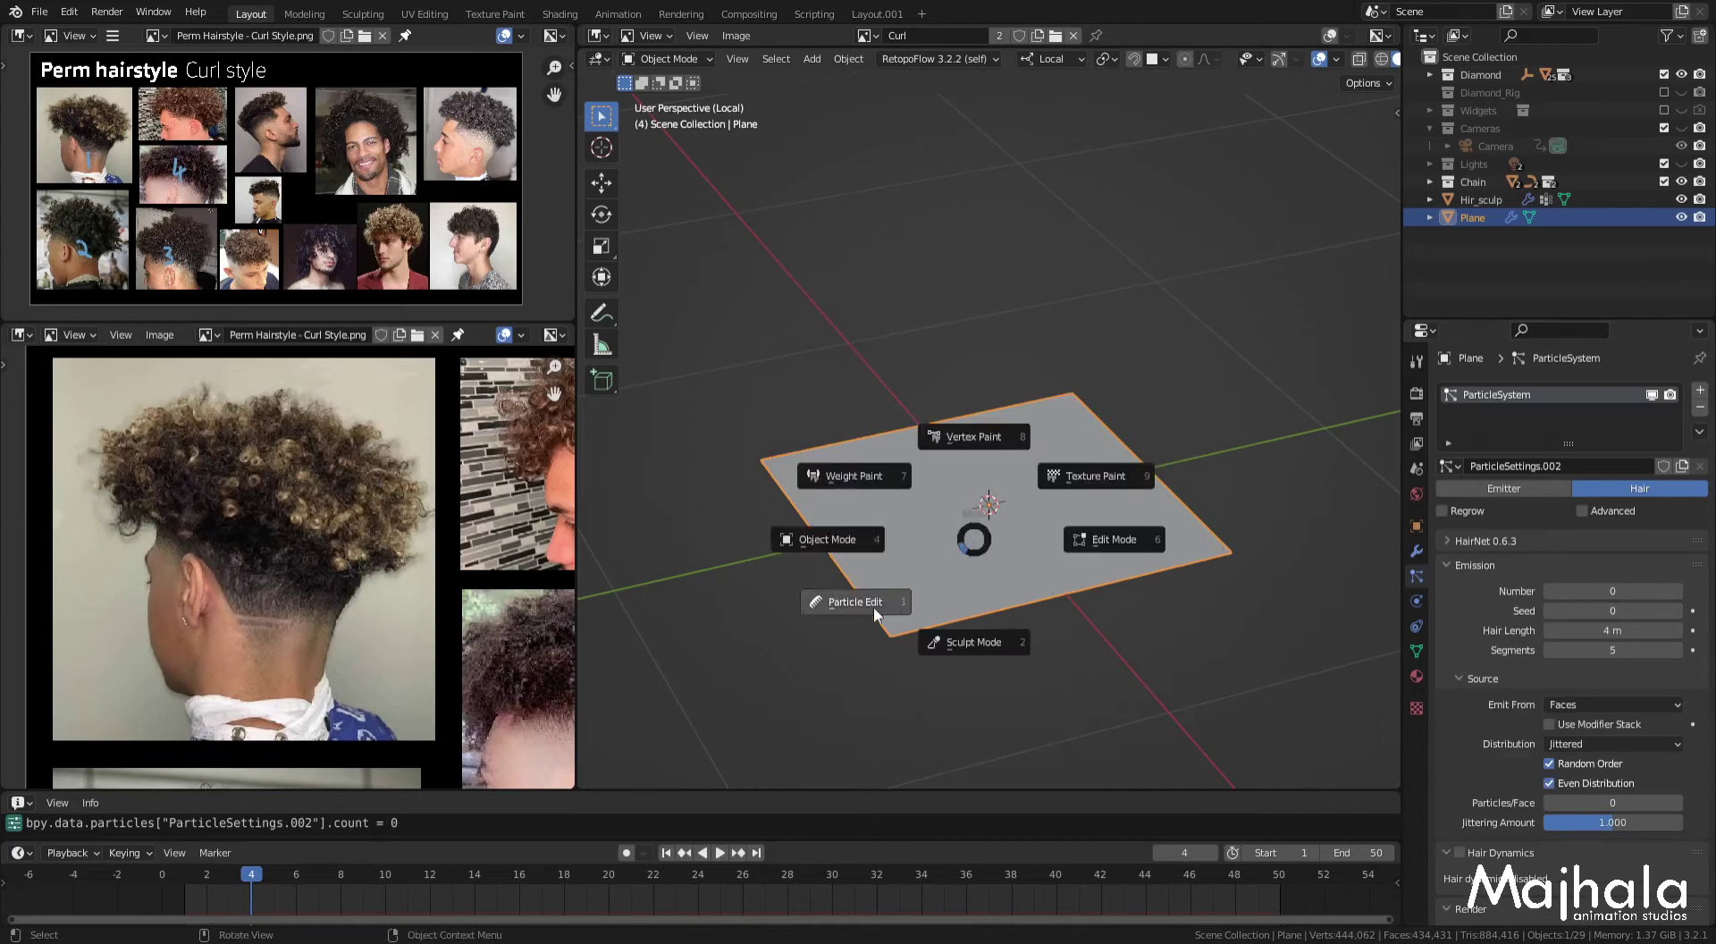
left_click(874, 610)
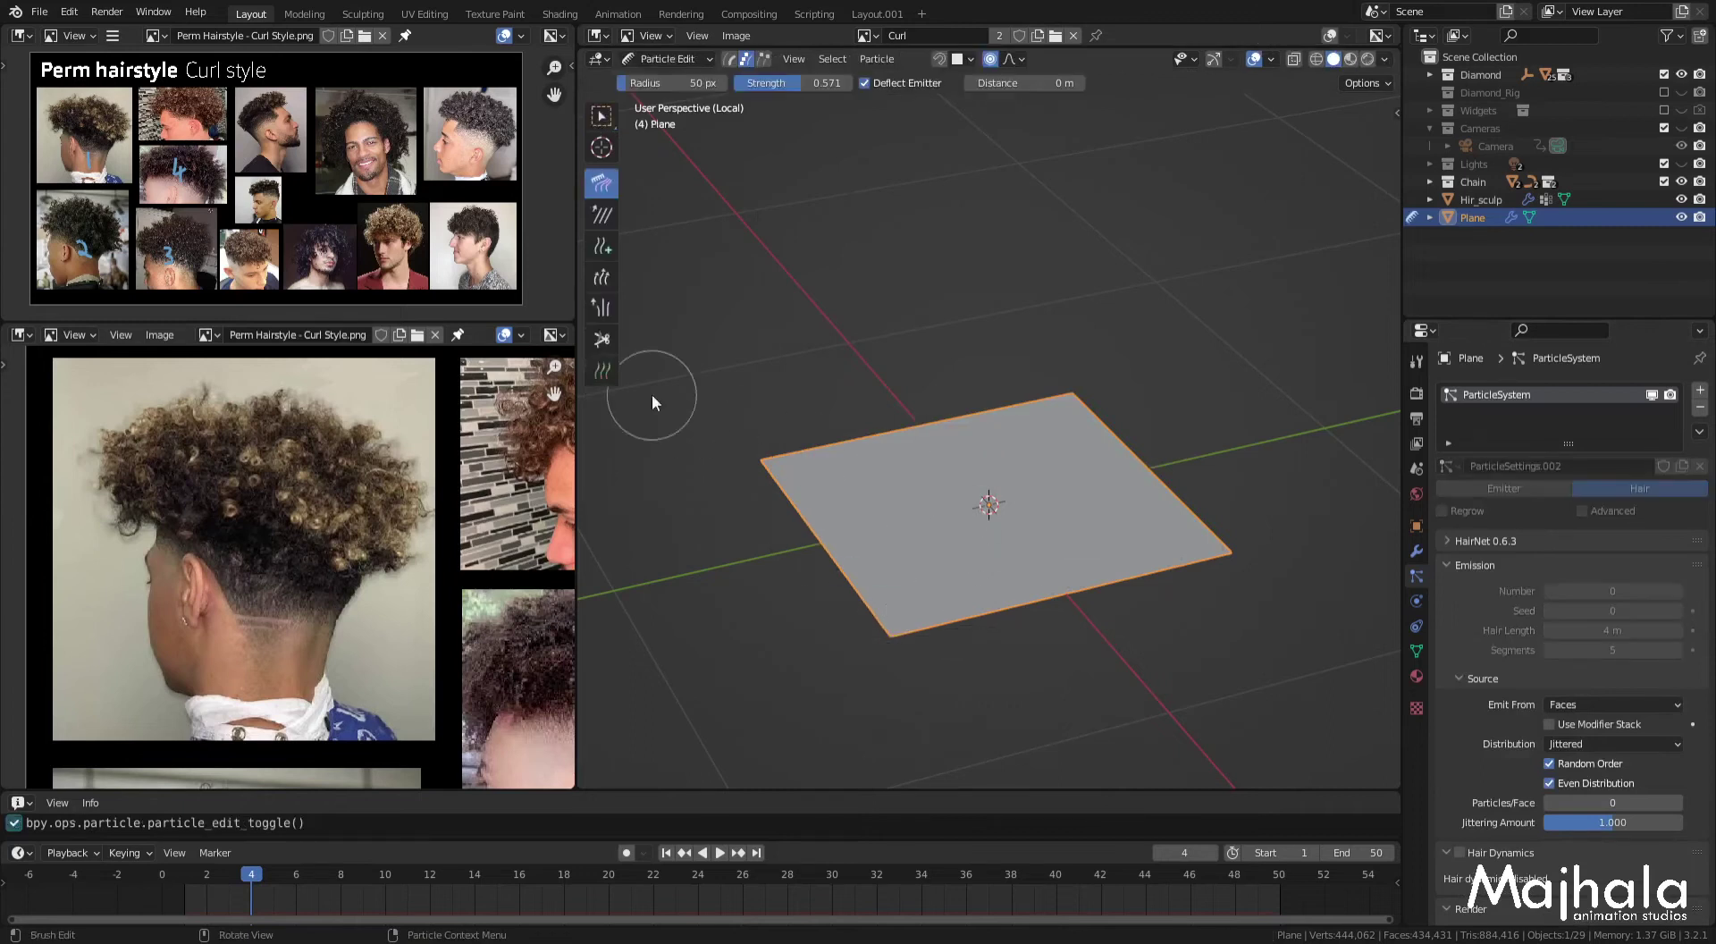
left_click(602, 246)
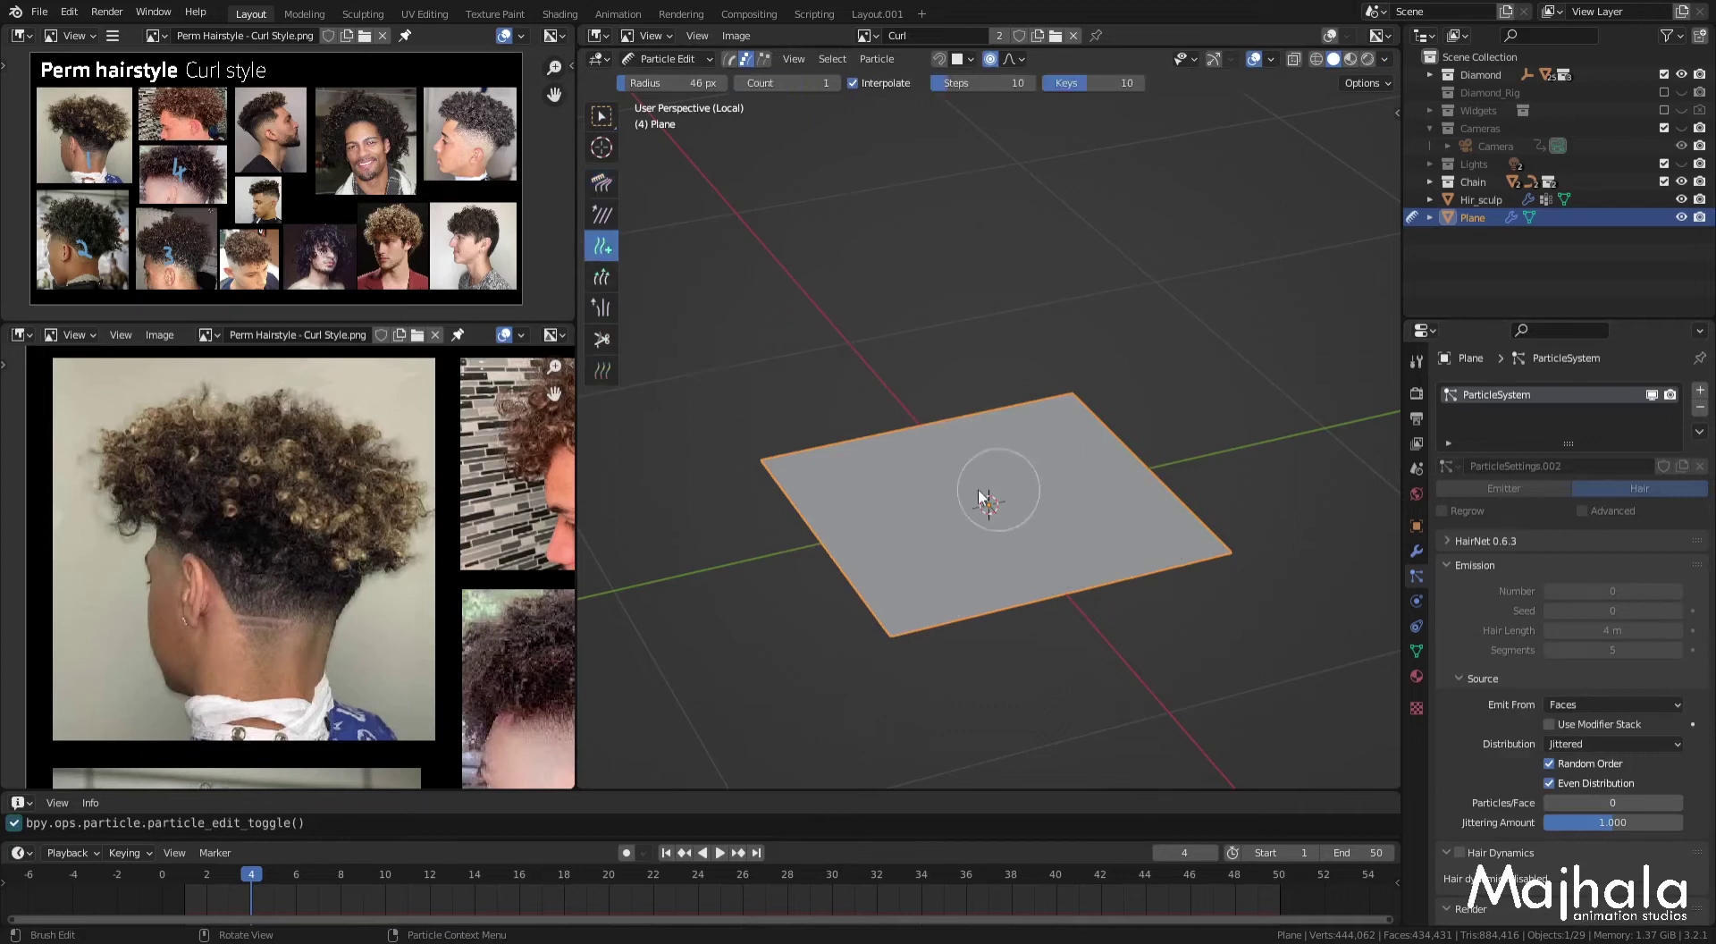
key("f")
scroll(990, 523, "up", 2)
scroll(992, 517, "up", 2)
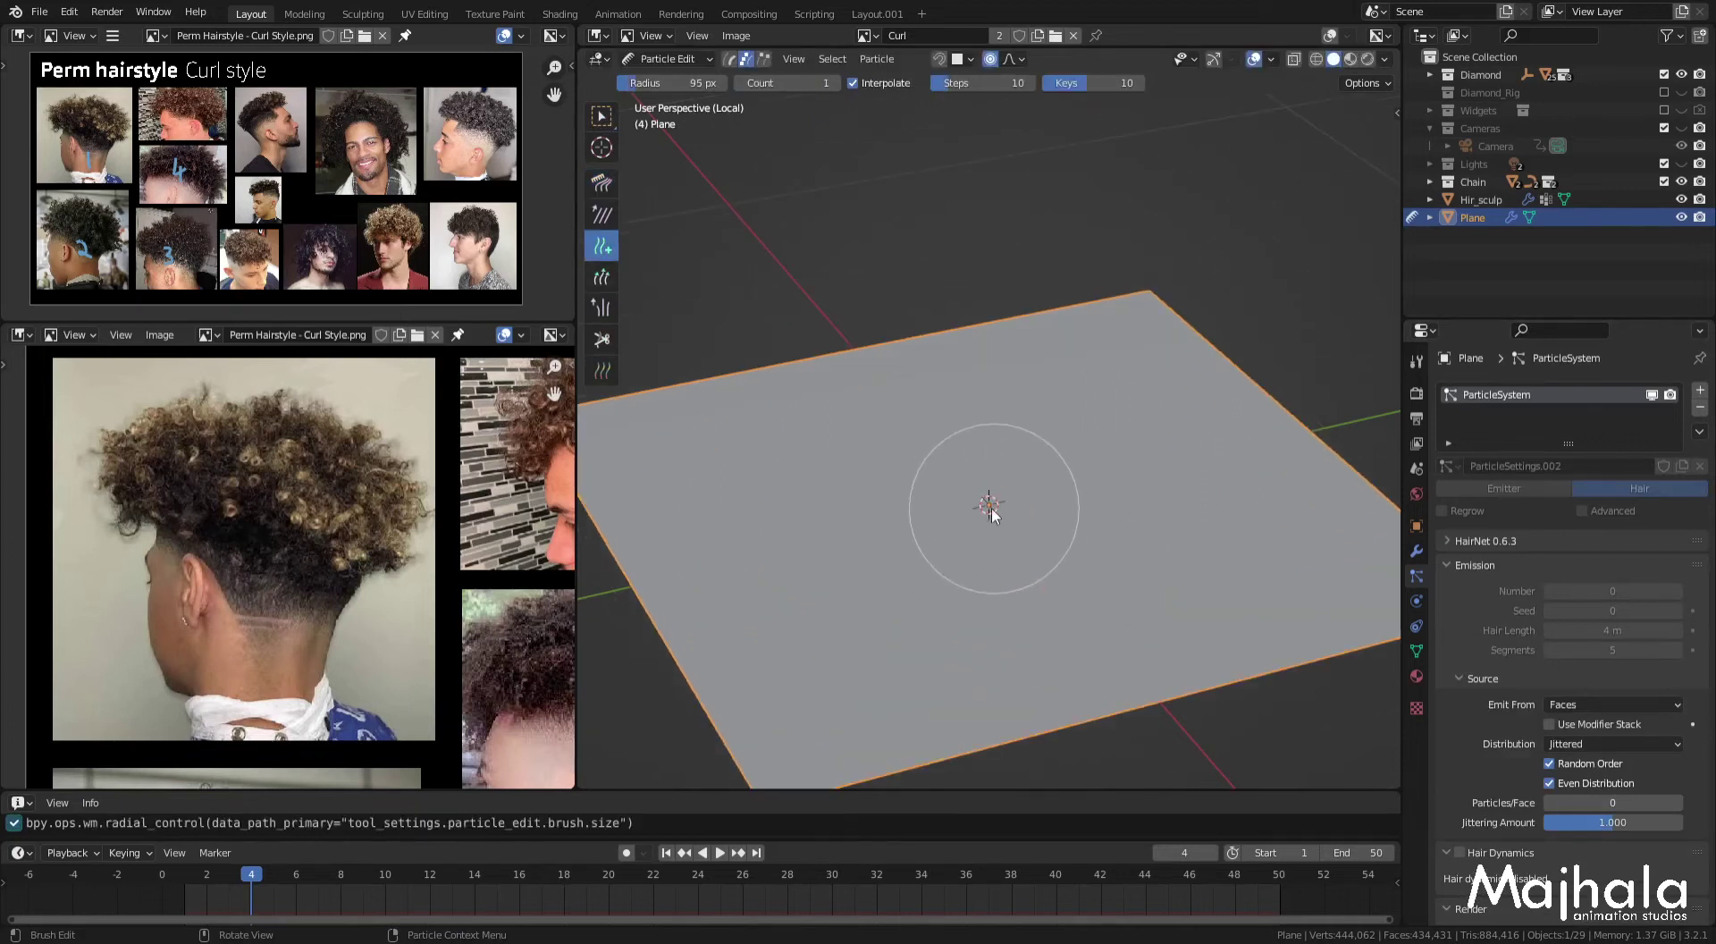
left_click(989, 505)
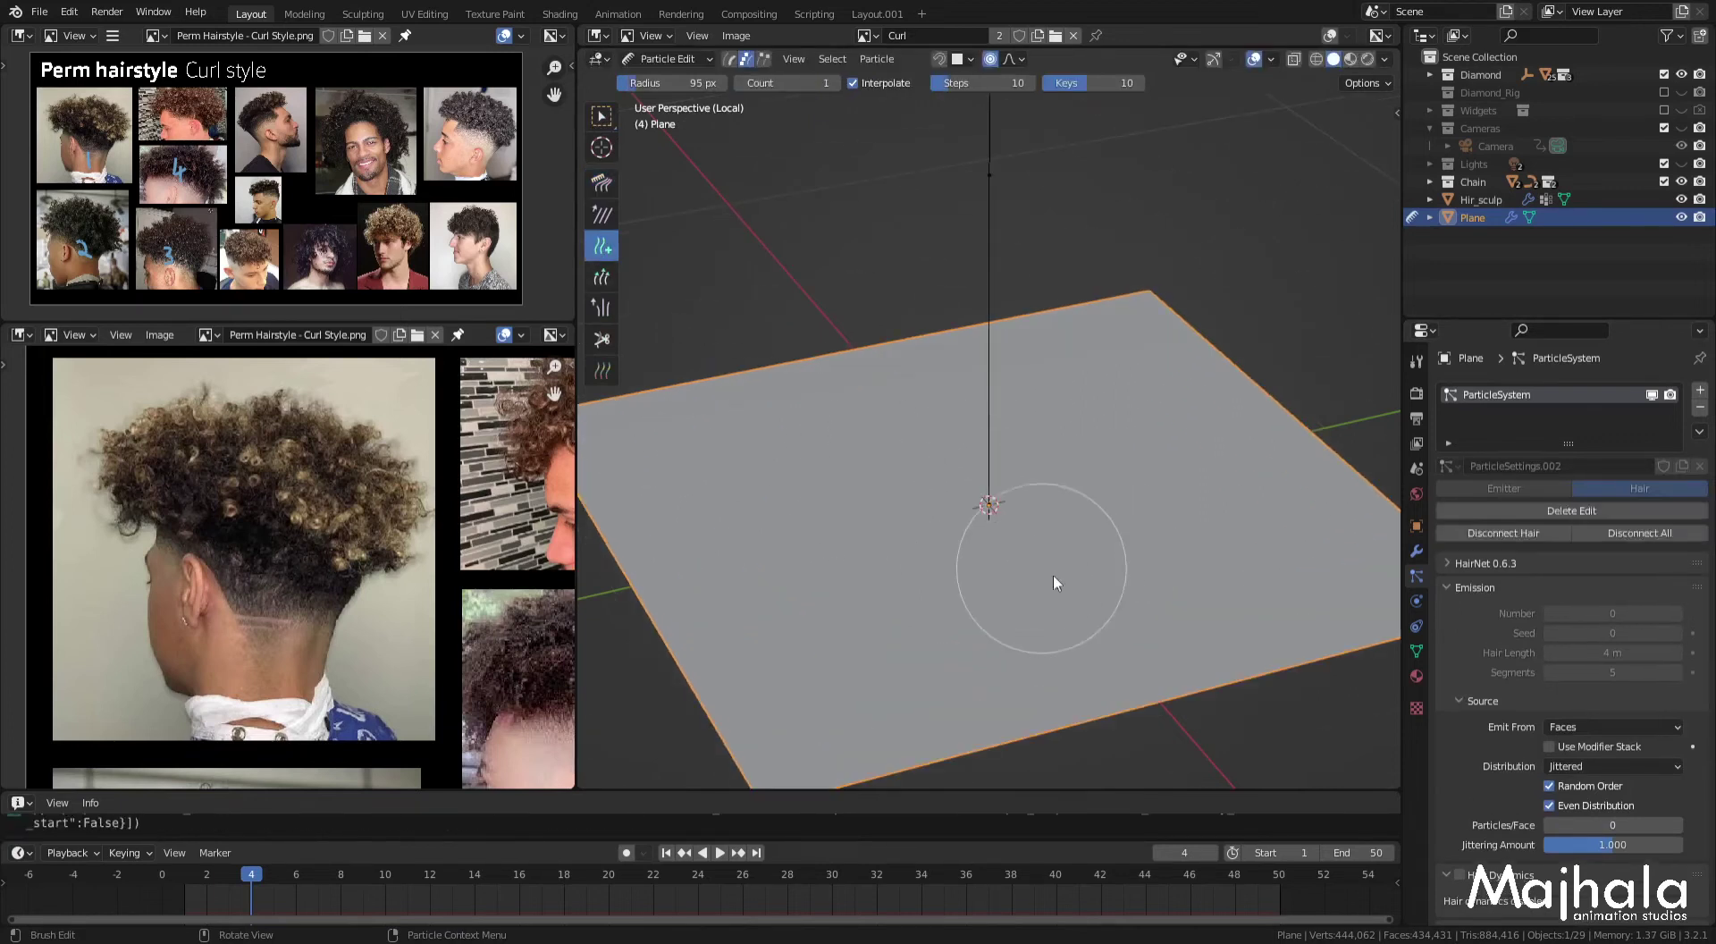
scroll(1053, 576, "down", 3)
scroll(1073, 567, "down", 1)
scroll(1047, 538, "up", 1)
scroll(1082, 563, "down", 2)
middle_click_drag(1018, 560, 1003, 604)
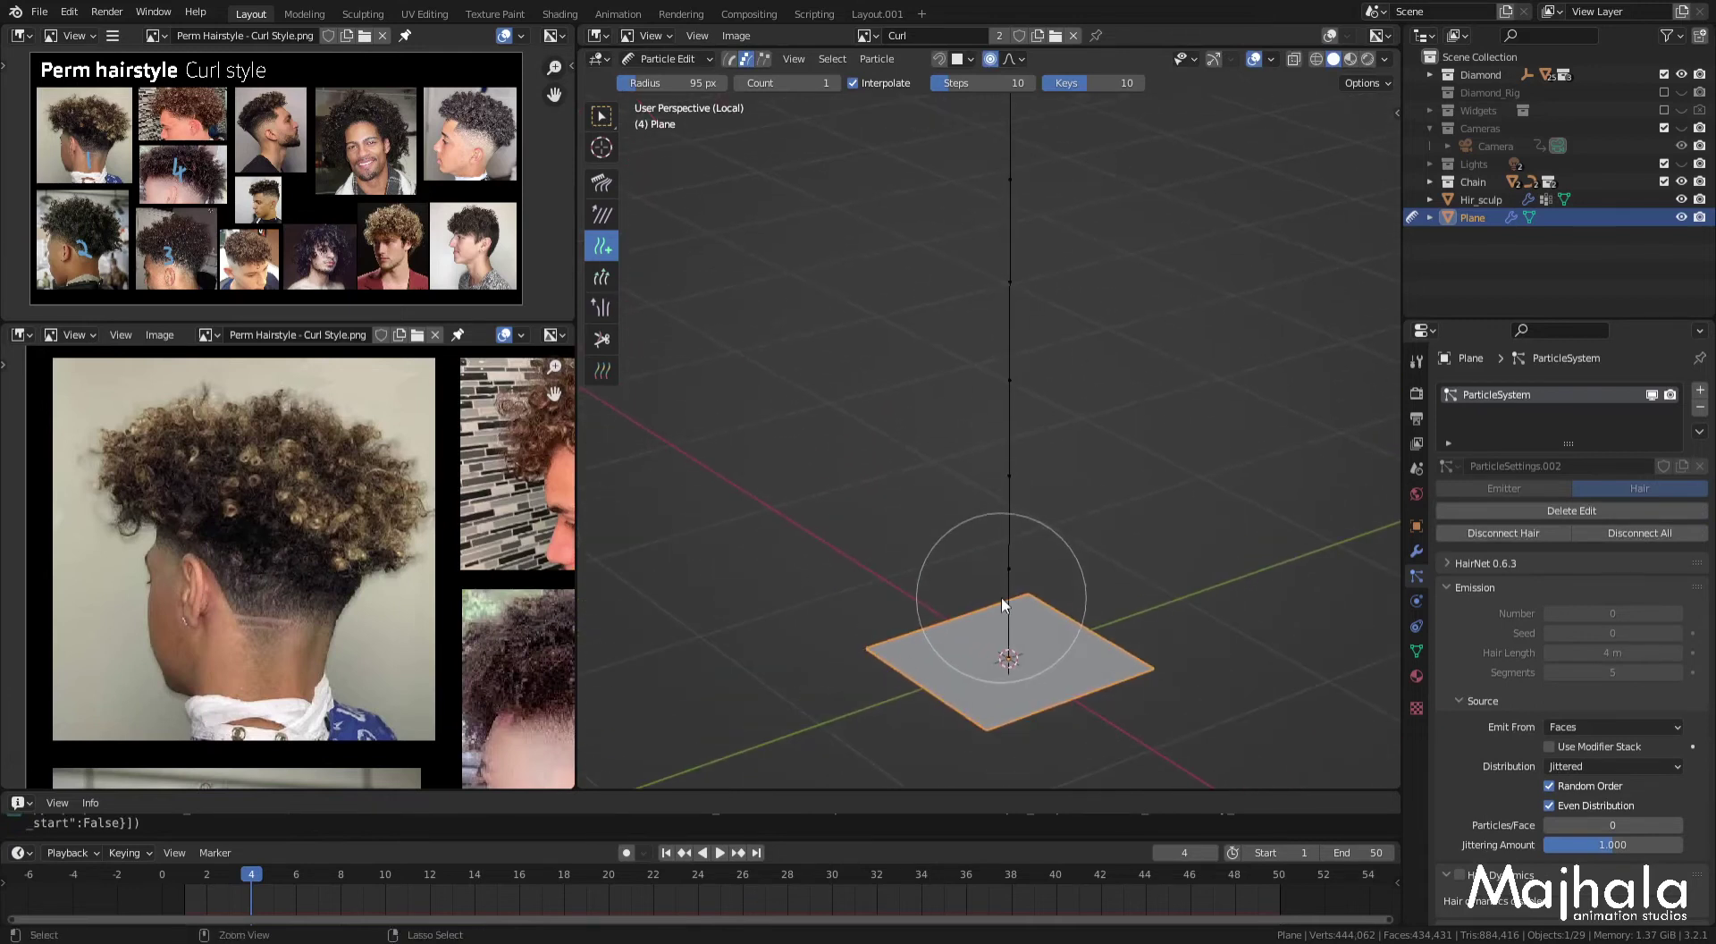
Step: Save the file and return the plane to Object Mode
key("ctrl+s")
key("ctrl+Tab")
left_click(897, 592)
middle_click_drag(995, 590, 1041, 627)
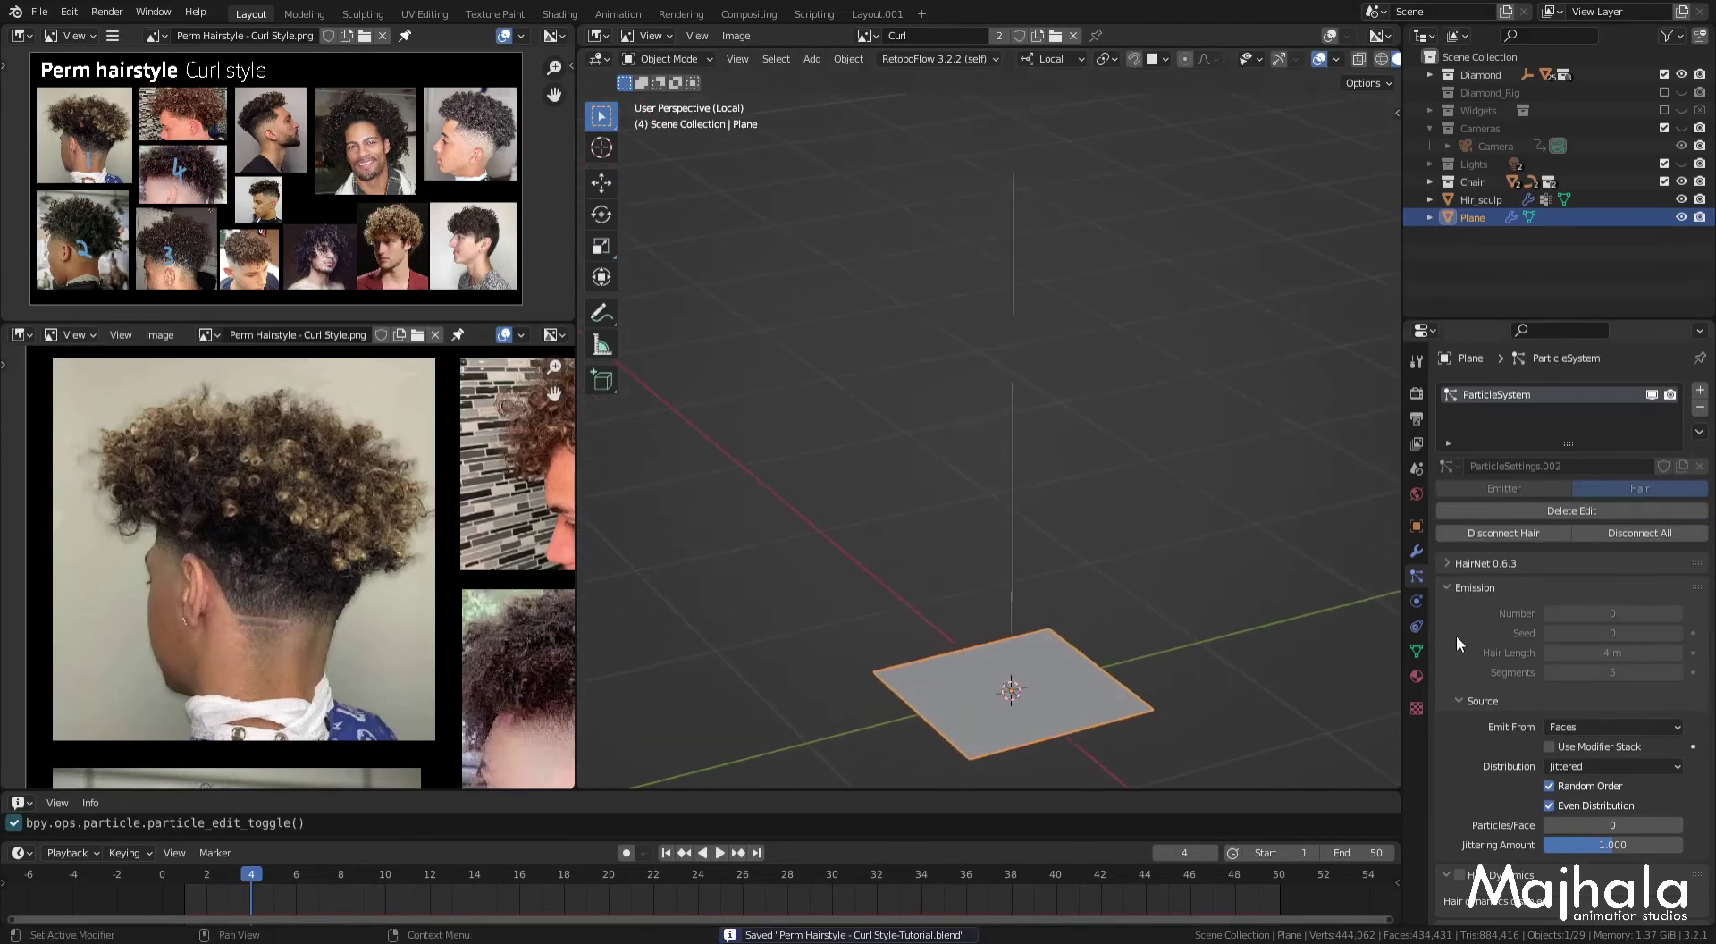
Step: Enable B-Spline hair paths with render Steps set to 9
left_click(1450, 589)
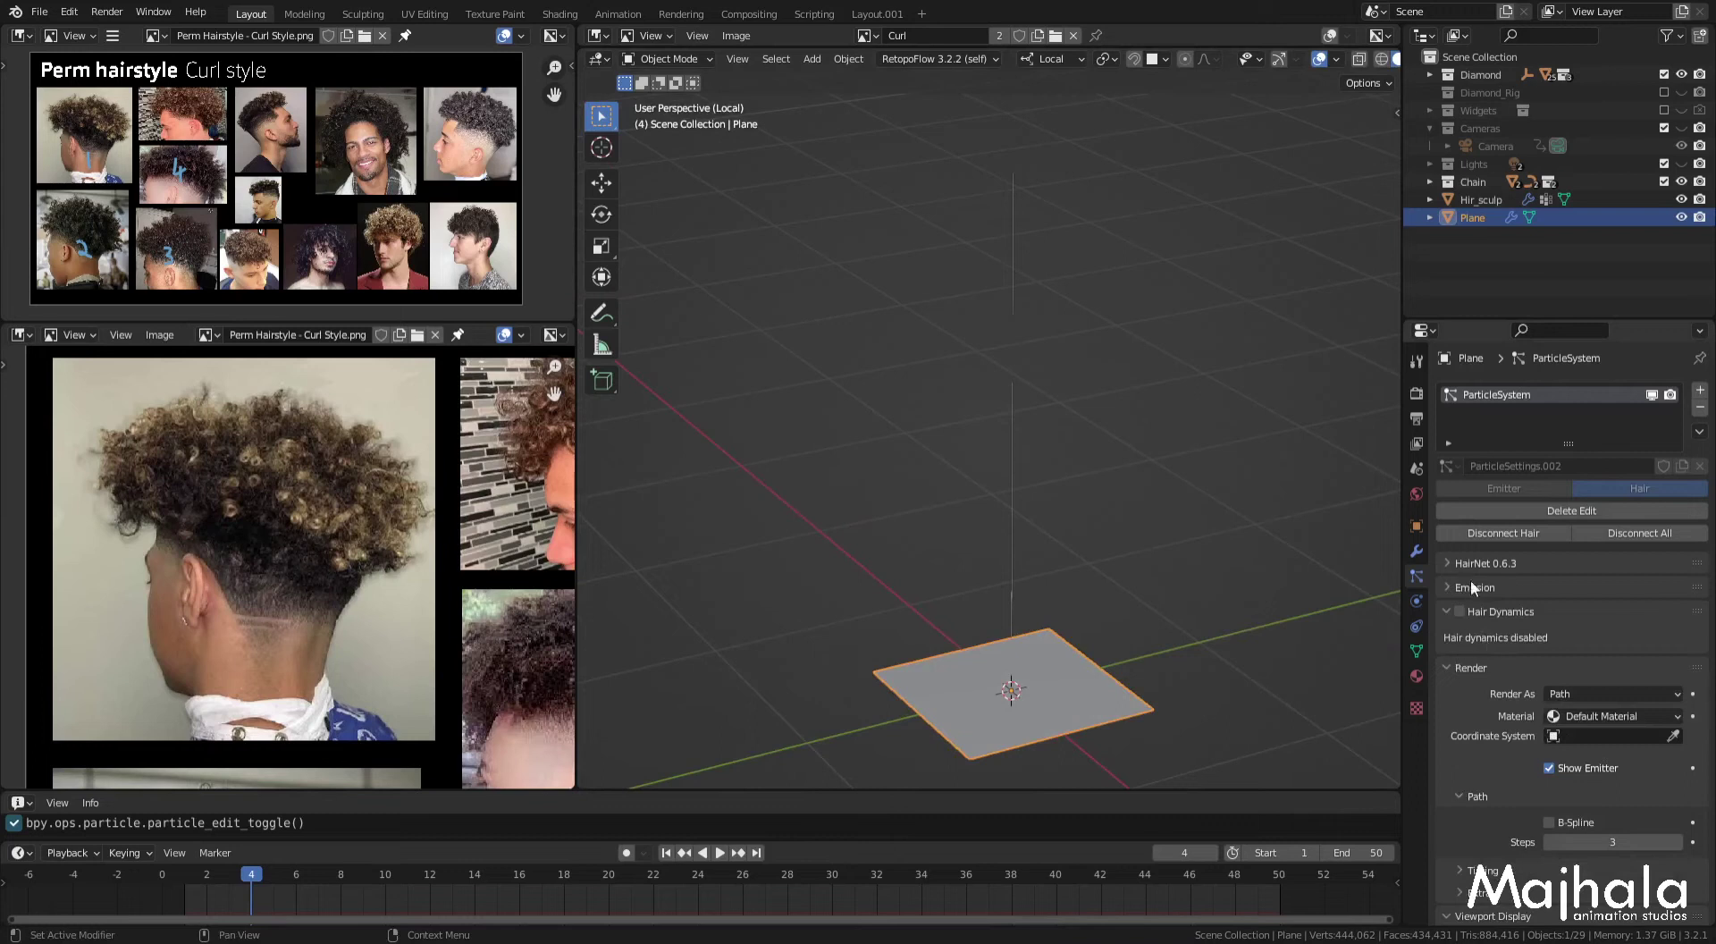
scroll(1582, 687, "down", 4)
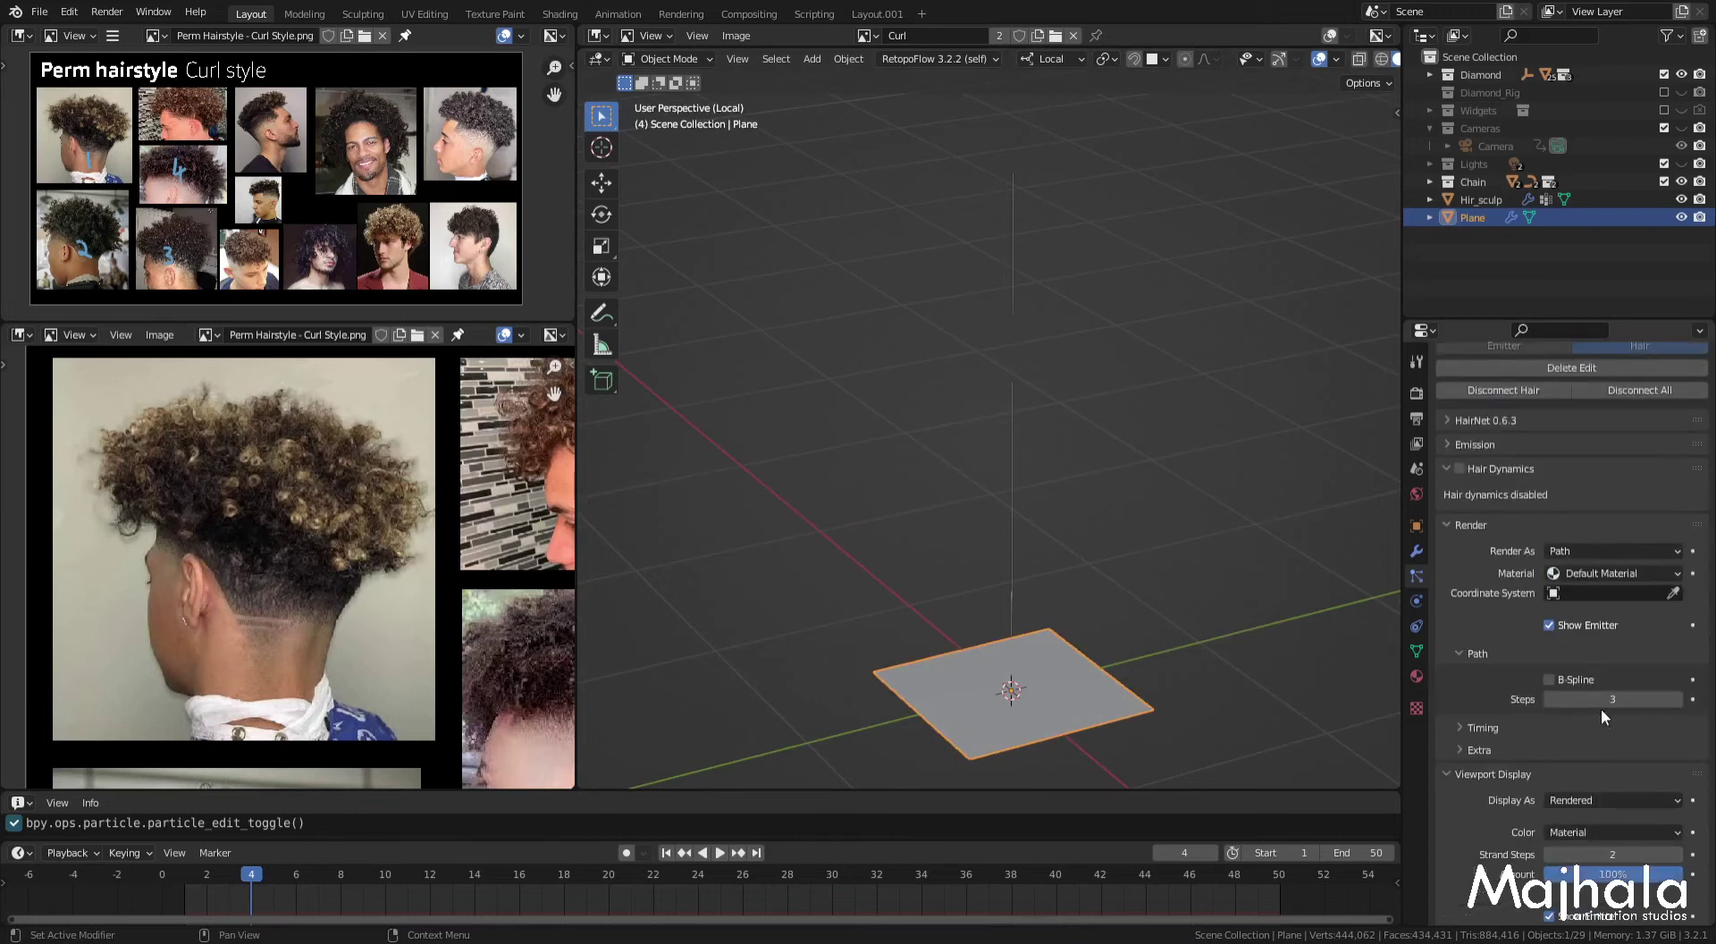
left_click(1445, 522)
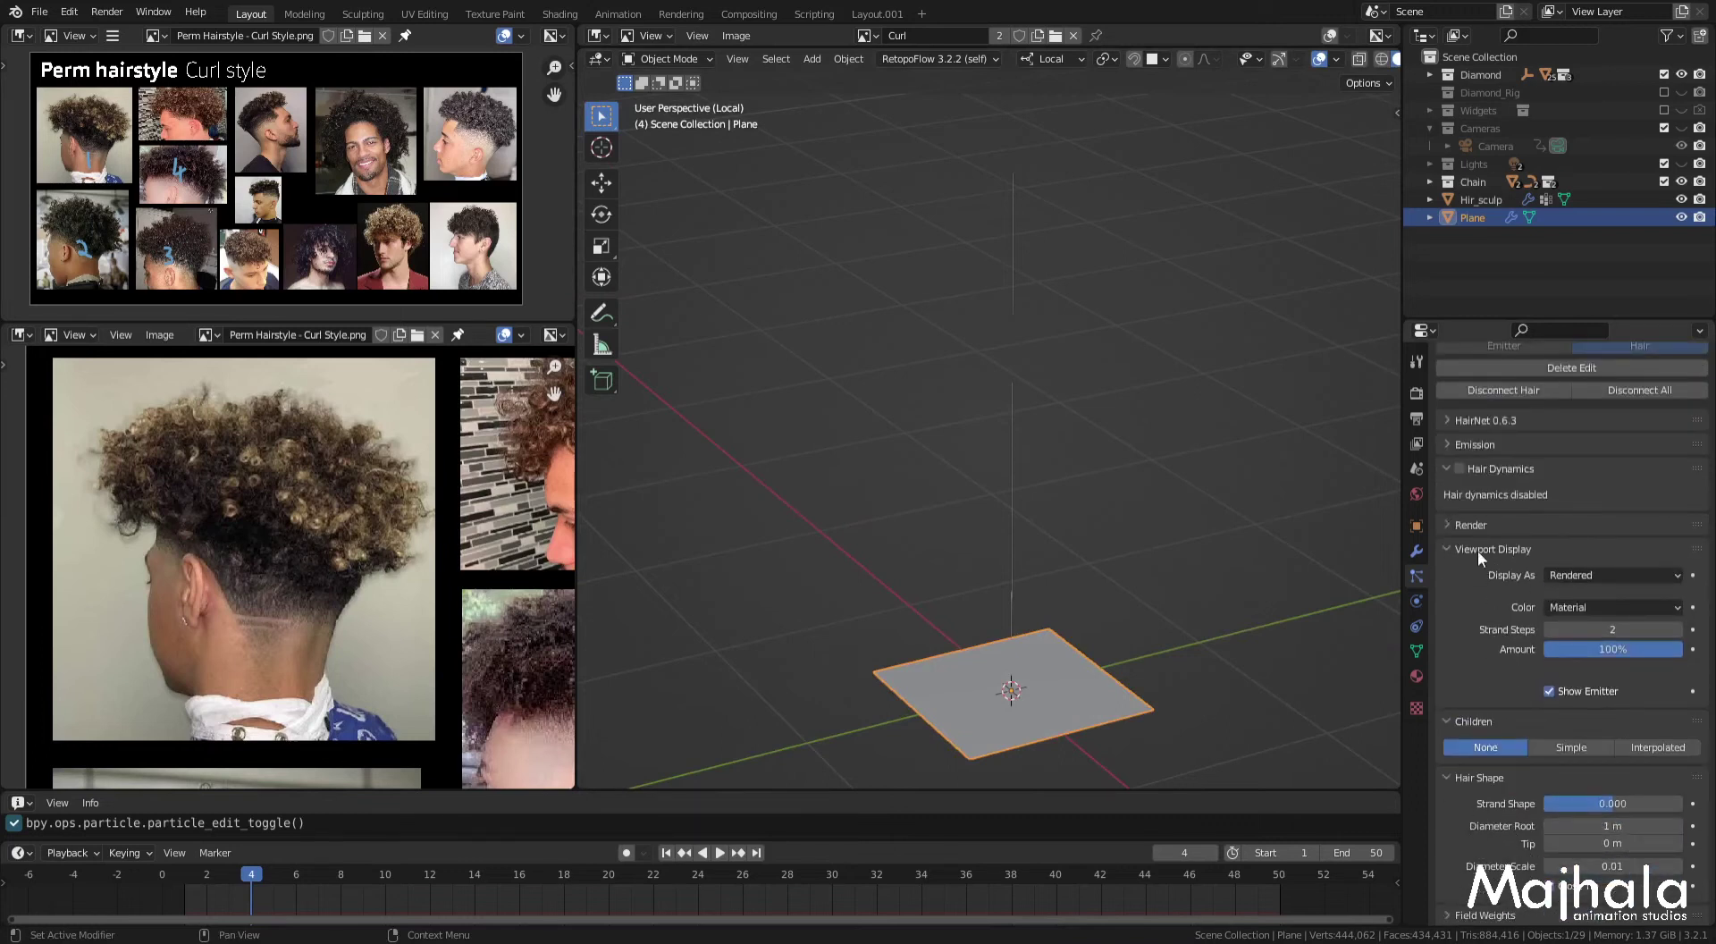
left_click(1446, 525)
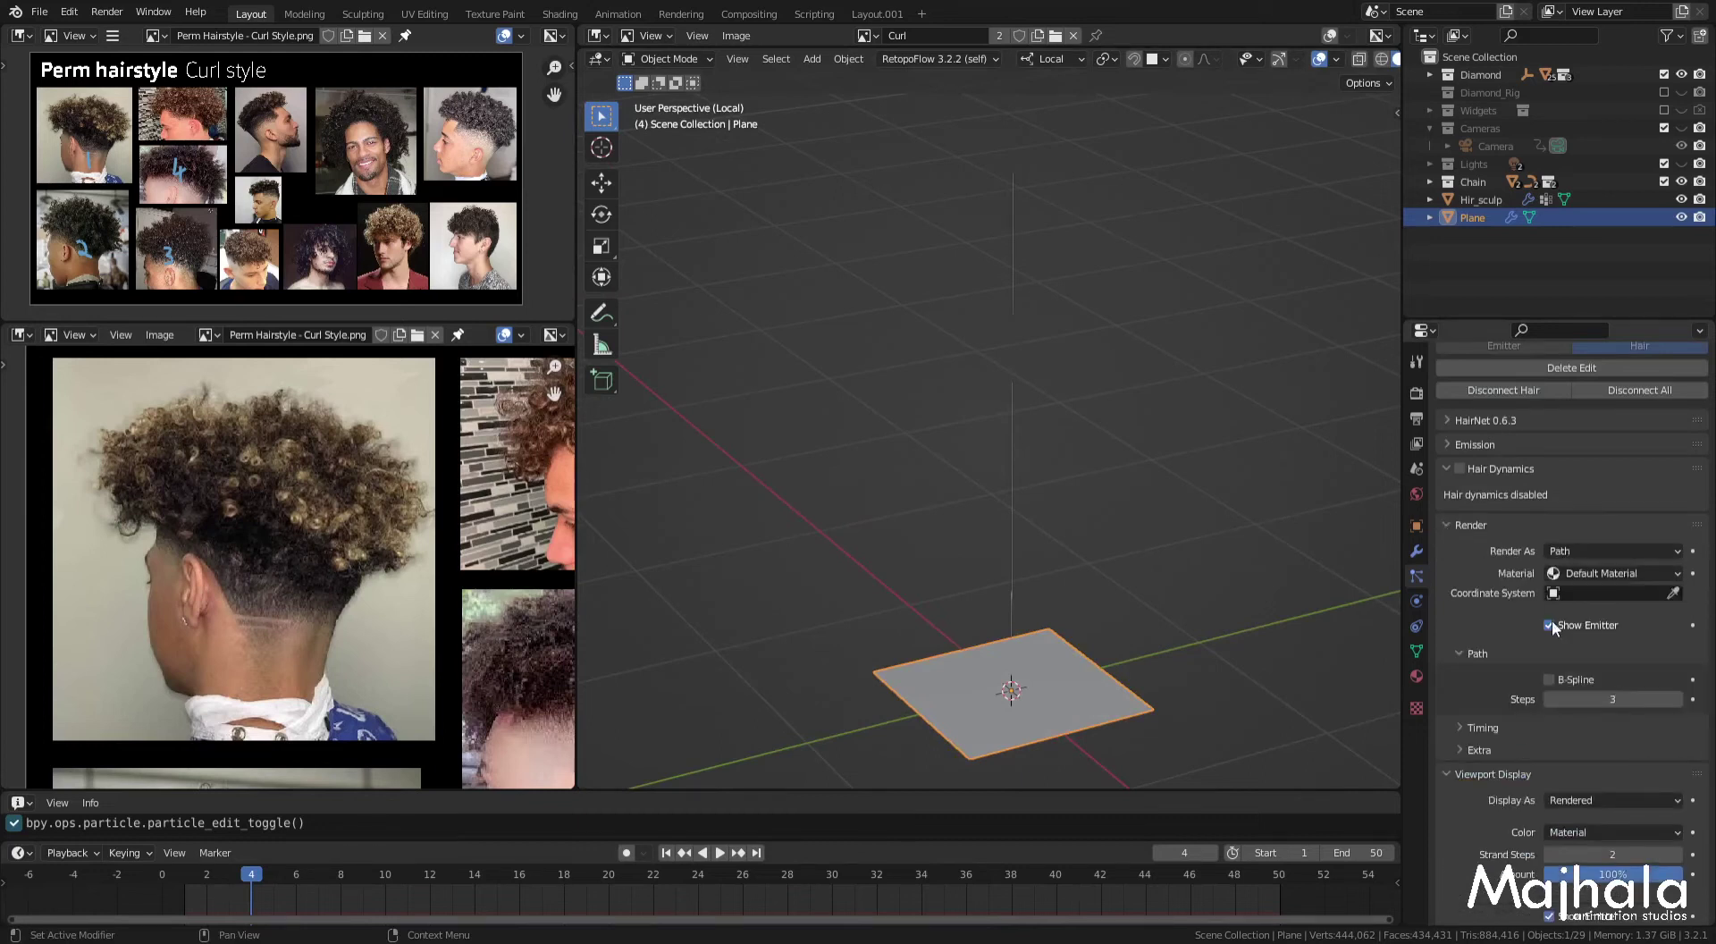
left_click(1555, 678)
left_click(1593, 697)
type("9")
key("Return")
left_click(1446, 524)
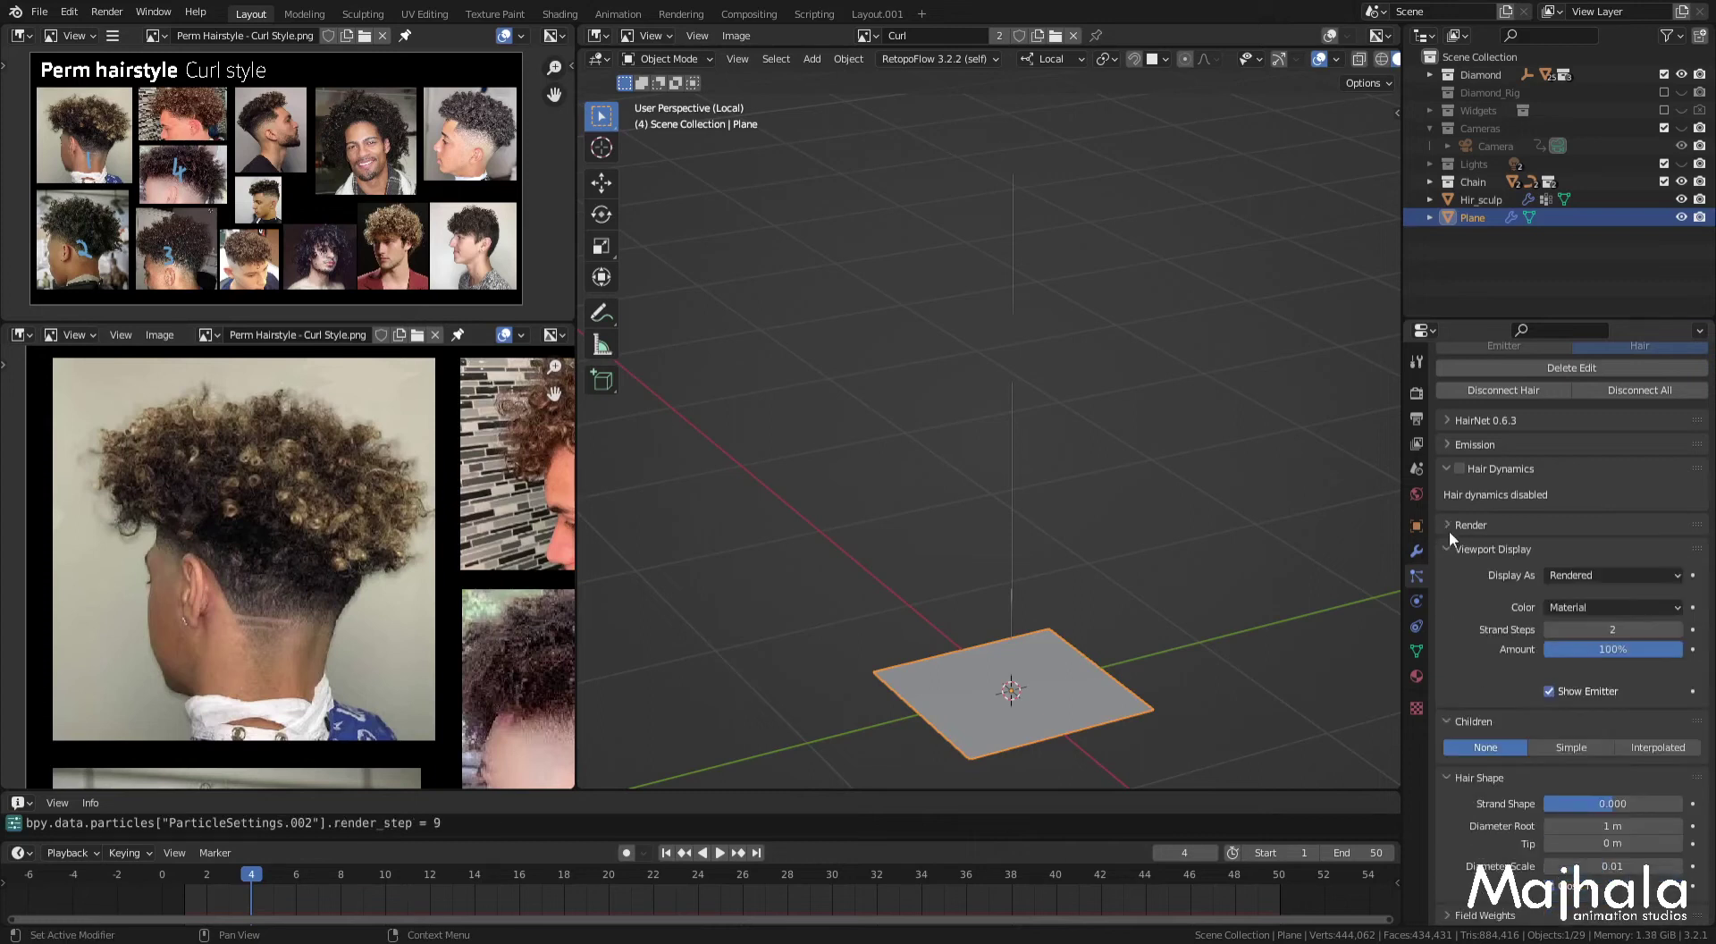
left_click(1445, 525)
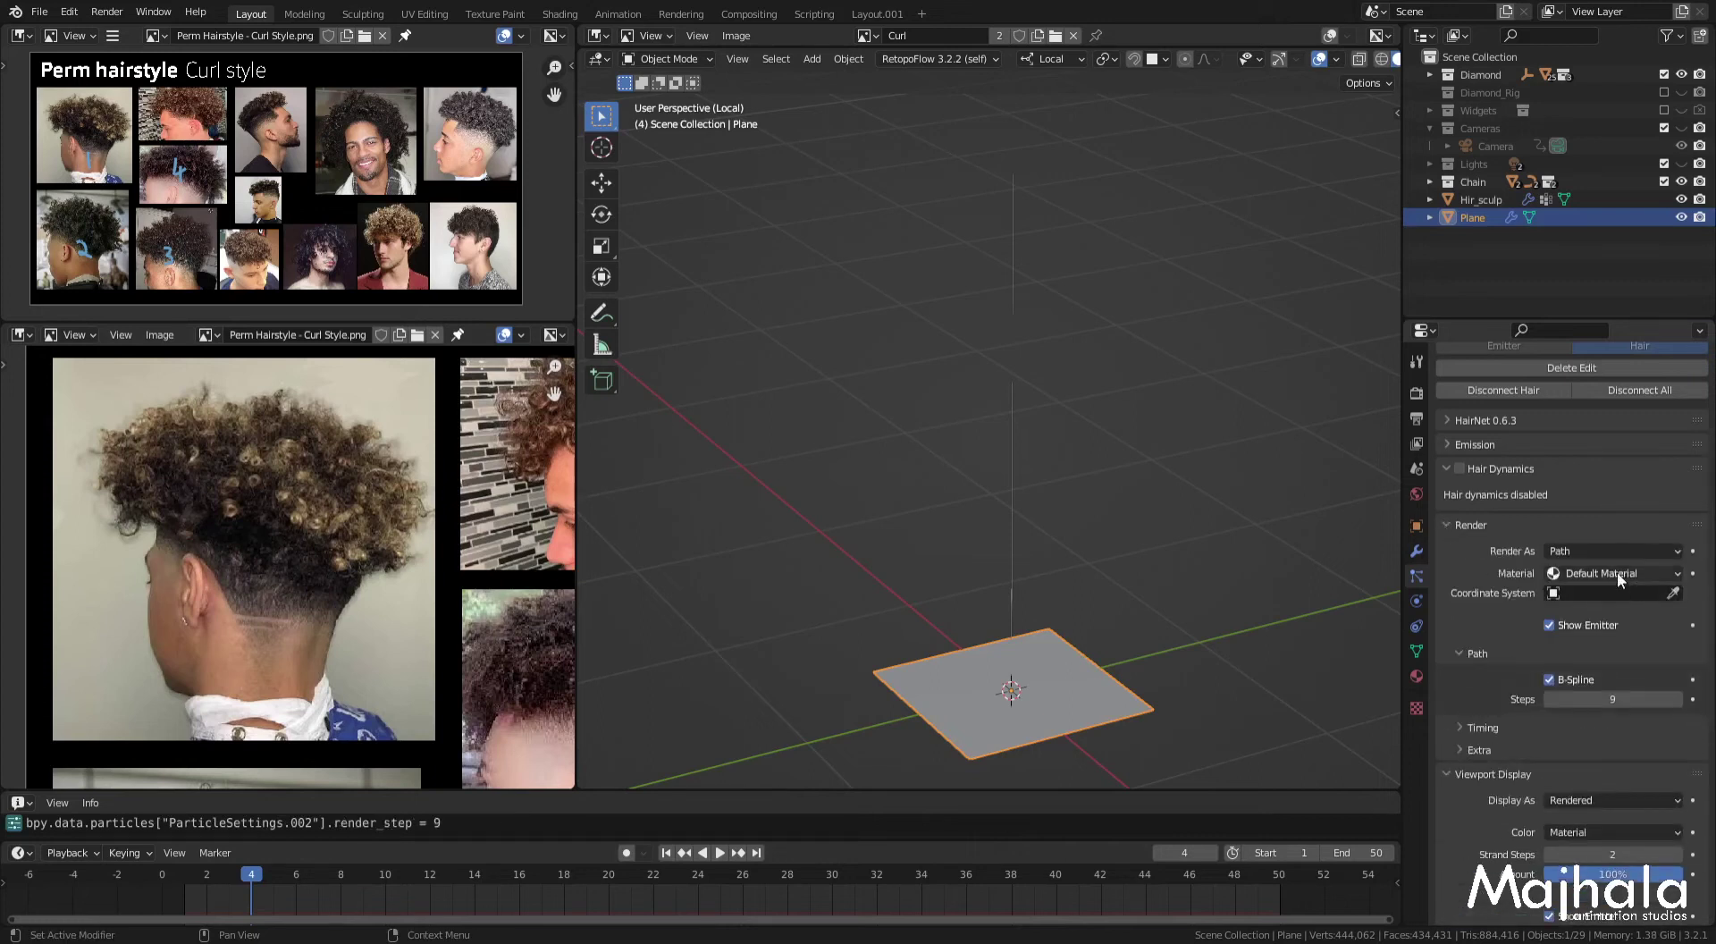
left_click(1450, 527)
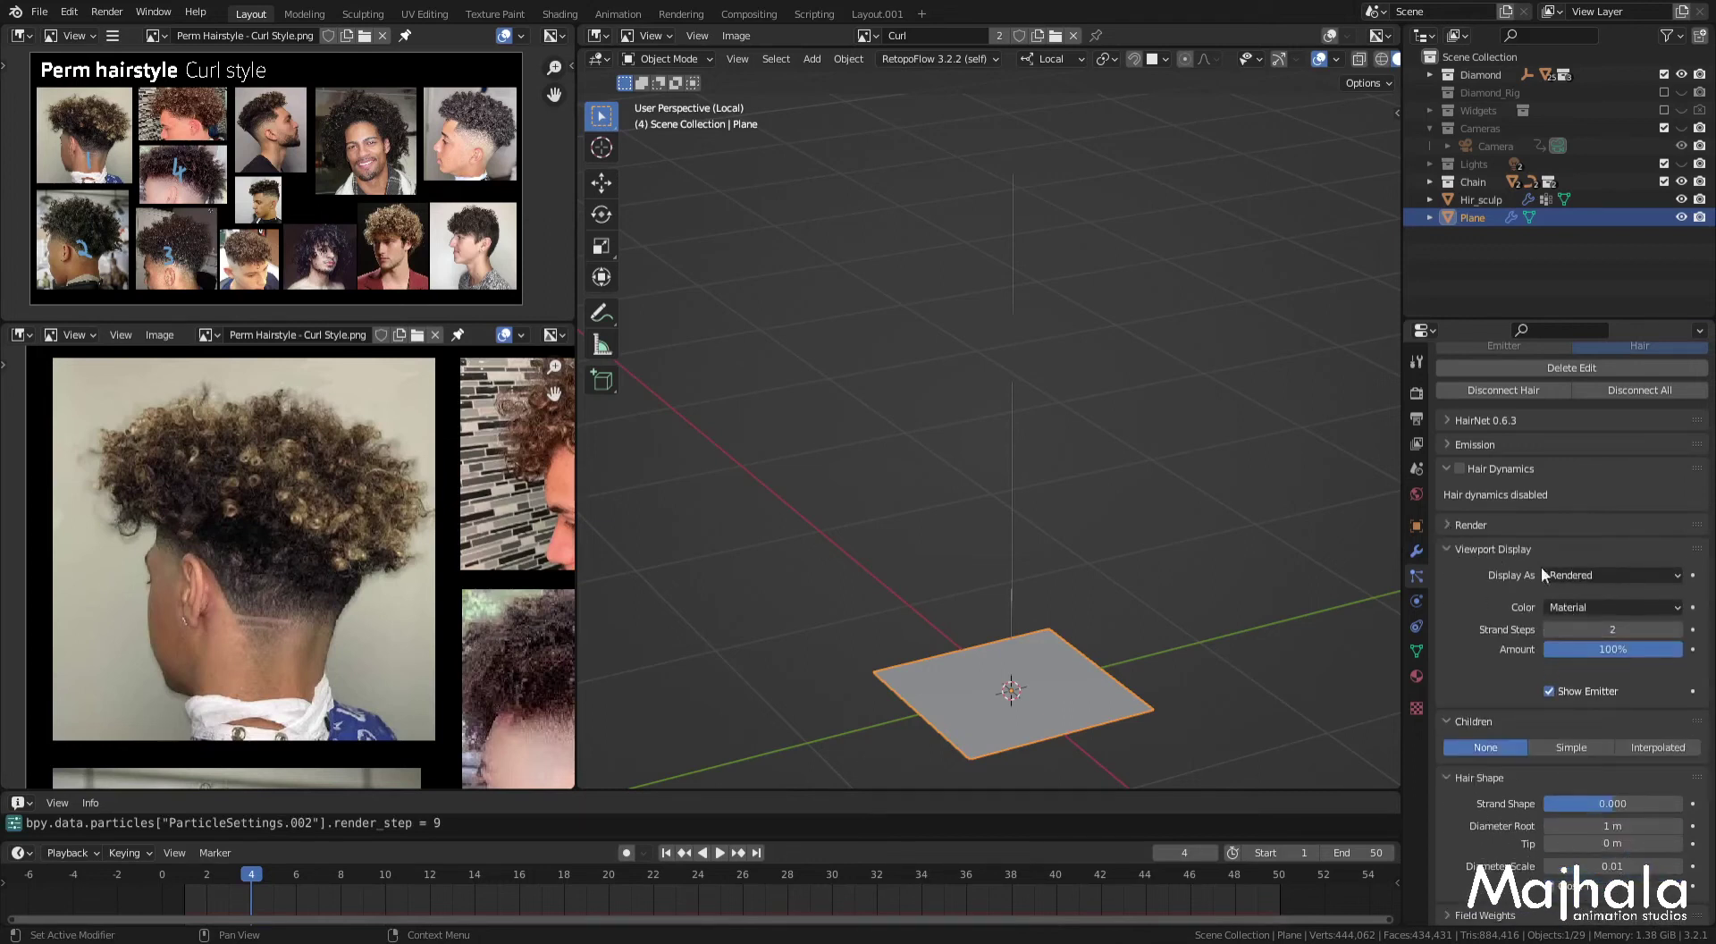
Step: Set Viewport Display Strand Steps to 7 and collapse the section
left_click(1598, 629)
type("7")
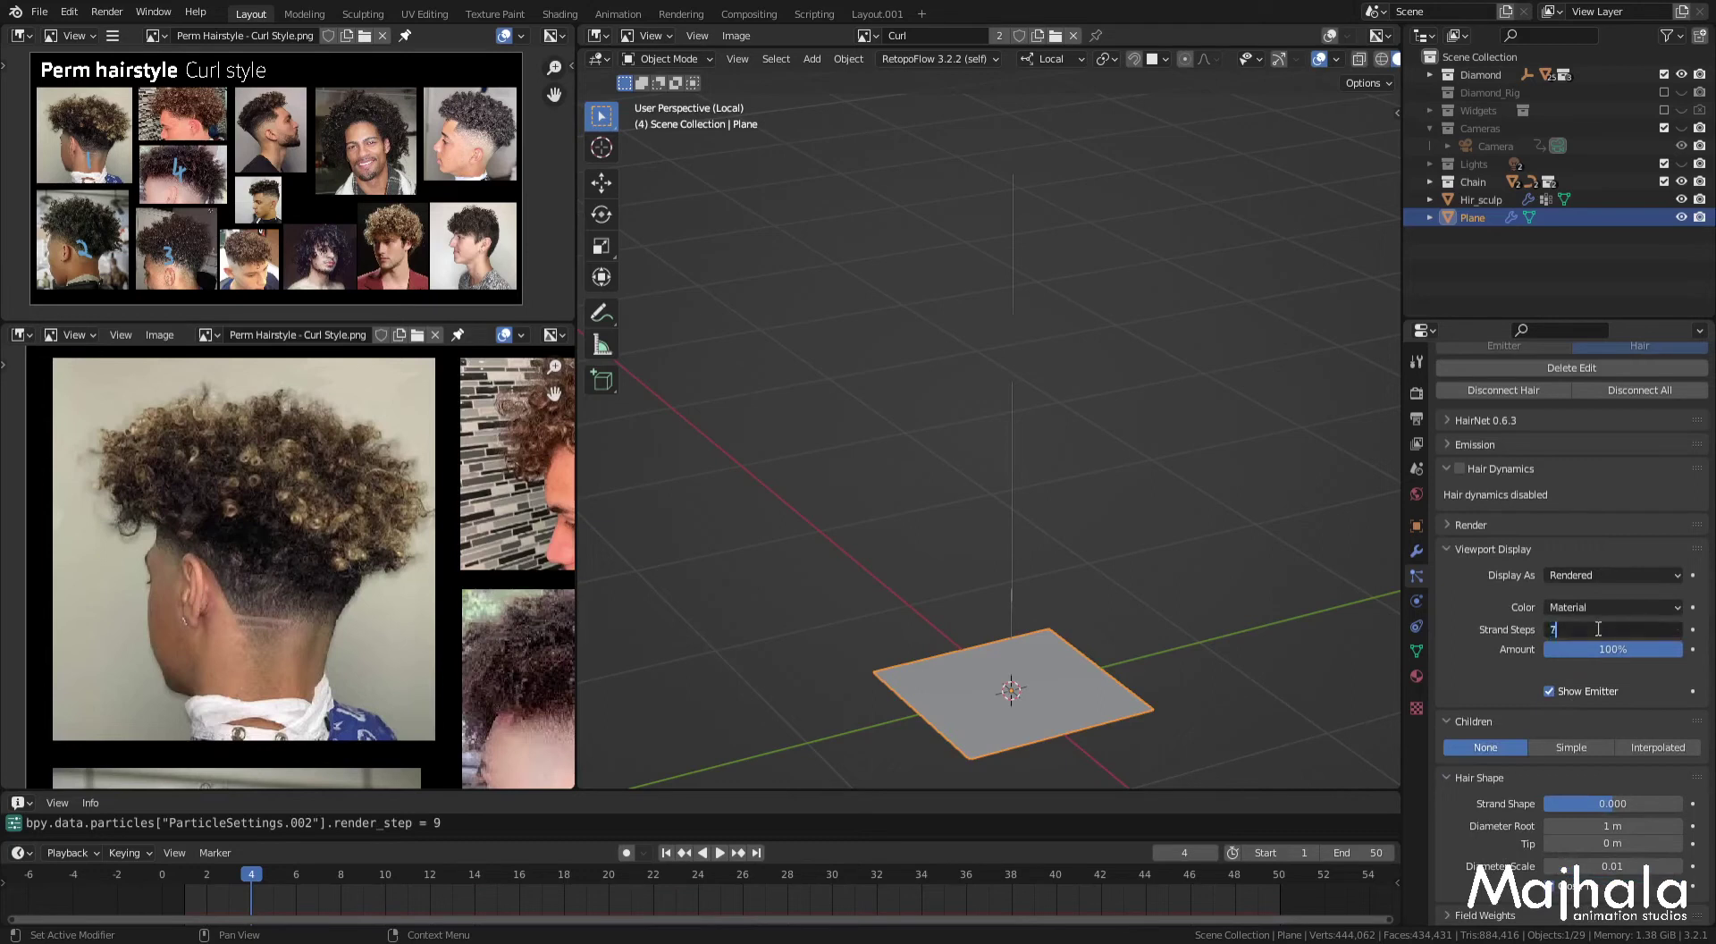
key("Return")
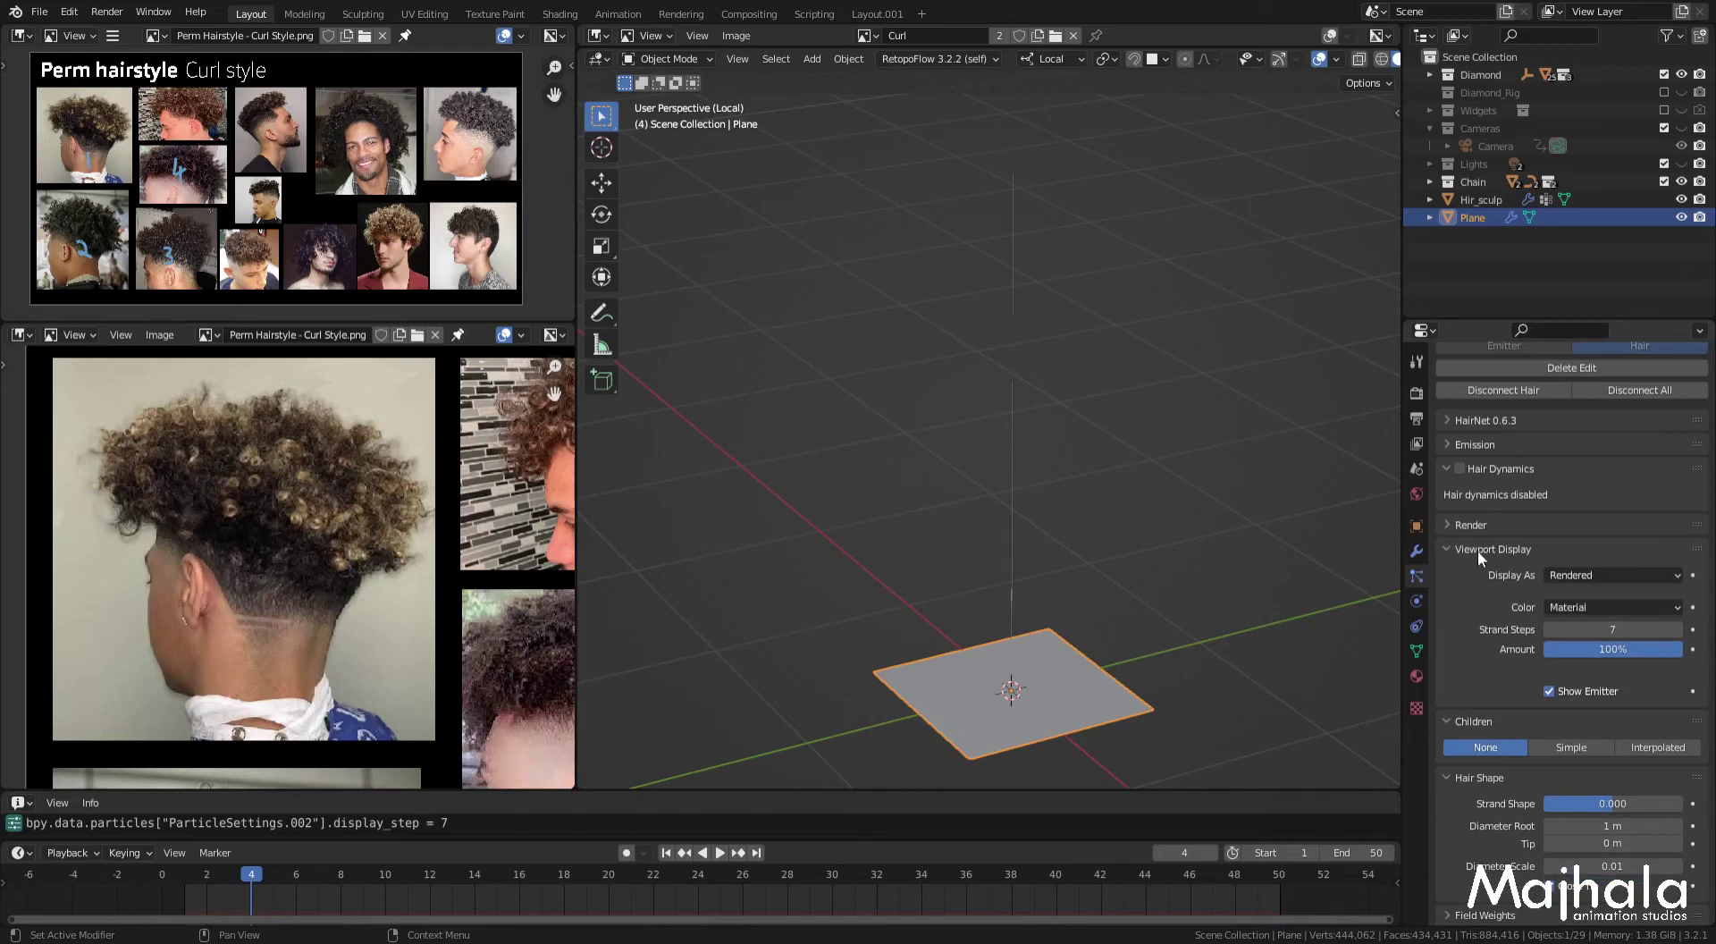
left_click(1448, 549)
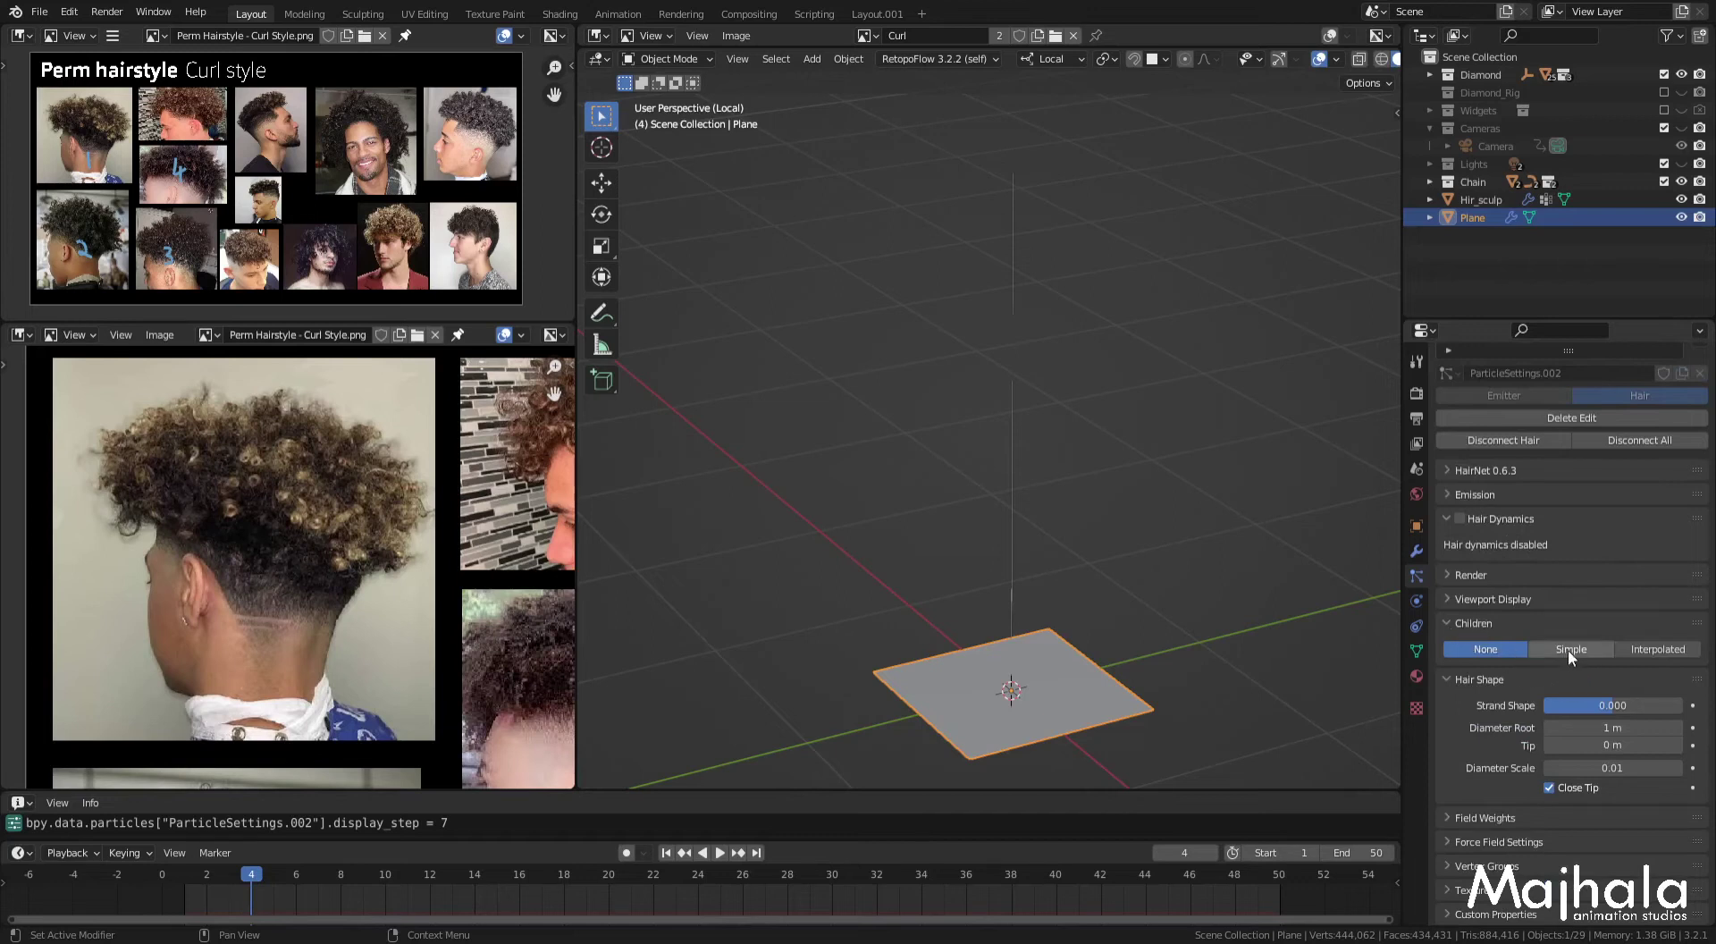
Step: Enable Simple child hairs with 50 displayed children per strand
left_click(1567, 649)
left_click(1641, 653)
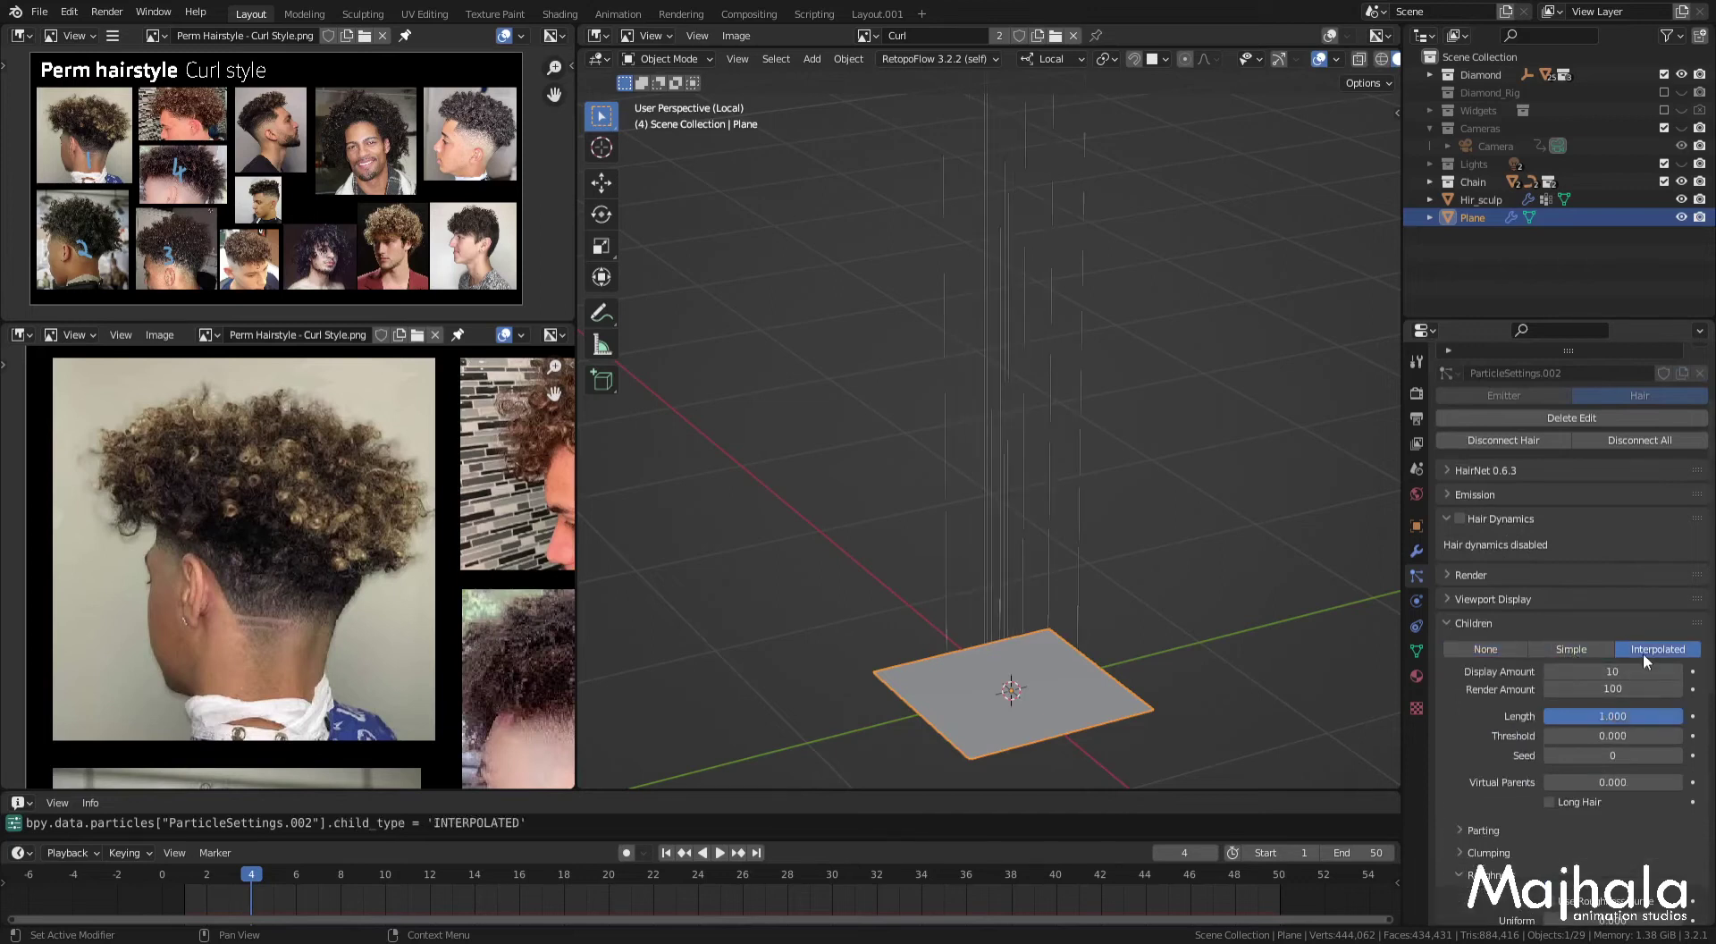
left_click(1579, 646)
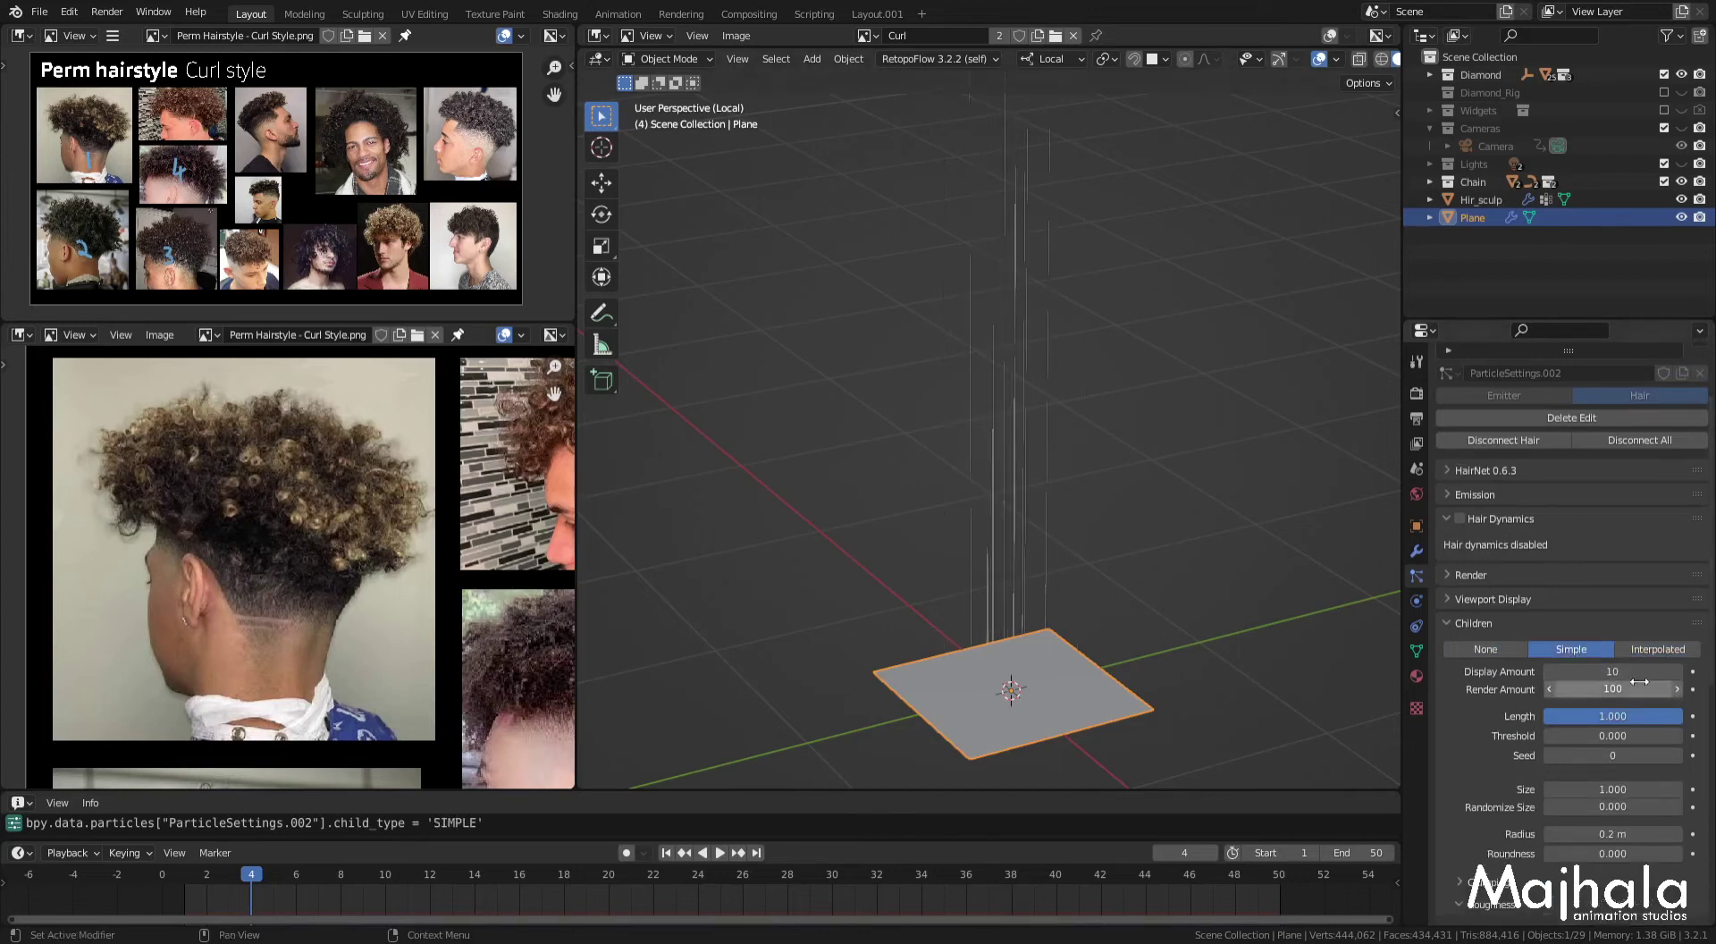
left_click(1623, 670)
type("50")
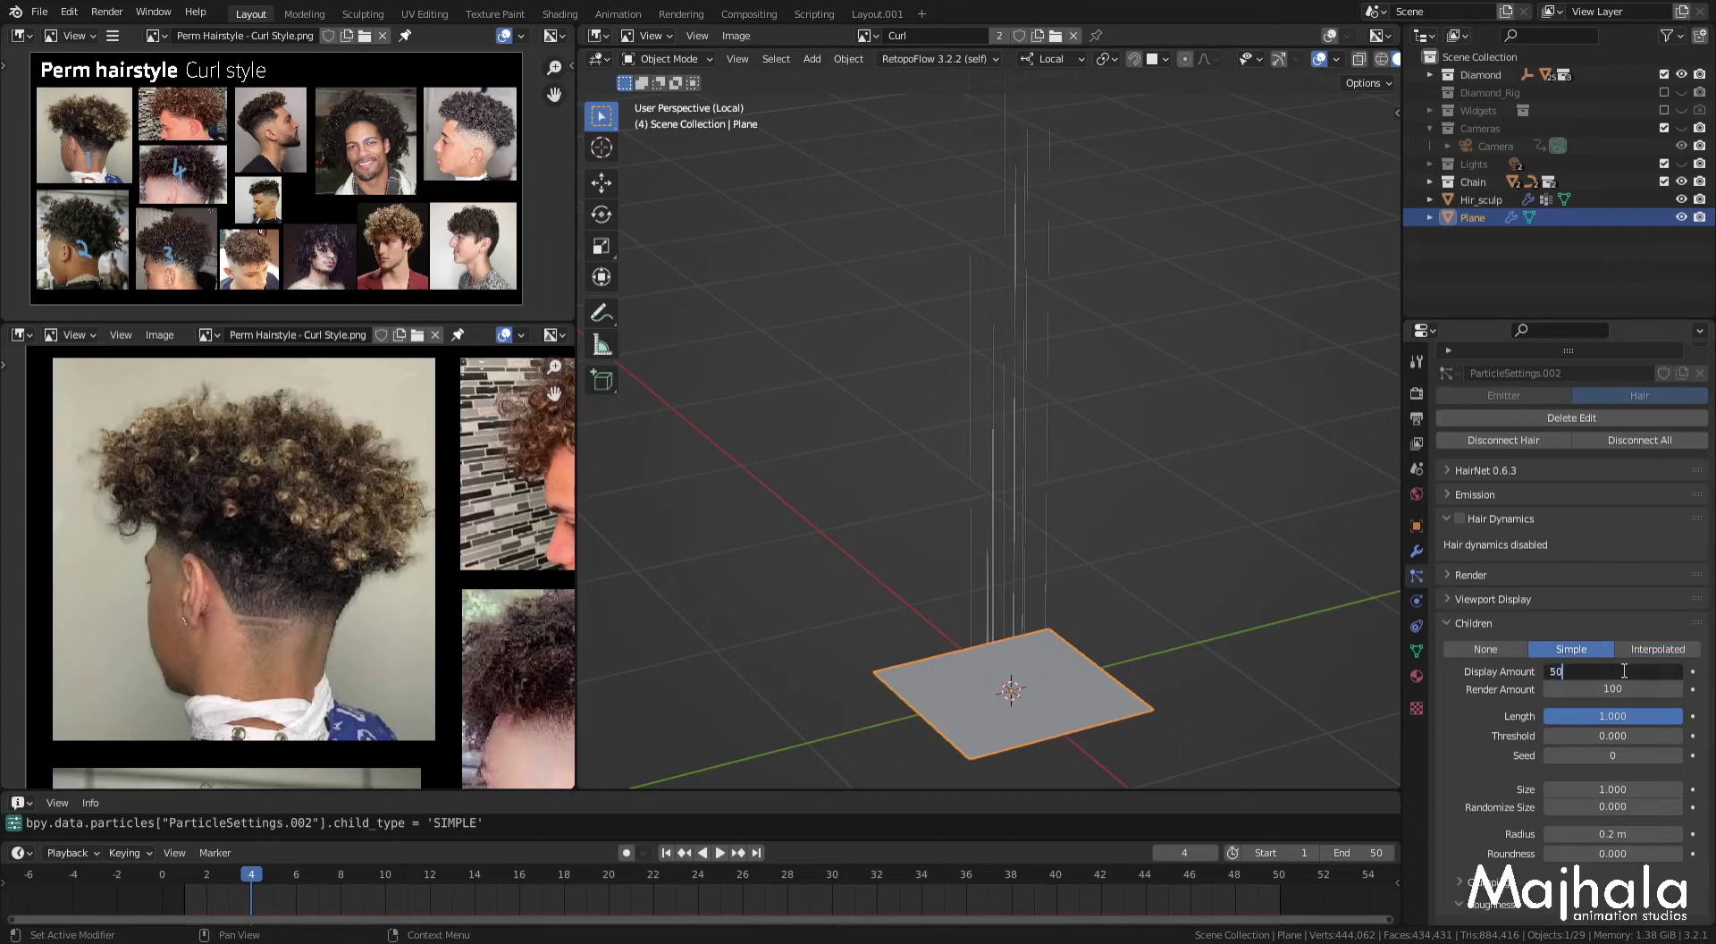
key("Return")
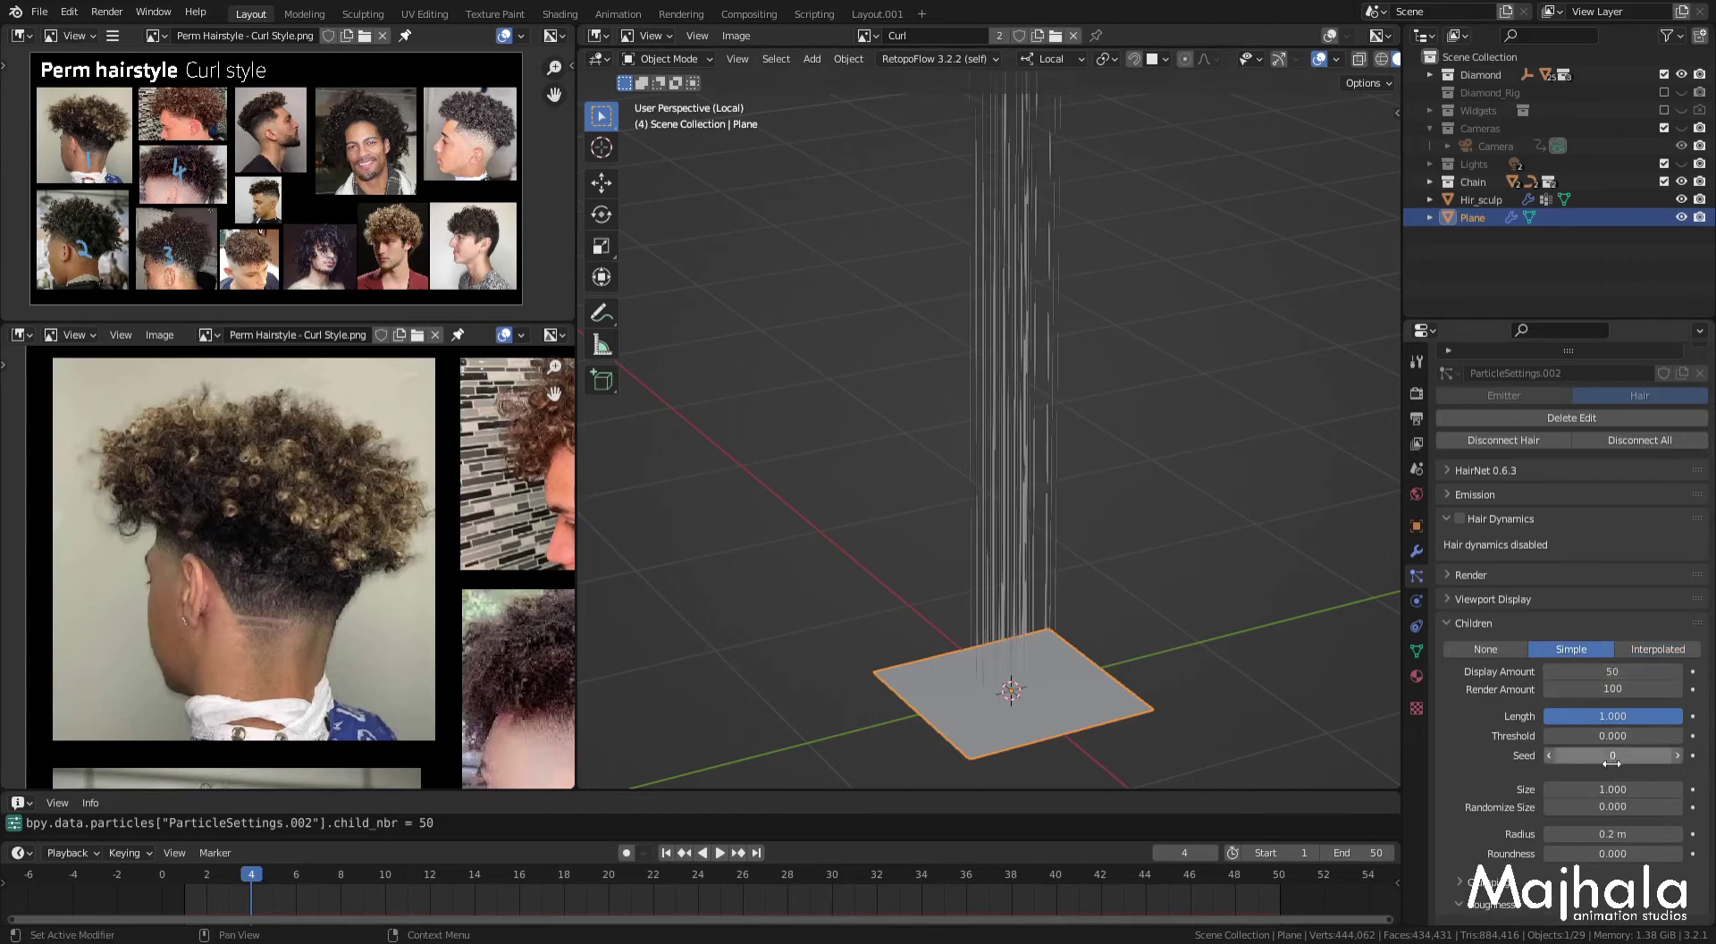
Step: Tighten the child Radius to 0.078 m and raise the display amount to 100
mouse_move(1063, 571)
middle_mouse_down()
mouse_move(1015, 560)
mouse_move(1033, 555)
middle_mouse_up()
scroll(1043, 613, "up", 2)
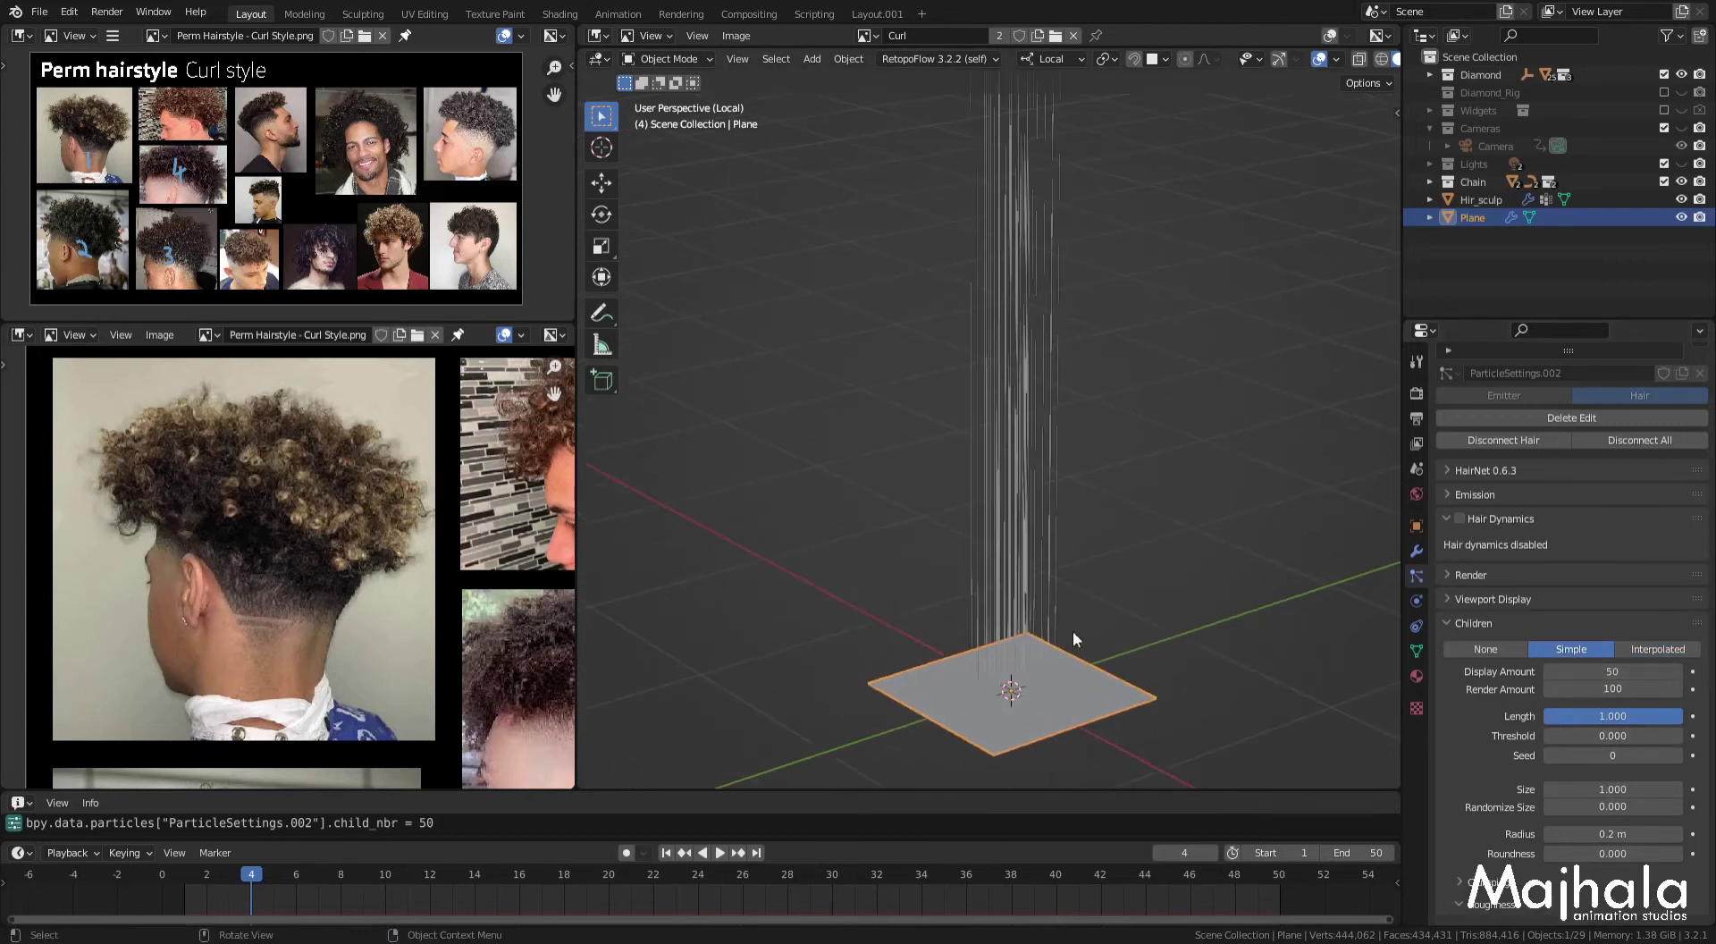
left_click_drag(1640, 836, 1572, 834)
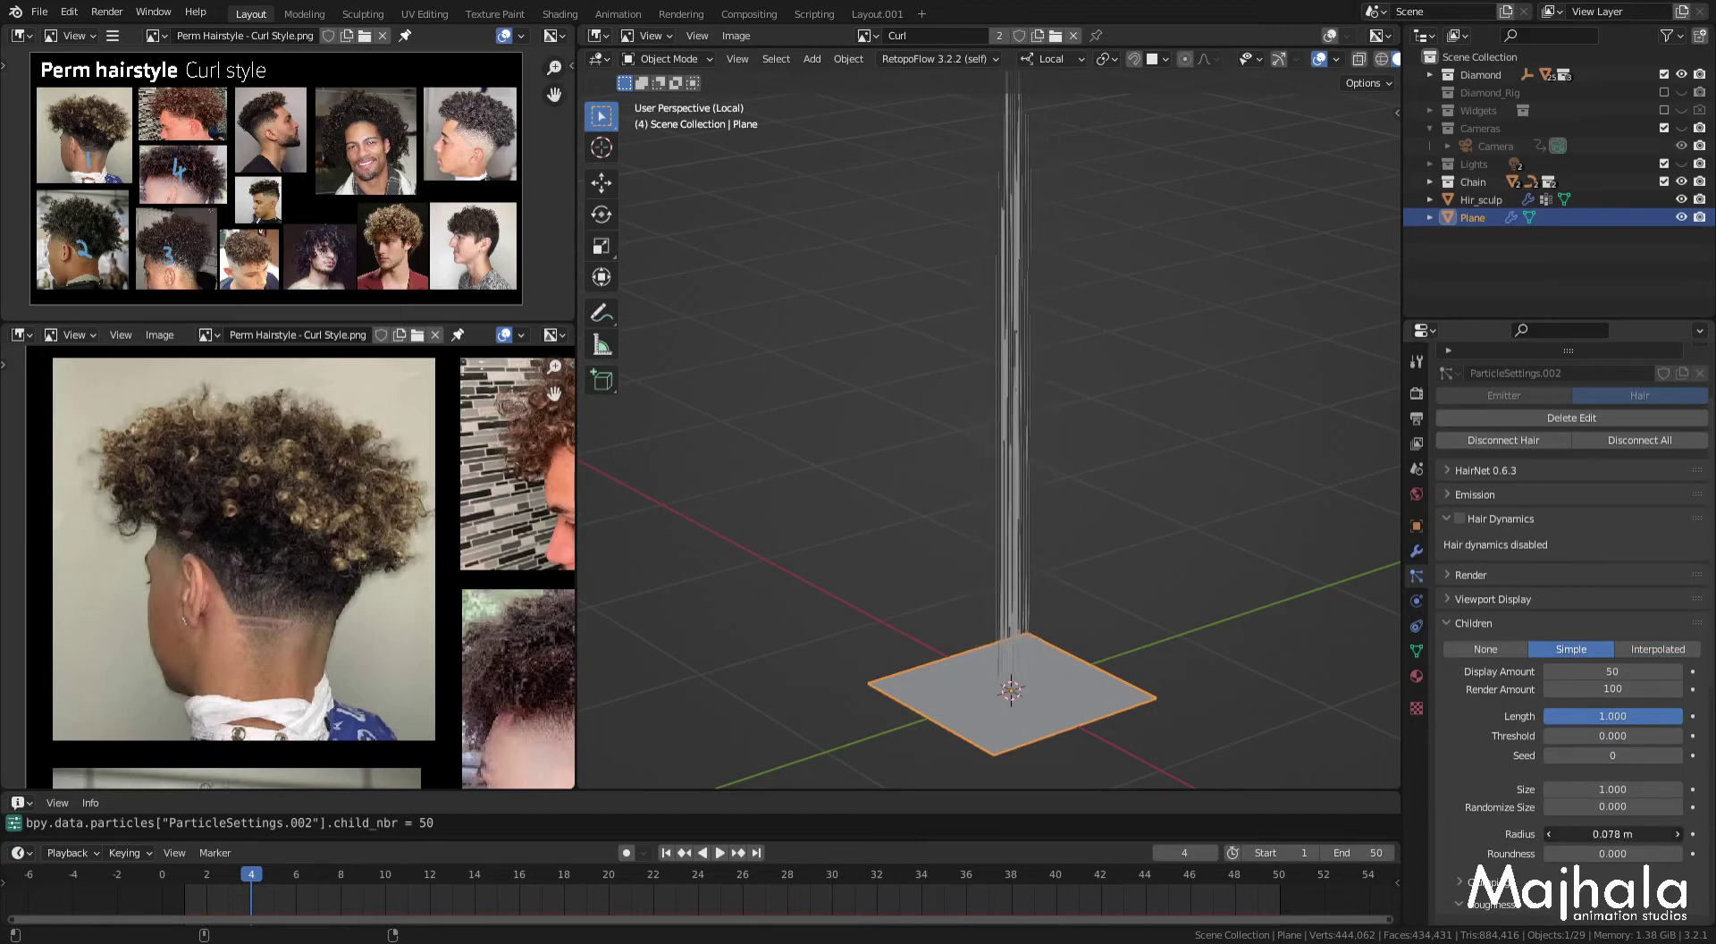
left_click(1612, 671)
type("100")
key("Return")
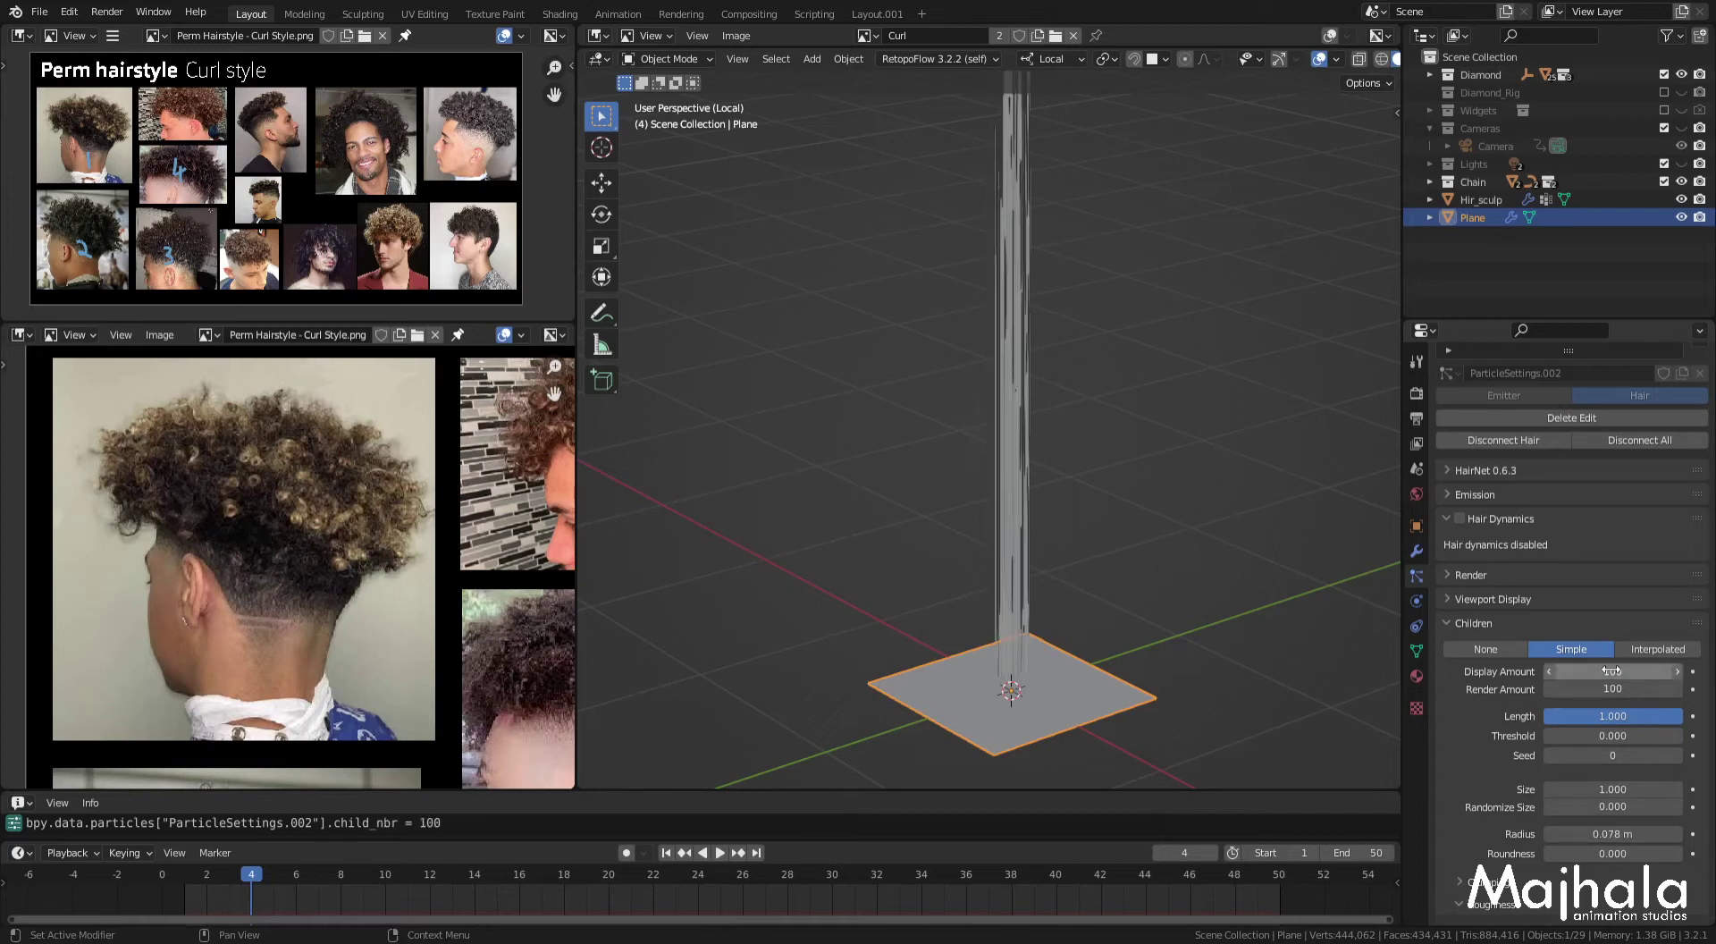
middle_click_drag(1107, 524, 1112, 495)
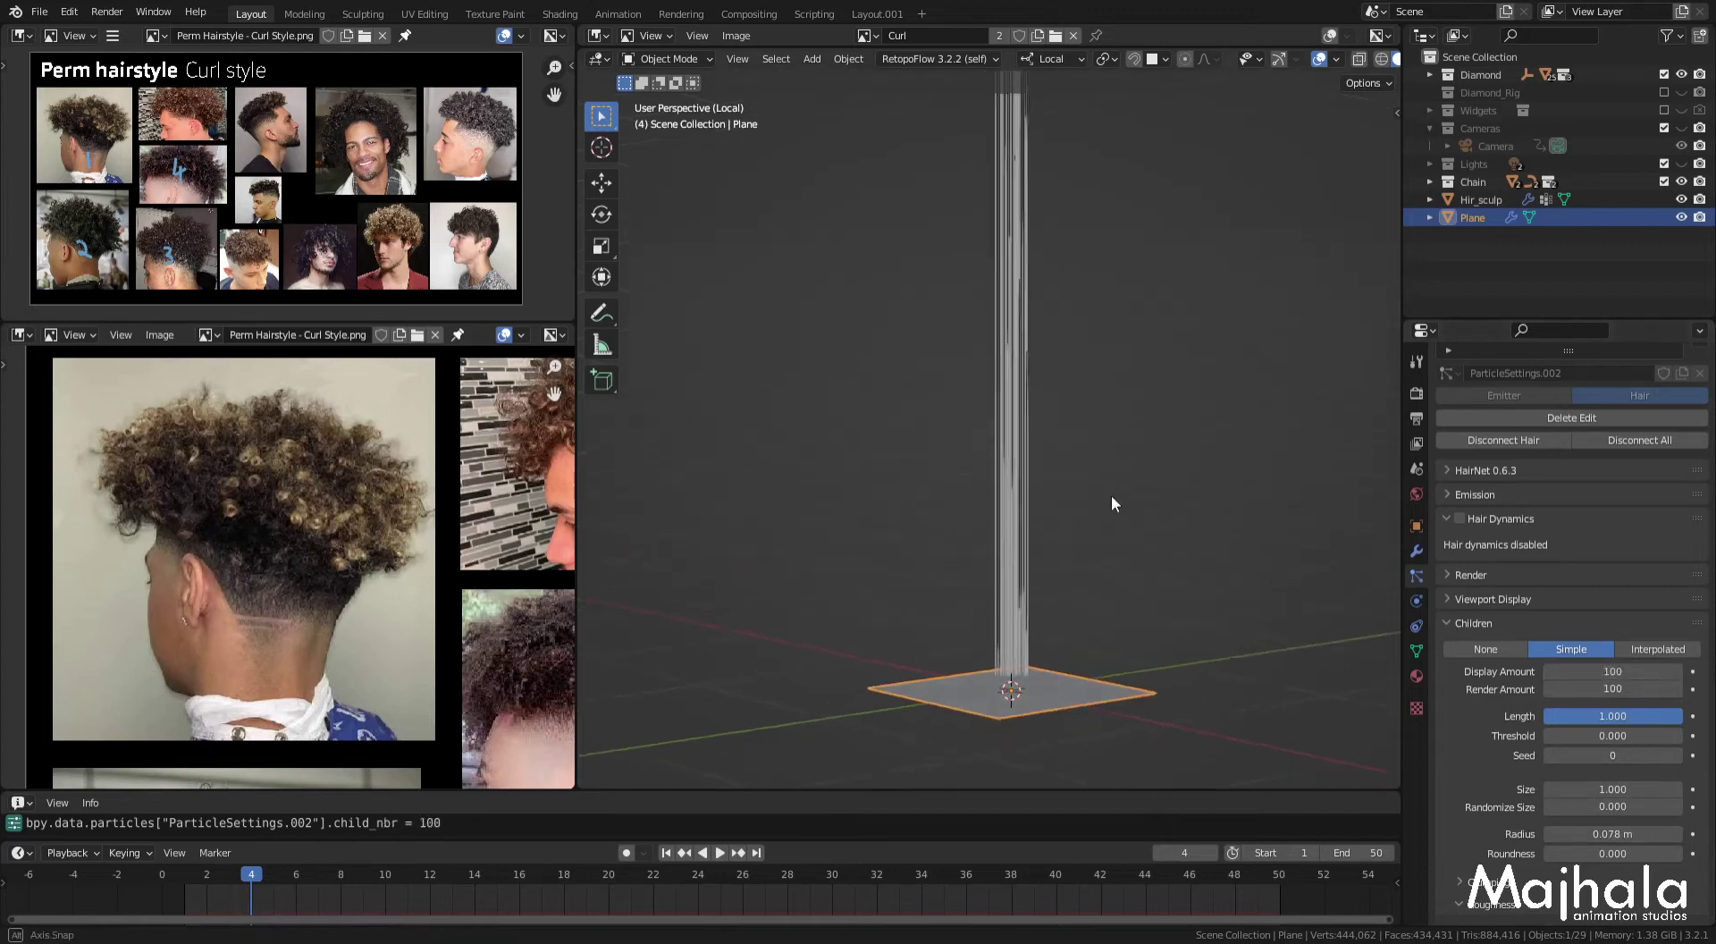
left_click(1416, 676)
Step: Create a new material for the plane and set its base colour to grey
left_click(1561, 464)
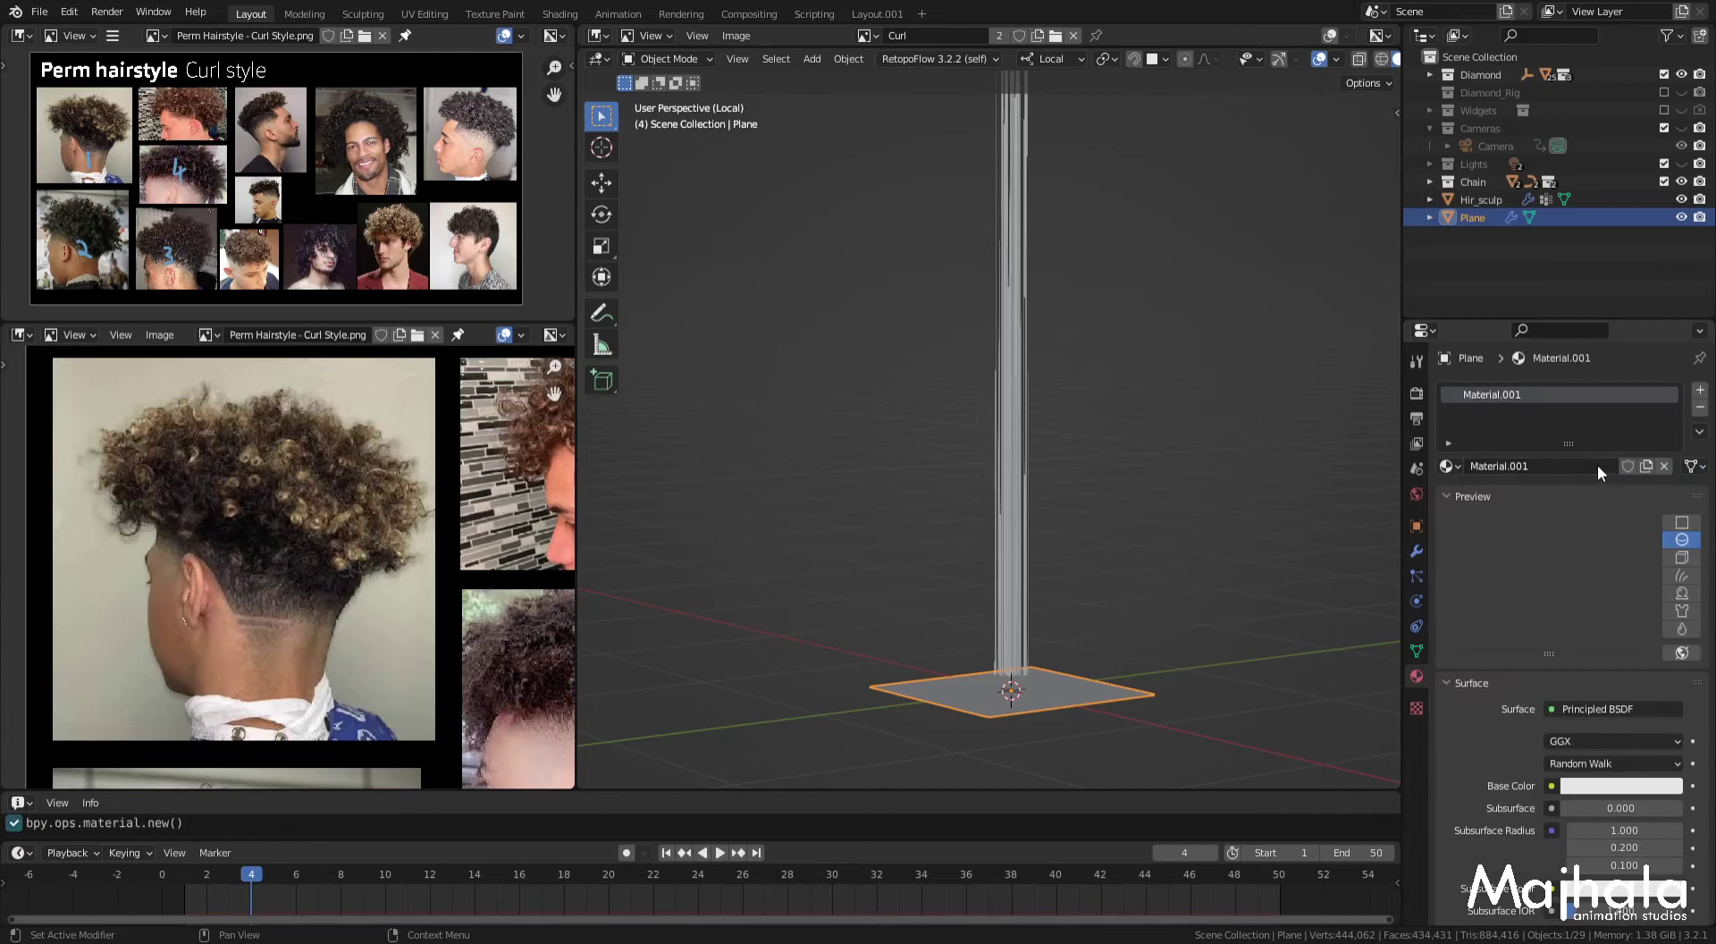
left_click(1615, 787)
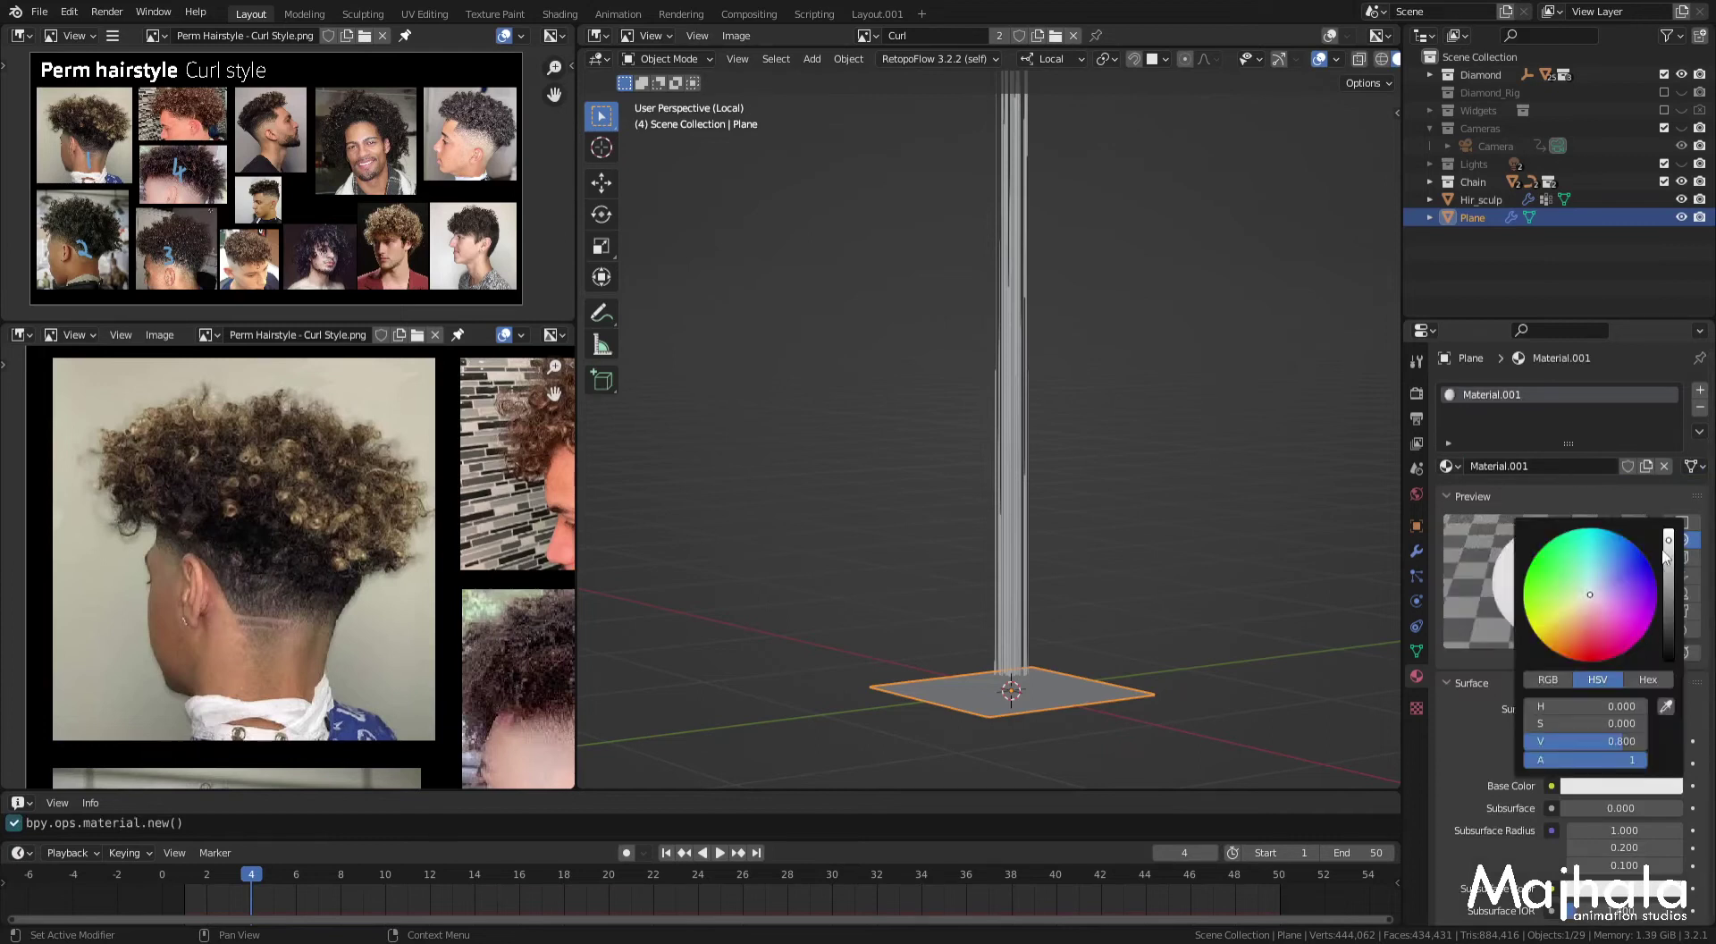
left_click(1668, 657)
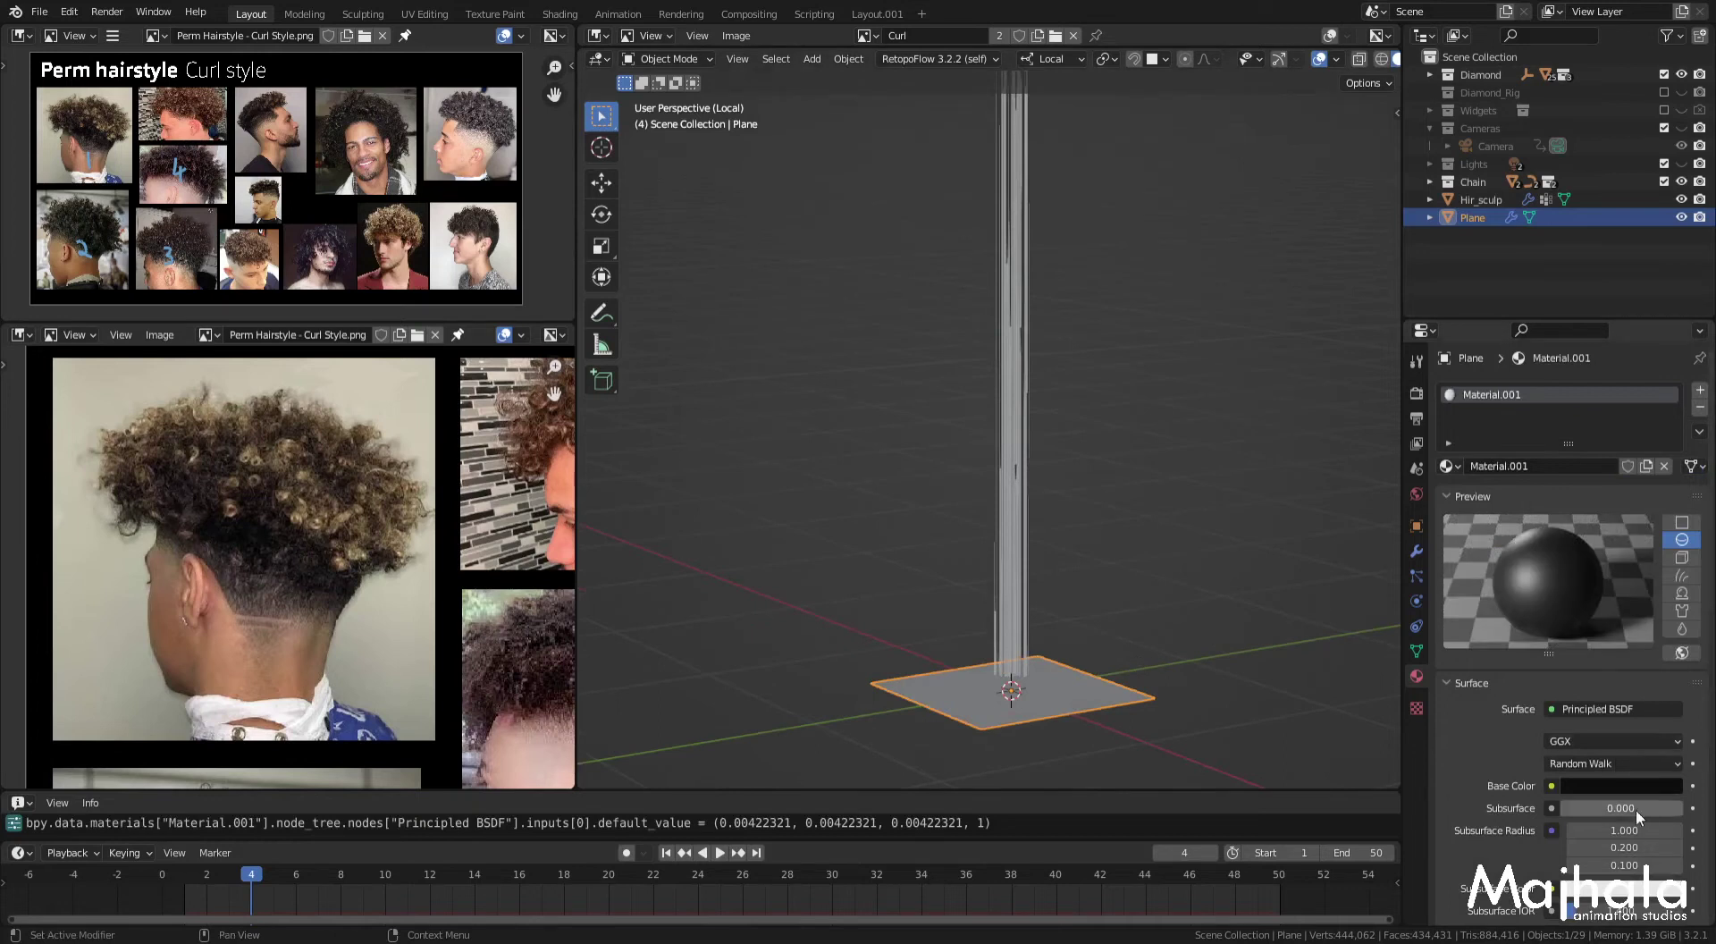
left_click(1619, 785)
left_click_drag(1667, 660, 1668, 565)
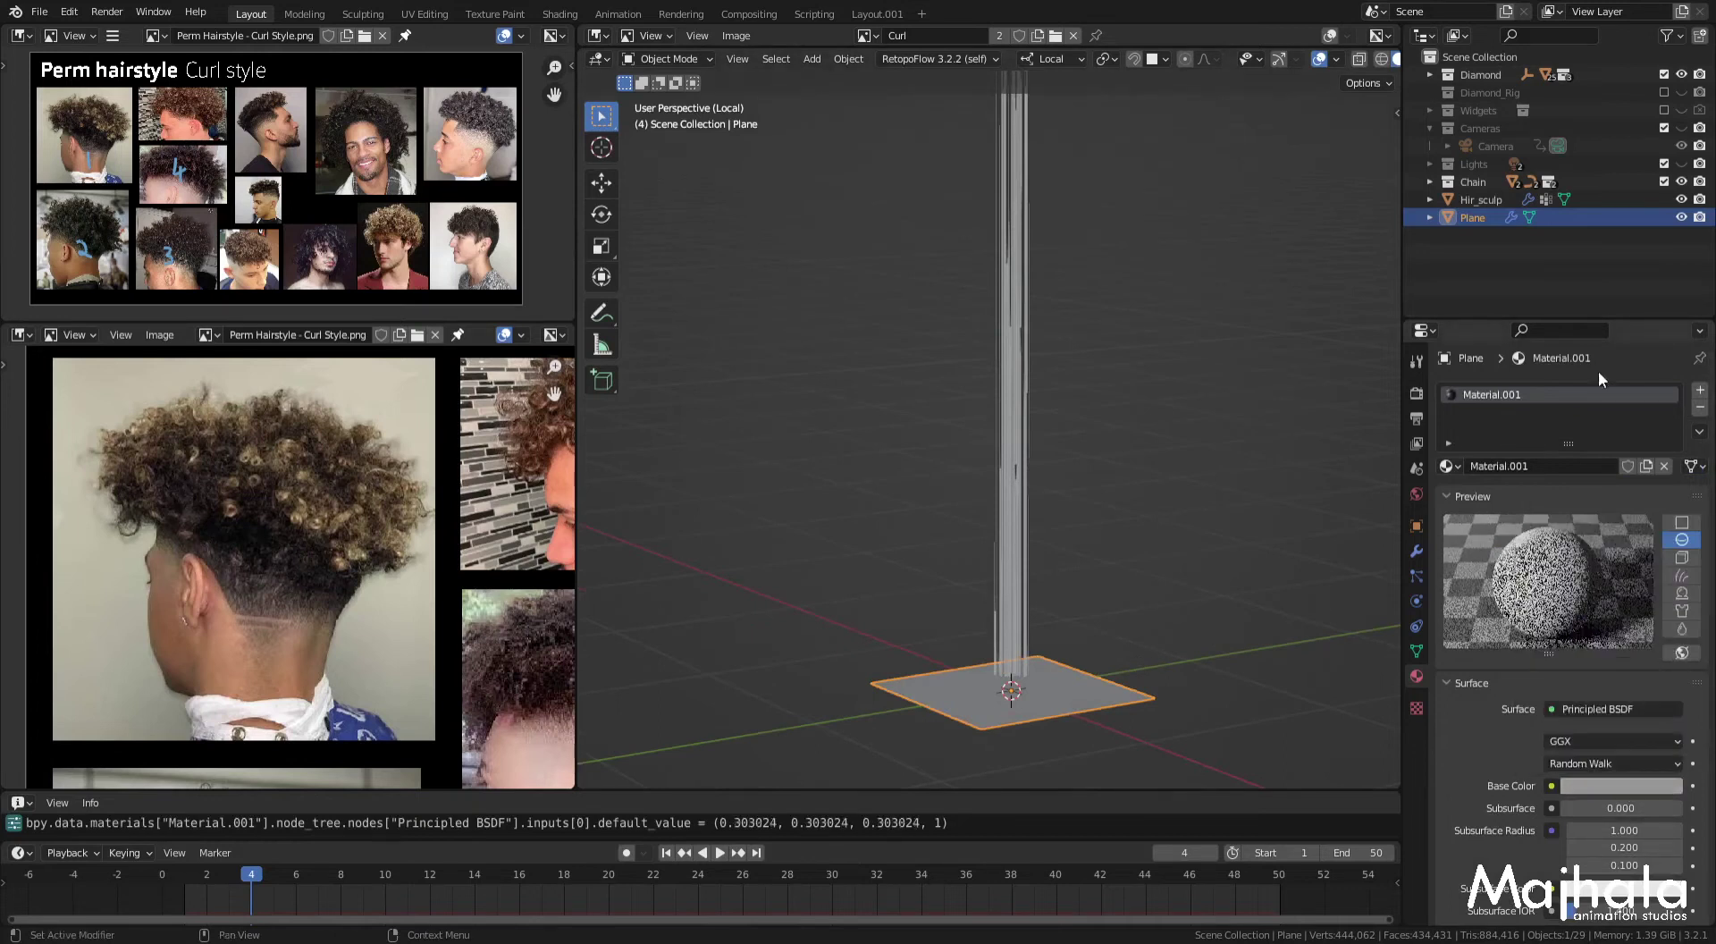
Step: Add a second material slot holding a new material named 'Hairzz'
left_click(1699, 390)
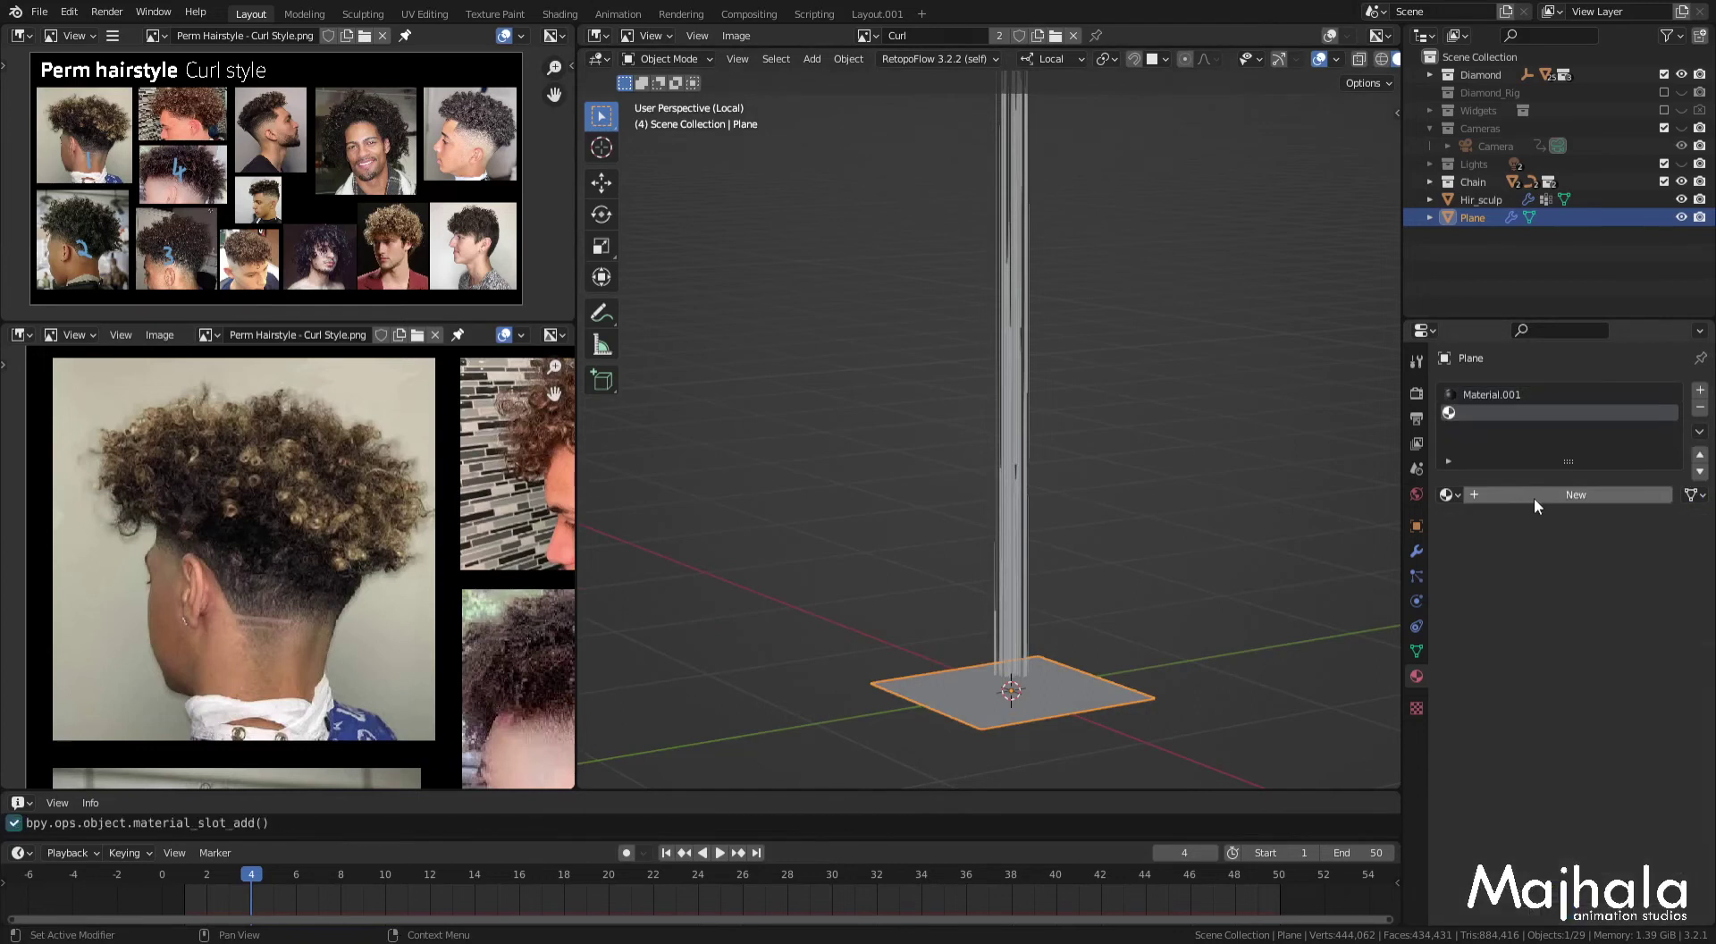
left_click(1533, 496)
double_click(1519, 495)
type("H")
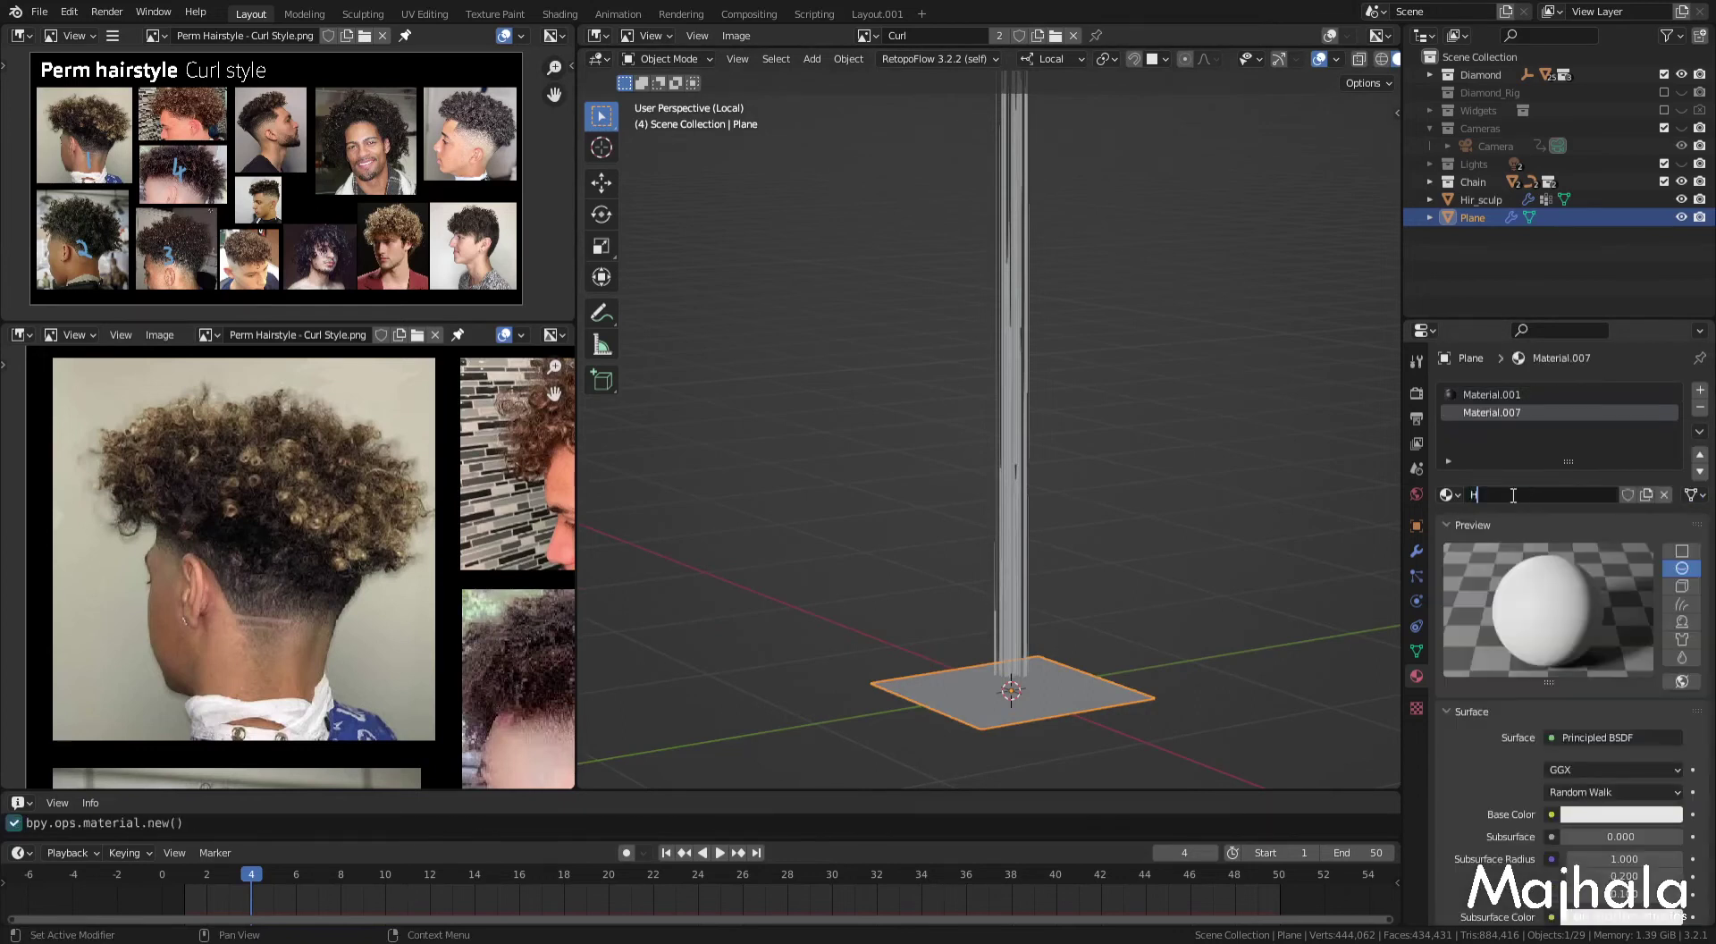
type("a")
type("irzz")
key("Return")
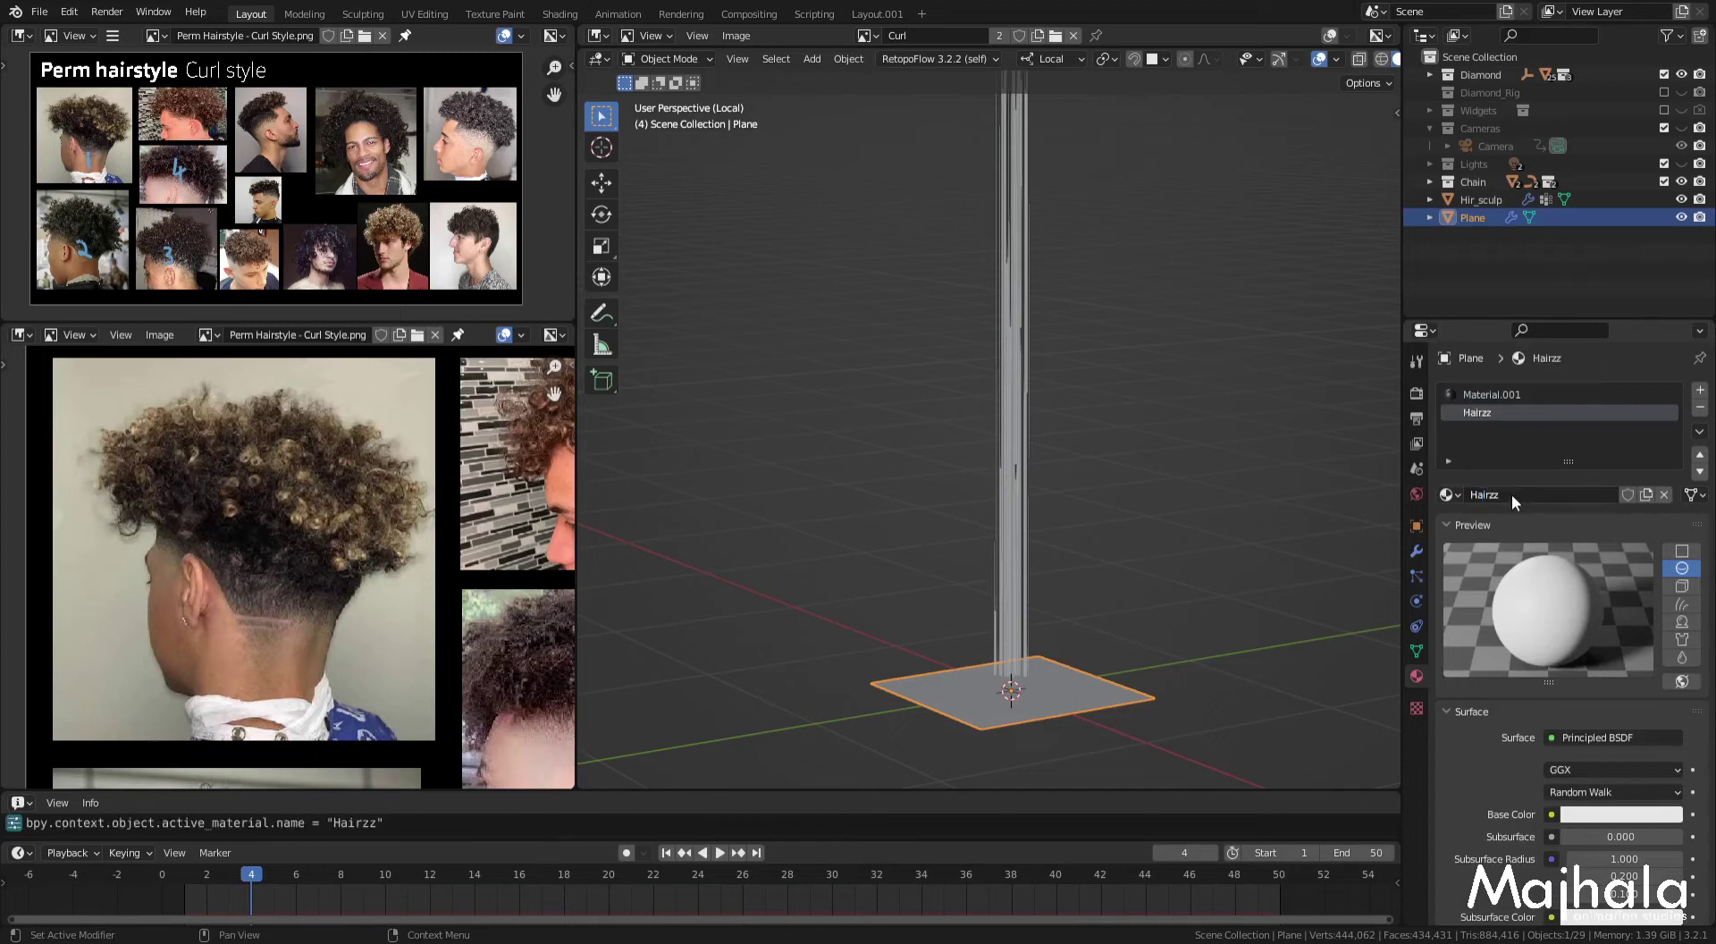
left_click(1620, 814)
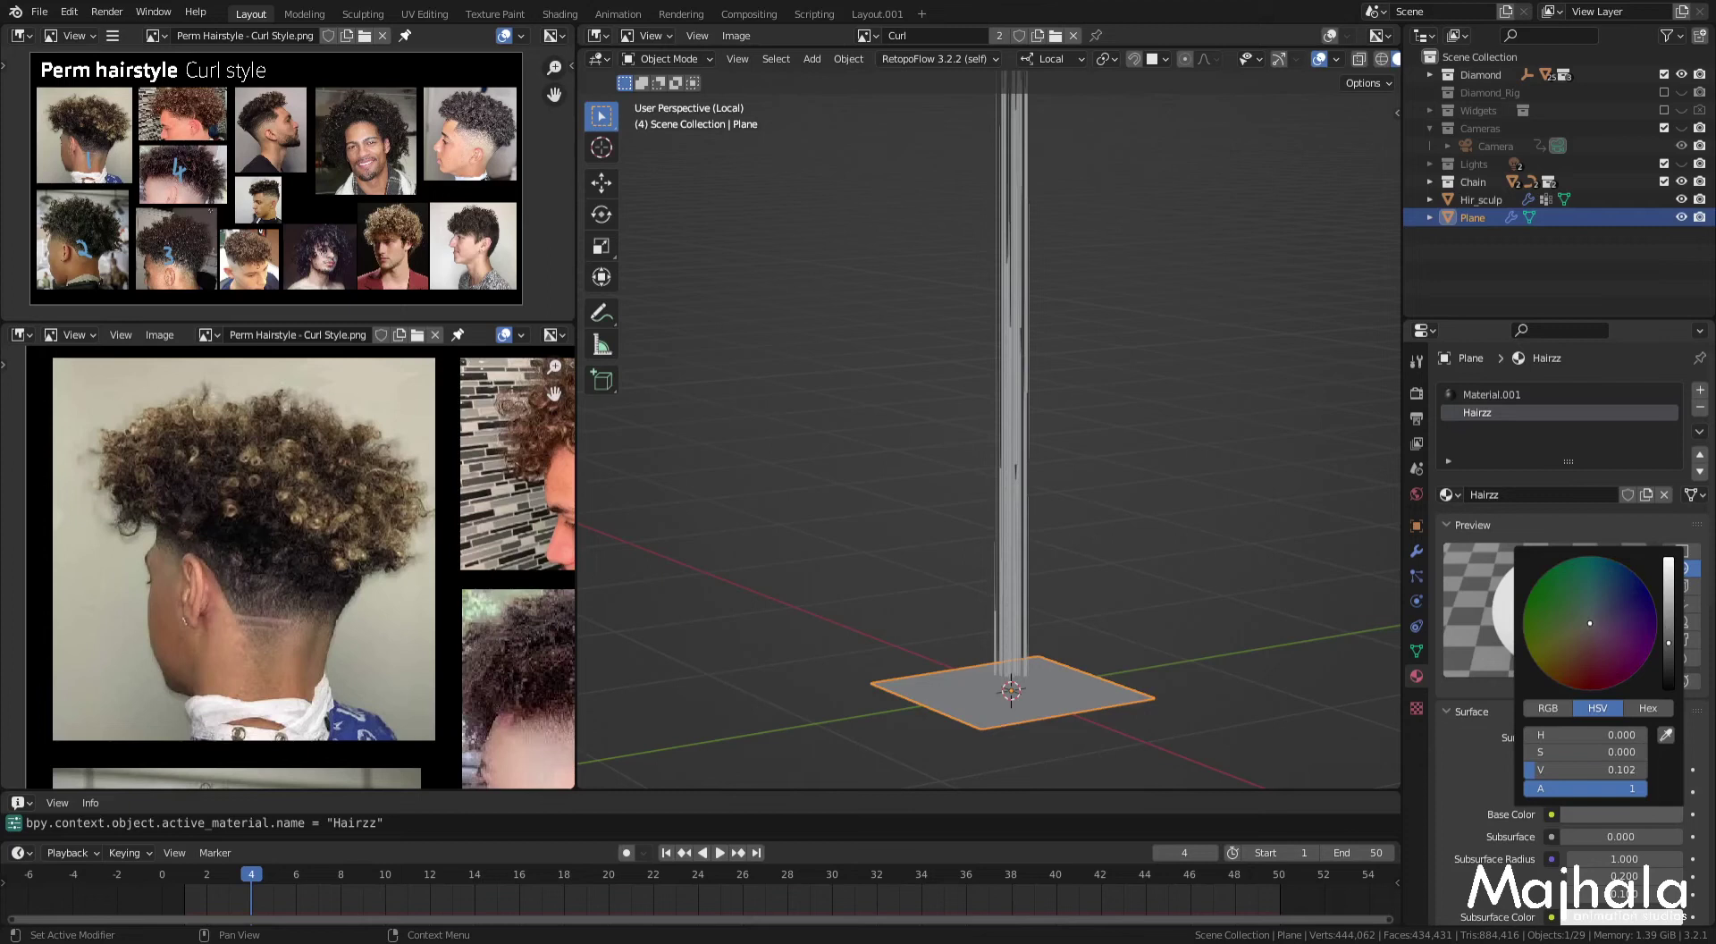
left_click(1415, 576)
scroll(1598, 654, "down", 5)
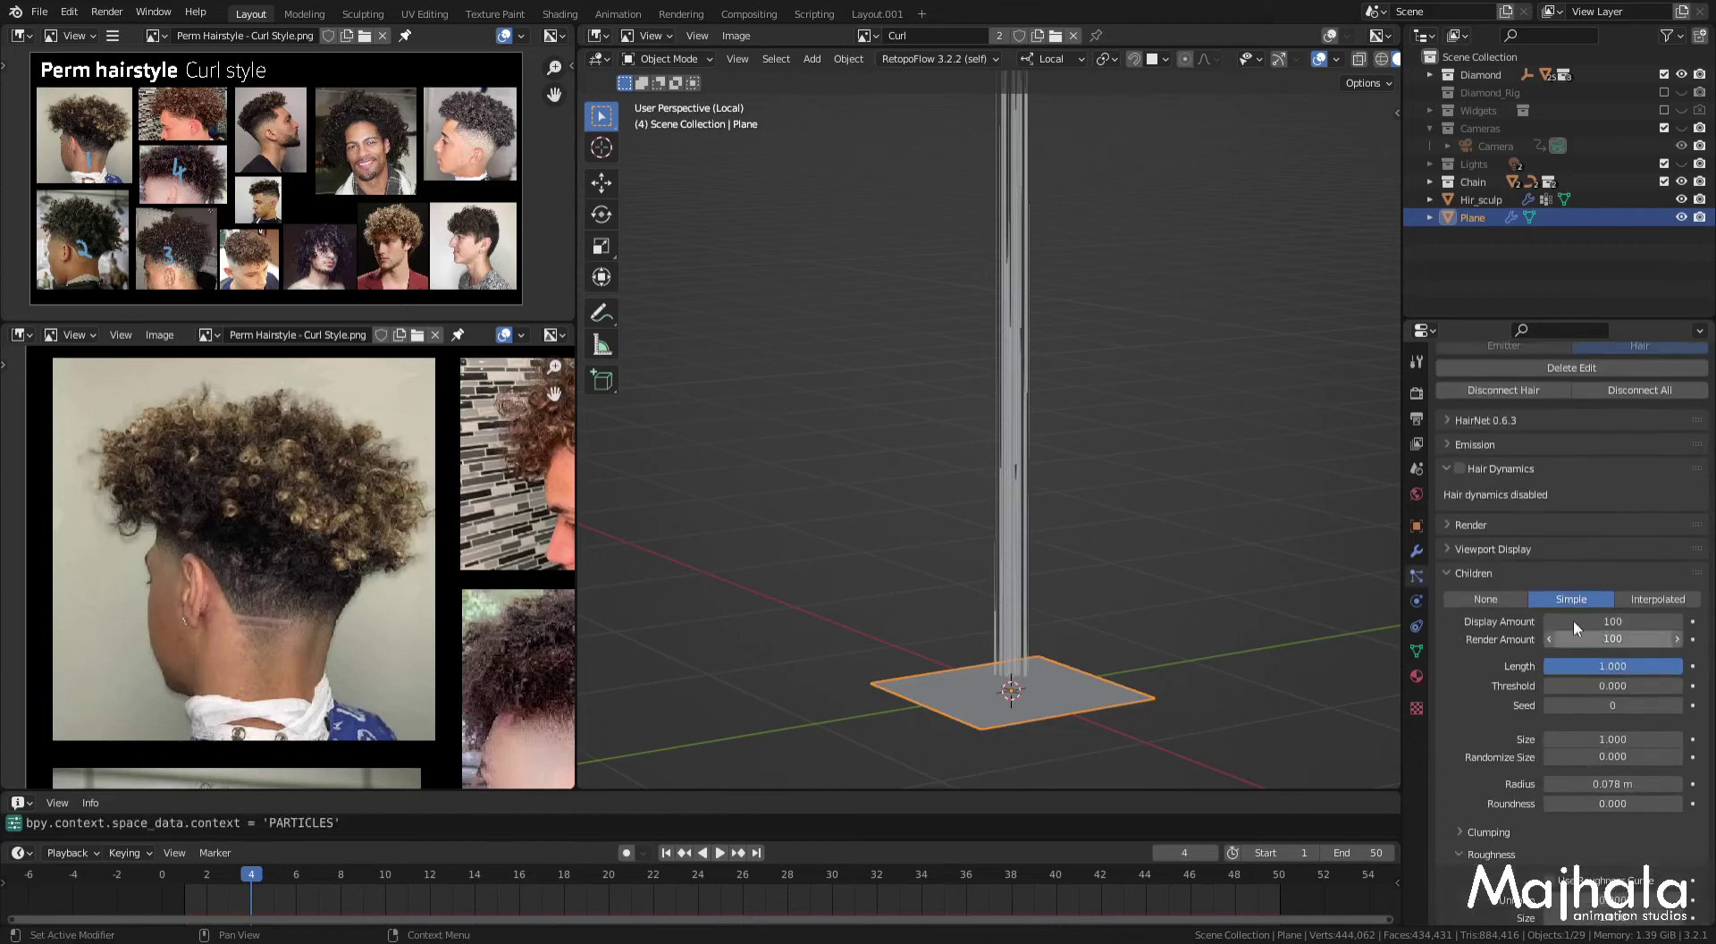
Step: Assign the Hairzz material to the hair in the particle Render settings
left_click(1446, 524)
left_click(1606, 571)
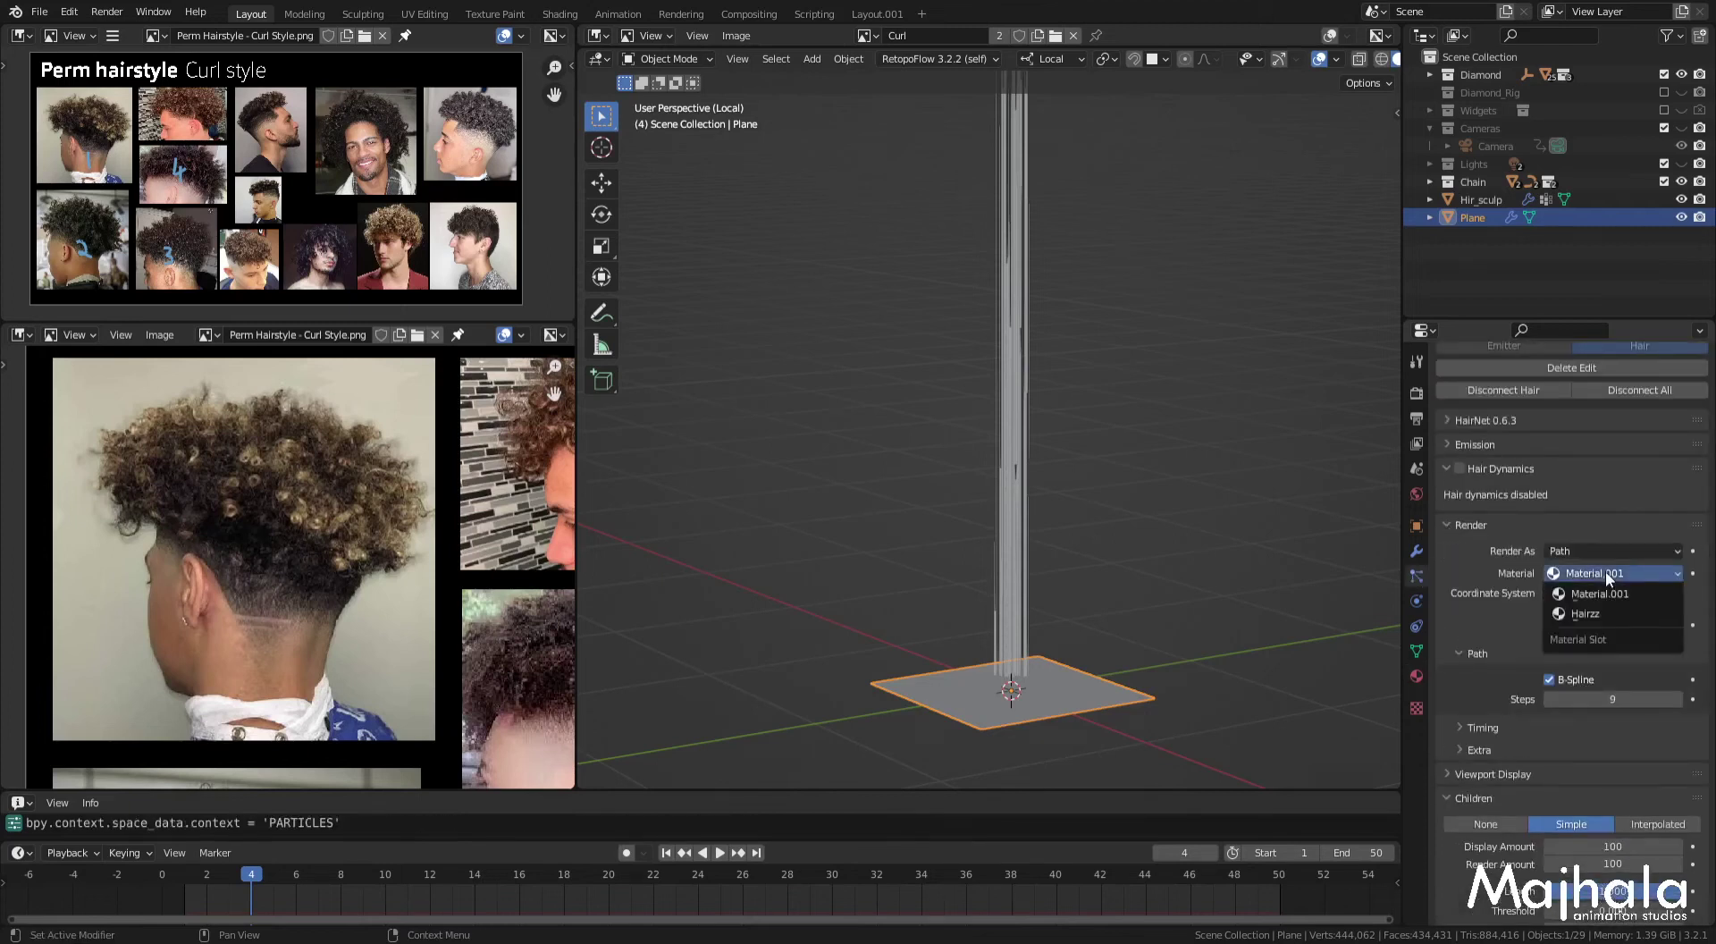
left_click(1596, 613)
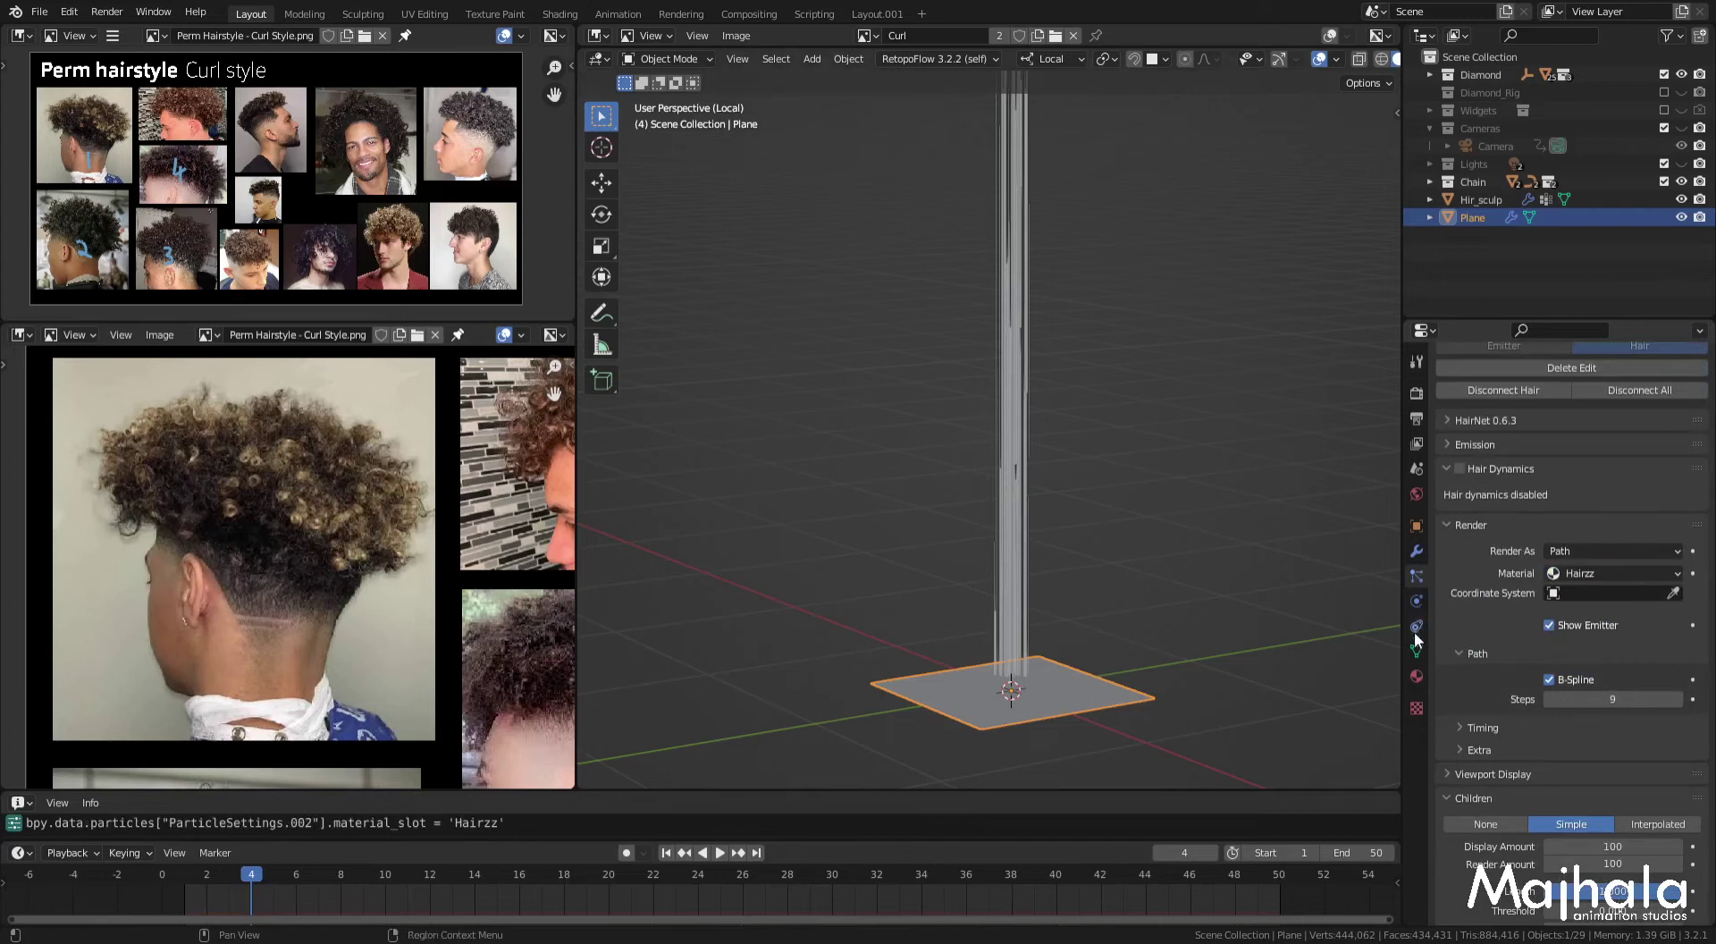
Step: Set the Hairzz material's viewport display colour to near black
left_click(1415, 675)
scroll(1592, 663, "down", 5)
scroll(1627, 715, "down", 5)
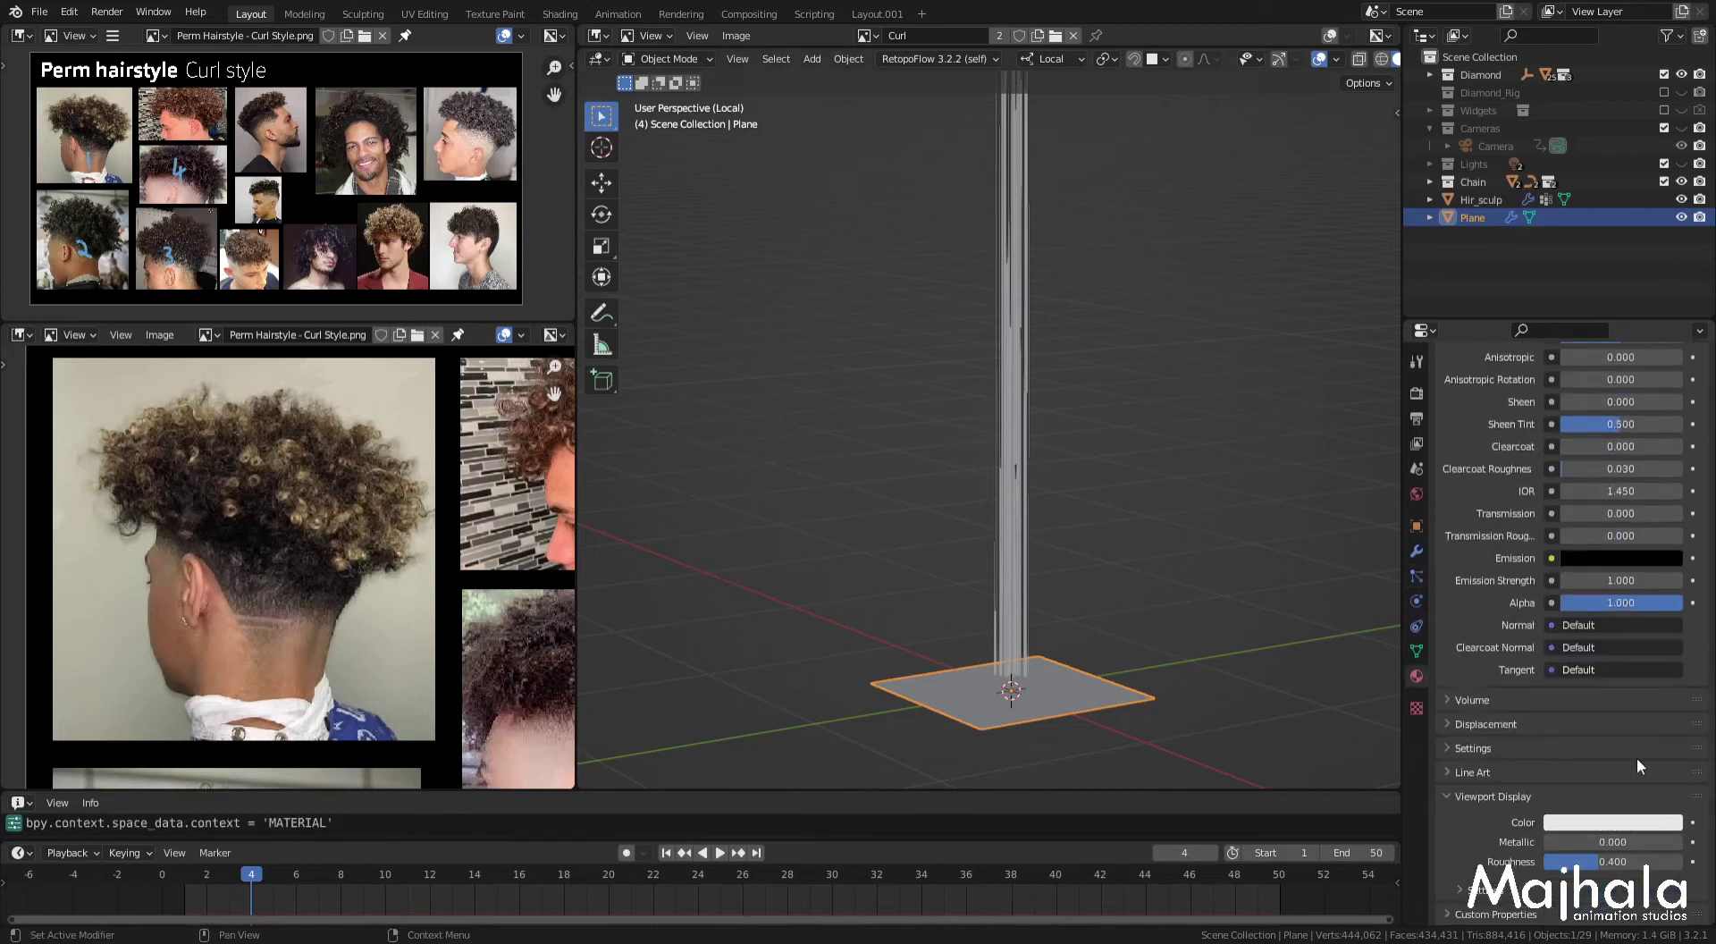
left_click(1608, 829)
left_click_drag(1664, 643, 1668, 680)
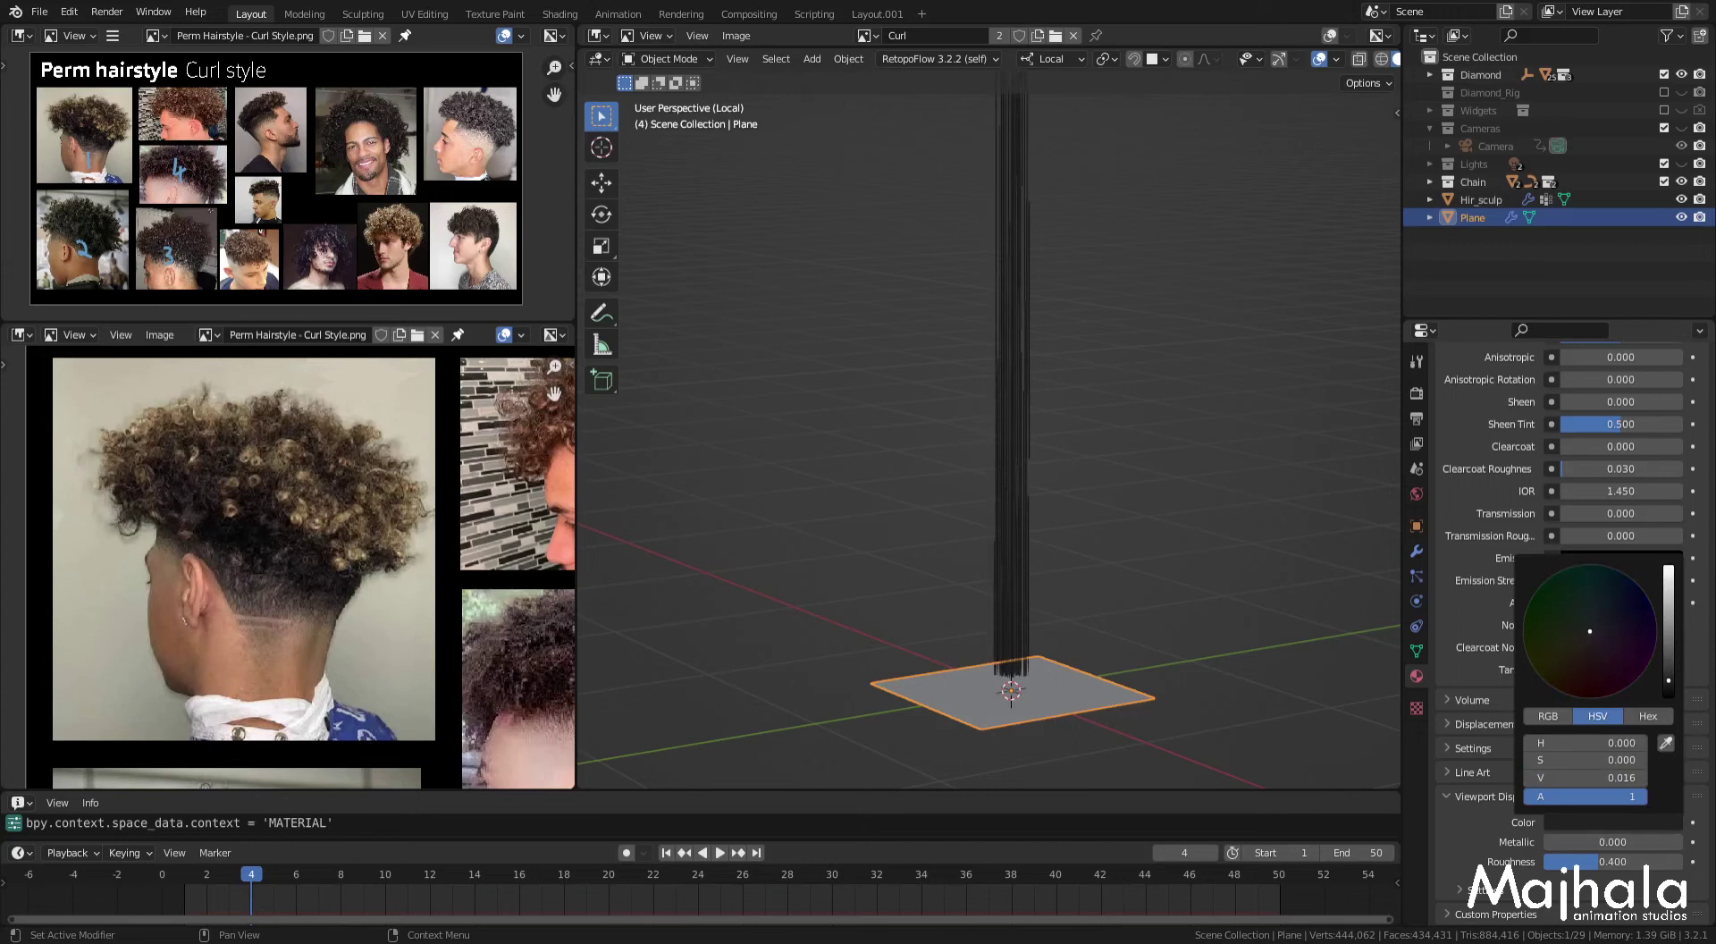
left_click(1599, 827)
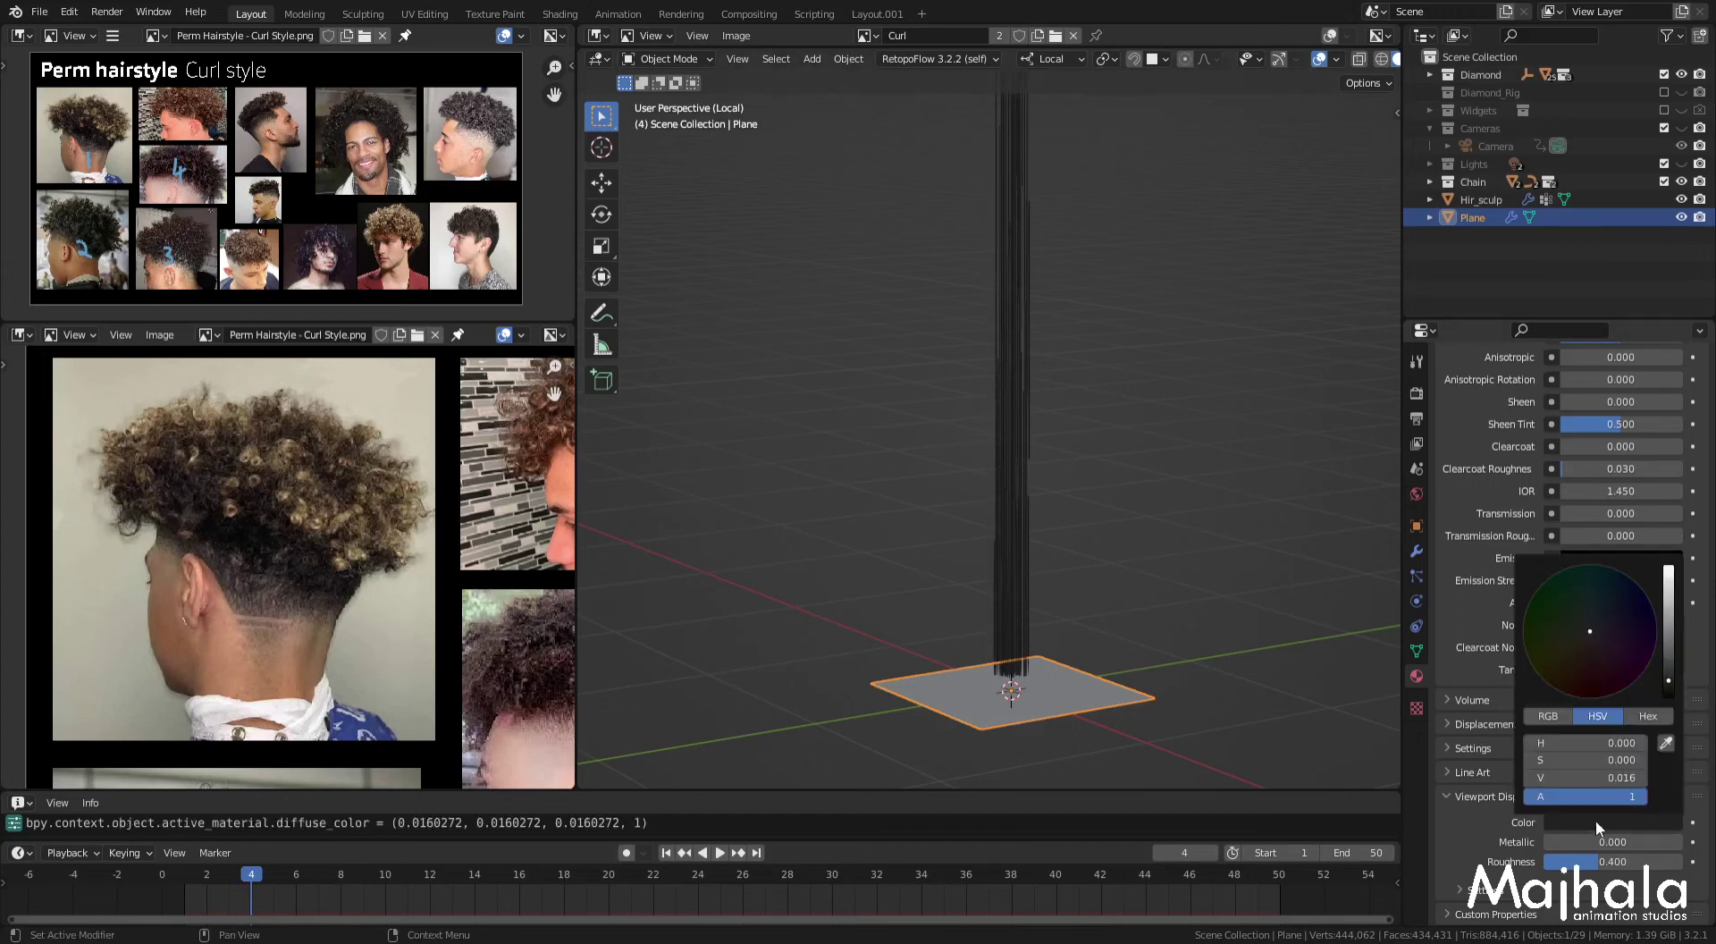
left_click_drag(1677, 681, 1668, 659)
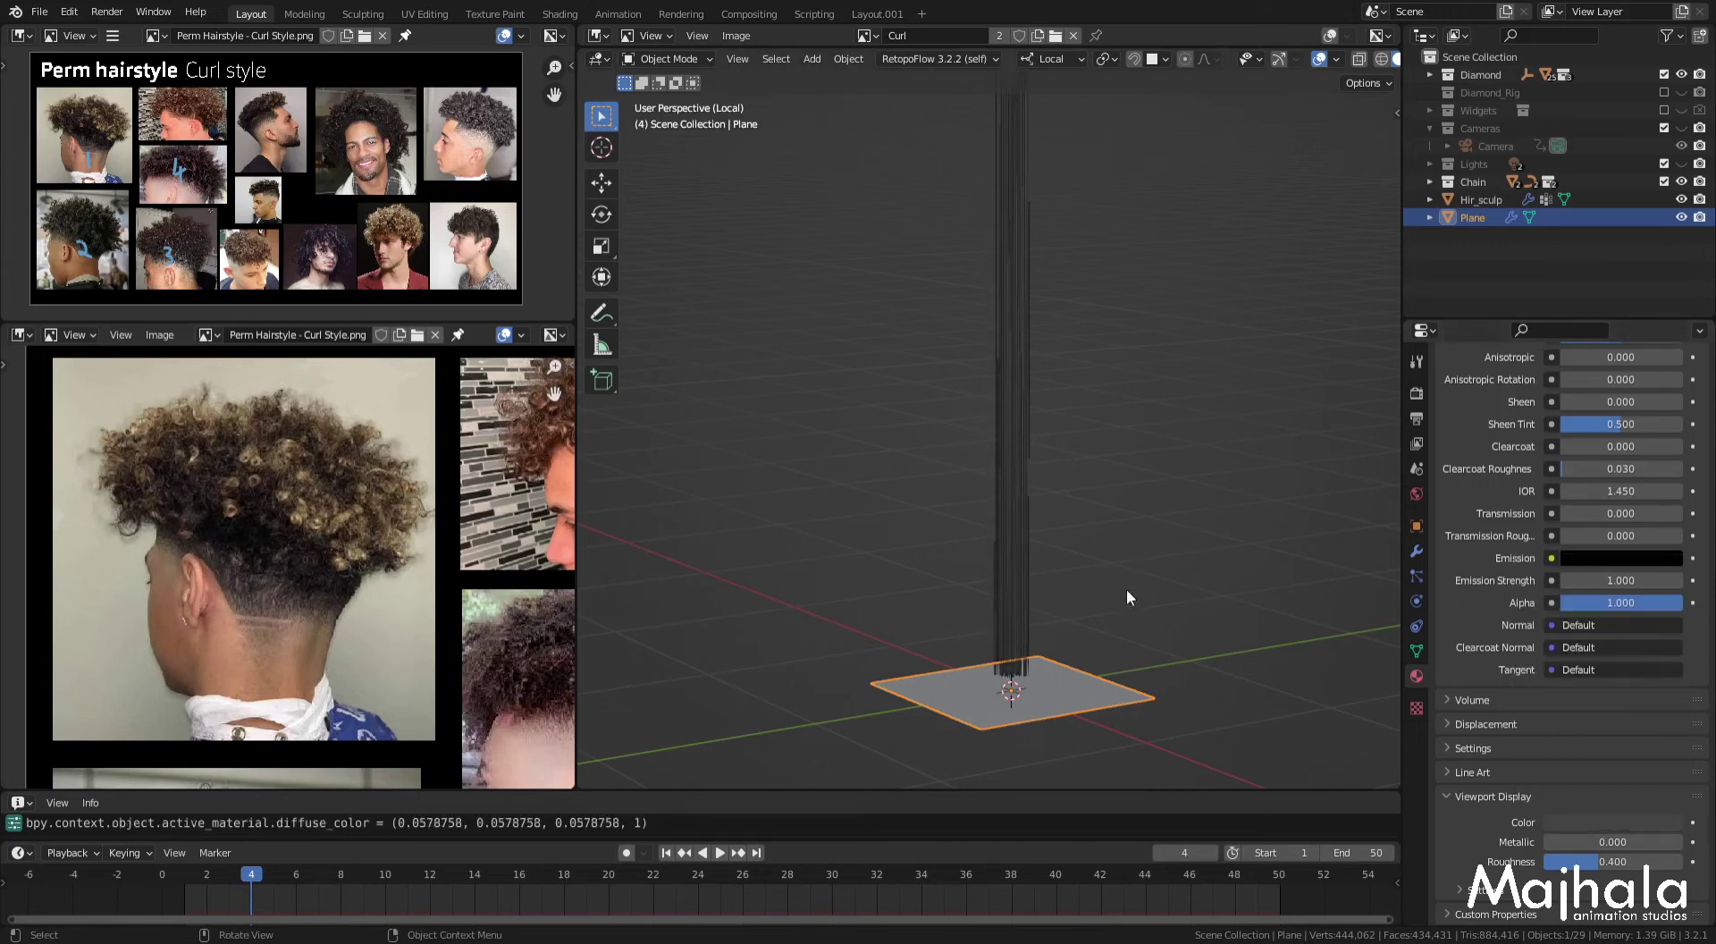
left_click(1415, 575)
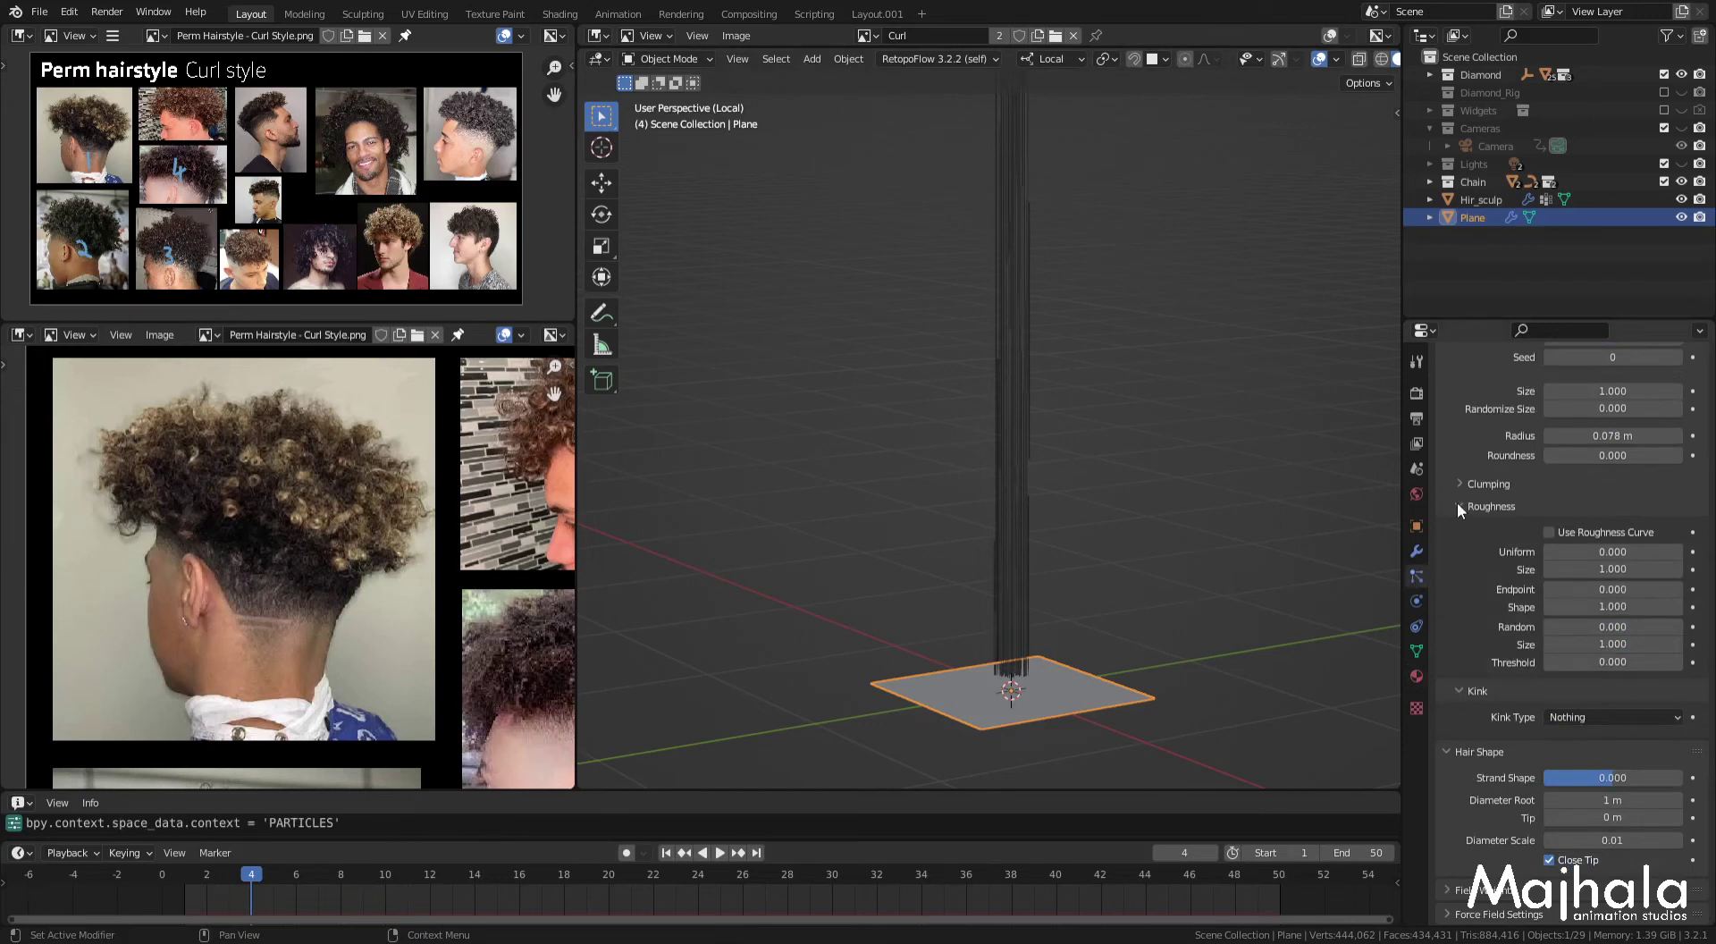
Step: Face the plane frontally, inspect the children's Clumping settings, then open the Kink Type dropdown
scroll(1489, 659, "up", 5)
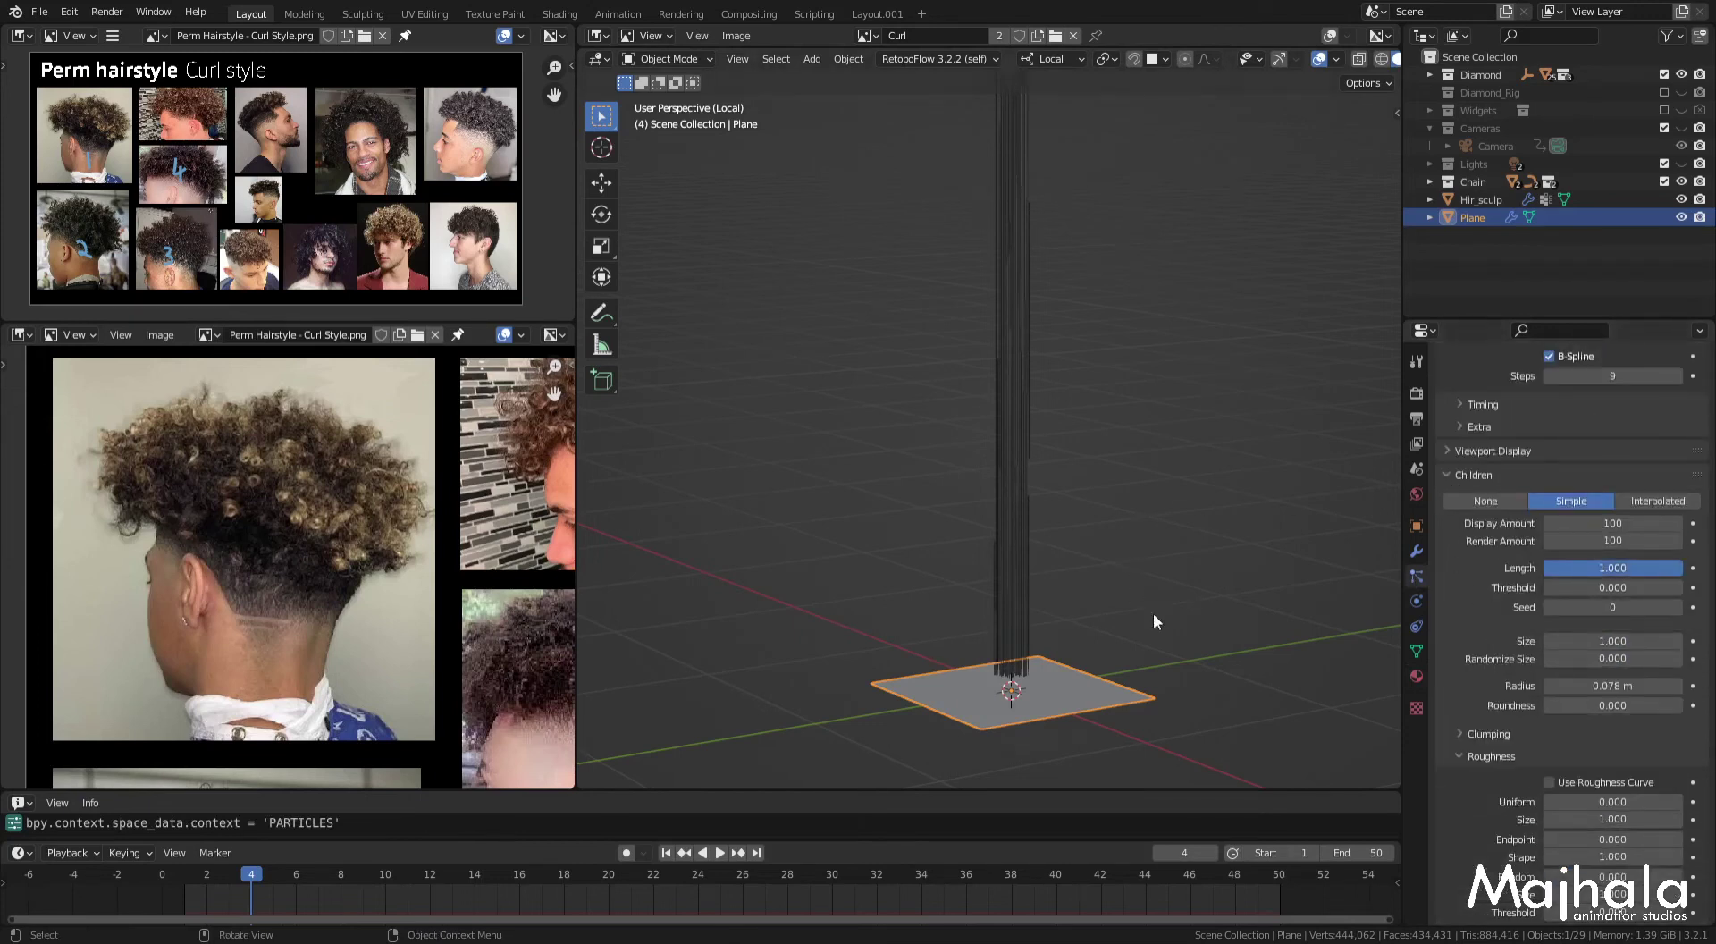
mouse_move(1171, 561)
middle_mouse_down("shift")
mouse_move(1170, 653)
mouse_move(1108, 598)
middle_mouse_up("shift")
mouse_move(1061, 313)
middle_mouse_down()
mouse_move(1011, 468)
mouse_move(1064, 521)
mouse_move(1015, 497)
mouse_move(1015, 563)
mouse_move(1091, 617)
mouse_move(1097, 684)
middle_mouse_up()
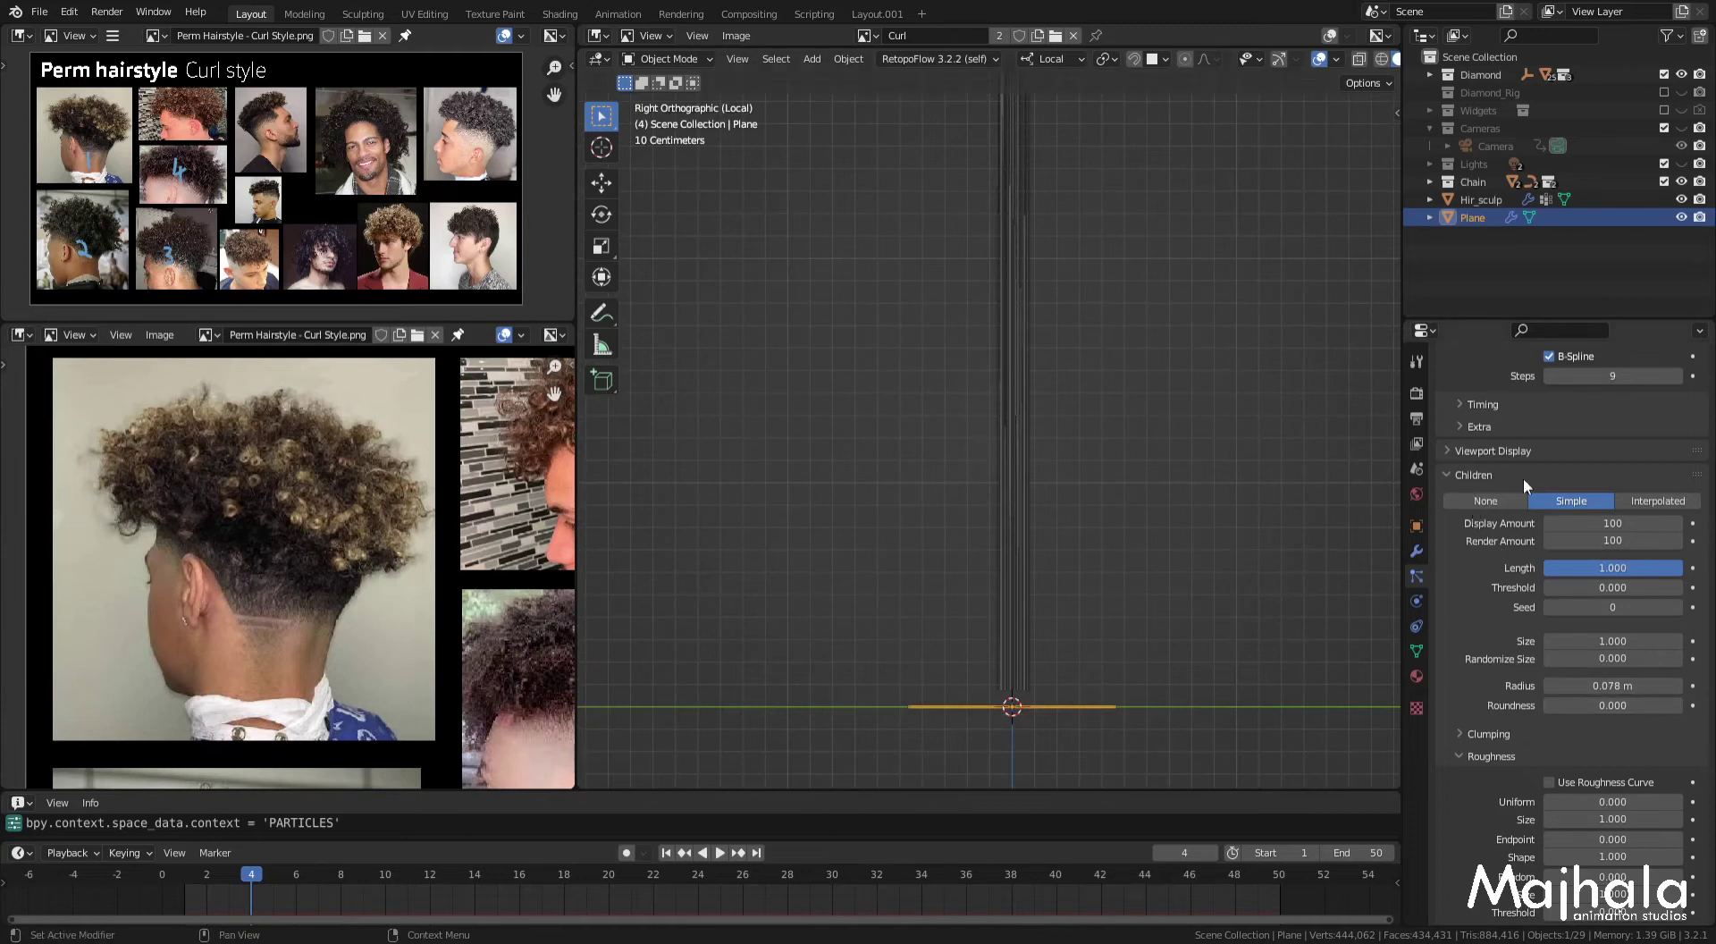
left_click(1467, 733)
scroll(1478, 732, "down", 4)
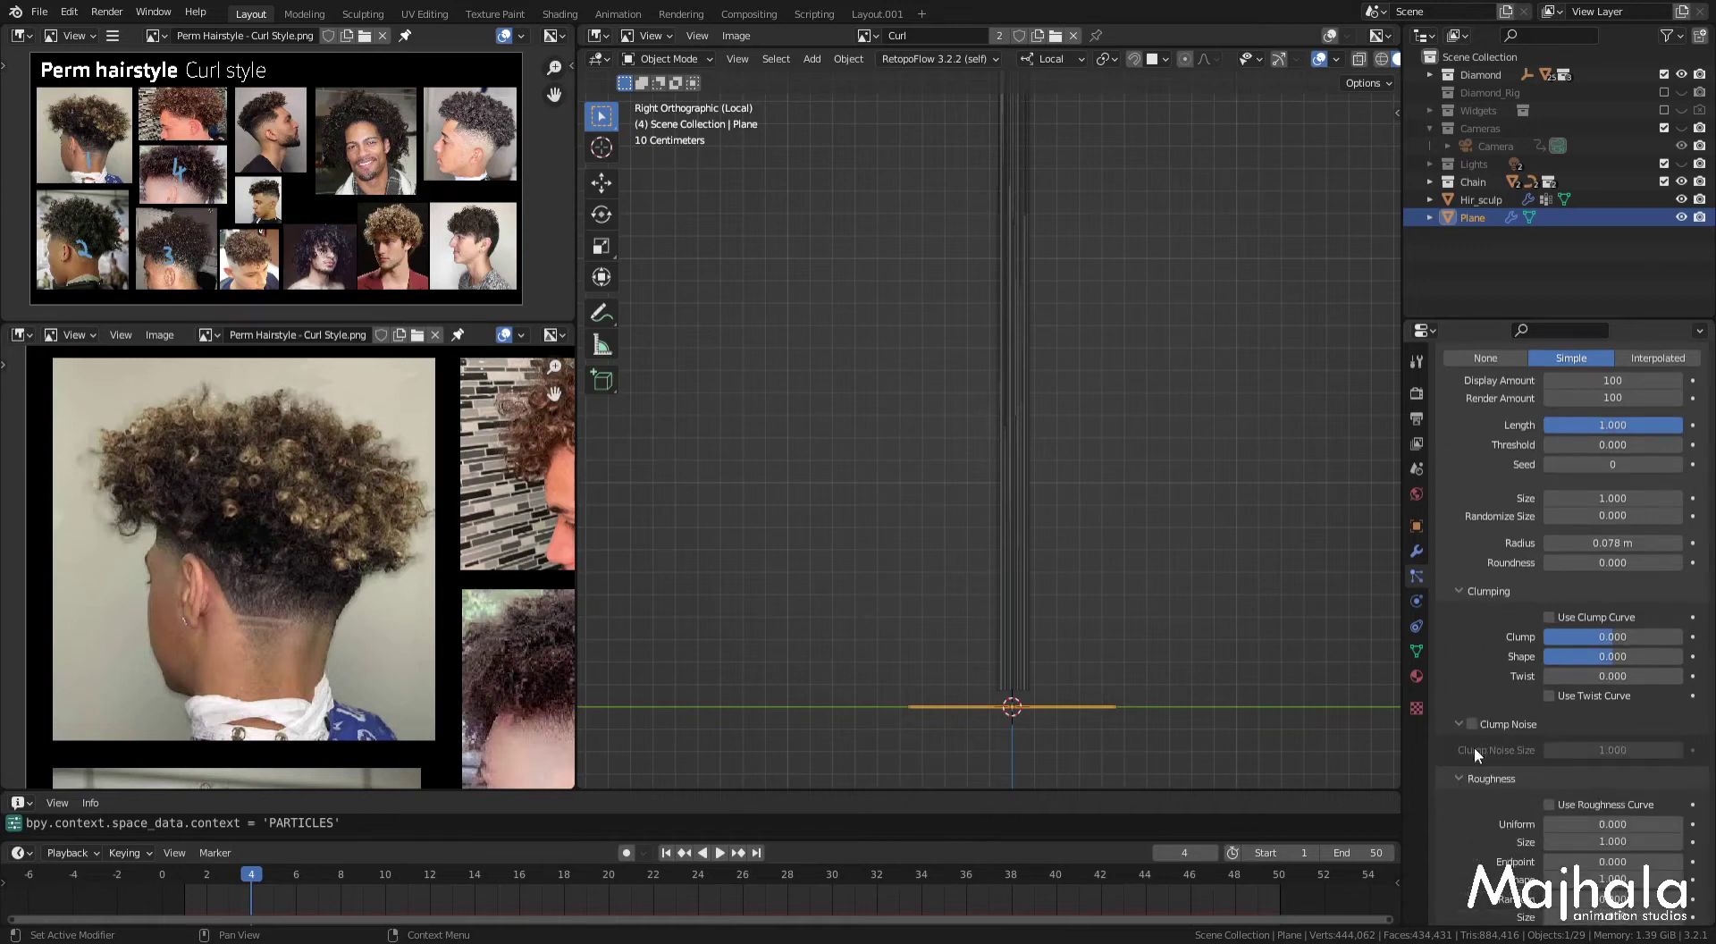
left_click(1465, 589)
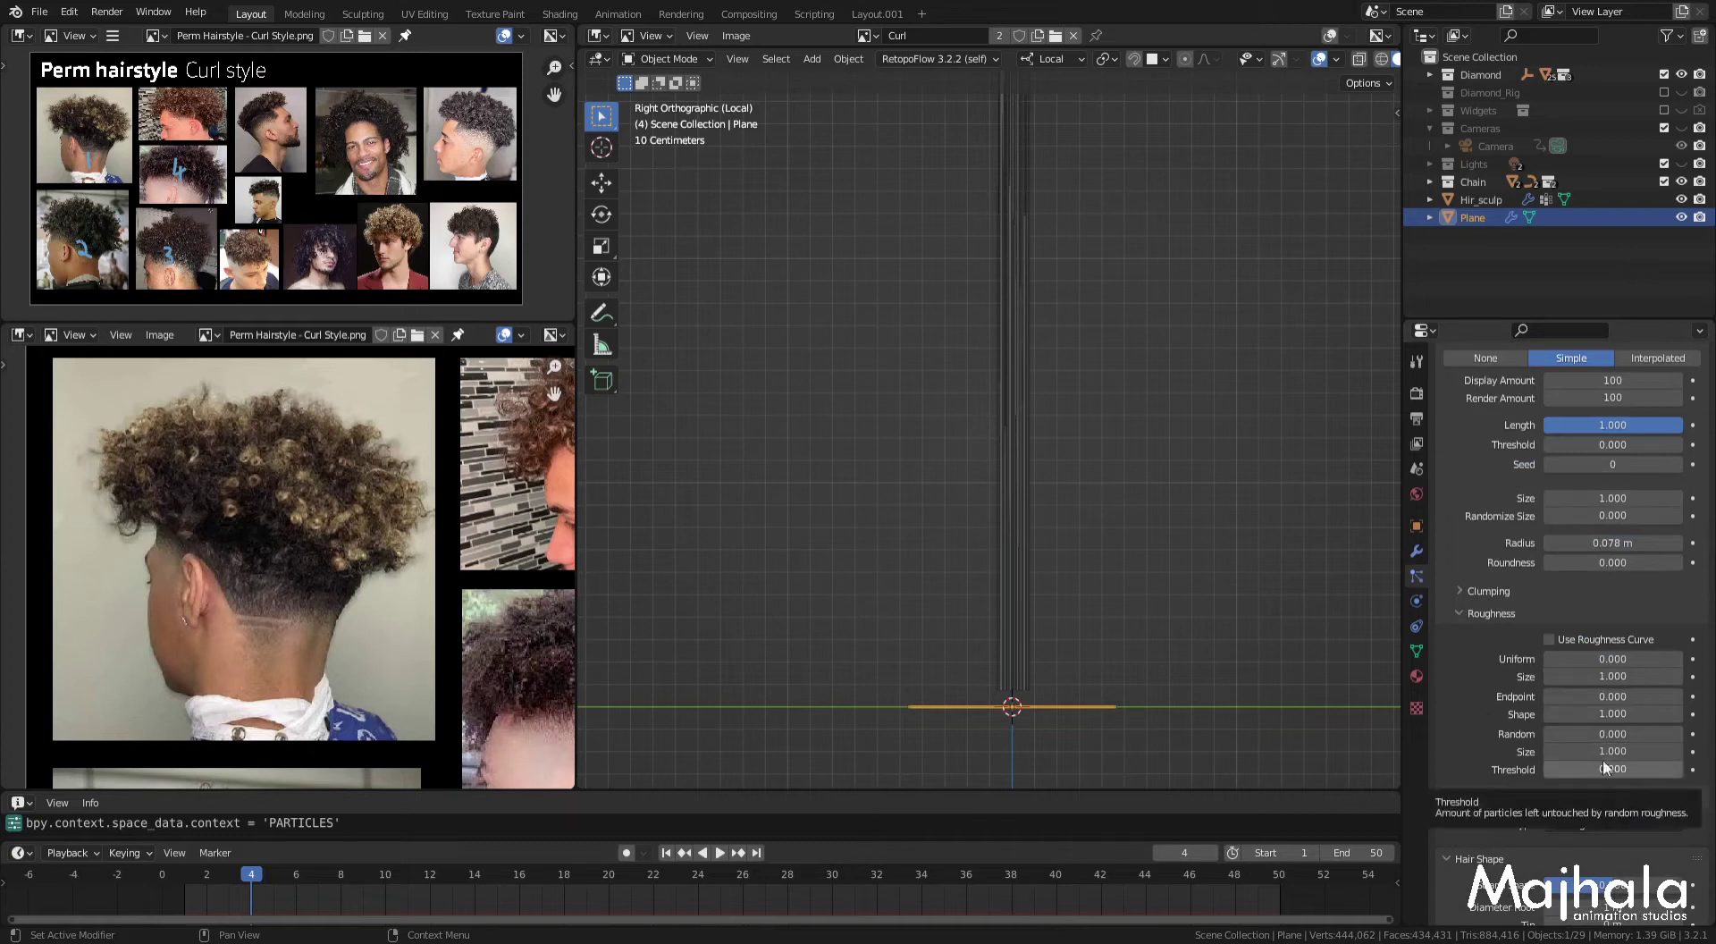
scroll(1546, 693, "down", 3)
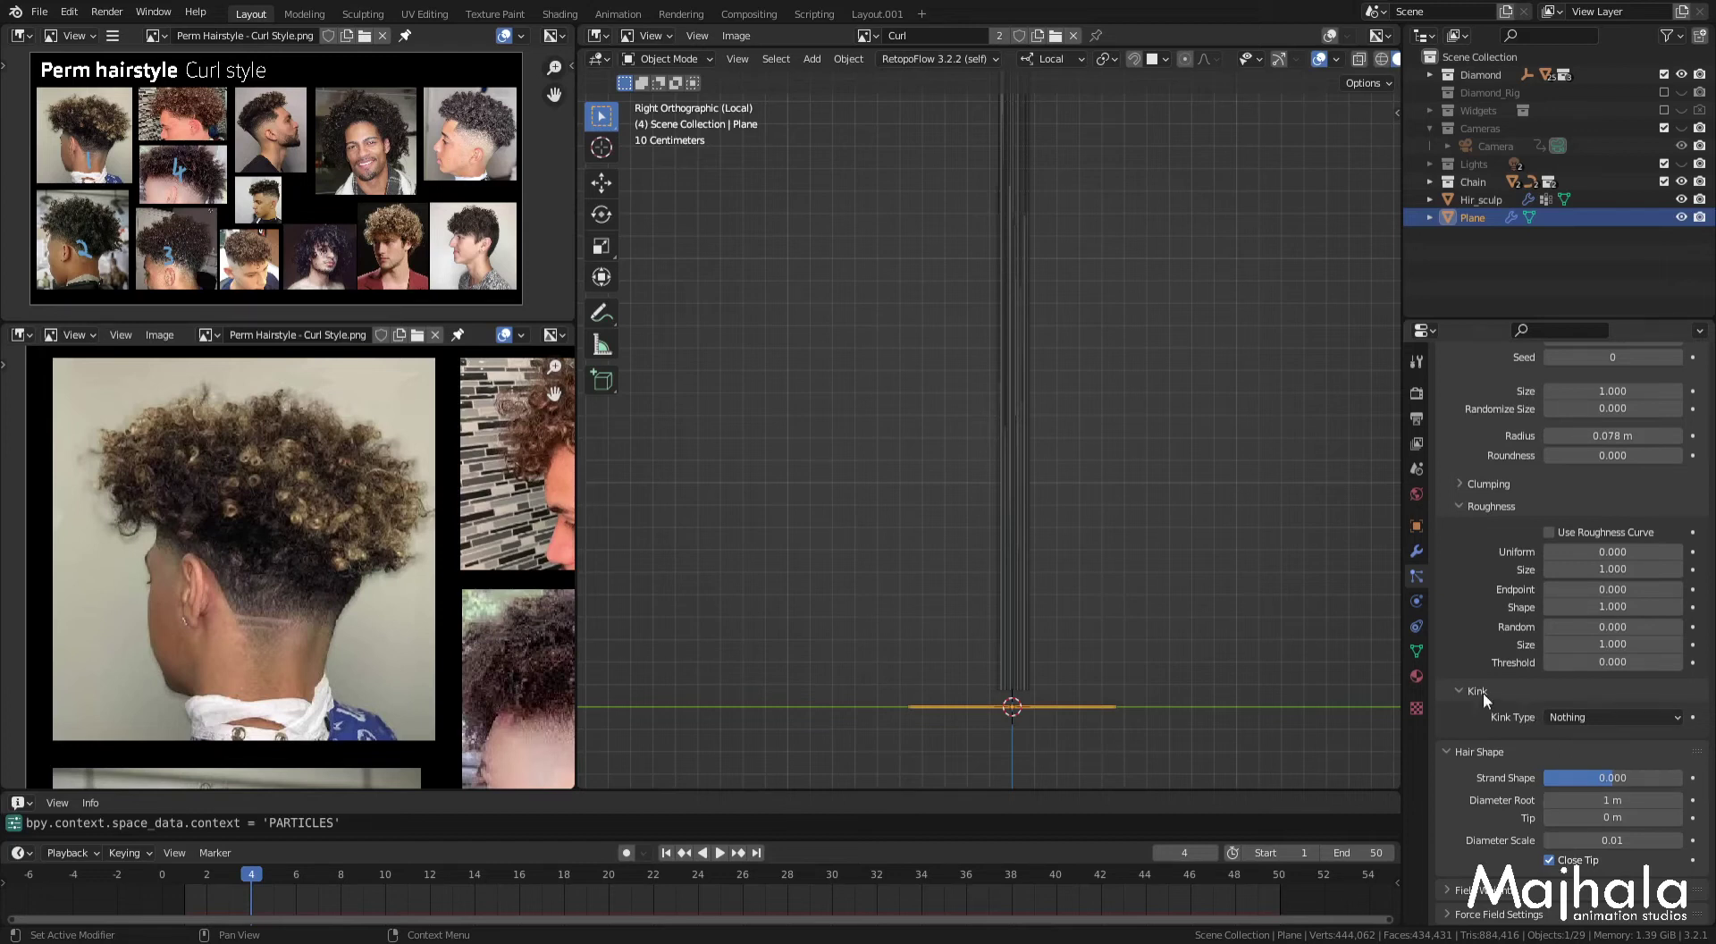
left_click(1573, 716)
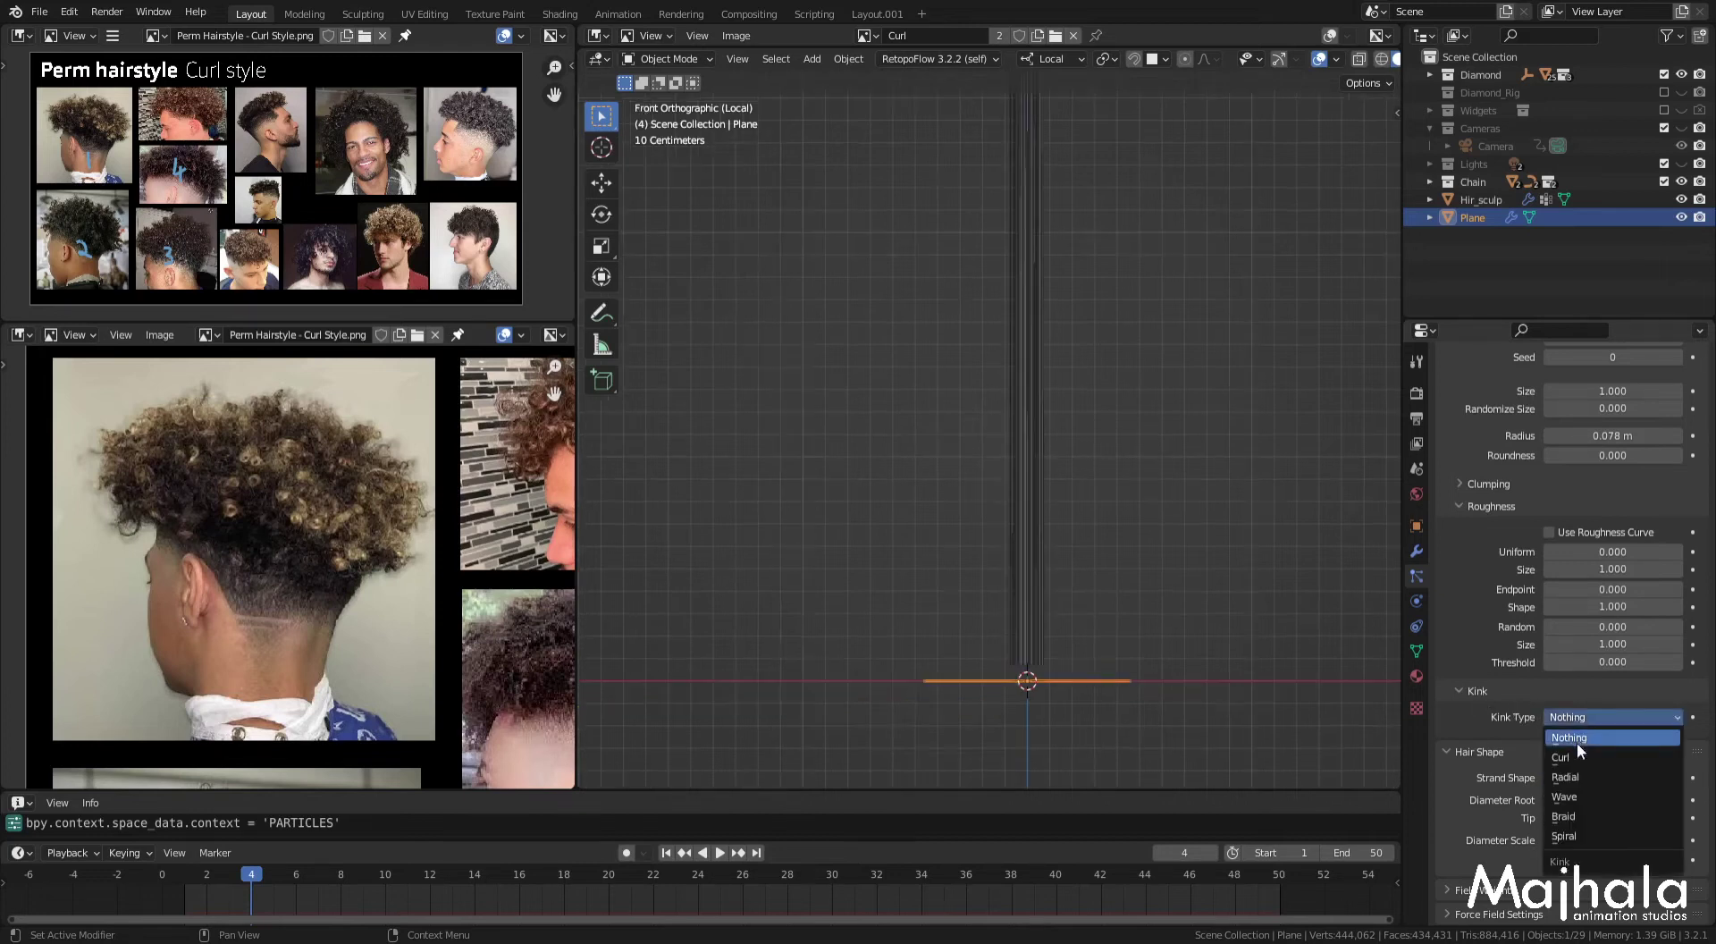
Step: Set the Kink Type to Curl with a Frequency of 15
left_click(1574, 754)
mouse_move(1077, 491)
middle_mouse_down()
mouse_move(1090, 521)
mouse_move(1055, 519)
mouse_move(1085, 576)
mouse_move(1081, 438)
middle_mouse_up()
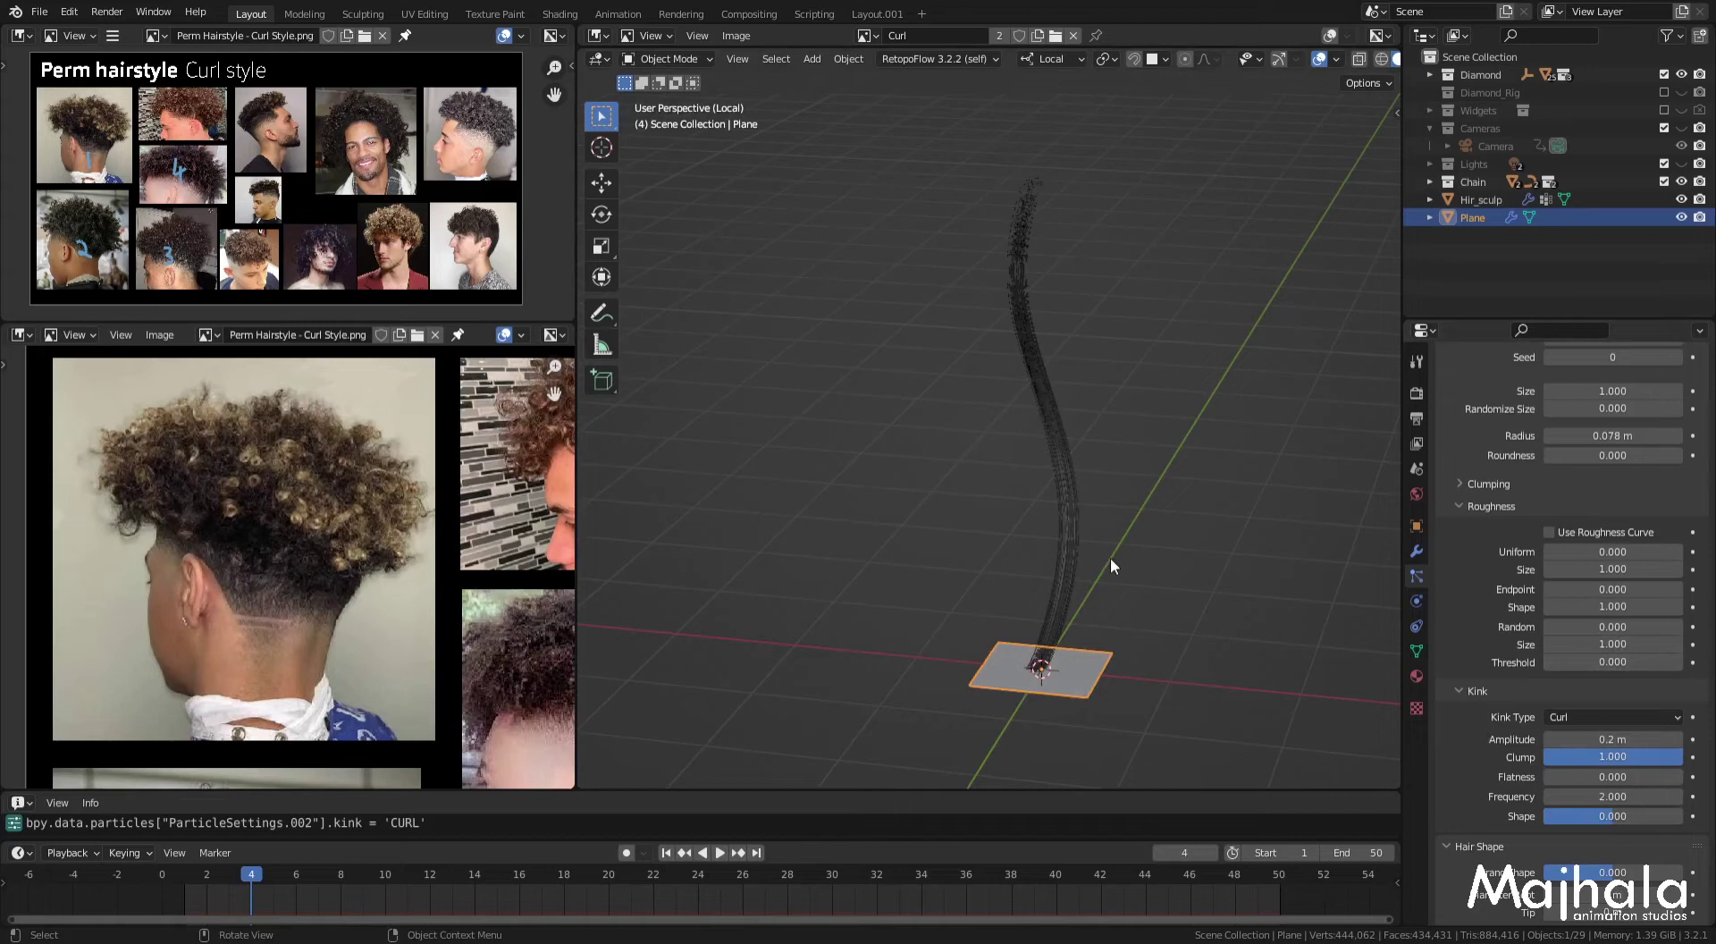
middle_click_drag(1165, 392, 1049, 383)
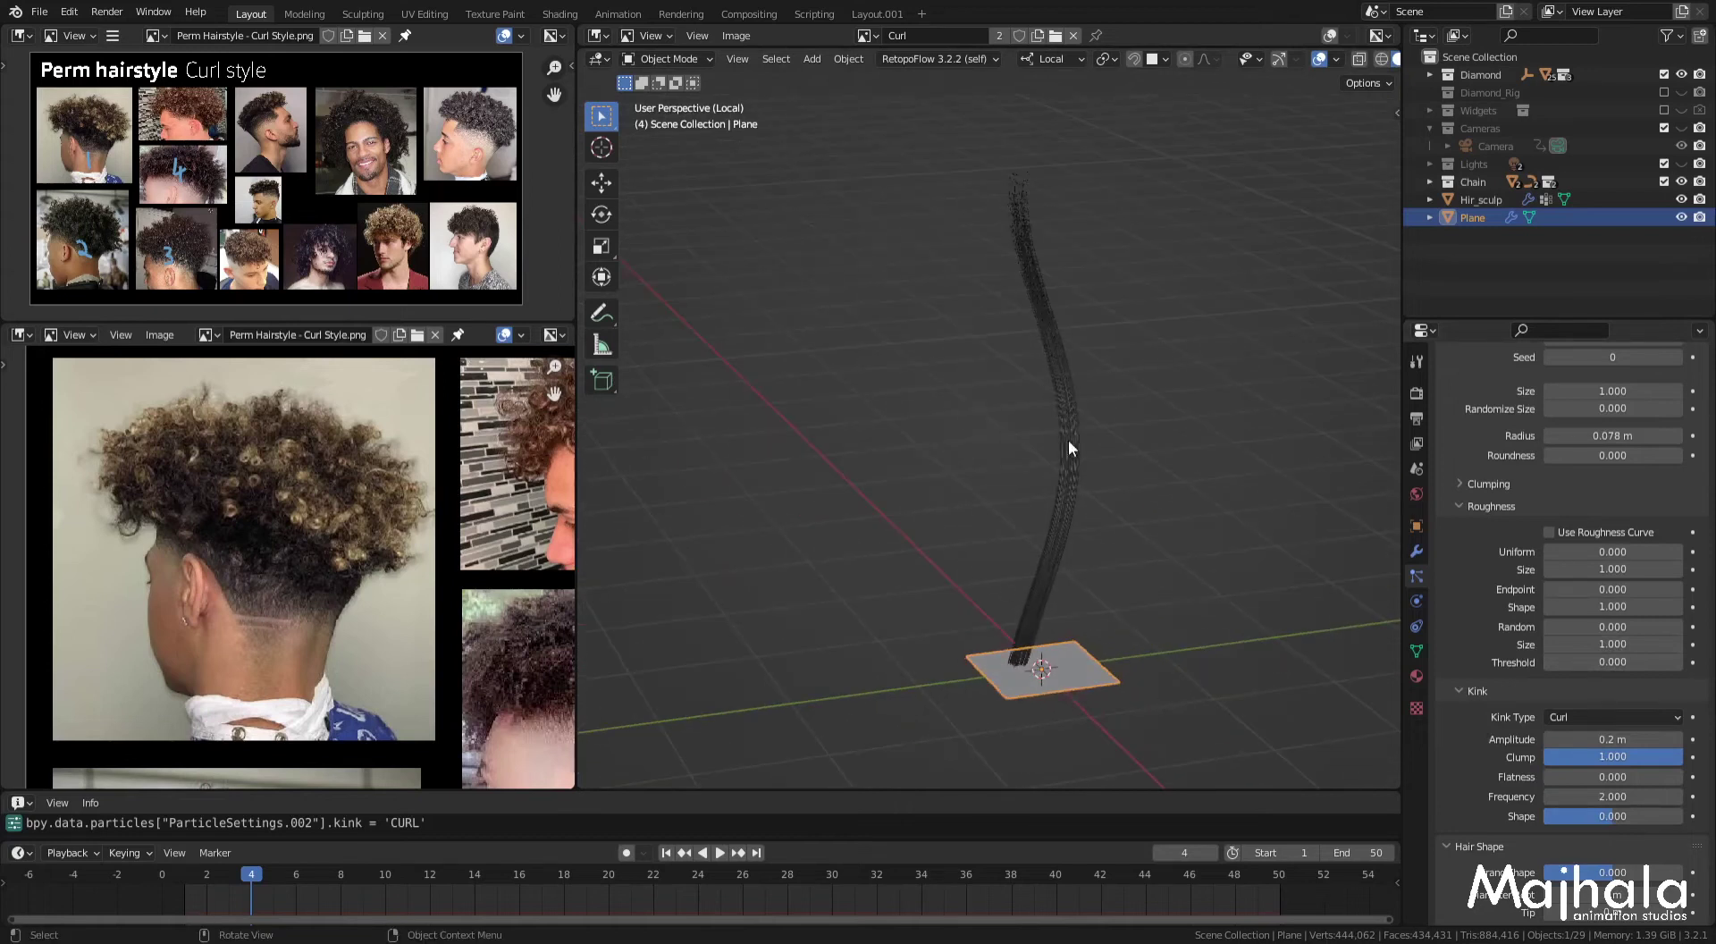
left_click(1612, 796)
type("15")
key("Return")
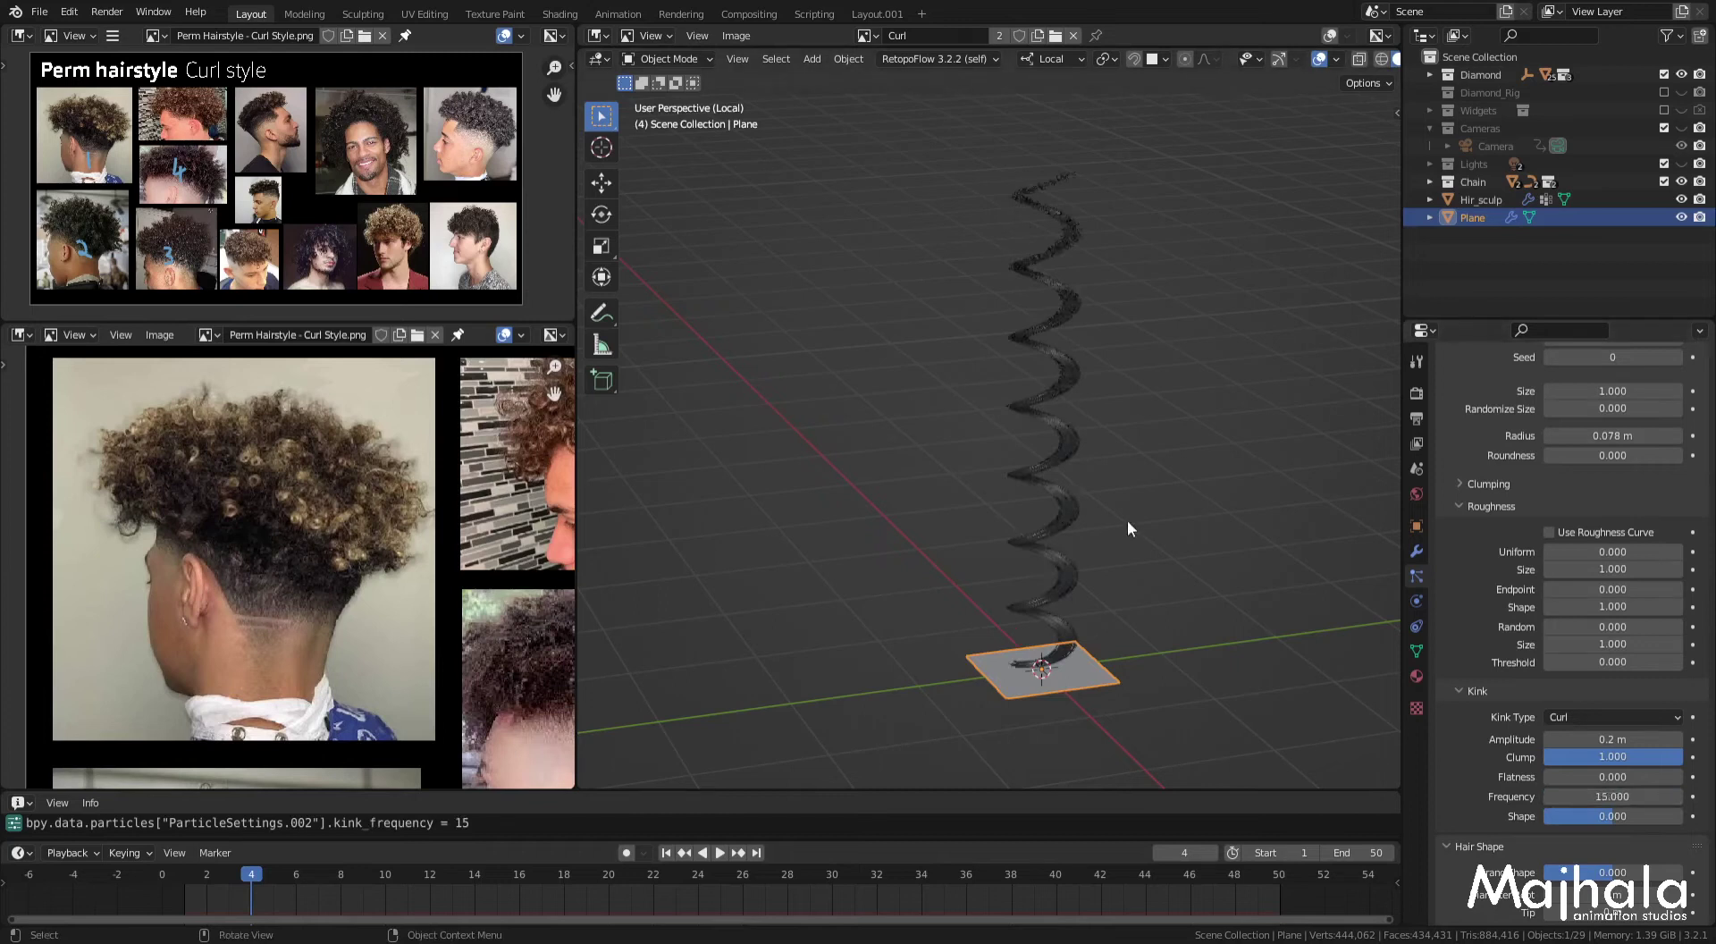
Step: Raise the curl Frequency to 20, then 50, for a tightly wound coil
middle_click_drag(1101, 513, 1122, 587)
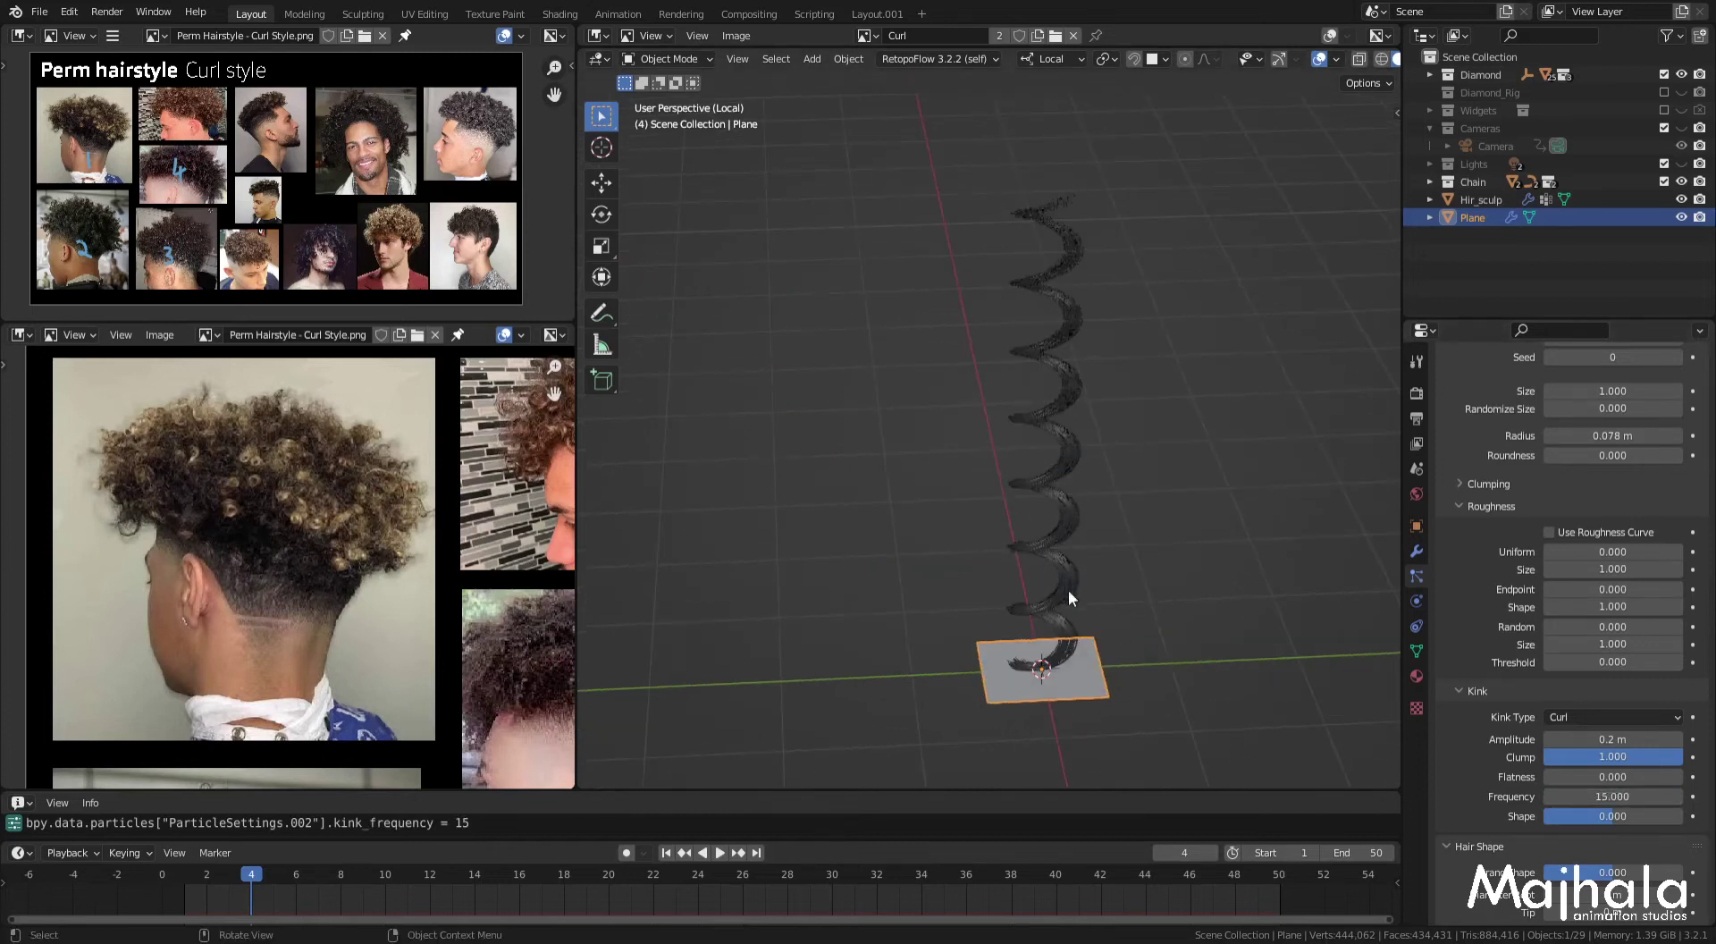
mouse_move(1085, 518)
middle_mouse_down()
mouse_move(1101, 554)
mouse_move(1152, 581)
middle_mouse_up()
left_click(1612, 793)
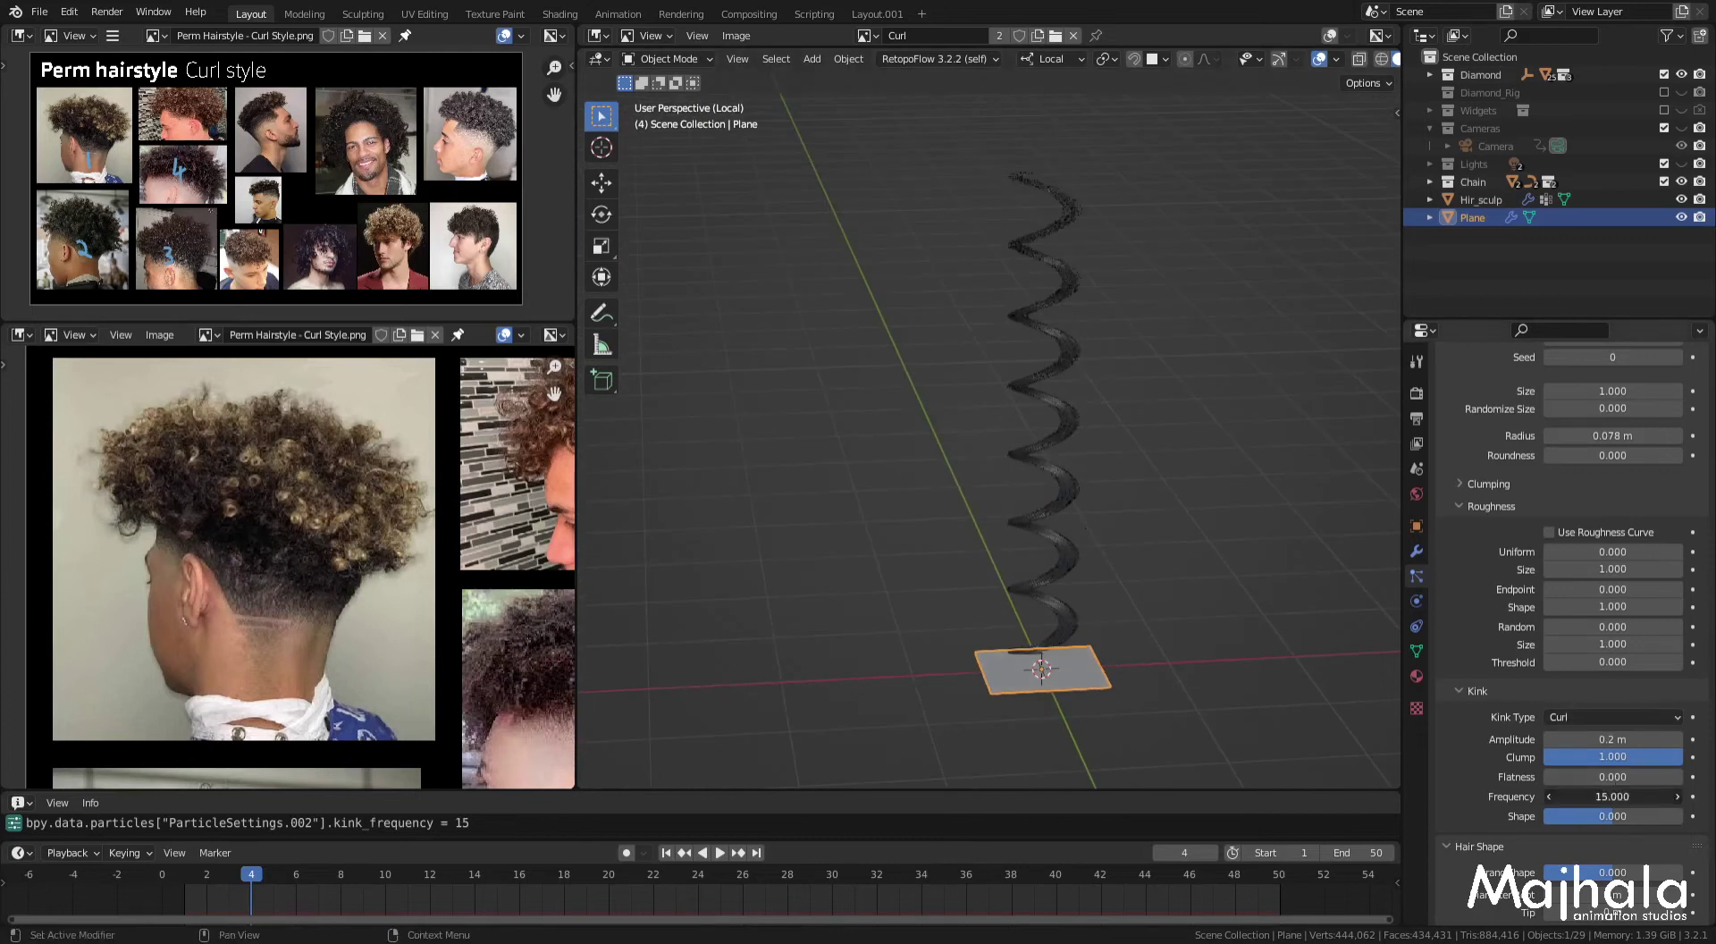
type("20")
key("Return")
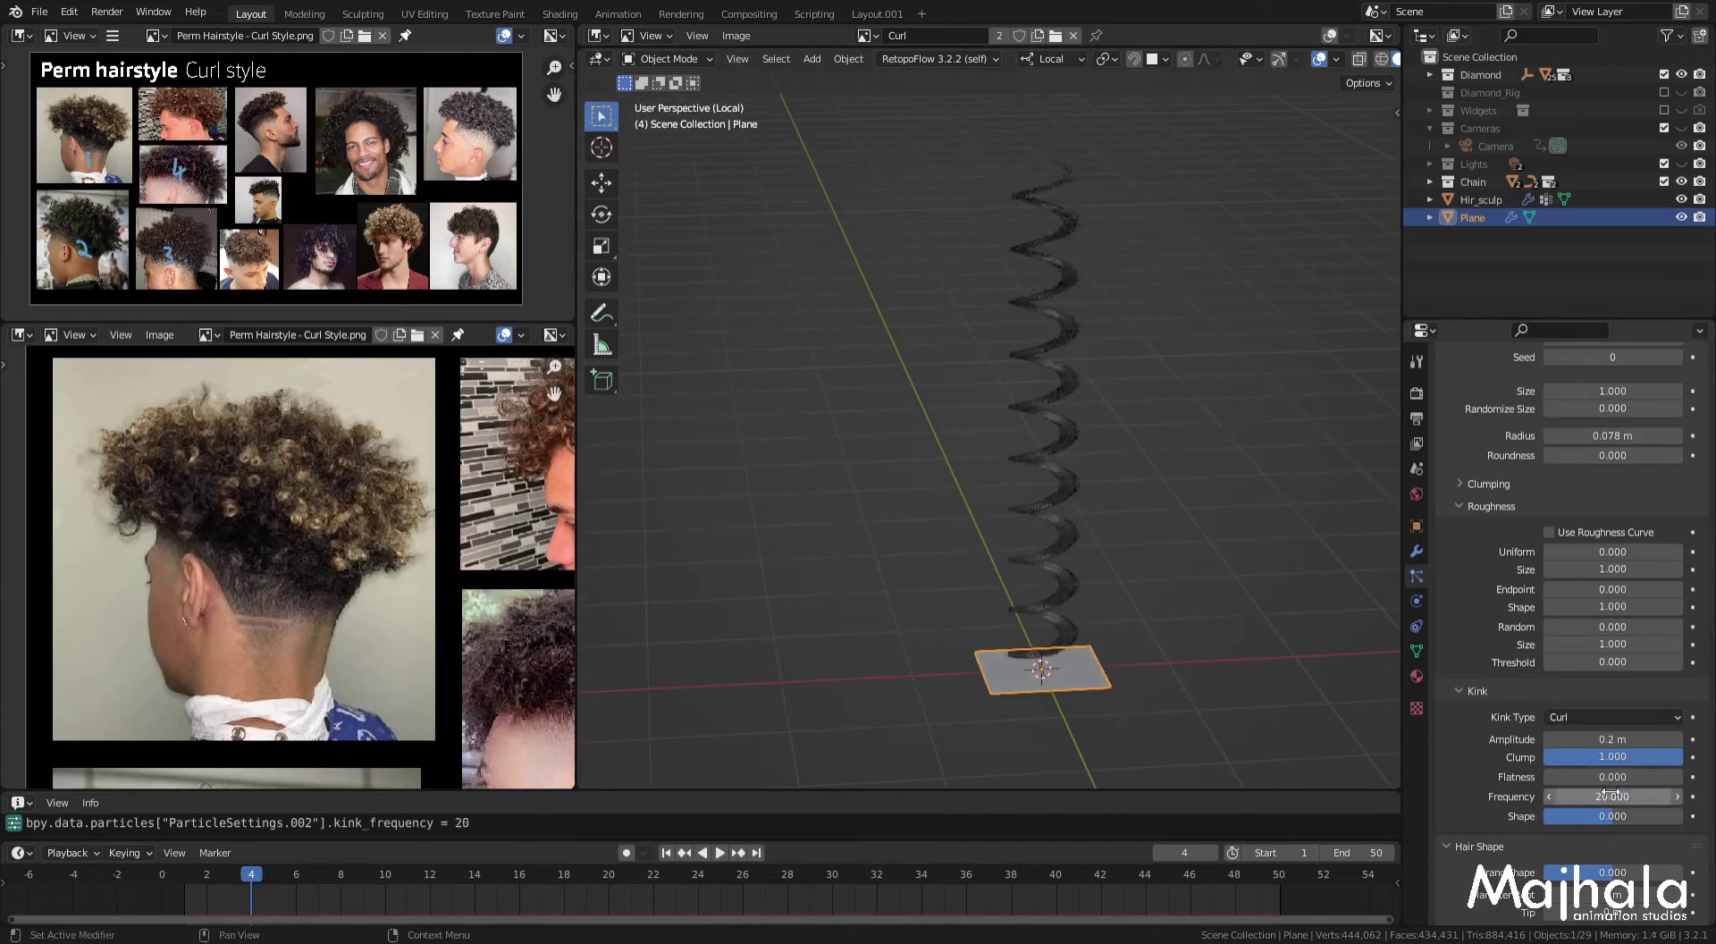
left_click(1612, 793)
key("Return")
middle_click_drag(1002, 520, 1107, 507)
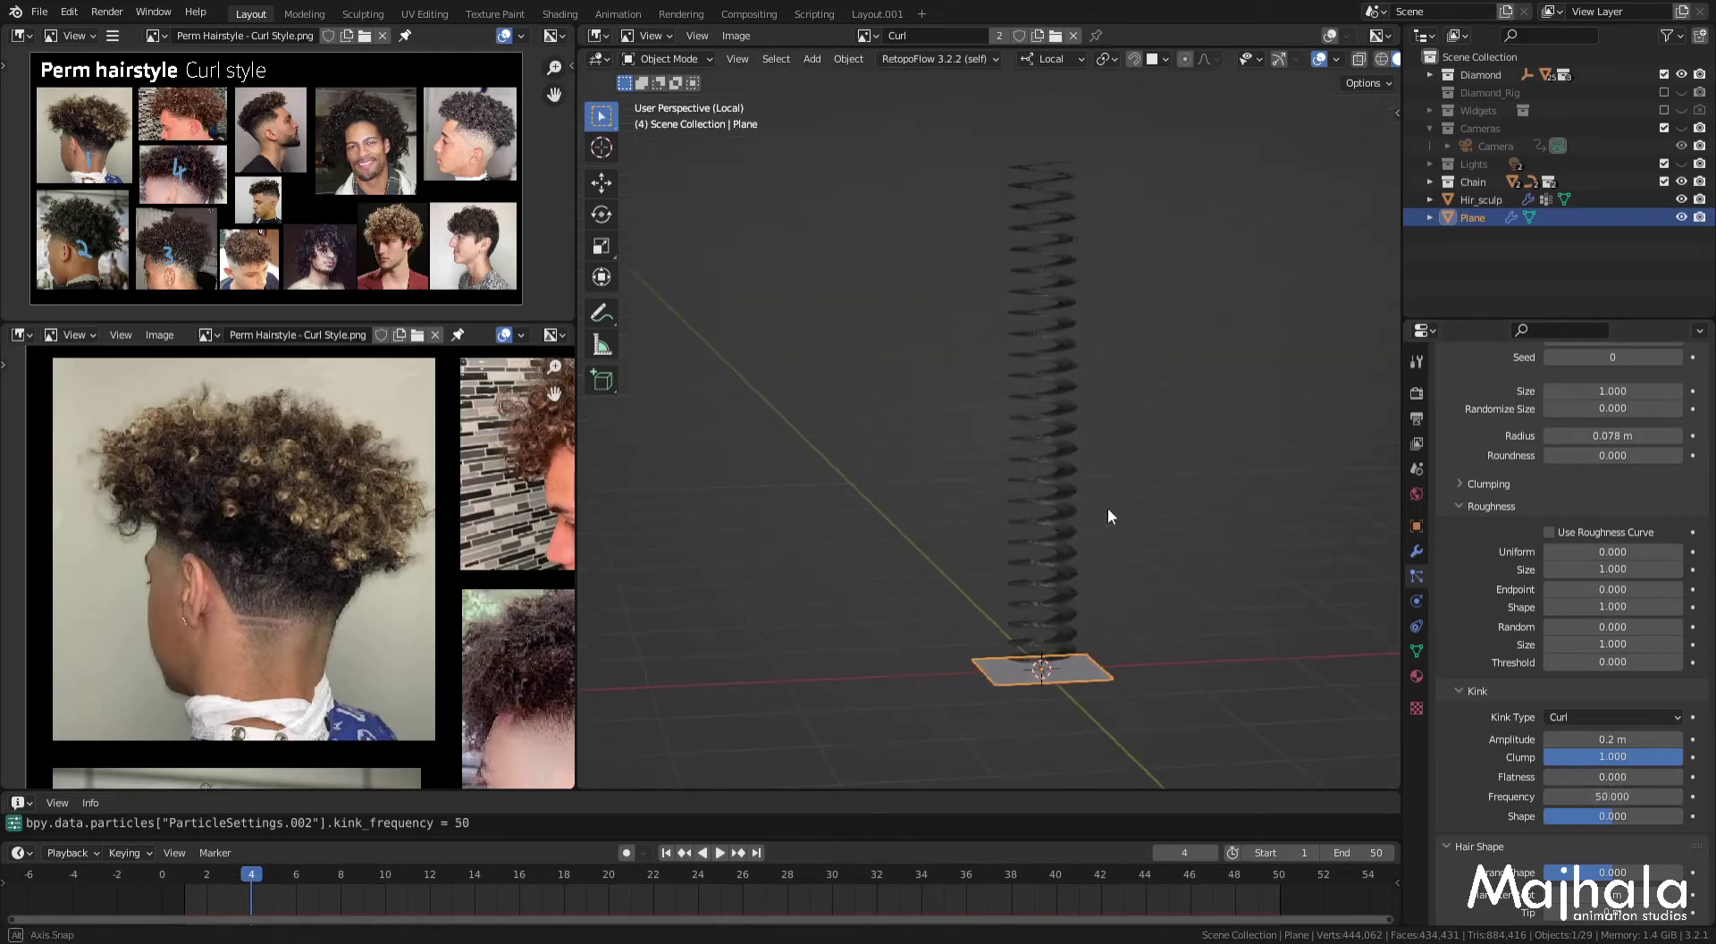
scroll(1510, 624, "up", 4)
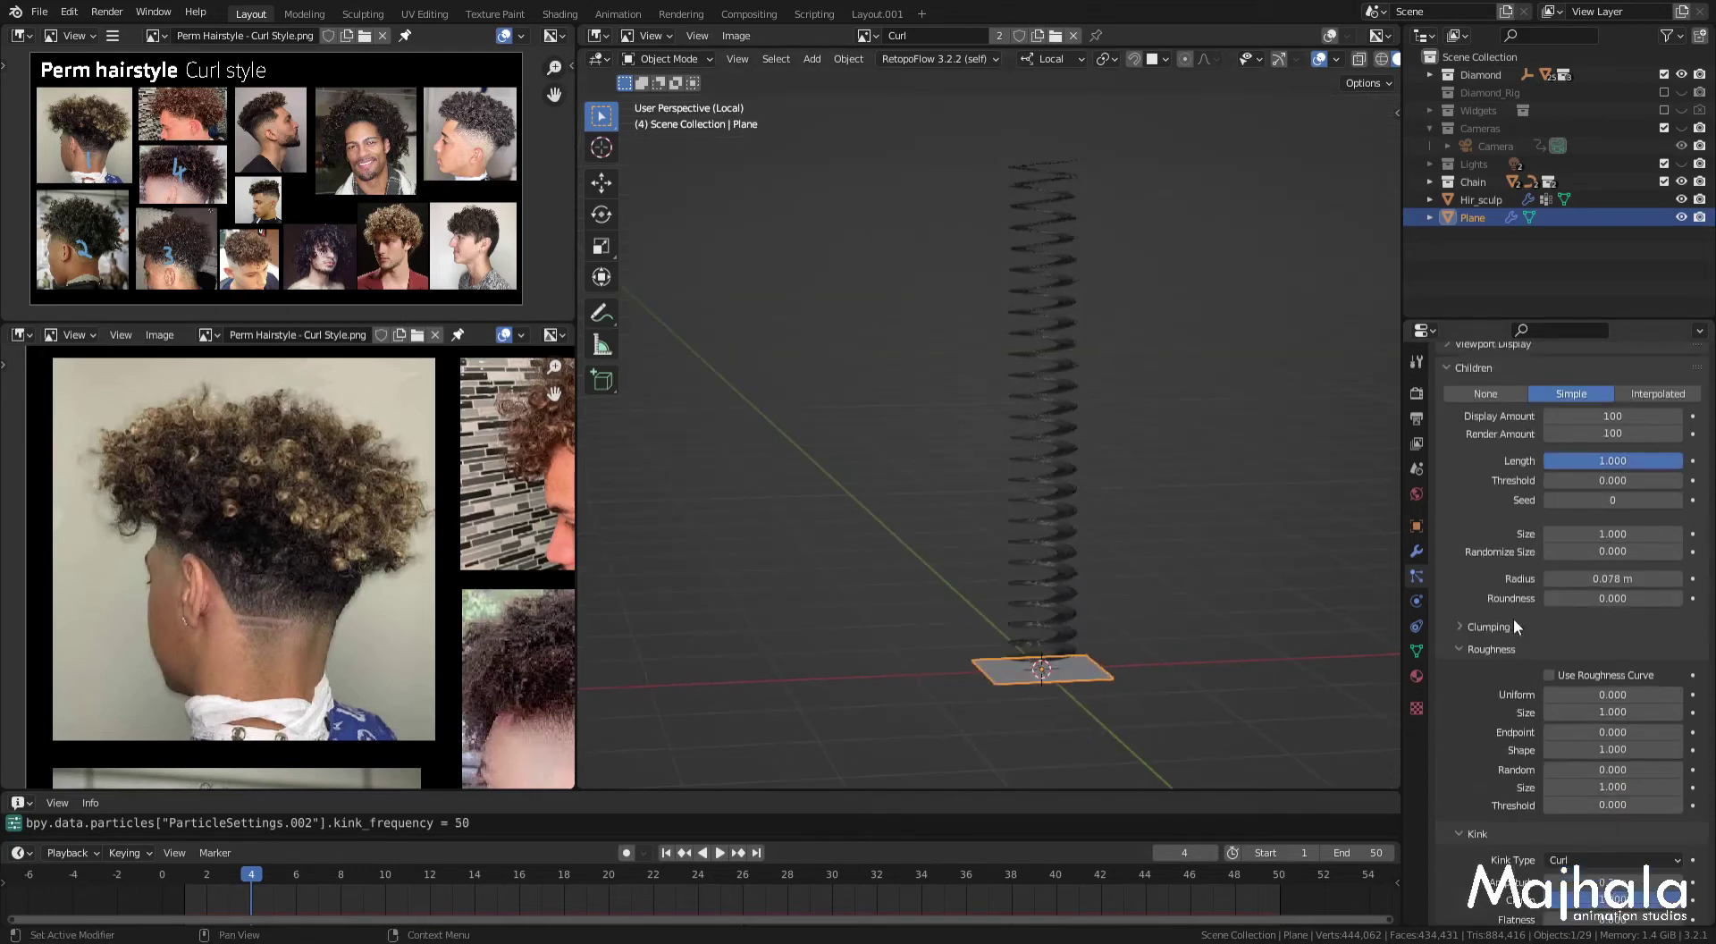
Step: Set the hair's viewport Strand Steps to 2, then to 7
scroll(1514, 619, "up", 4)
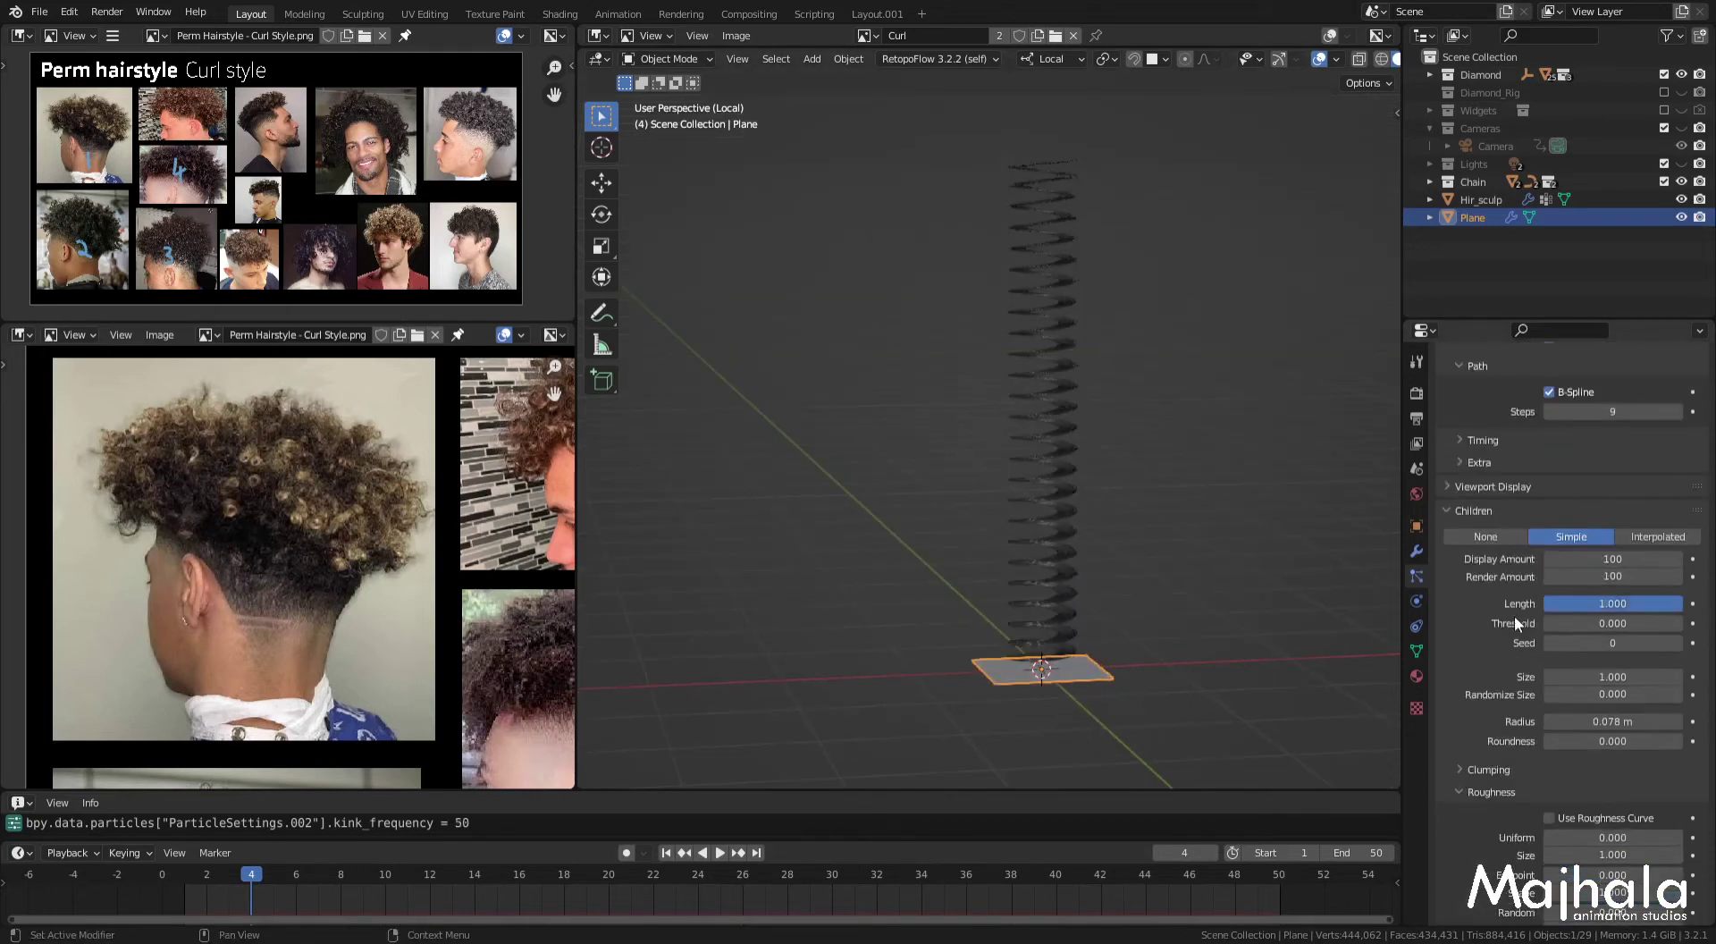
left_click(1457, 486)
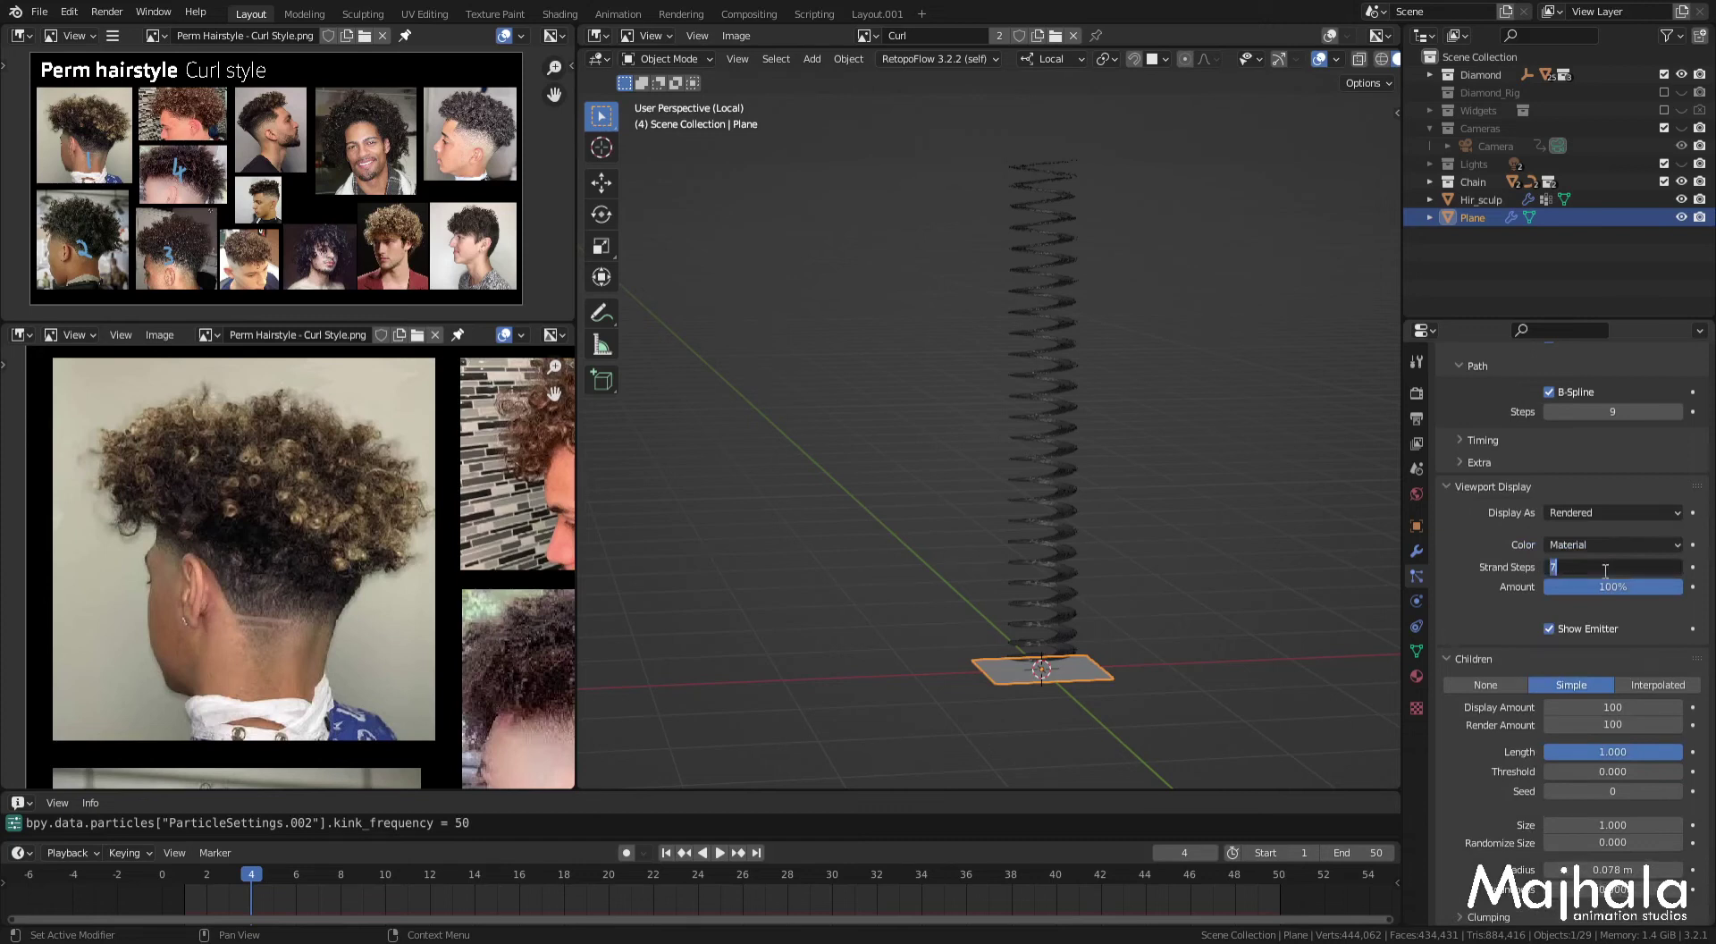
type("2")
key("Return")
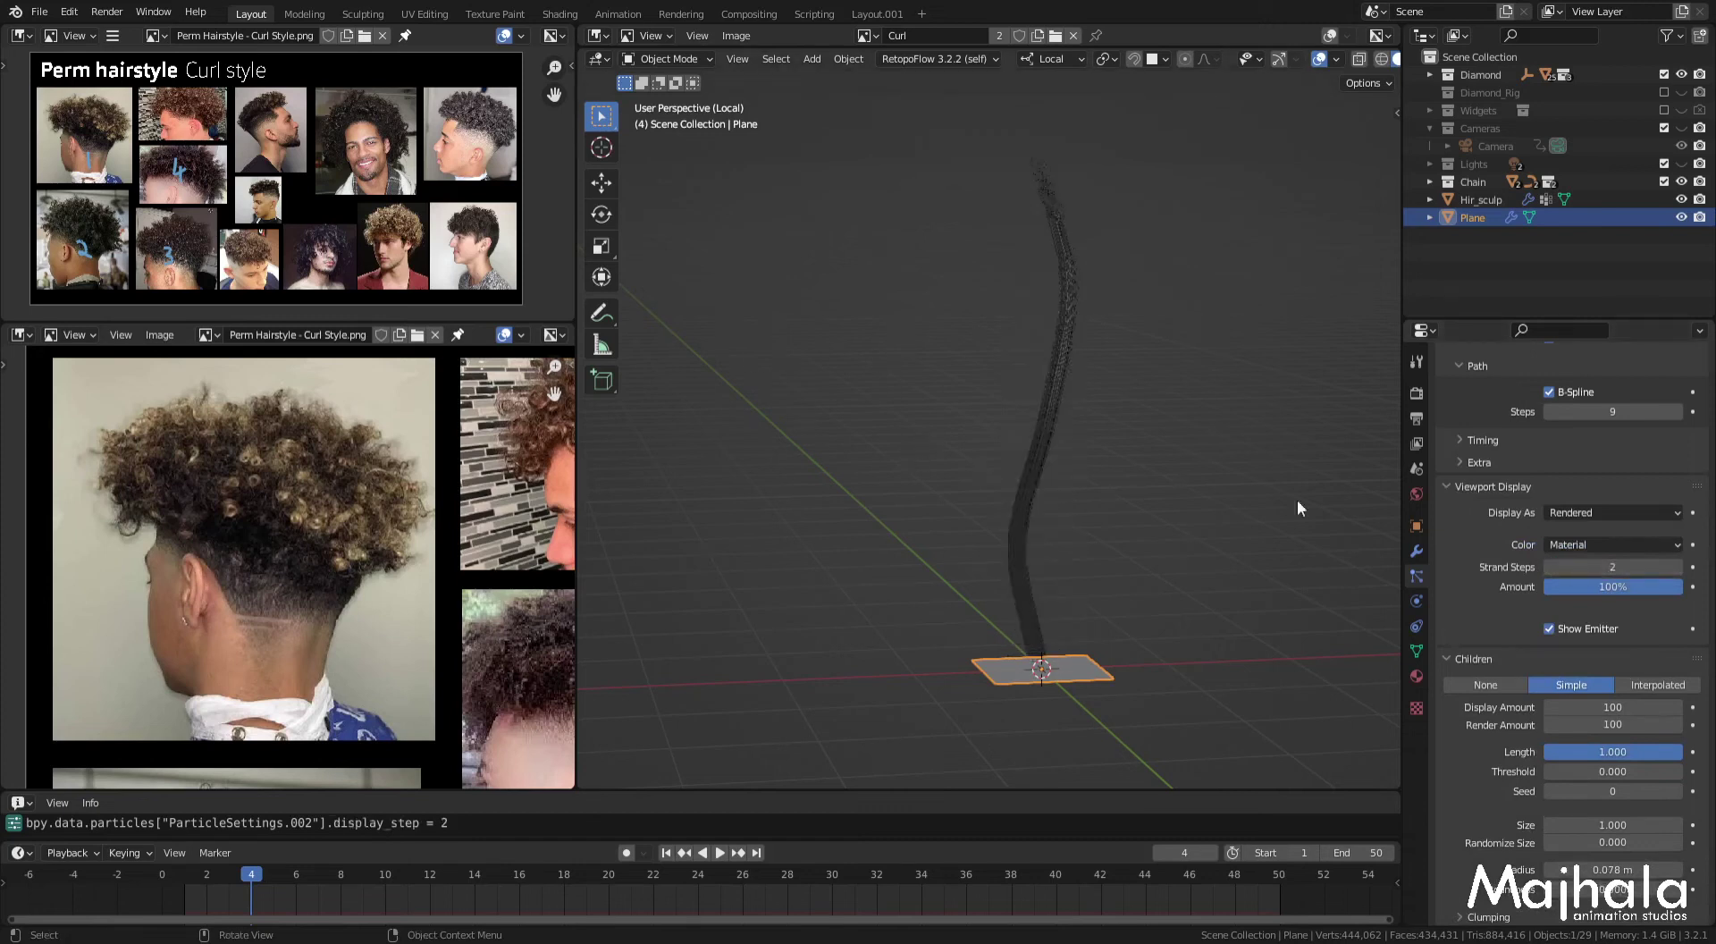
left_click(1627, 567)
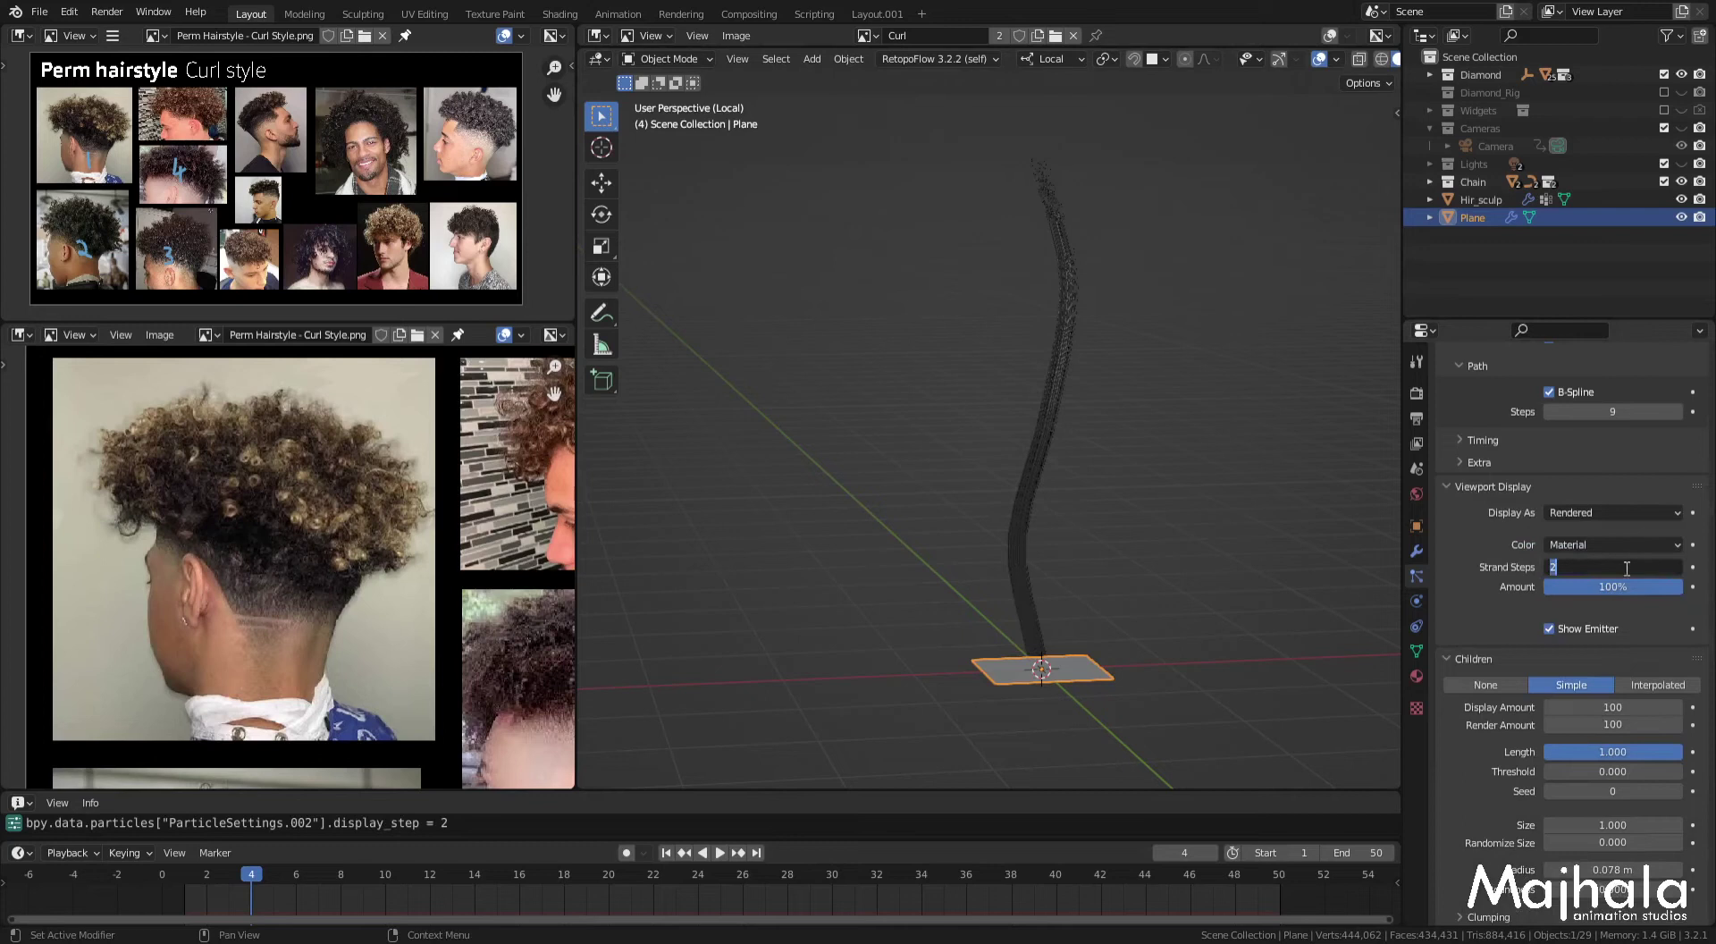
type("7")
key("Return")
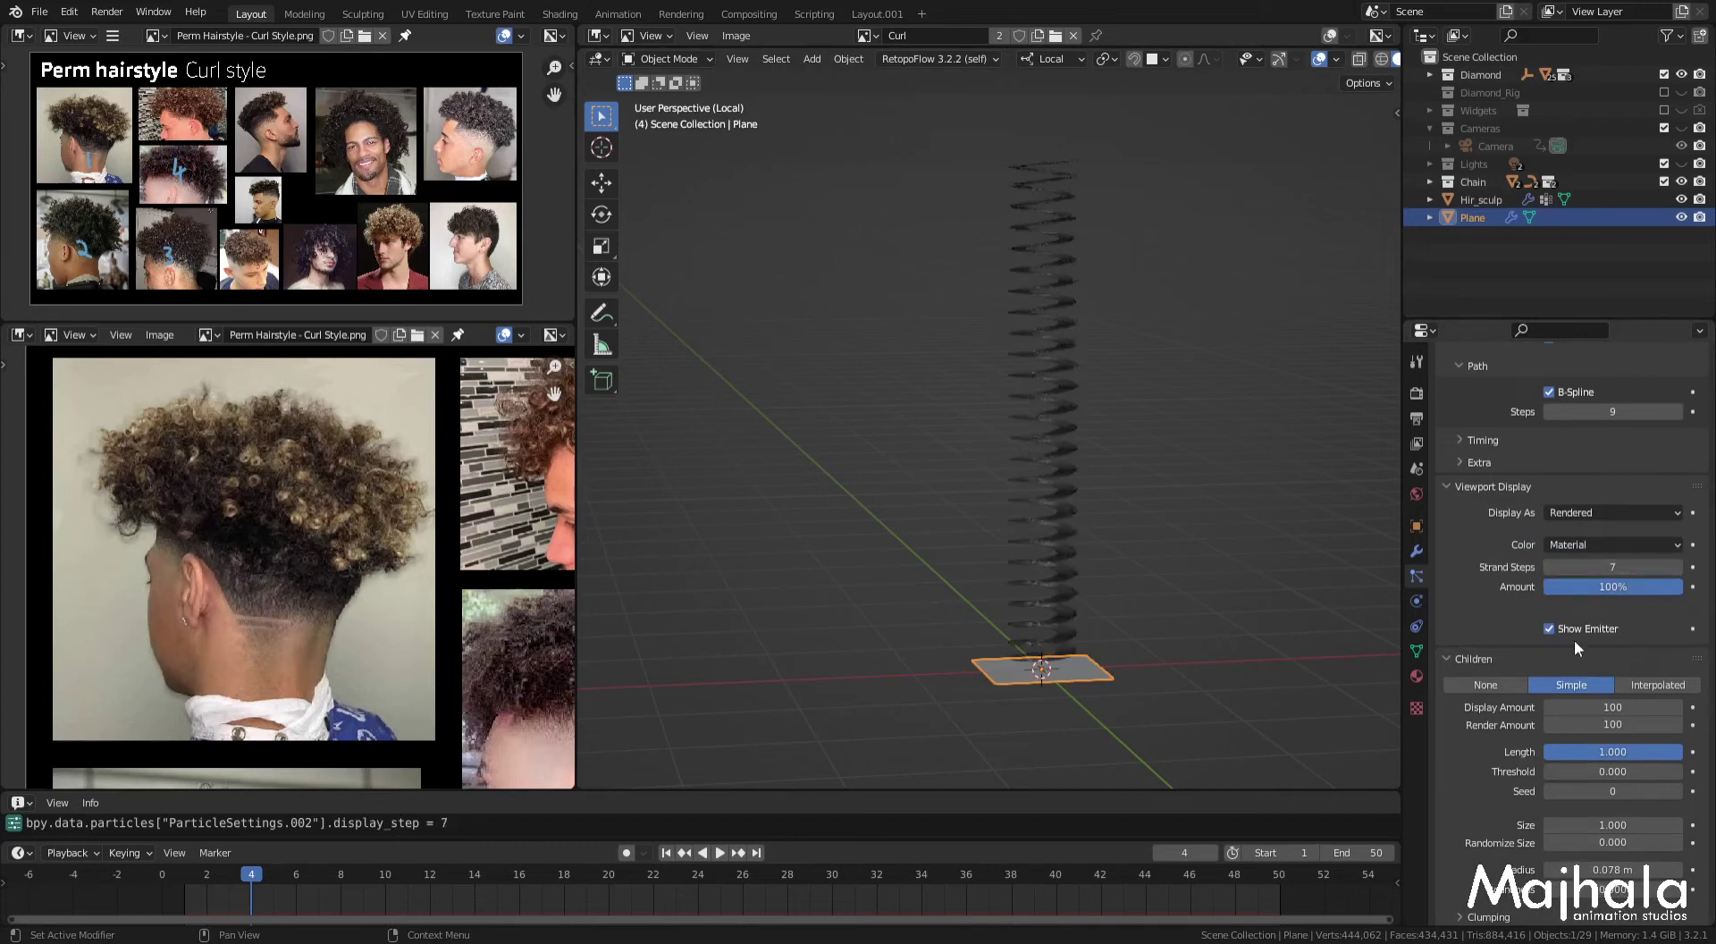
scroll(1591, 677, "down", 4)
Step: Lower the curl Frequency back to 15 for wider loops
scroll(1591, 678, "down", 5)
scroll(1596, 778, "down", 3)
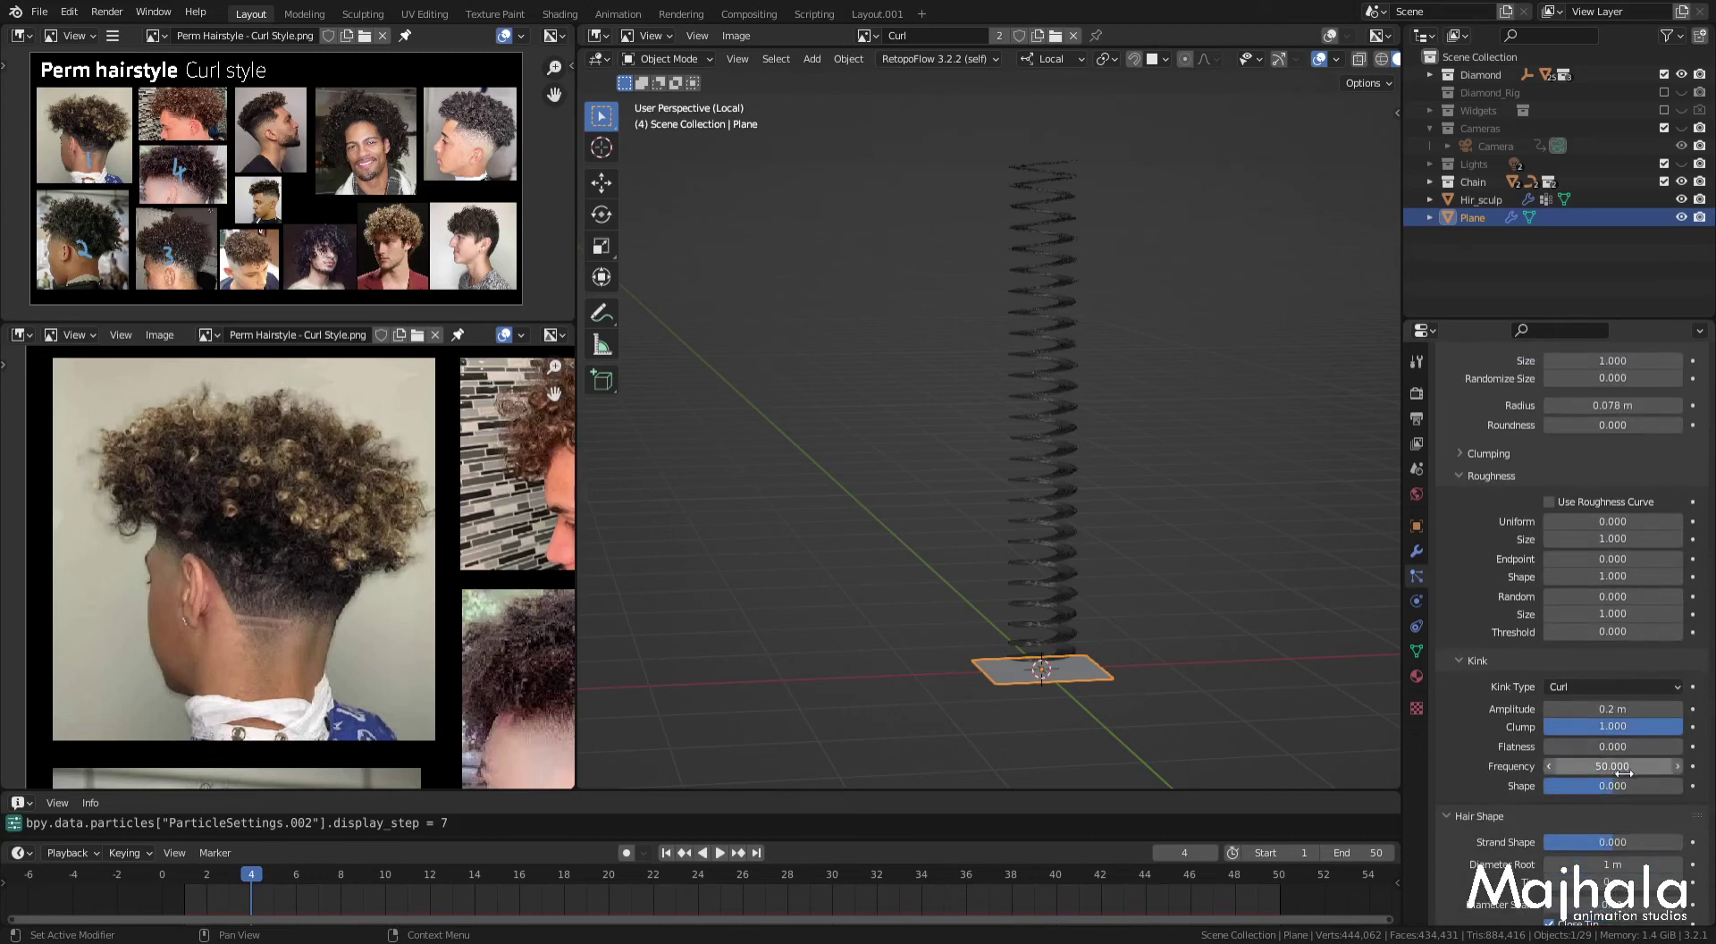
left_click(1603, 766)
type("15.000")
key("Return")
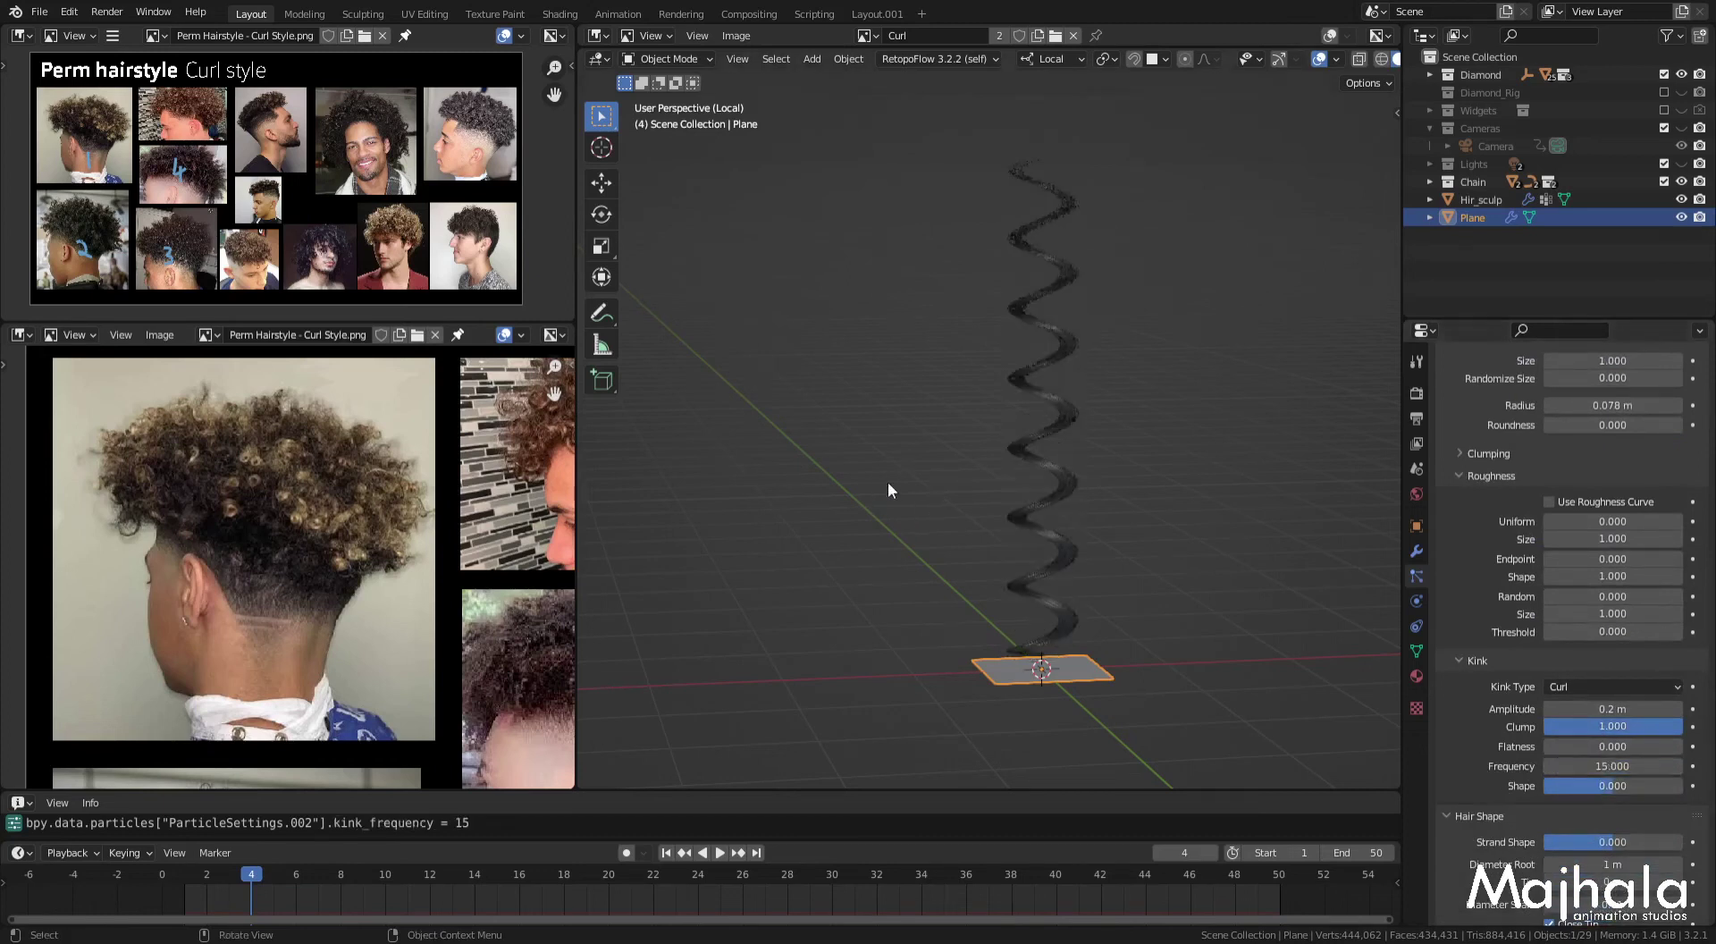
Step: Zoom and pan the upper reference photo to a close-up of neck curls
scroll(312, 581, "up", 2)
scroll(299, 550, "up", 2)
scroll(268, 581, "up", 2)
middle_click_drag(239, 594, 270, 602)
scroll(183, 455, "down", 3)
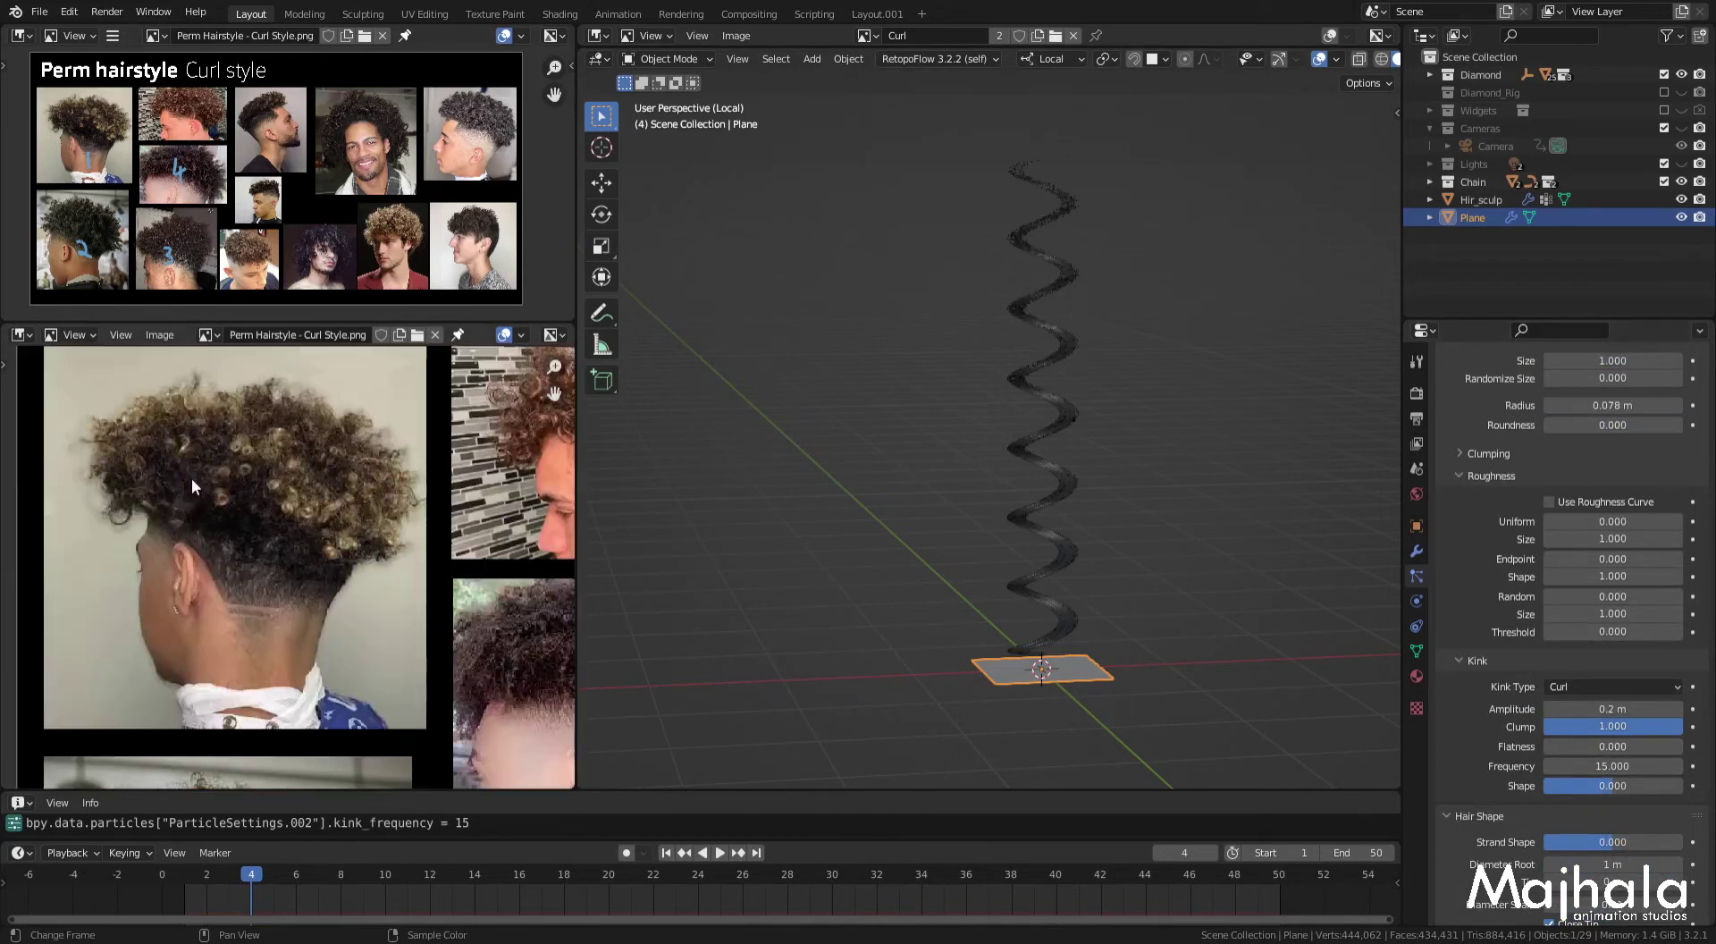
scroll(86, 240, "up", 2)
scroll(86, 240, "up", 2)
scroll(82, 242, "up", 2)
scroll(142, 184, "up", 2)
scroll(170, 201, "up", 2)
scroll(190, 215, "up", 2)
scroll(190, 214, "up", 1)
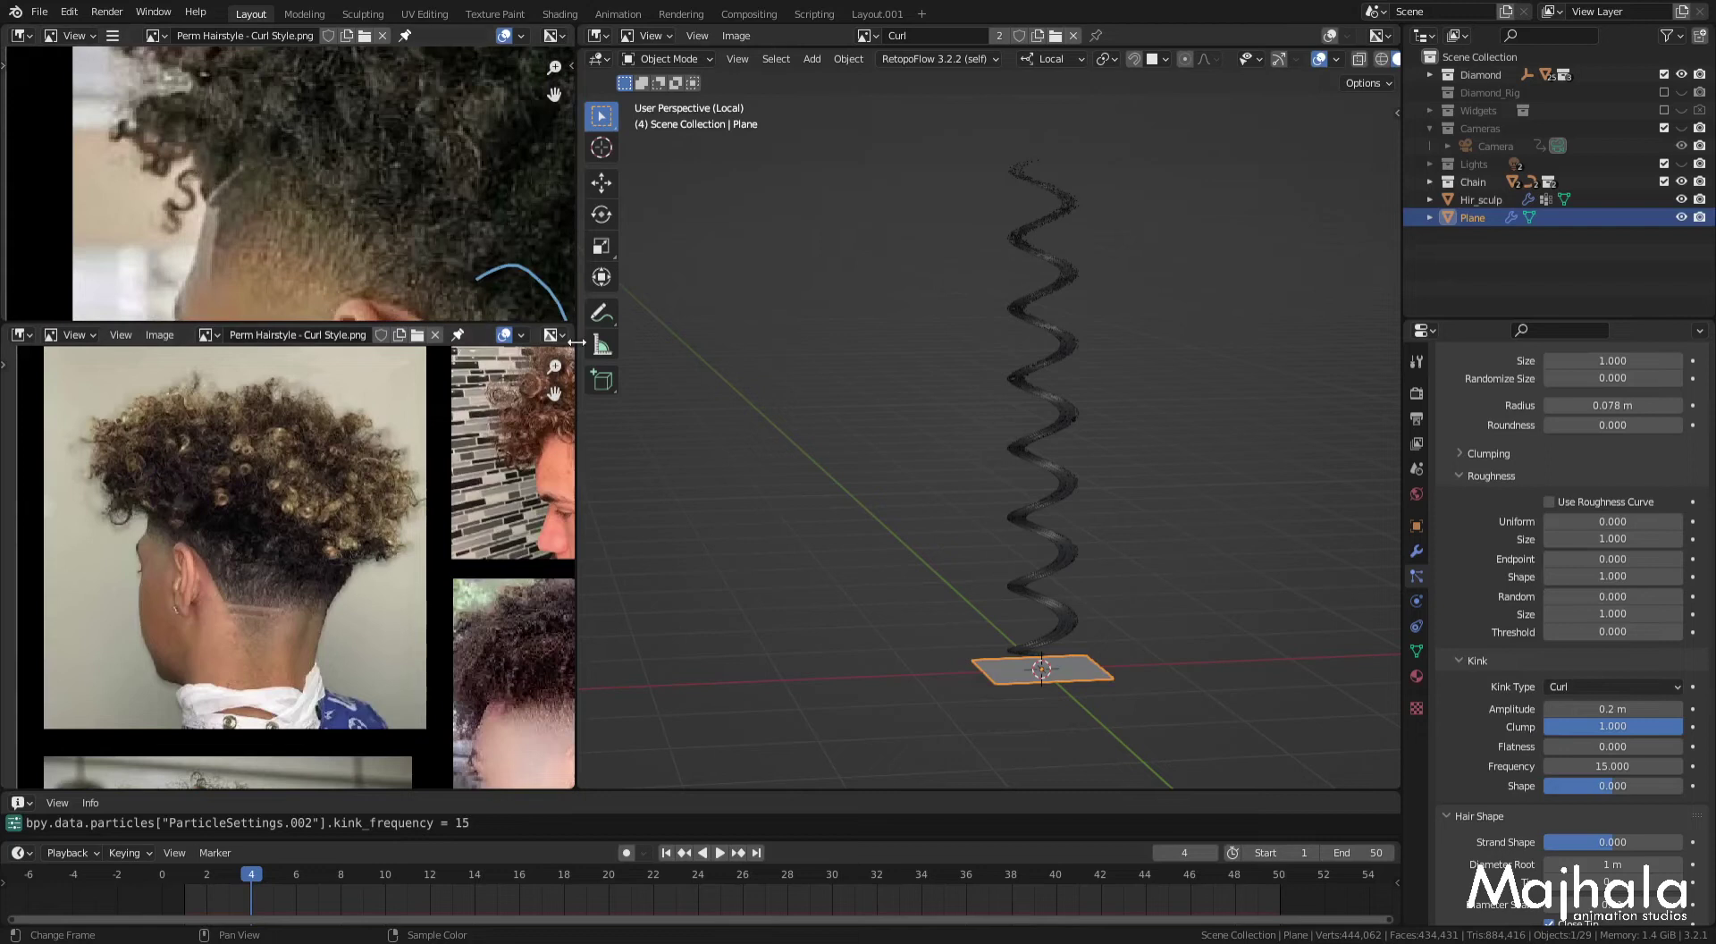
scroll(1083, 640, "down", 3)
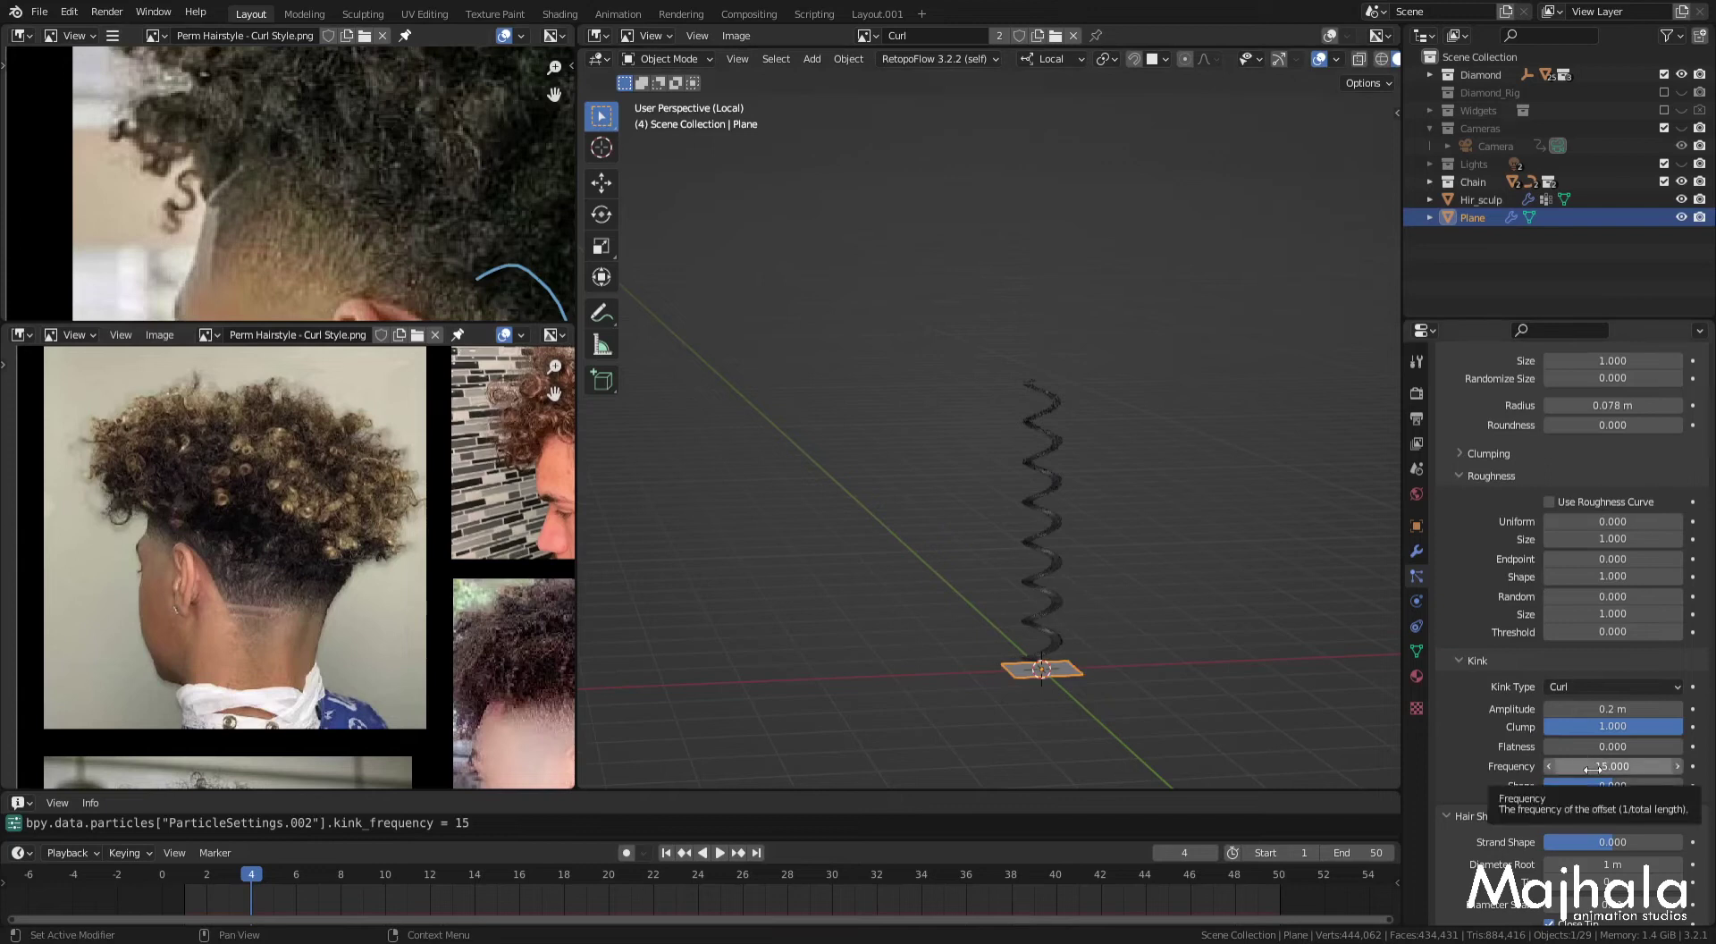
mouse_move(985, 570)
middle_mouse_down()
mouse_move(1028, 593)
mouse_move(1036, 543)
middle_mouse_up()
Step: From the front view, reduce the curl Amplitude to about 0.057 m
key("KP_1")
scroll(1597, 780, "down", 3)
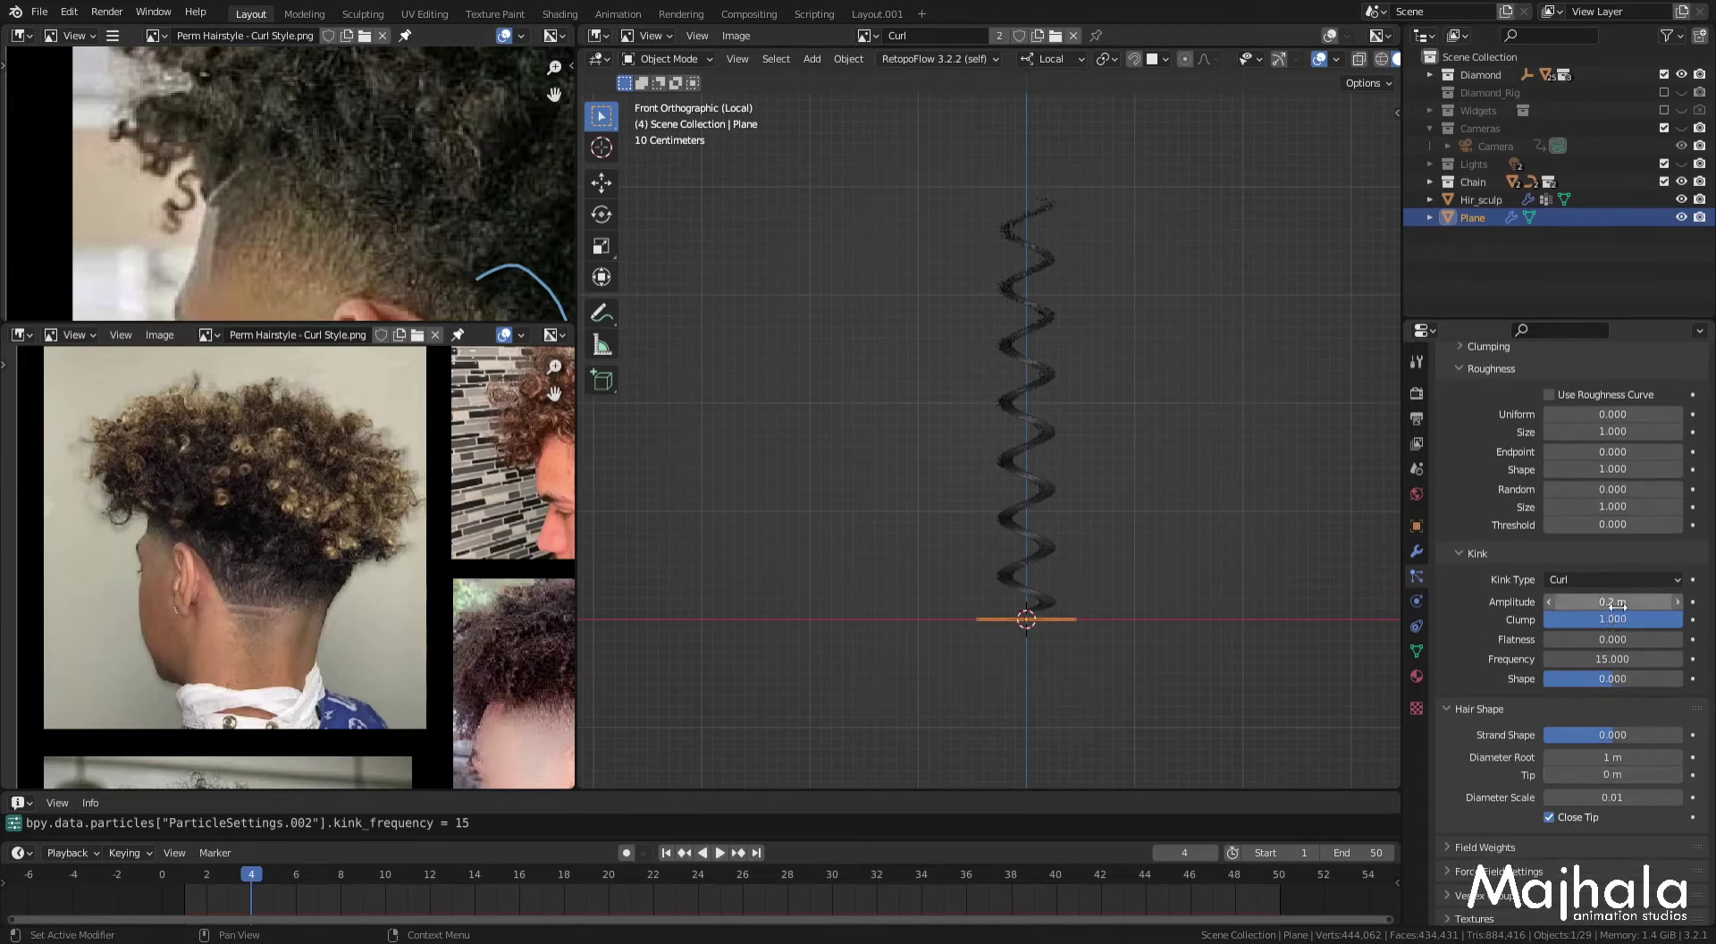
left_click_drag(1611, 603, 1577, 602)
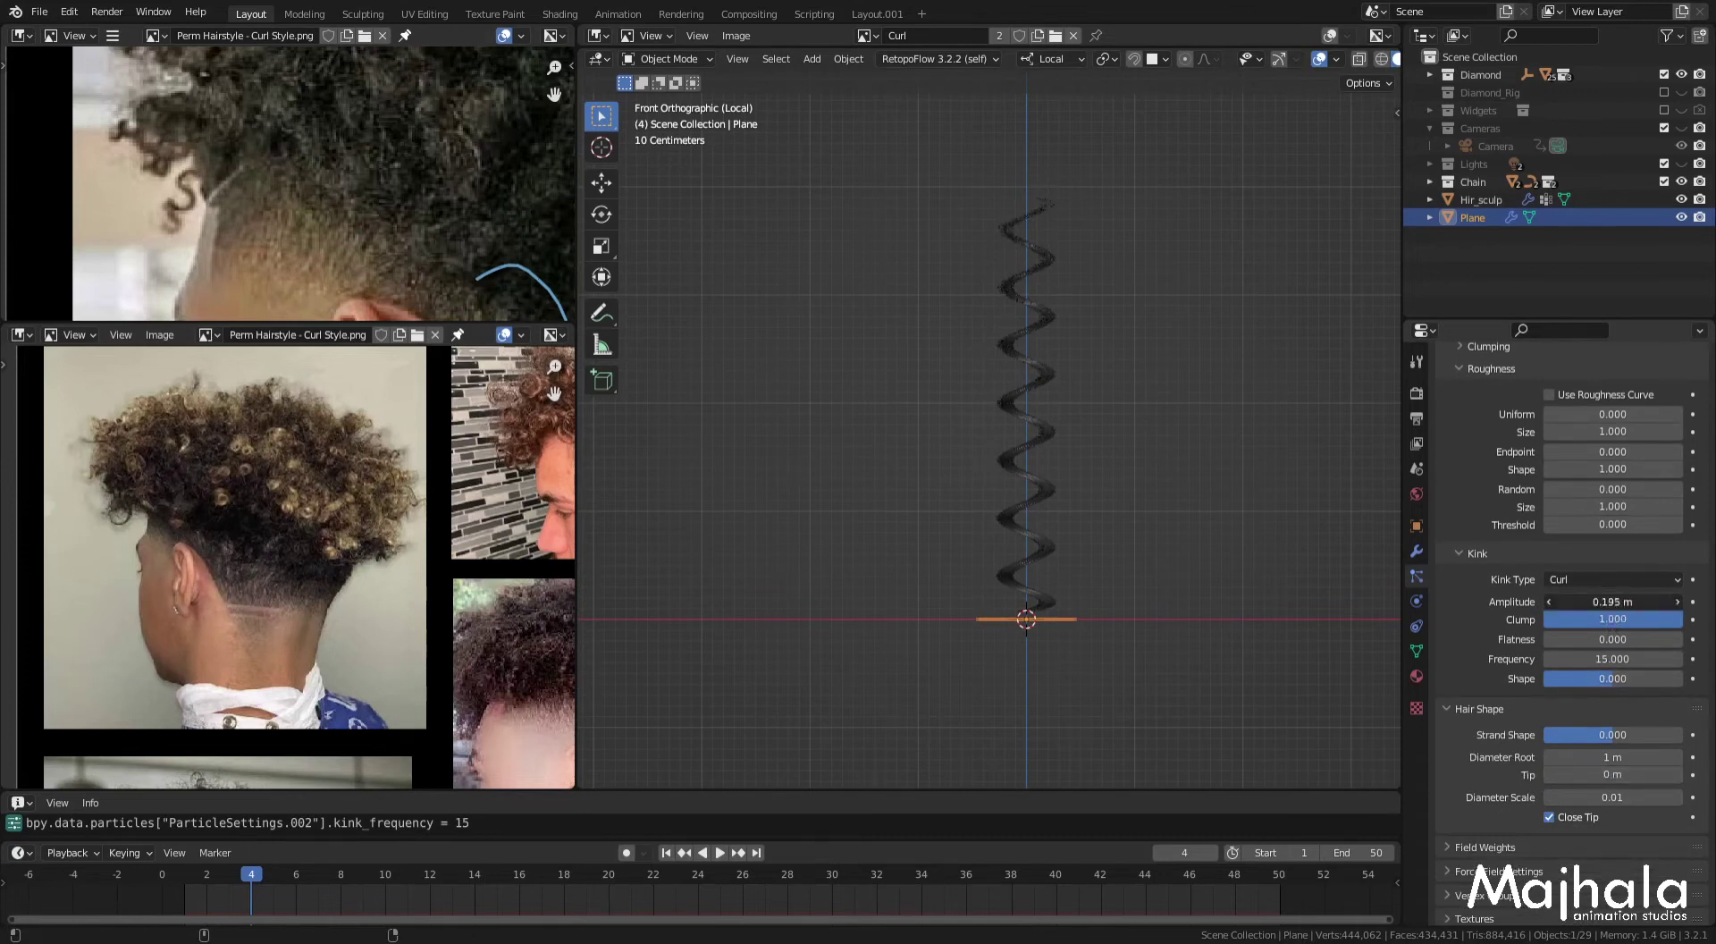
left_click_drag(1577, 602, 1560, 602)
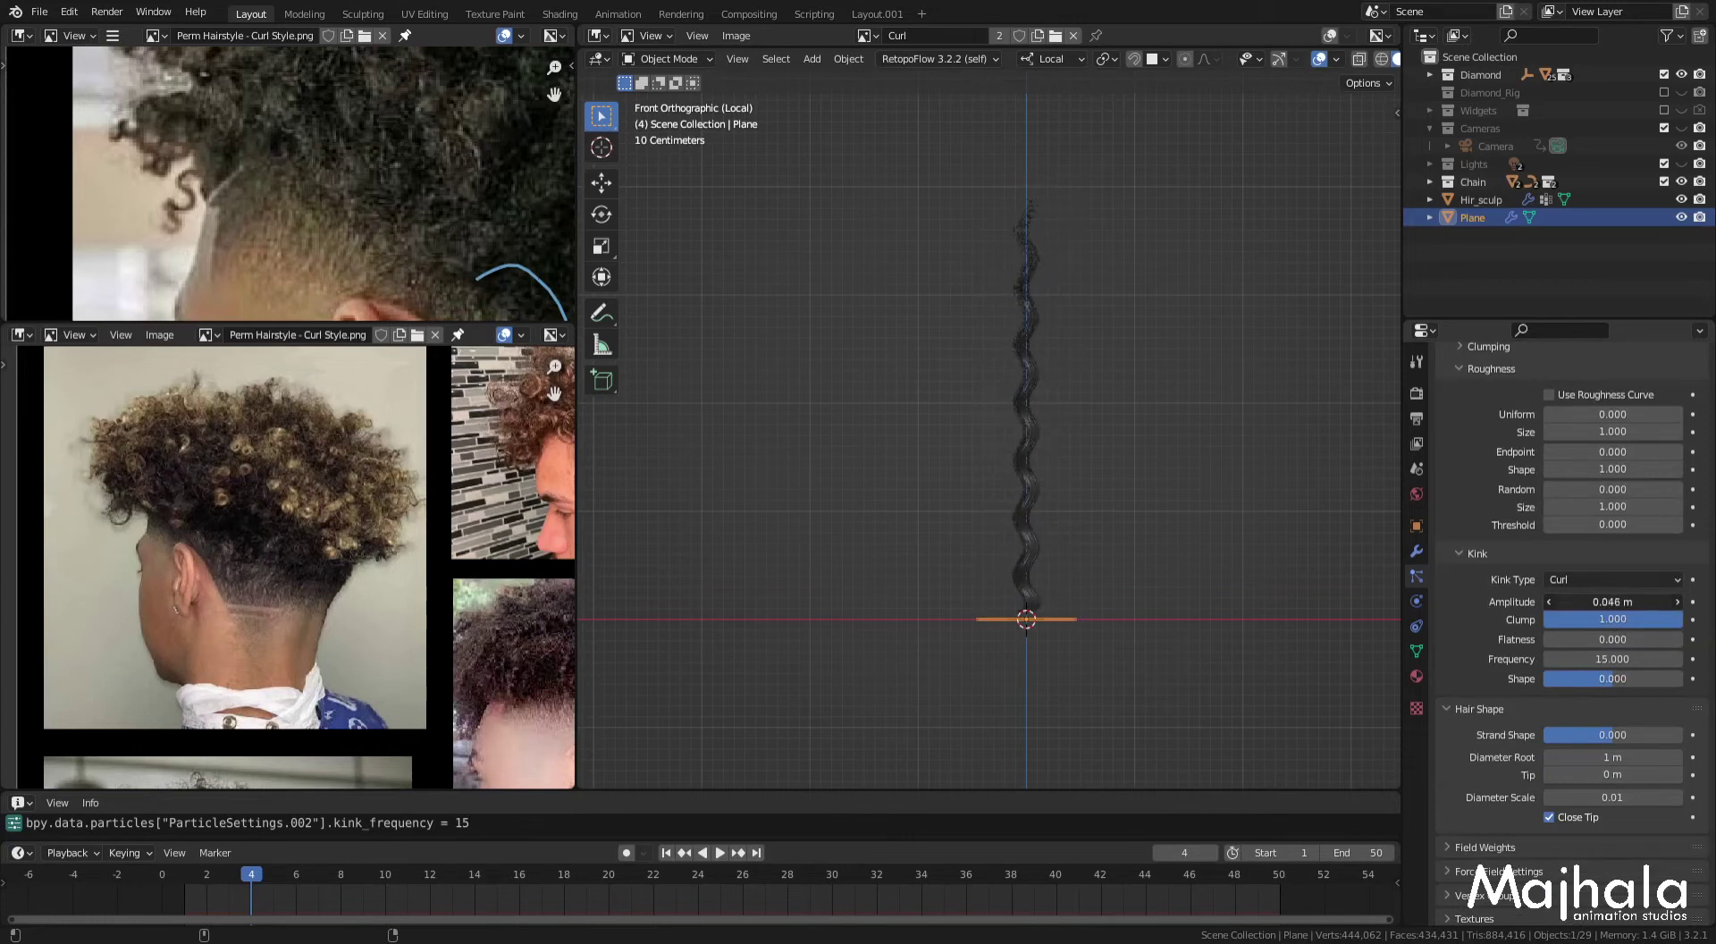
mouse_move(1377, 547)
middle_mouse_down()
mouse_move(947, 421)
mouse_move(1096, 521)
mouse_move(1153, 481)
middle_mouse_up()
scroll(947, 429, "up", 3)
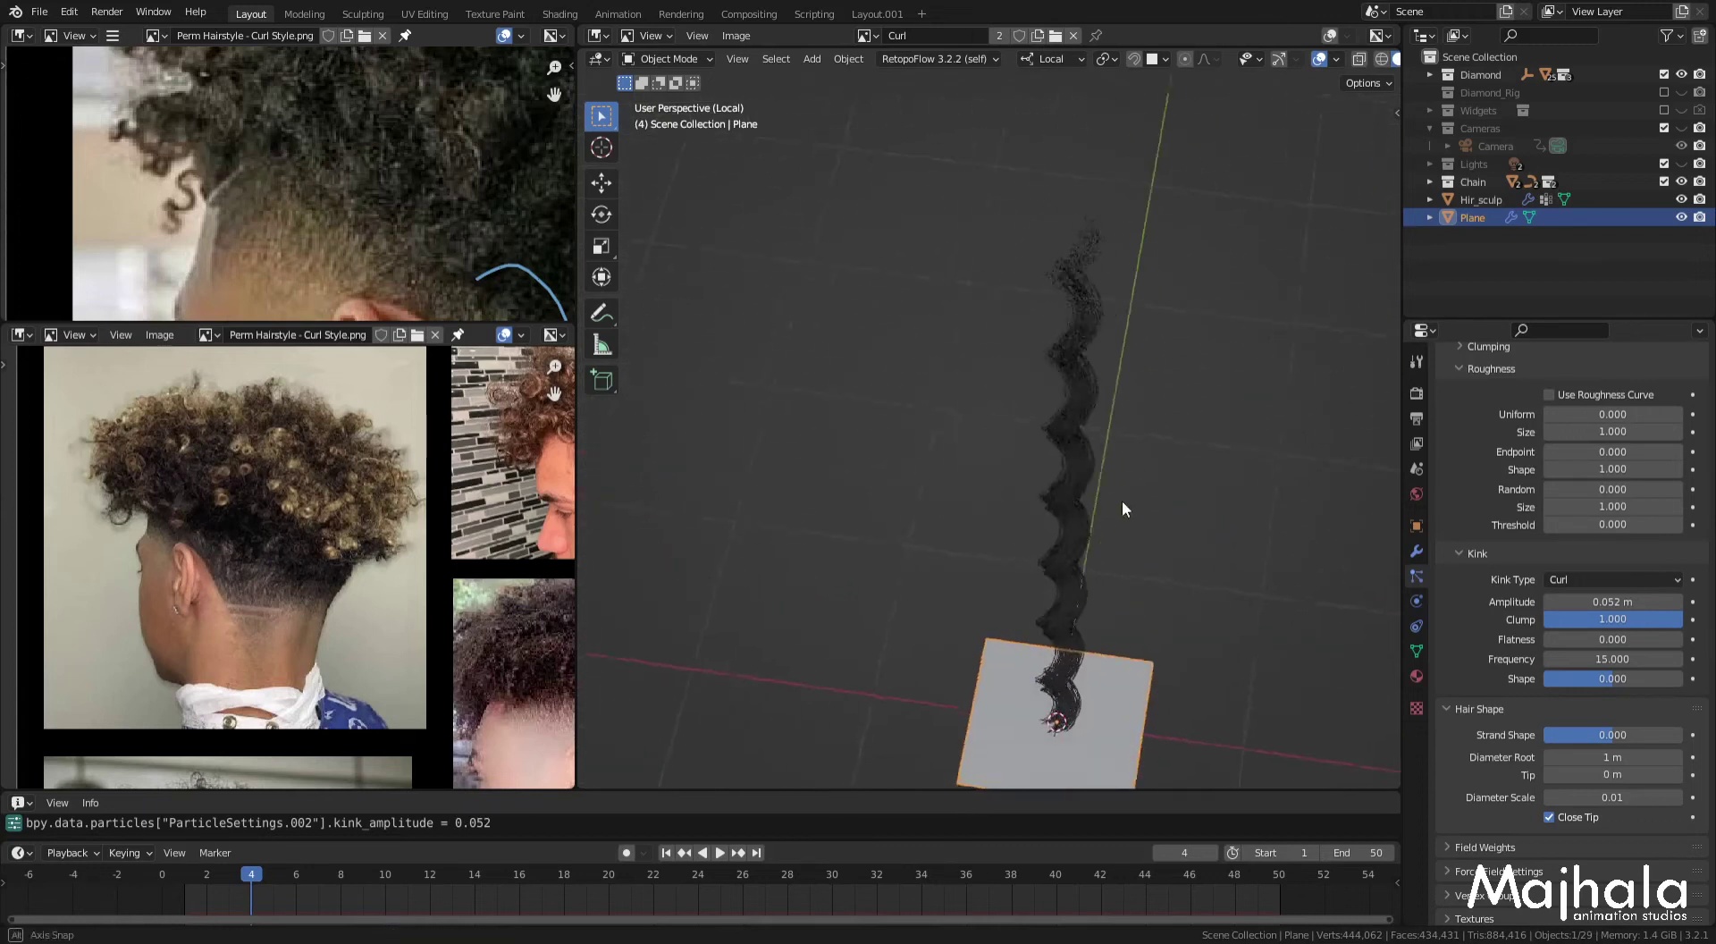
Step: Raise the curl Amplitude again, settling at 0.101 m for wider coils
mouse_move(1574, 597)
left_mouse_down()
mouse_move(1681, 597)
mouse_move(1581, 597)
left_mouse_up()
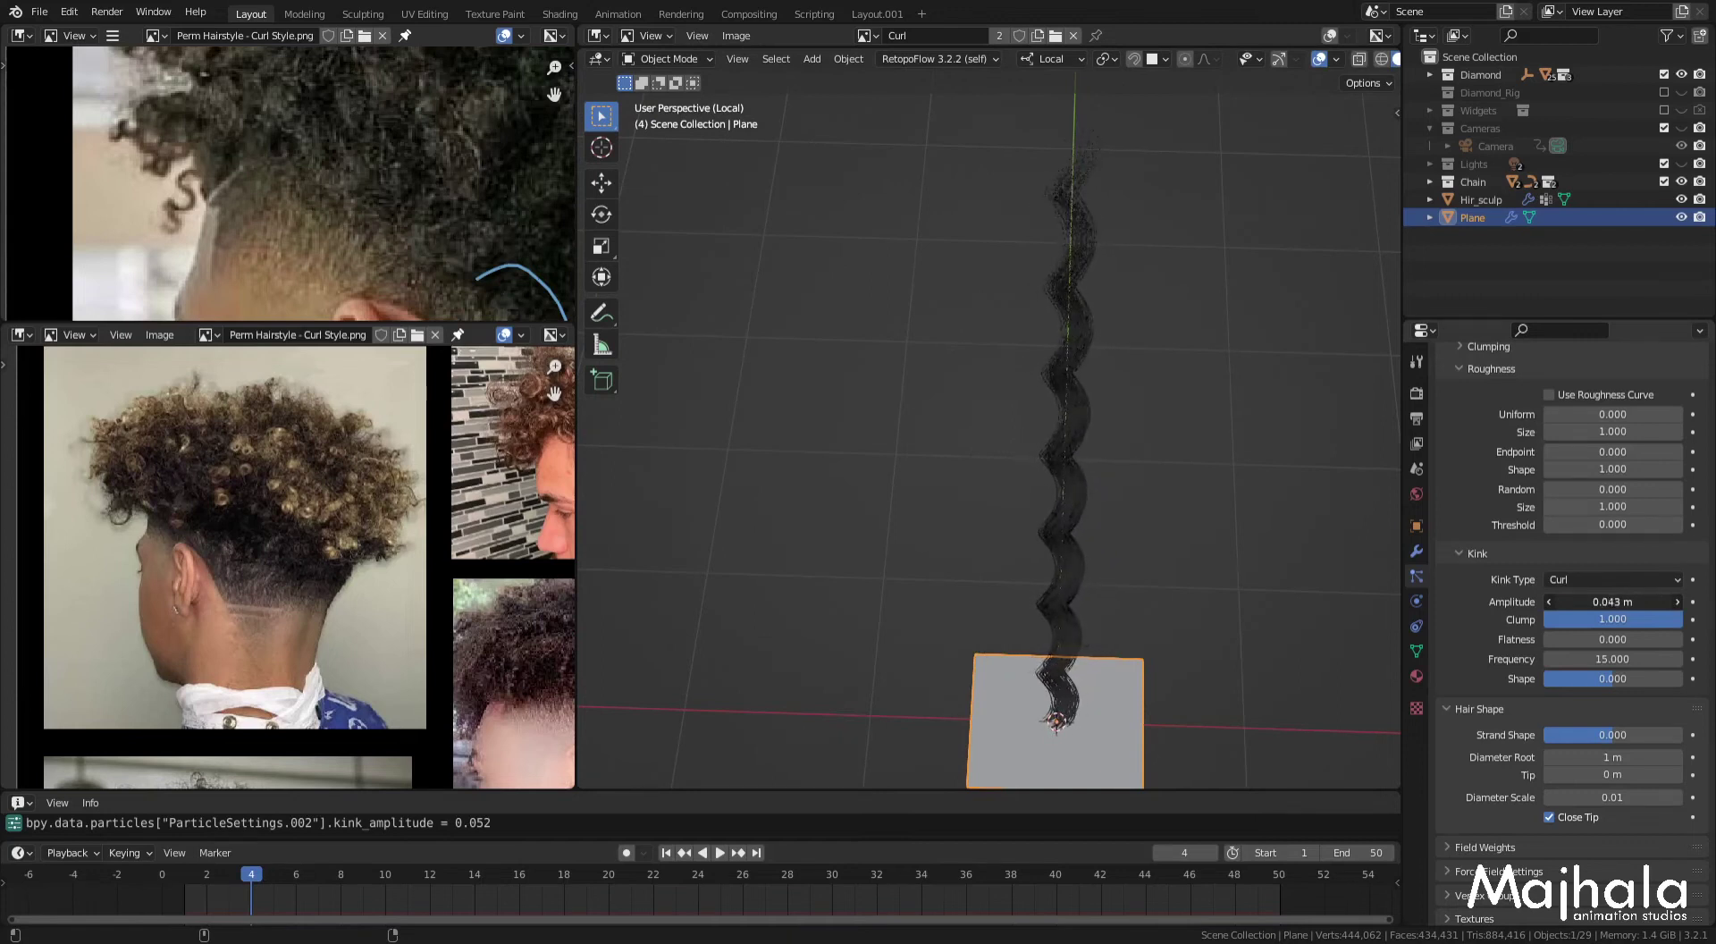
left_click_drag(1581, 597, 1589, 597)
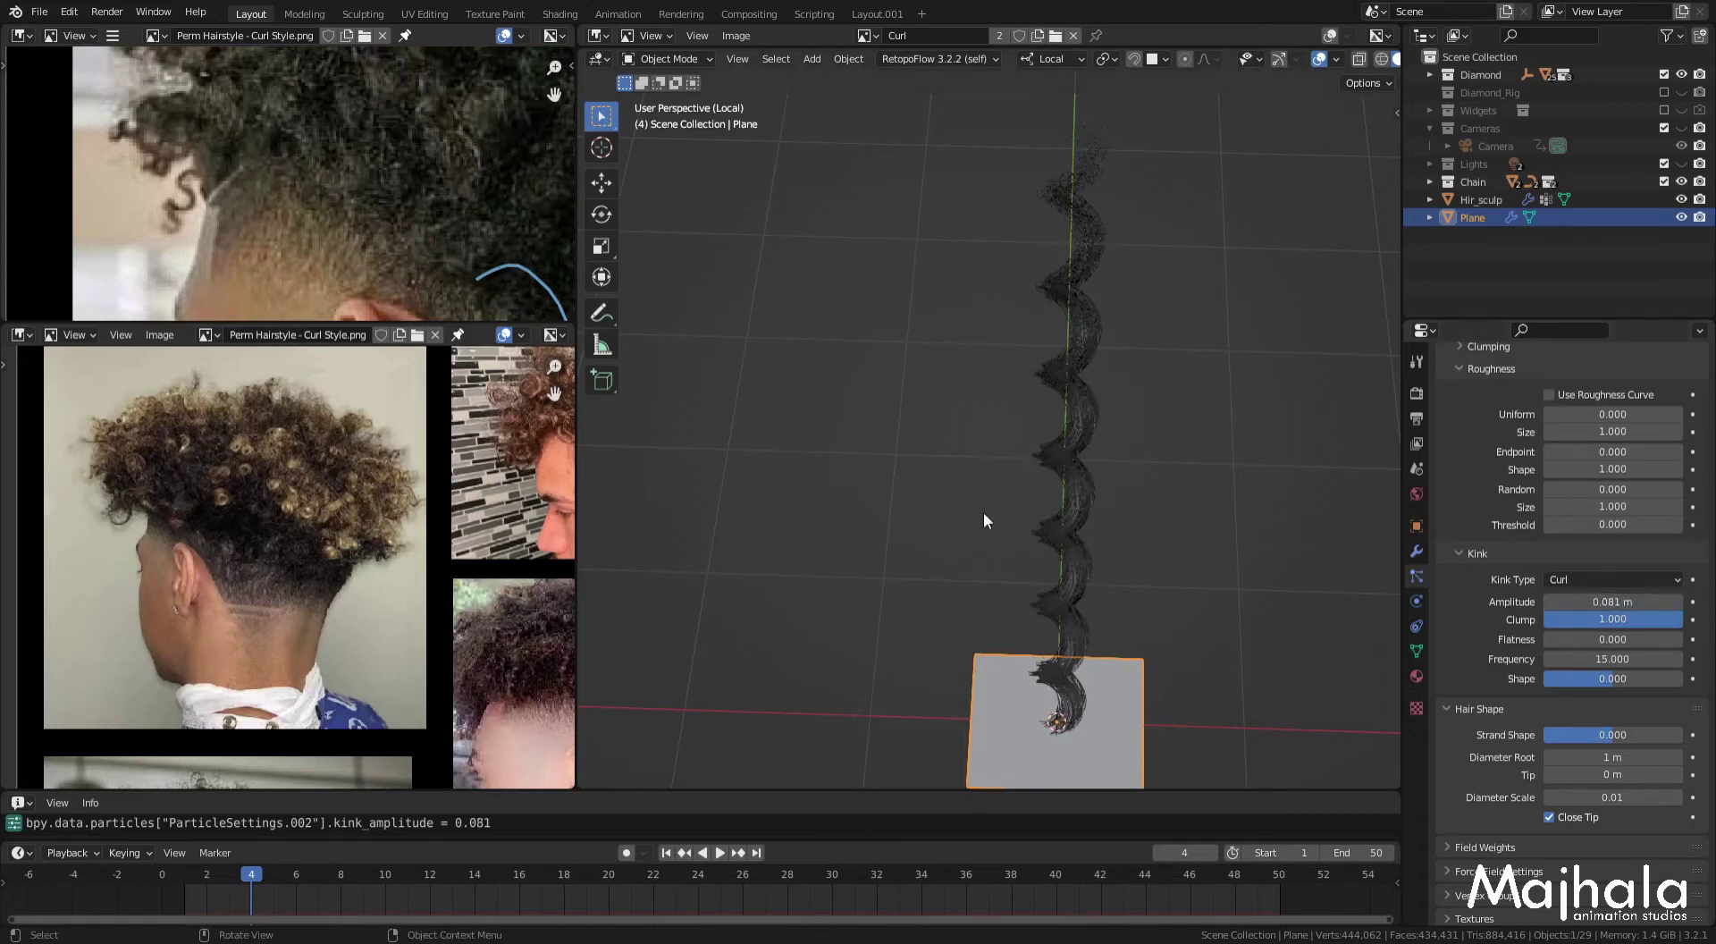
key("KP_1")
left_click_drag(1599, 602, 1613, 601)
middle_click_drag(1096, 488, 1115, 510)
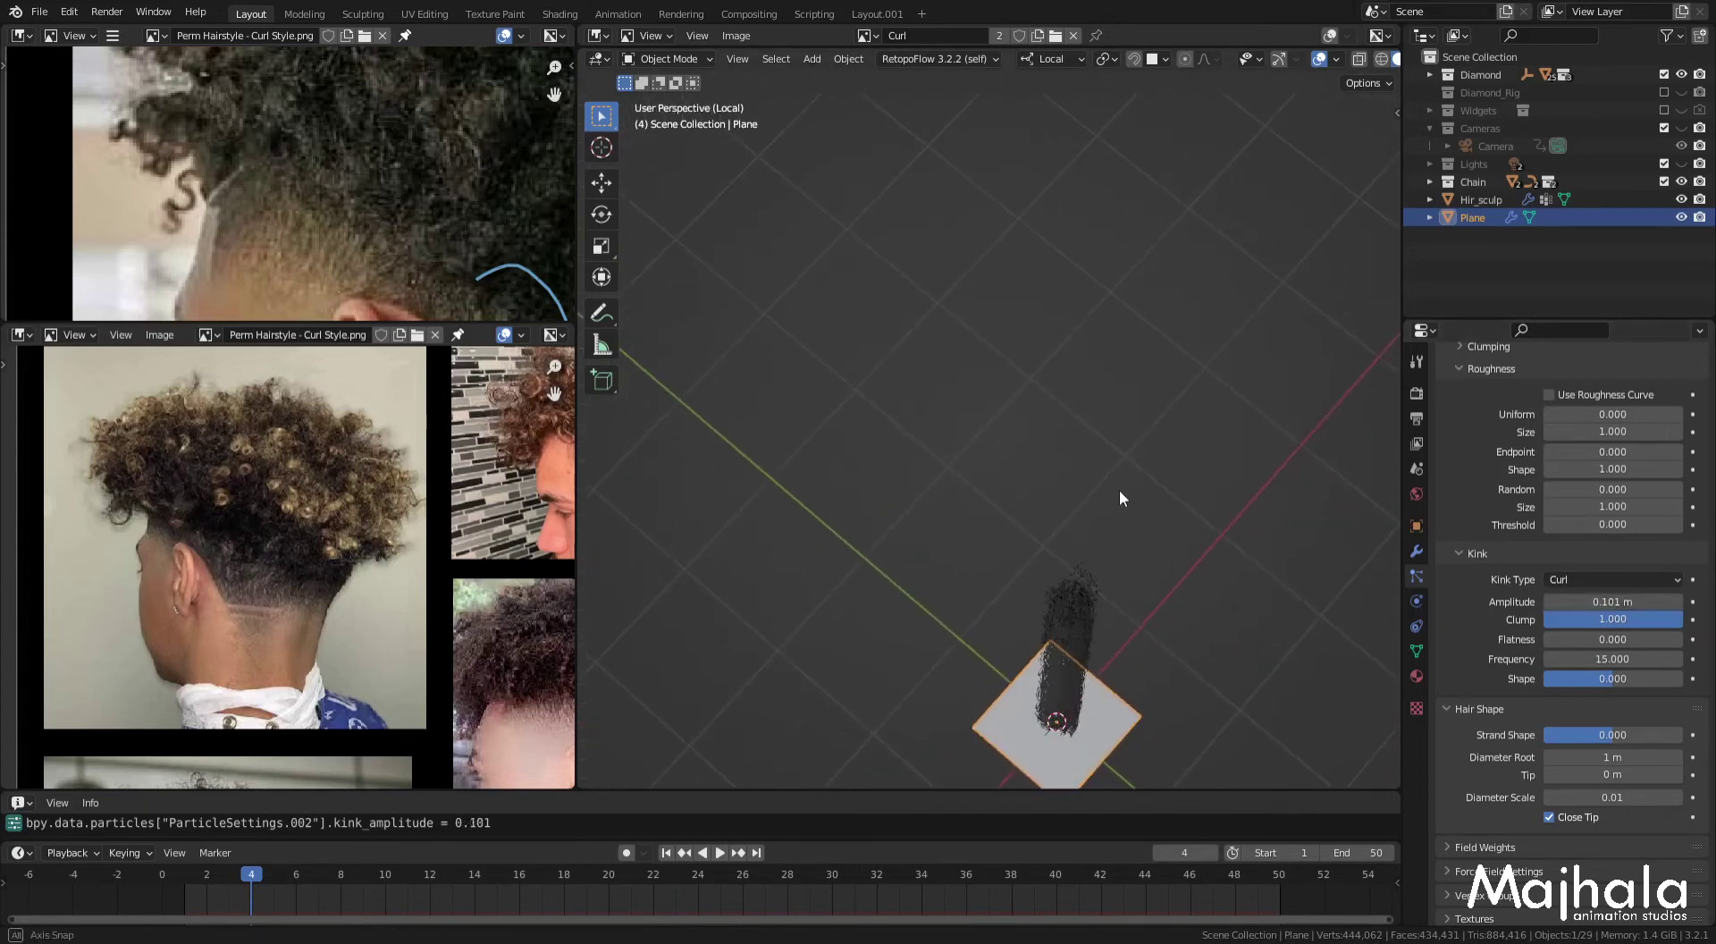
Step: Centre the plane from the top view, then view the curled strand from the front
key("KP_7")
middle_click_drag(1112, 568, 1125, 373, "shift")
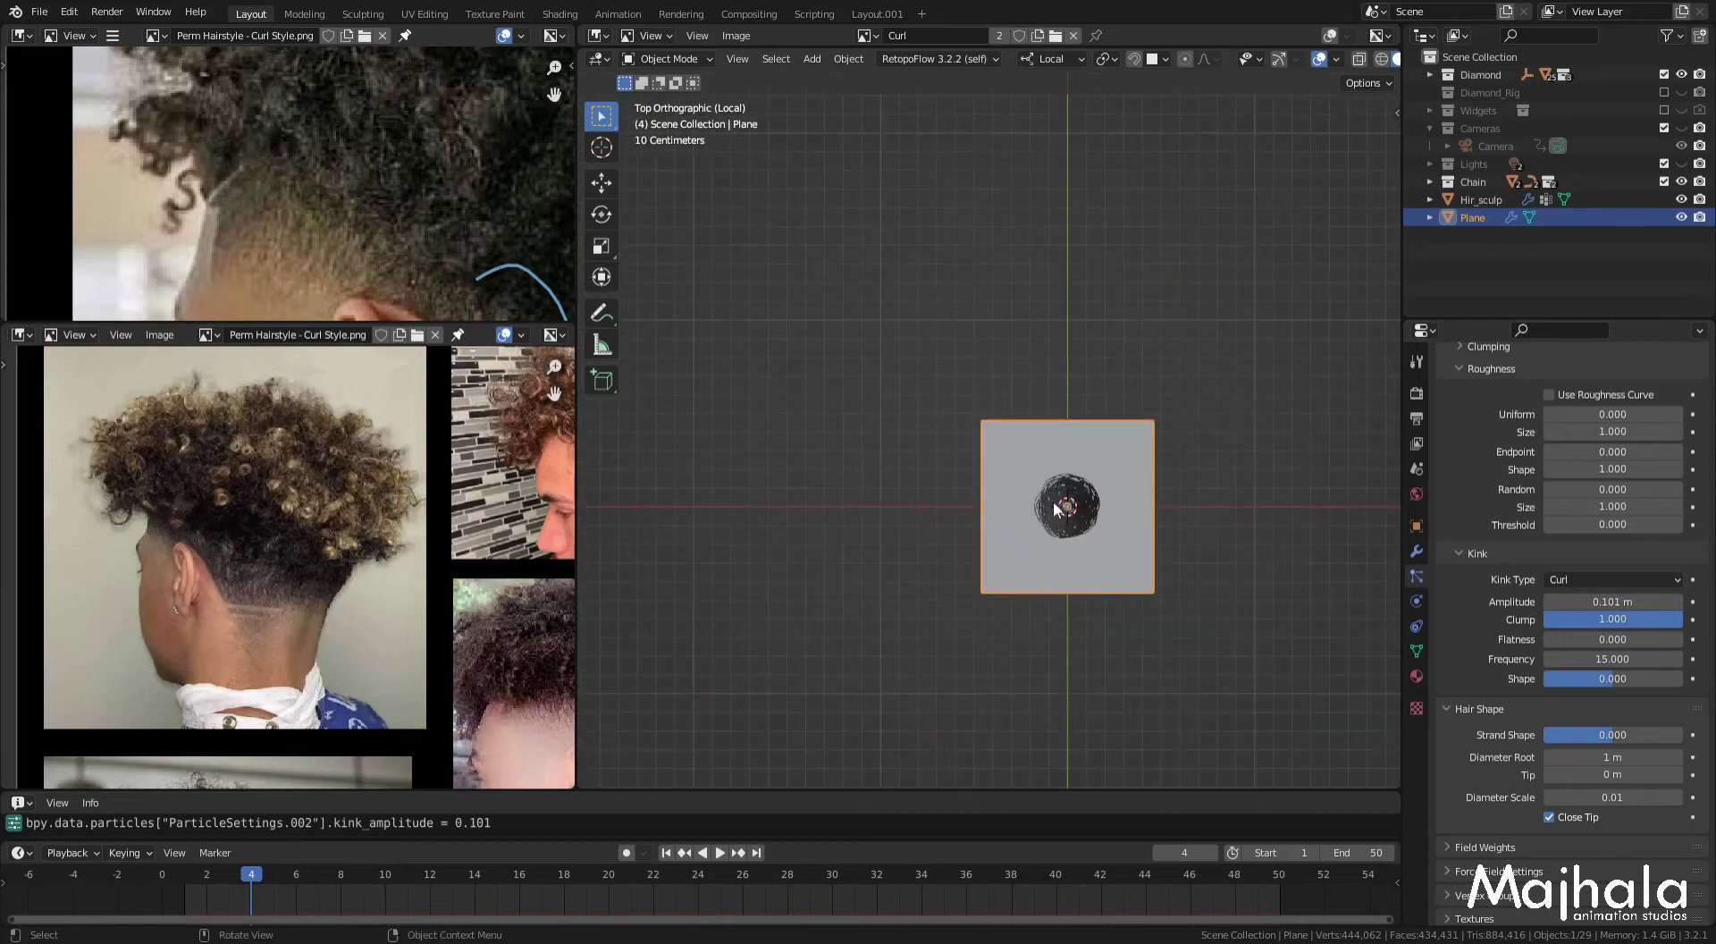
scroll(1075, 513, "up", 3)
scroll(1075, 514, "up", 2)
scroll(1075, 514, "down", 4)
key("KP_1")
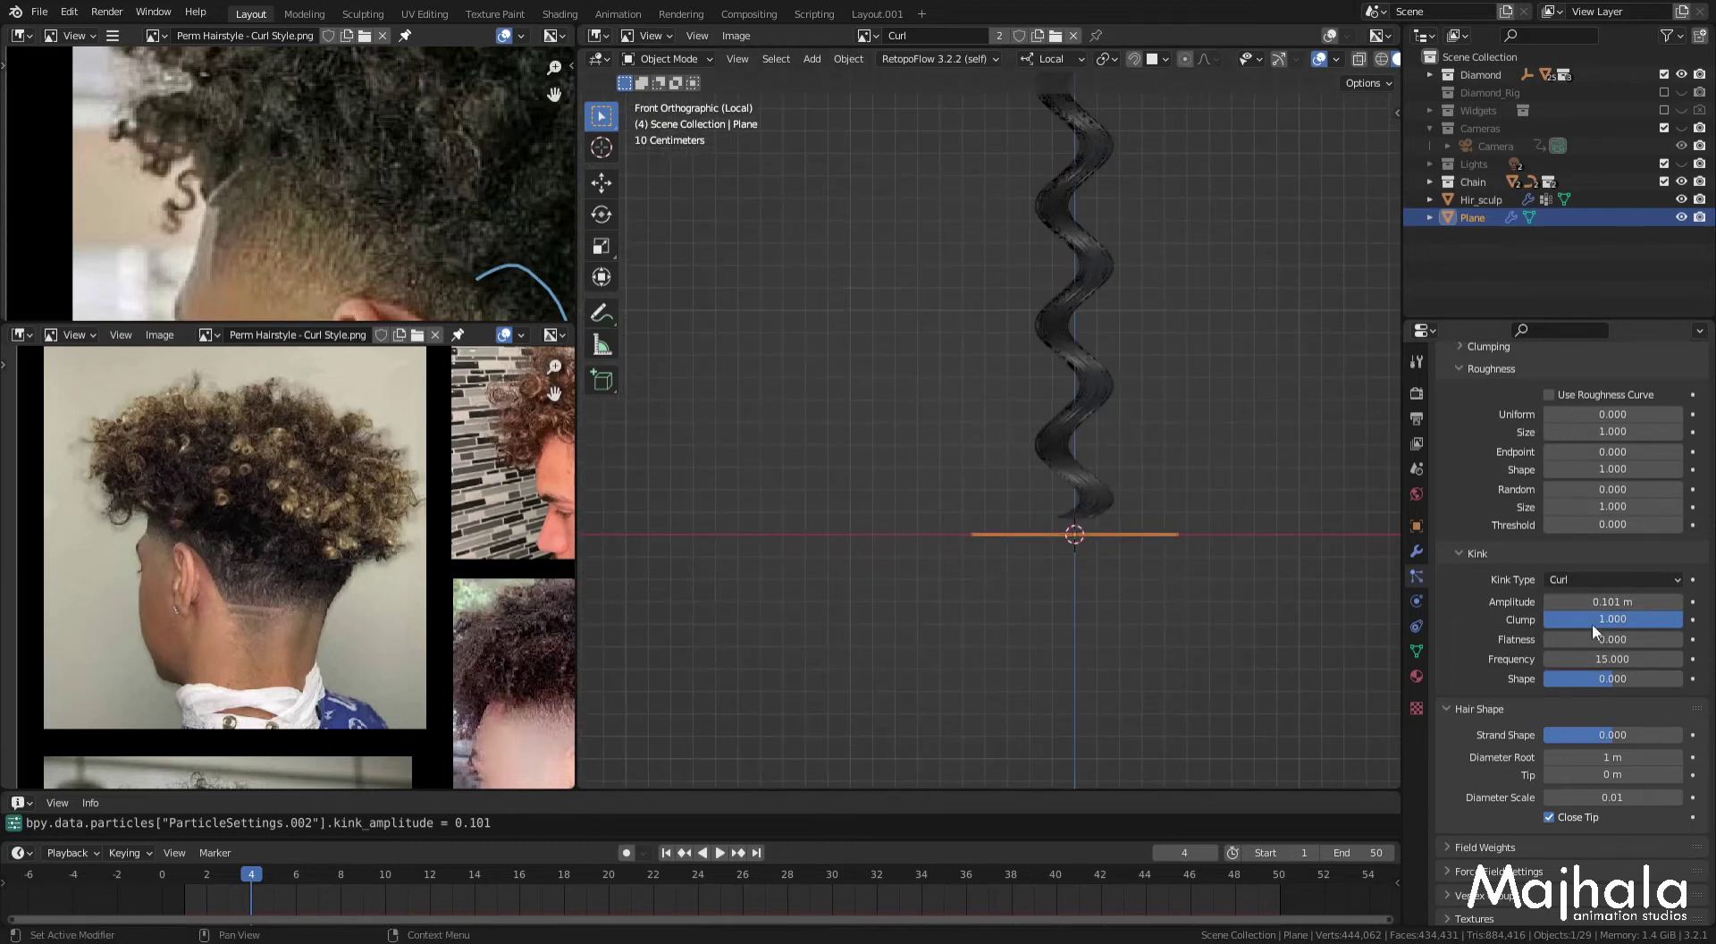
Step: Set the kink Amplitude to exactly 0.1 m and fit the whole strand in view
left_click(1607, 601)
type("0.1")
key("Return")
scroll(1137, 425, "down", 2)
middle_click_drag(1138, 426, 1155, 601, "shift")
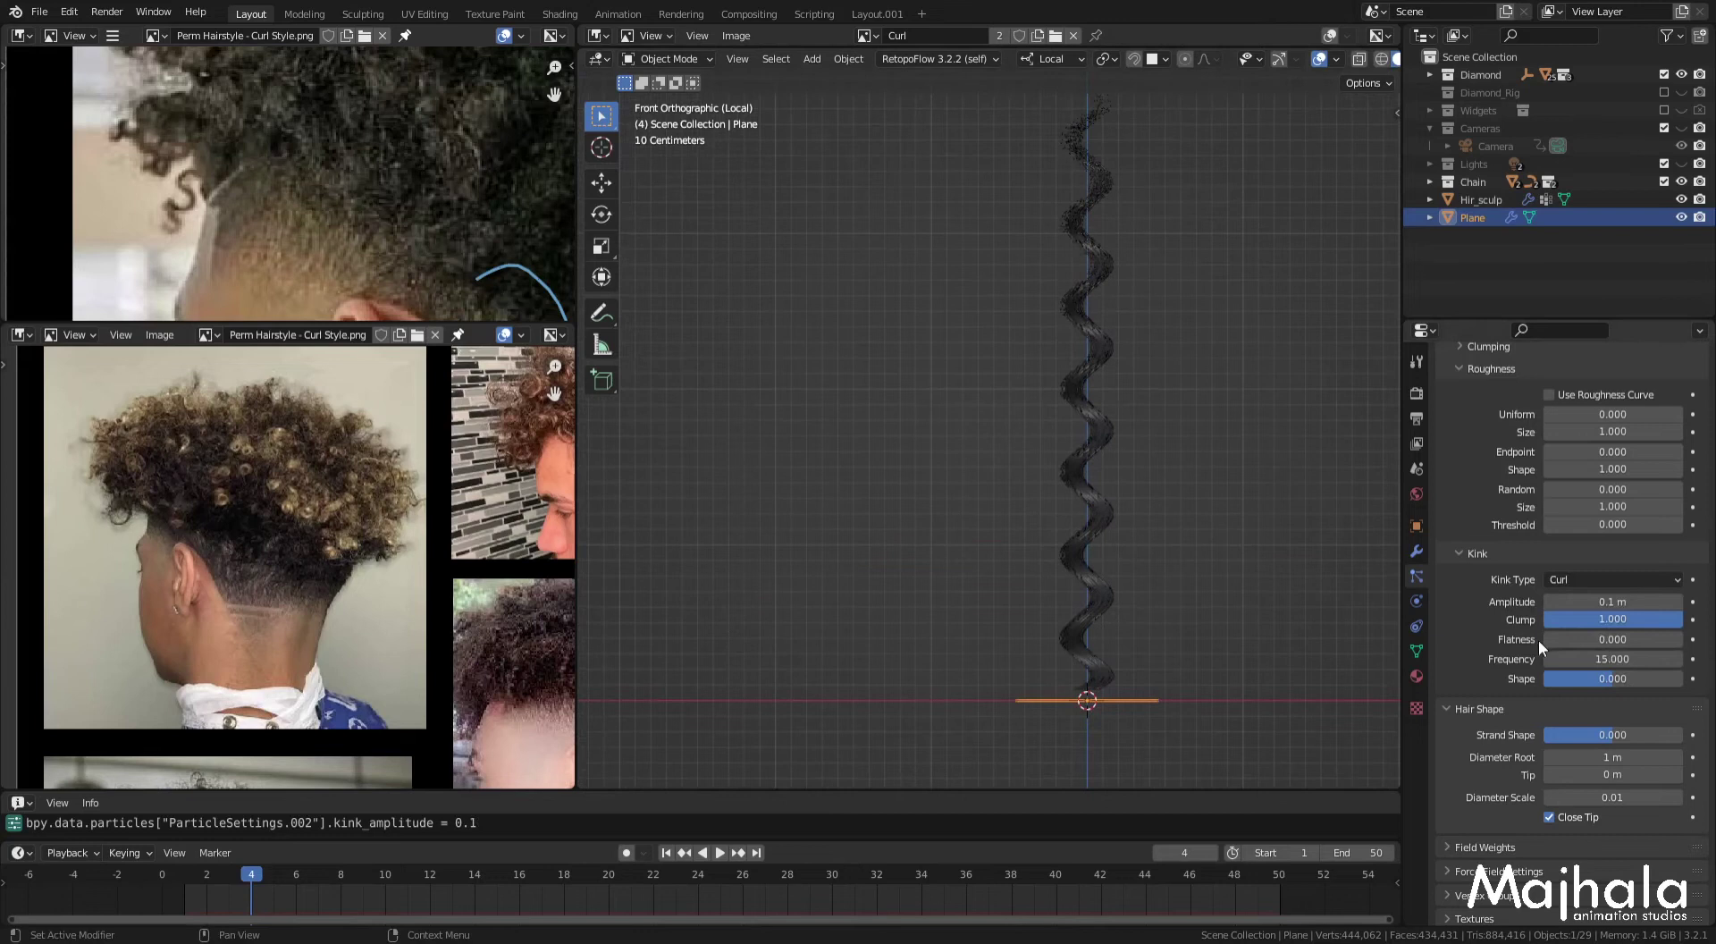
Step: Test a higher kink Flatness and inspect the strand from above the plane
mouse_move(1589, 639)
left_mouse_down()
mouse_move(1664, 639)
mouse_move(1554, 639)
left_mouse_up()
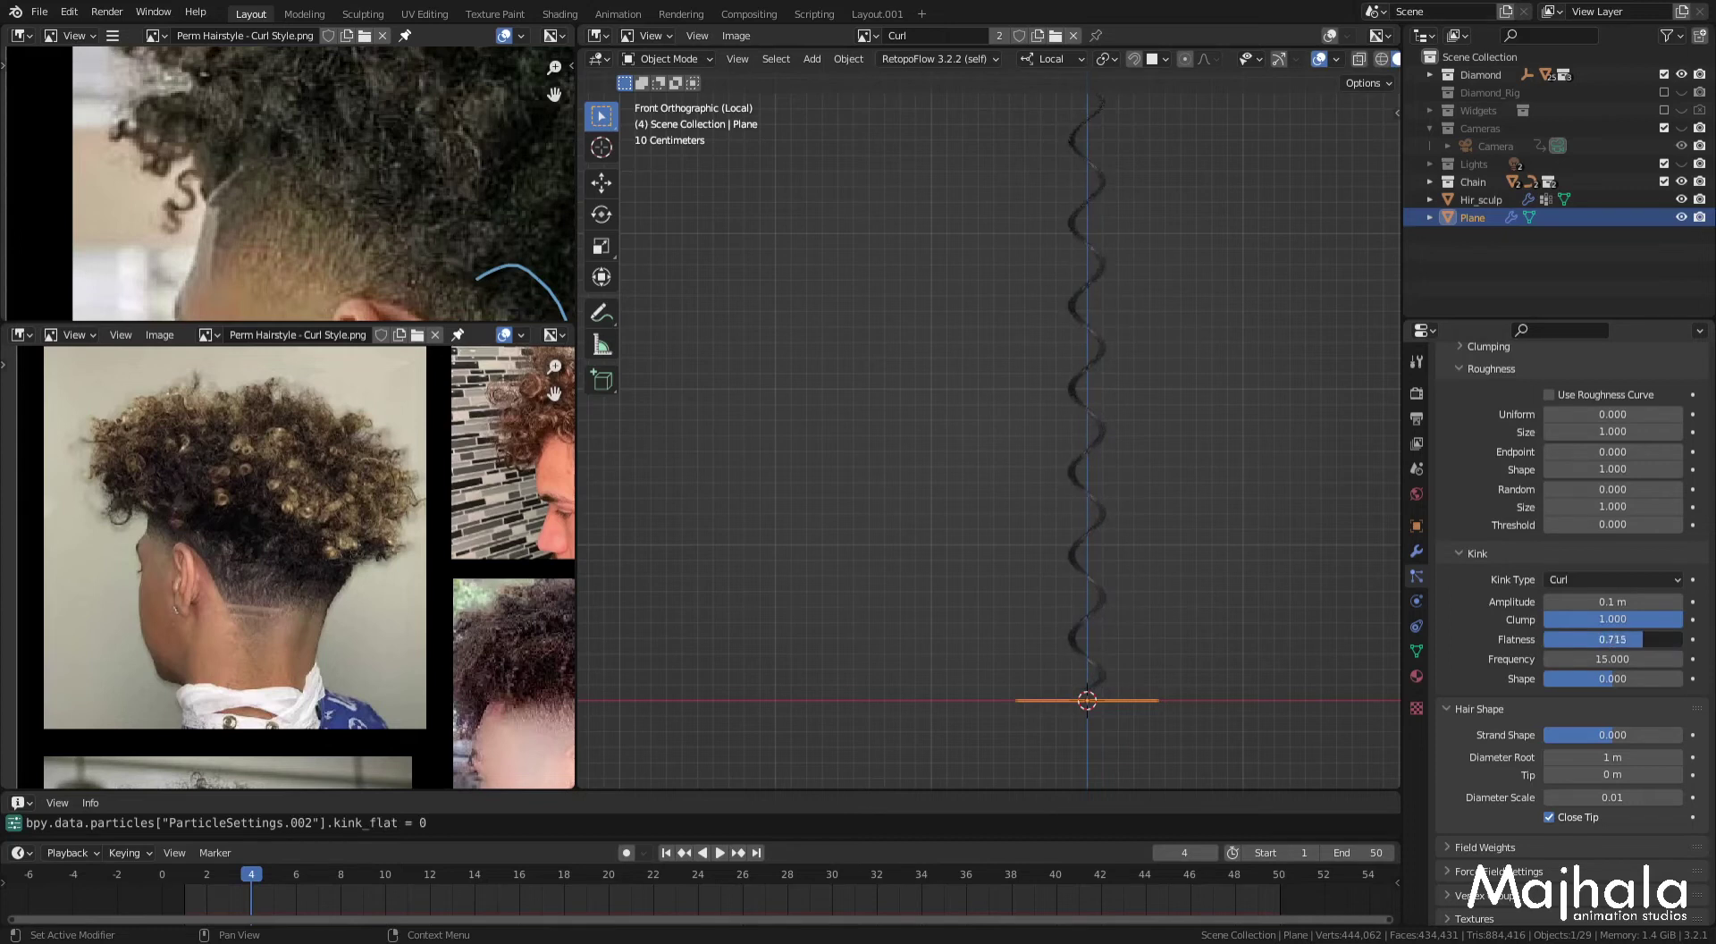
scroll(1108, 501, "up", 3, "shift")
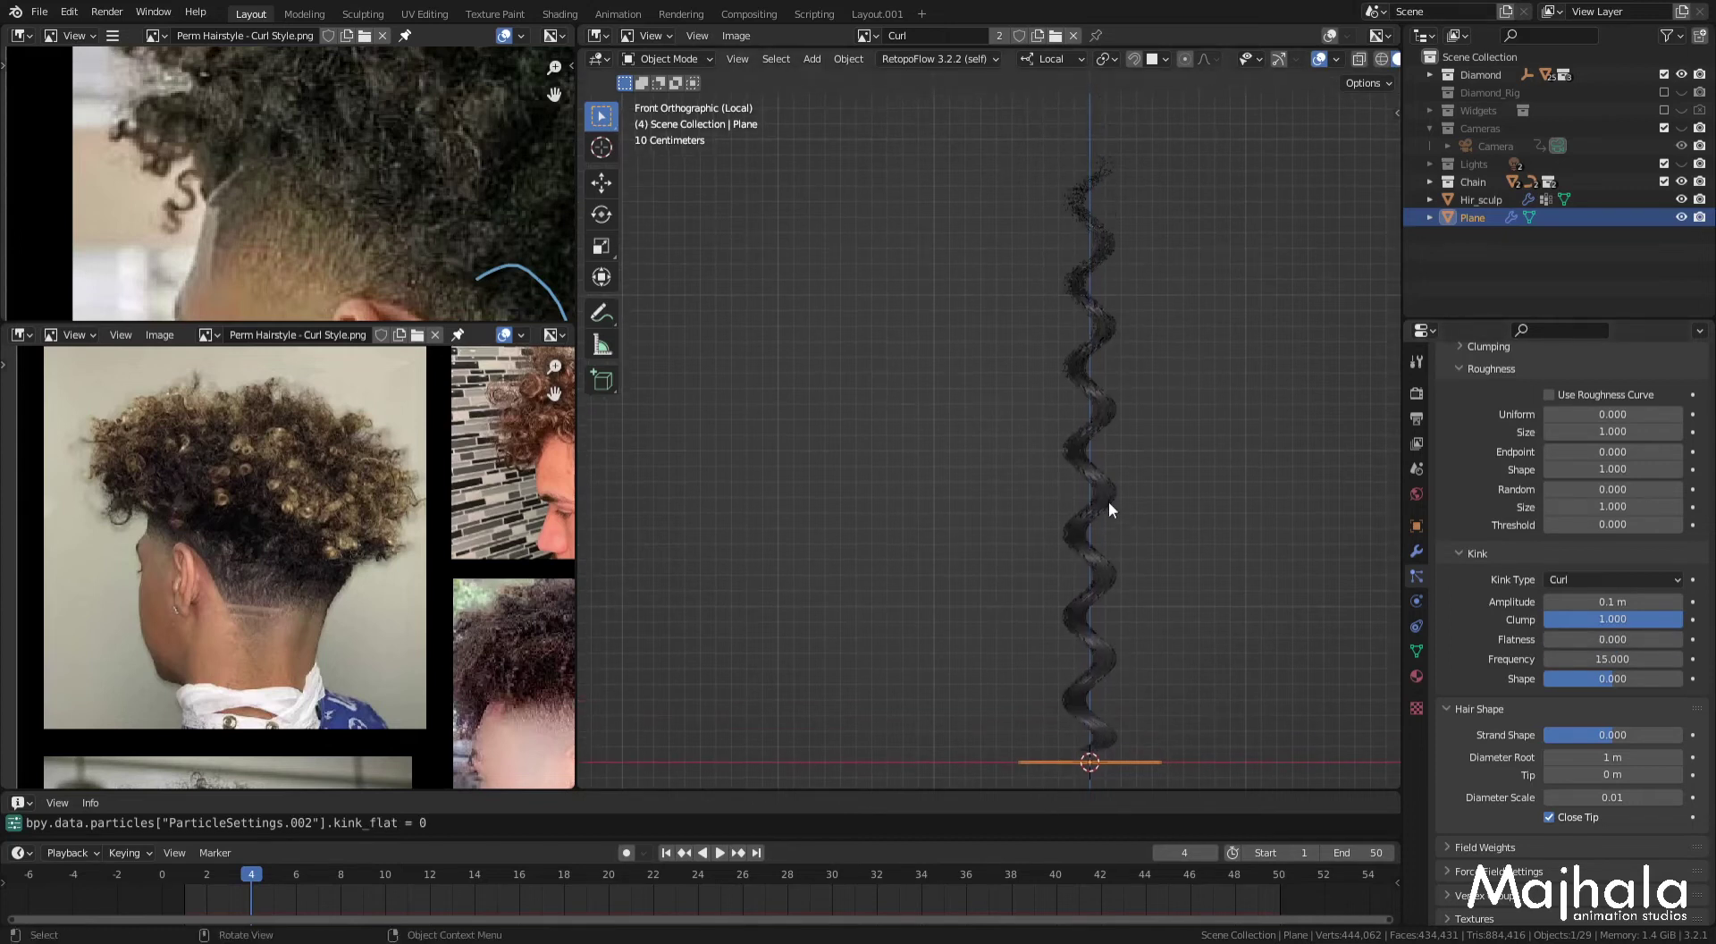
mouse_move(1113, 673)
middle_mouse_down("shift")
mouse_move(1118, 564)
mouse_move(1074, 624)
middle_mouse_up("shift")
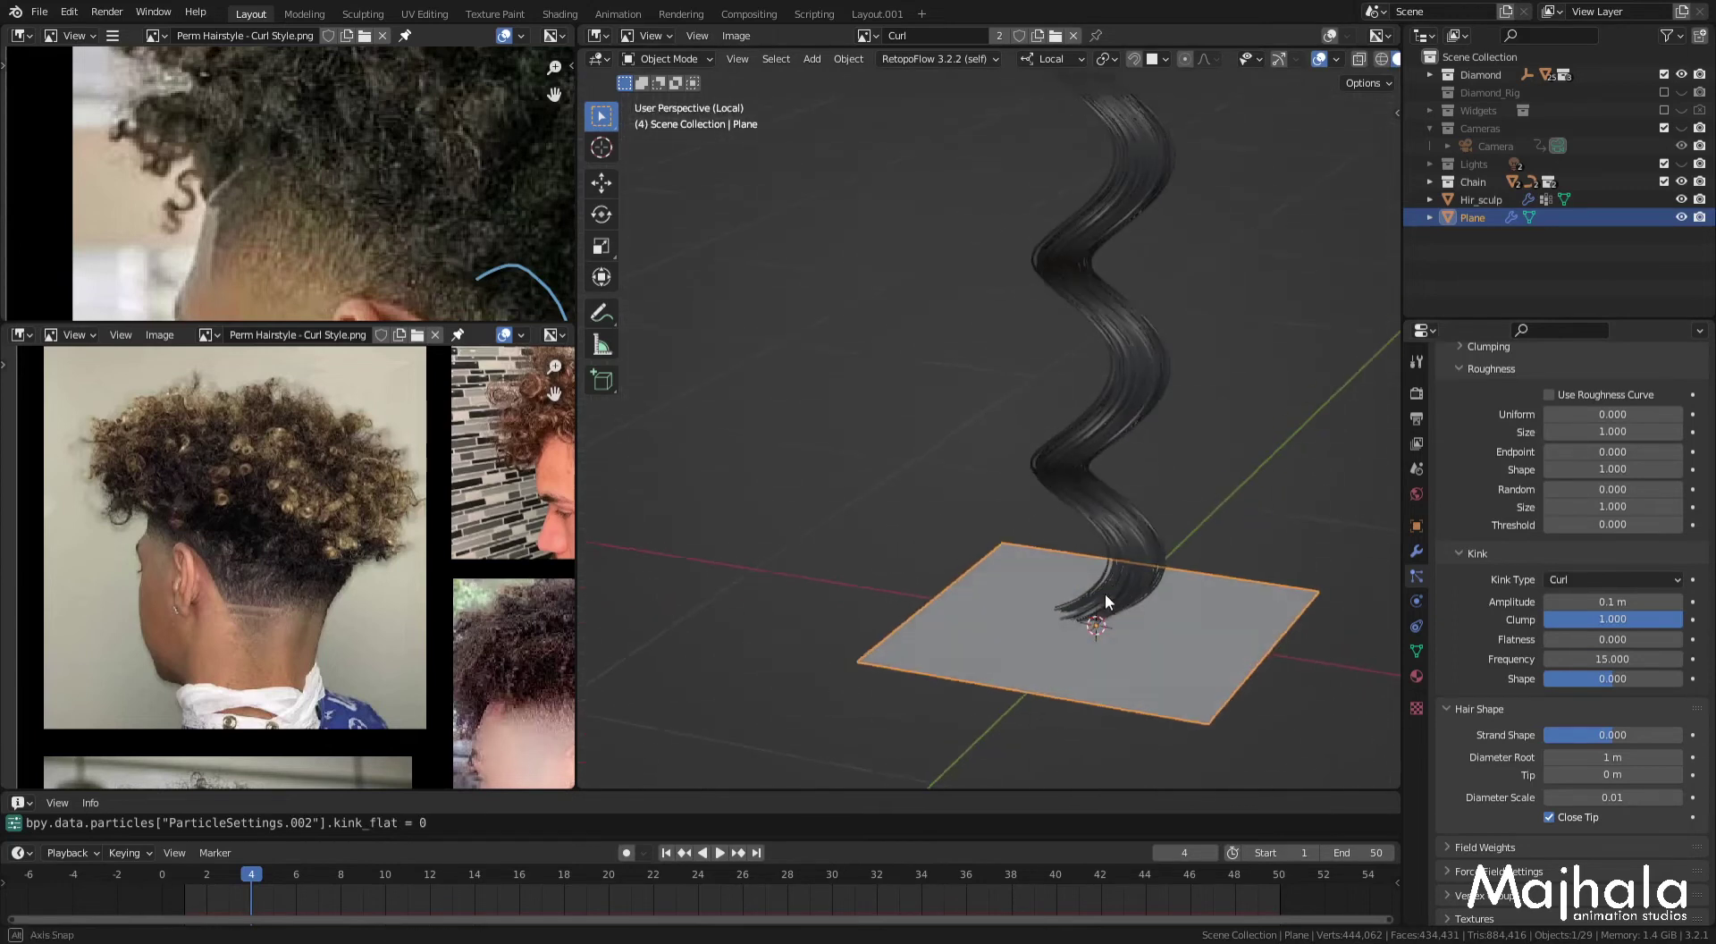
scroll(1570, 609, "up", 4)
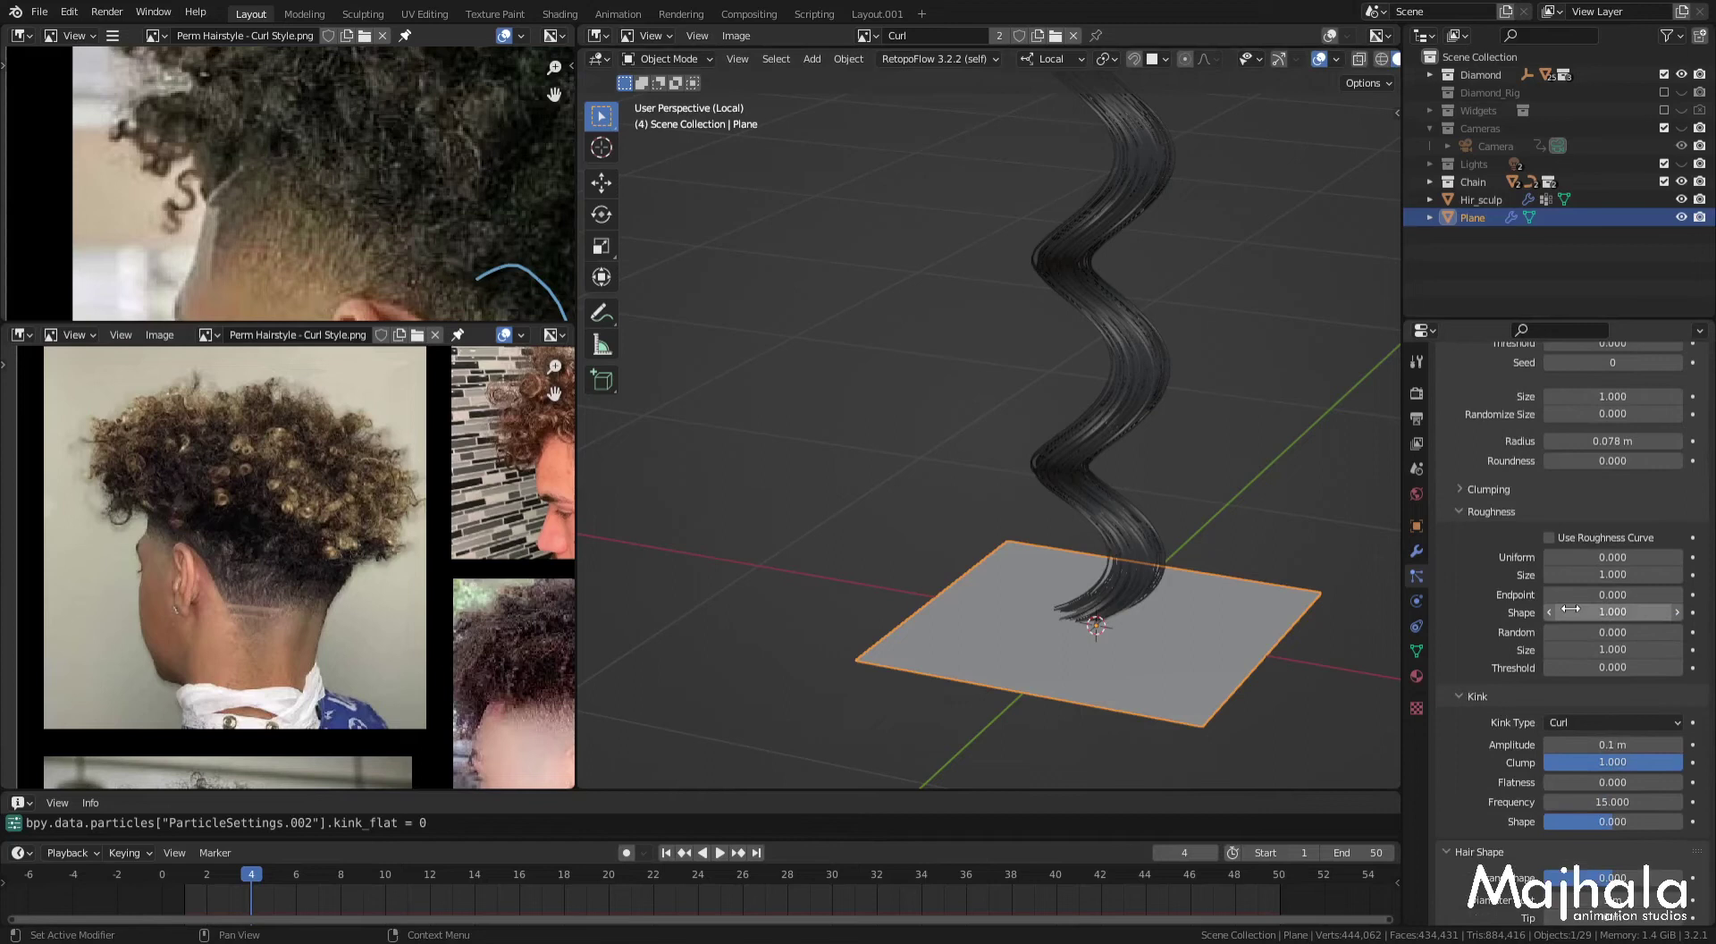
scroll(1571, 609, "up", 1)
scroll(1549, 634, "up", 2)
scroll(1540, 630, "up", 1)
scroll(1539, 626, "up", 2)
scroll(1541, 624, "up", 3)
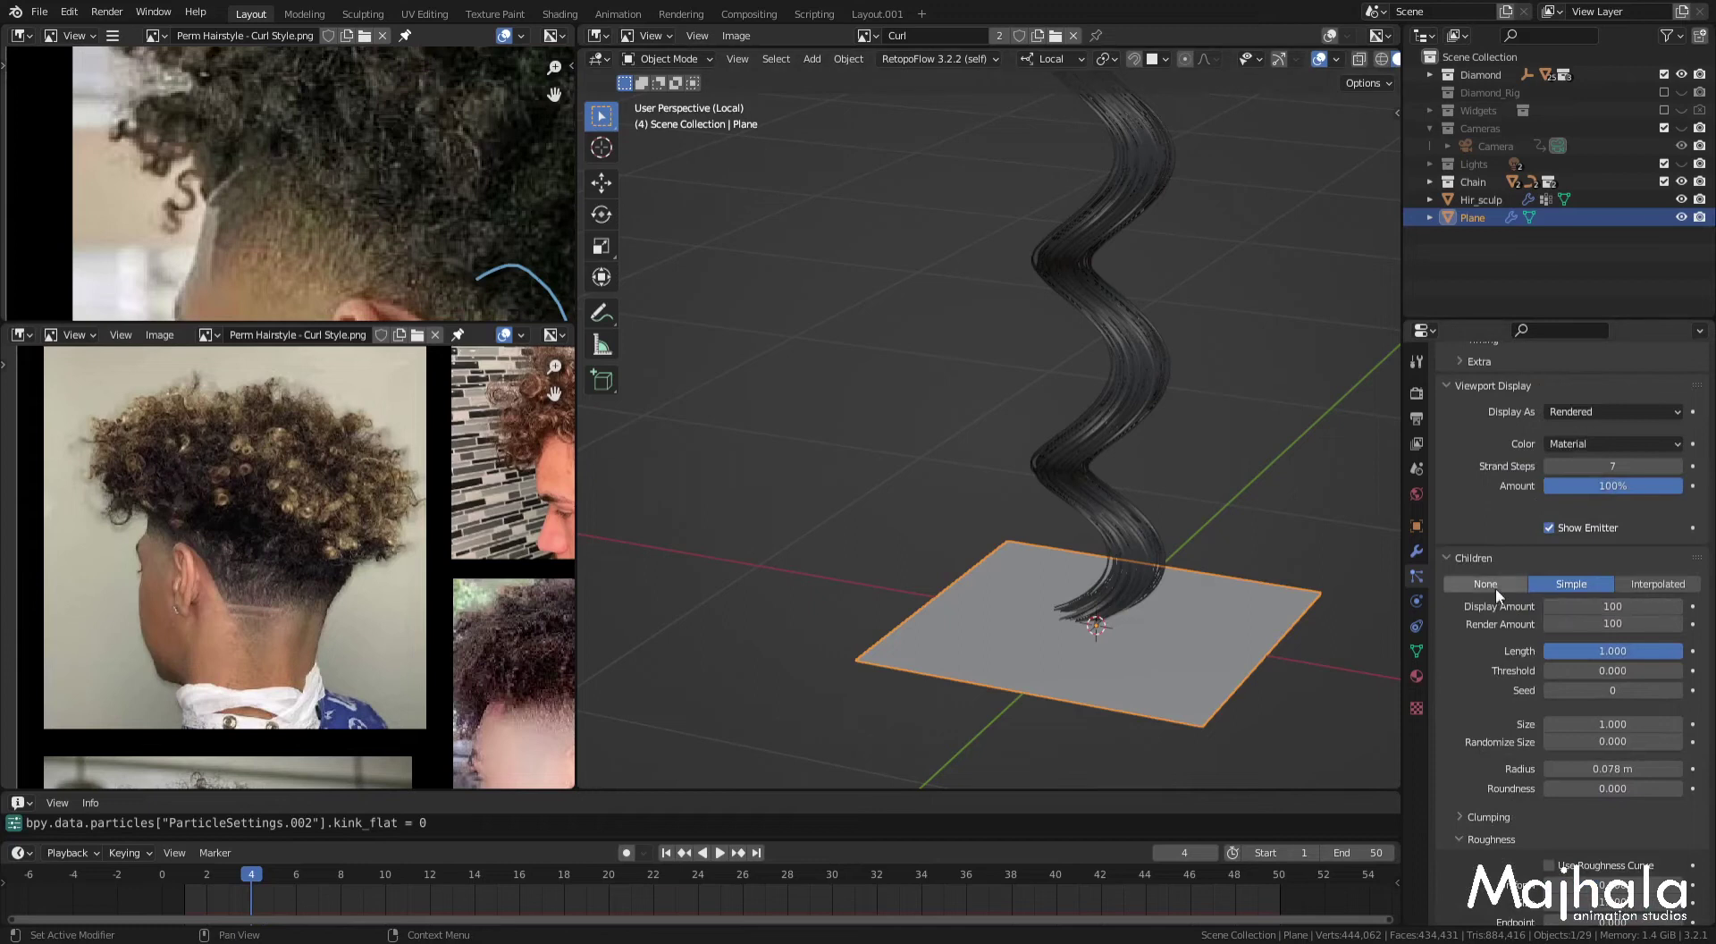
Step: Turn child hairs off and back on to Simple to compare
left_click(1496, 586)
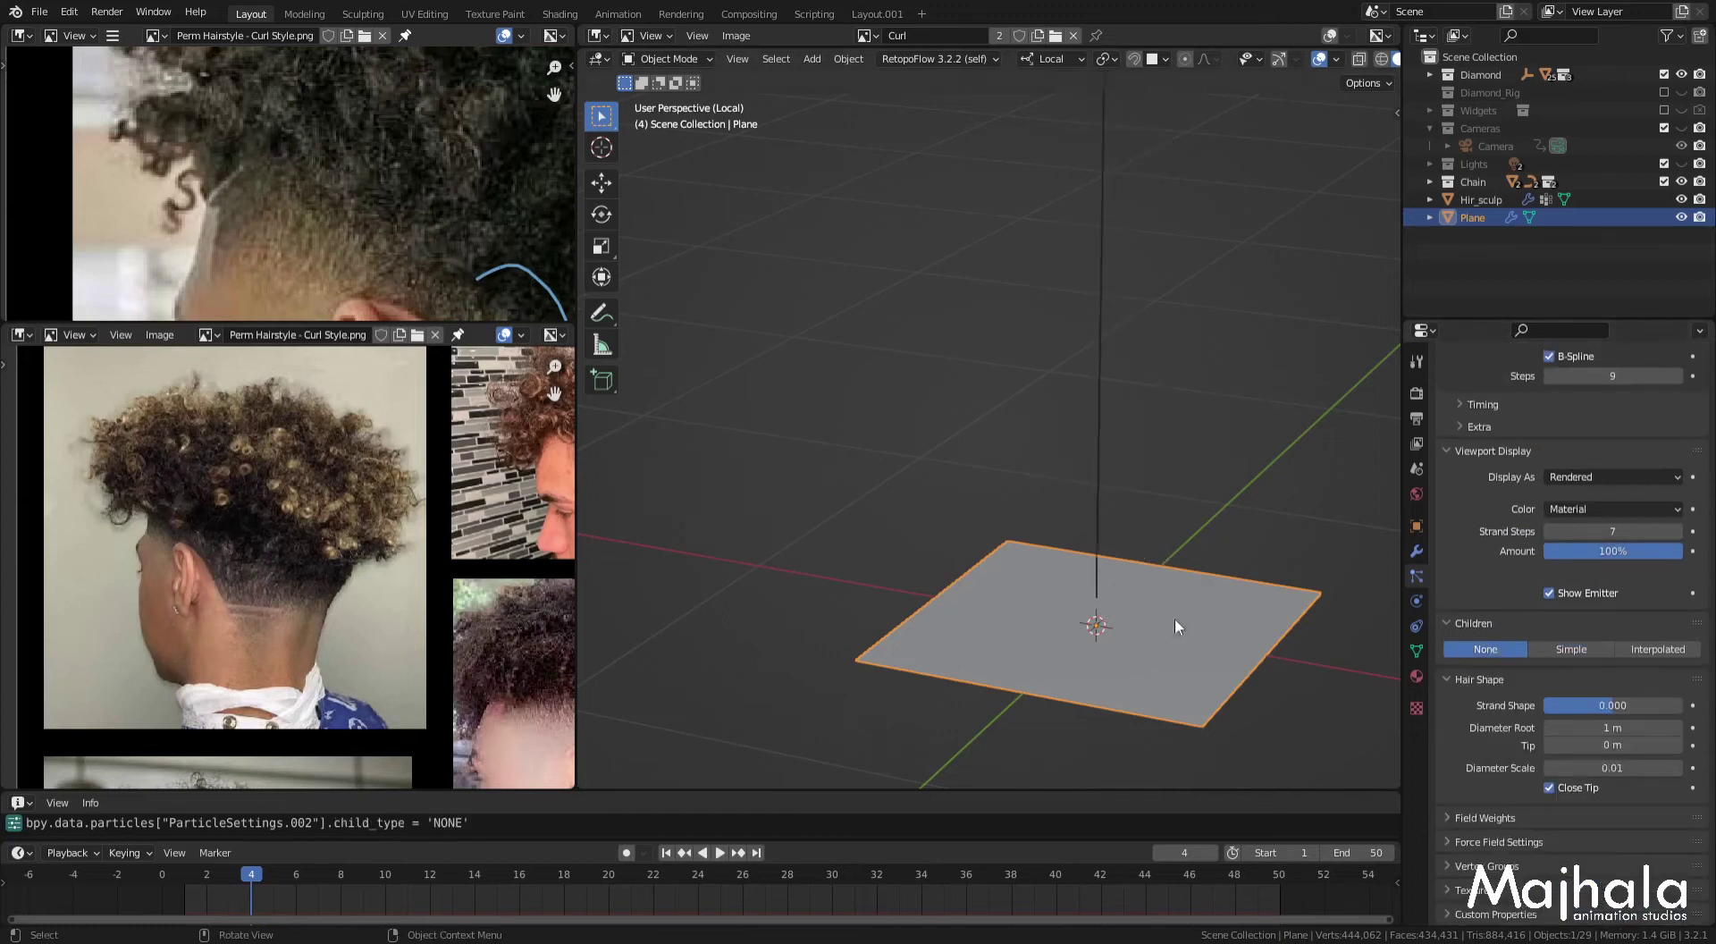
left_click(1590, 650)
mouse_move(977, 548)
middle_mouse_down()
mouse_move(1137, 558)
mouse_move(1090, 603)
middle_mouse_up()
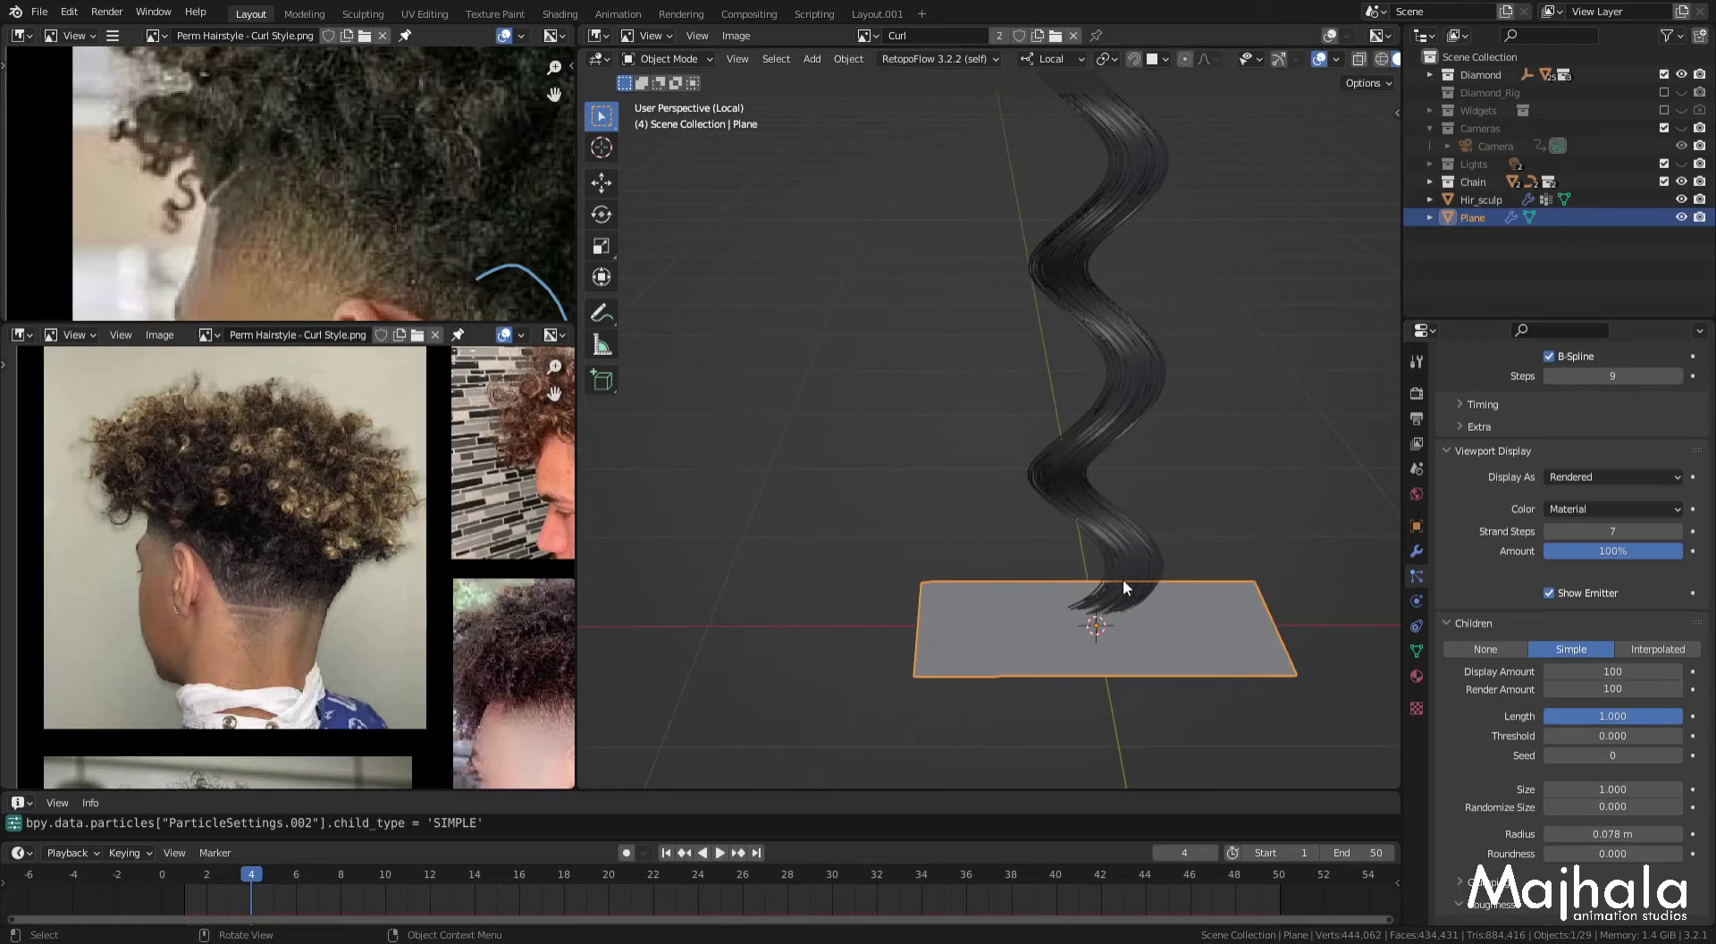
Step: Raise kink Flatness, return it to 0, and lower kink Clump to 0.937
scroll(1626, 769, "down", 5)
scroll(1626, 771, "down", 3)
scroll(1626, 774, "down", 2)
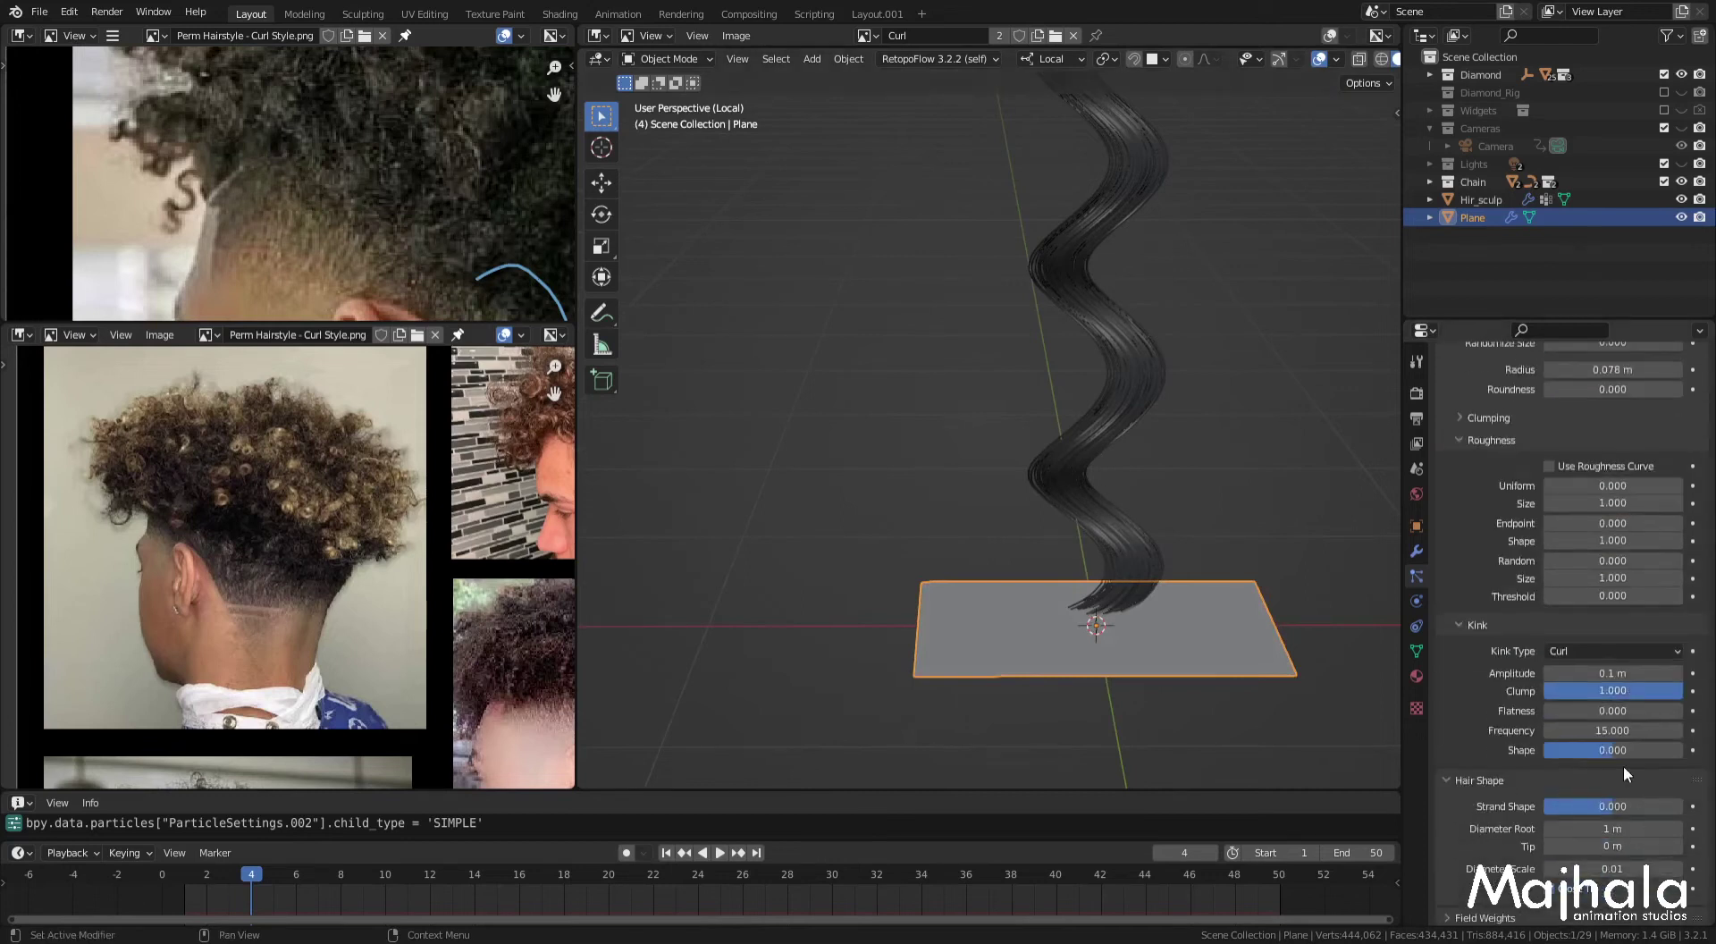
left_click_drag(1613, 711, 1625, 711)
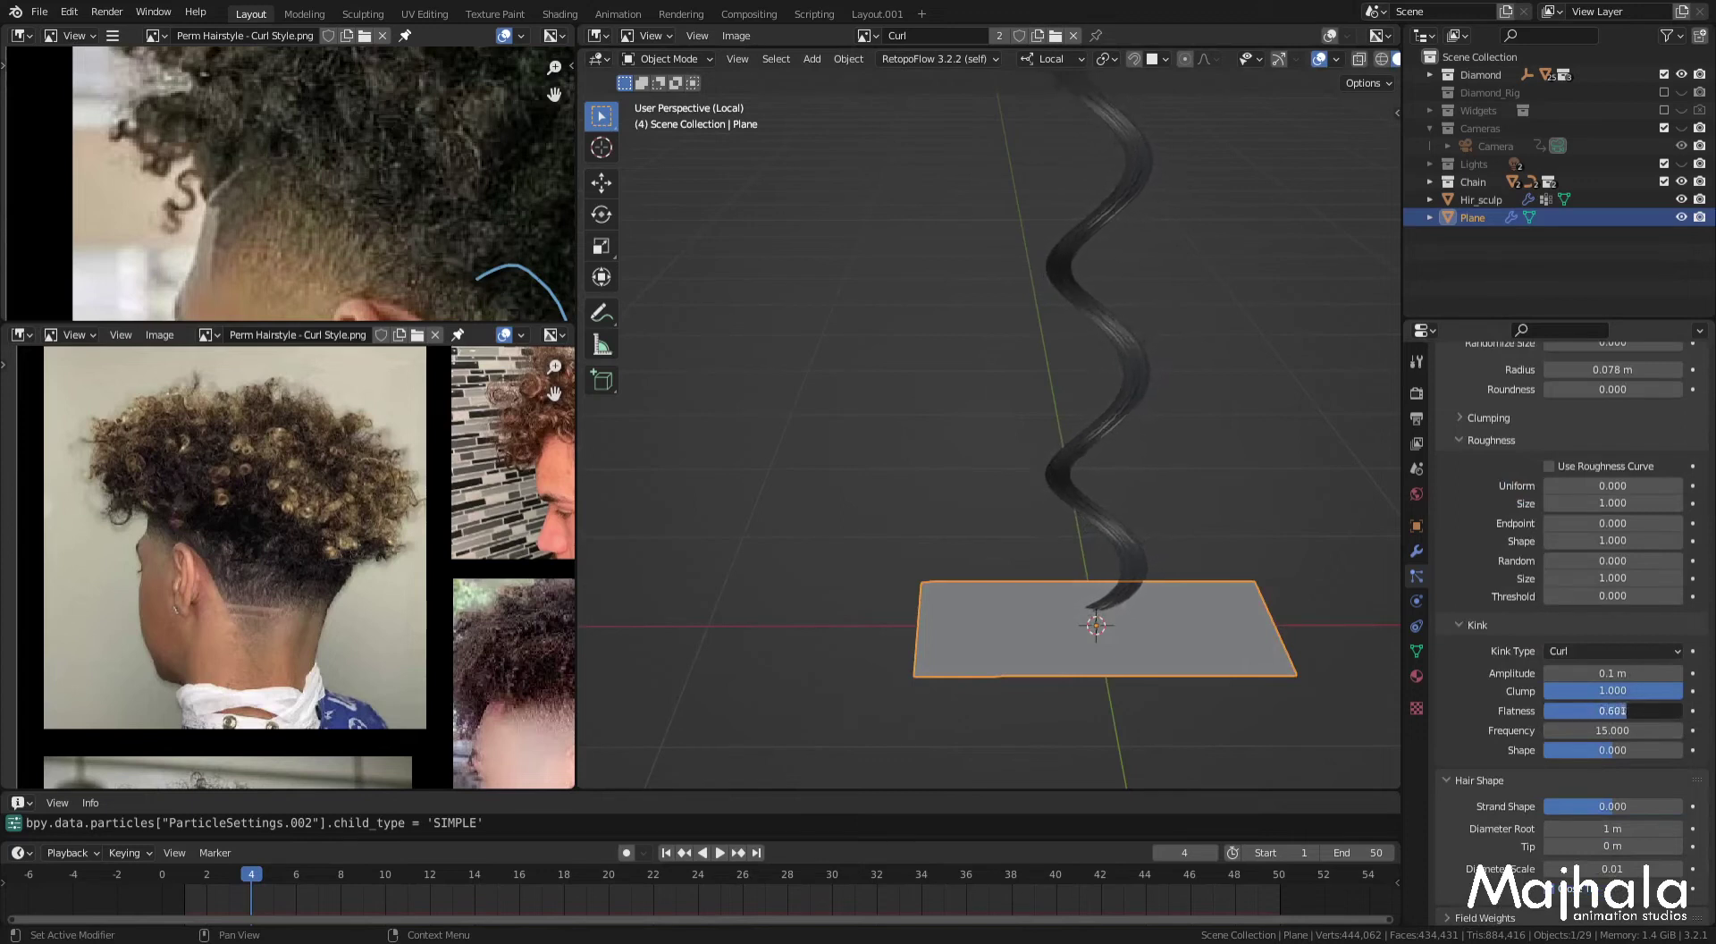
left_click_drag(1640, 711, 1659, 710)
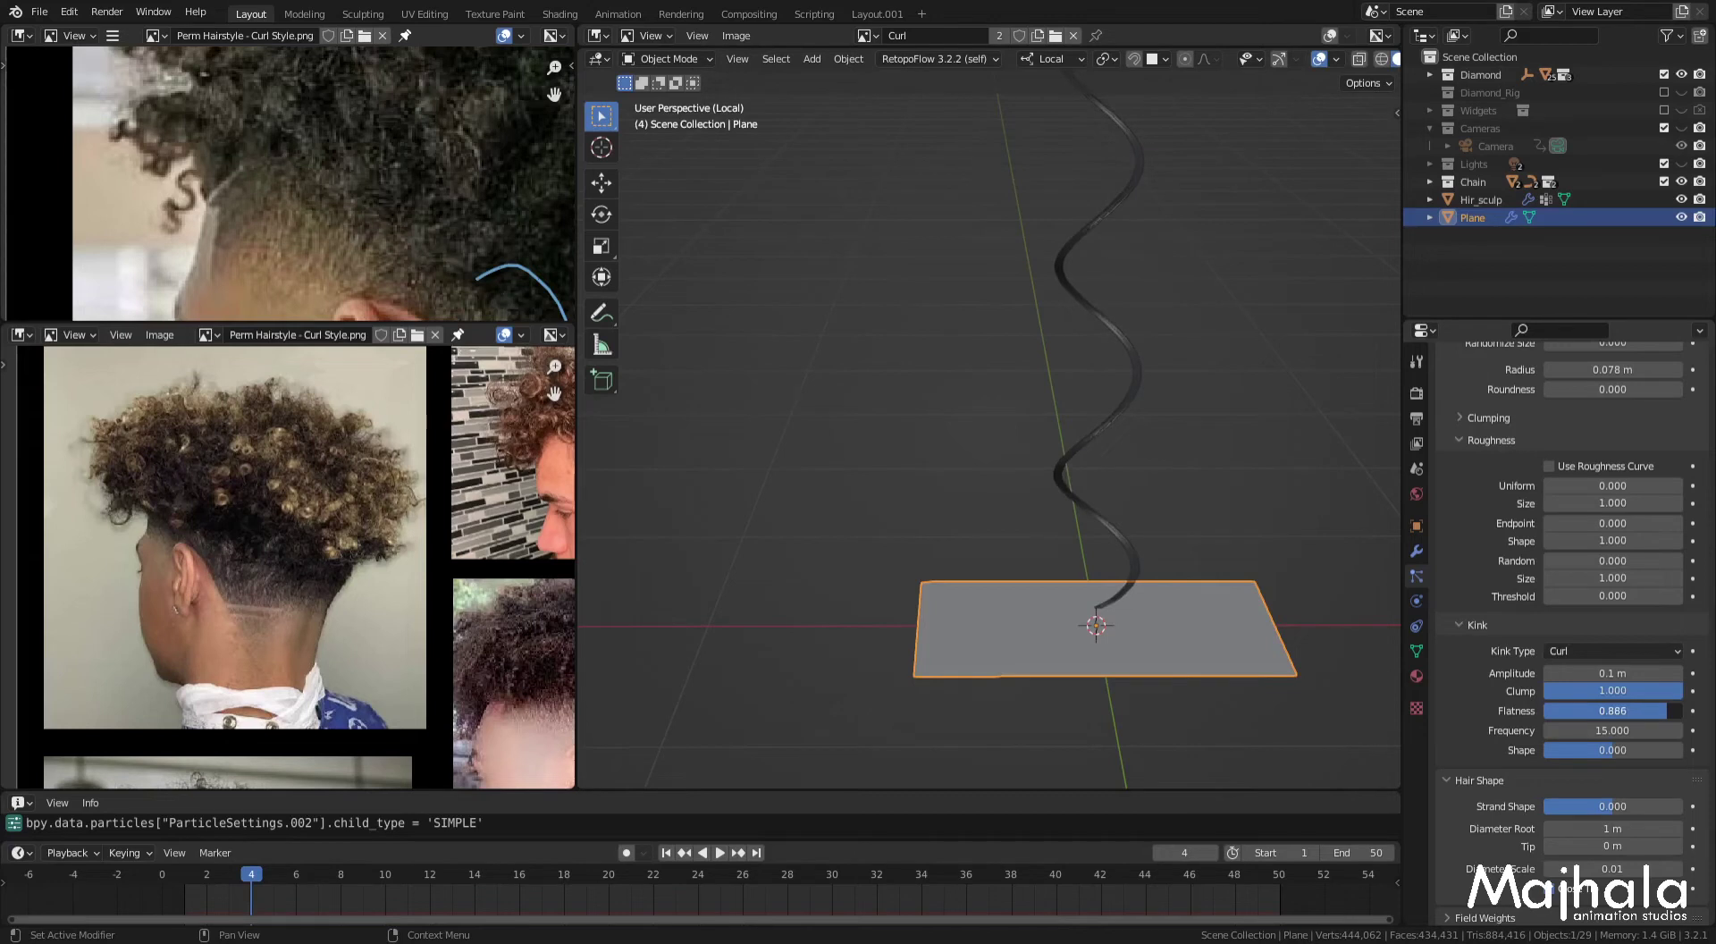
left_click_drag(1667, 710, 1551, 710)
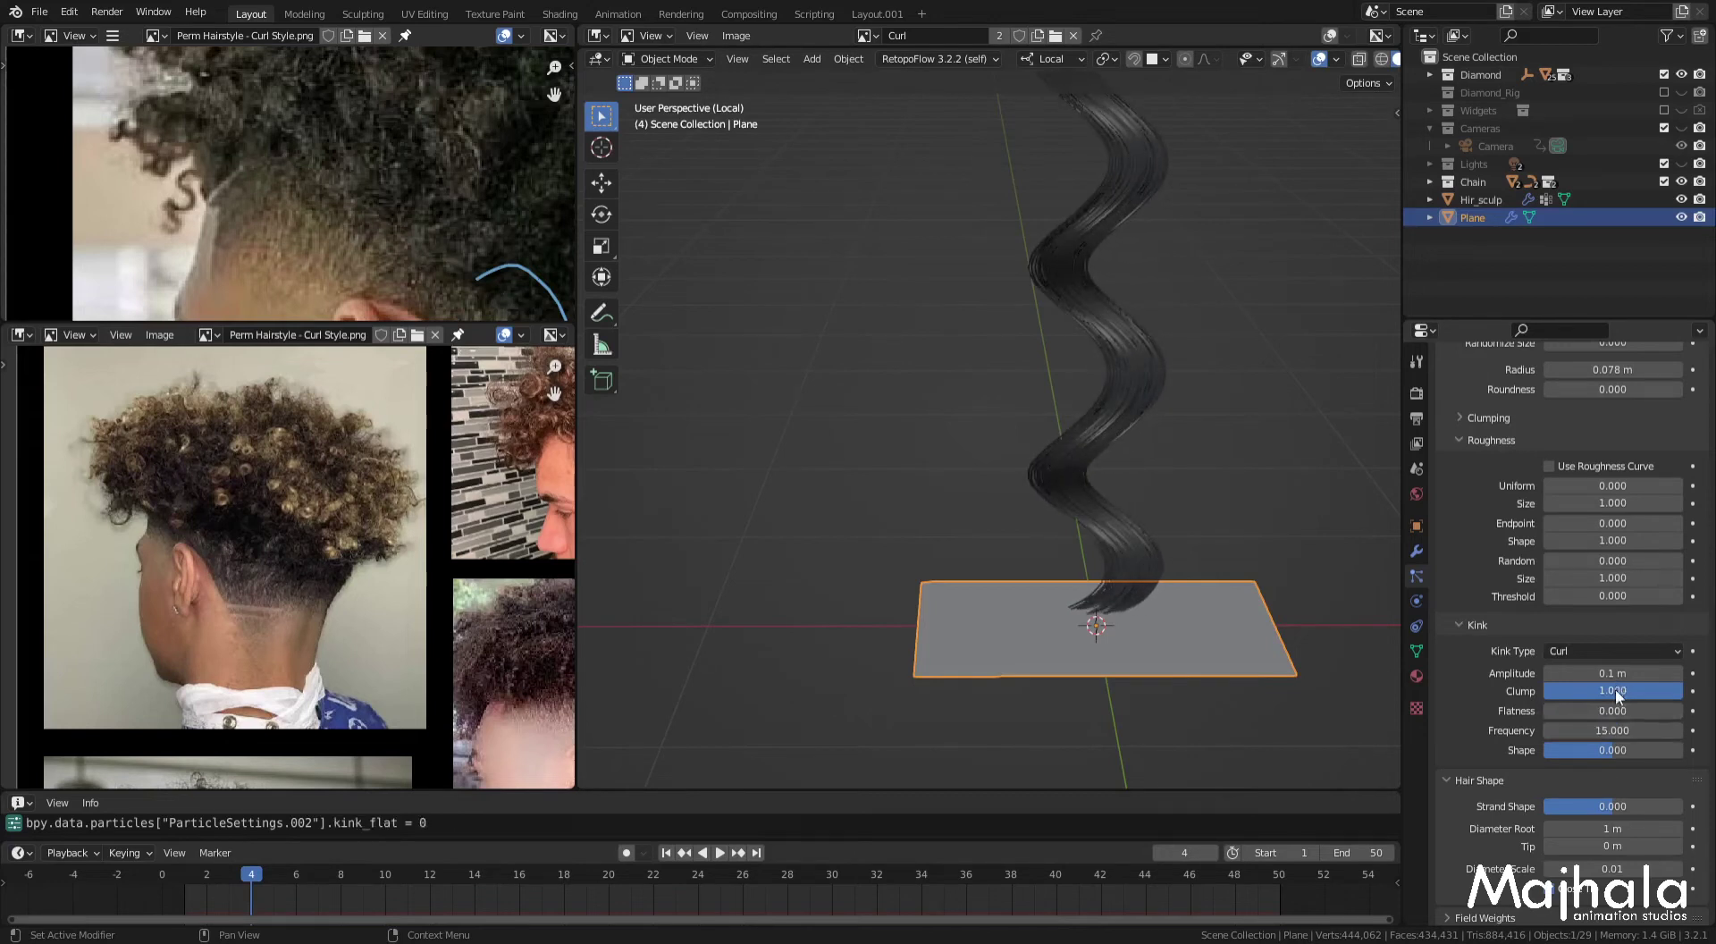
scroll(1126, 742, "down", 4)
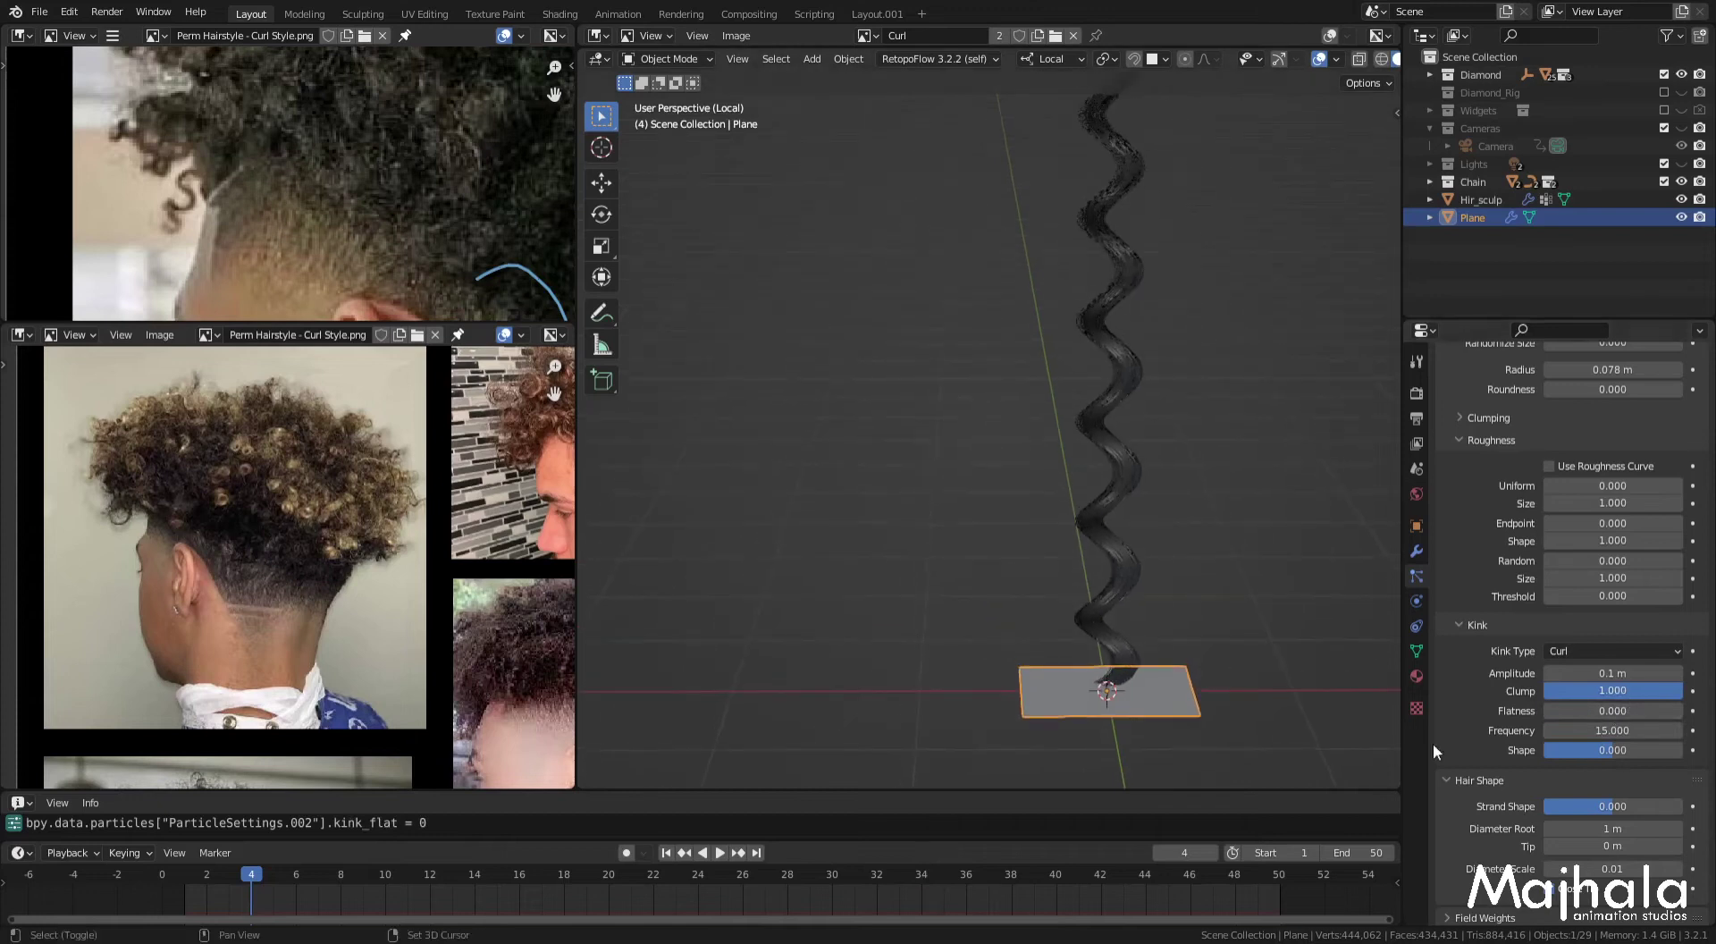
left_click_drag(1676, 690, 1660, 690)
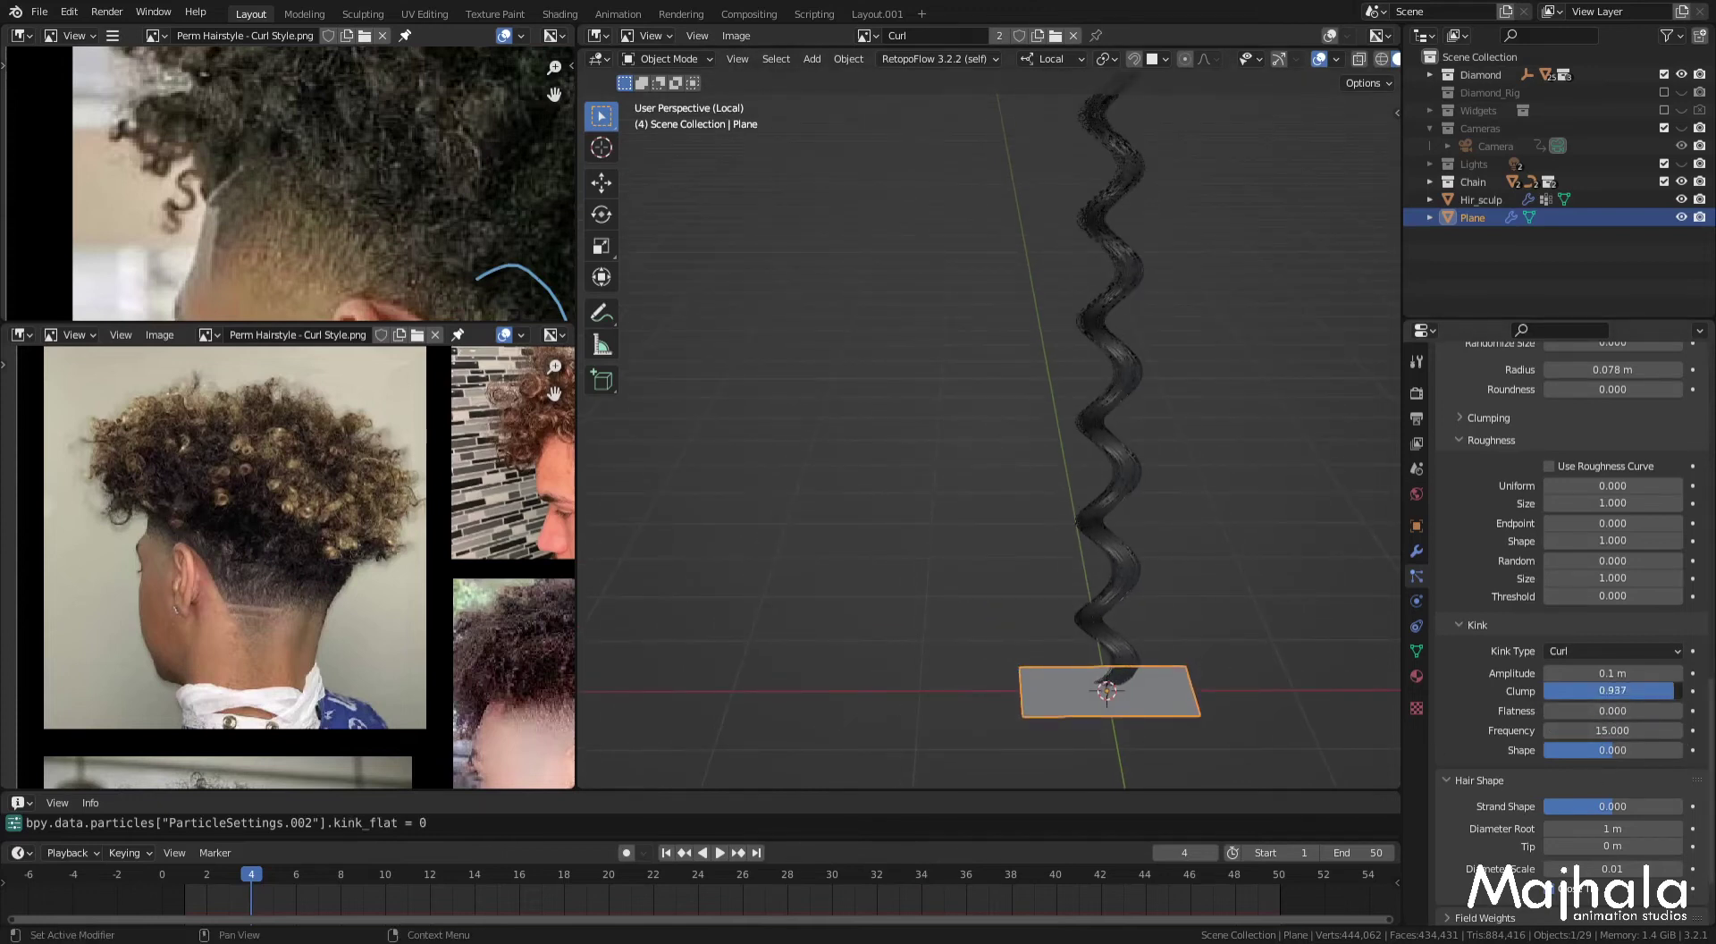
Step: Try several Curl Kink Shape values in front orthographic view, reset it, and settle at 0.405
left_click_drag(1679, 750, 1635, 750)
key("KP_1")
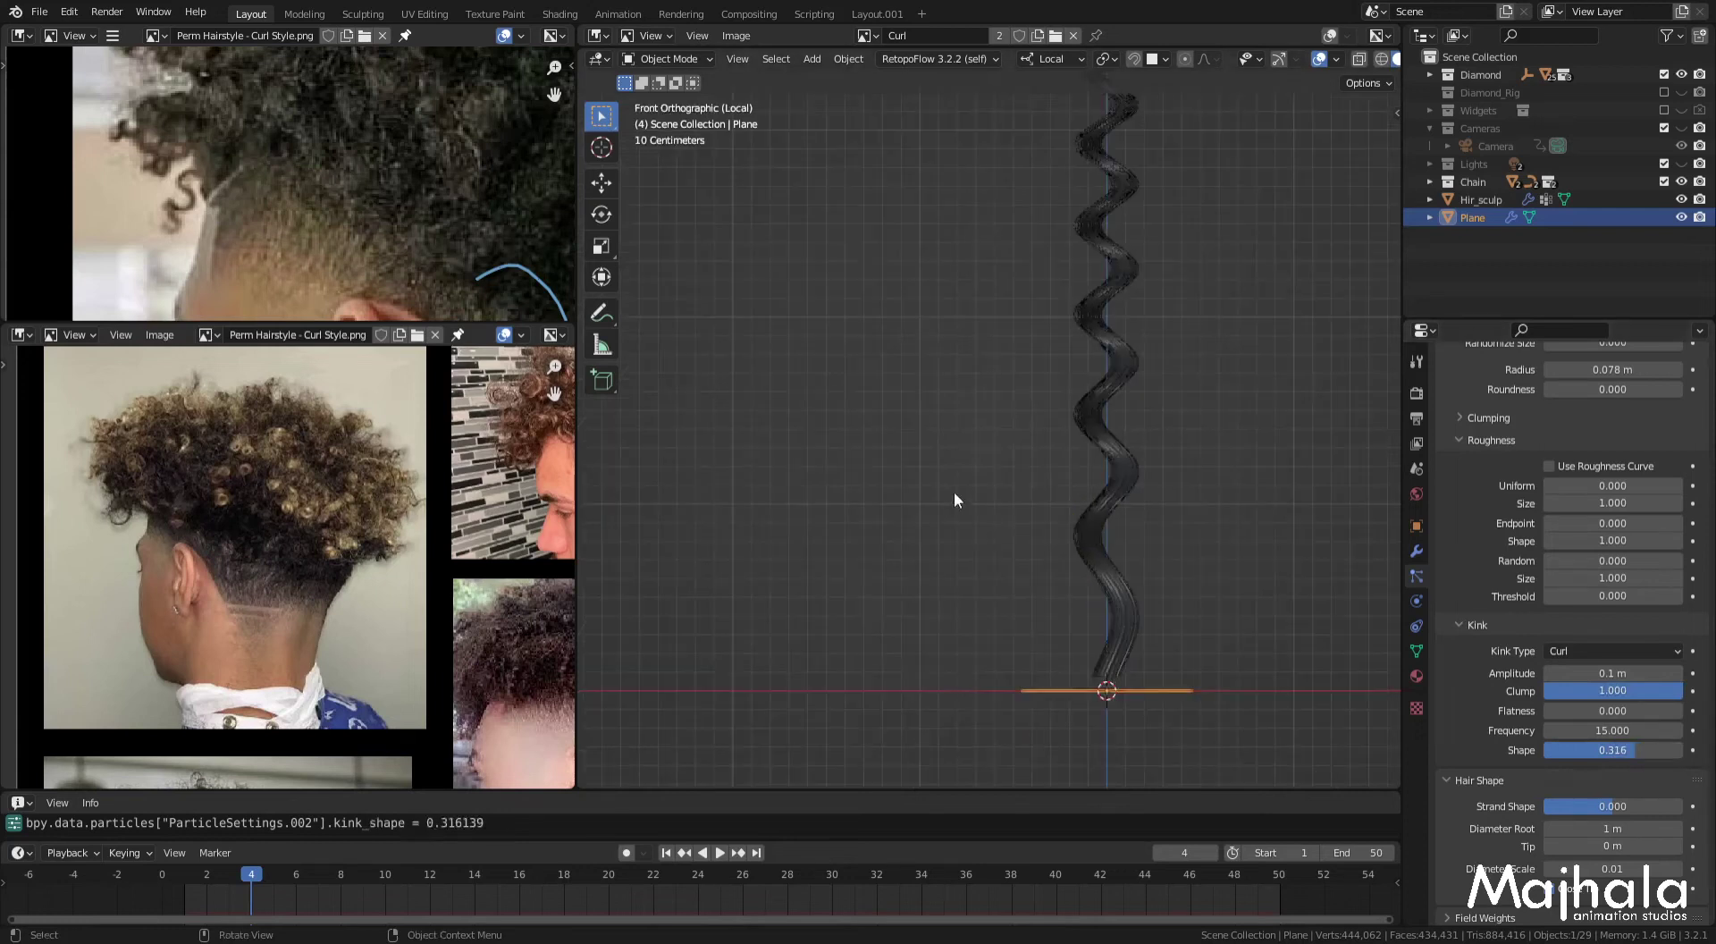
middle_click_drag(961, 358, 957, 422, "shift")
scroll(1087, 453, "down", 2)
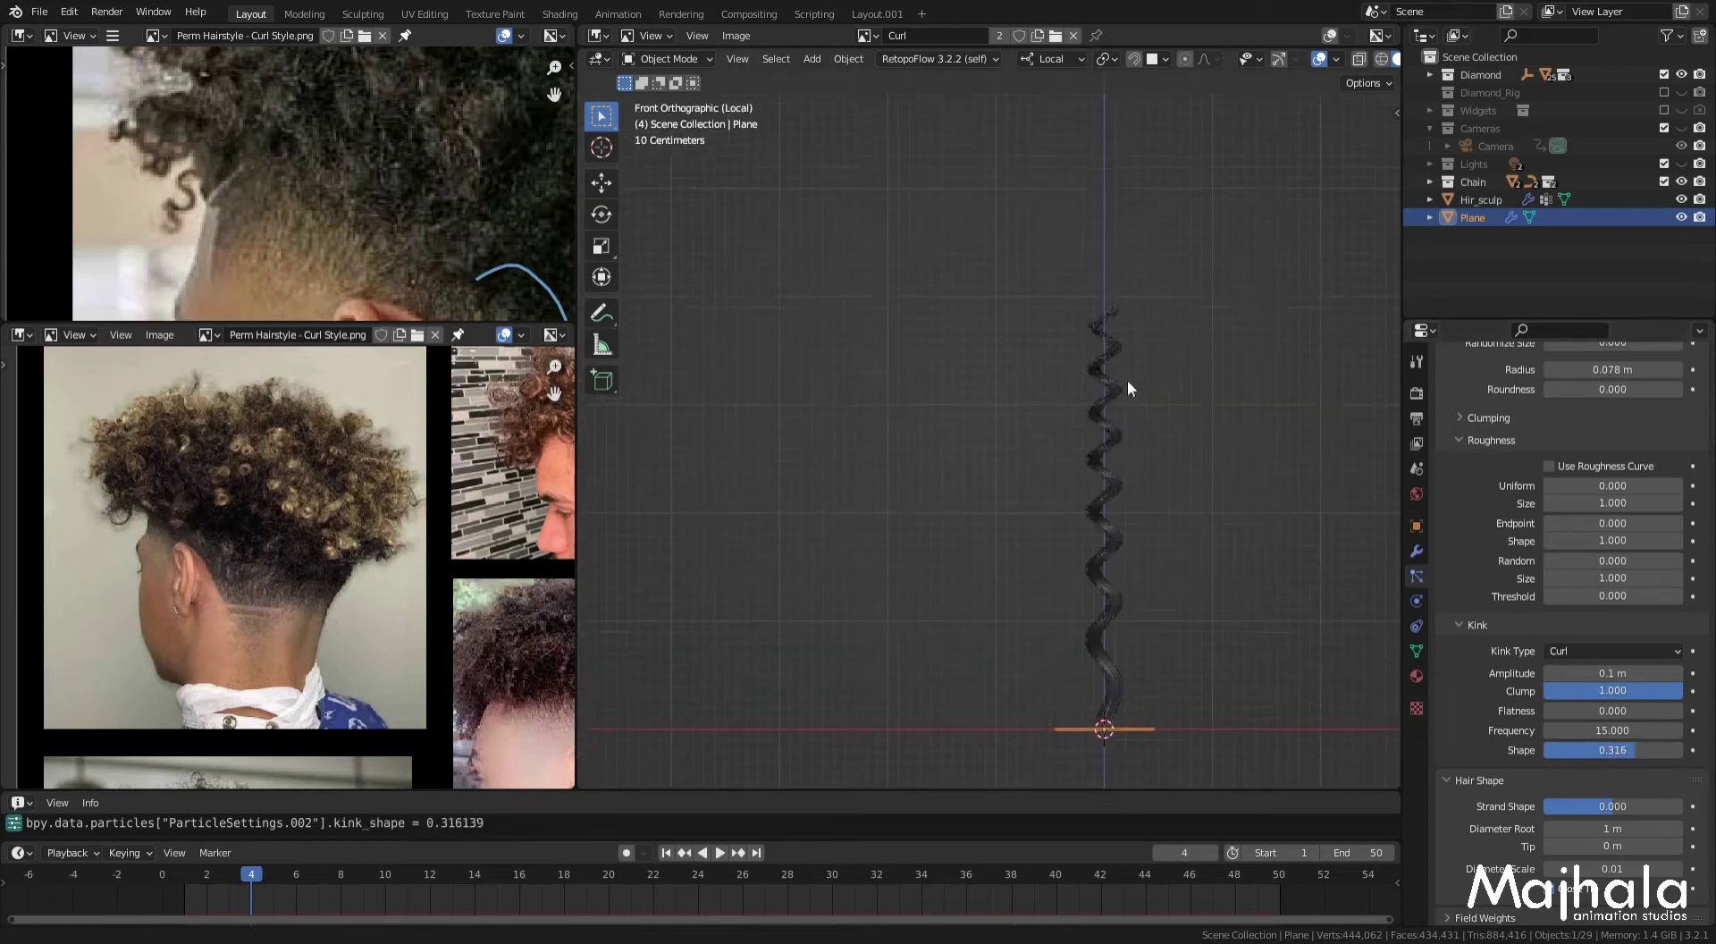
scroll(1126, 491, "down", 2)
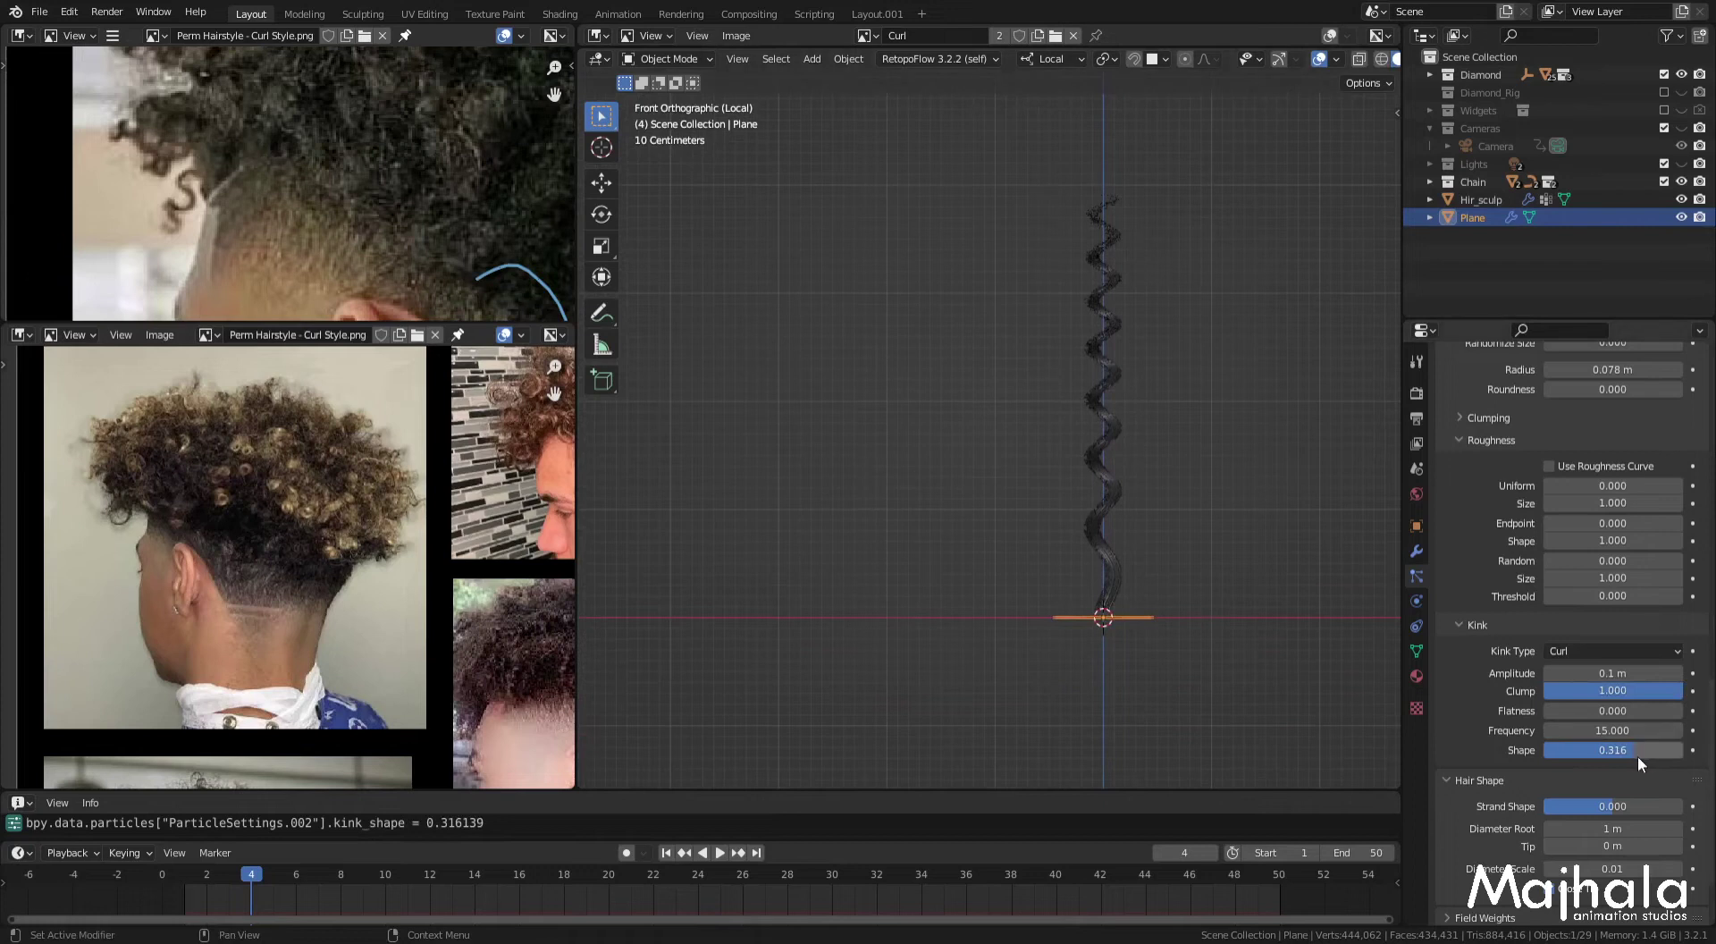
scroll(1097, 437, "up", 2)
scroll(1108, 487, "up", 1)
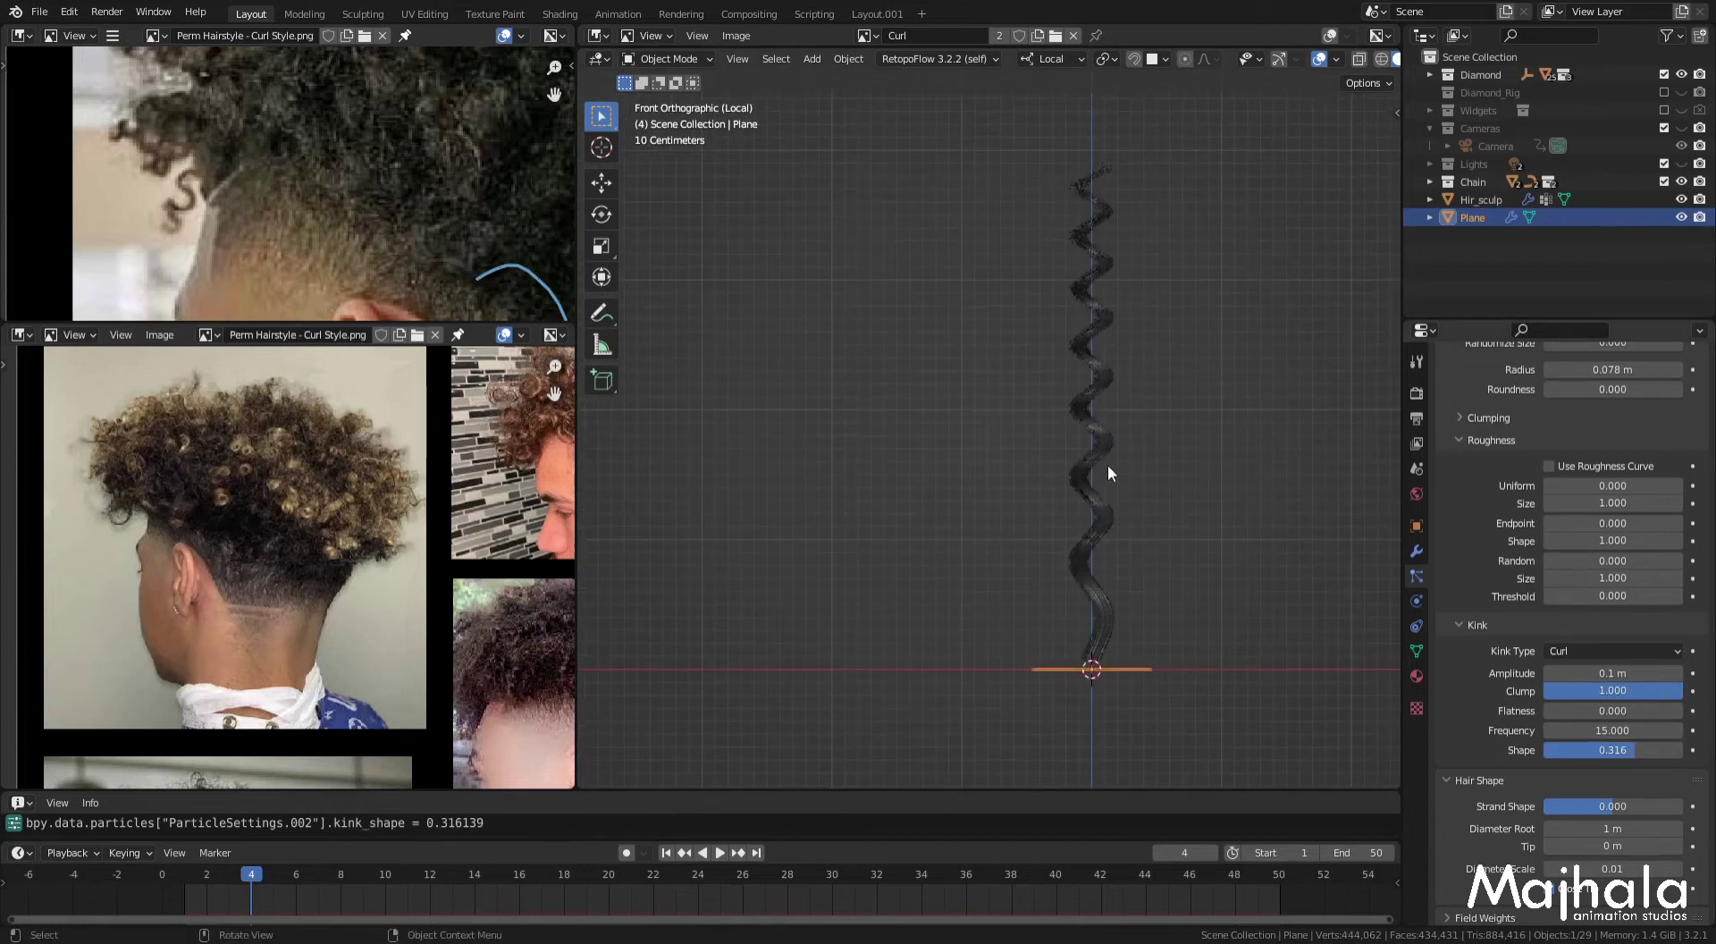
key("BackSpace")
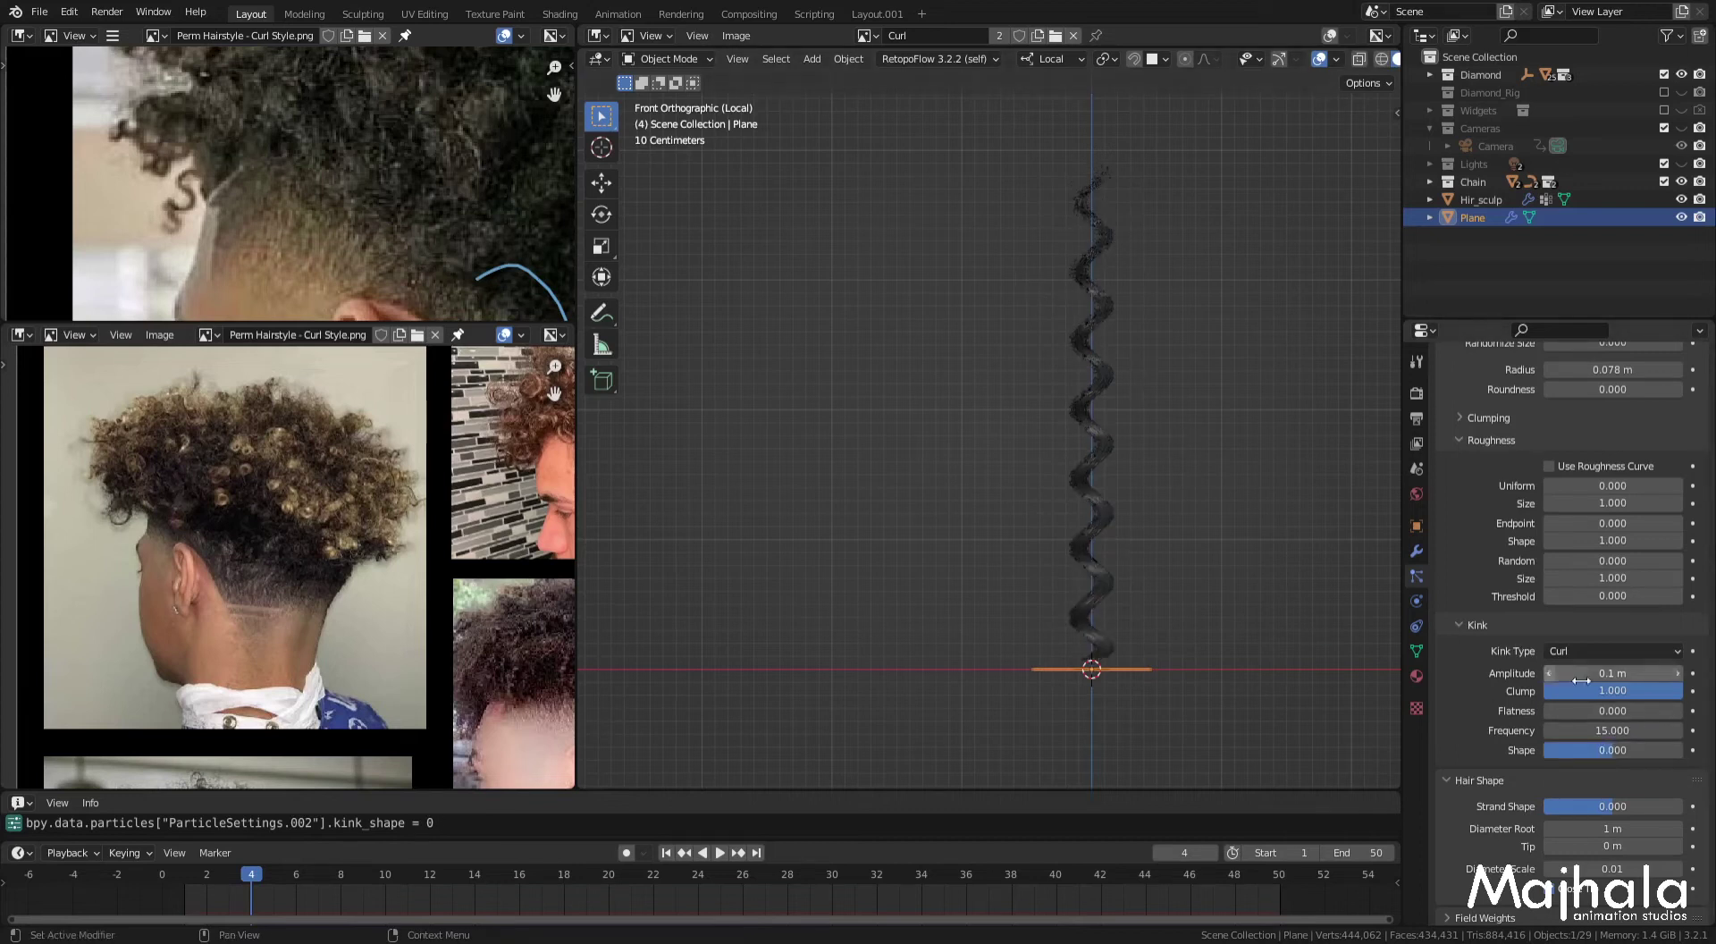
left_click_drag(1612, 753, 1665, 748)
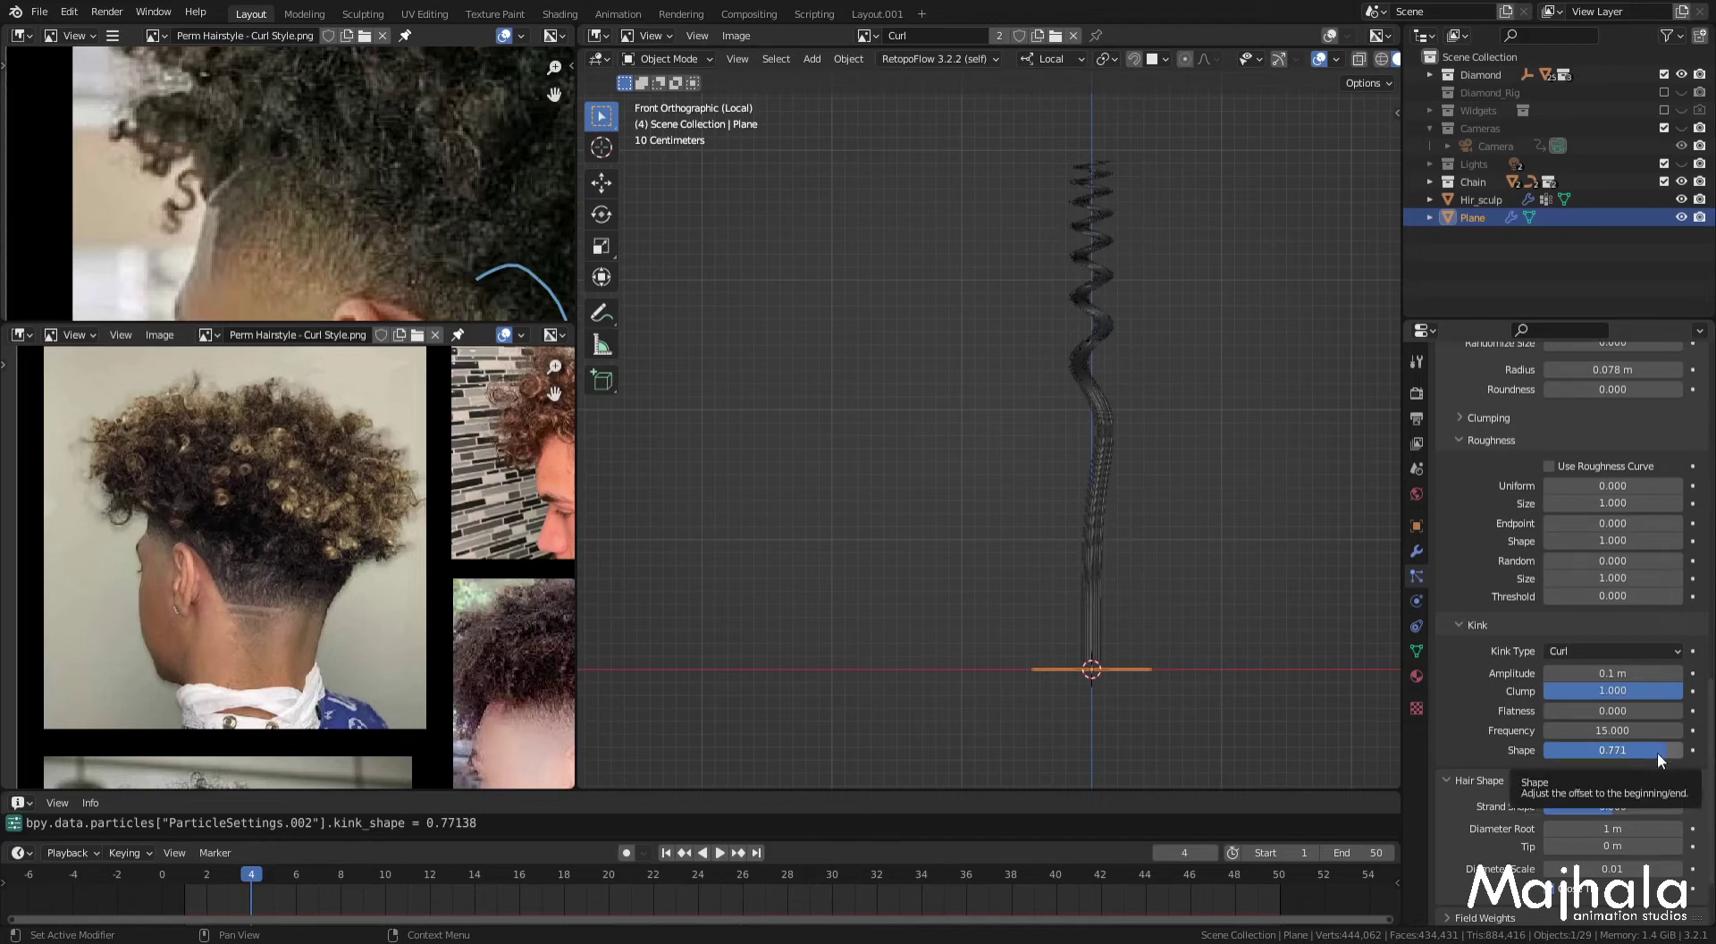
mouse_move(1655, 752)
left_mouse_down()
mouse_move(1553, 752)
mouse_move(1630, 753)
left_mouse_up()
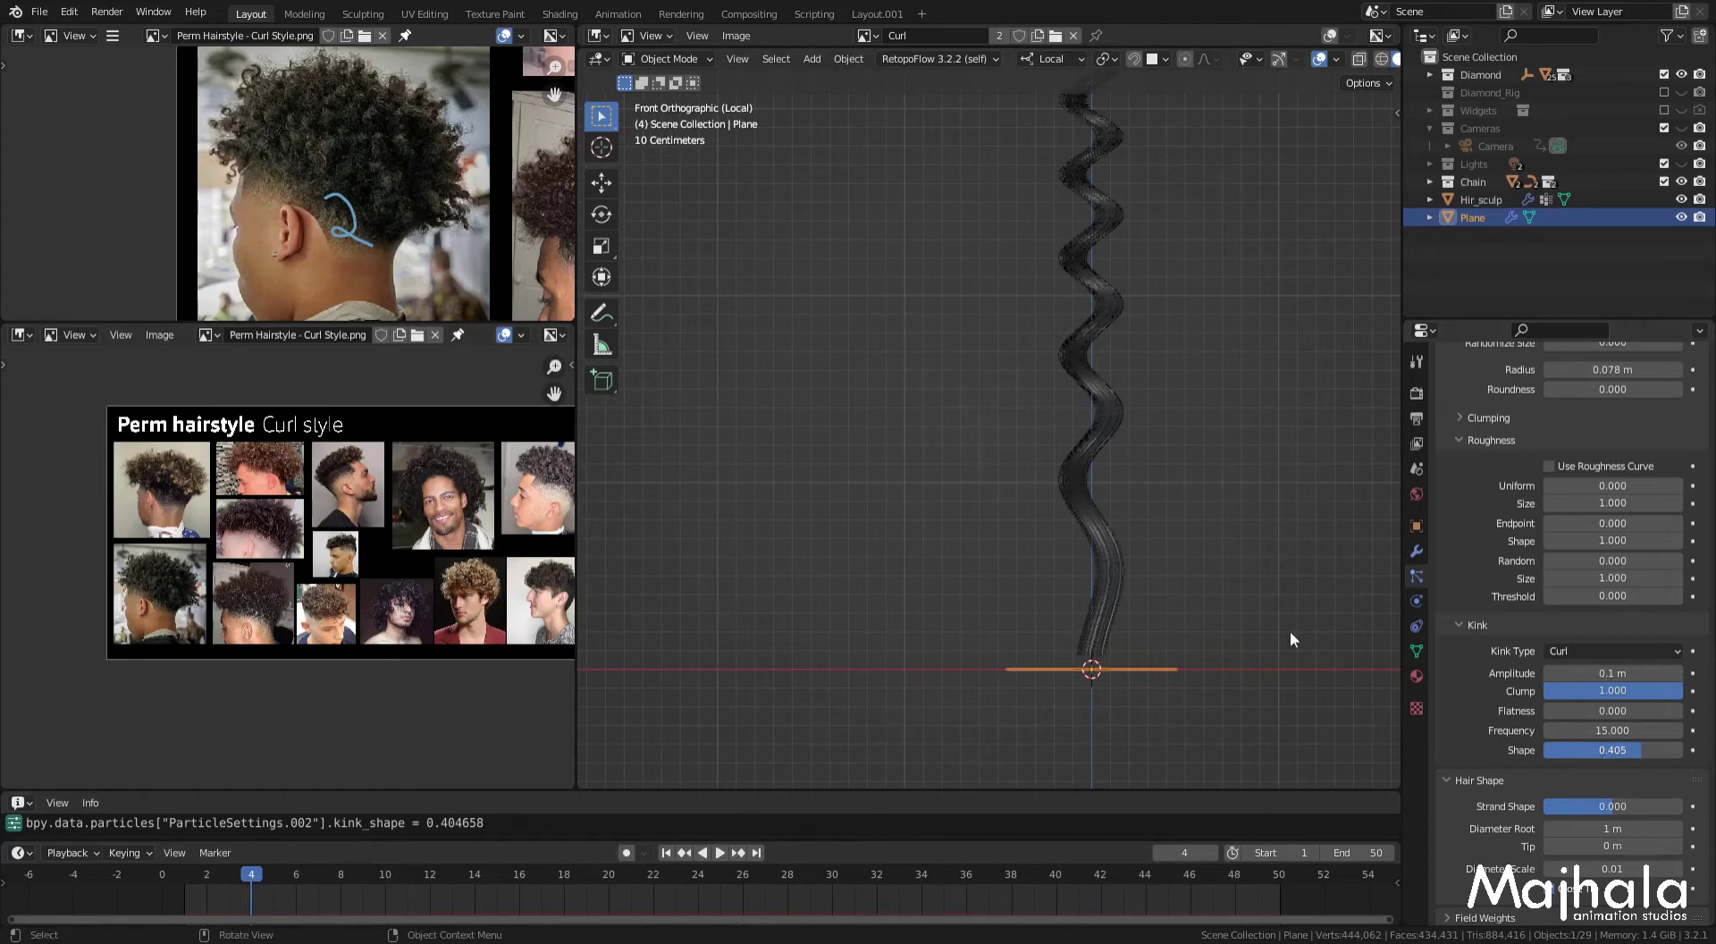
middle_click_drag(1067, 533, 1117, 597, "shift")
Step: Fill the upper reference view with the Perm hairstyle Curl style collage
scroll(491, 431, "down", 4)
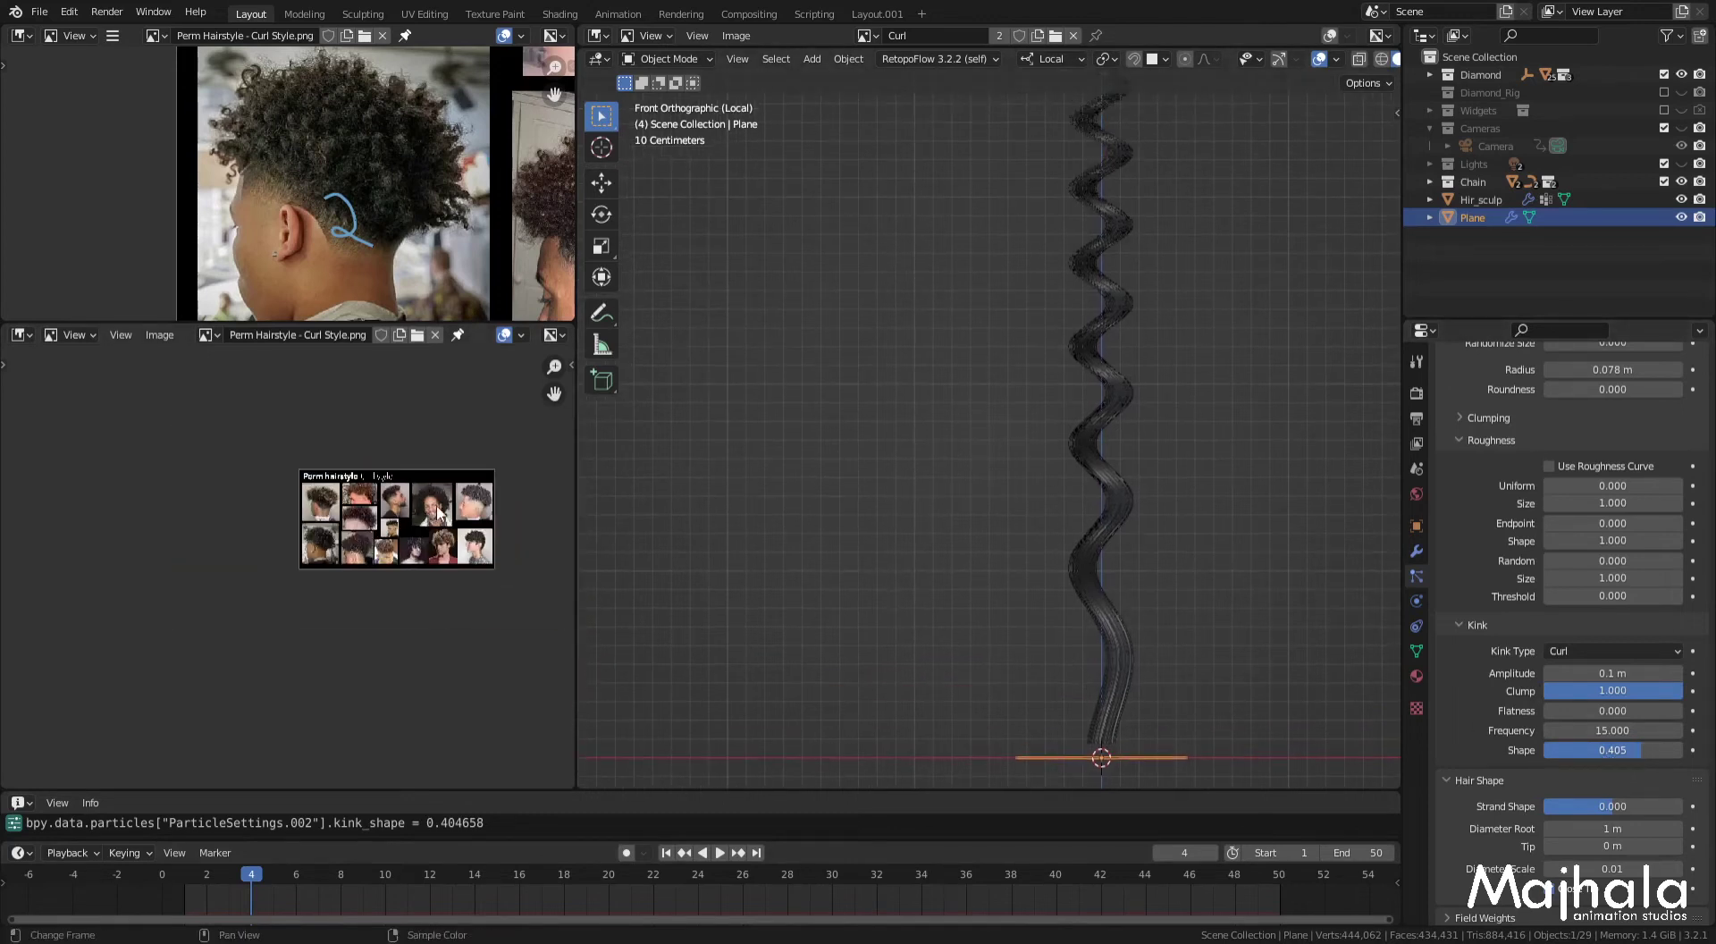
scroll(429, 237, "down", 5)
scroll(435, 229, "down", 1)
middle_click_drag(436, 231, 263, 218)
scroll(295, 196, "up", 2)
scroll(385, 554, "up", 7)
scroll(408, 615, "up", 2)
scroll(340, 459, "up", 2)
scroll(345, 554, "up", 1)
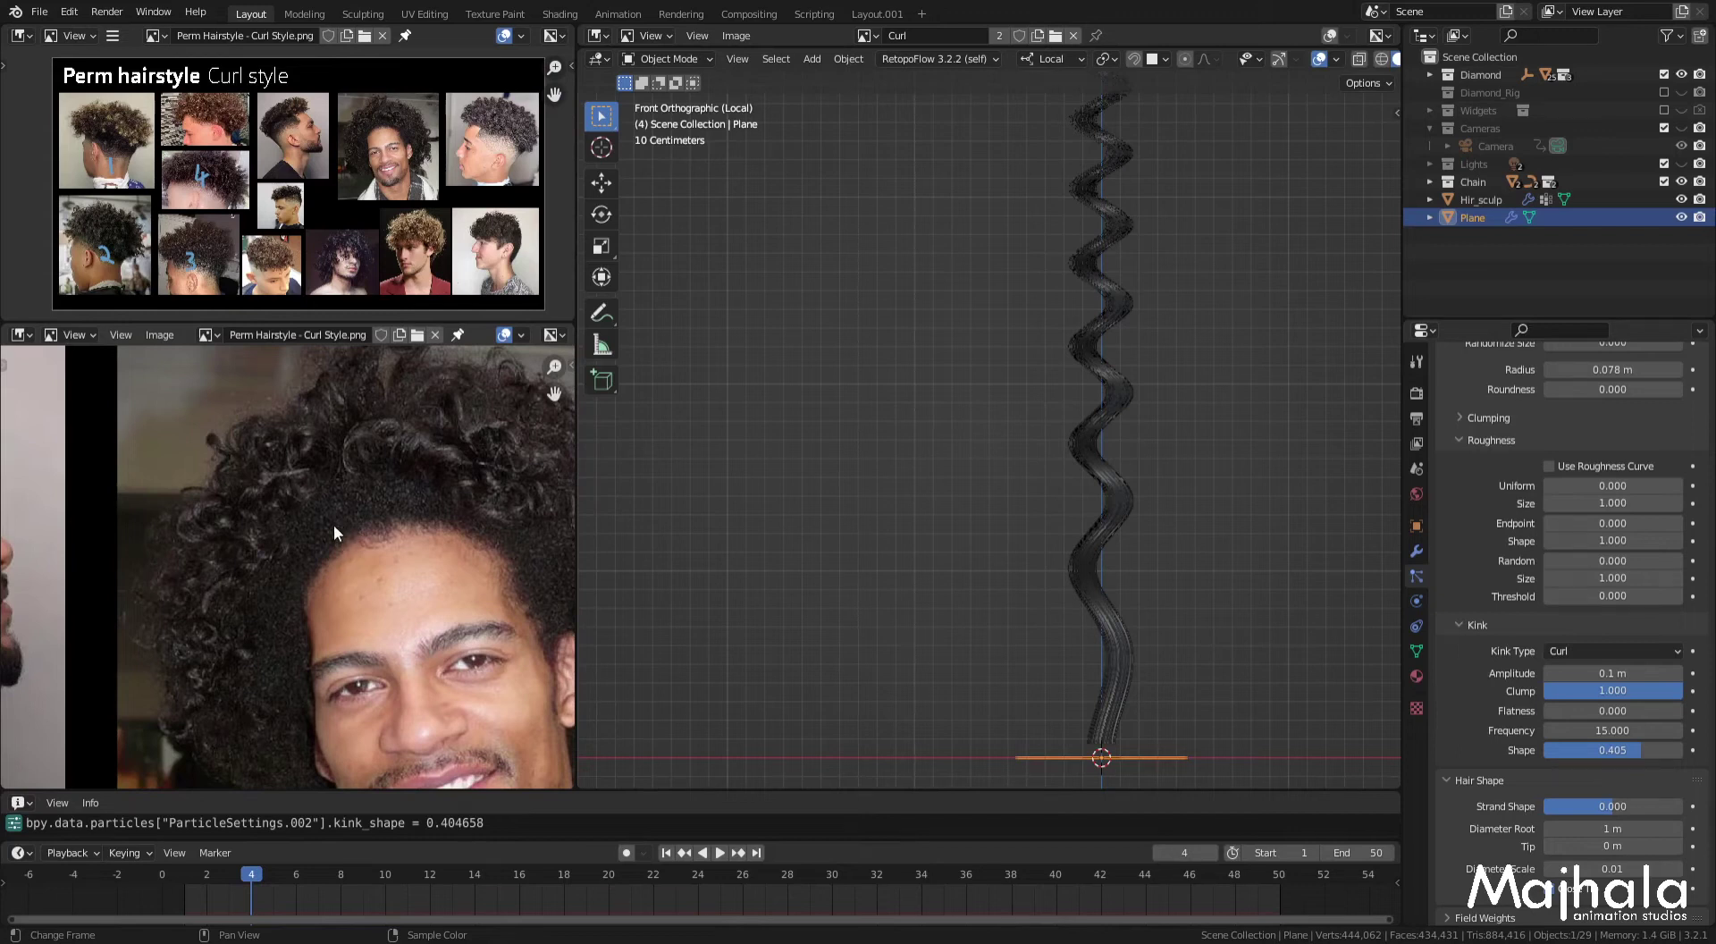
Step: Zoom into the lower curly-hair reference photos, then lower Kink Shape to 0.253
scroll(260, 480, "down", 3)
scroll(281, 479, "down", 1)
scroll(282, 479, "down", 1)
scroll(324, 483, "up", 3)
middle_click_drag(275, 581, 178, 625)
scroll(143, 647, "up", 3)
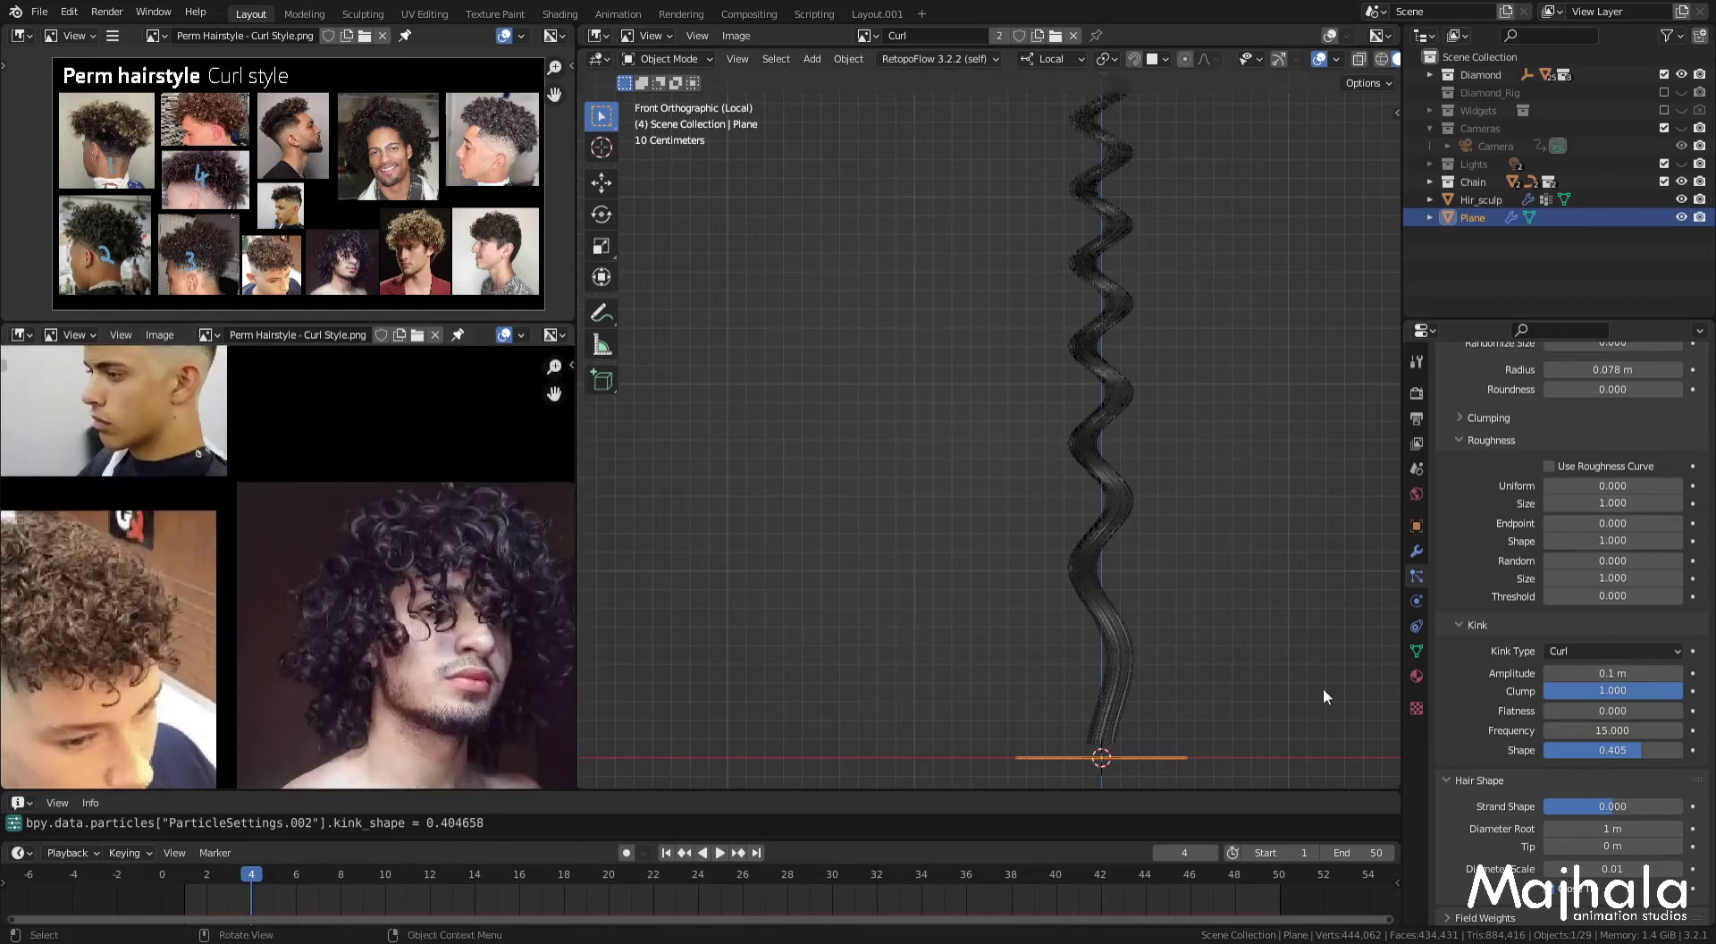
left_click_drag(1609, 750, 1649, 750)
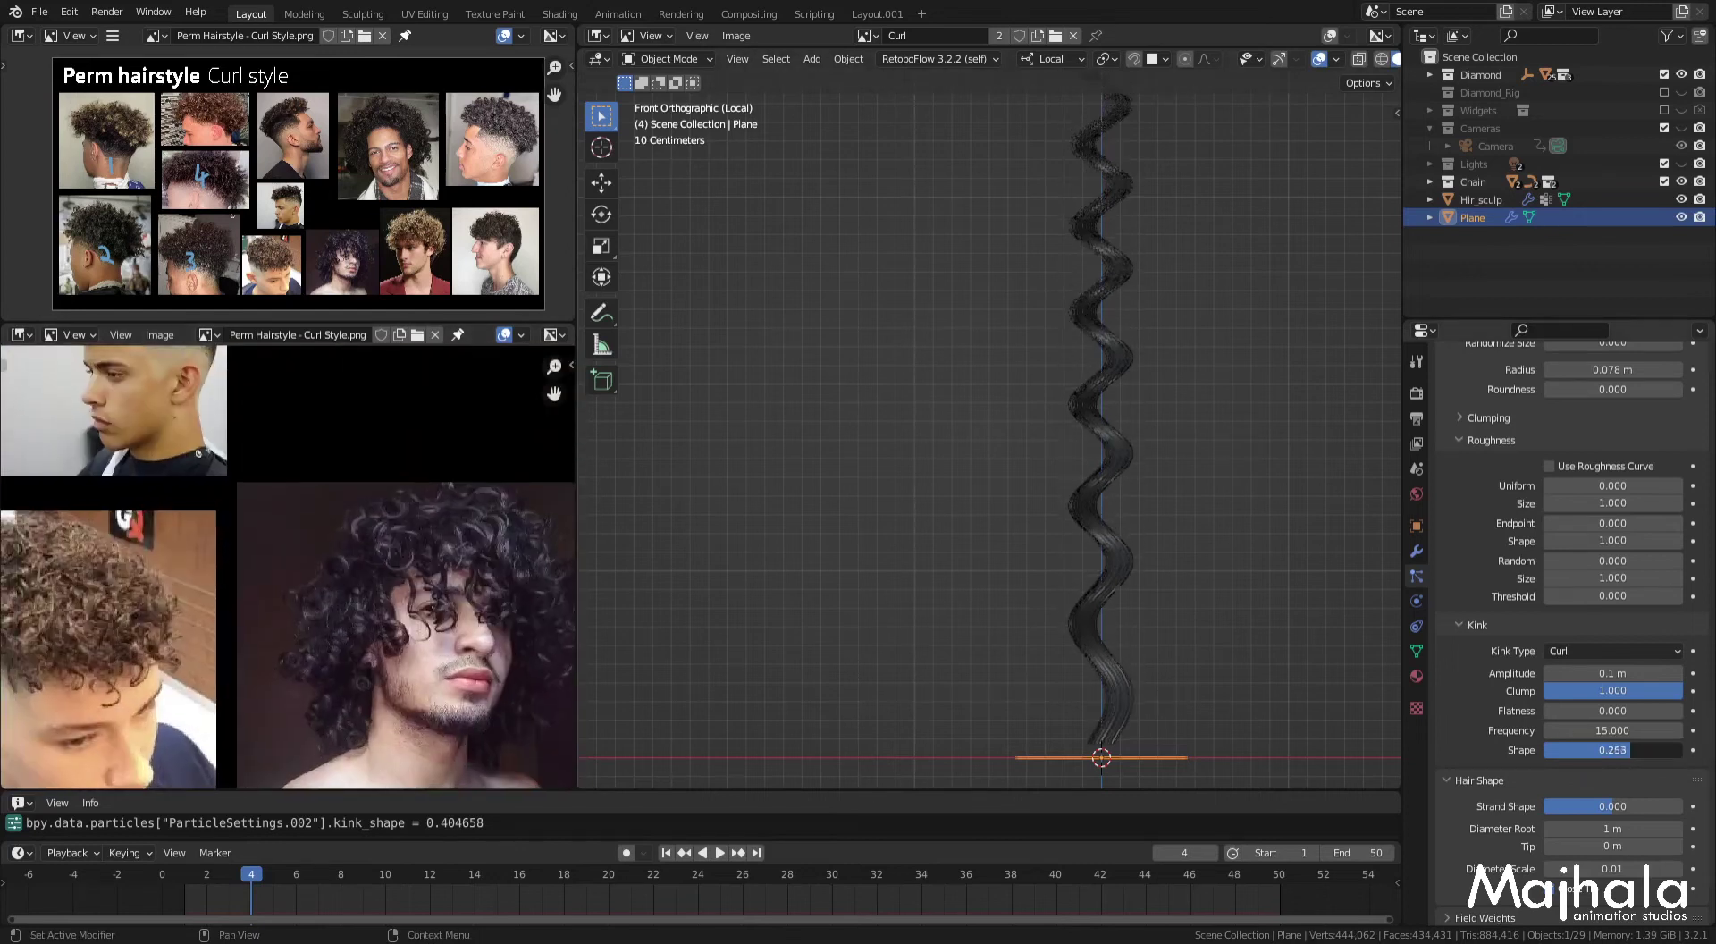
Step: Type Kink Shape as 0.5, then retype it as exactly 0.4
left_click(1649, 750)
type("0.5")
key("Return")
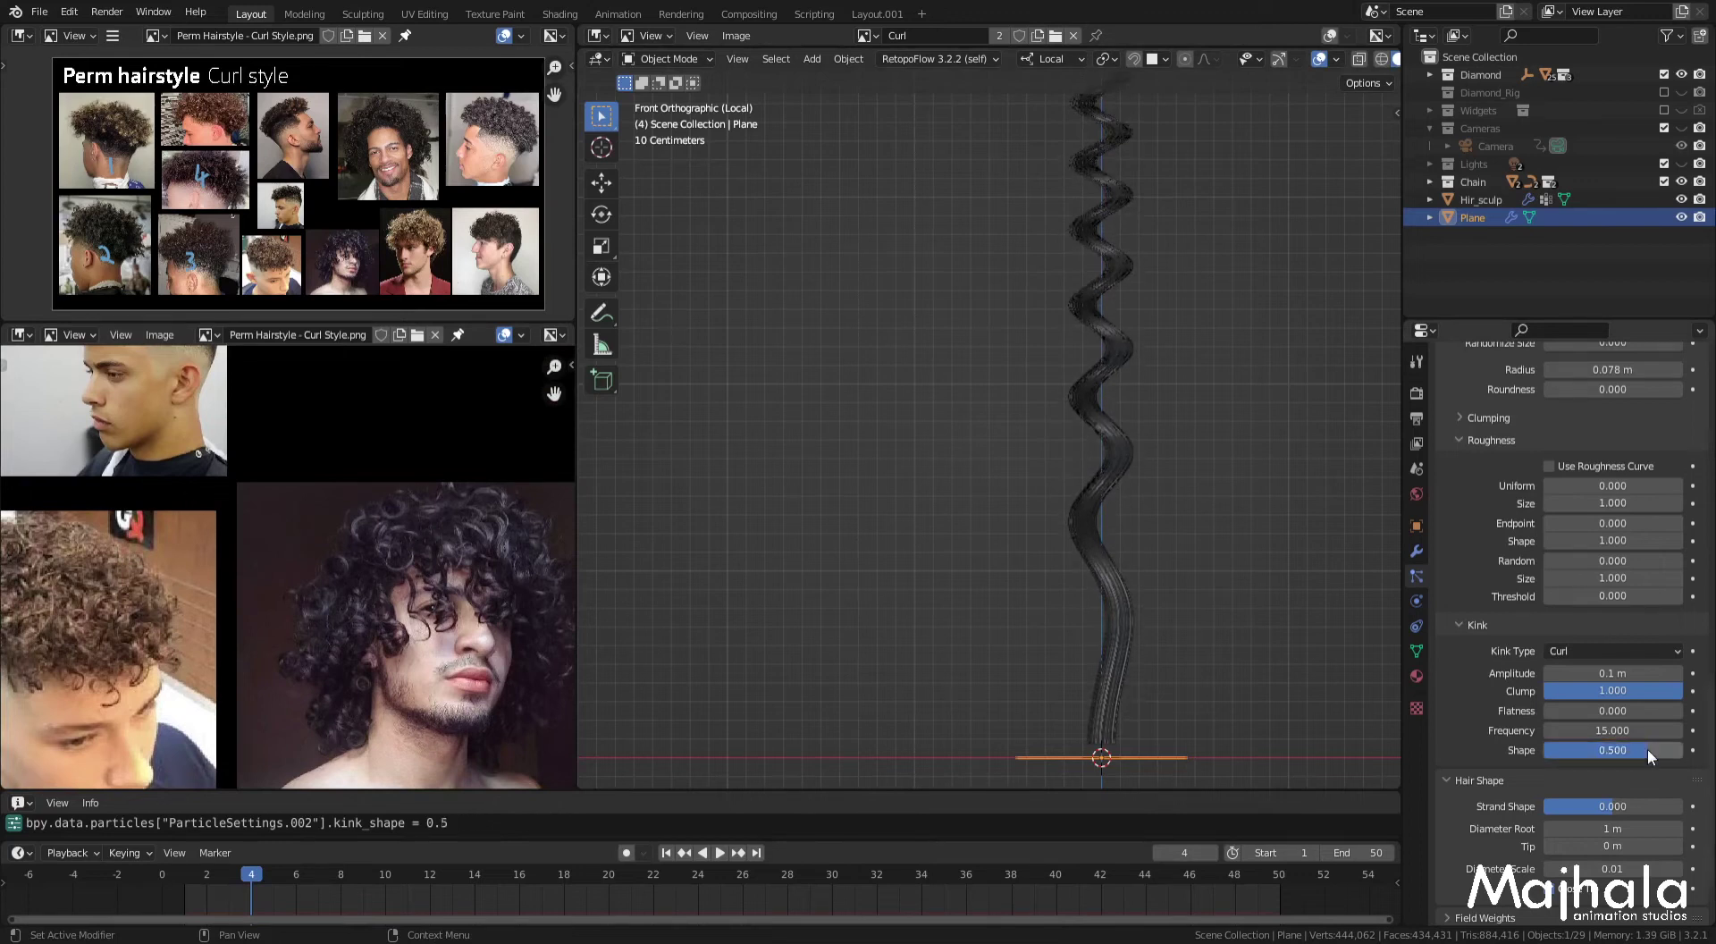
left_click(1649, 753)
key("BackSpace")
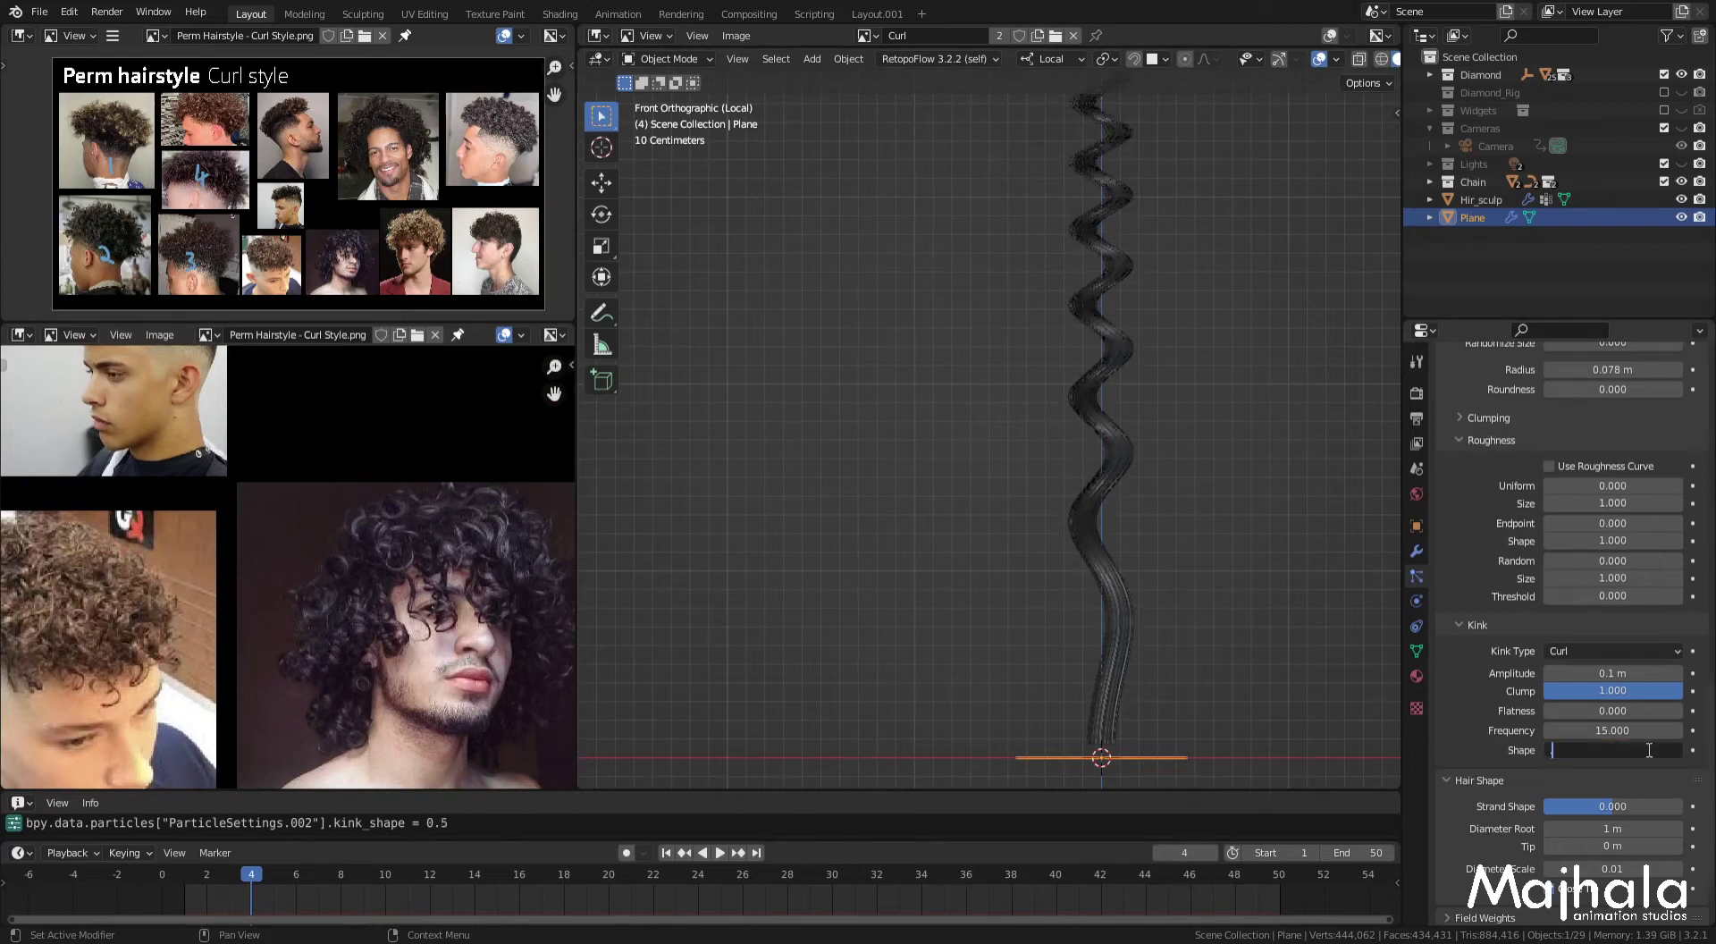
type("-")
key("Return")
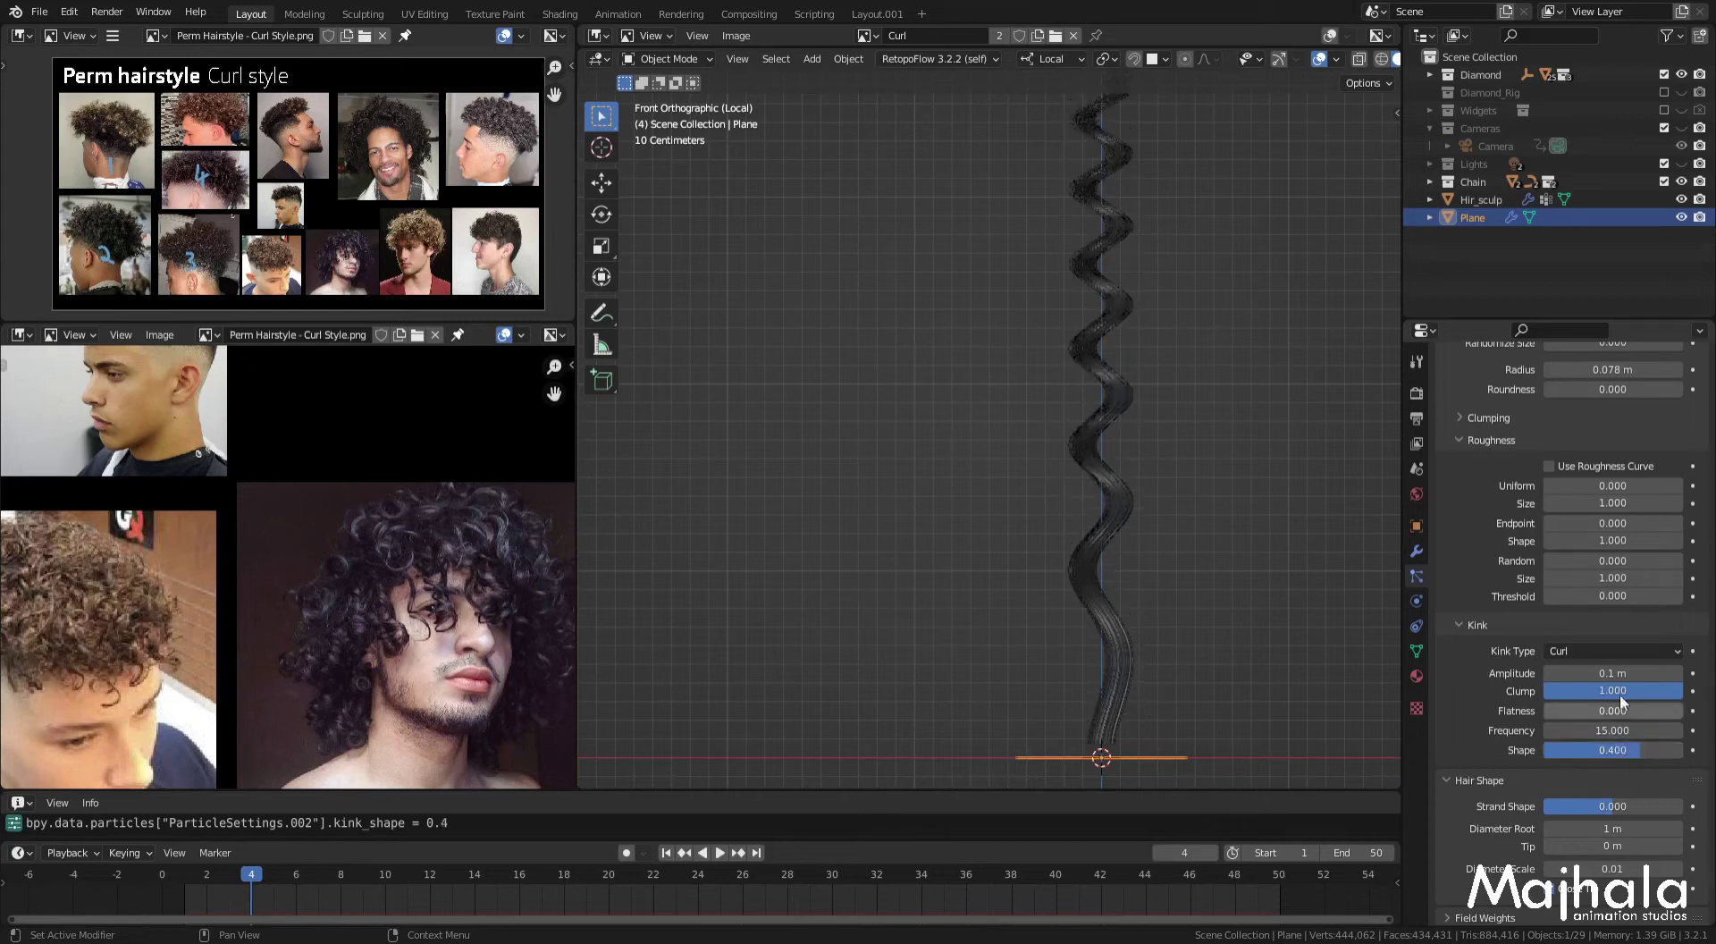
scroll(1608, 733, "up", 2)
scroll(1058, 452, "down", 2)
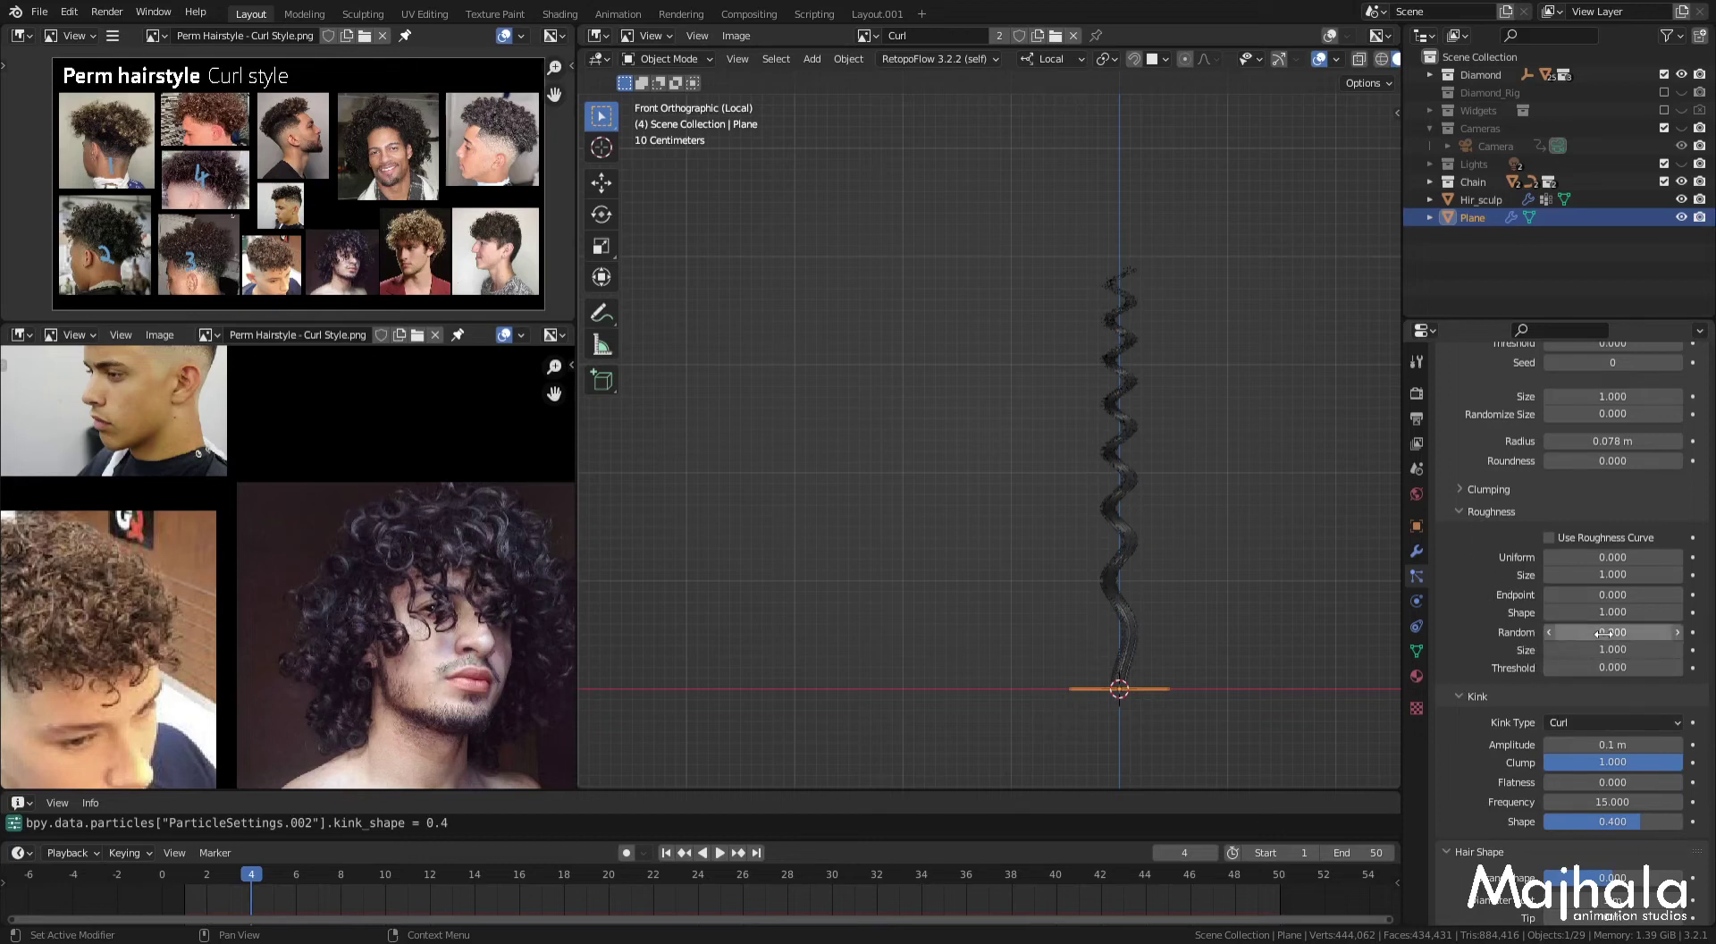
Step: Try higher Random roughness values, then type it as 0.5 and check the strand in front view
scroll(1145, 533, "up", 3)
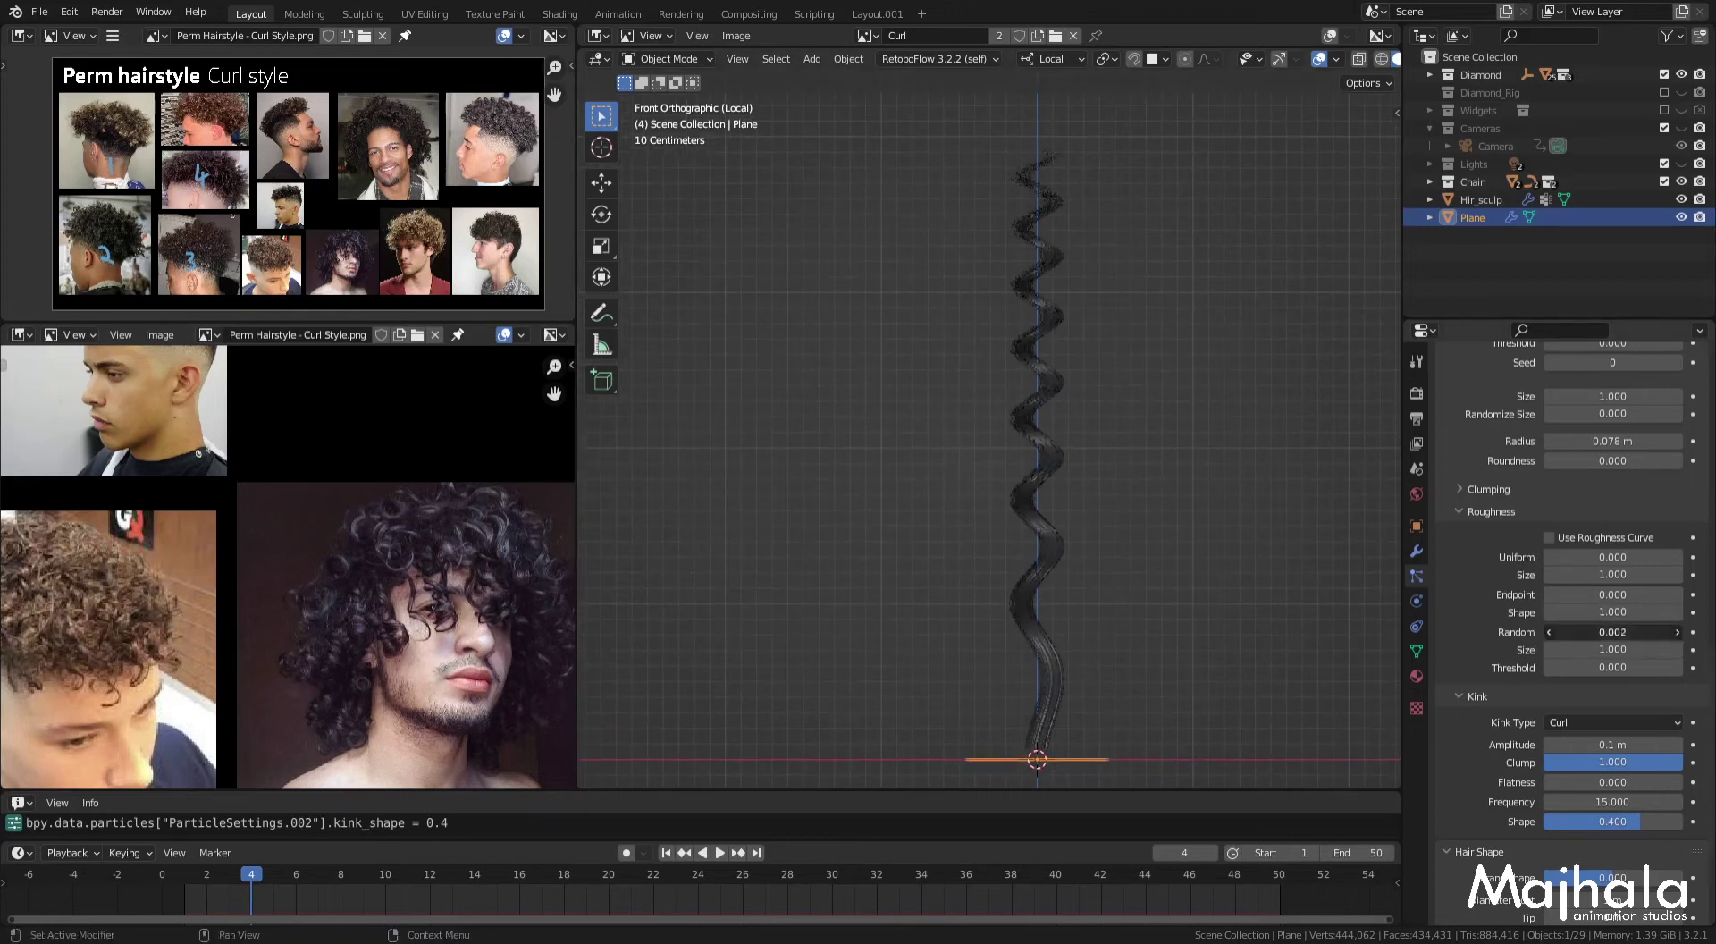
left_click_drag(1613, 632, 1635, 632)
left_click_drag(1613, 632, 1662, 631)
middle_click_drag(858, 465, 888, 472)
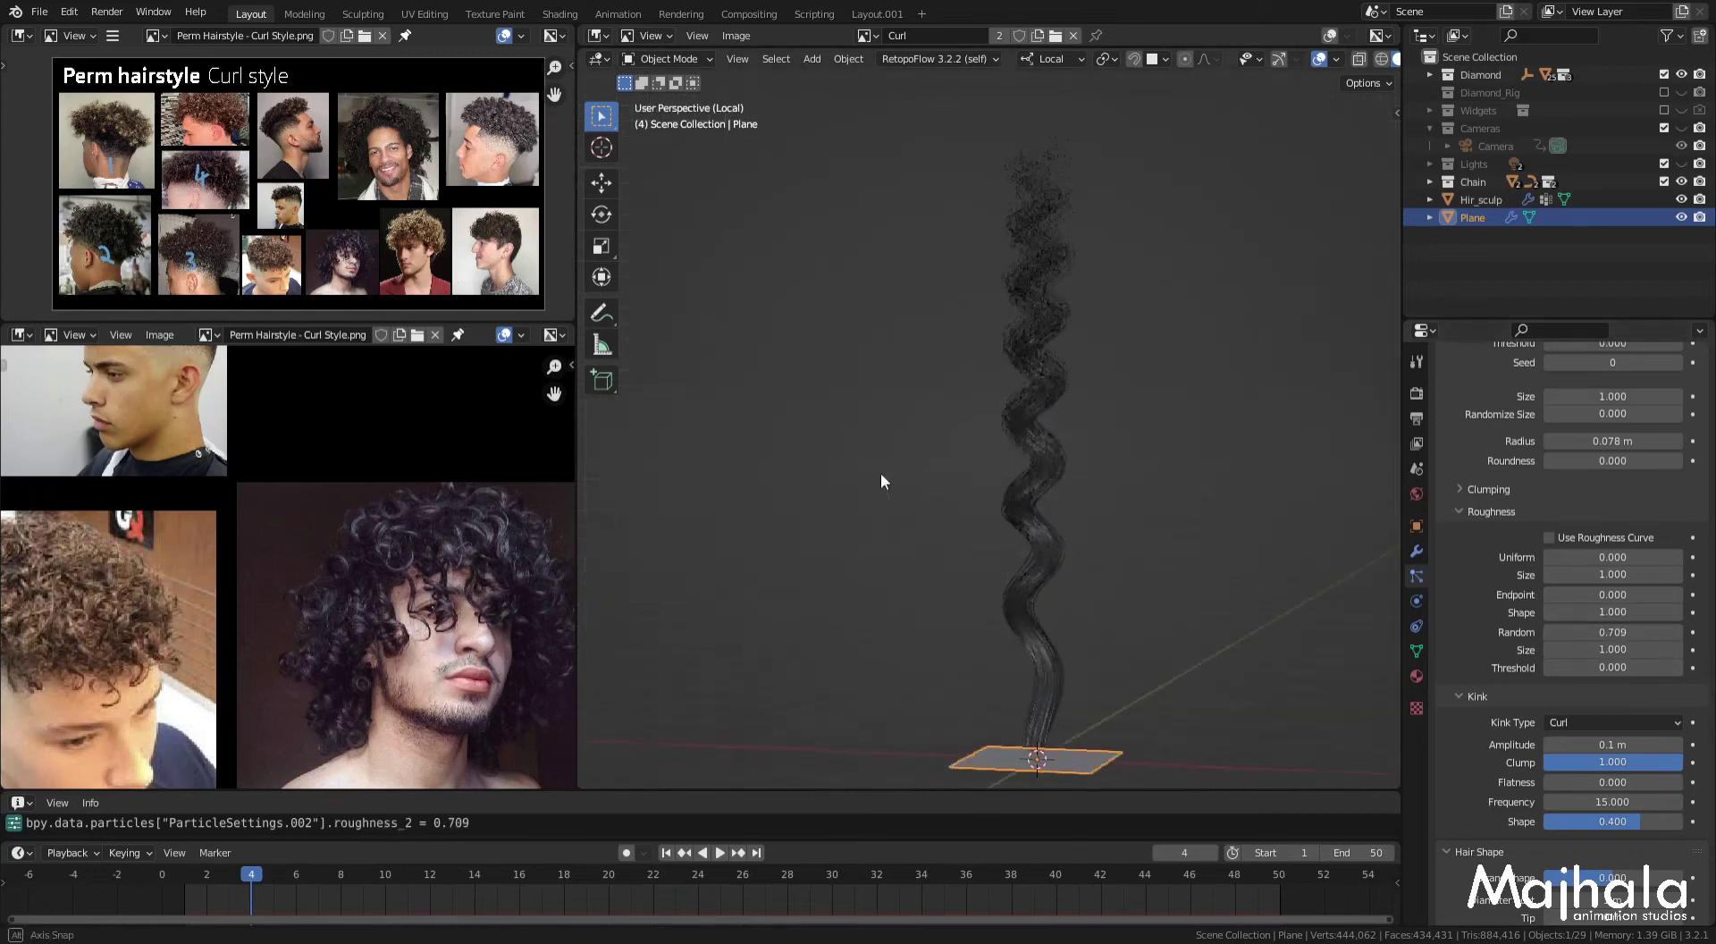
scroll(1014, 527, "up", 3)
scroll(1083, 580, "up", 3)
key("KP_1")
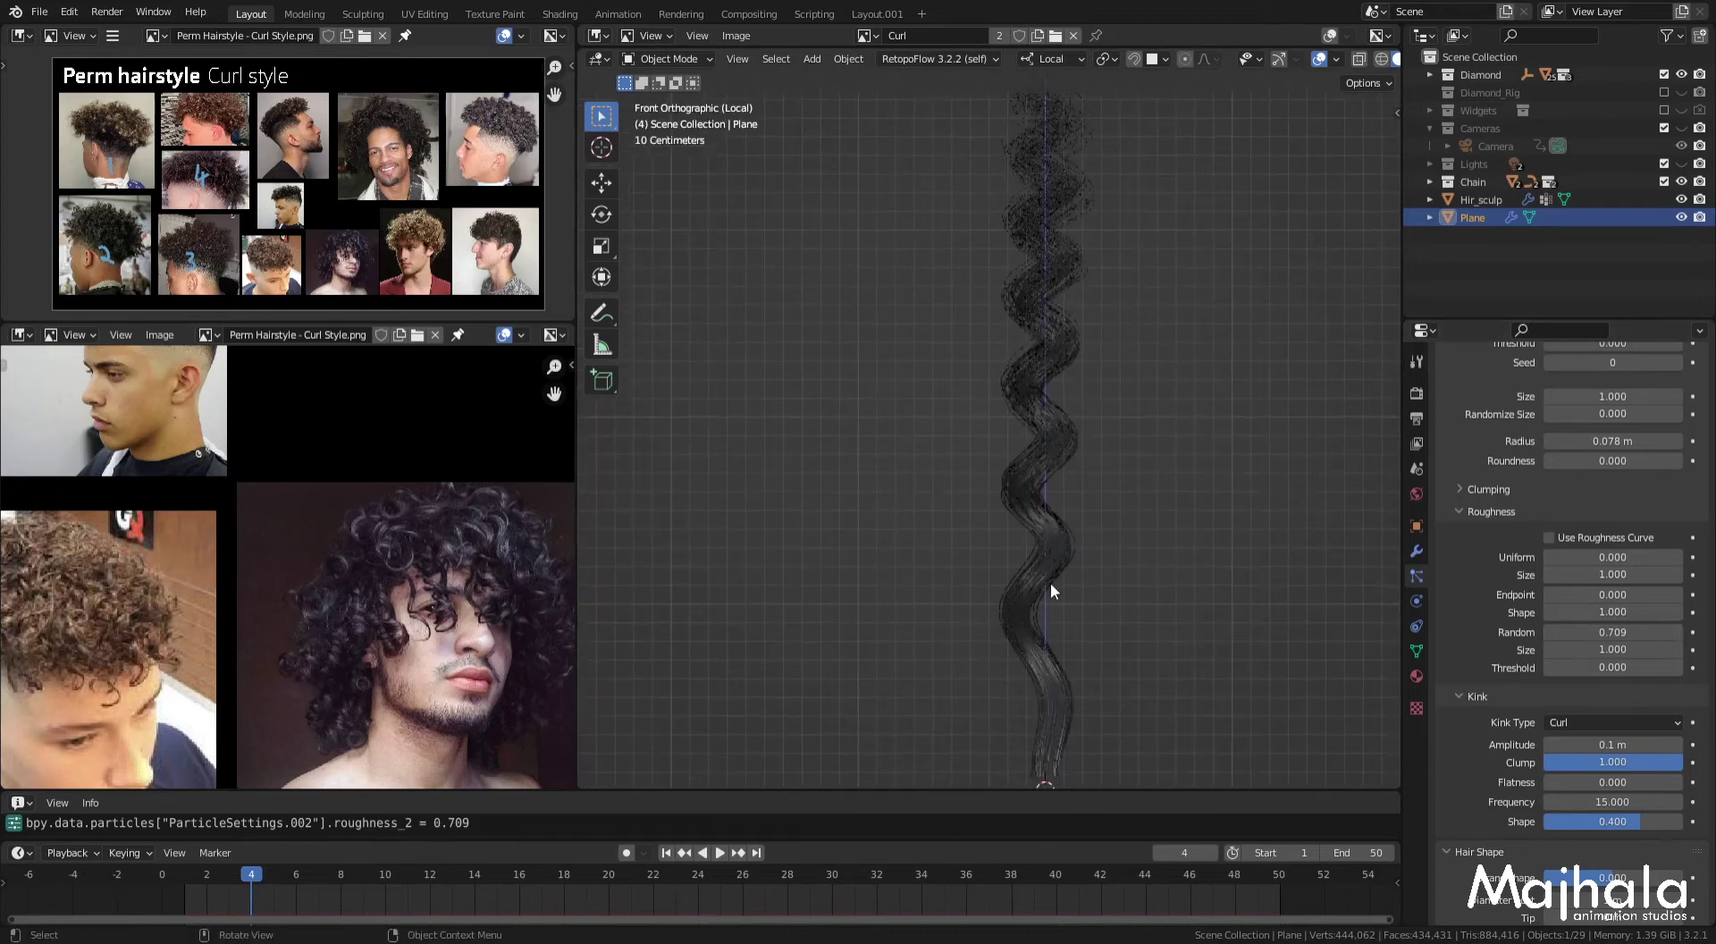
left_click(1599, 633)
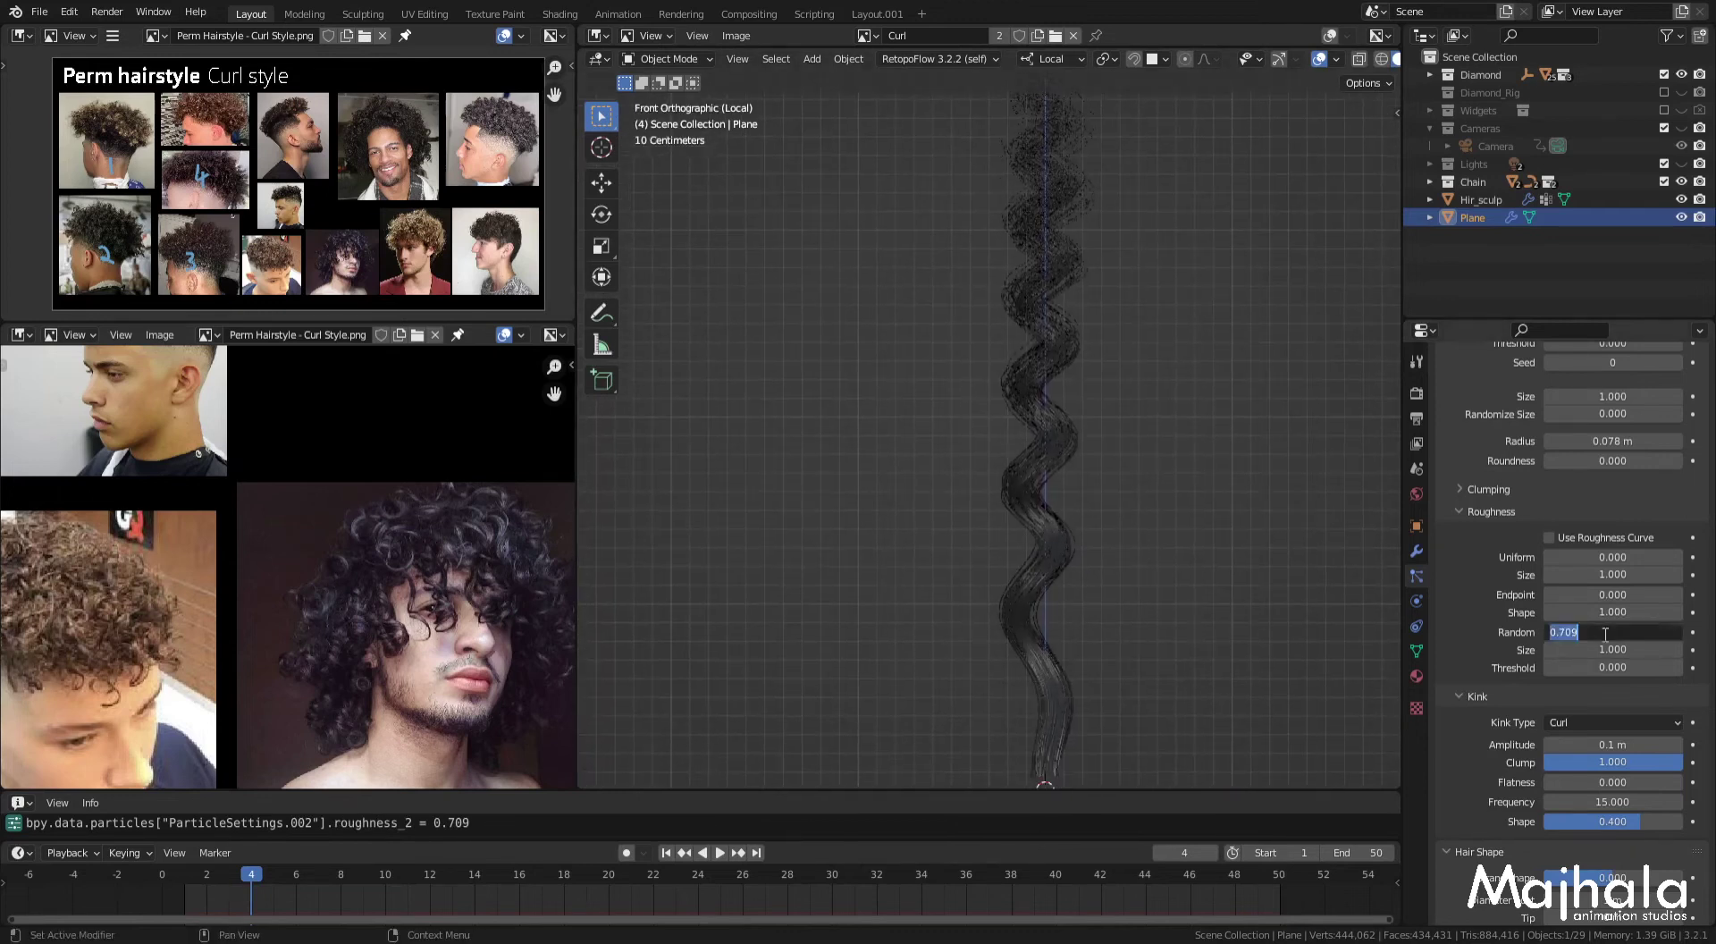
type("0.5")
key("Return")
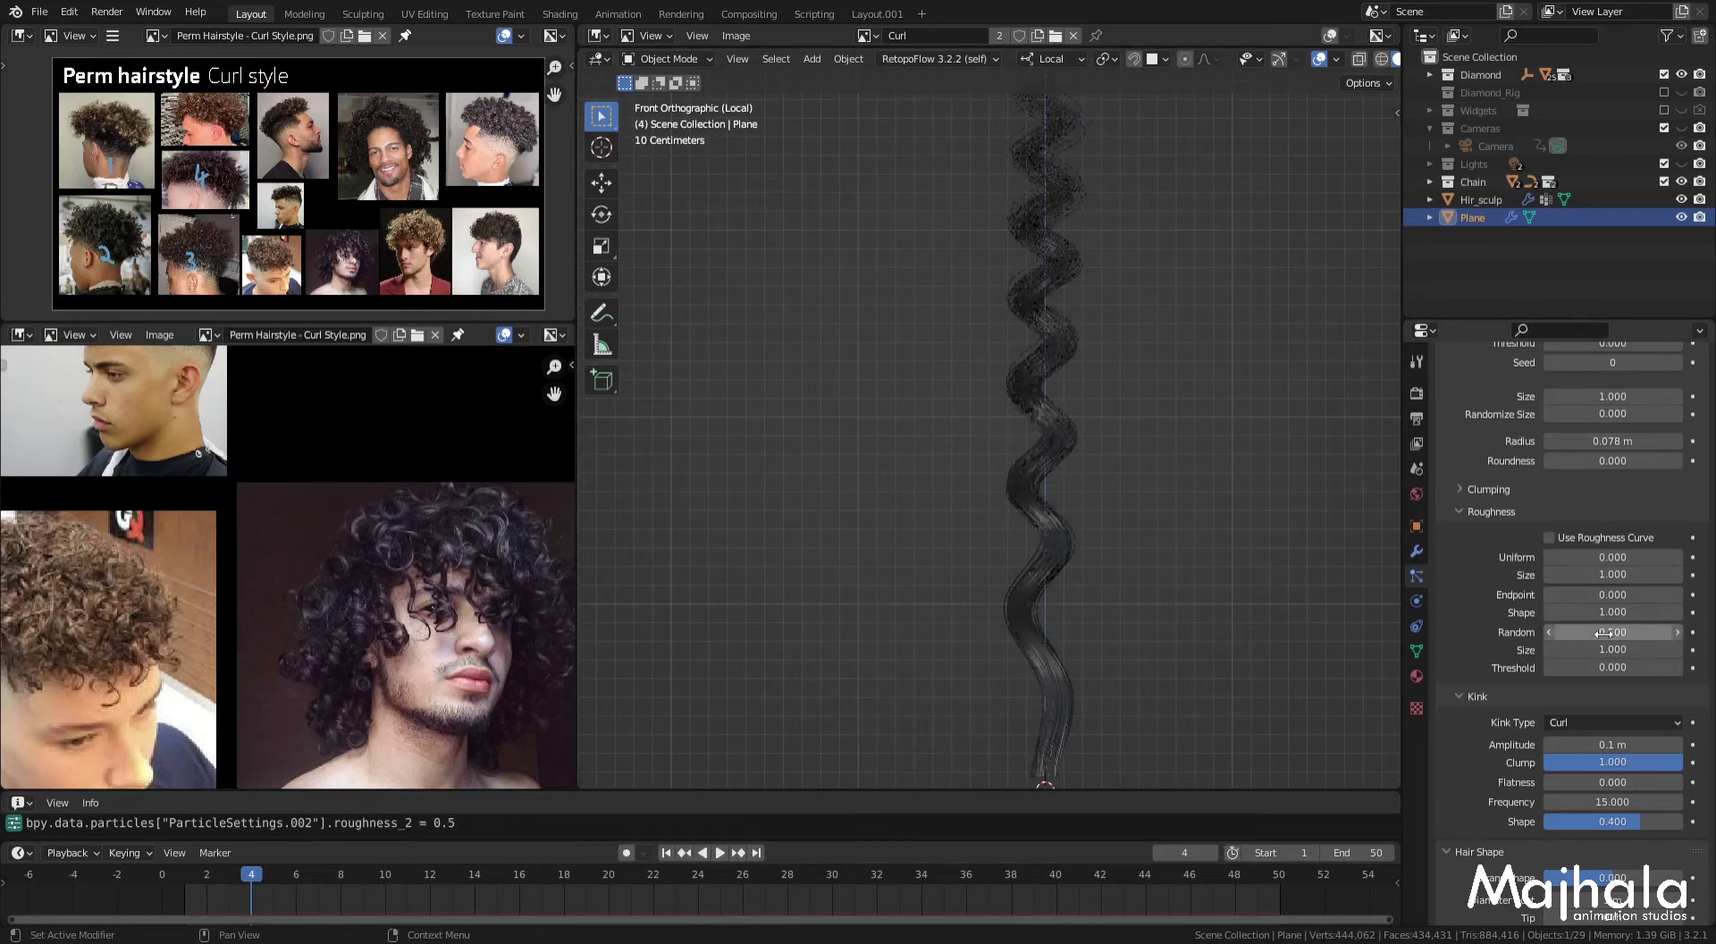
middle_click_drag(1070, 509, 1070, 463, "shift")
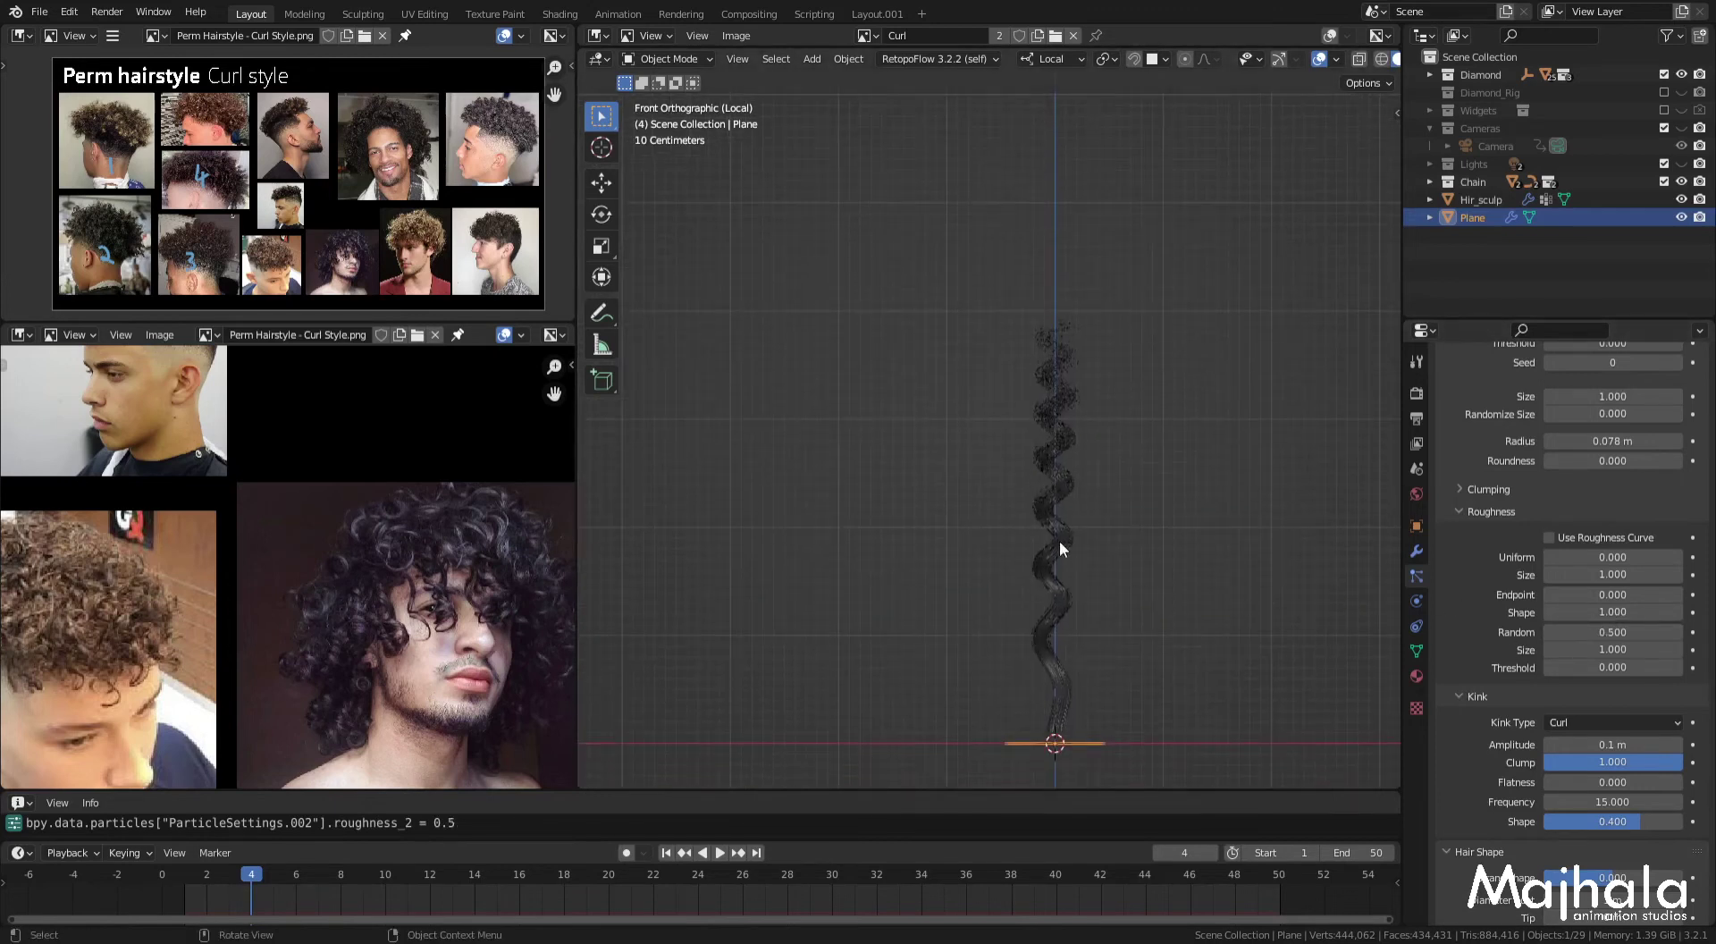
scroll(1130, 548, "up", 3)
Step: Lower the roughness Size to 0.25
left_click_drag(1604, 649, 1493, 649)
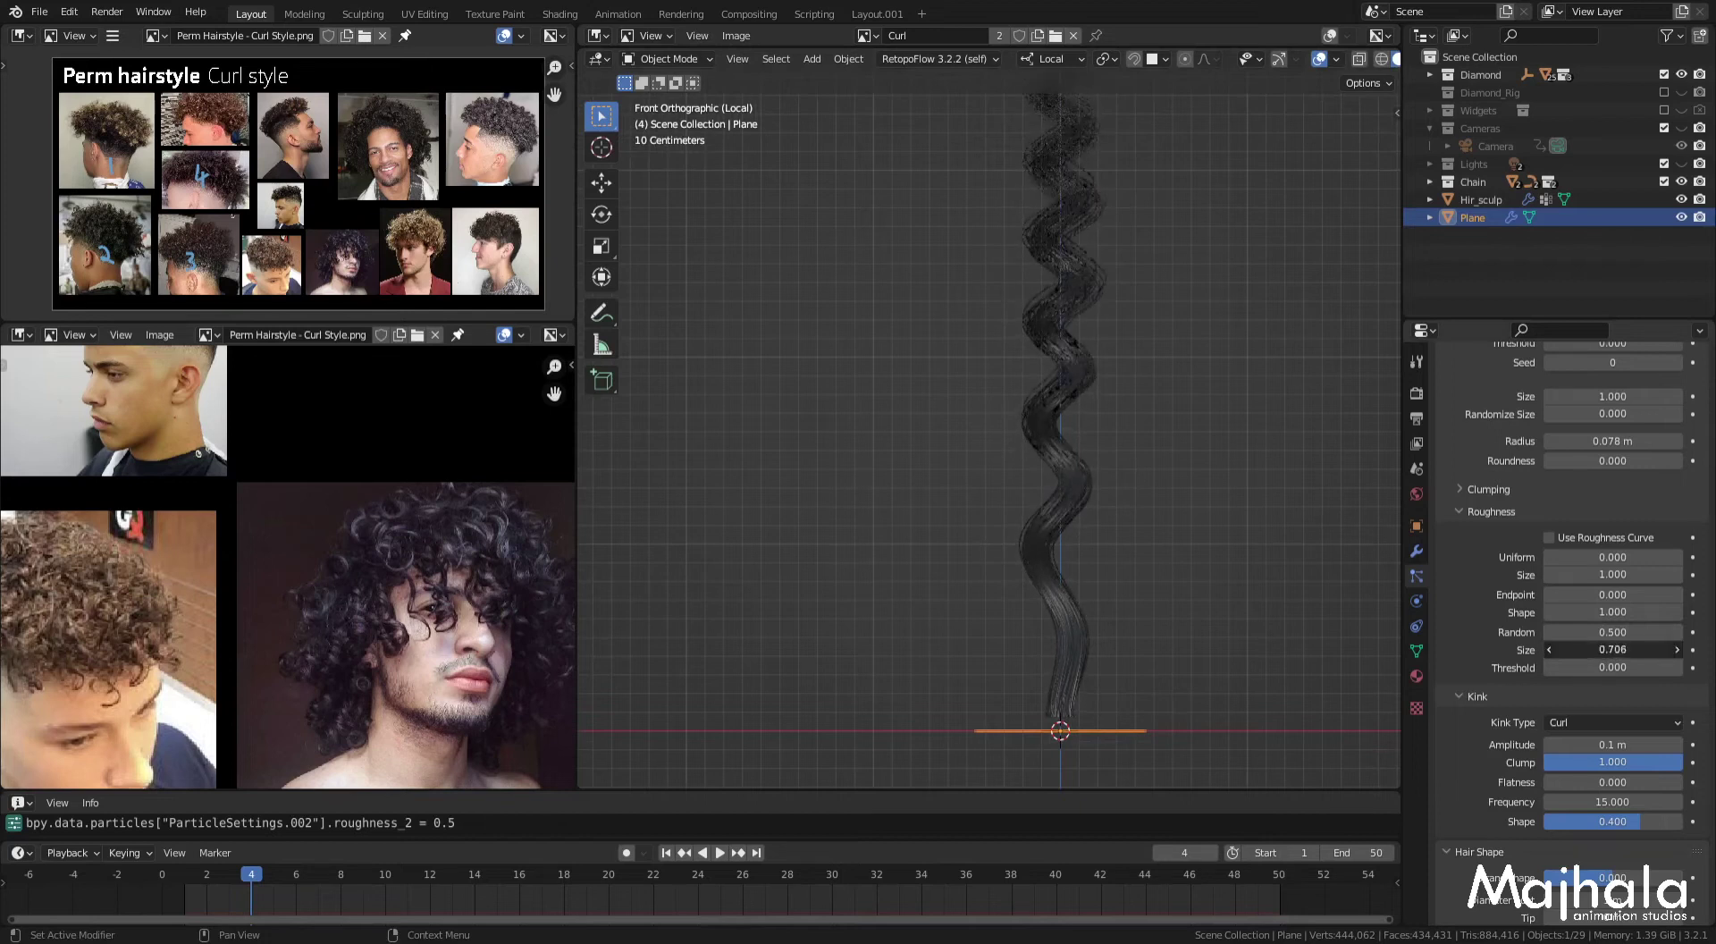
left_click_drag(1493, 650, 1465, 650)
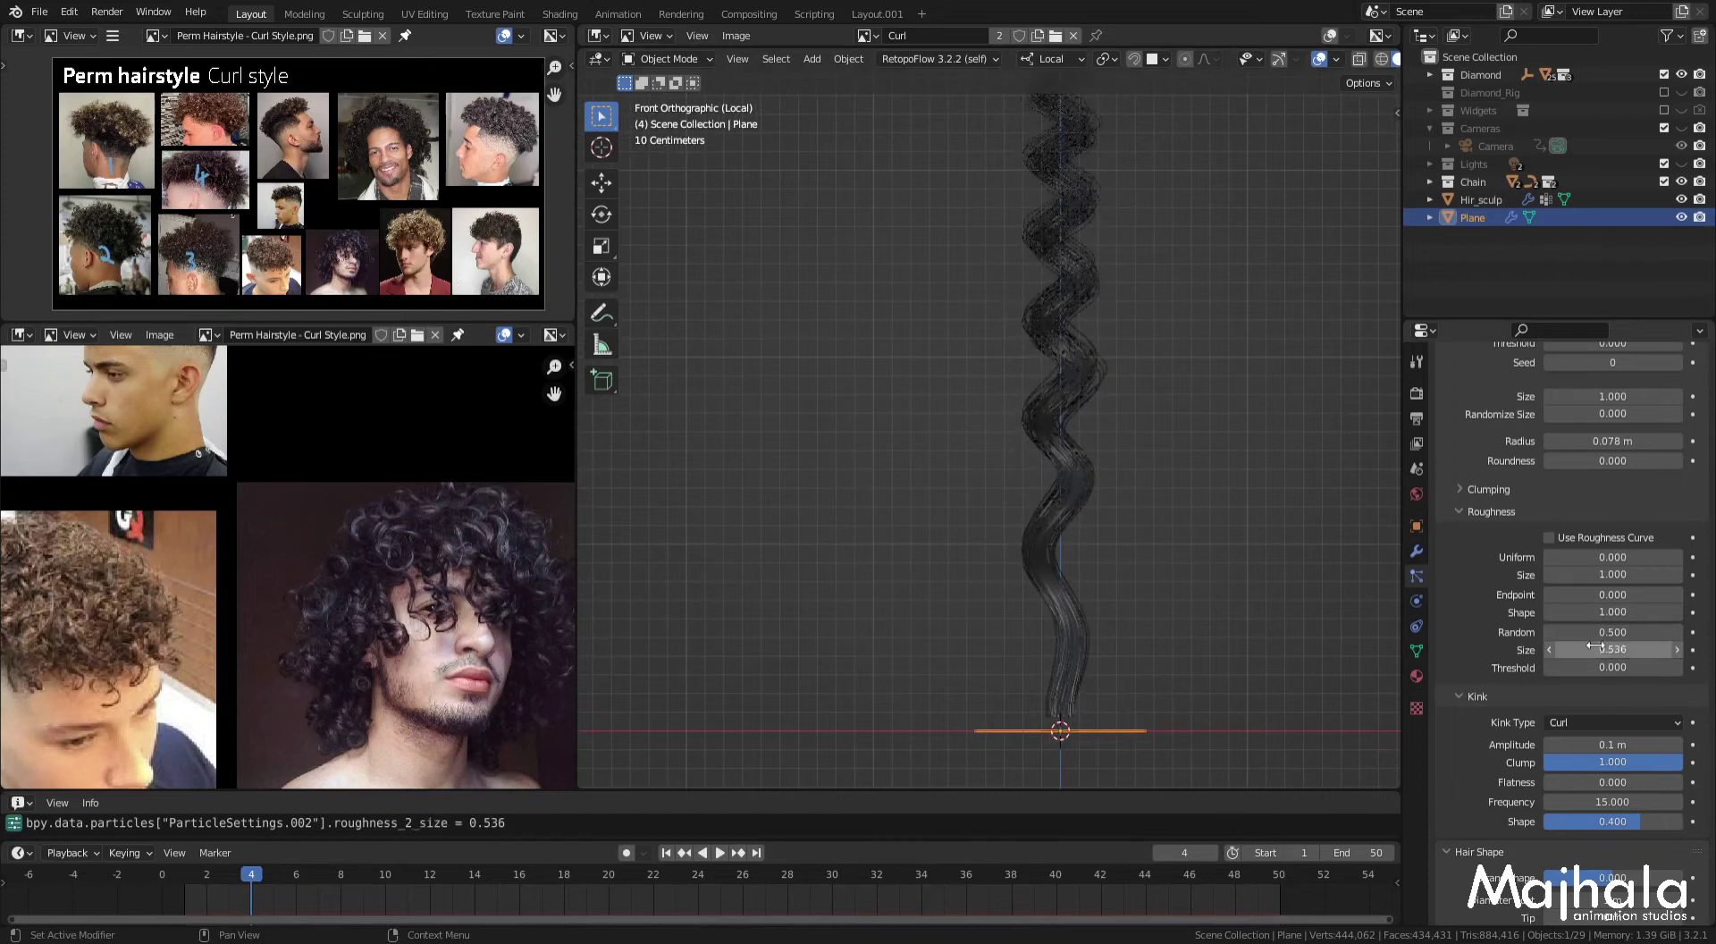
scroll(1049, 602, "down", 2)
scroll(1108, 592, "up", 2)
scroll(1026, 555, "up", 1)
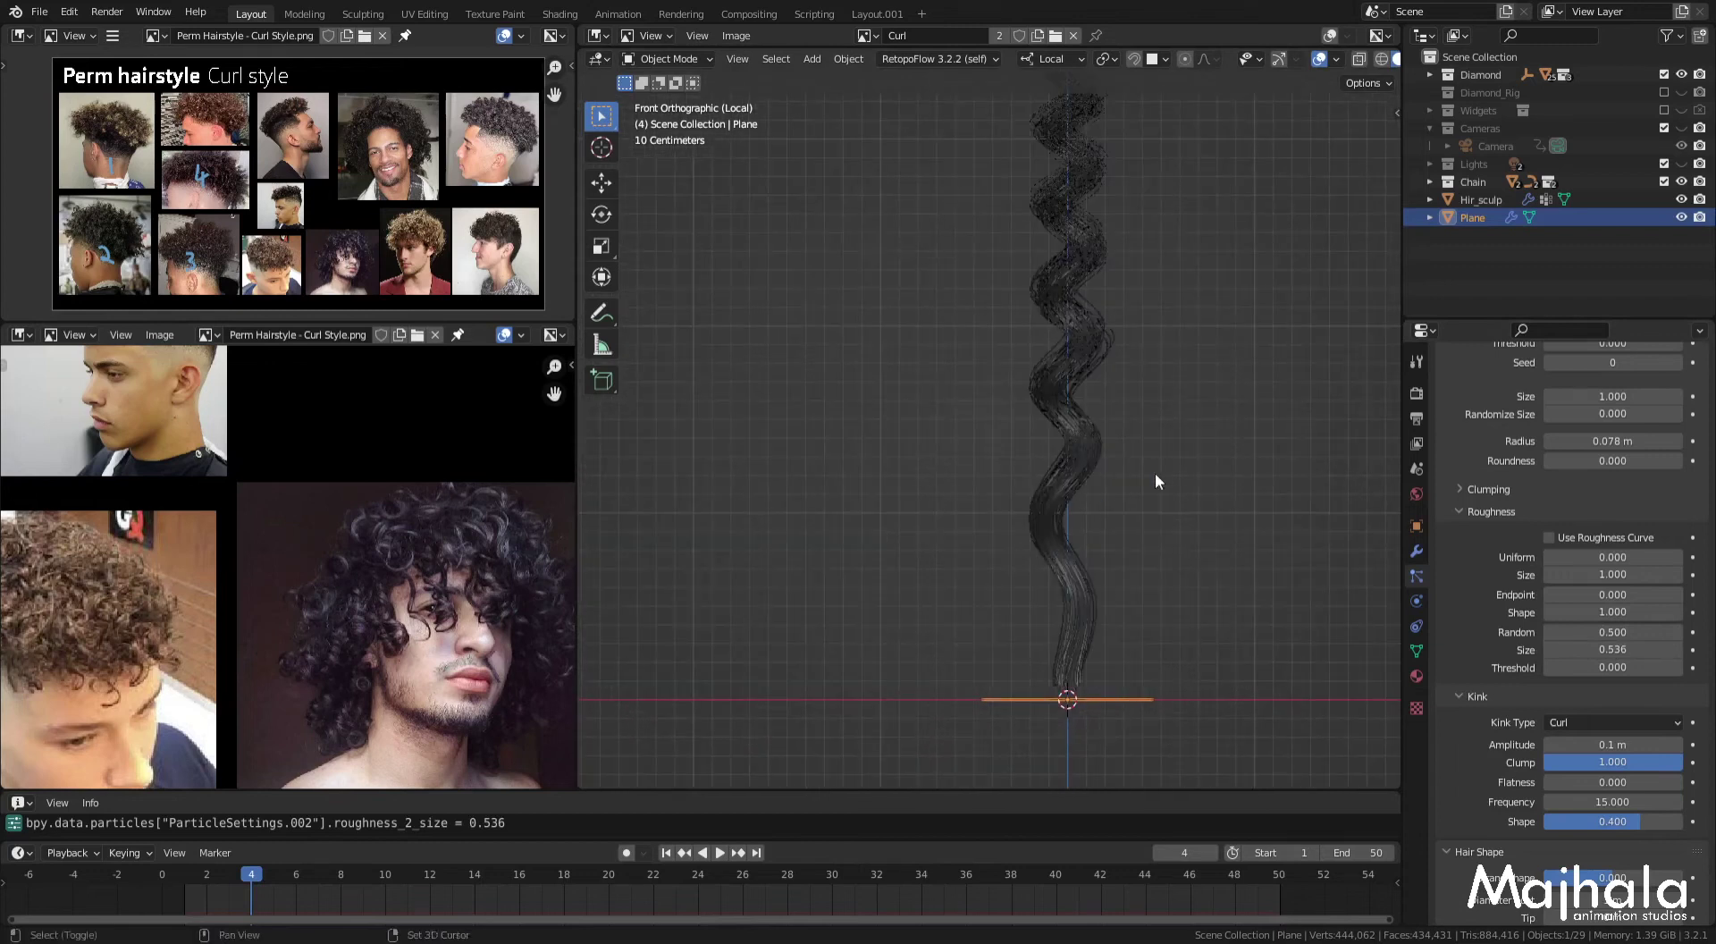
scroll(1156, 483, "up", 1)
left_click_drag(1619, 649, 1604, 650)
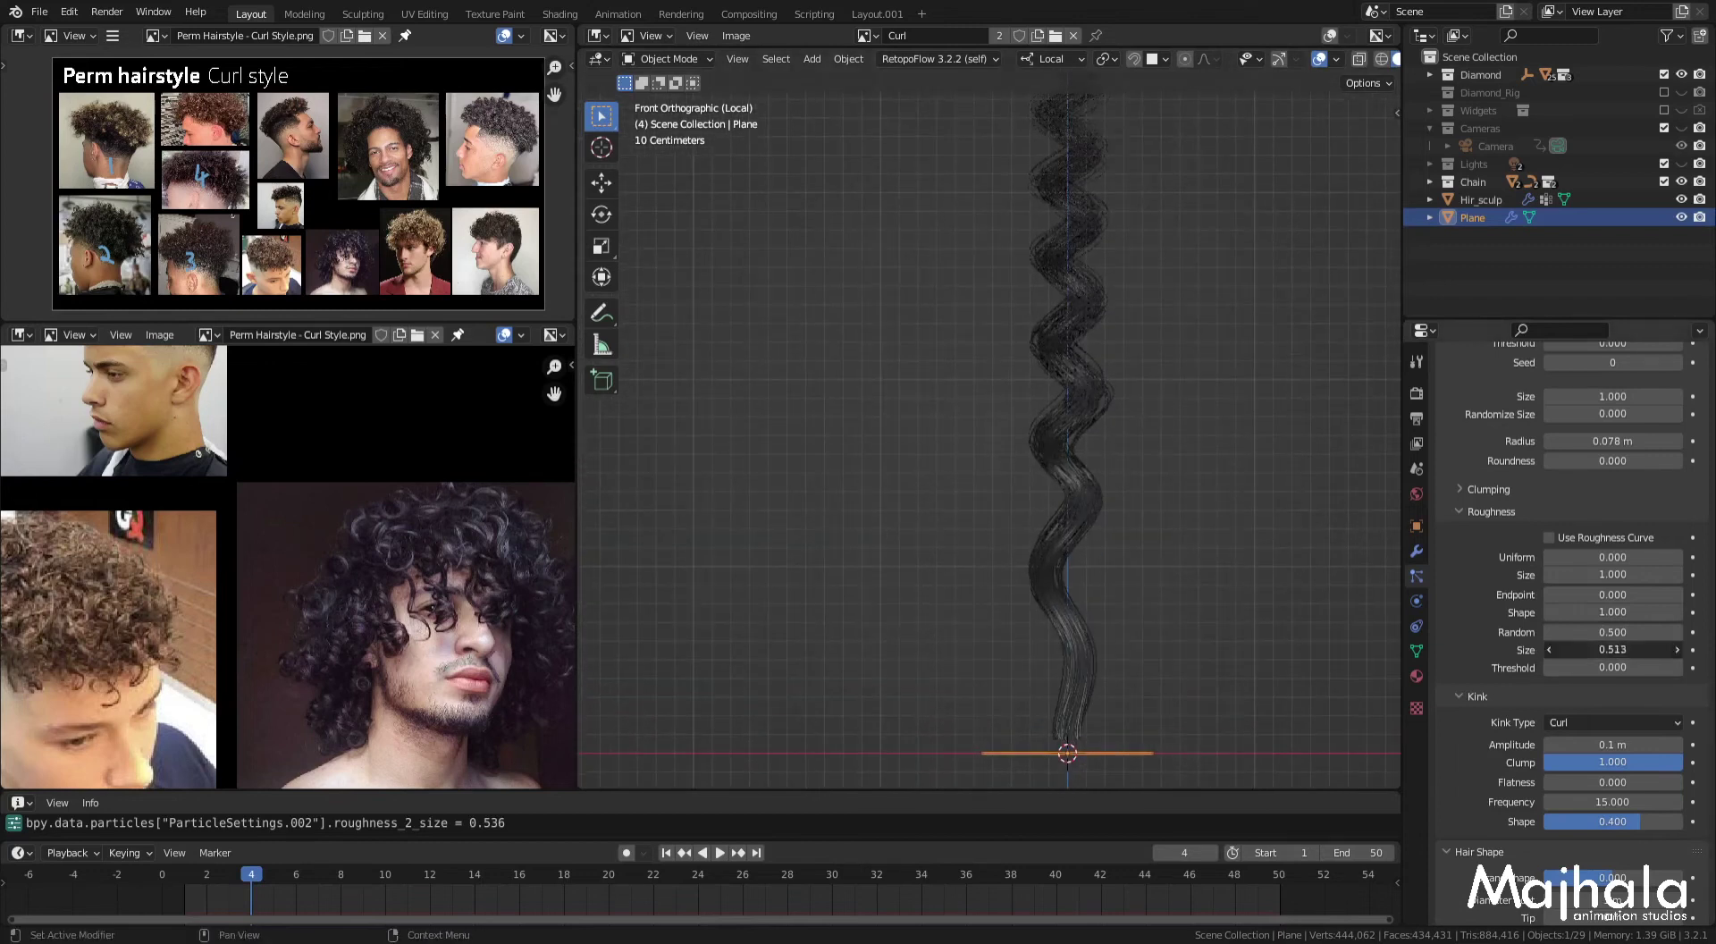
left_click(1618, 650)
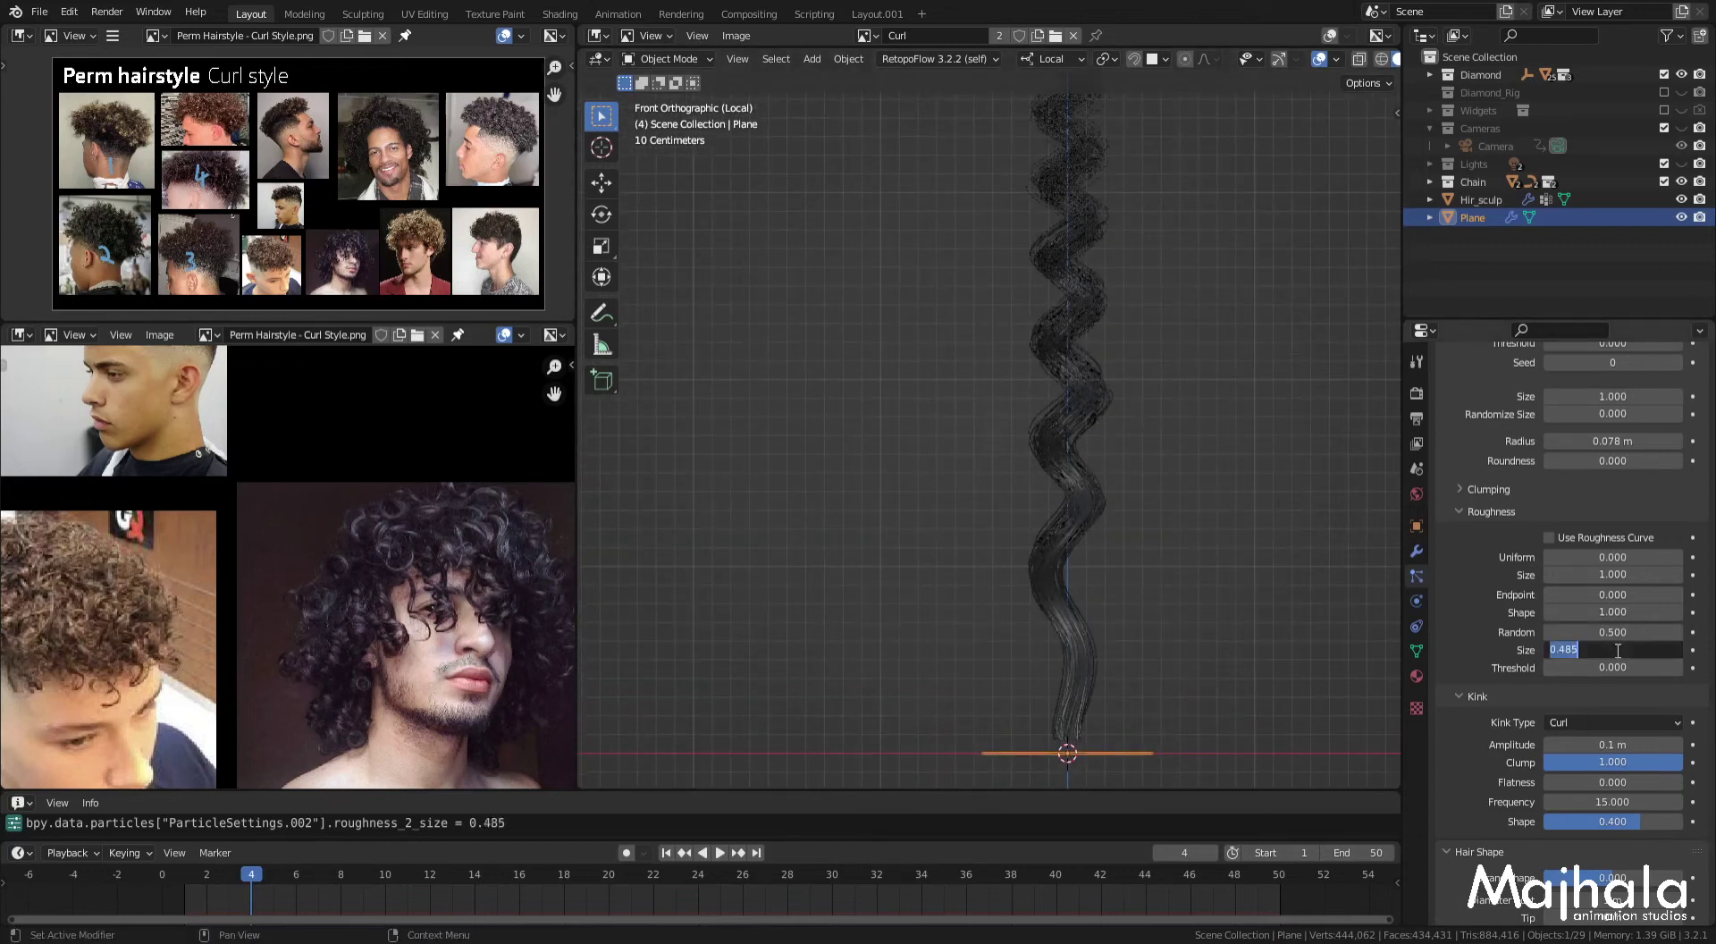
key("BackSpace")
key("Return")
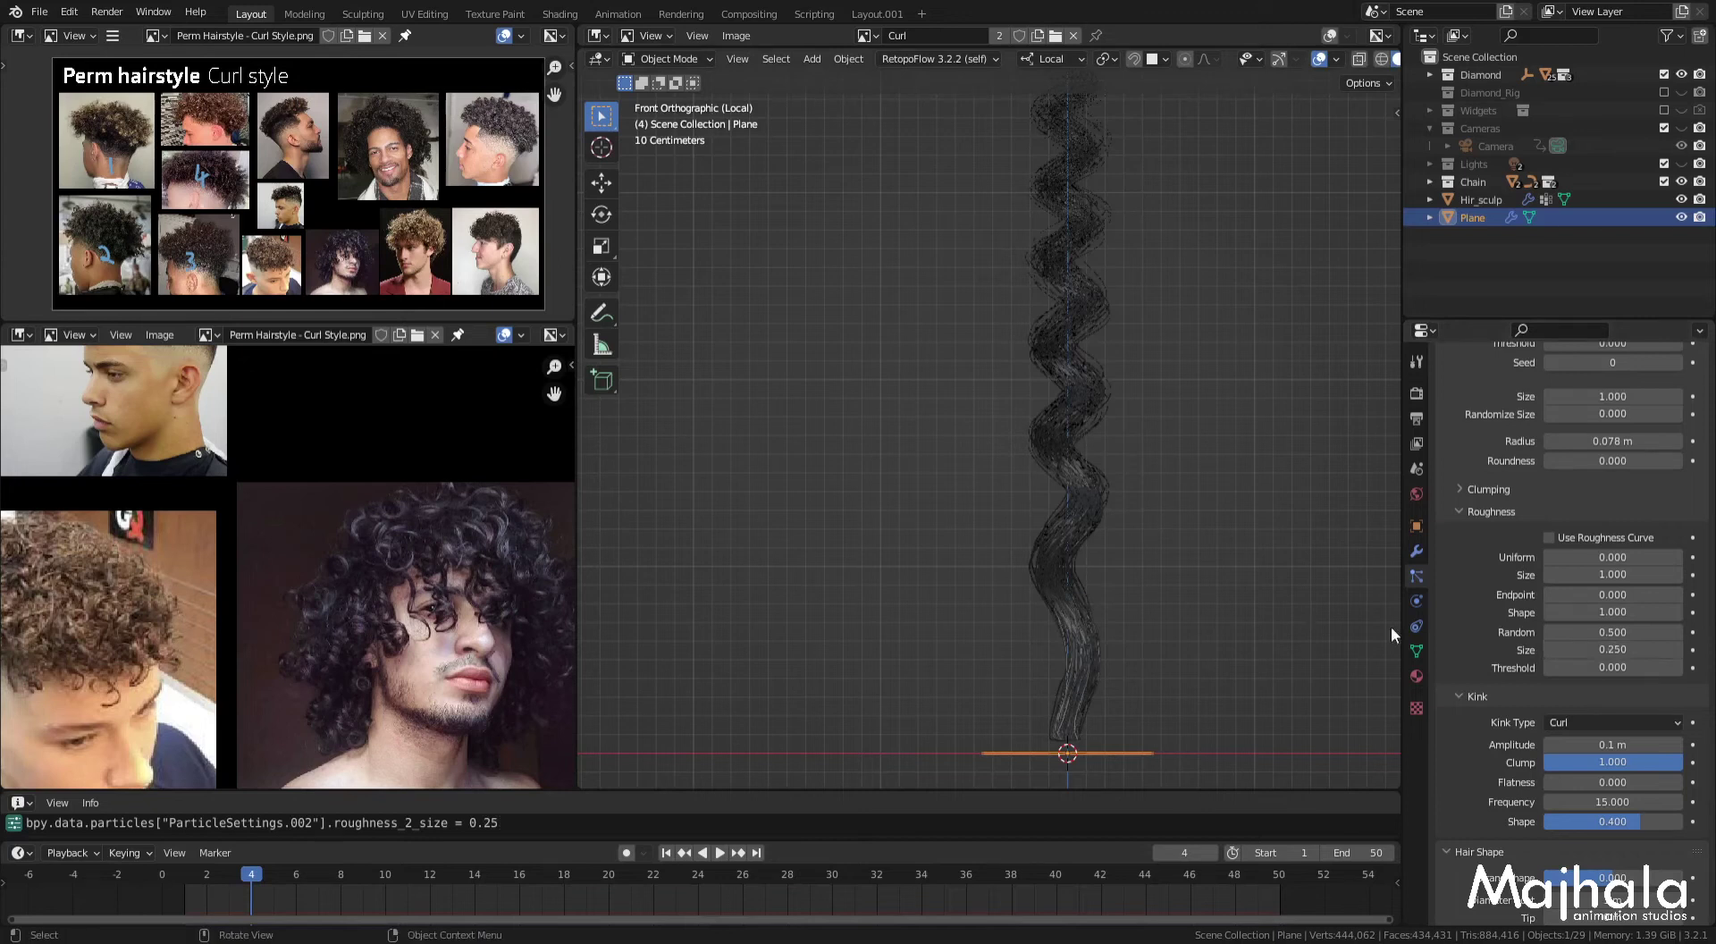
Step: Set the Roughness Threshold to 0.01
mouse_move(1595, 665)
left_mouse_down()
mouse_move(1624, 667)
mouse_move(1543, 666)
left_mouse_up()
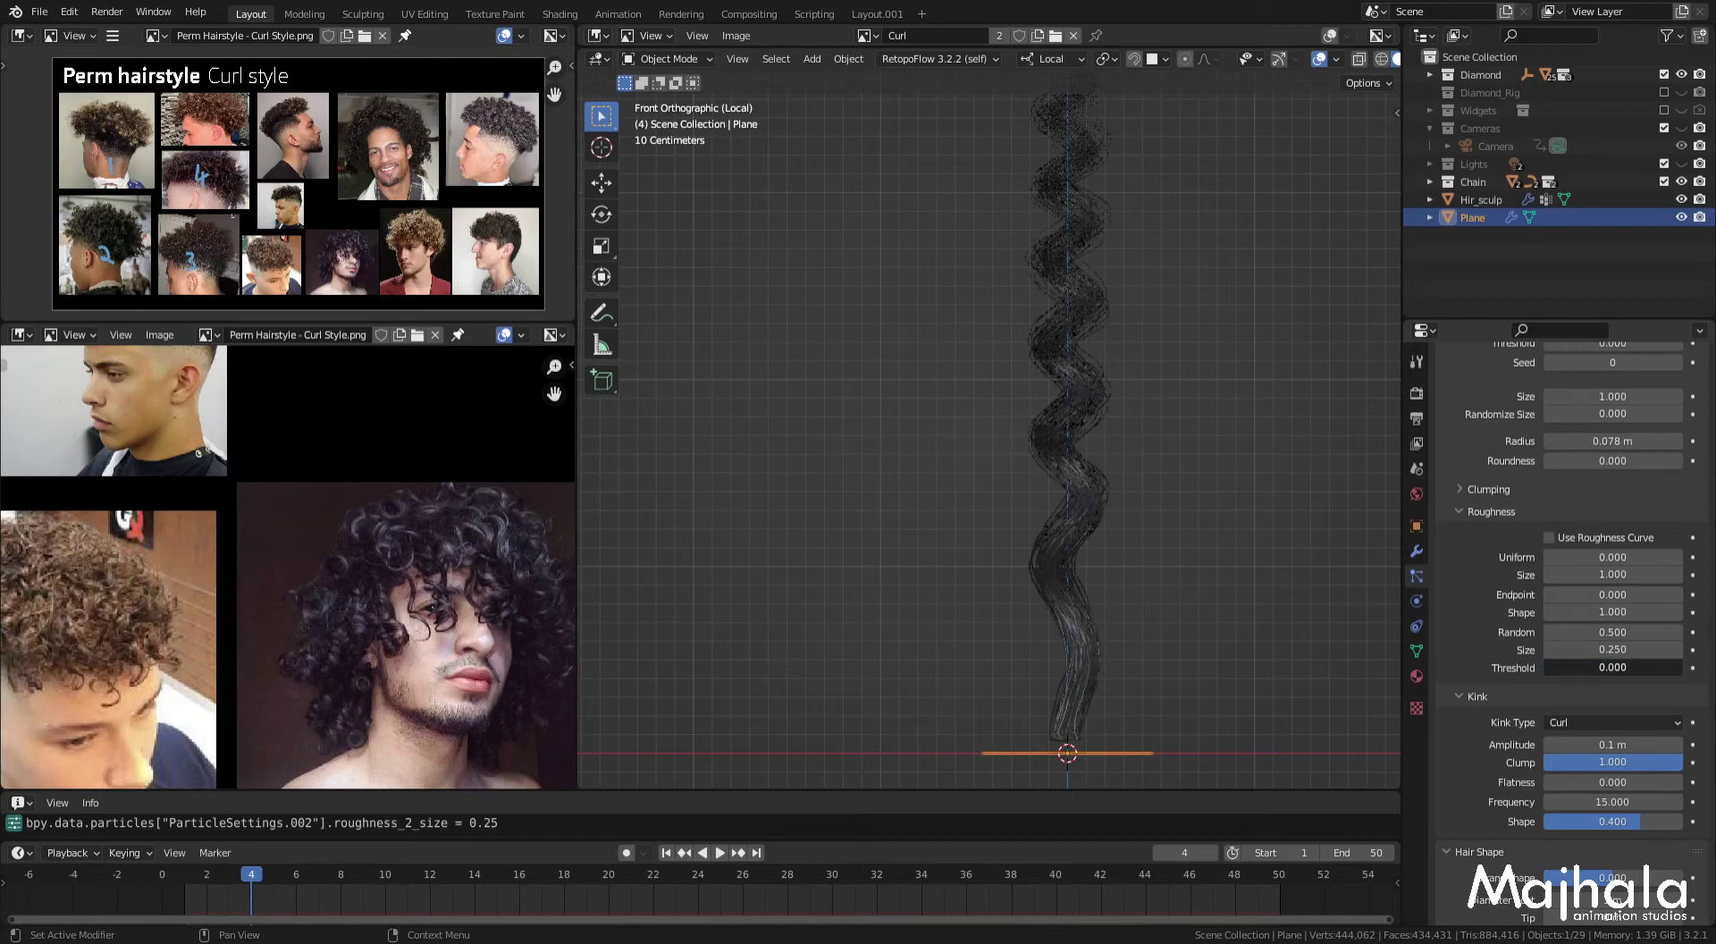
left_click_drag(1546, 667, 1550, 667)
left_click(1572, 667)
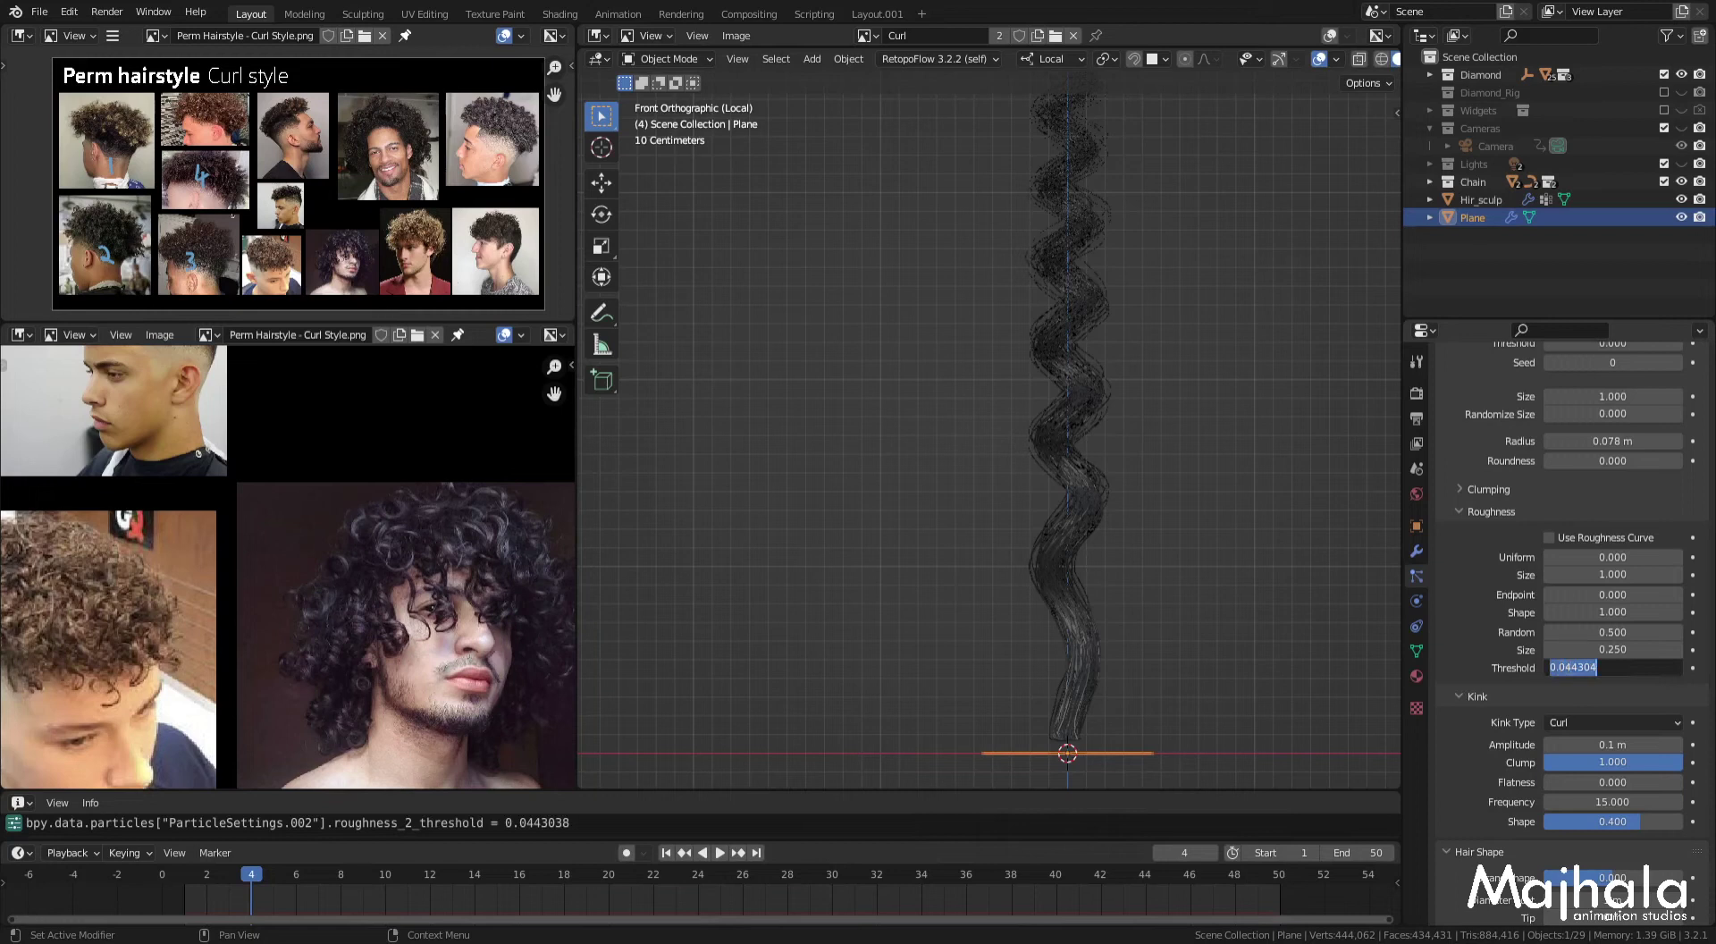
left_click_drag(1565, 667, 1645, 667)
type("1")
key("Return")
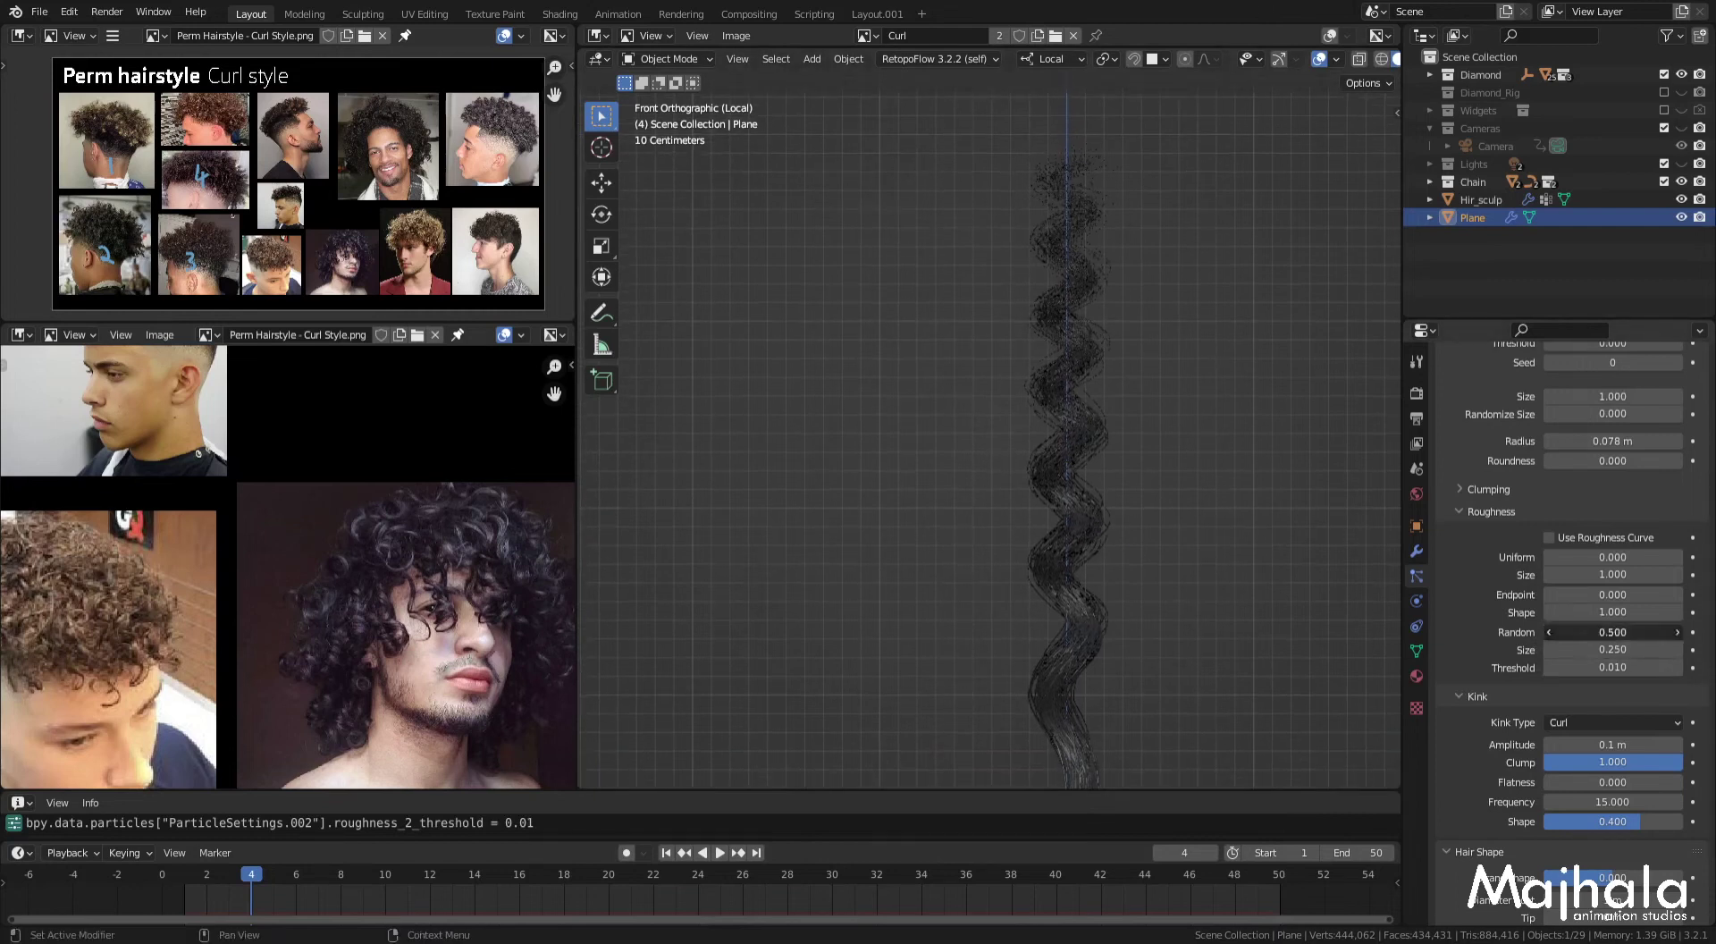
Step: Restore Random roughness to 0.500 and raise Kink Amplitude to about 0.128 m
left_click_drag(1612, 632, 1657, 632)
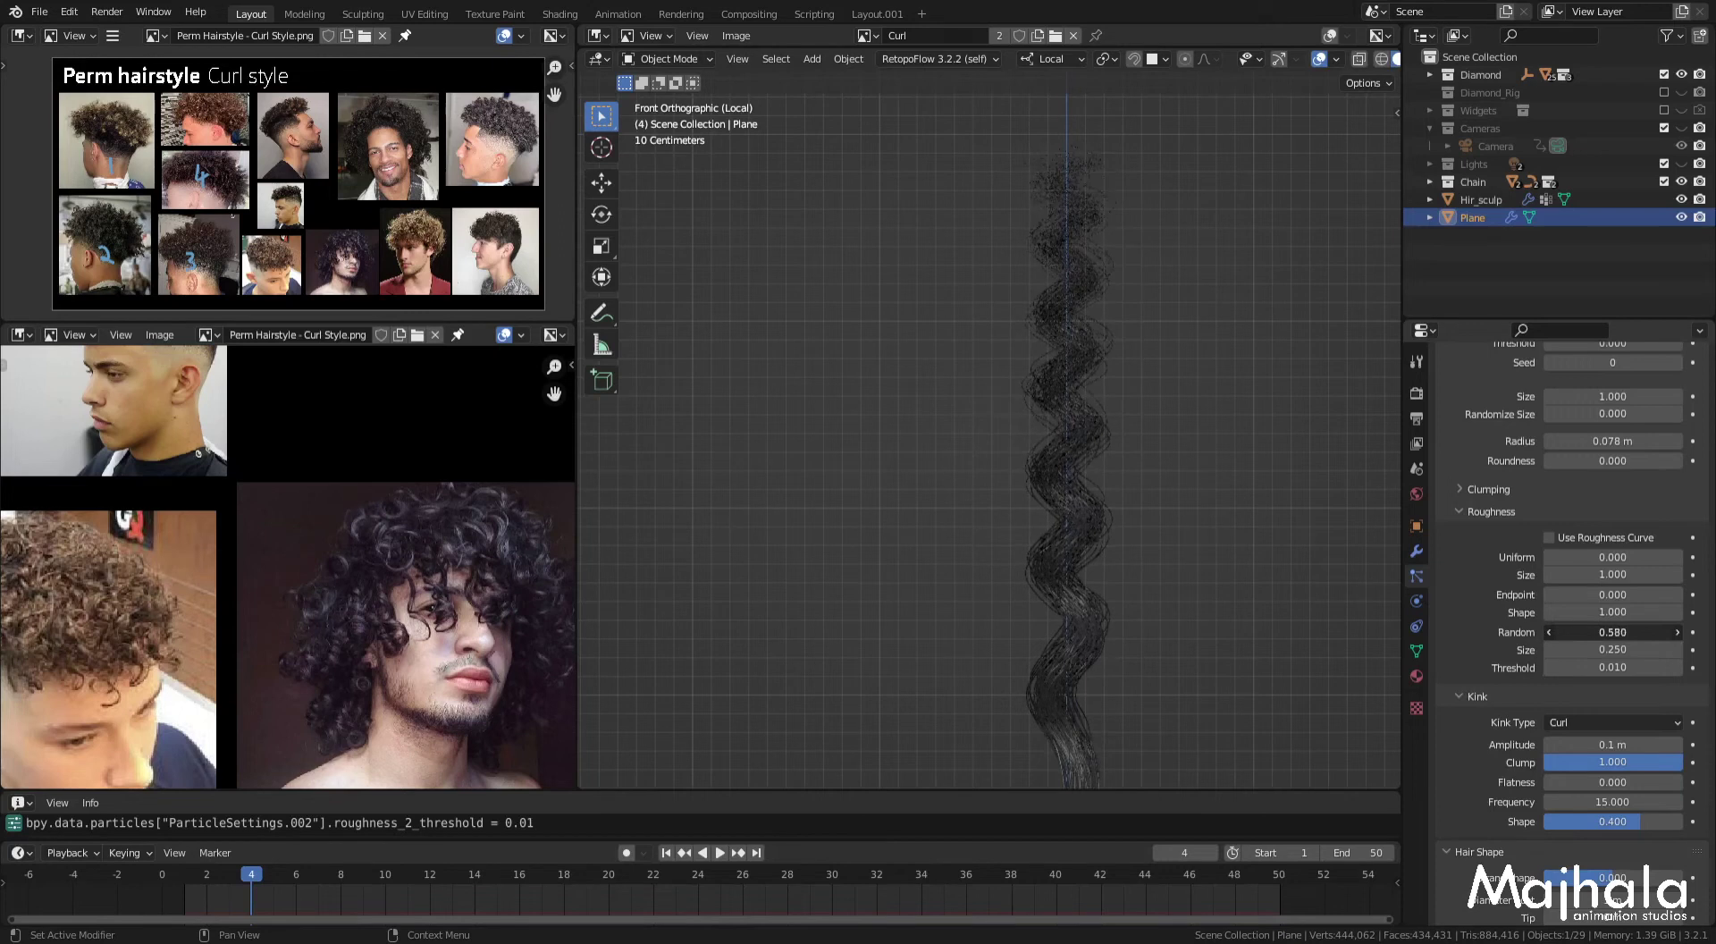
left_click_drag(1658, 632, 1666, 632)
left_click(1613, 632)
key("BackSpace")
key("Return")
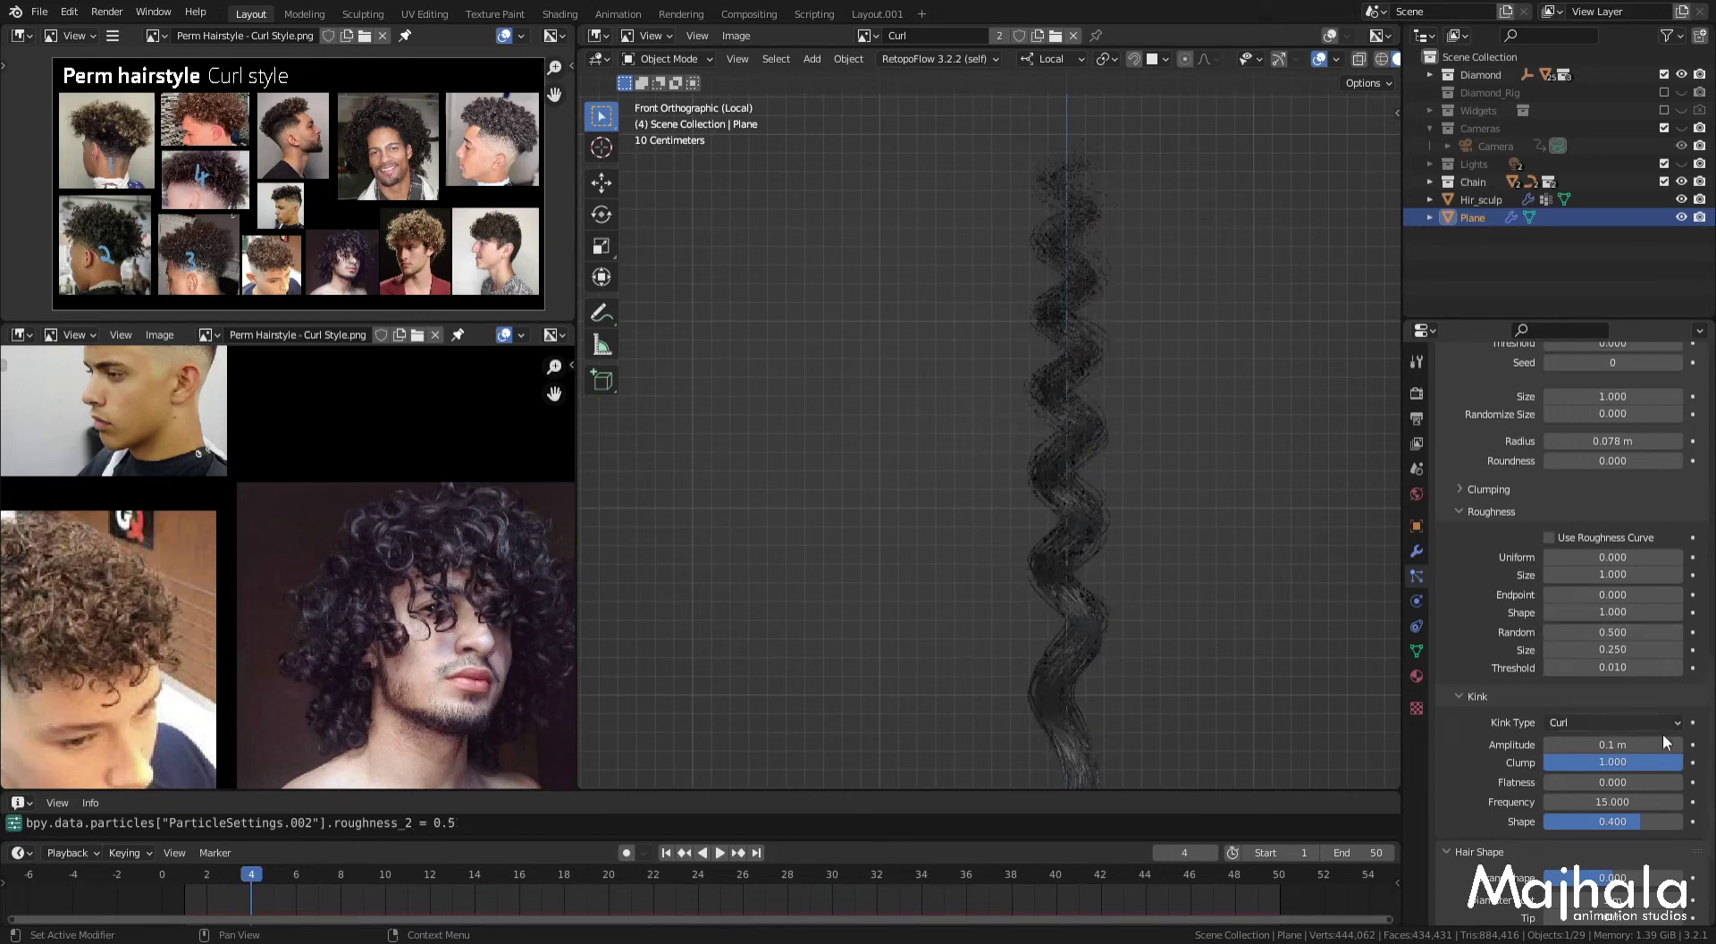
mouse_move(1620, 746)
left_mouse_down()
mouse_move(1635, 746)
mouse_move(1609, 745)
left_mouse_up()
type("28")
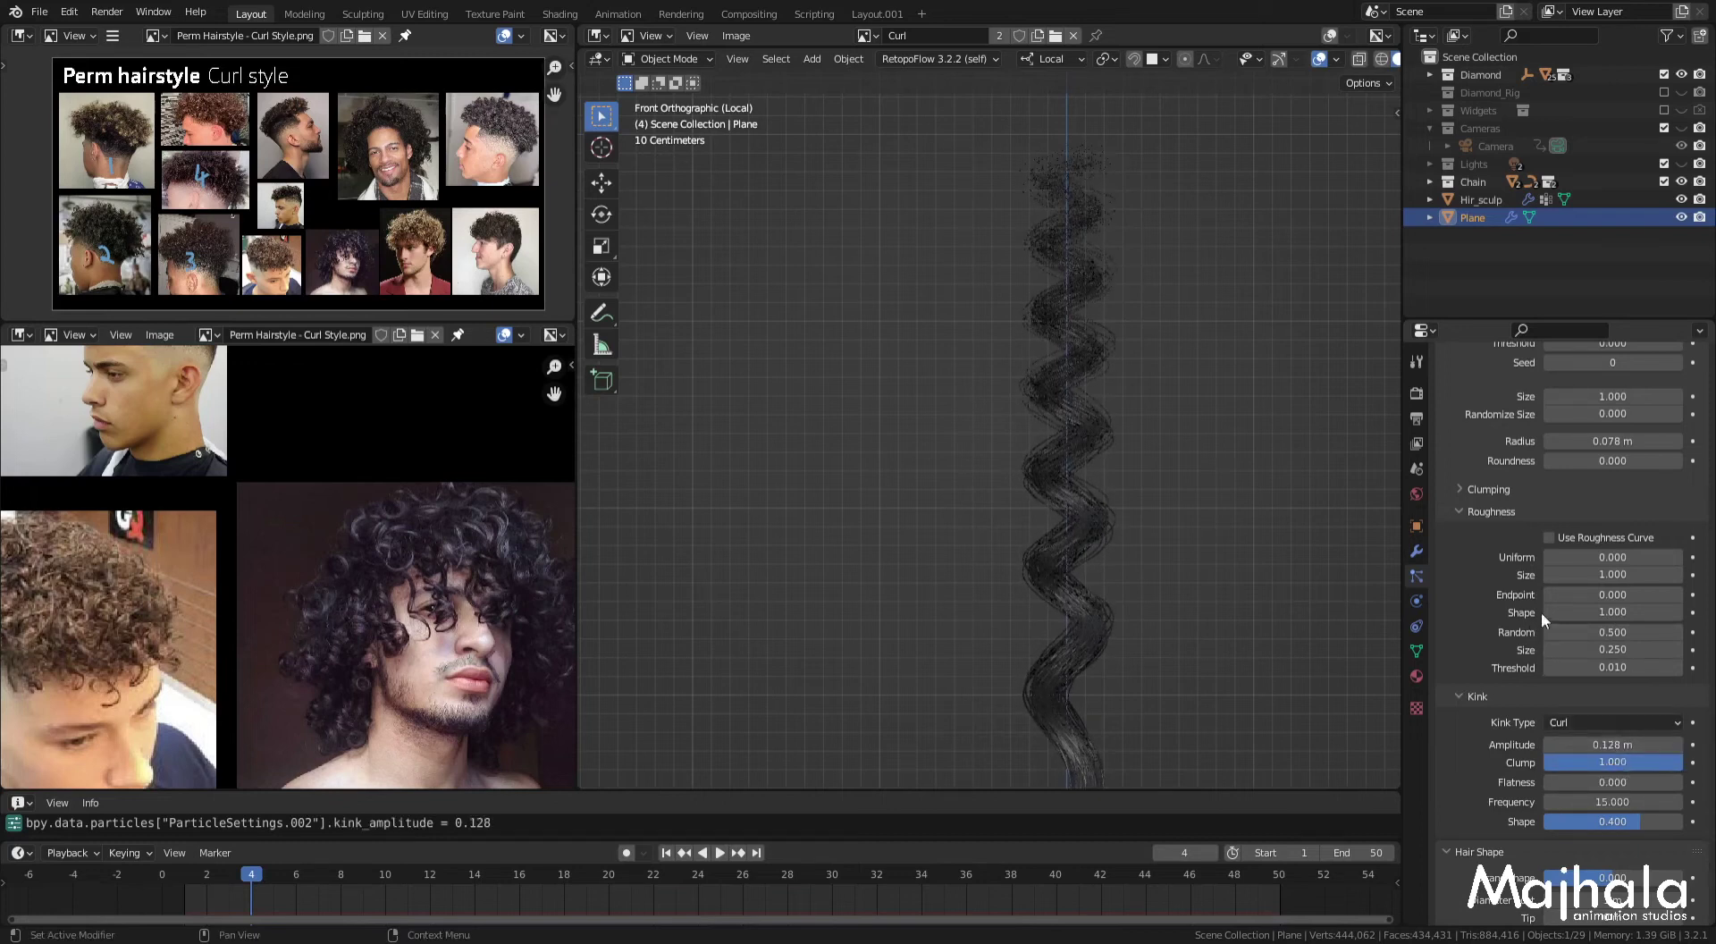
Step: Expand Clumping and raise Clump to 0.544, then reduce it to about 0.152
left_click(1461, 512)
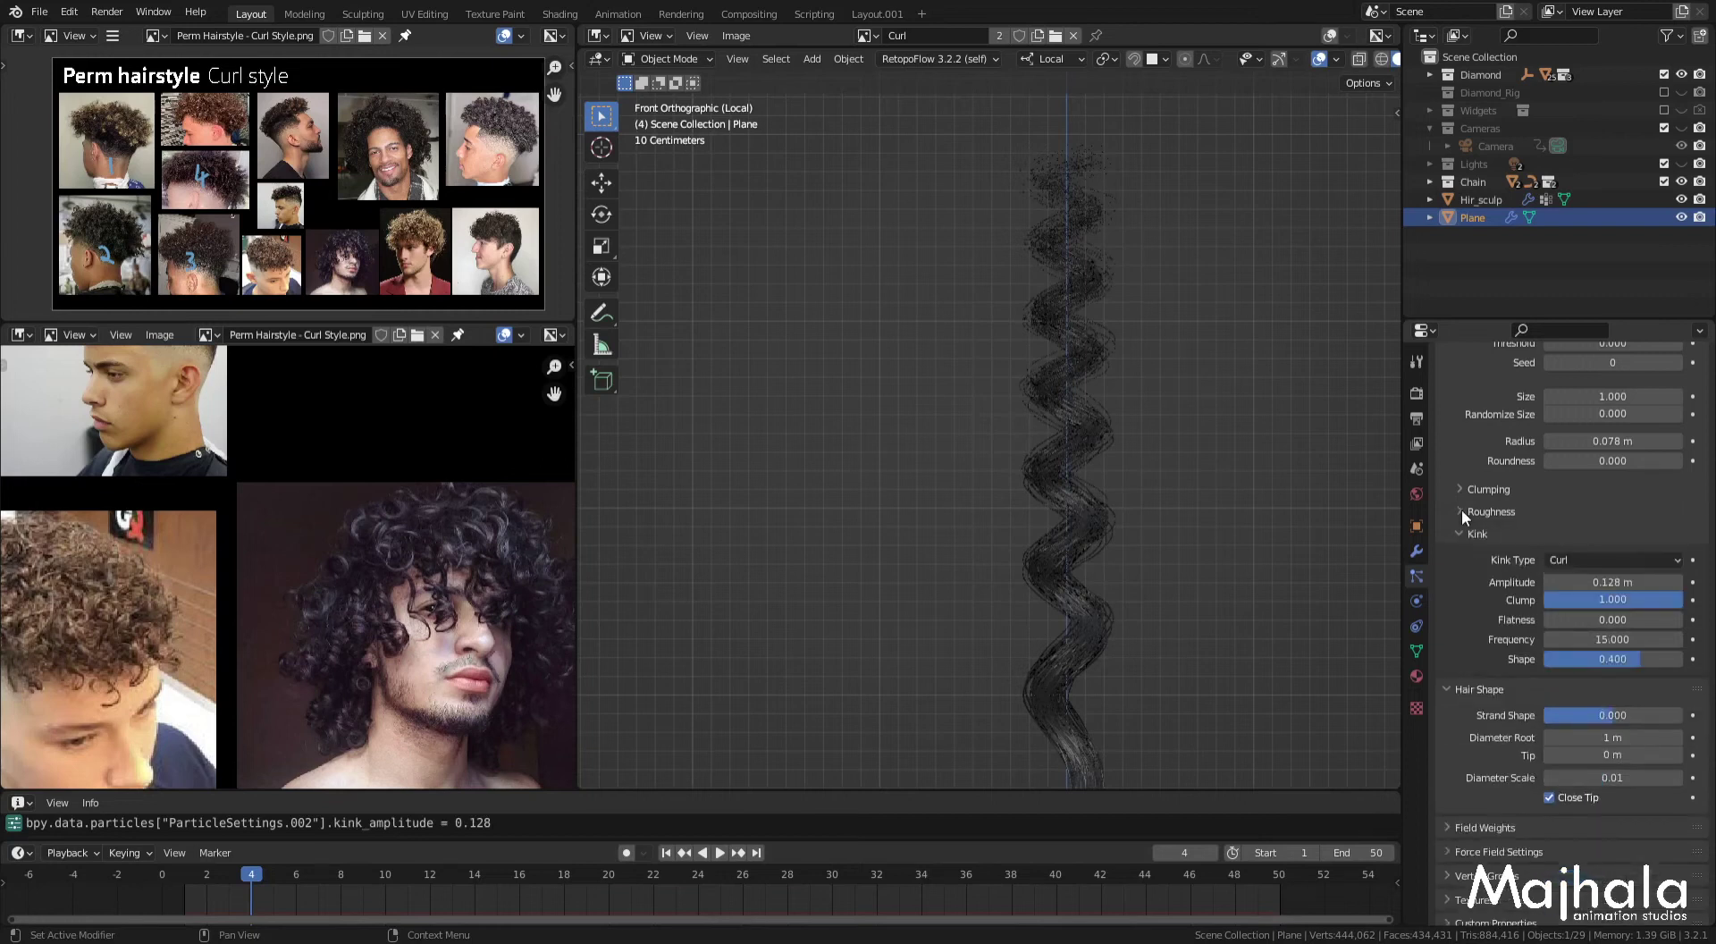
left_click(1462, 511)
left_click(1456, 490)
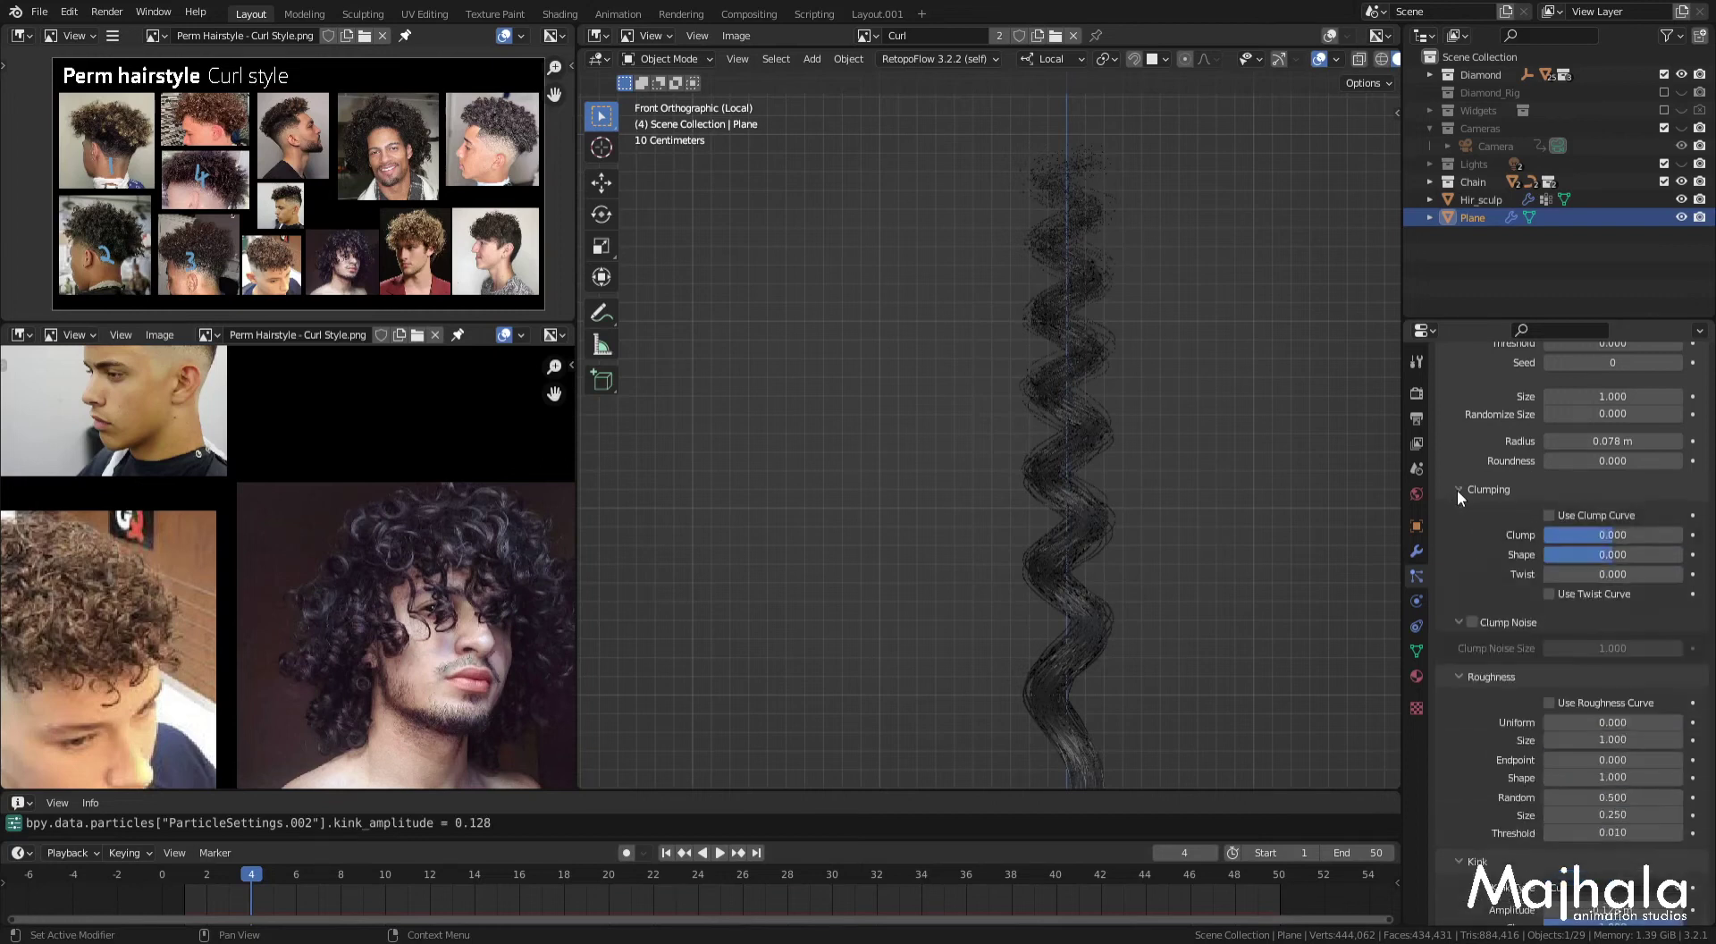
left_click_drag(1613, 536, 1651, 536)
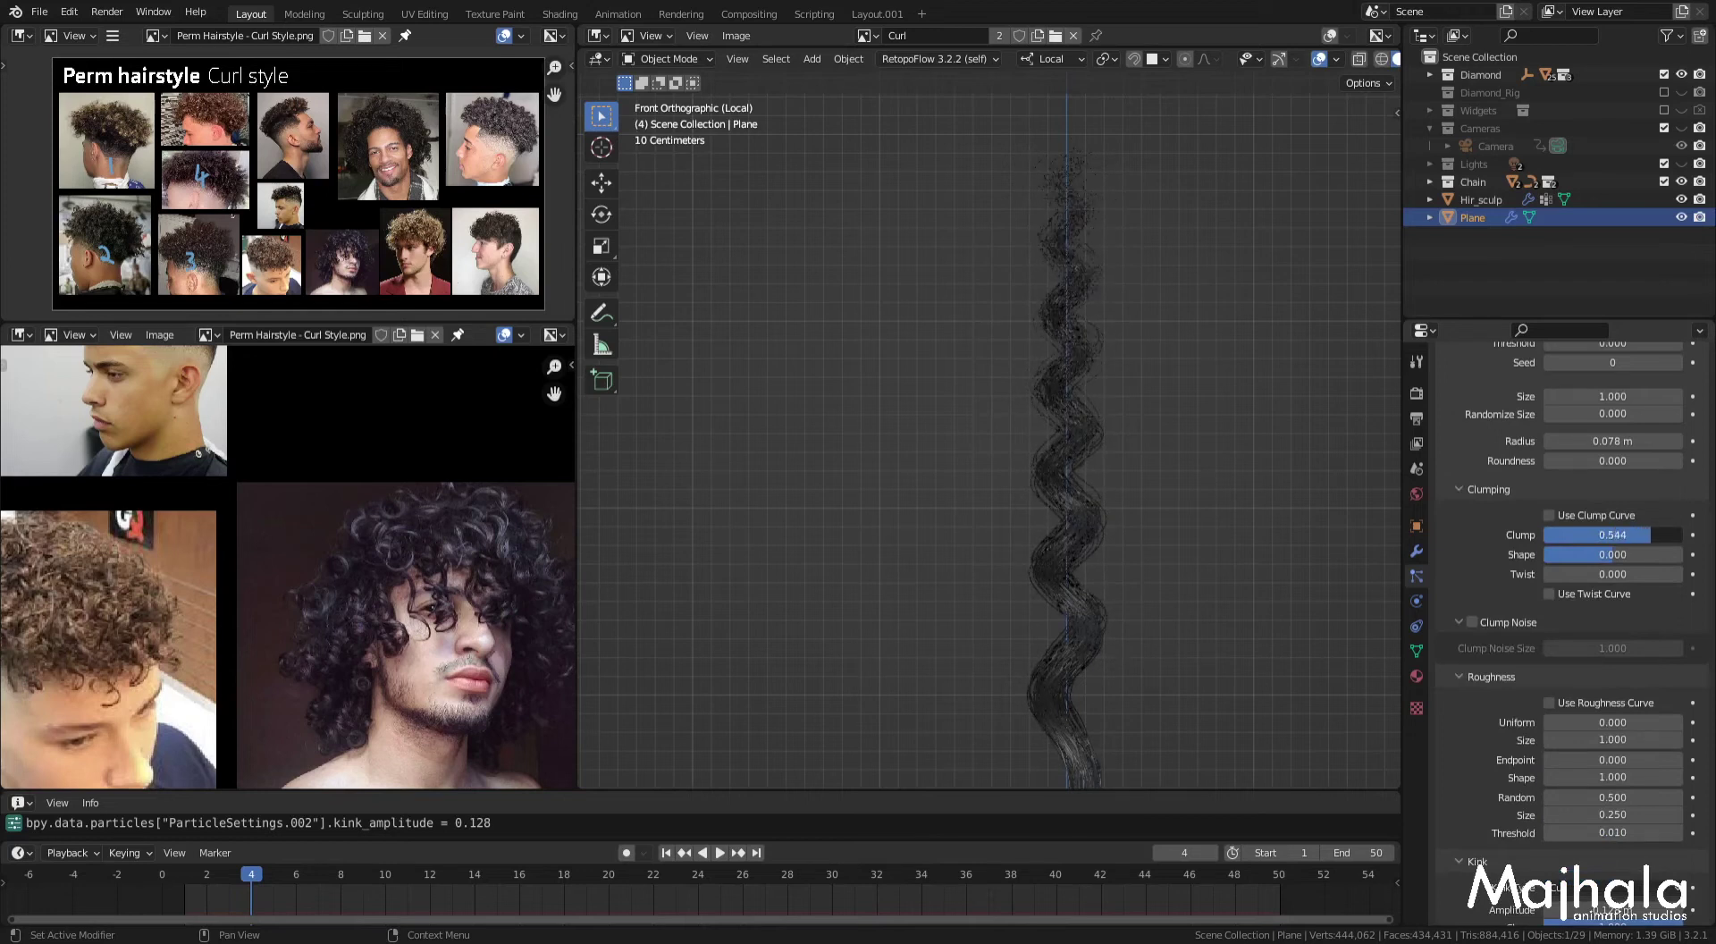
scroll(1194, 563, "down", 4)
scroll(1193, 483, "up", 2, "shift")
middle_click_drag(1089, 403, 1099, 342, "shift")
left_click_drag(1660, 536, 1632, 536)
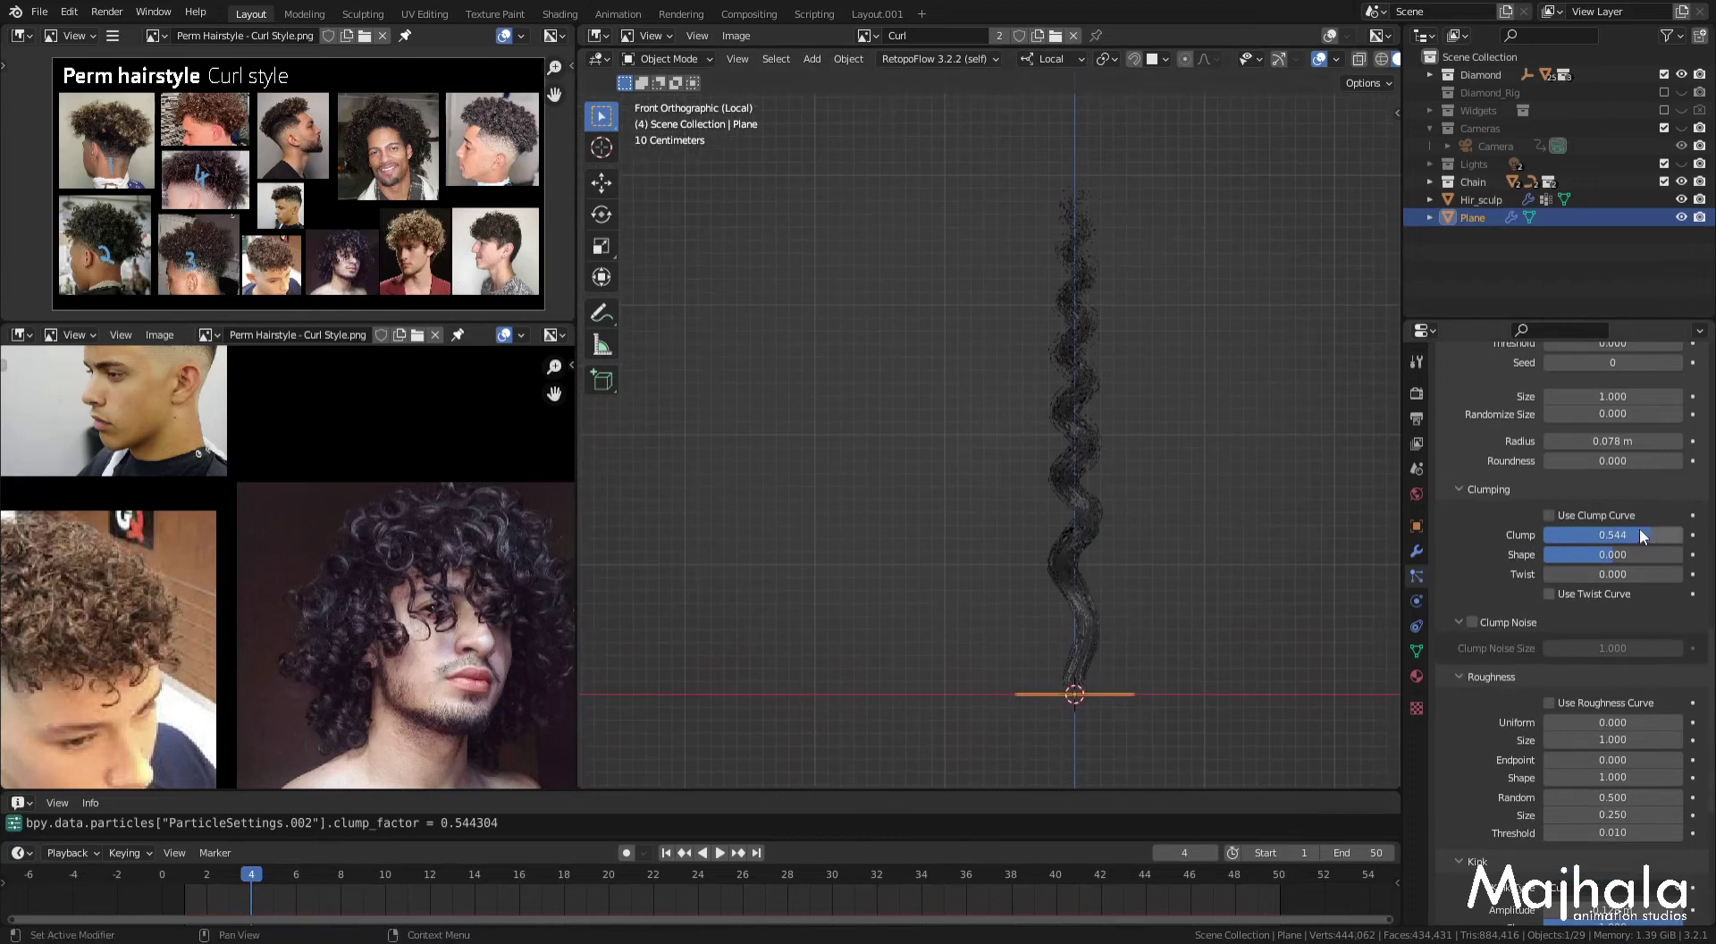
Step: Pan through the curly-hair reference photos, ending on the larger photo
scroll(275, 588, "down", 3)
scroll(46, 506, "down", 2)
scroll(197, 468, "up", 2)
scroll(196, 468, "up", 3)
scroll(265, 511, "up", 2)
scroll(266, 513, "down", 1)
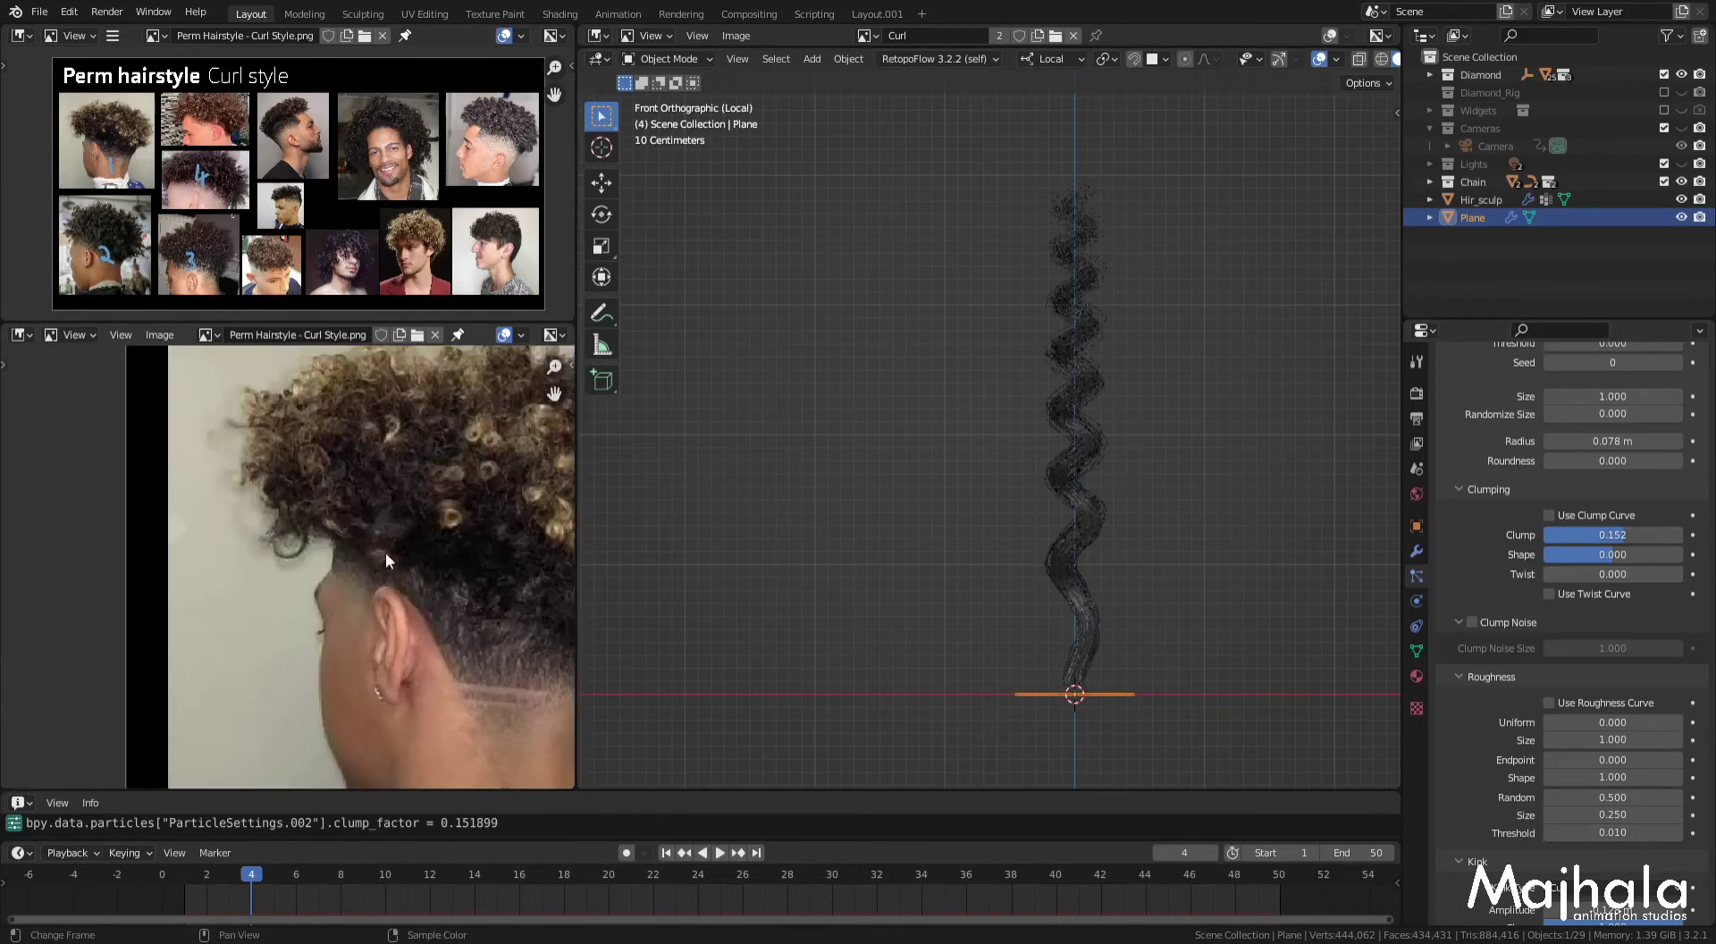
middle_click_drag(364, 555, 206, 555)
middle_click_drag(371, 583, 372, 528)
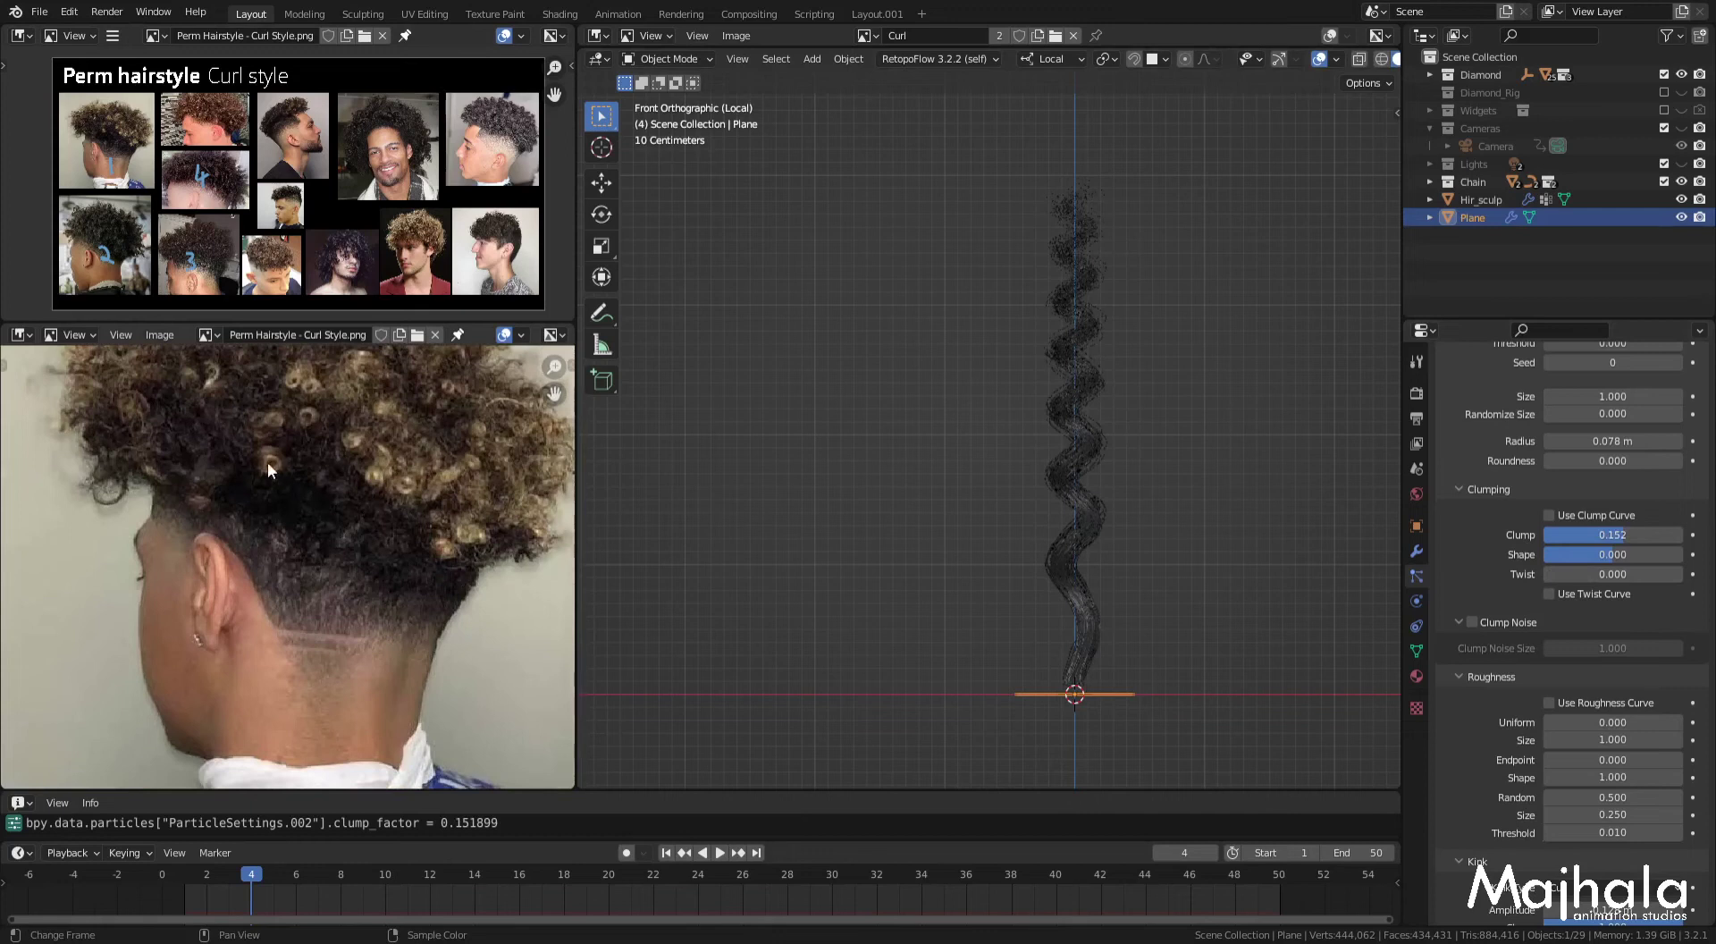
middle_click_drag(299, 485, 293, 537)
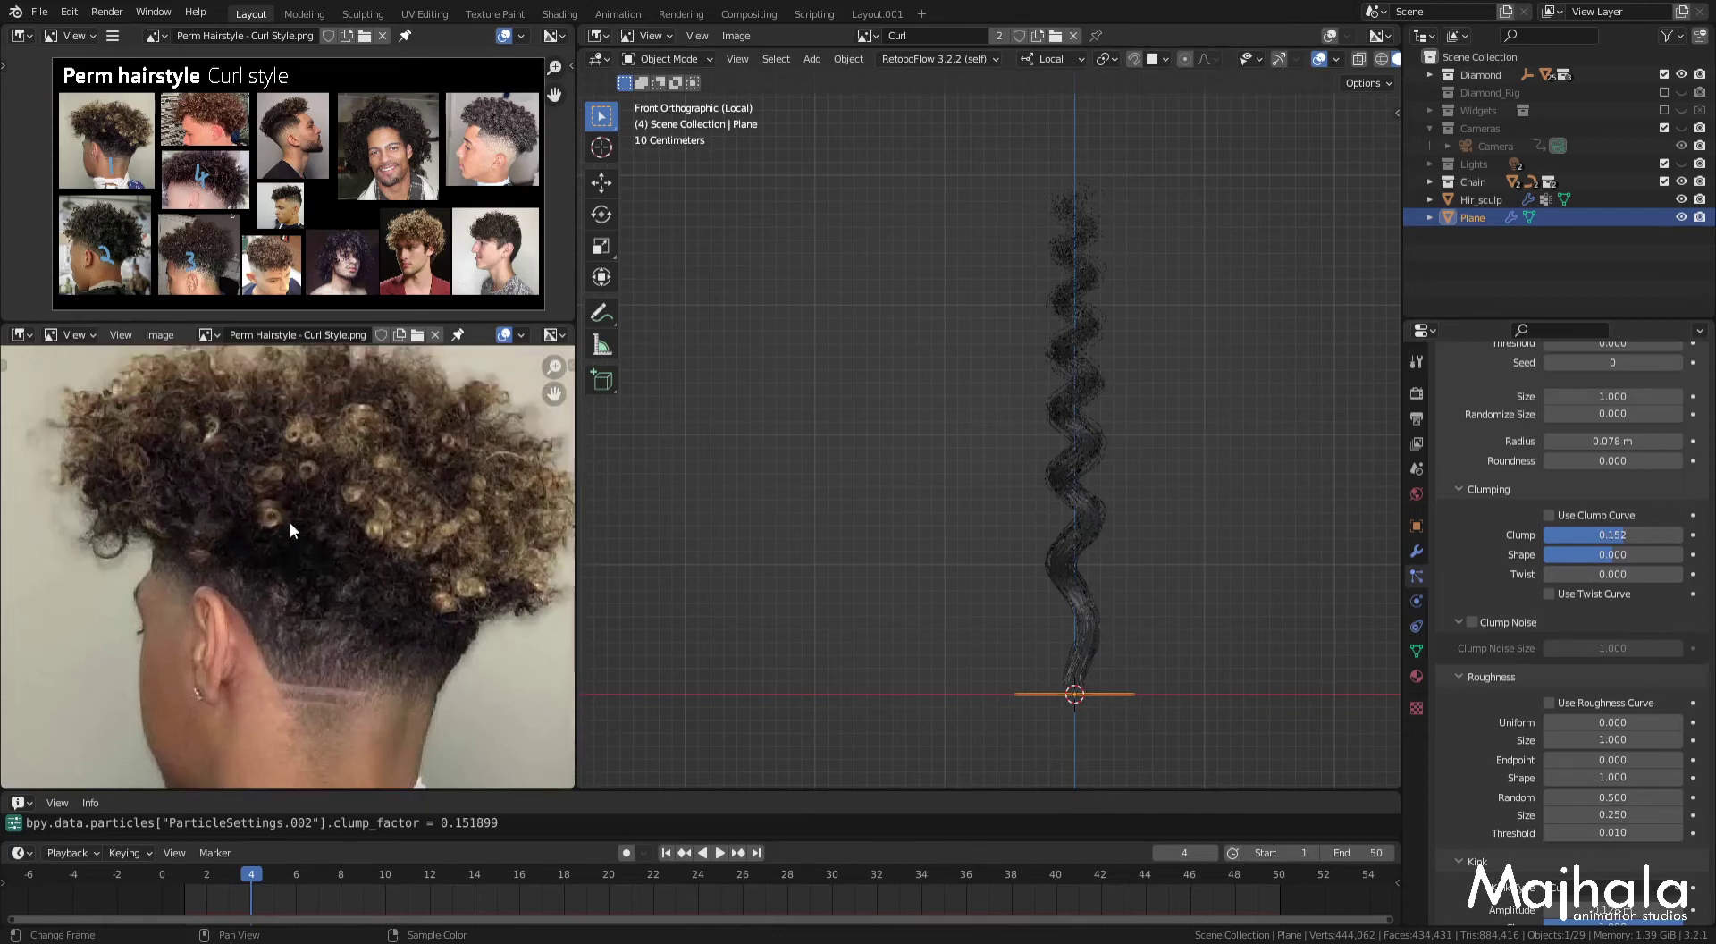
middle_click_drag(292, 637, 298, 429)
mouse_move(304, 594)
middle_mouse_down()
mouse_move(270, 617)
mouse_move(272, 496)
mouse_move(254, 568)
middle_mouse_up()
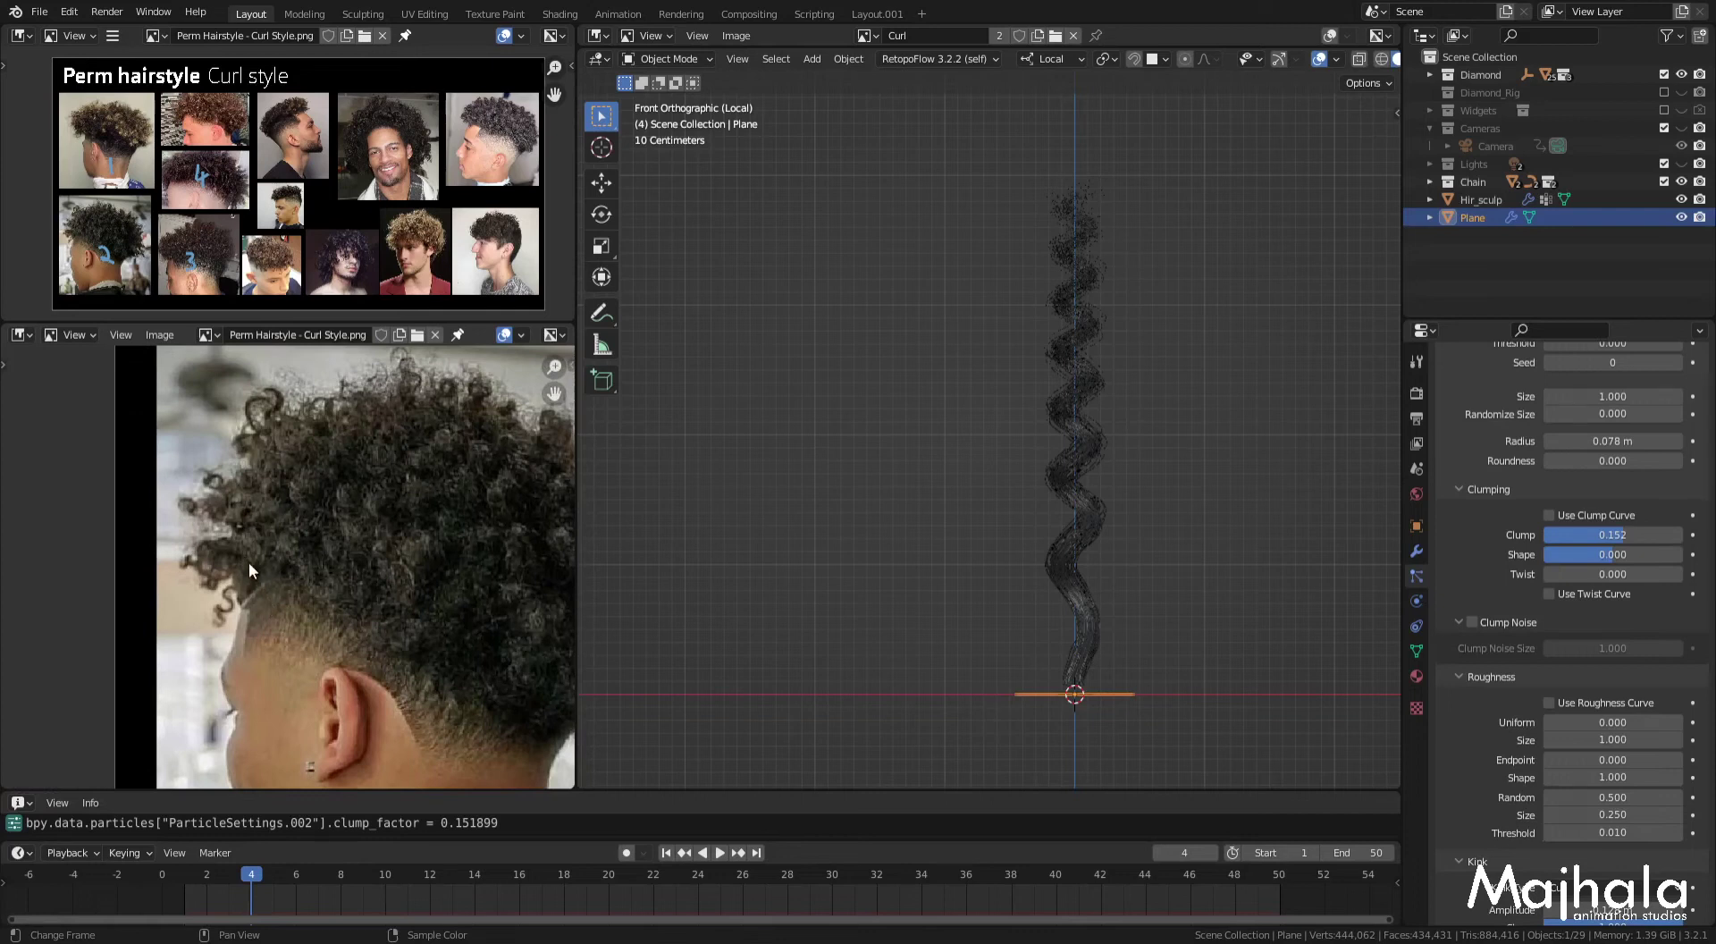
Step: Mark two individual curls on the reference photo with annotation strokes
scroll(236, 597, "up", 2)
scroll(244, 577, "up", 2)
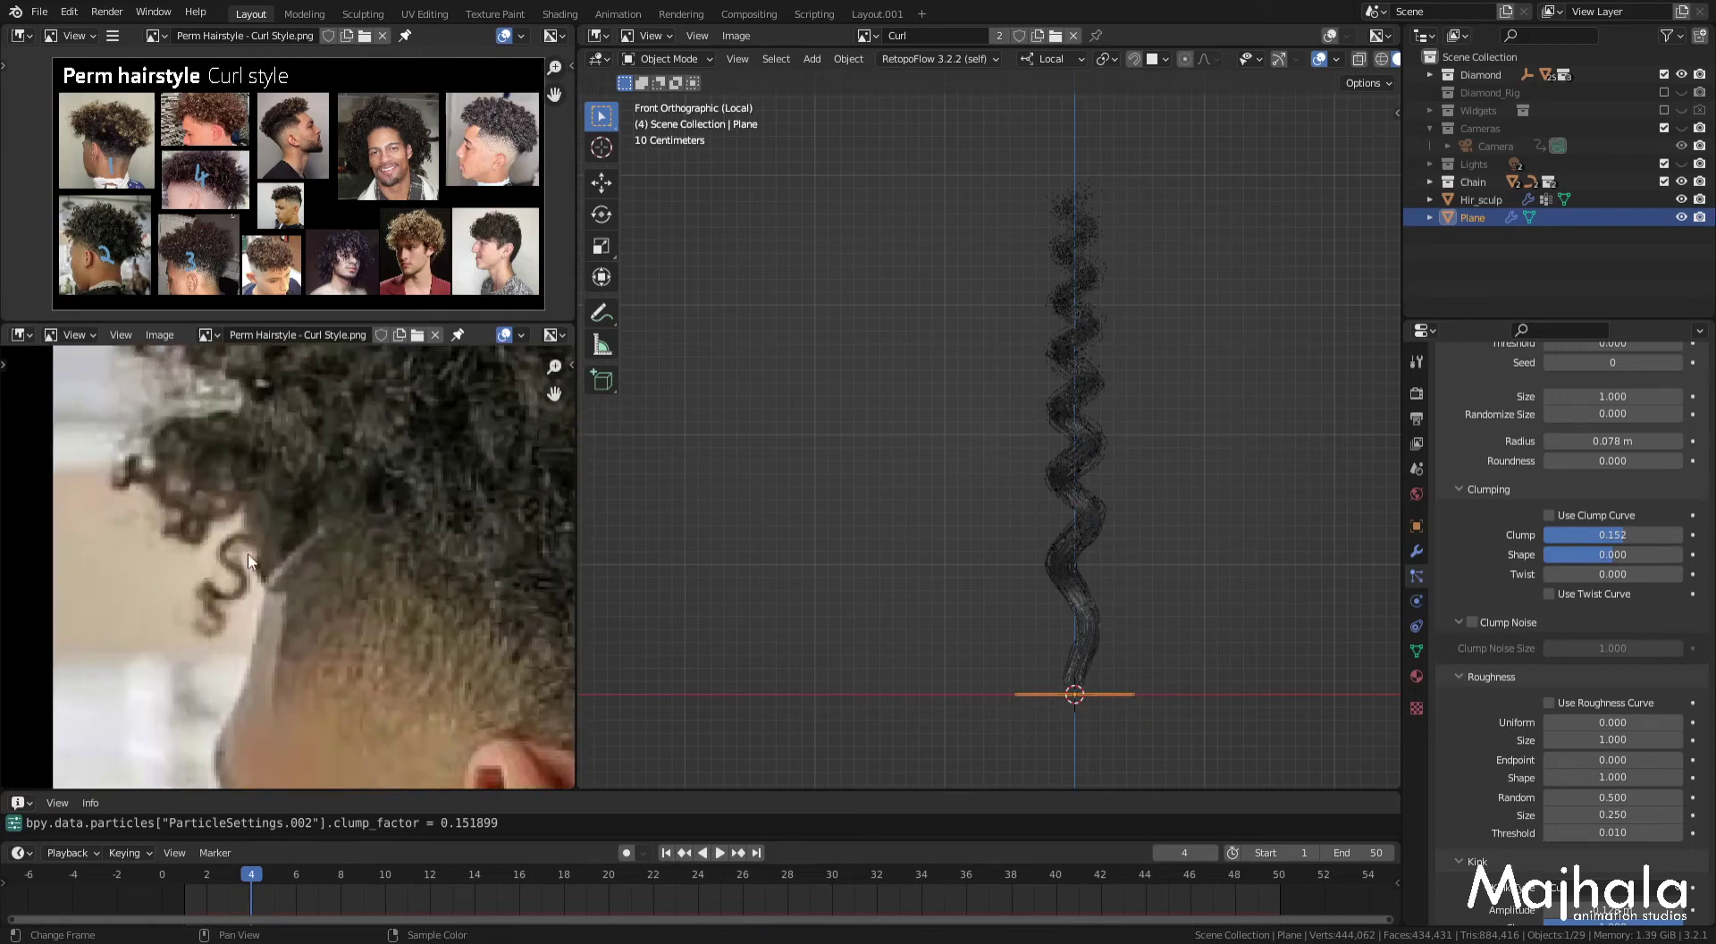
mouse_move(248, 550)
left_mouse_down()
mouse_move(238, 538)
mouse_move(242, 576)
mouse_move(255, 522)
left_mouse_up()
left_click_drag(214, 597, 208, 601)
scroll(1006, 437, "up", 1)
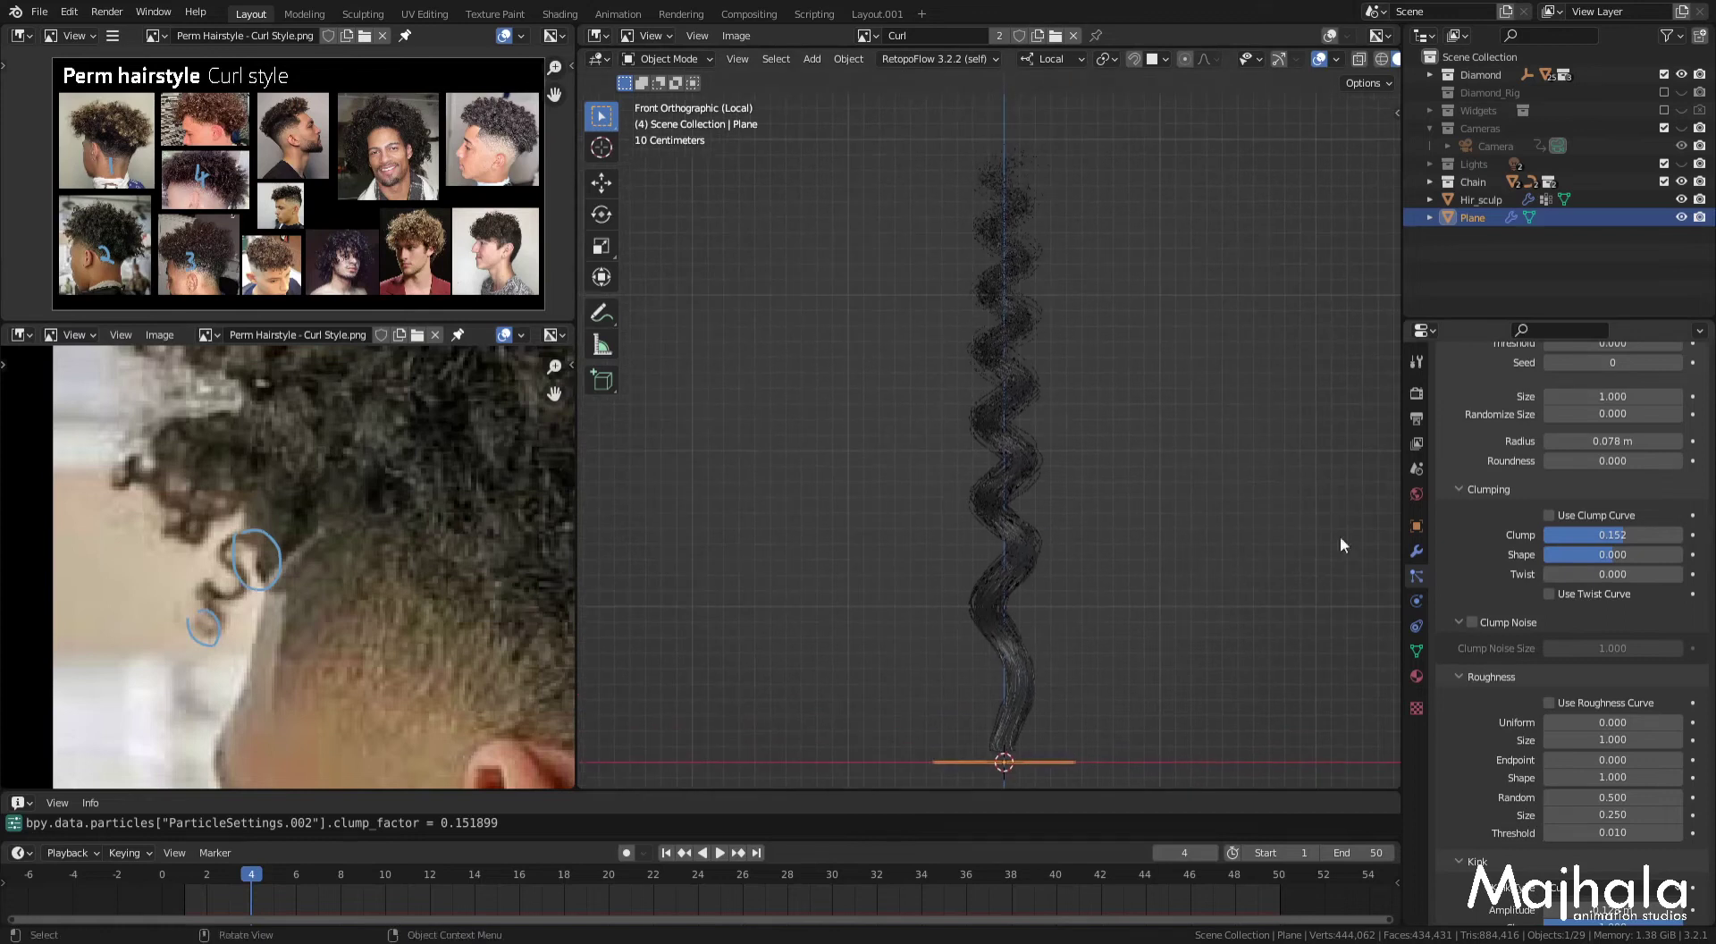
Step: Set Clump to 0.532 and check the strand in top and front views
left_click_drag(1604, 536, 1634, 536)
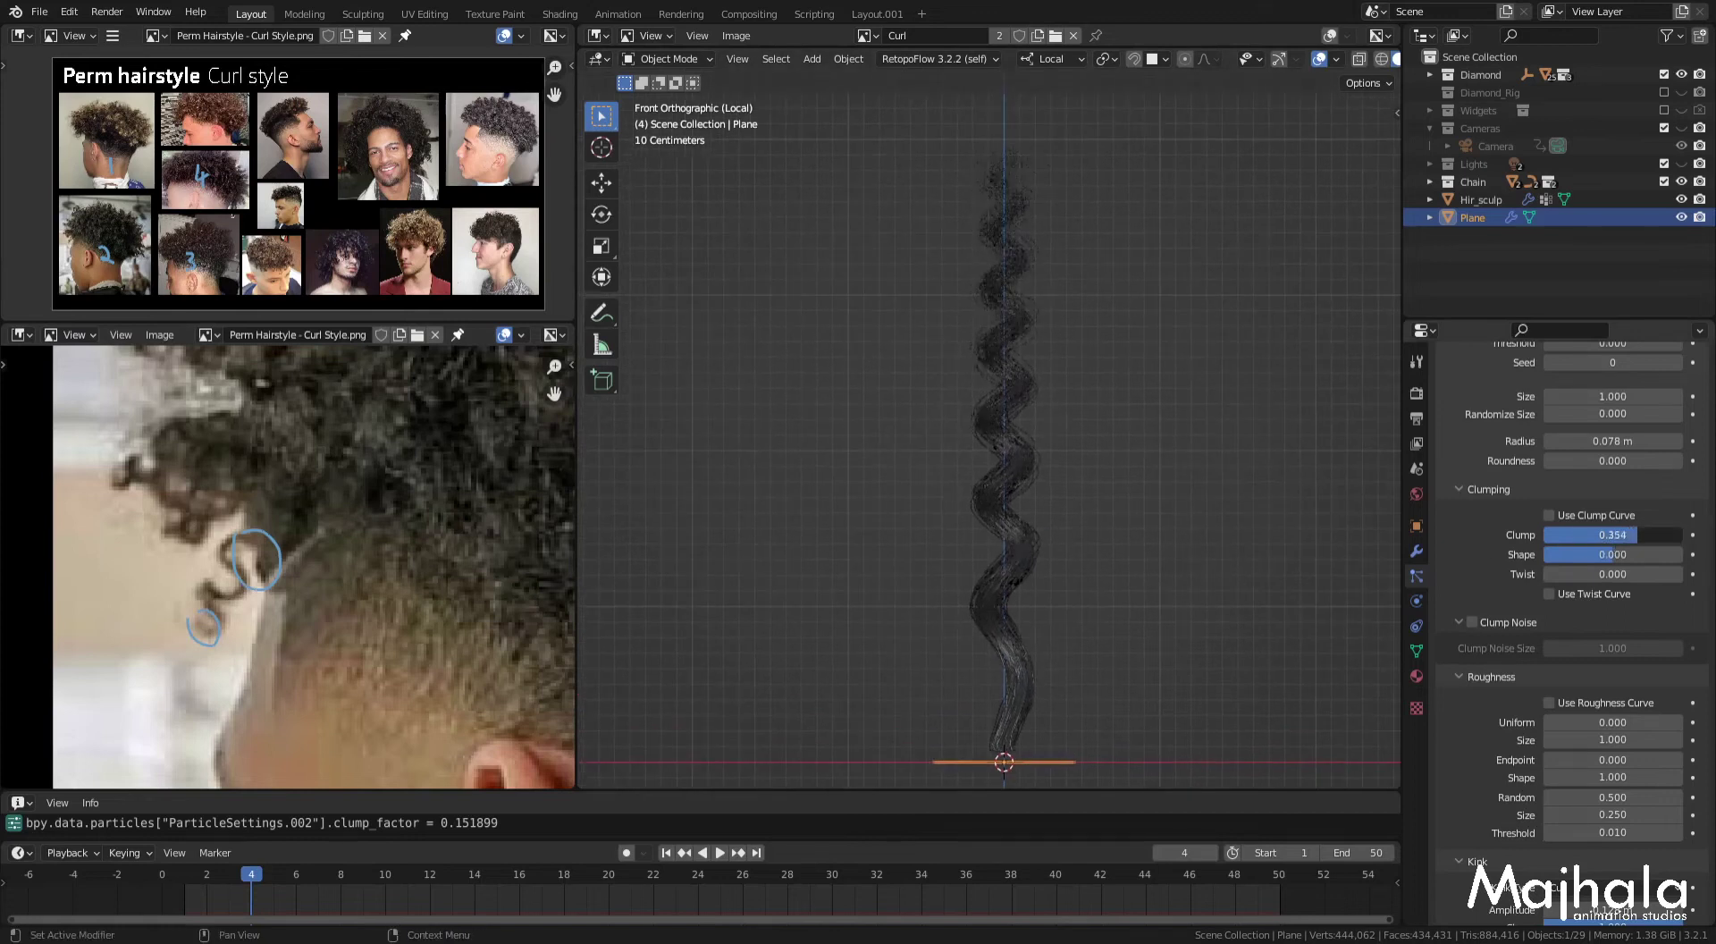
left_click_drag(1634, 536, 1622, 537)
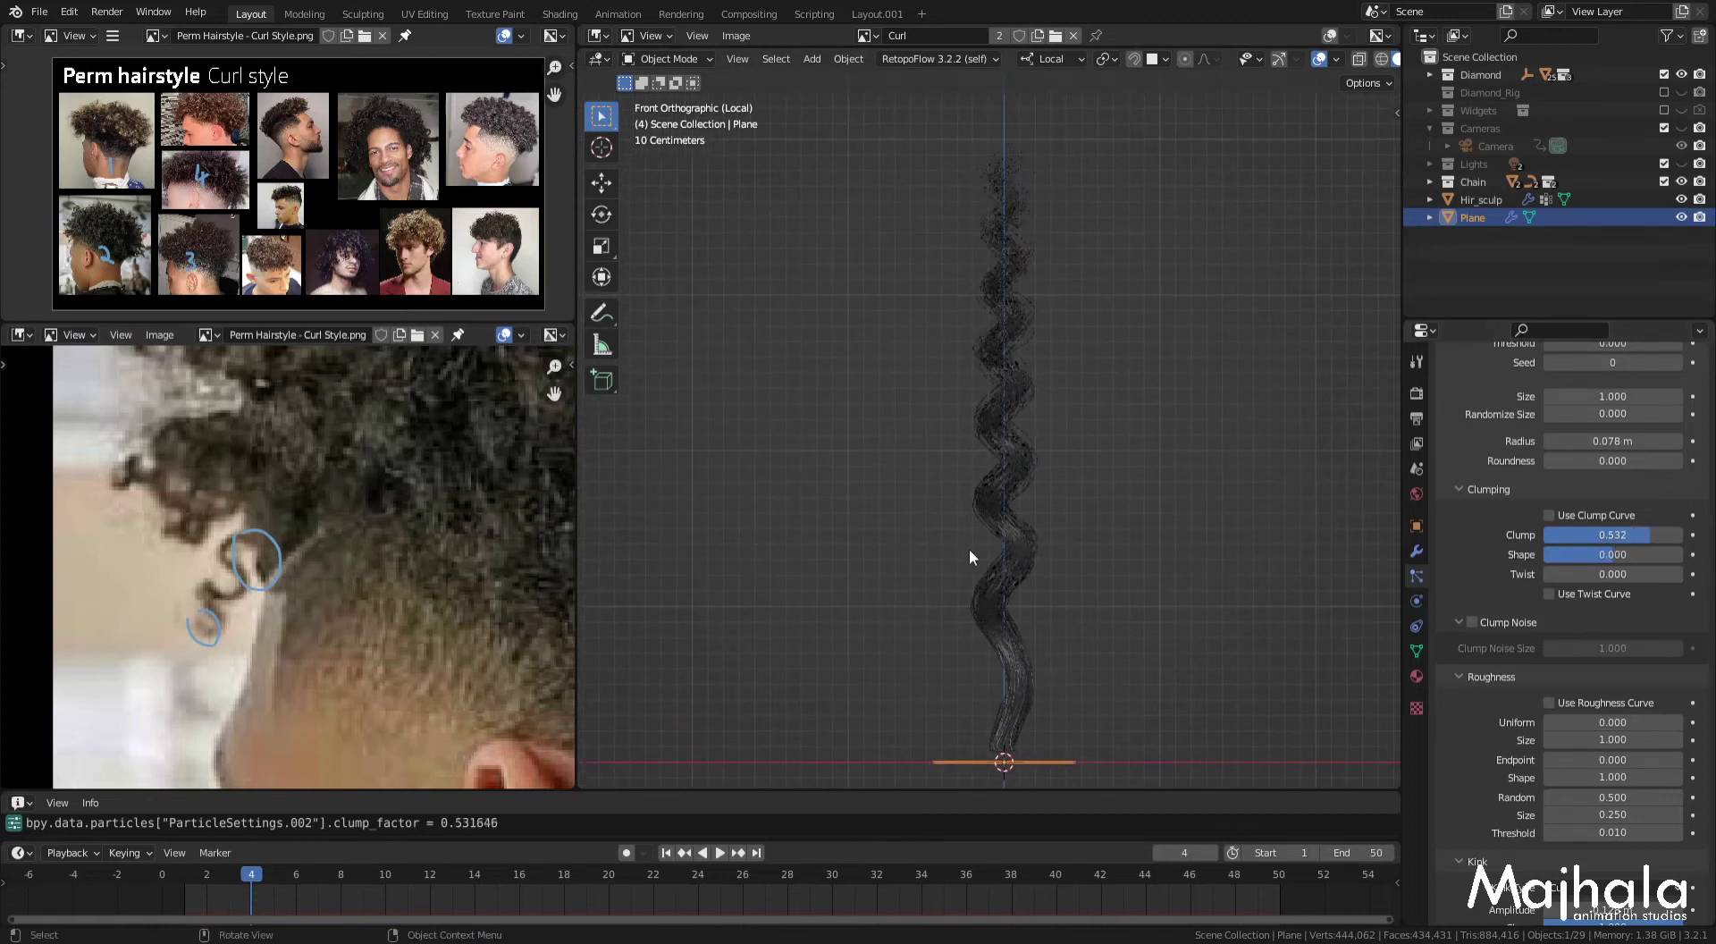
key("KP_7")
scroll(971, 603, "down", 3, "shift")
key("KP_1")
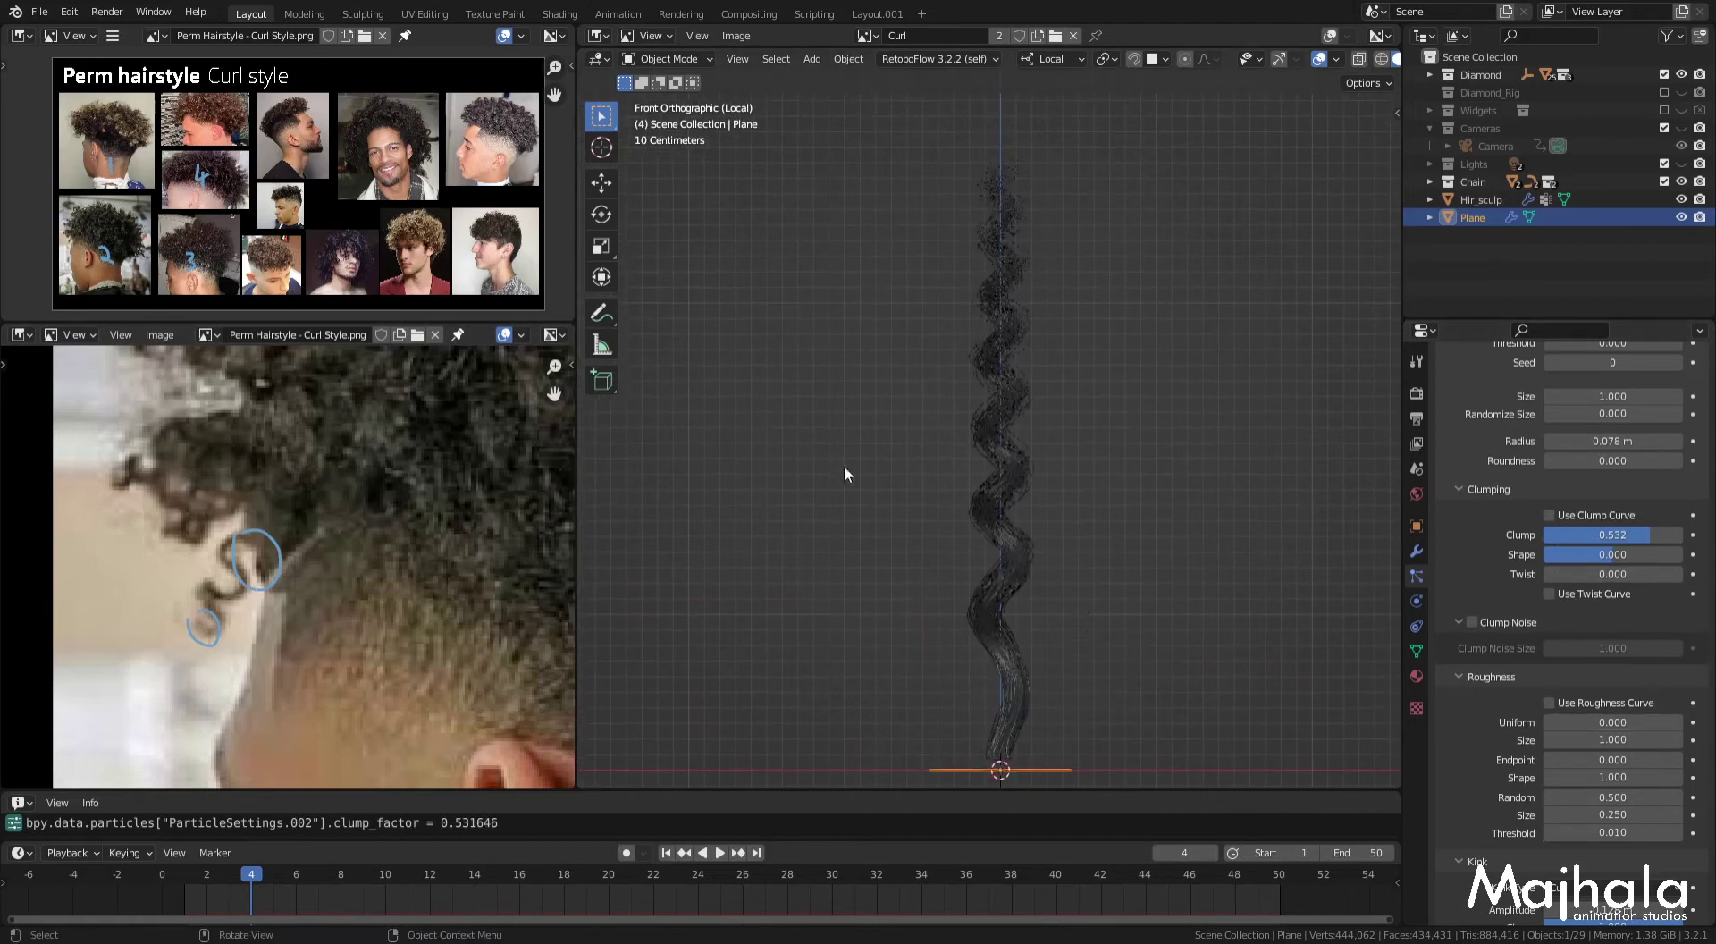
scroll(992, 376, "down", 2)
scroll(1001, 366, "down", 2, "shift")
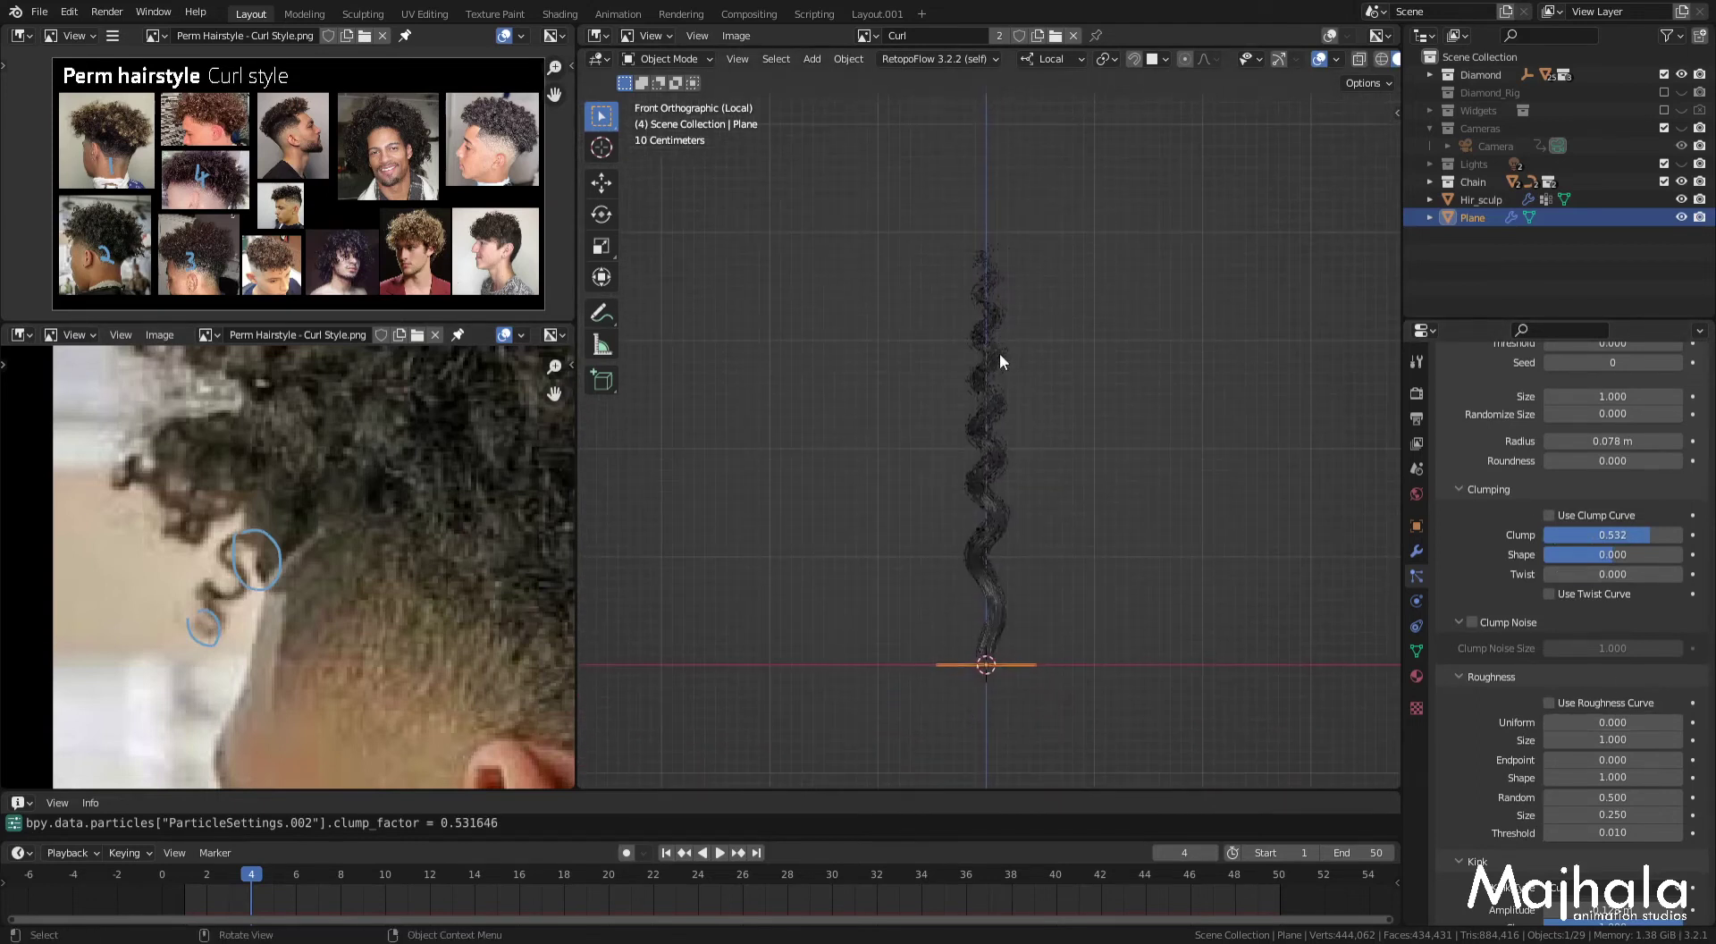
Step: Save the blend file and scroll the Properties panel back to the top
key("ctrl+s")
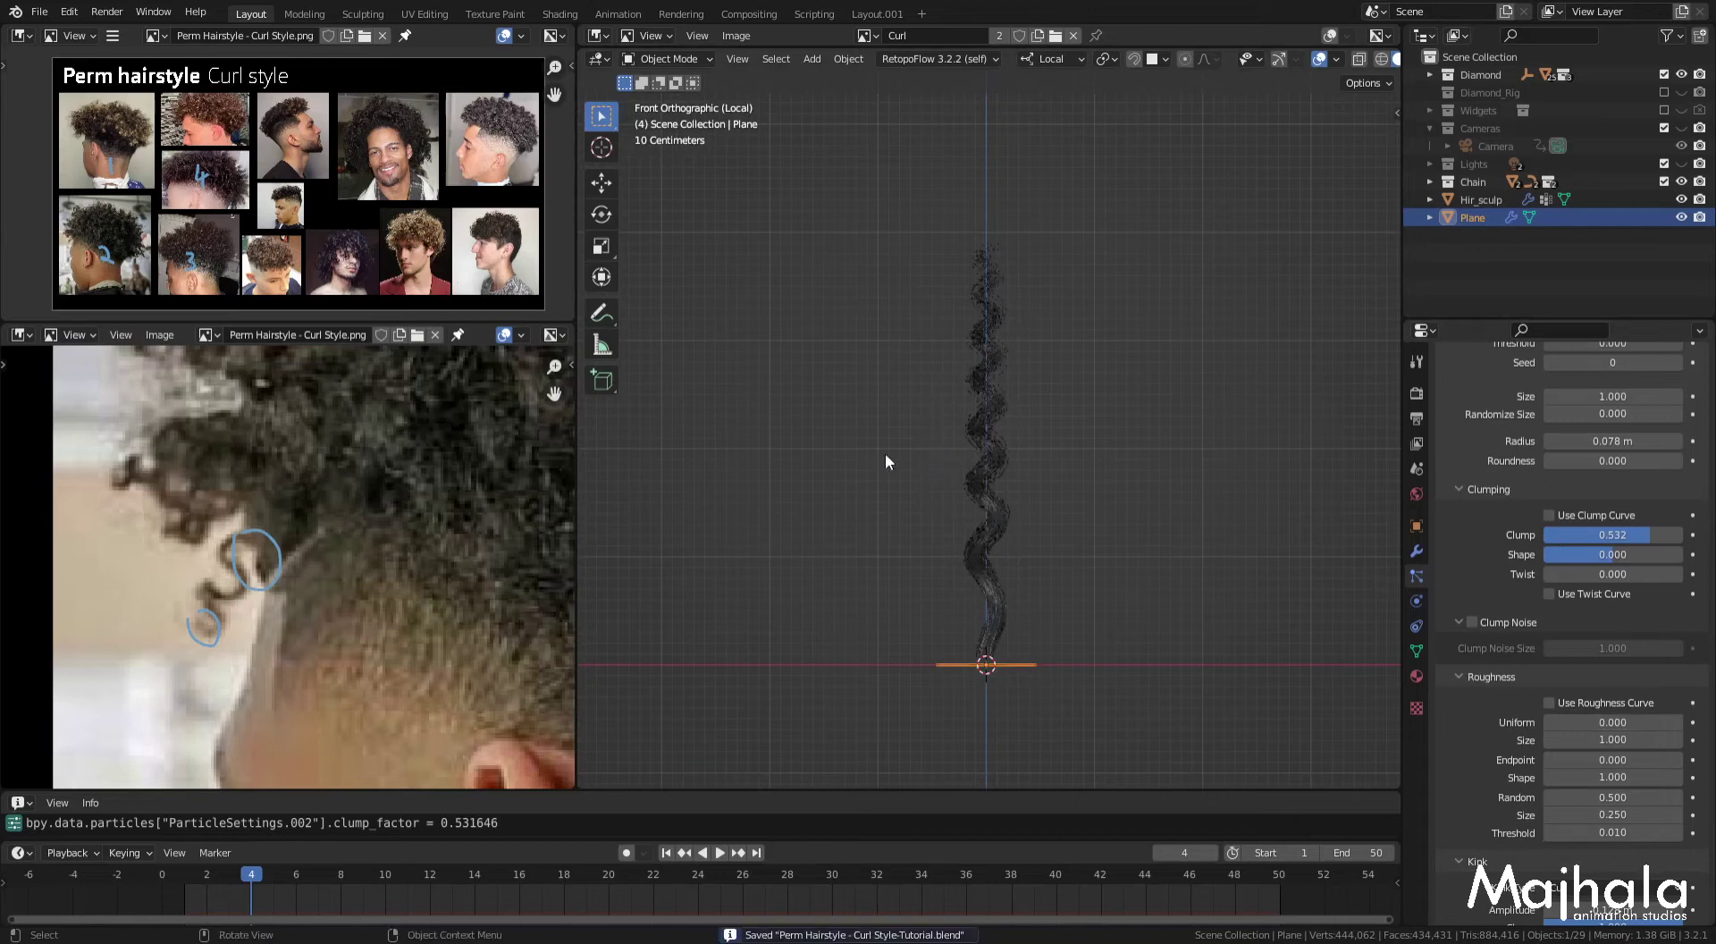
middle_click_drag(973, 458, 979, 479, "shift")
scroll(983, 482, "down", 2)
scroll(1004, 489, "down", 1)
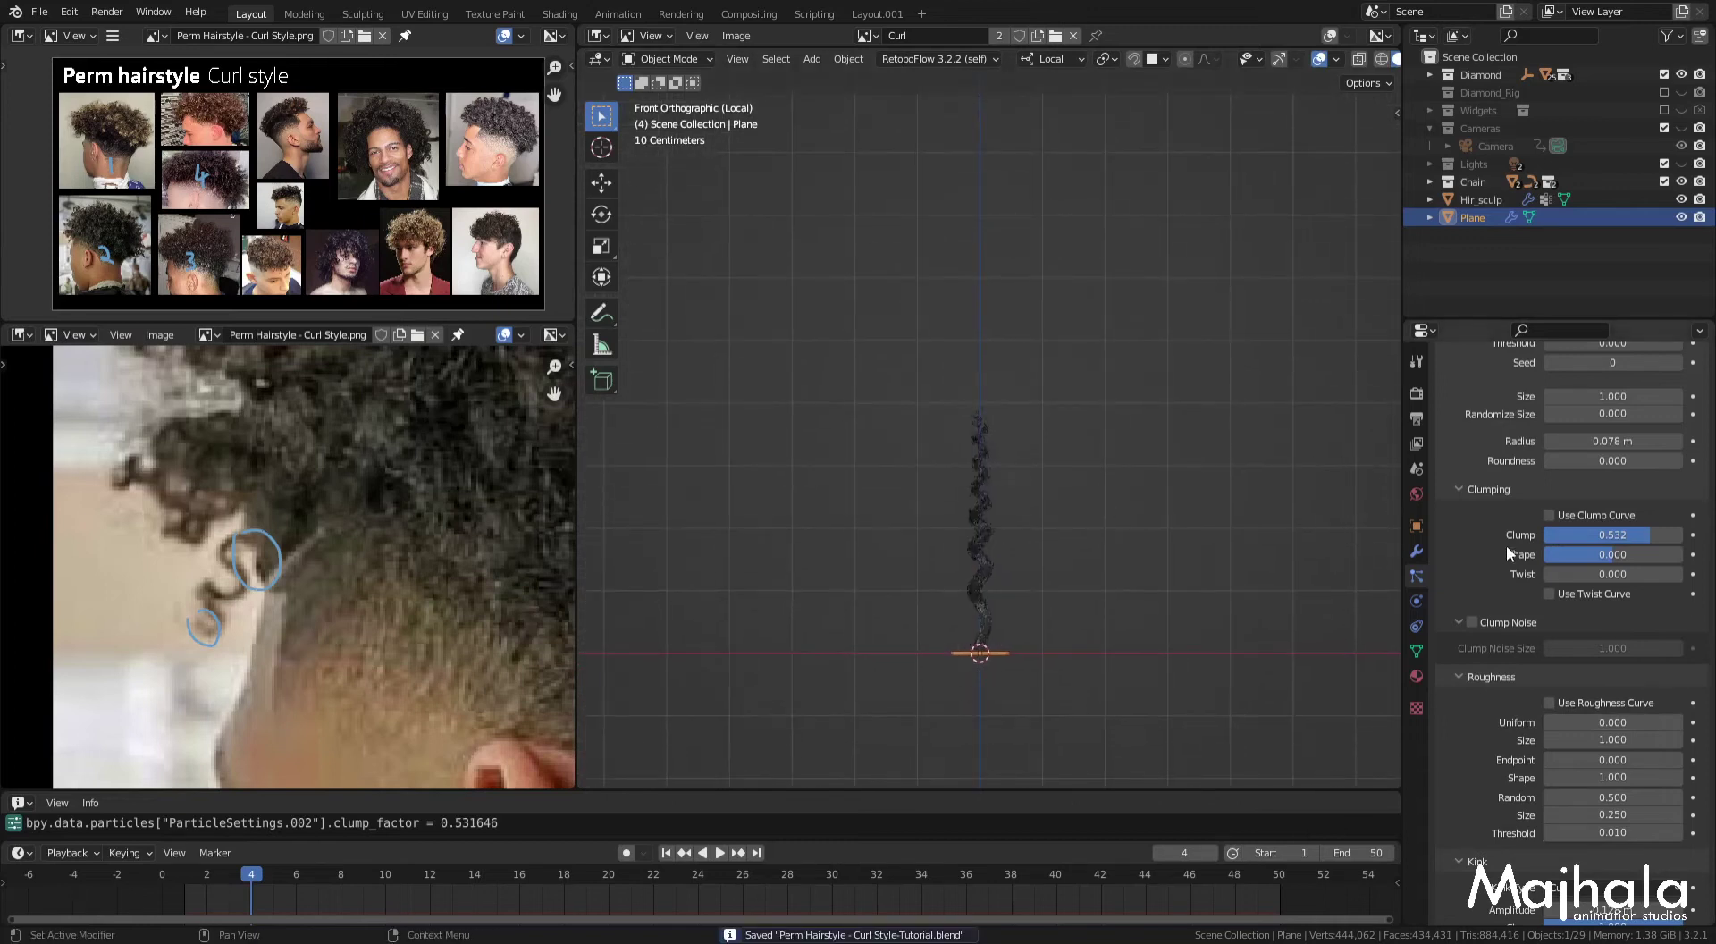
scroll(1504, 545, "up", 8)
scroll(1507, 540, "up", 7)
scroll(1504, 539, "up", 8)
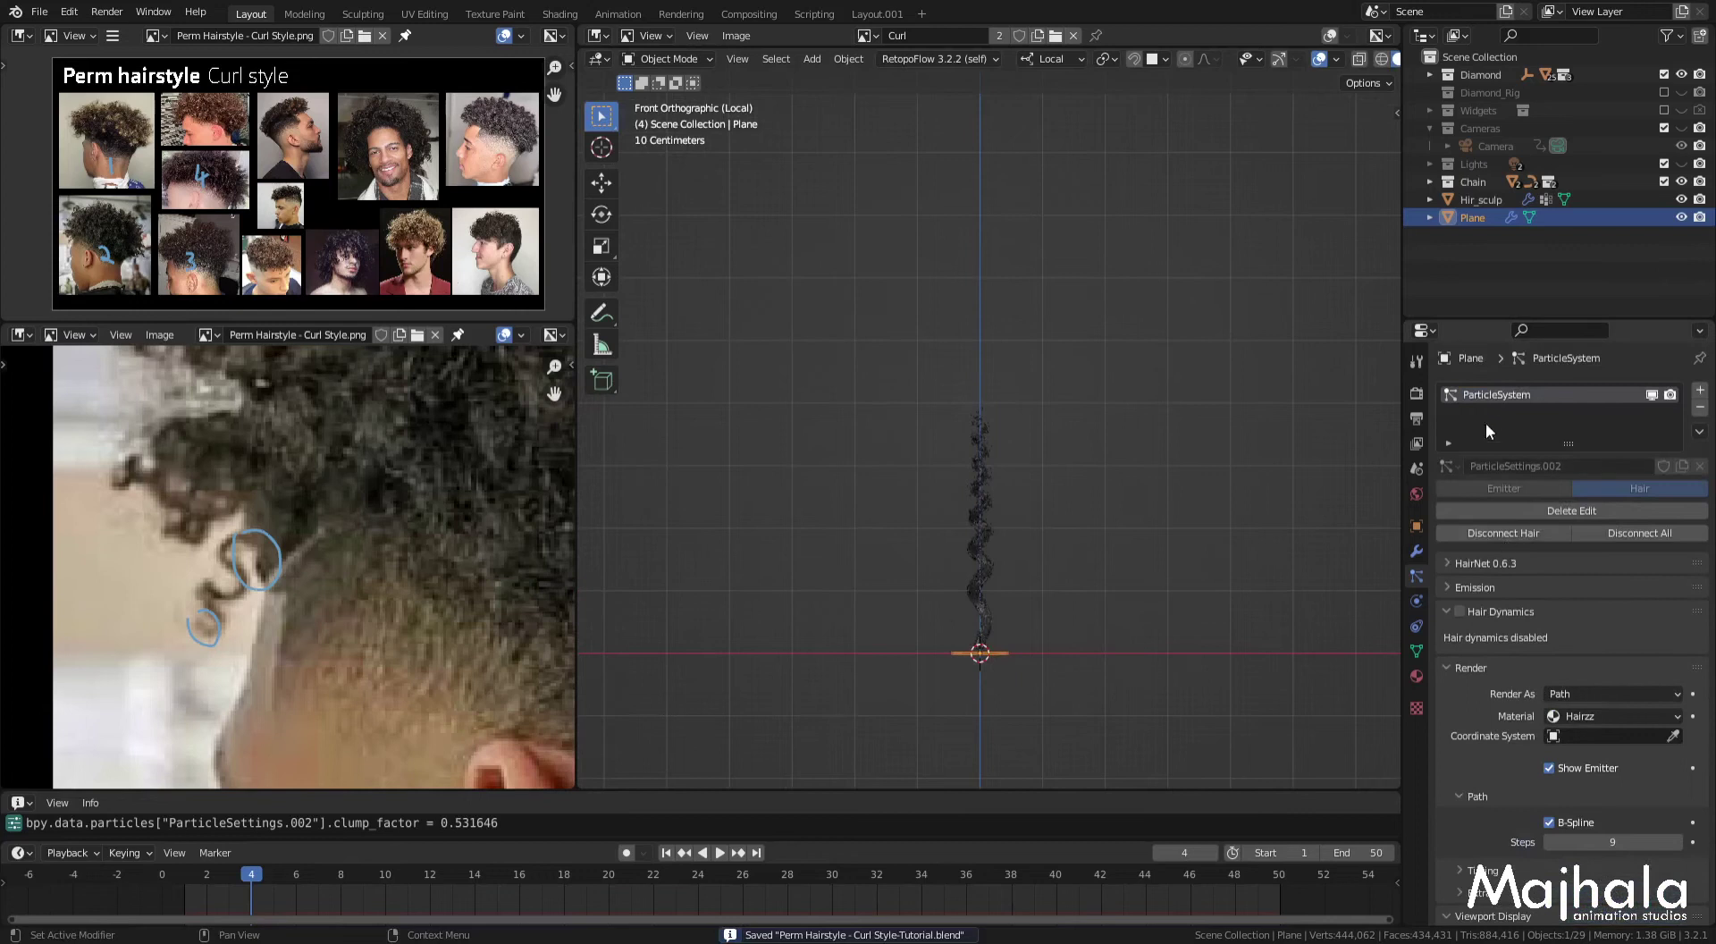
Step: Rename the particle system to 'Curl Hairstyle' and save the file
double_click(1503, 394)
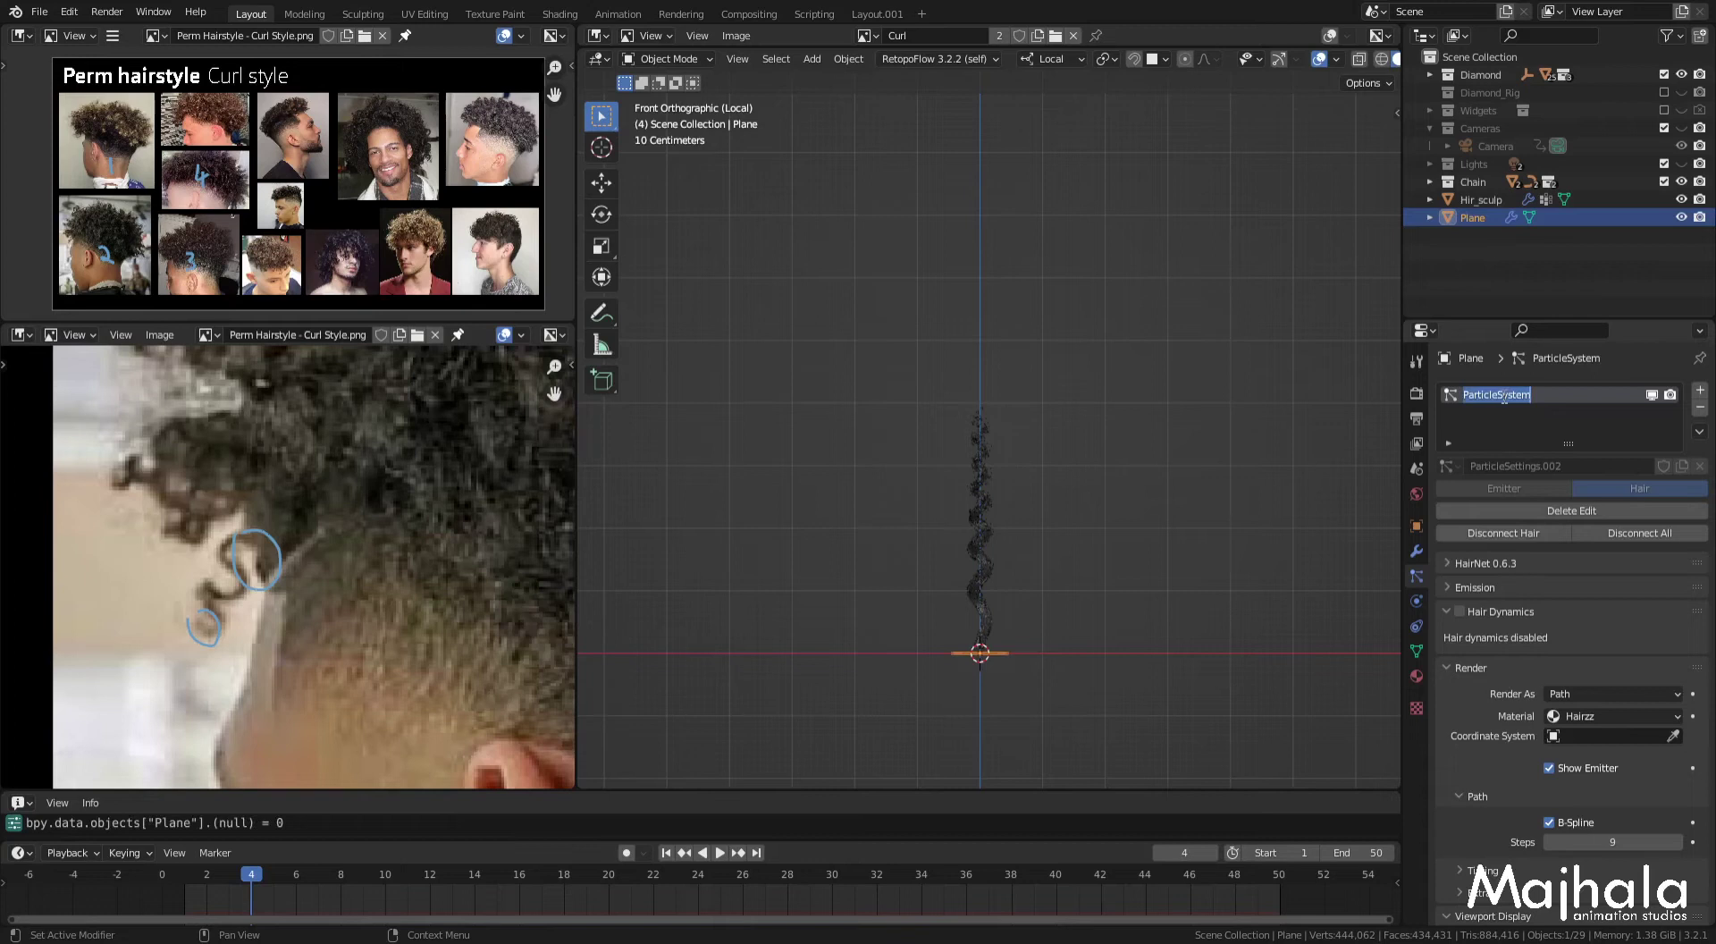
type("Curl")
type(" Ha")
key("Return")
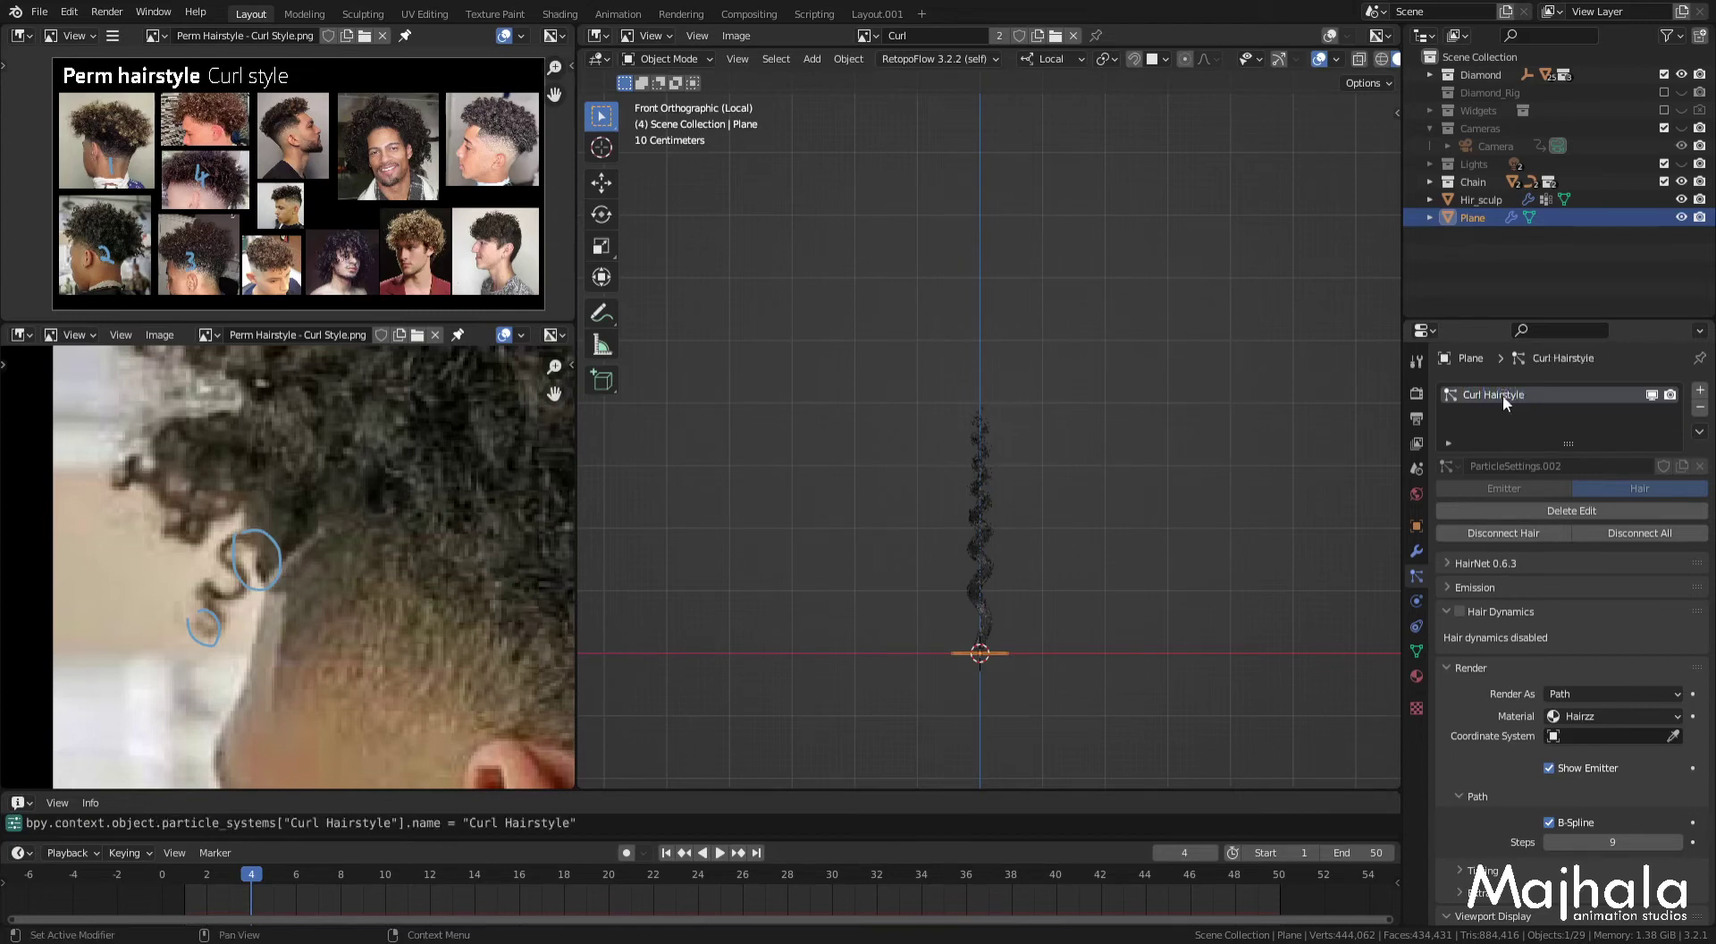
key("ctrl+s")
Step: Inspect the curl from the side and in perspective, then exit local view to the full scene
scroll(1048, 625, "up", 3)
mouse_move(1049, 626)
middle_mouse_down()
mouse_move(1124, 556)
mouse_move(1075, 544)
middle_mouse_up()
key("KP_3")
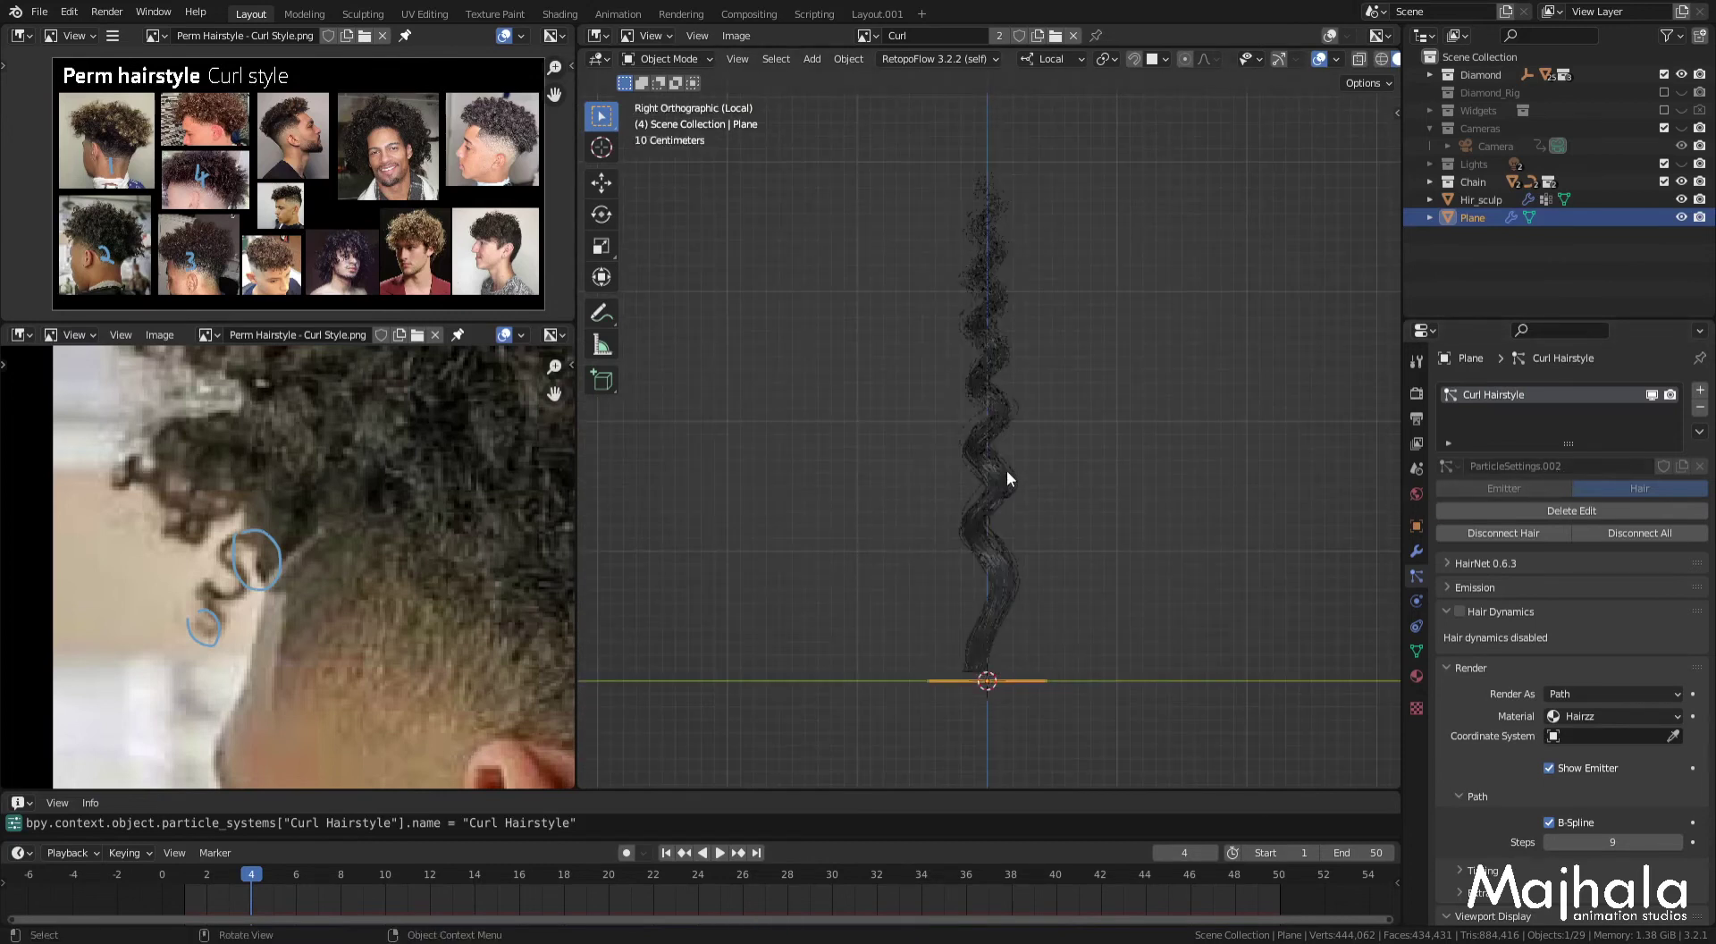
middle_click_drag(1006, 469, 988, 541, "shift")
key("ctrl+s")
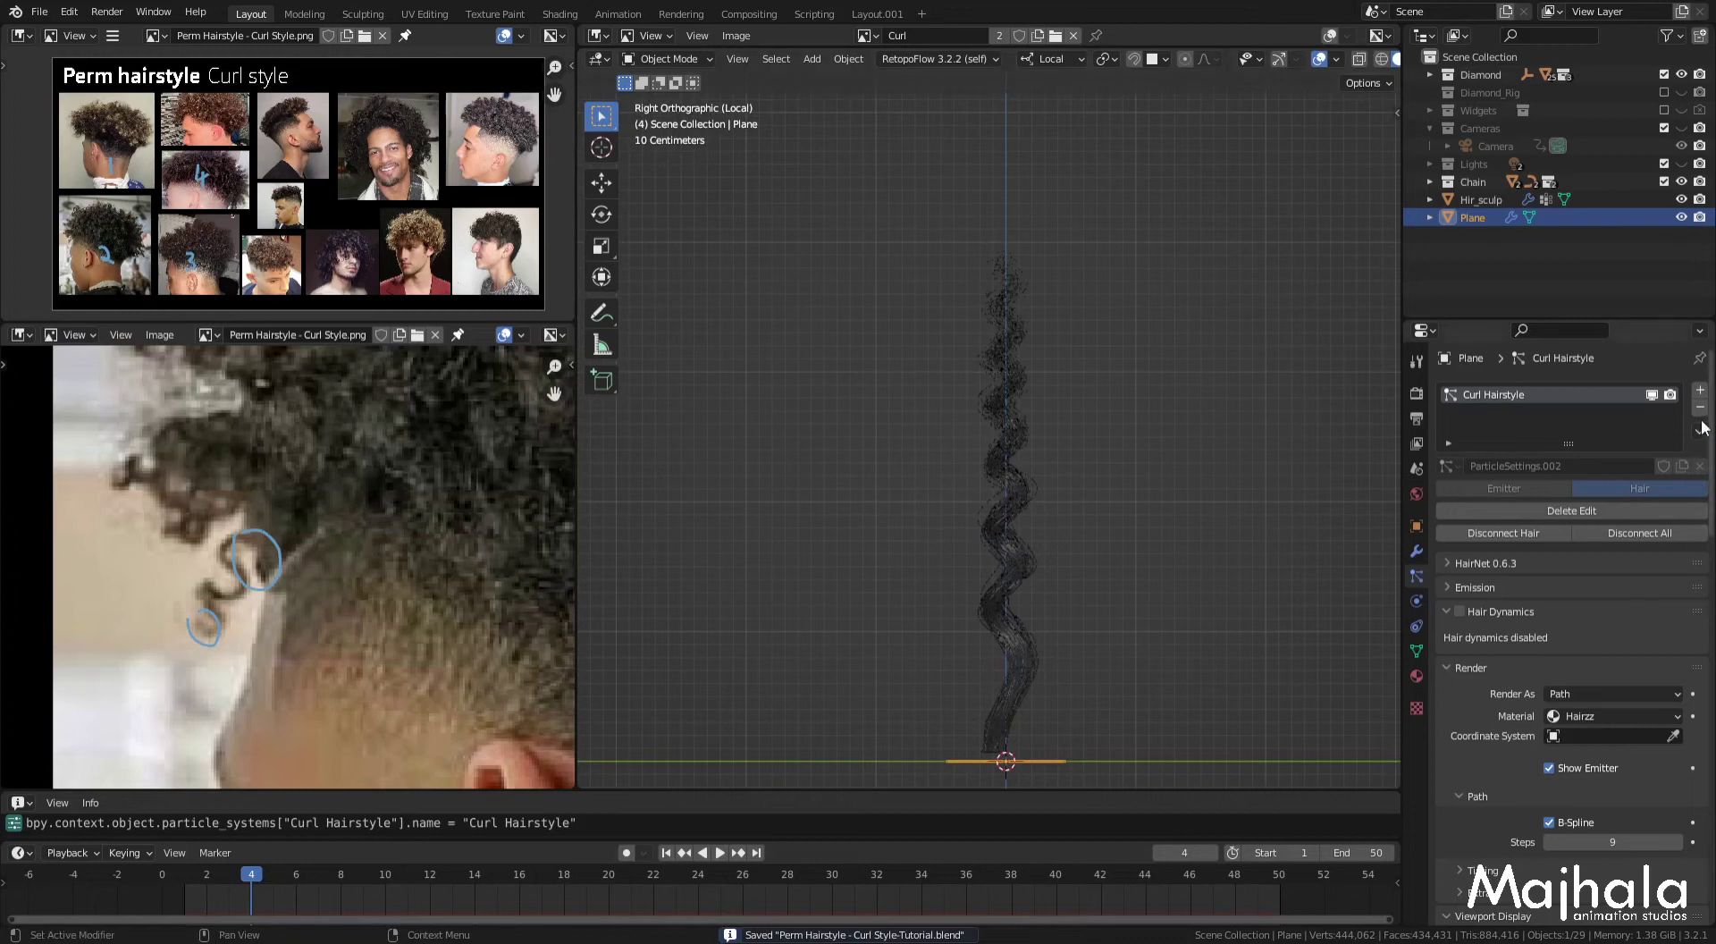
mouse_move(1042, 786)
middle_mouse_down()
mouse_move(1080, 780)
mouse_move(1083, 34)
middle_mouse_up()
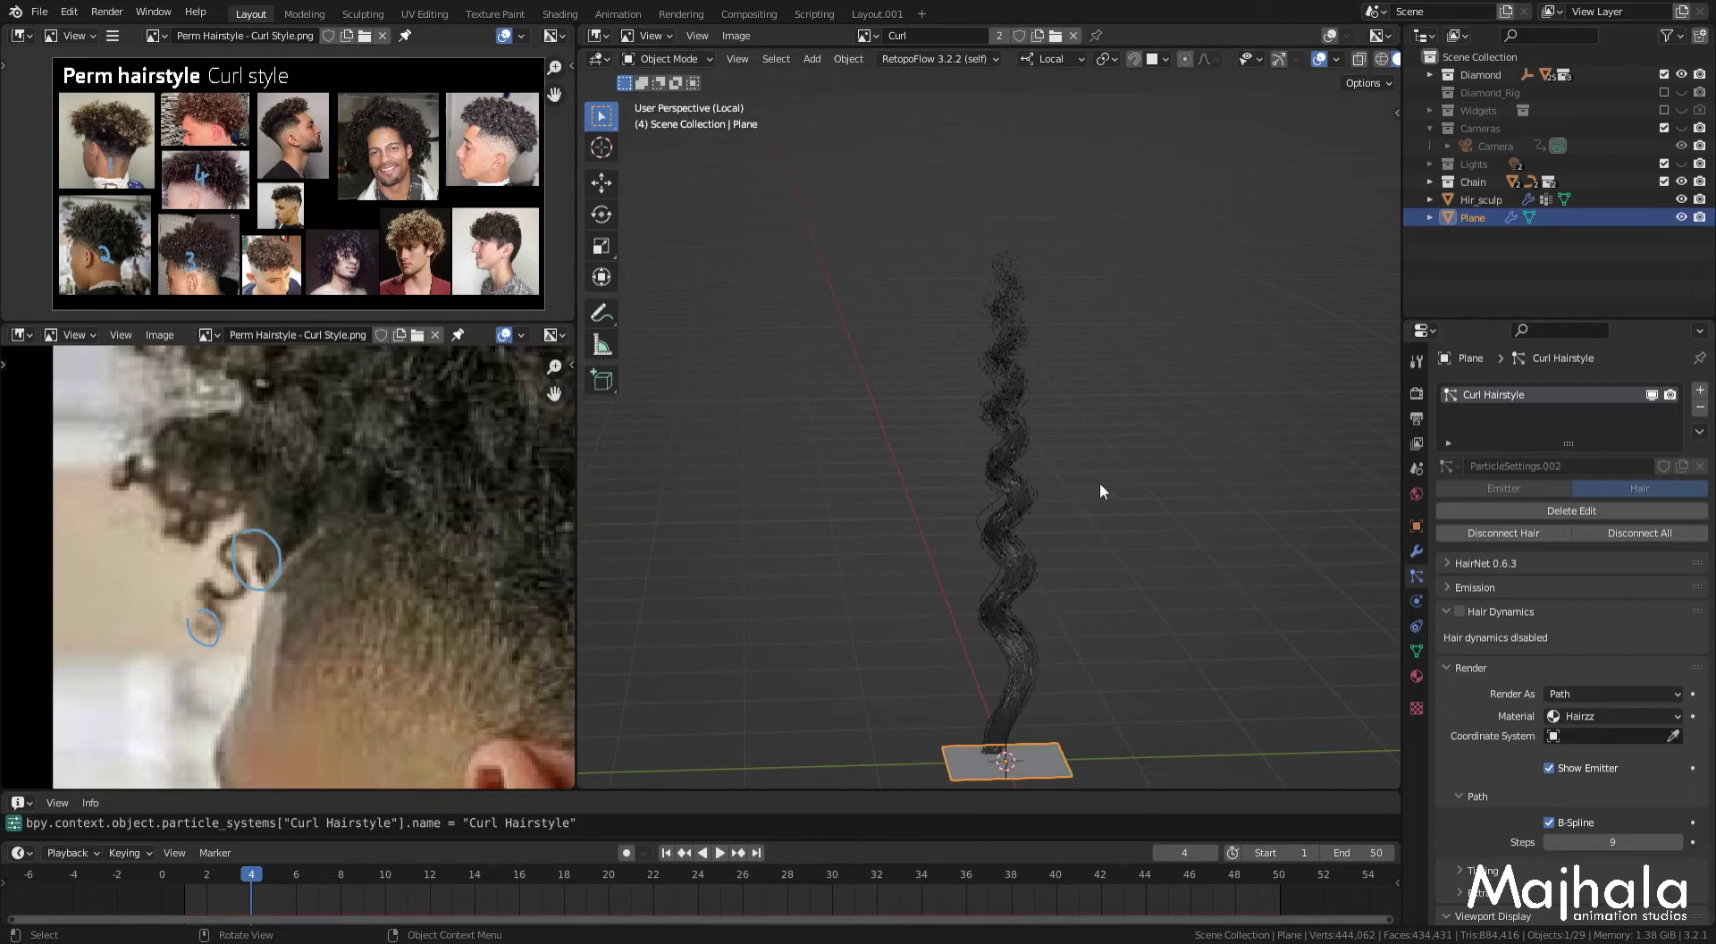
key("KP_Divide")
key("ctrl+s")
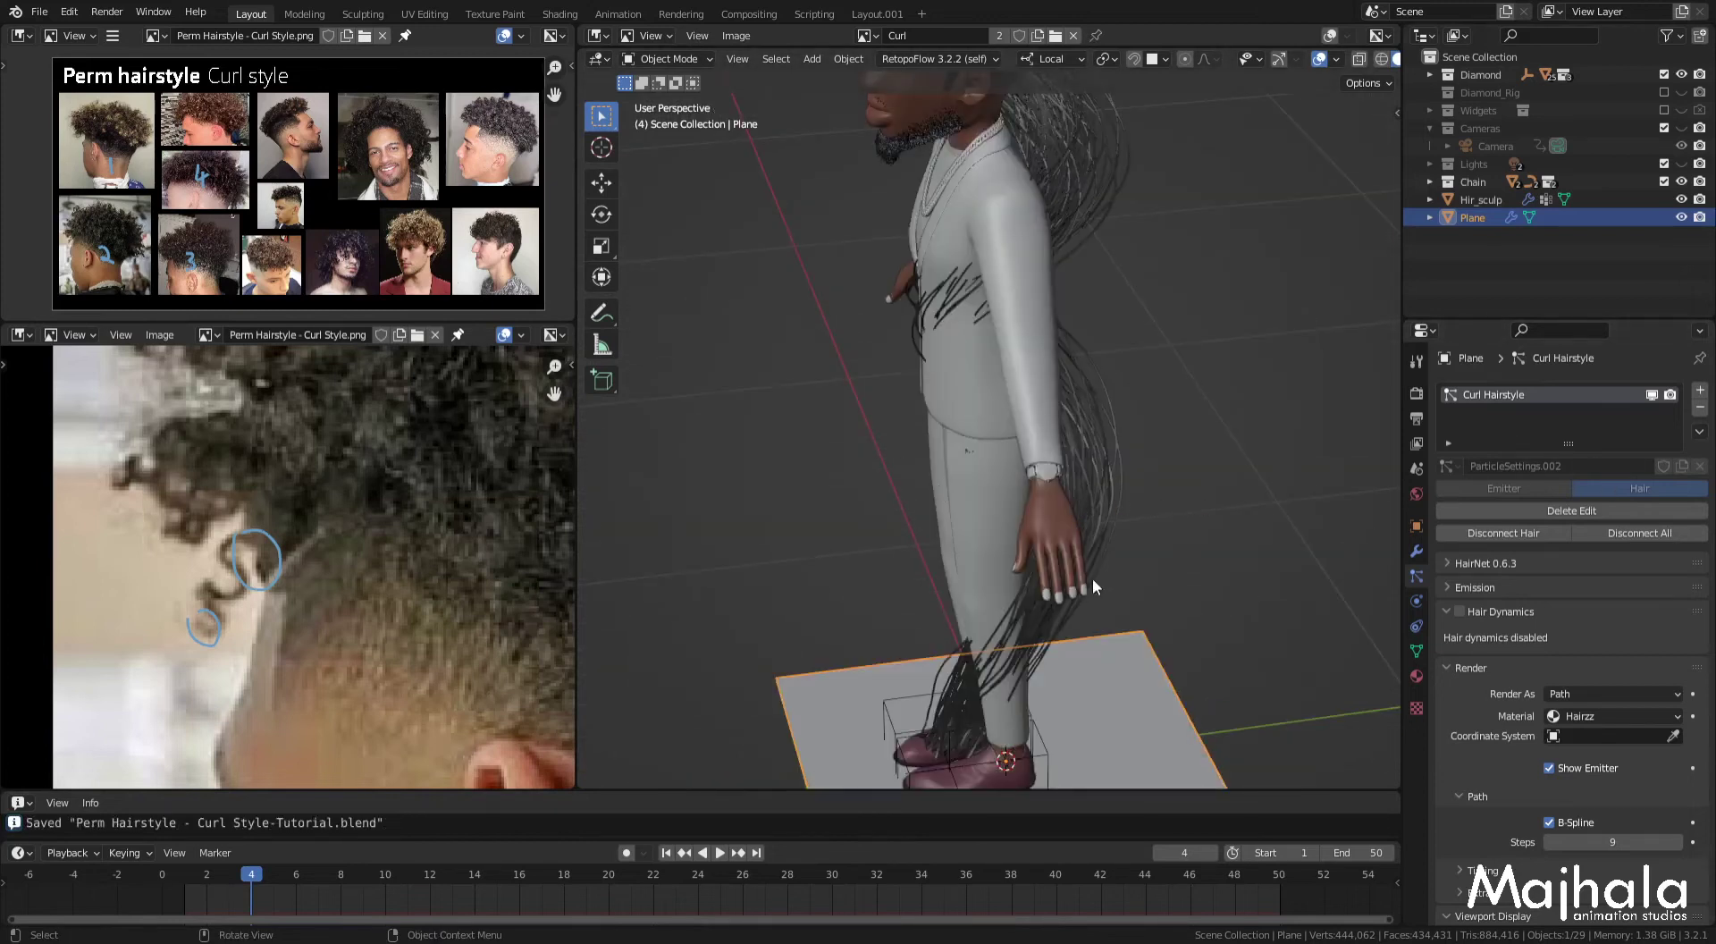
Step: Hide the test plane and select the Hir_sculp scalp mesh, viewed from the right
key("h")
scroll(1033, 485, "down", 5)
scroll(1010, 523, "up", 3)
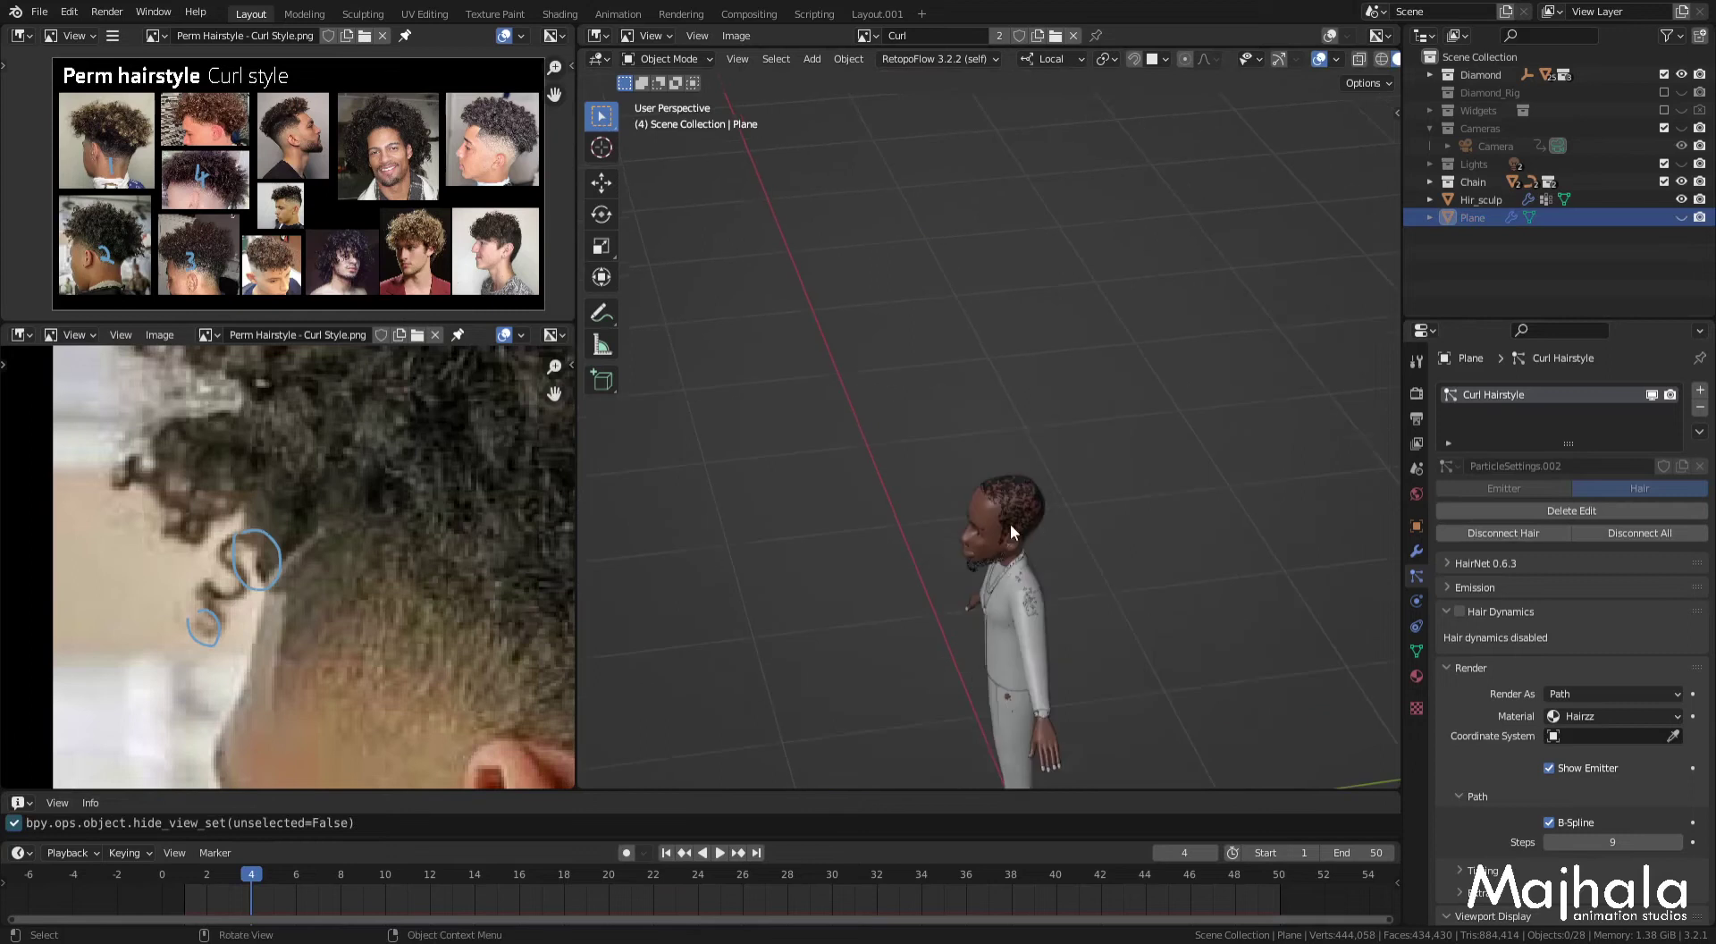
scroll(1015, 397, "up", 3)
scroll(1051, 371, "up", 2, "shift")
scroll(1051, 372, "up", 3, "shift")
left_click(1033, 330)
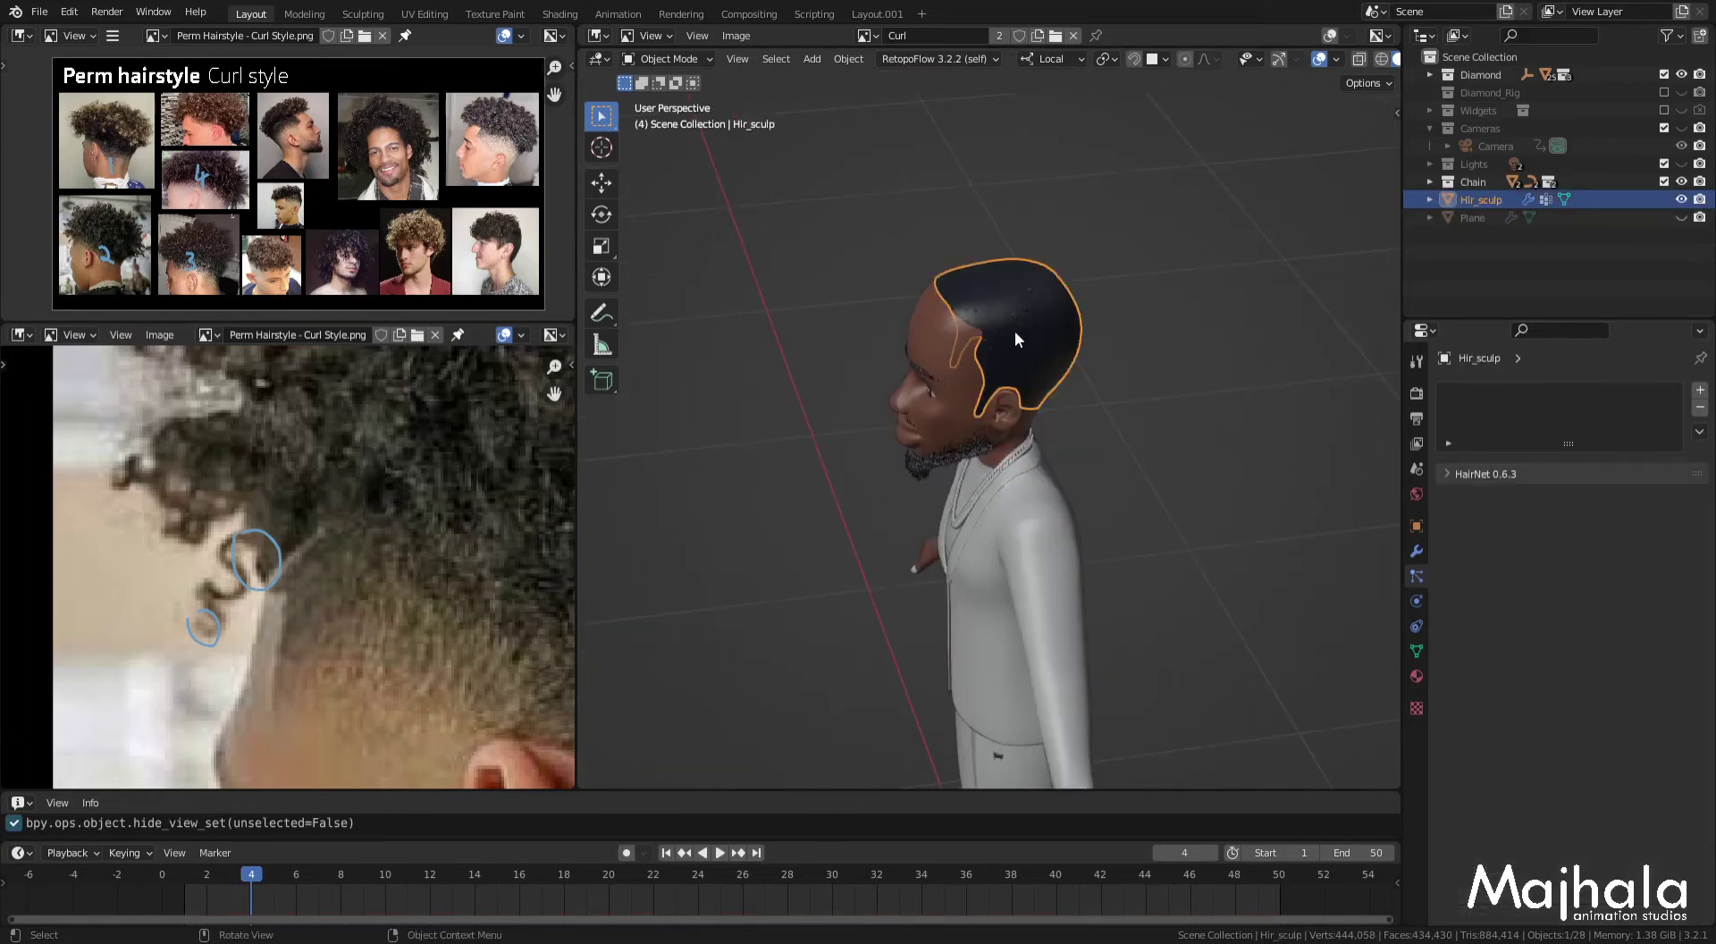
key("KP_3")
Step: Add a particle system to Hir_sculp using the Perm Hairstyle - Curl Style settings
left_click(1699, 390)
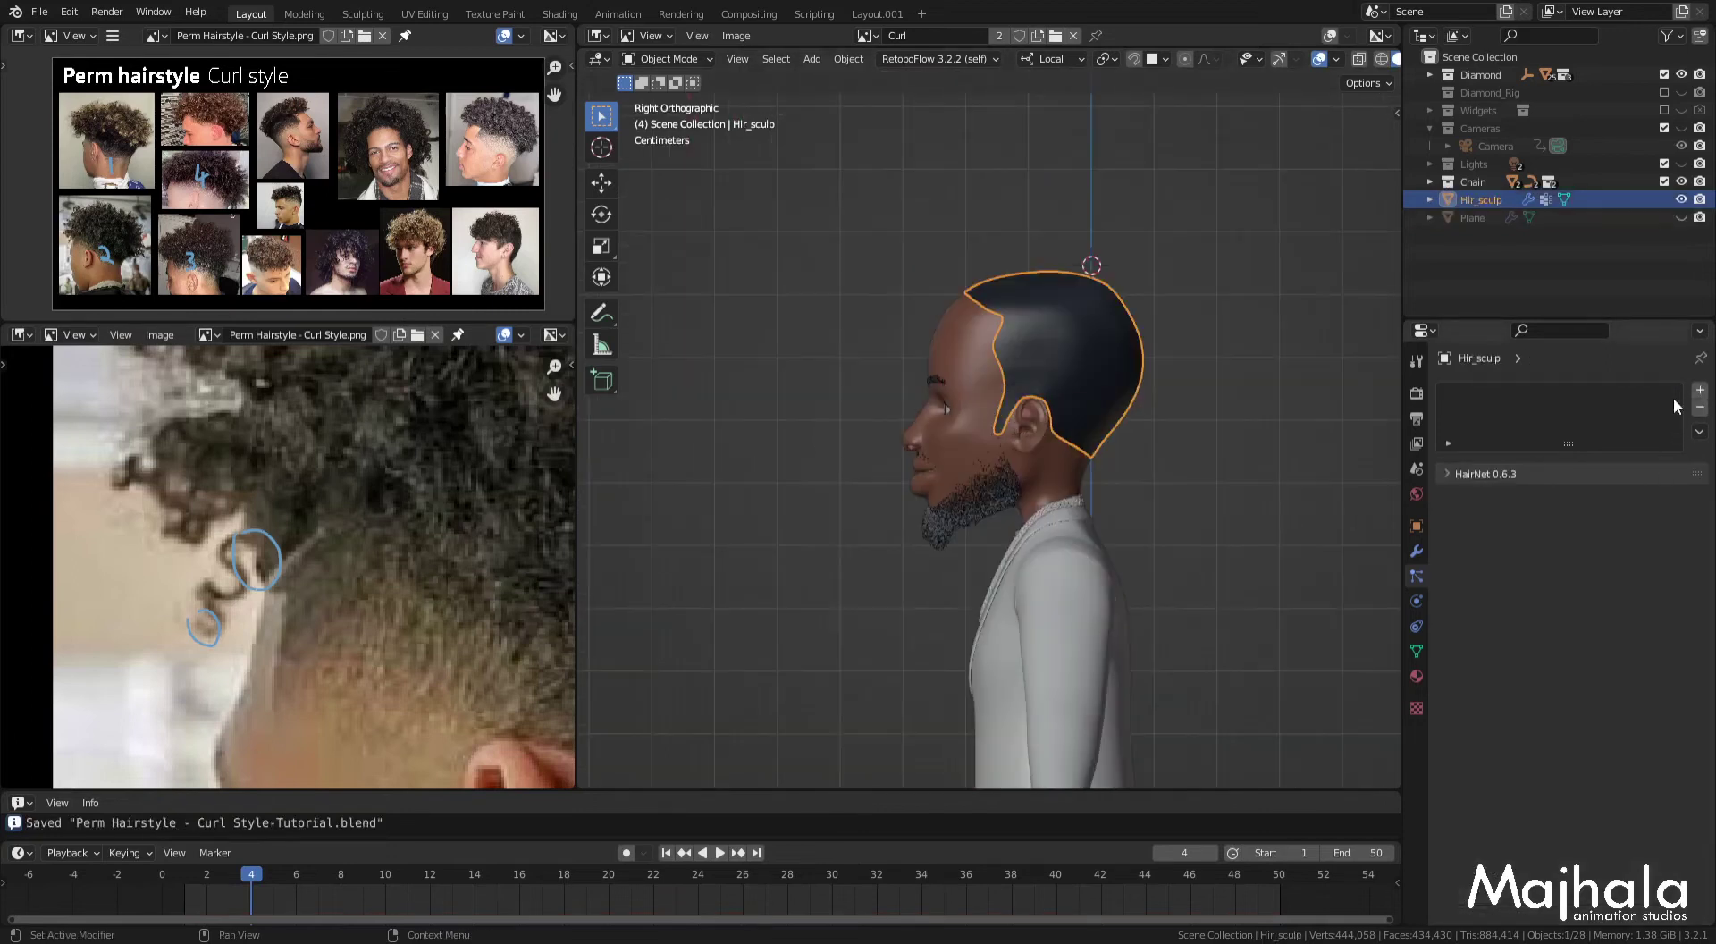
left_click(1448, 465)
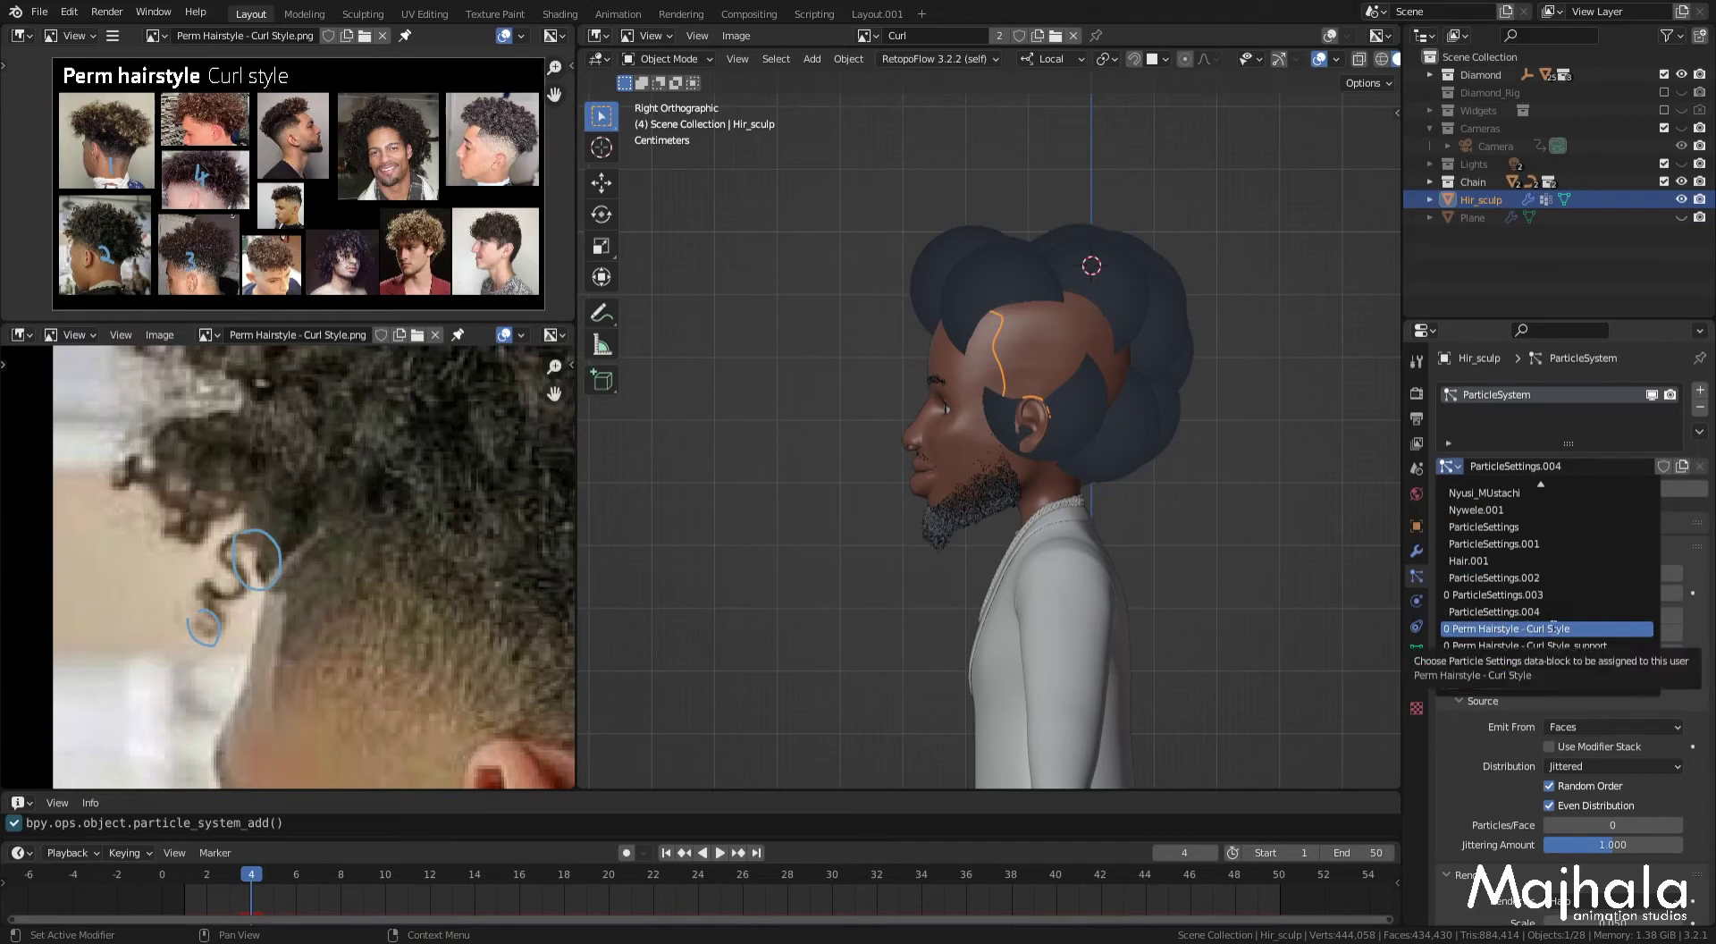
left_click(1553, 629)
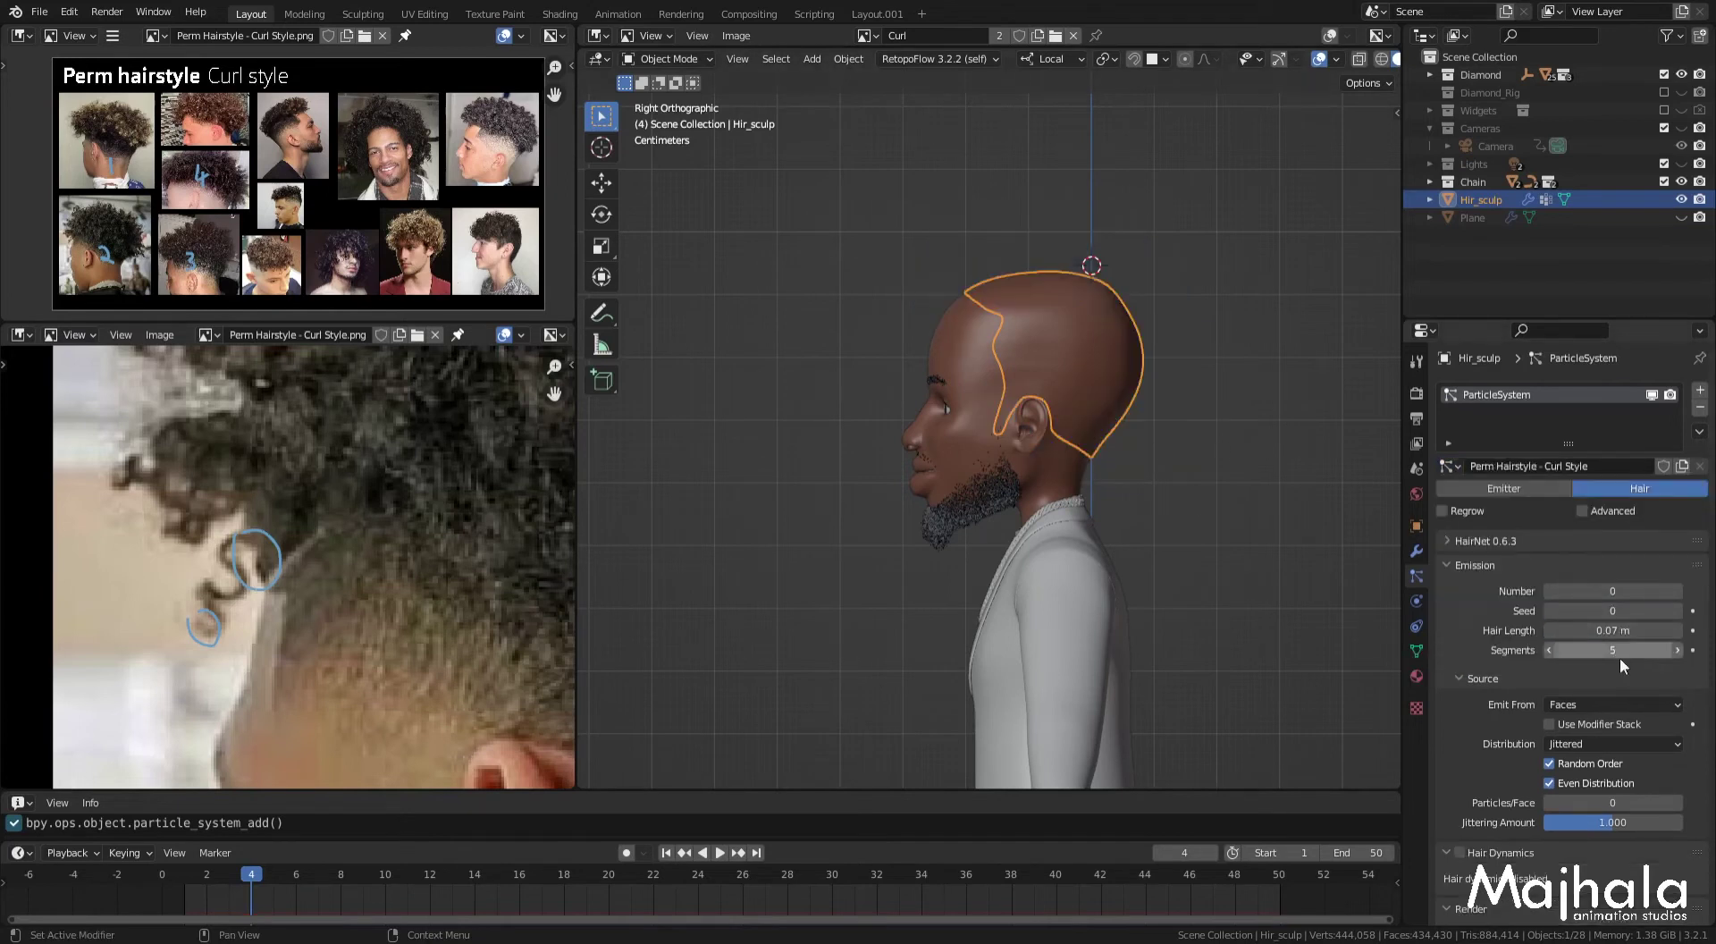
Step: Fold away Emission, Render and Viewport Display to reveal the Interpolated Children settings (Display Amount 80)
middle_click_drag(1301, 491, 1328, 460, "shift")
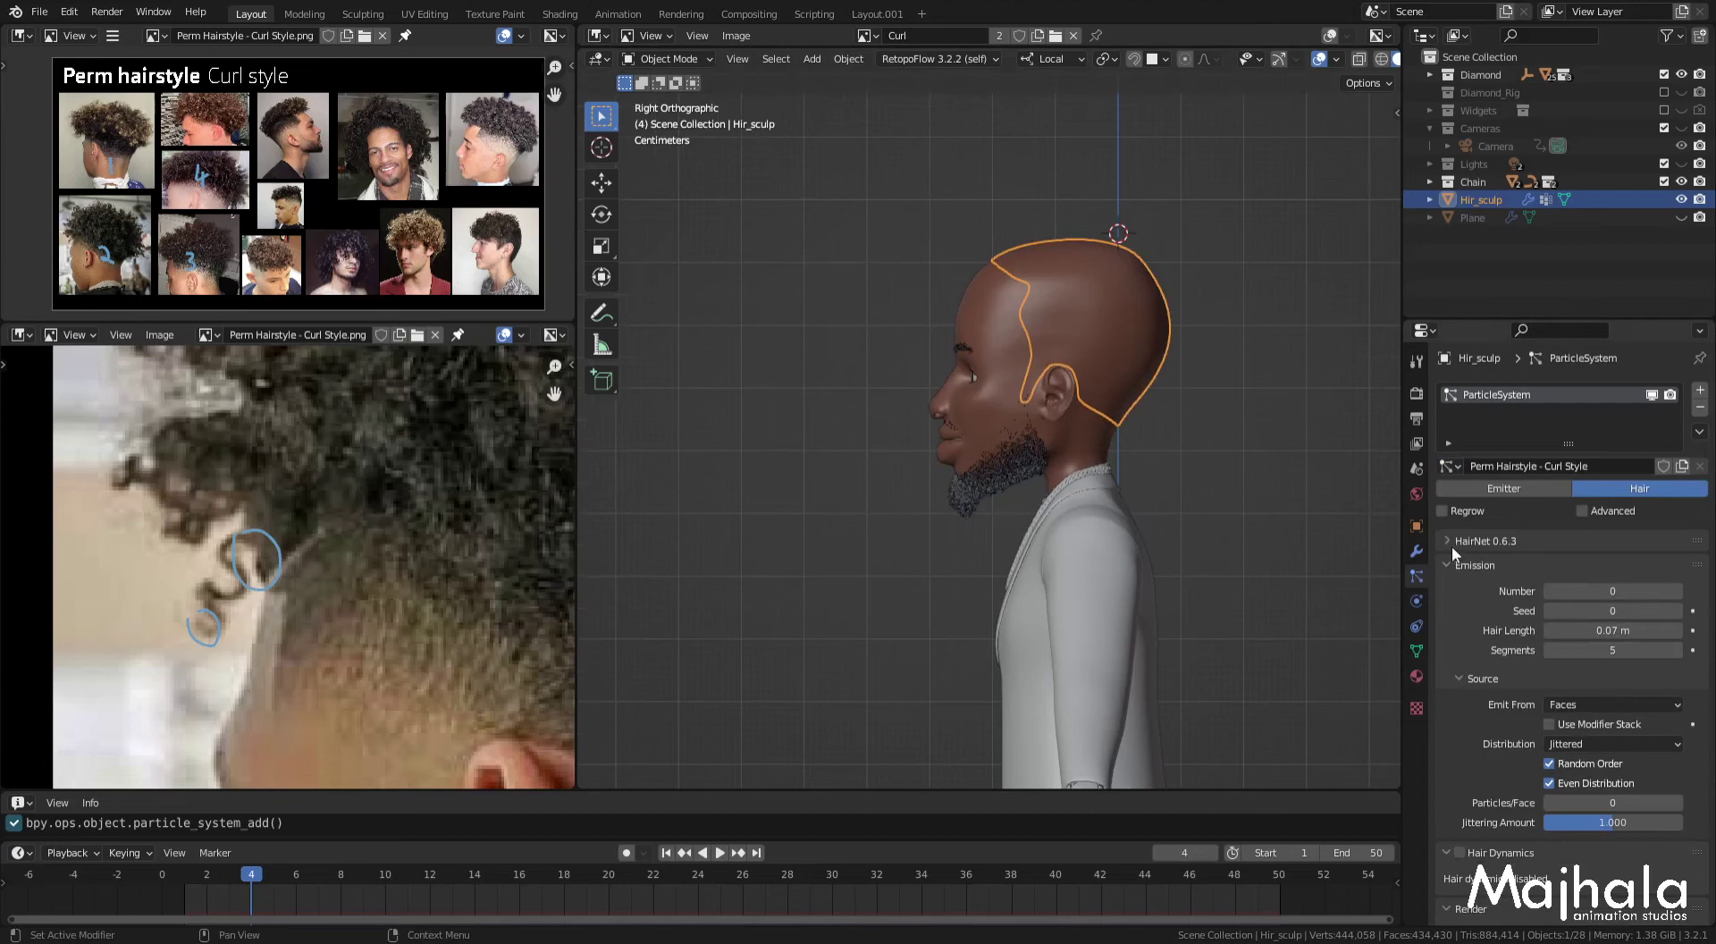
scroll(1569, 654, "down", 5)
scroll(1570, 654, "down", 5)
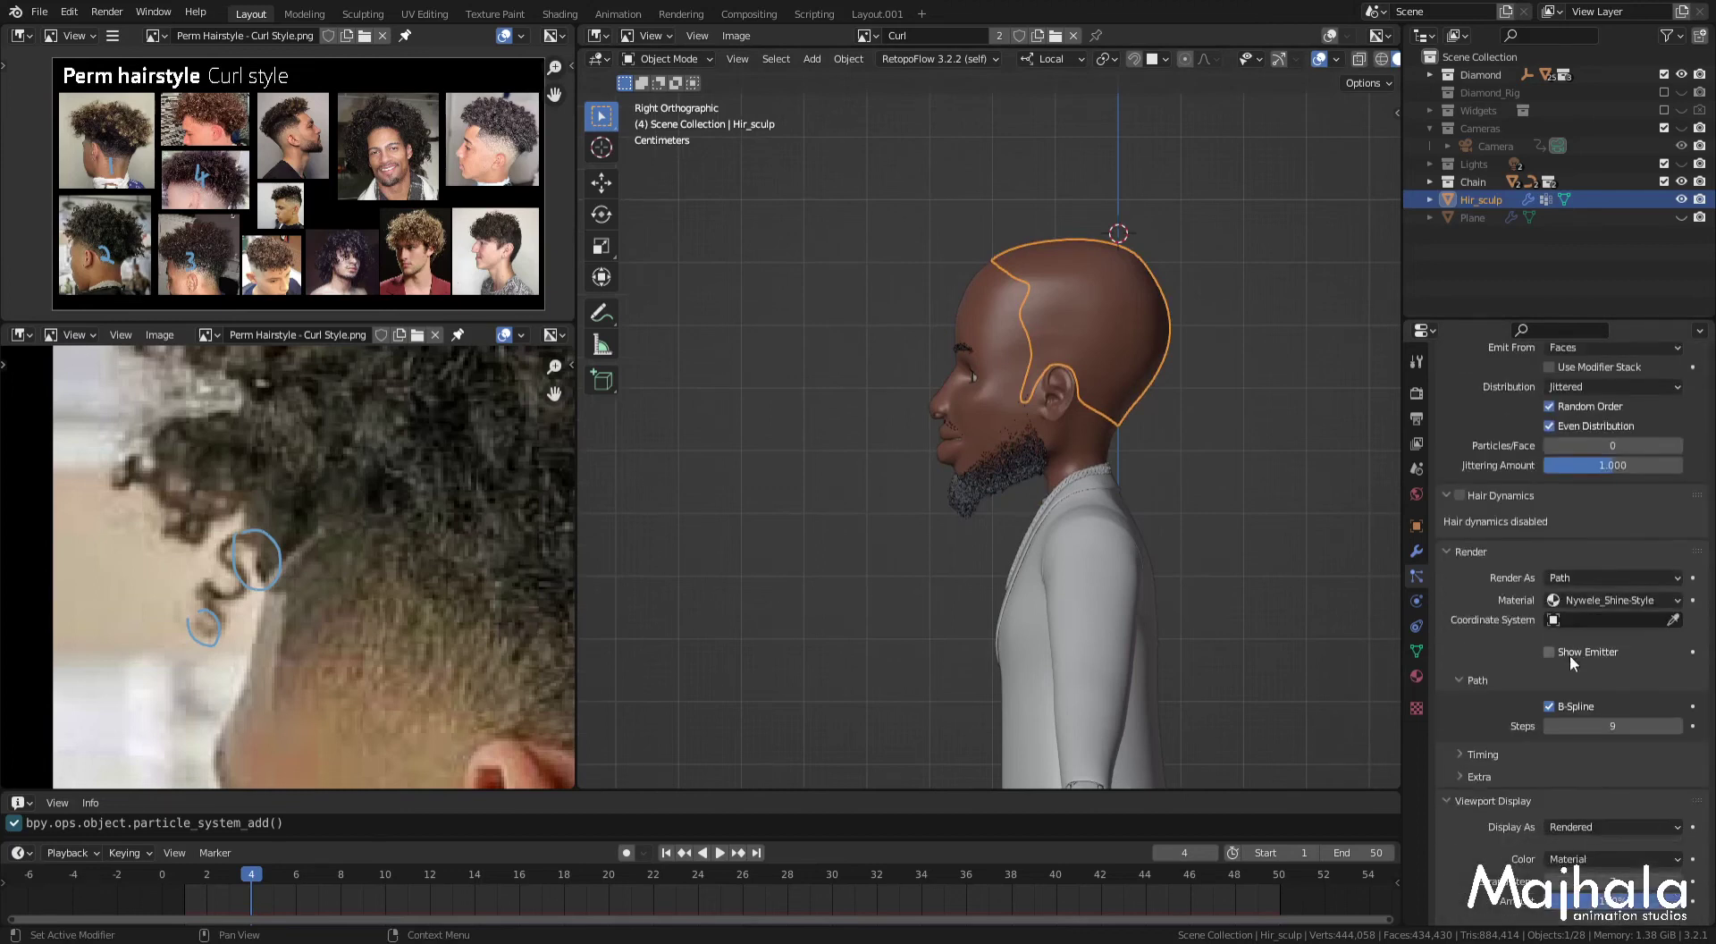
scroll(1473, 569, "up", 5)
scroll(1473, 566, "up", 5)
left_click(1445, 563)
scroll(1512, 613, "down", 5)
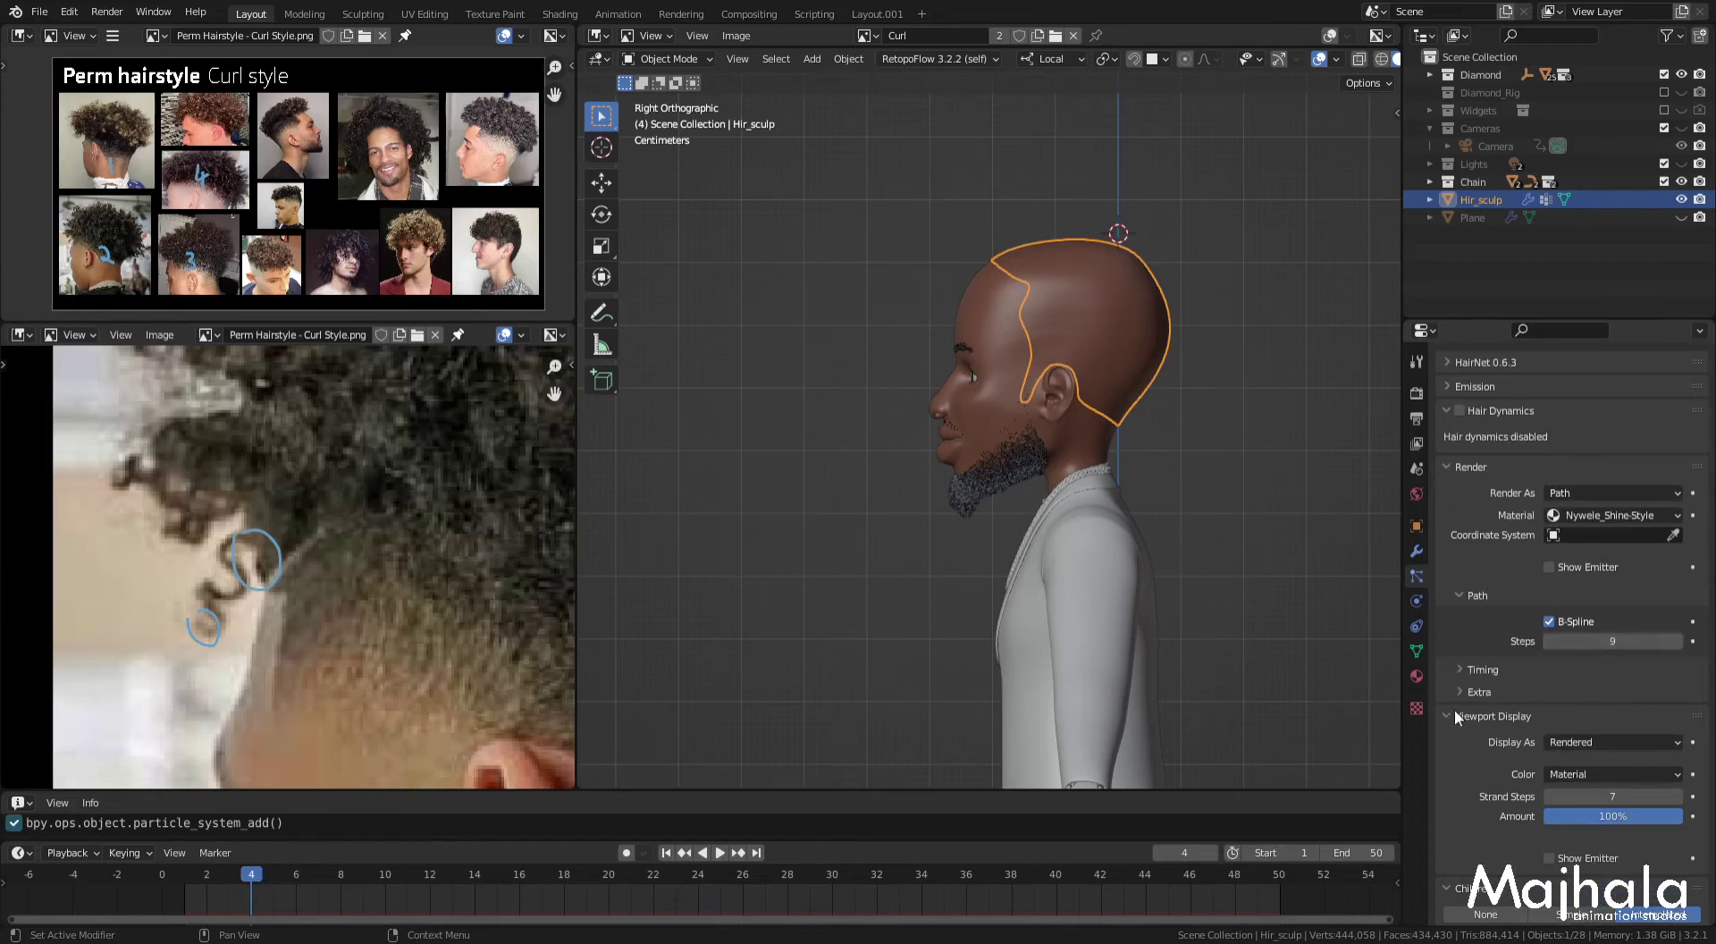
left_click(1440, 466)
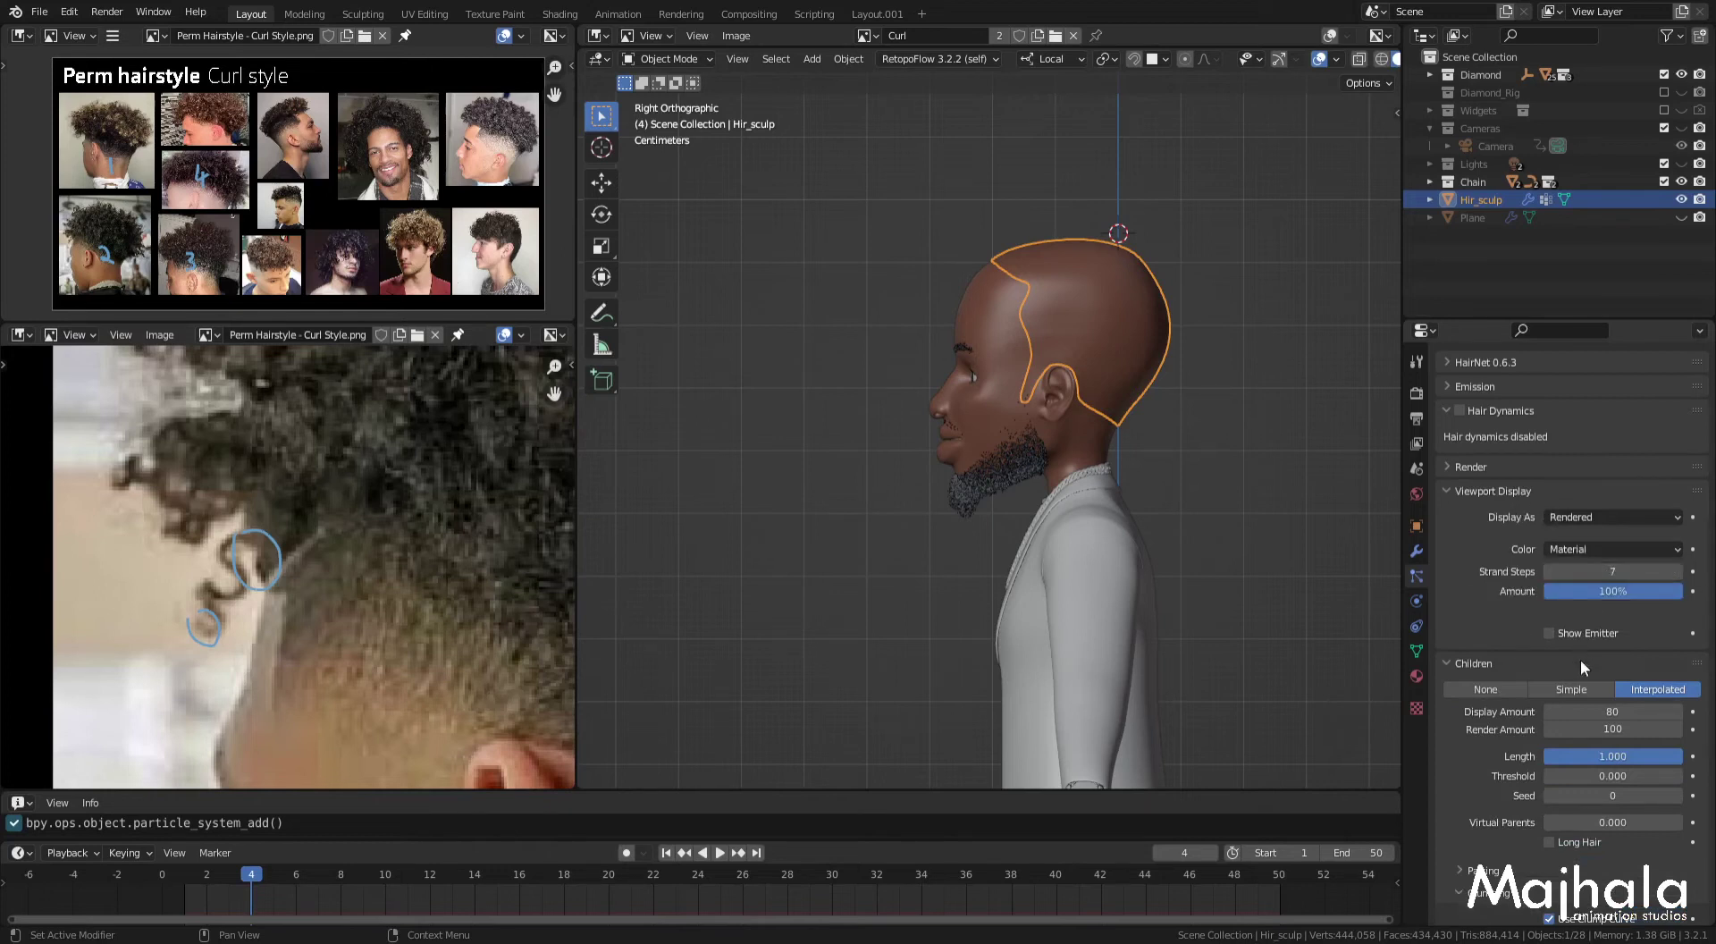
scroll(1580, 658, "down", 2)
left_click(1451, 419)
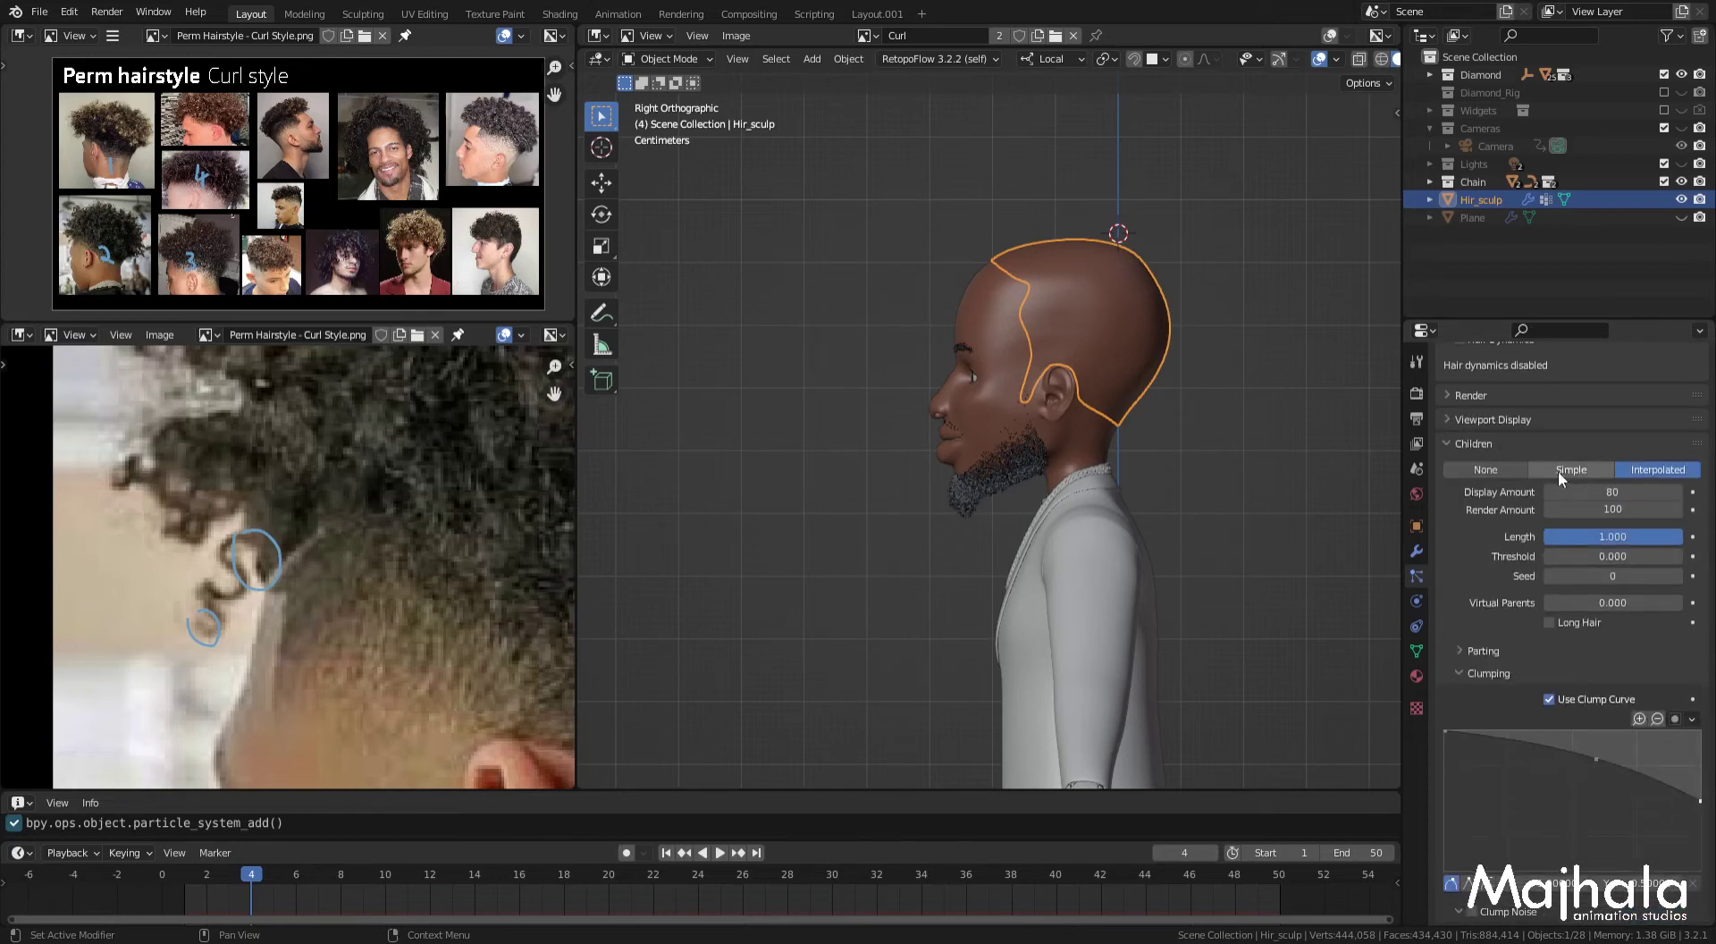
Step: Test Simple children, revert to Interpolated, collapse Clumping and raise roughness size to about 0.35
left_click(1562, 470)
left_click(1637, 470)
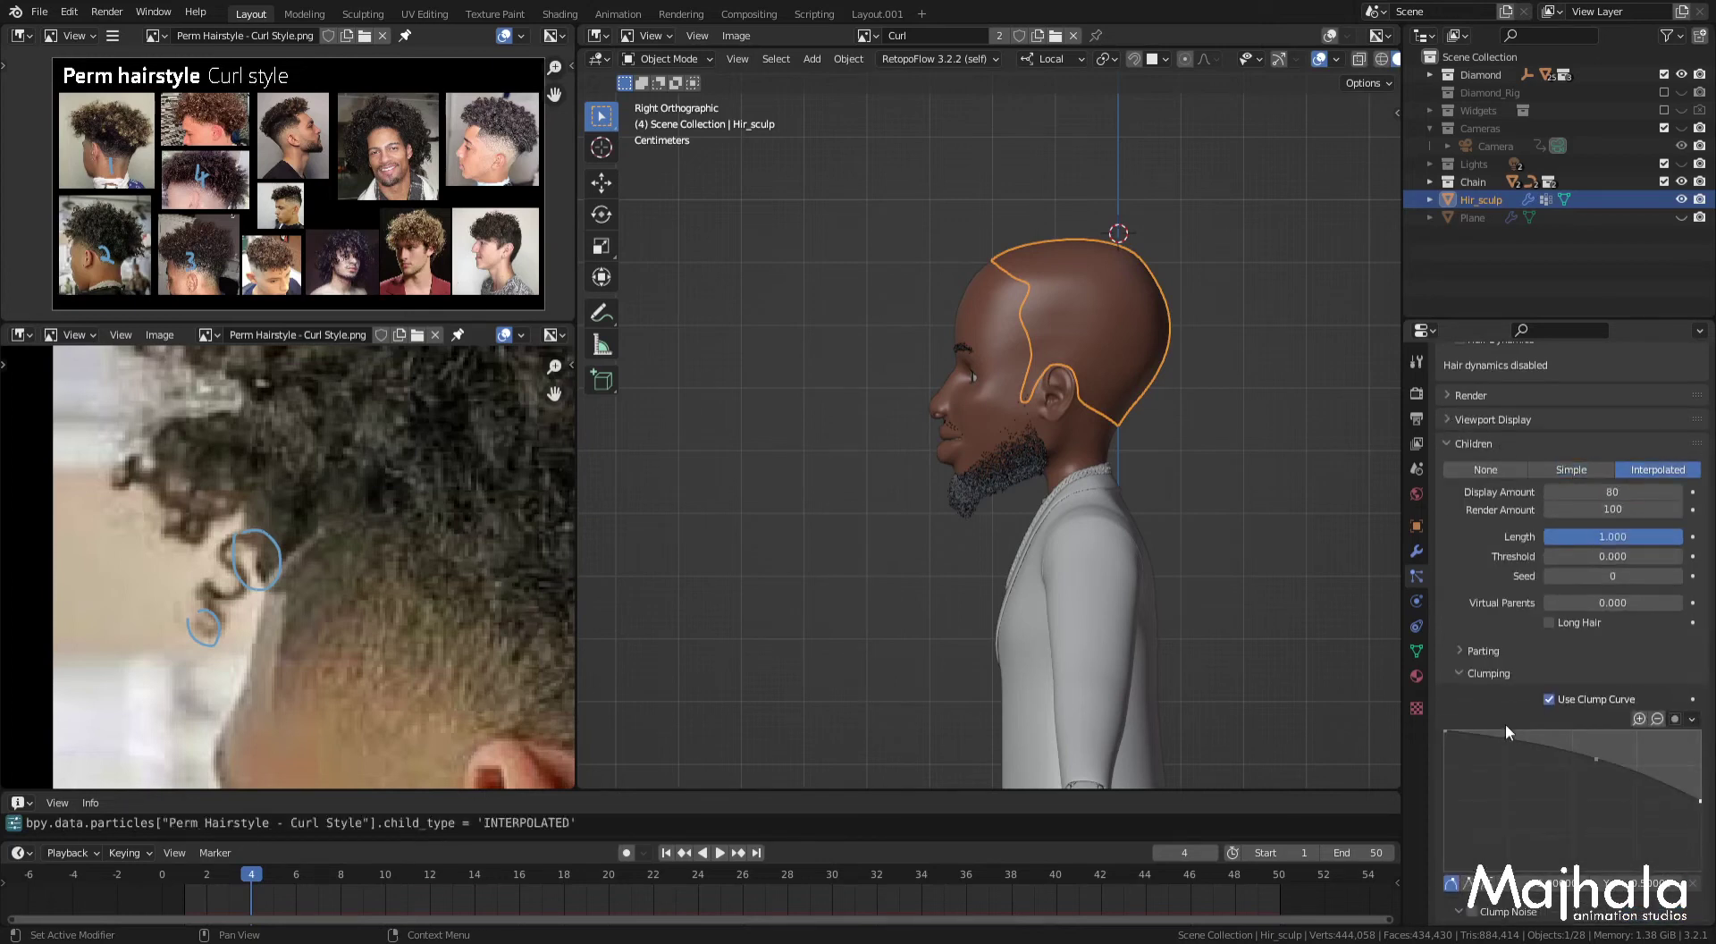
left_click(1462, 672)
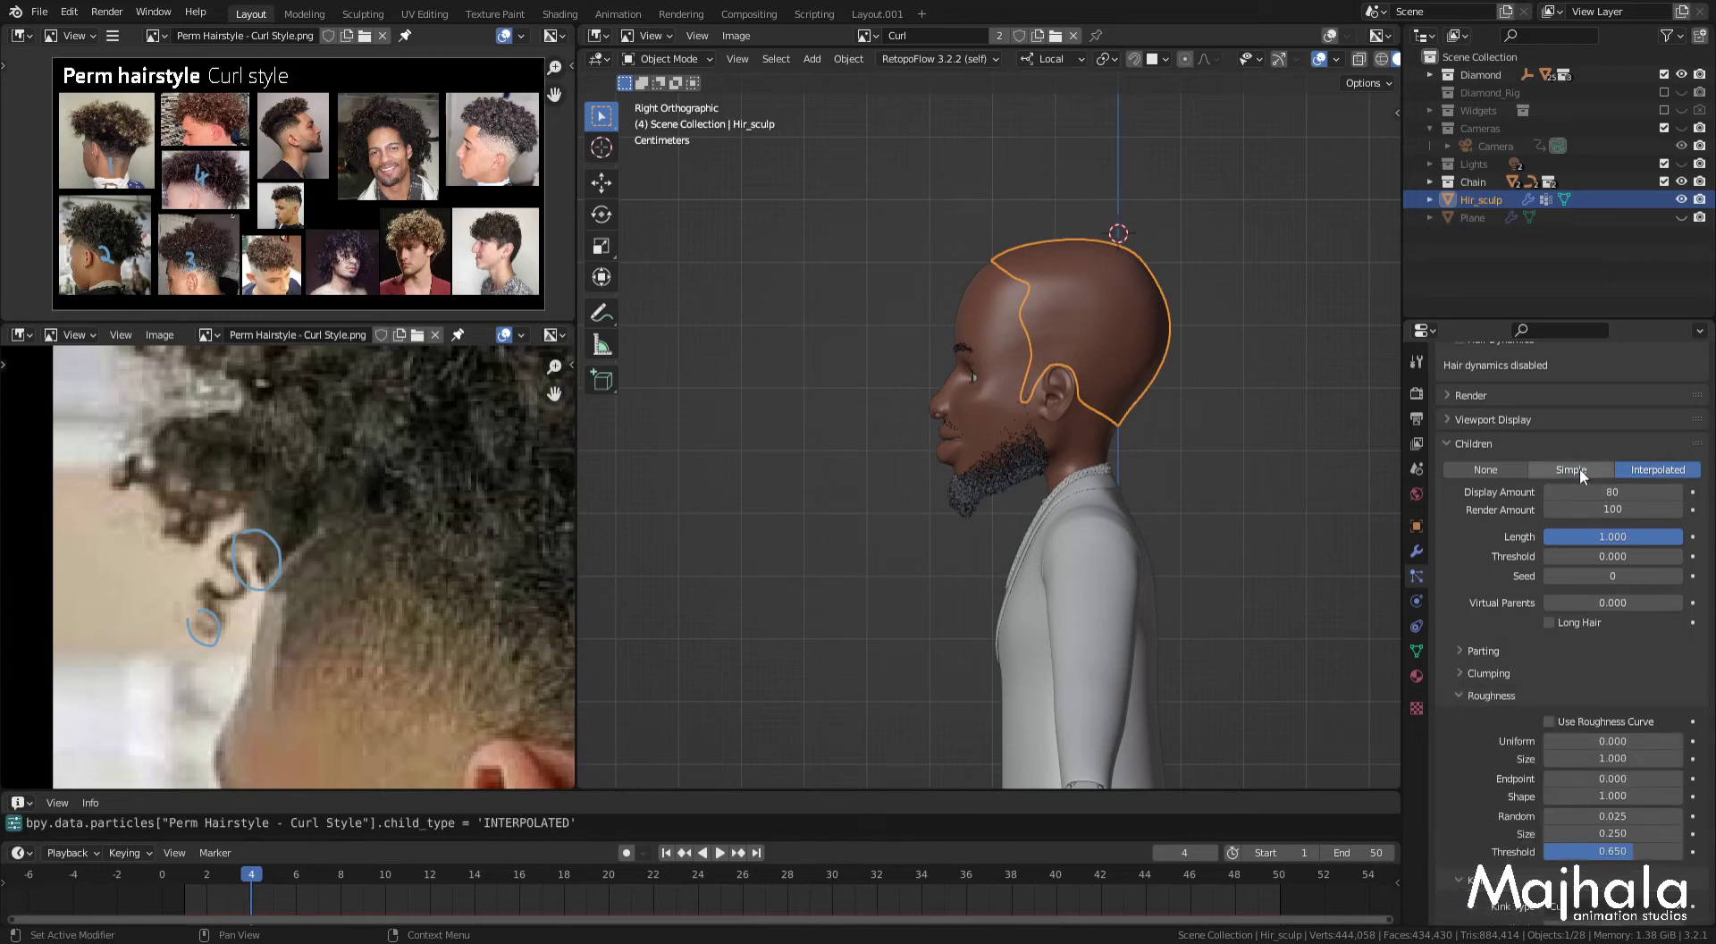
scroll(1633, 559, "down", 2)
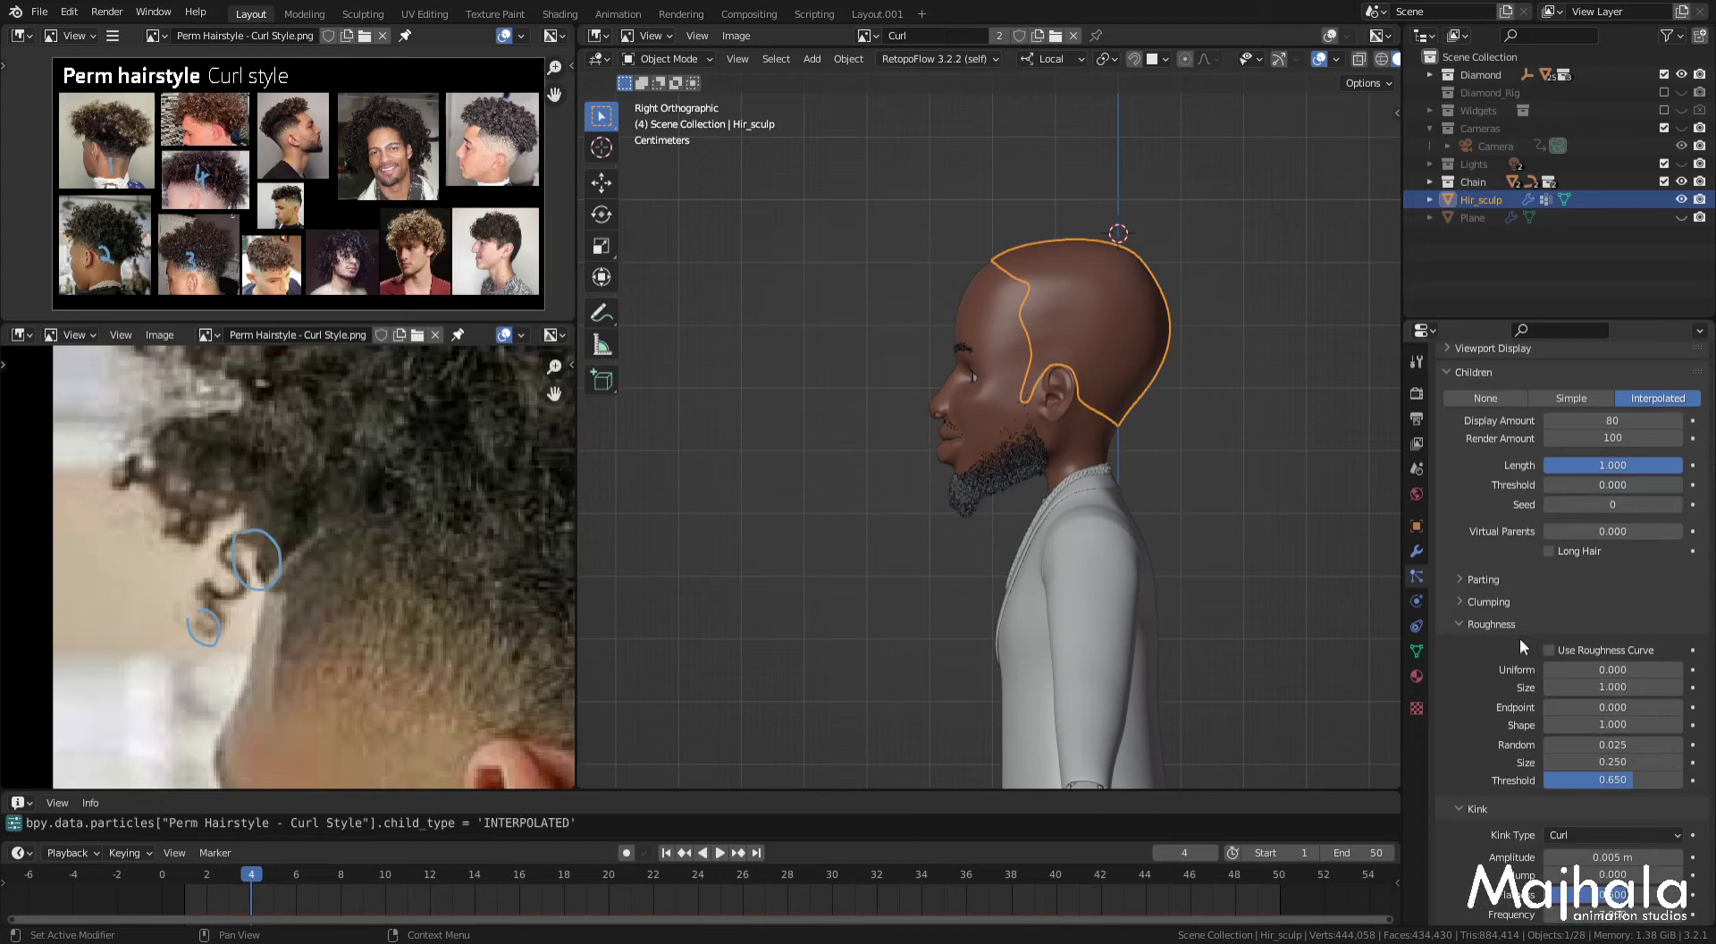
scroll(1523, 670, "down", 2)
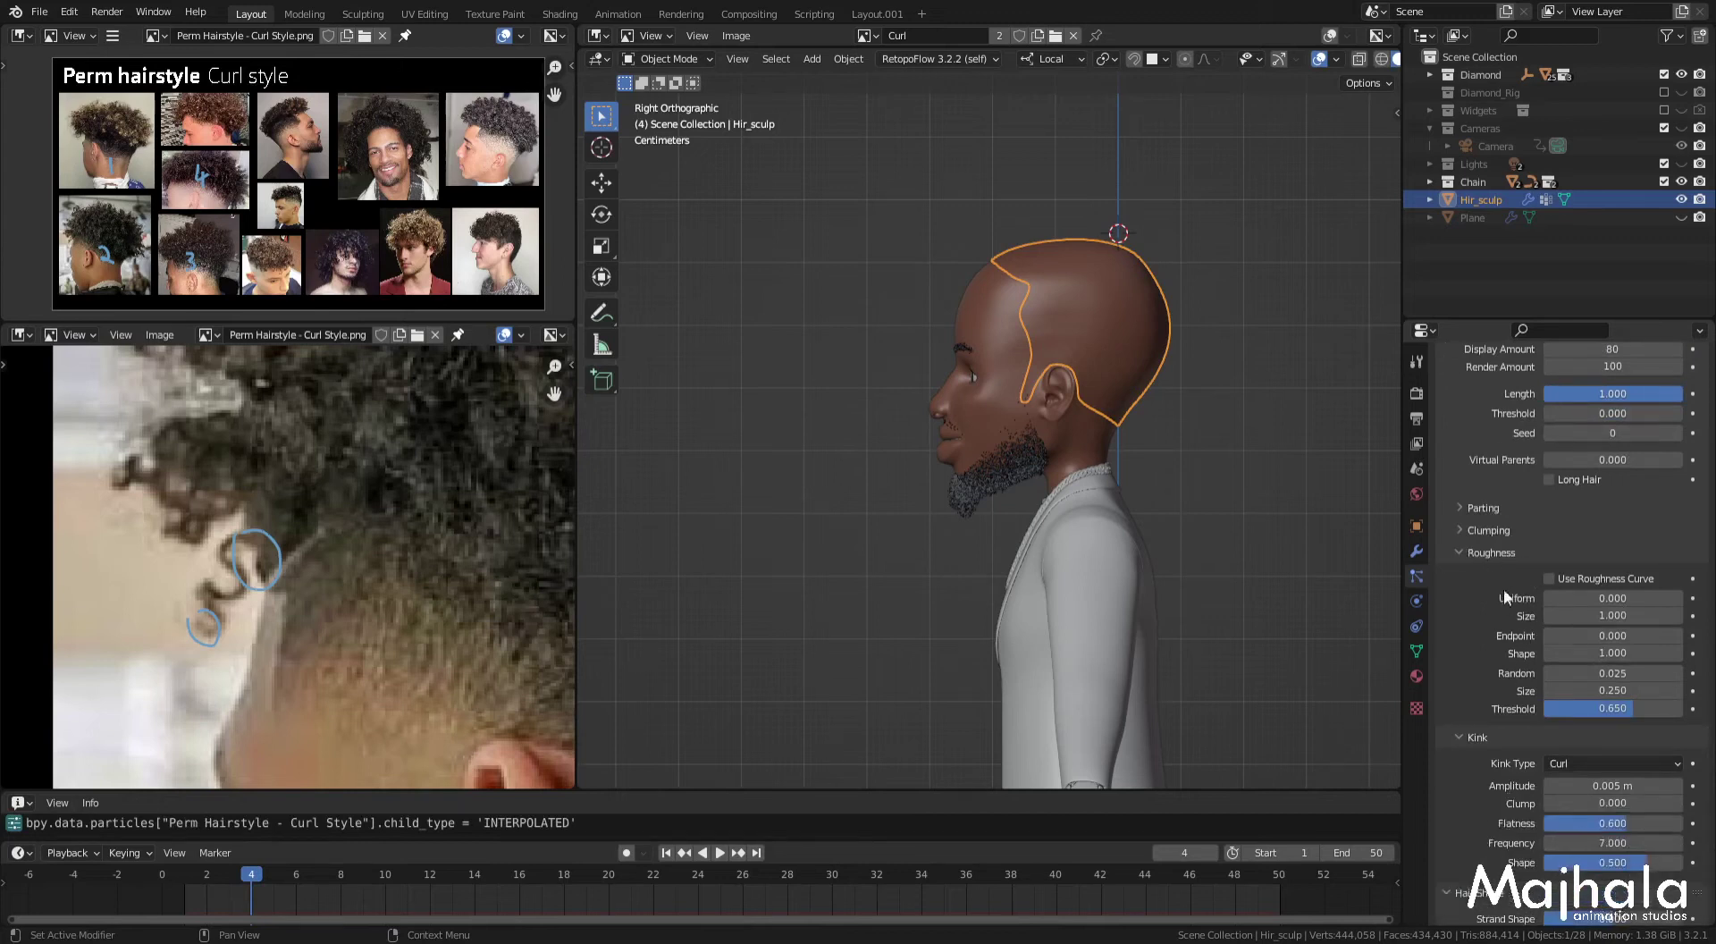
scroll(1600, 716, "down", 1)
scroll(1555, 610, "down", 1)
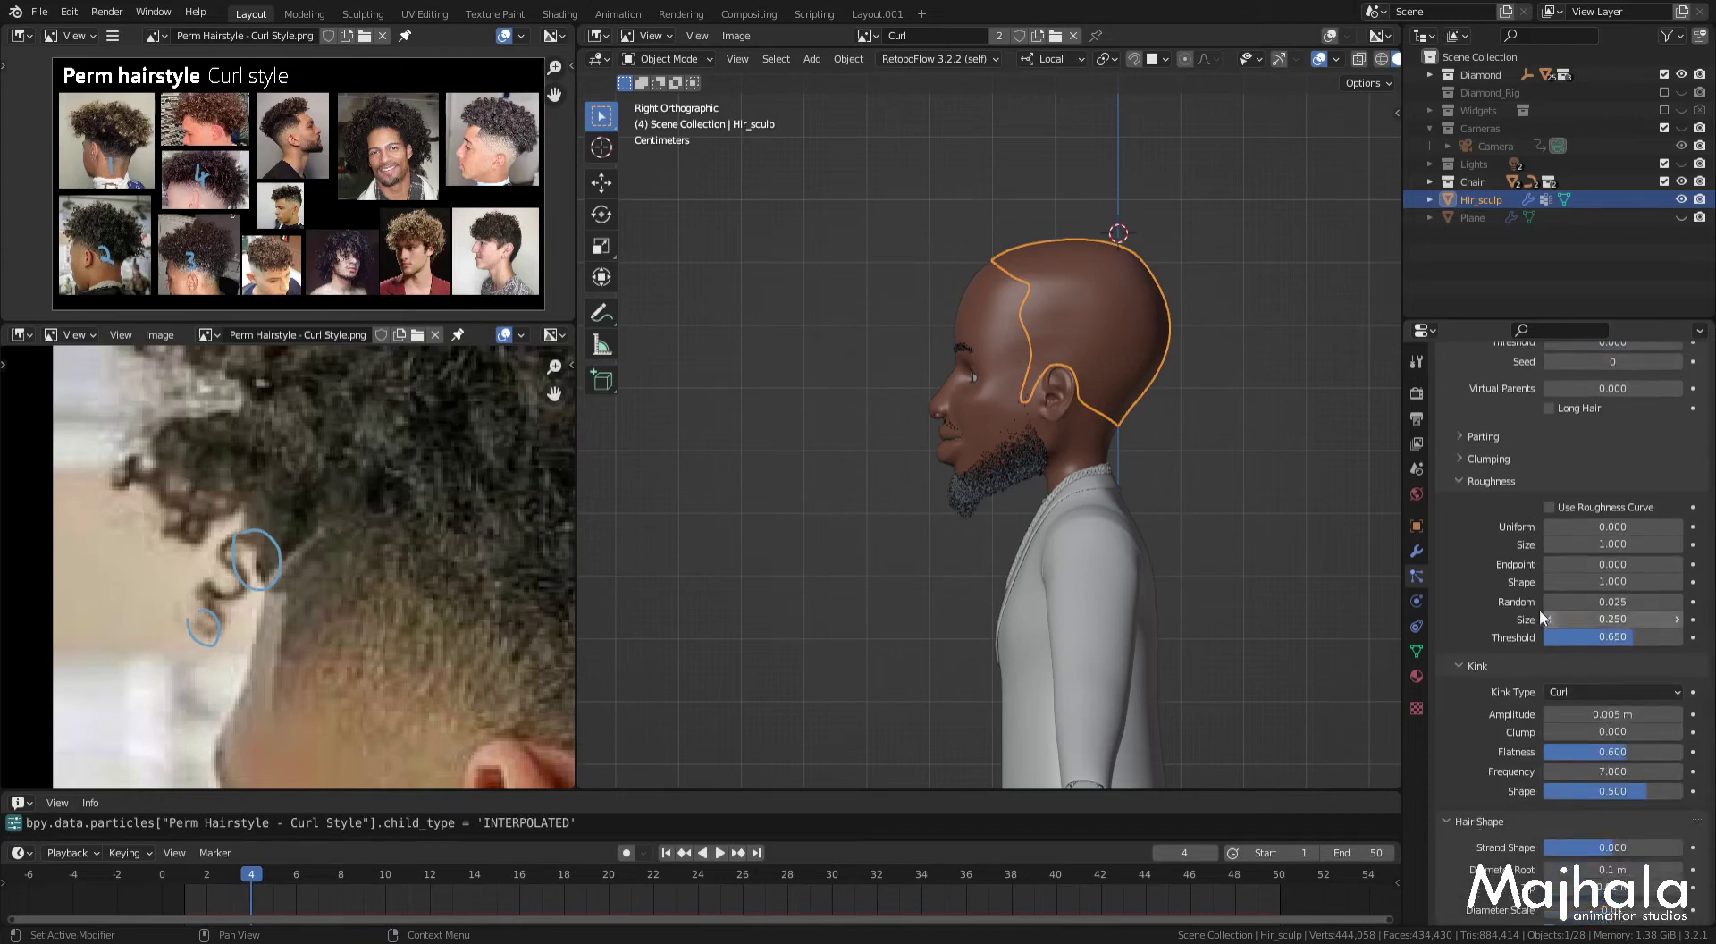
mouse_move(1559, 619)
left_mouse_down()
mouse_move(1614, 618)
mouse_move(1559, 619)
left_mouse_up()
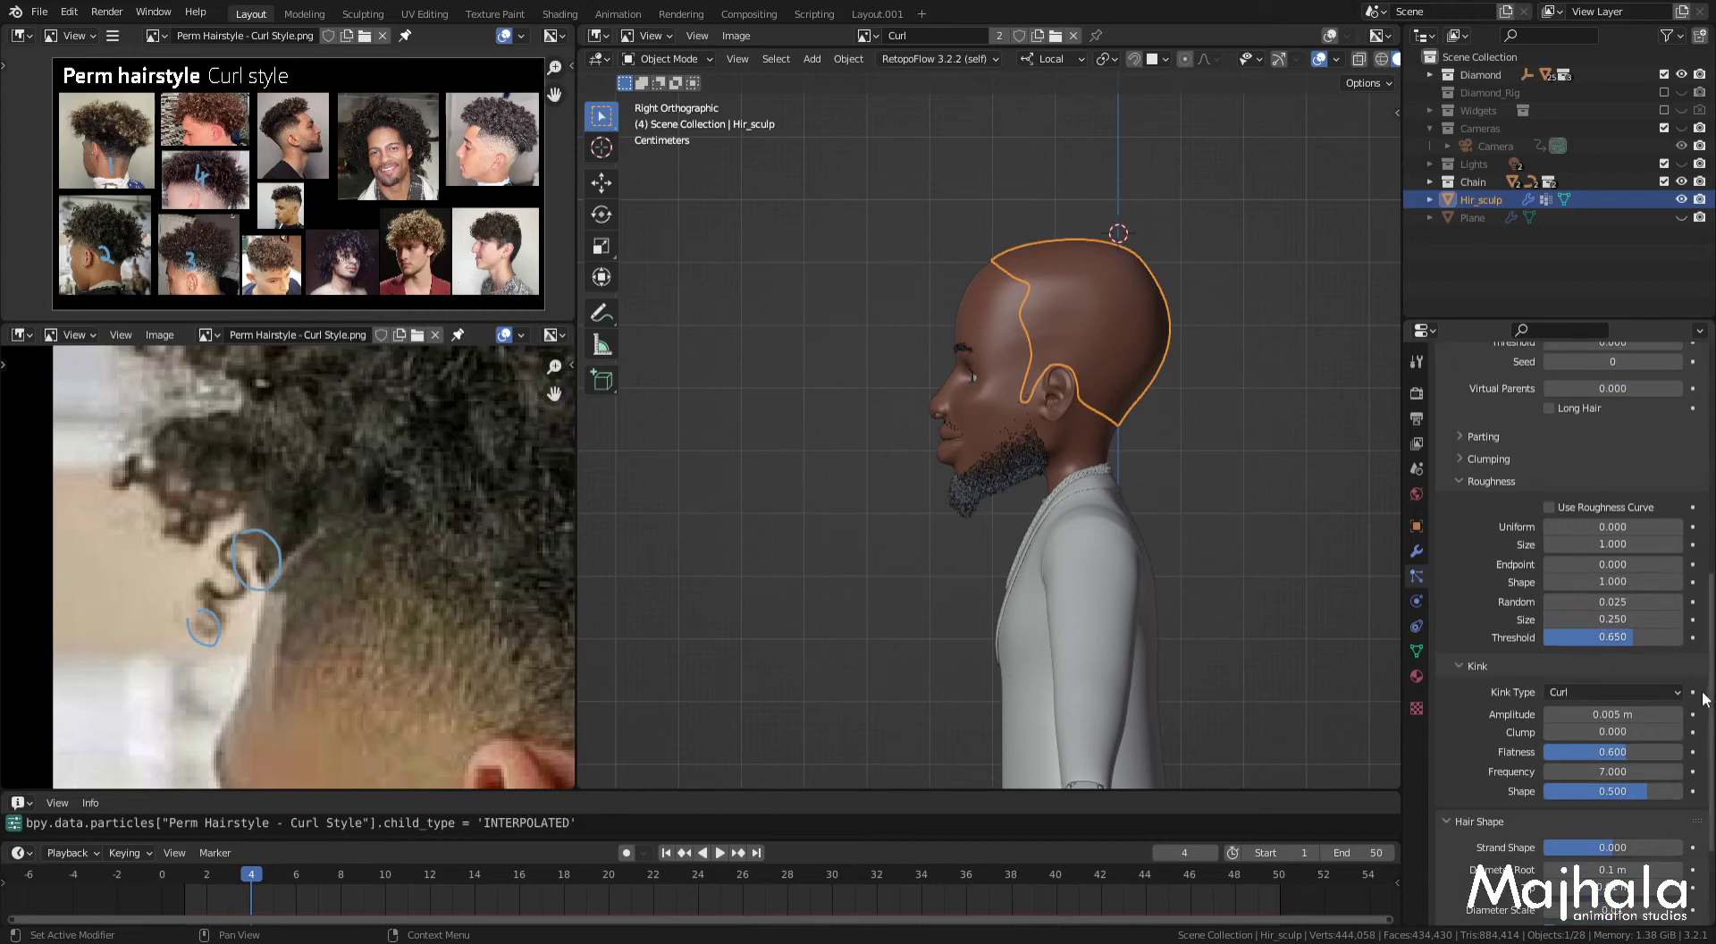
scroll(1650, 692, "down", 3)
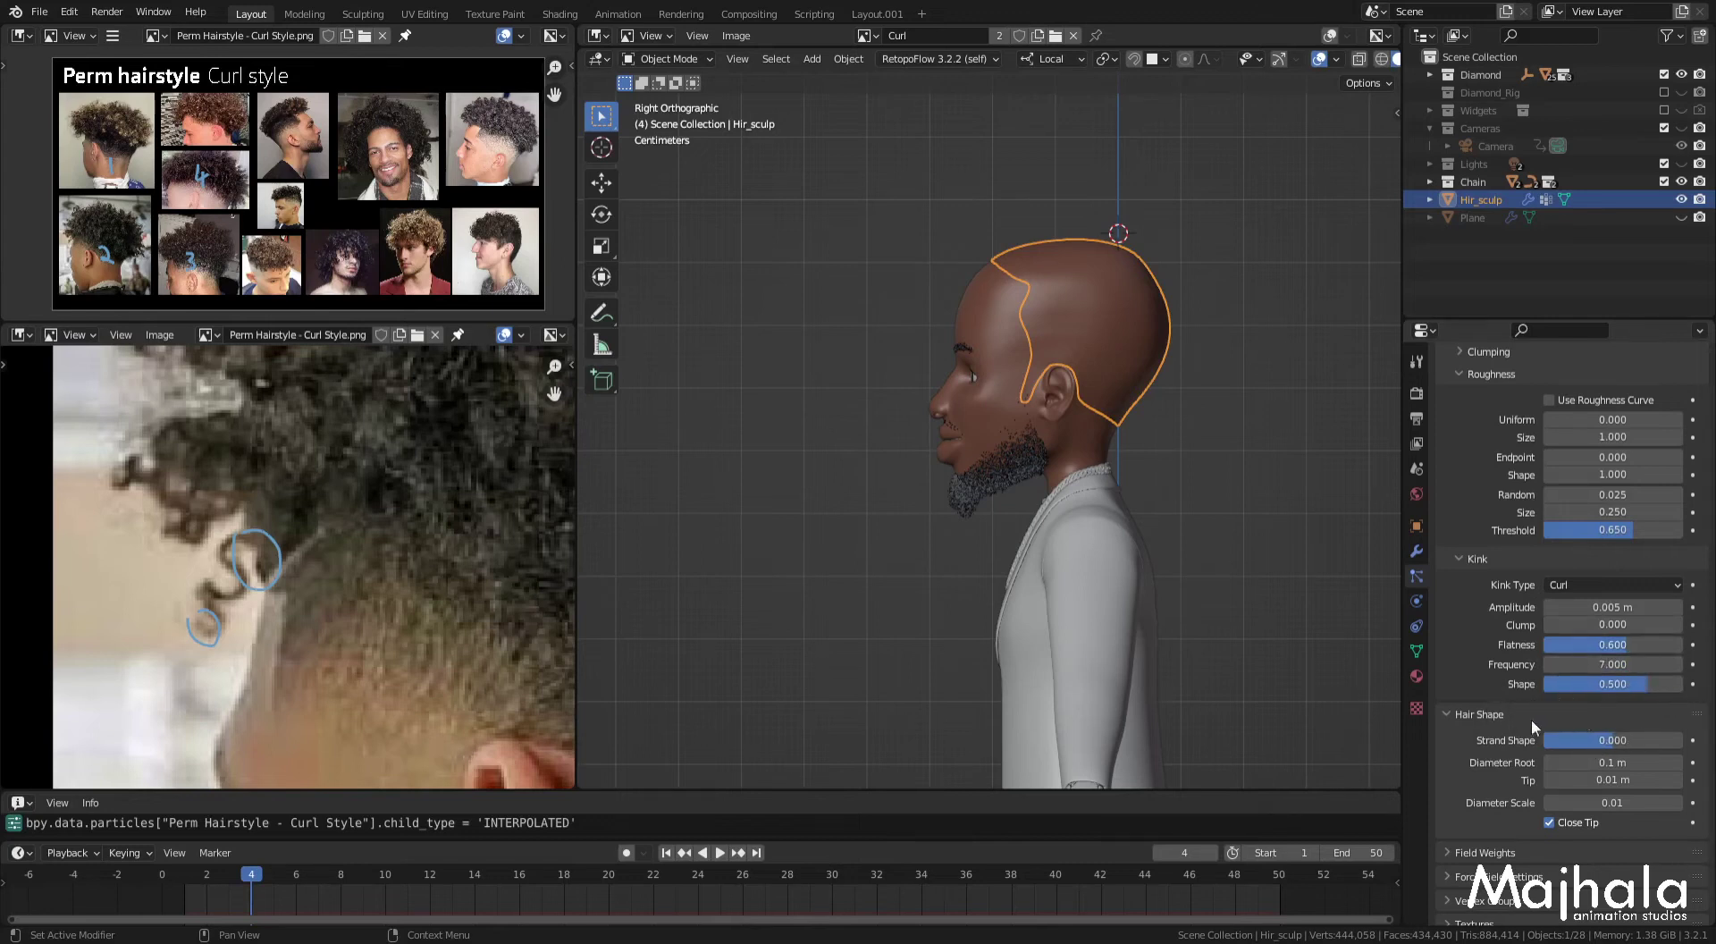
Step: Expand the child-hair Clumping settings and save Perm Hairstyle - Curl Style-Tutorial.blend
middle_click_drag(1131, 454, 1144, 512, "shift")
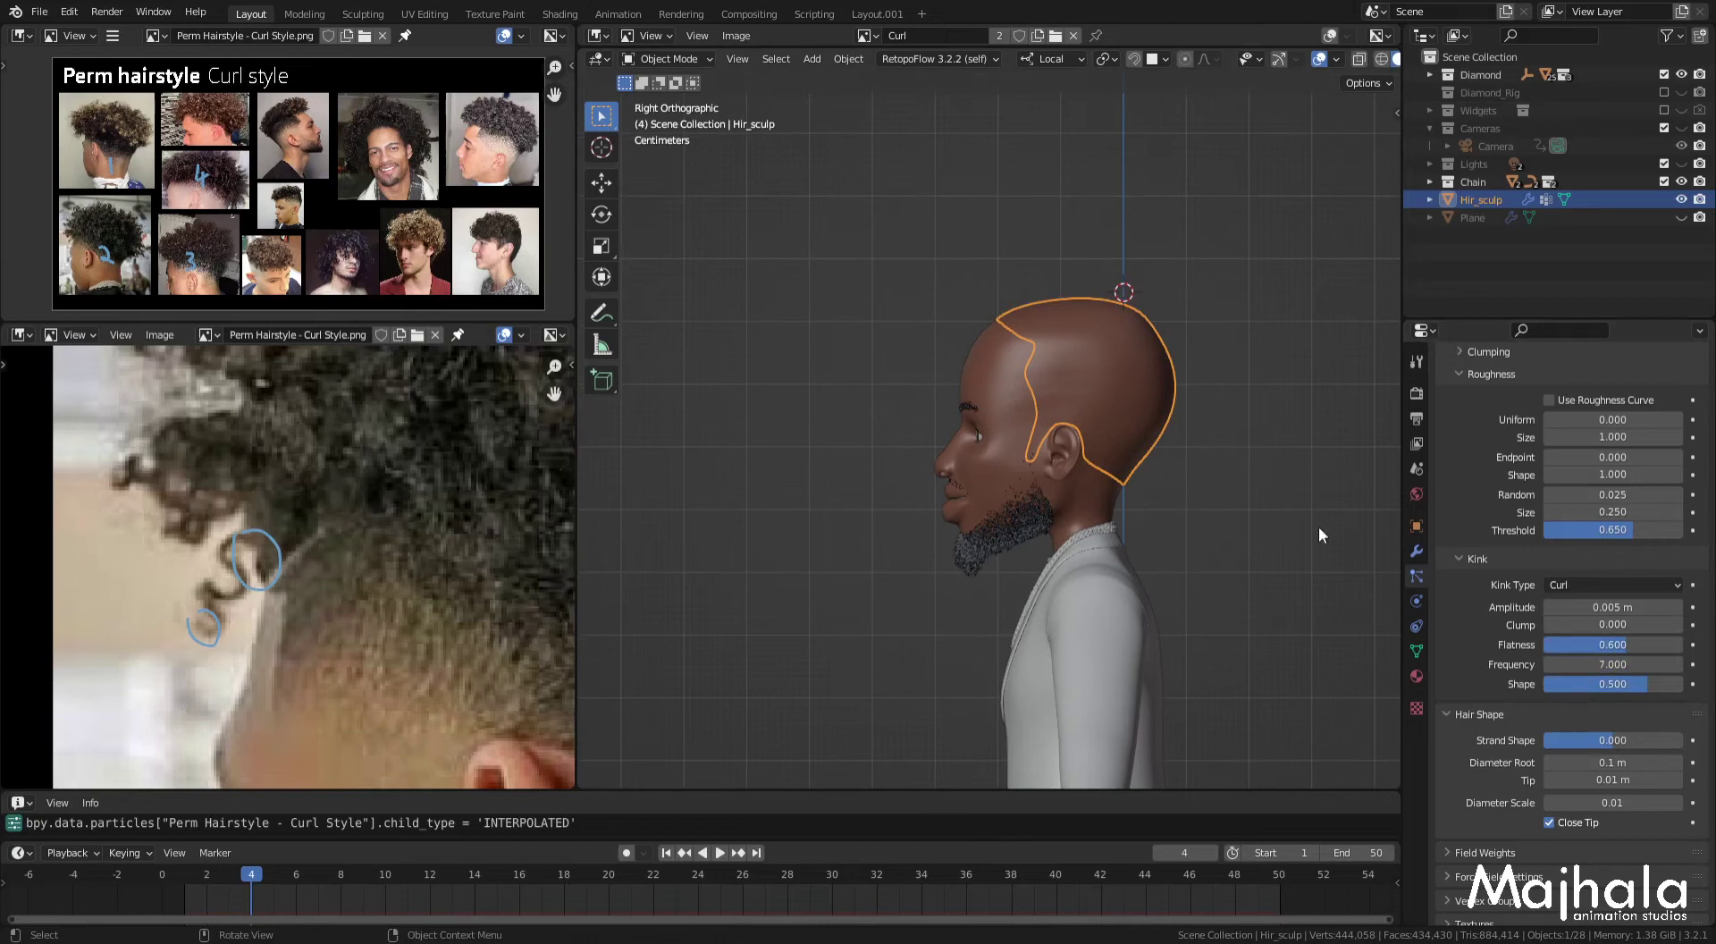
scroll(1596, 632, "up", 8)
scroll(1592, 608, "down", 2)
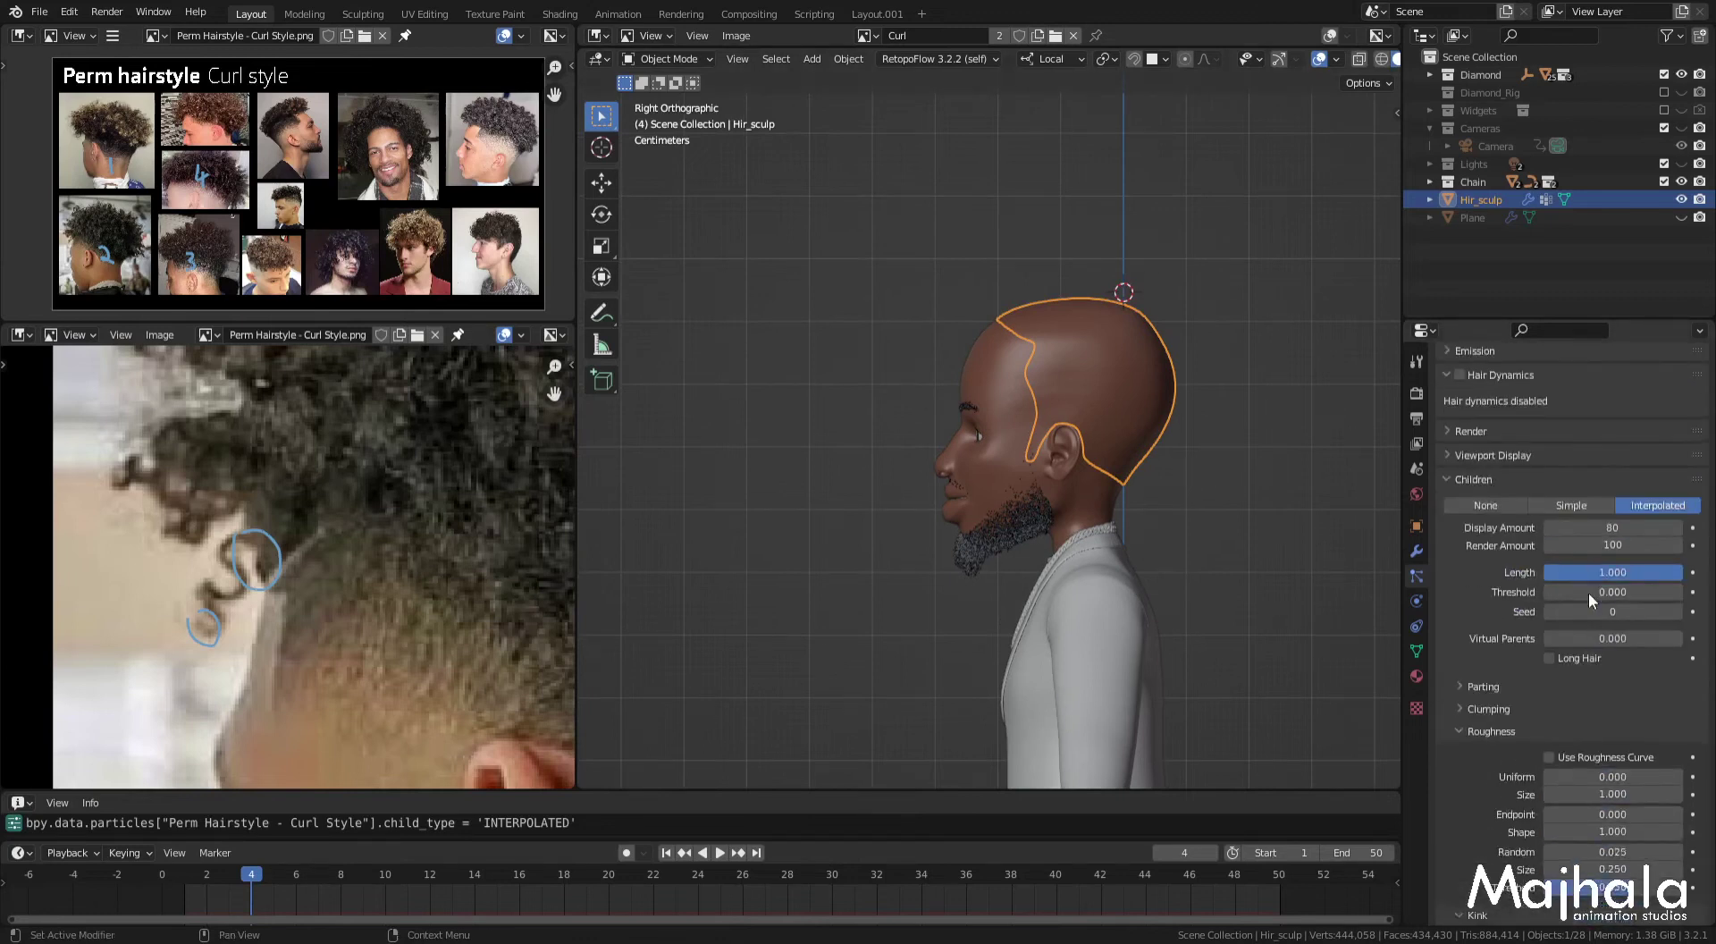
scroll(1580, 736, "down", 2)
scroll(1580, 736, "down", 3)
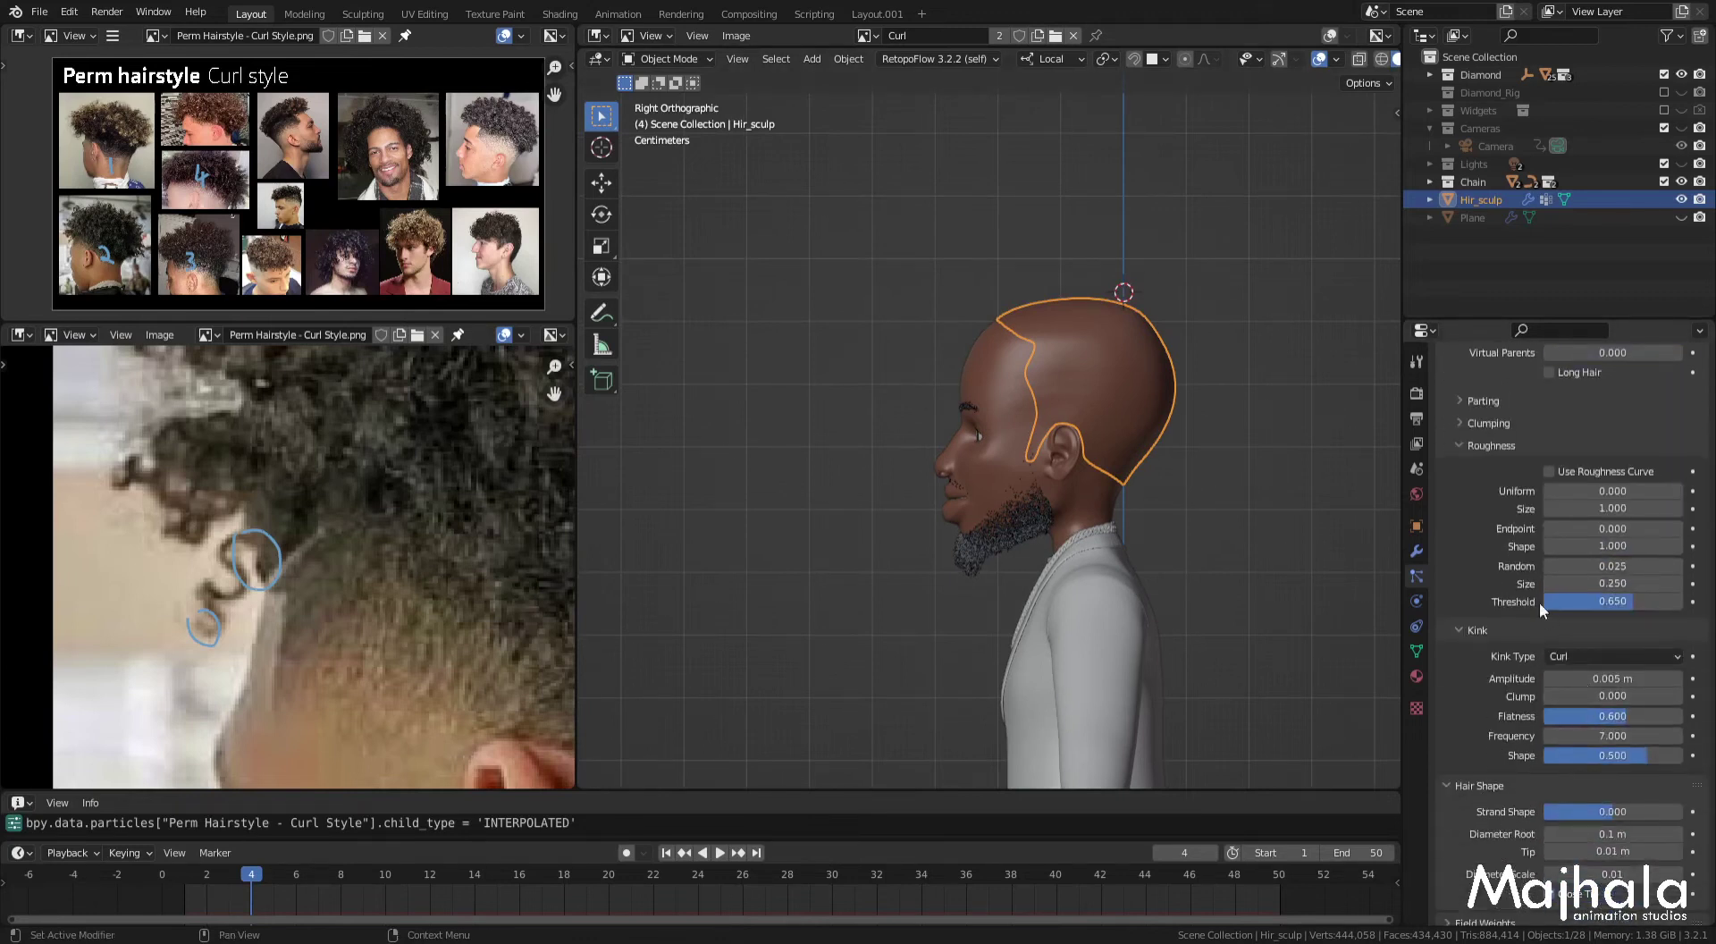
left_click(1458, 422)
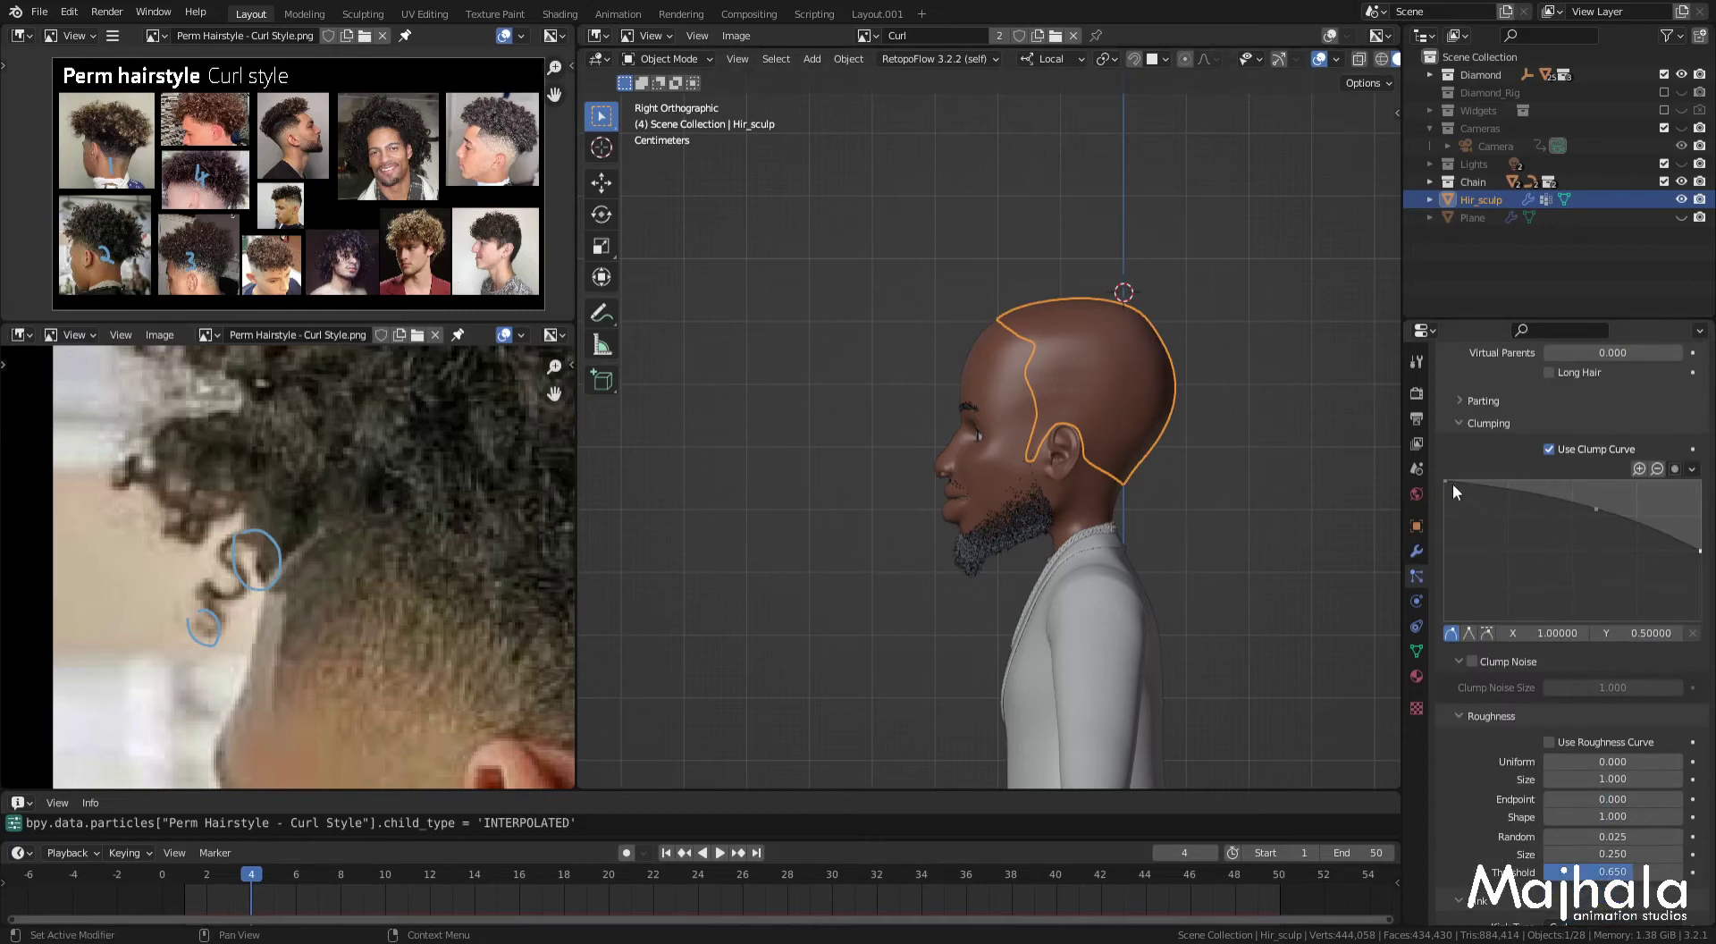
middle_click_drag(1118, 378, 1106, 447, "shift")
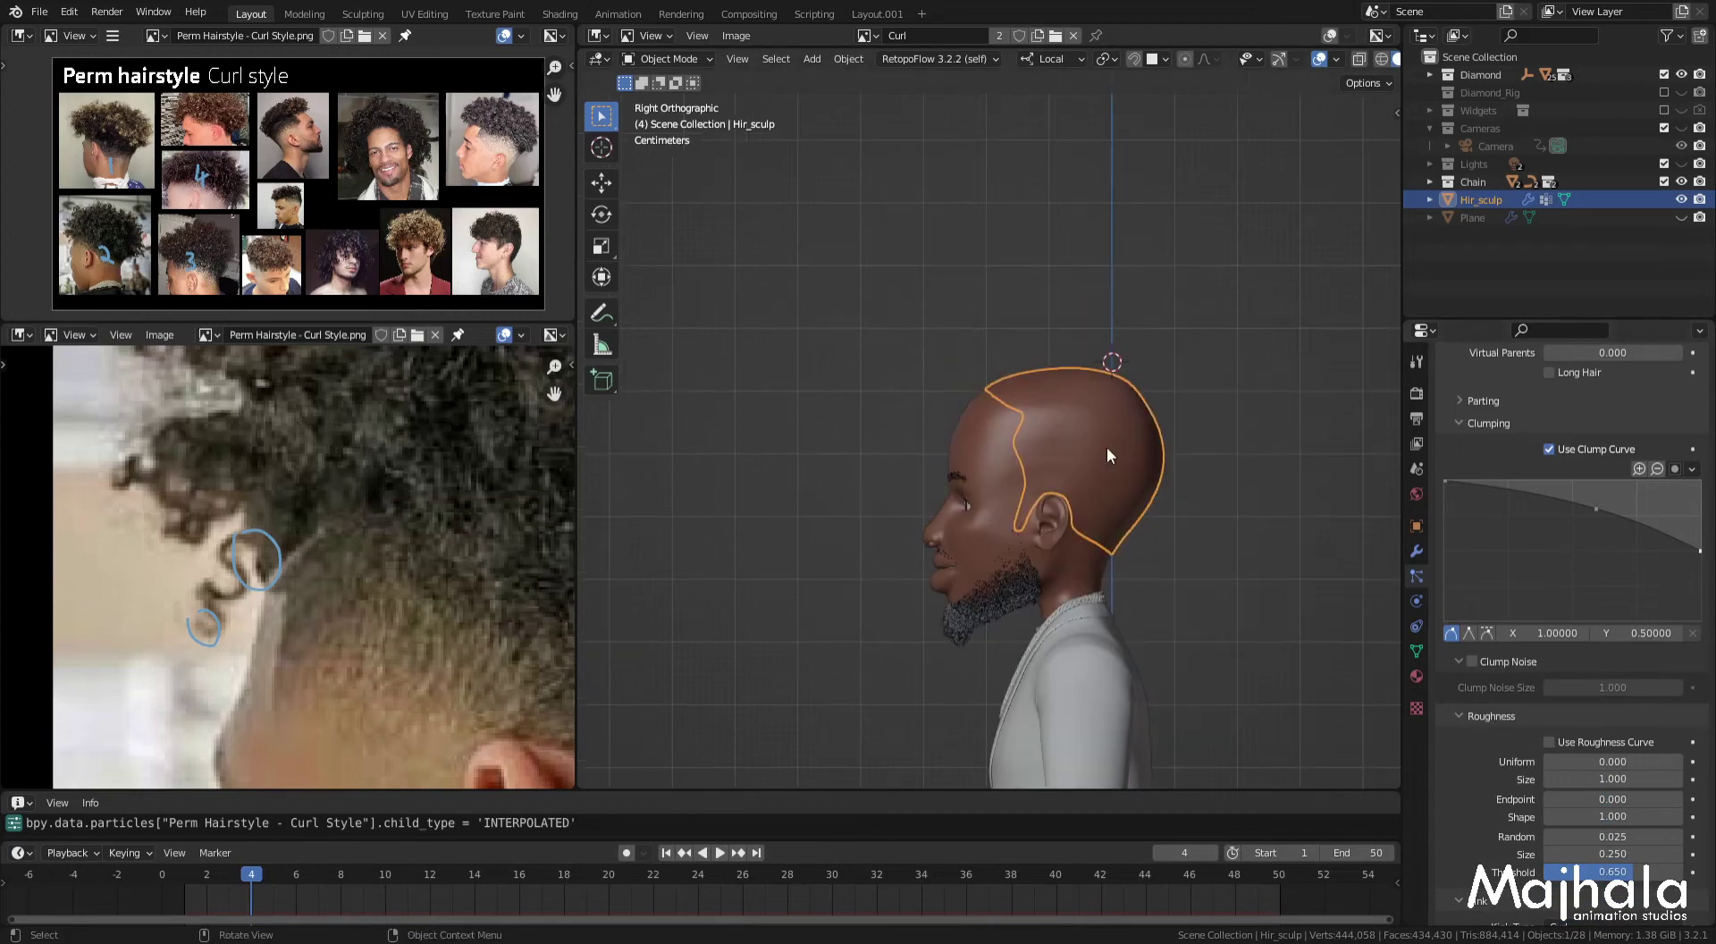
key("ctrl+s")
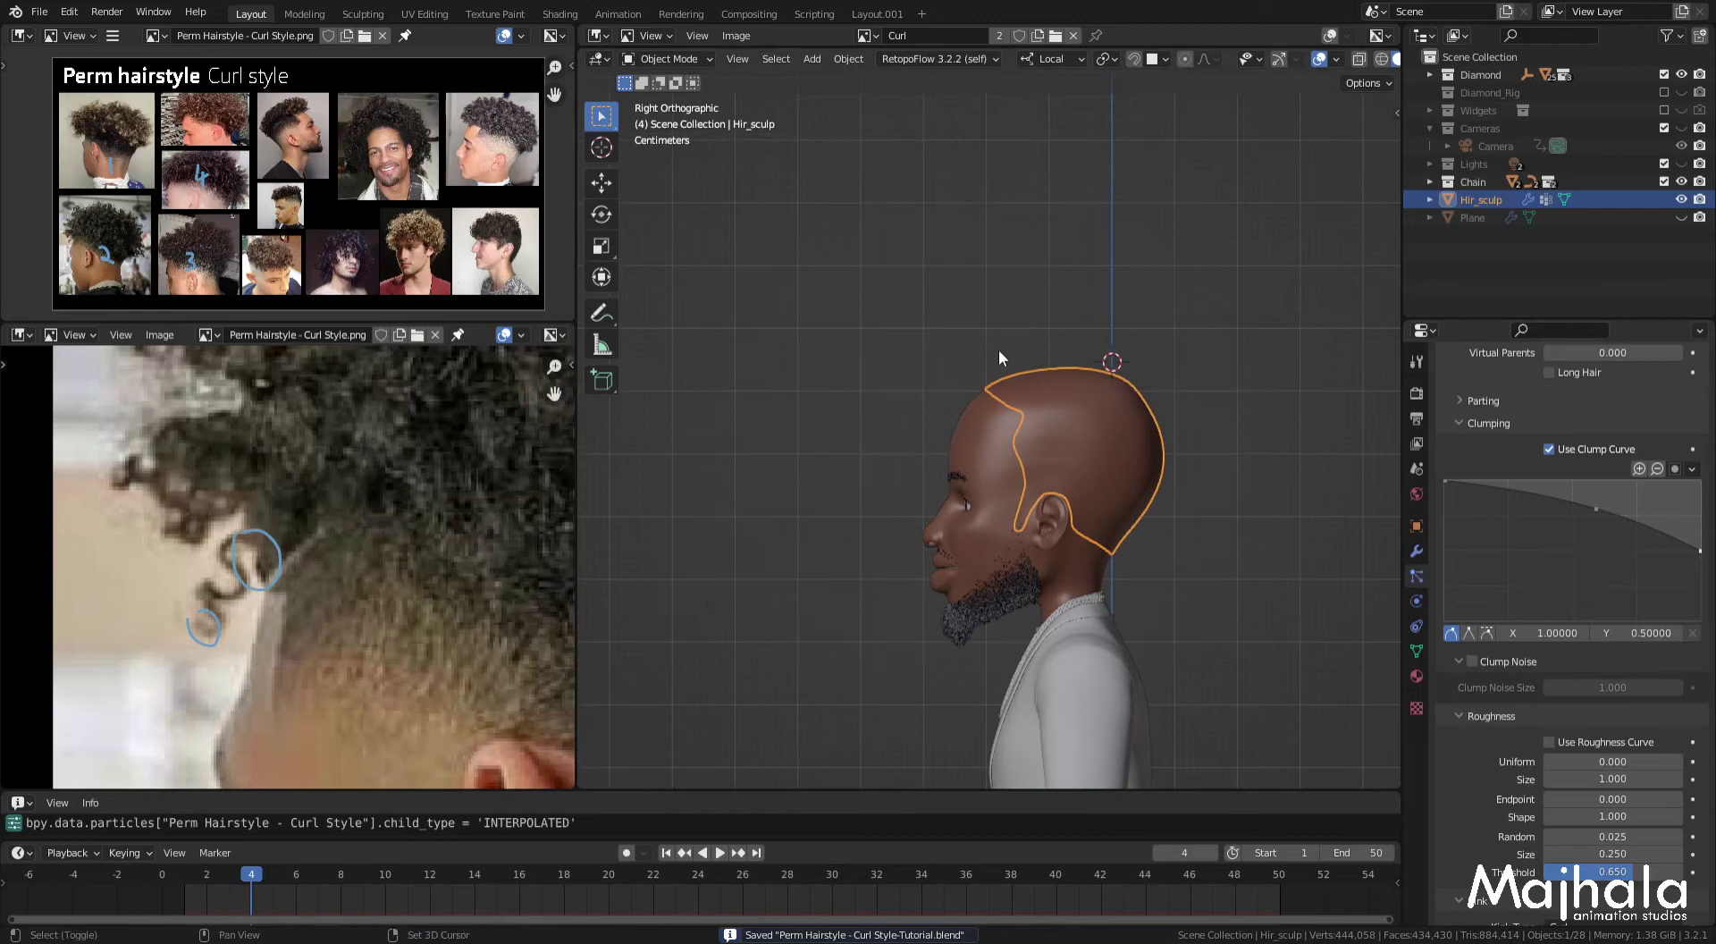
Step: Switch Hir_sculp into Particle Edit mode to work on strands directly
middle_click_drag(999, 350, 984, 367, "shift")
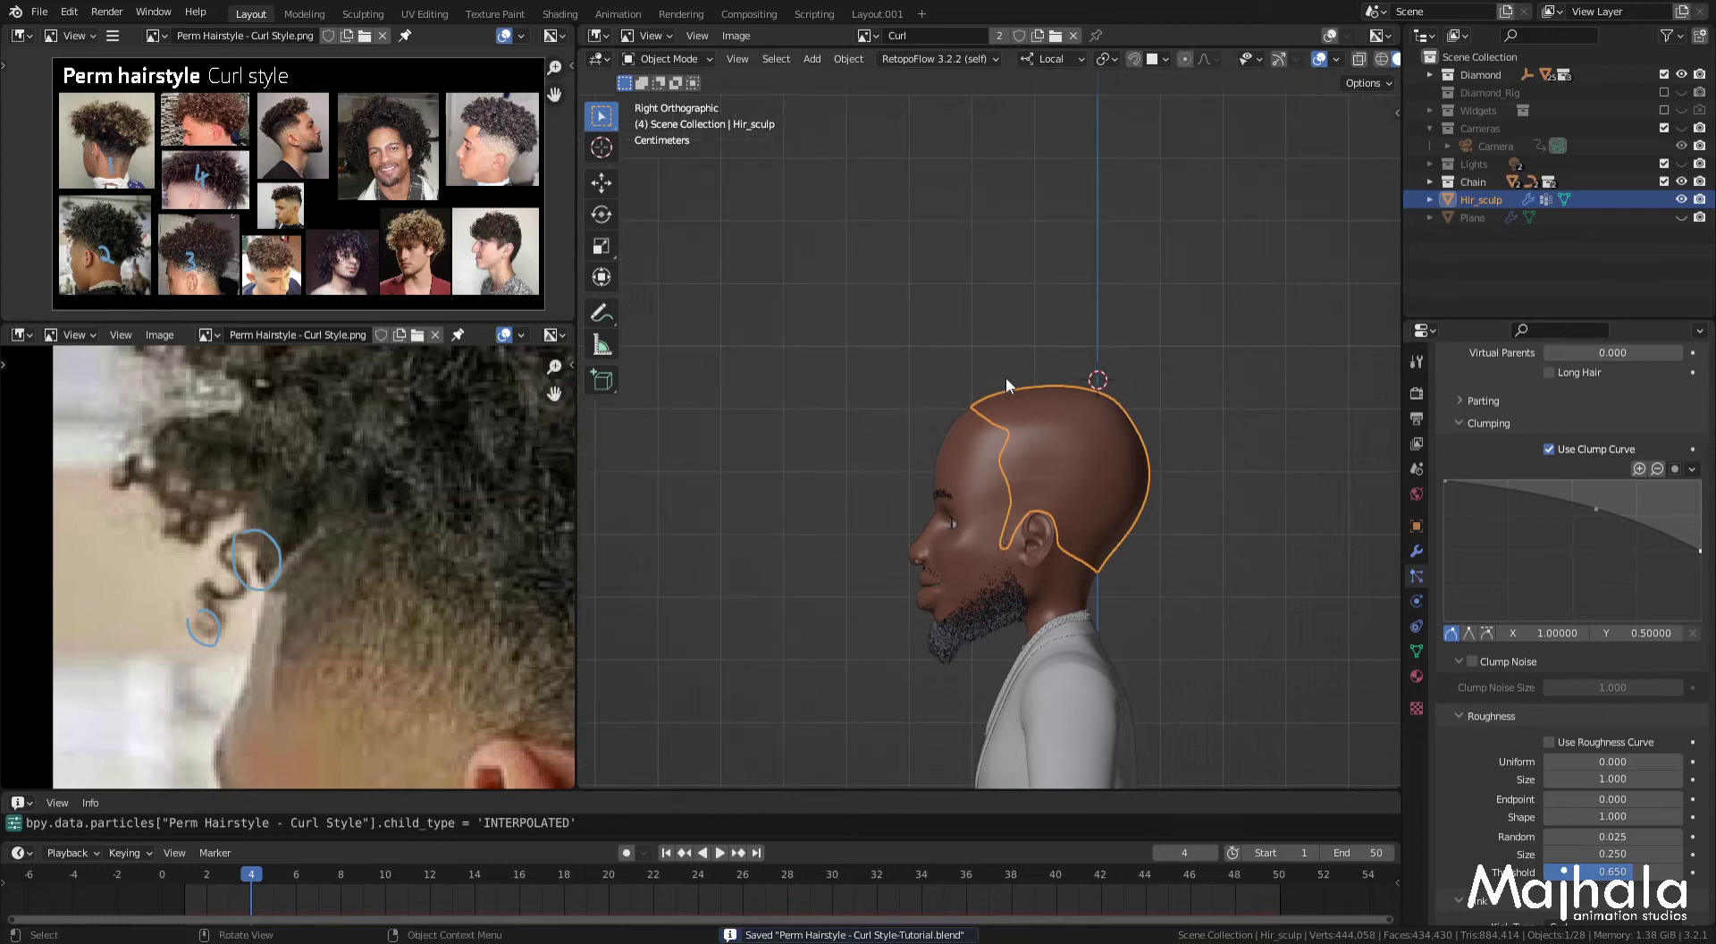
key("ctrl+Tab")
left_click(901, 449)
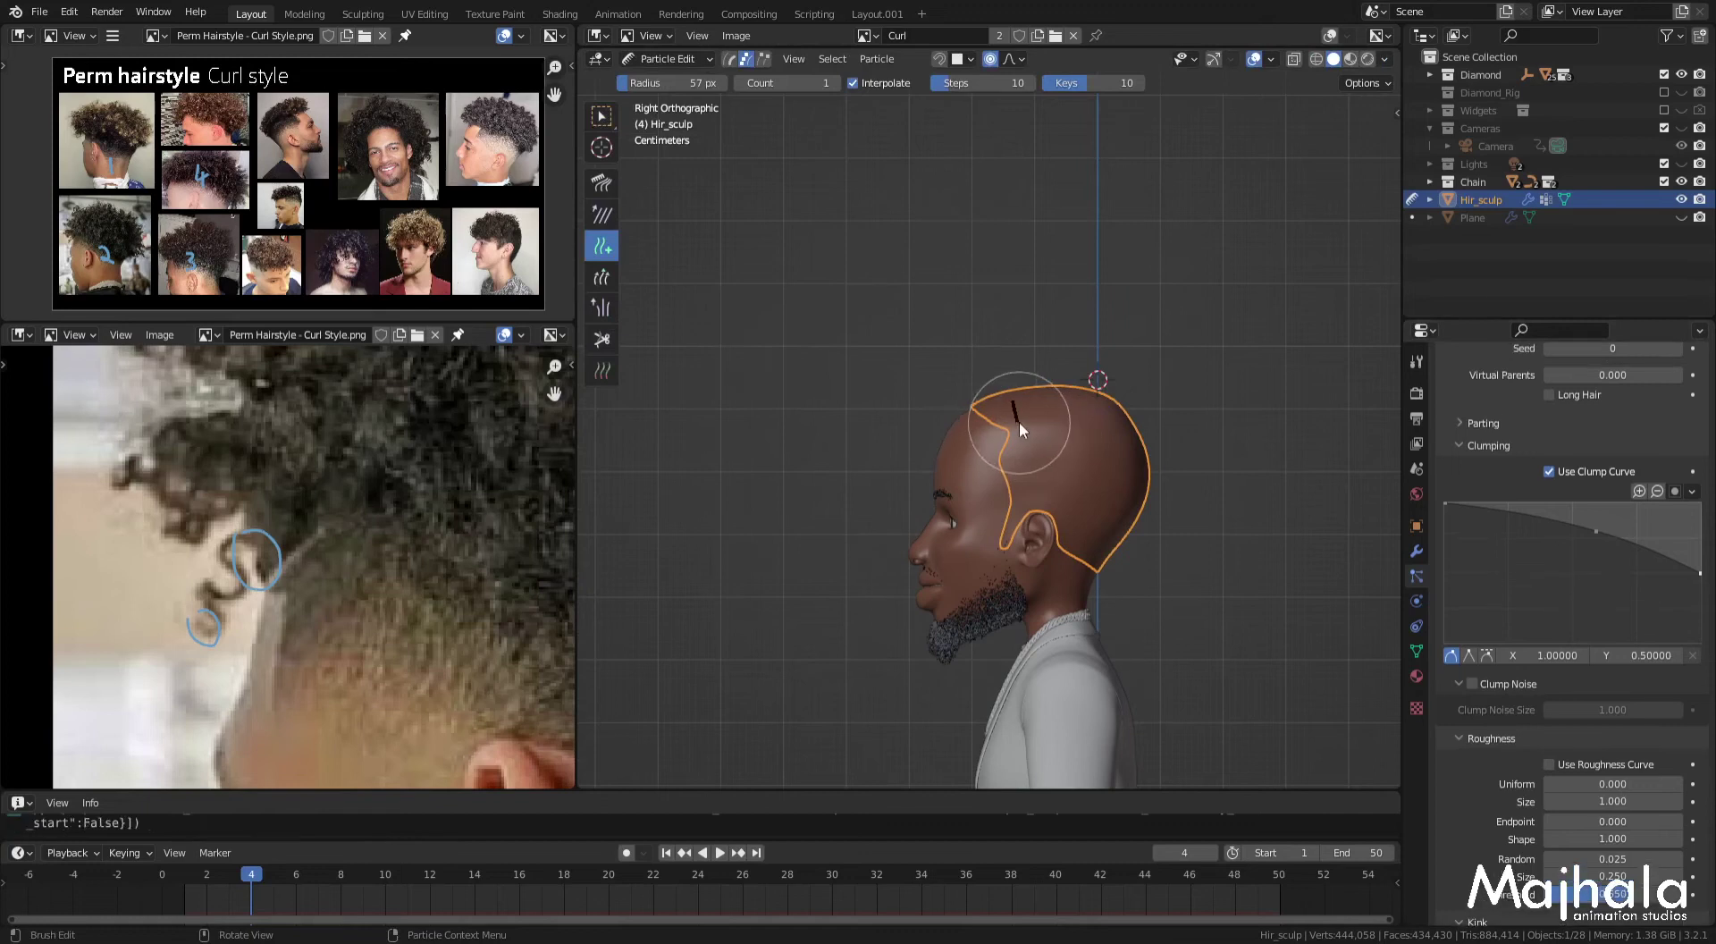
Step: Return Hir_sculp to Object Mode and view the hair from the front
mouse_move(1020, 406)
middle_mouse_down()
mouse_move(993, 402)
mouse_move(1167, 399)
middle_mouse_up()
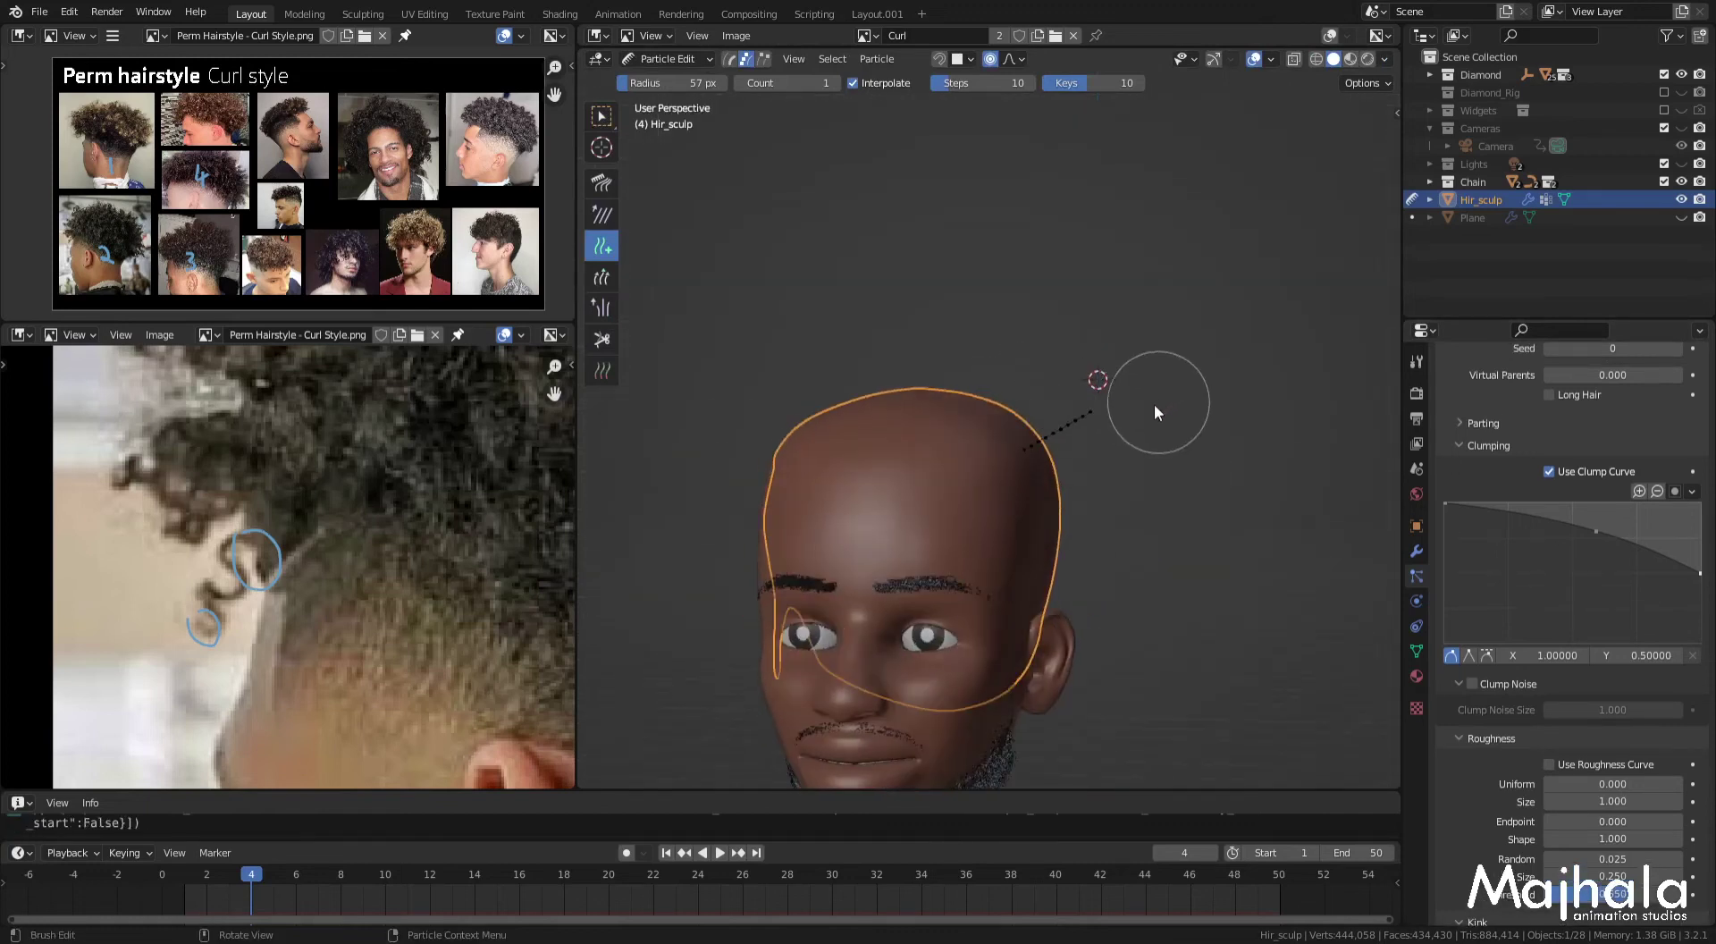
key("KP_1")
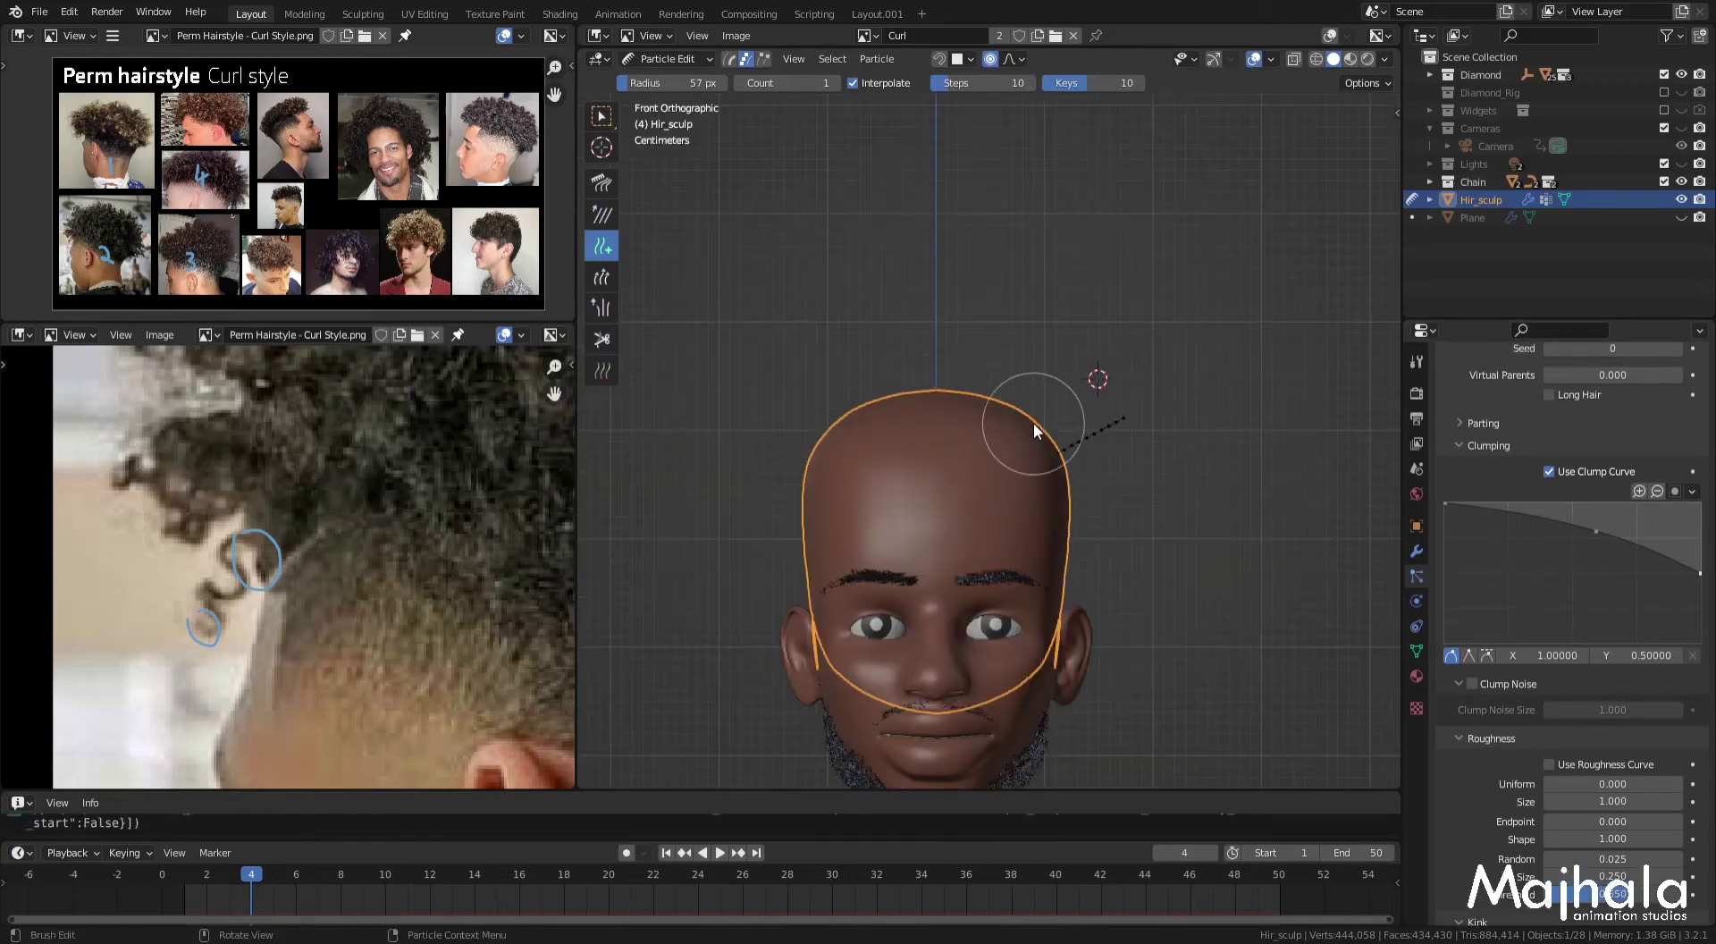
scroll(1558, 576, "up", 4)
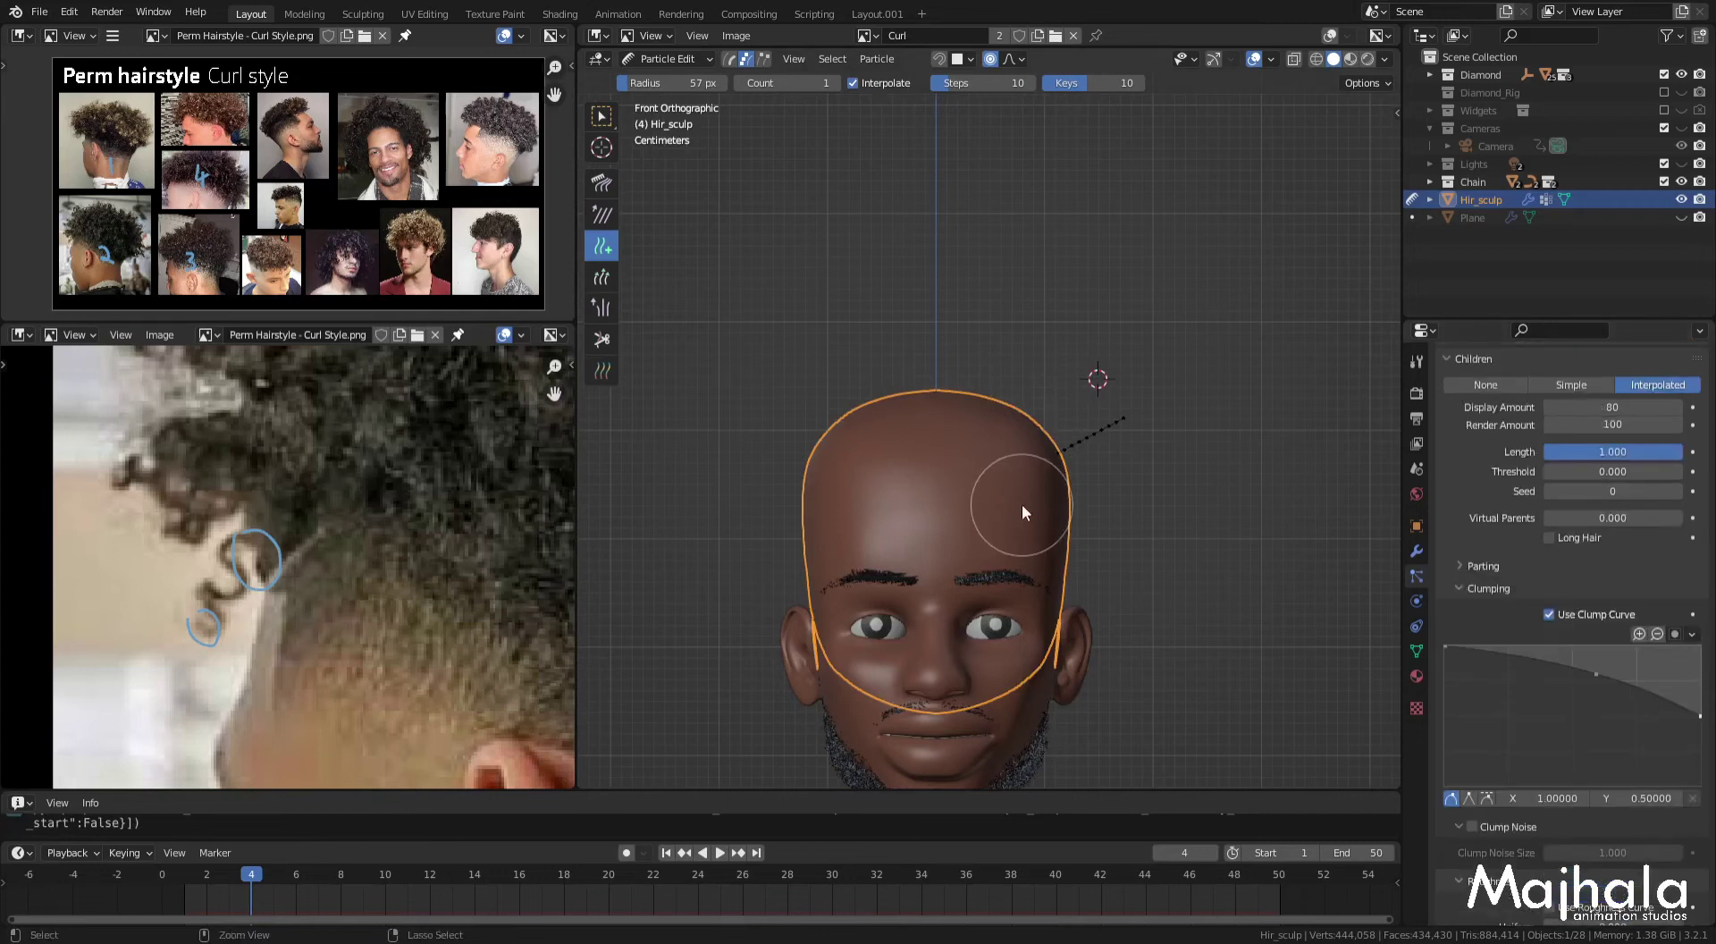
key("ctrl+Tab")
left_click(884, 511)
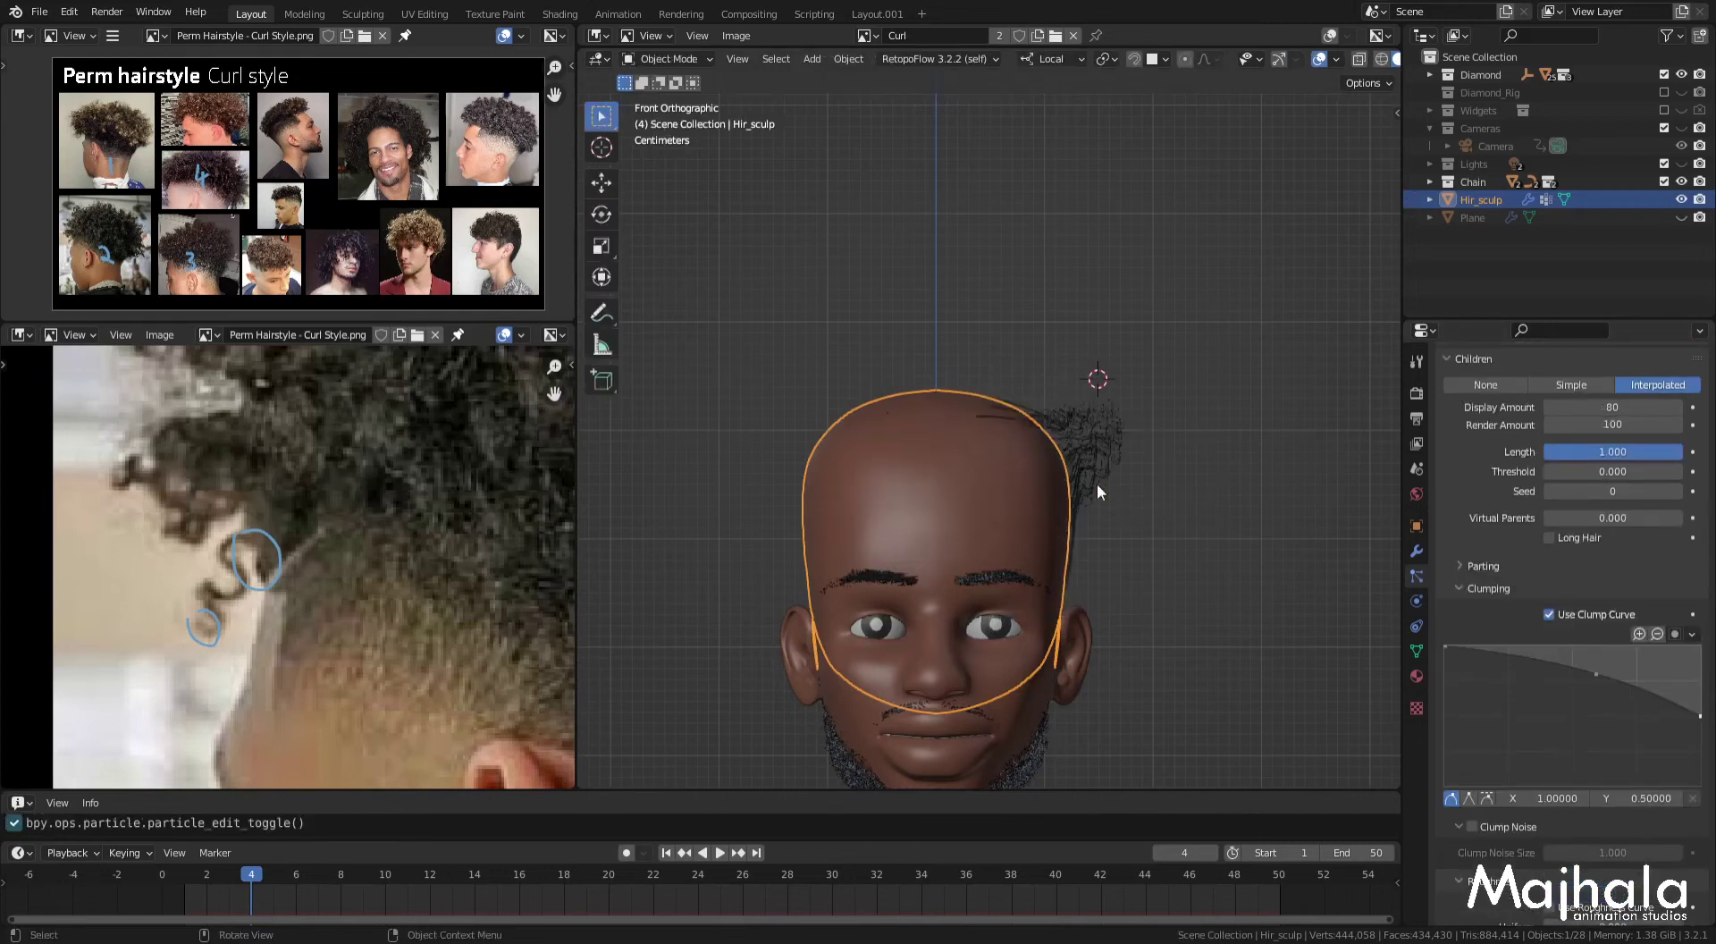
Step: Switch child hair to Simple type and frame the crown curl strand
middle_click_drag(1189, 485, 1098, 493)
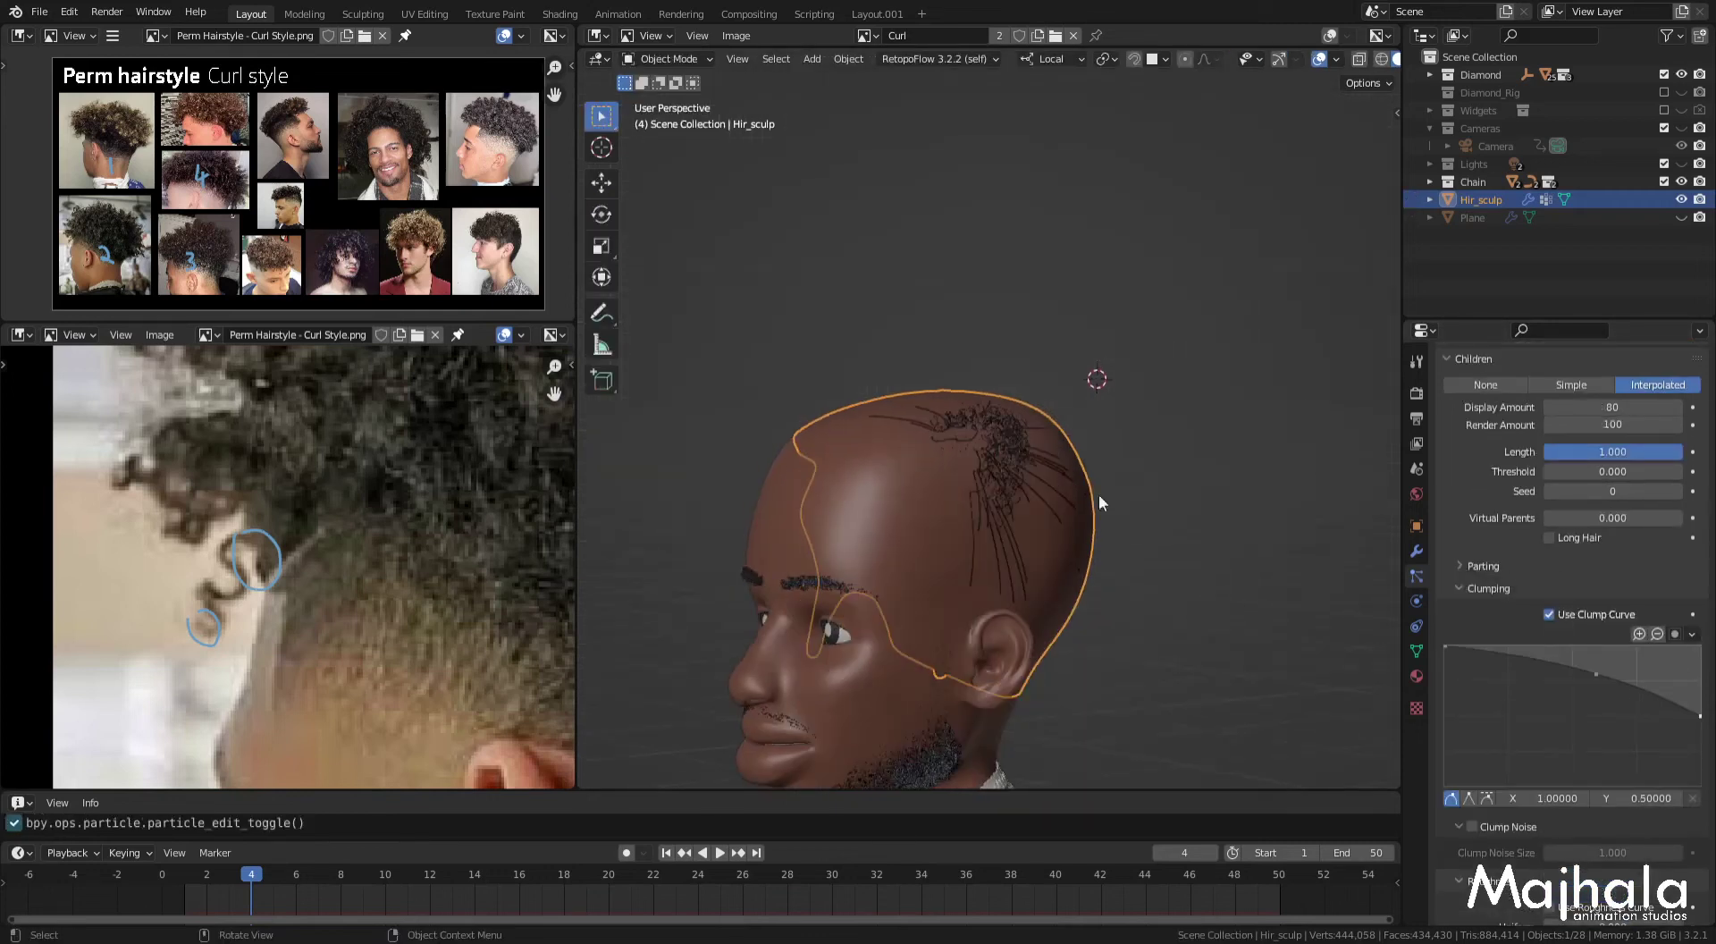
left_click(1568, 383)
scroll(953, 453, "up", 6)
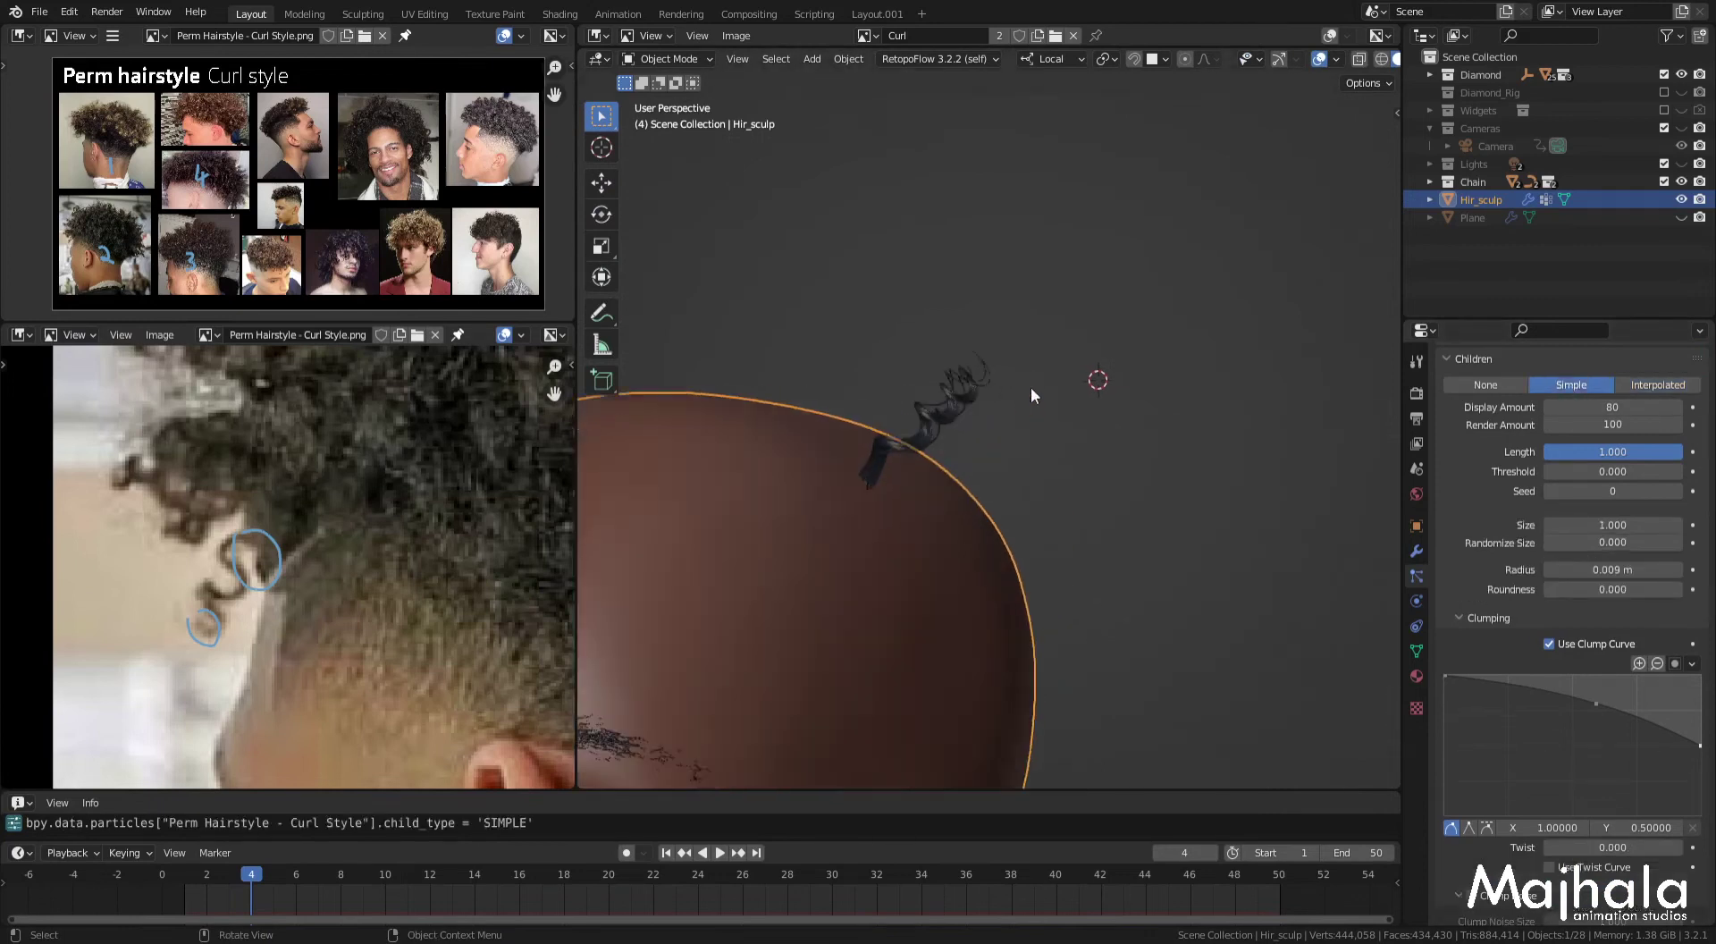
middle_click_drag(1031, 386, 1031, 415)
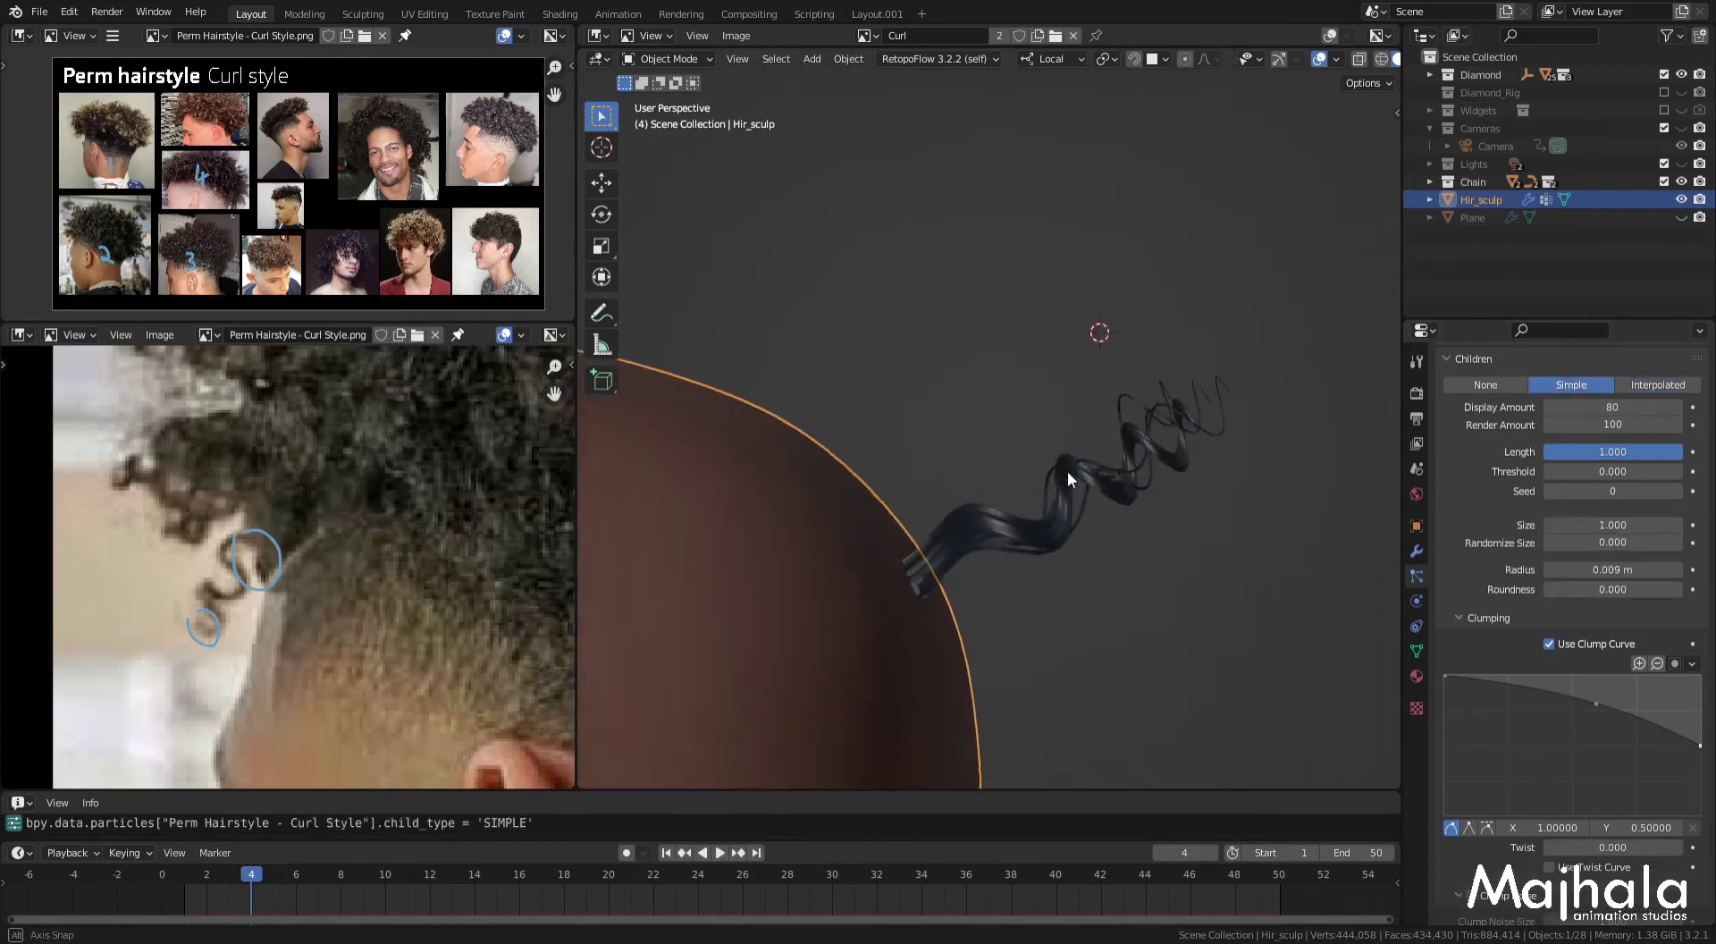
middle_click_drag(1032, 415, 1083, 468)
key("KP_1")
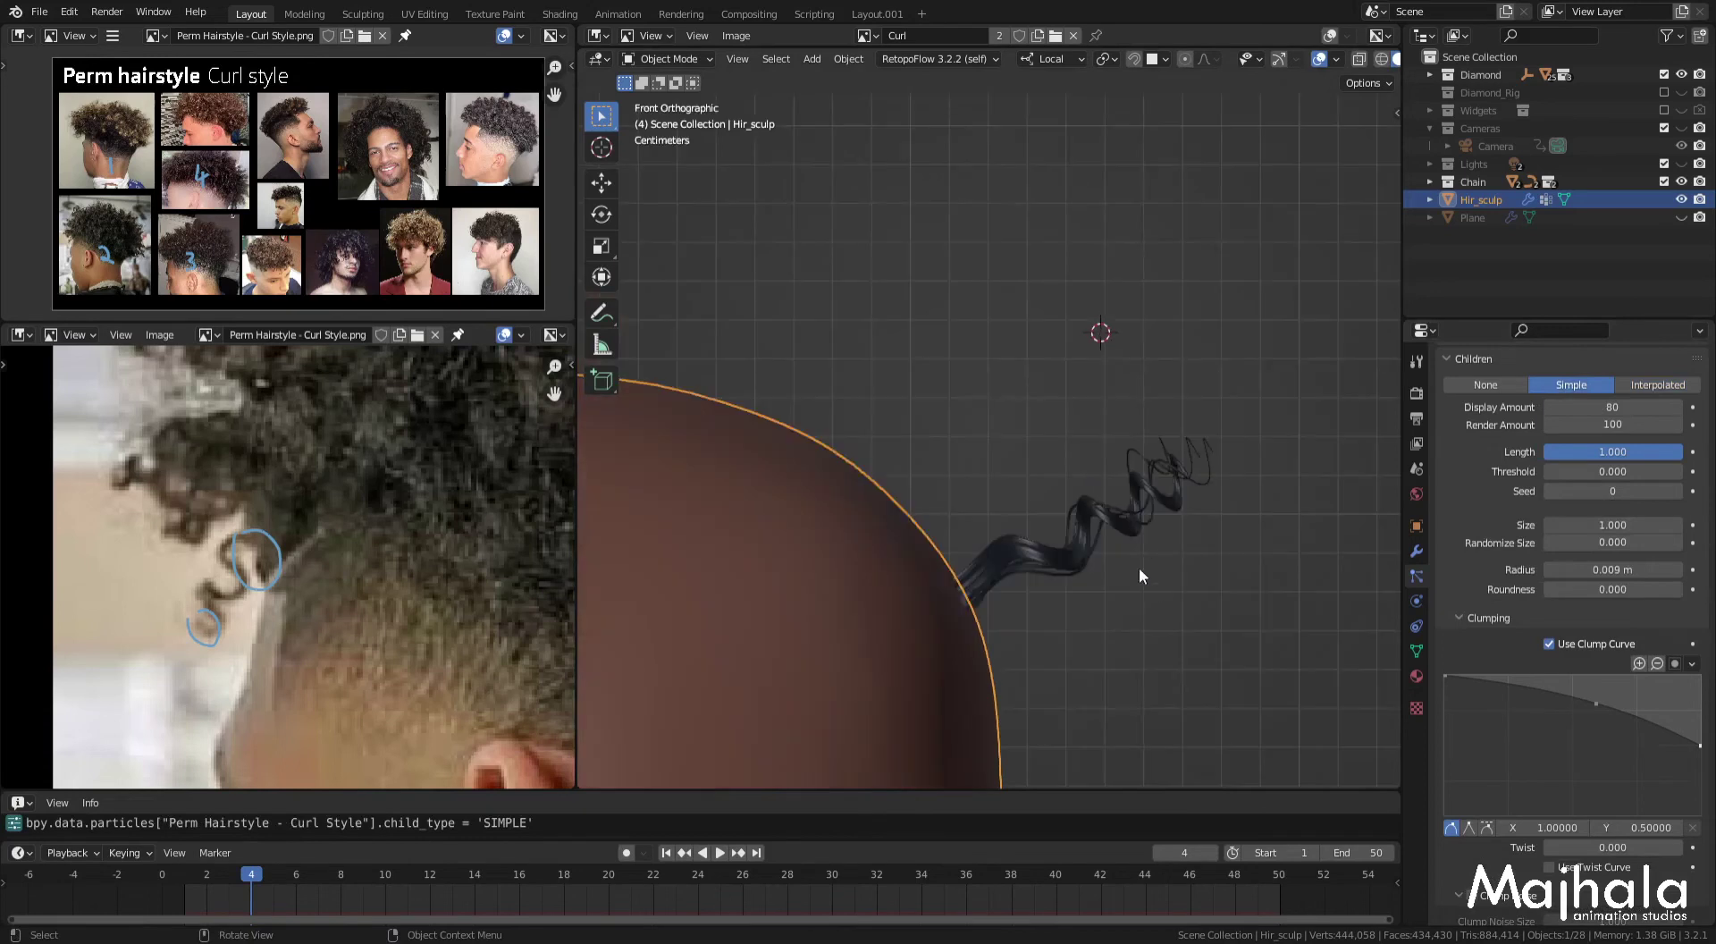
middle_click_drag(1138, 566, 1160, 494, "shift")
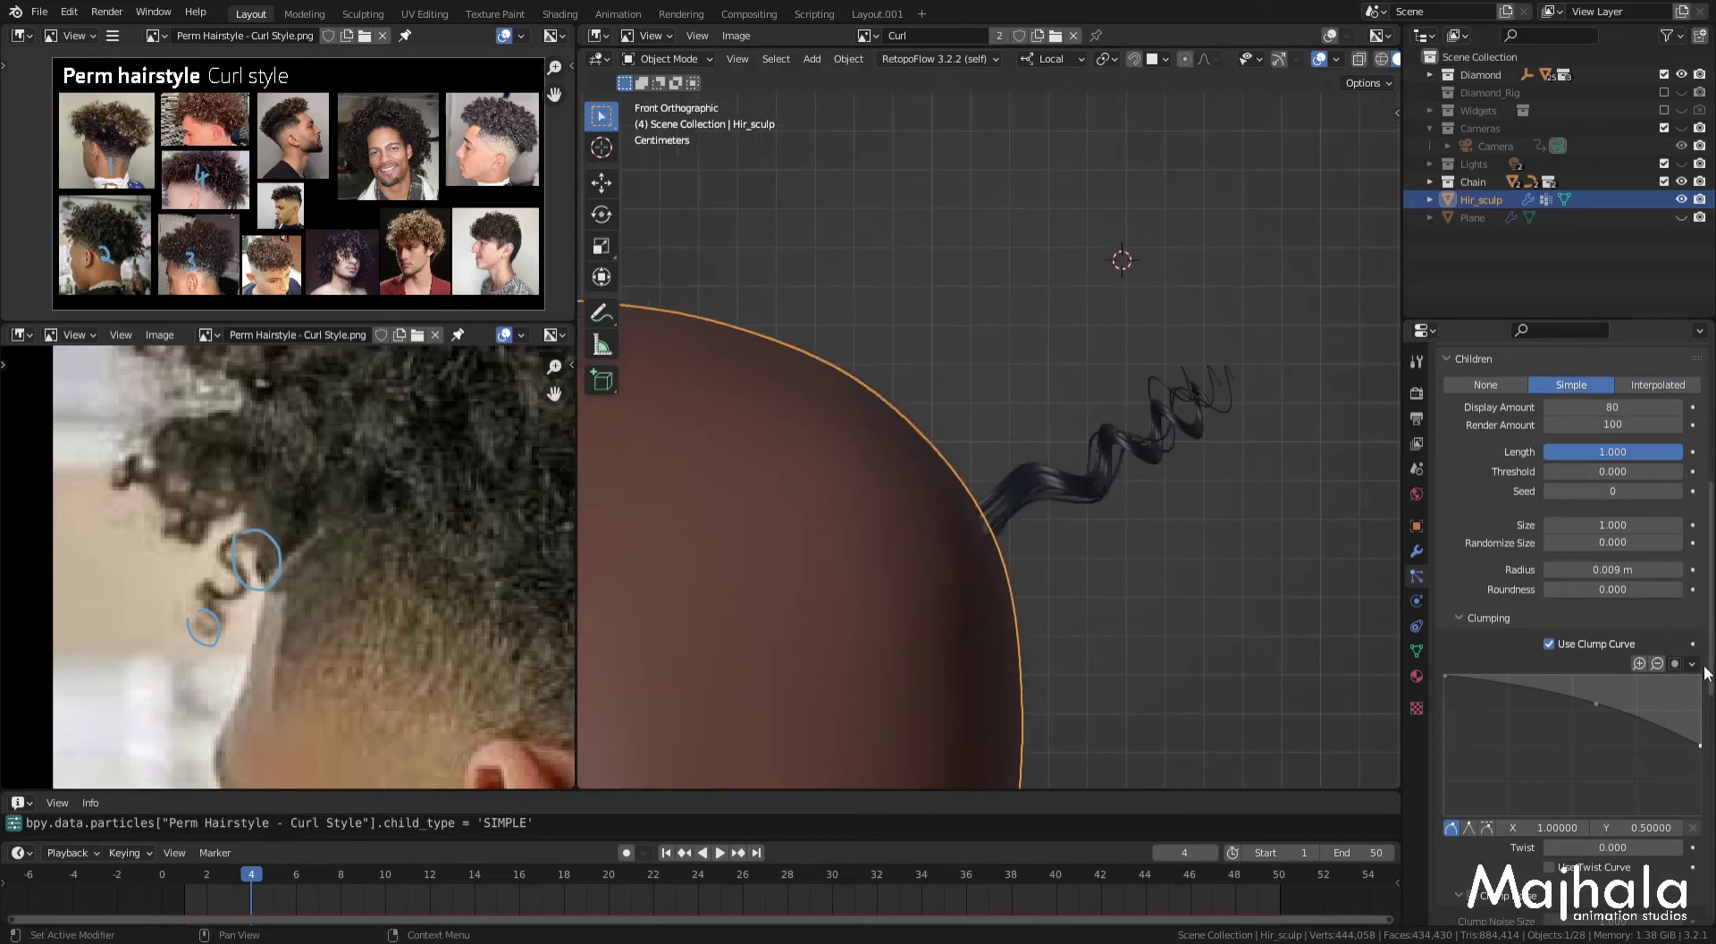
Step: Adjust the clumping curve end and try kink Frequency 15 before settling on 7
mouse_move(1698, 746)
left_mouse_down()
mouse_move(1700, 676)
mouse_move(1700, 744)
left_mouse_up()
scroll(811, 498, "down", 2)
scroll(811, 499, "up", 3)
scroll(1621, 592, "down", 10)
left_click(1621, 715)
type("15")
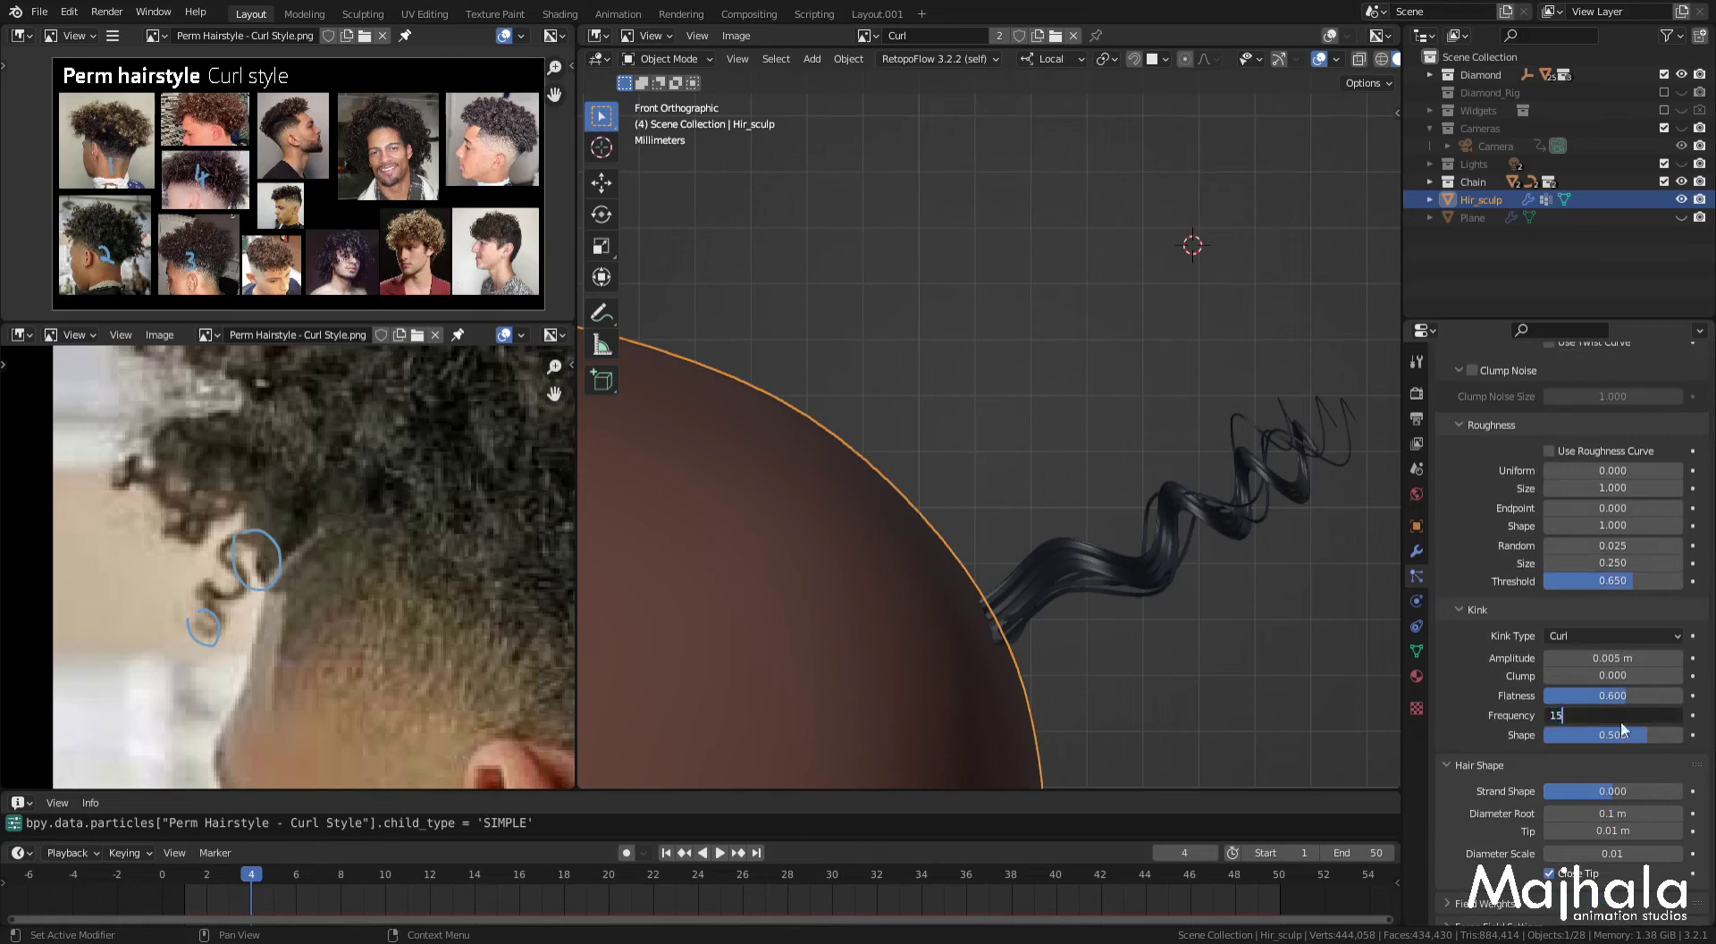
key("Return")
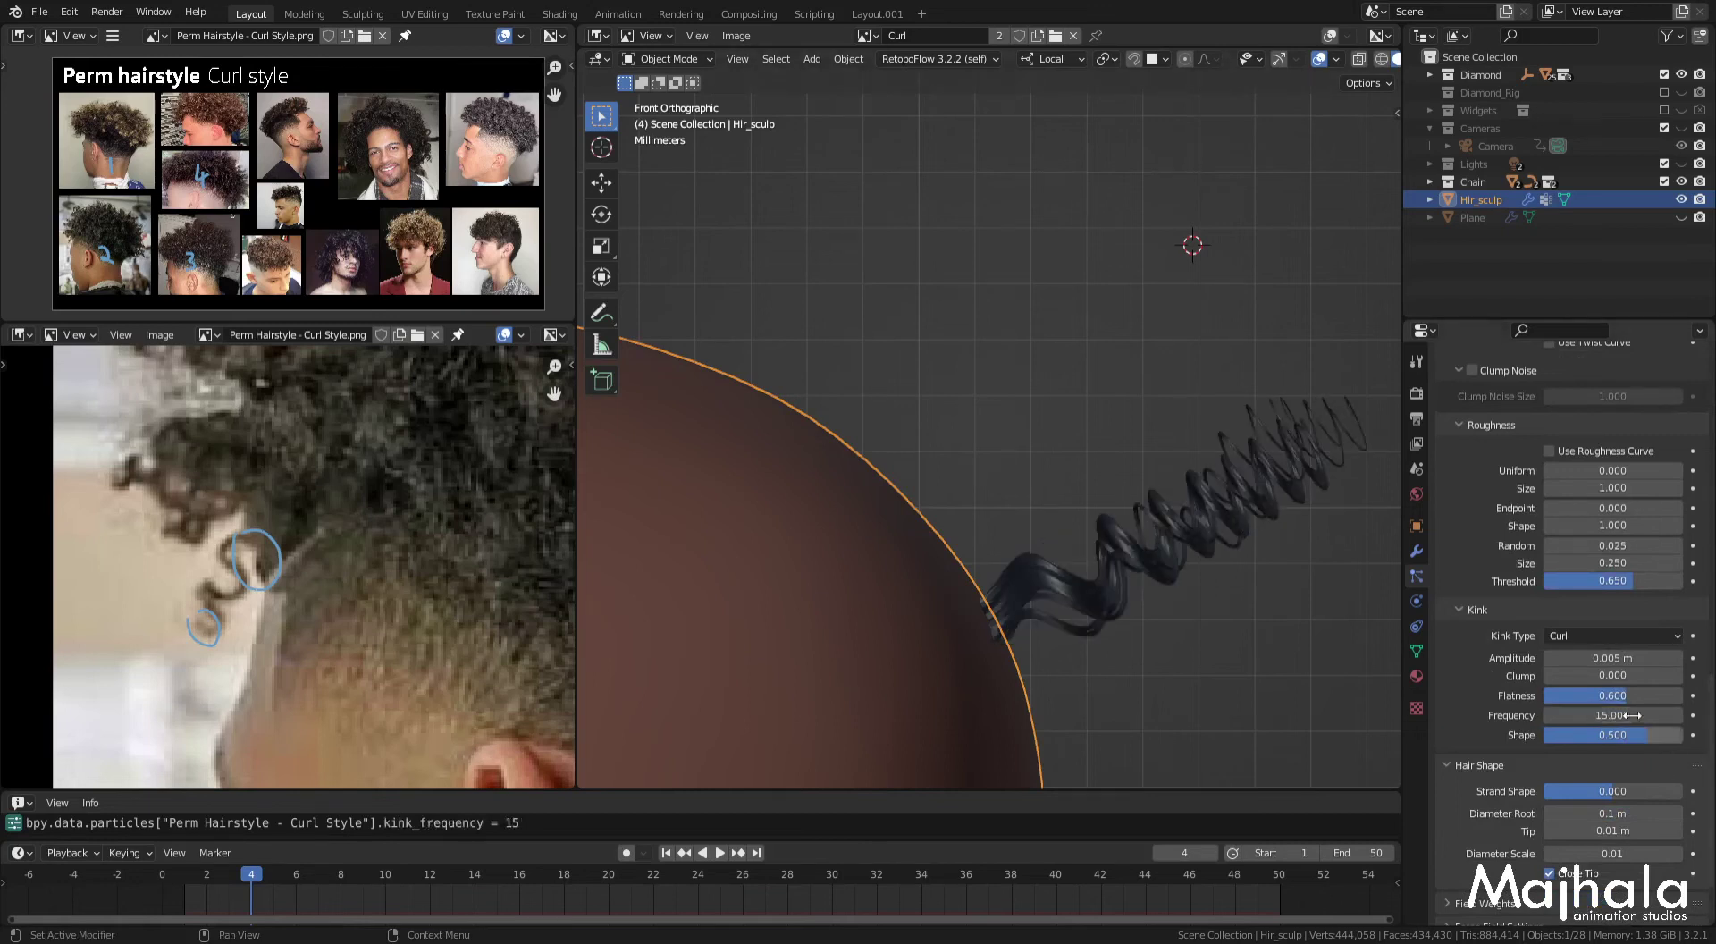
middle_click_drag(1272, 495, 1176, 506, "shift")
left_click(1628, 715)
type("7")
key("Return")
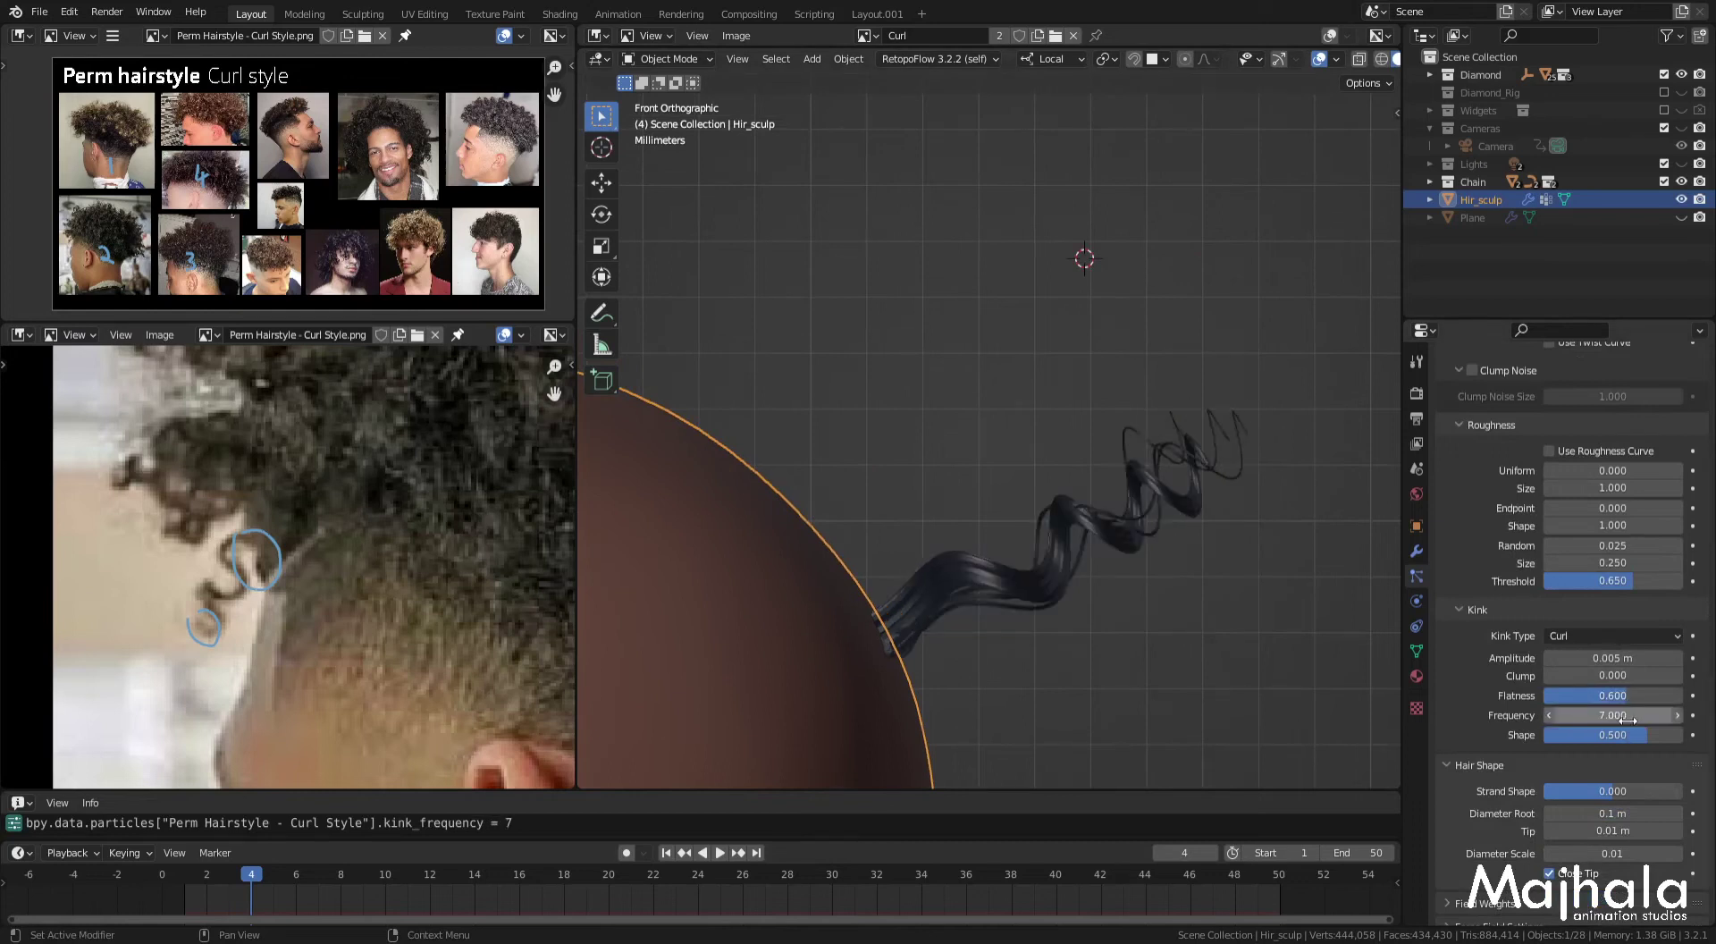
Step: Set the roughness Threshold to 0.65 after testing 0.6
mouse_move(1634, 580)
left_mouse_down()
mouse_move(1544, 580)
mouse_move(1623, 579)
left_mouse_up()
left_click(1623, 580)
key("BackSpace")
type("0.6")
key("Return")
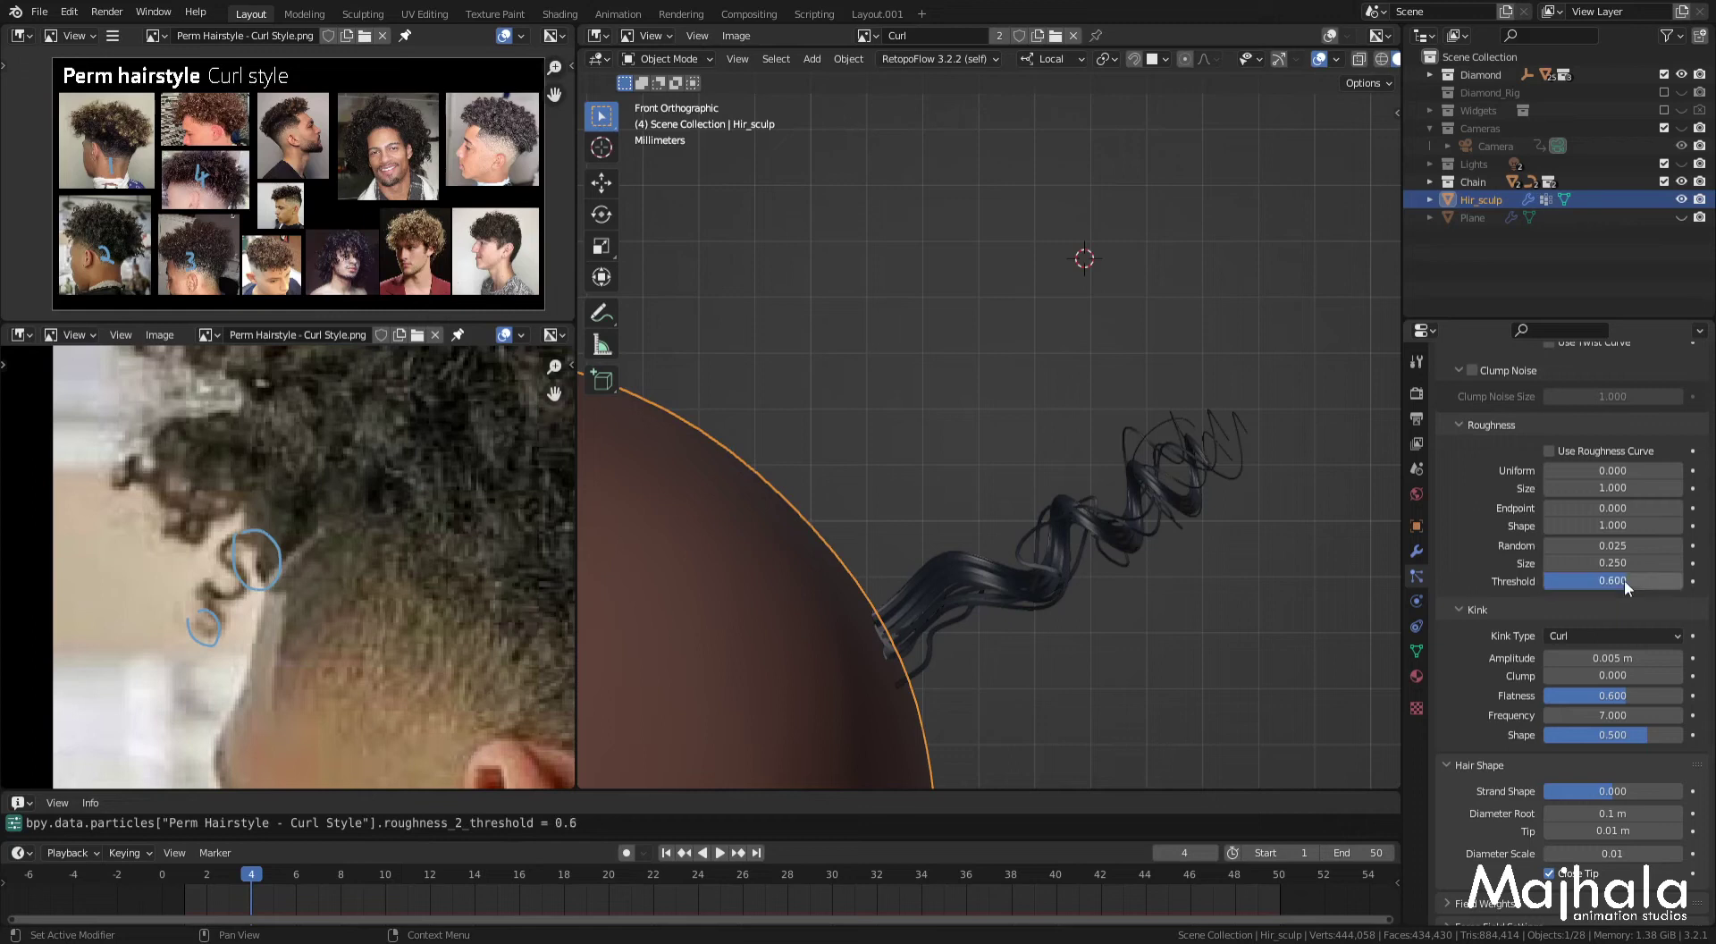
left_click(1623, 579)
type("0.65")
key("Return")
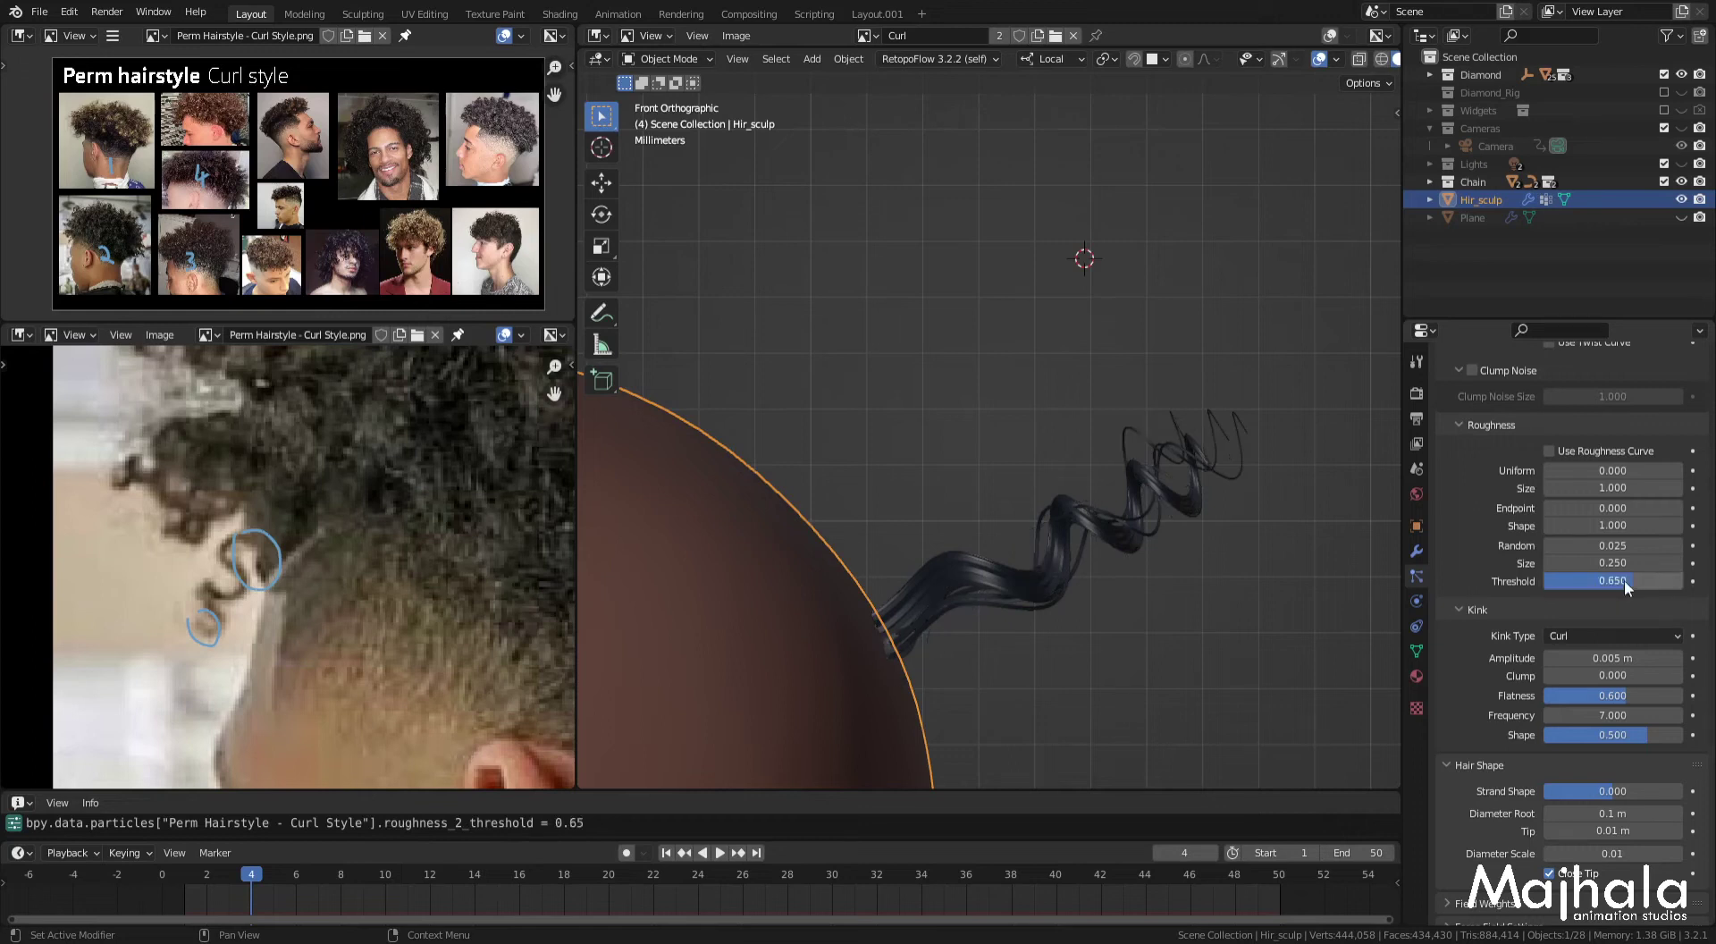
Step: Set the roughness Size to 0.25
mouse_move(1623, 564)
left_mouse_down()
mouse_move(1671, 563)
mouse_move(1590, 563)
mouse_move(1627, 564)
left_mouse_up()
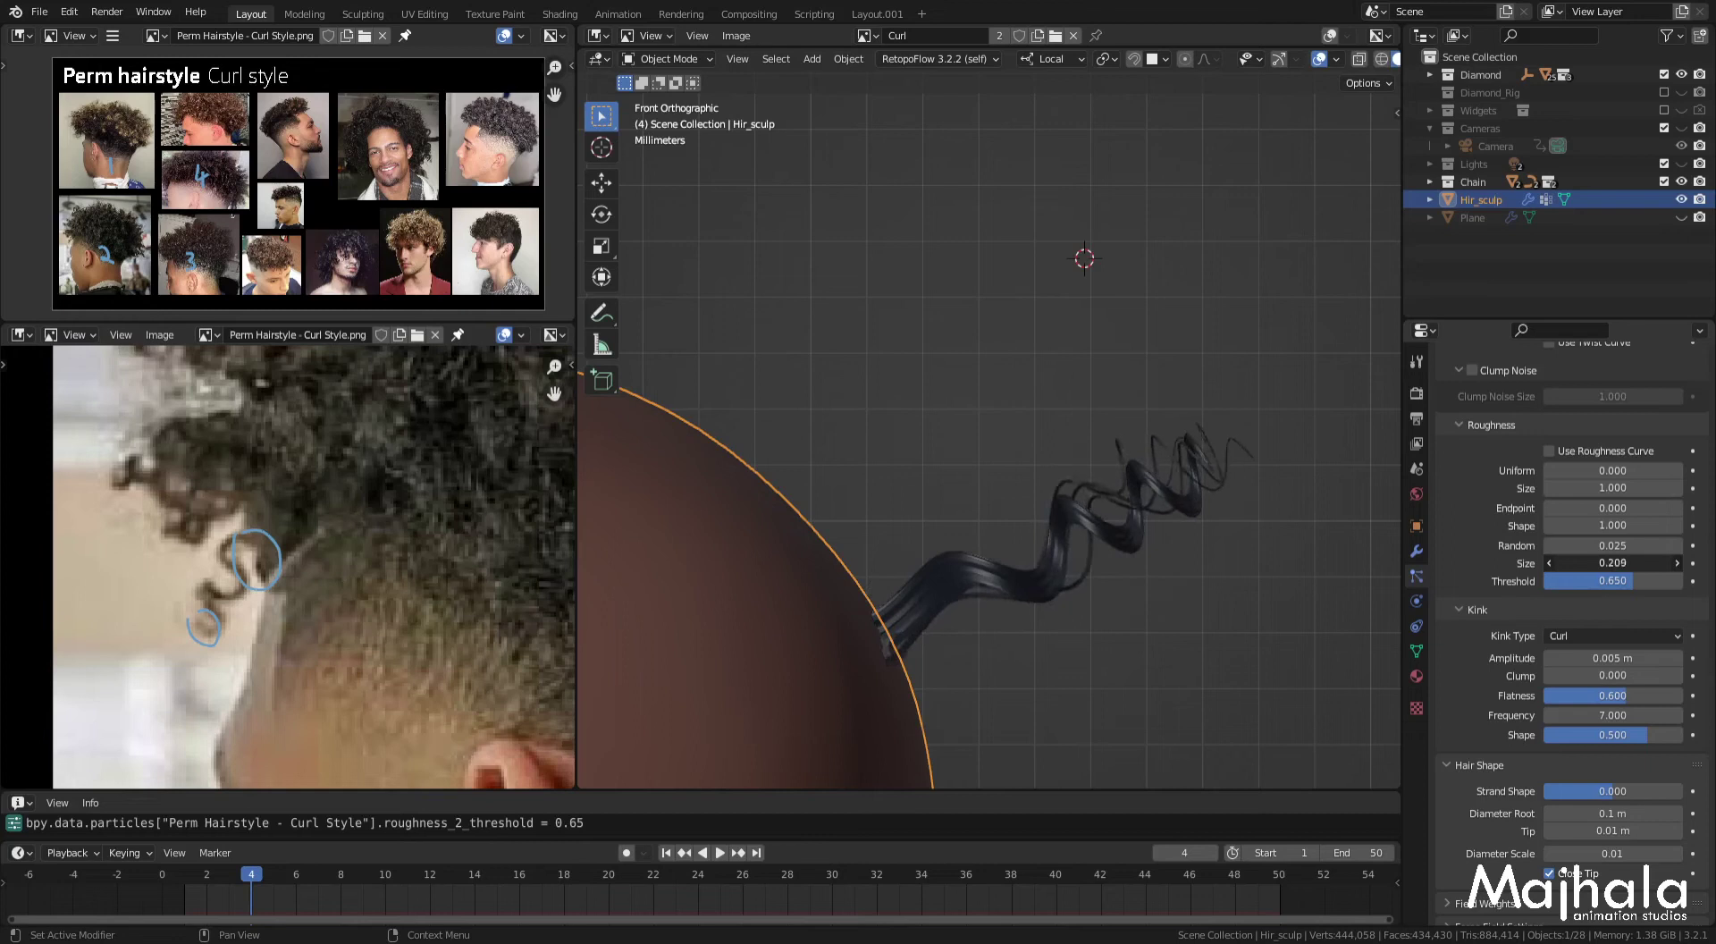
left_click_drag(1626, 564, 1635, 564)
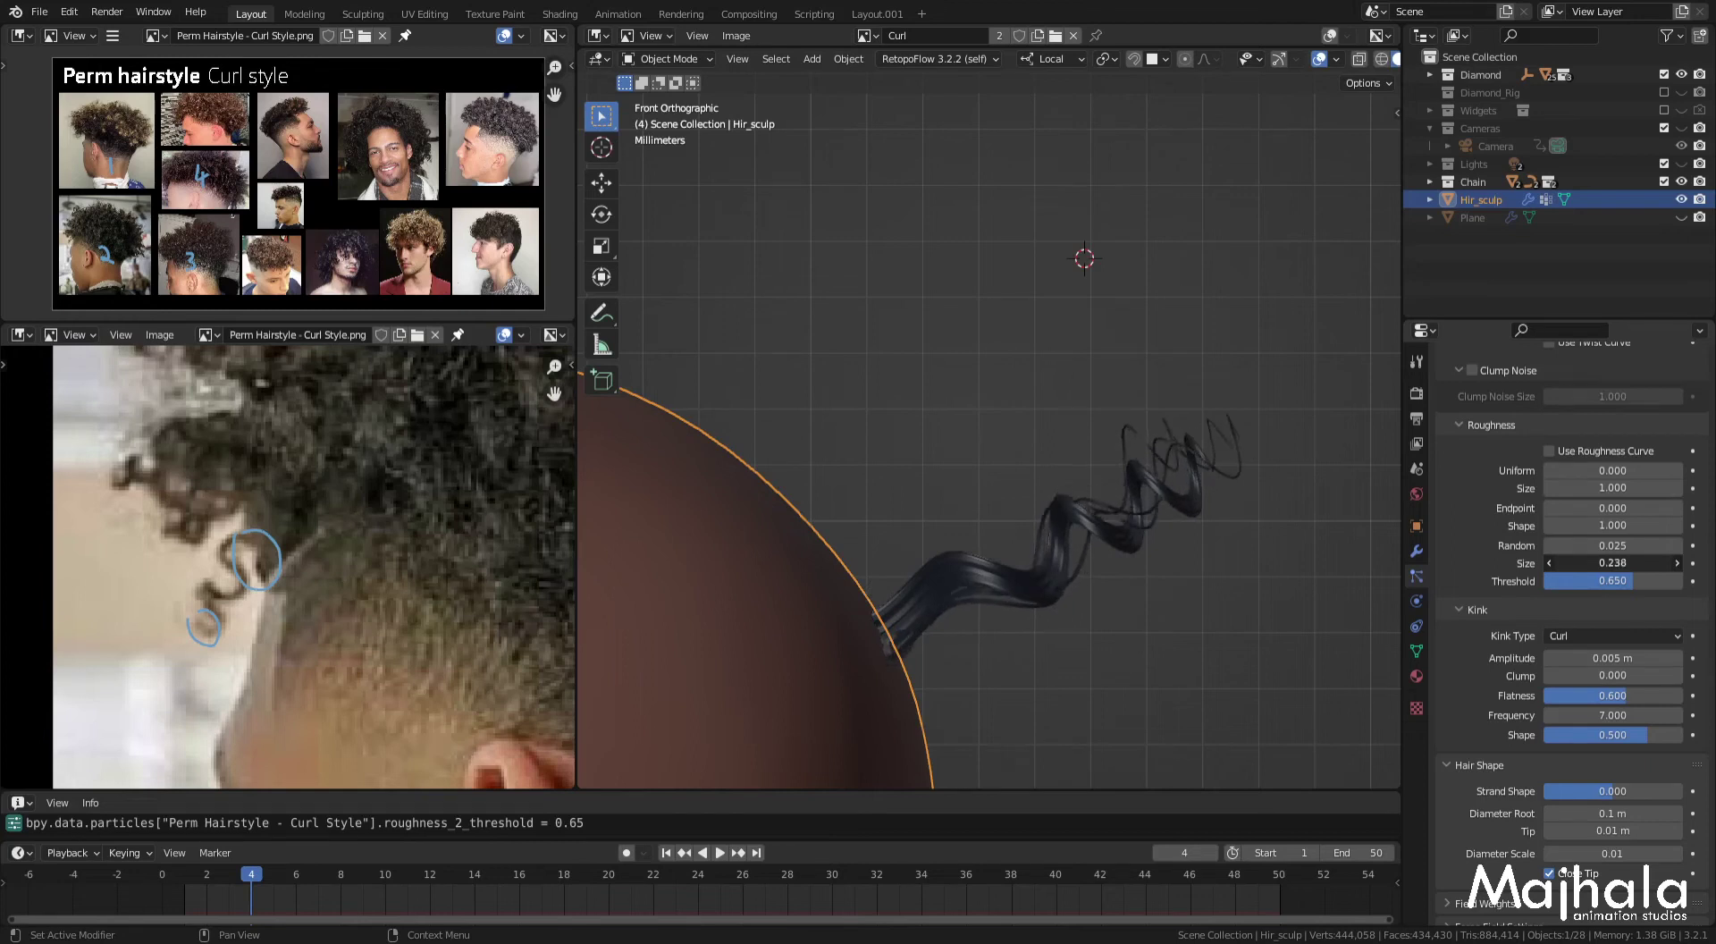
left_click(1625, 565)
left_click(1625, 565)
key("BackSpace")
key("BackSpace")
type("5")
key("Return")
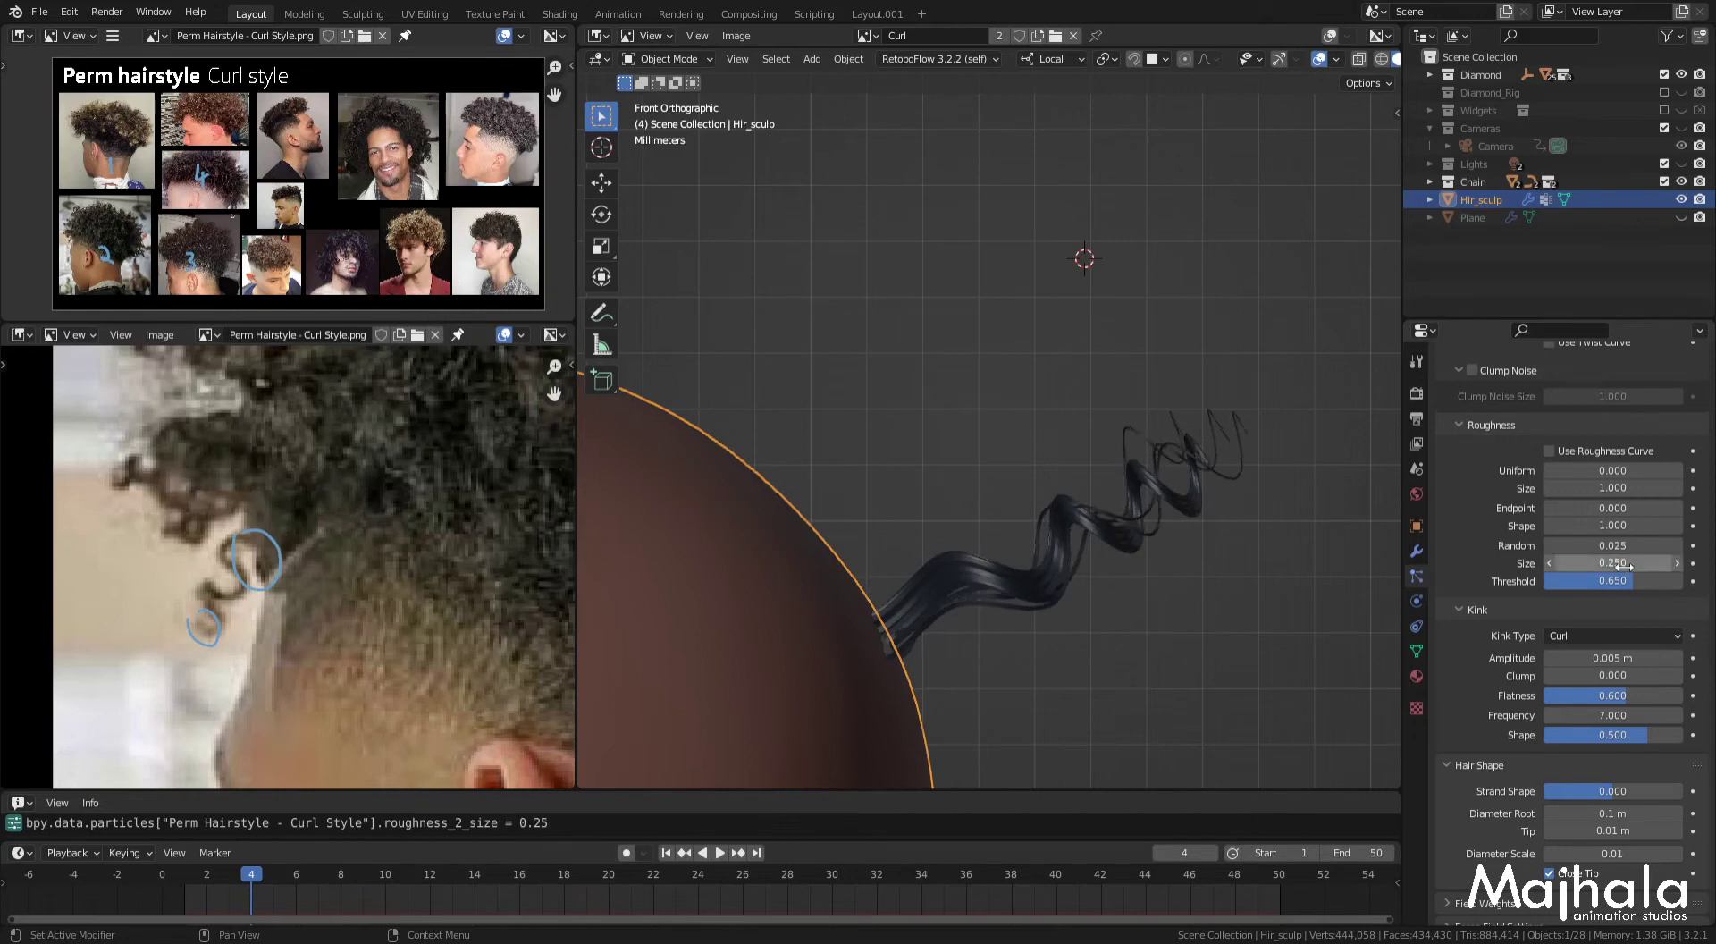
Step: Set the roughness Random to 0.025 after briefly trying 0.0025
left_click(1613, 545)
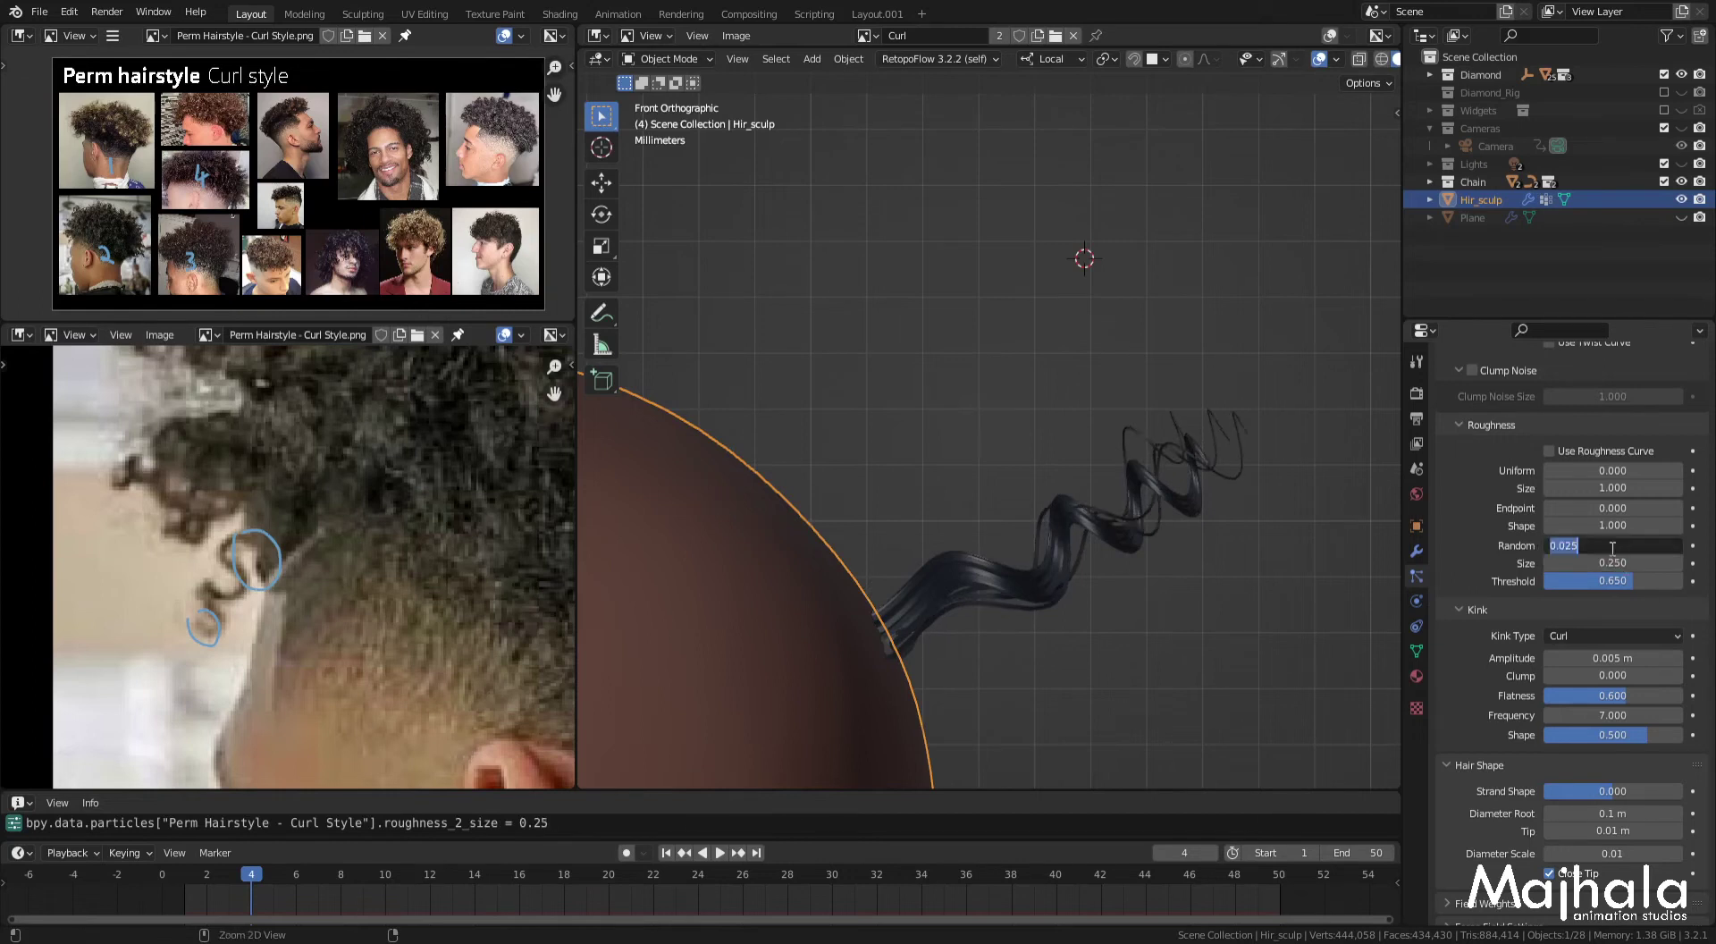
type("0.0025")
key("Return")
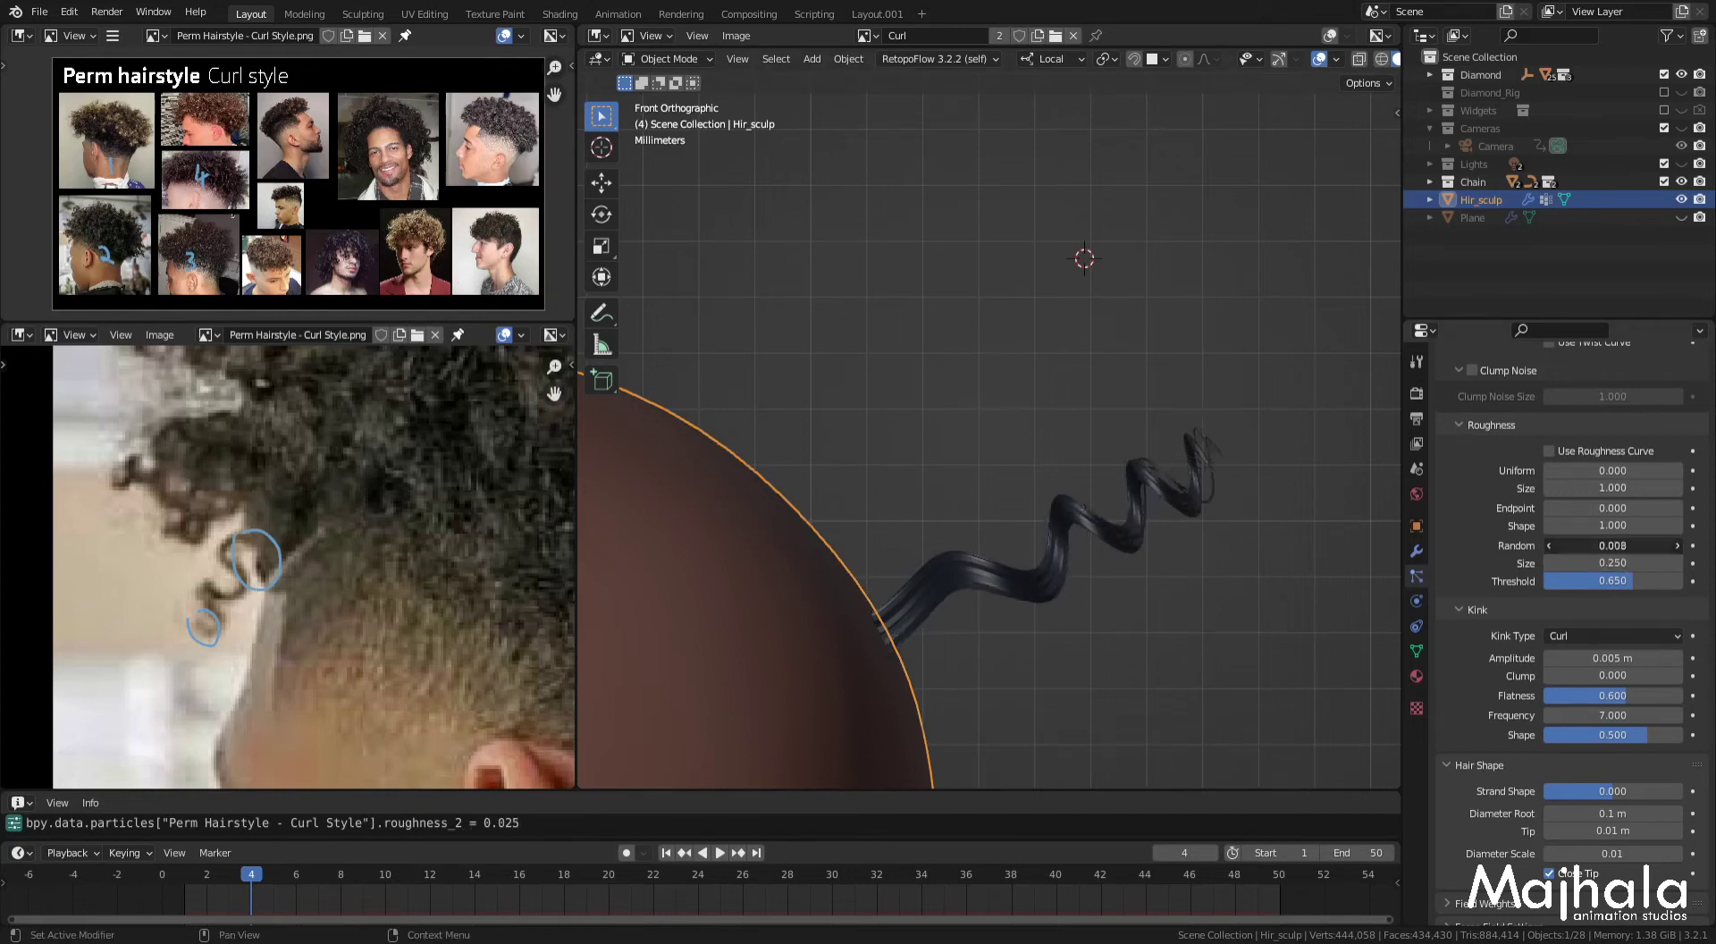
left_click_drag(1613, 545, 1623, 547)
left_click(1623, 547)
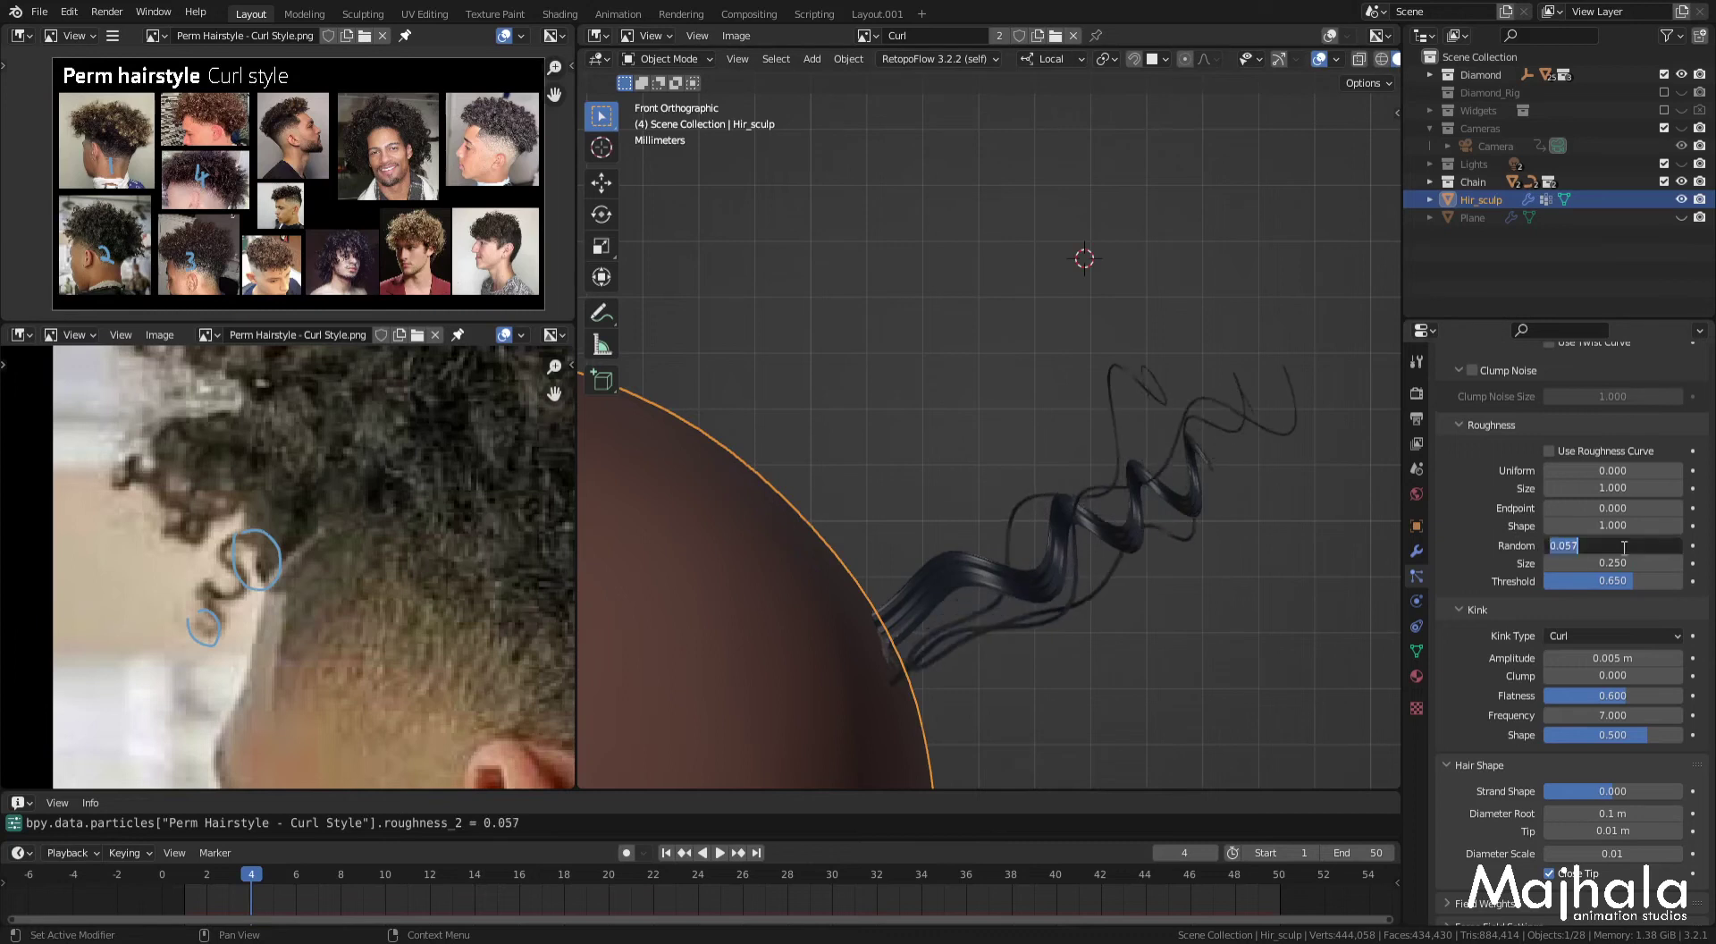
type("0.025")
key("Return")
scroll(1042, 467, "down", 2)
scroll(1072, 483, "down", 1)
scroll(1105, 483, "down", 4)
scroll(1144, 505, "up", 1)
key("KP_3")
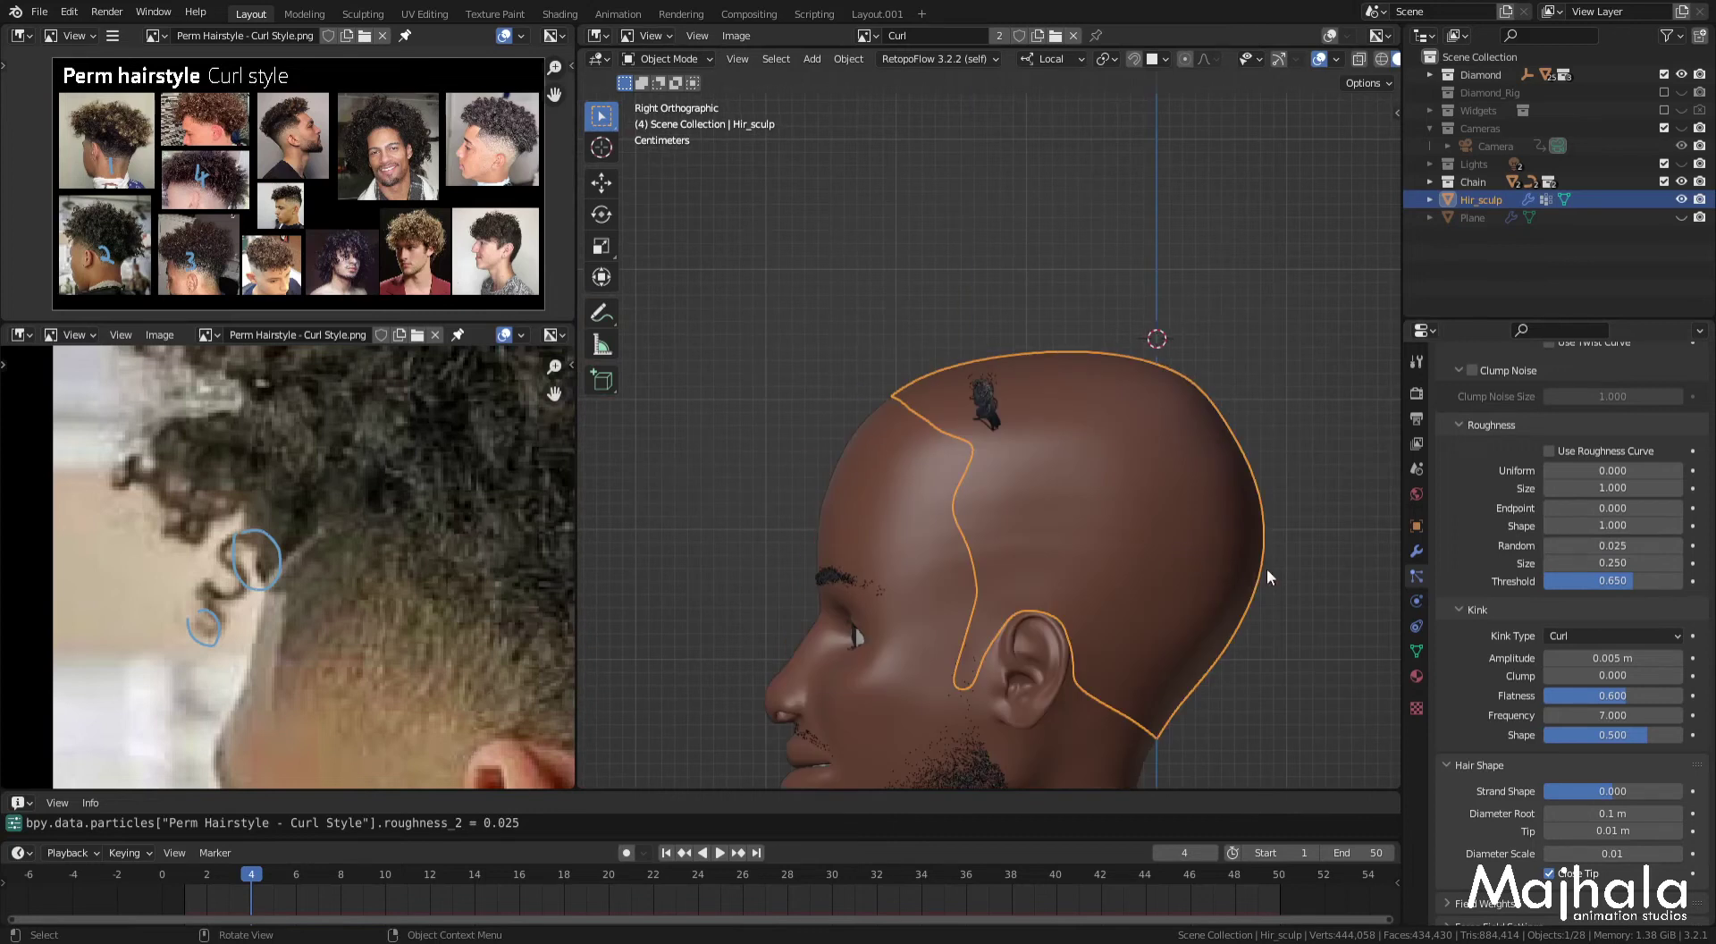
Step: Scroll up to the particle system list and select the ParticleSystem entry
scroll(1053, 543, "up", 3)
scroll(1054, 544, "down", 4)
scroll(1577, 582, "up", 5)
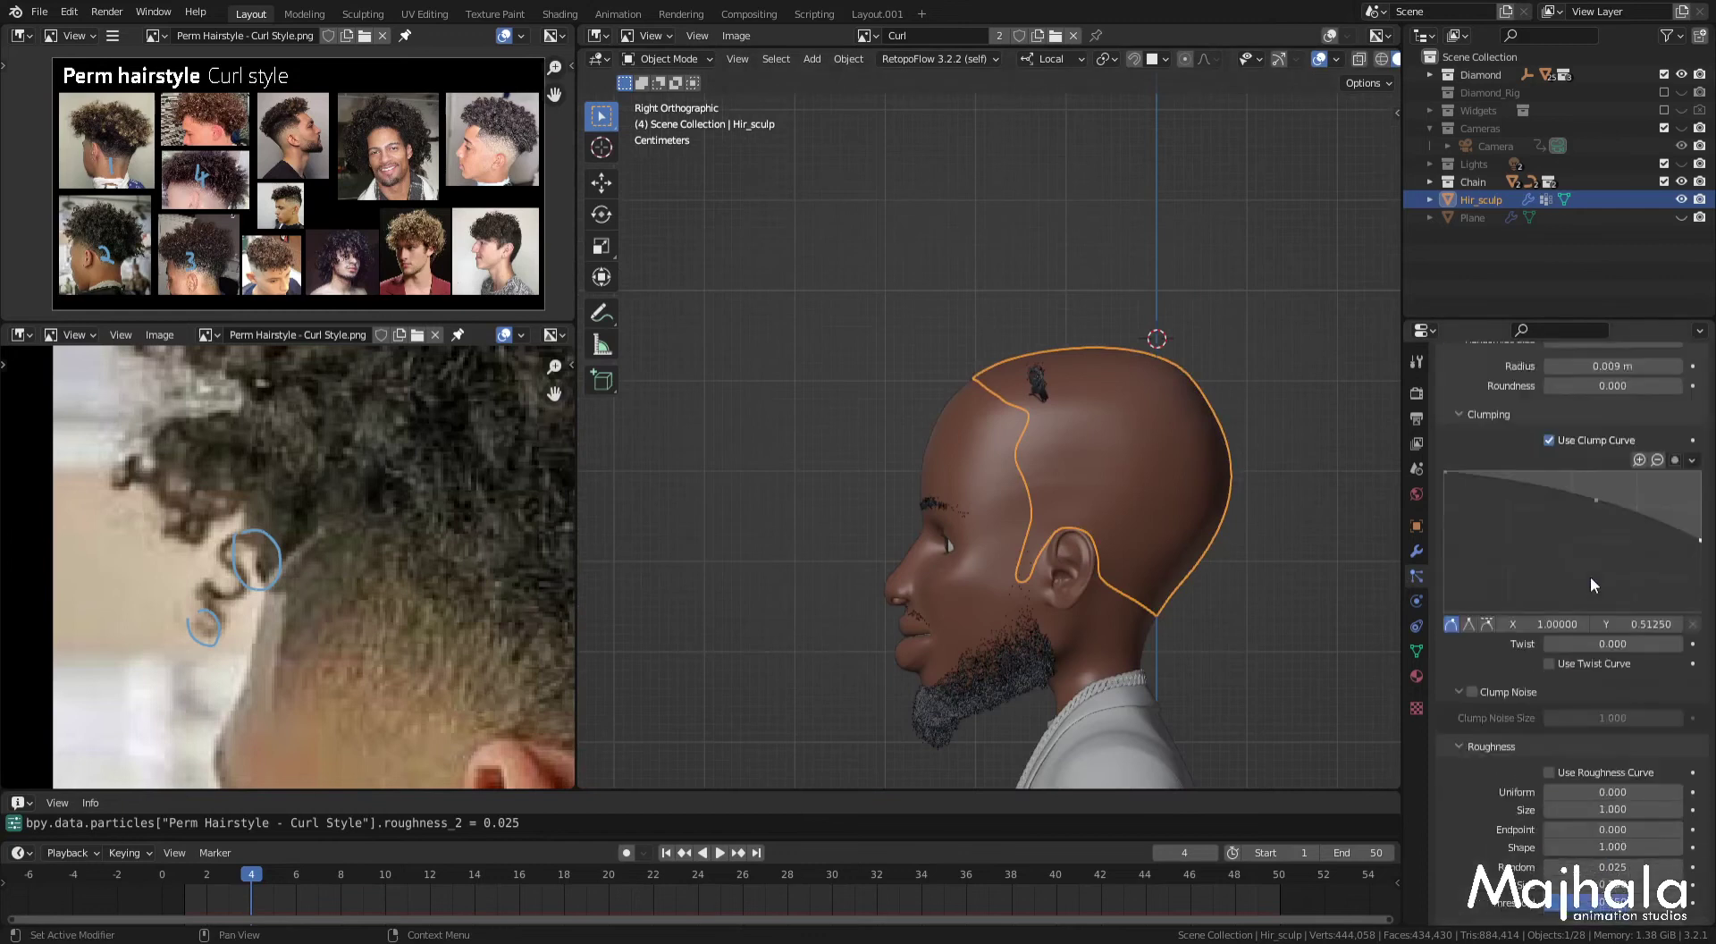
scroll(1586, 576, "up", 6)
scroll(1521, 630, "up", 4)
scroll(1520, 630, "up", 2)
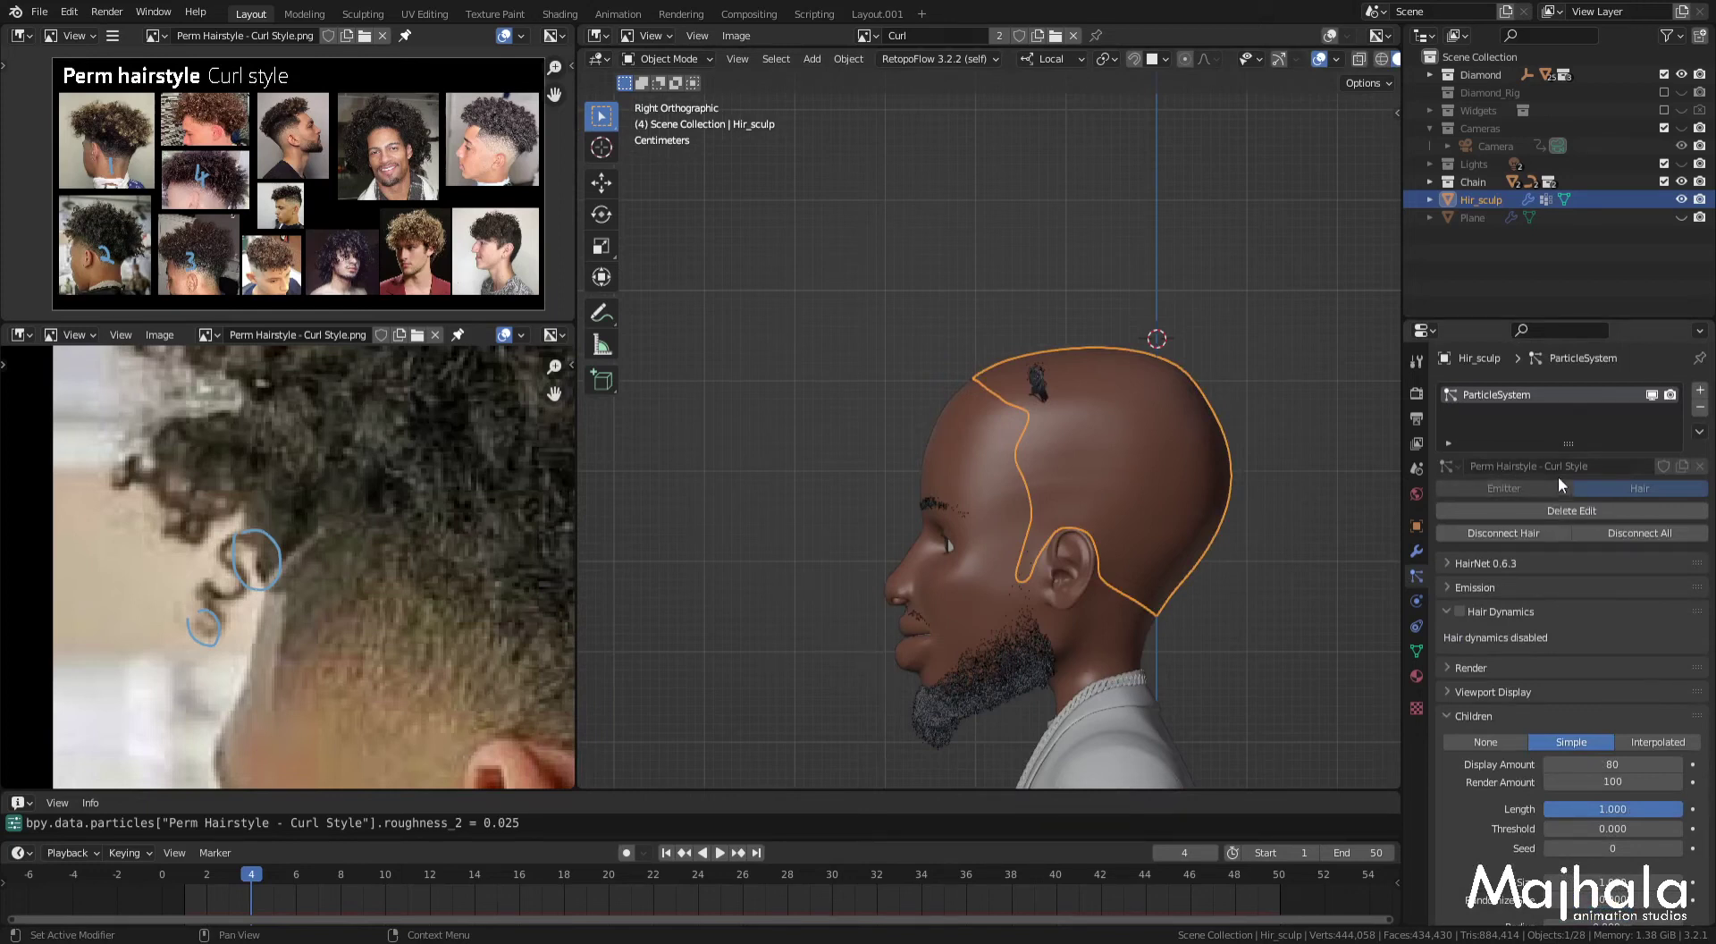
left_click(1504, 395)
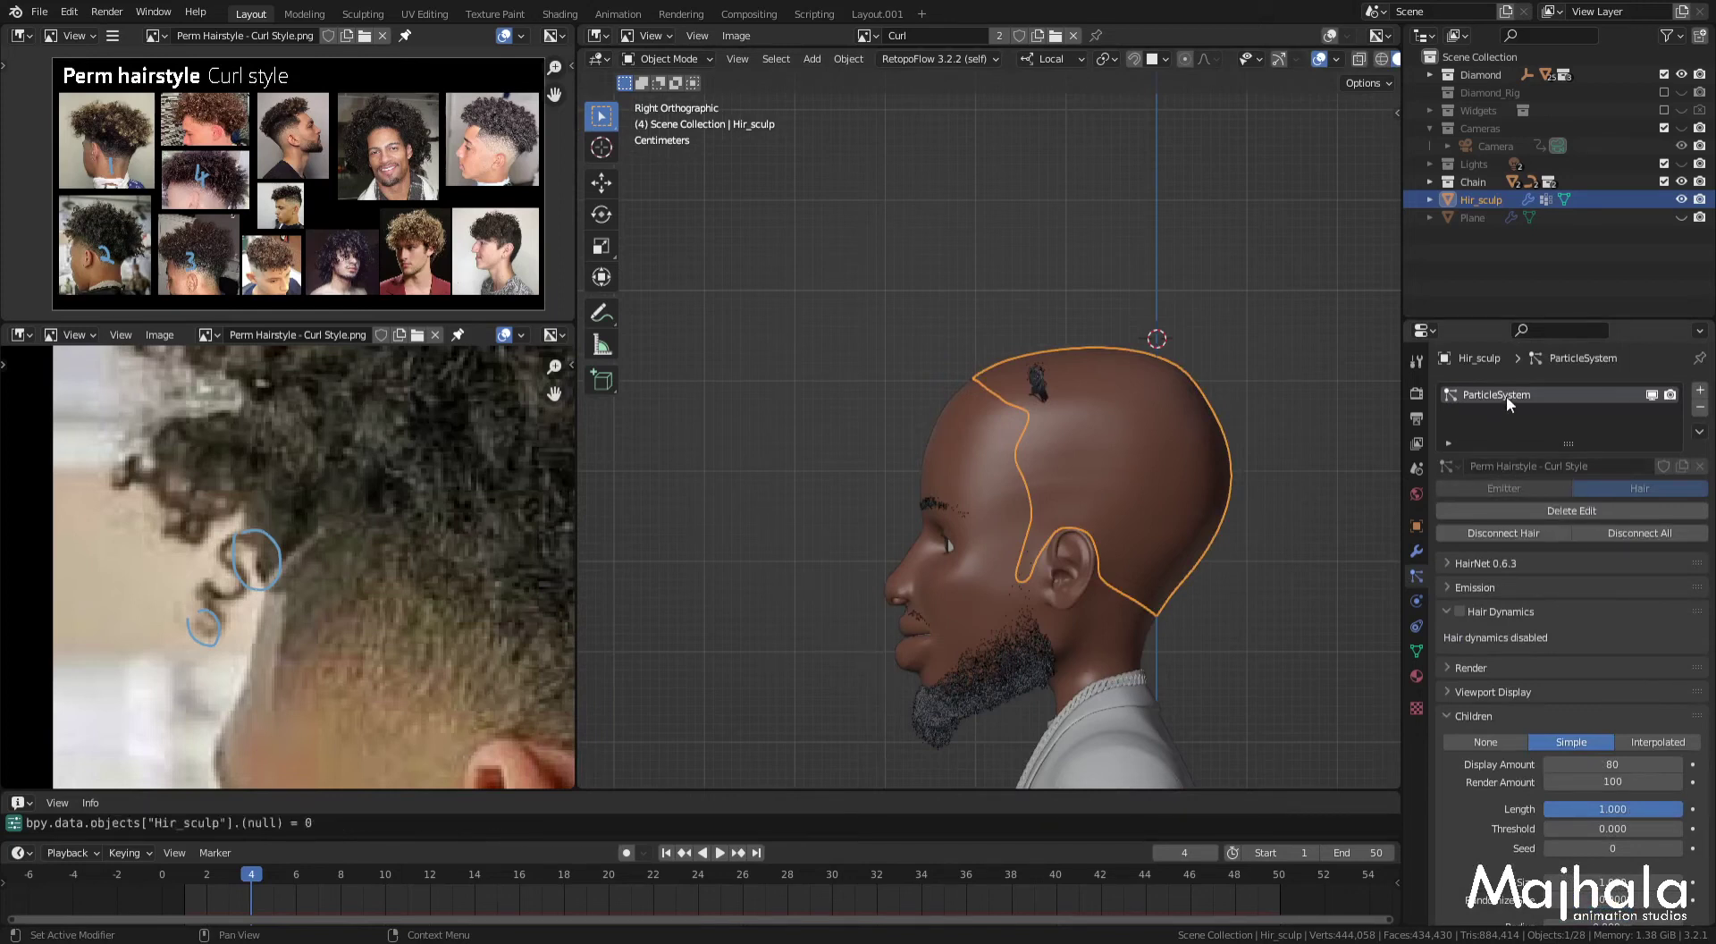
left_click(1562, 461)
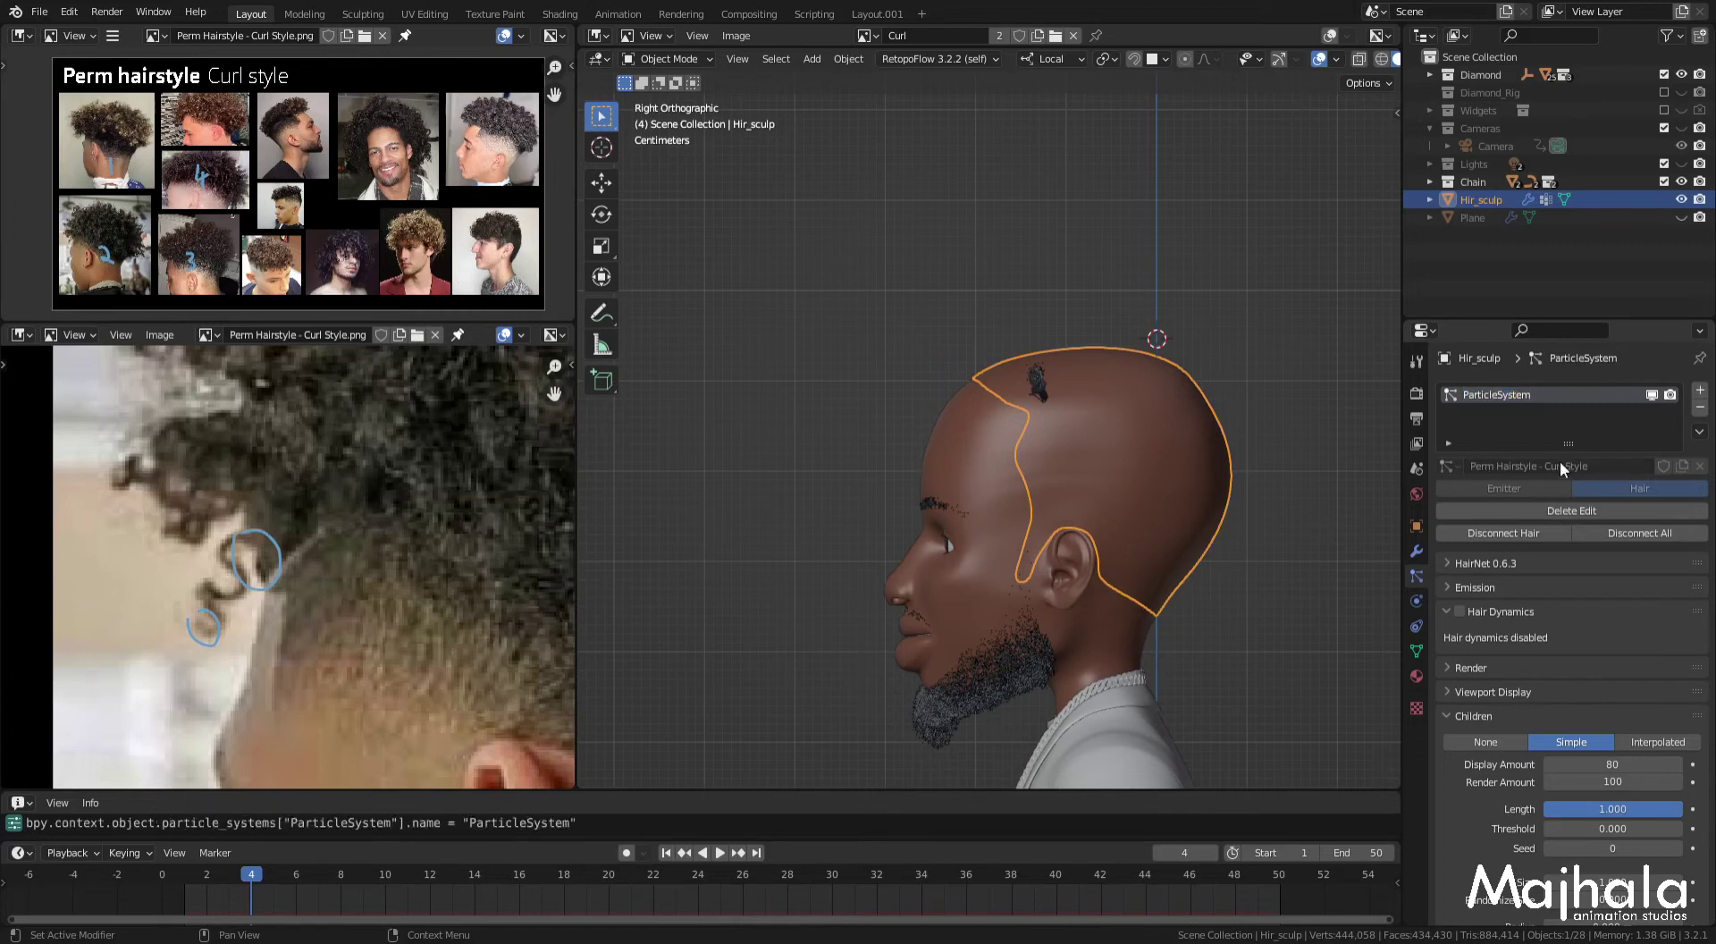
Step: Rename the particle system to 'Perm Hairstyle - Curl Style' and save the file
double_click(1501, 399)
type("Perm")
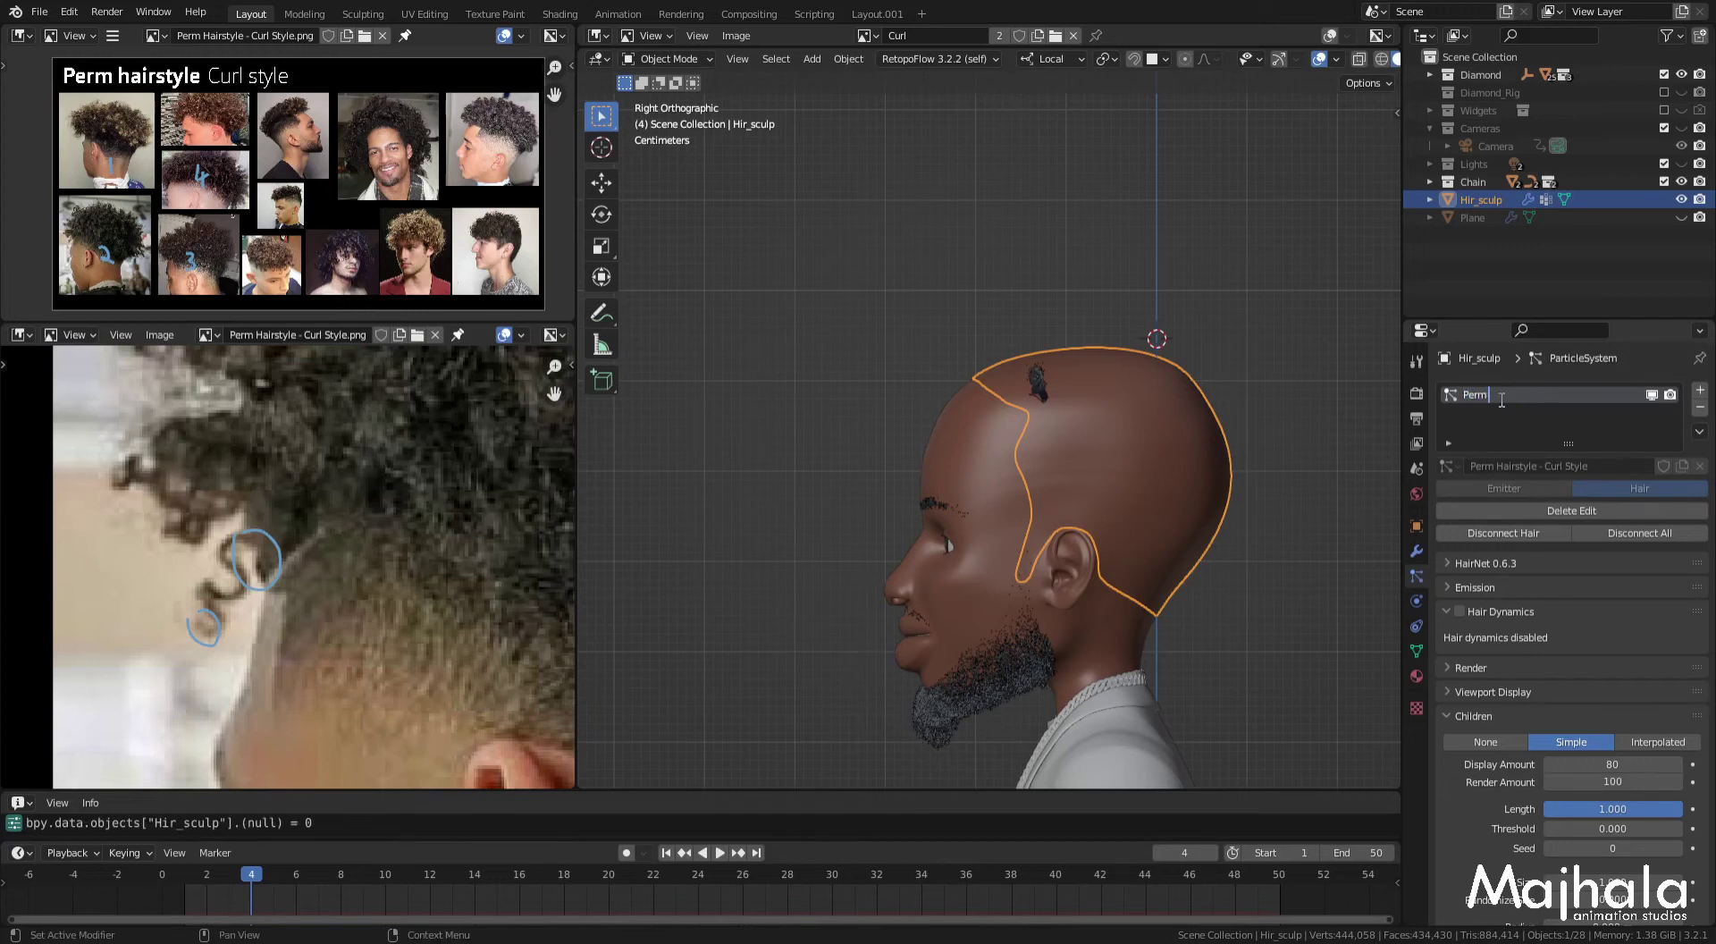
type(" Hairstyle - ")
type("Curl S")
type("tyl")
type("e")
key("Return")
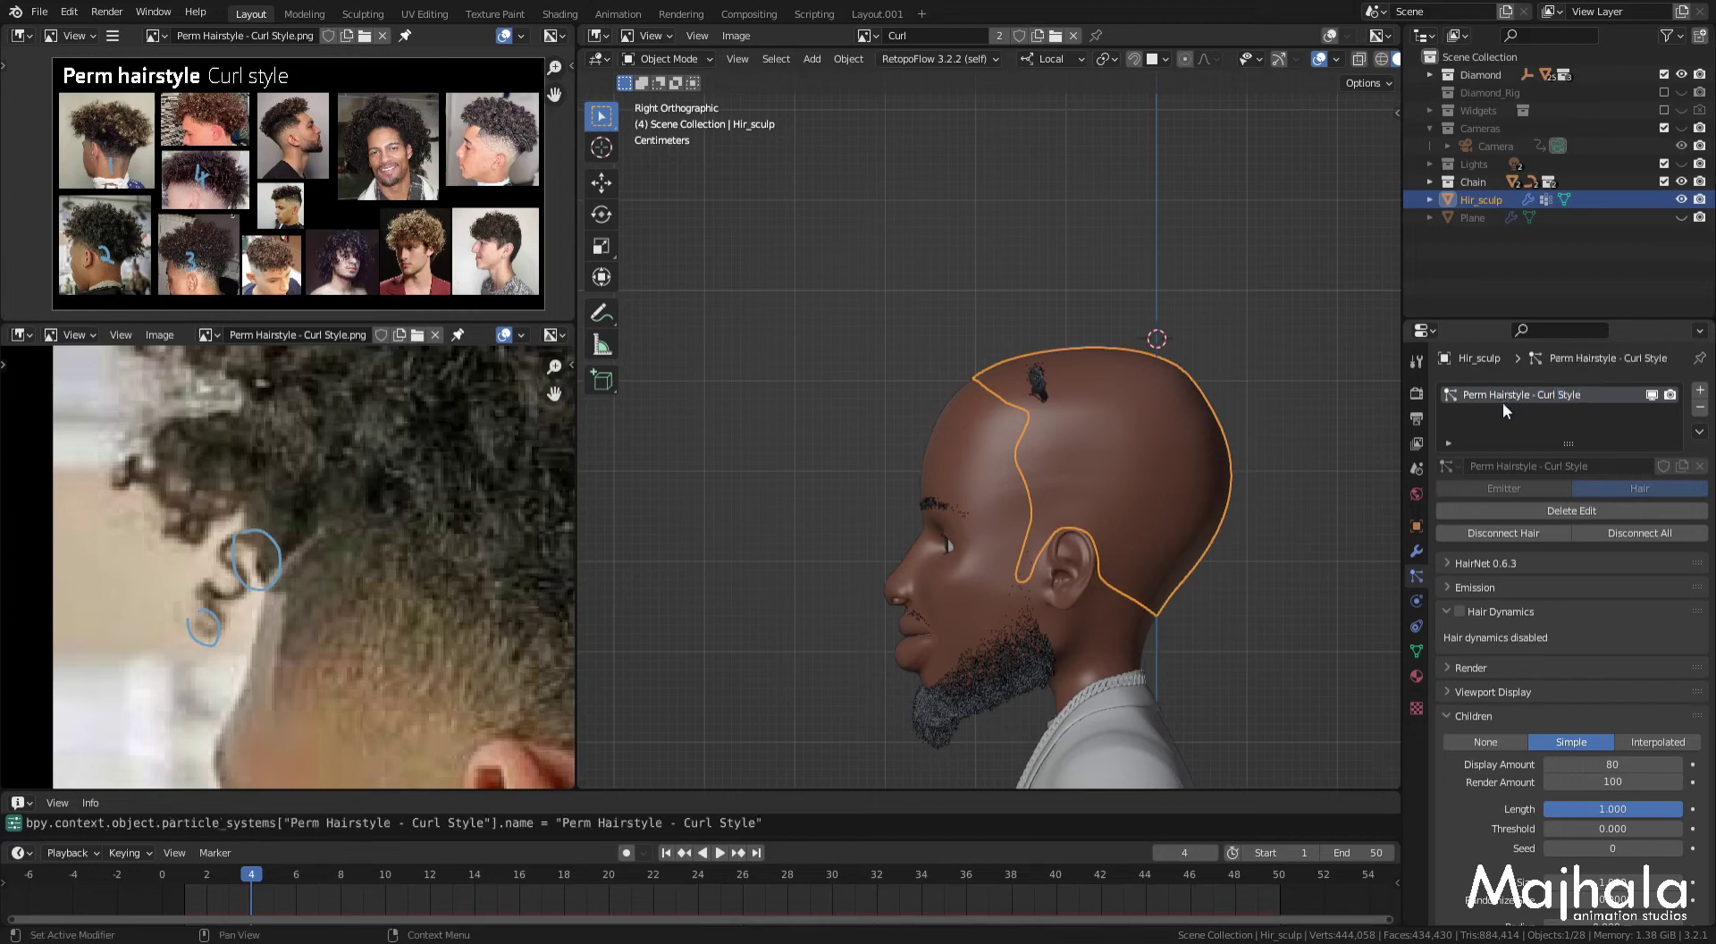
key("ctrl+s")
Step: Return to the right side orthographic view and look over the particle properties
mouse_move(1155, 511)
middle_mouse_down()
mouse_move(1144, 450)
mouse_move(1059, 318)
mouse_move(1147, 388)
mouse_move(1101, 409)
middle_mouse_up()
key("KP_3")
scroll(1091, 452, "up", 2)
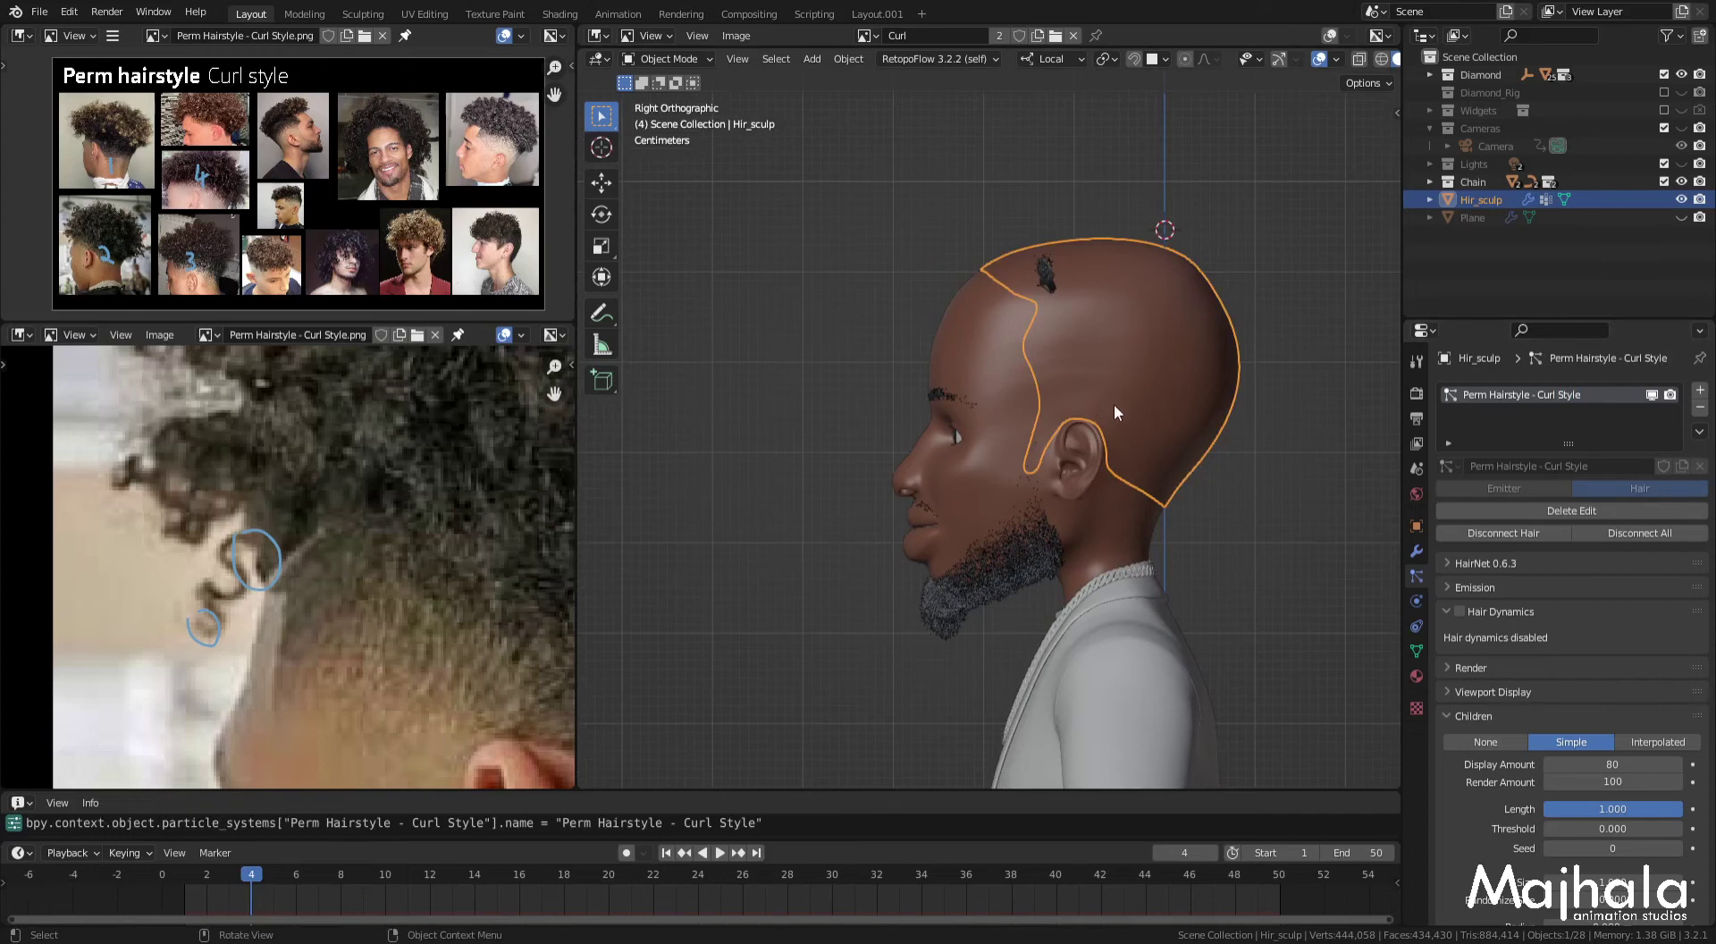
scroll(357, 537, "down", 2)
scroll(357, 537, "down", 2)
scroll(357, 536, "down", 1)
scroll(357, 554, "up", 2)
scroll(224, 458, "up", 2)
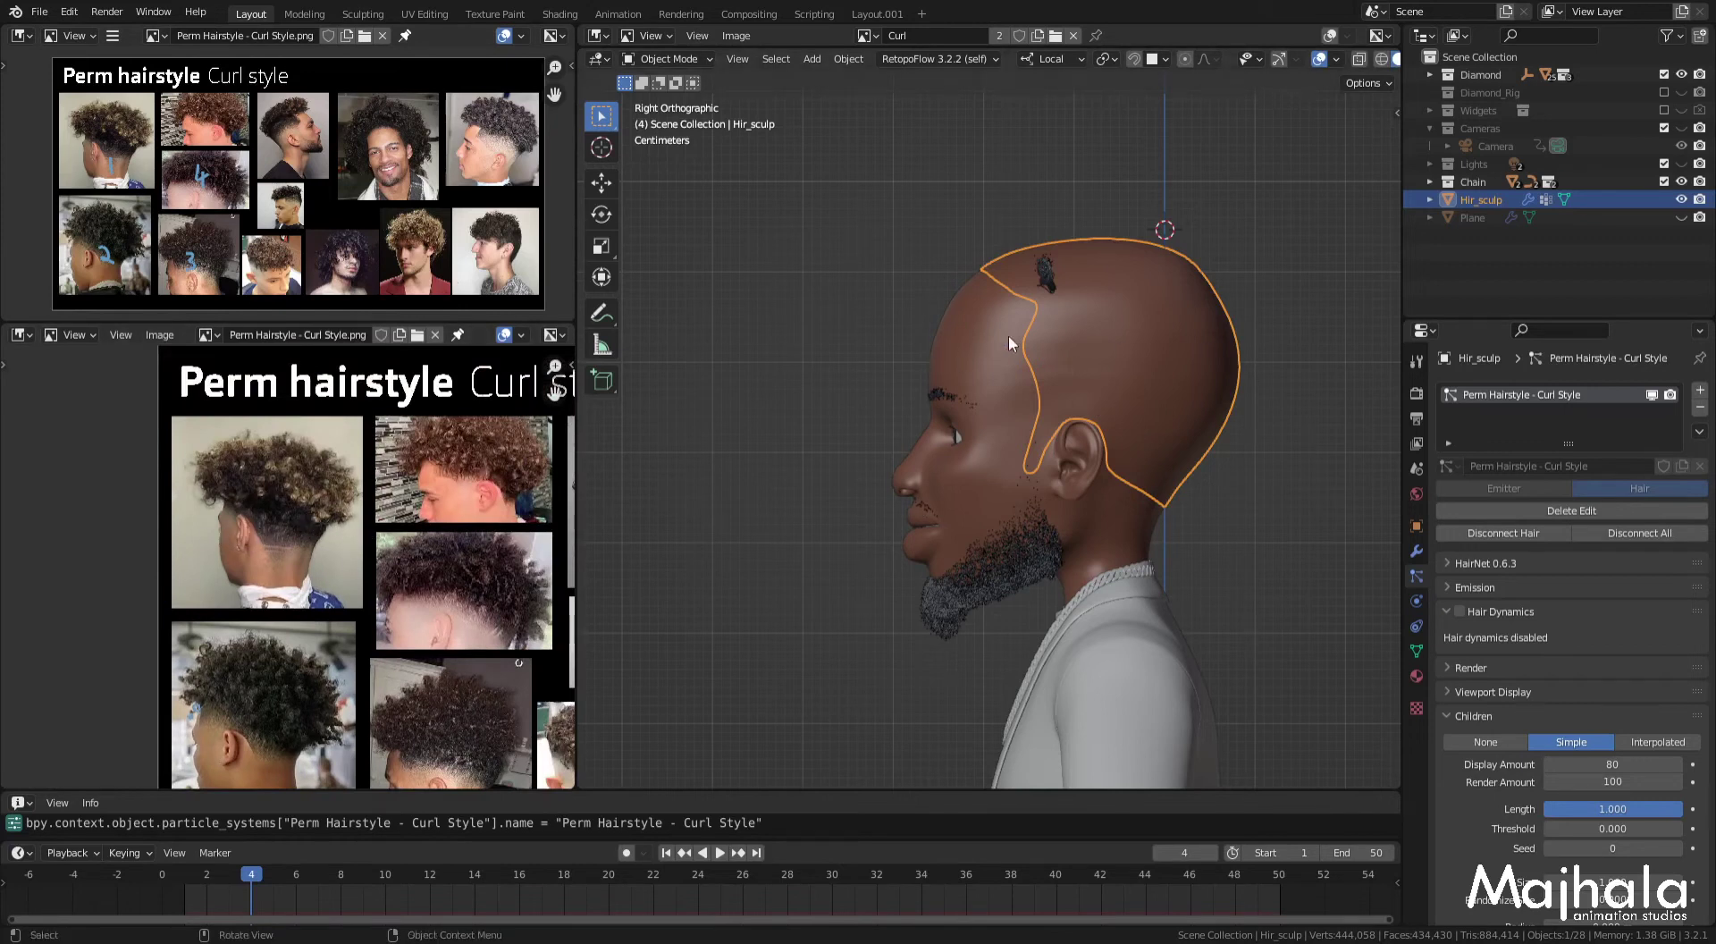
key("ctrl+Tab")
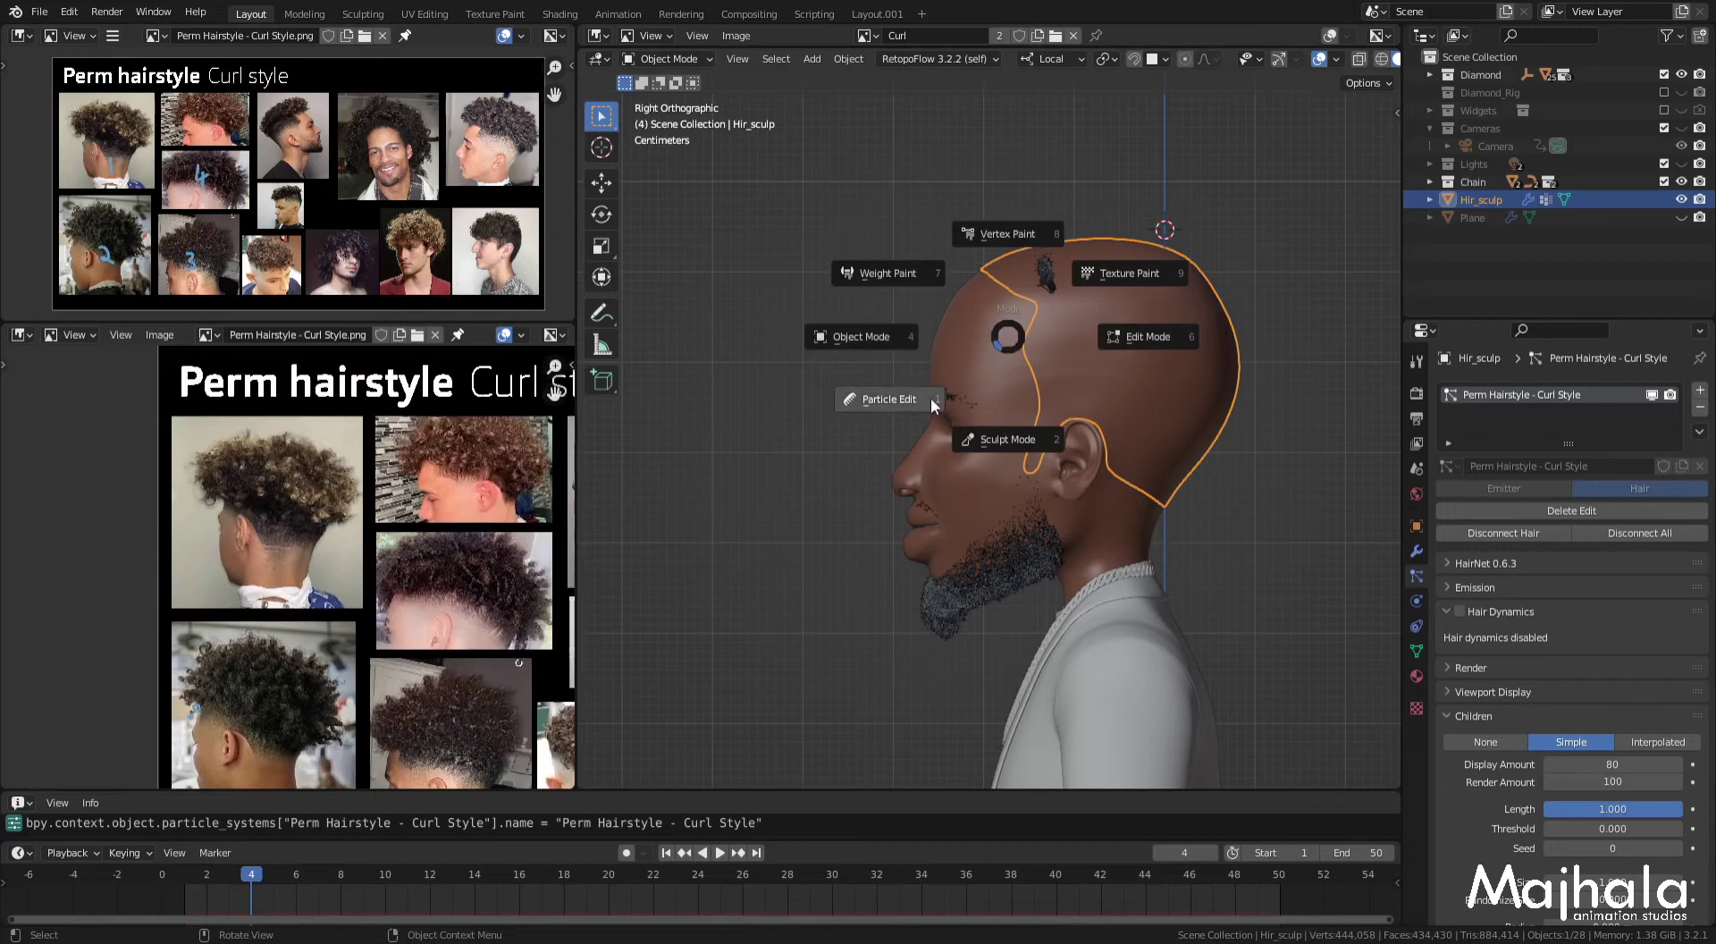
Step: Put Hir_sculp in Particle Edit mode with the Cut brush active
left_click(902, 397)
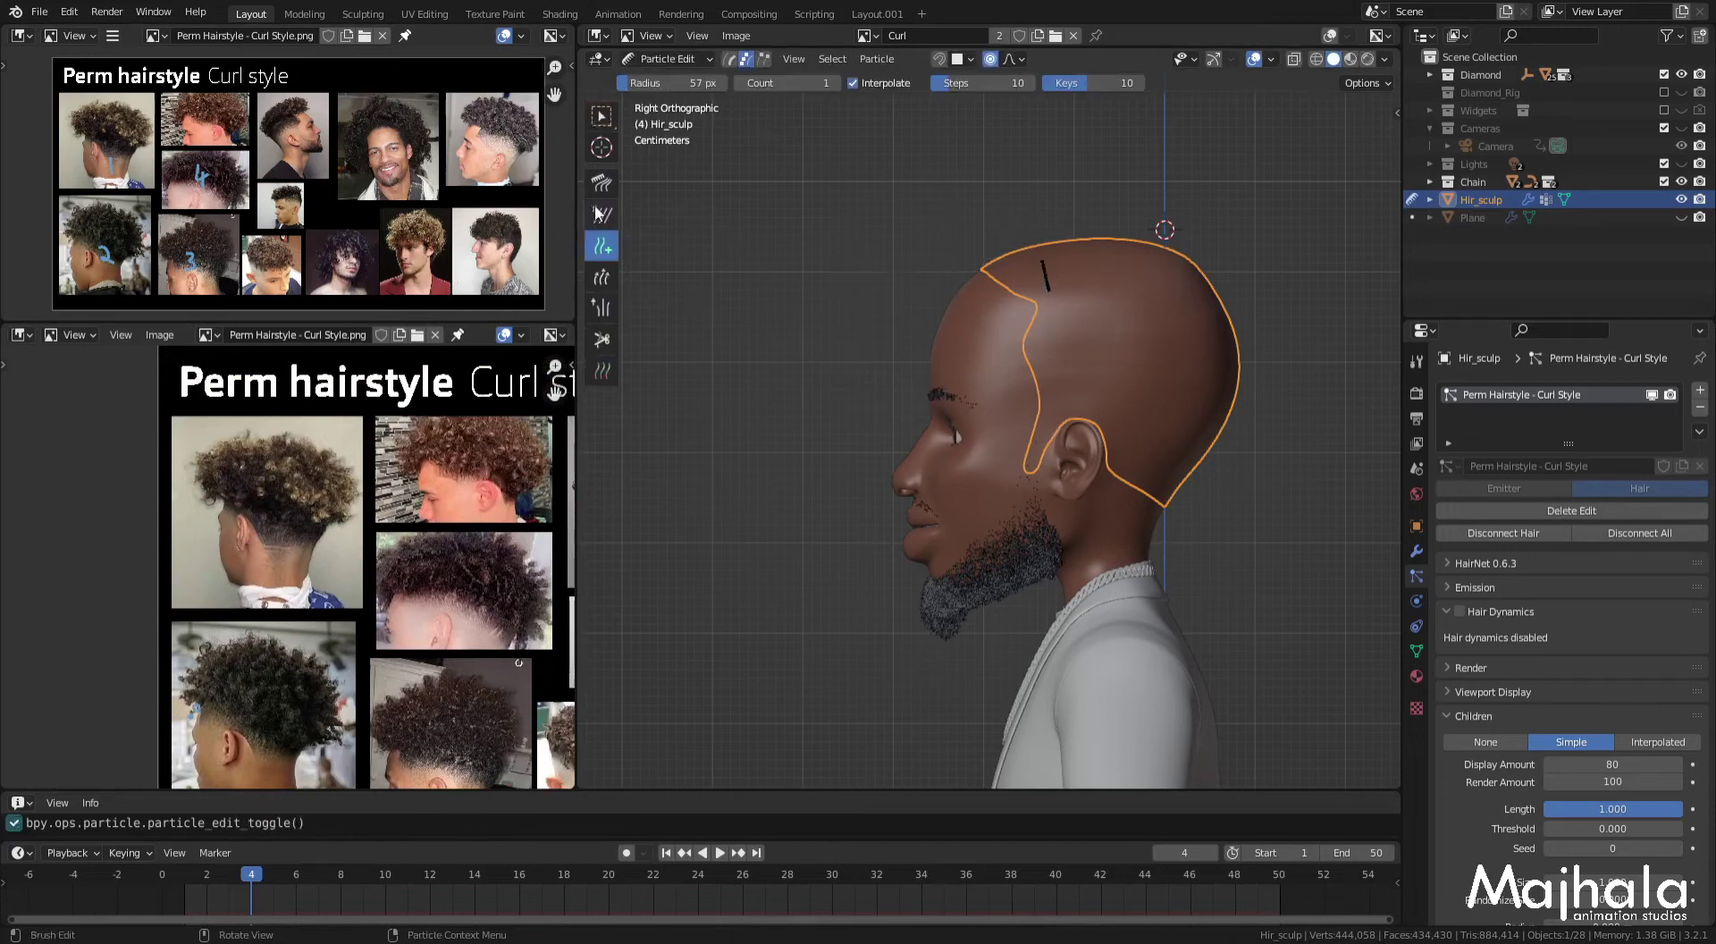
left_click(599, 339)
left_click_drag(1051, 287, 758, 302)
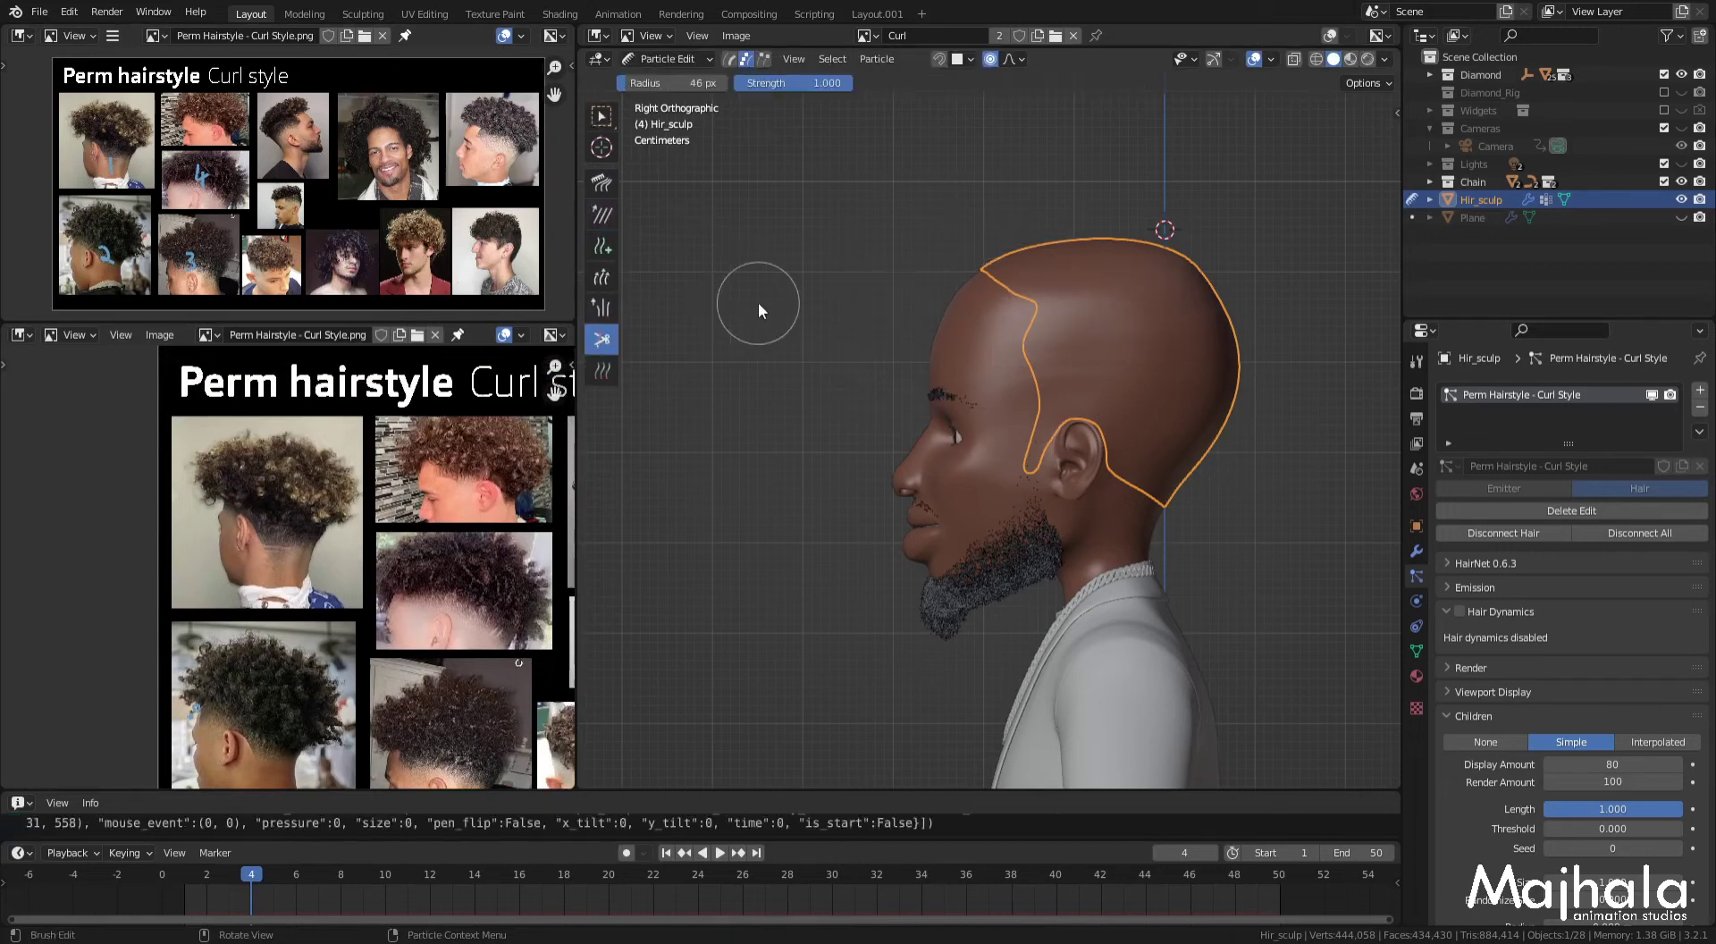
middle_click_drag(980, 405, 928, 541, "shift")
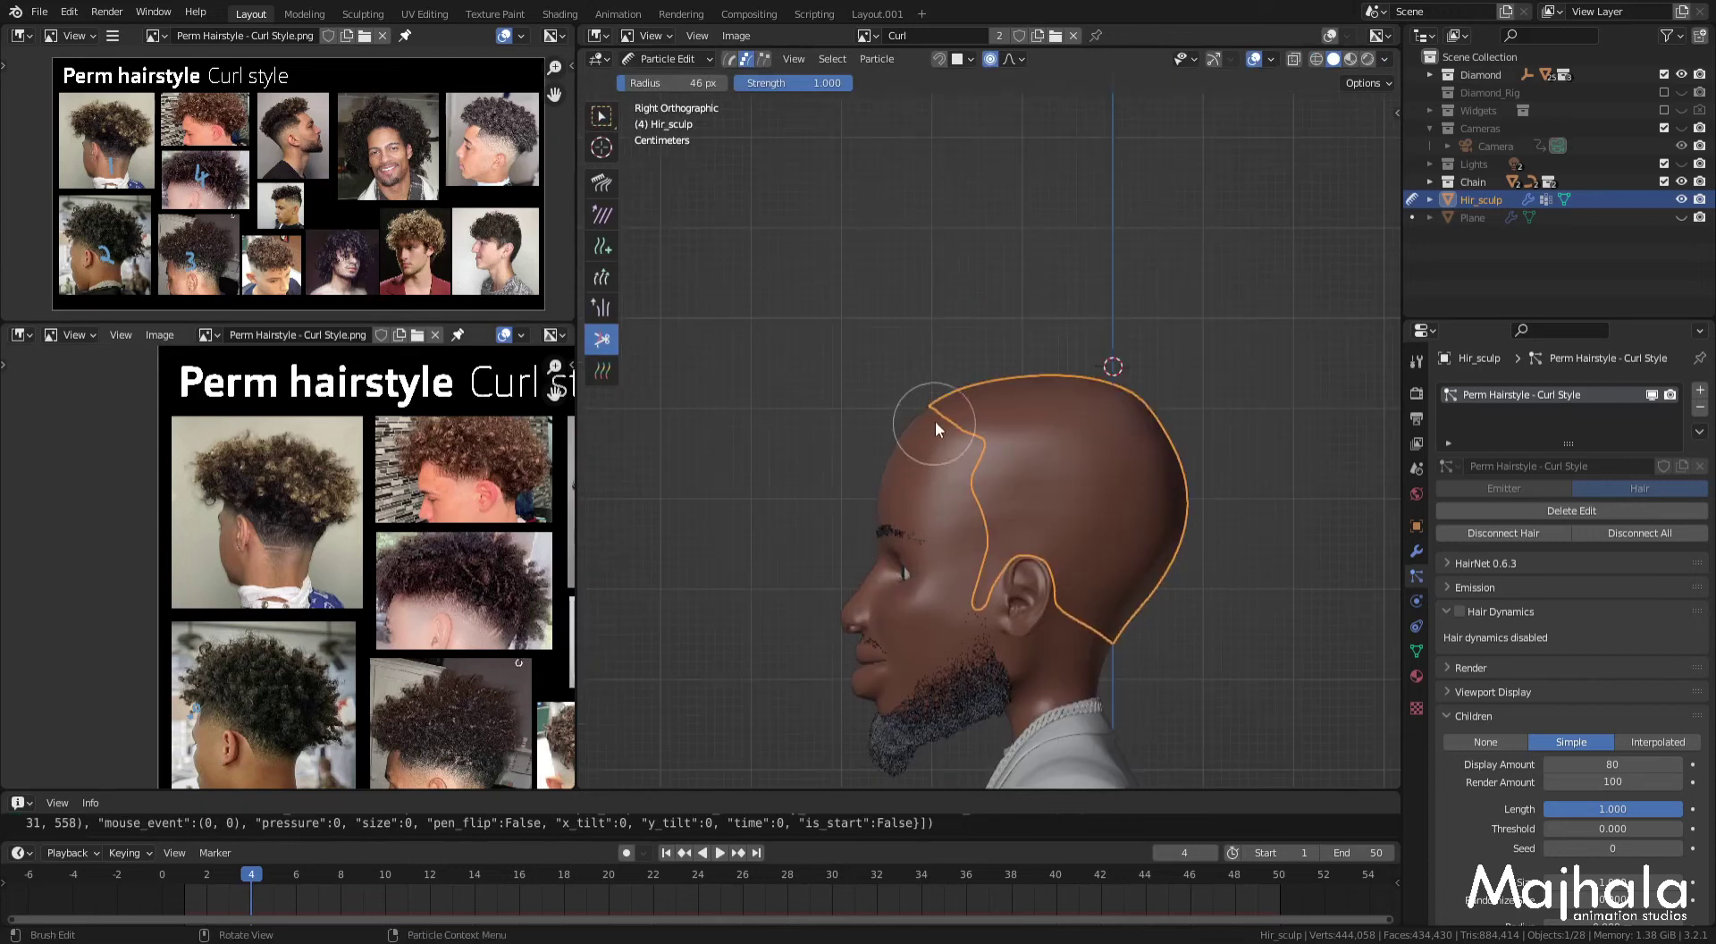
Step: Add a new Note annotation layer from the sidebar's View settings
key("n")
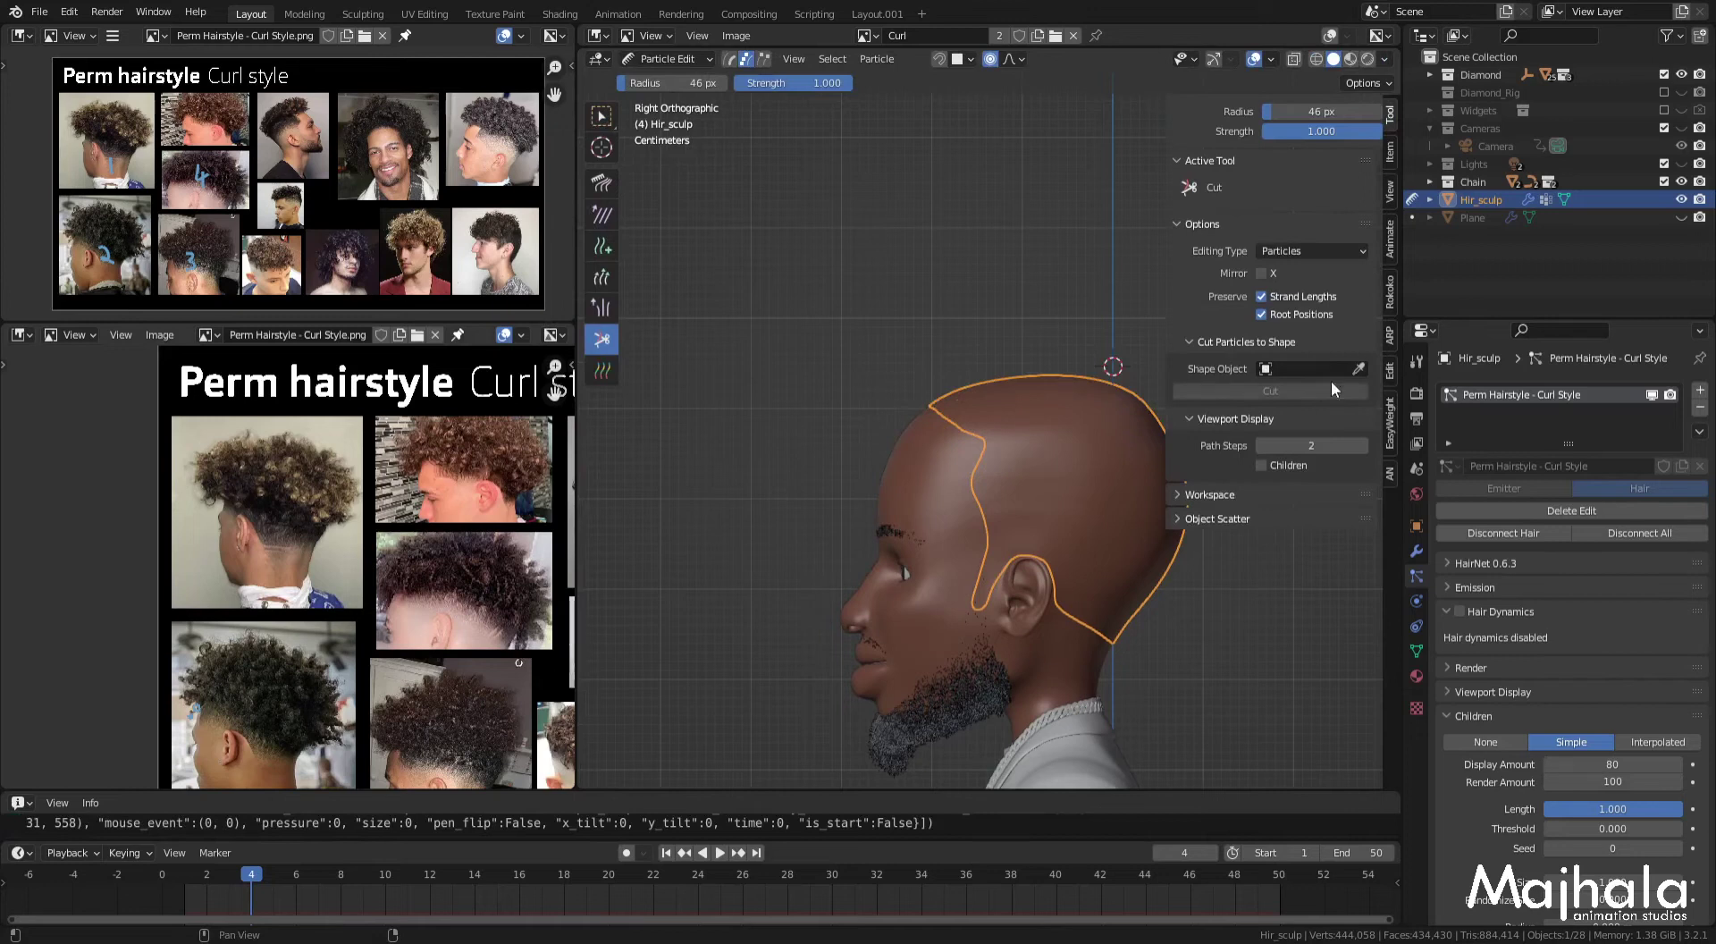
left_click(1390, 192)
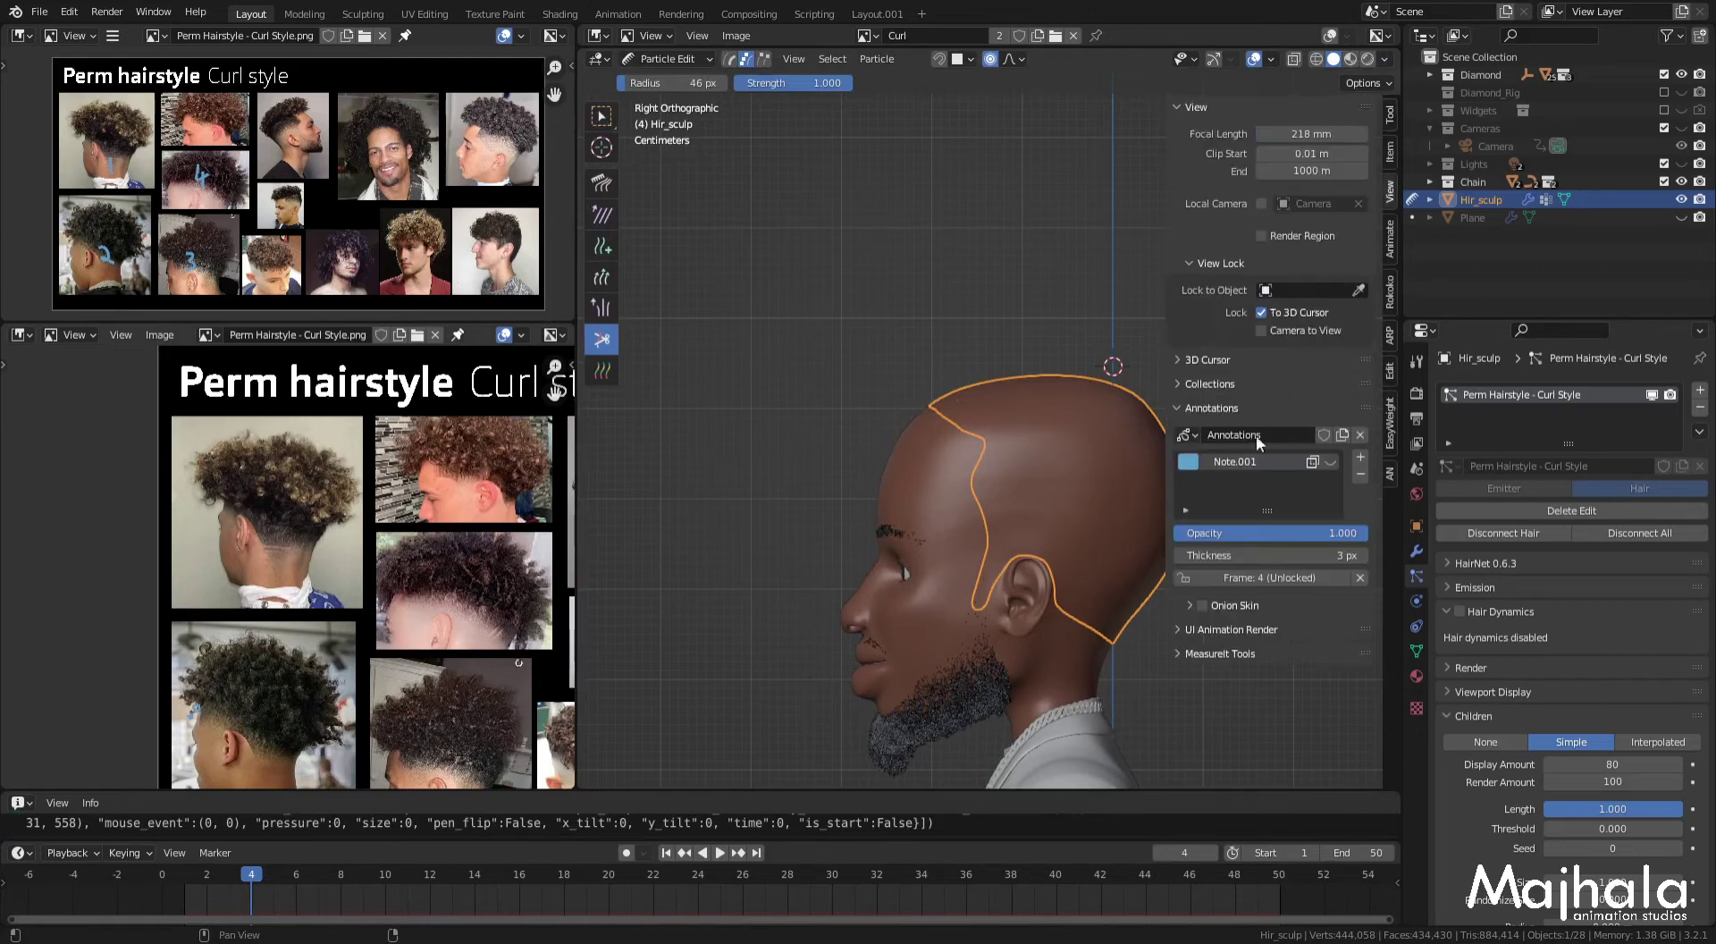
left_click(1360, 458)
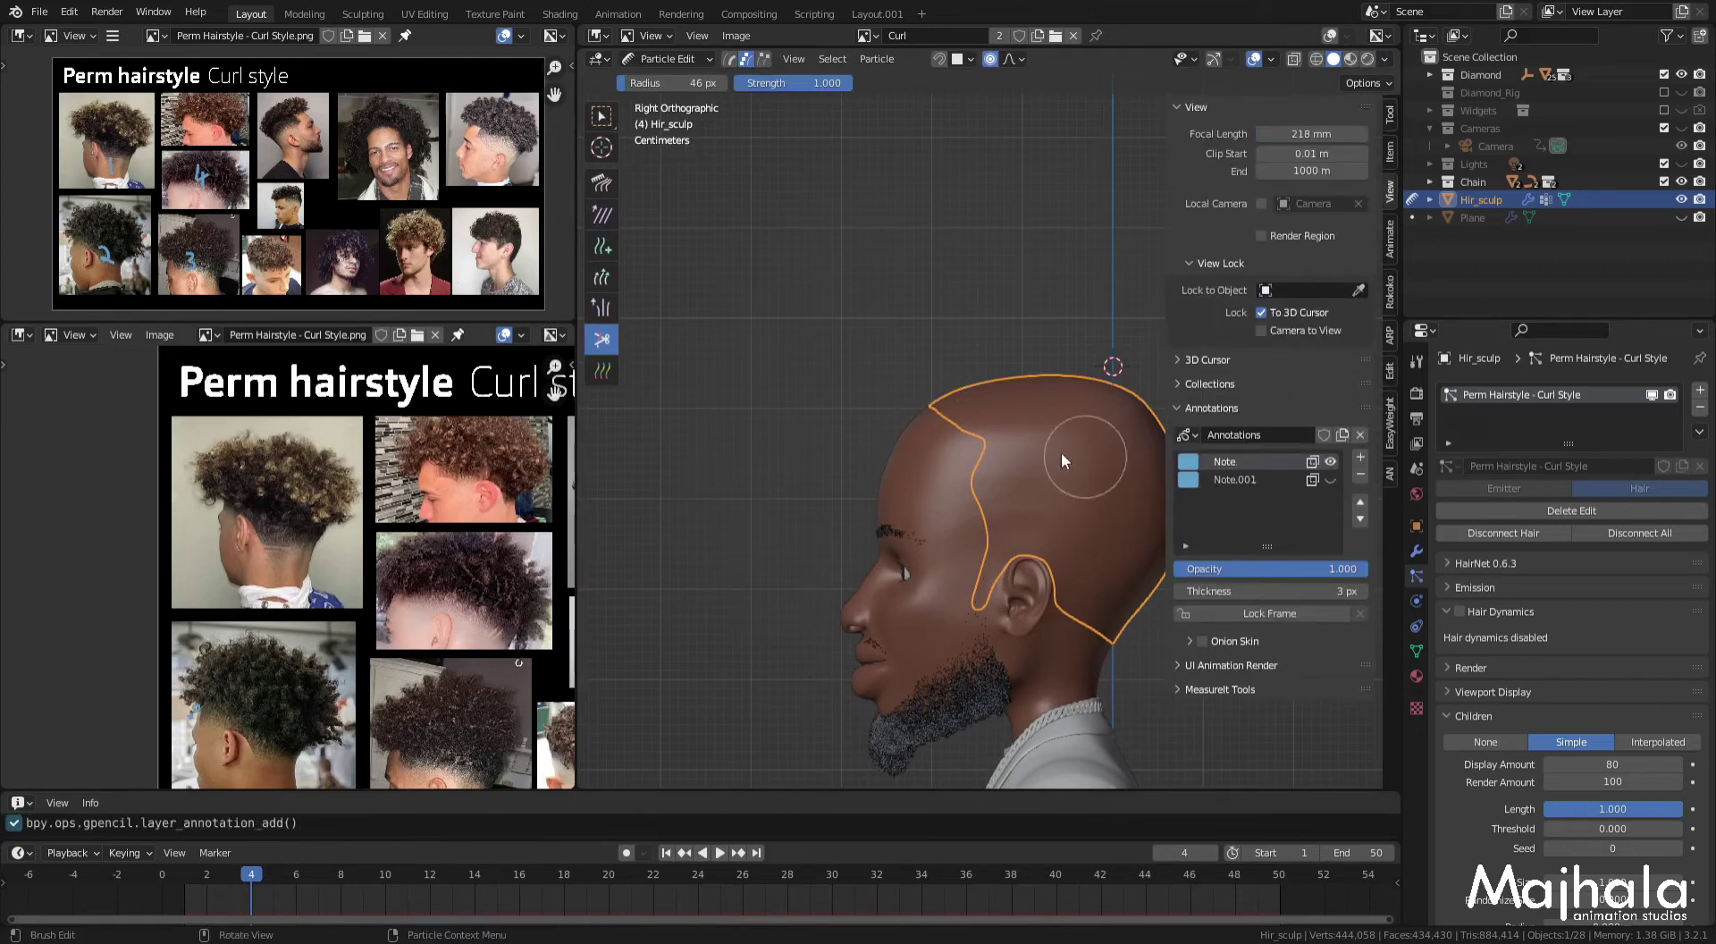
key("n")
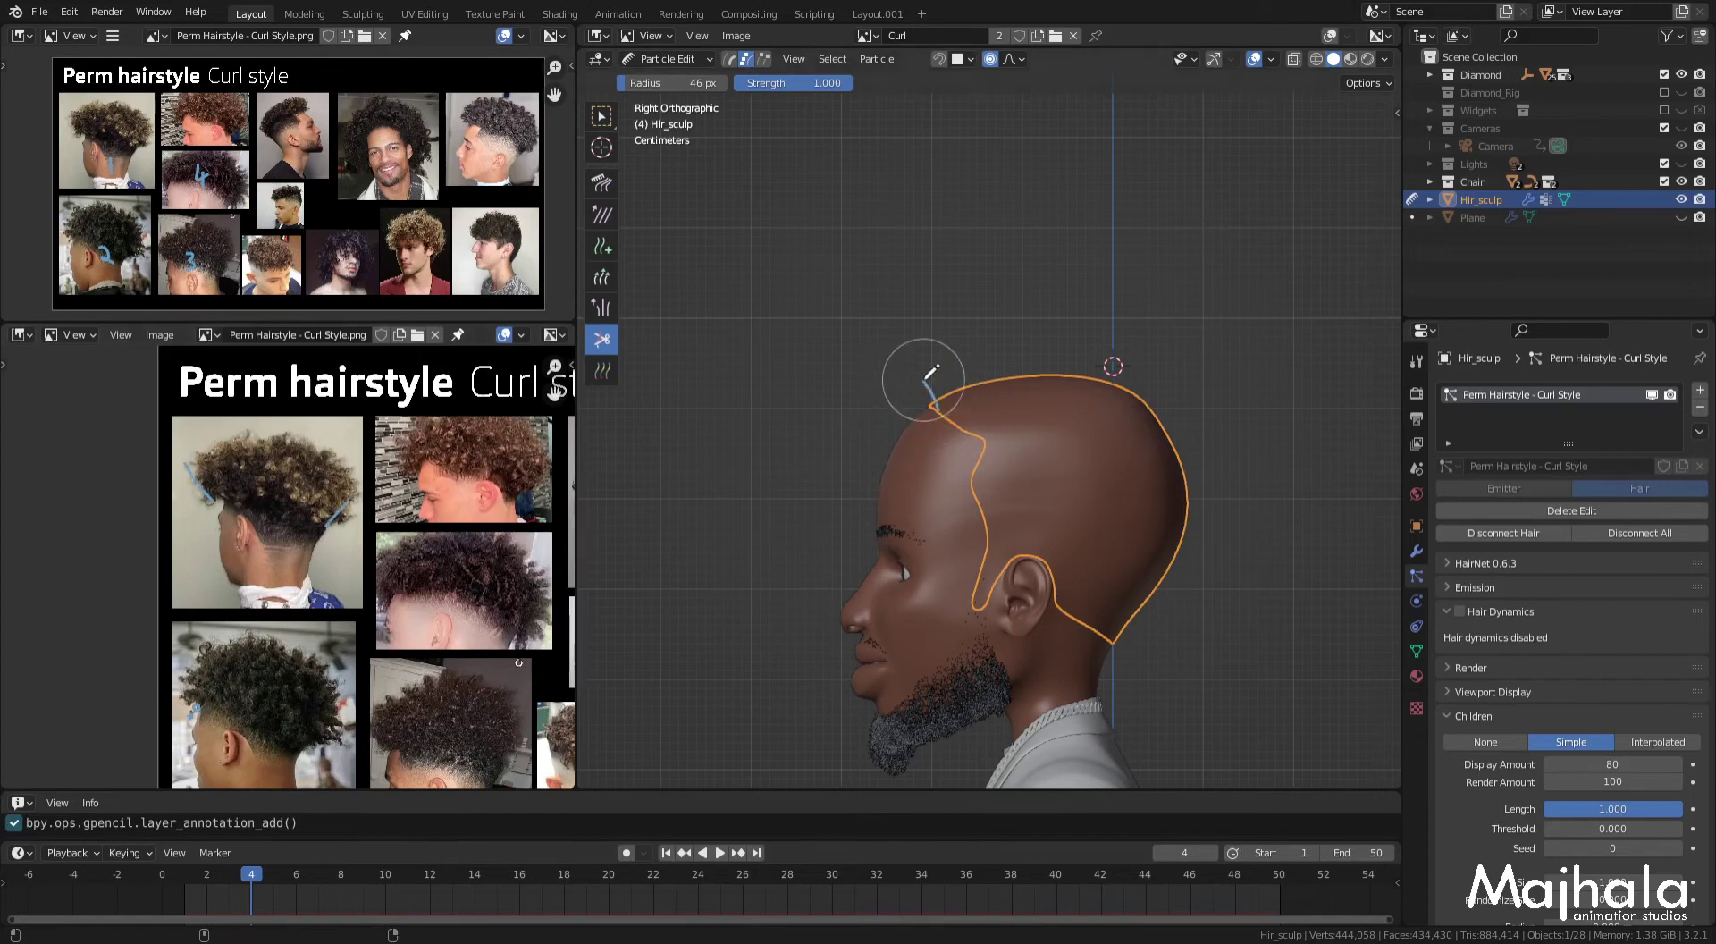
Step: In right side view, draw guide strokes from the forehead hairline over the top to the nape
mouse_move(924, 378)
left_mouse_down()
mouse_move(933, 410)
mouse_move(909, 363)
left_mouse_up()
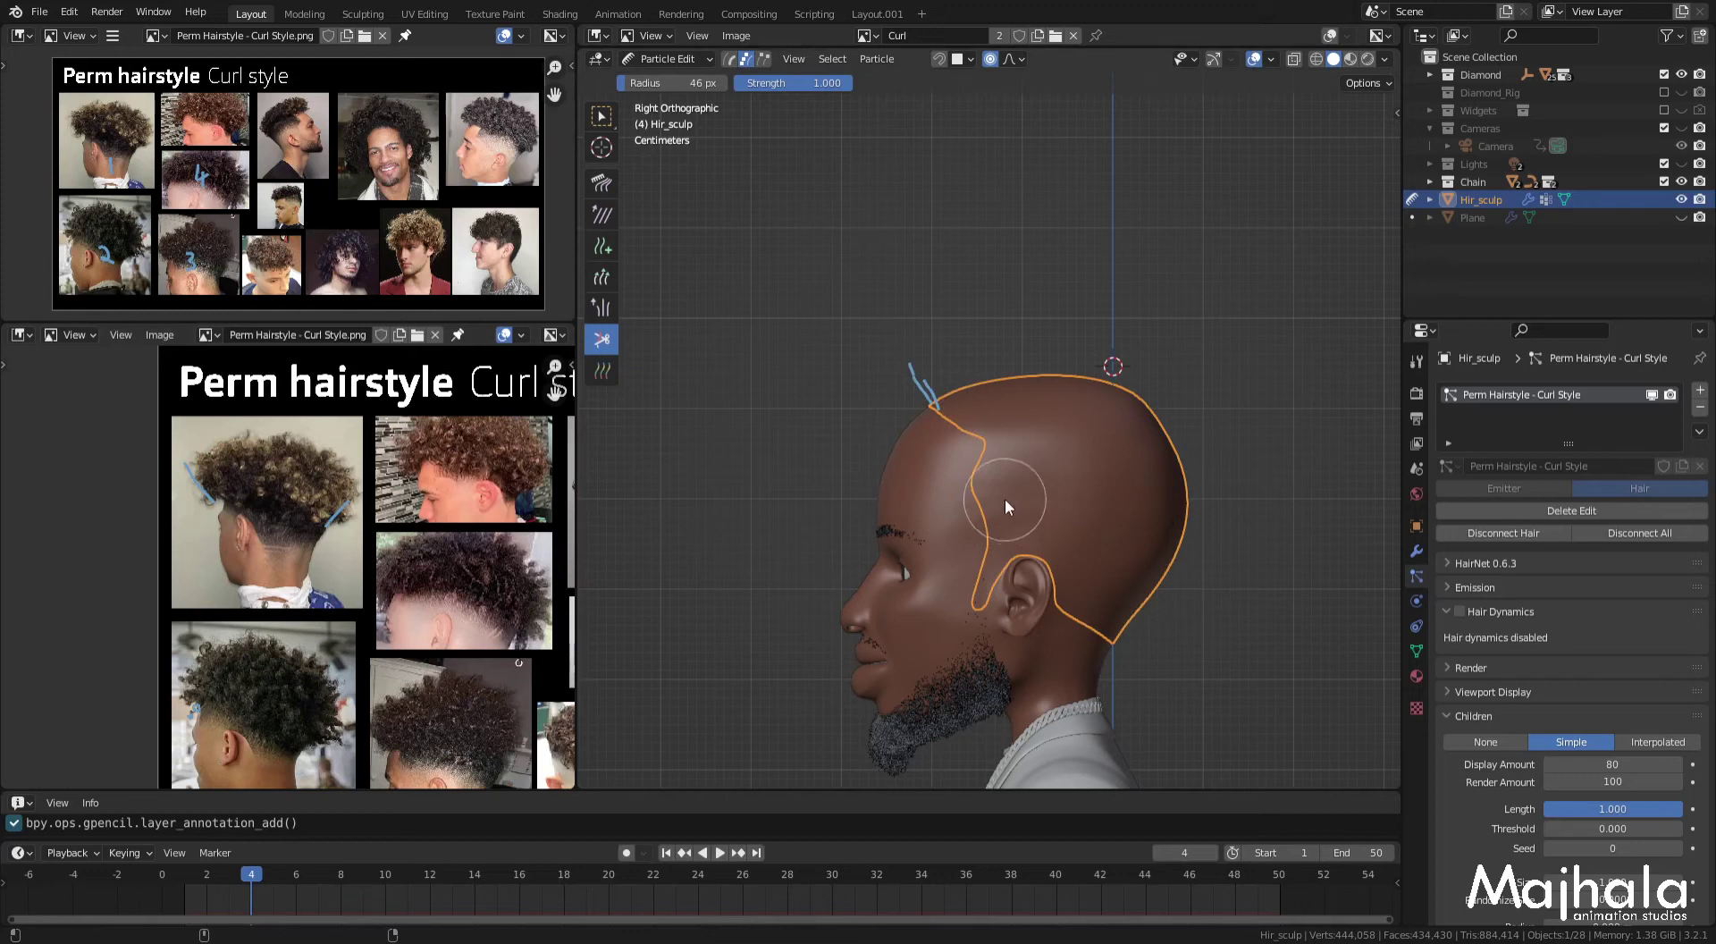
mouse_move(984, 498)
left_mouse_down()
mouse_move(1179, 576)
mouse_move(1224, 544)
left_mouse_up()
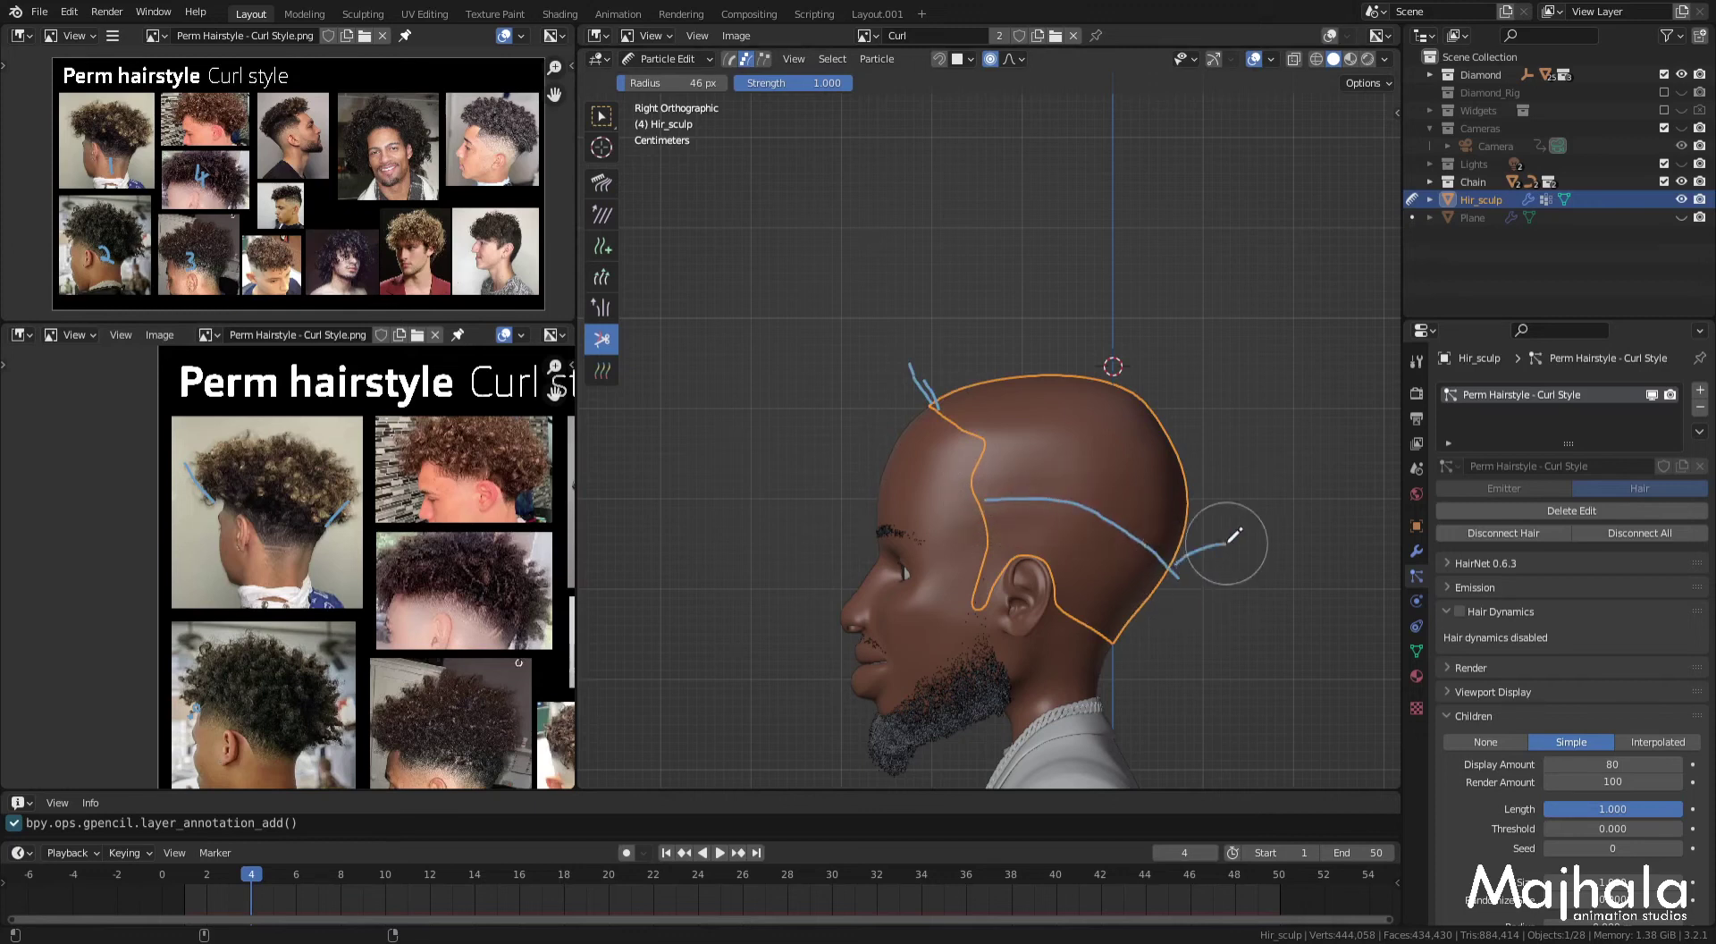
left_click_drag(1199, 485, 1273, 451)
left_click_drag(1174, 429, 1199, 396)
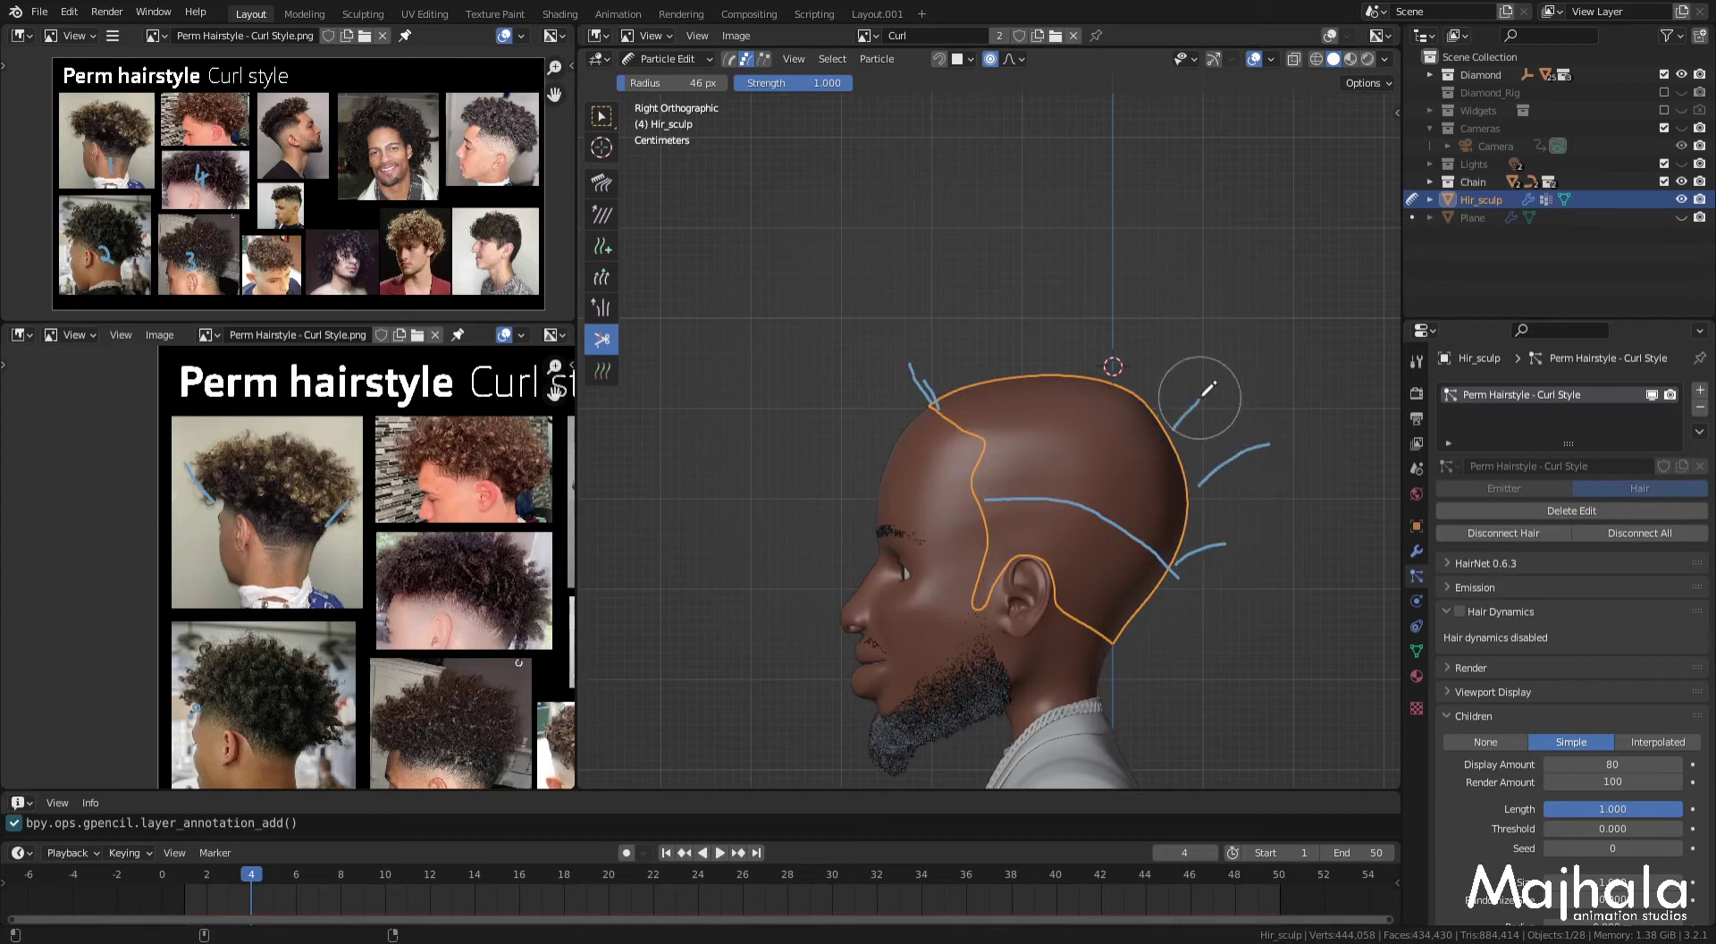
left_click_drag(1081, 355, 1080, 306)
left_click_drag(1010, 349, 984, 299)
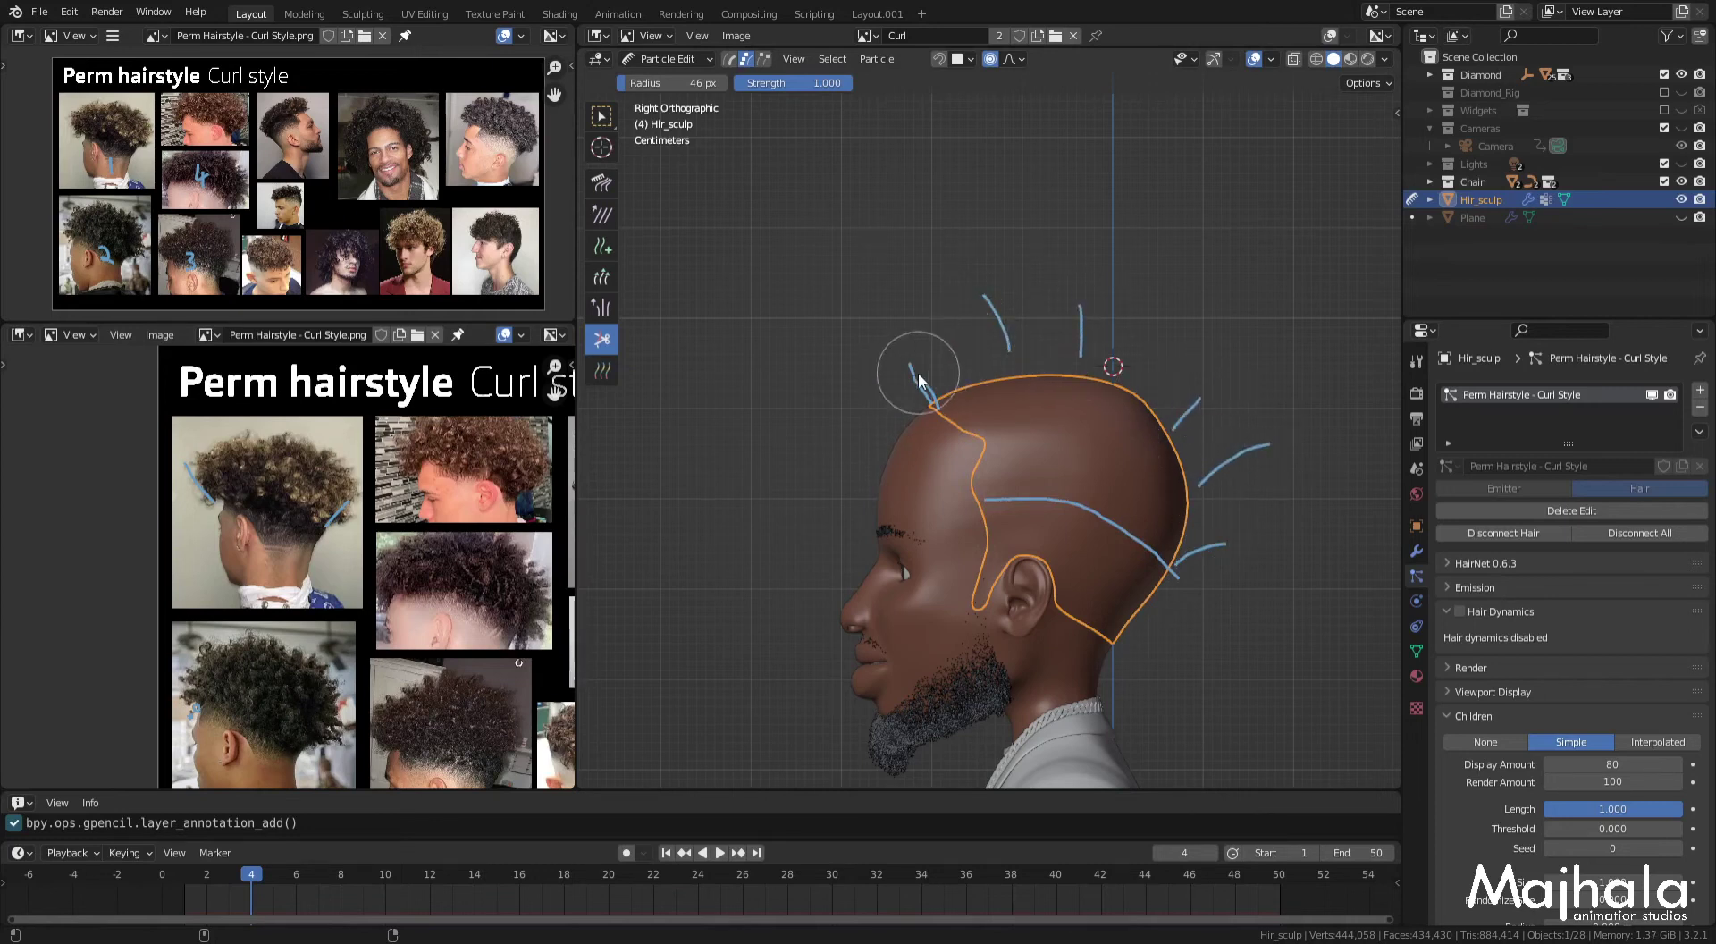
left_click_drag(949, 369, 934, 320)
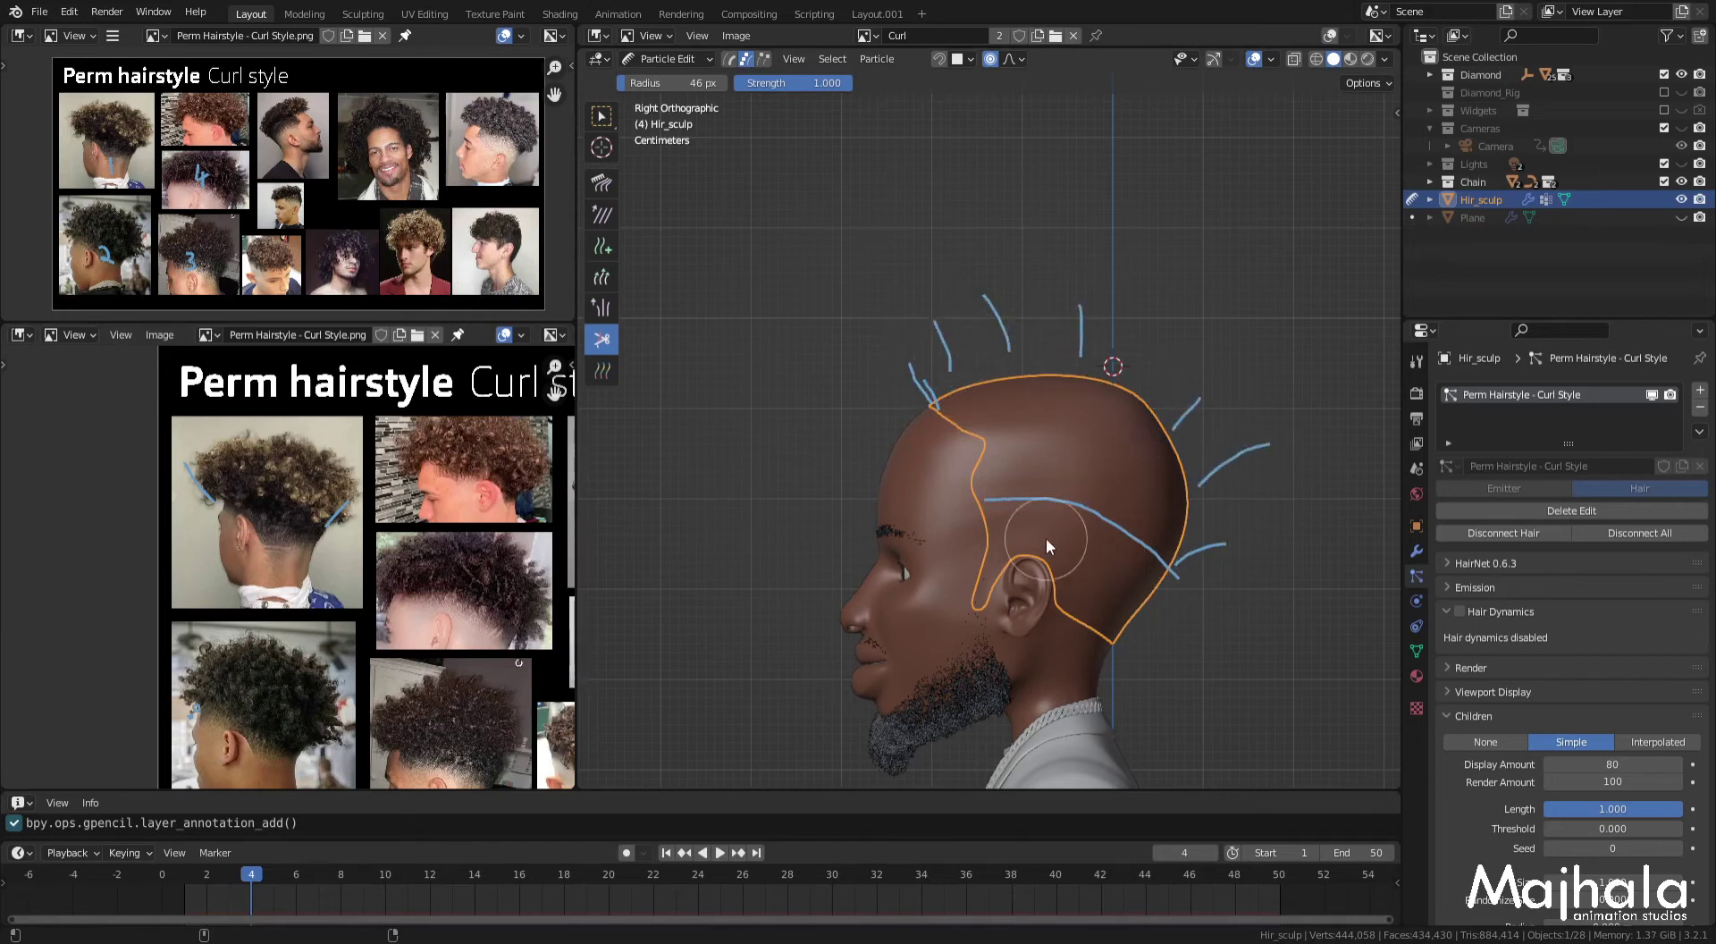
Step: In front view, draw curved guide strokes along both sides and the top of the head
key("KP_1")
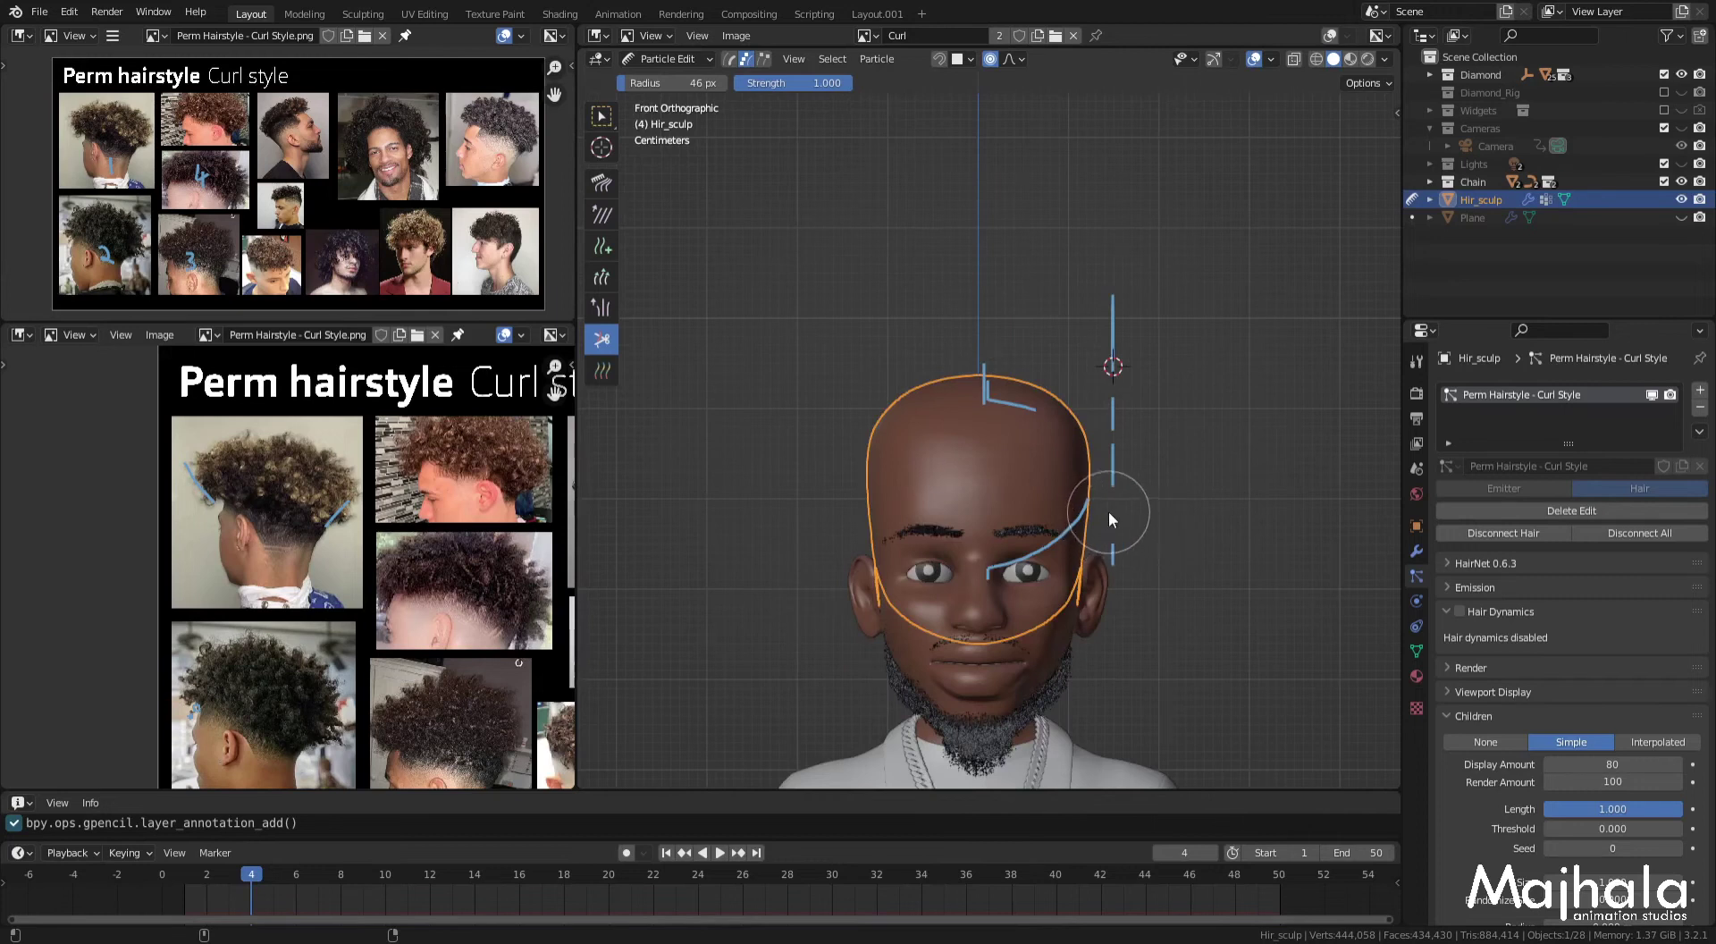
mouse_move(1099, 484)
left_mouse_down()
mouse_move(1153, 440)
mouse_move(1182, 373)
left_mouse_up()
mouse_move(859, 479)
left_mouse_down()
mouse_move(818, 421)
mouse_move(826, 324)
left_mouse_up()
left_click_drag(978, 356, 1004, 307)
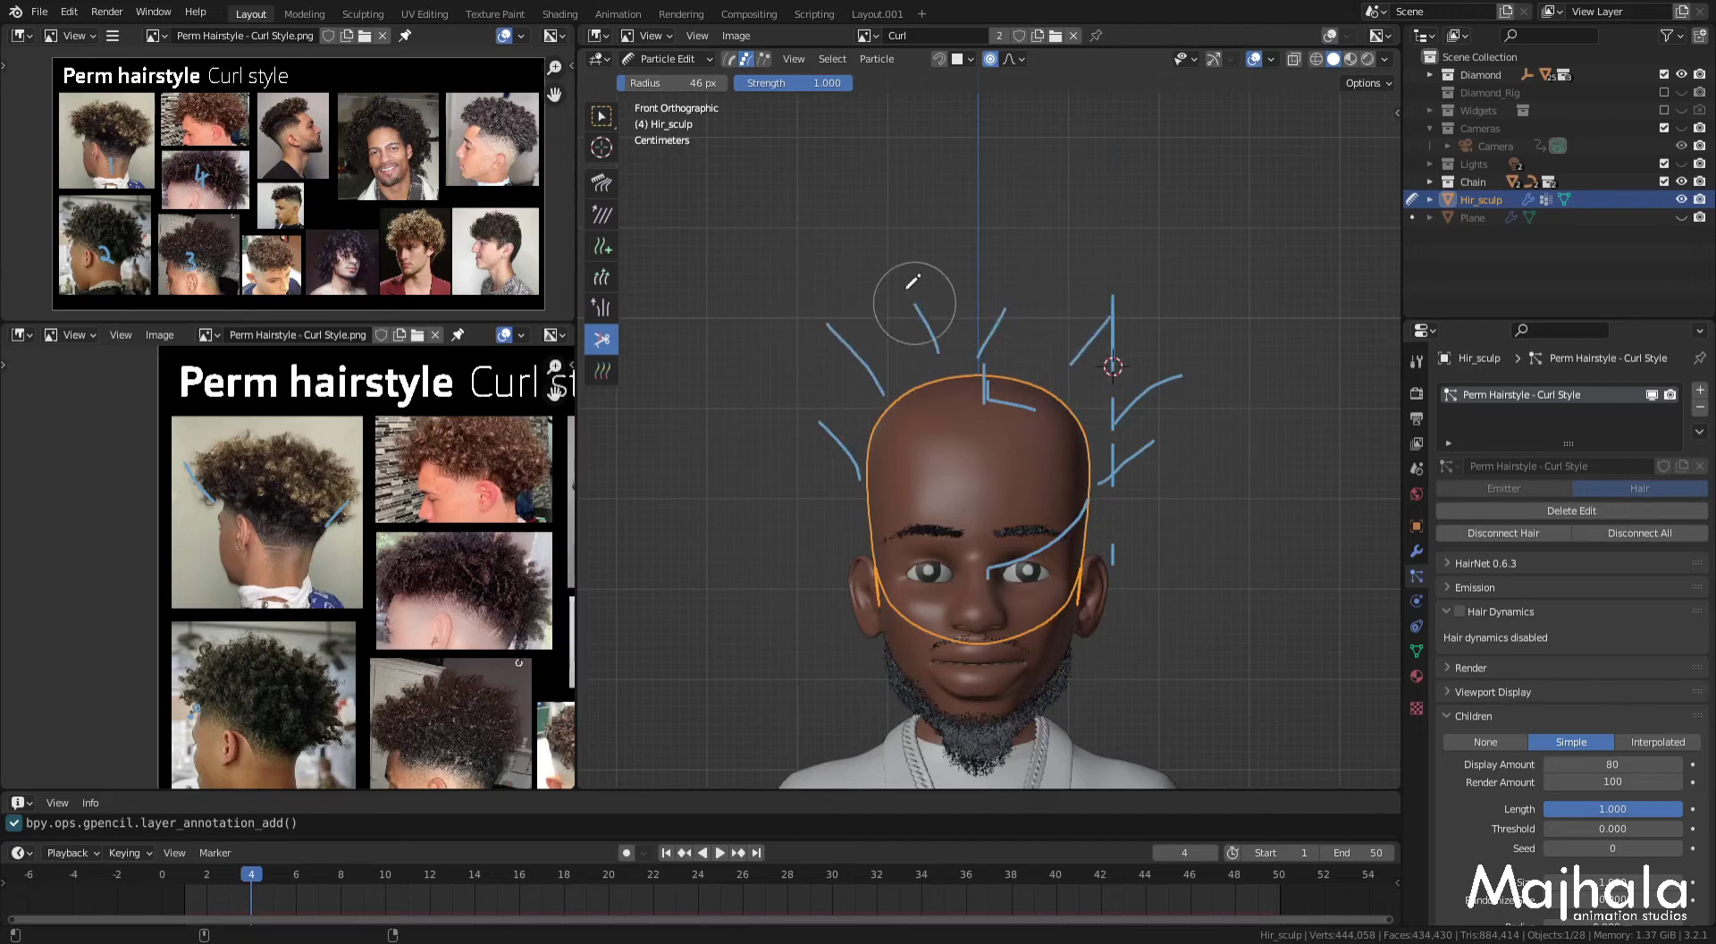
Step: Back in the right side view, hide the Note annotation layer
key("KP_3")
middle_click_drag(1106, 496, 1208, 458, "shift")
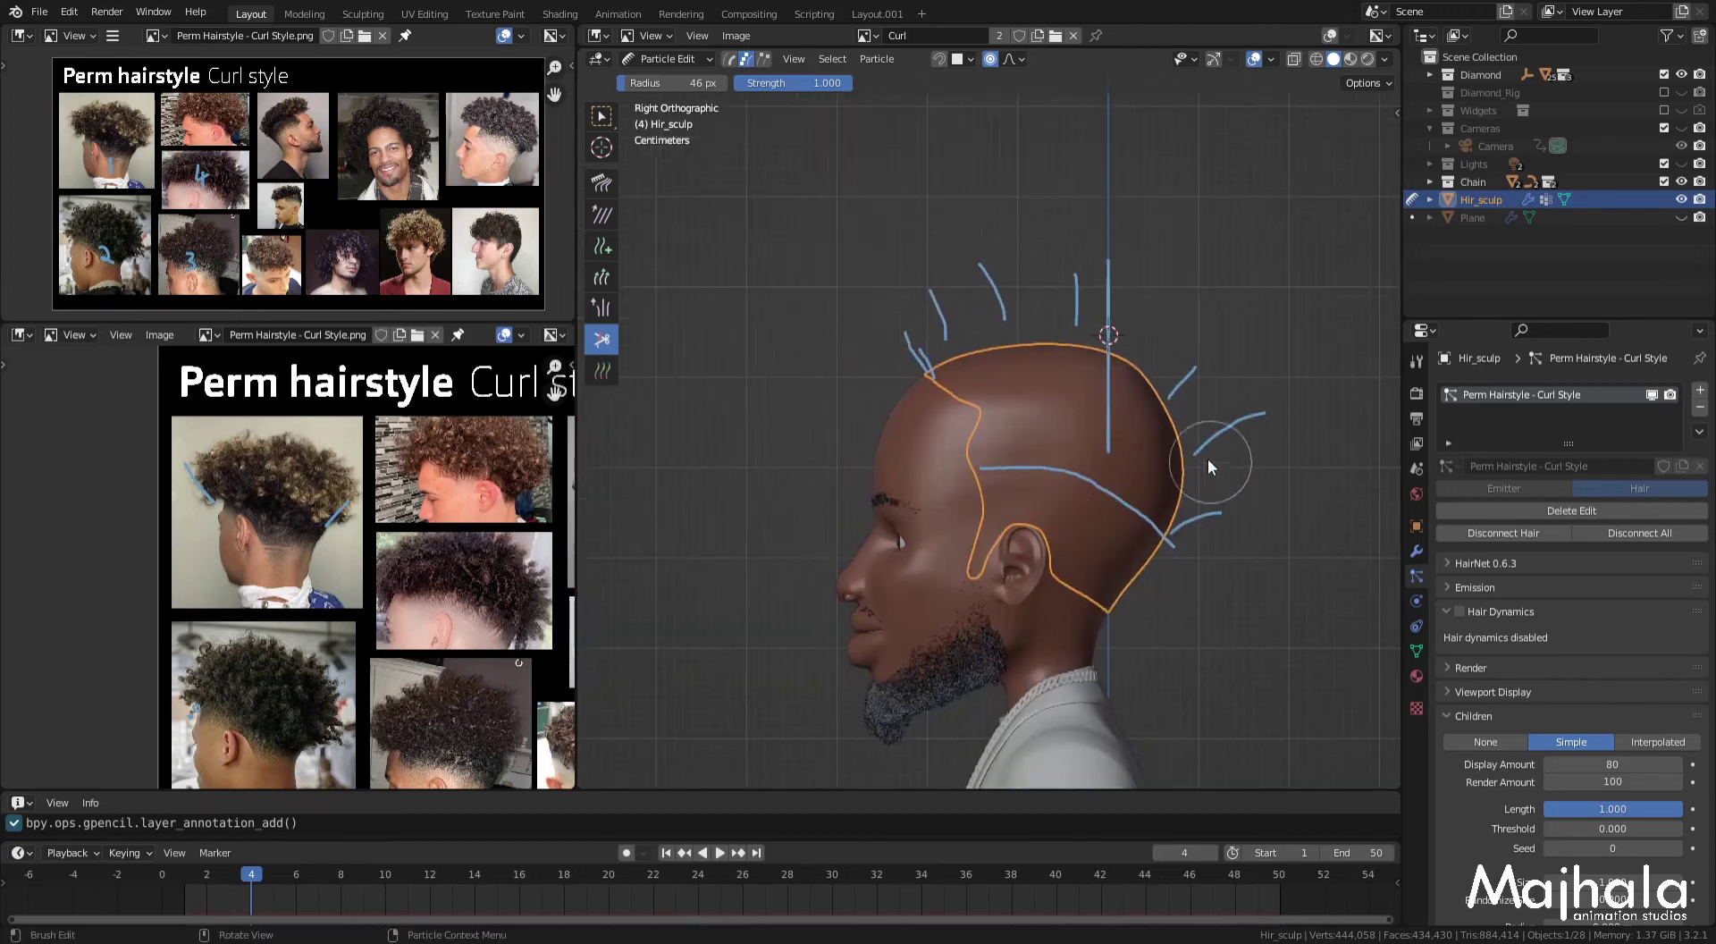
key("n")
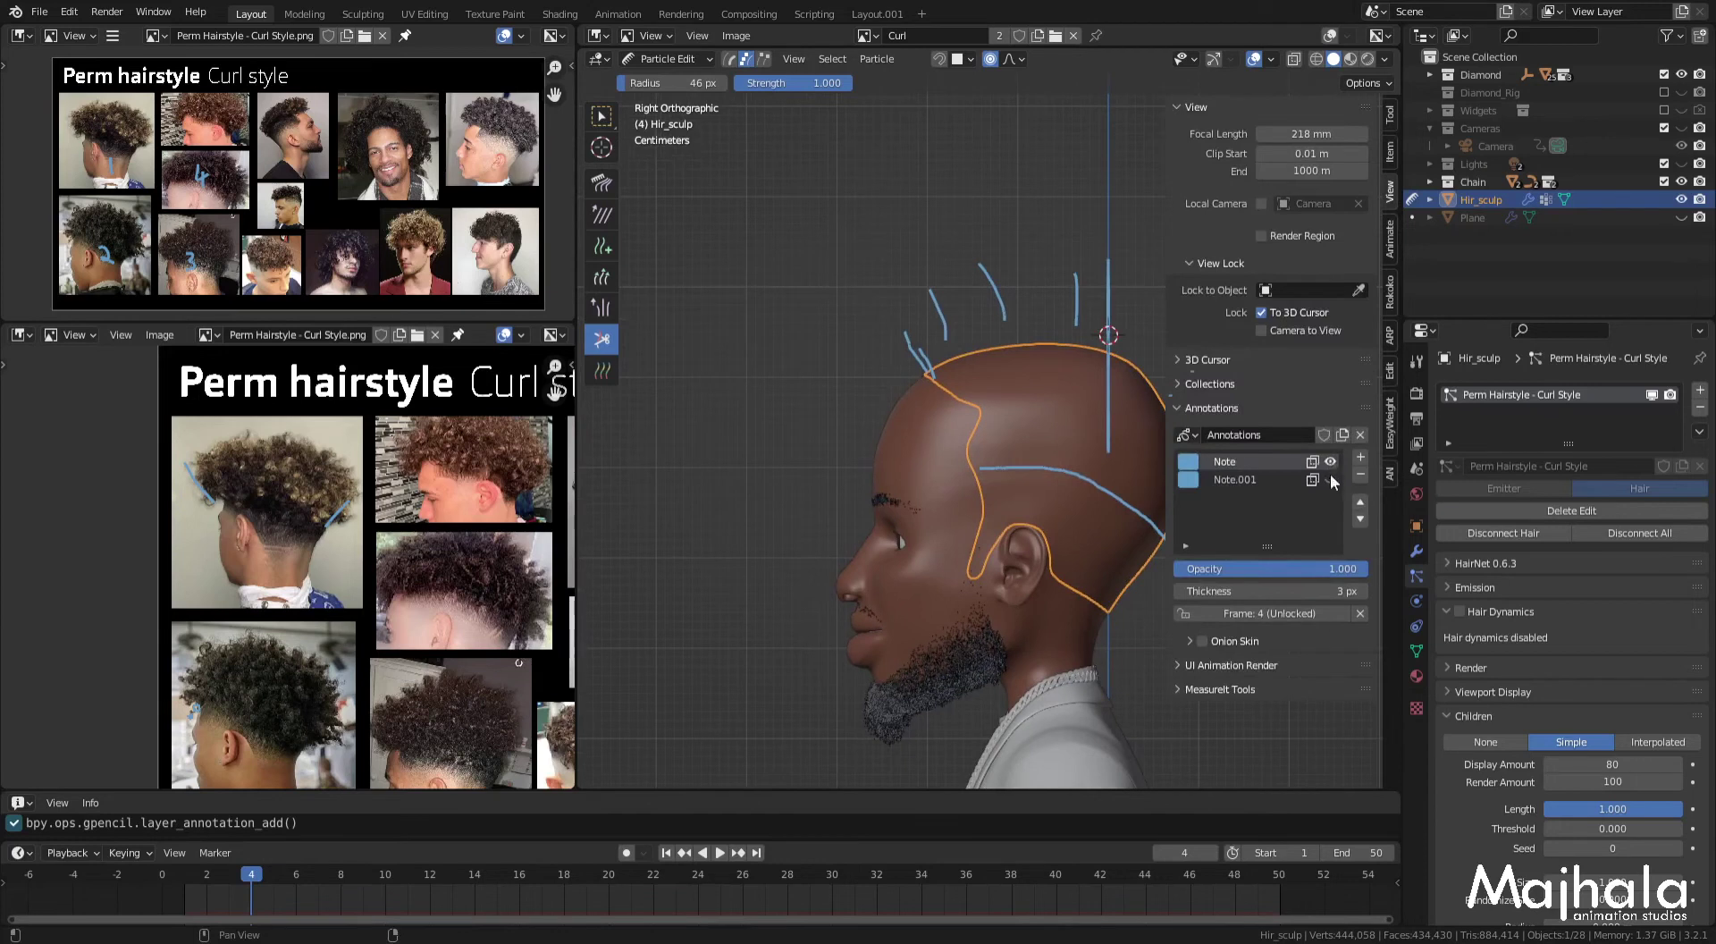
left_click(1331, 462)
Step: Save the file, then select the Add hair brush with a 90 px radius
key("n")
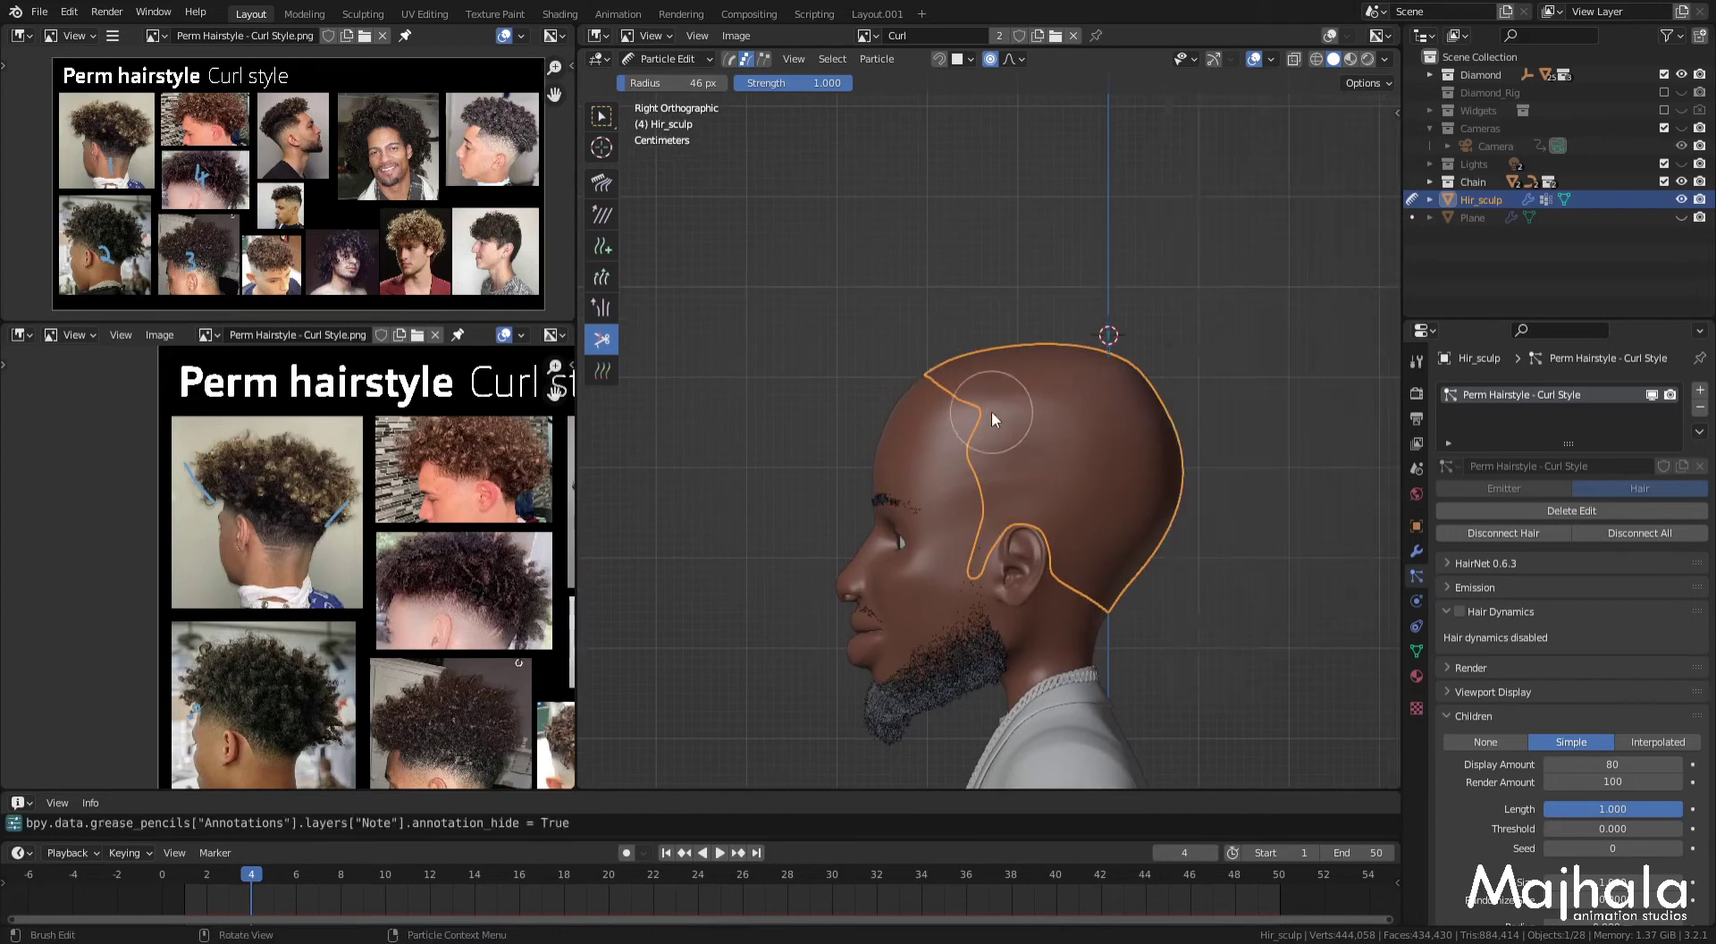
key("ctrl+s")
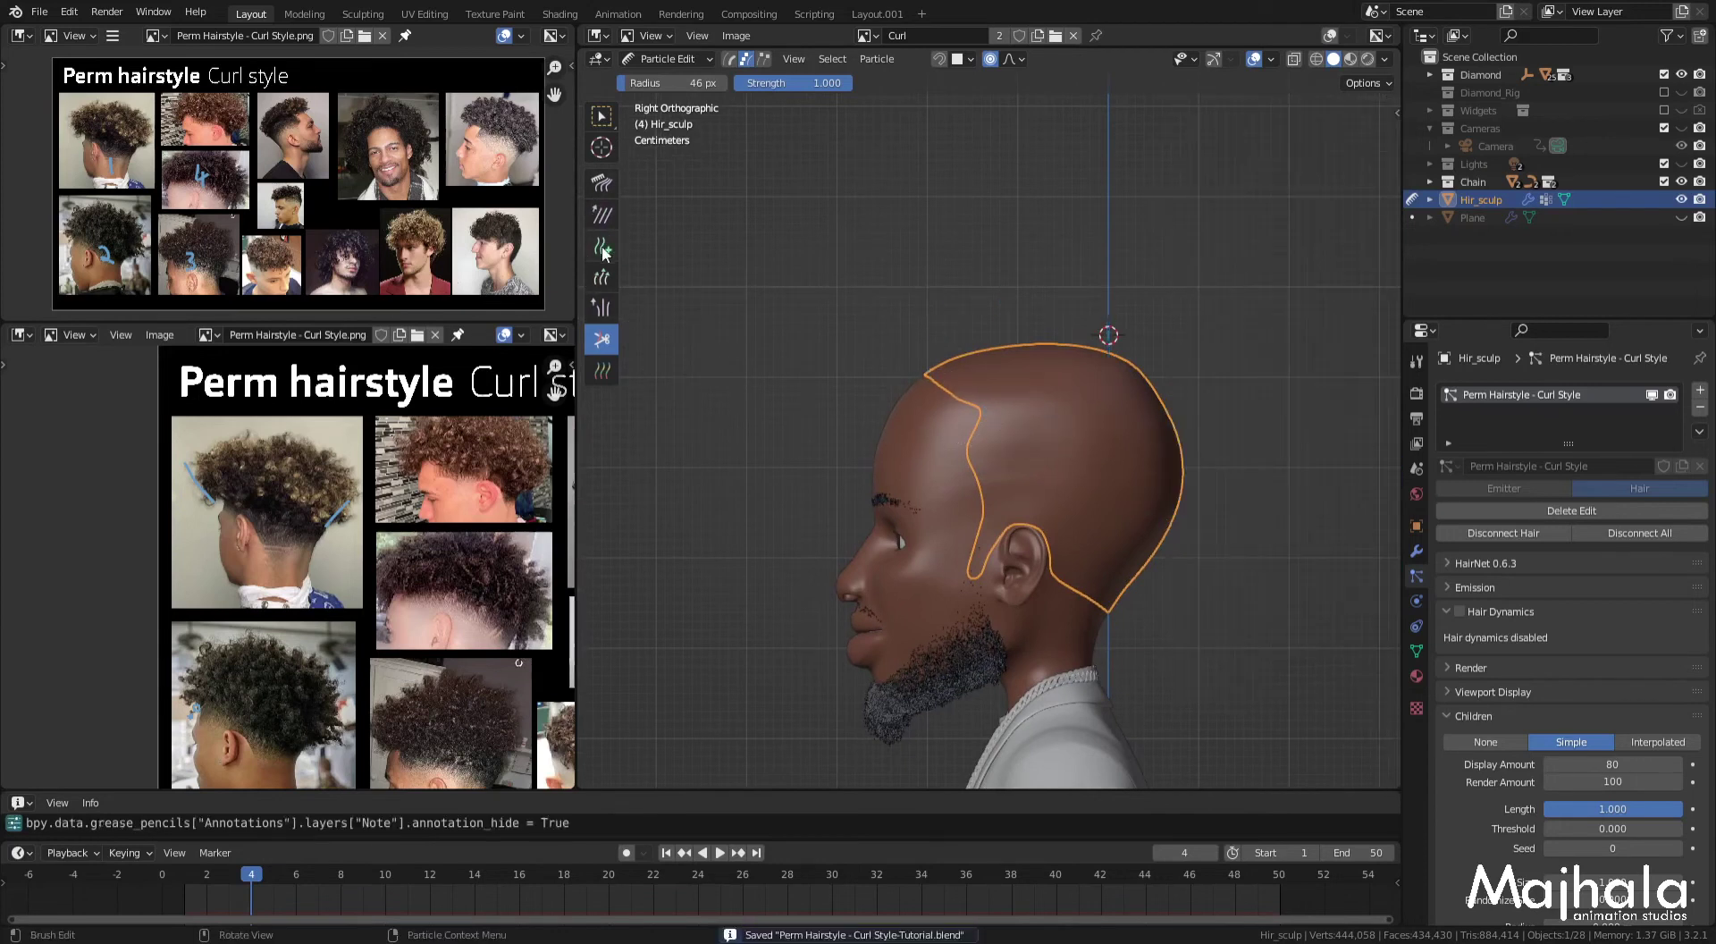
left_click(604, 251)
key("f")
left_click(974, 442)
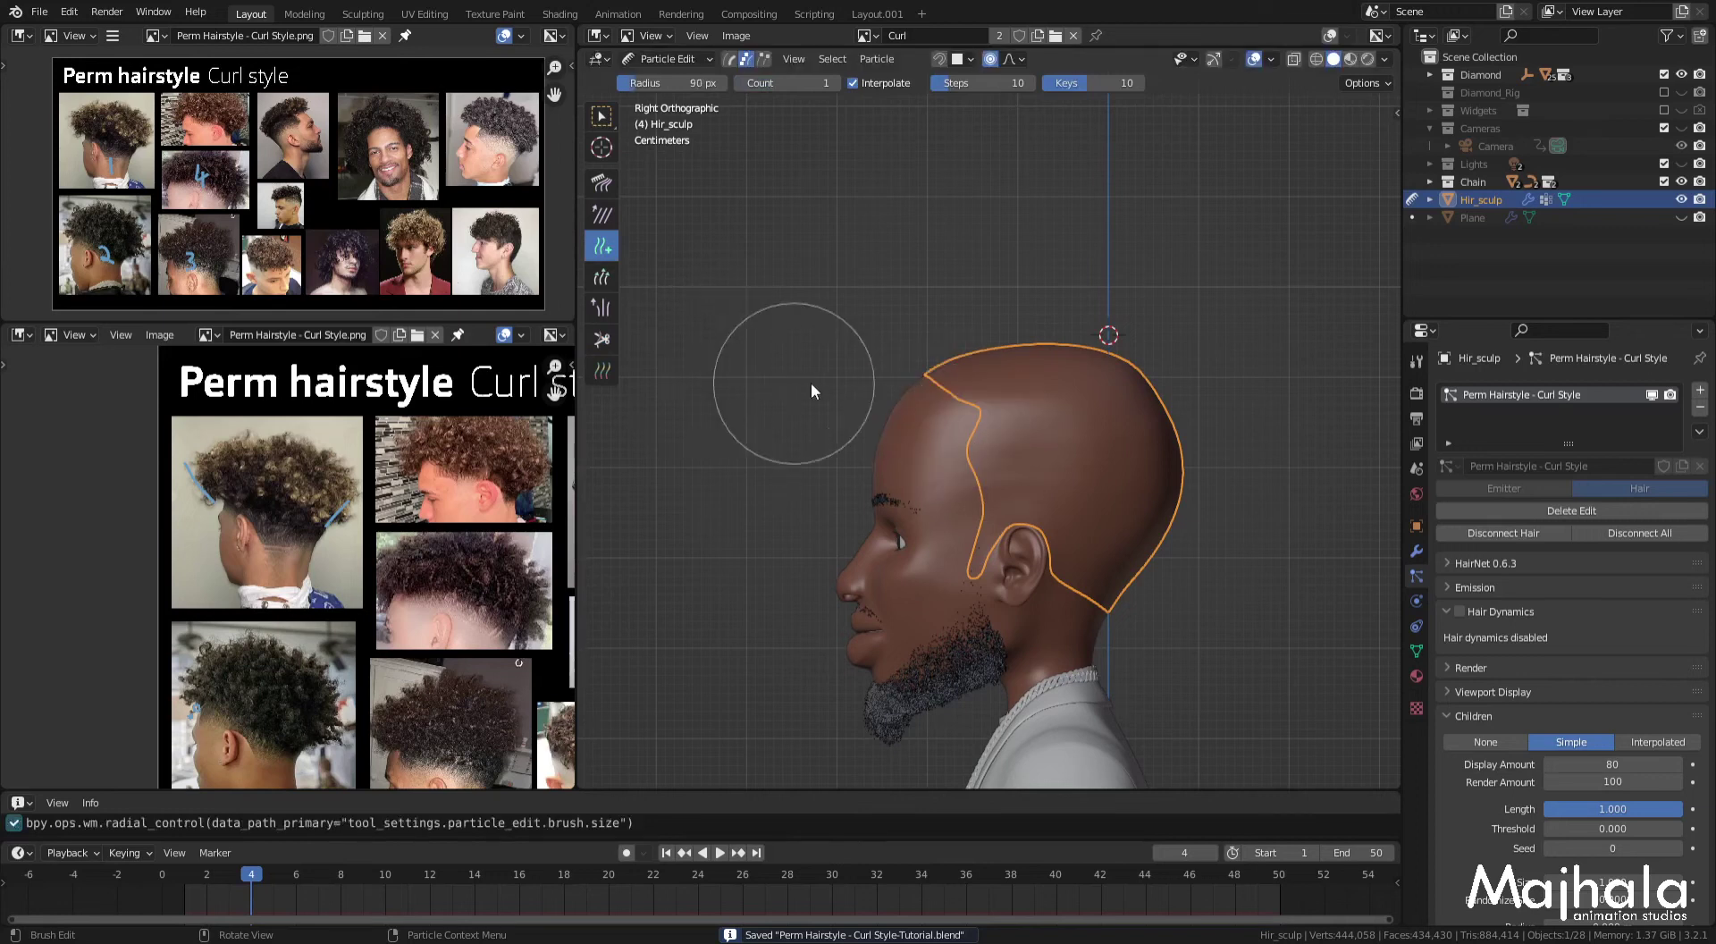
scroll(811, 392, "up", 1)
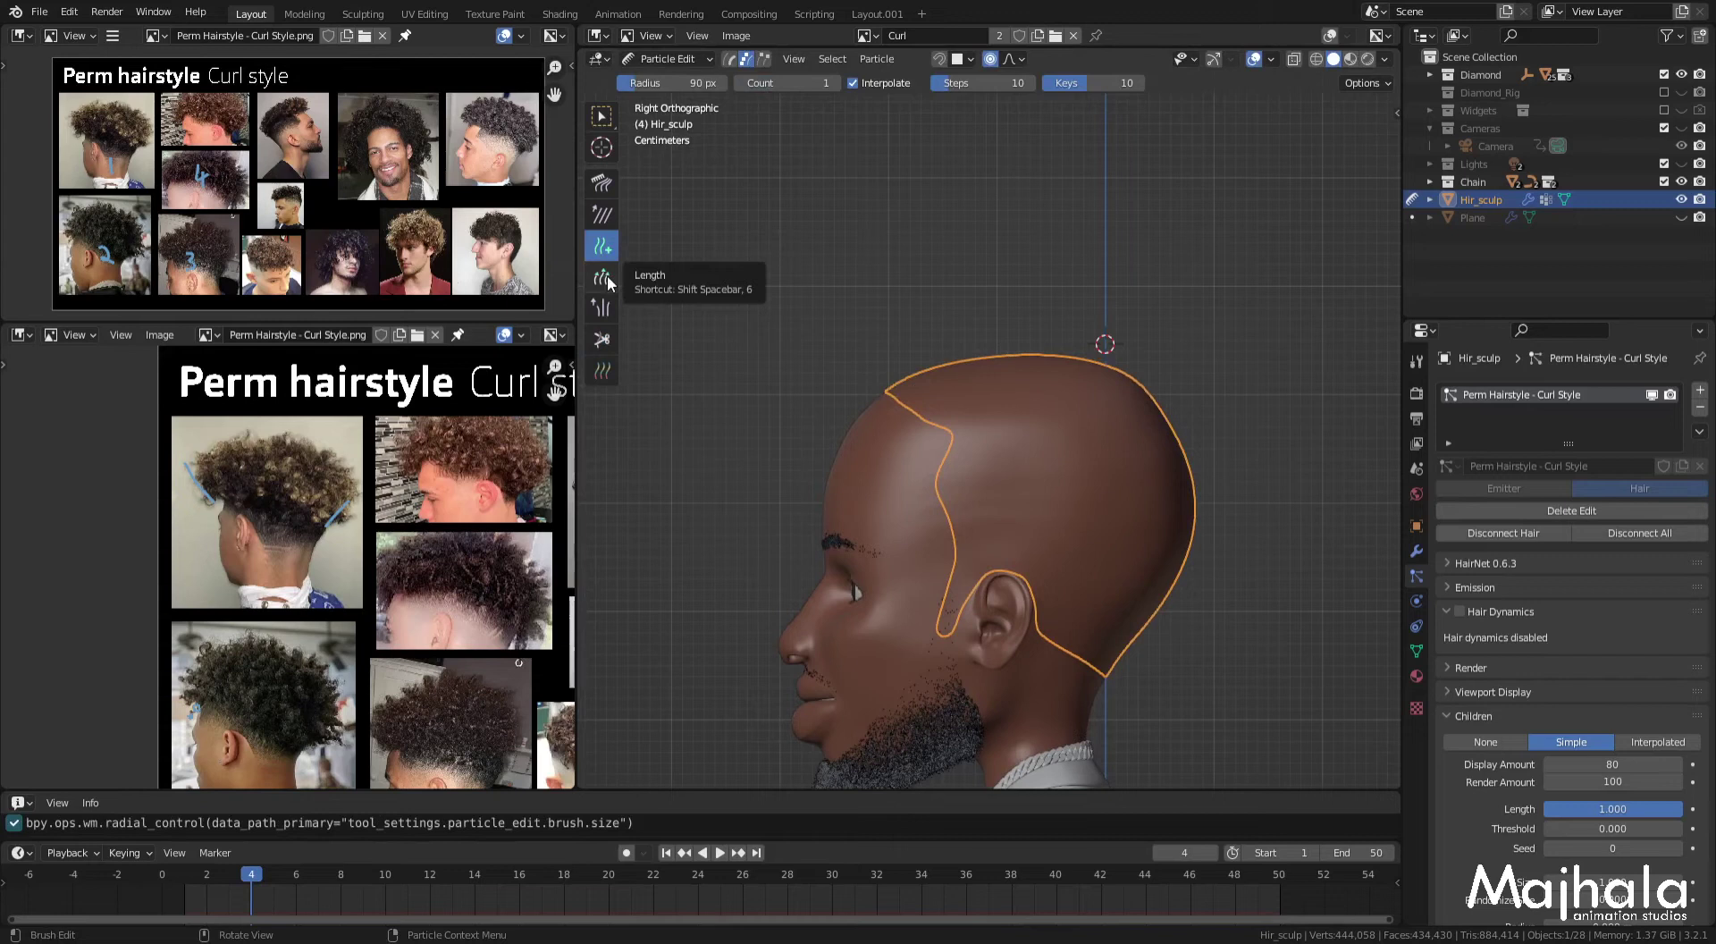
mouse_move(1070, 438)
middle_mouse_down("shift")
mouse_move(1030, 429)
mouse_move(1010, 459)
mouse_move(992, 432)
middle_mouse_up("shift")
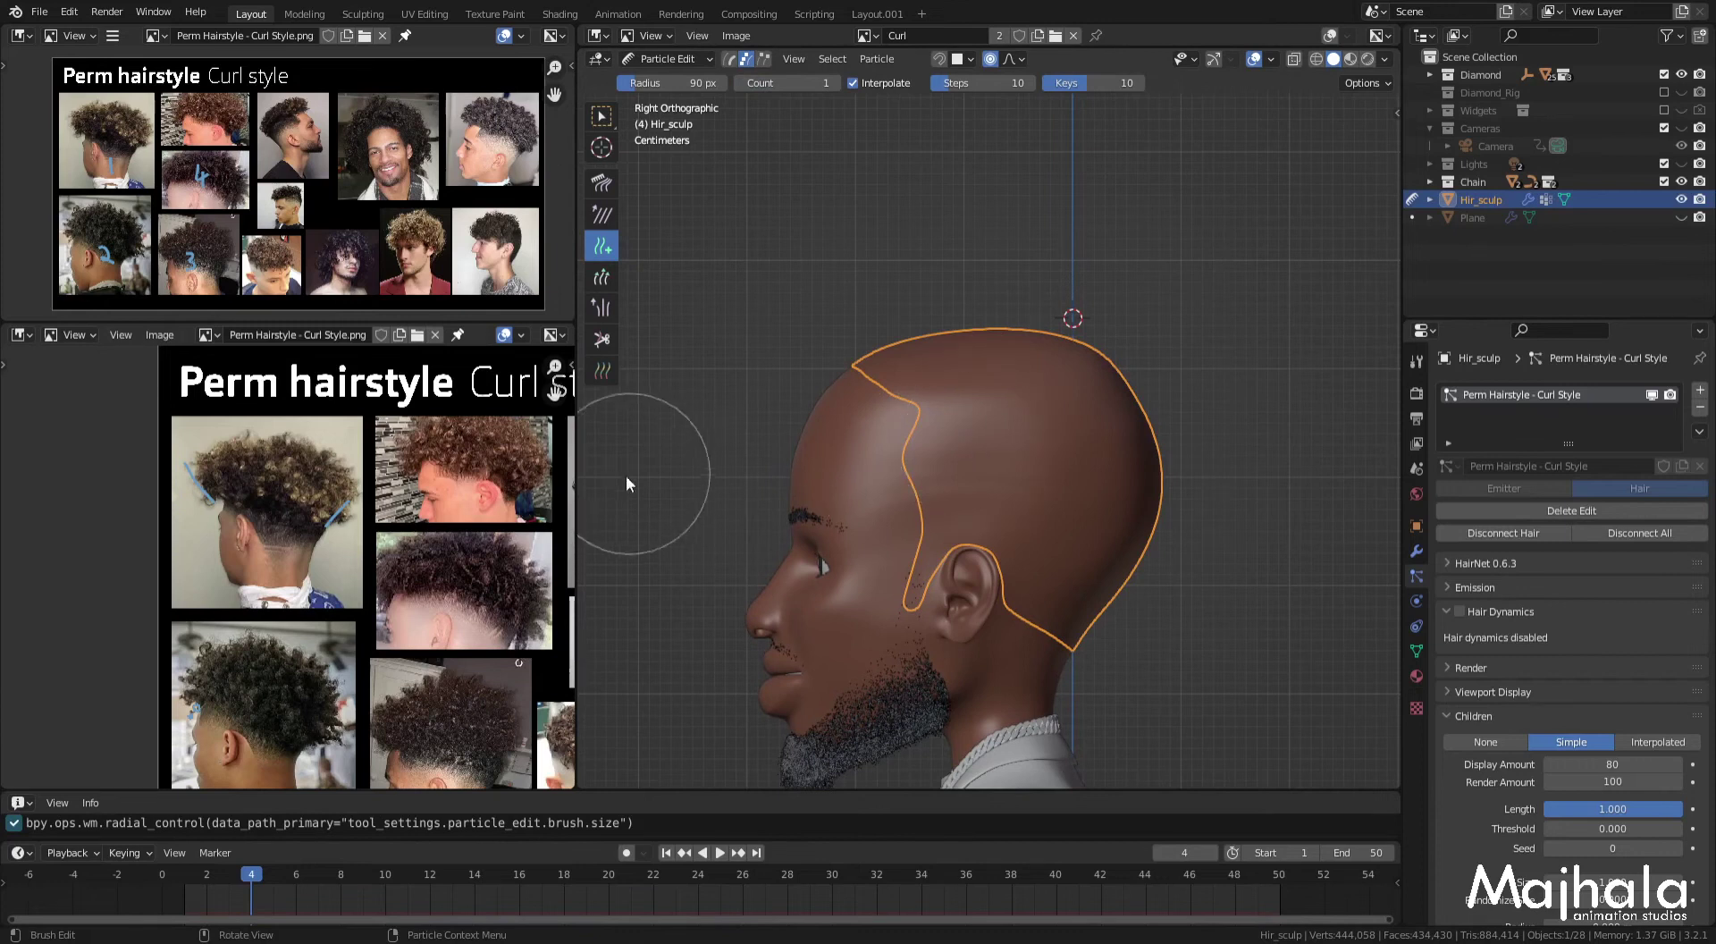
scroll(319, 655, "down", 2, "shift")
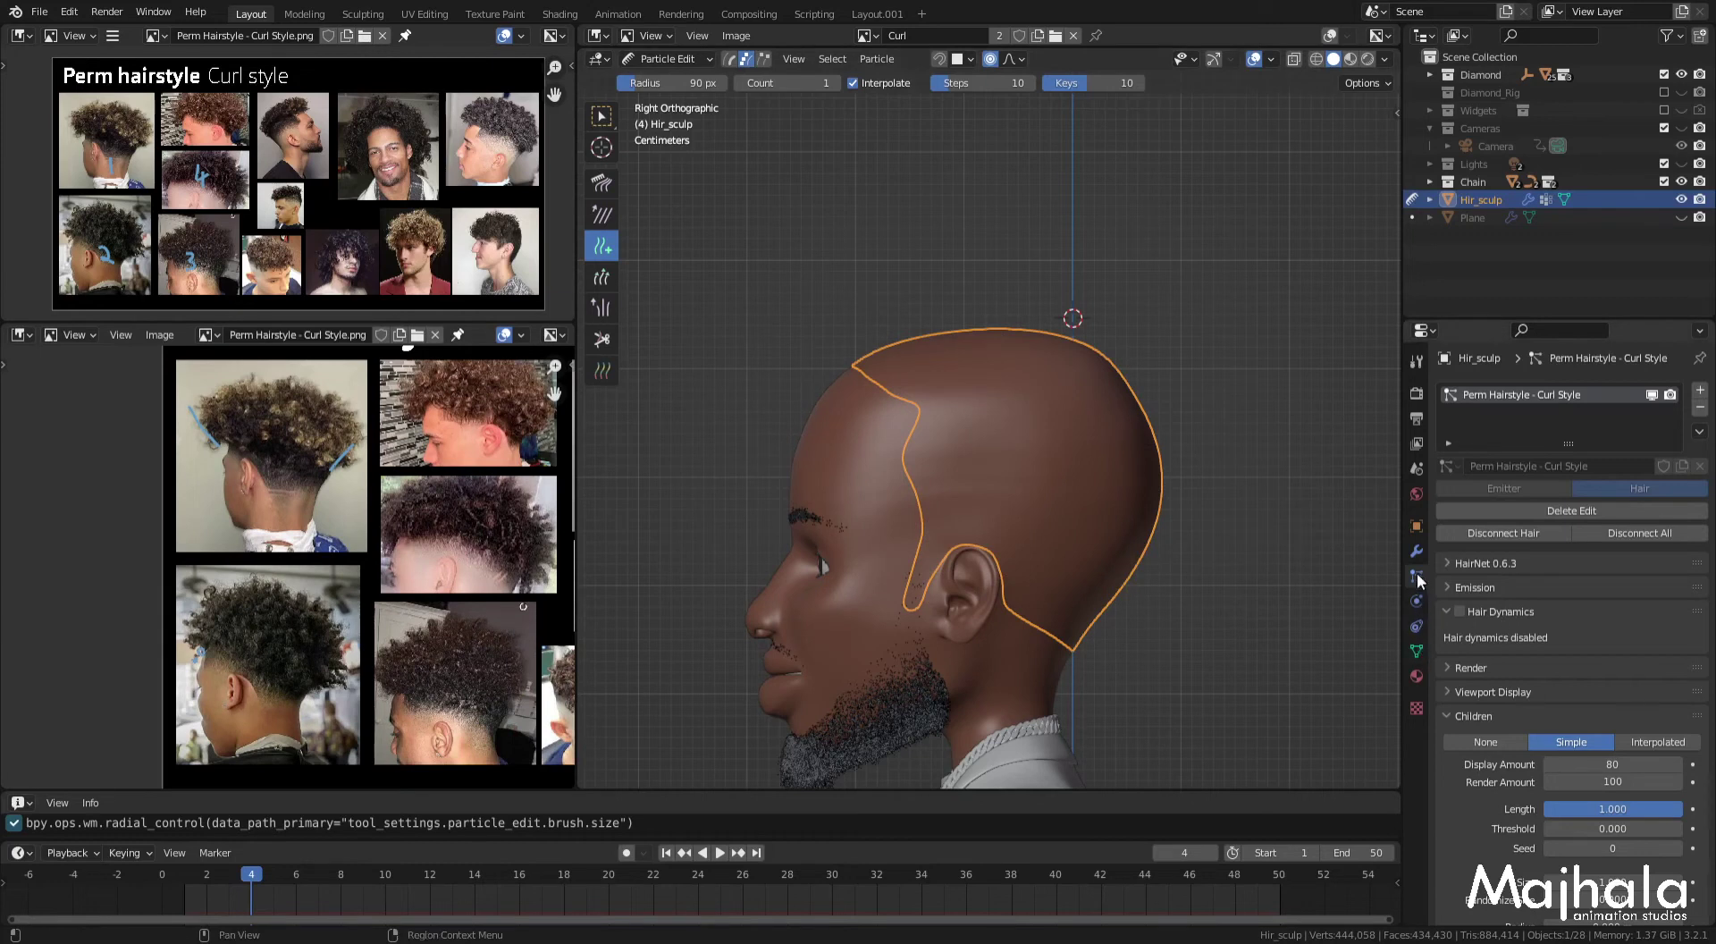
Step: Put the head in Weight Paint mode and enable Show Emitter so the hair weights are visible
left_click(1416, 651)
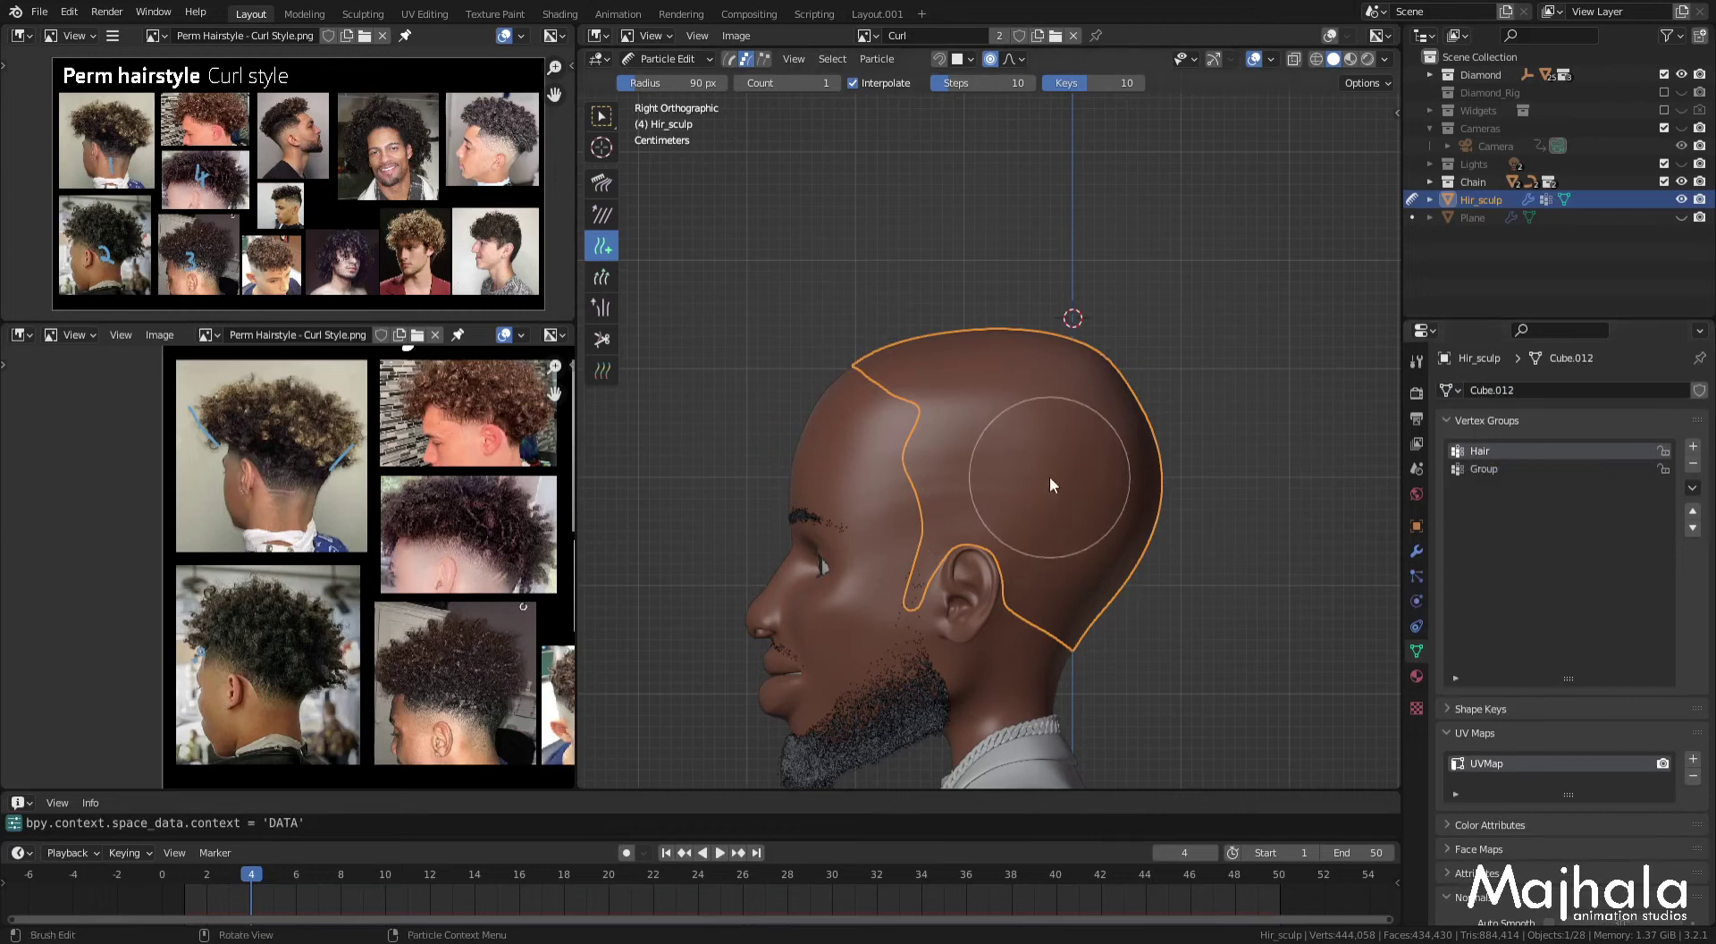
key("ctrl+Tab")
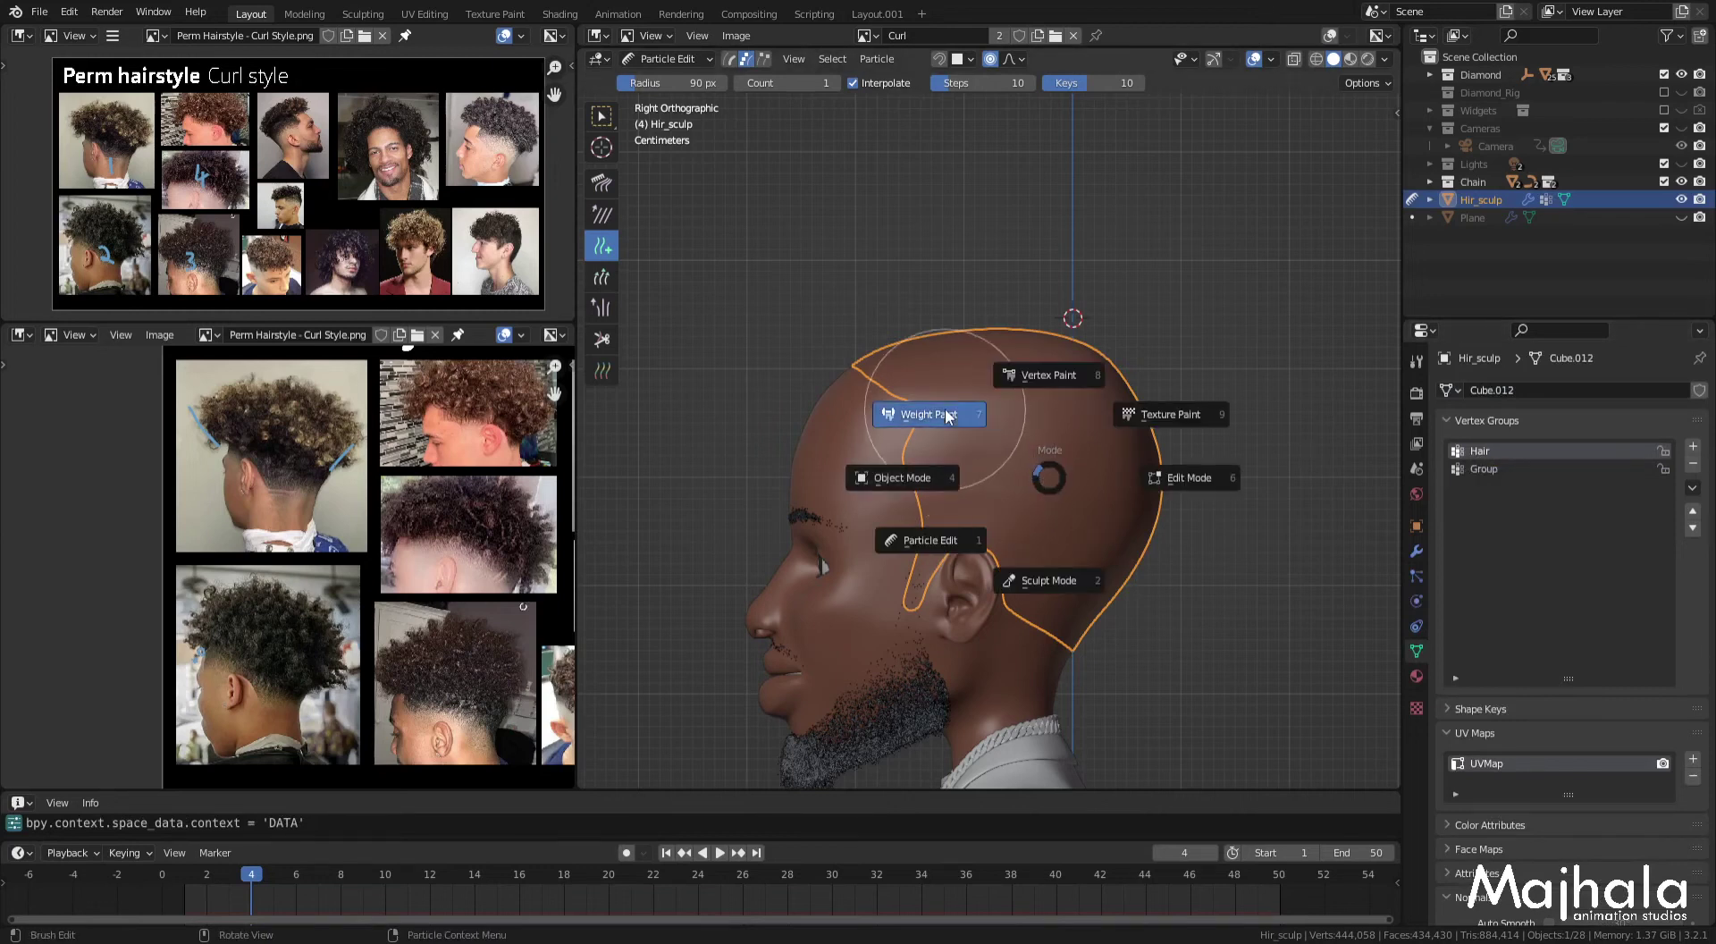
left_click(920, 413)
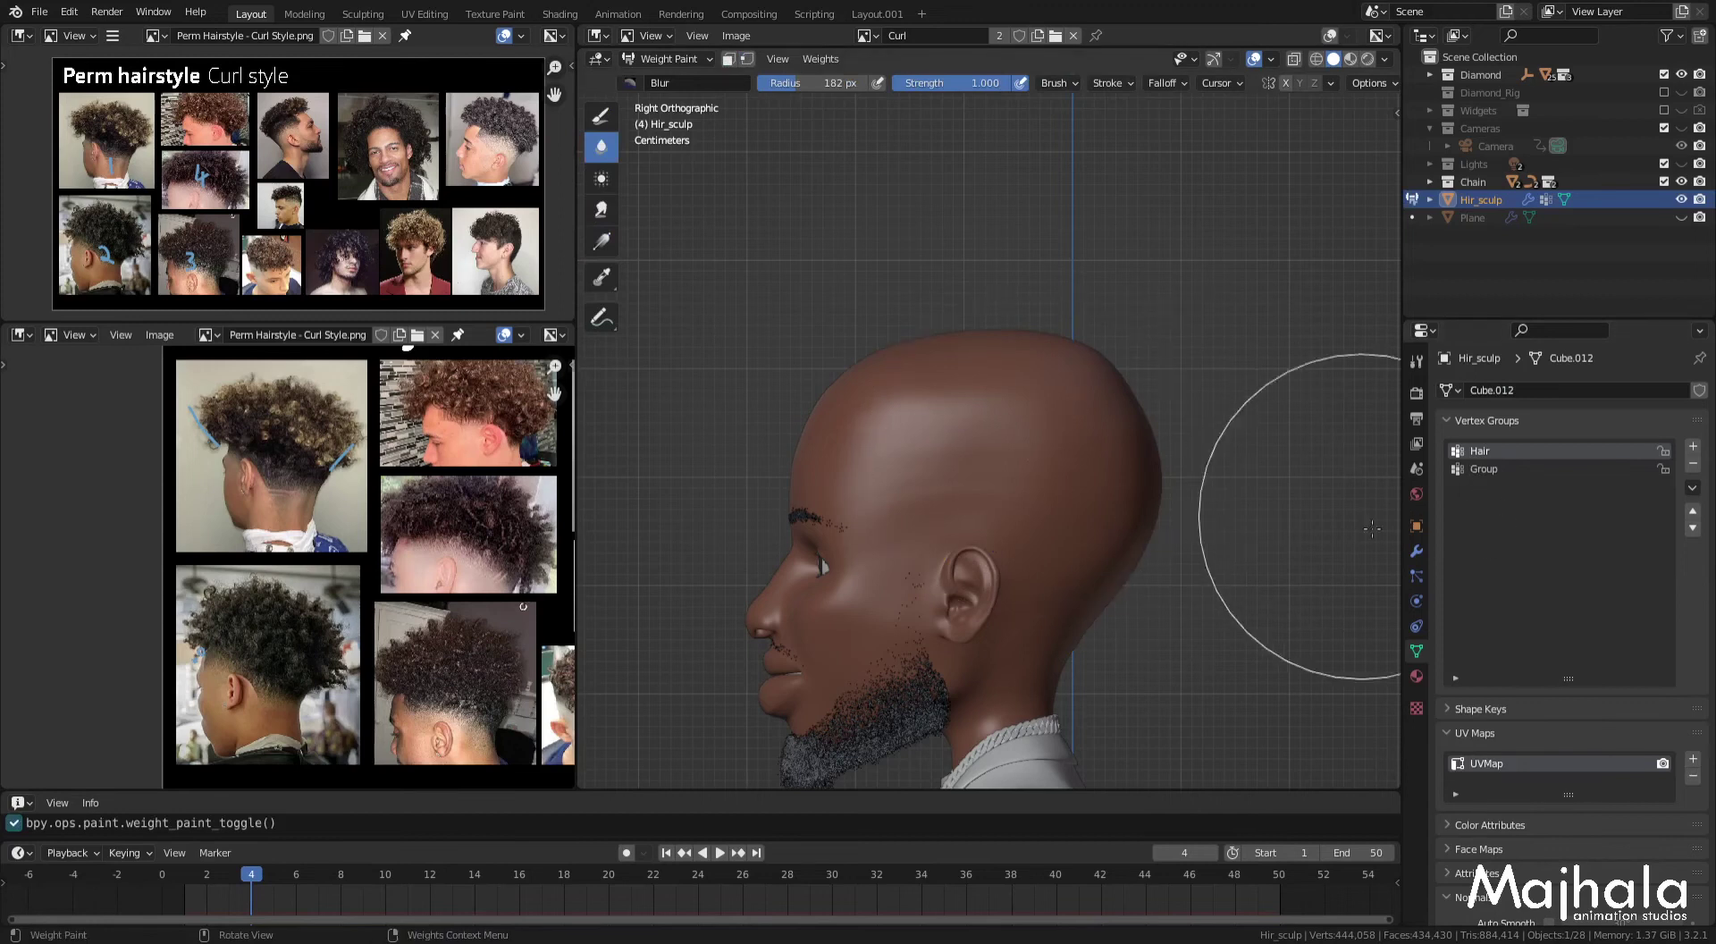
left_click(1416, 576)
scroll(1590, 694, "down", 4)
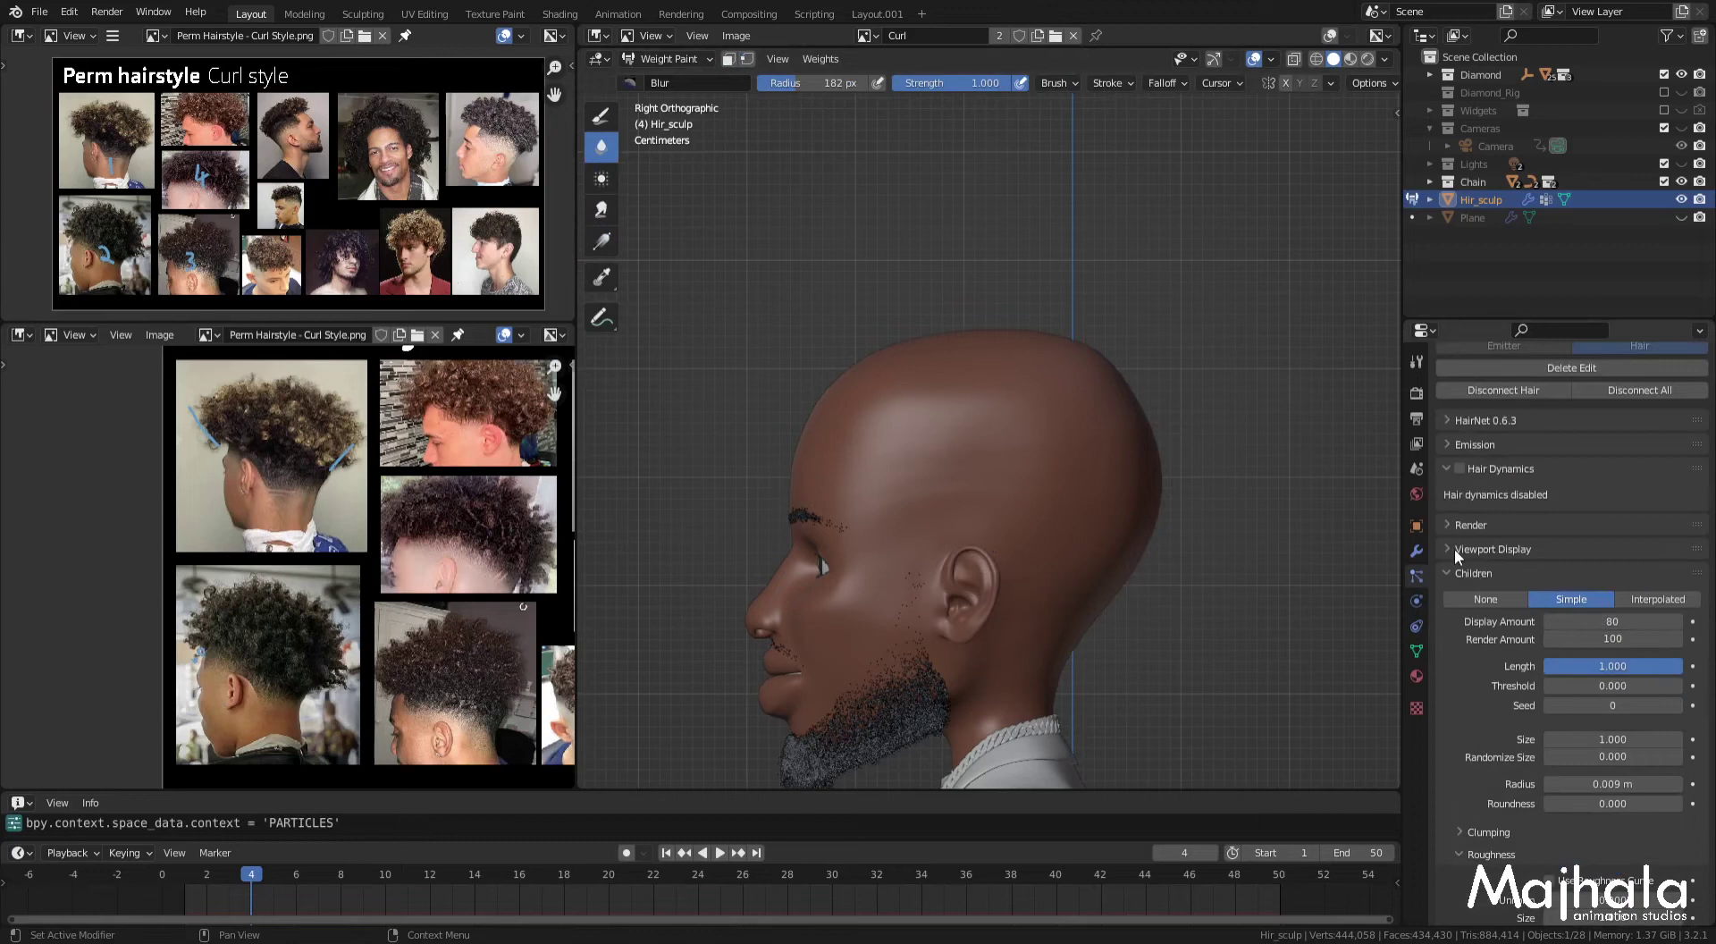
left_click(1455, 549)
left_click(1549, 690)
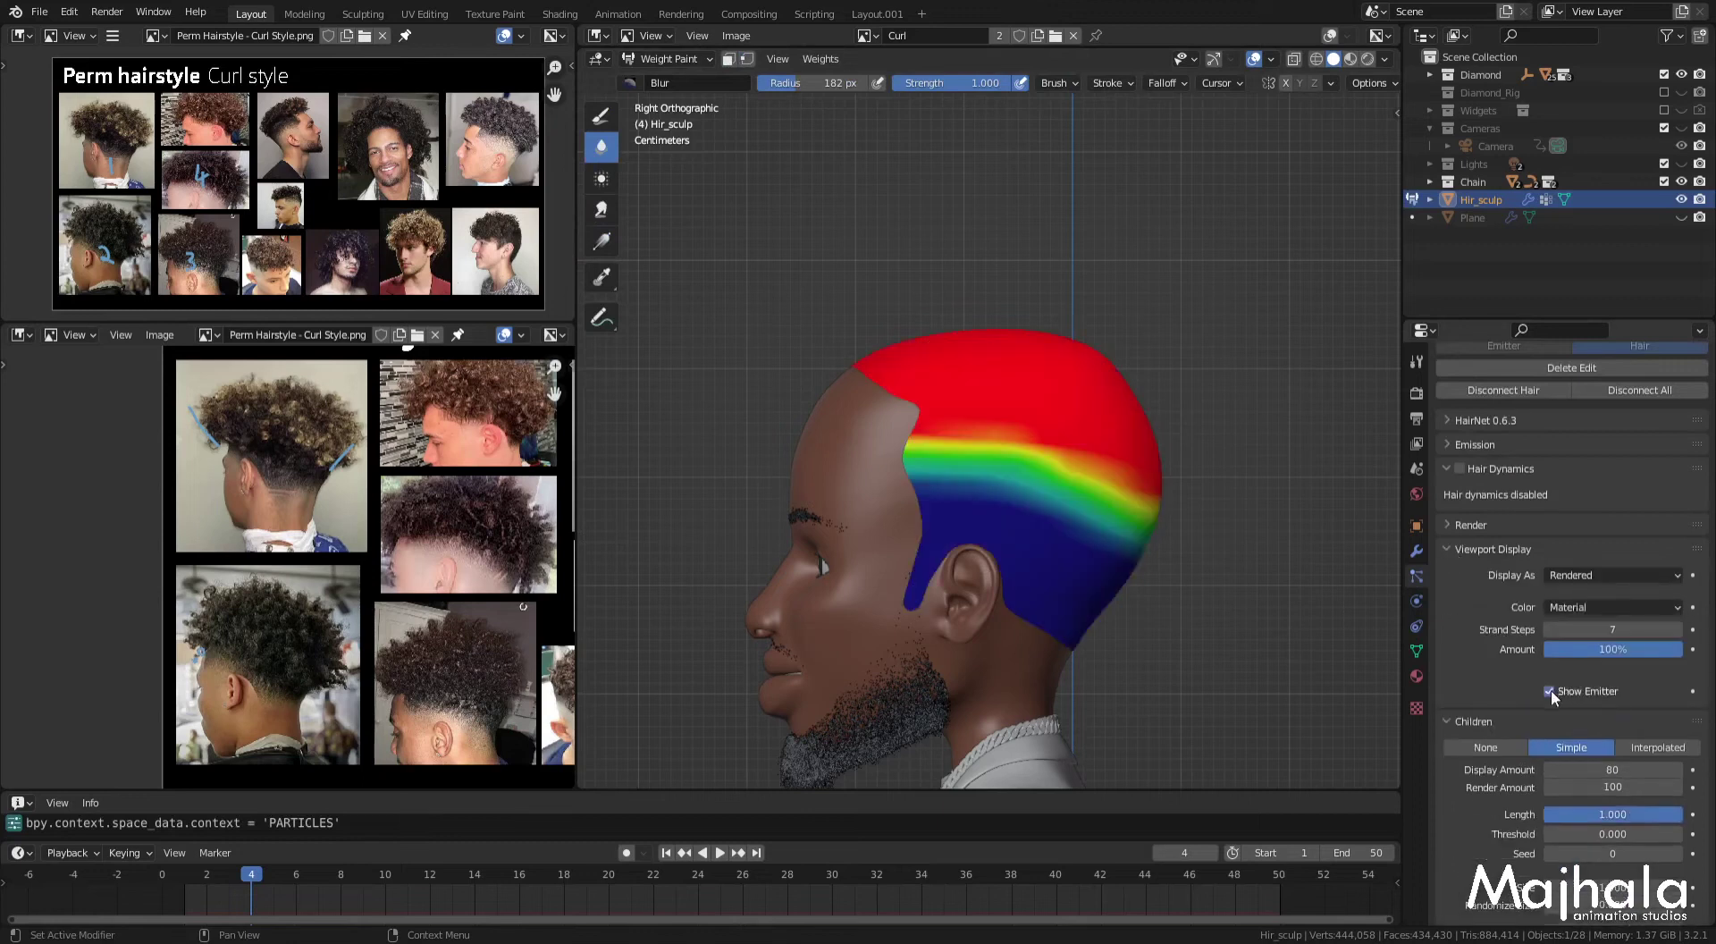
Step: Blur the weight band across the back of the head, using brush radii of 107 px, then 50 px
right_click(1026, 449)
key("f")
left_click(1001, 483)
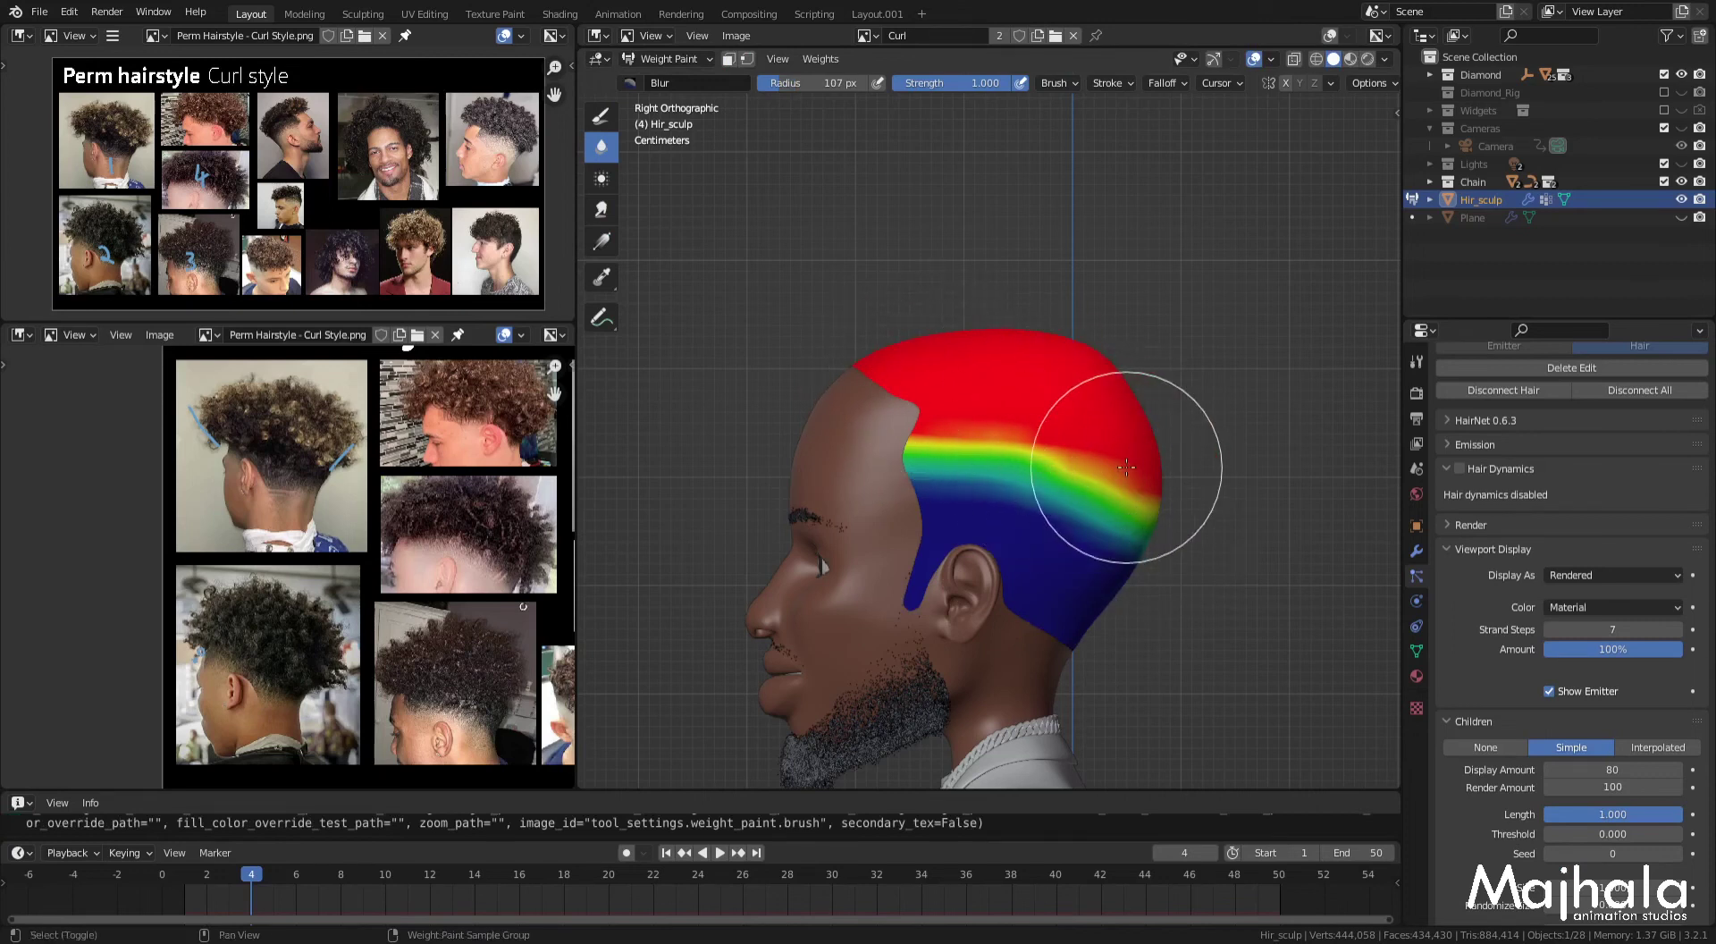
scroll(1072, 438, "up", 1)
scroll(996, 613, "up", 1)
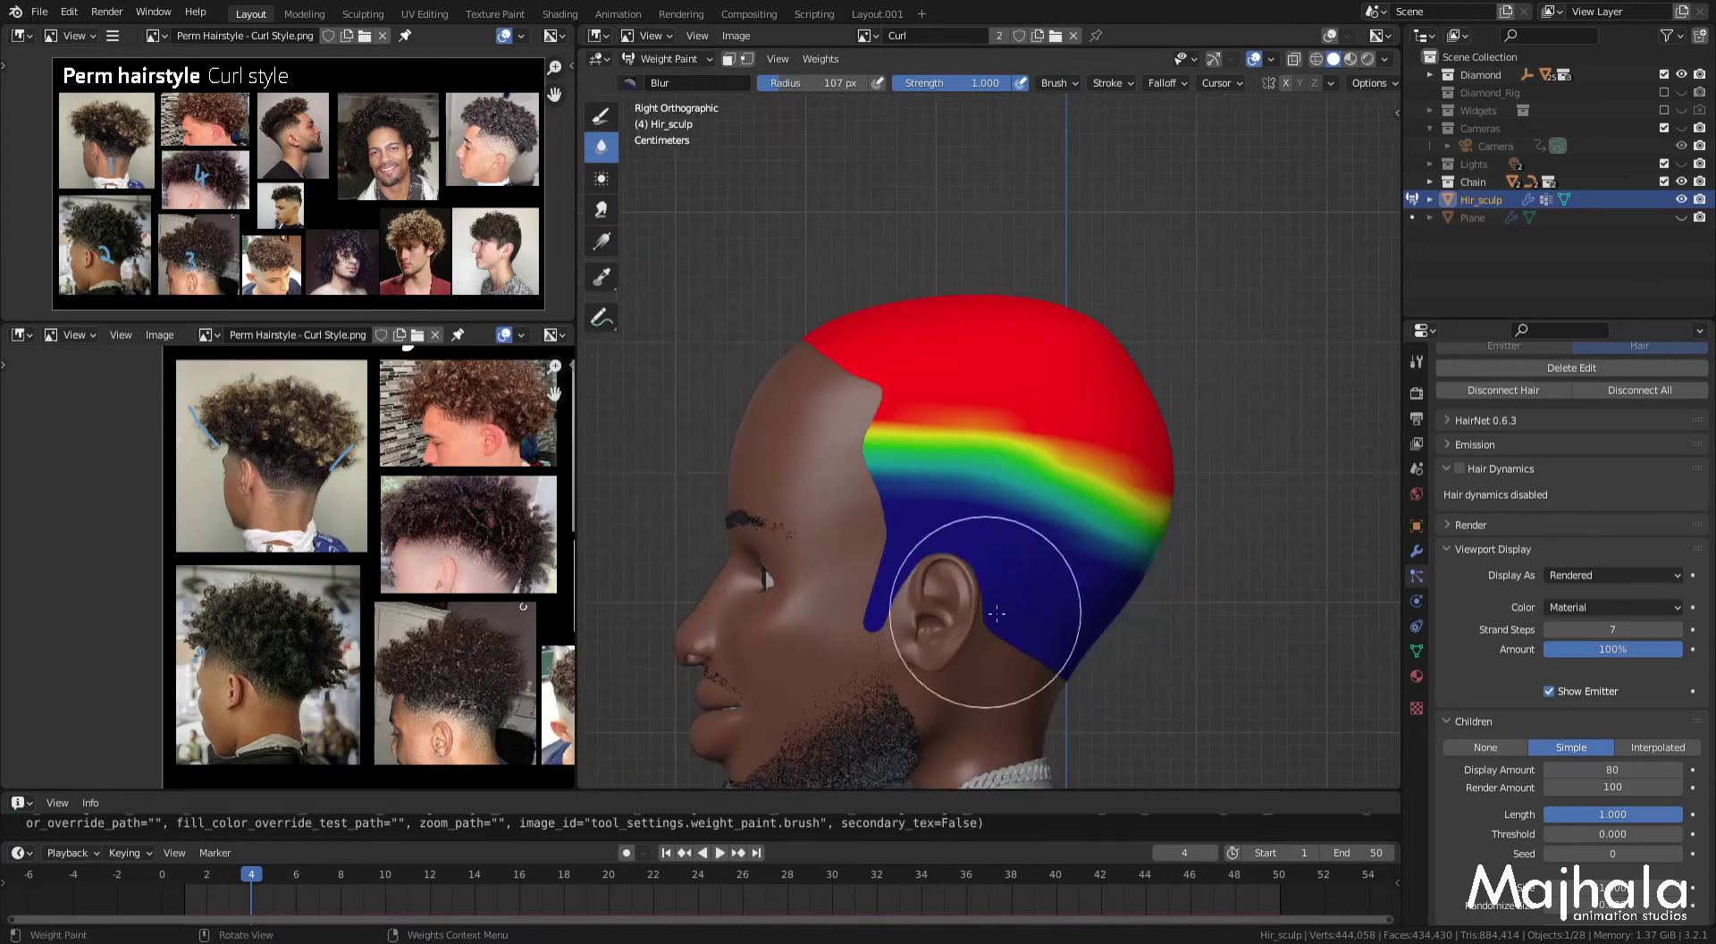
mouse_move(1147, 644)
middle_mouse_down()
mouse_move(1067, 631)
mouse_move(1099, 652)
middle_mouse_up()
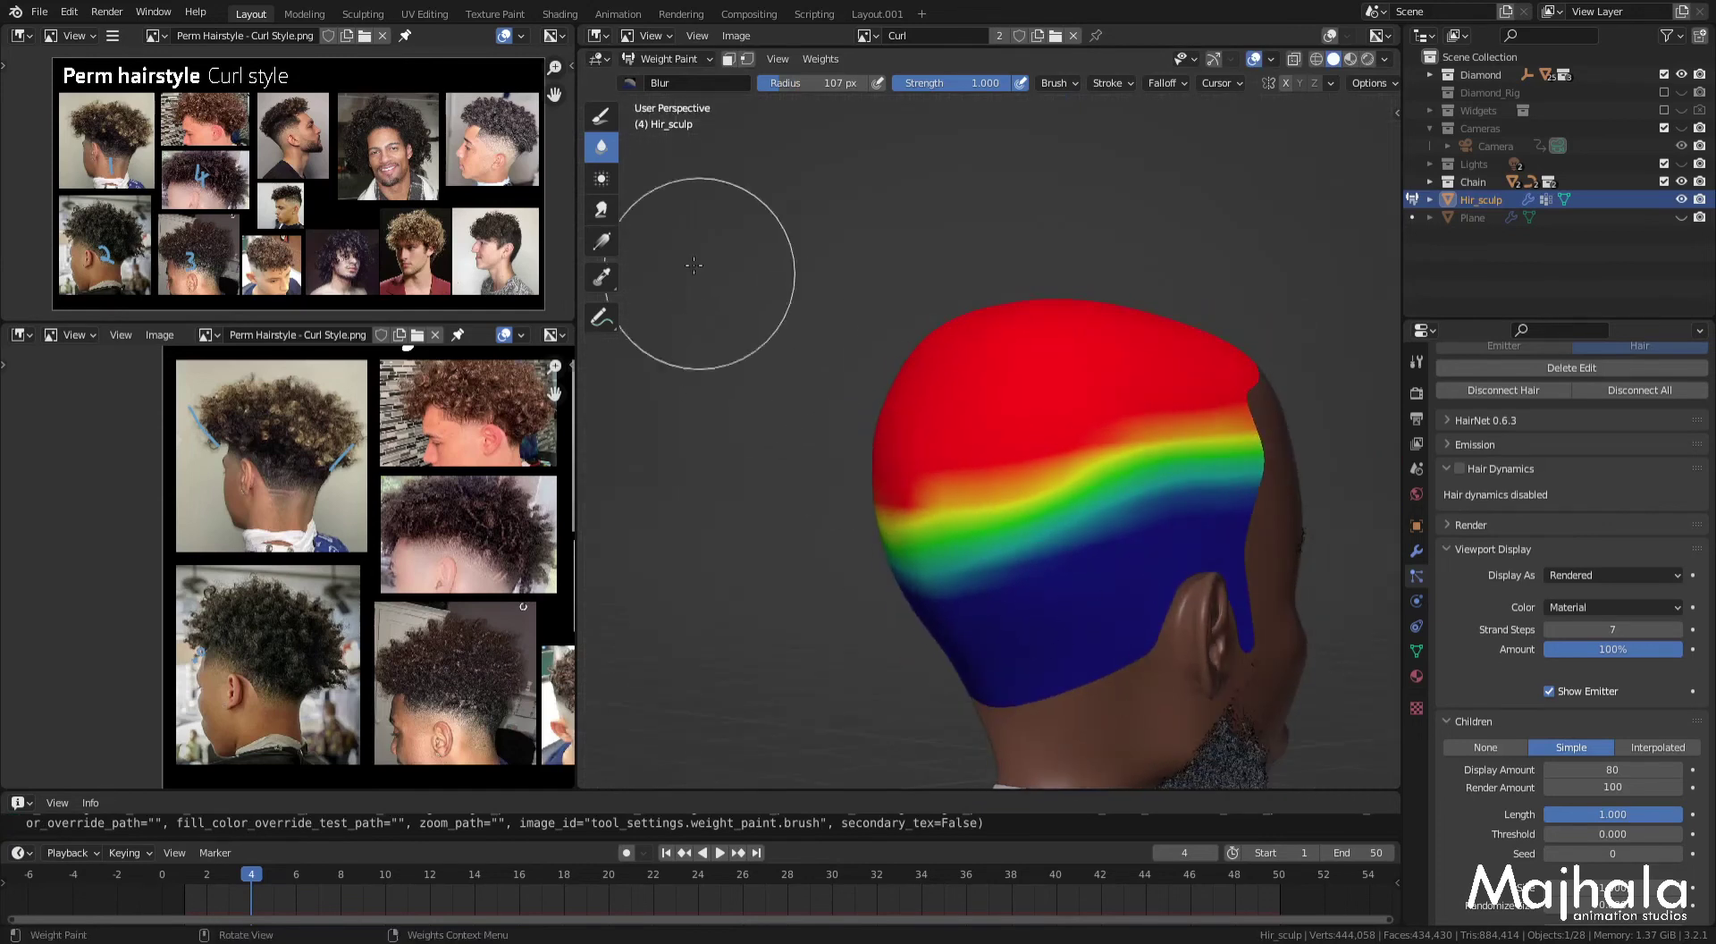
key("ctrl+KP_1")
key("f")
left_click(1082, 577)
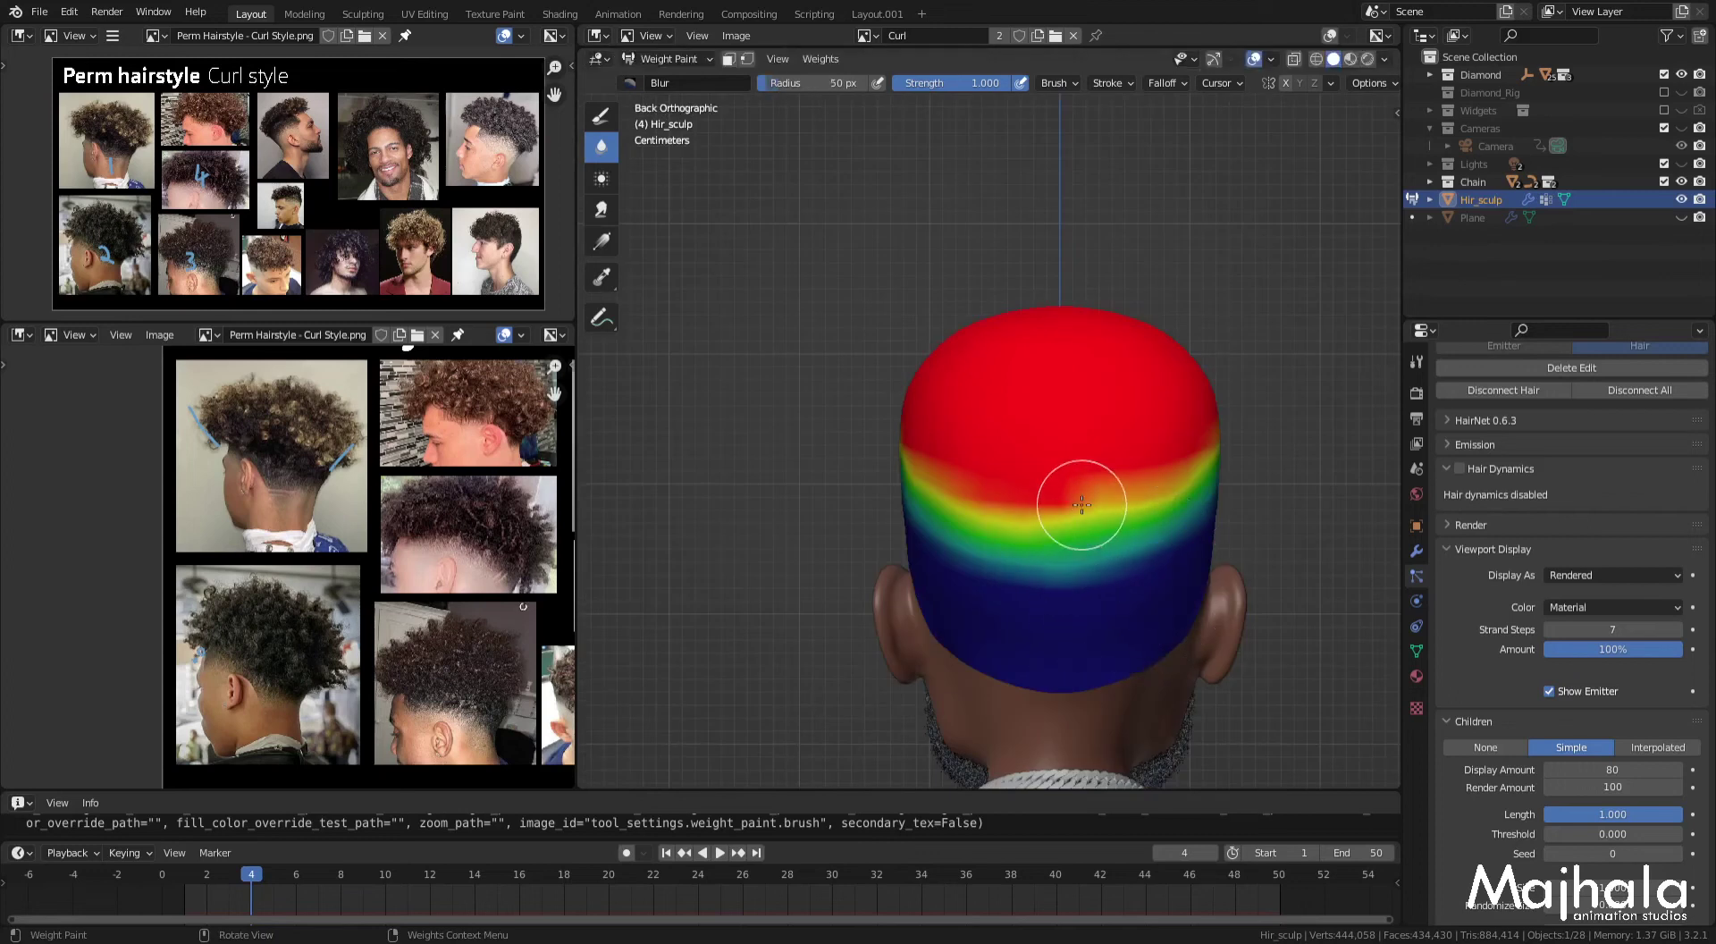
left_click_drag(1124, 492, 1017, 498)
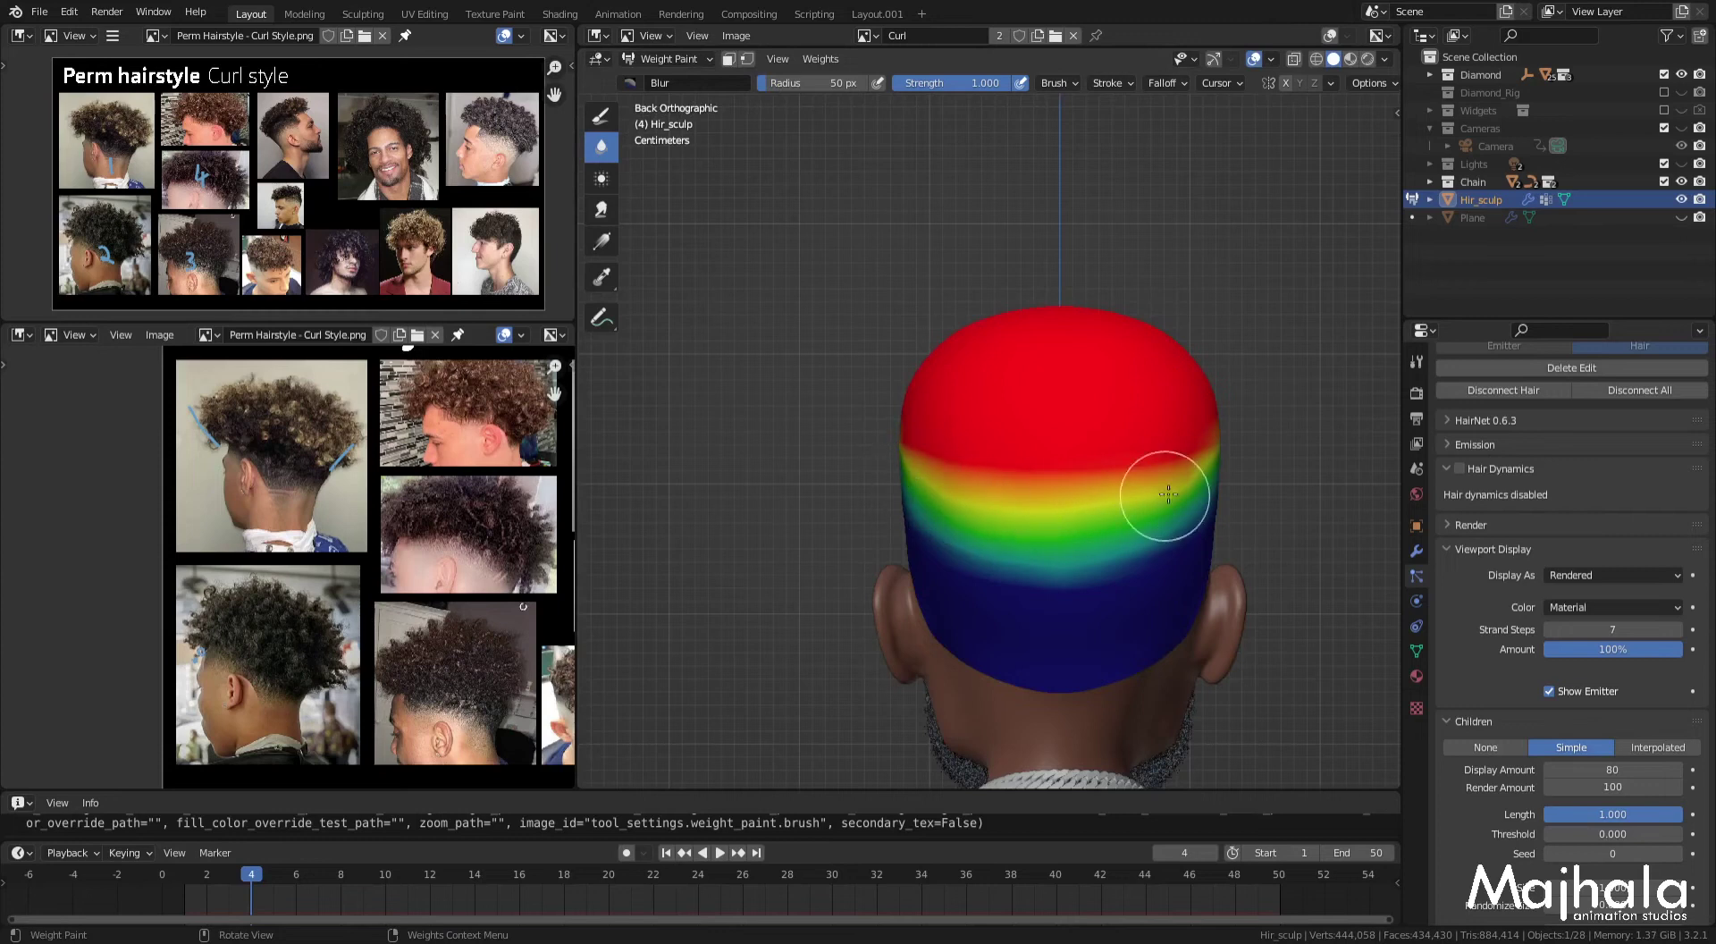
Step: Check the head from the side, return to Object Mode and save the file
key("ctrl+KP_3")
key("KP_3")
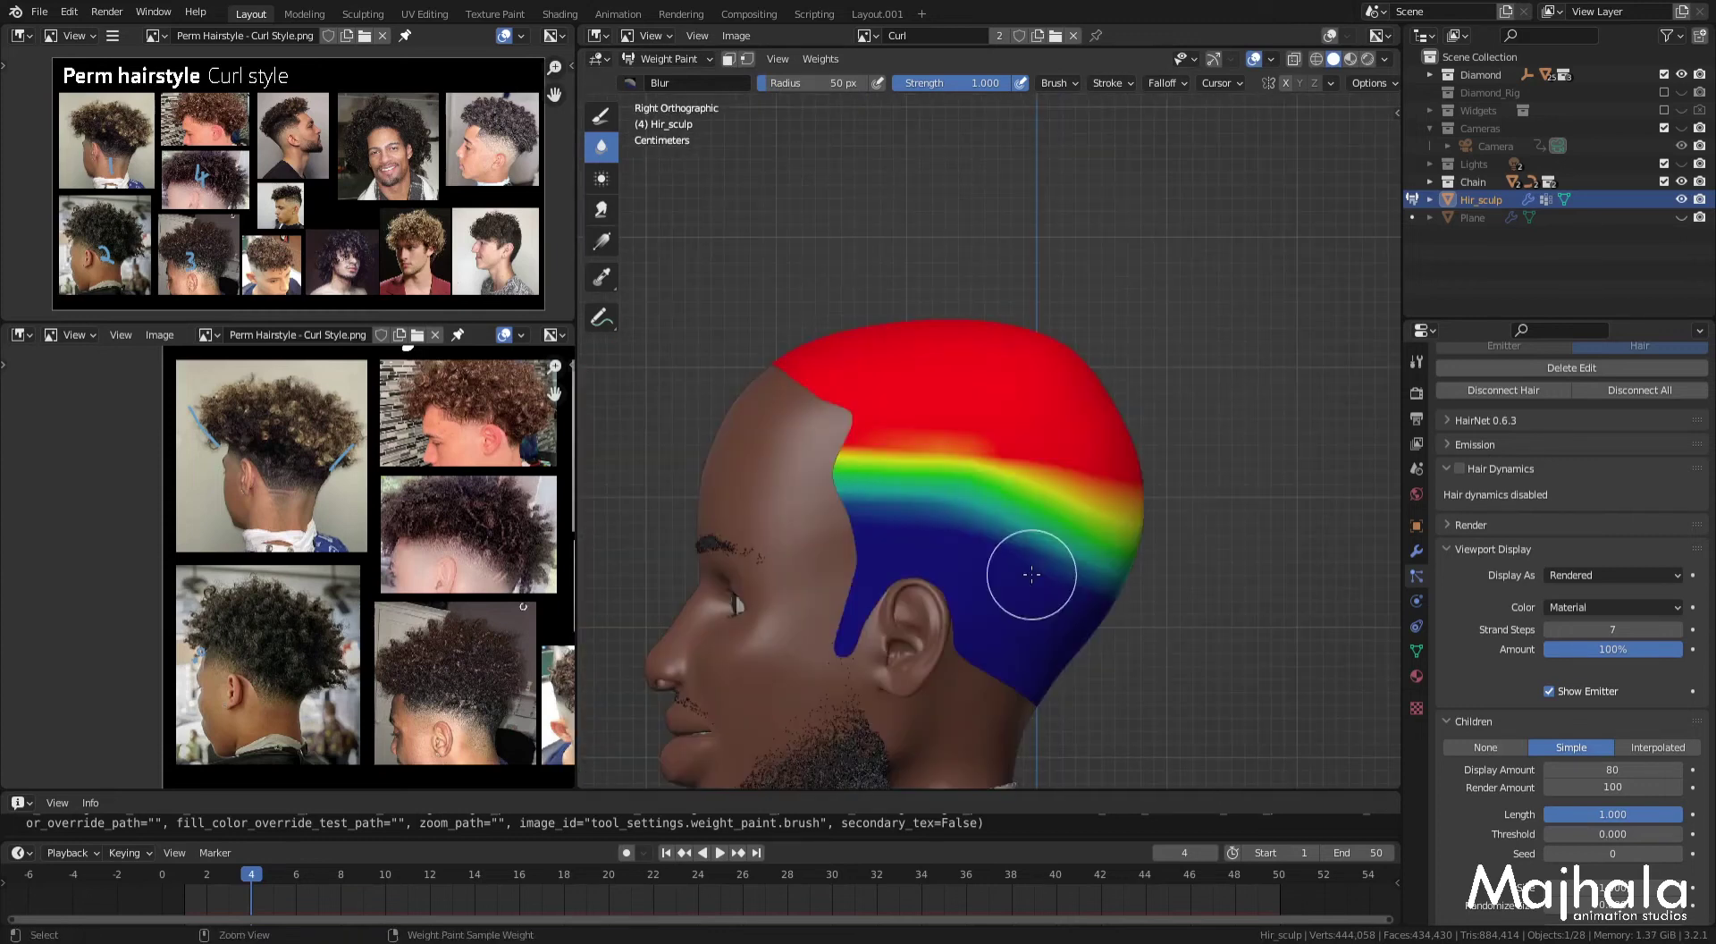
key("ctrl+s")
key("ctrl+Tab")
left_click(1420, 577)
scroll(1578, 730, "down", 5)
scroll(1578, 730, "down", 5)
scroll(1579, 729, "down", 3)
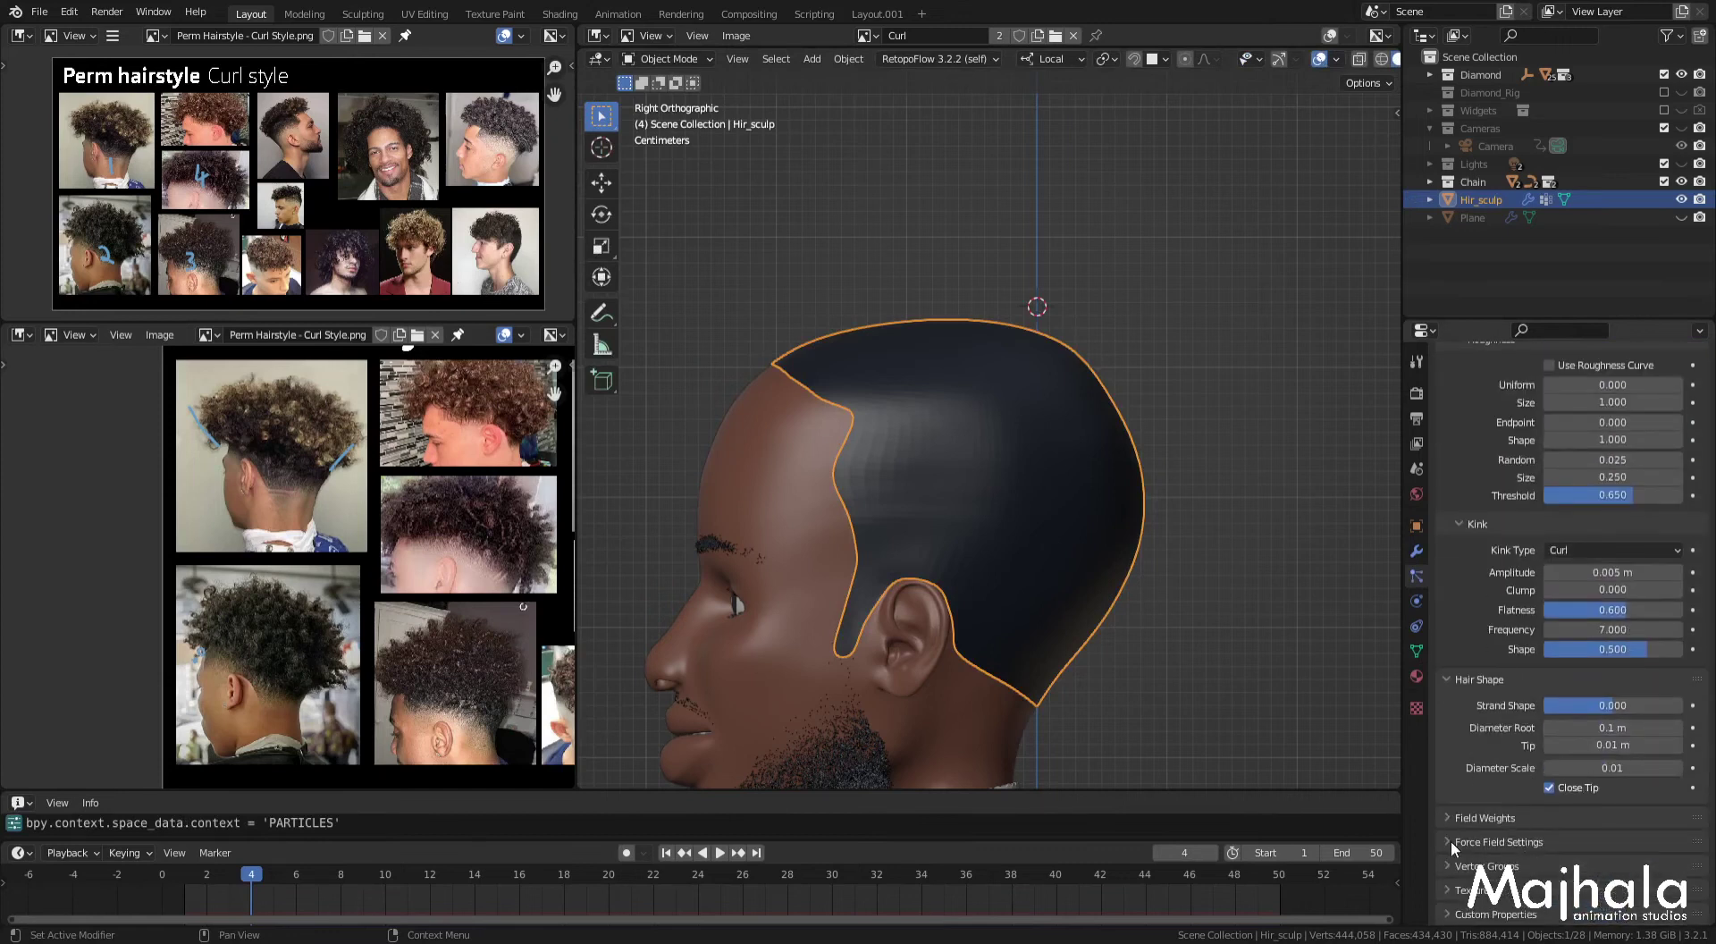
Step: Assign the 'Hair' vertex group to both the Density and Length fields of the Curl Style particles
left_click(1455, 865)
scroll(1604, 813, "down", 5)
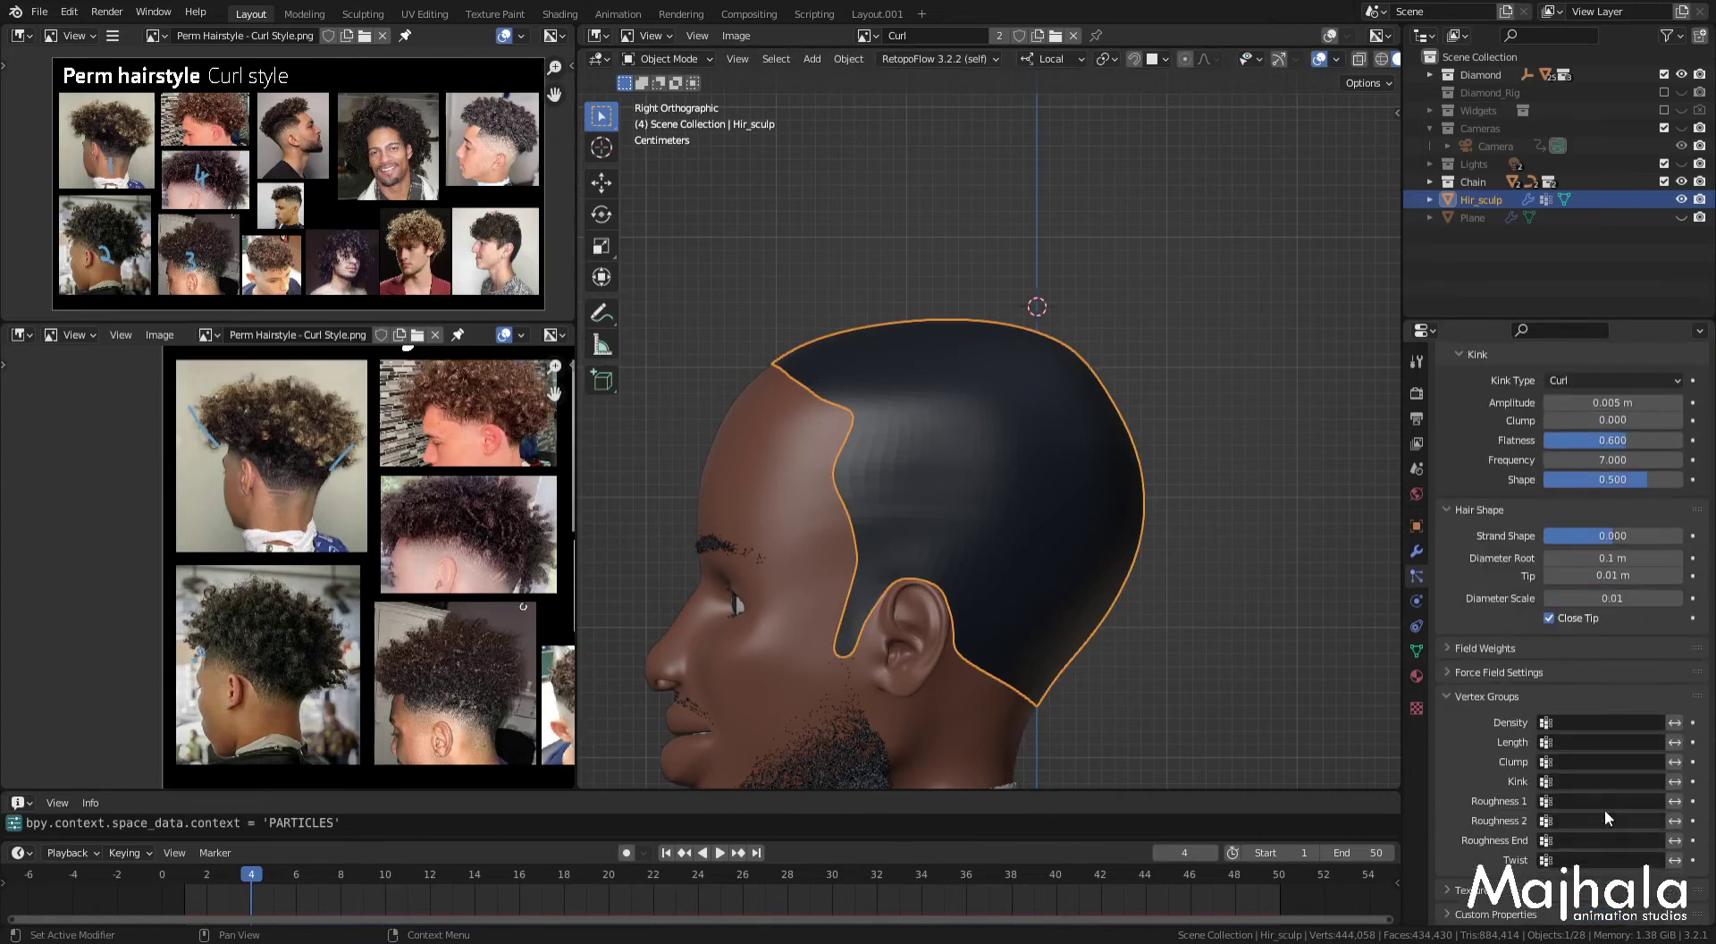
left_click(1594, 722)
left_click(1551, 743)
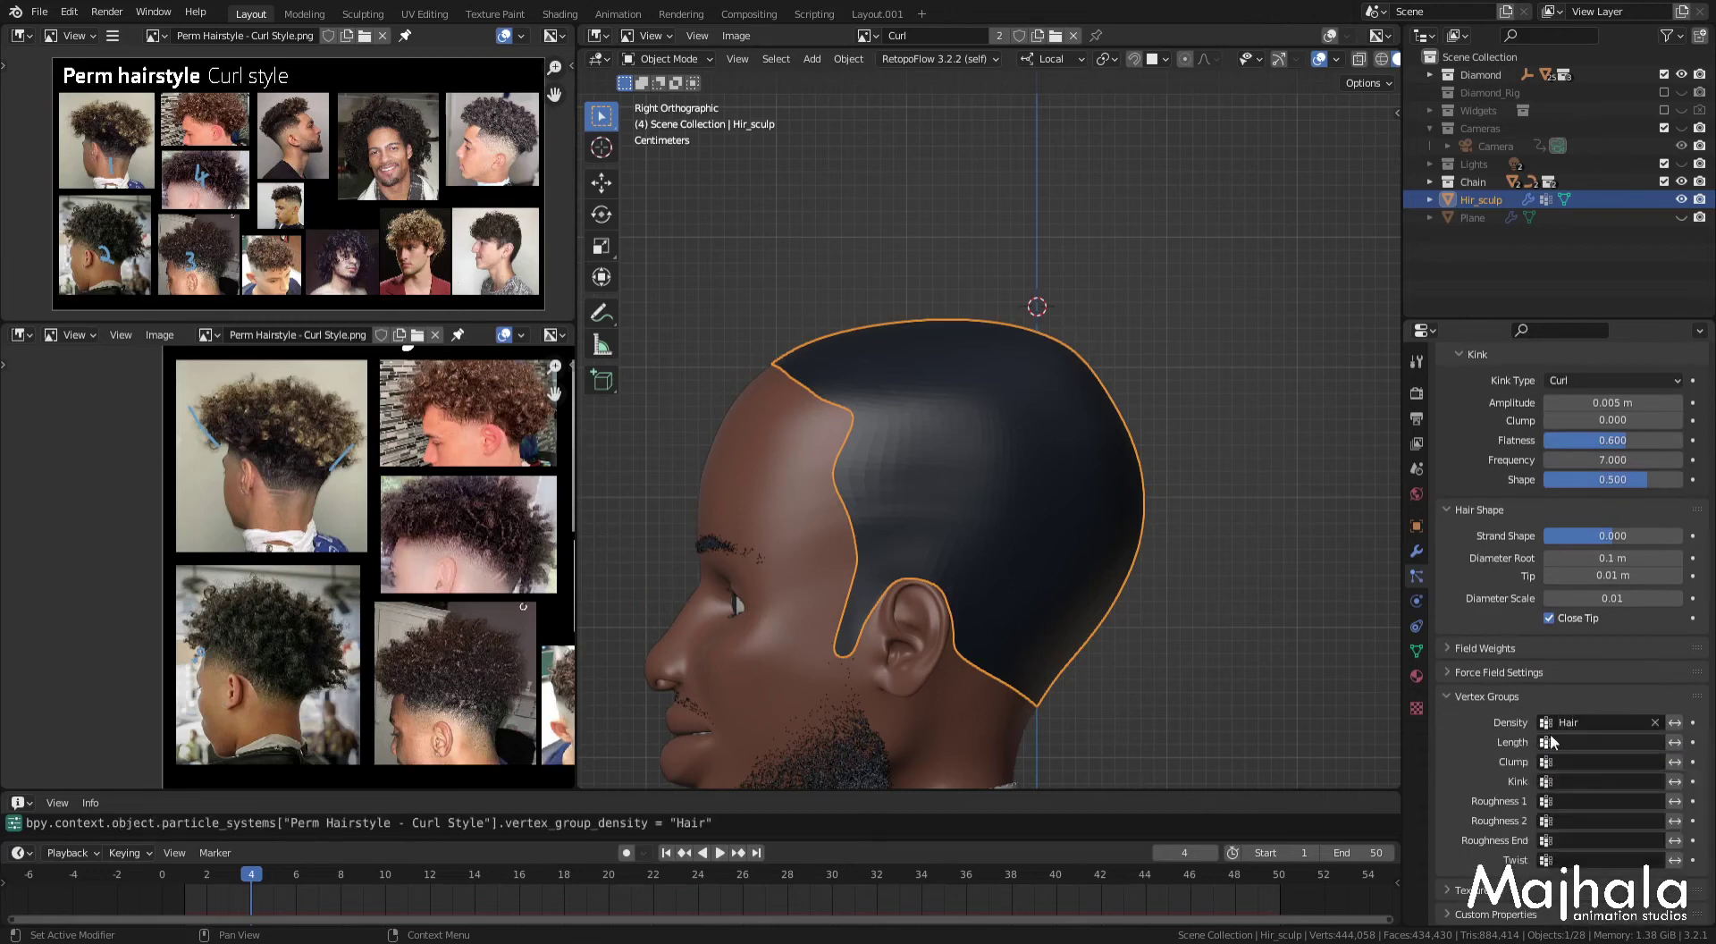
left_click(1621, 743)
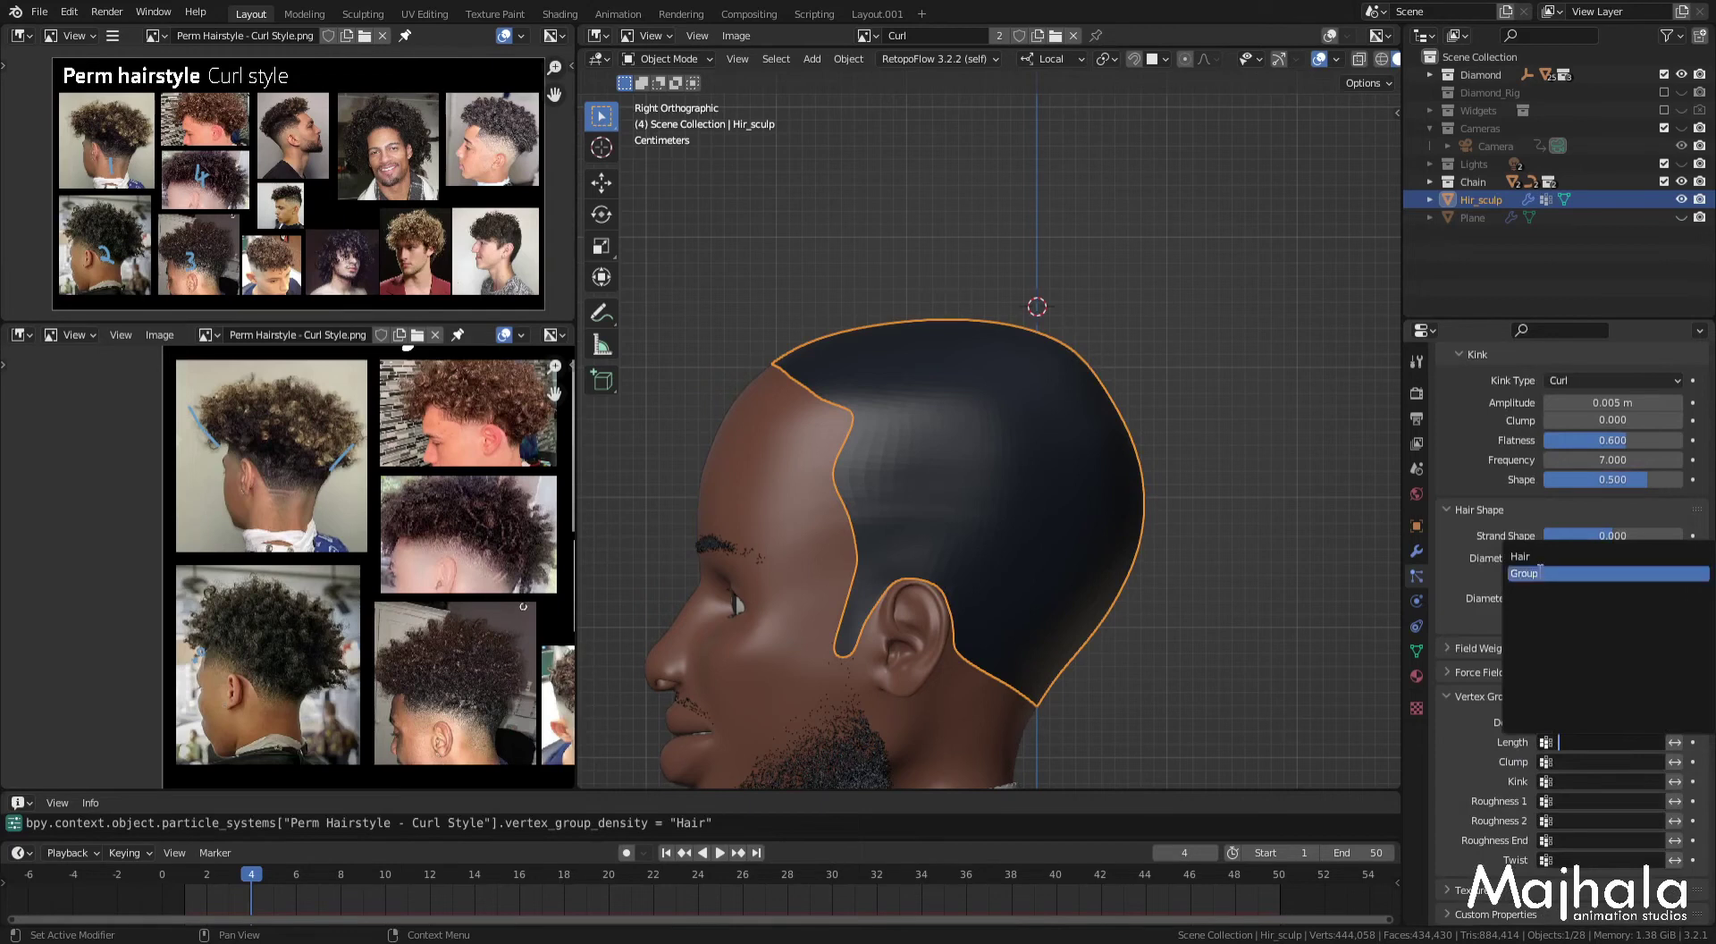
left_click(1538, 557)
left_click(1676, 742)
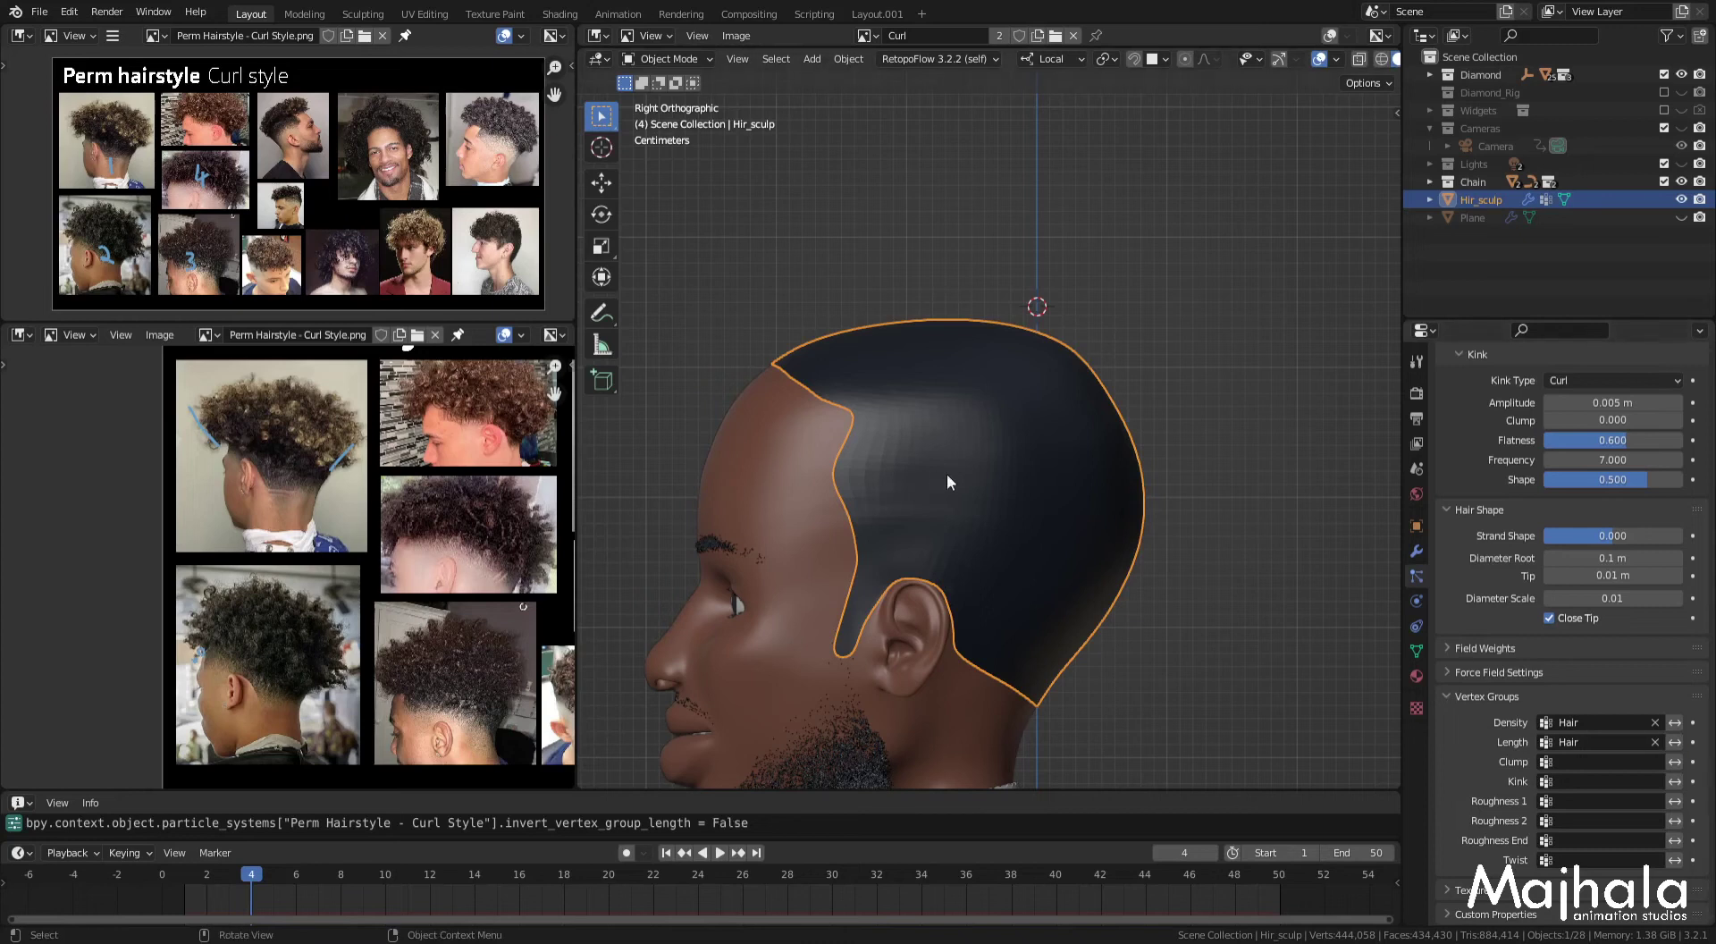
scroll(946, 474, "down", 1)
scroll(983, 471, "down", 1)
key("ctrl+Tab")
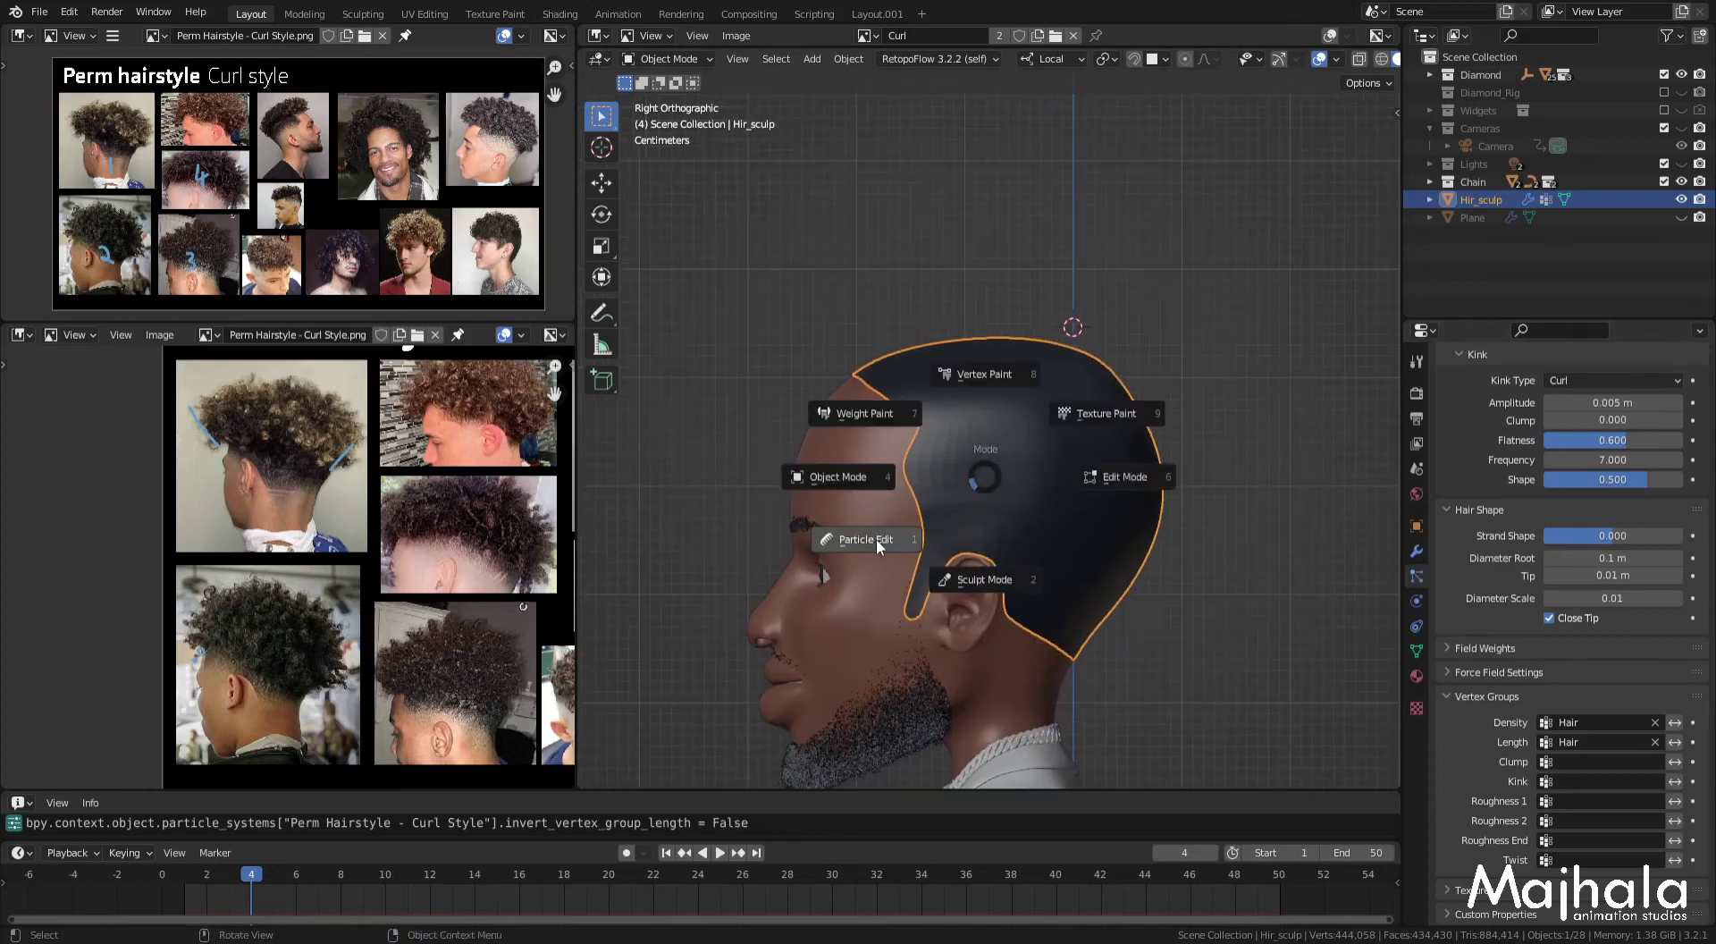
Step: Add one strand at the front hairline in Particle Edit and comb it forward with a 131 px brush
left_click(874, 540)
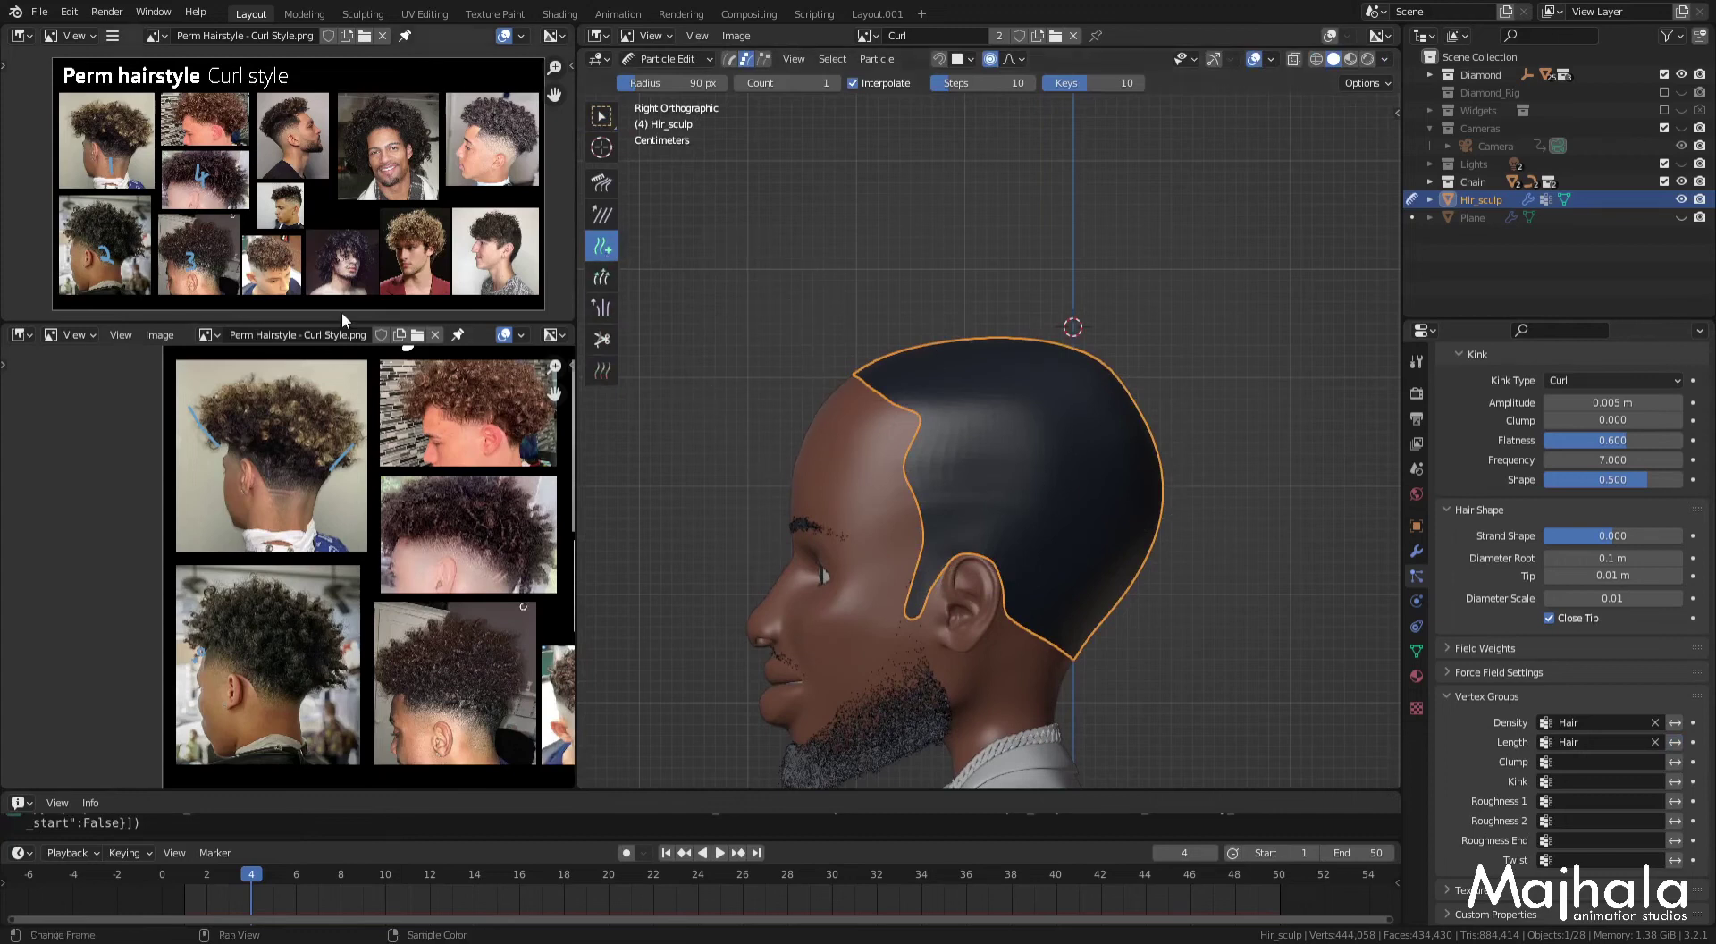
middle_click_drag(968, 431, 986, 470, "shift")
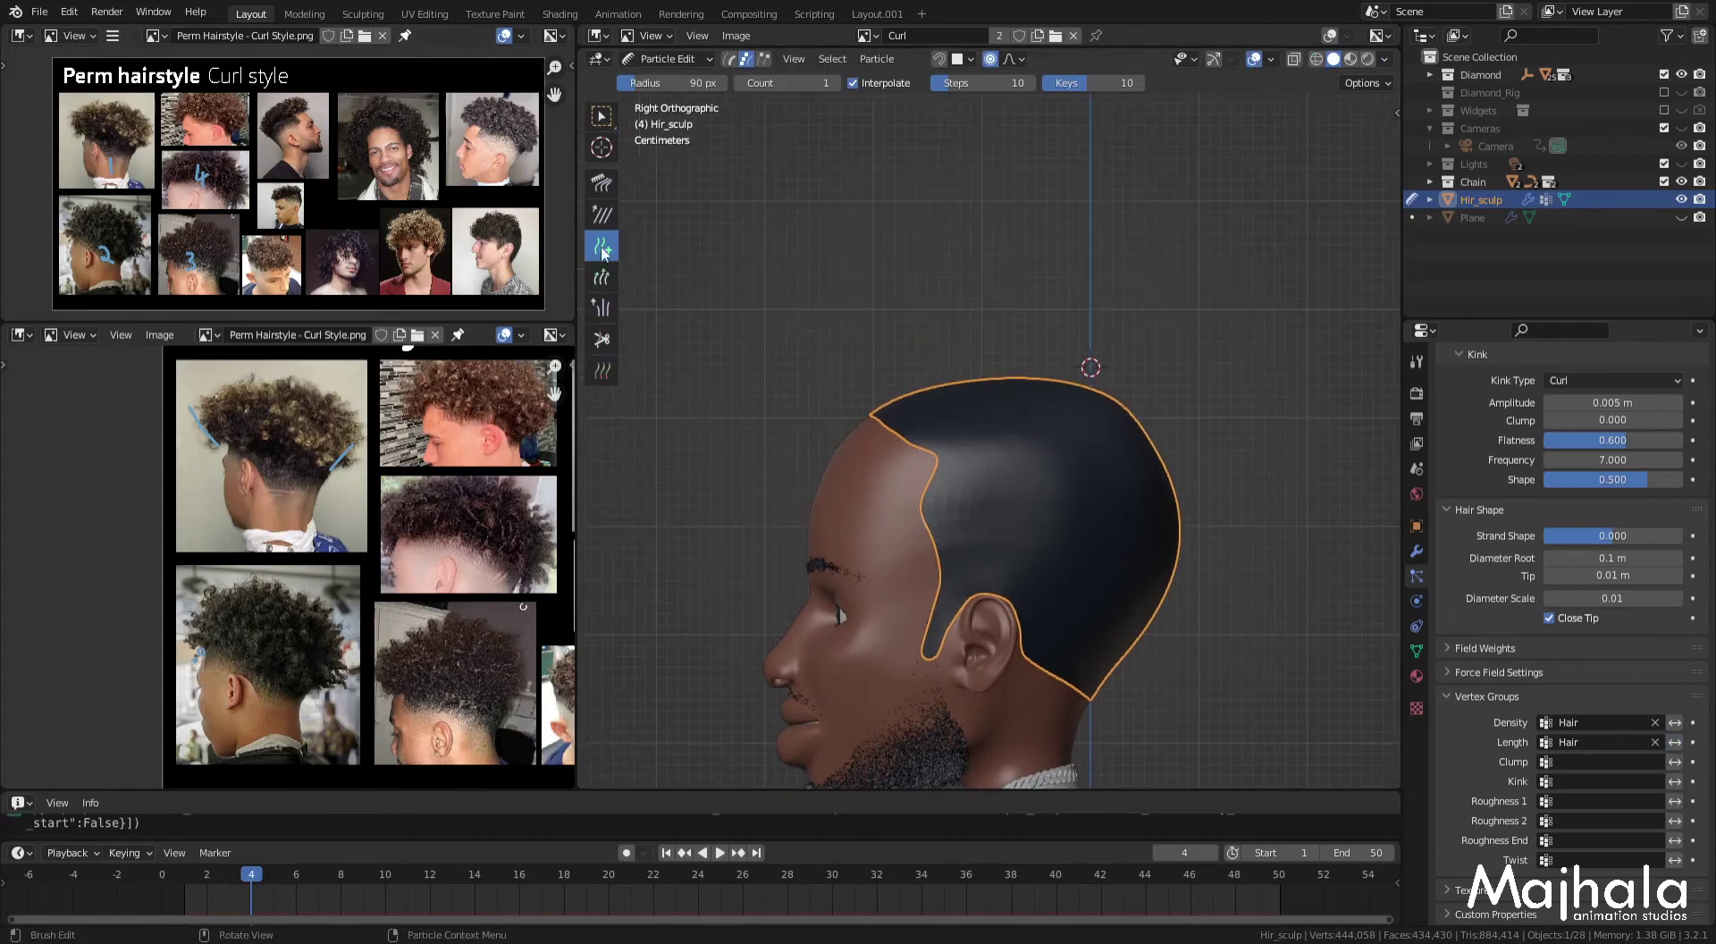
left_click(881, 411)
left_click(601, 183)
key("f")
left_click(846, 313)
left_click_drag(846, 313, 753, 287)
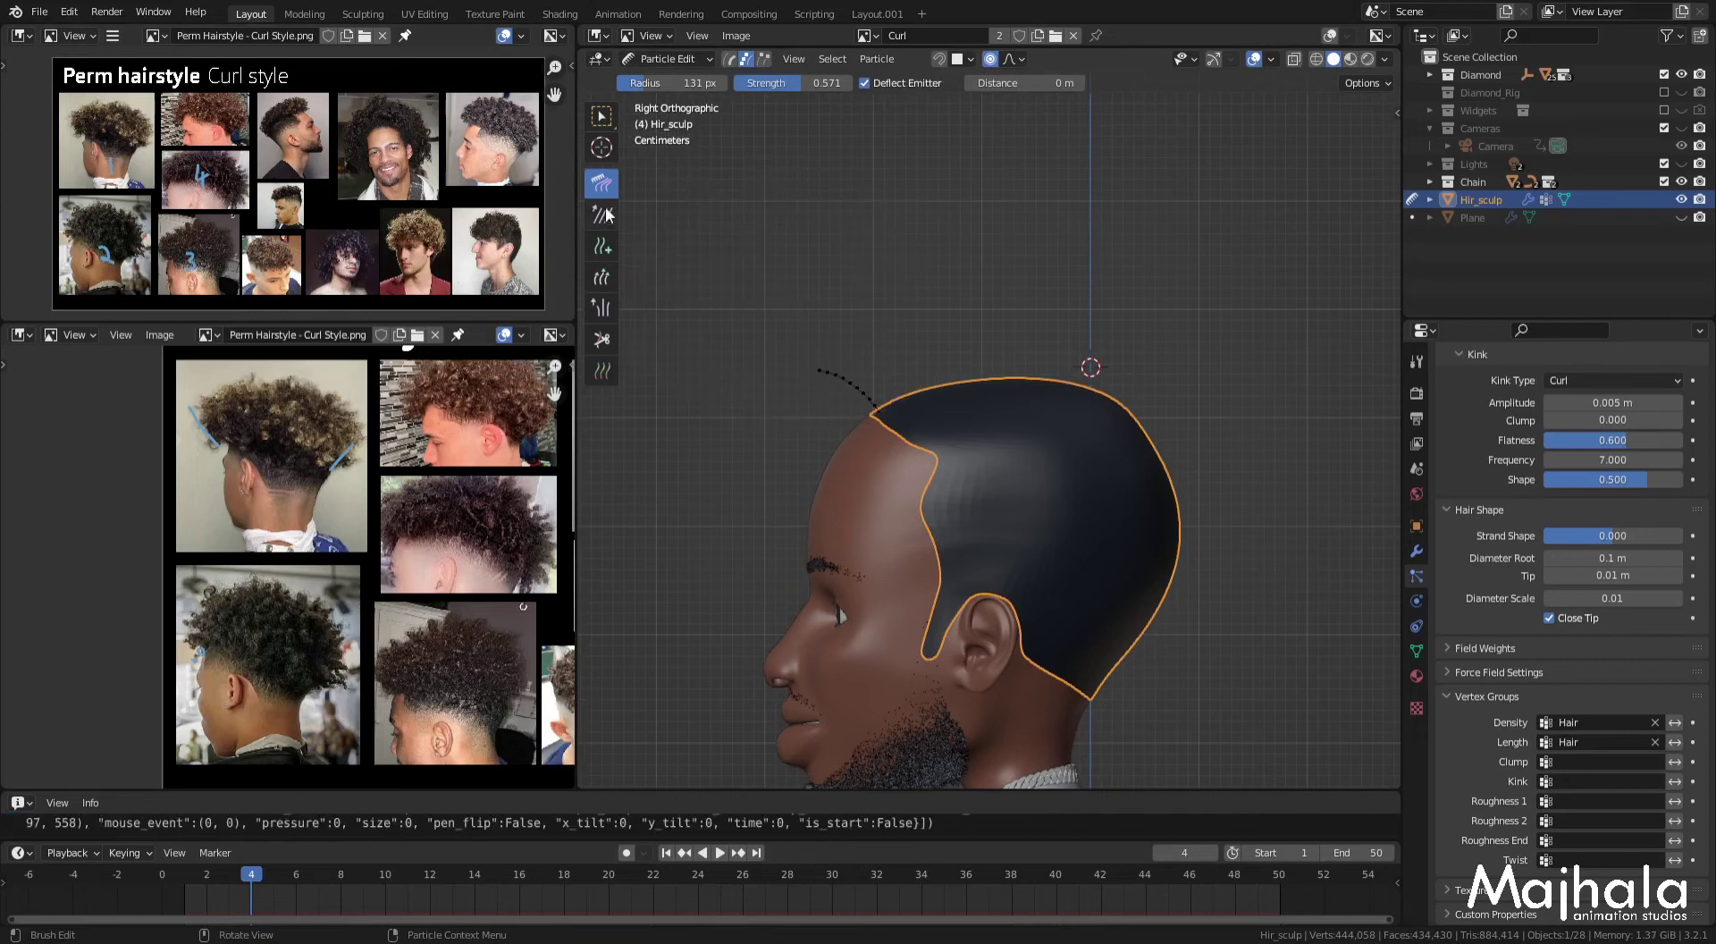
left_click(603, 249)
middle_click_drag(1149, 656, 1108, 624, "shift")
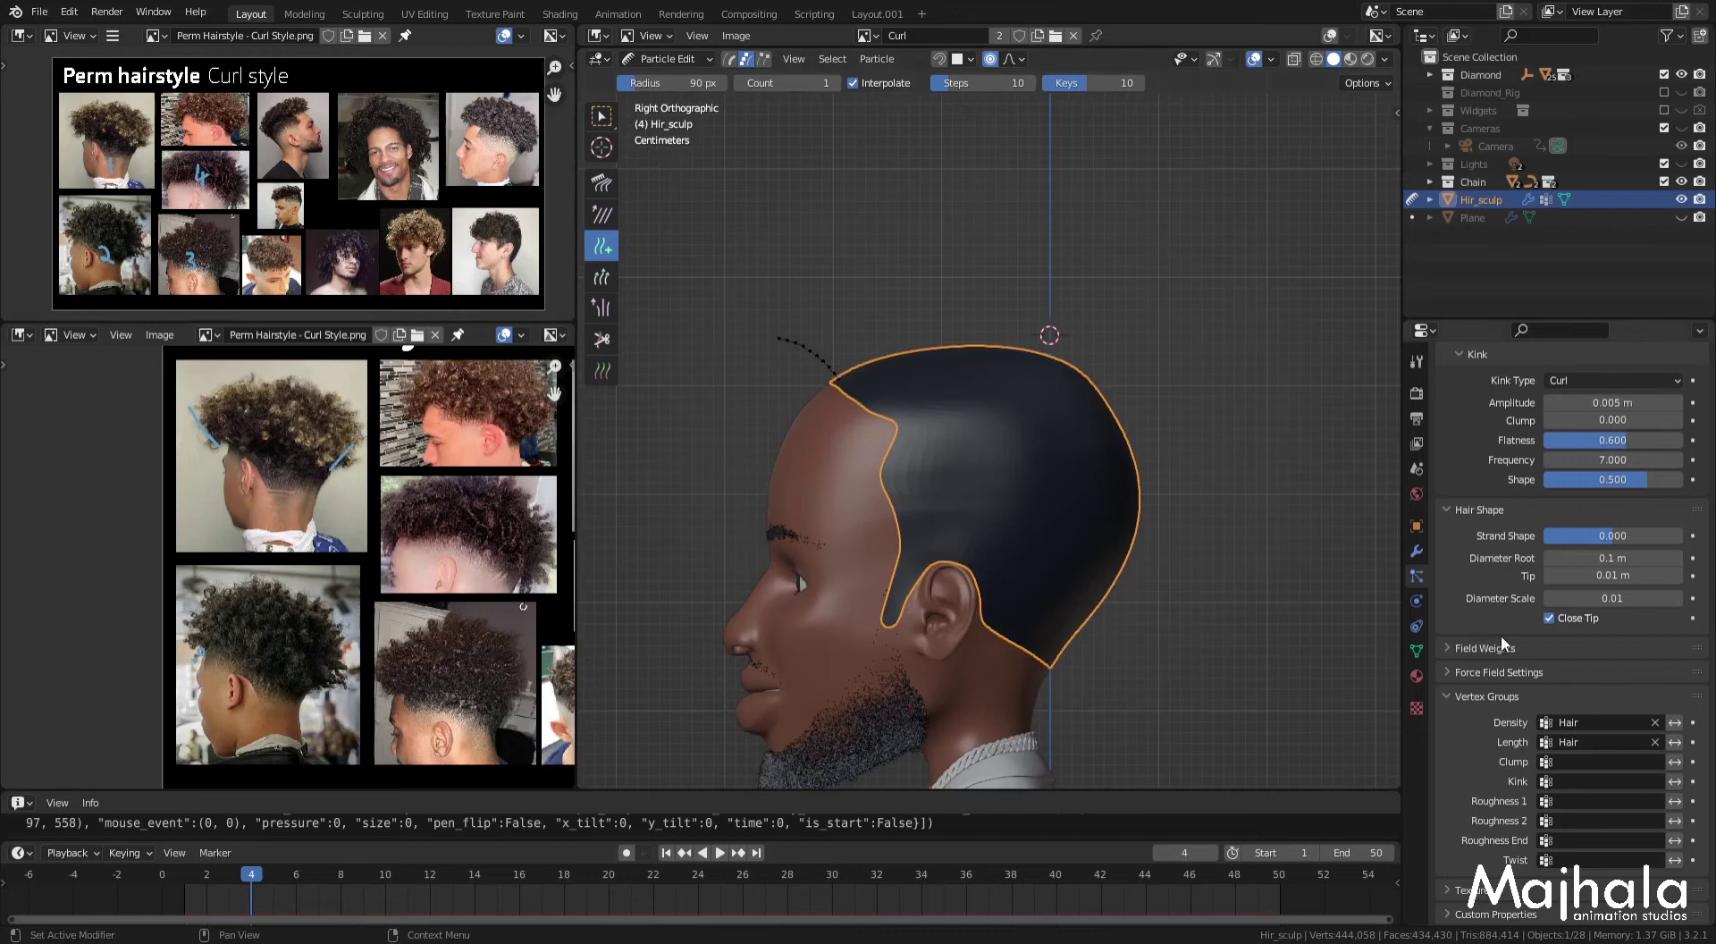
Step: Toggle the Note and Note.001 annotation layers' visibility and add a new annotation layer
key("n")
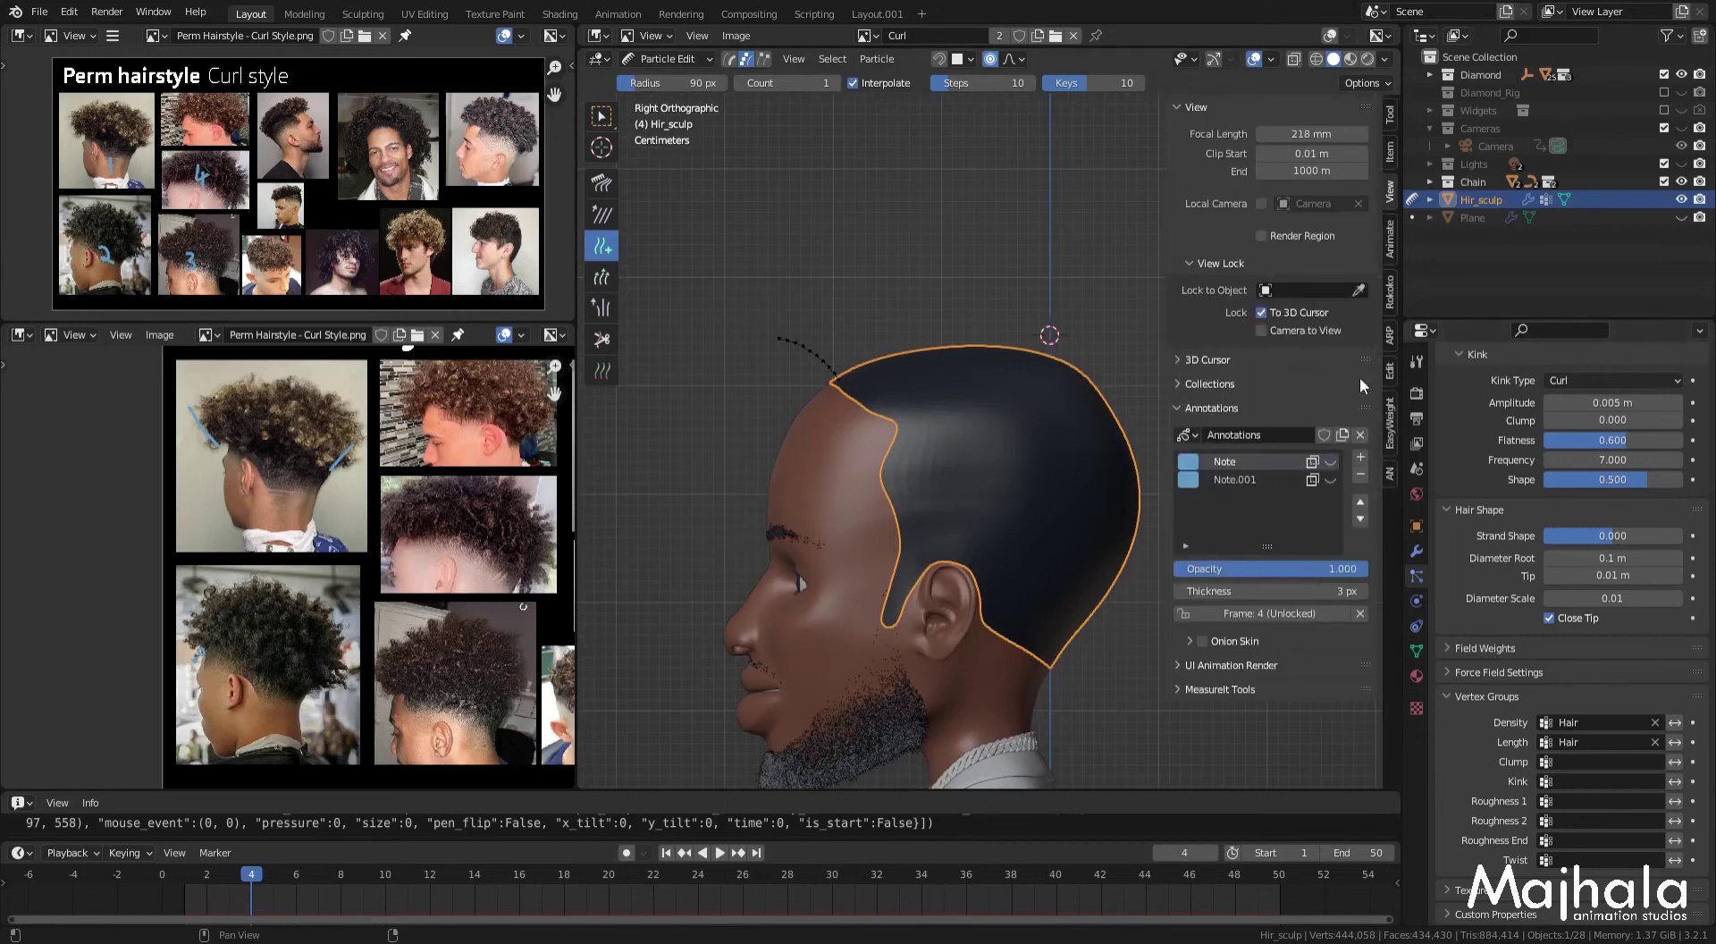
left_click(1330, 463)
left_click(1331, 463)
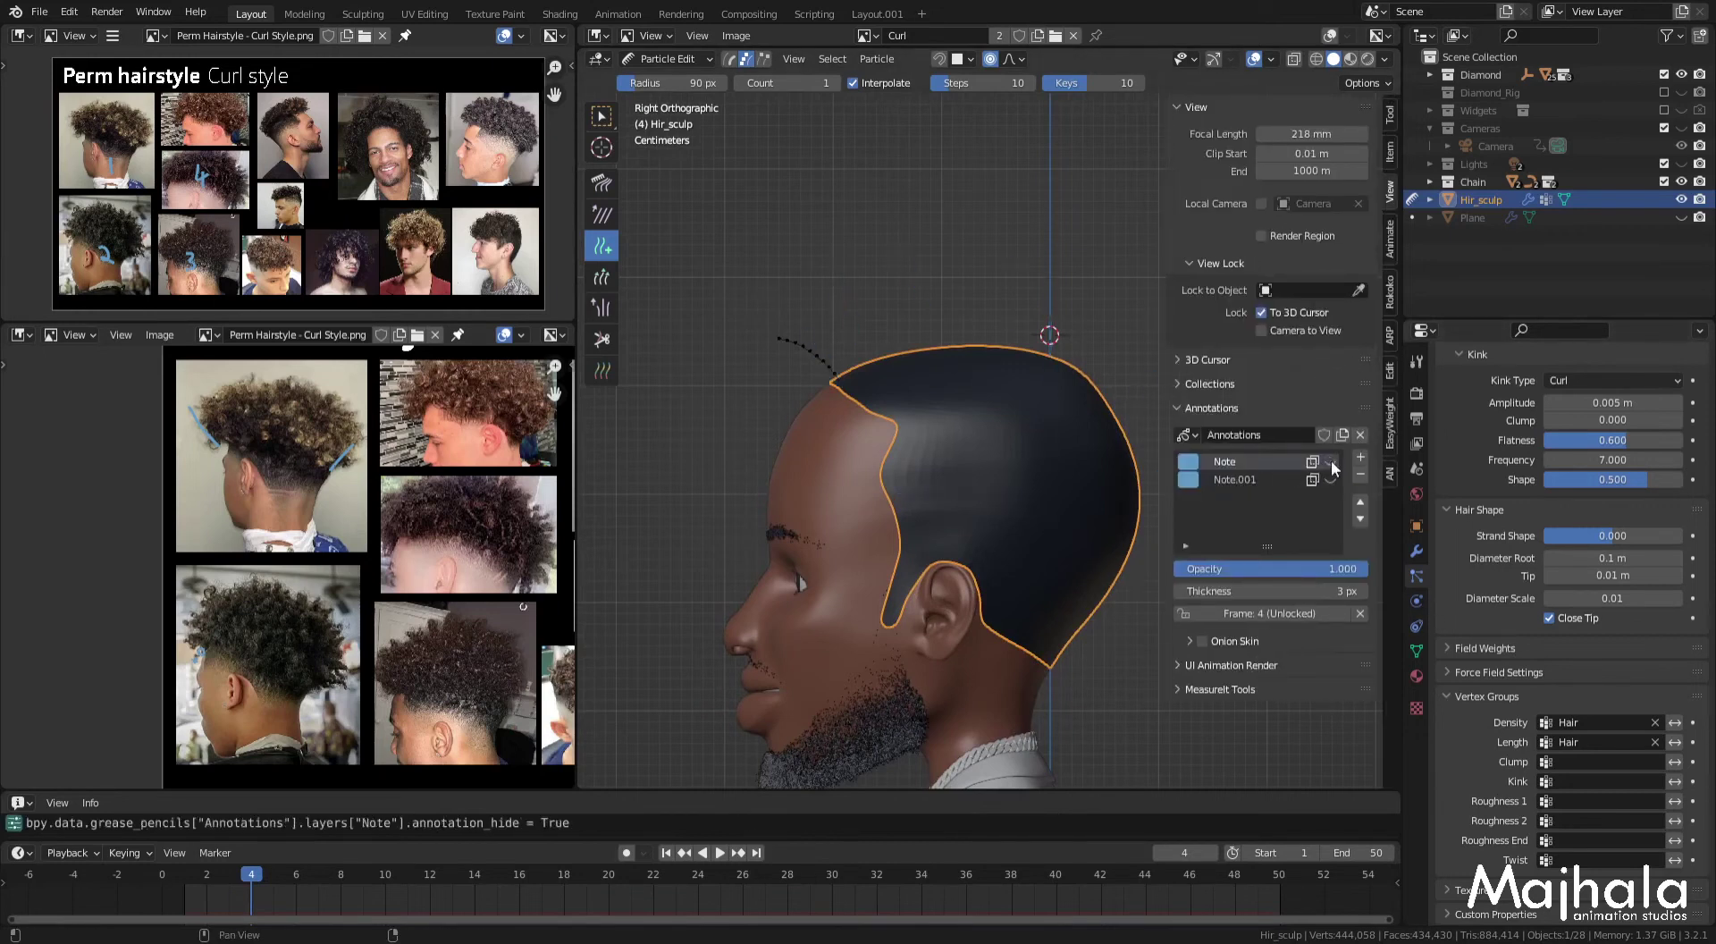
left_click(1331, 480)
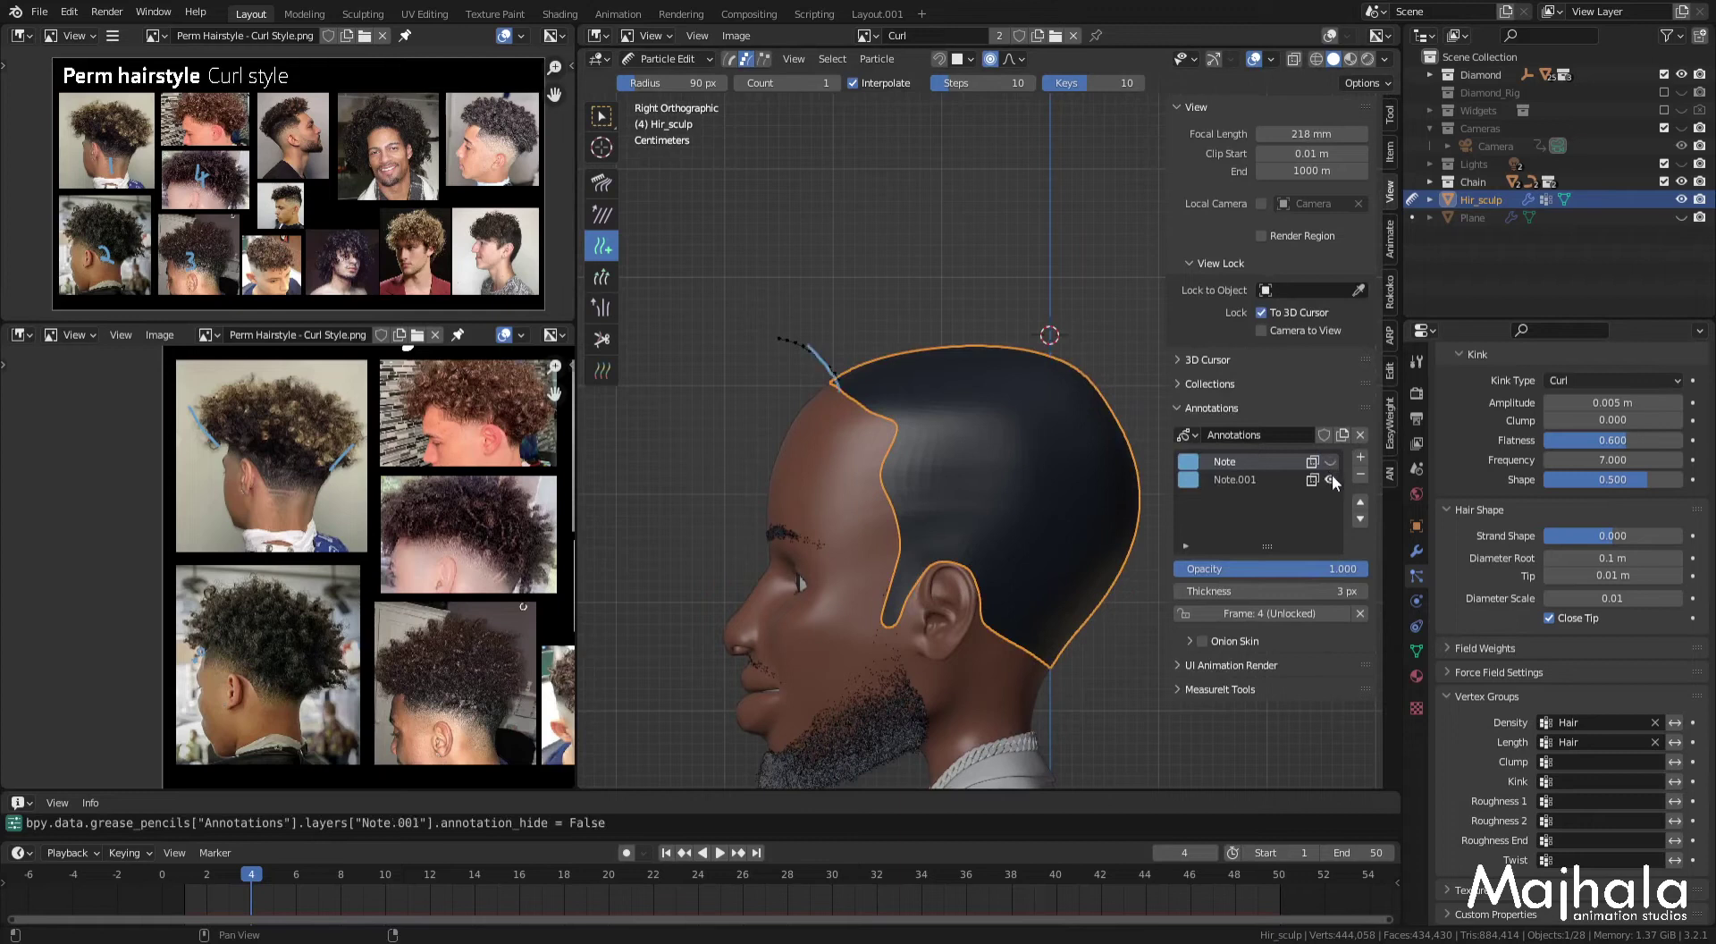
left_click(1331, 462)
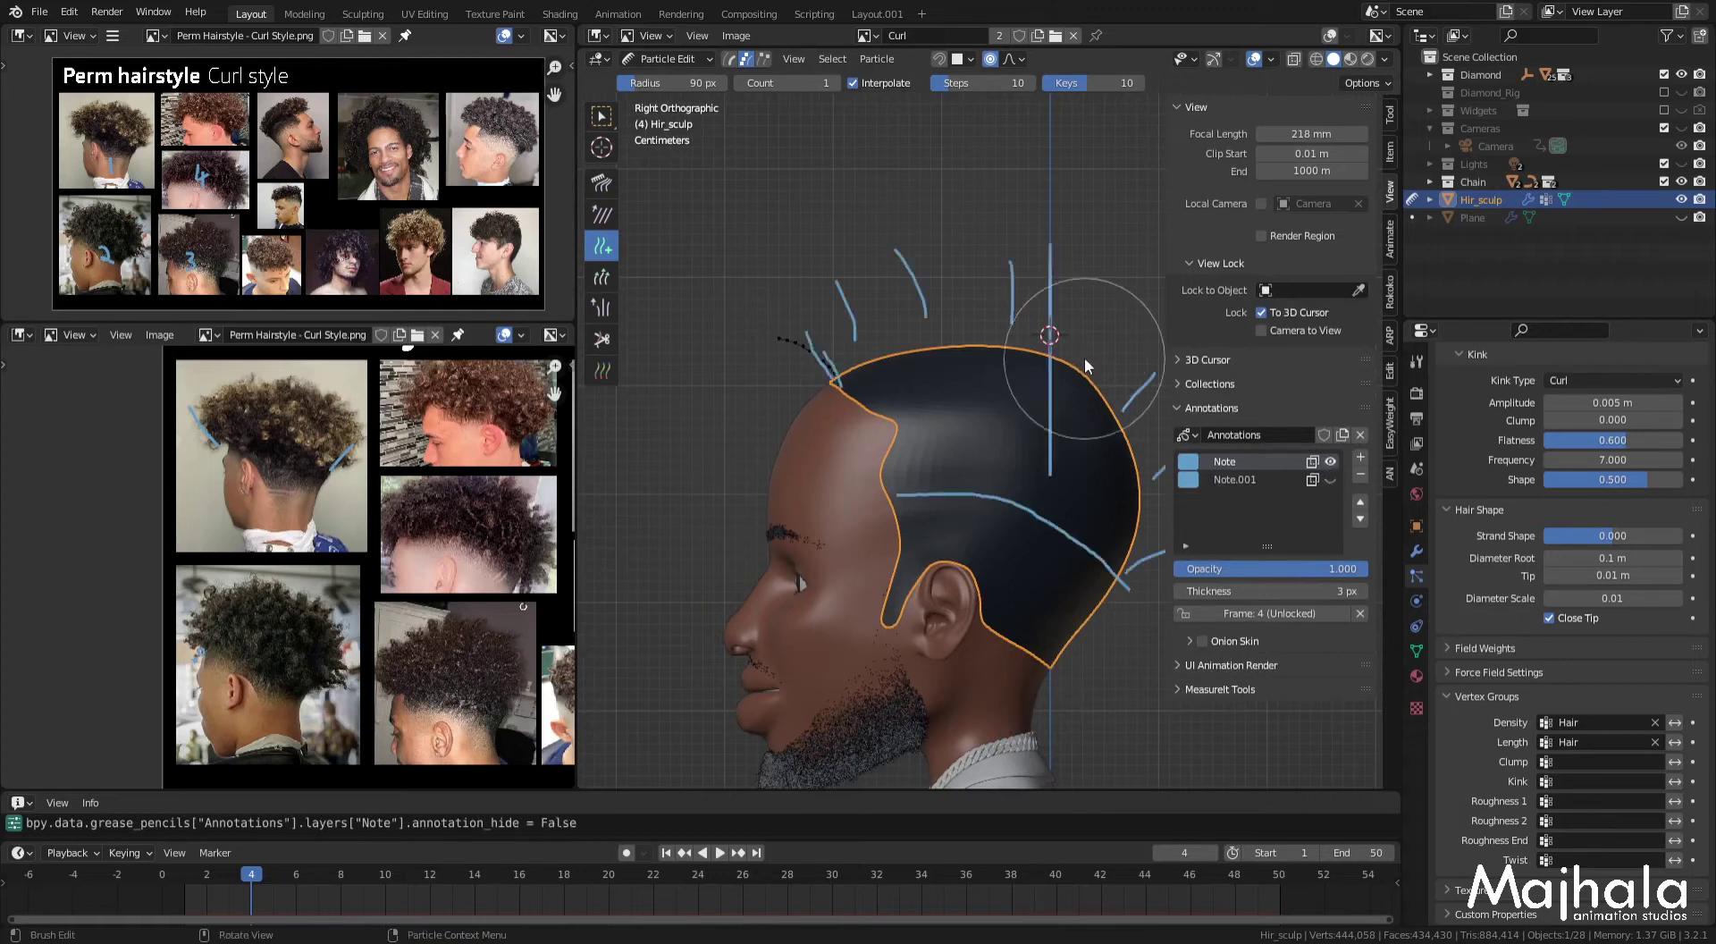
left_click(1330, 462)
left_click(1360, 458)
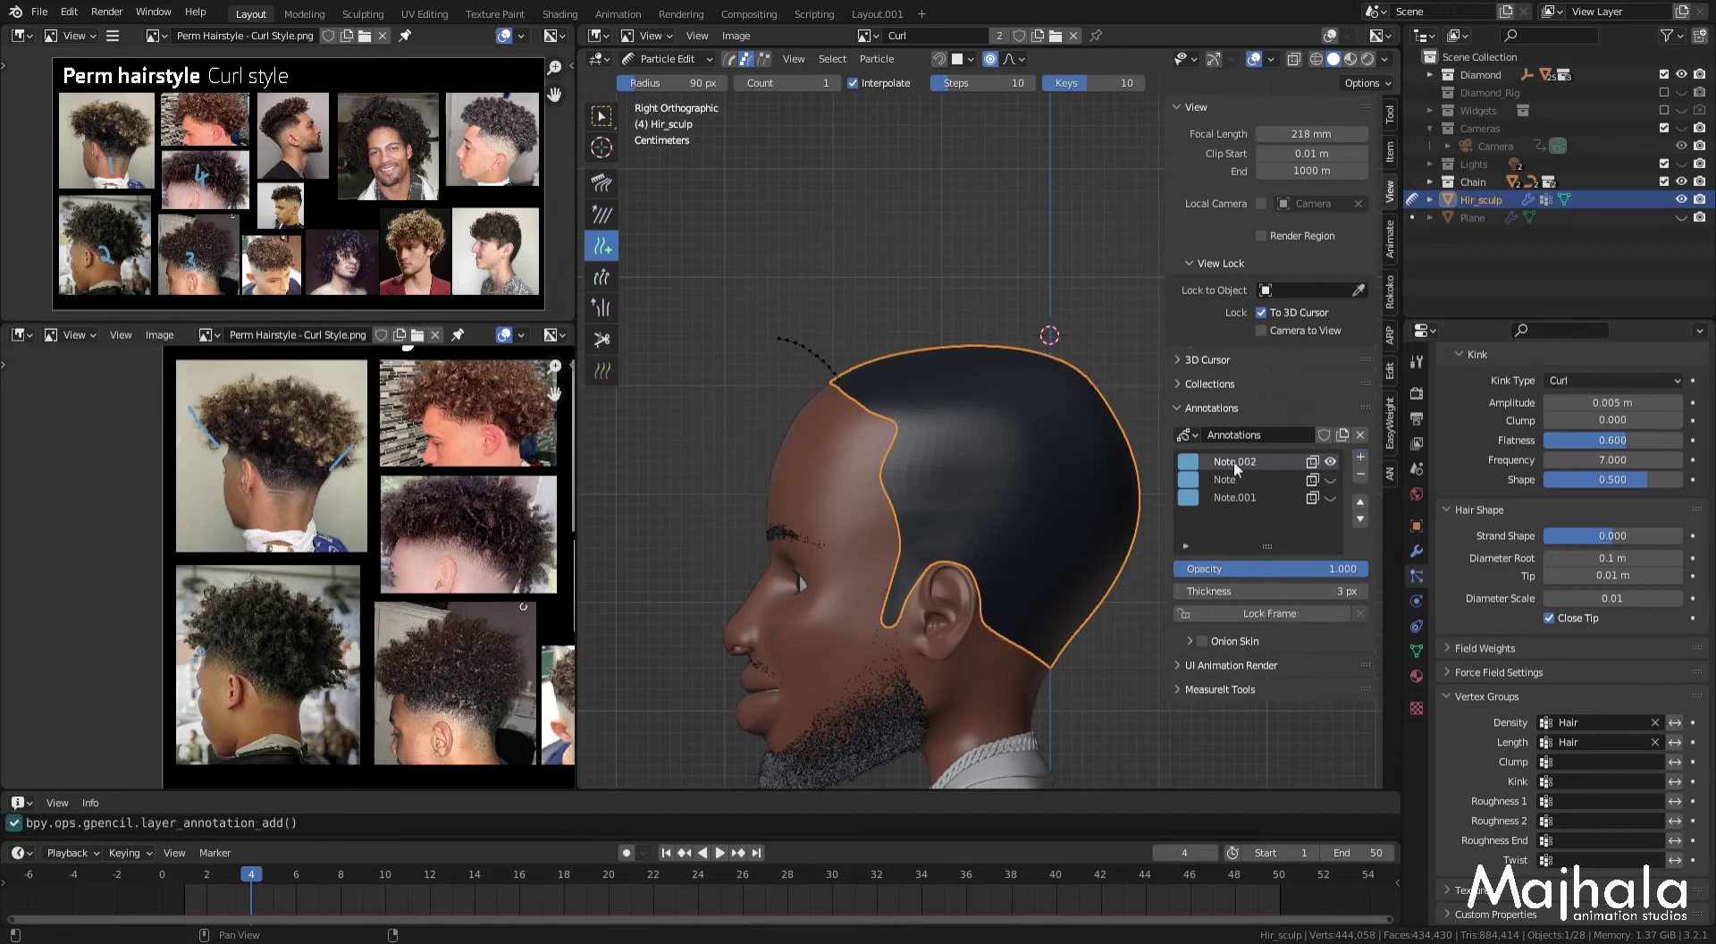
key("n")
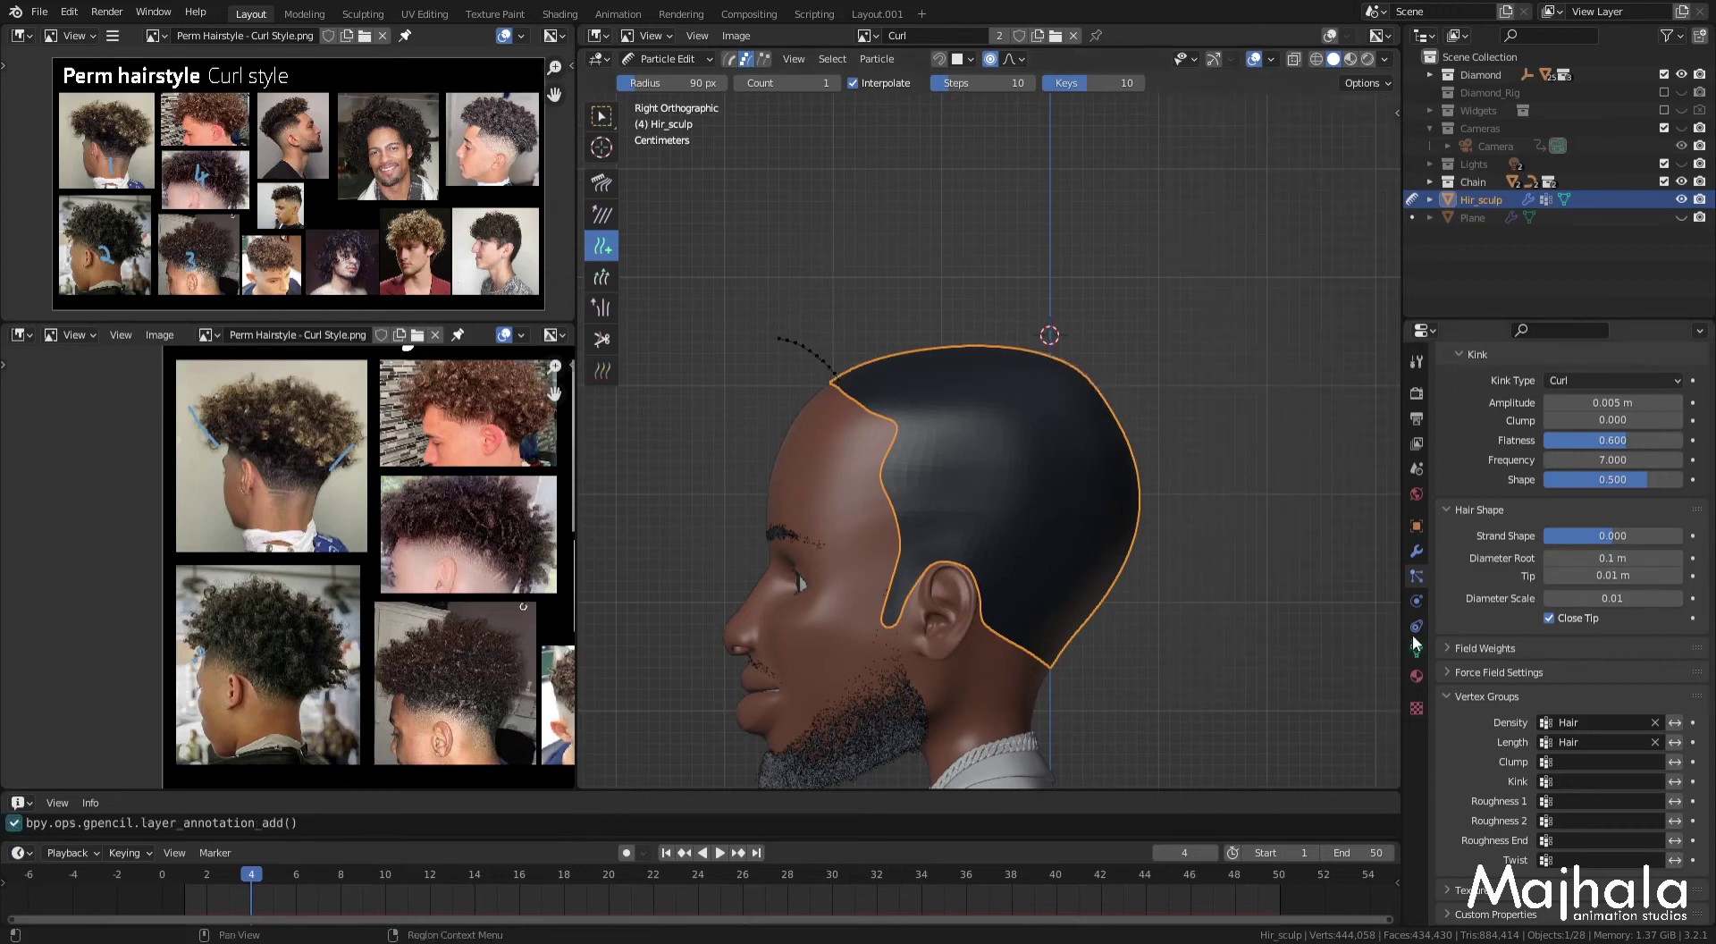
Step: Blur the weights along a line from temple to back in Weight Paint, then return to Object Mode
key("ctrl+Tab")
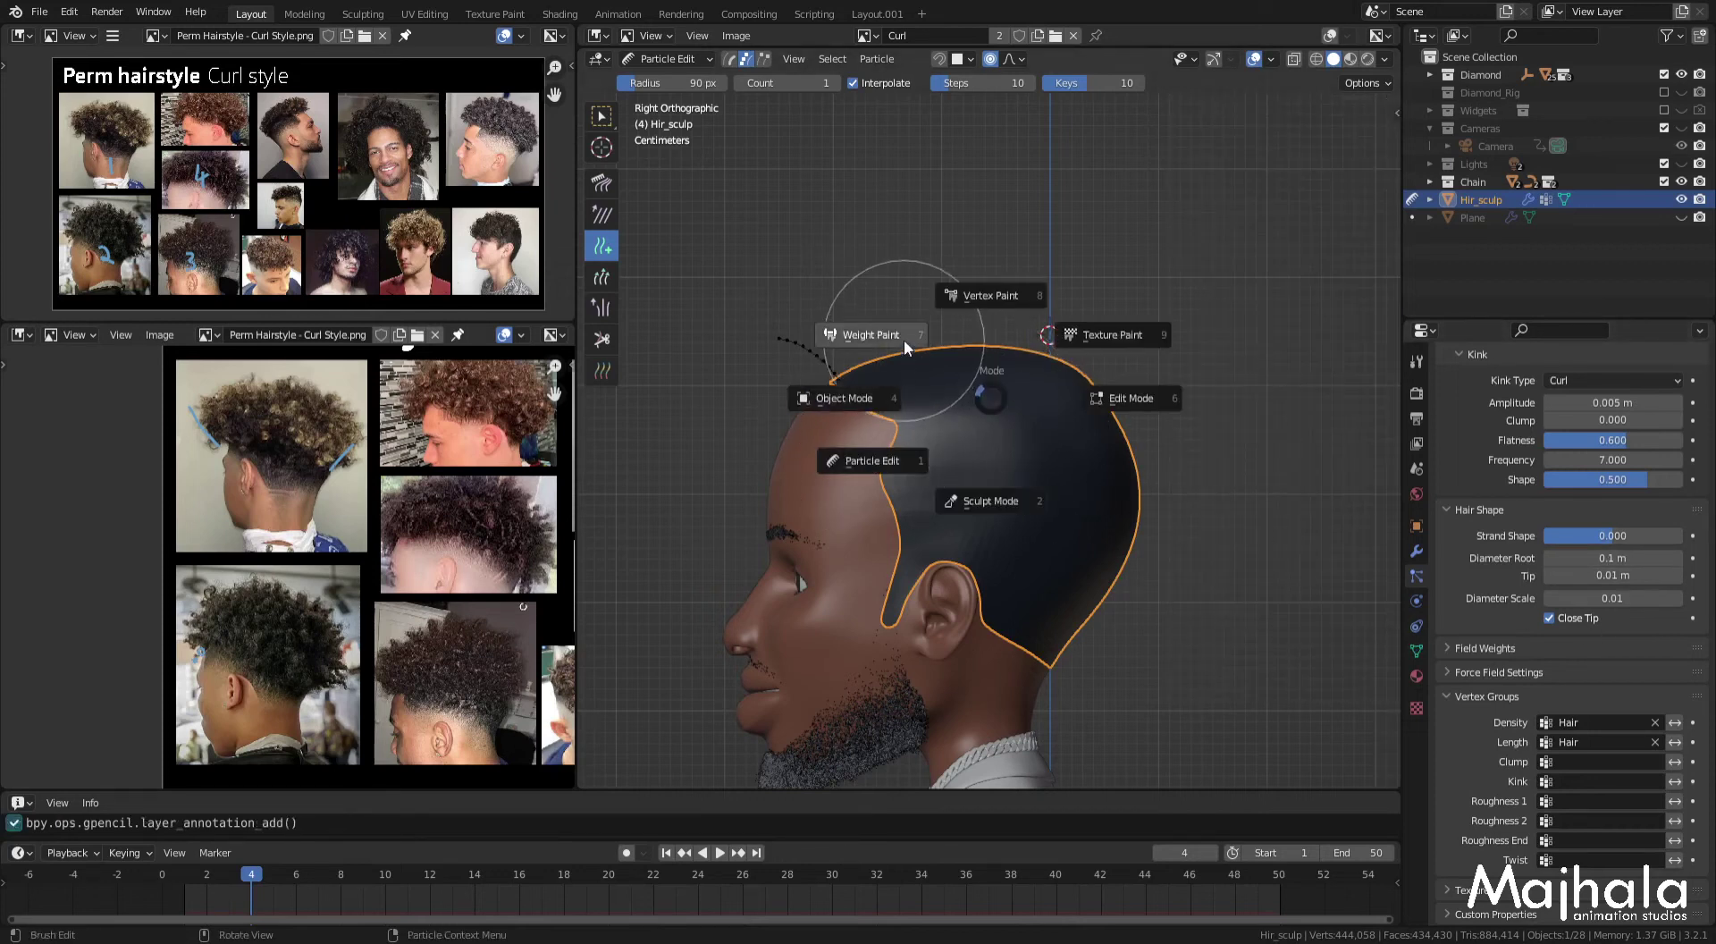
left_click(902, 340)
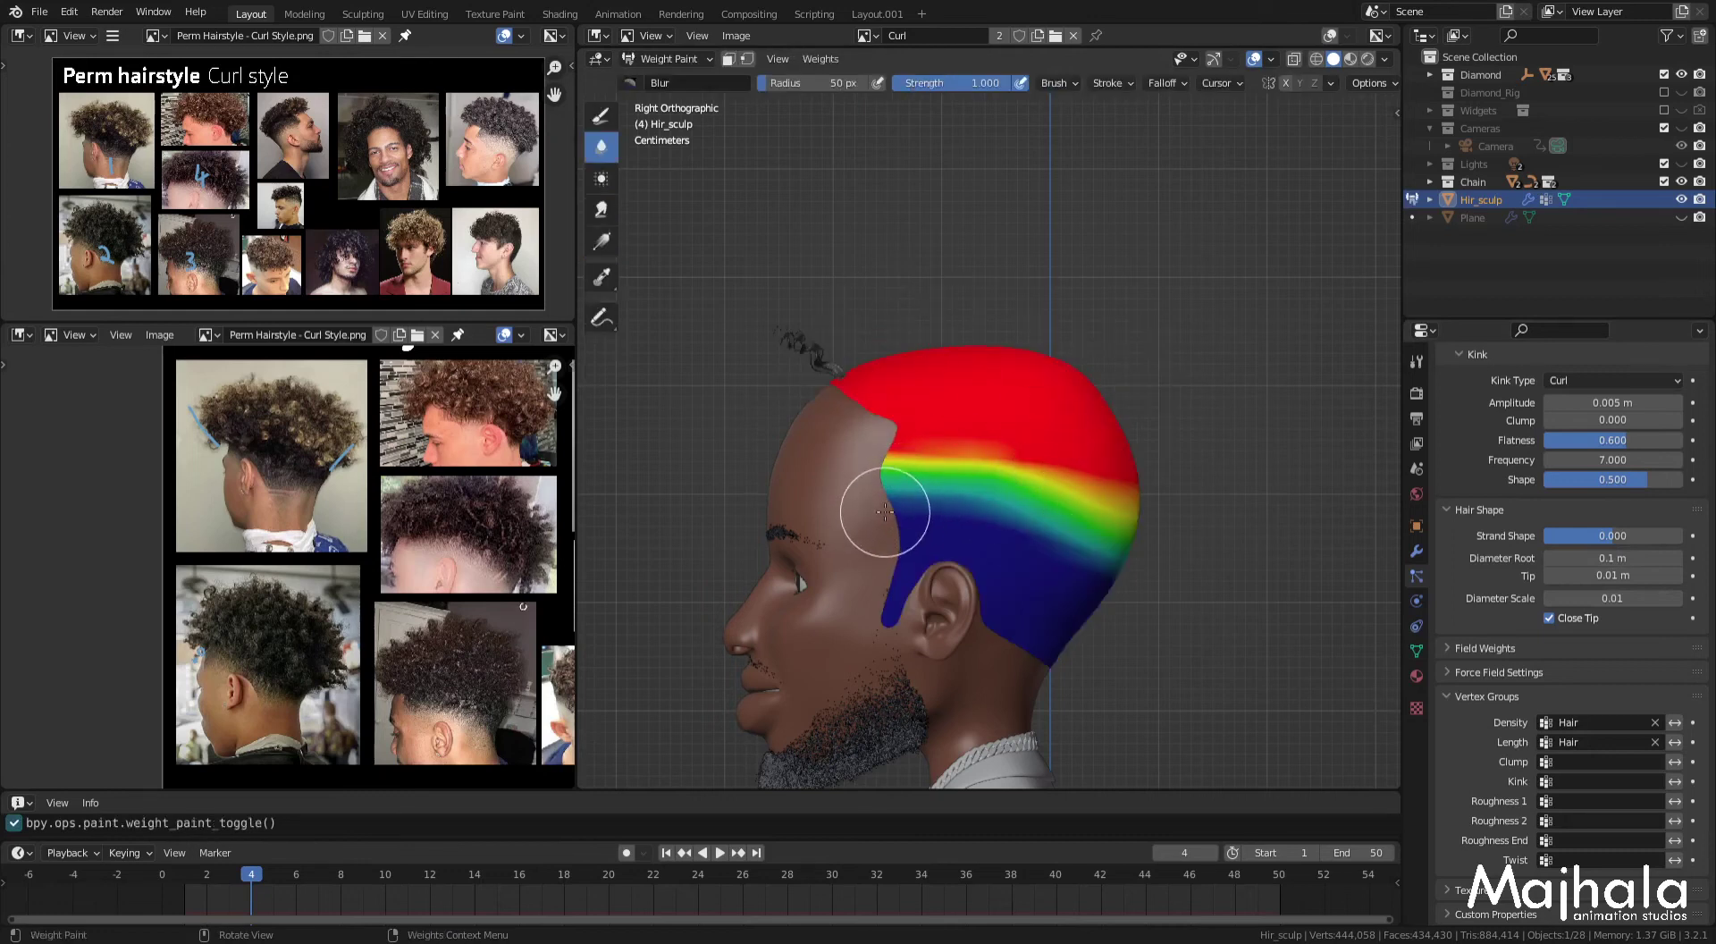
left_click_drag(872, 484, 1162, 557)
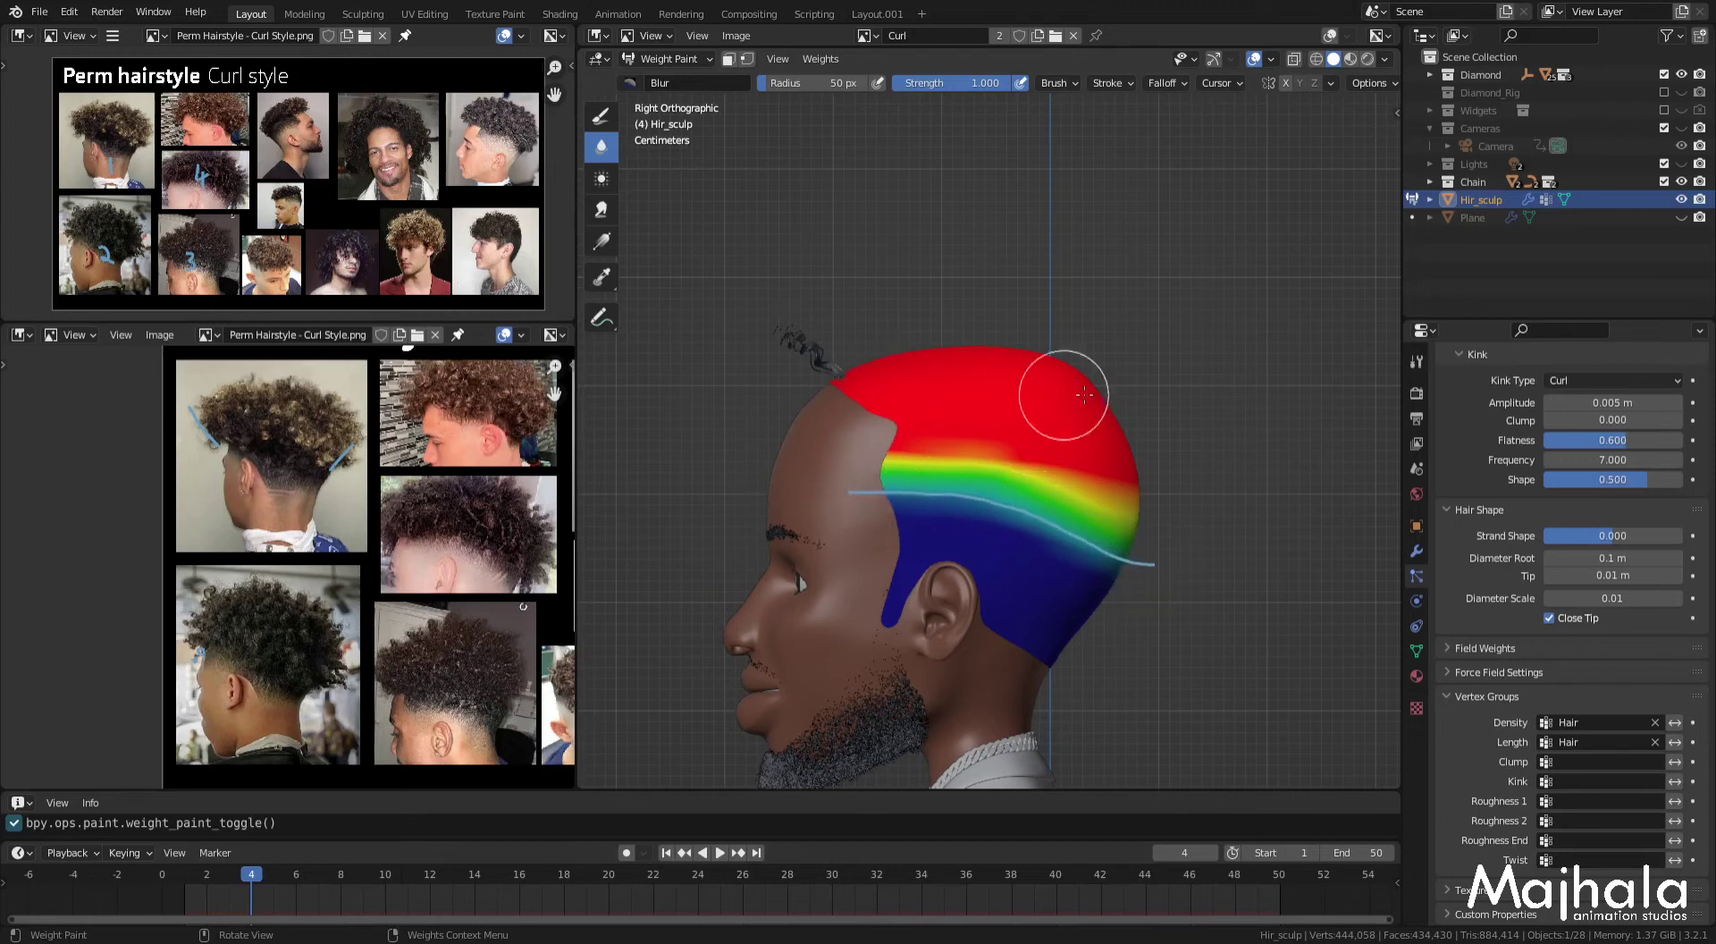
key("ctrl+Tab")
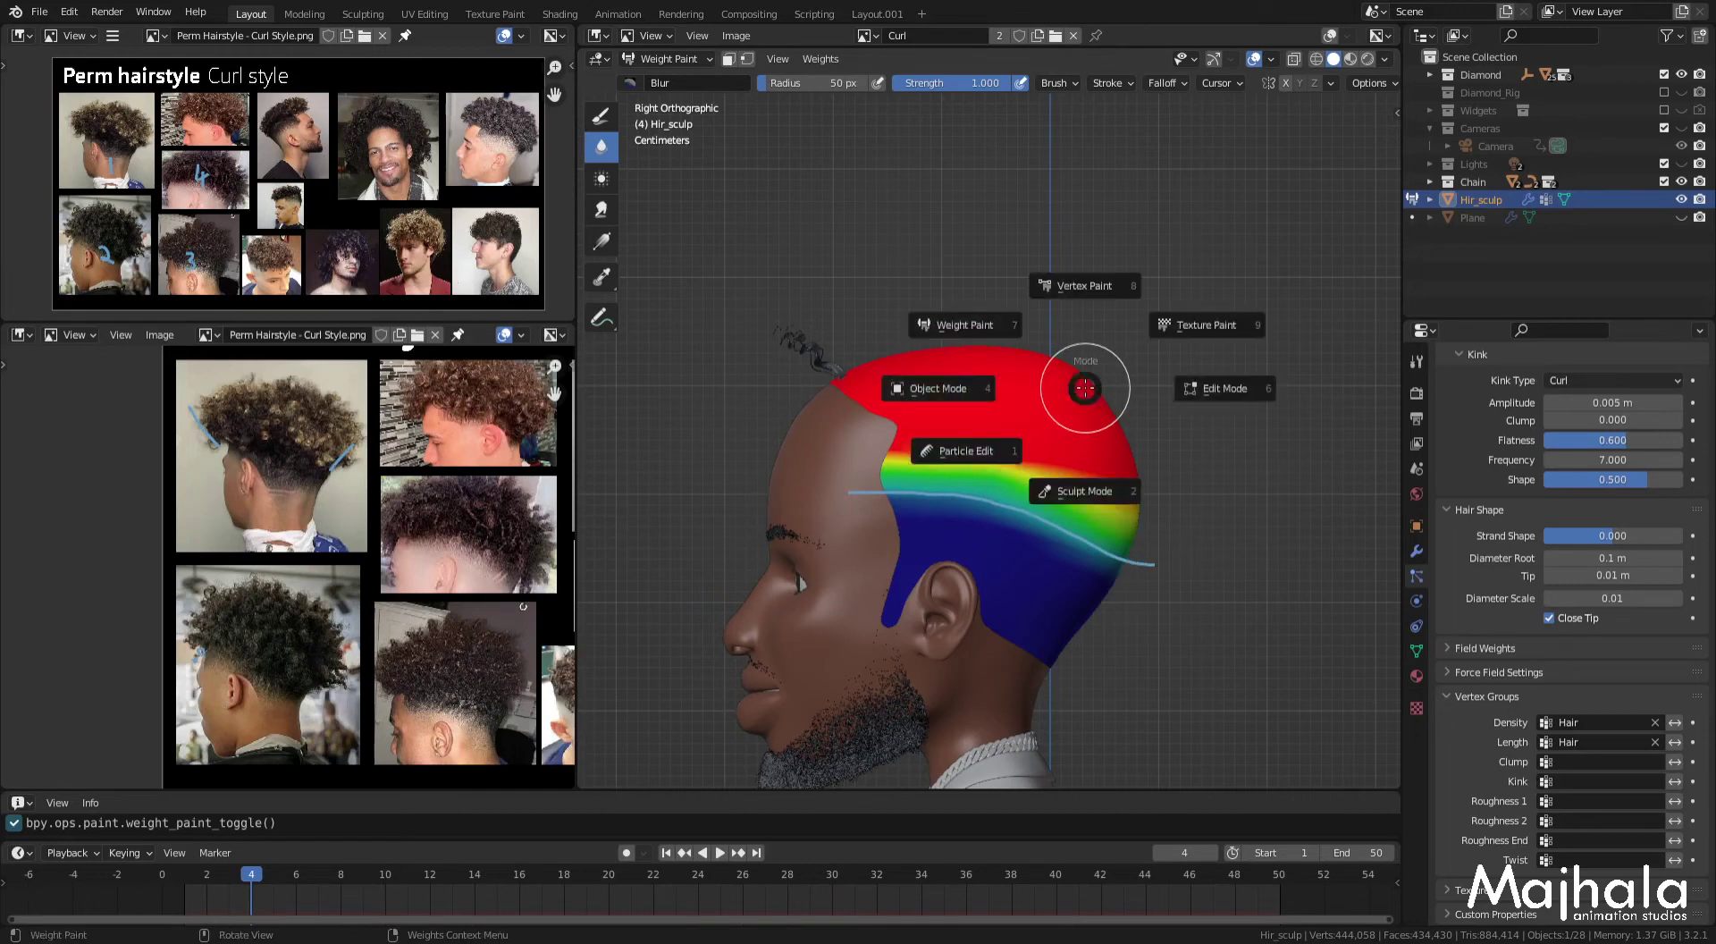
left_click(965, 390)
key("ctrl+Tab")
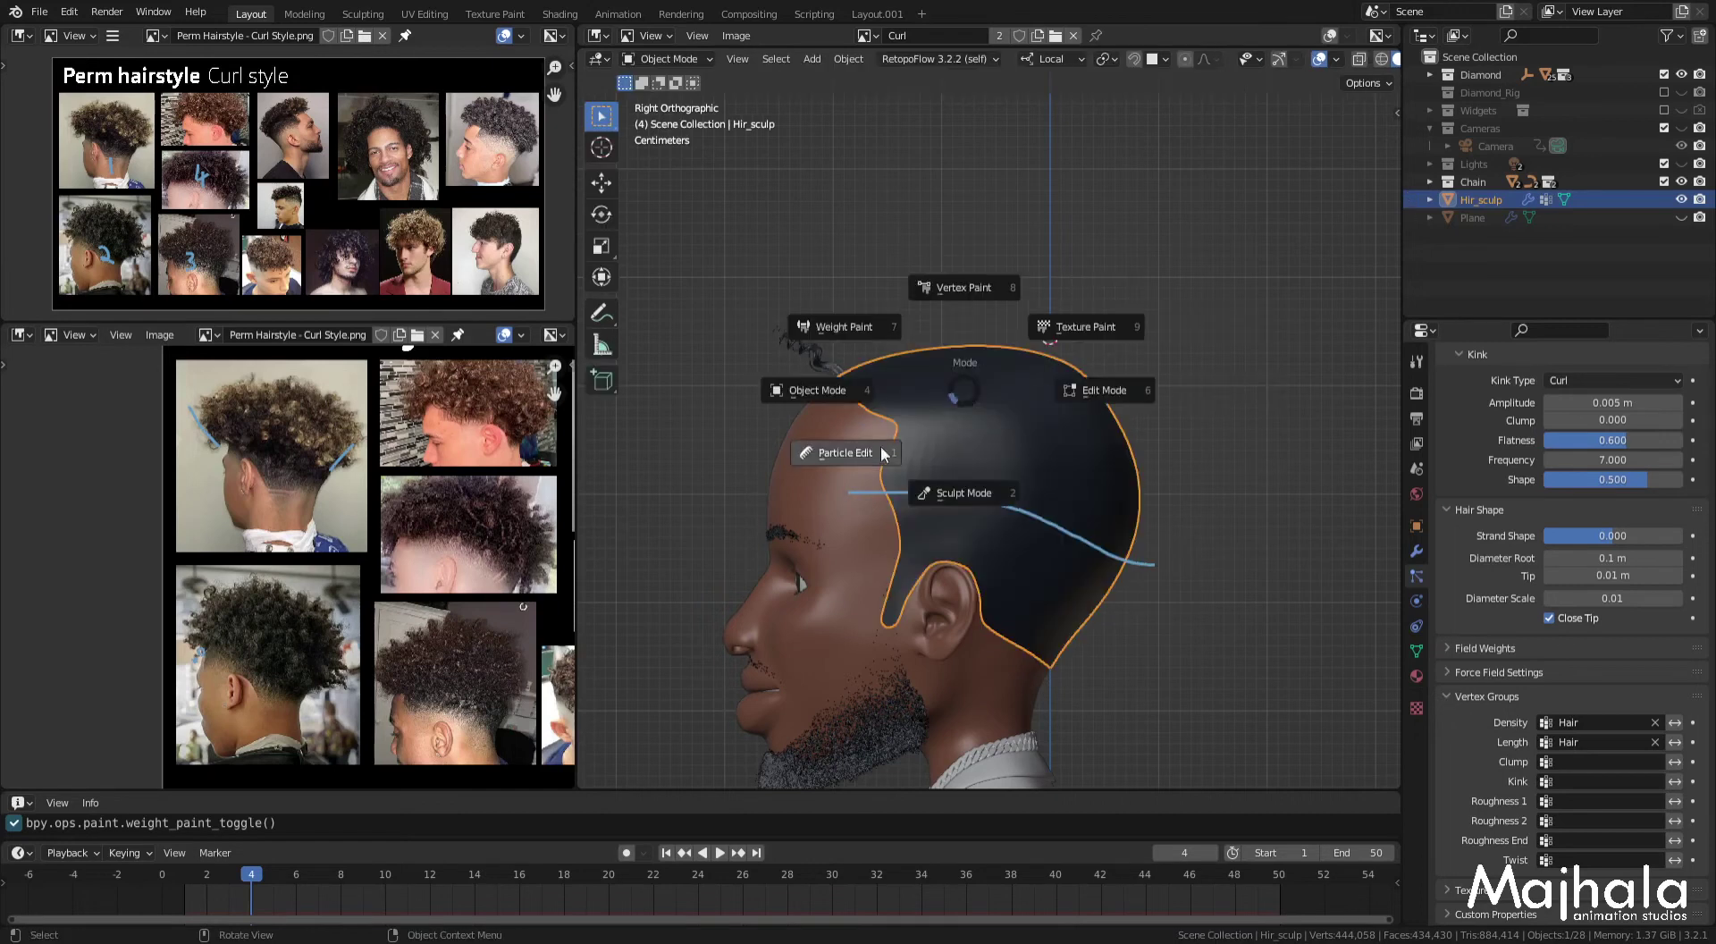
Step: Enter Particle Edit and resize the hair brush from 144 px down to 70 px
left_click(938, 415)
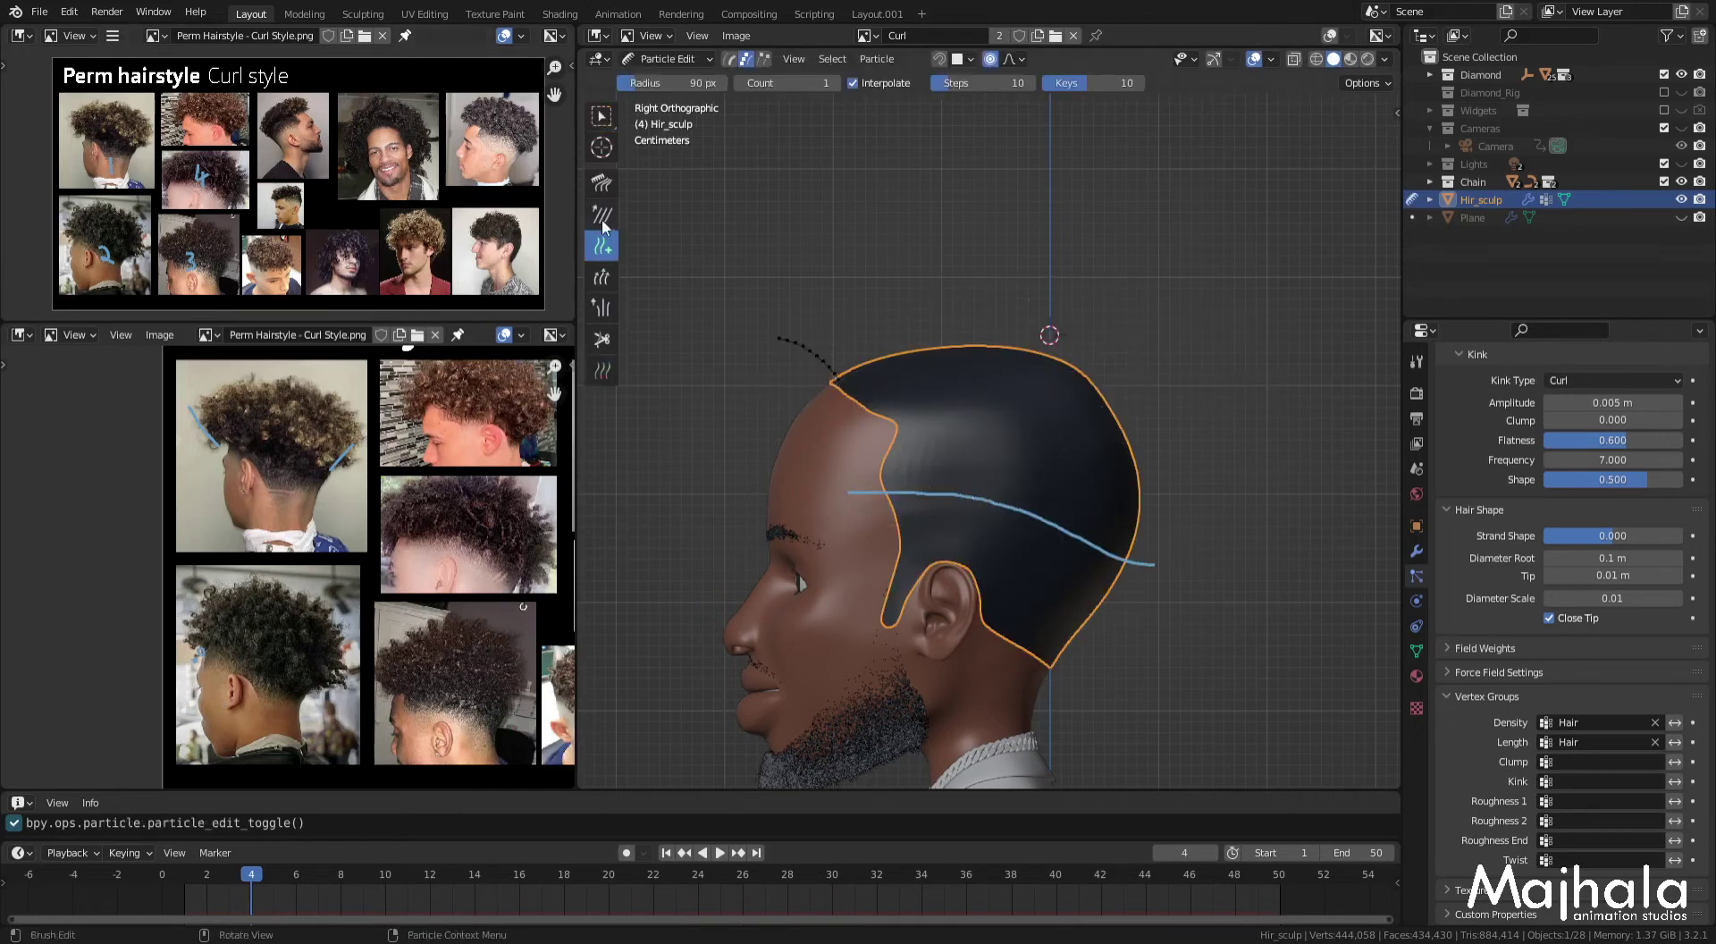
key("f")
left_click(1020, 492)
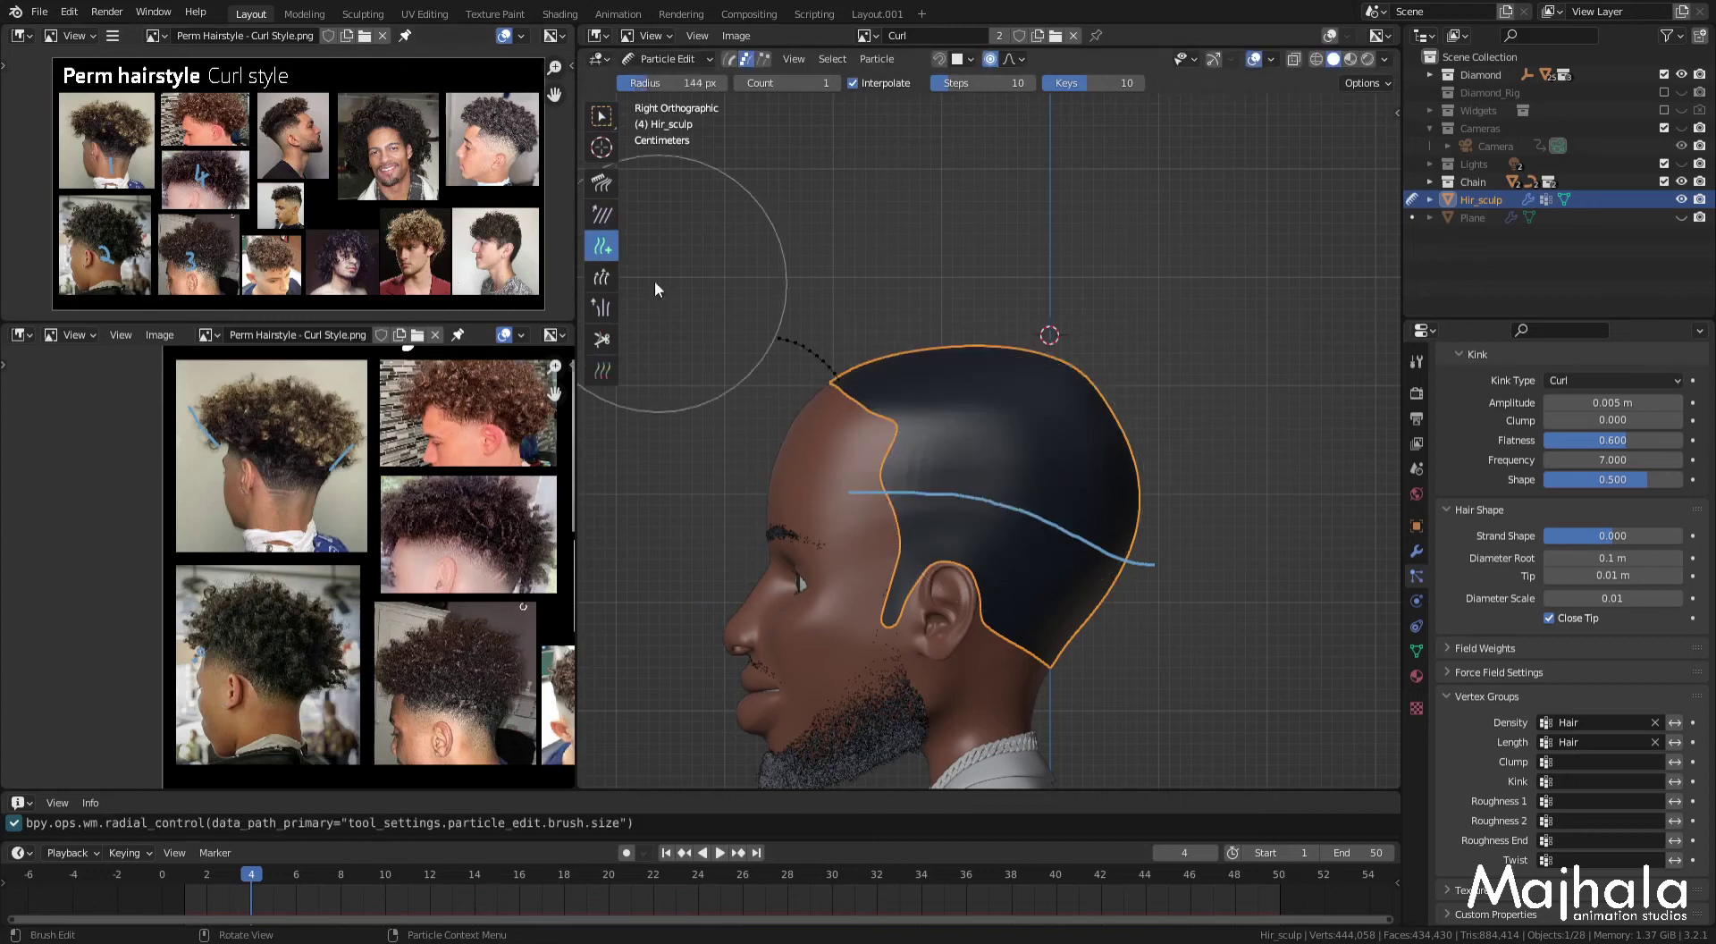
mouse_move(1129, 554)
middle_mouse_down()
mouse_move(1044, 586)
mouse_move(993, 576)
middle_mouse_up()
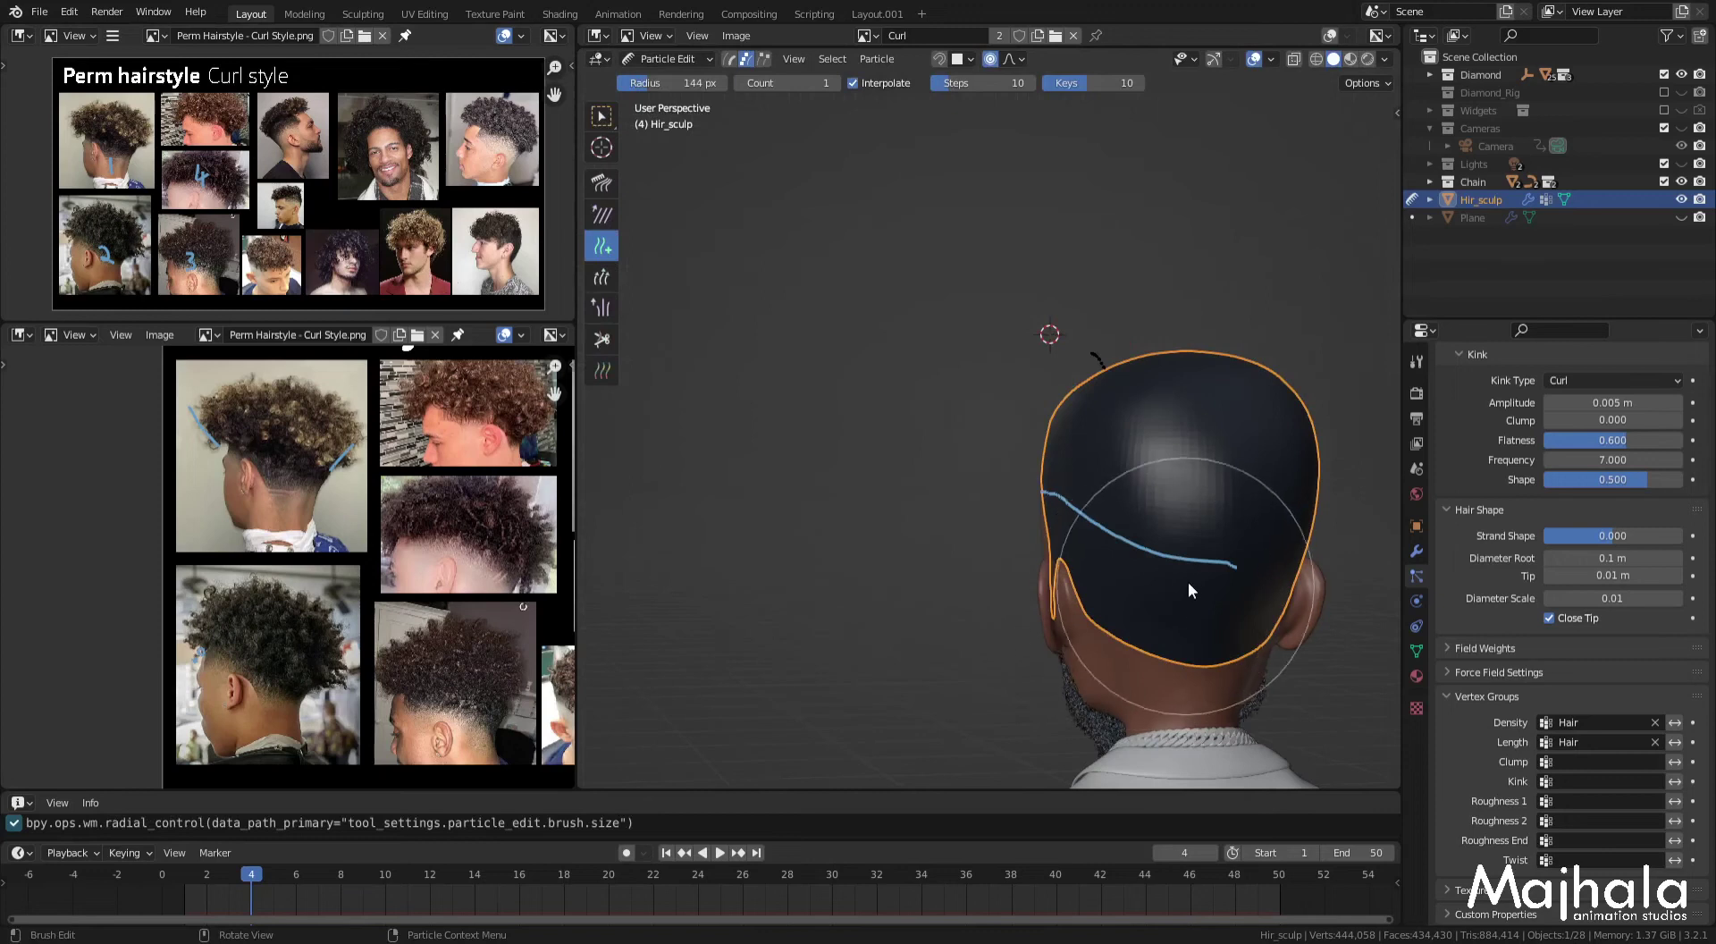
key("f")
left_click(1165, 556)
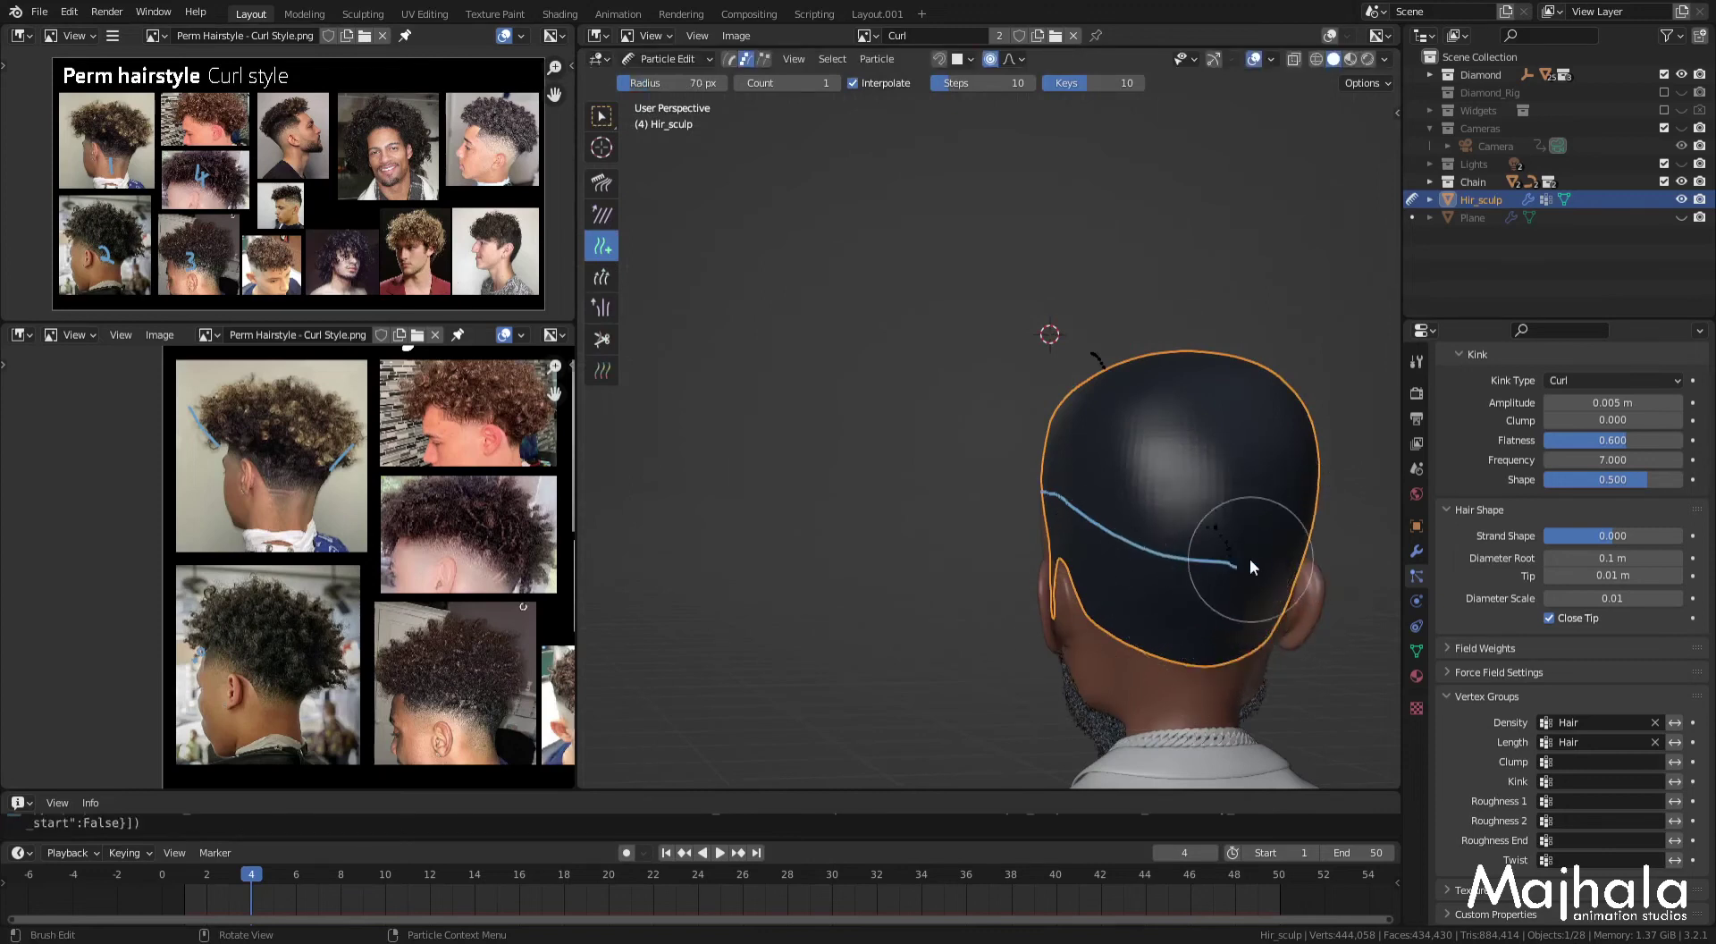
mouse_move(1215, 570)
middle_mouse_down()
mouse_move(1315, 538)
mouse_move(1352, 572)
mouse_move(1242, 573)
mouse_move(1220, 534)
middle_mouse_up()
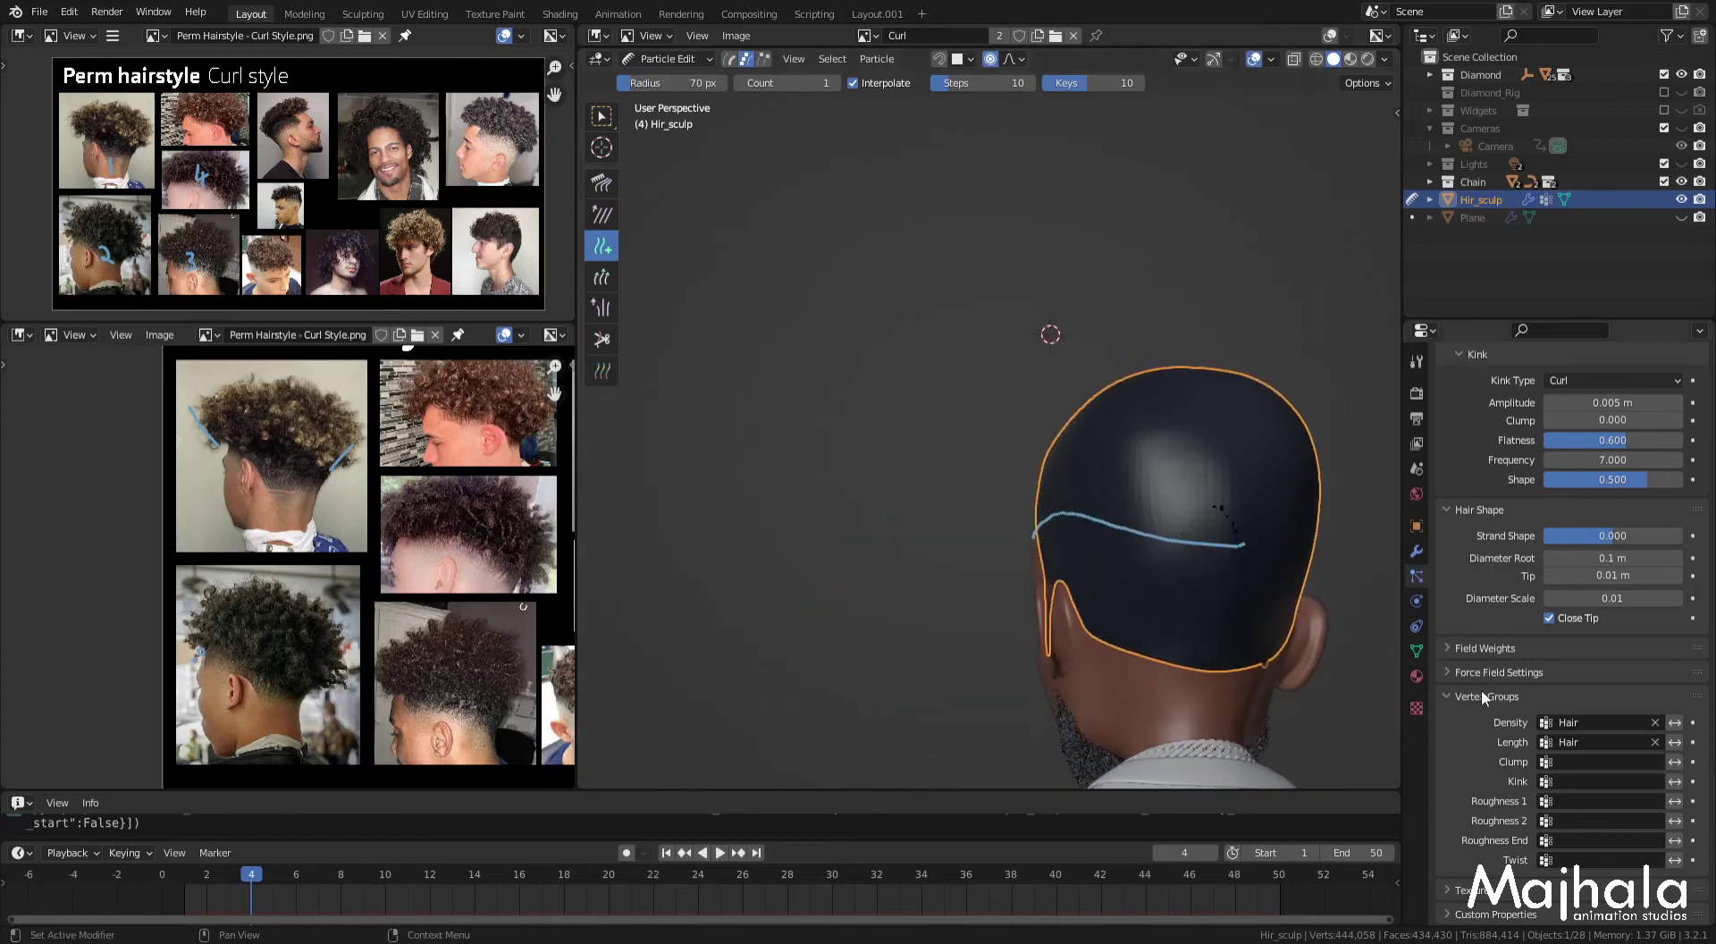
Step: Zoom in, briefly hide the scalp emitter mesh, and snap to the right side view
scroll(1520, 617, "up", 4)
scroll(1549, 577, "up", 2)
scroll(1555, 599, "up", 4)
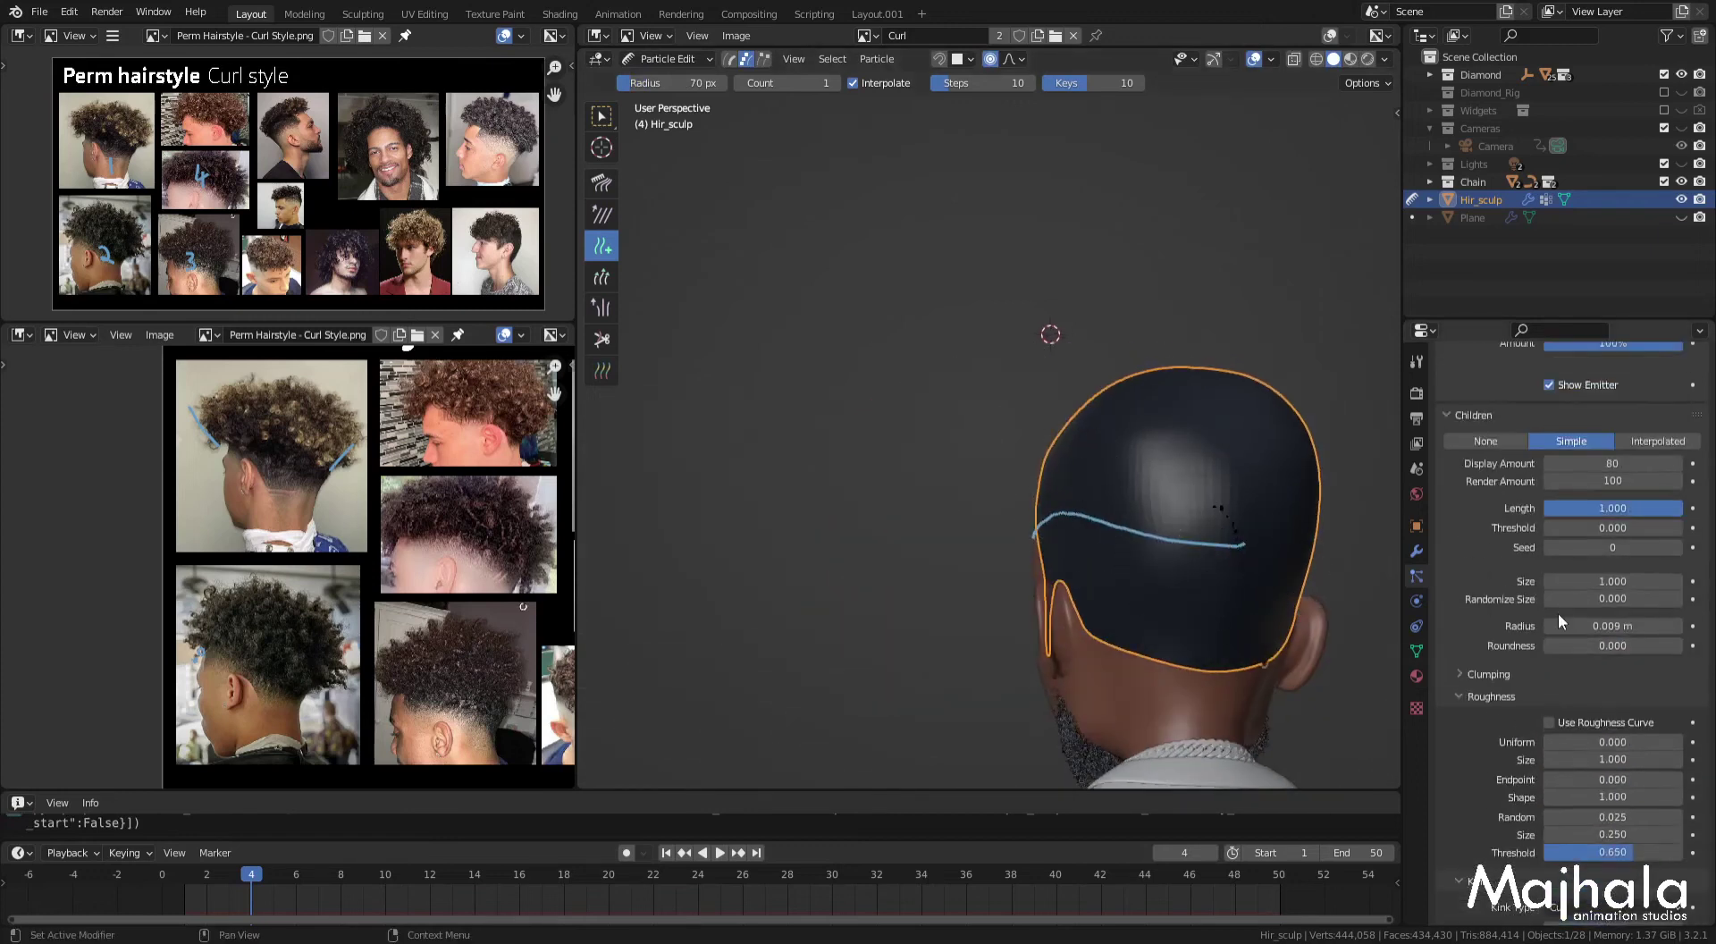
scroll(1560, 617, "up", 4)
scroll(1559, 616, "up", 1)
left_click(1549, 671)
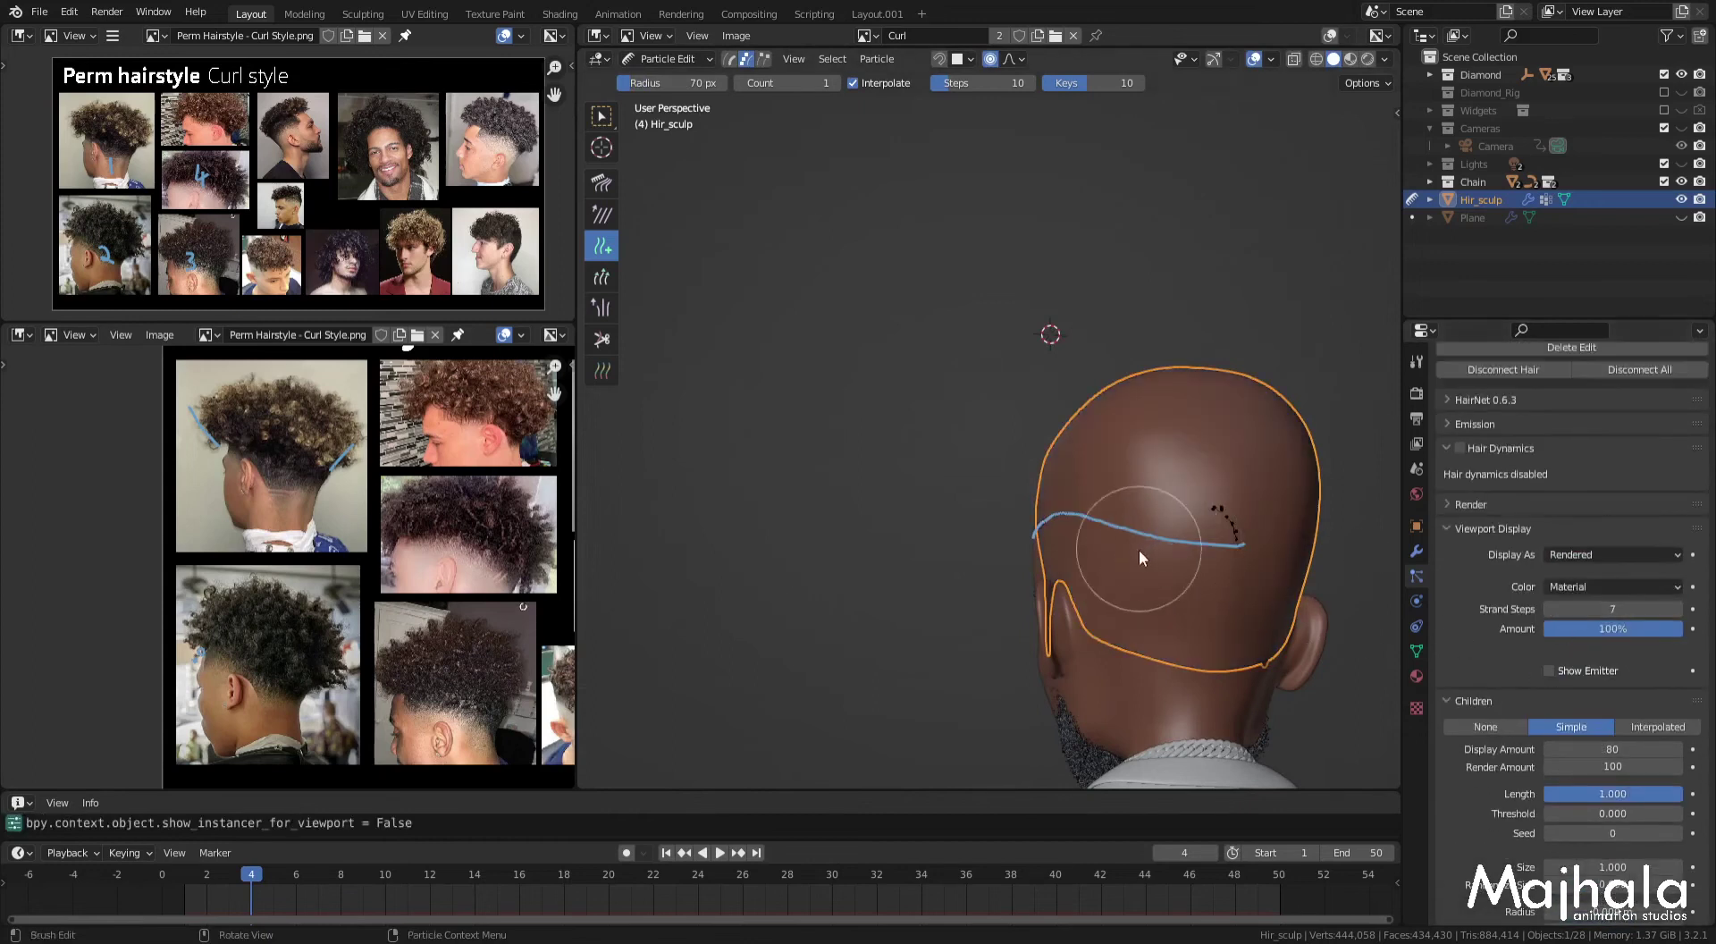
middle_click_drag(1138, 547, 1253, 599)
left_click(1547, 670)
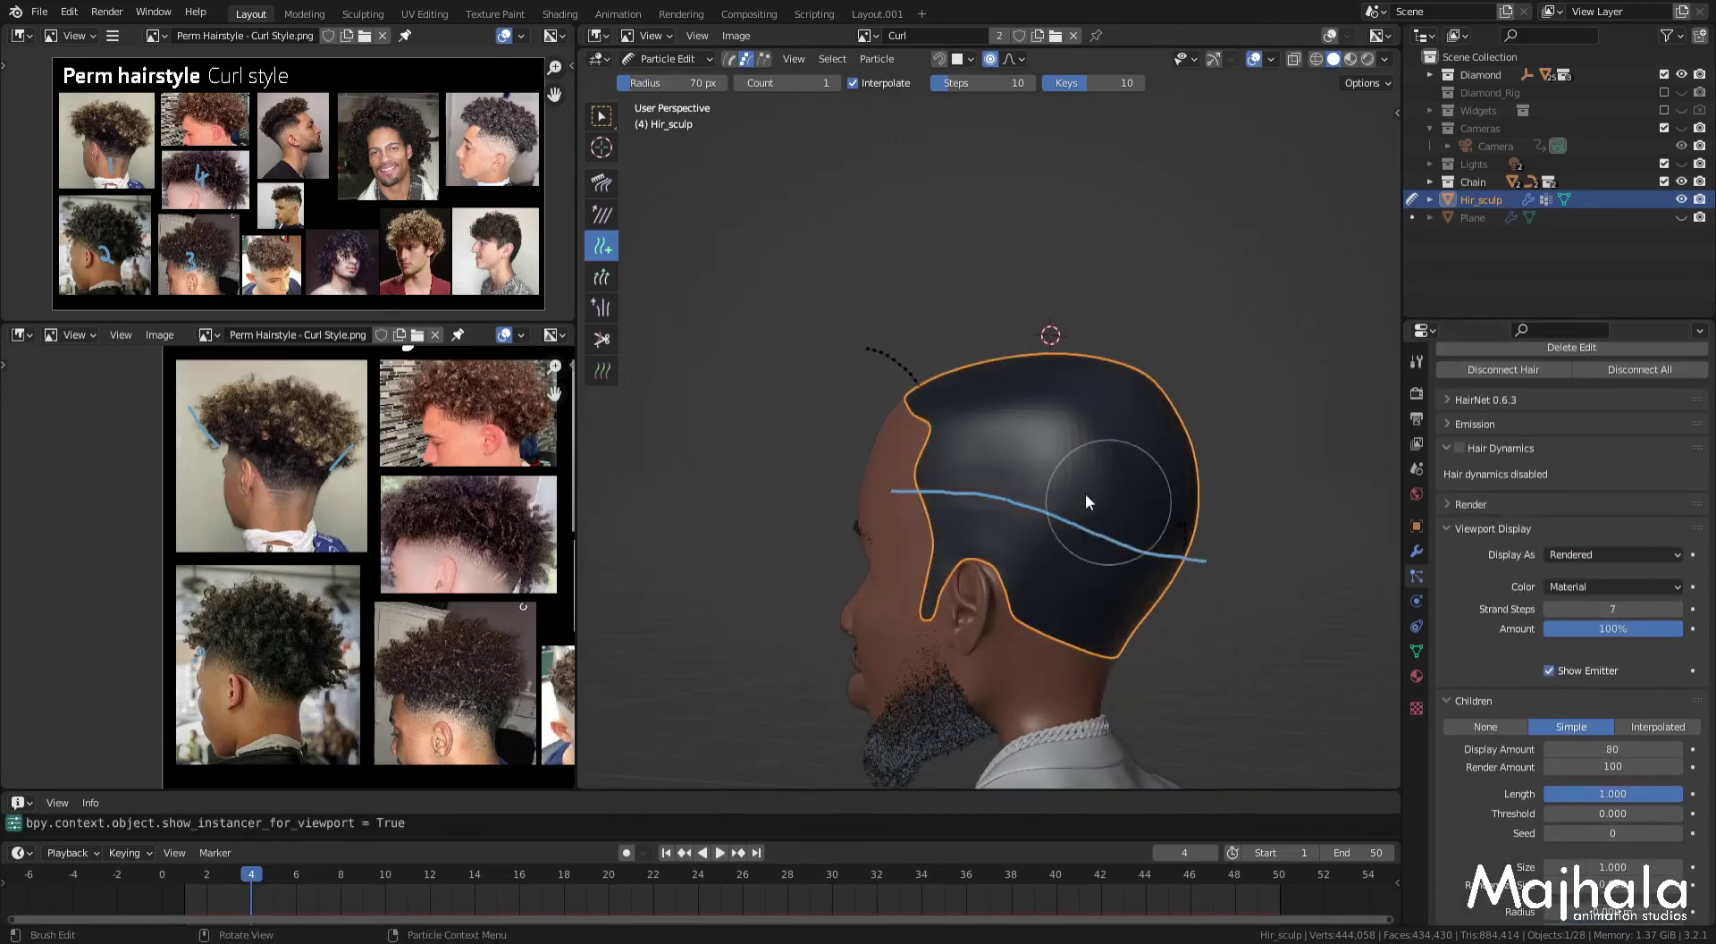
key("KP_3")
Step: Comb the strand at the back of the head downward with a 70 px comb brush
left_click(601, 185)
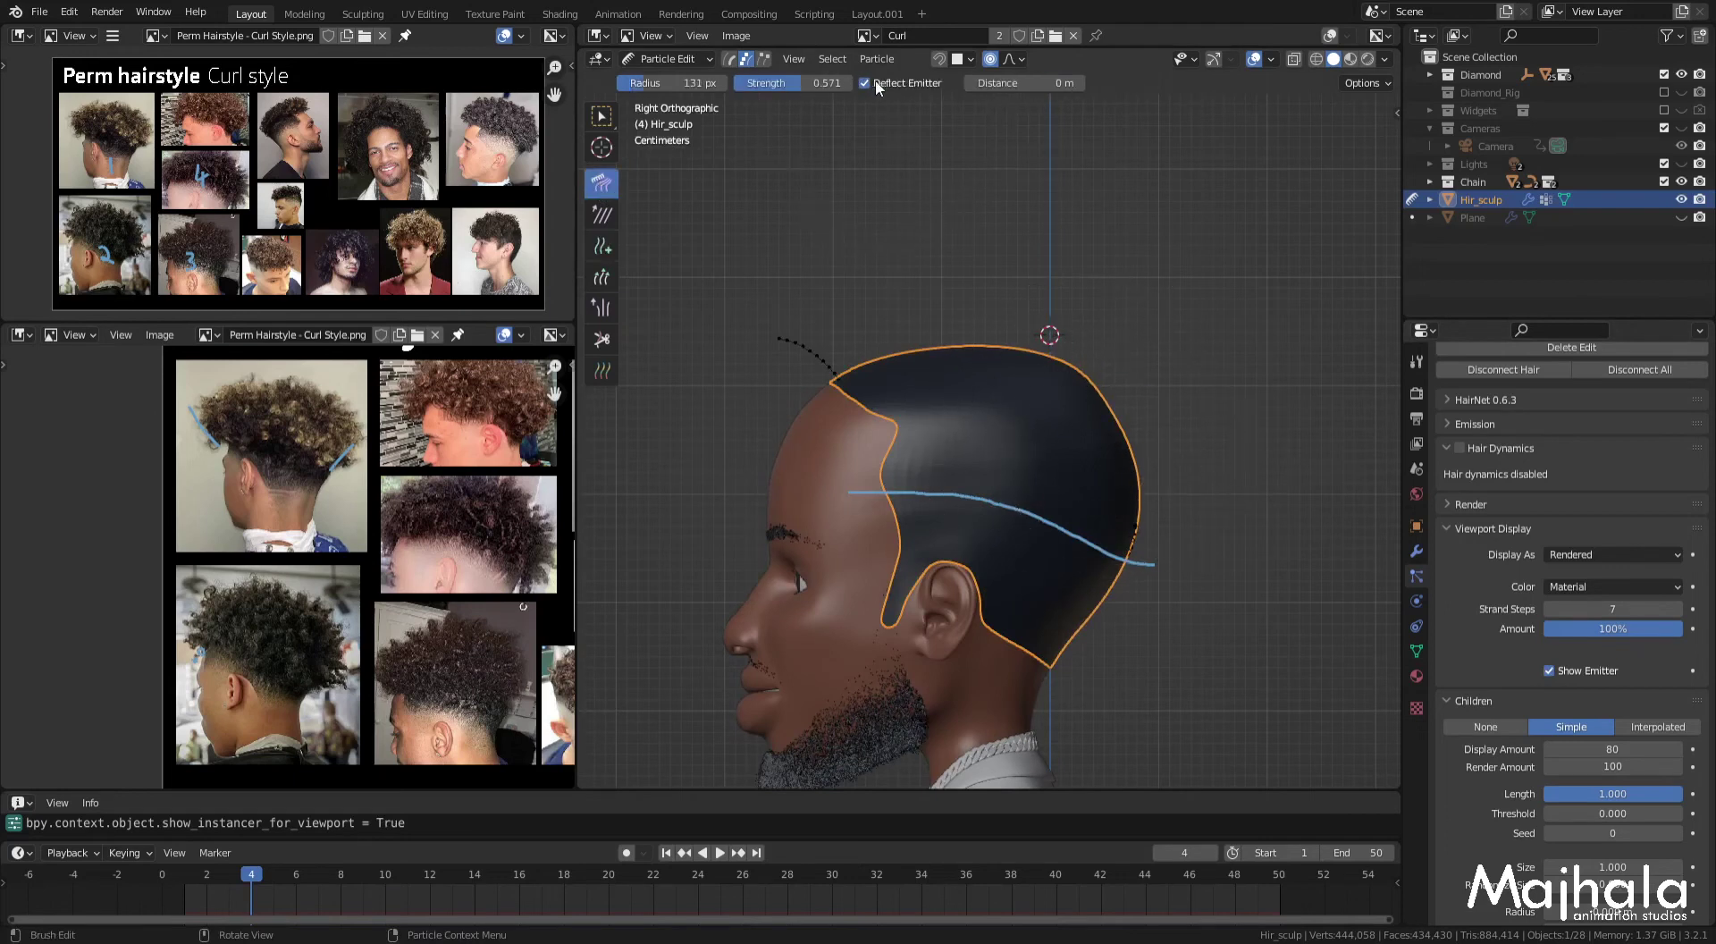
left_click(602, 255)
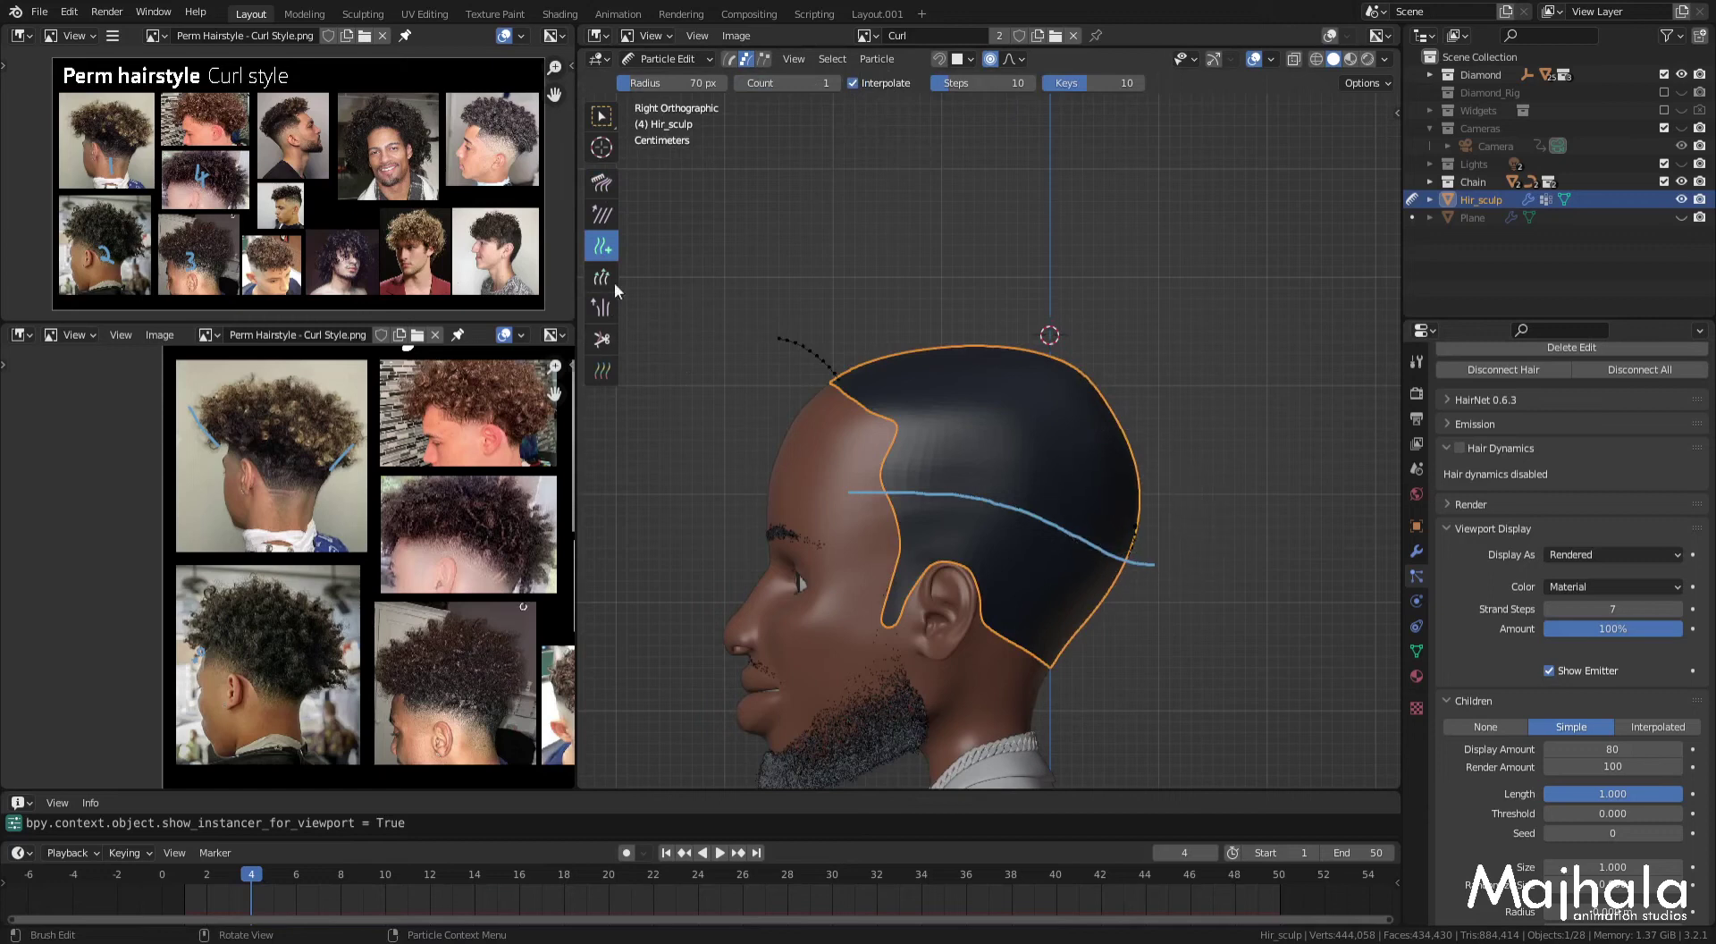
left_click(596, 186)
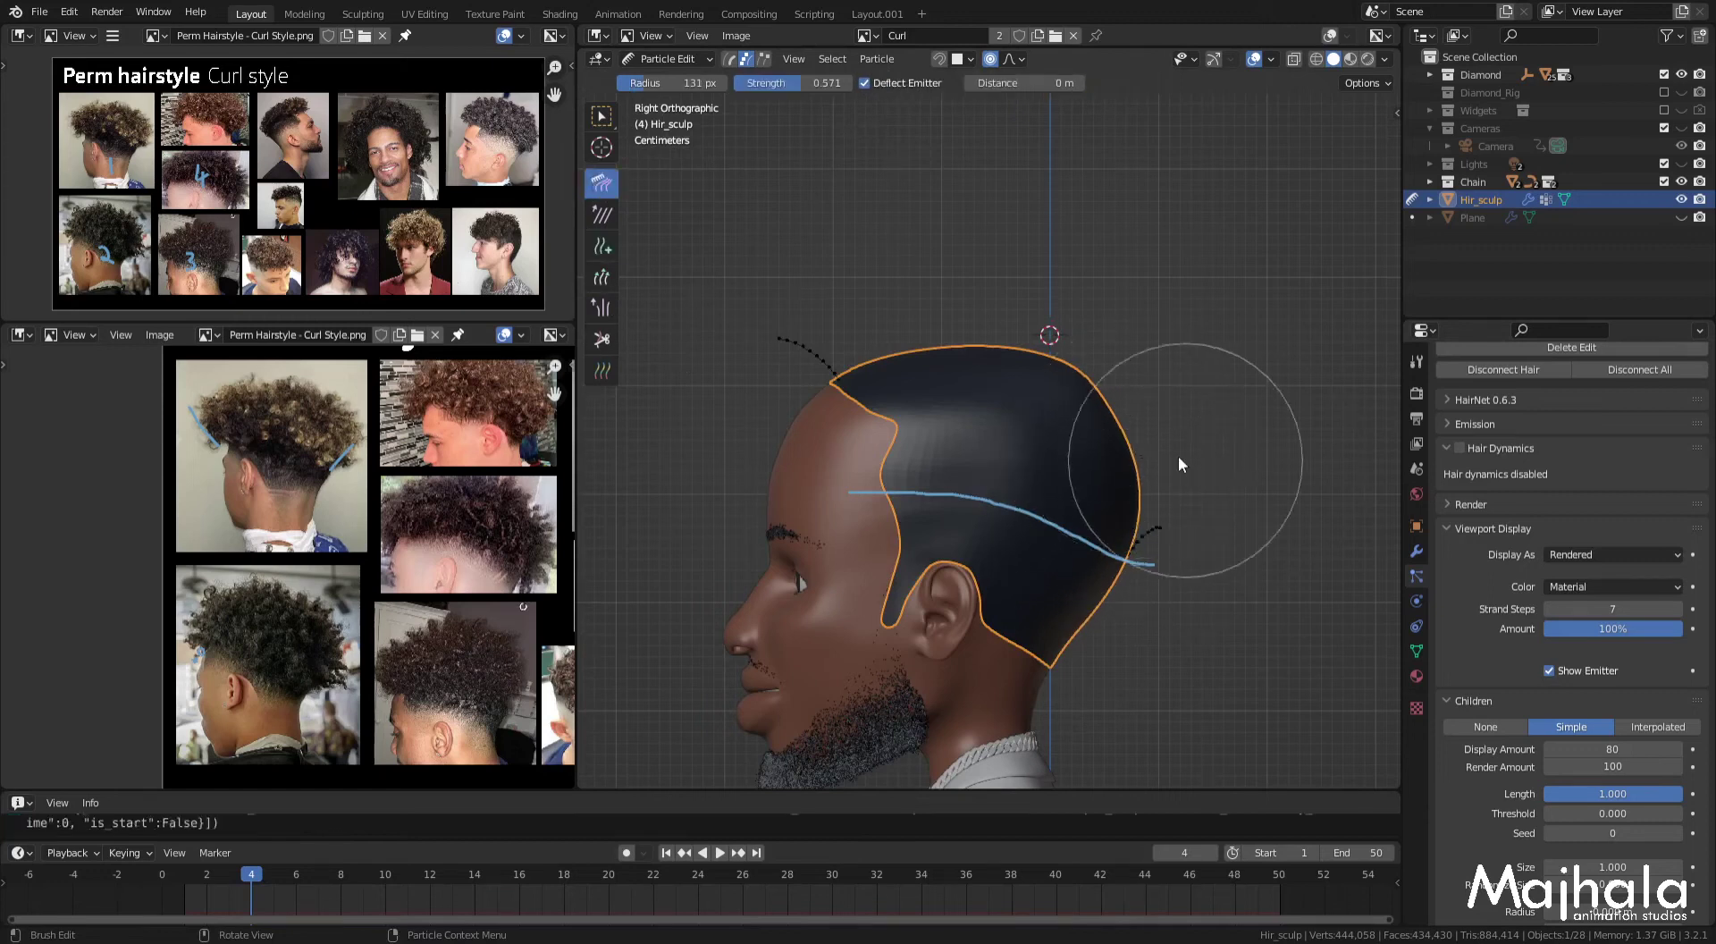
left_click_drag(1182, 456, 1231, 491)
key("f")
left_click(1194, 497)
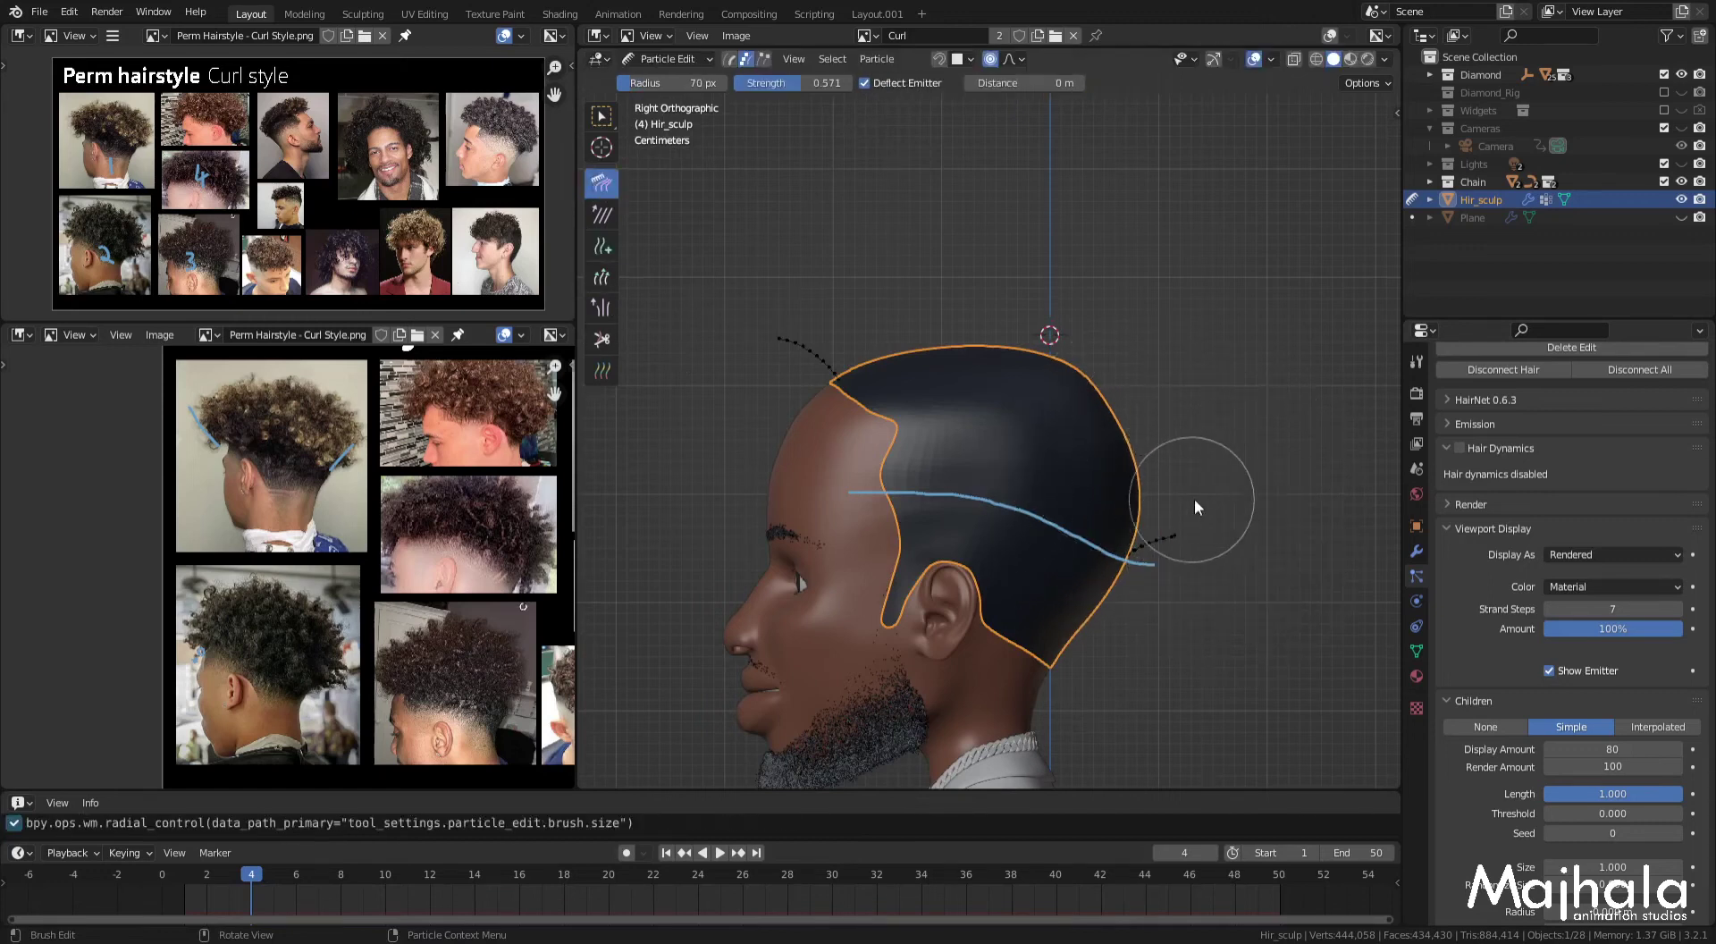
mouse_move(1214, 529)
left_mouse_down()
mouse_move(1242, 535)
mouse_move(1091, 479)
left_mouse_up()
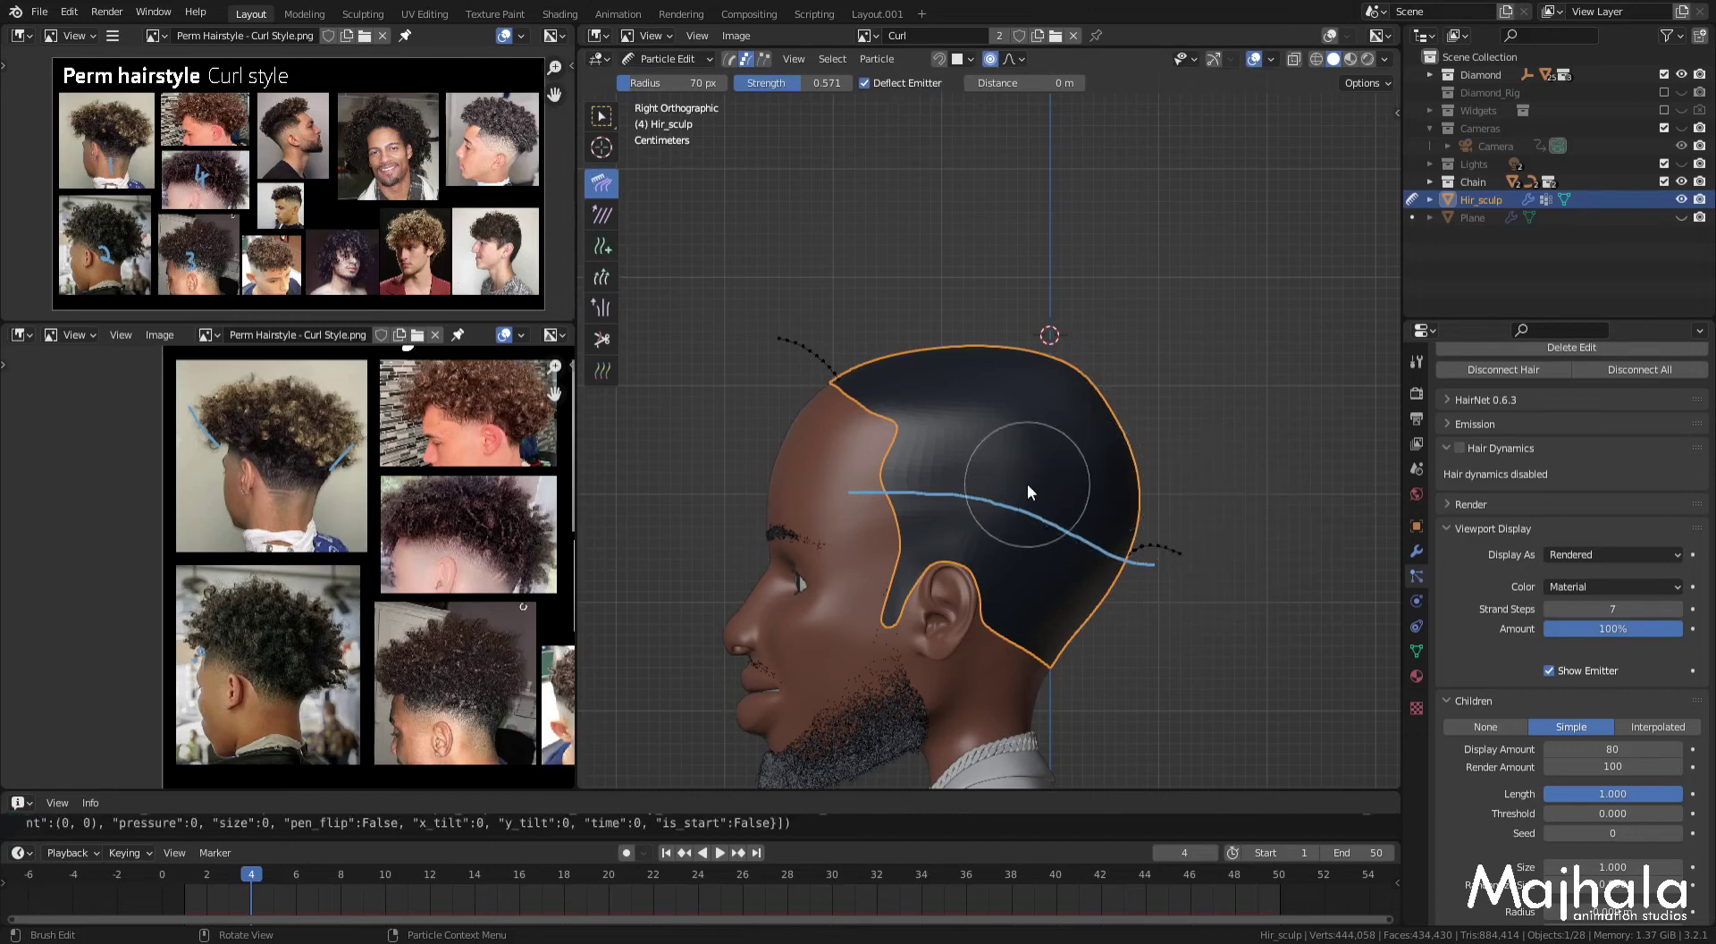
middle_click_drag(1086, 488, 1093, 463, "shift")
scroll(272, 463, "up", 2)
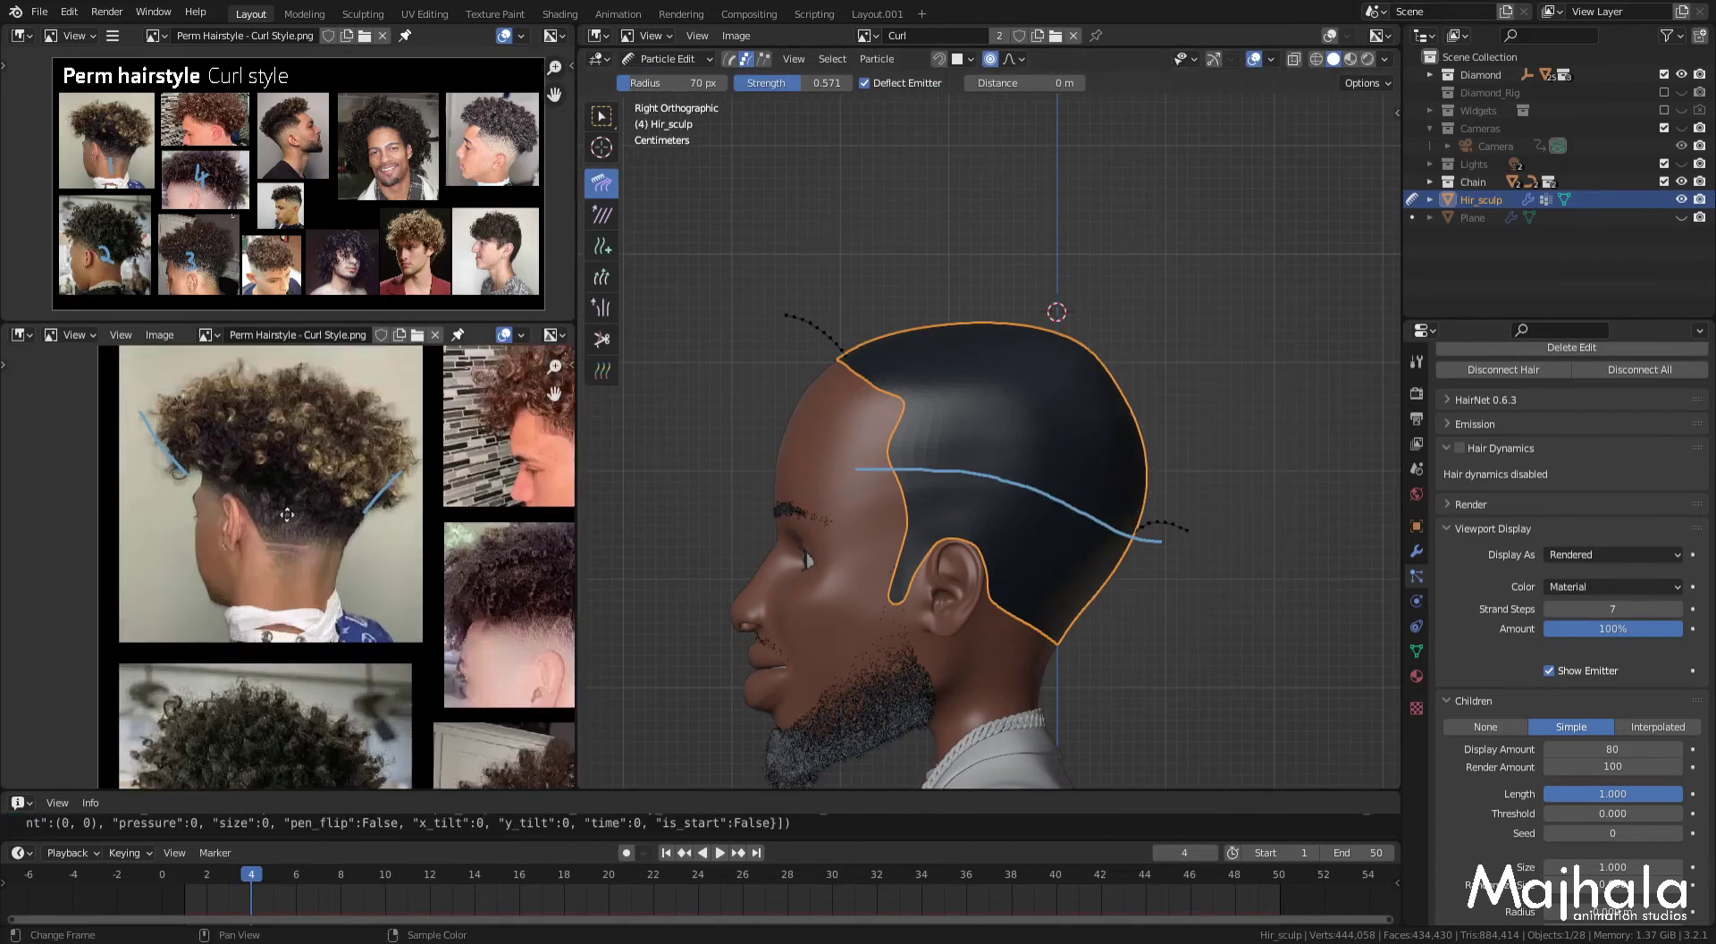
middle_click_drag(287, 513, 287, 544)
key("KP_1")
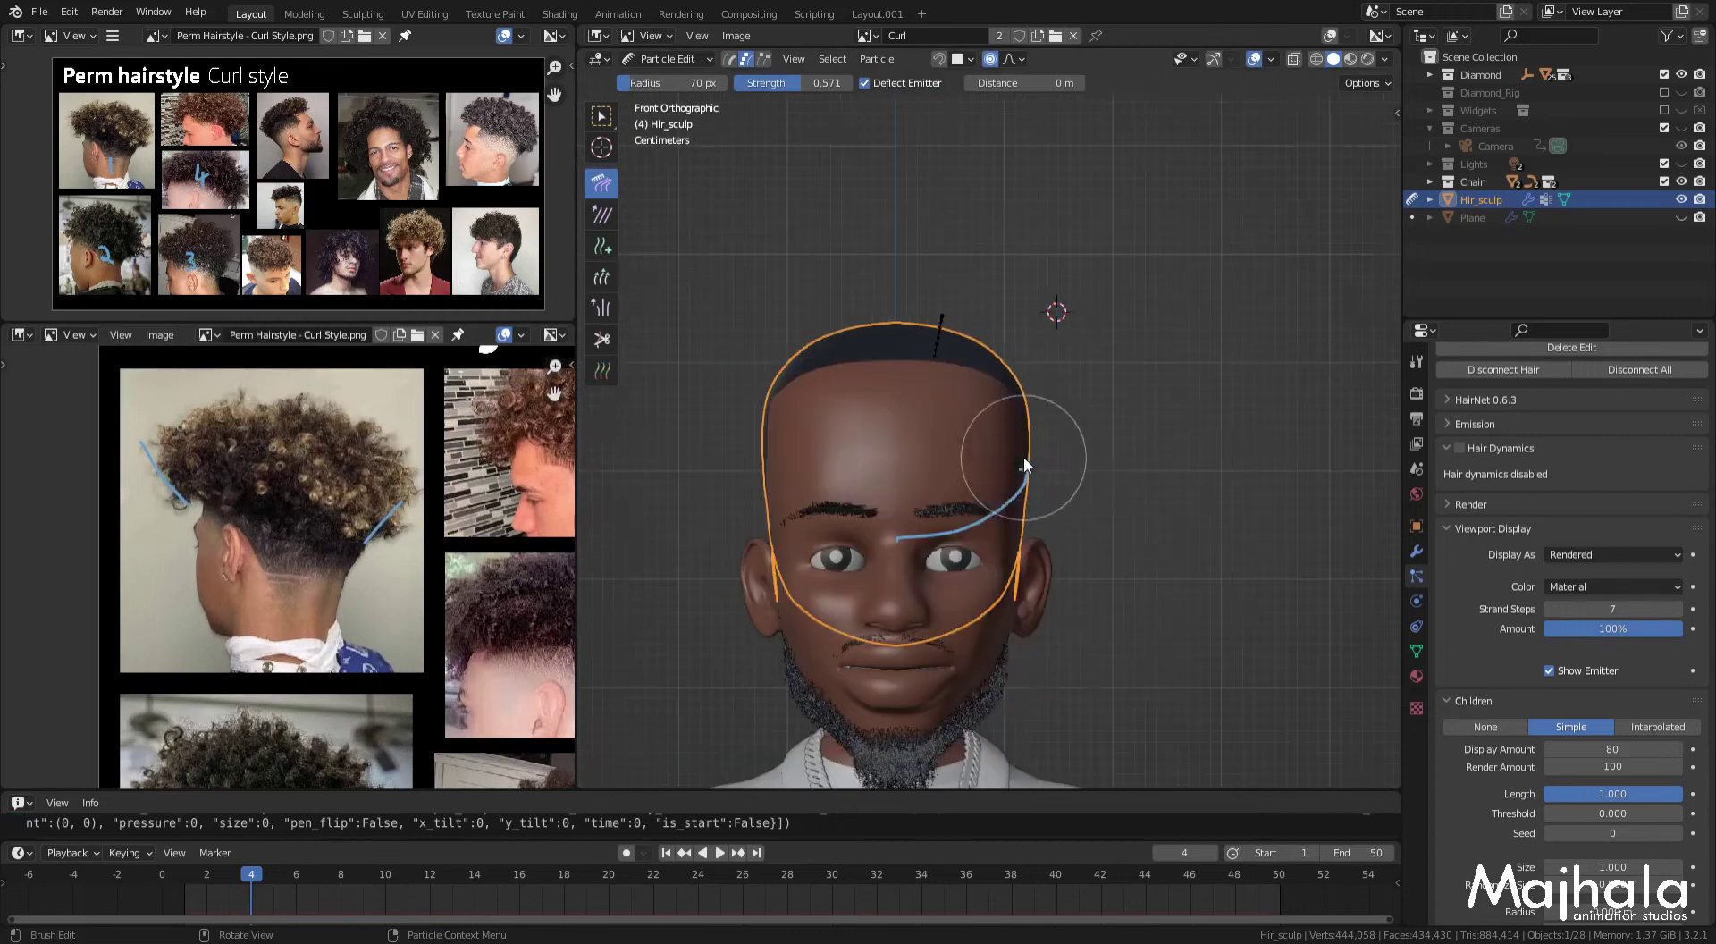
middle_click_drag(1064, 474, 840, 466)
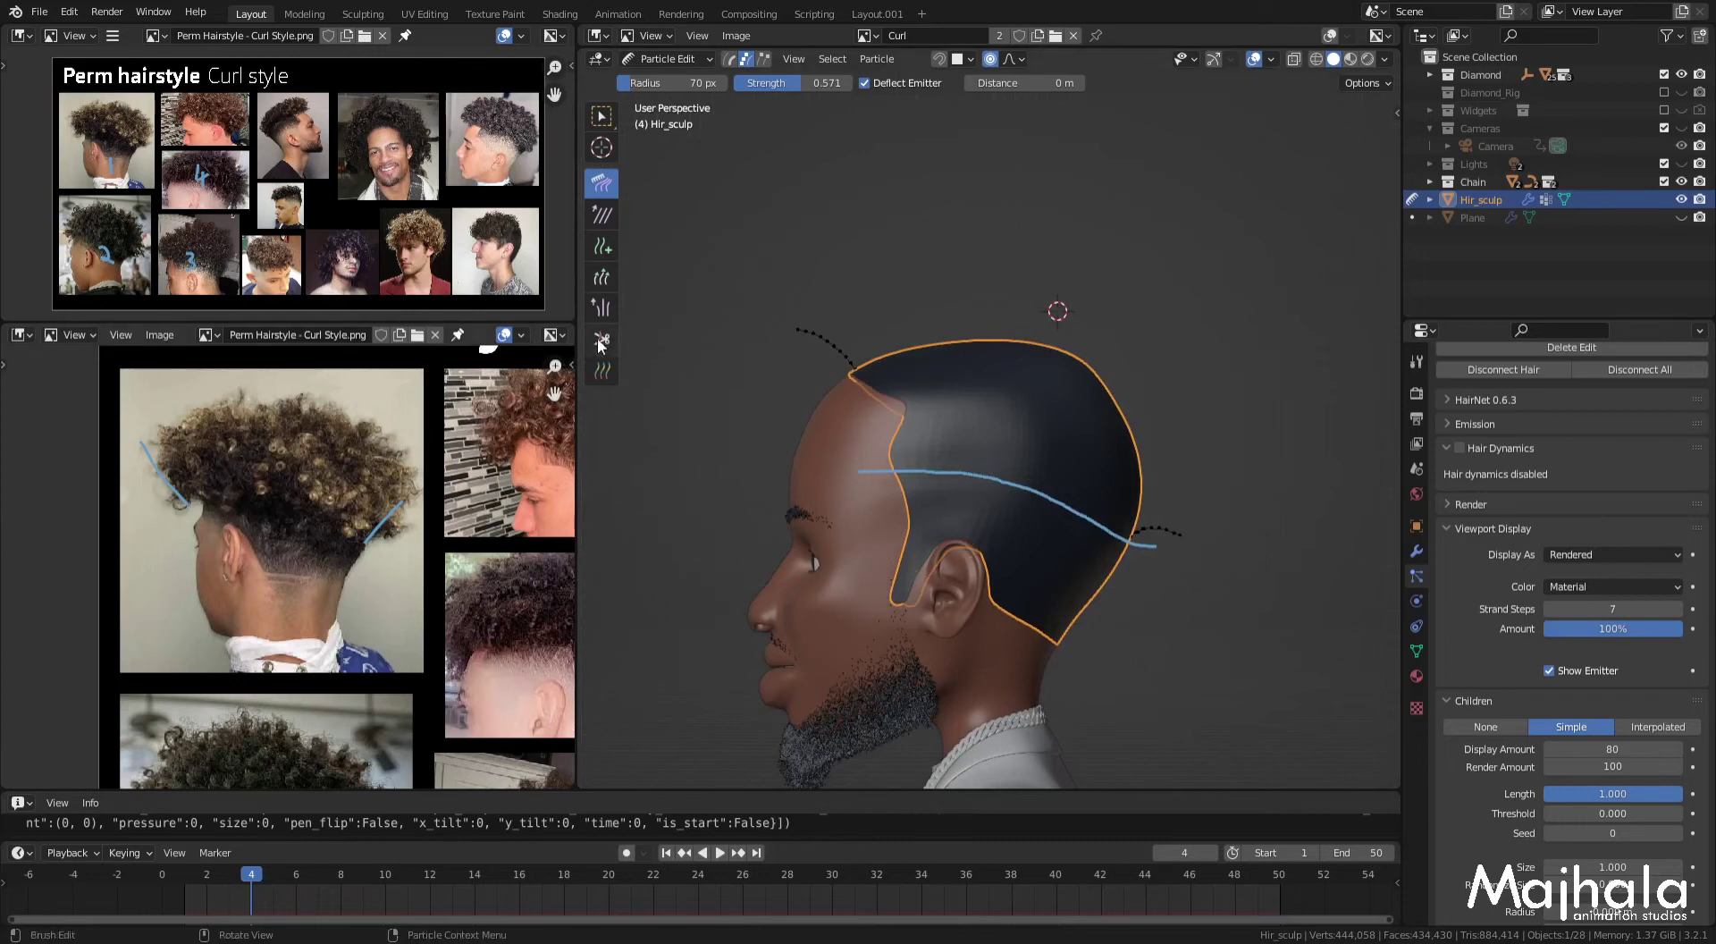
Step: Enable Mirror X in the particle edit options and add a new strand on the scalp
left_click(601, 246)
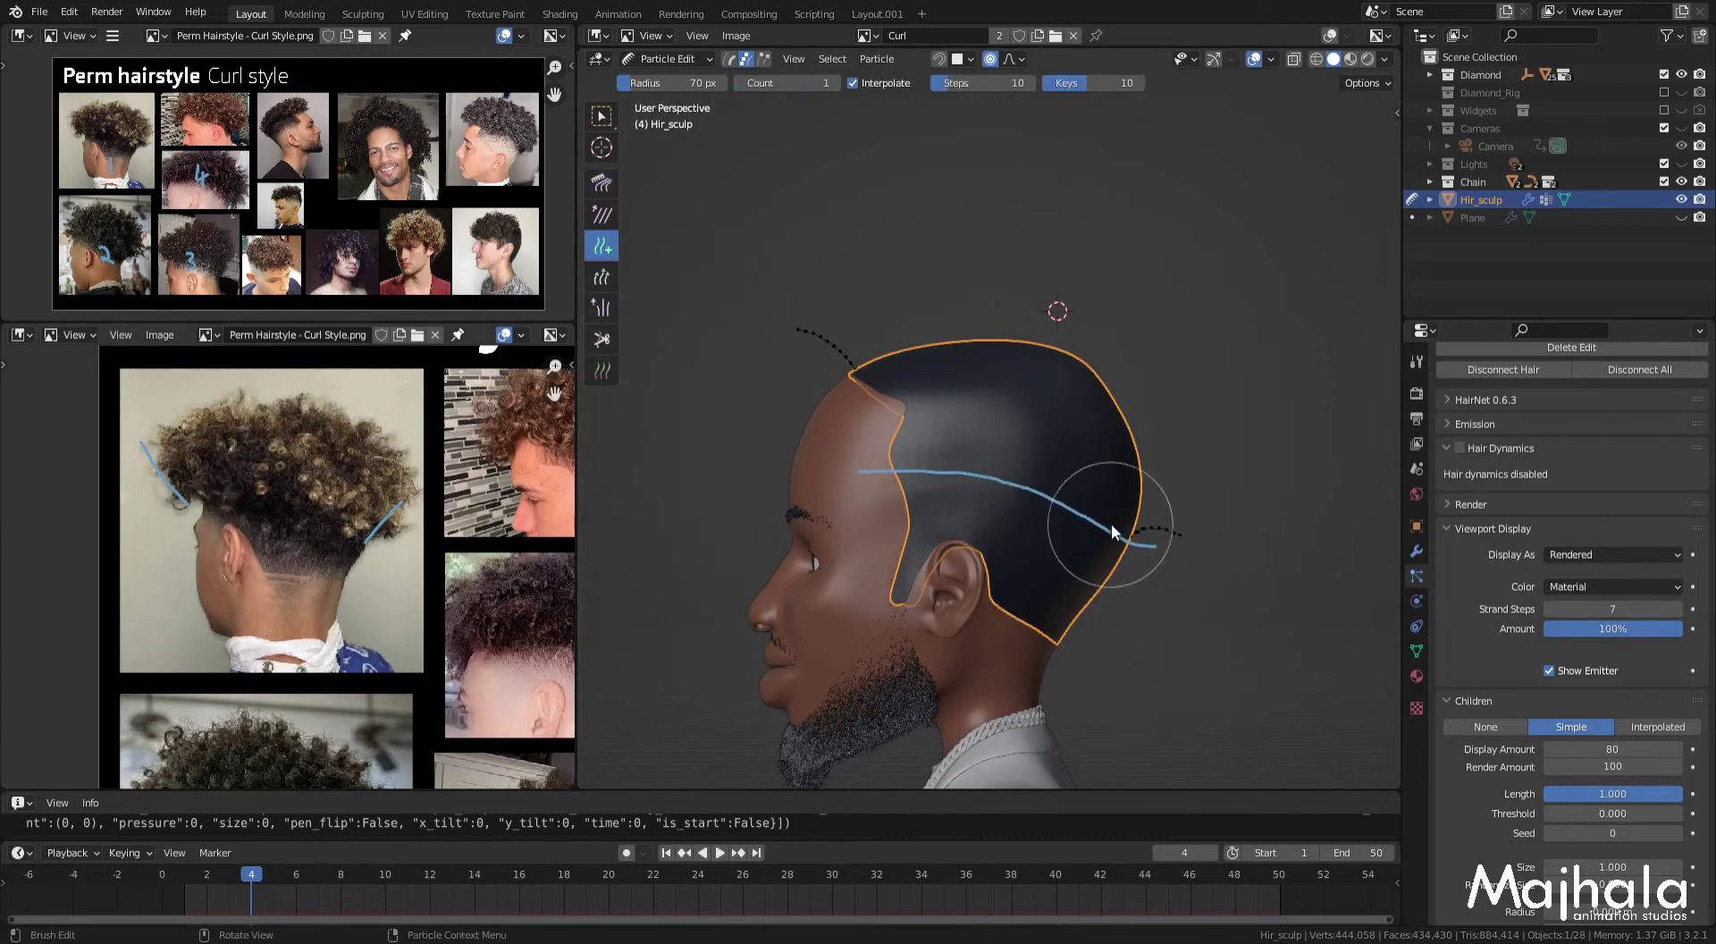
left_click(1376, 83)
left_click(1358, 140)
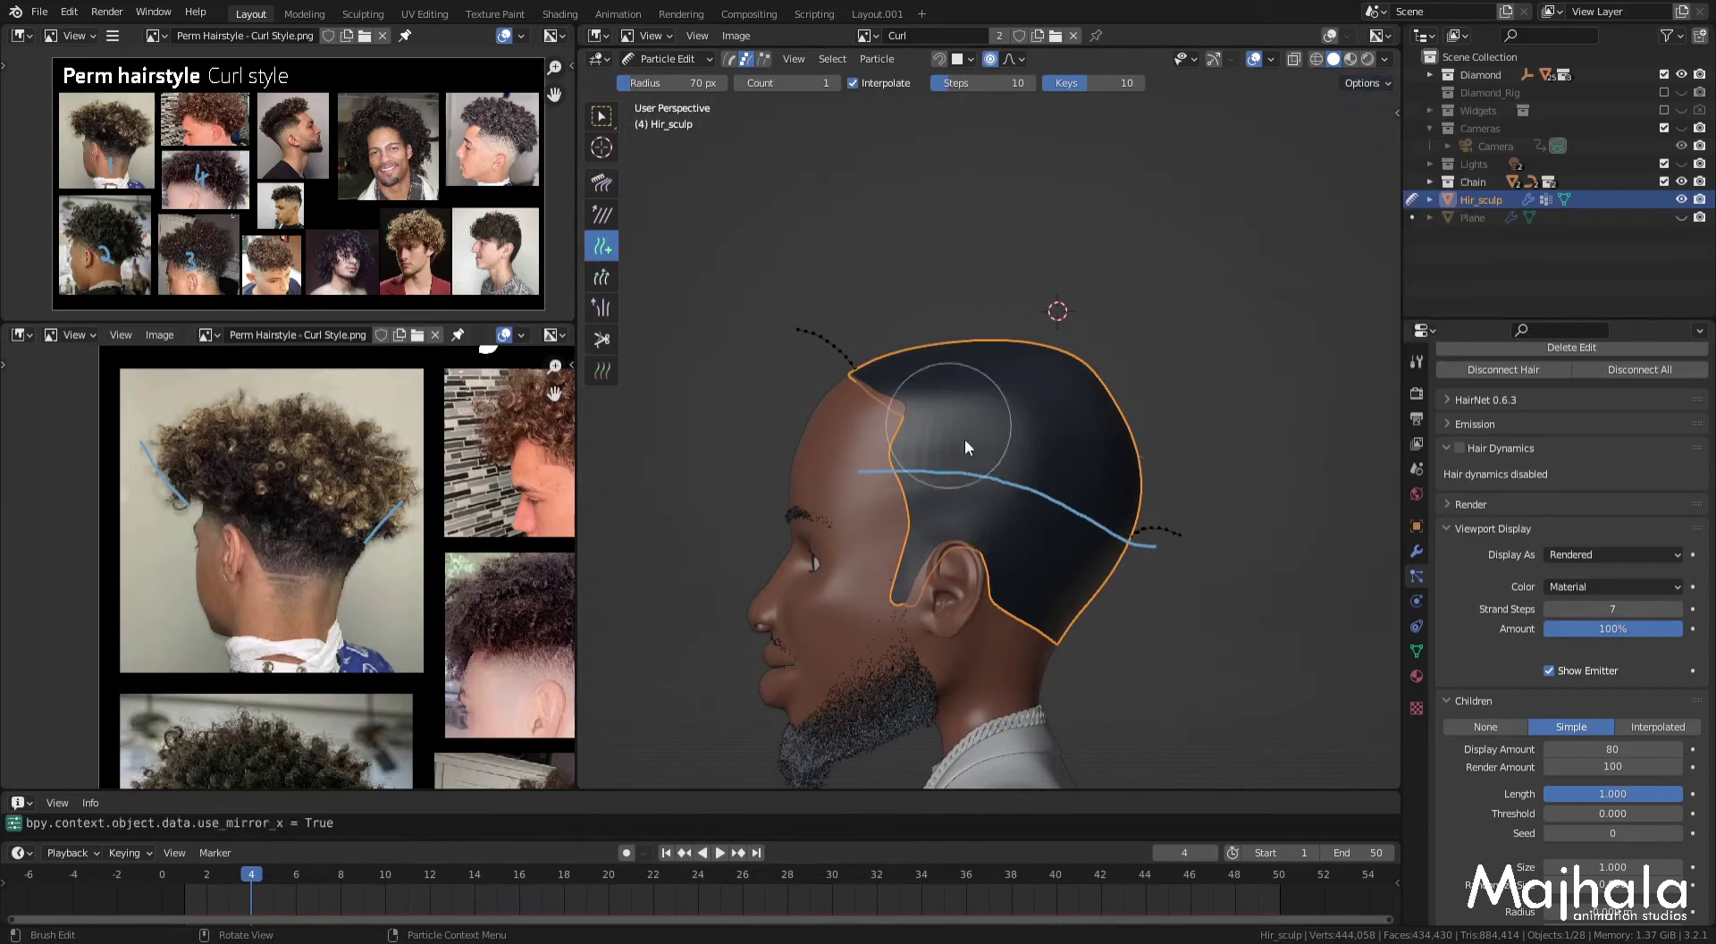
left_click(1005, 475)
mouse_move(718, 421)
middle_mouse_down()
mouse_move(1091, 469)
mouse_move(908, 445)
mouse_move(942, 501)
mouse_move(990, 507)
mouse_move(1049, 438)
middle_mouse_up()
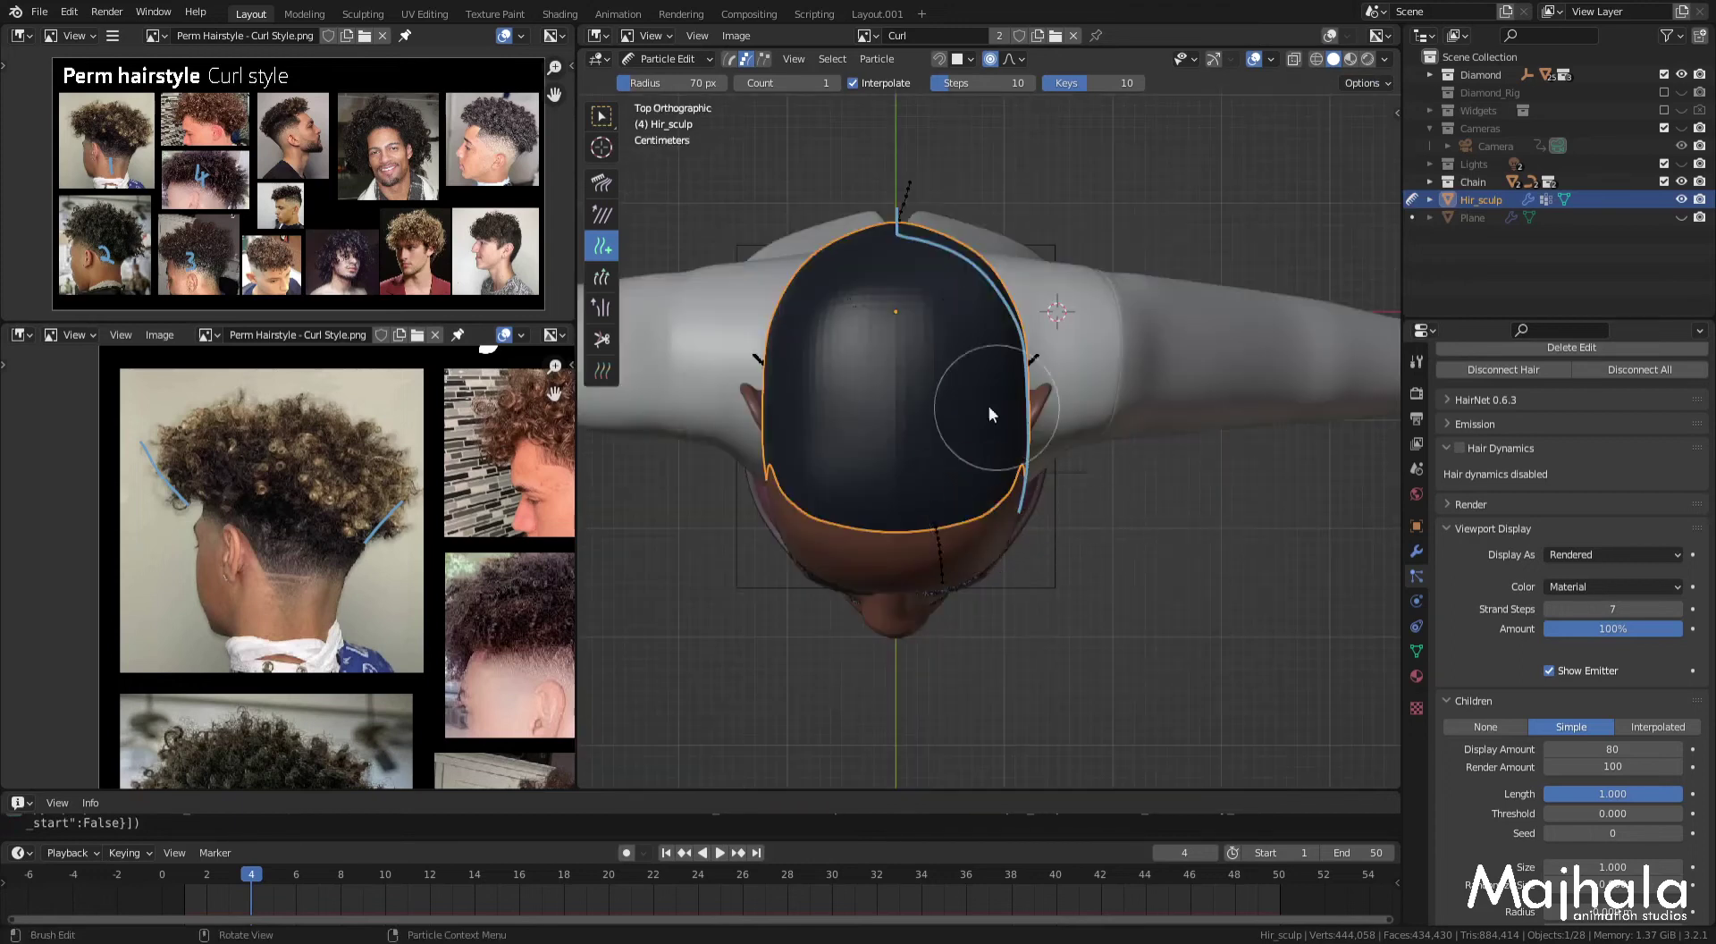
Step: Comb the strands at the side of the head near the outline
left_click(602, 183)
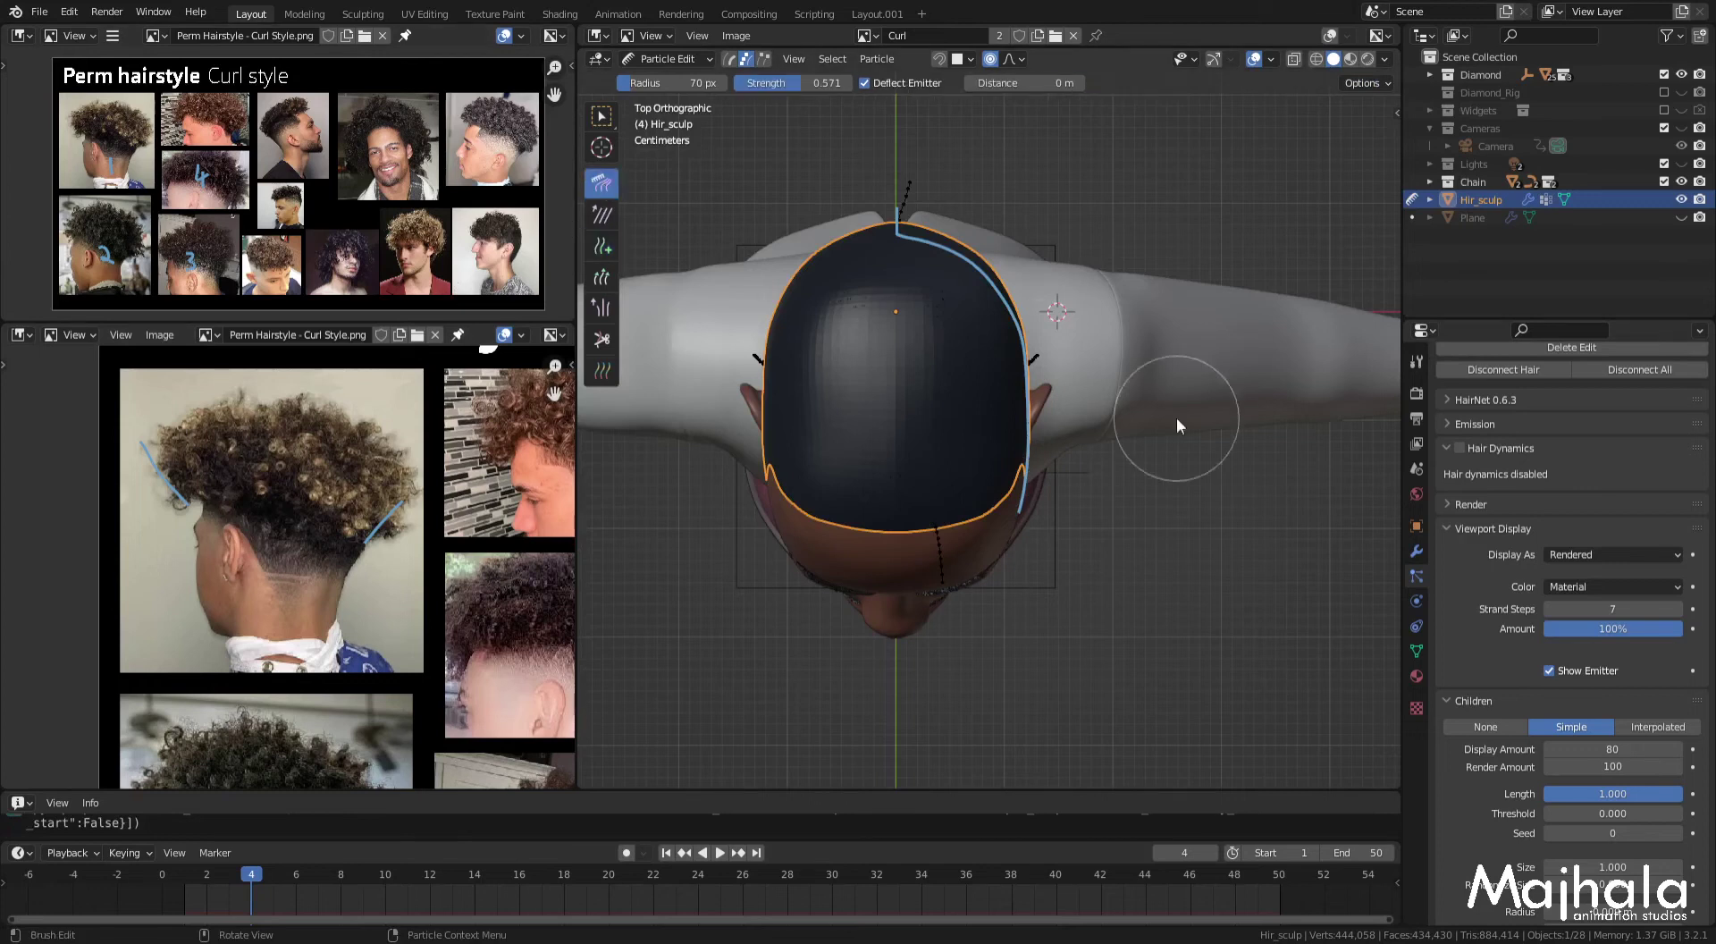
left_click_drag(1096, 356, 1101, 357)
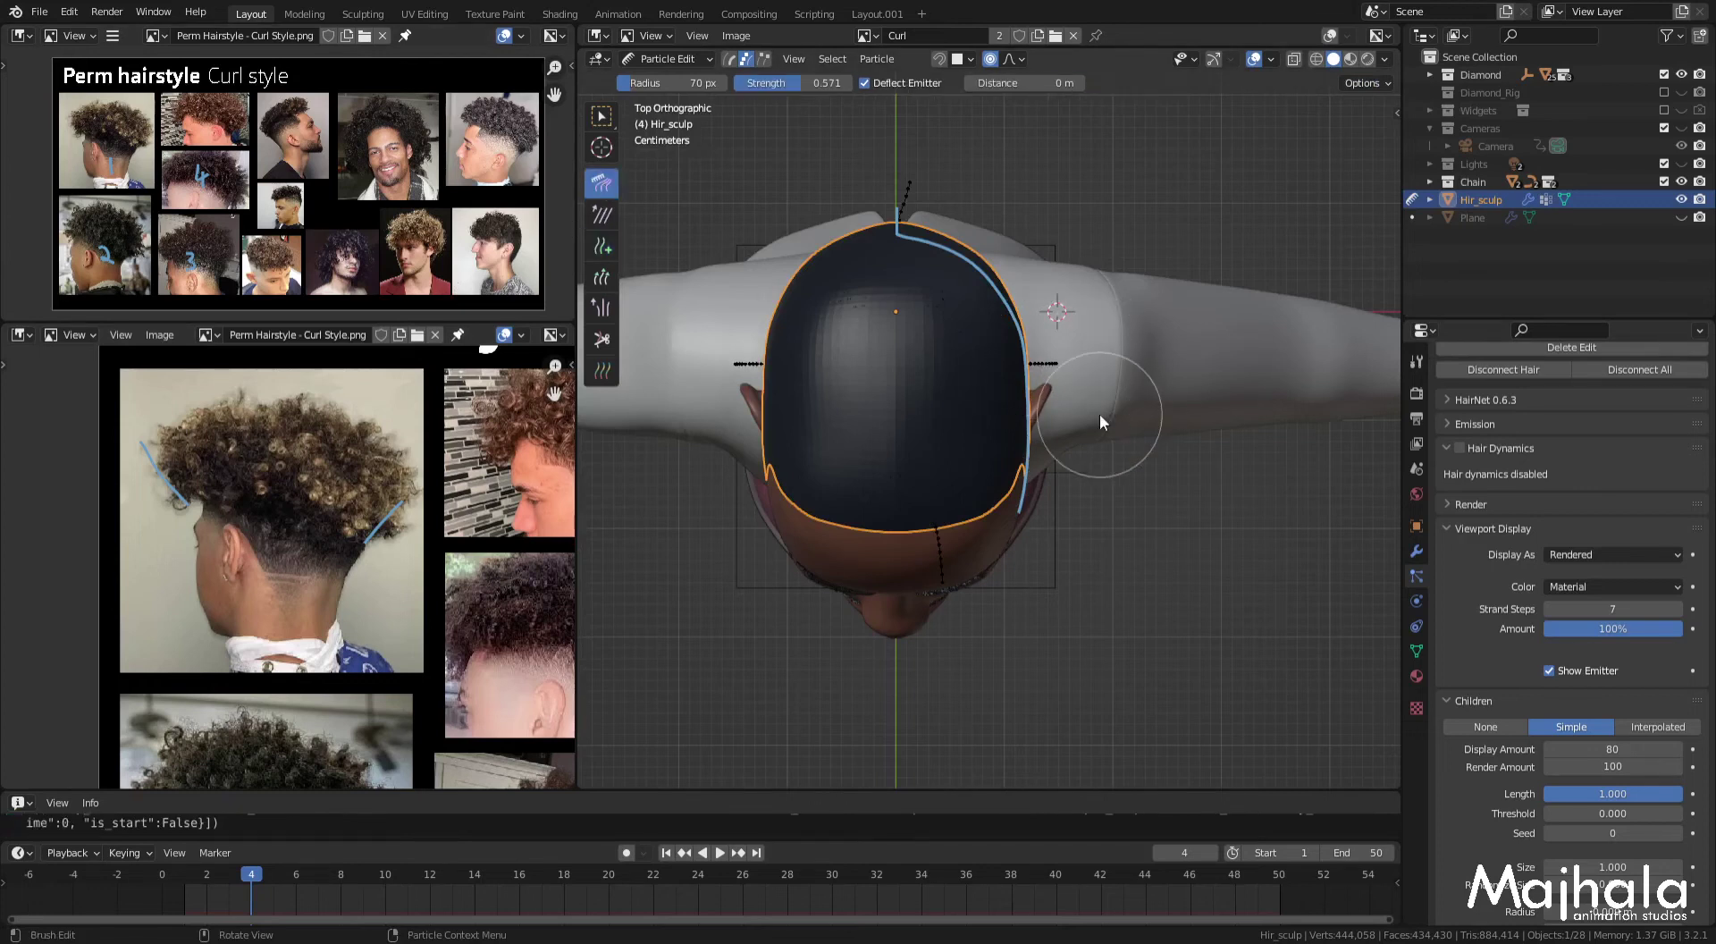
key("KP_1")
left_click_drag(1085, 415, 1069, 411)
middle_click_drag(1096, 420, 790, 452)
middle_click_drag(1082, 450, 1200, 484, "shift")
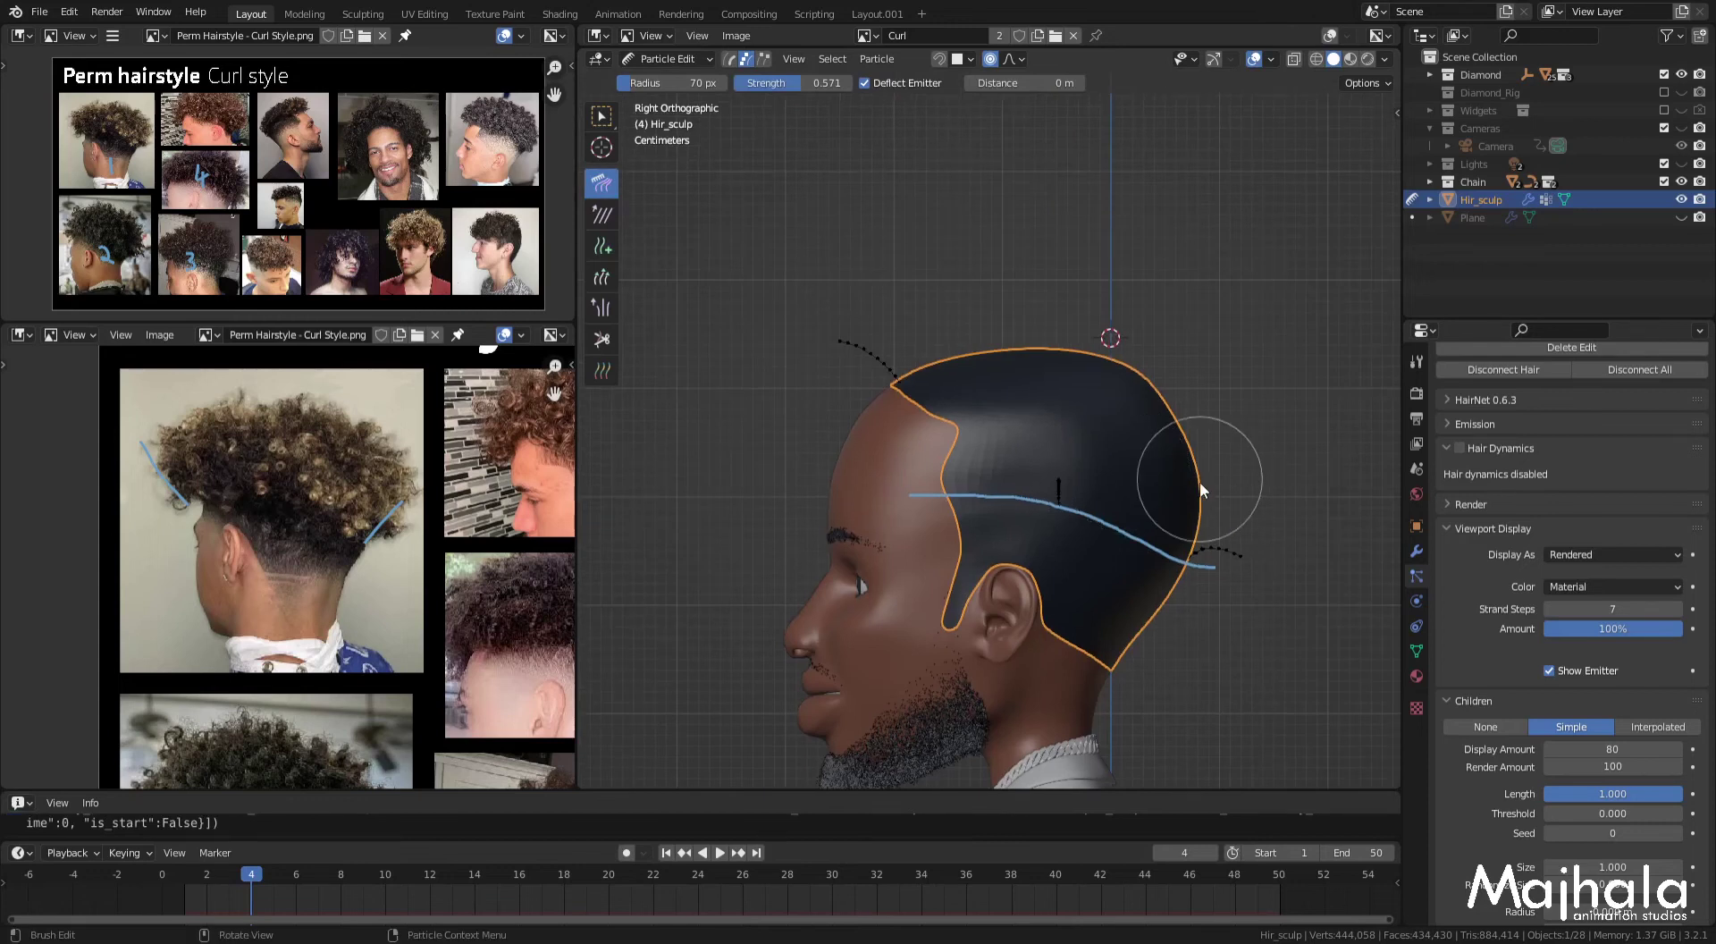
mouse_move(1199, 480)
middle_mouse_down()
mouse_move(1257, 518)
mouse_move(1103, 395)
middle_mouse_up()
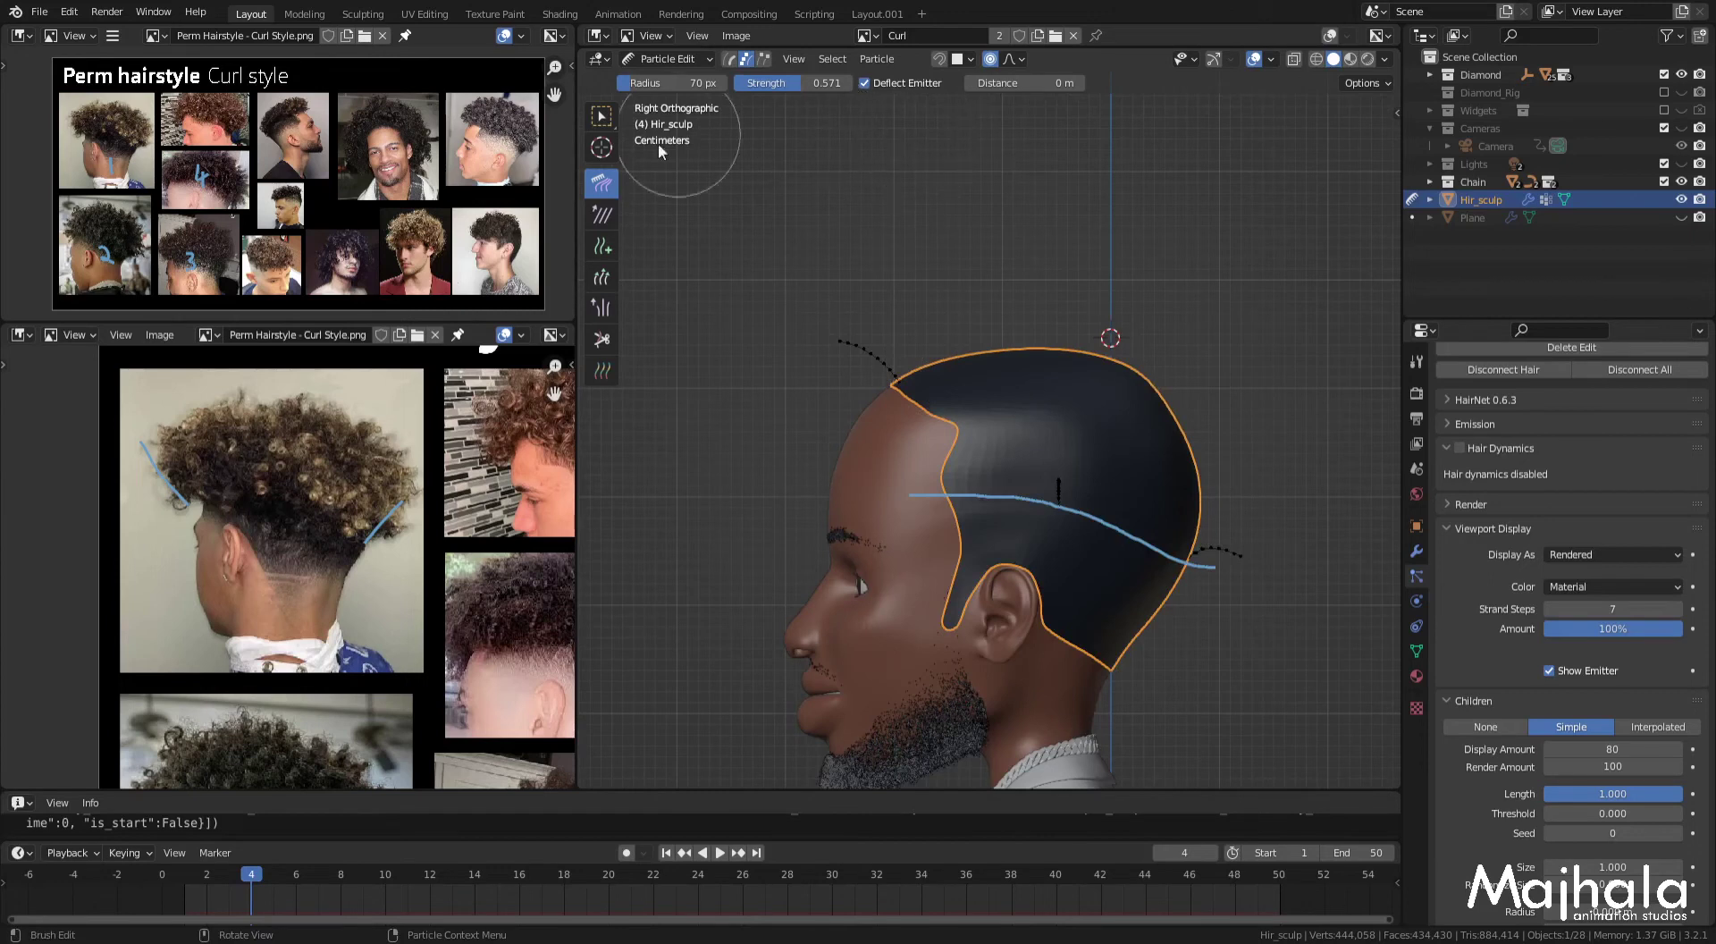
left_click(600, 254)
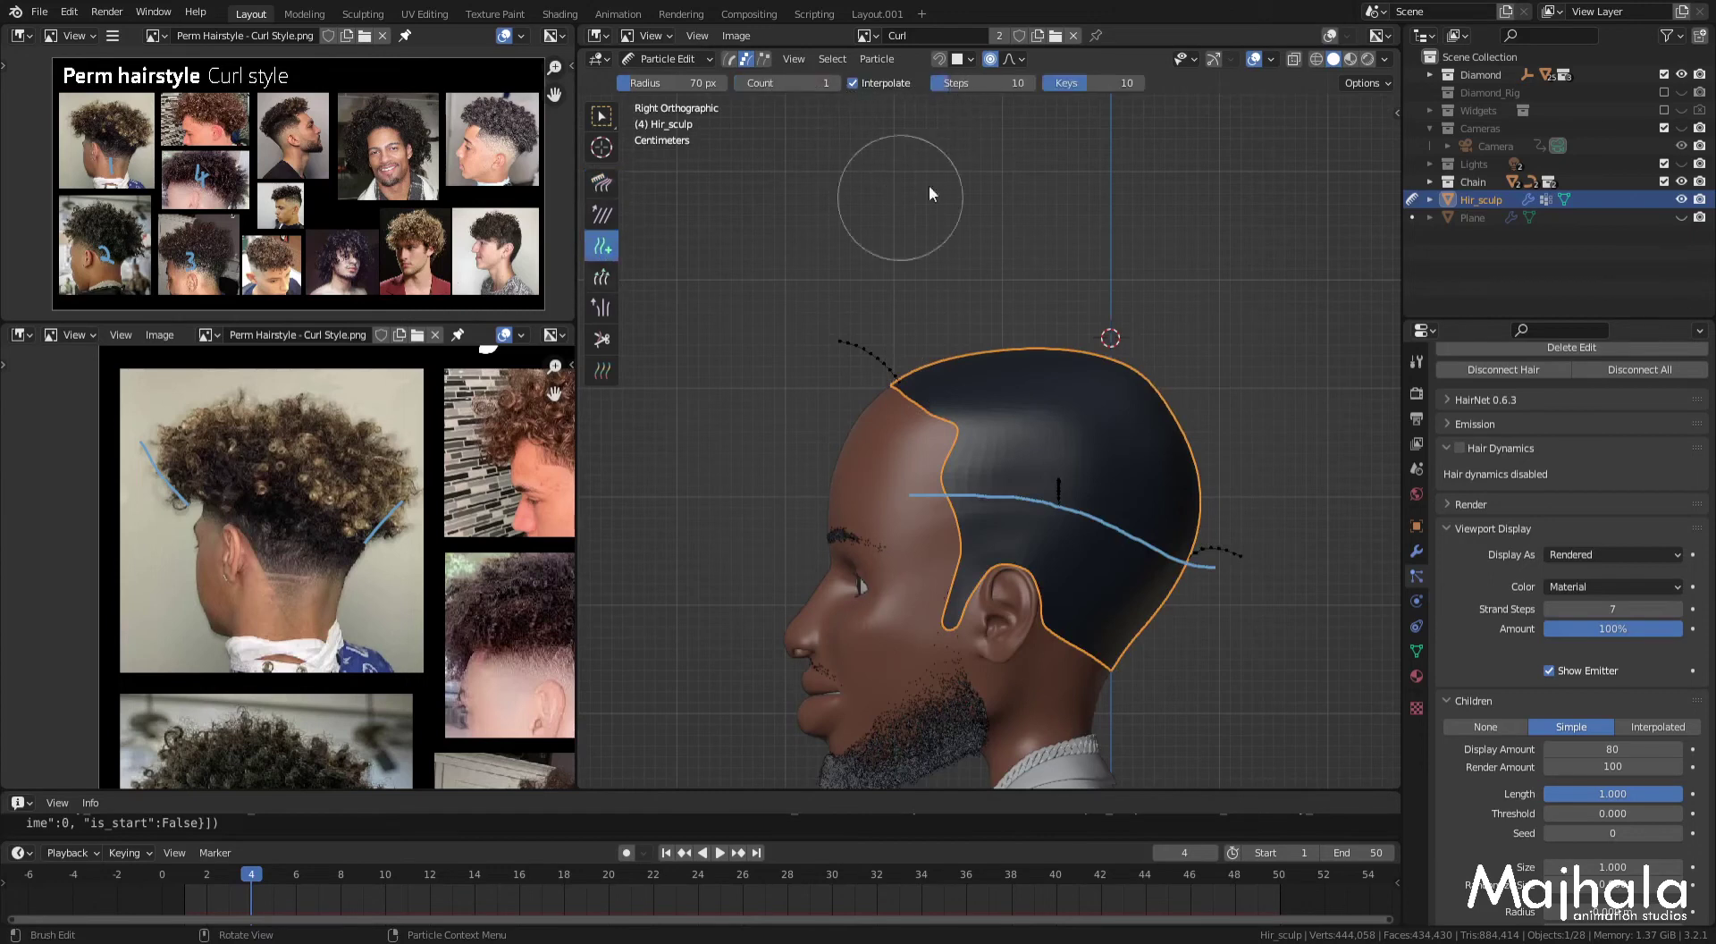
Step: Turn off interpolation for new strands and set the Add brush radius to 90 px
left_click(853, 83)
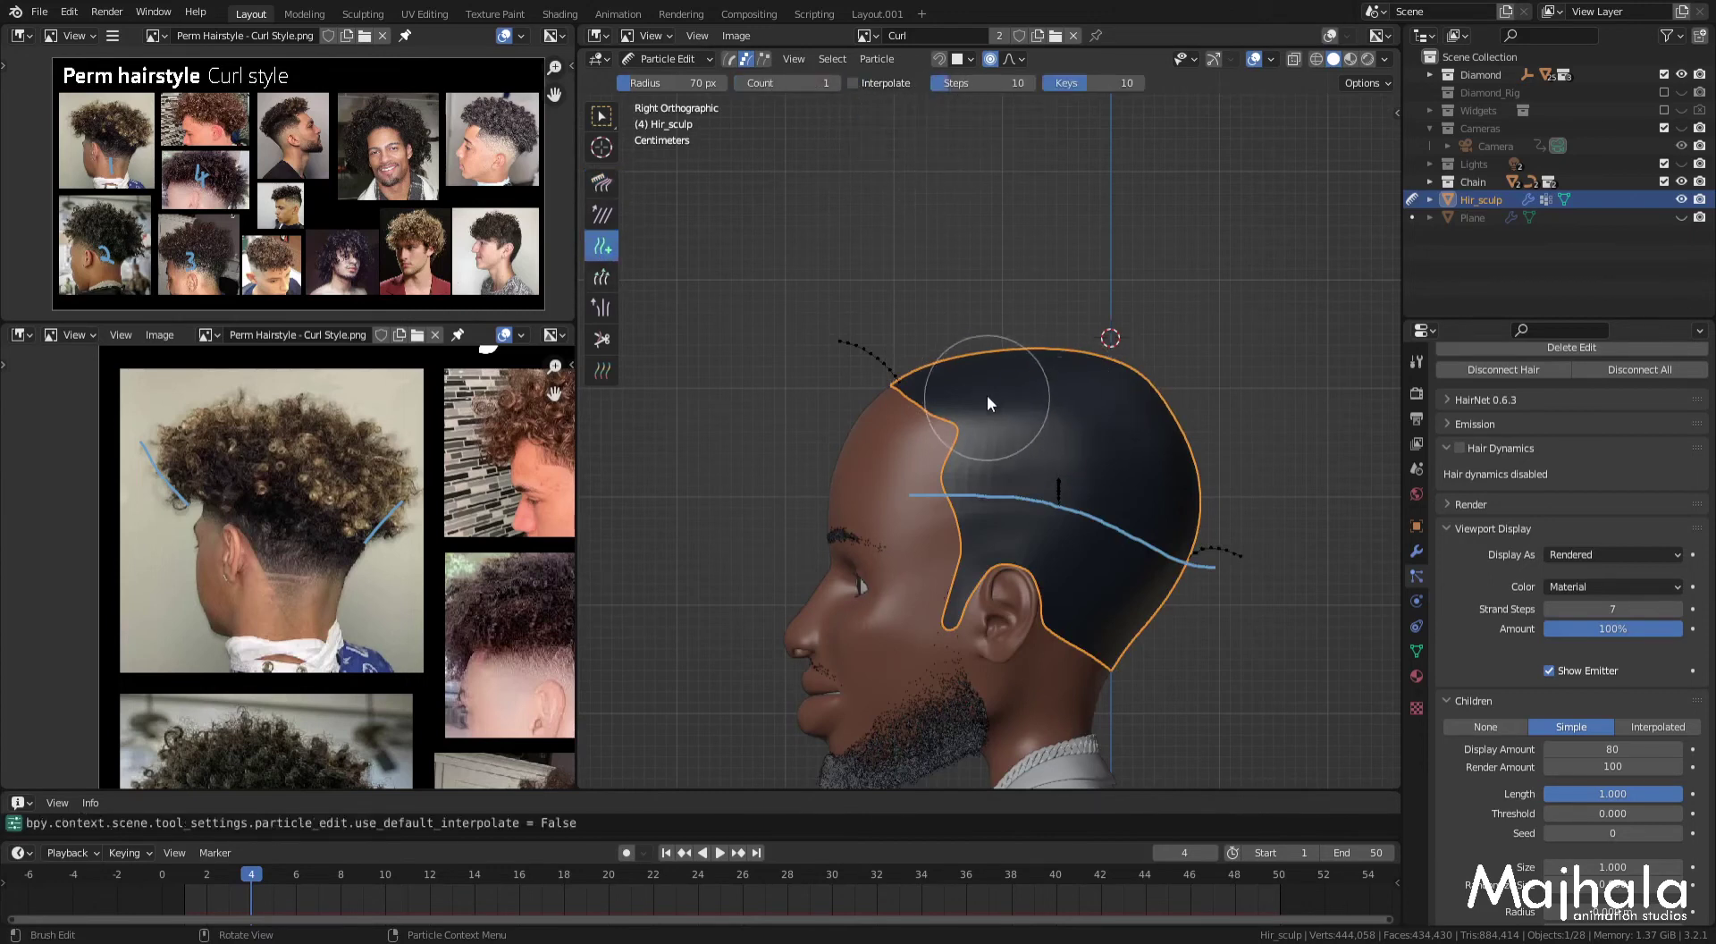
key("f")
left_click(1046, 436)
key("f")
left_click(989, 421)
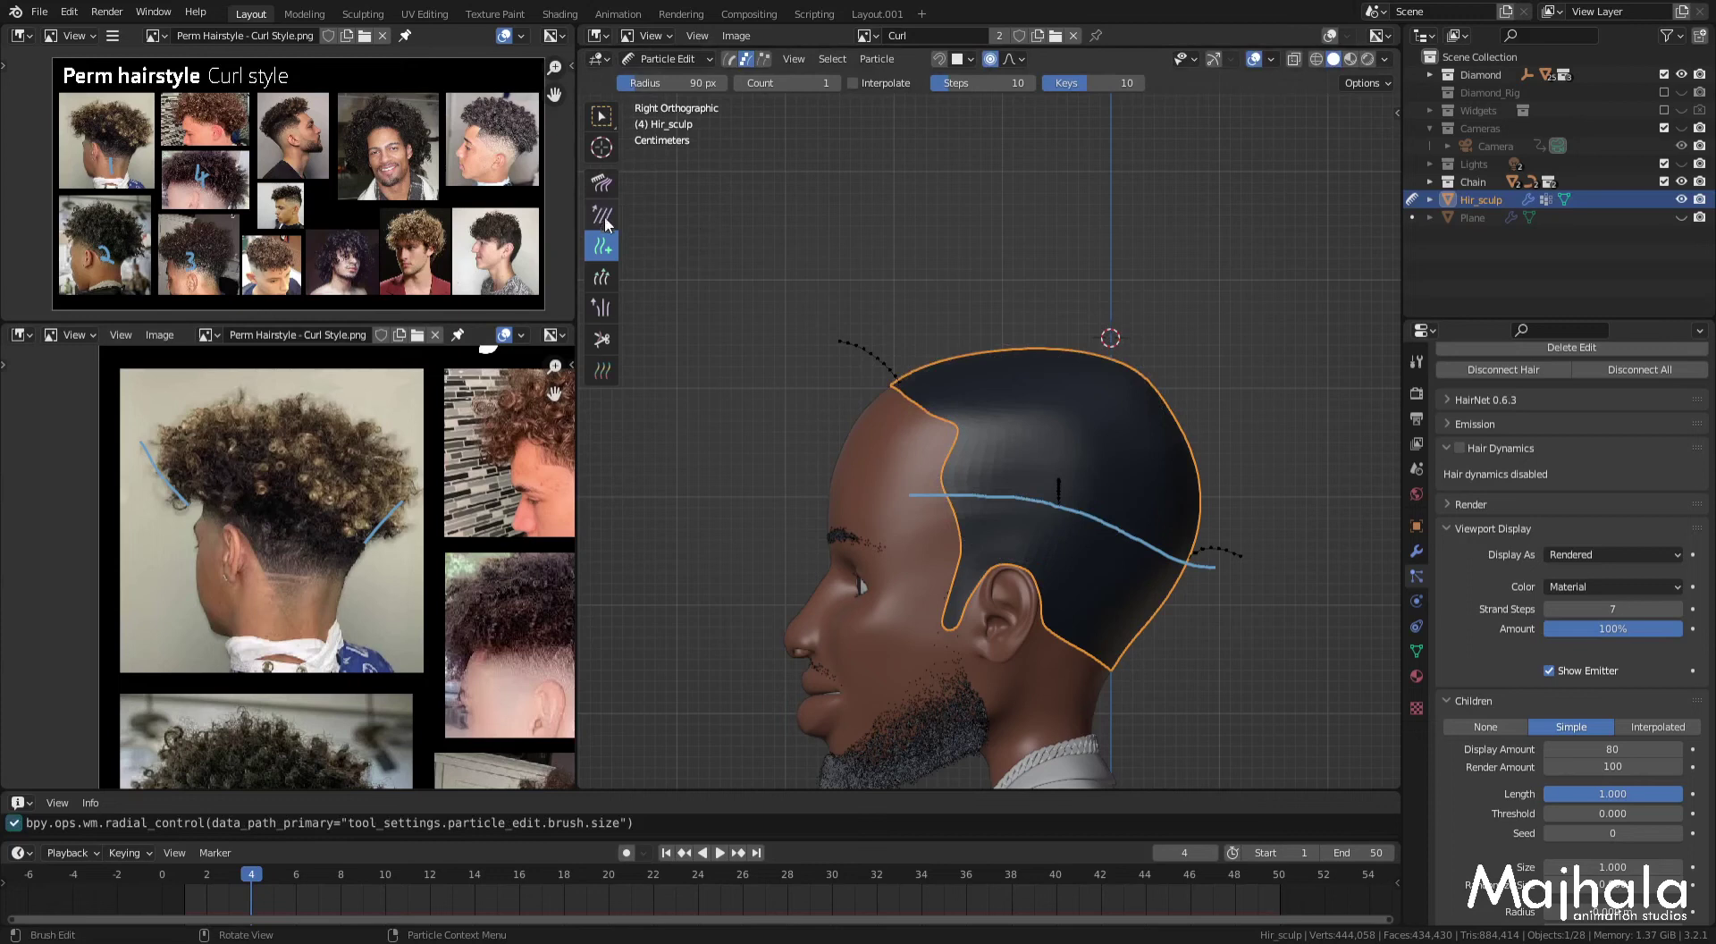
mouse_move(990, 271)
middle_mouse_down()
mouse_move(995, 352)
mouse_move(1058, 302)
middle_mouse_up()
key("KP_1")
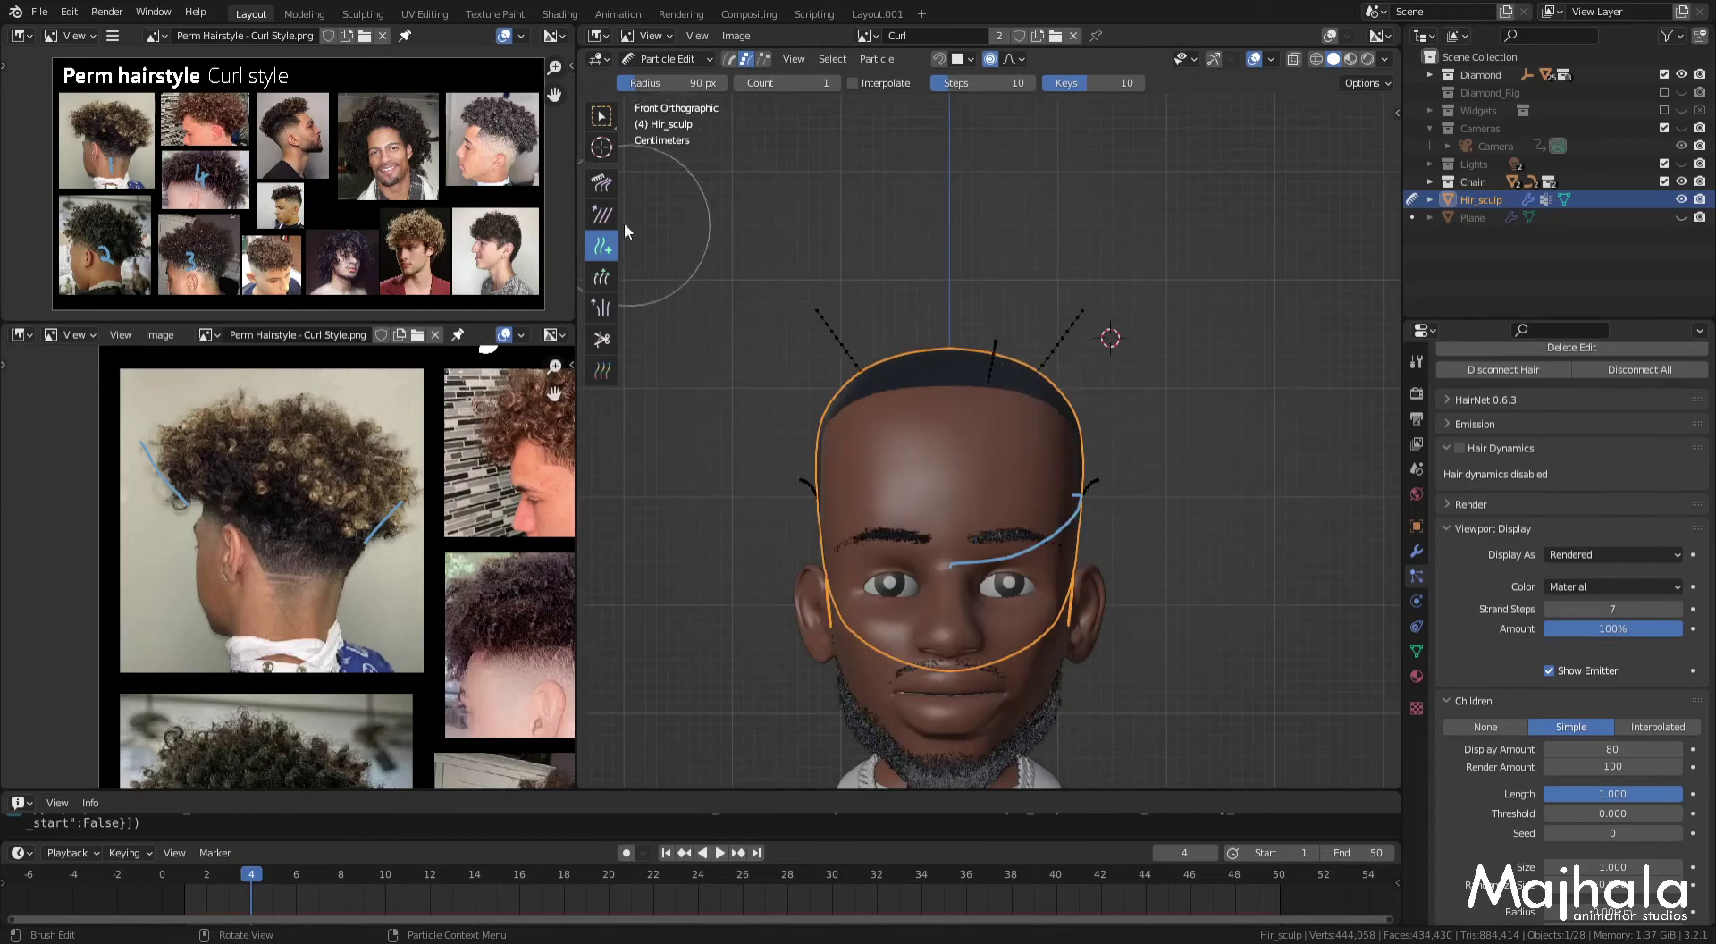
Step: Turn off Mirror X in the particle edit options
left_click(602, 186)
mouse_move(1110, 270)
middle_mouse_down()
mouse_move(984, 334)
mouse_move(880, 113)
middle_mouse_up()
left_click(602, 246)
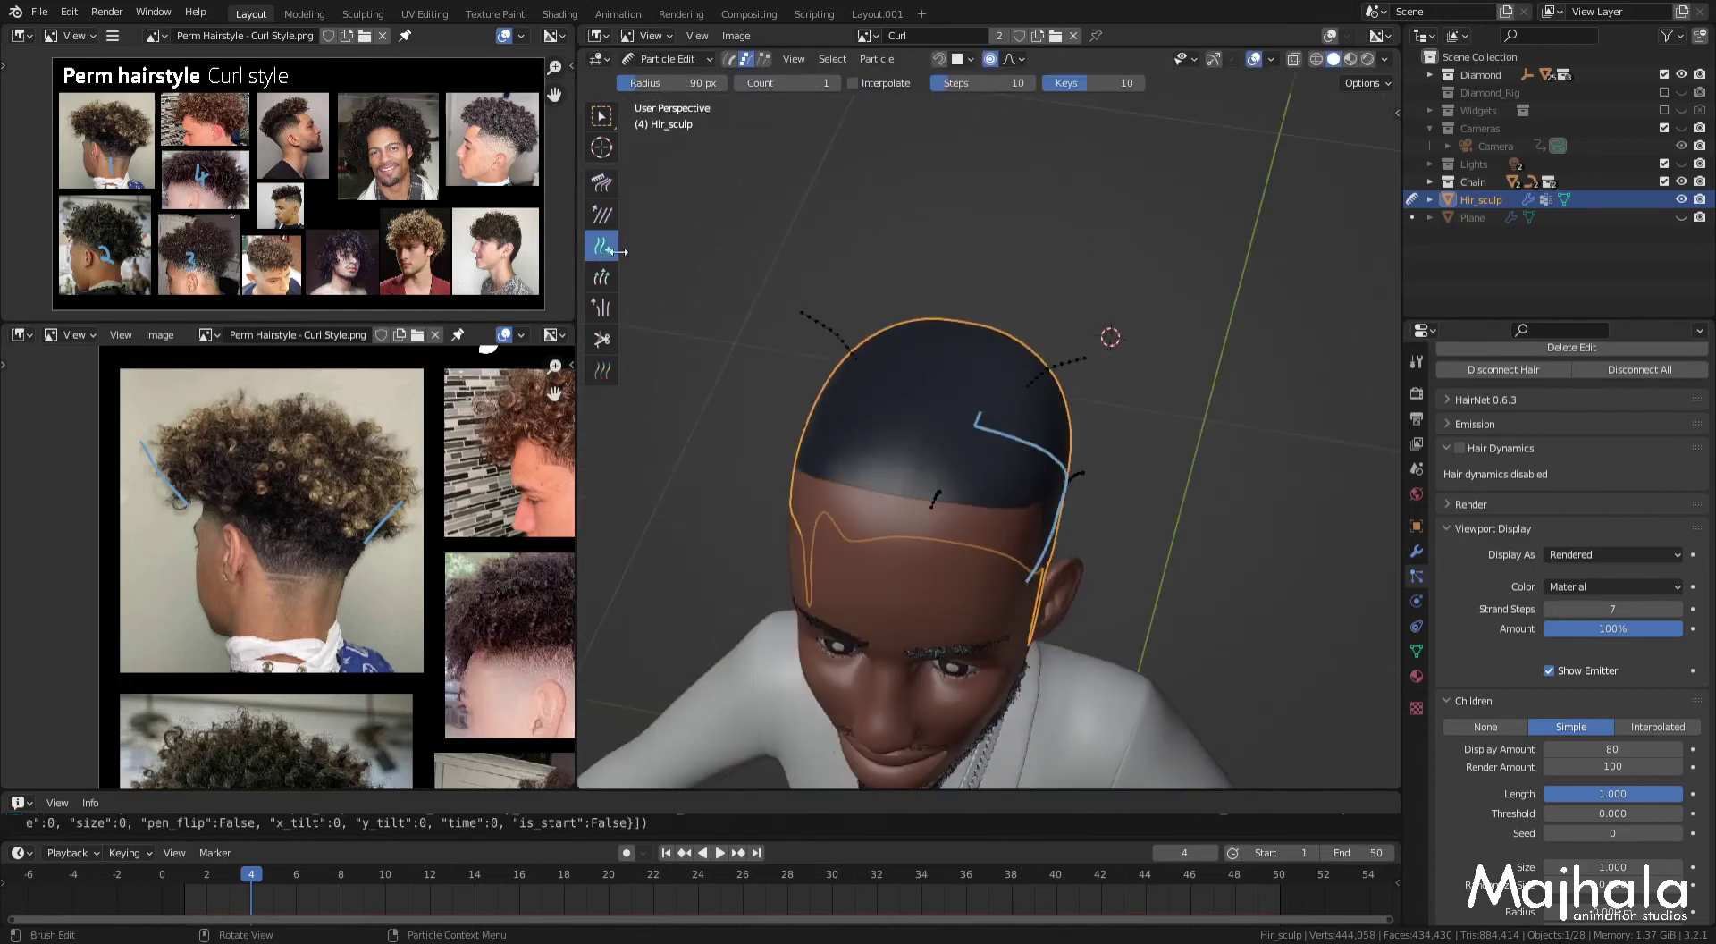
left_click(1363, 82)
left_click(1286, 117)
mouse_move(934, 385)
middle_mouse_down()
mouse_move(888, 501)
mouse_move(812, 409)
mouse_move(982, 447)
middle_mouse_up()
key("f")
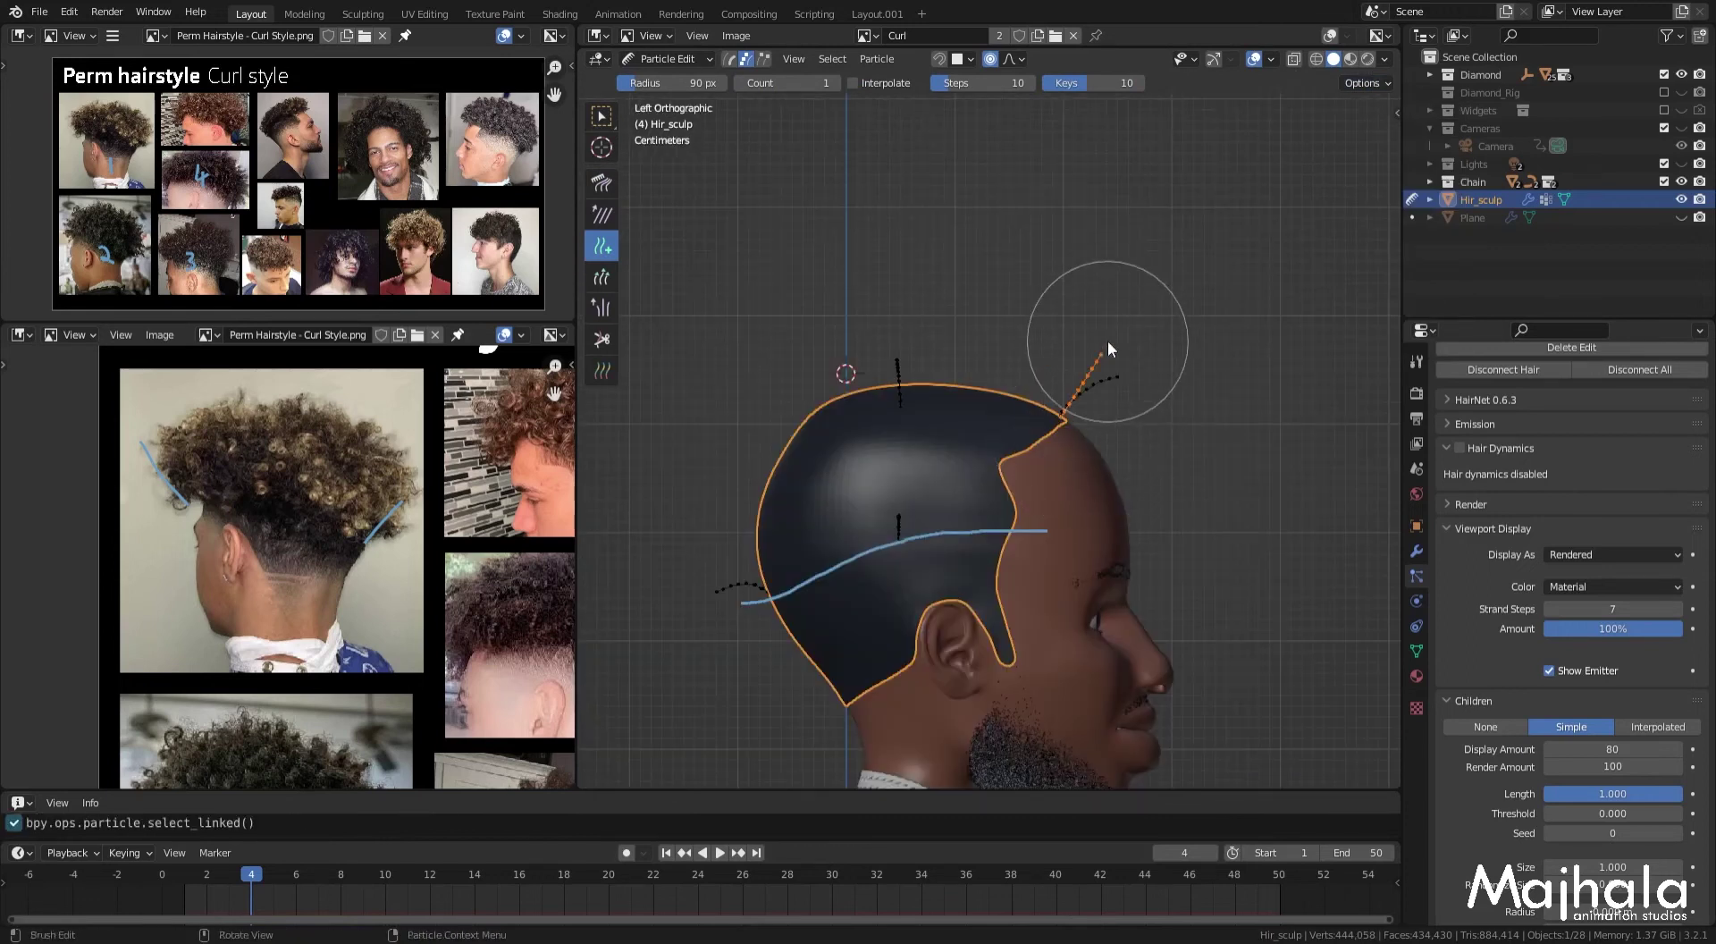
Step: Comb the orange hairline strand onto its dotted guide path
left_click(601, 183)
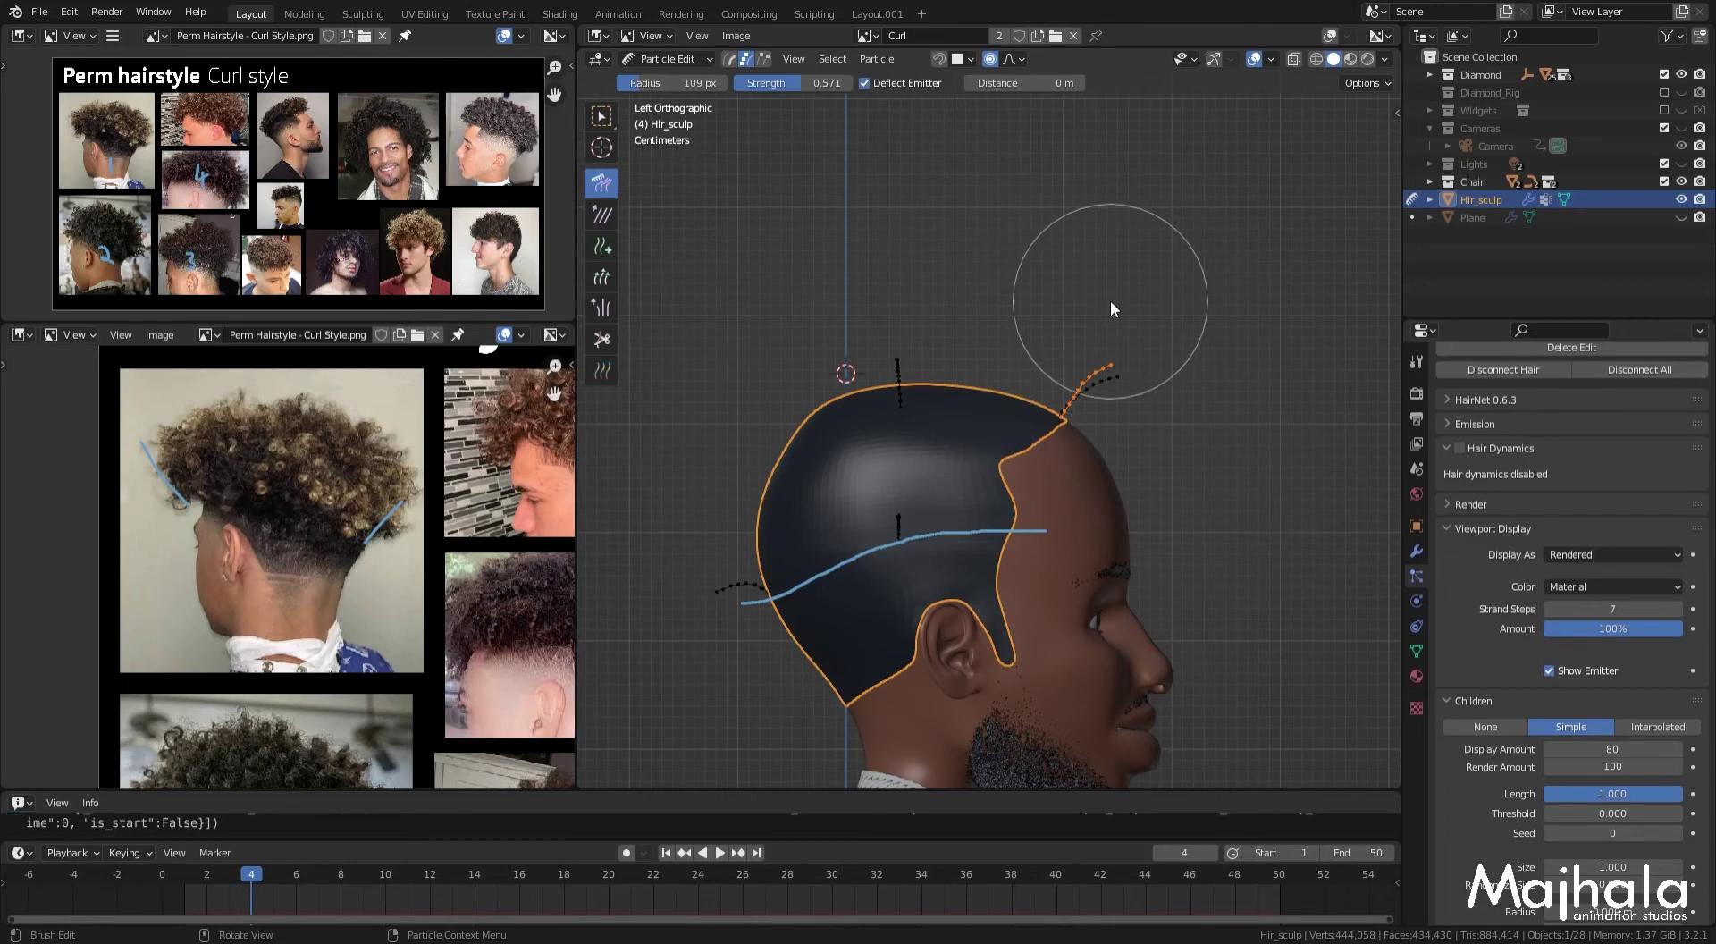
left_click_drag(1111, 309, 1128, 327)
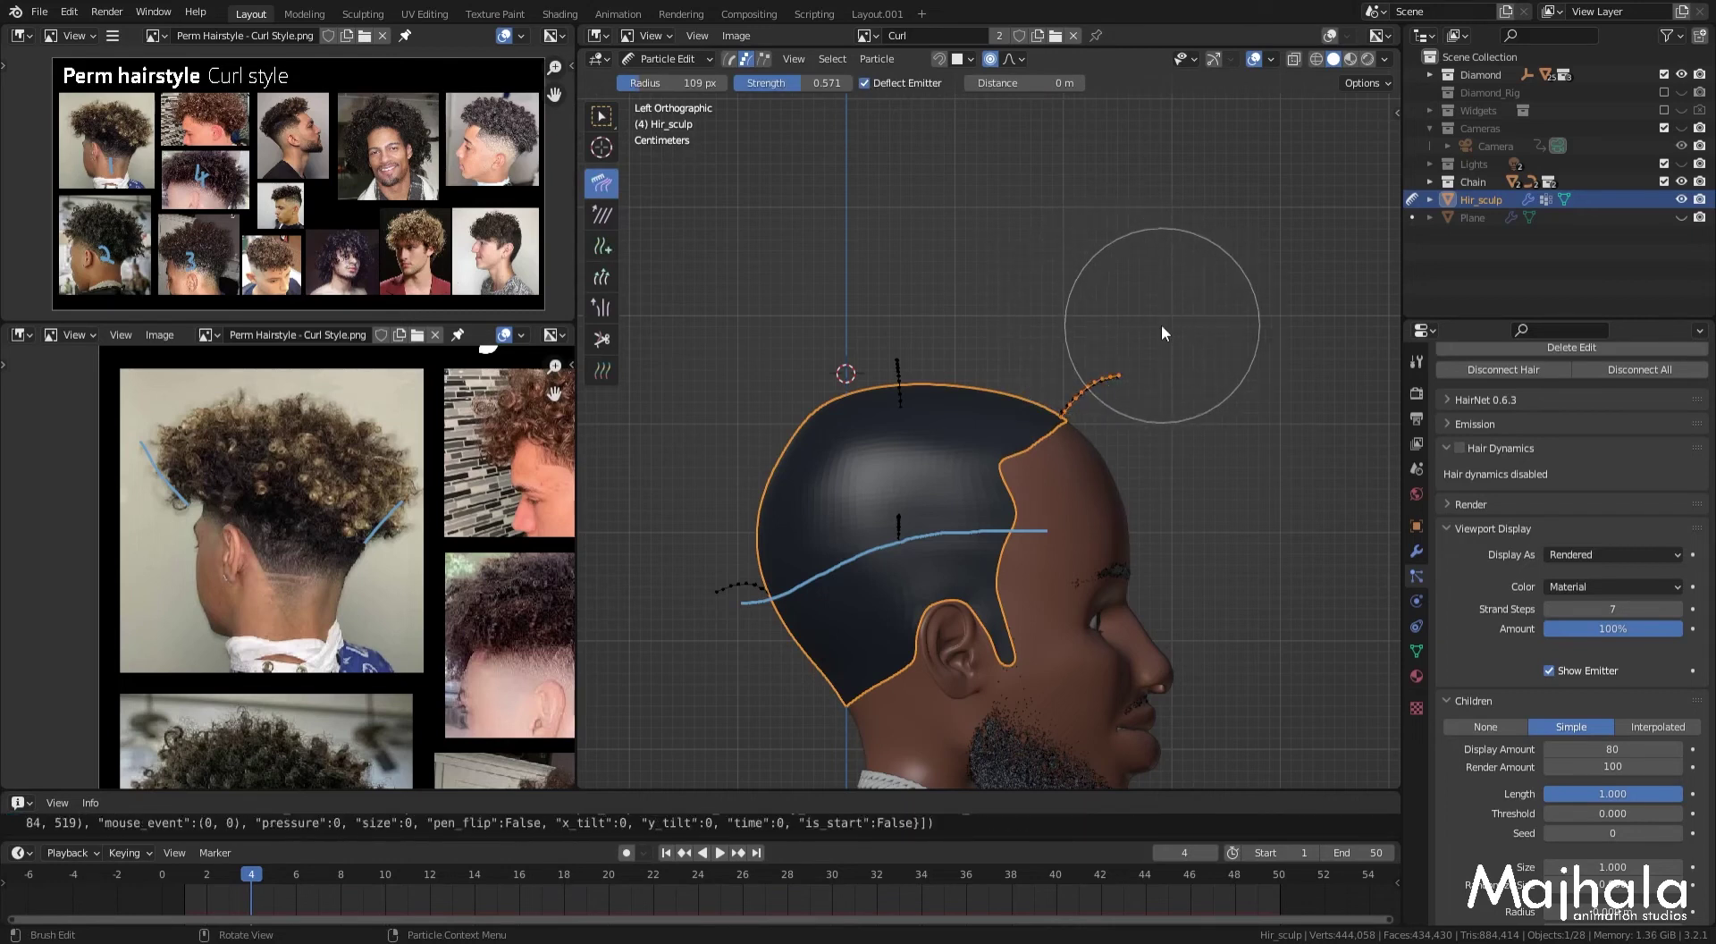
key("ctrl+KP_3")
key("ctrl+KP_1")
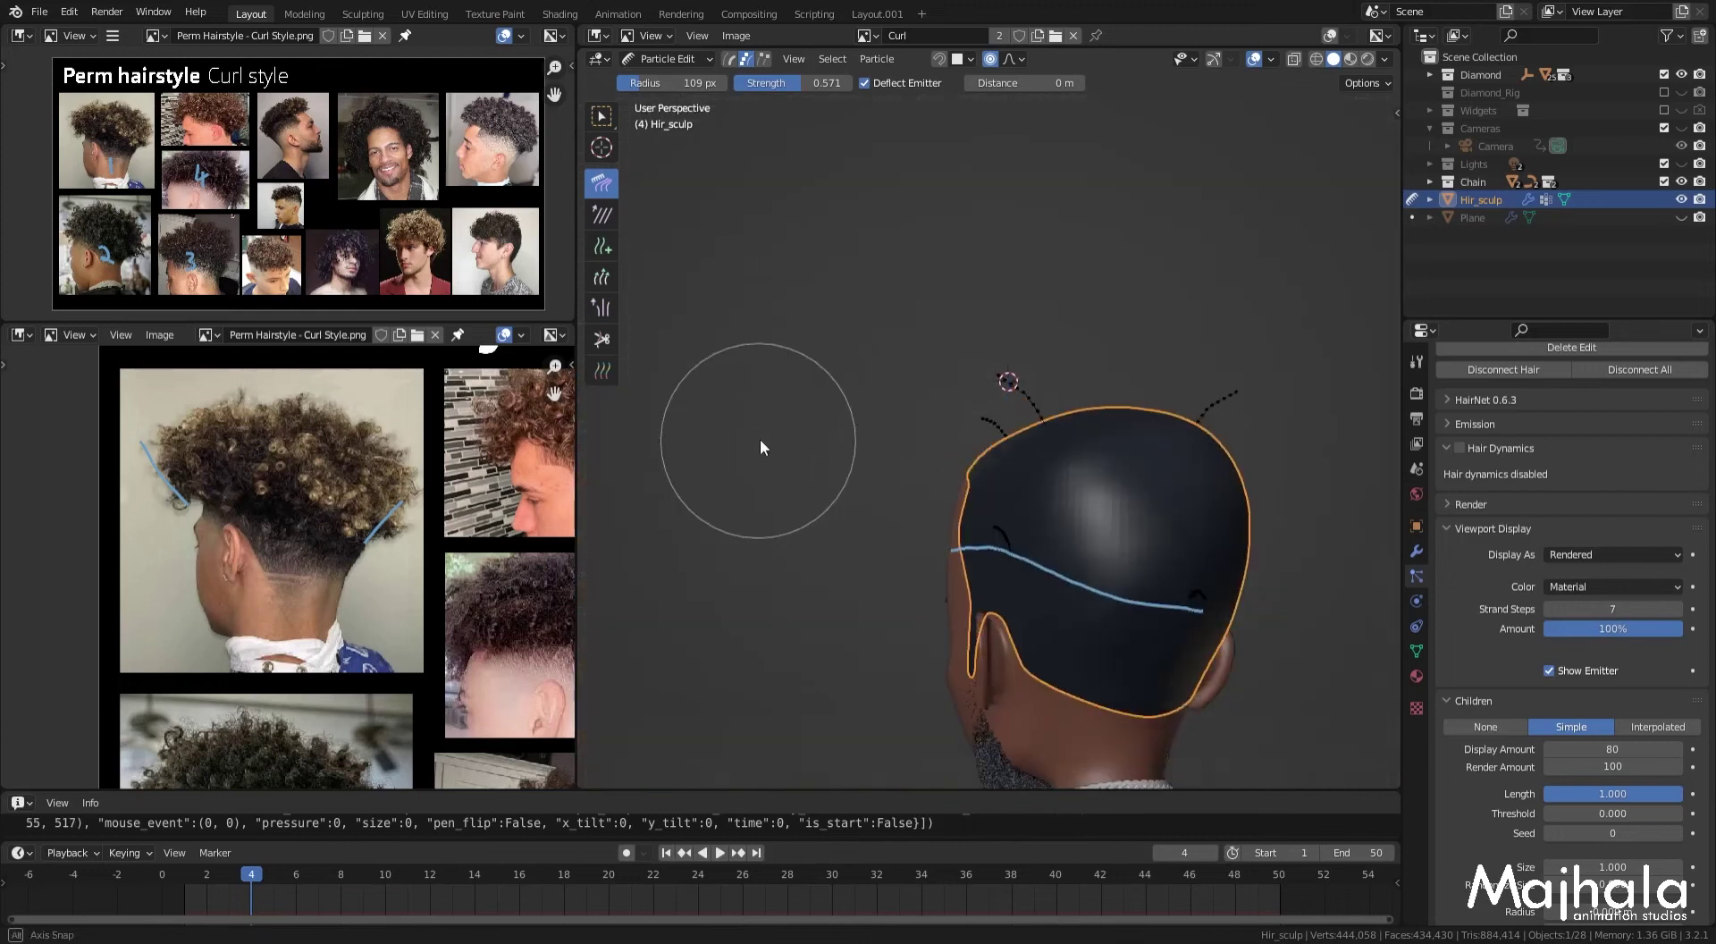
Step: Select the Add brush from a top view and shrink it to a 69 px radius
left_click(601, 246)
middle_click_drag(652, 244, 967, 366)
key("KP_7")
key("n")
key("n")
left_click(1361, 82)
key("f")
left_click(871, 560)
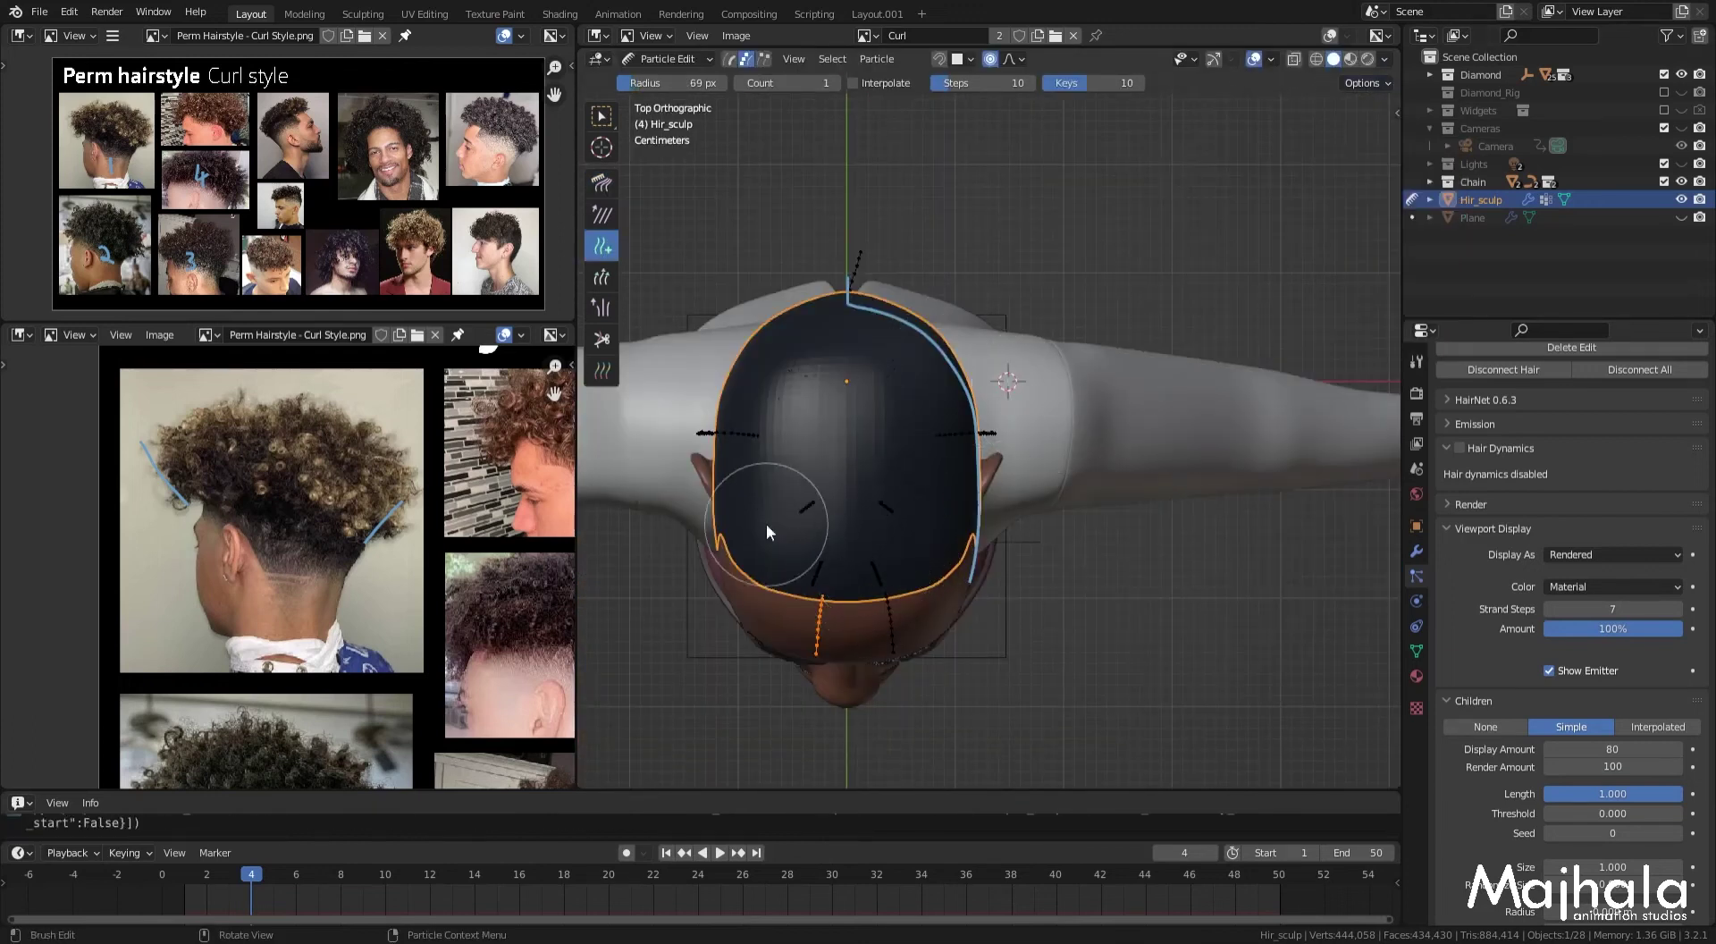
Step: Enable Interpolate for new hairs and review the scalp from the side, back and top
left_click(852, 82)
middle_click_drag(849, 358, 886, 479)
key("KP_3")
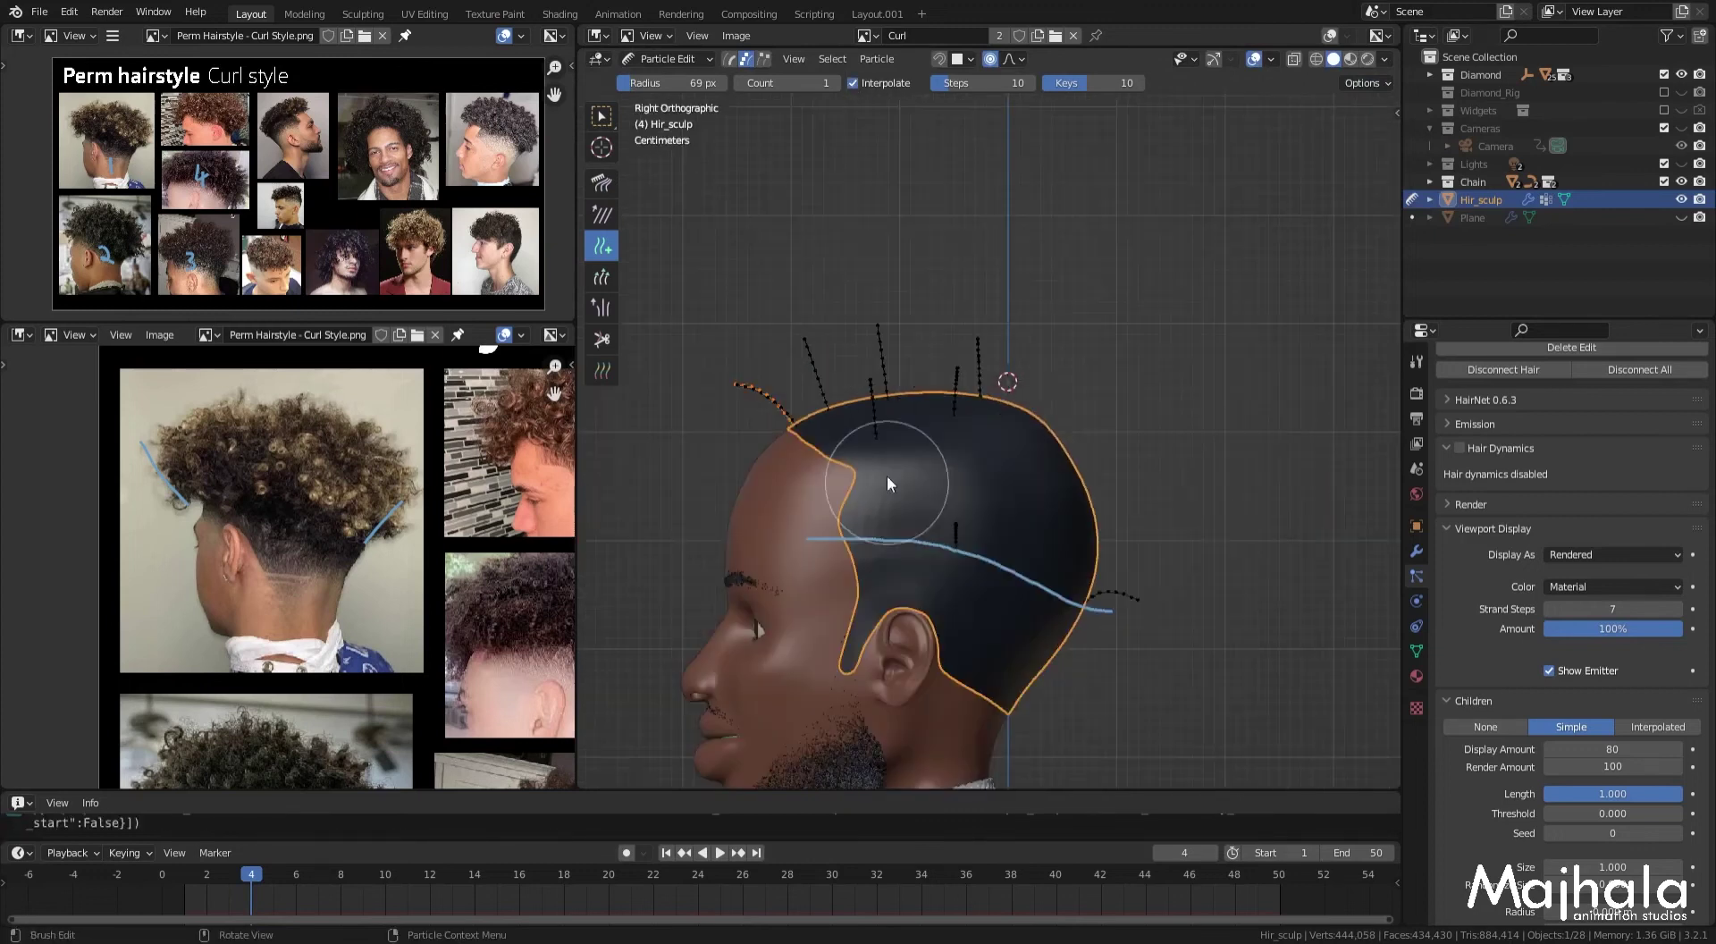
middle_click_drag(1087, 522, 1177, 436)
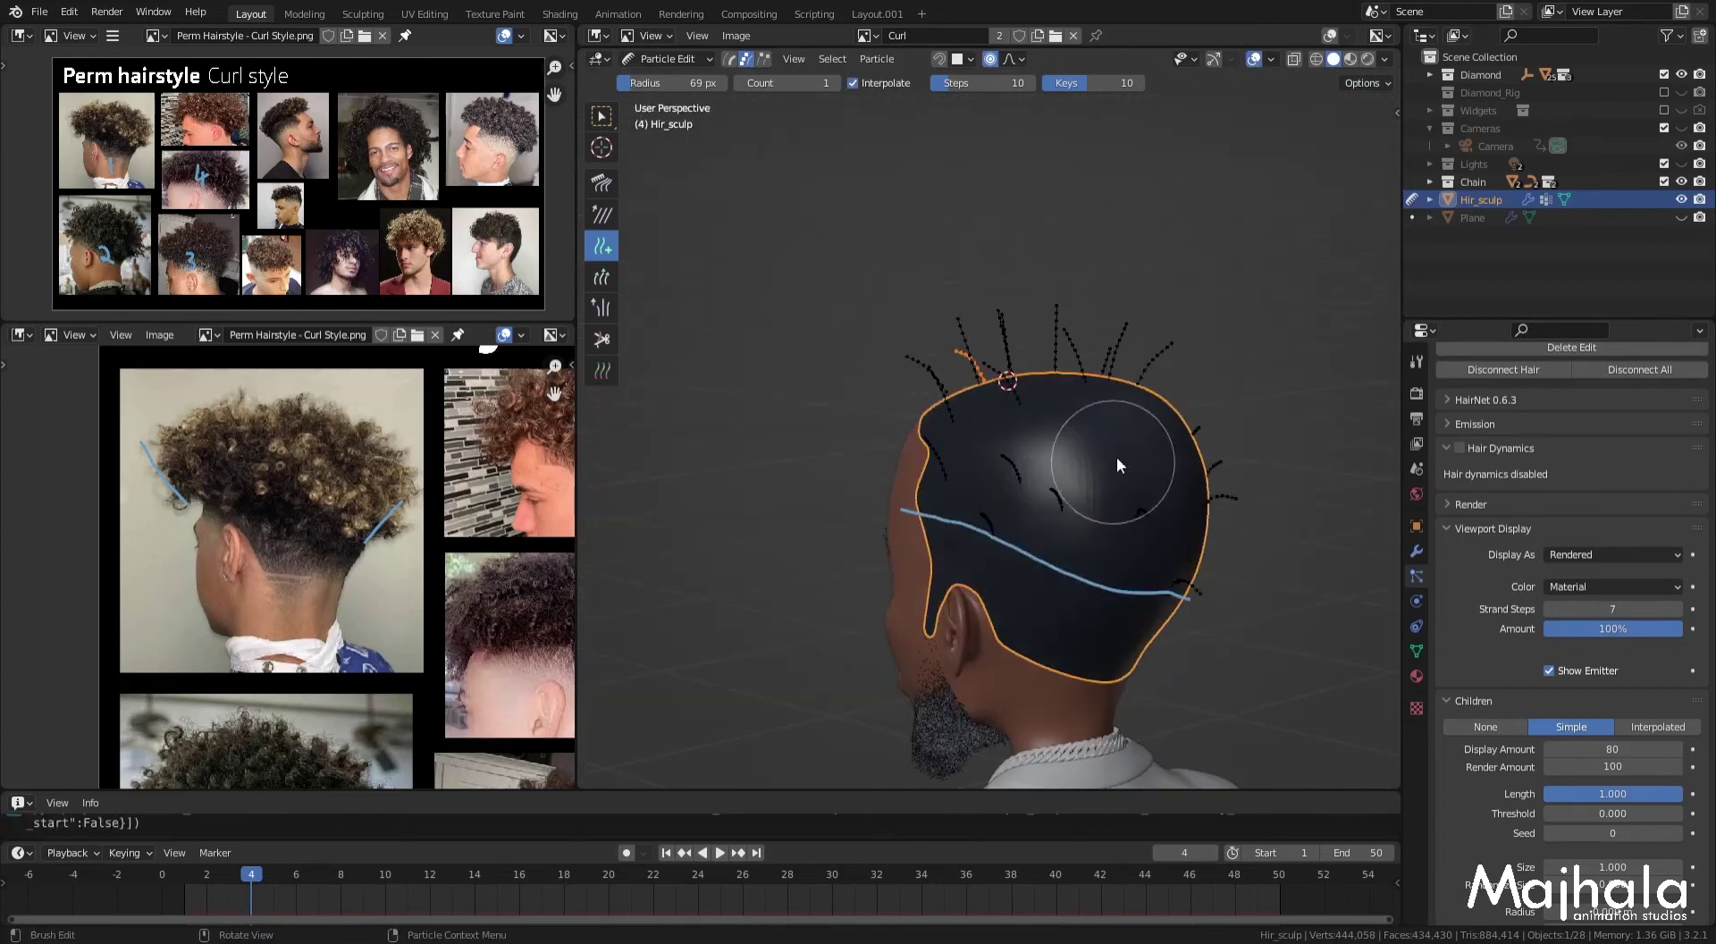
mouse_move(1107, 516)
middle_mouse_down()
mouse_move(956, 420)
mouse_move(920, 496)
mouse_move(860, 507)
mouse_move(811, 452)
mouse_move(820, 531)
mouse_move(828, 484)
middle_mouse_up()
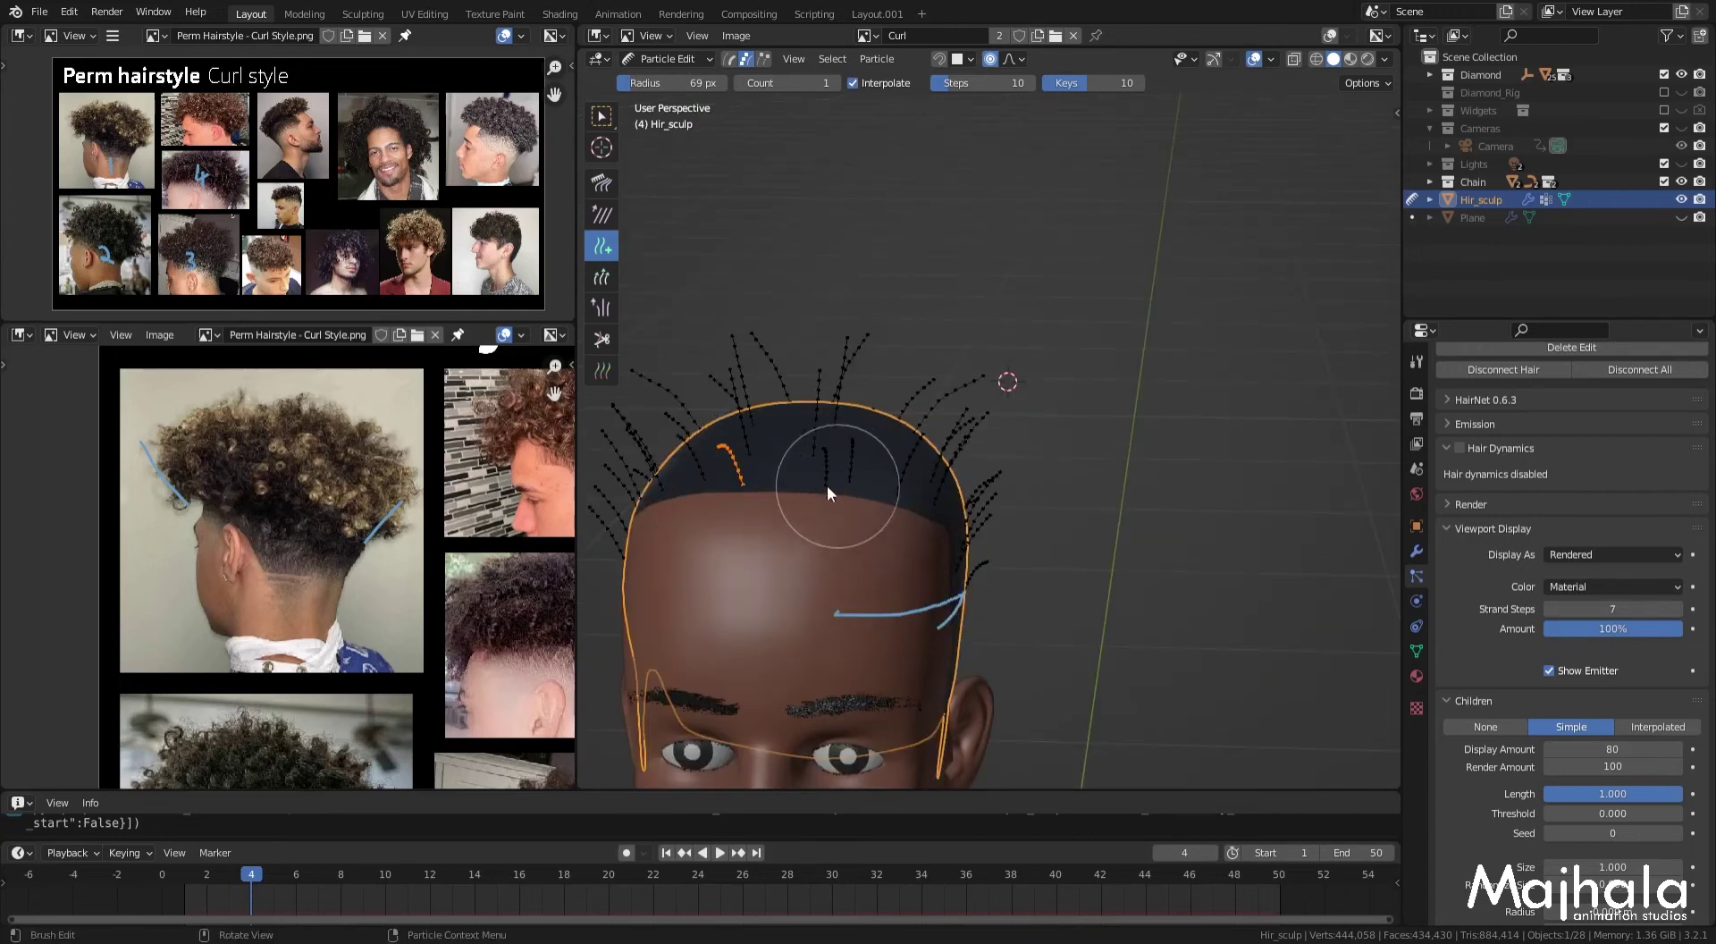
mouse_move(772, 534)
middle_mouse_down()
mouse_move(858, 567)
mouse_move(846, 601)
mouse_move(909, 613)
mouse_move(899, 626)
mouse_move(952, 602)
mouse_move(949, 653)
mouse_move(1230, 609)
mouse_move(1174, 519)
middle_mouse_up()
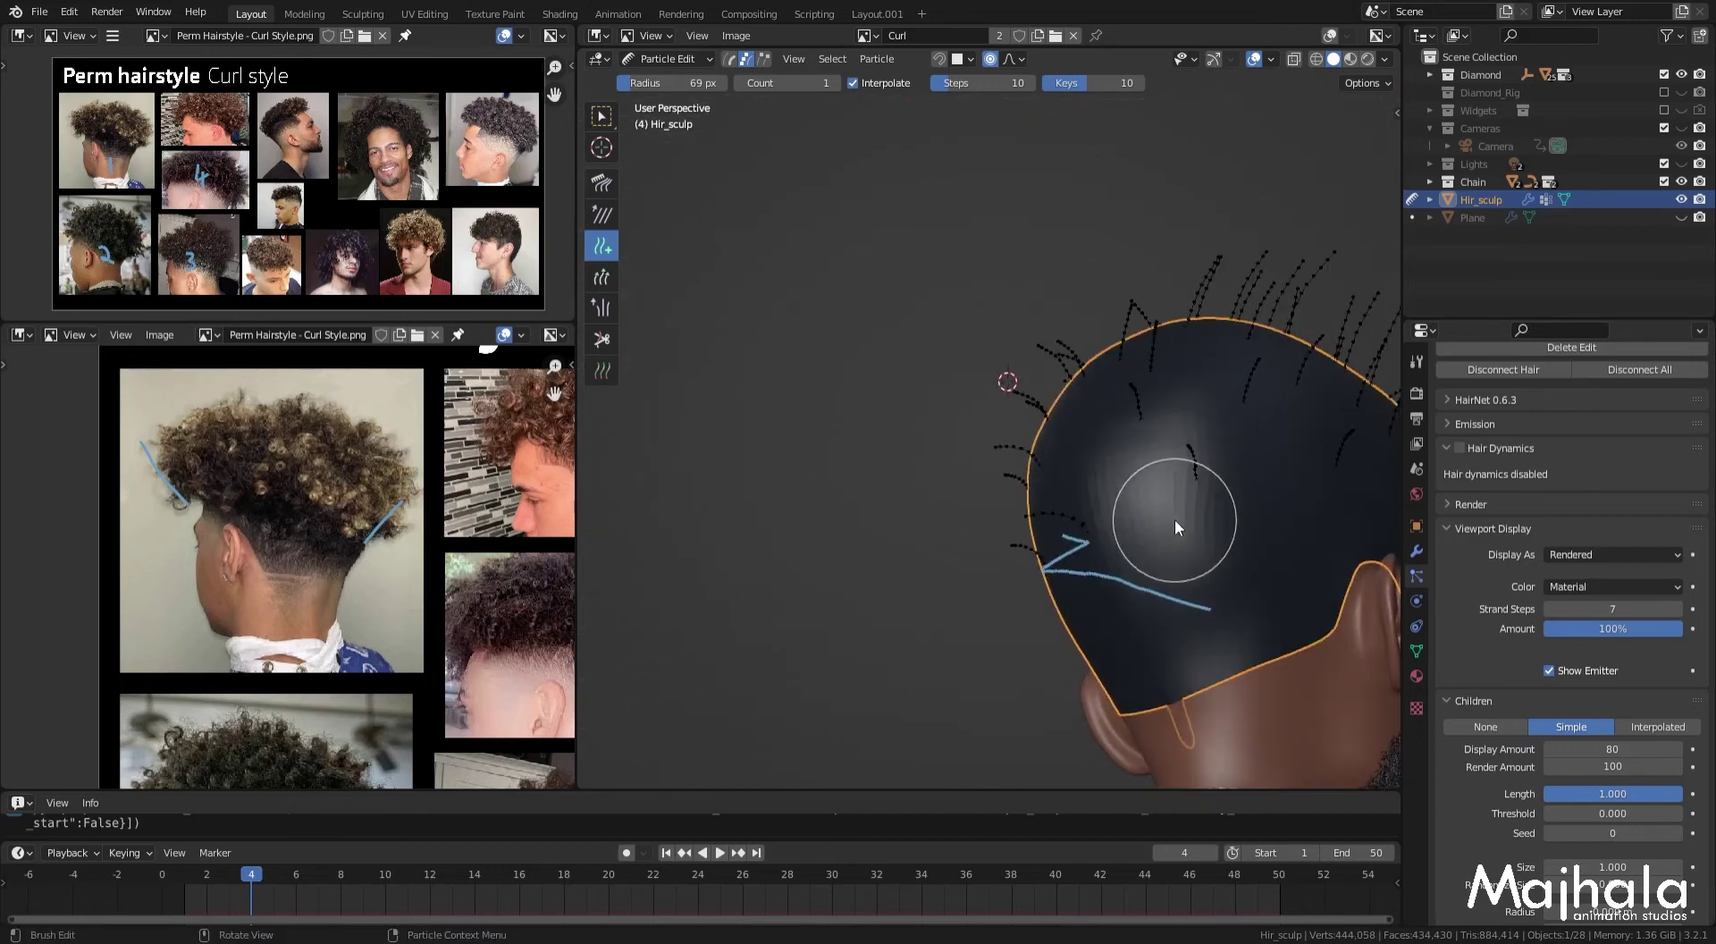
middle_click_drag(1190, 400, 1220, 590)
key("KP_3")
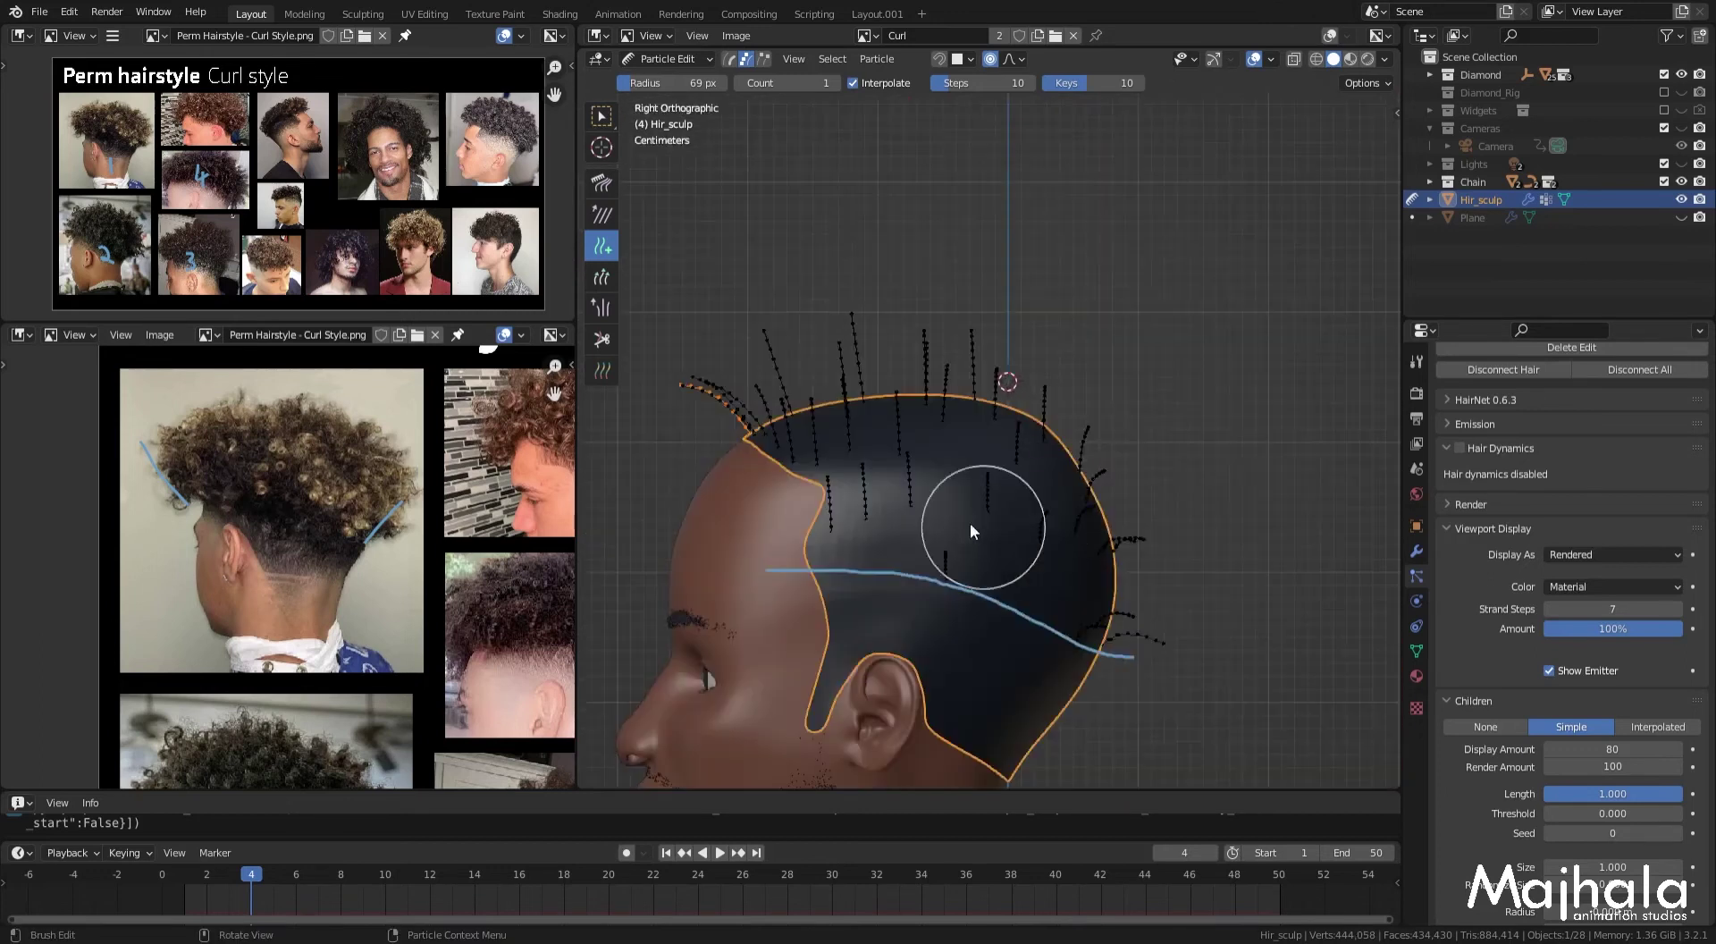
Step: Switch to the Comb brush with a larger radius, deselect all points and use Path select mode
key("shift+space")
key("f")
left_click(1247, 431)
key("alt+a")
left_click(729, 58)
Step: Comb the strands on top of the head upward with a 140 px brush
left_click(1217, 399)
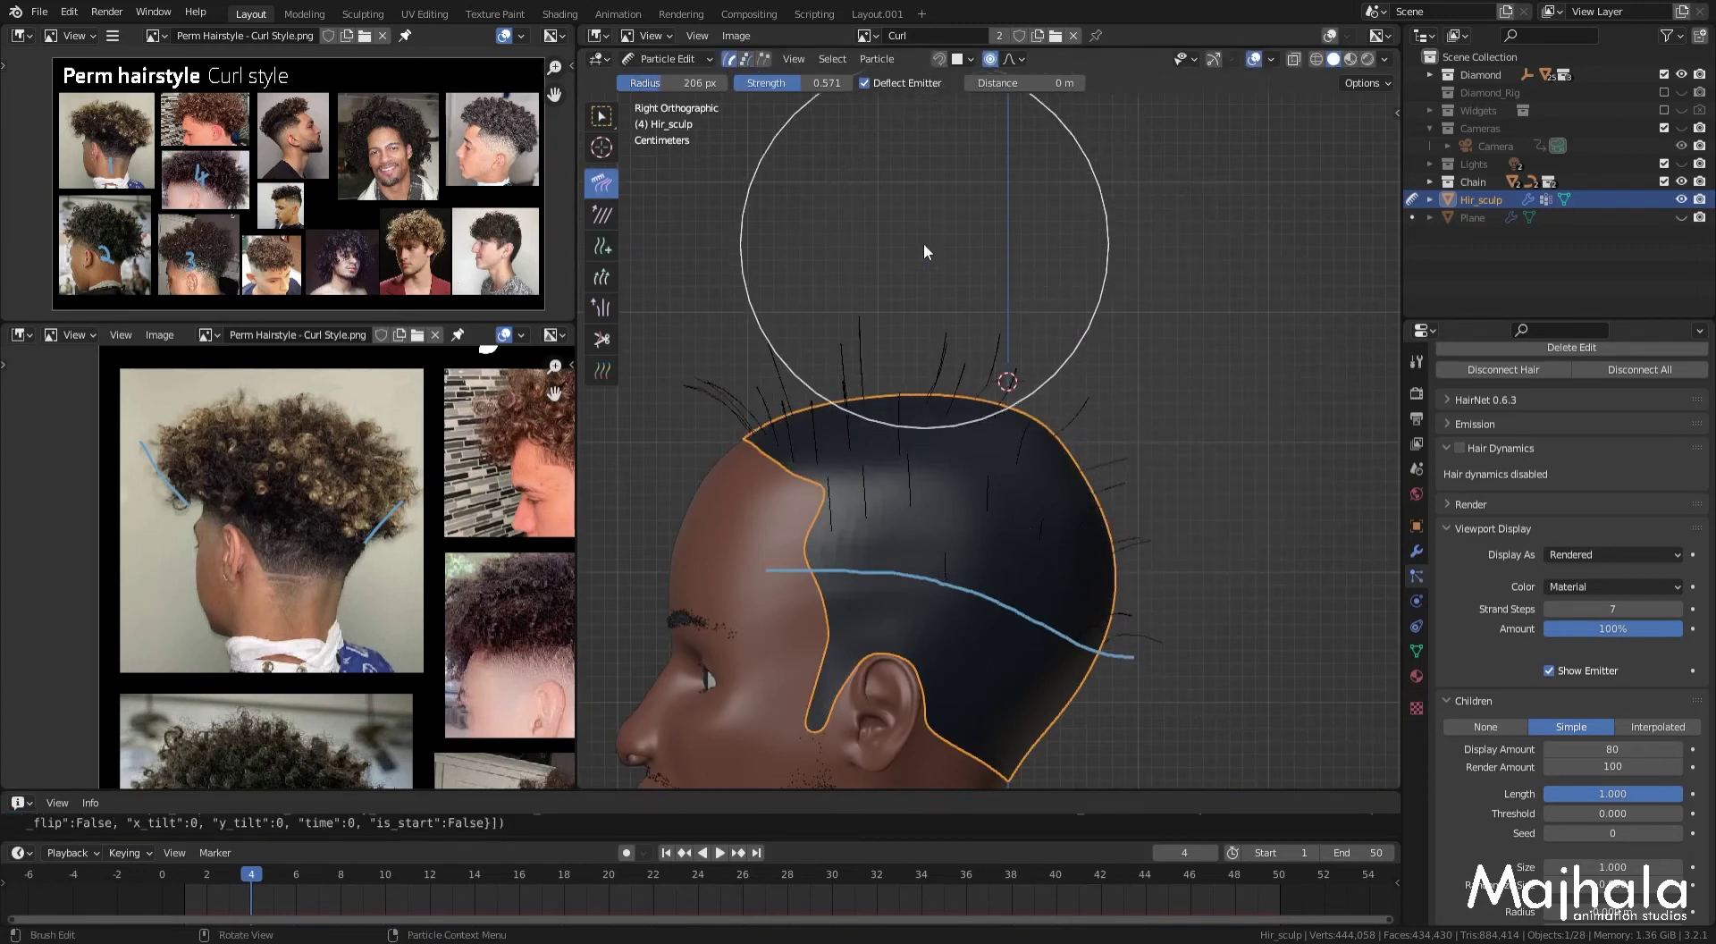
key("KP_1")
key("f")
left_click(989, 280)
left_click_drag(990, 280, 949, 279)
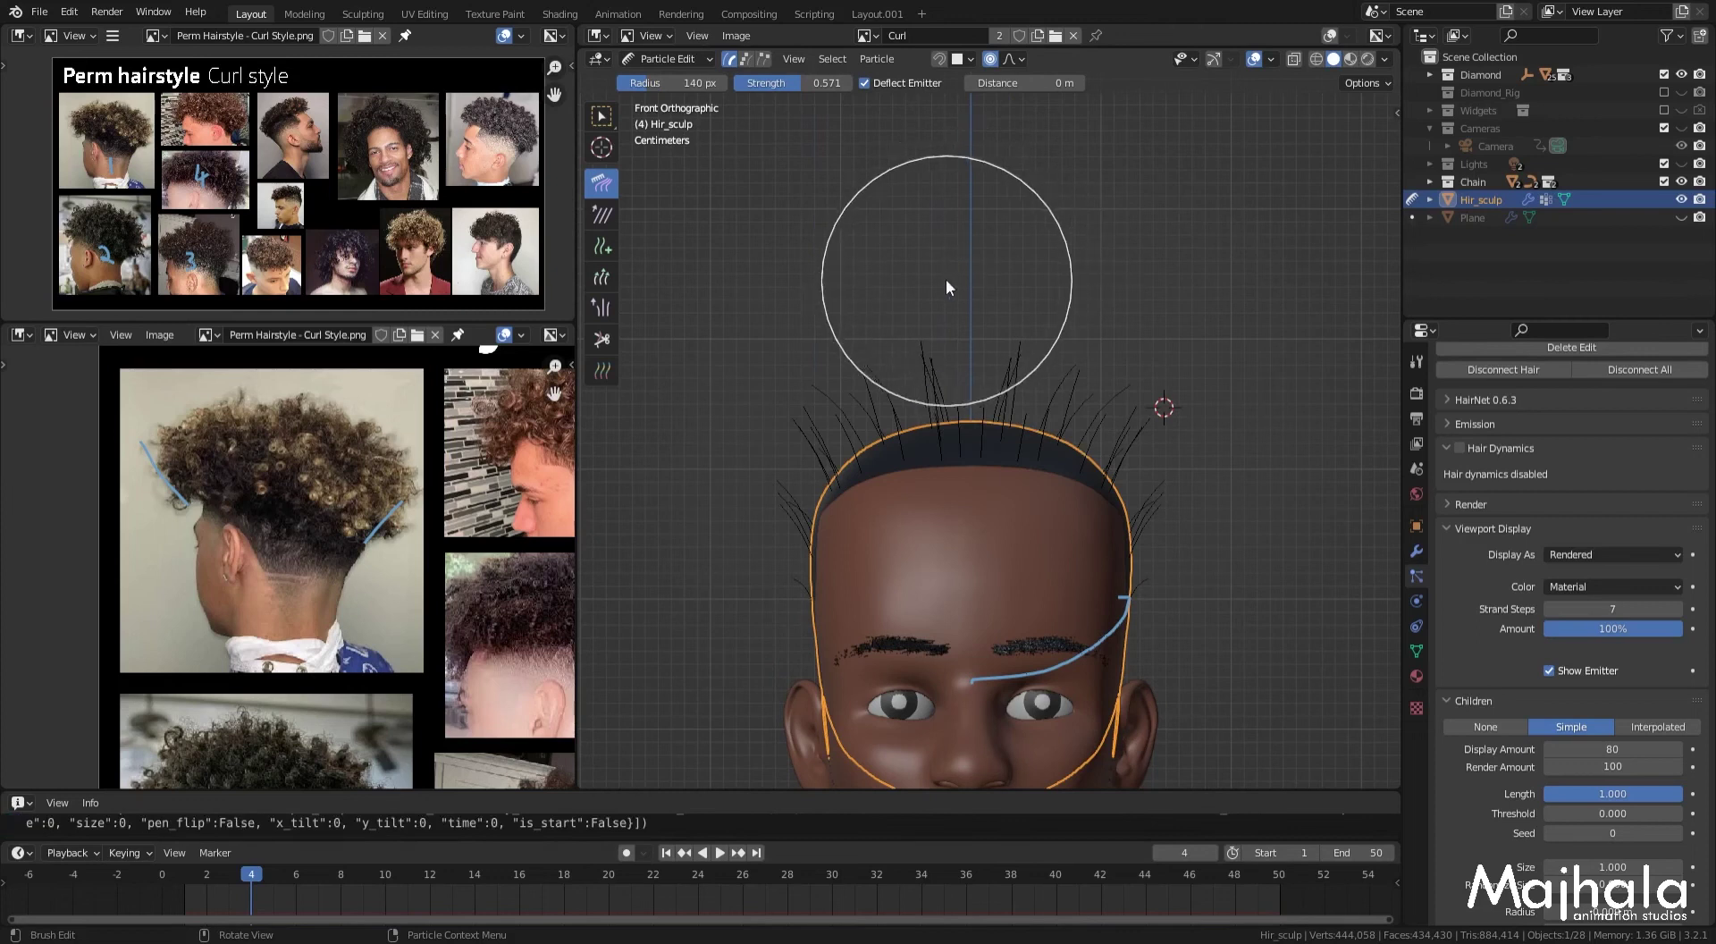
left_click_drag(1074, 298, 1105, 314)
mouse_move(1283, 484)
left_mouse_down()
mouse_move(1282, 502)
mouse_move(1251, 400)
left_mouse_up()
Step: Save the file and return to Object Mode to preview the curls
key("KP_3")
mouse_move(1310, 479)
middle_mouse_down("shift")
mouse_move(1247, 412)
mouse_move(1046, 356)
mouse_move(1160, 402)
mouse_move(1198, 339)
mouse_move(1261, 423)
middle_mouse_up("shift")
key("ctrl+s")
key("ctrl+Tab")
left_click(1111, 429)
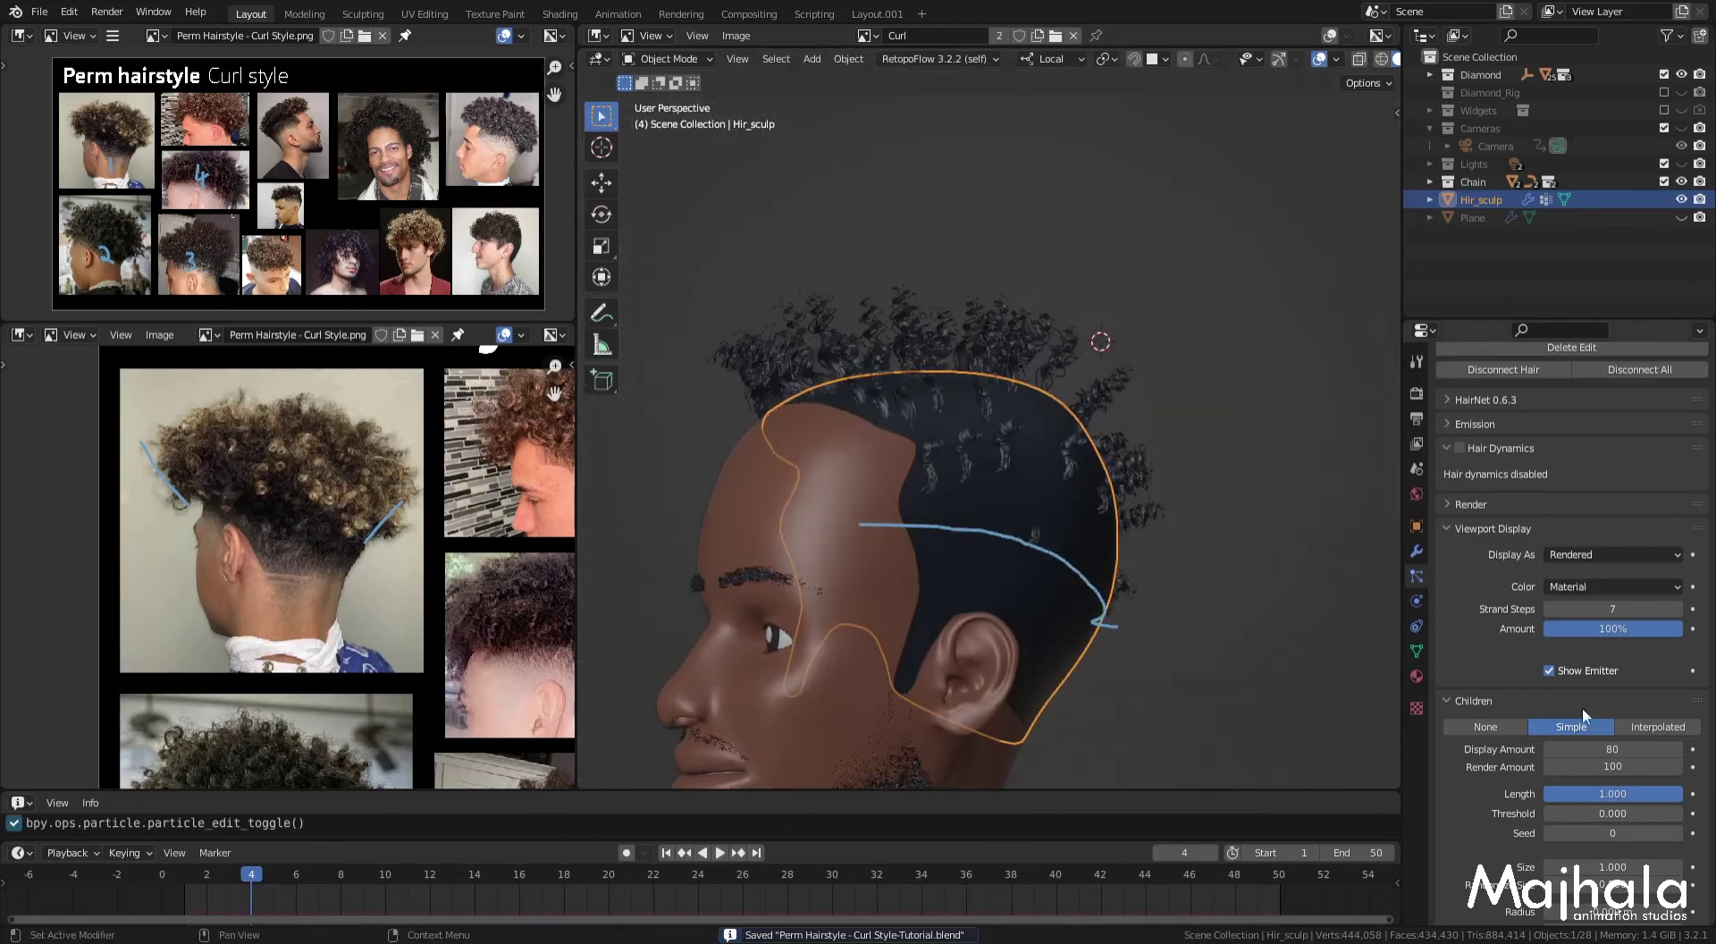
Step: Switch the child hairs from Simple to Interpolated, then go back into Particle Edit
left_click(1638, 726)
mouse_move(1026, 463)
middle_mouse_down()
mouse_move(921, 487)
mouse_move(960, 444)
mouse_move(1114, 454)
mouse_move(941, 454)
mouse_move(1129, 447)
mouse_move(1186, 508)
mouse_move(1135, 447)
mouse_move(1123, 484)
mouse_move(1132, 470)
middle_mouse_up()
key("KP_3")
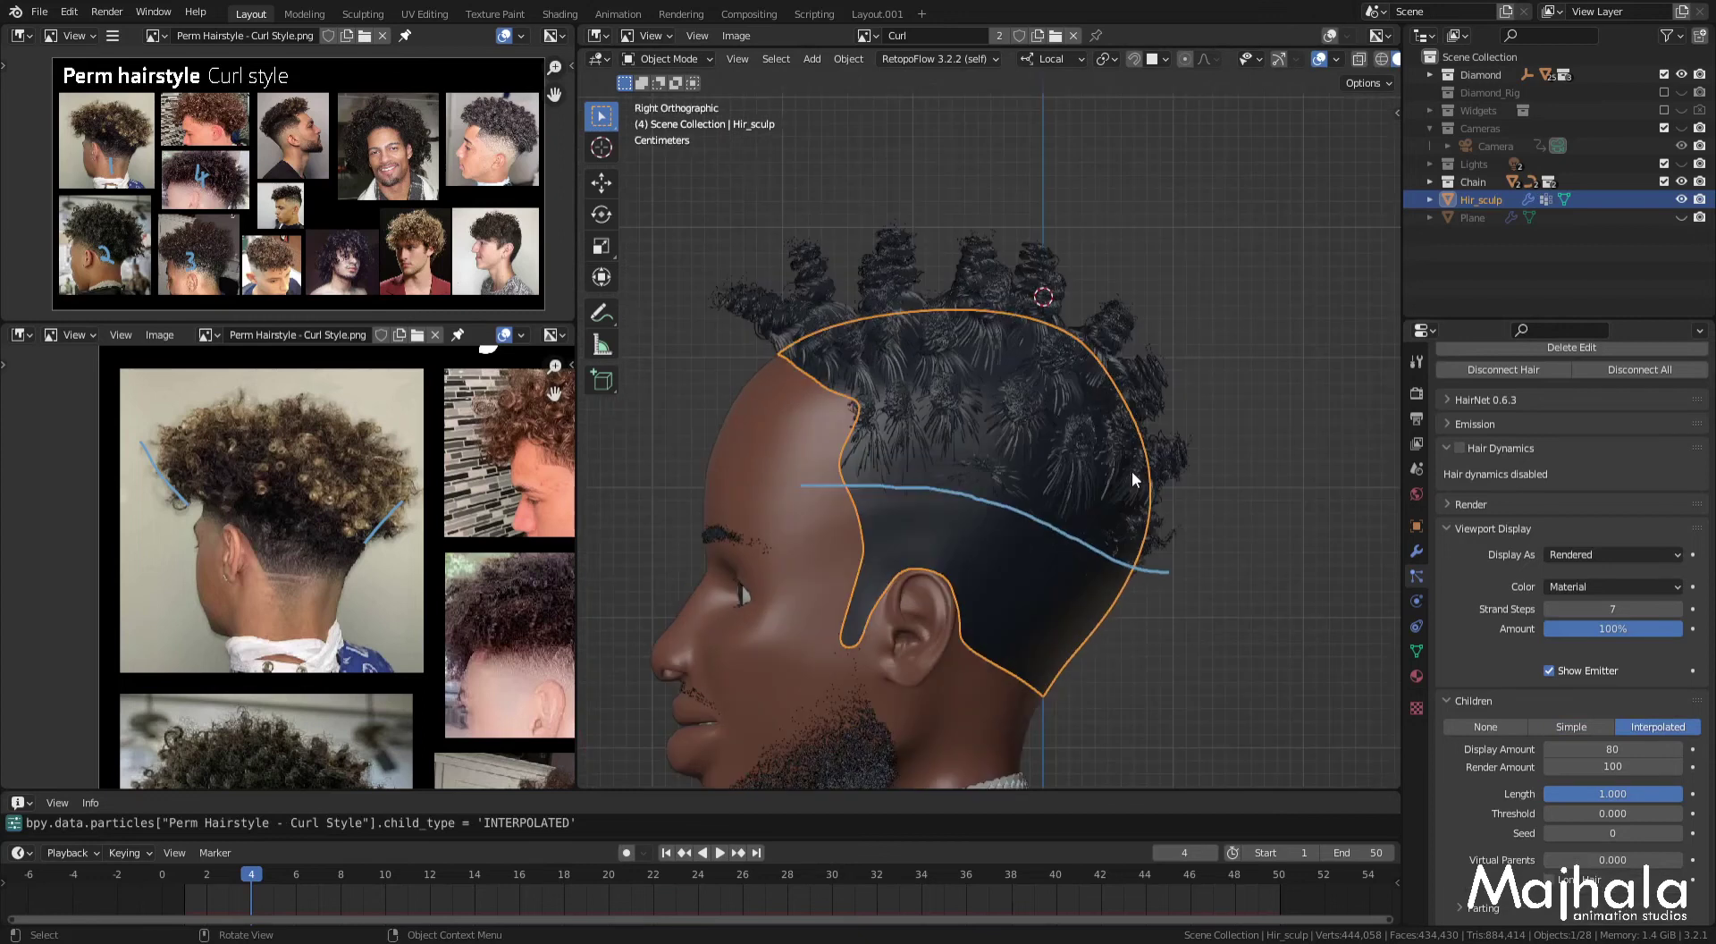
key("ctrl+Tab")
left_click(1037, 518)
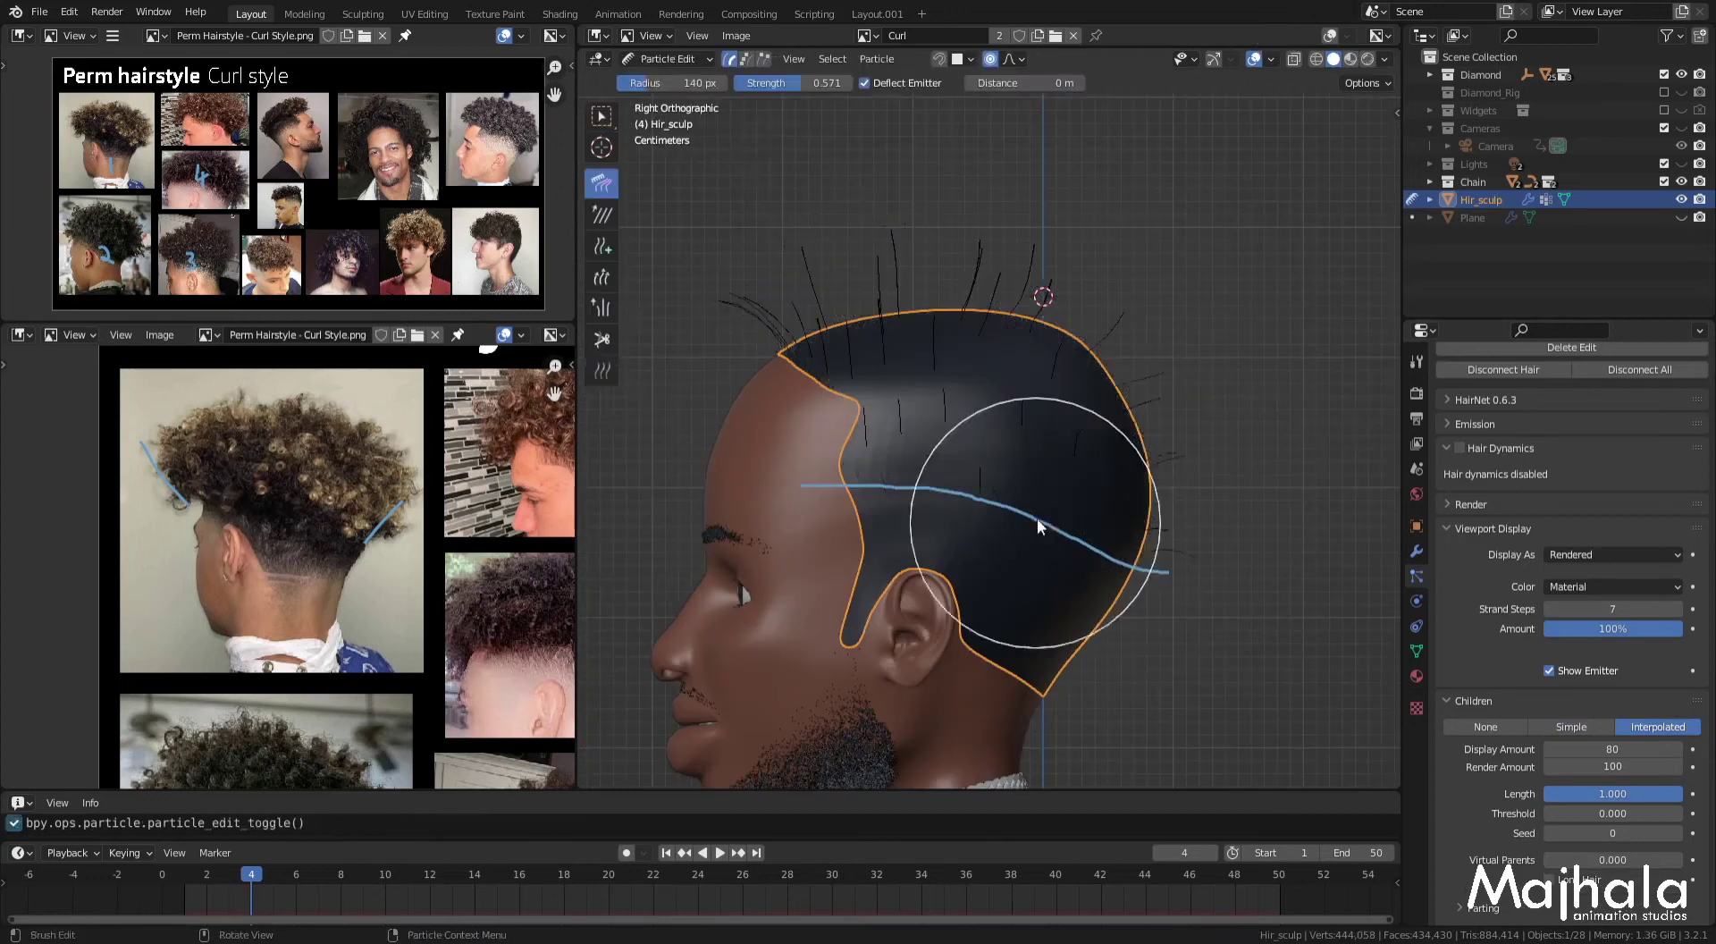
Step: Use a 97 px Add brush to paint extra strands over the back of the scalp
key("f")
left_click(1032, 432)
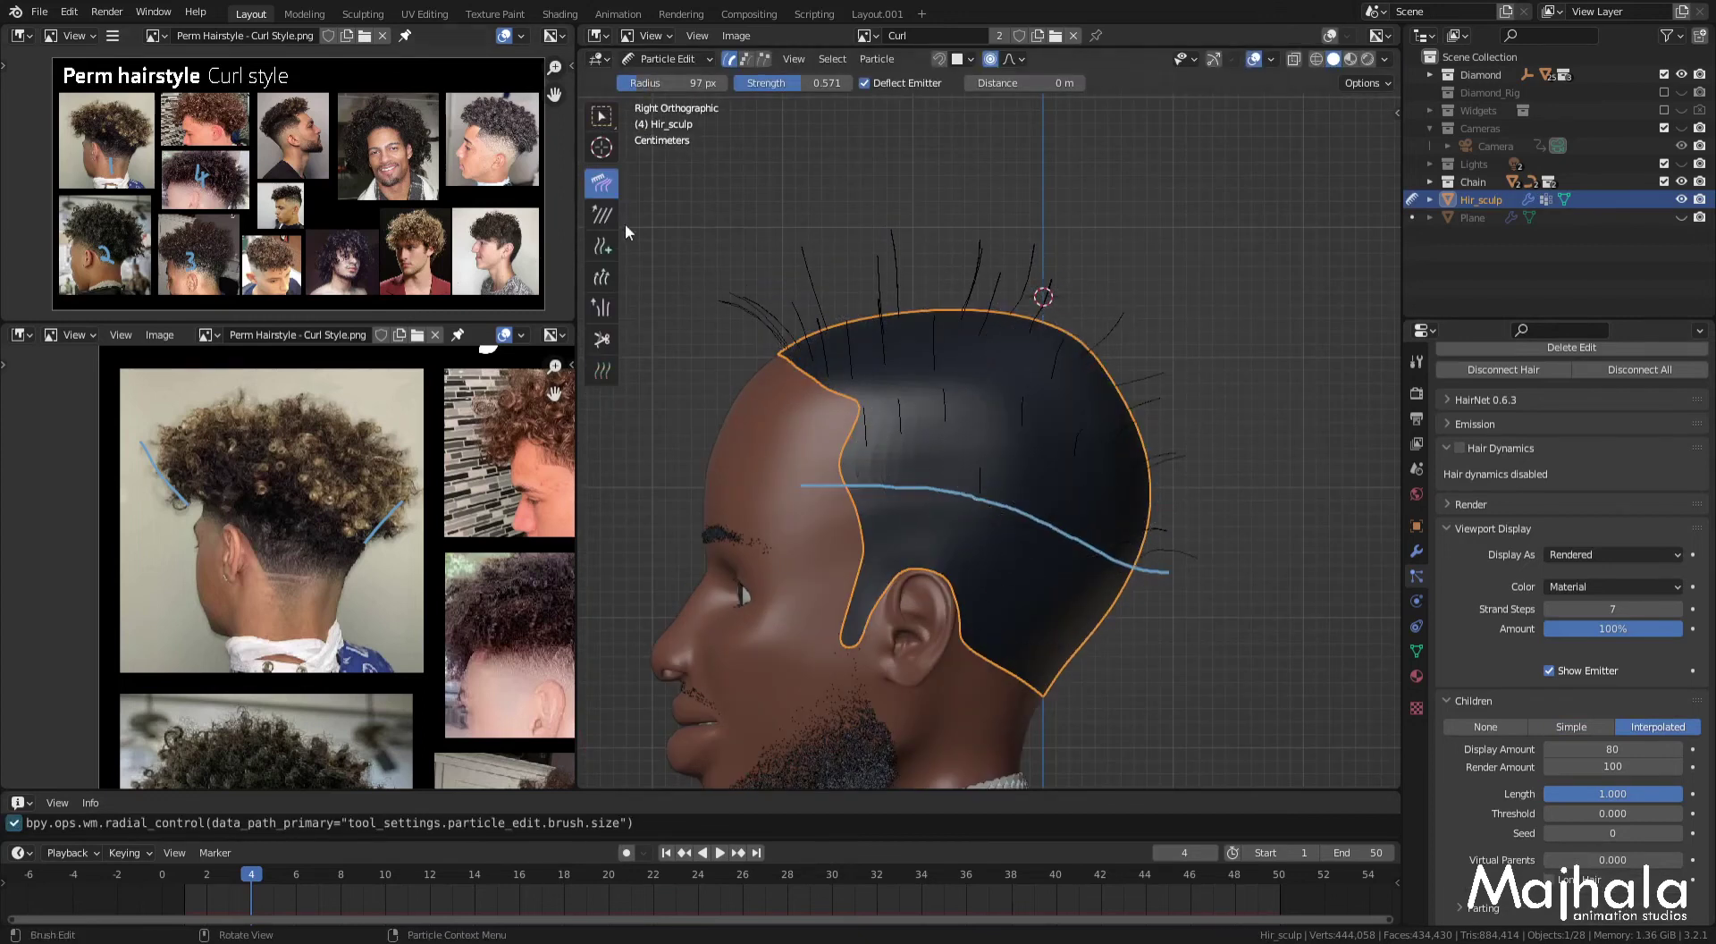
left_click(607, 245)
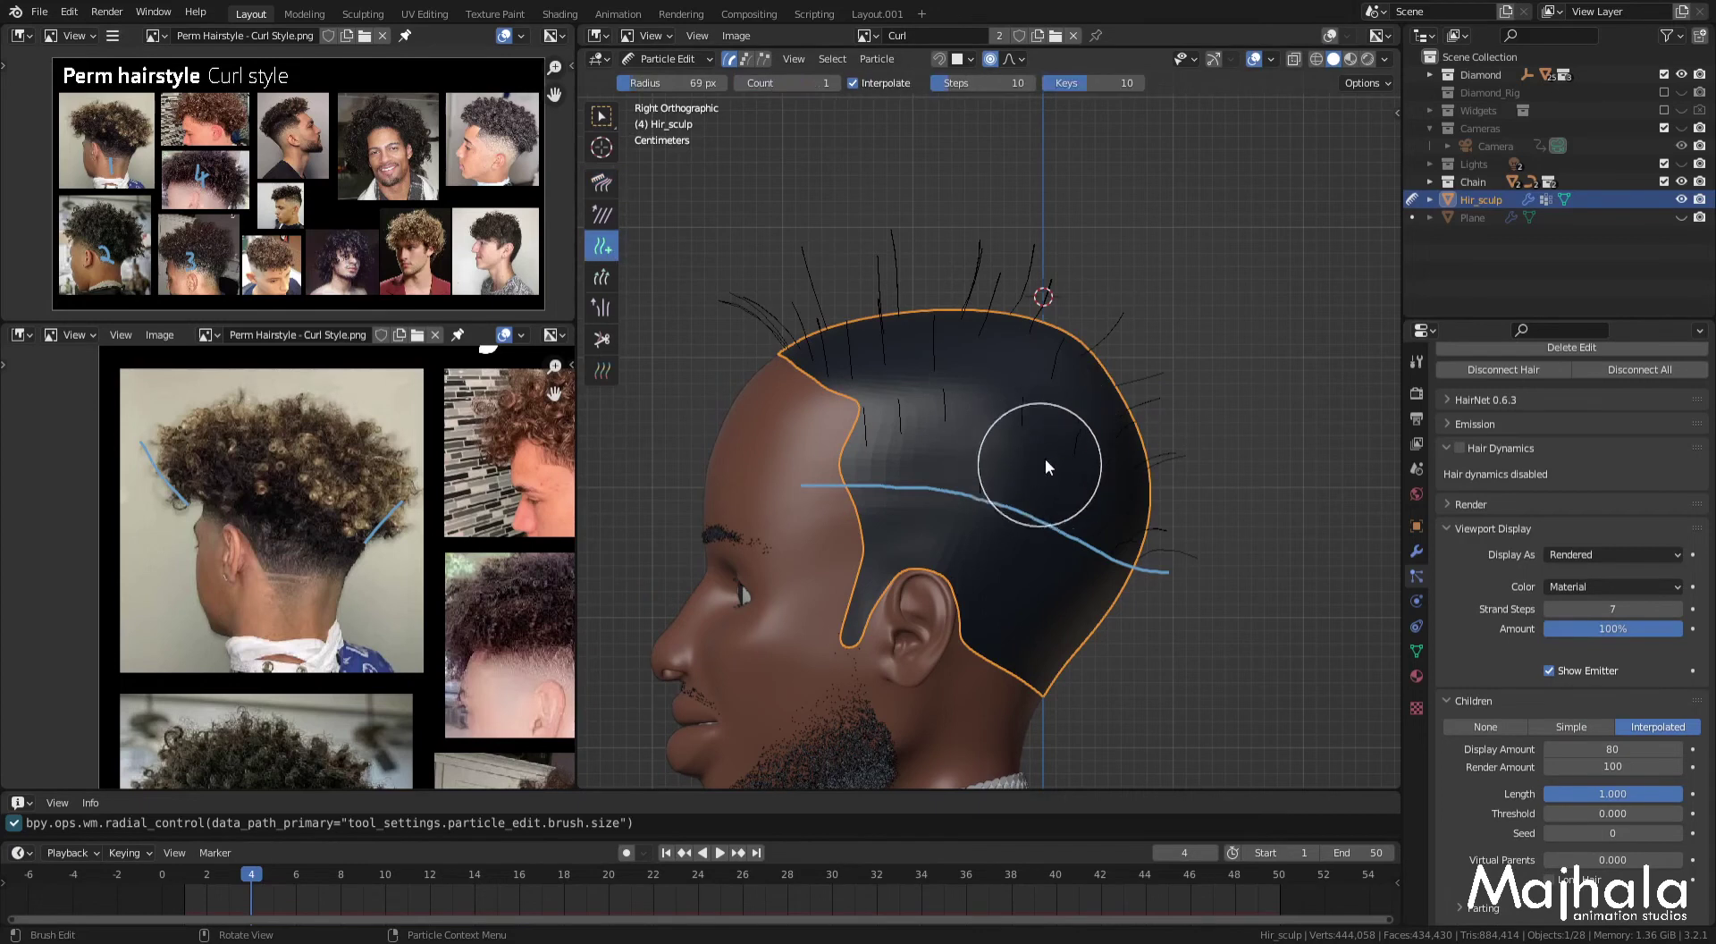
middle_click_drag(1058, 436, 1181, 479)
left_click_drag(1123, 486, 1148, 449)
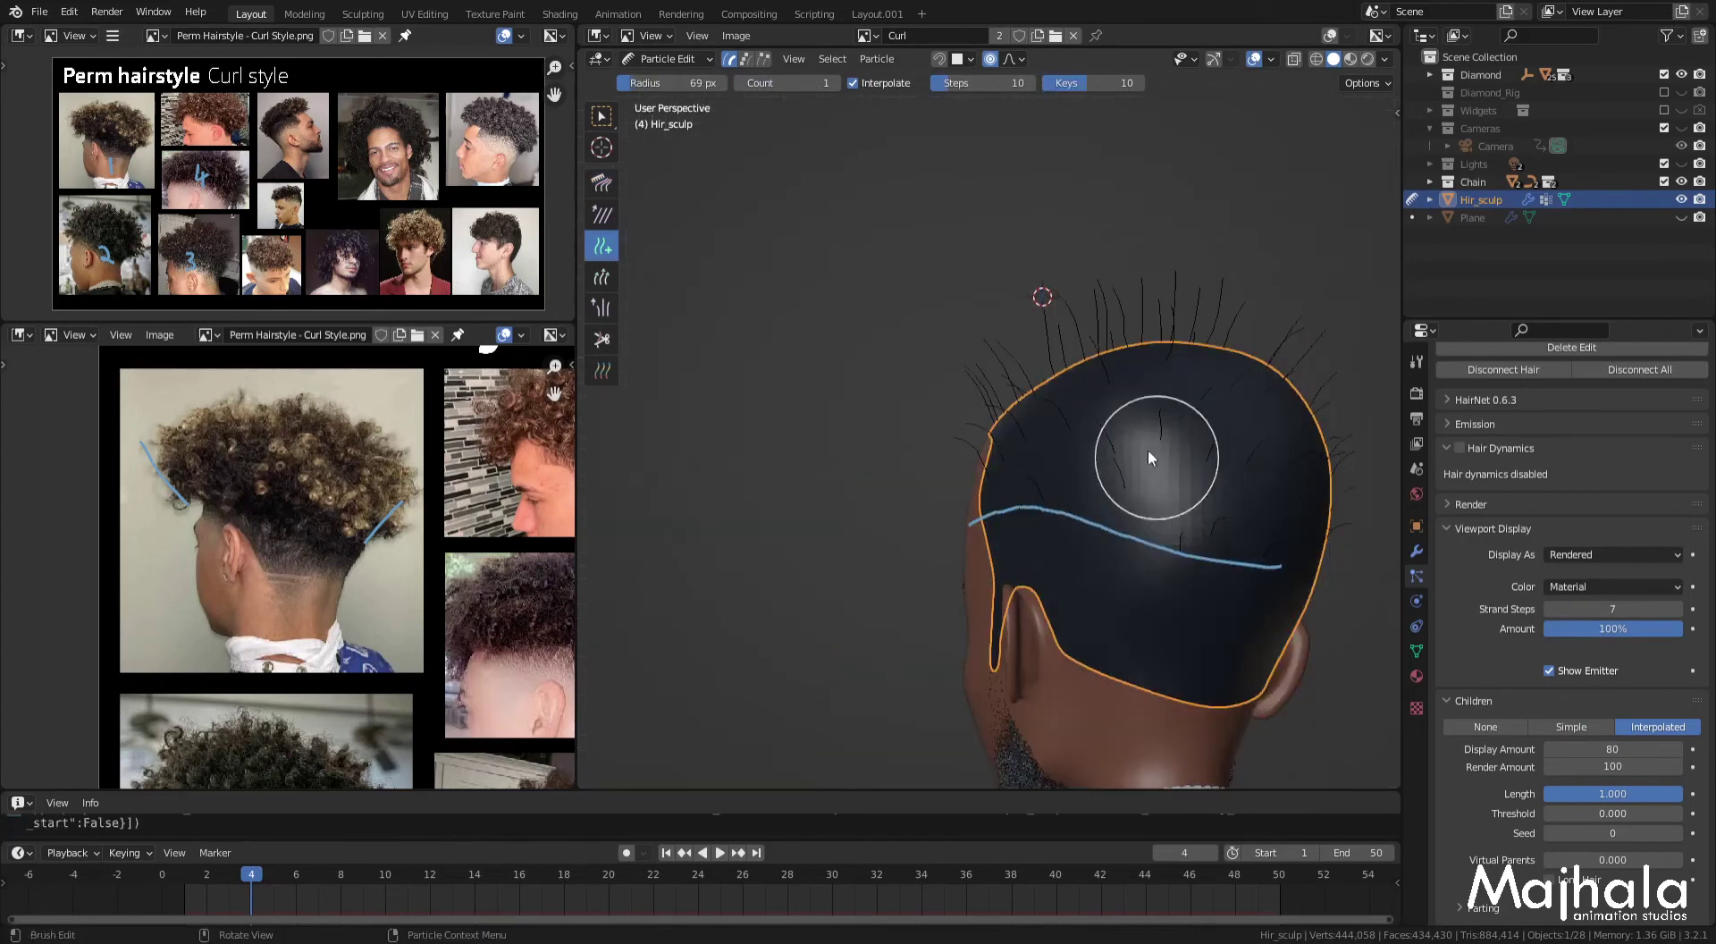
middle_click_drag(1131, 438, 1085, 461)
left_click_drag(1085, 461, 1049, 459)
mouse_move(1049, 459)
middle_mouse_down()
mouse_move(1129, 469)
mouse_move(1031, 344)
middle_mouse_up()
left_click_drag(1032, 343, 1113, 395)
Step: Check the head in Object Mode, then undo back to hair editing and add hairs on top
mouse_move(1113, 395)
middle_mouse_down()
mouse_move(1035, 386)
mouse_move(1162, 400)
mouse_move(1167, 451)
mouse_move(1242, 447)
mouse_move(1112, 470)
mouse_move(1105, 502)
middle_mouse_up()
mouse_move(919, 464)
middle_mouse_down()
mouse_move(951, 404)
mouse_move(952, 437)
middle_mouse_up()
middle_click_drag(939, 379, 943, 449)
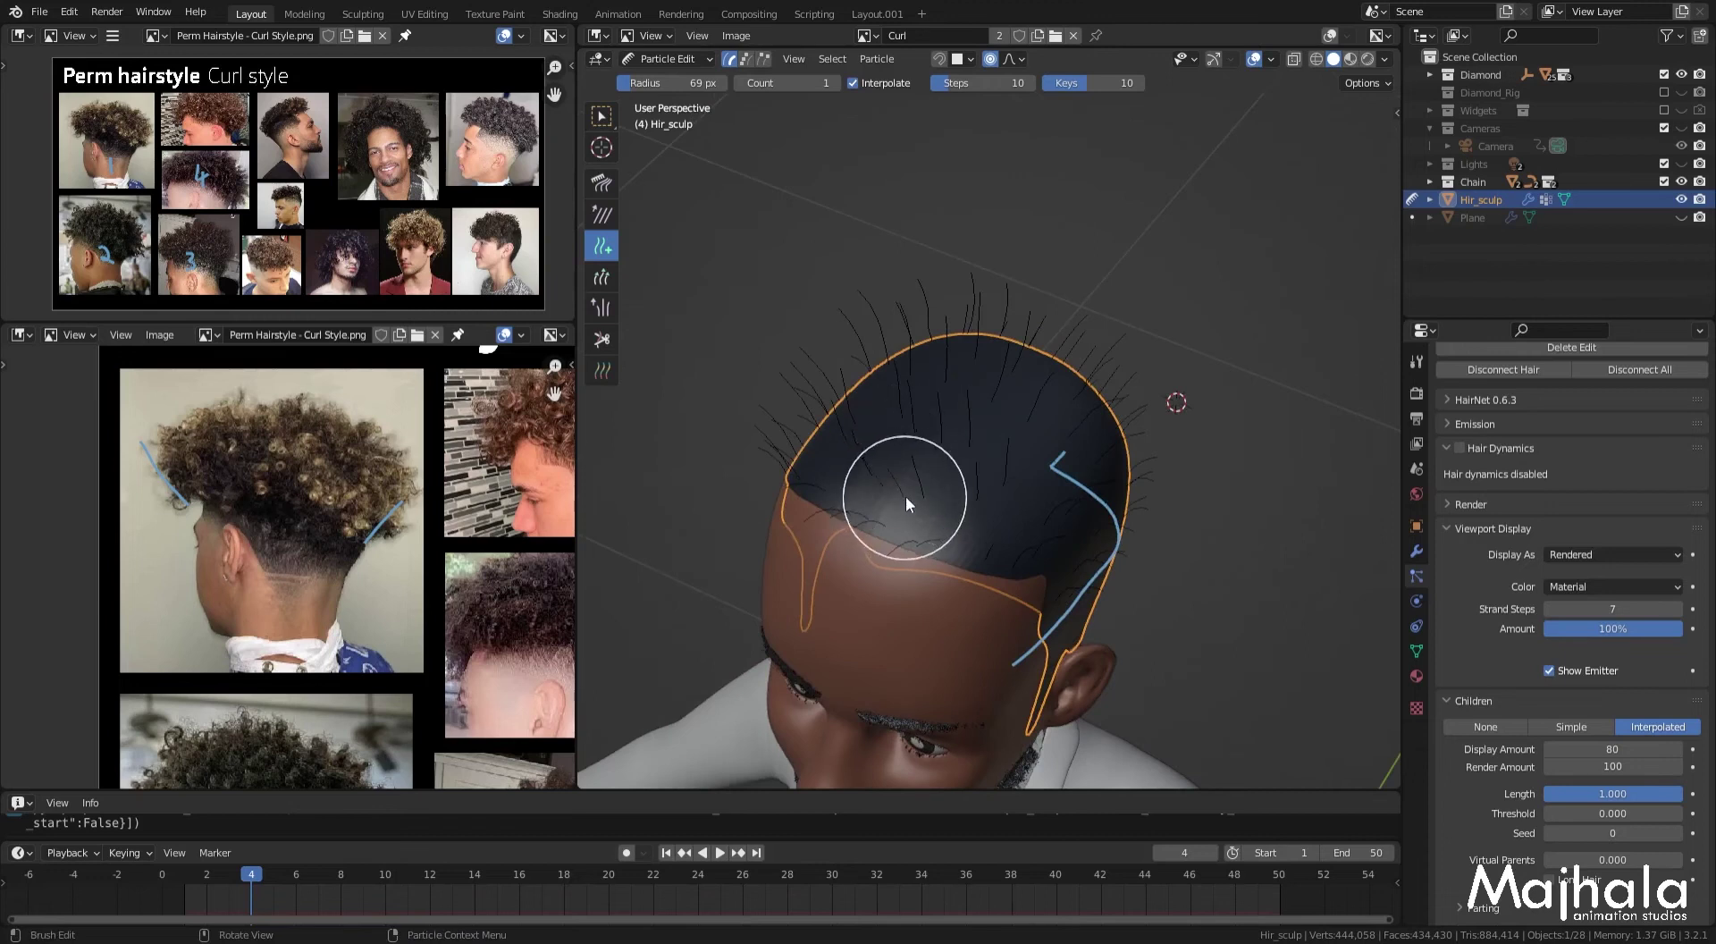
mouse_move(951, 508)
middle_mouse_down()
mouse_move(974, 486)
mouse_move(906, 531)
middle_mouse_up()
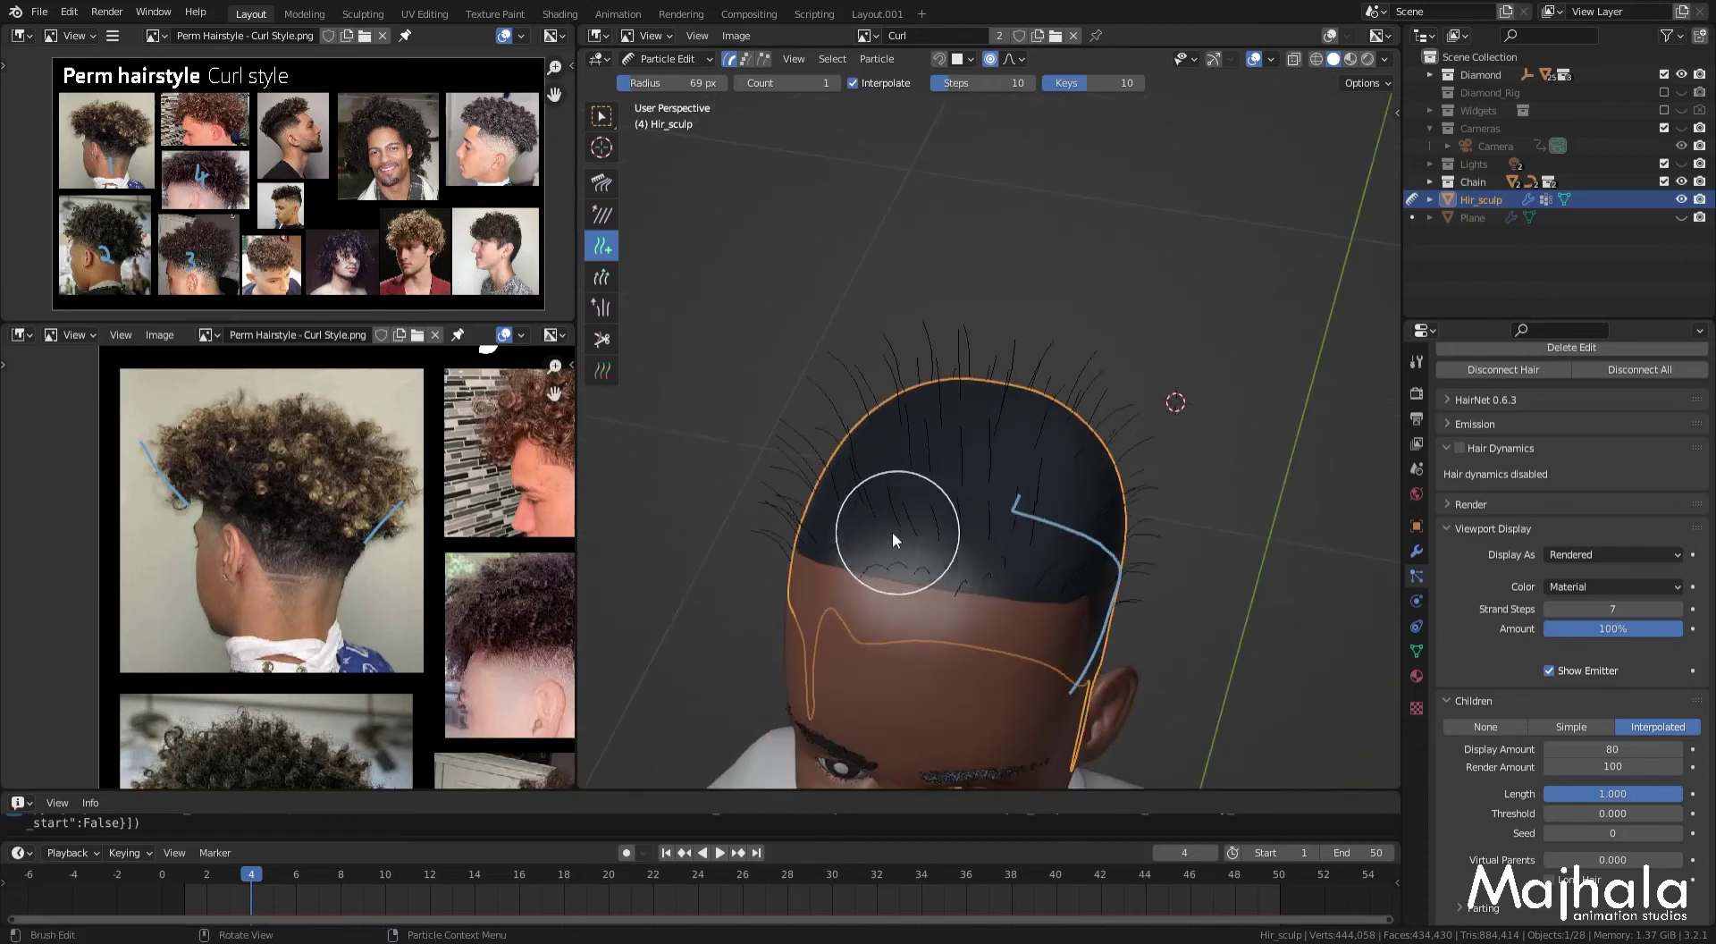
key("KP_3")
key("ctrl+Tab")
left_click(1085, 325)
mouse_move(1040, 306)
middle_mouse_down()
mouse_move(1070, 425)
mouse_move(1040, 324)
mouse_move(1031, 373)
mouse_move(981, 314)
middle_mouse_up()
key("ctrl+z")
left_click(1041, 321)
Step: Save the file and preview the fuller curls in Object Mode
mouse_move(1055, 390)
middle_mouse_down()
mouse_move(1119, 399)
mouse_move(1189, 459)
mouse_move(1212, 411)
mouse_move(1138, 467)
mouse_move(1207, 517)
mouse_move(1149, 443)
middle_mouse_up()
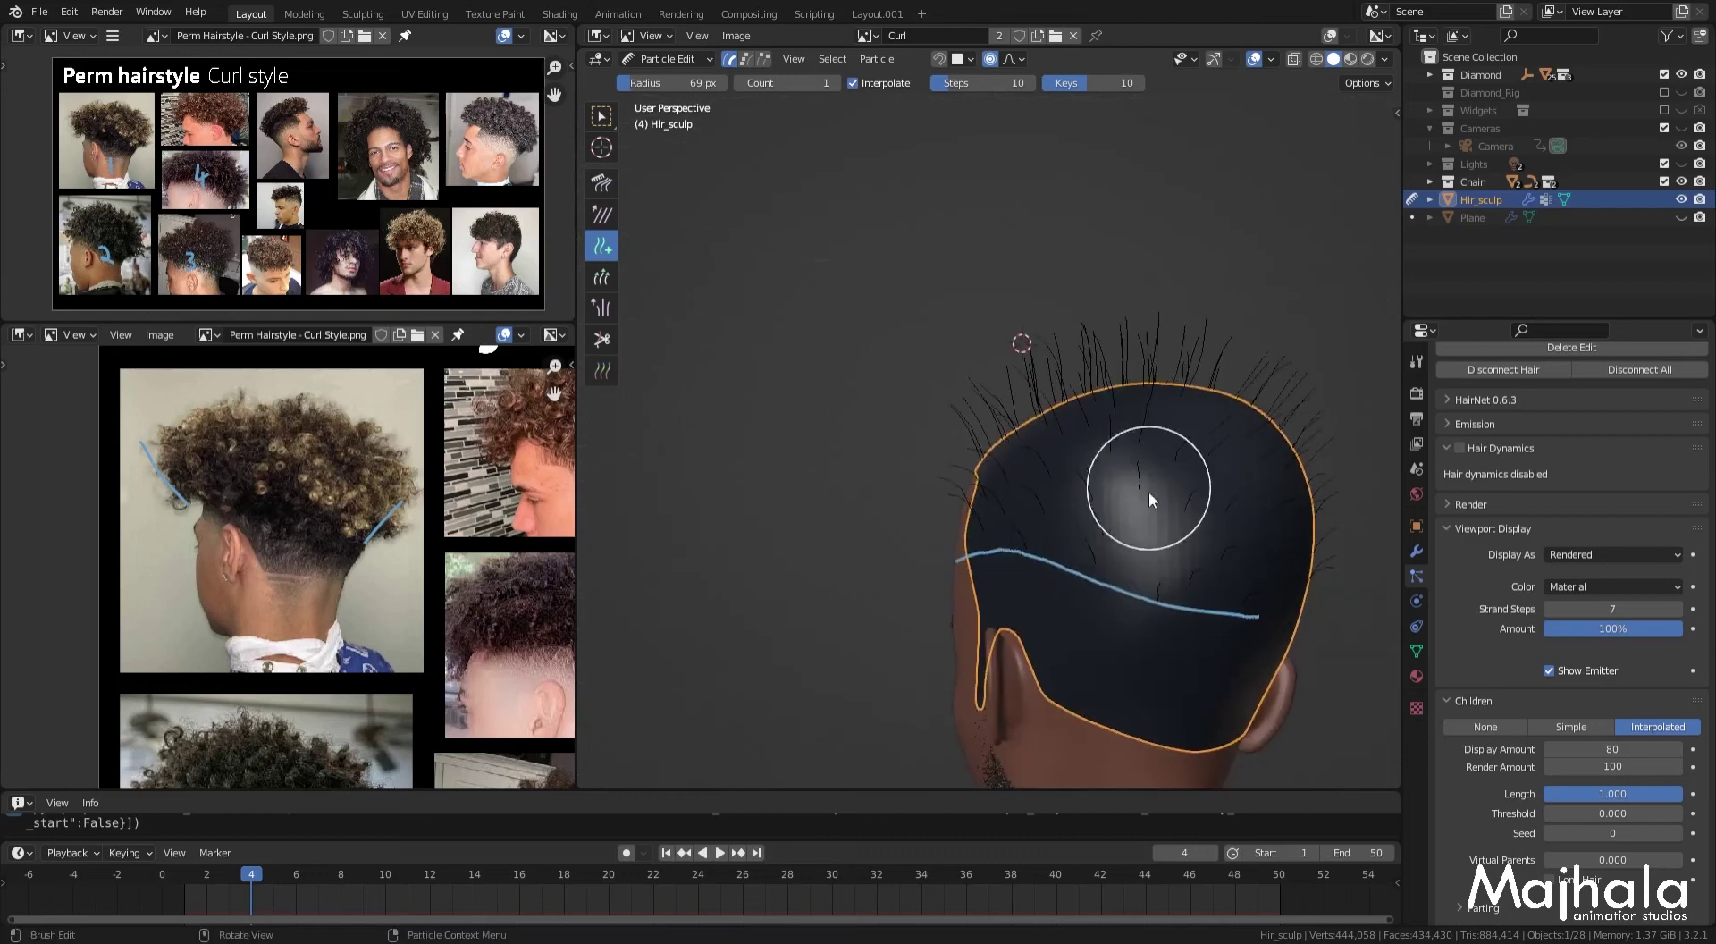
mouse_move(1169, 539)
middle_mouse_down()
mouse_move(1135, 535)
mouse_move(1193, 480)
mouse_move(1190, 581)
mouse_move(1022, 536)
middle_mouse_up()
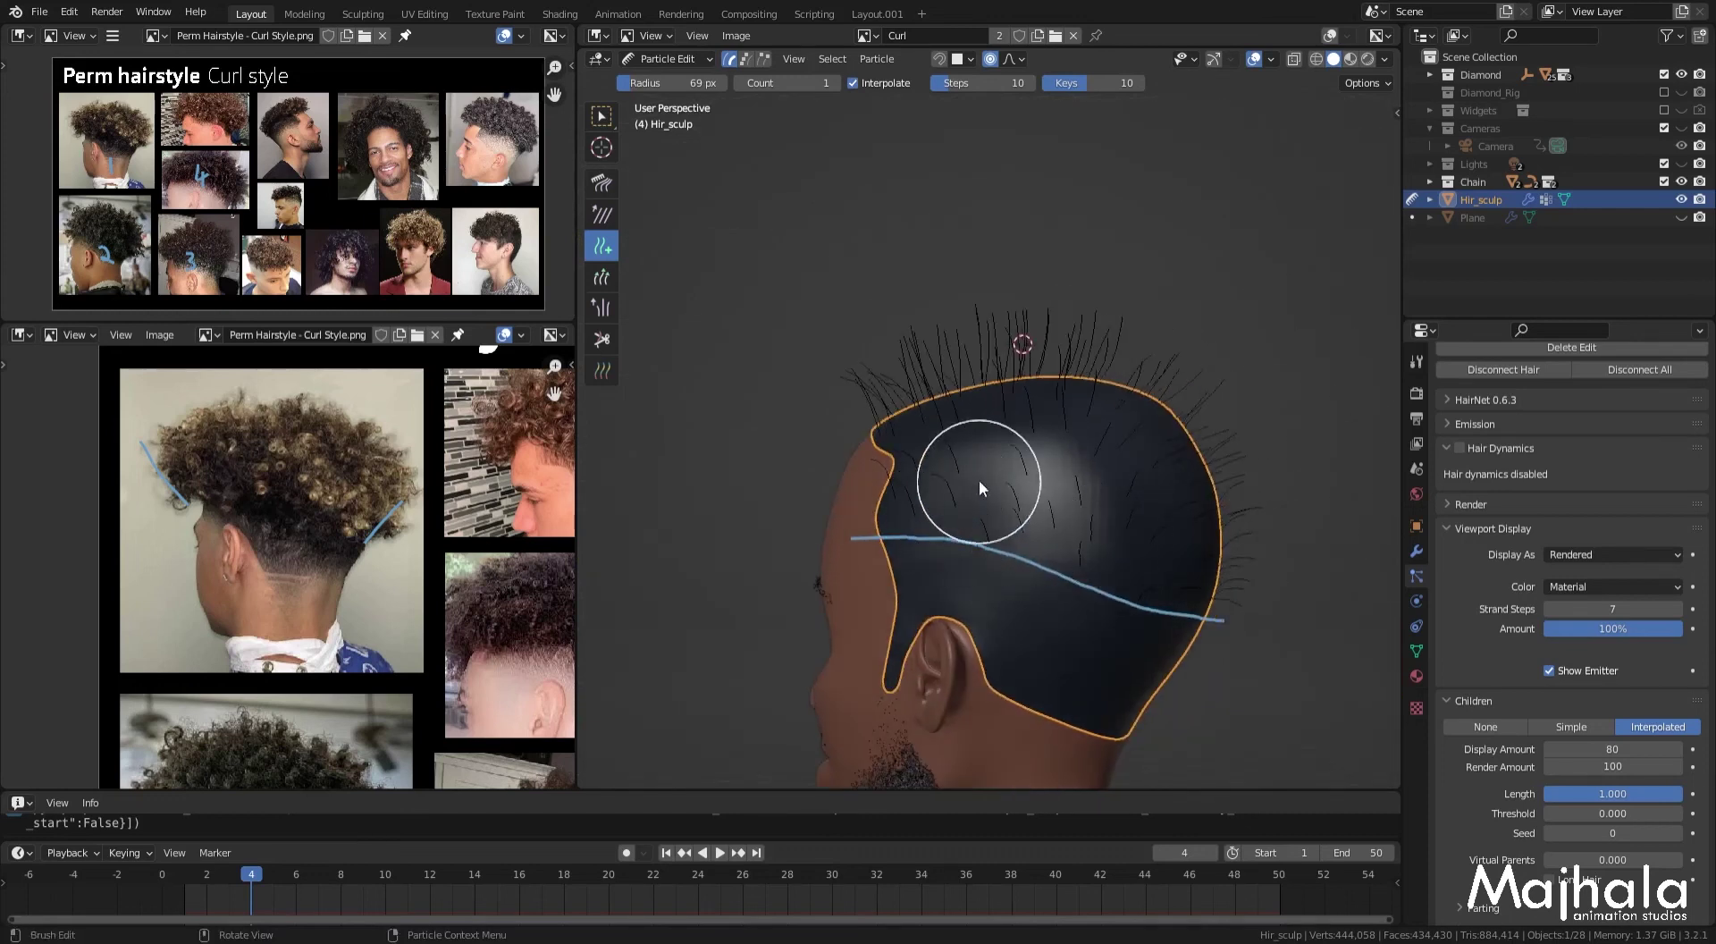
key("KP_3")
key("ctrl+s")
left_click(840, 506)
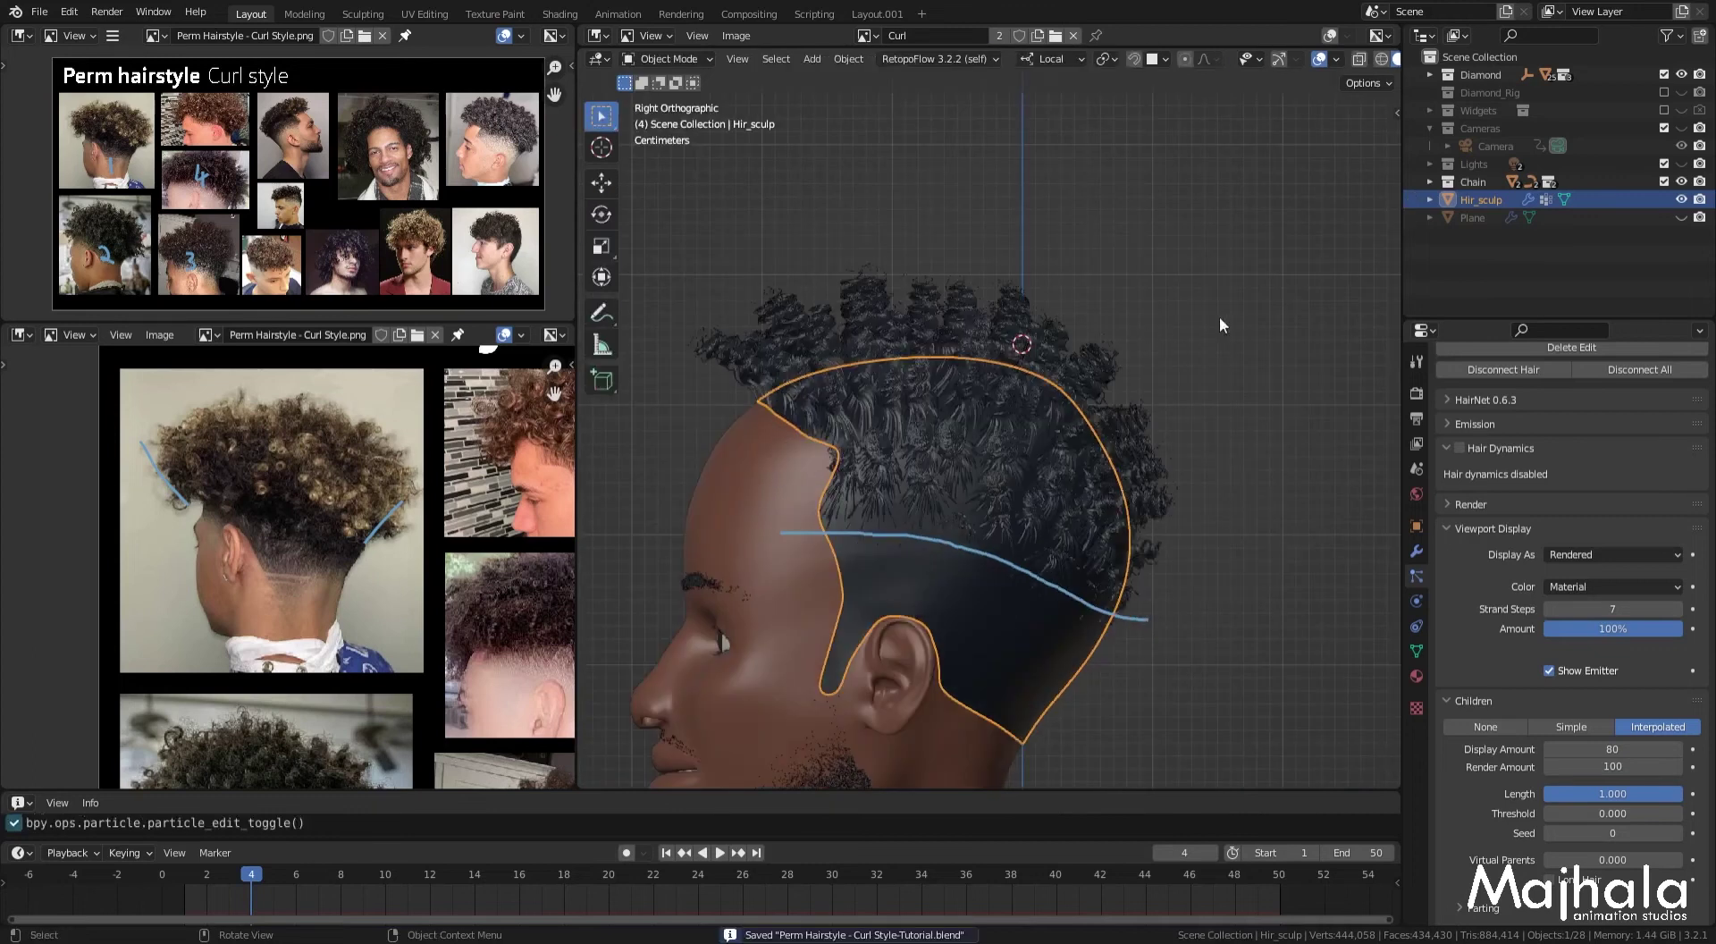
scroll(904, 336, "up", 1)
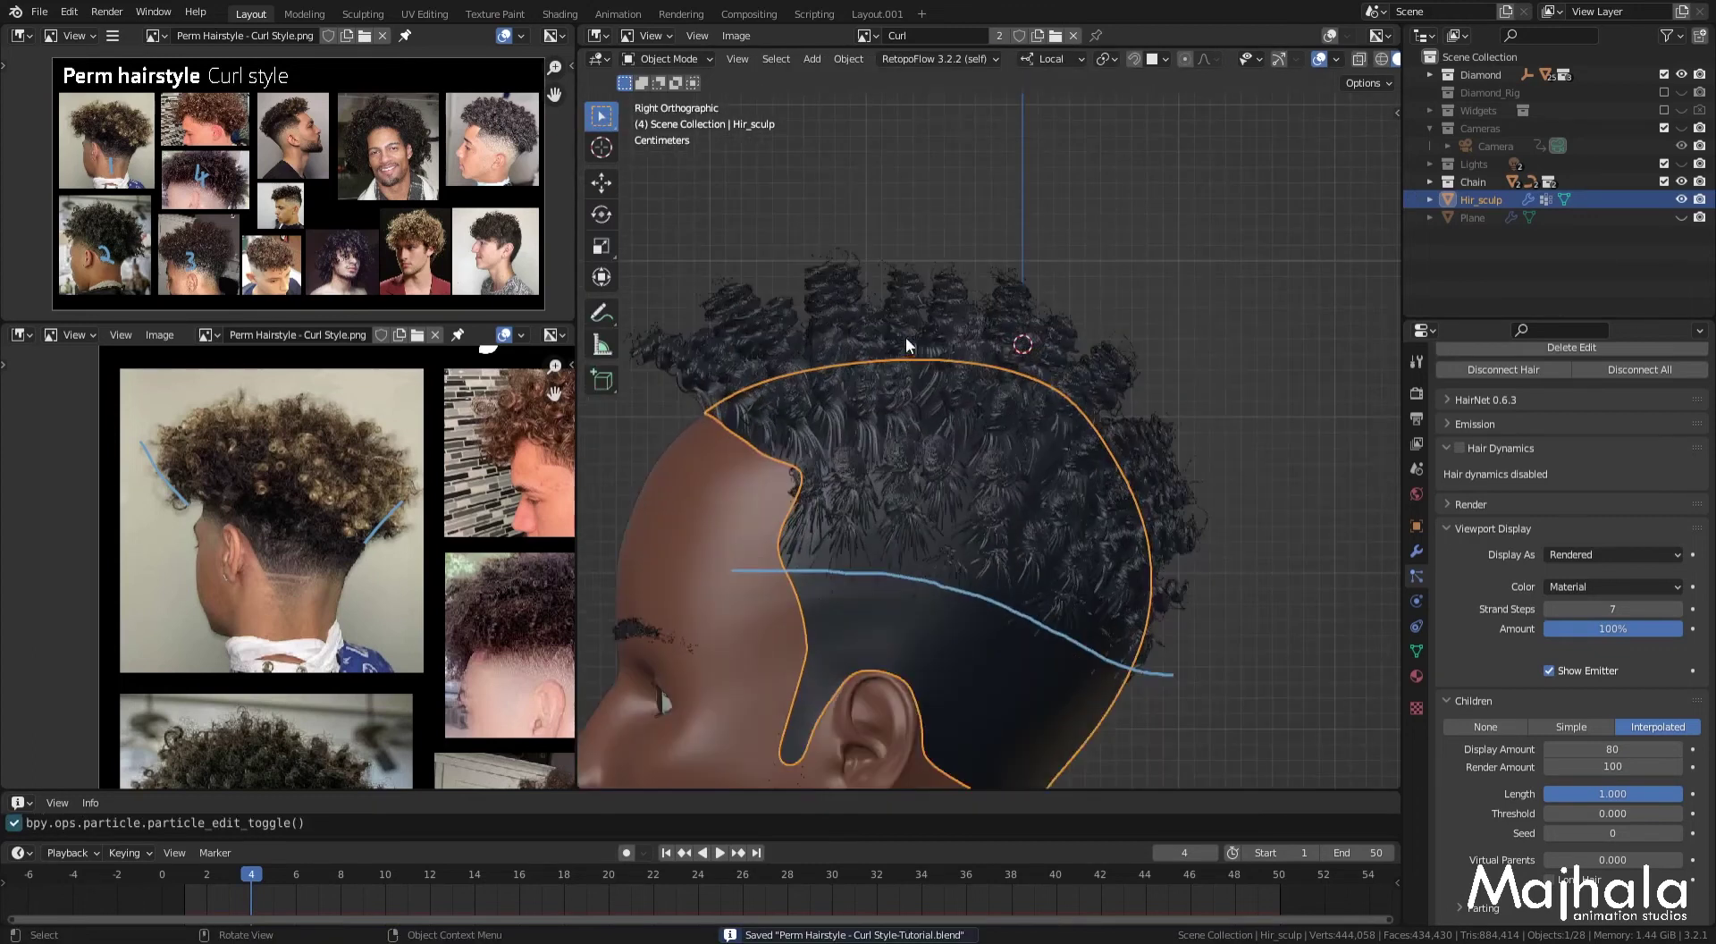
scroll(1117, 287, "up", 2)
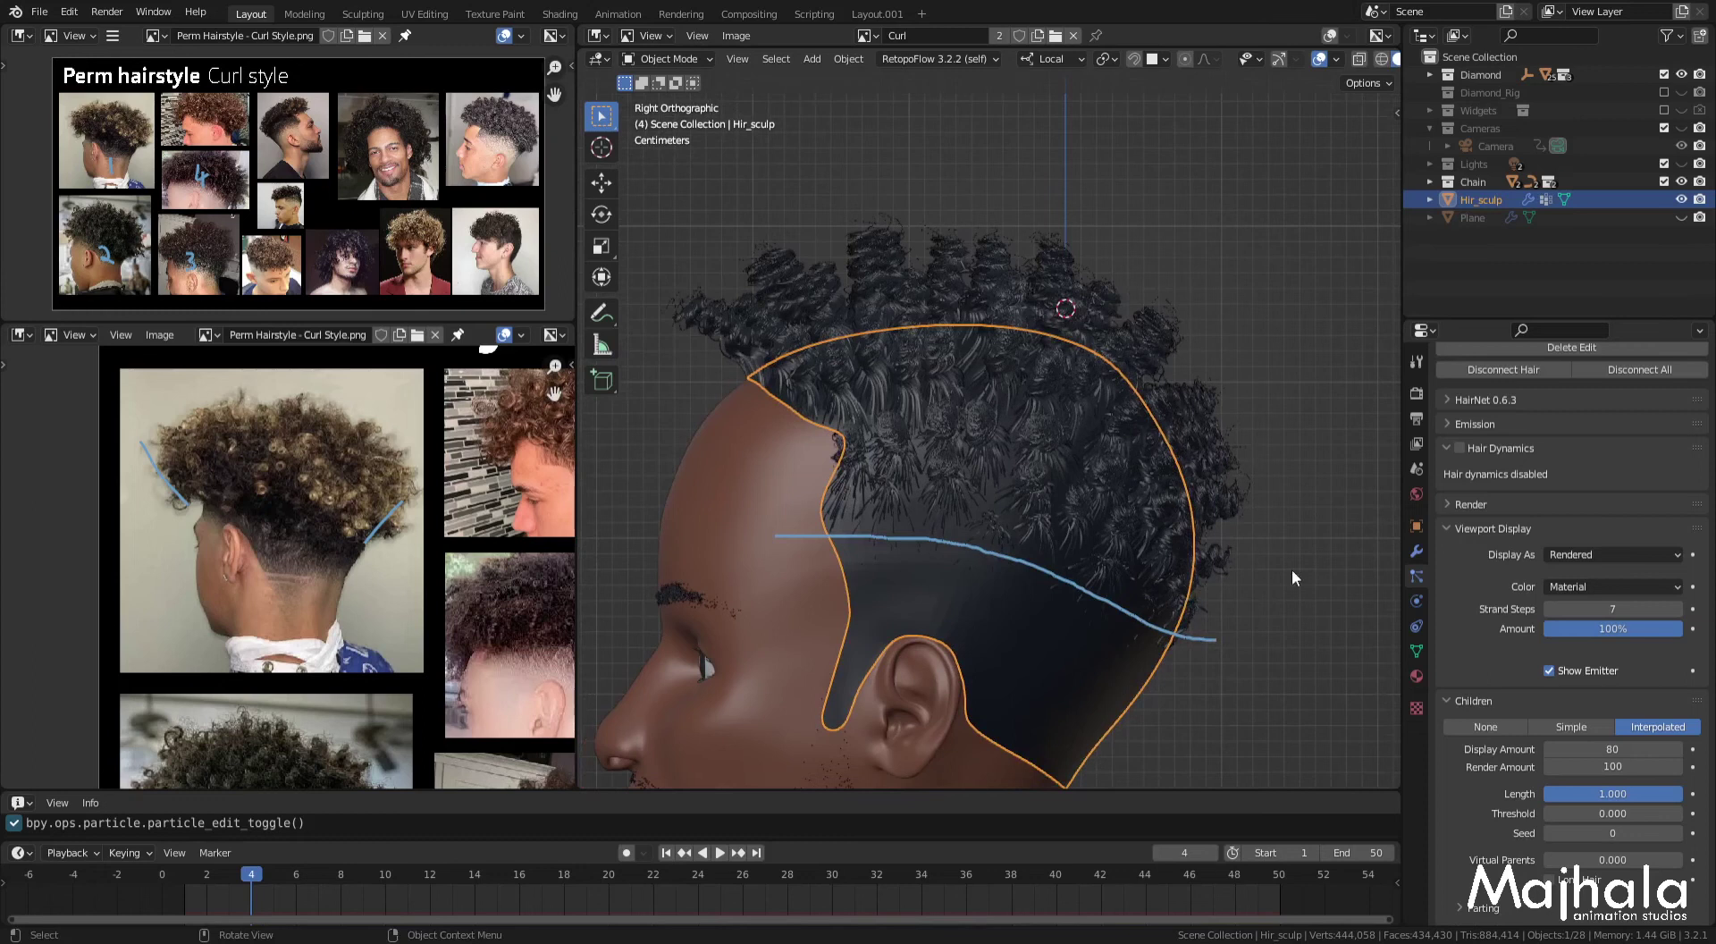
key("ctrl+Tab")
Step: In Particle Edit, set Path Steps to 2, show Children, and pick the Comb brush
left_click(1122, 624)
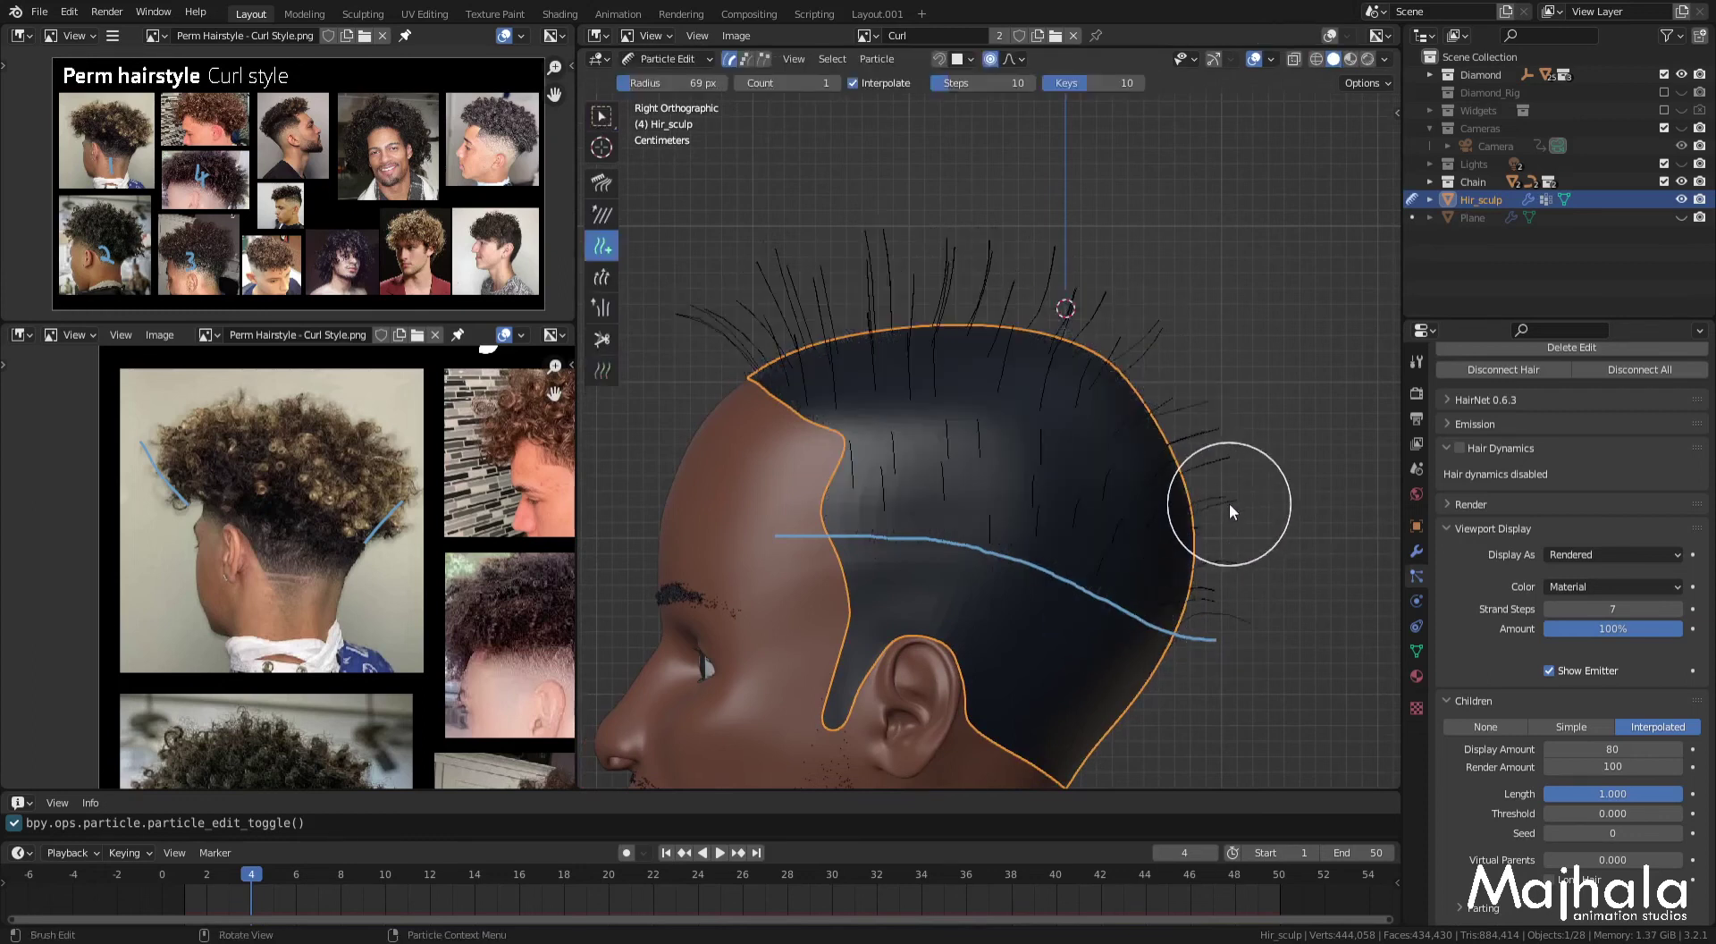
key("n")
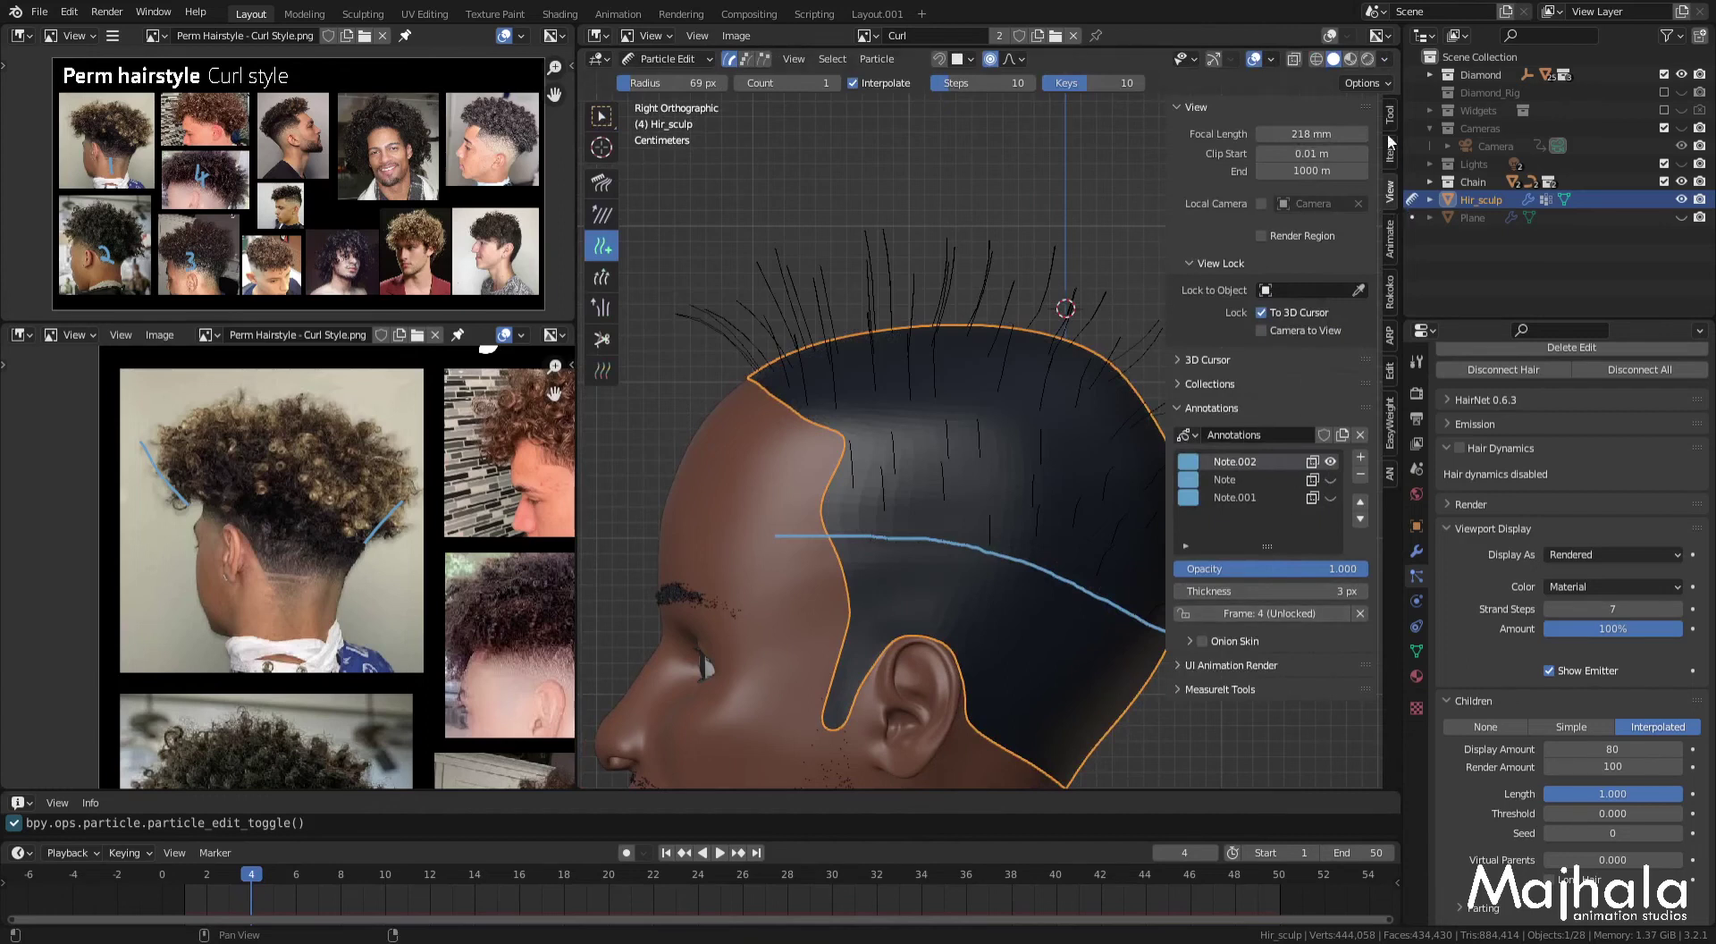
left_click(1390, 124)
left_click(1288, 527)
key("Return")
left_click(1261, 545)
key("n")
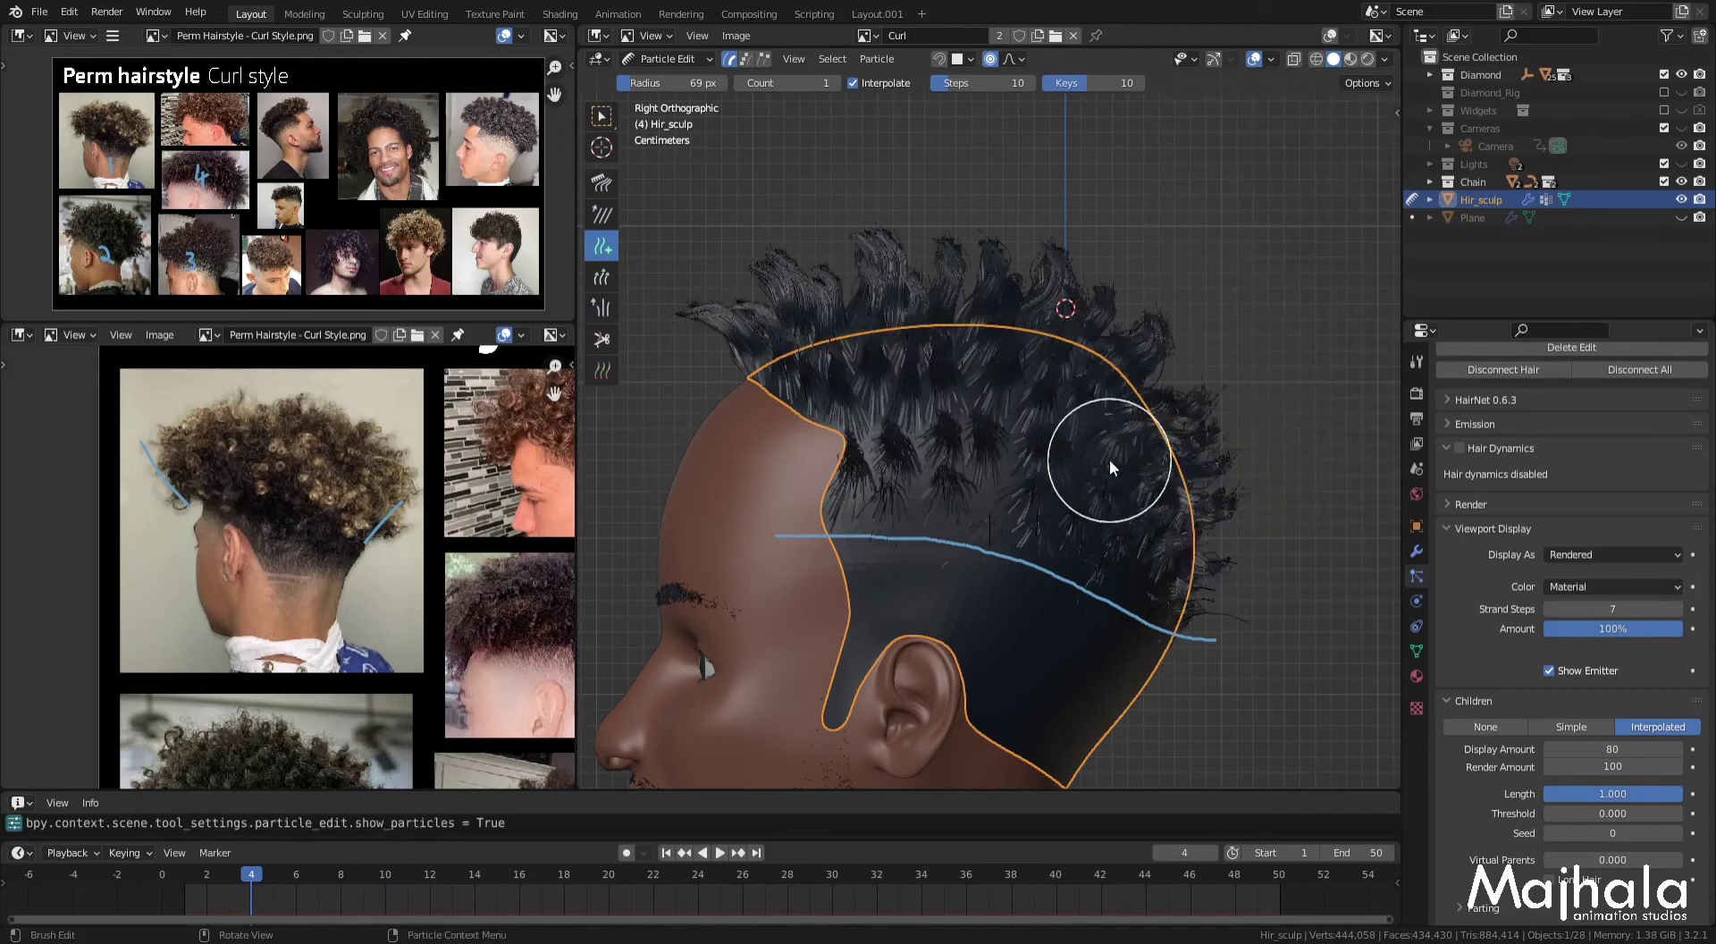
left_click(596, 189)
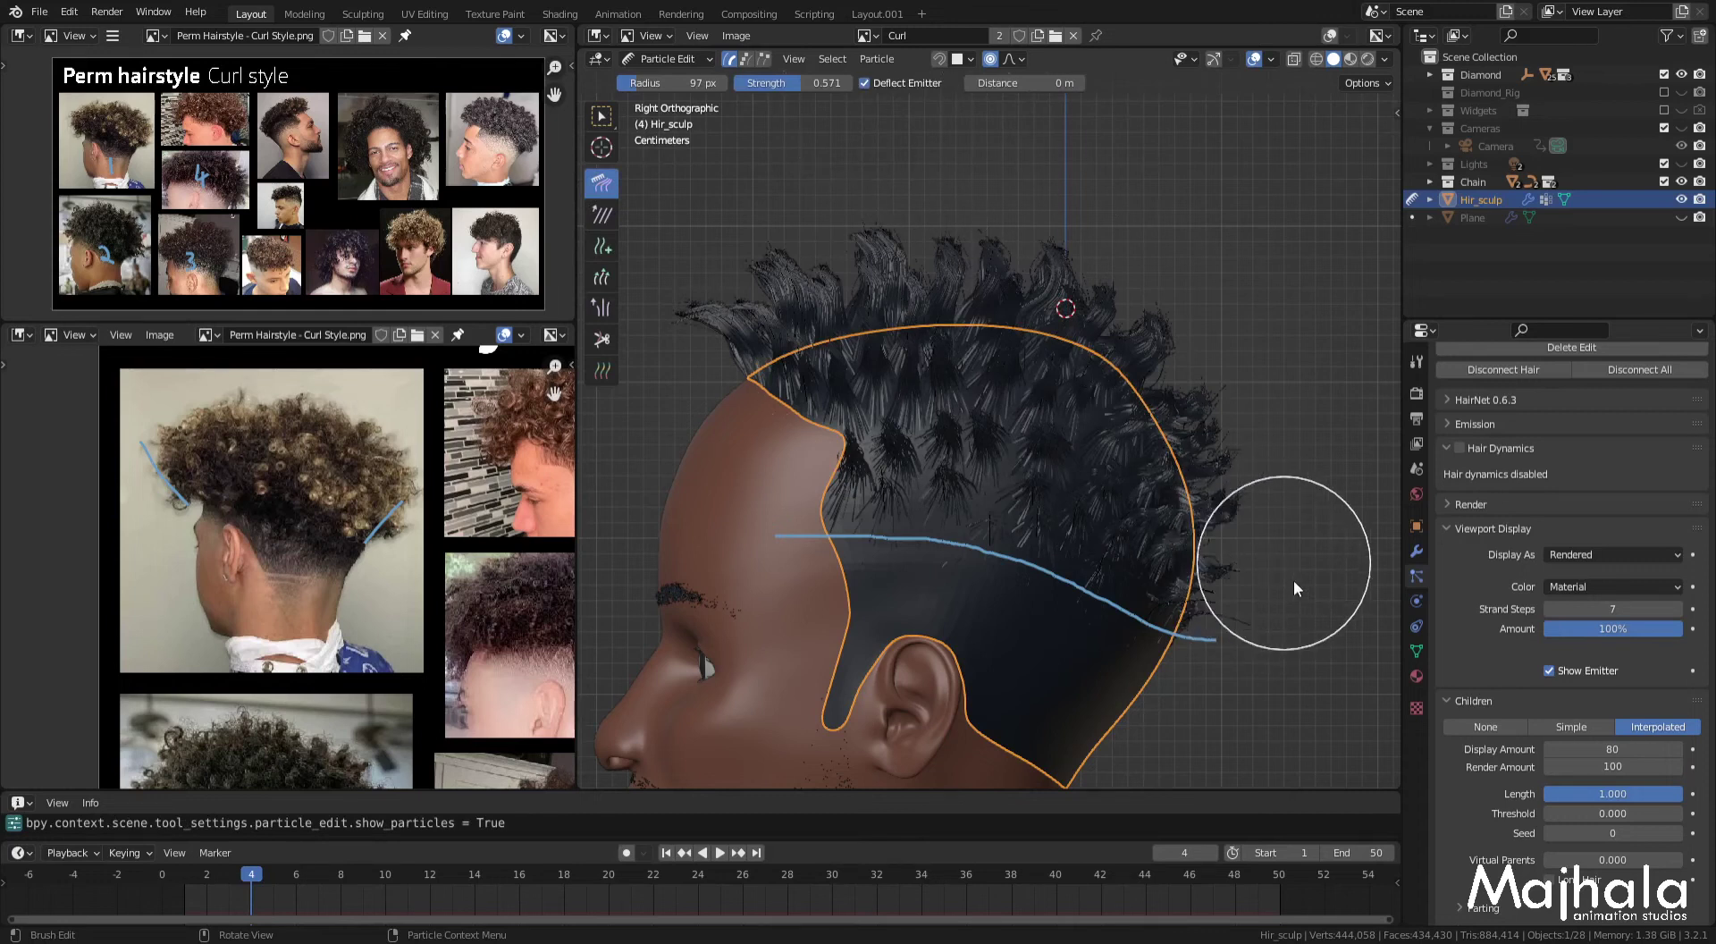
Step: Comb the back curls and turn off Preserve Strand Lengths
left_click_drag(1292, 577, 1298, 580)
left_click(1314, 445)
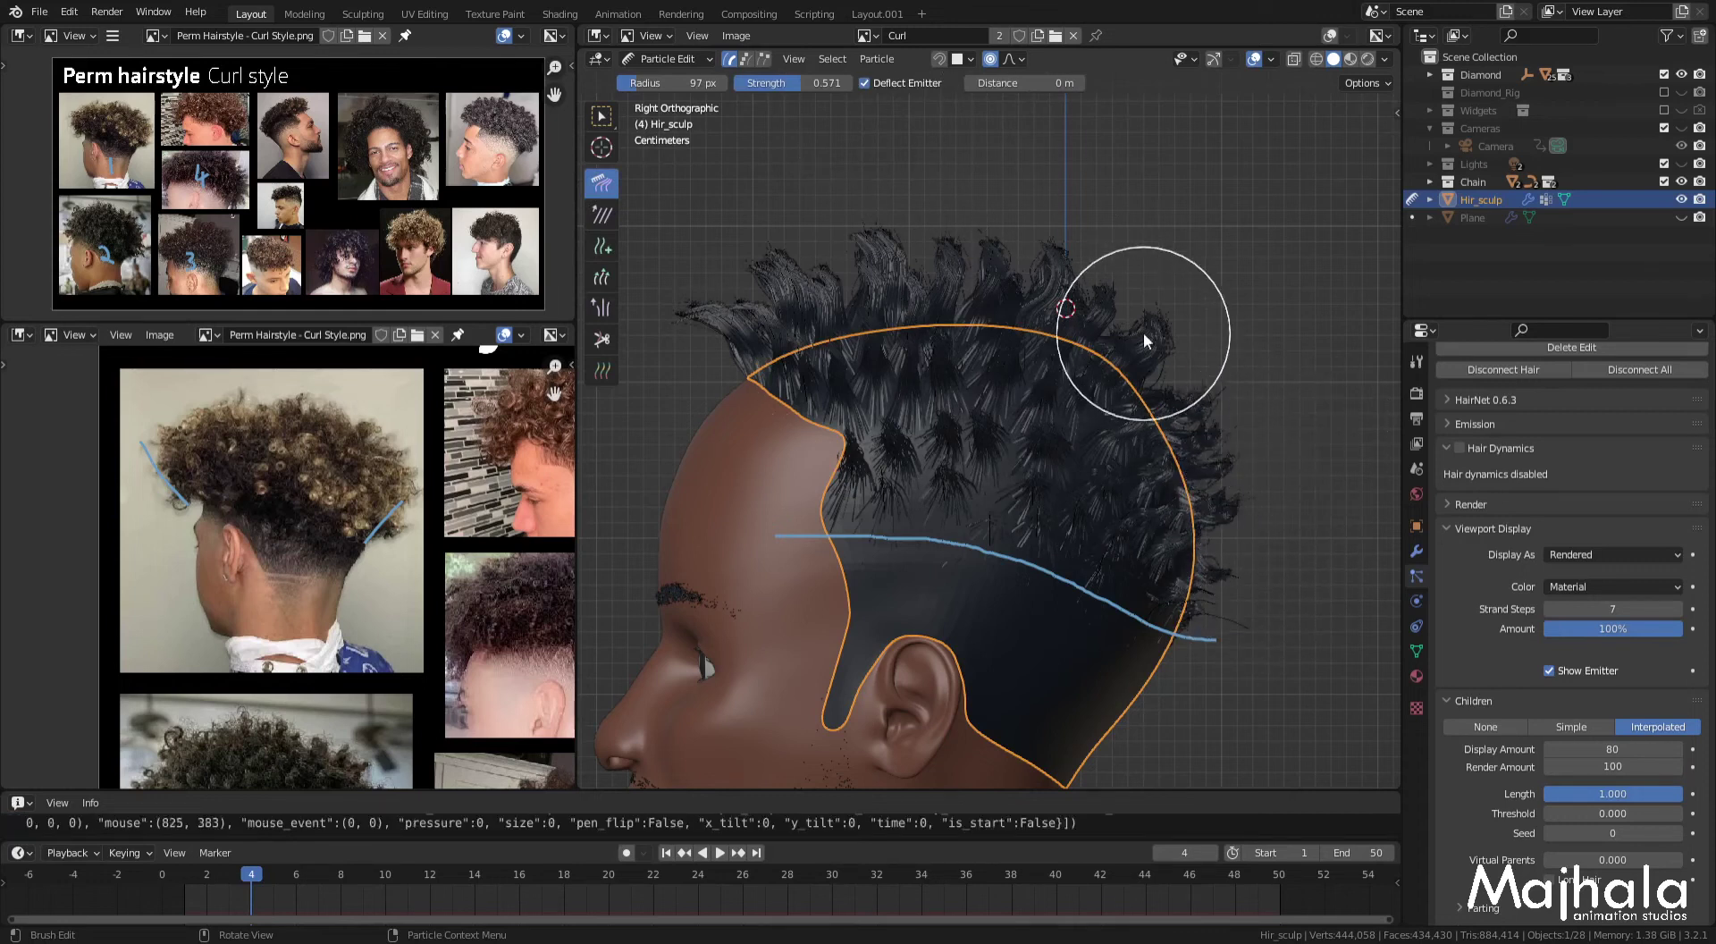
left_click(1360, 82)
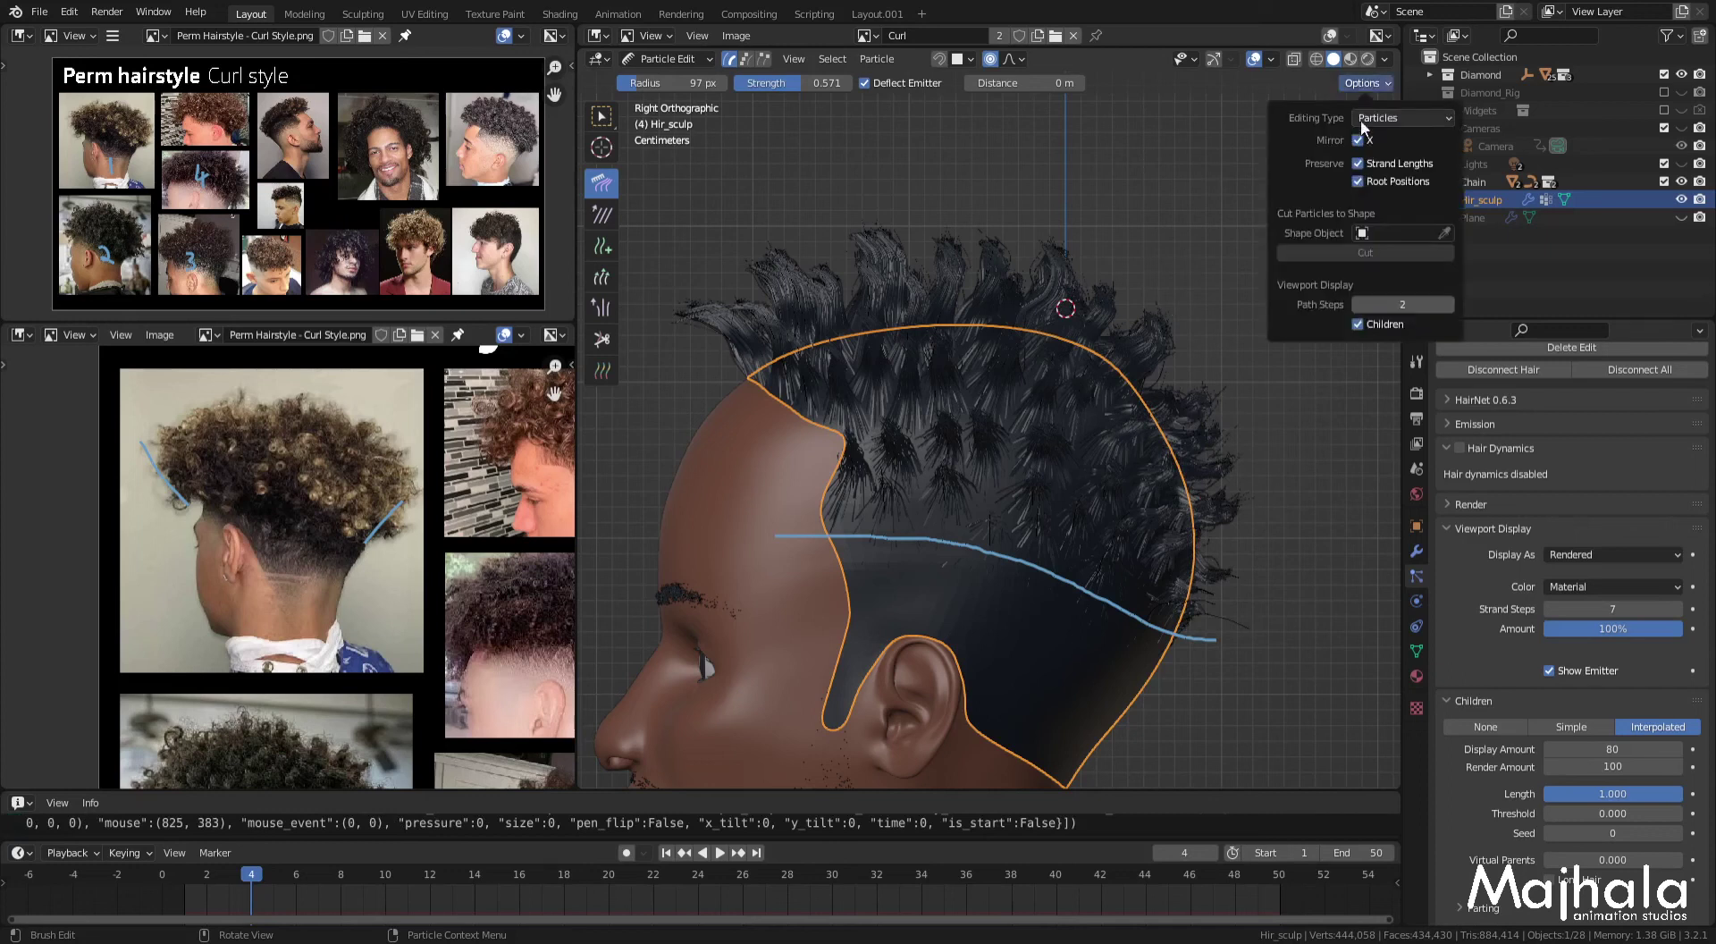
left_click(1363, 166)
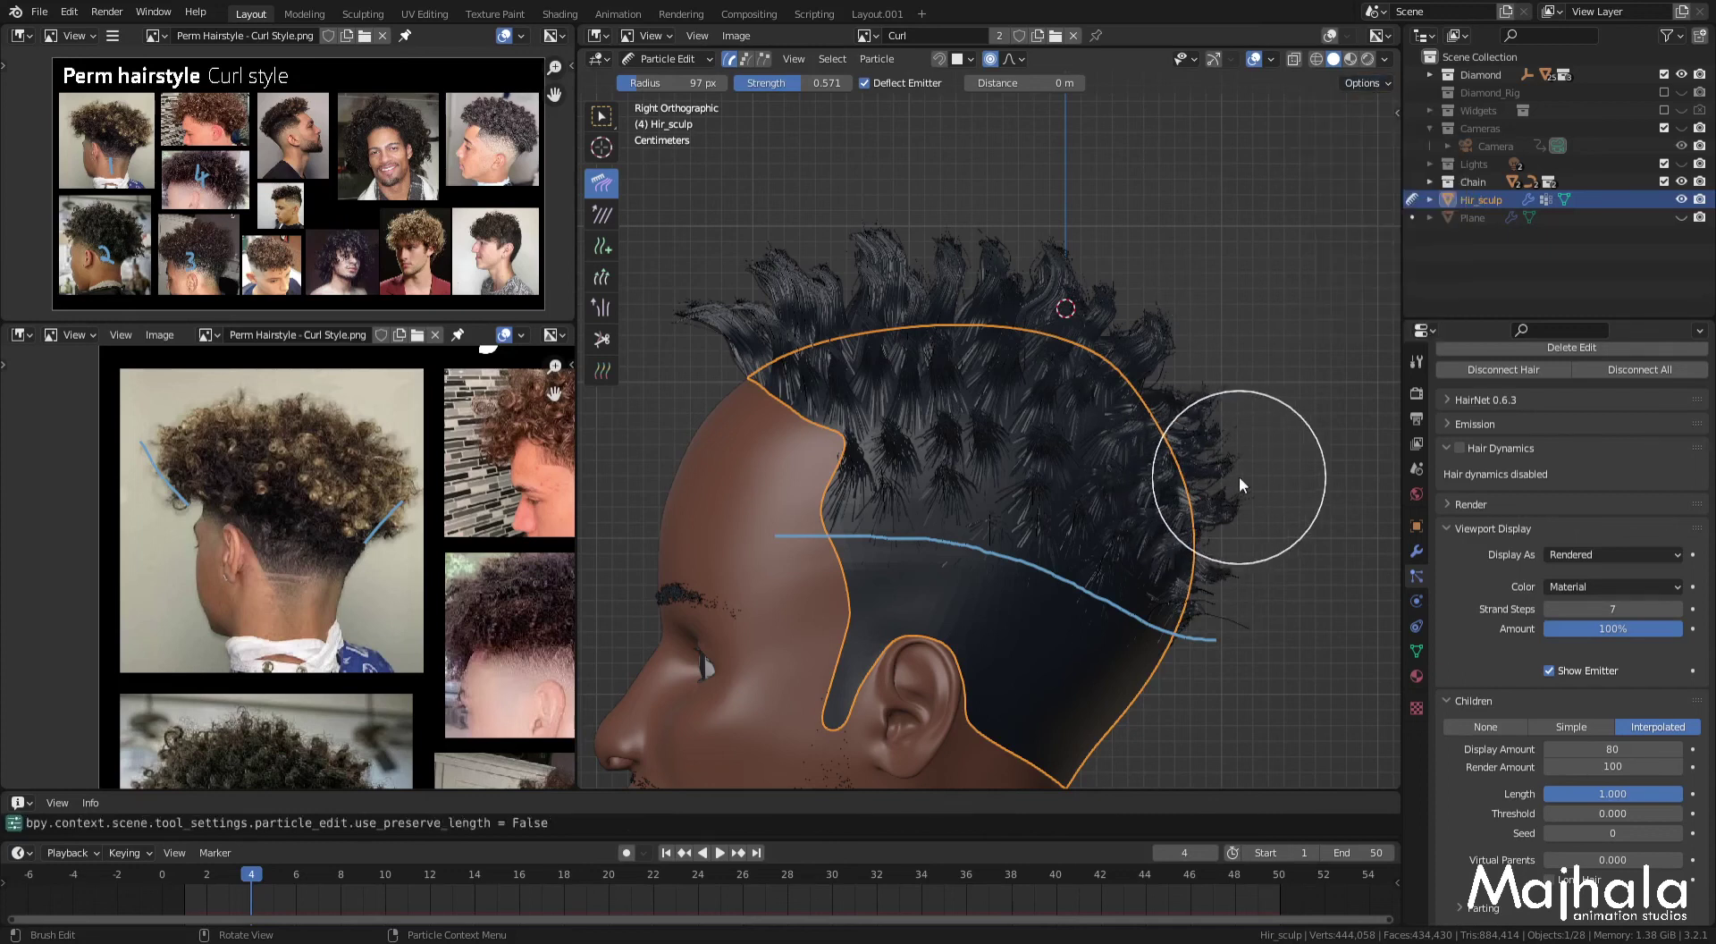
Step: Comb the stray back and top-back strands into place
left_click_drag(1306, 479, 1251, 543)
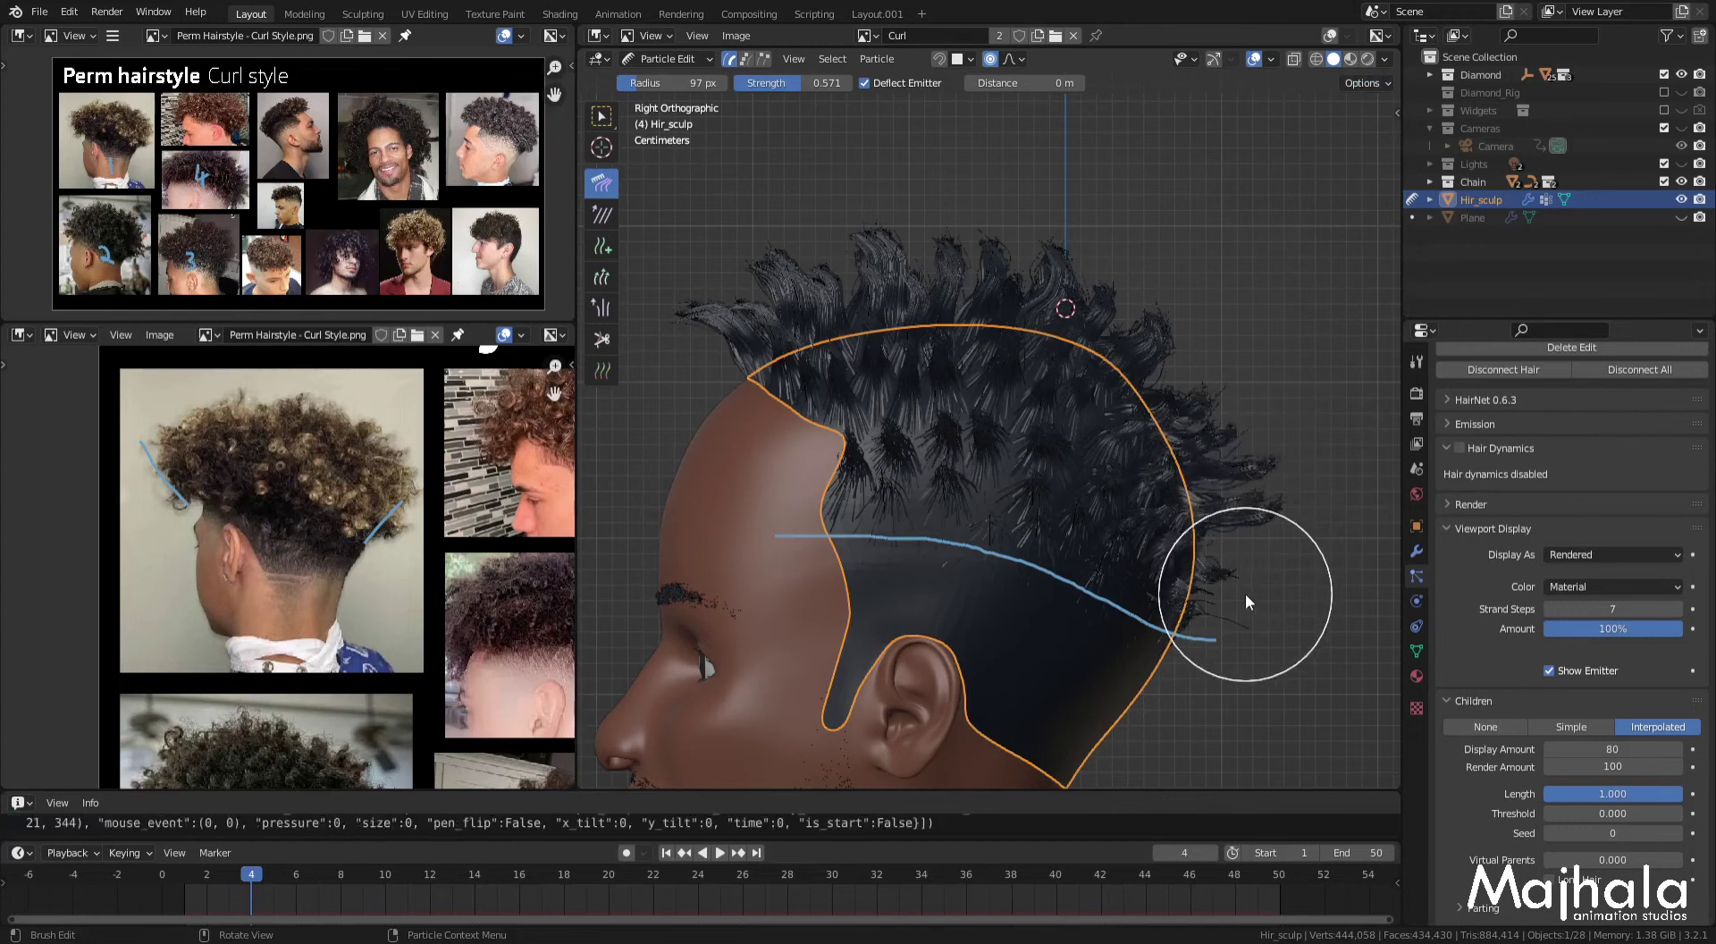
left_click_drag(1187, 340, 1219, 314)
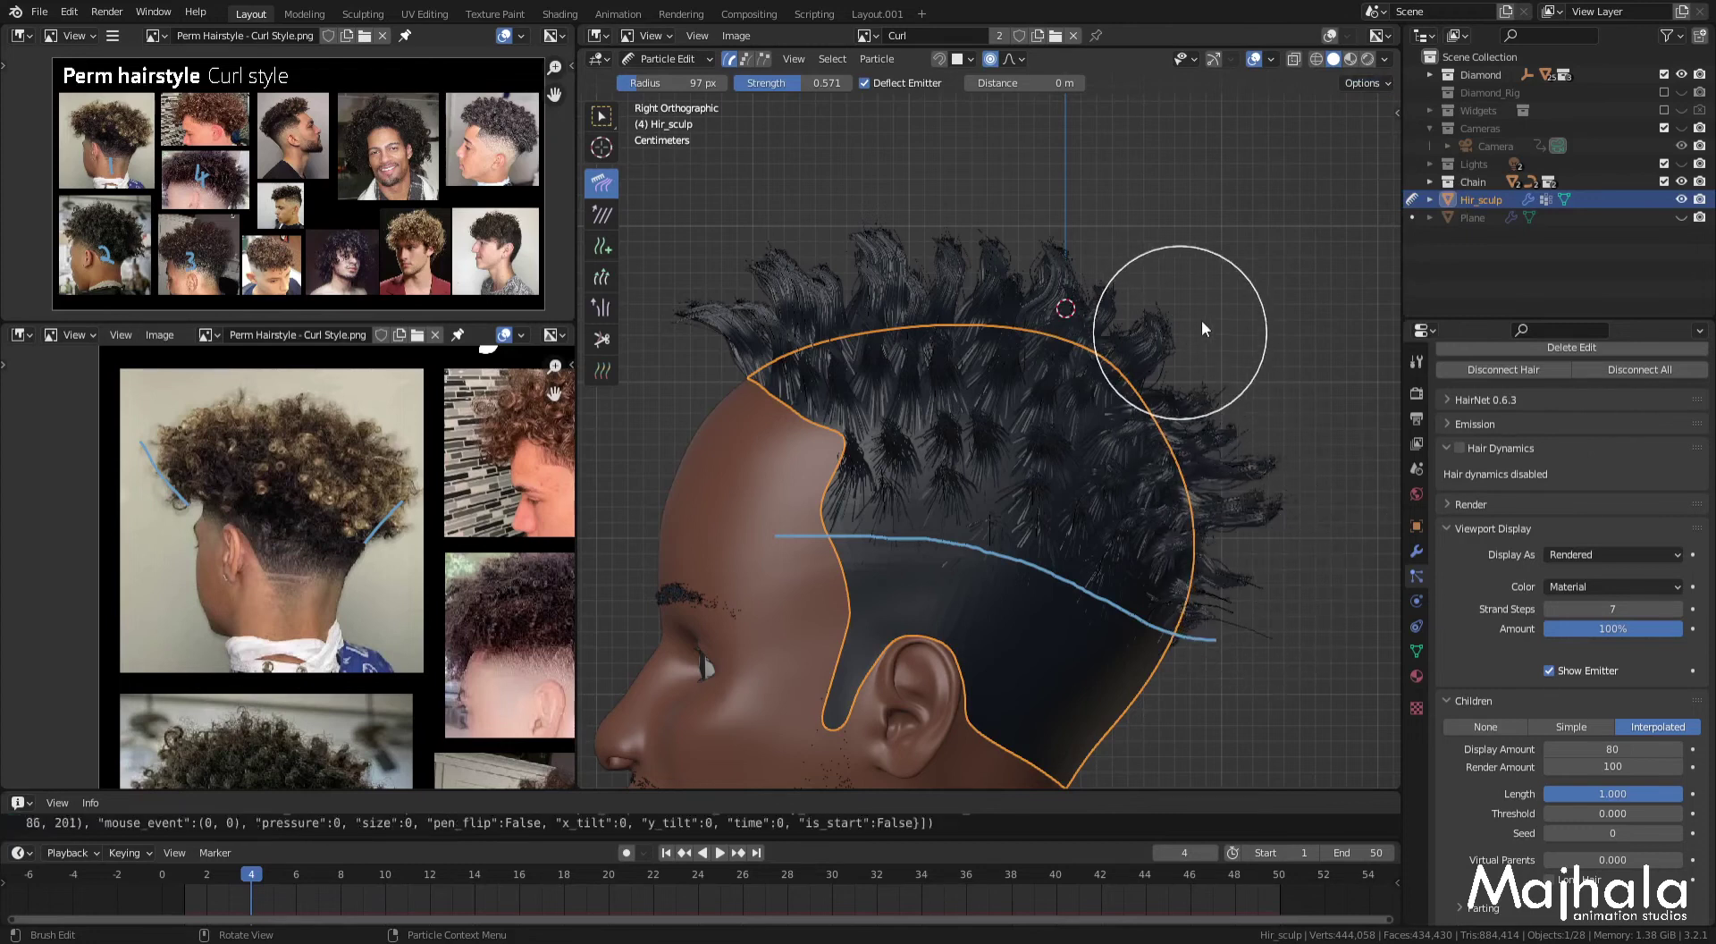
scroll(1113, 400, "down", 1)
mouse_move(1101, 323)
left_mouse_down()
mouse_move(1116, 292)
mouse_move(993, 271)
left_mouse_up()
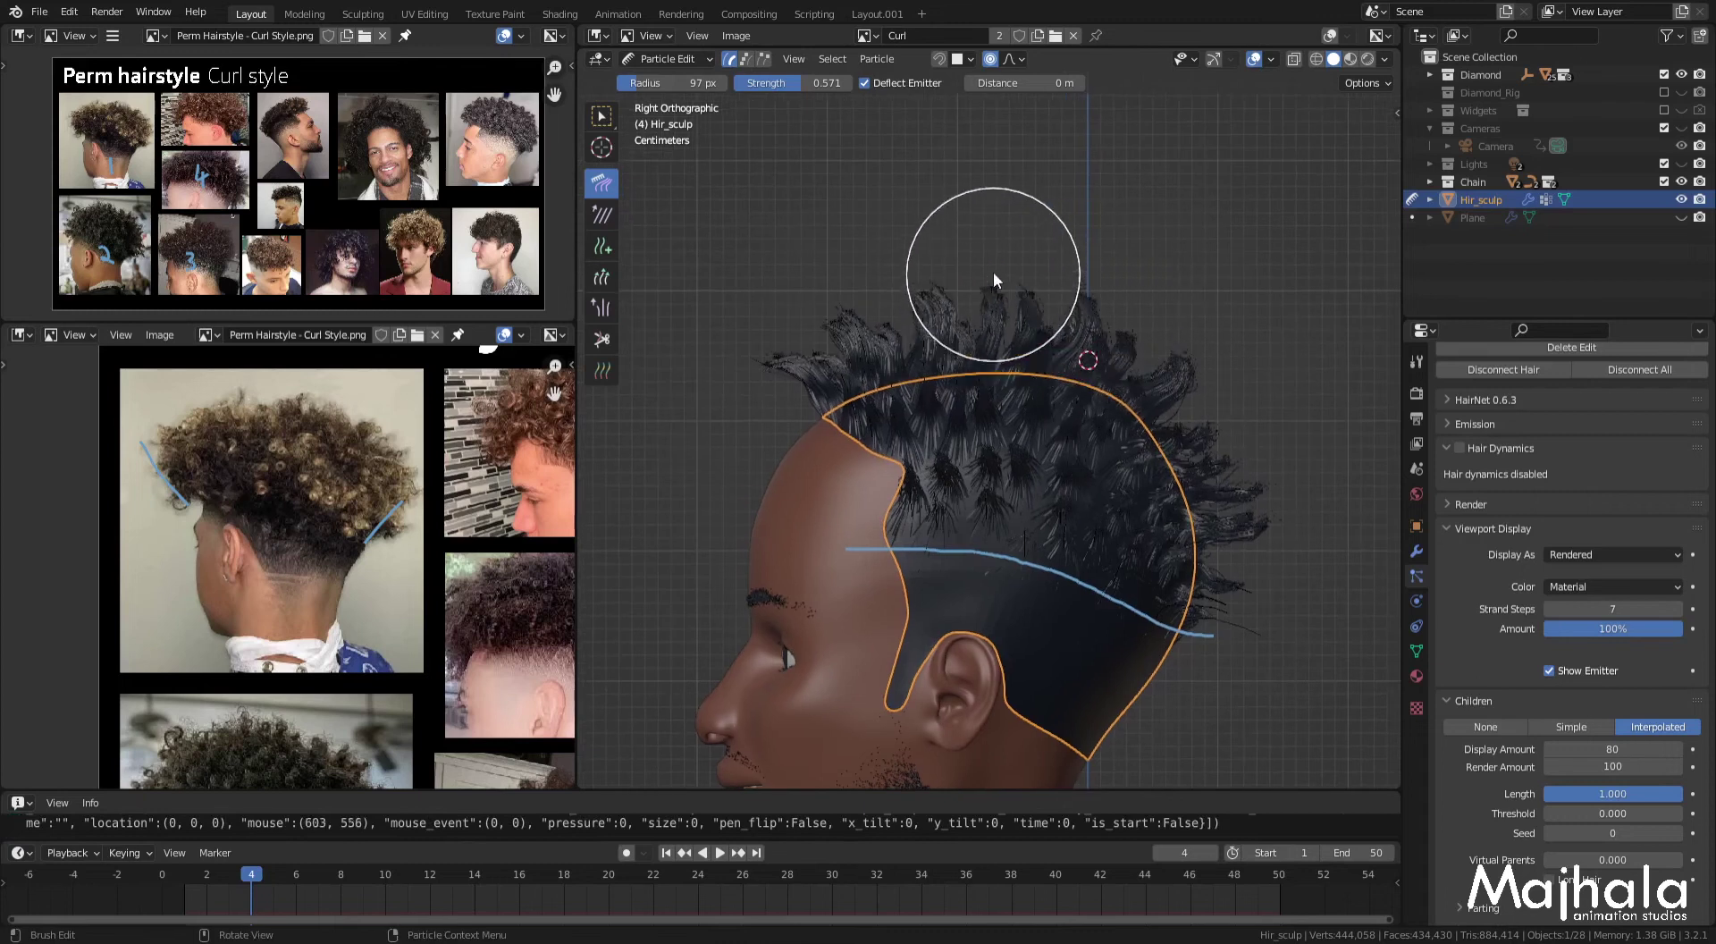
mouse_move(1161, 389)
left_mouse_down()
mouse_move(1255, 408)
mouse_move(1153, 411)
left_mouse_up()
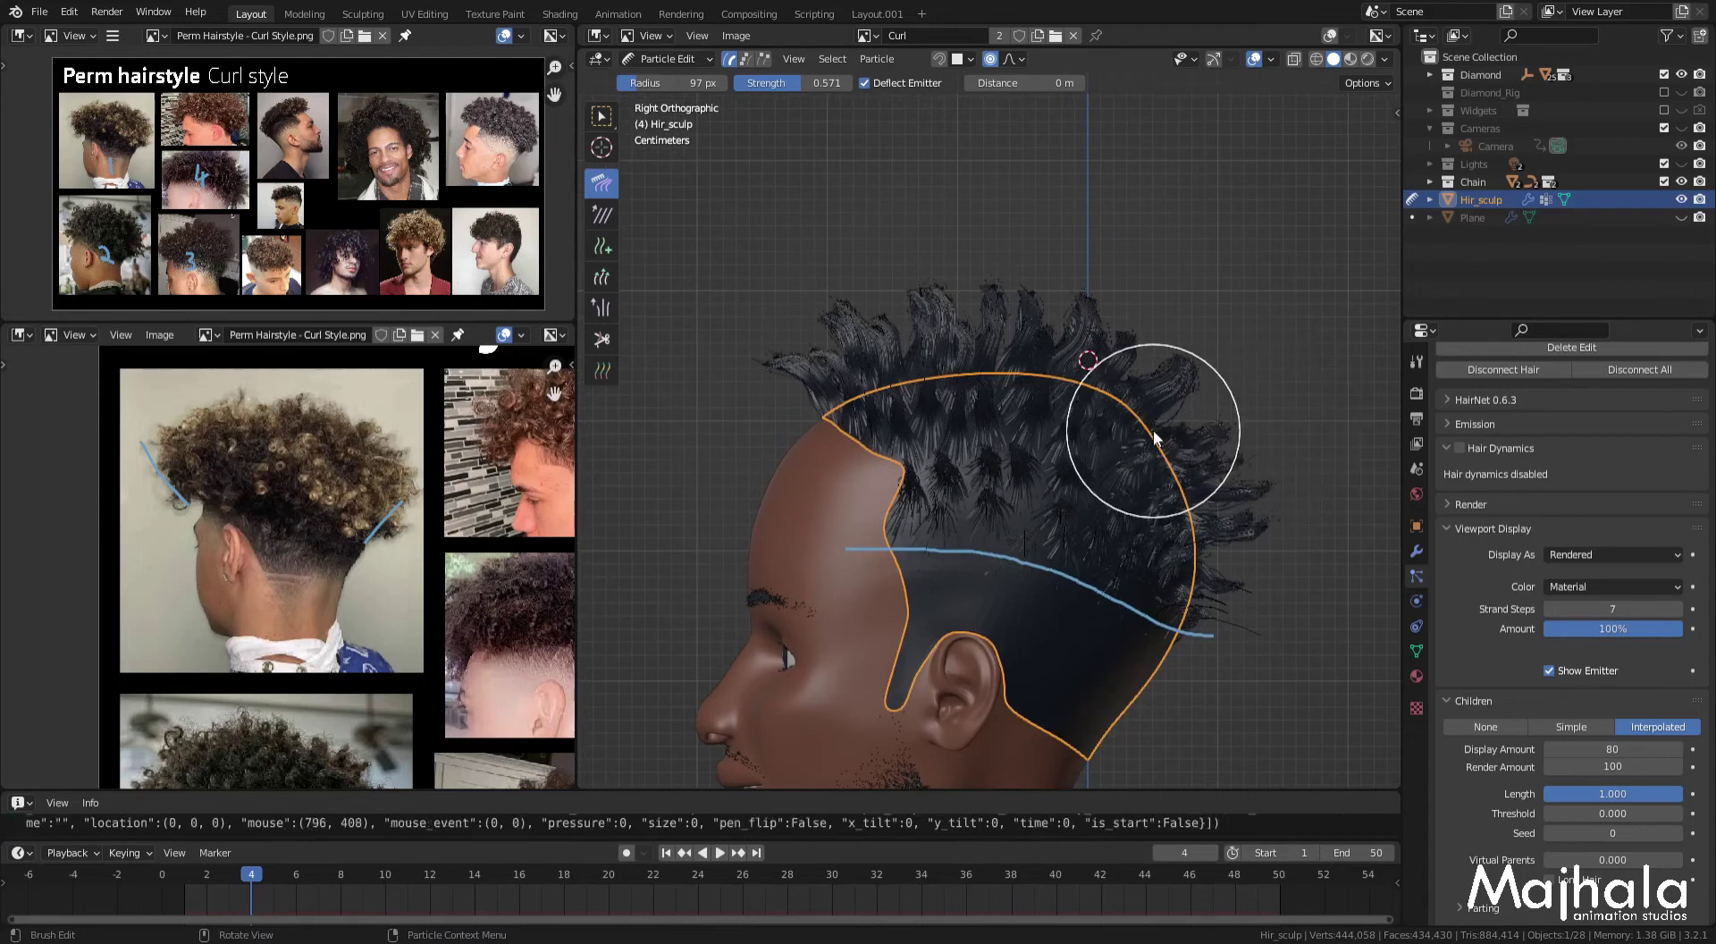
Step: From the front view, comb the side hair outward and the top-centre hair upward
key("KP_1")
left_click_drag(1124, 527, 1150, 537)
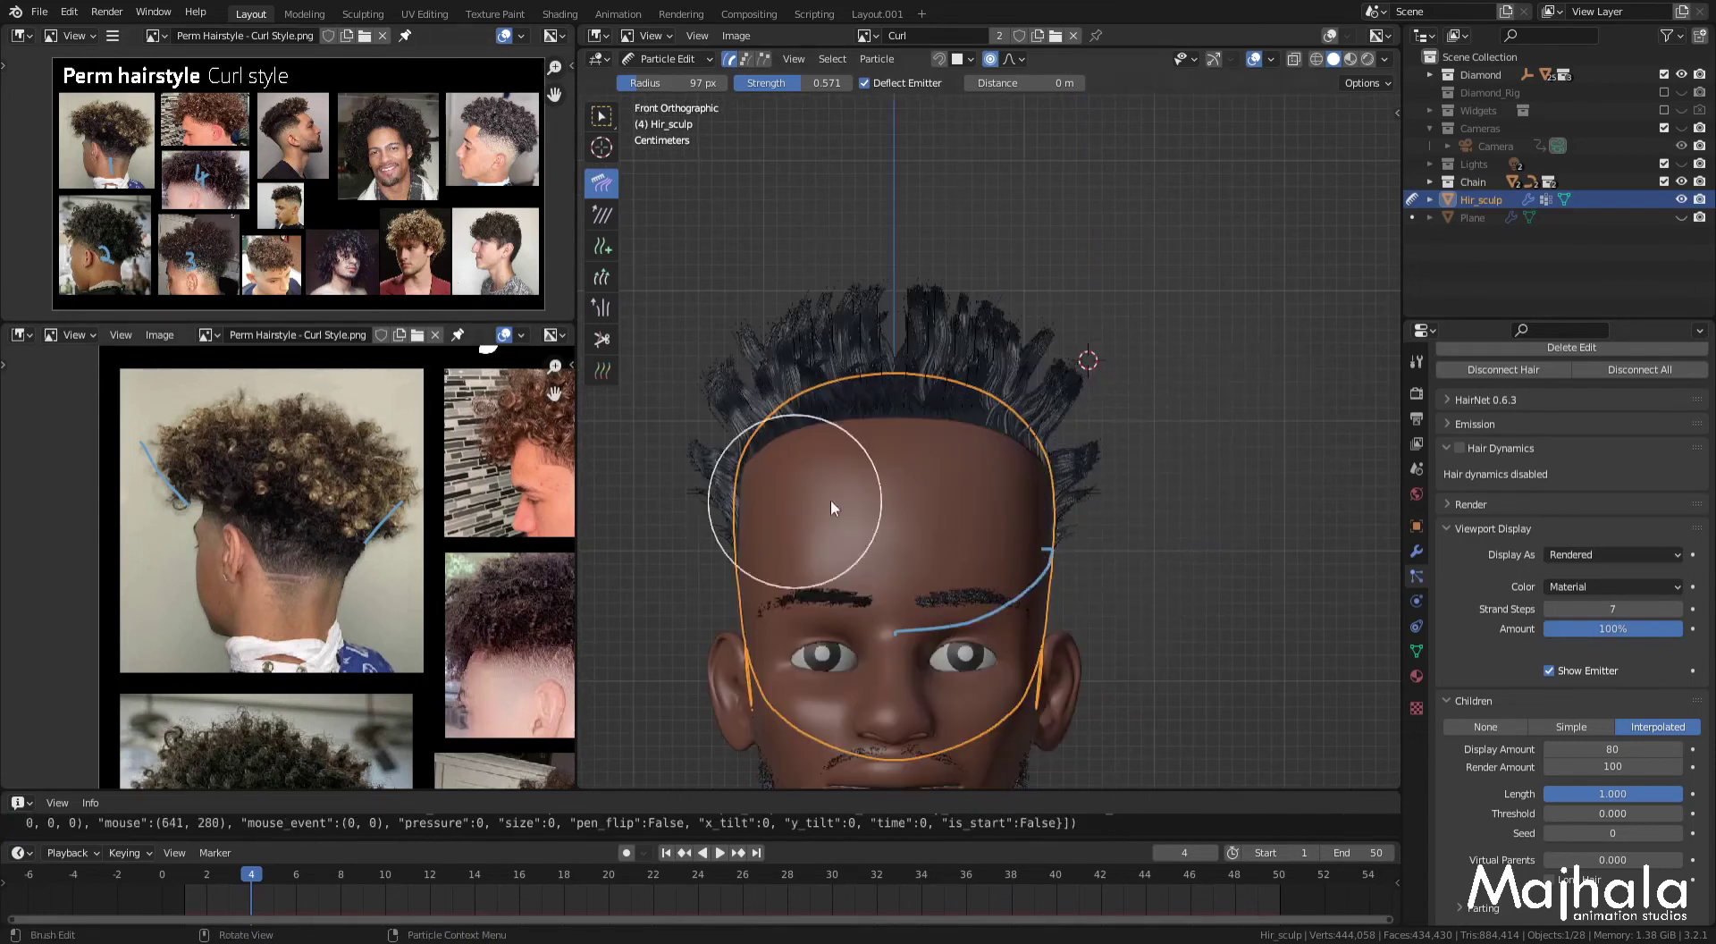
left_click_drag(1091, 447, 1153, 436)
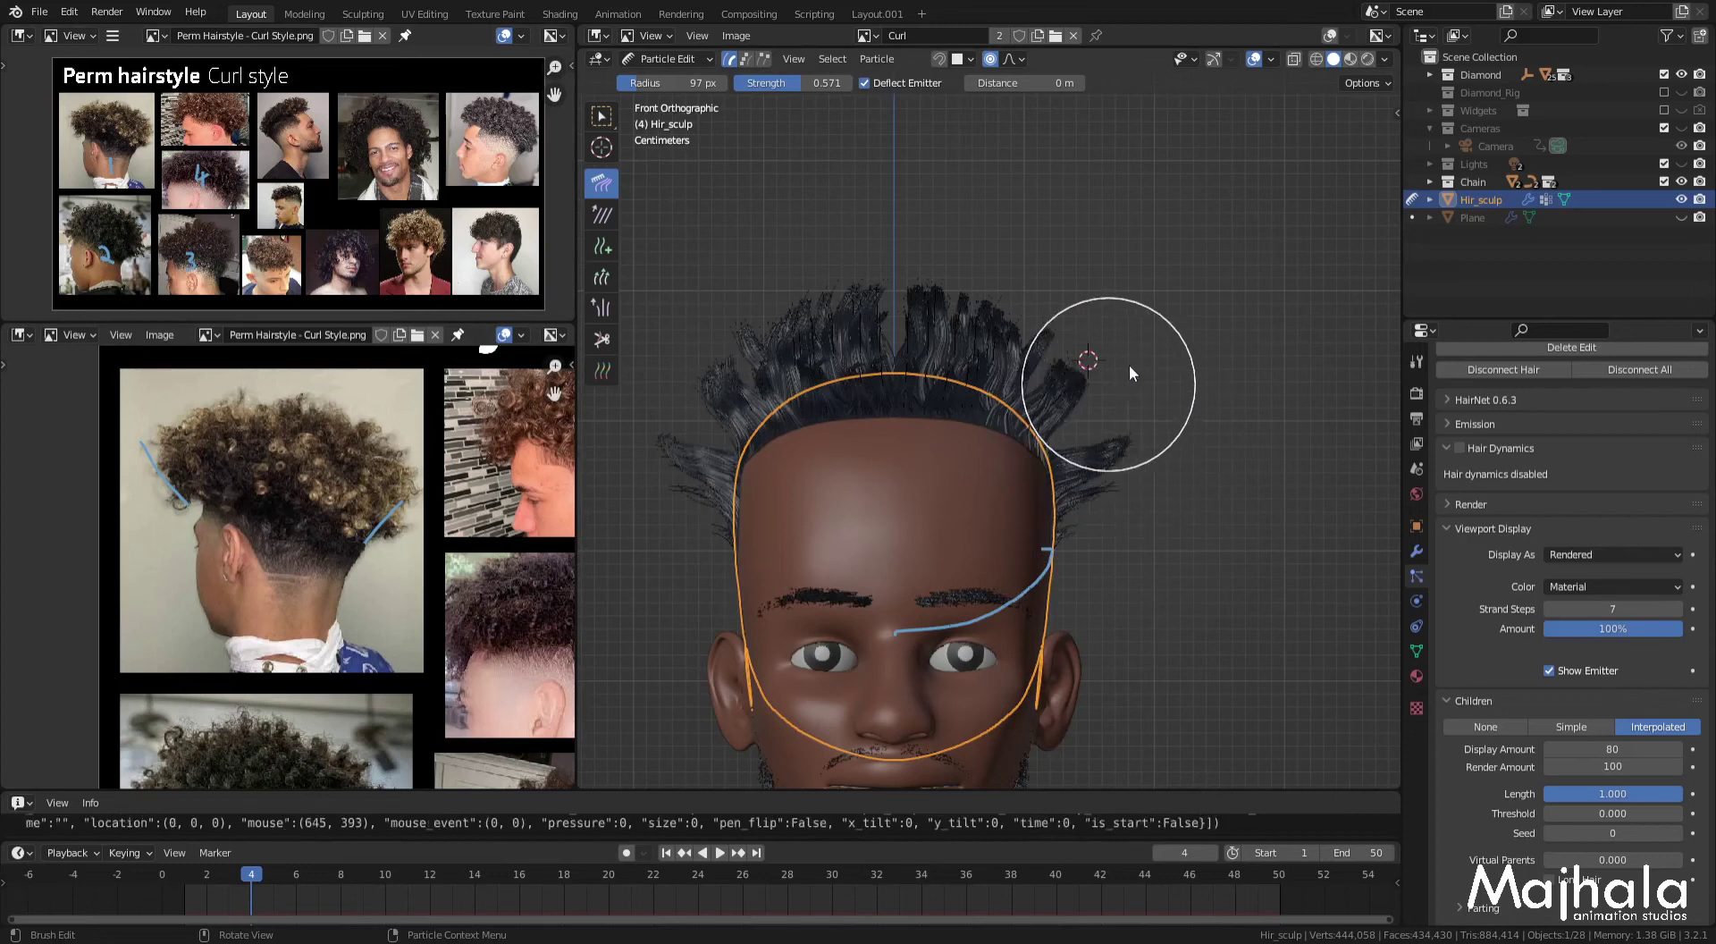
left_click_drag(1128, 363, 1087, 334)
left_click_drag(999, 303, 893, 276)
mouse_move(1208, 318)
left_mouse_down()
mouse_move(1144, 319)
mouse_move(1163, 391)
left_mouse_up()
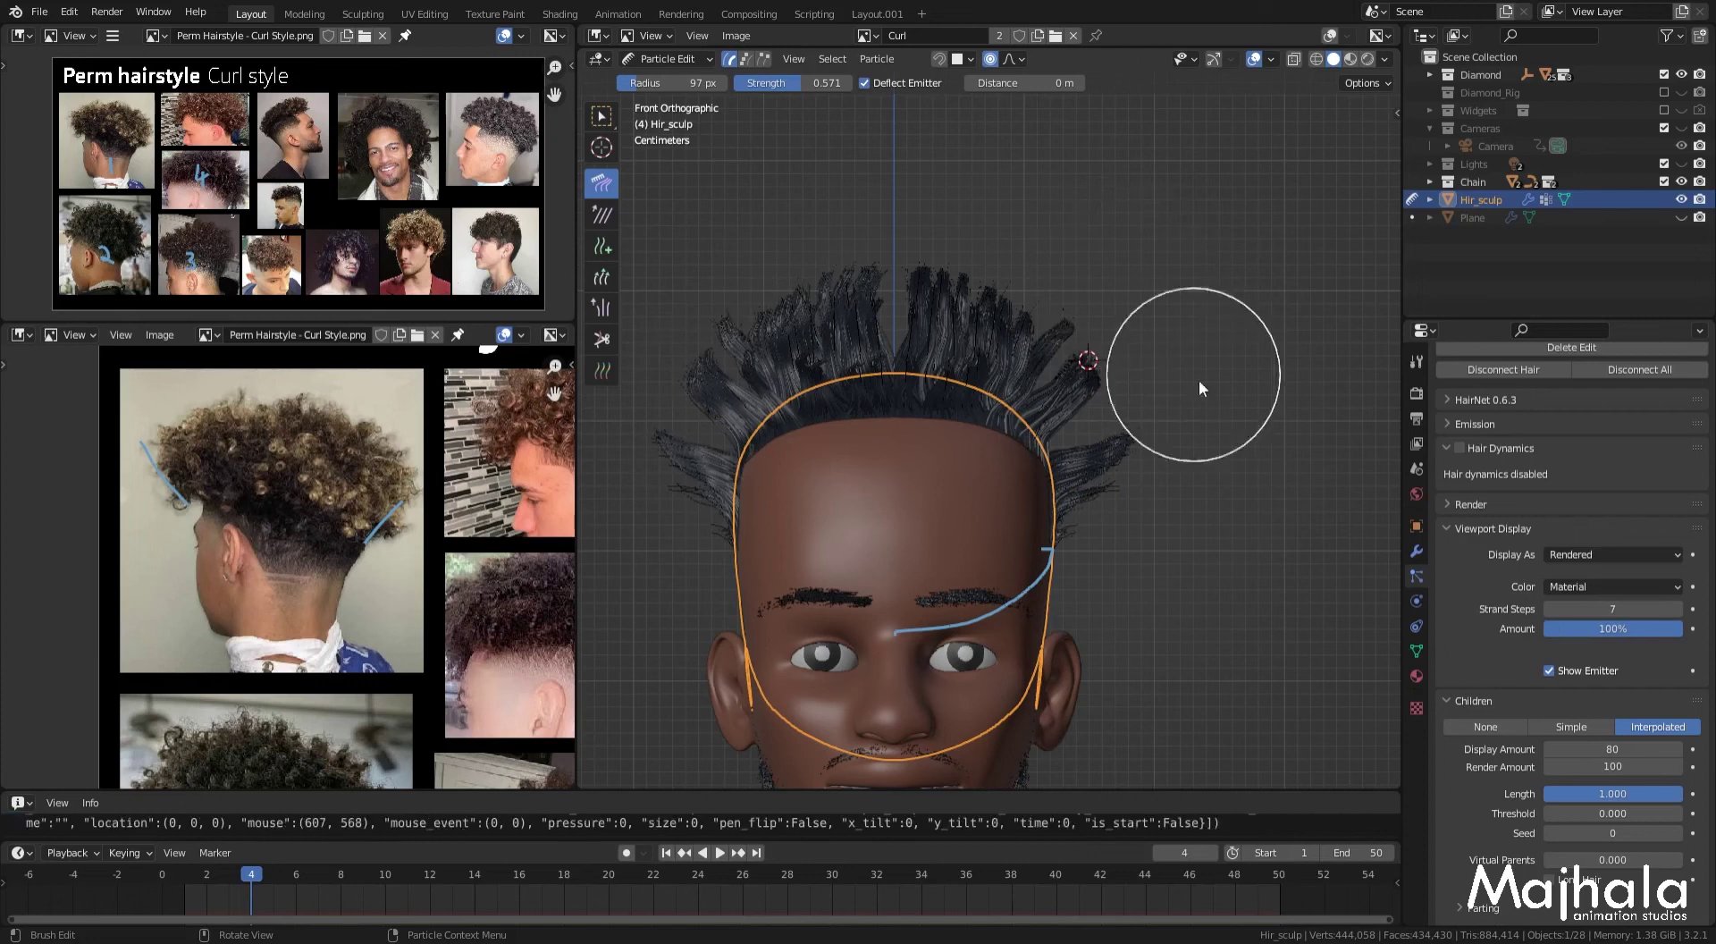
scroll(907, 303, "up", 2)
middle_click_drag(920, 318, 1028, 354, "shift")
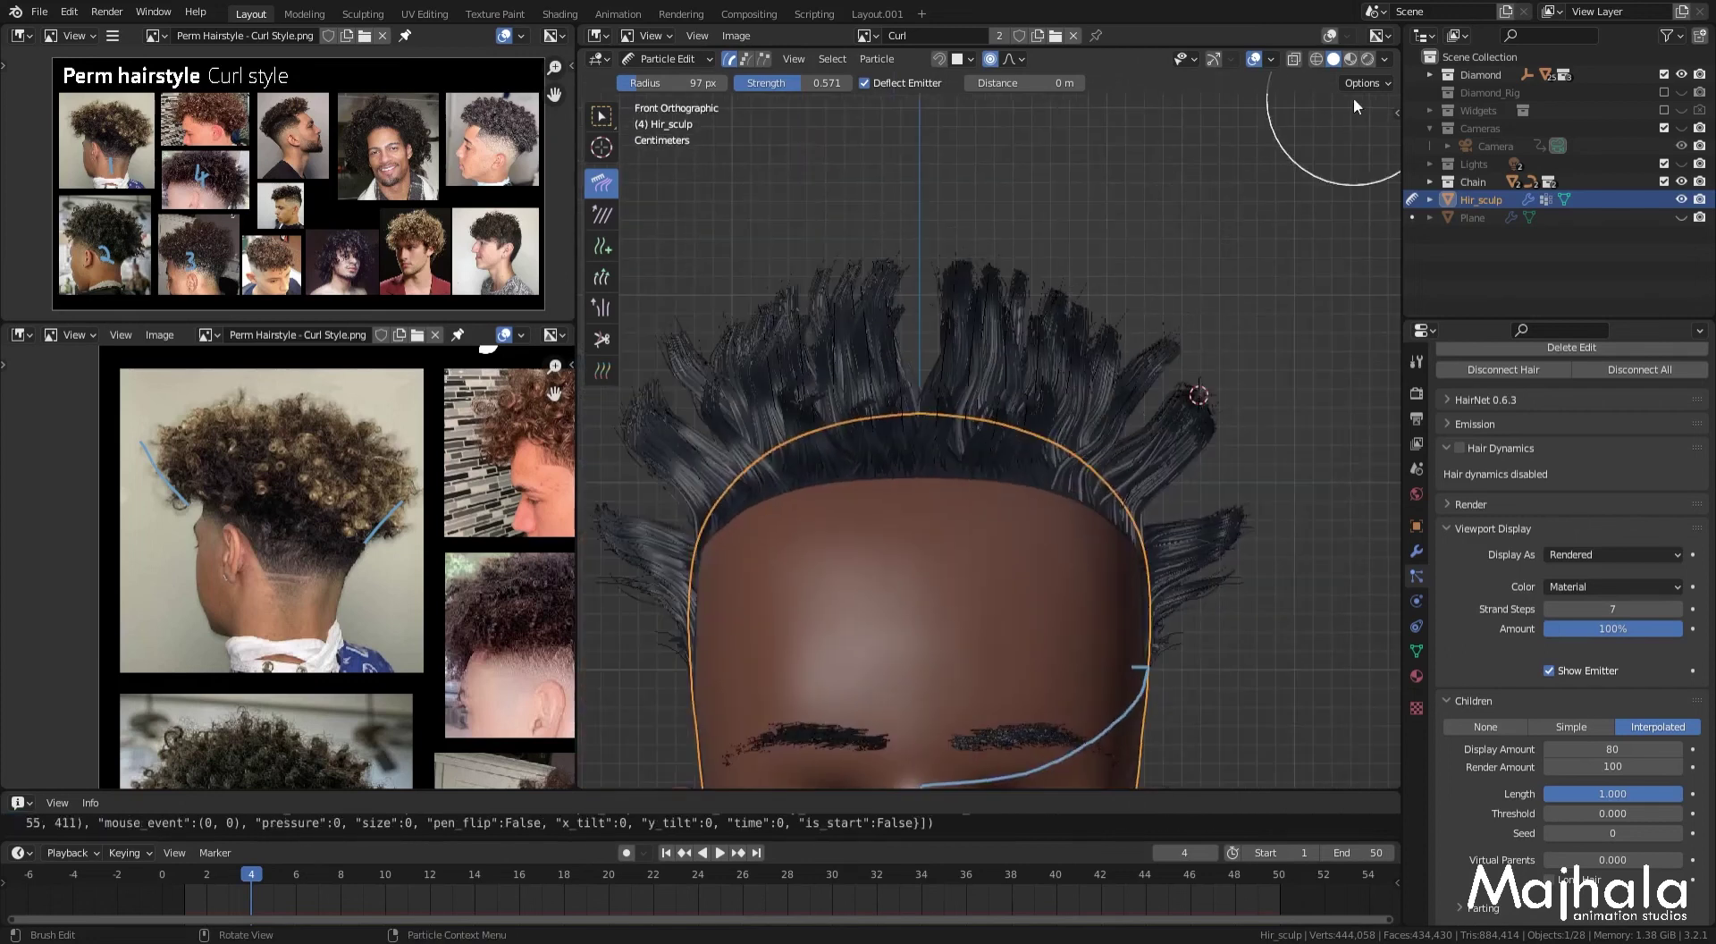
mouse_move(918, 345)
left_mouse_down()
mouse_move(879, 309)
mouse_move(1021, 356)
mouse_move(1004, 281)
mouse_move(972, 373)
mouse_move(1032, 390)
left_mouse_up()
Step: Shrink the brush to 65 px and comb the hair at the back of the head
key("f")
key("KP_3")
left_click(1361, 82)
left_click(1359, 143)
key("f")
left_click(1147, 355)
left_click_drag(1302, 364, 1289, 363)
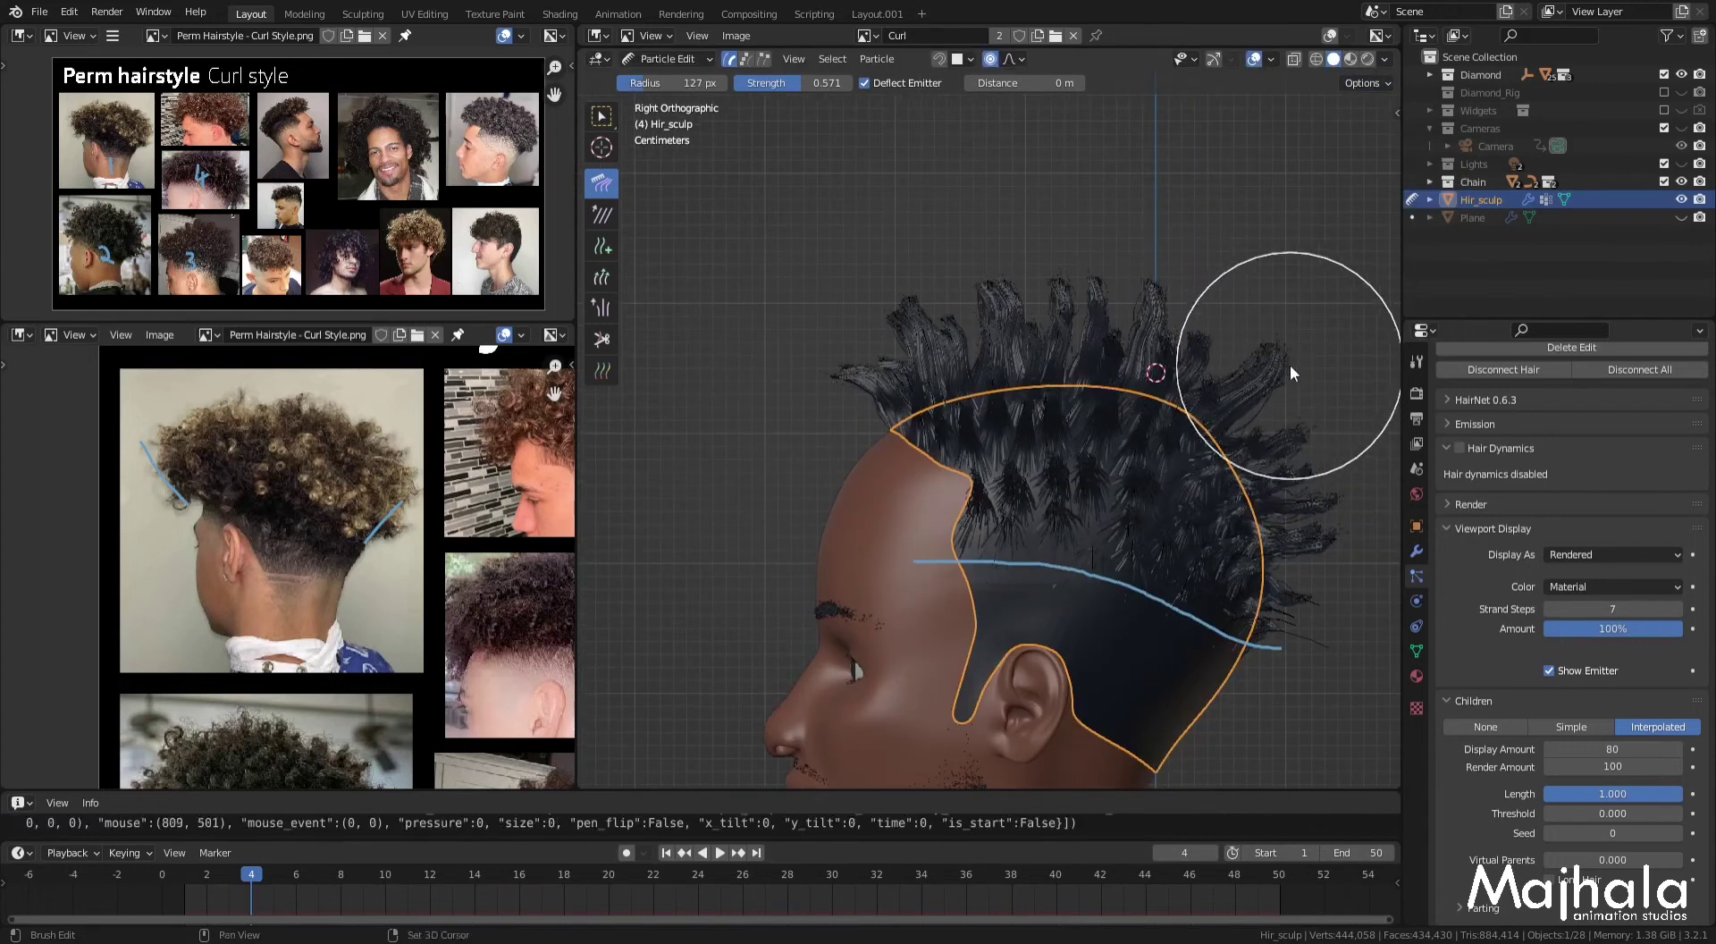
Step: Comb the back strands with a 36 px brush, set 58 px, and check front and side views
scroll(1289, 363, "down", 2)
key("f")
left_click(1193, 384)
mouse_move(1144, 302)
left_mouse_down()
mouse_move(1246, 404)
mouse_move(1236, 502)
mouse_move(1205, 415)
left_mouse_up()
scroll(1236, 502, "up", 2)
key("f")
left_click(1167, 463)
scroll(1205, 415, "down", 2)
key("KP_1")
key("KP_3")
key("KP_1")
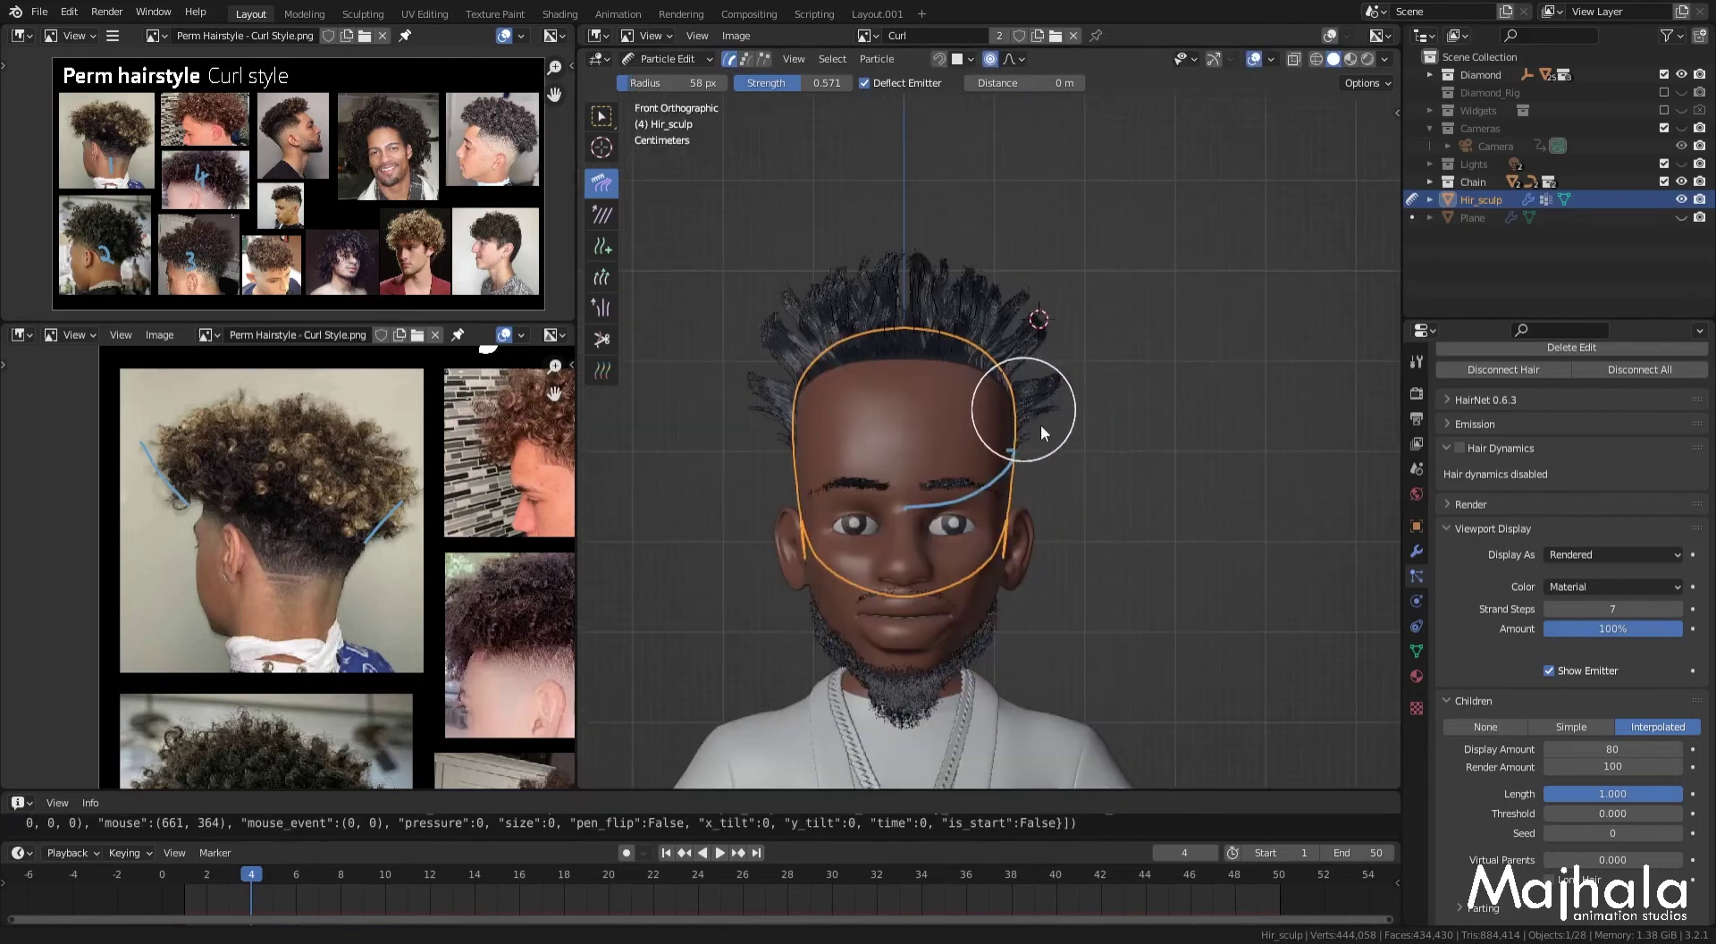
key("KP_3")
key("ctrl+Tab")
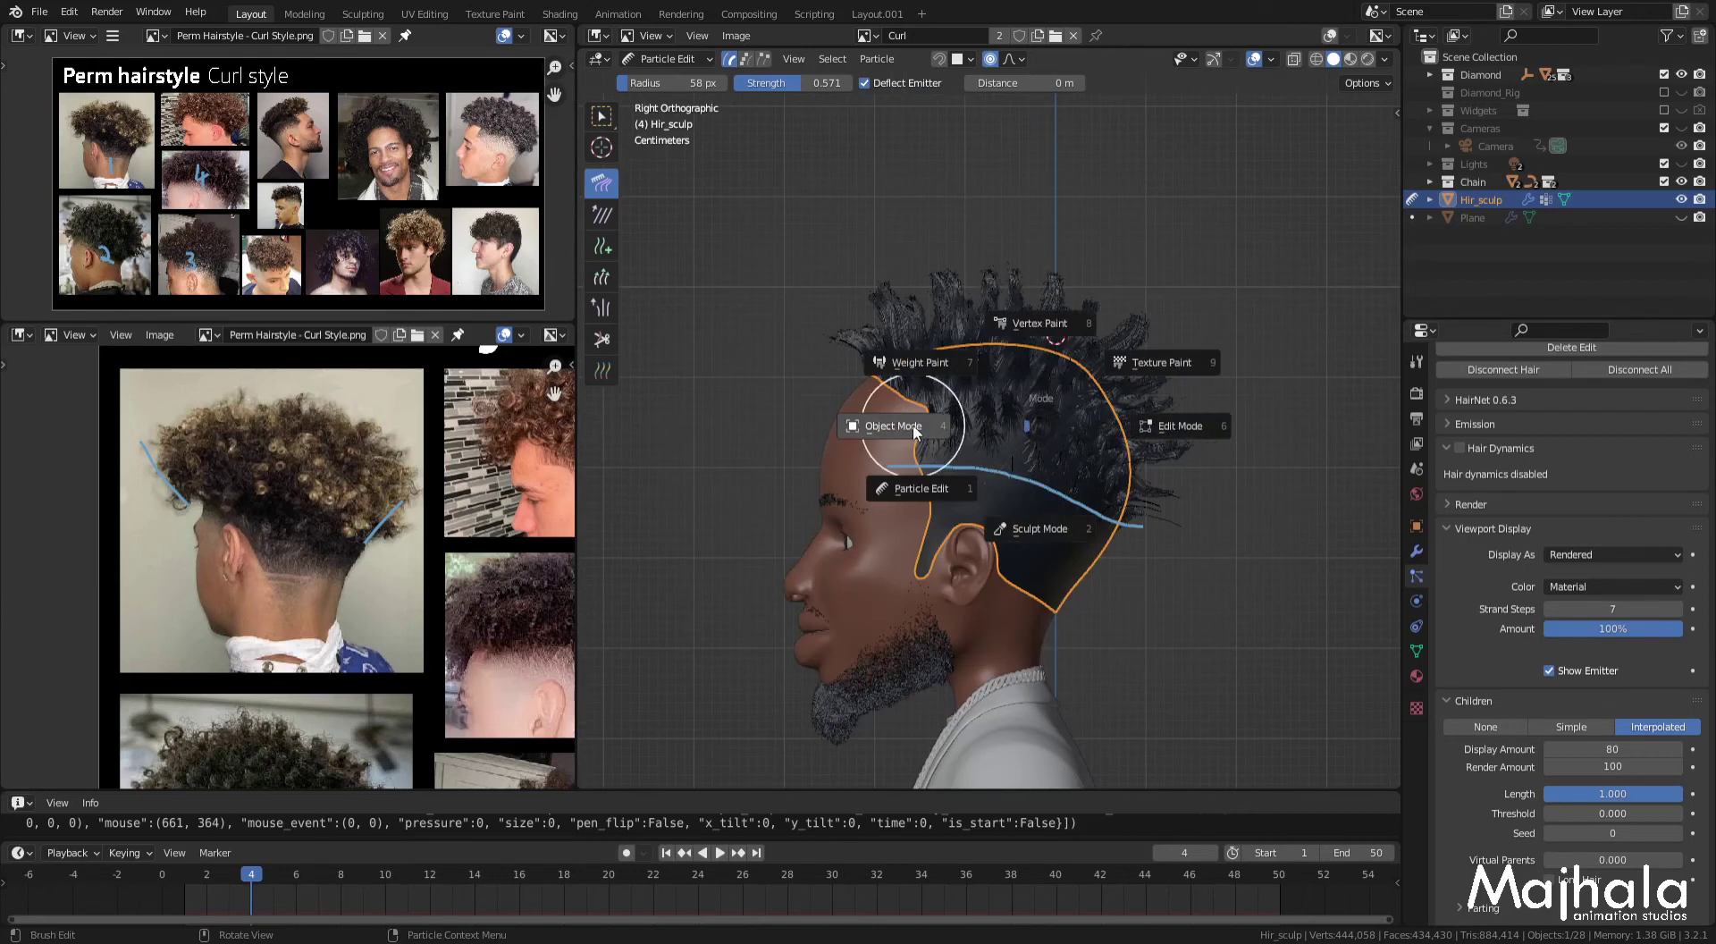
Step: Return to Object Mode and save as Perm Hairstyle - Curl Style-Tutorial.blend
left_click(992, 423)
mouse_move(992, 424)
middle_mouse_down()
mouse_move(1109, 340)
mouse_move(1092, 318)
mouse_move(1124, 332)
mouse_move(1107, 362)
mouse_move(1158, 329)
middle_mouse_up()
scroll(1138, 356, "up", 2)
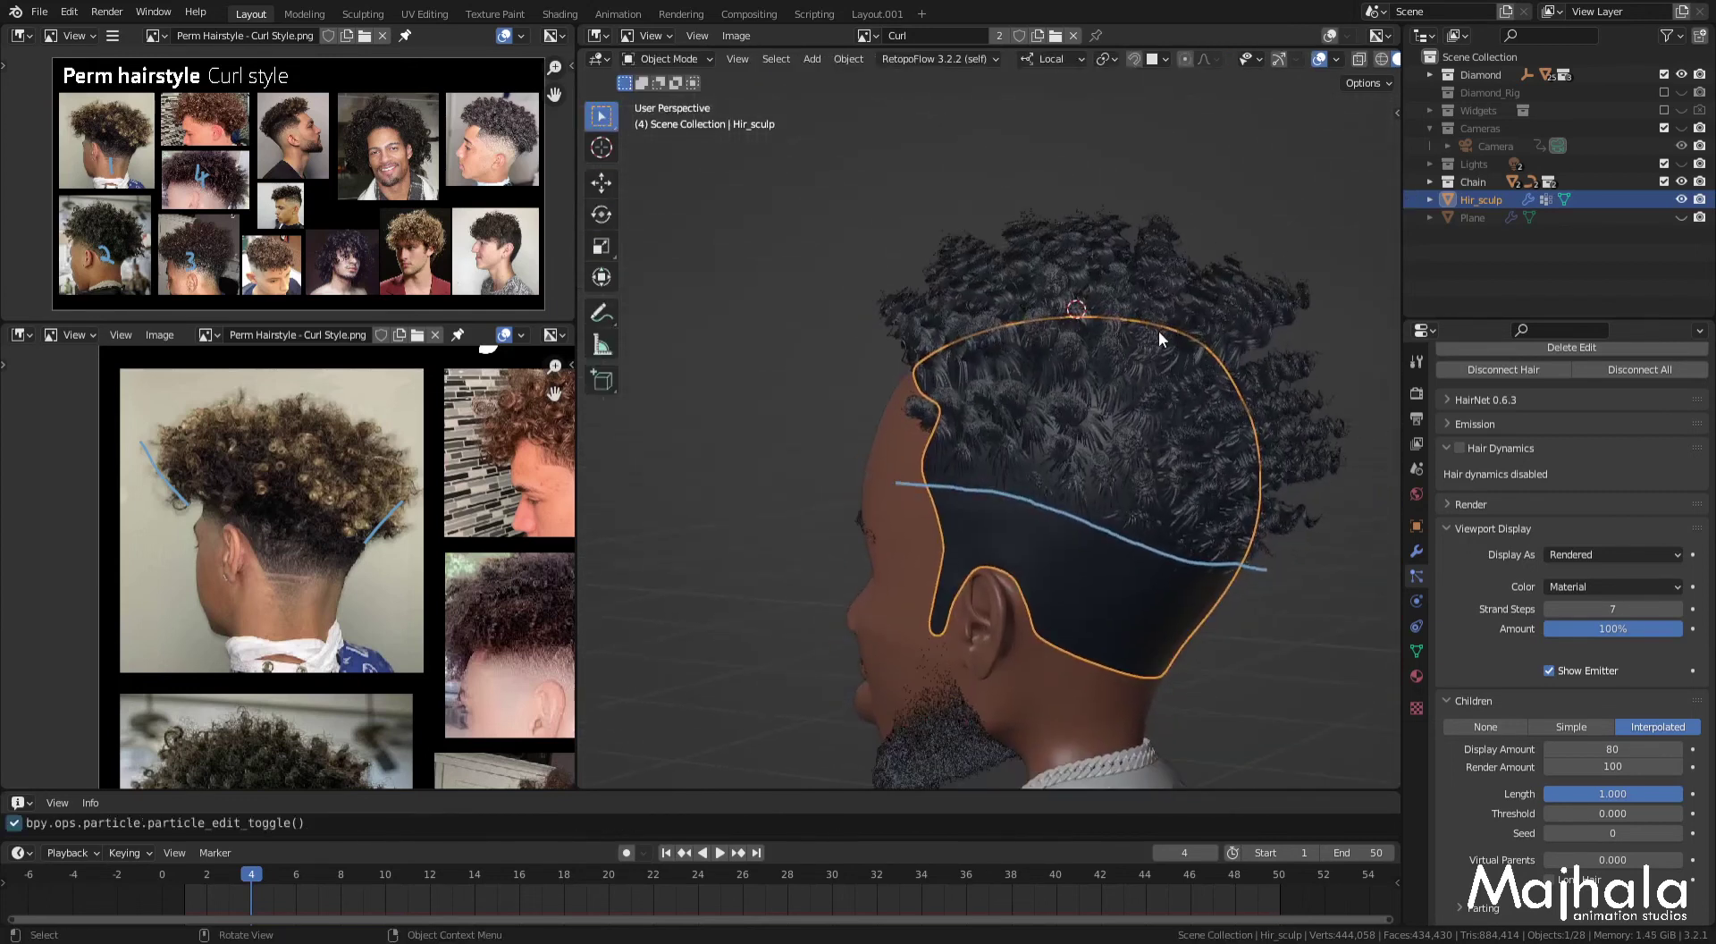
key("KP_3")
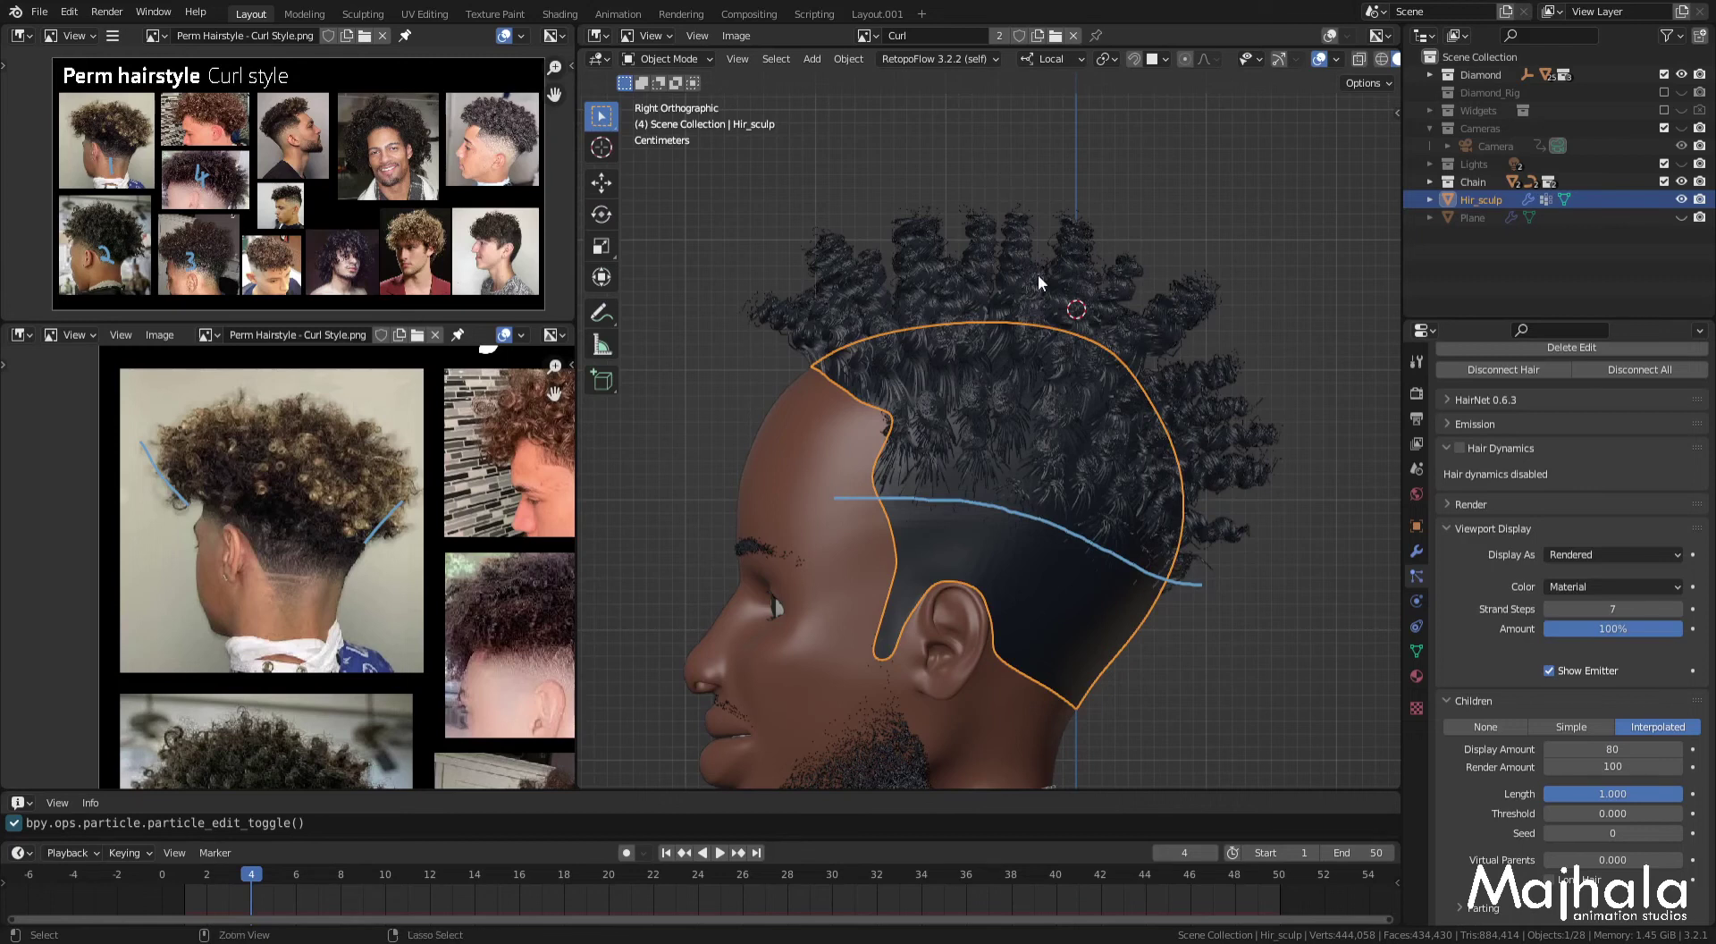
key("ctrl+s")
Step: Select the Hir_sculp head and switch it back into Particle Edit mode
mouse_move(1038, 274)
middle_mouse_down("shift")
mouse_move(1164, 389)
mouse_move(1115, 432)
middle_mouse_up("shift")
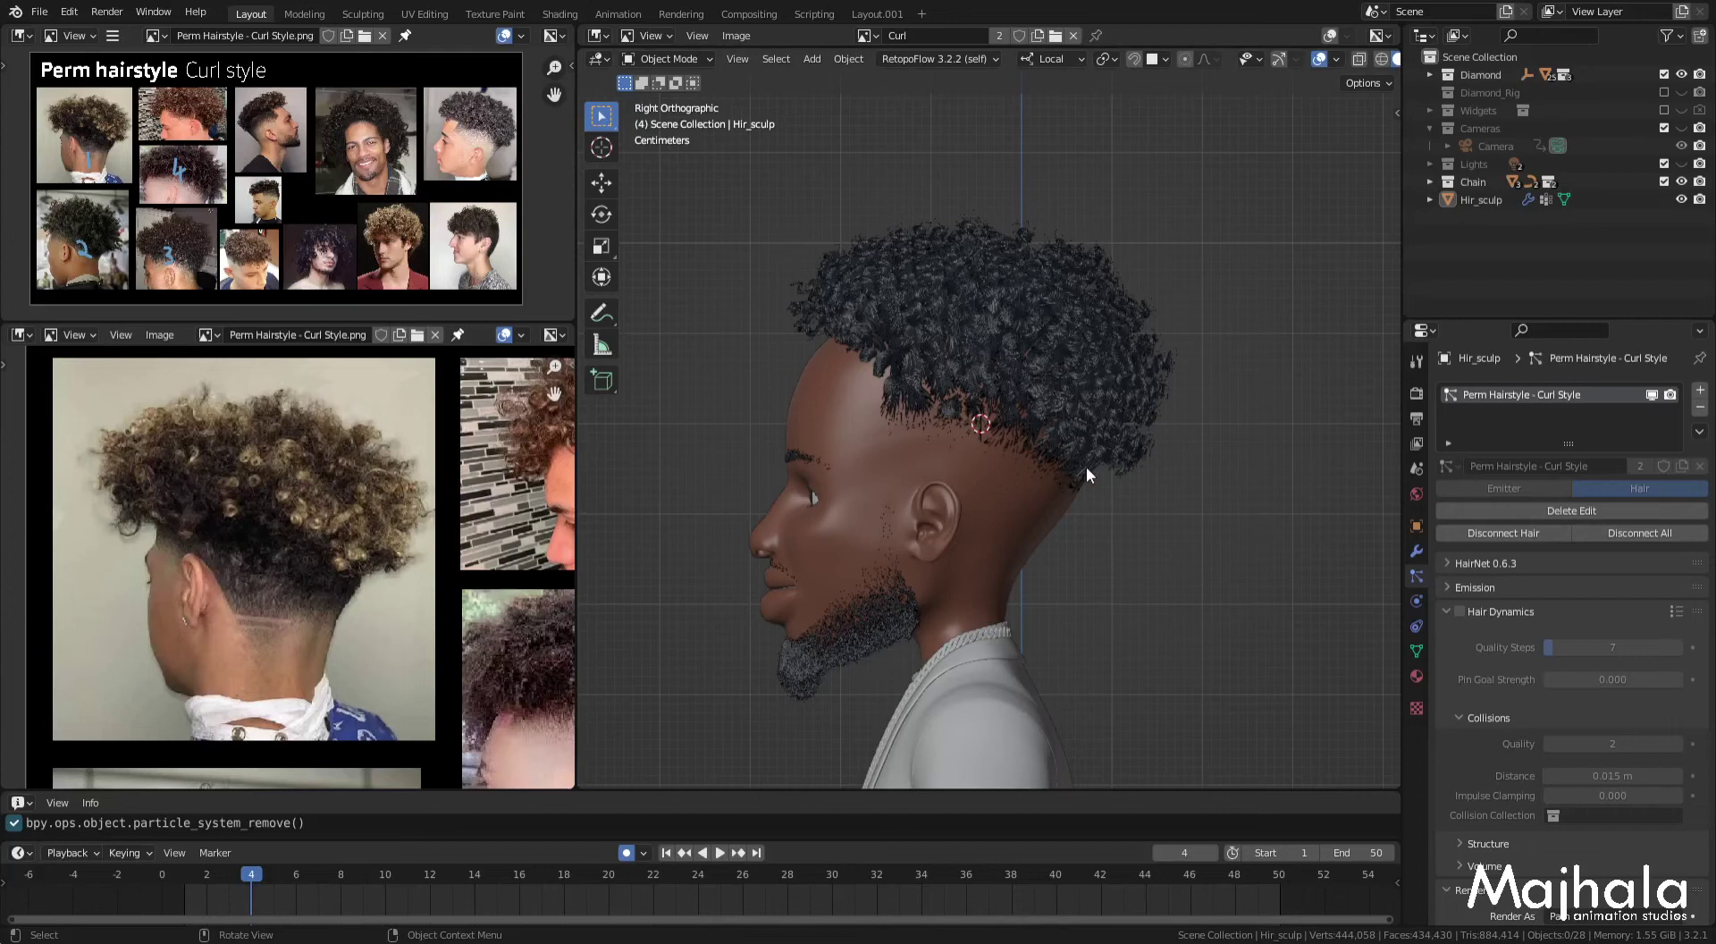
scroll(1059, 426, "up", 1)
mouse_move(1062, 429)
middle_mouse_down("shift")
mouse_move(1070, 406)
mouse_move(1280, 404)
mouse_move(1055, 397)
middle_mouse_up("shift")
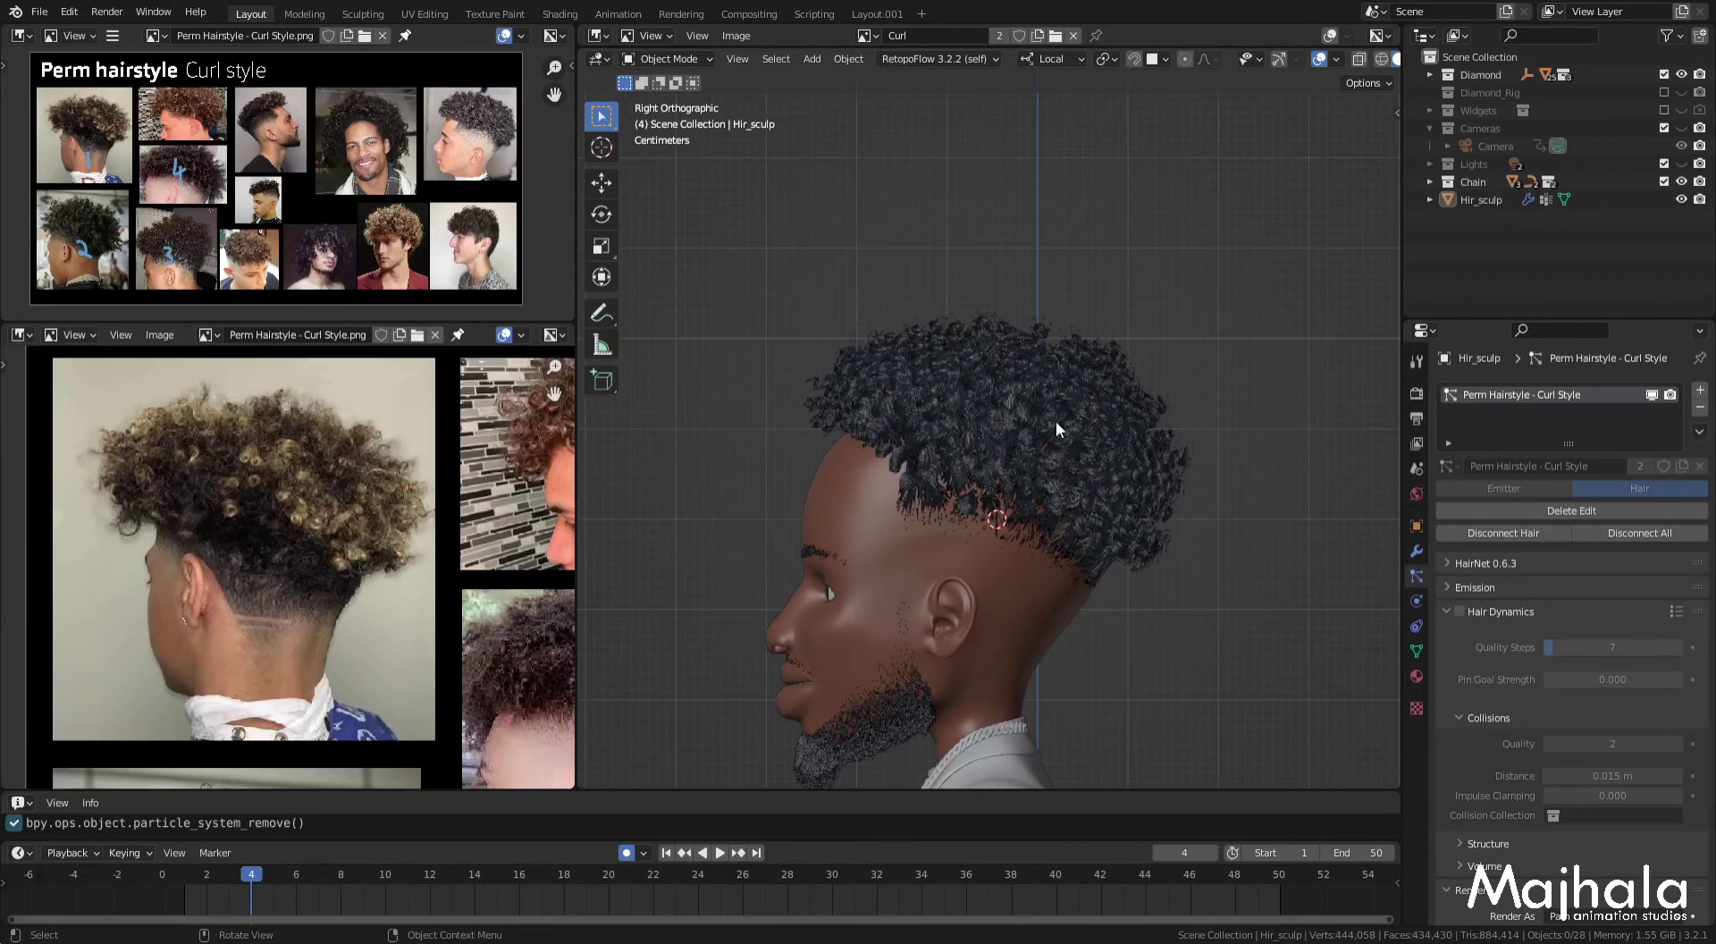
middle_click_drag(1055, 429, 1053, 387, "shift")
left_click(1054, 387)
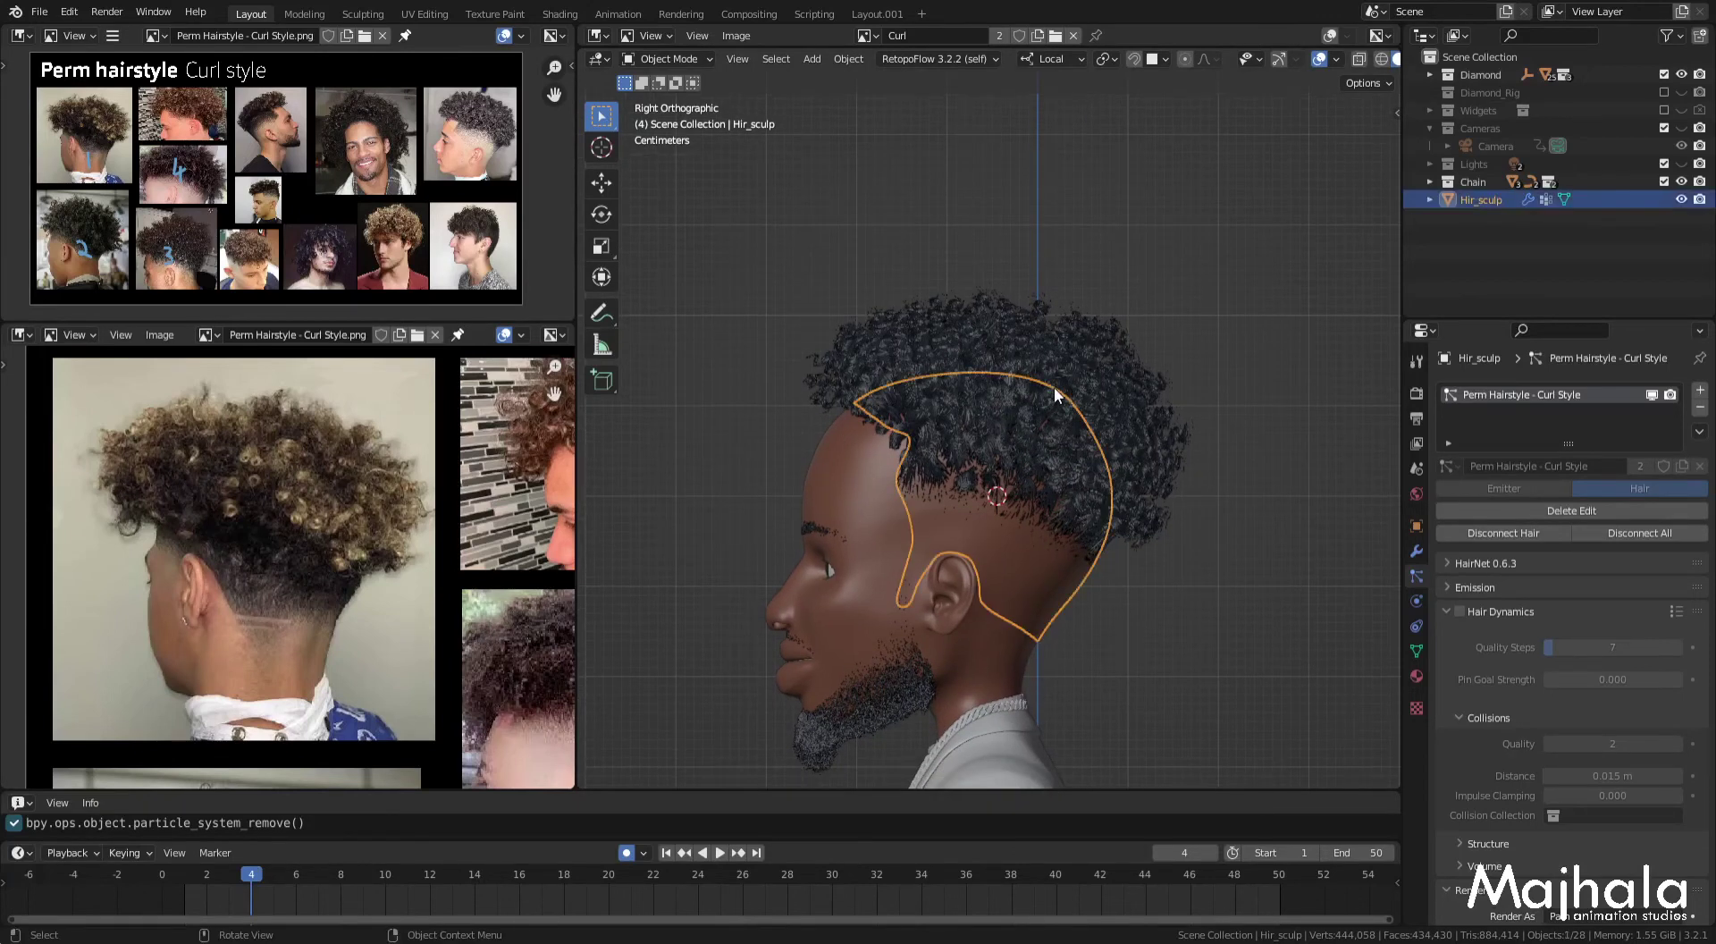
key("ctrl+Tab")
left_click(962, 436)
mouse_move(1037, 386)
middle_mouse_down()
mouse_move(1113, 362)
mouse_move(1249, 362)
middle_mouse_up()
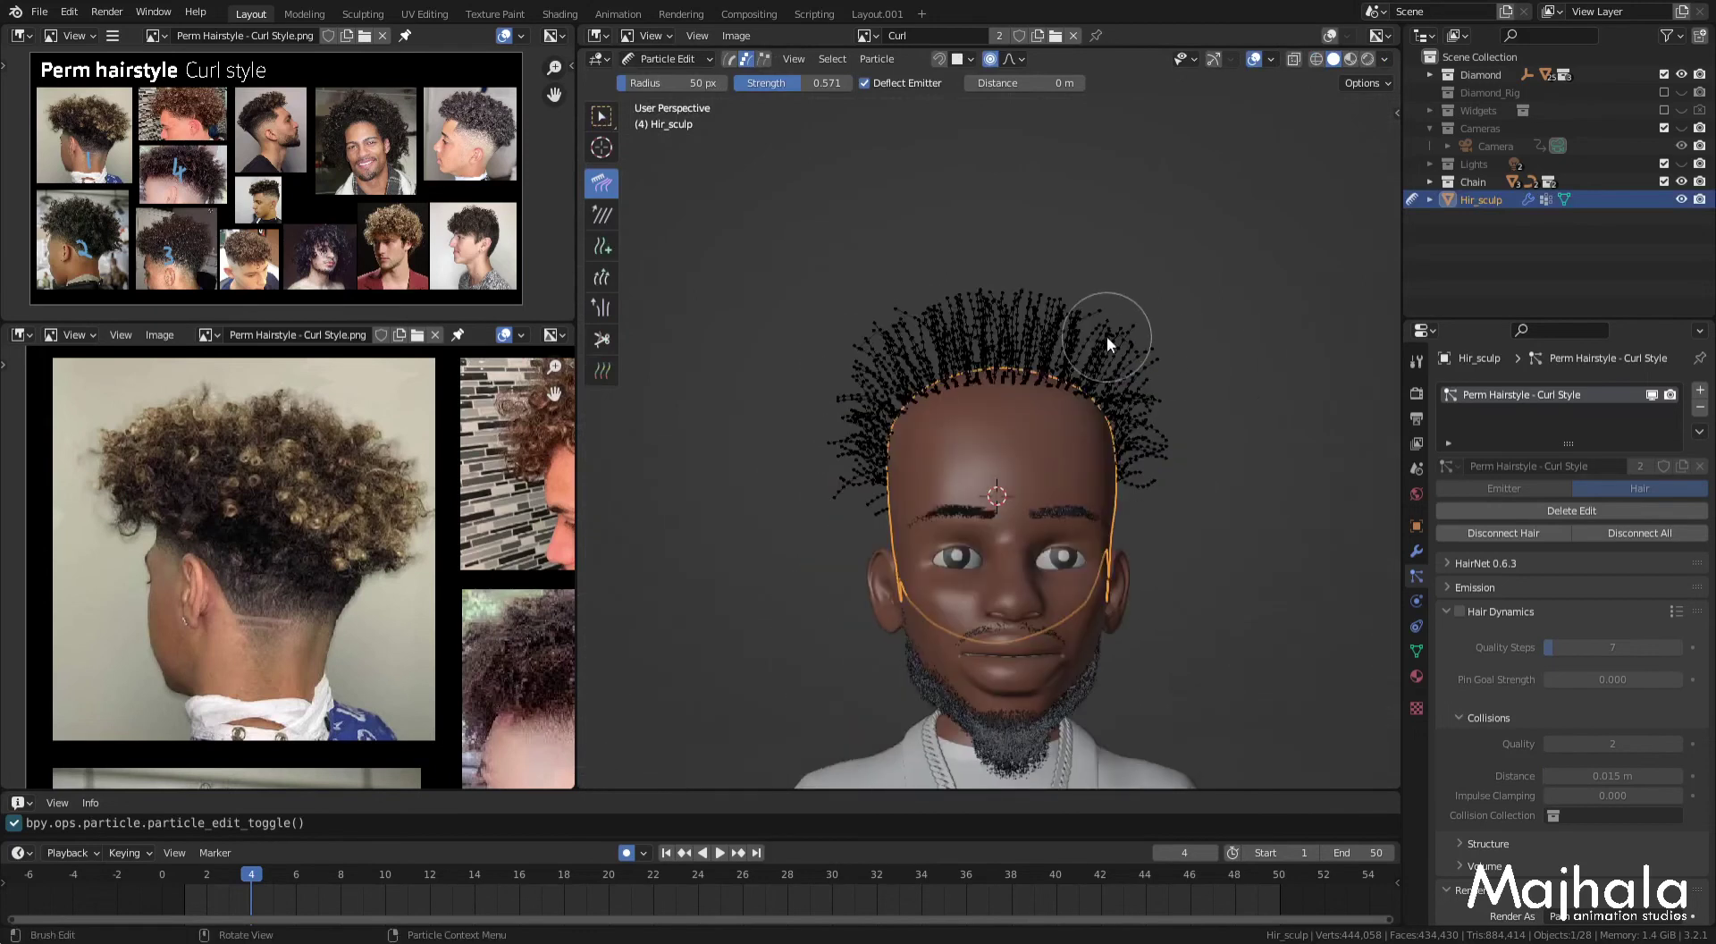
Step: Deselect all strand points and enable Show Emitter so the dark hair cap shows on the scalp
key("KP_3")
key("alt+a")
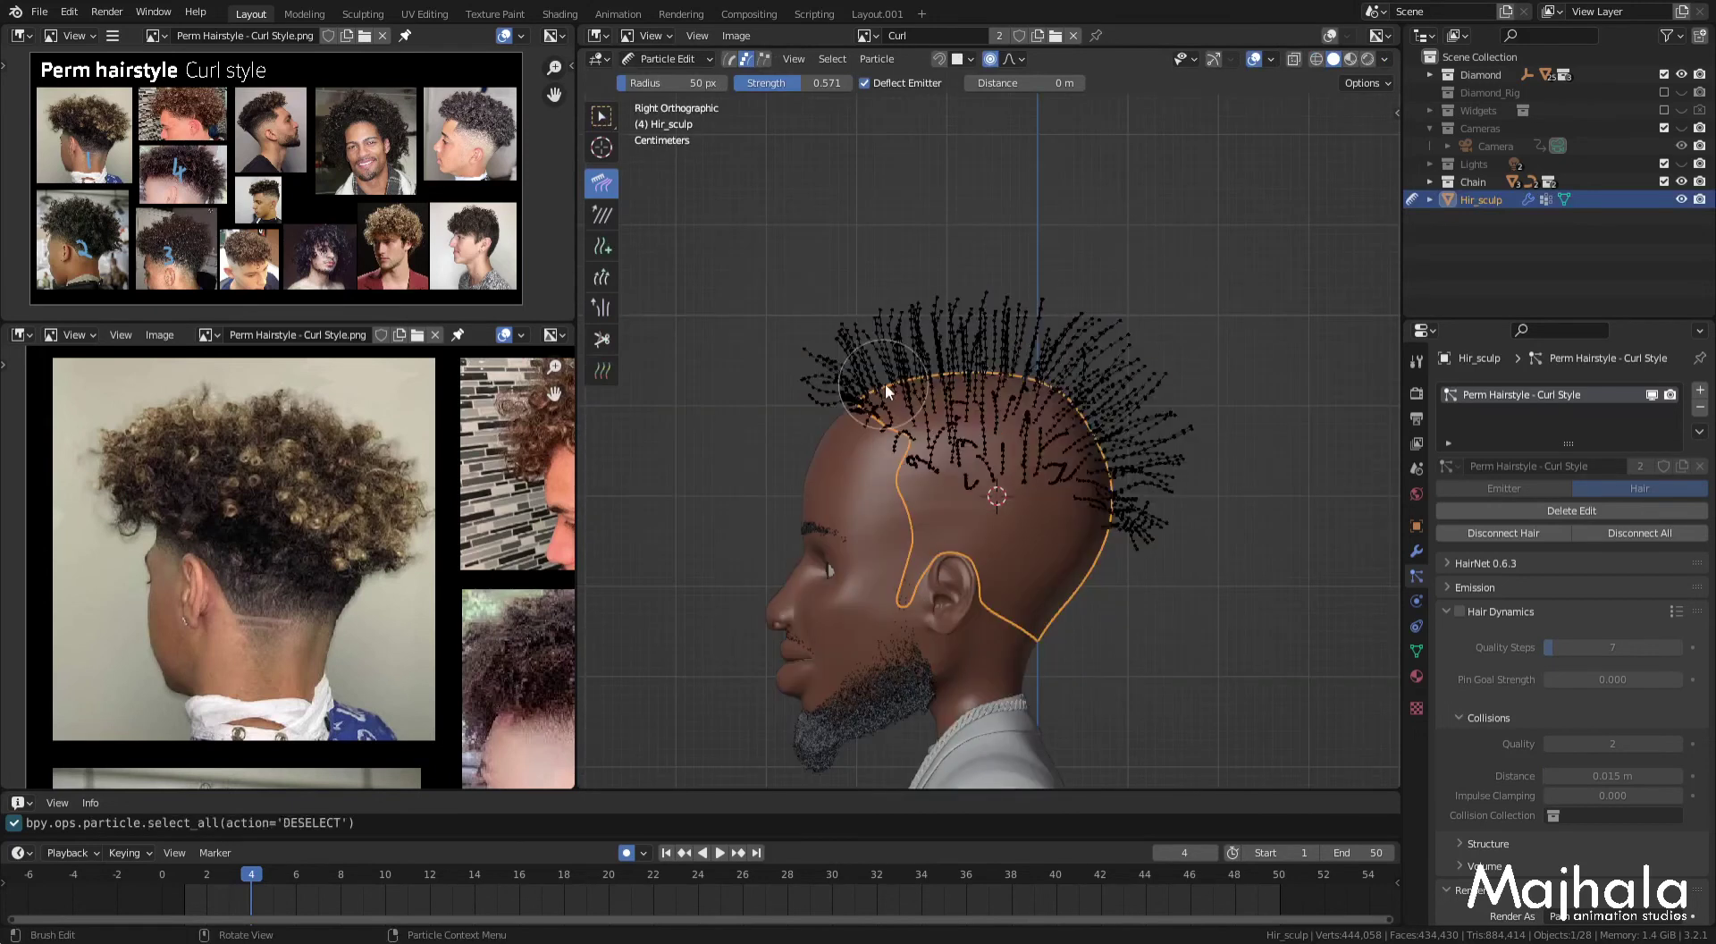
middle_click_drag(884, 382, 984, 341)
scroll(940, 329, "up", 5)
middle_click_drag(969, 284, 1094, 490)
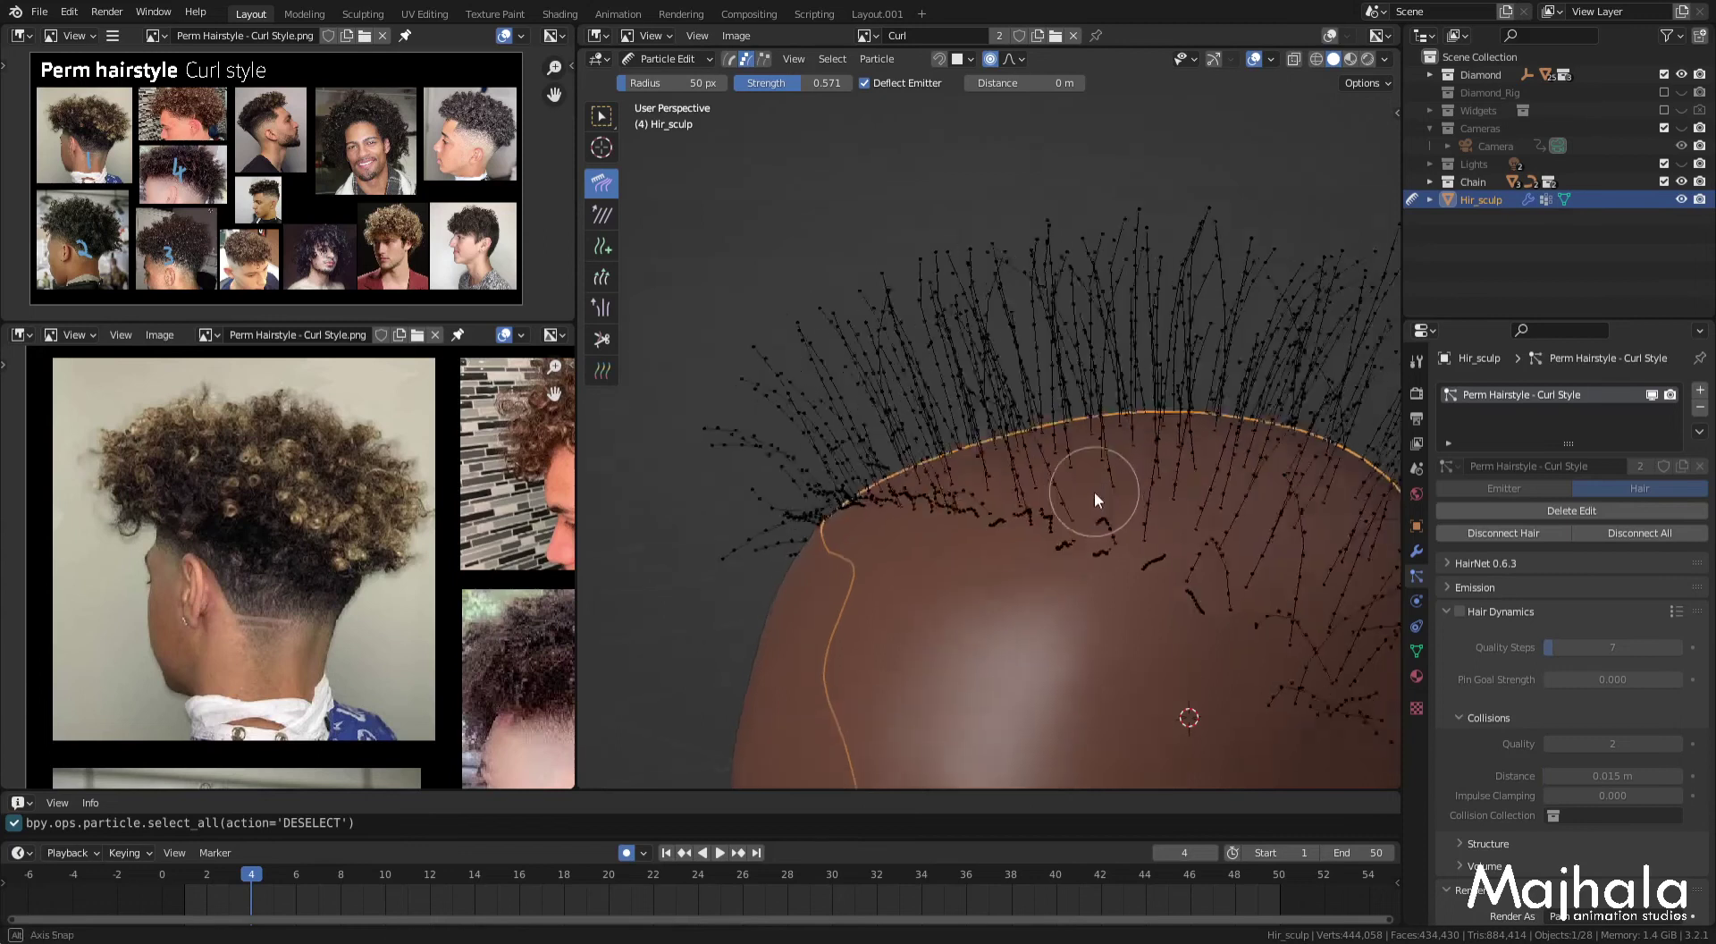
left_click_drag(1094, 491, 1060, 497)
scroll(1548, 713, "down", 5)
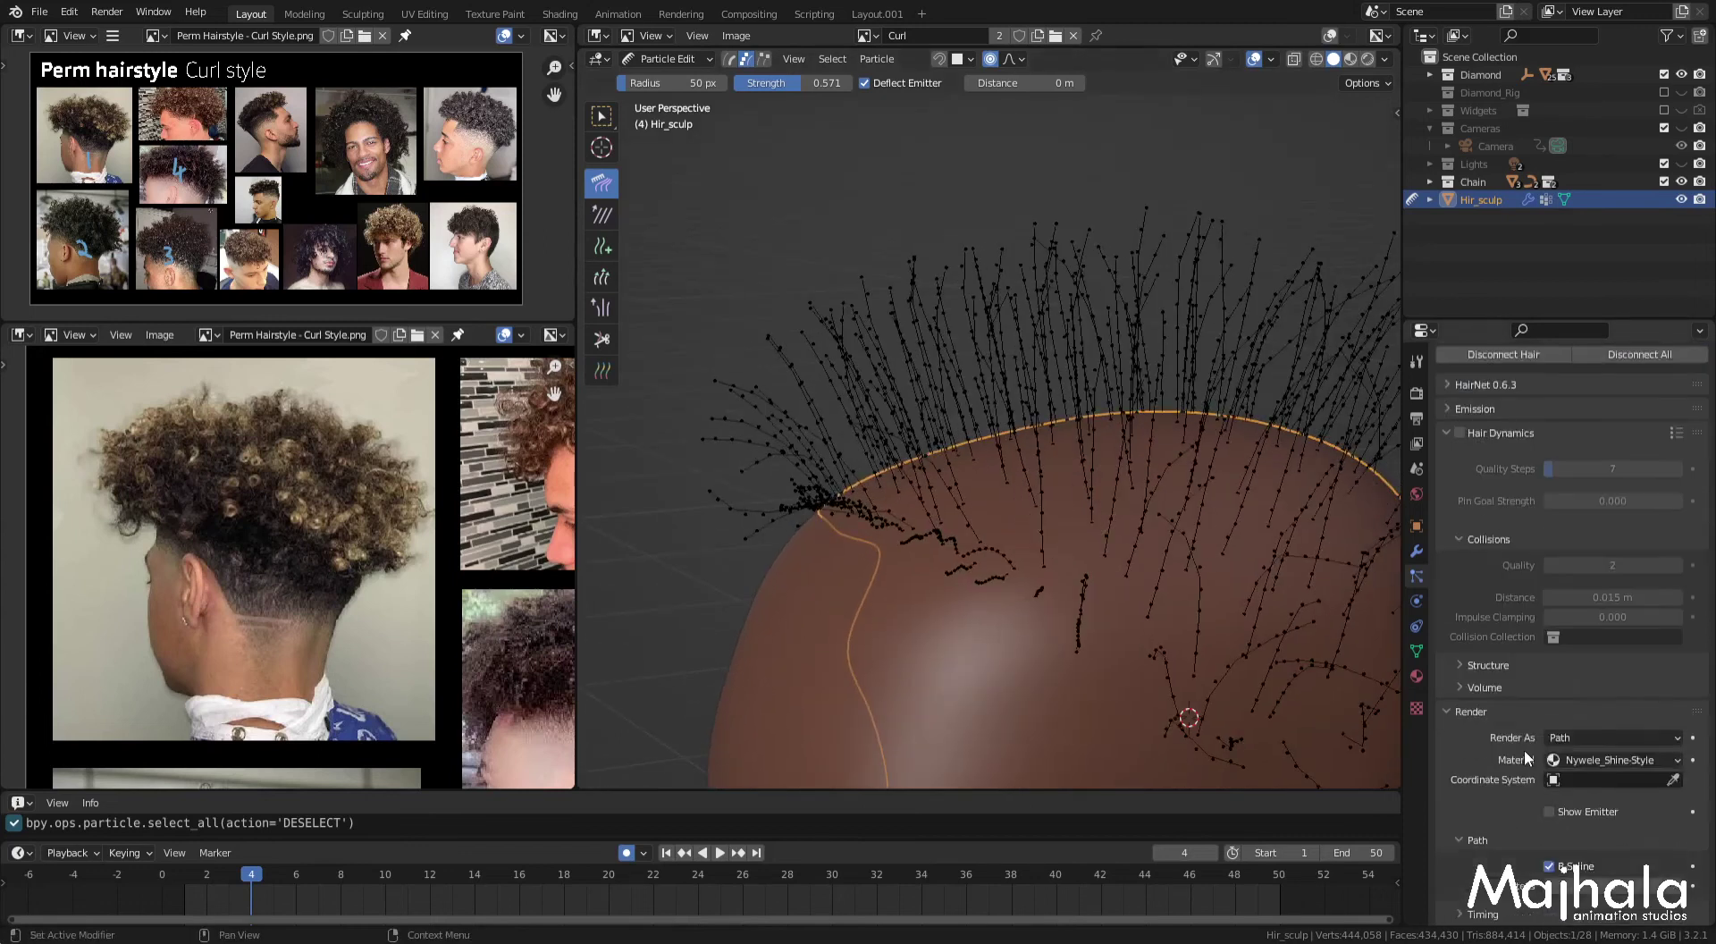
scroll(1524, 746, "down", 5)
scroll(1552, 723, "down", 5)
scroll(1565, 629, "down", 4)
left_click(1549, 602)
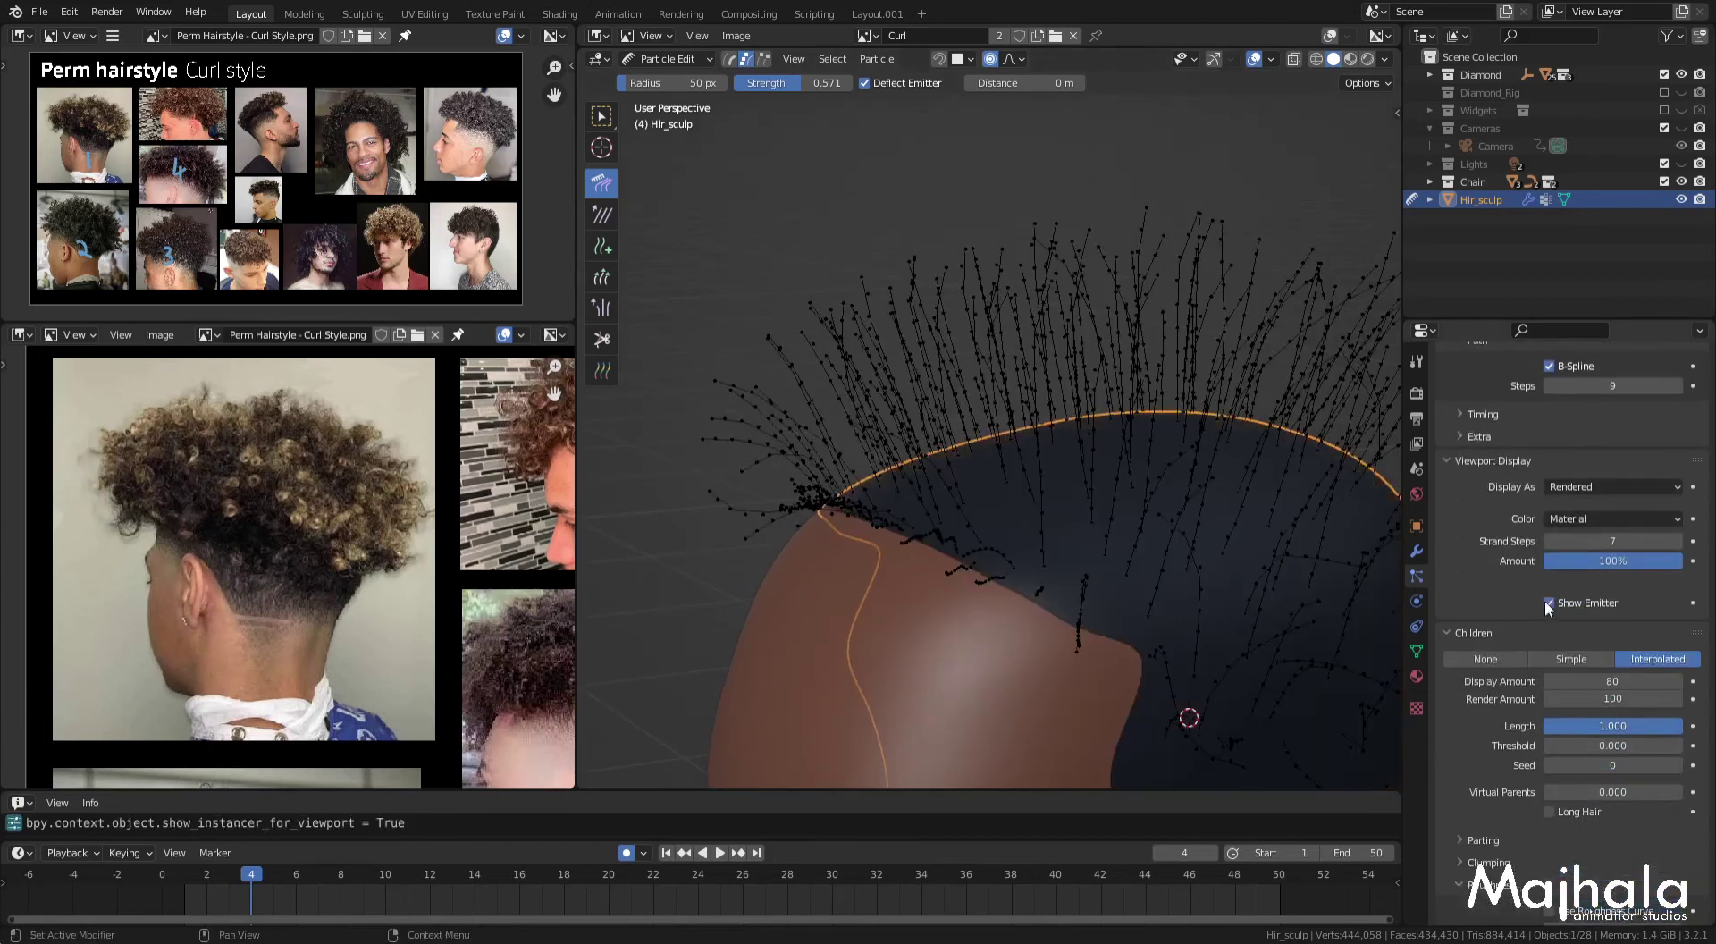
Step: Comb the strands along the front hairline into place with the Comb brush
mouse_move(937, 548)
middle_mouse_down("alt")
mouse_move(810, 531)
mouse_move(1049, 624)
middle_mouse_up("alt")
scroll(810, 532, "up", 3)
scroll(960, 576, "up", 1)
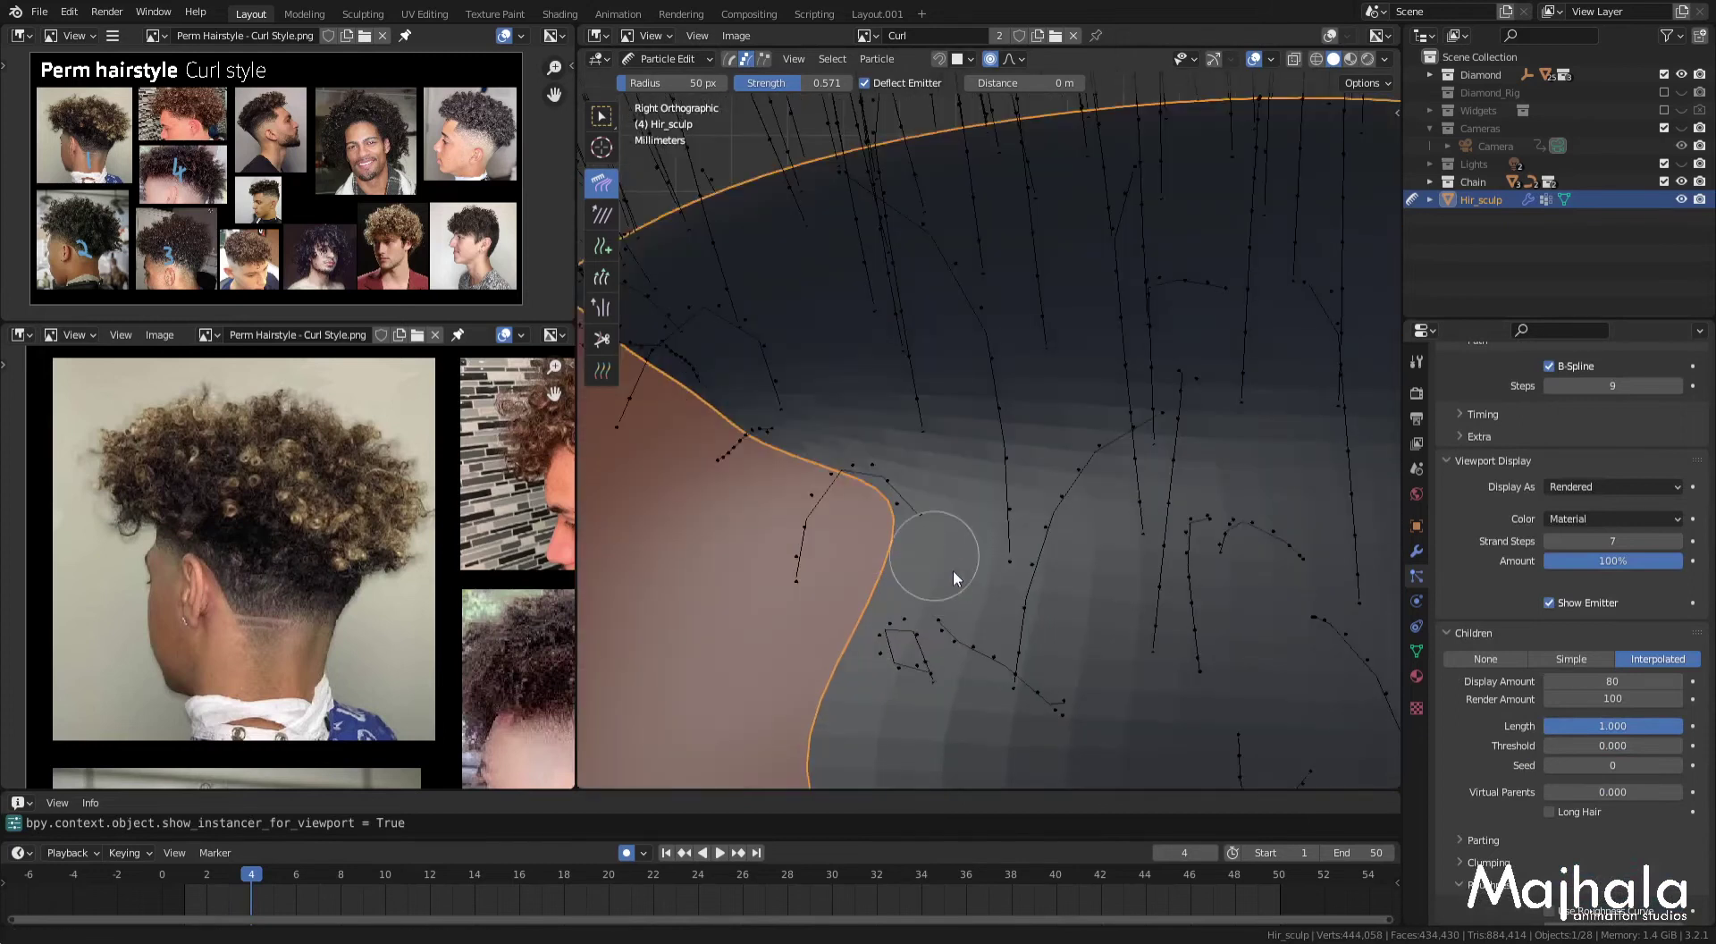
scroll(924, 545, "up", 1)
middle_click_drag(945, 572, 1028, 613, "shift")
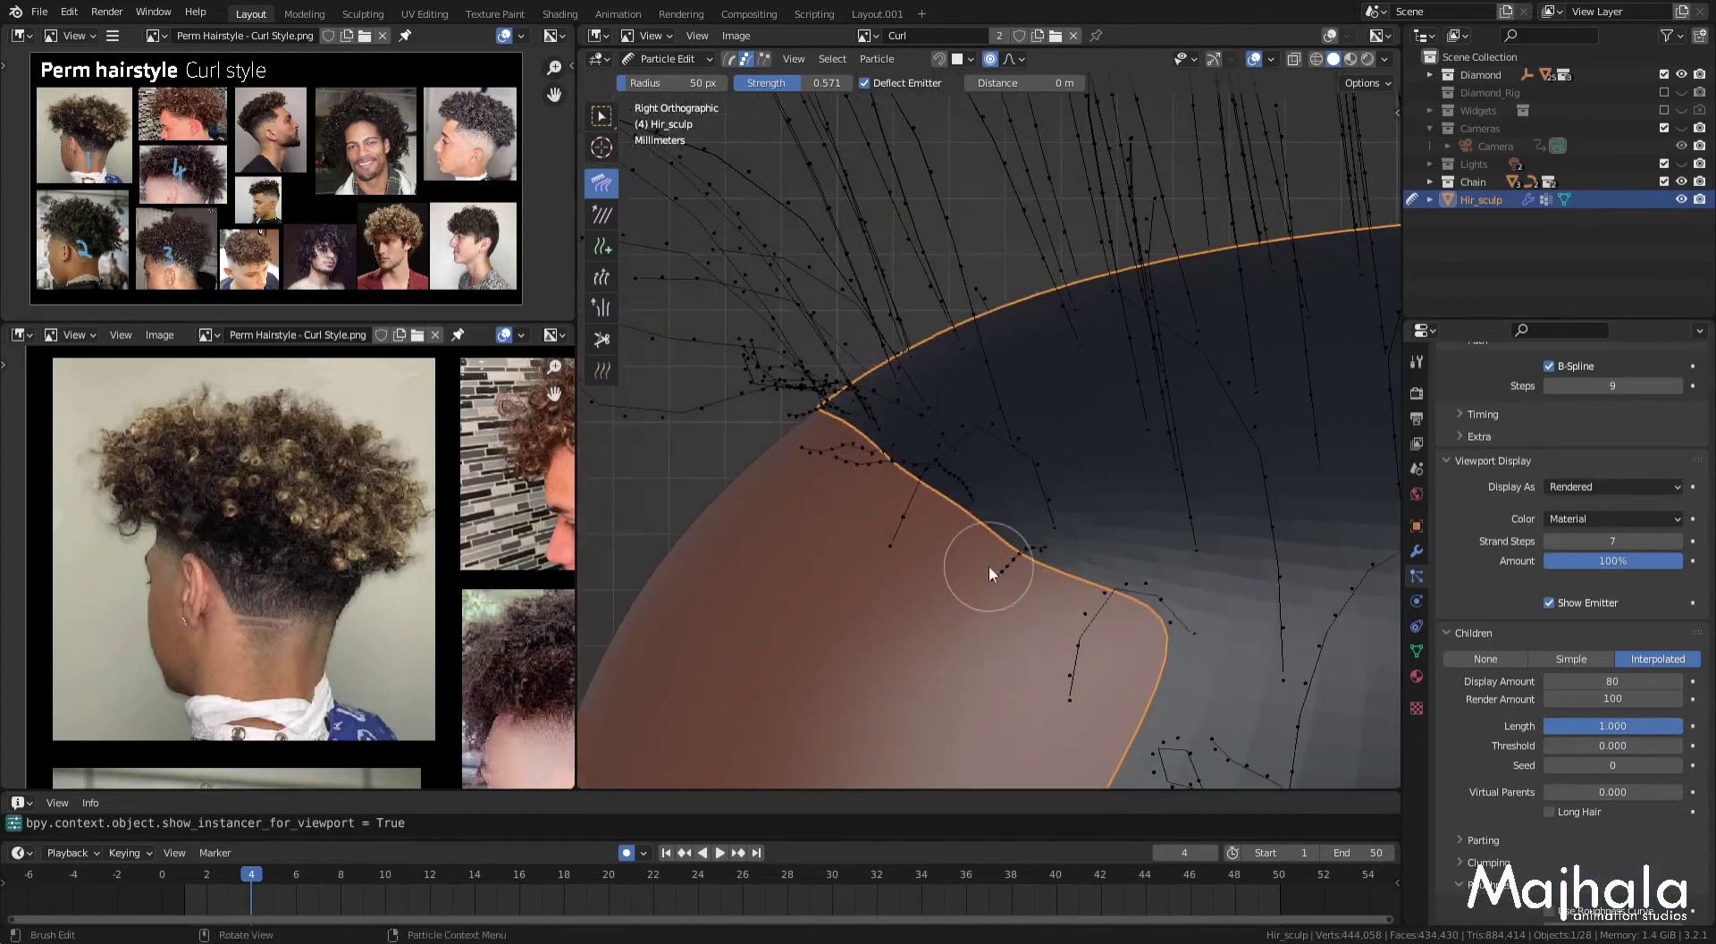
mouse_move(933, 570)
middle_mouse_down("shift")
mouse_move(962, 546)
mouse_move(1119, 561)
mouse_move(1116, 517)
middle_mouse_up("shift")
scroll(1049, 565, "down", 1)
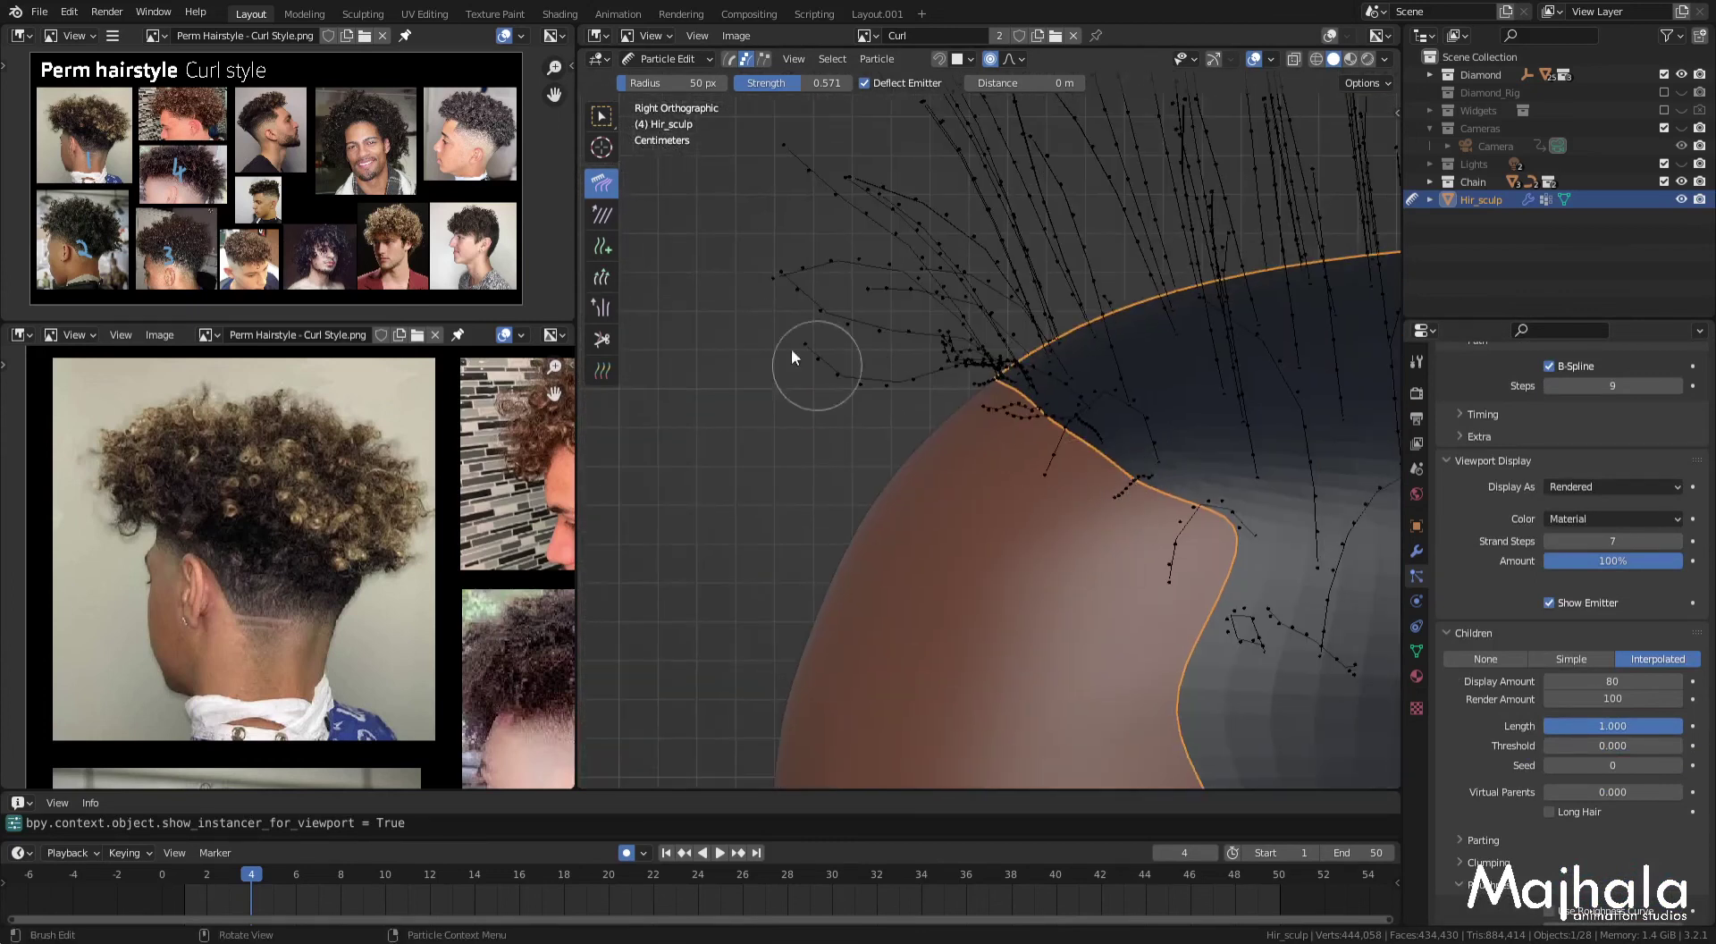
left_click(1102, 493)
mouse_move(1103, 493)
middle_mouse_down("shift")
mouse_move(1046, 492)
mouse_move(829, 336)
mouse_move(1069, 423)
middle_mouse_up("shift")
Step: Inspect the combed hair from behind, then from the front and right side views
scroll(1068, 424, "down", 3)
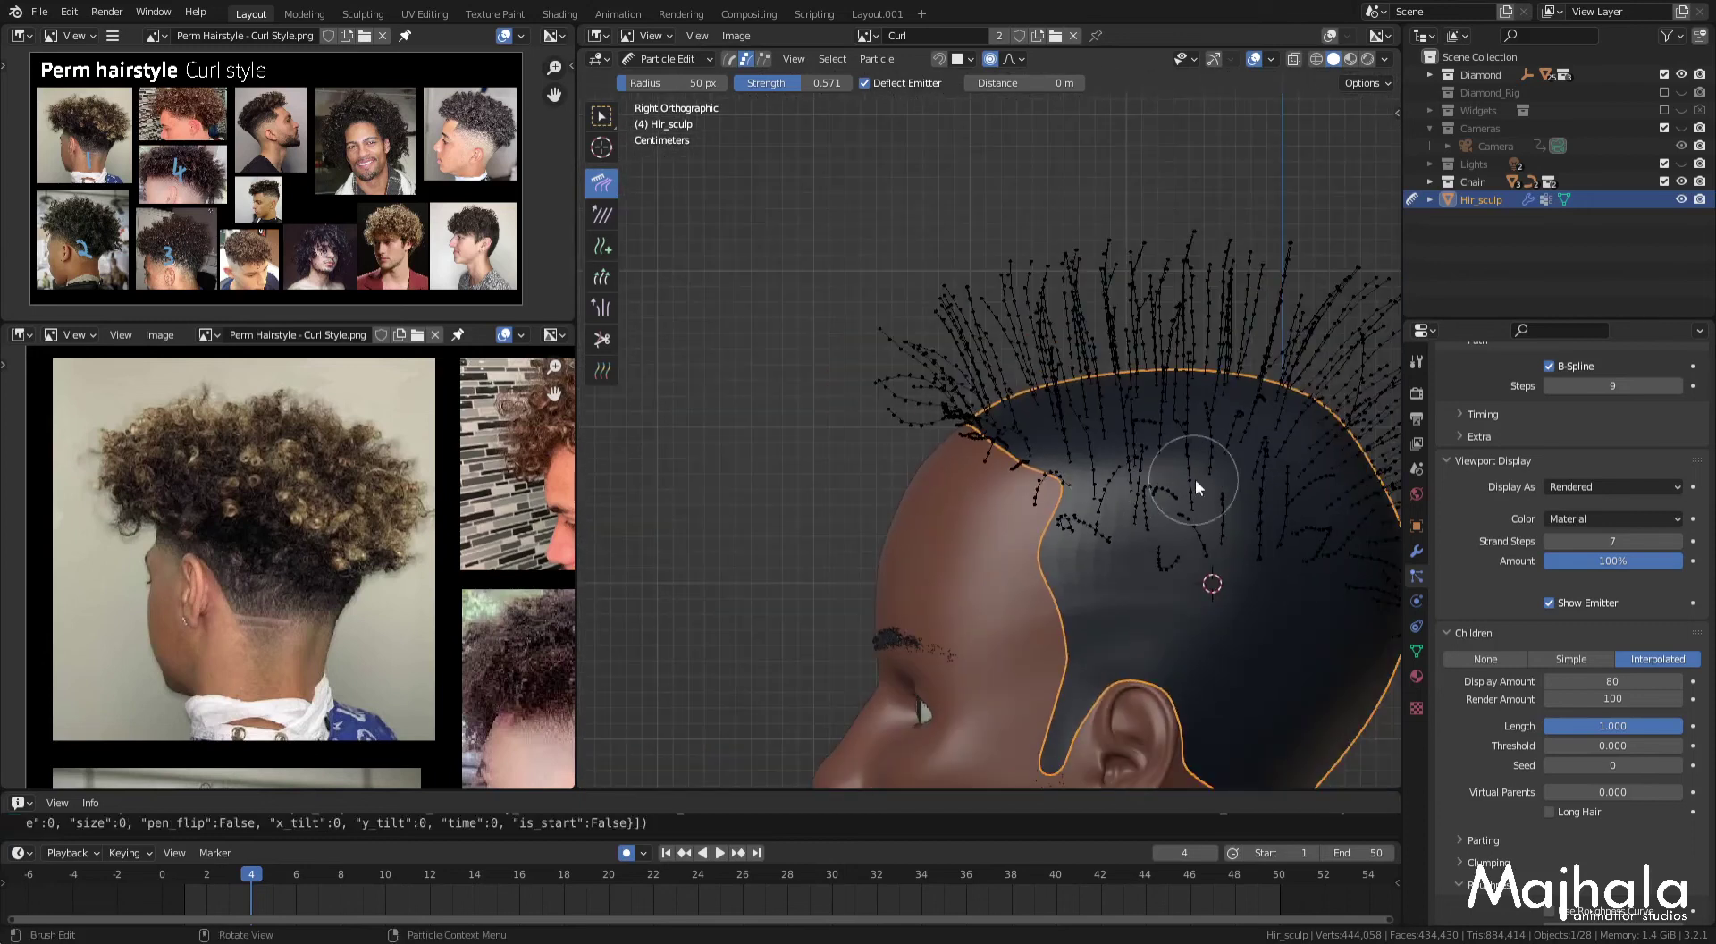
mouse_move(1220, 480)
middle_mouse_down()
mouse_move(1065, 406)
mouse_move(995, 460)
mouse_move(1215, 442)
mouse_move(1162, 484)
middle_mouse_up()
key("KP_1")
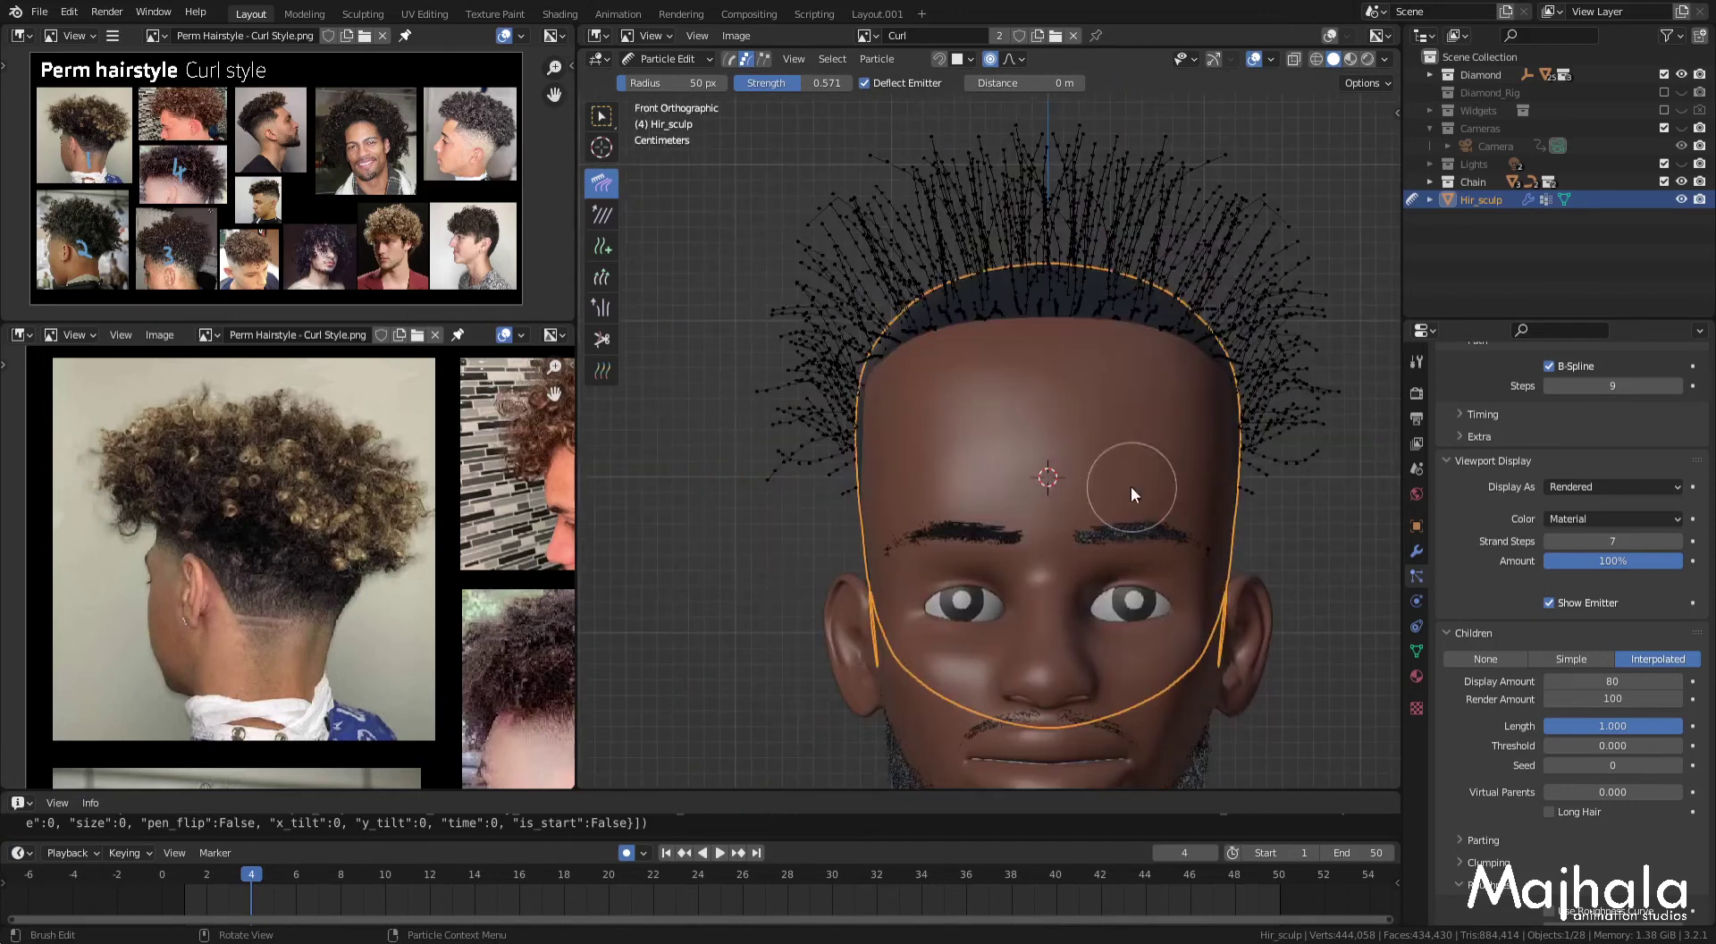
mouse_move(1273, 480)
middle_mouse_down()
mouse_move(1074, 423)
mouse_move(1253, 427)
mouse_move(1096, 518)
mouse_move(1236, 489)
mouse_move(967, 500)
mouse_move(1123, 500)
mouse_move(1074, 502)
middle_mouse_up()
key("KP_3")
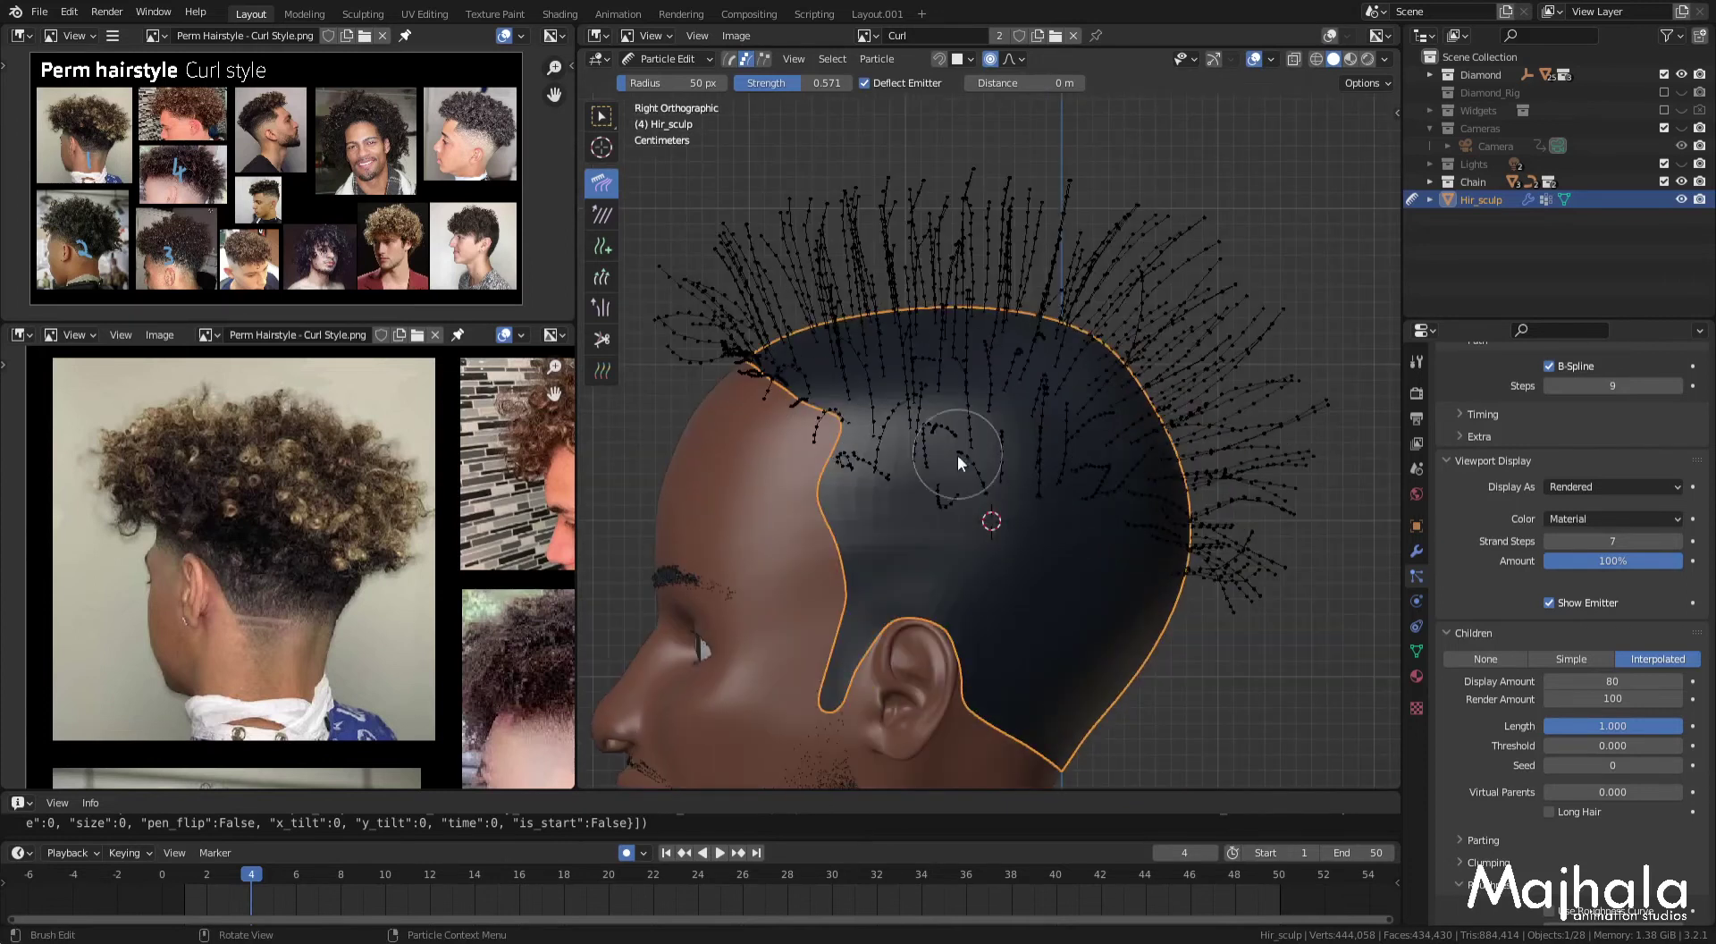
Step: Resize the brush, select the linked side strand with L, and comb it to the right
key("f")
left_click(1105, 507)
scroll(1015, 483, "down", 1, "shift")
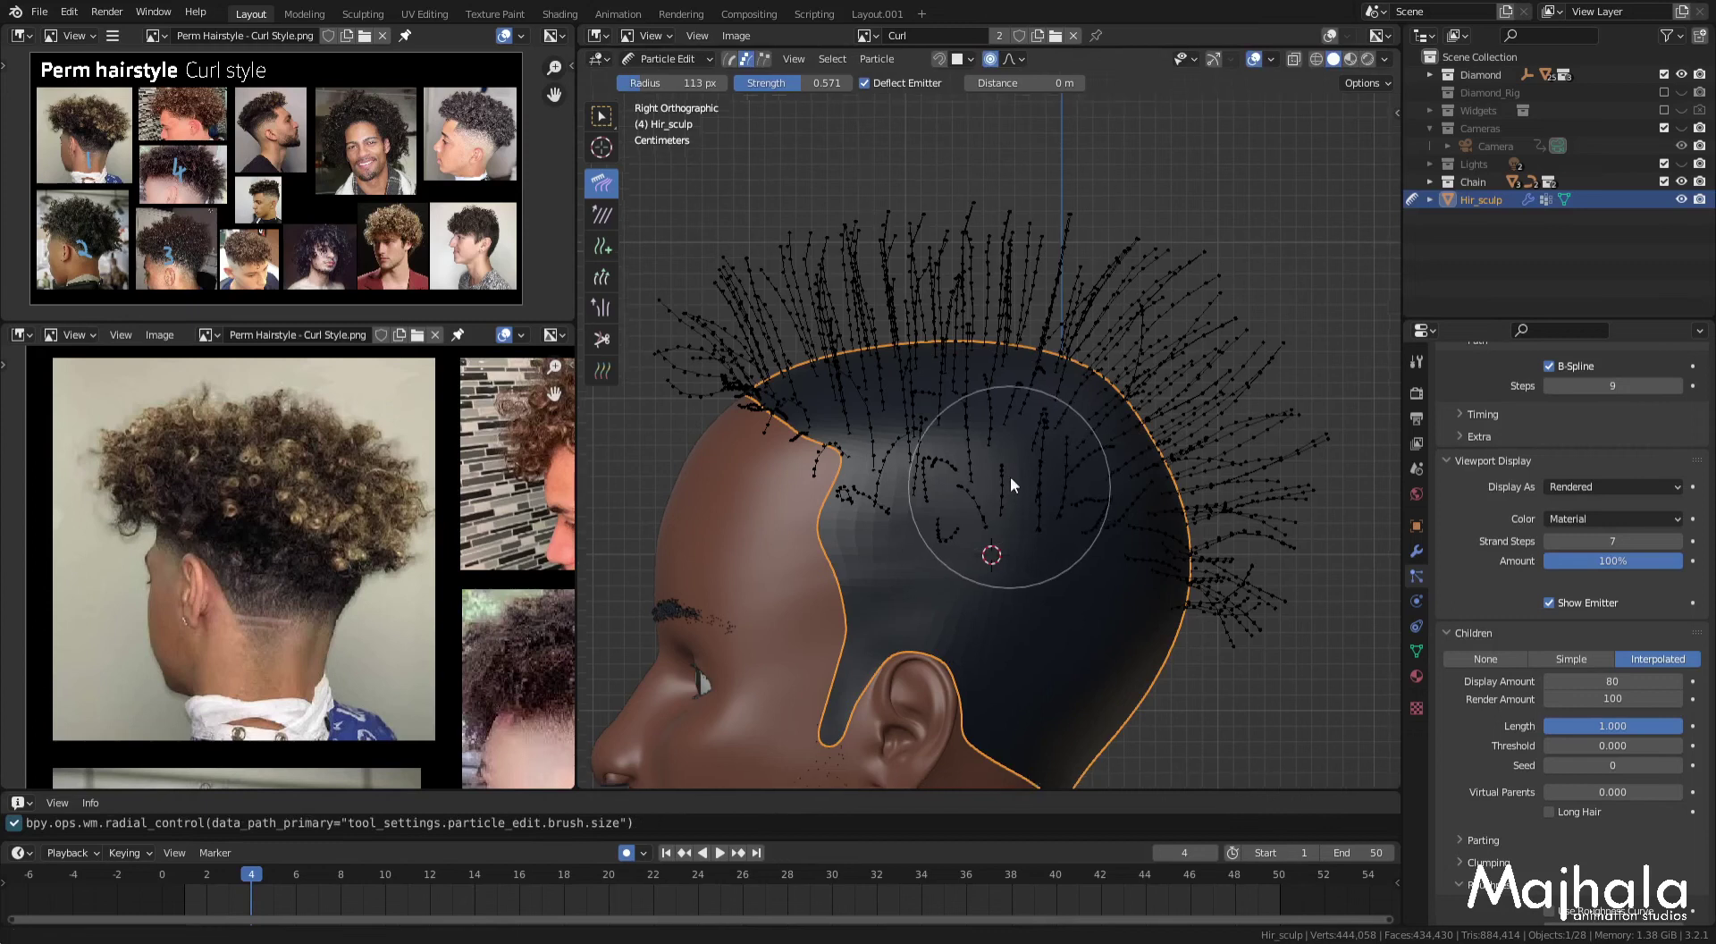
scroll(1056, 489, "down", 1, "shift")
scroll(1080, 423, "up", 2)
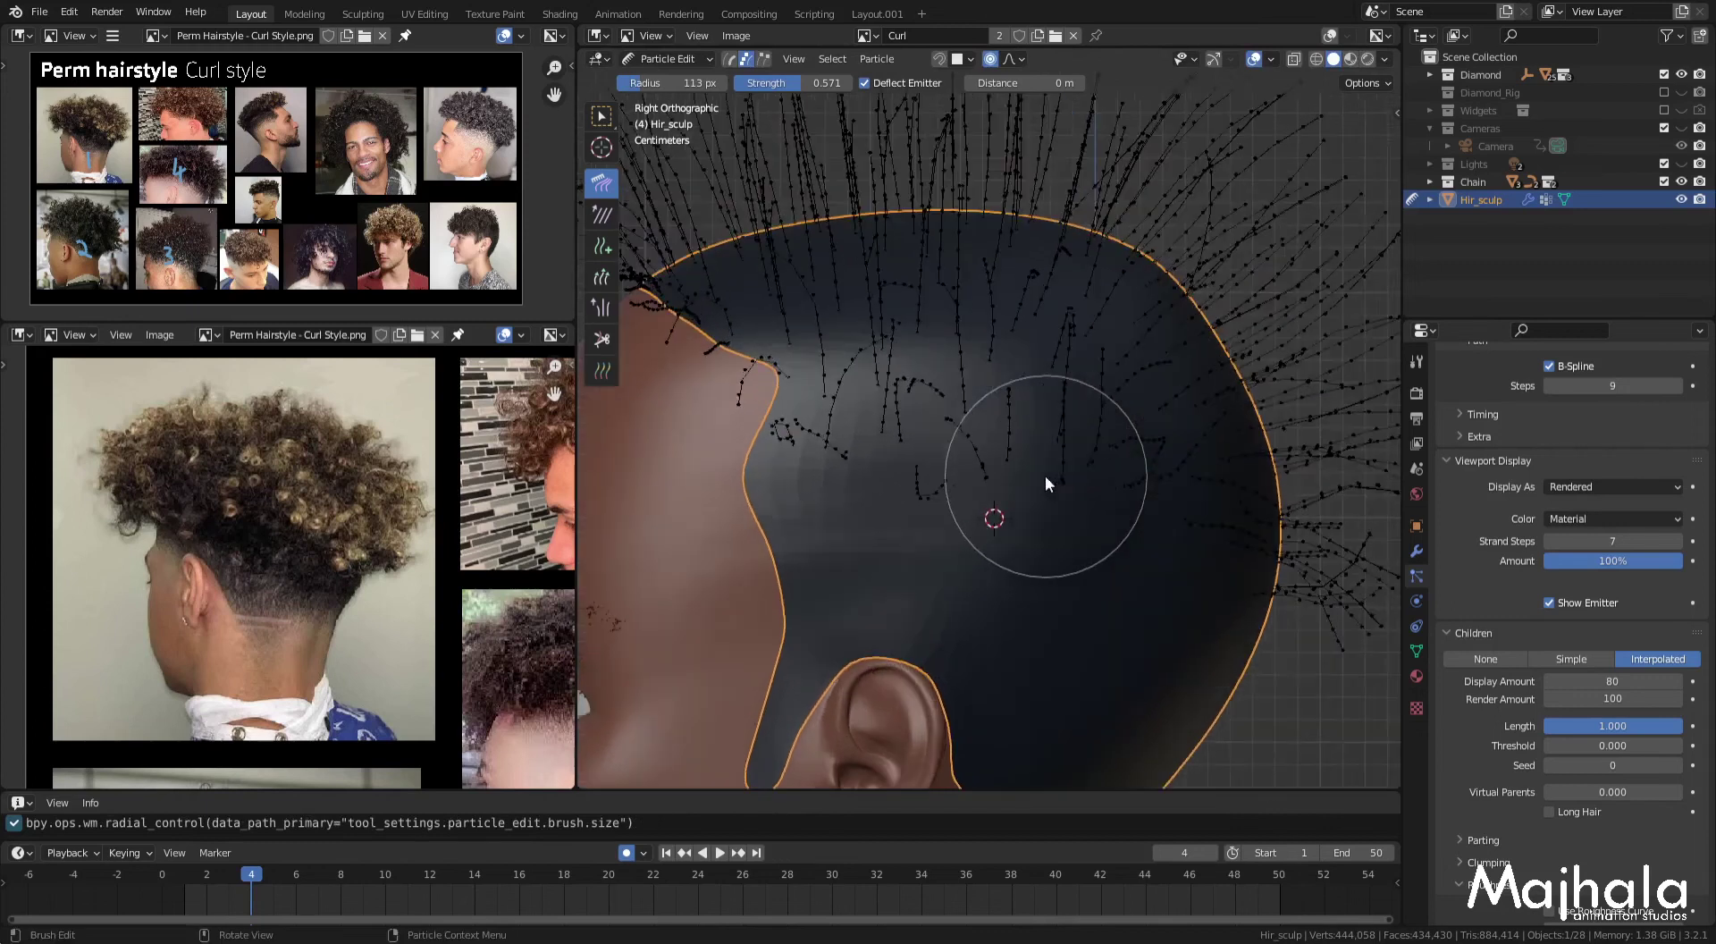
scroll(1044, 475, "up", 2)
key("f")
key("Escape")
key("l")
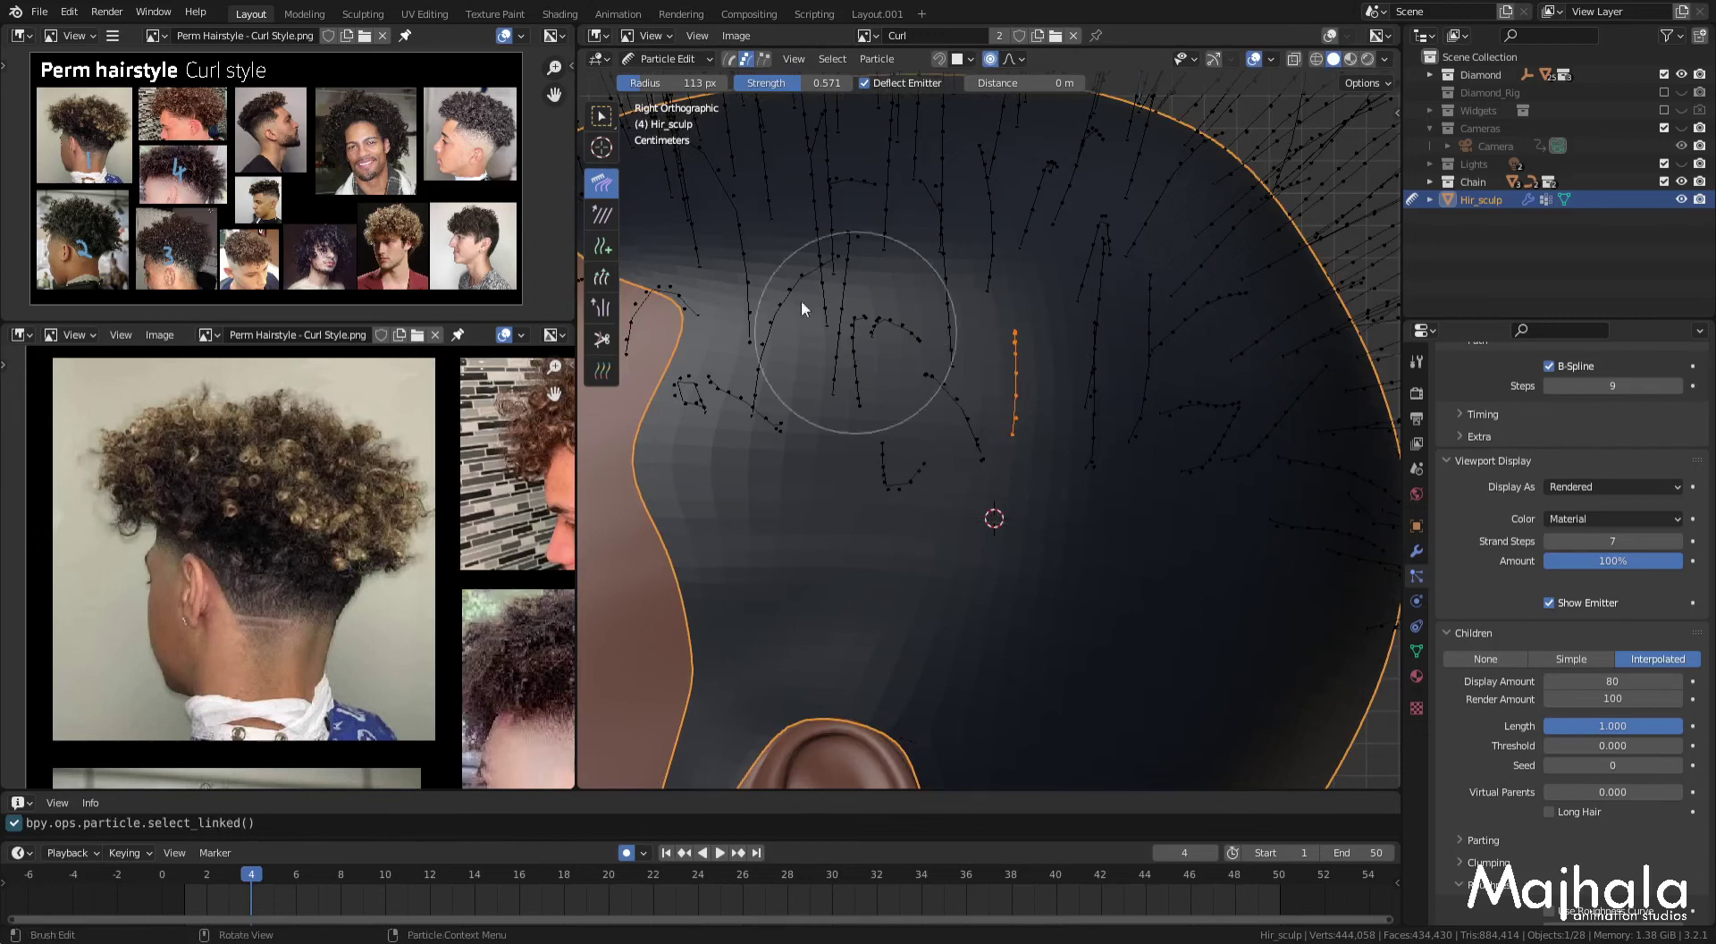
left_click_drag(1060, 464, 1019, 302)
scroll(1019, 302, "down", 3)
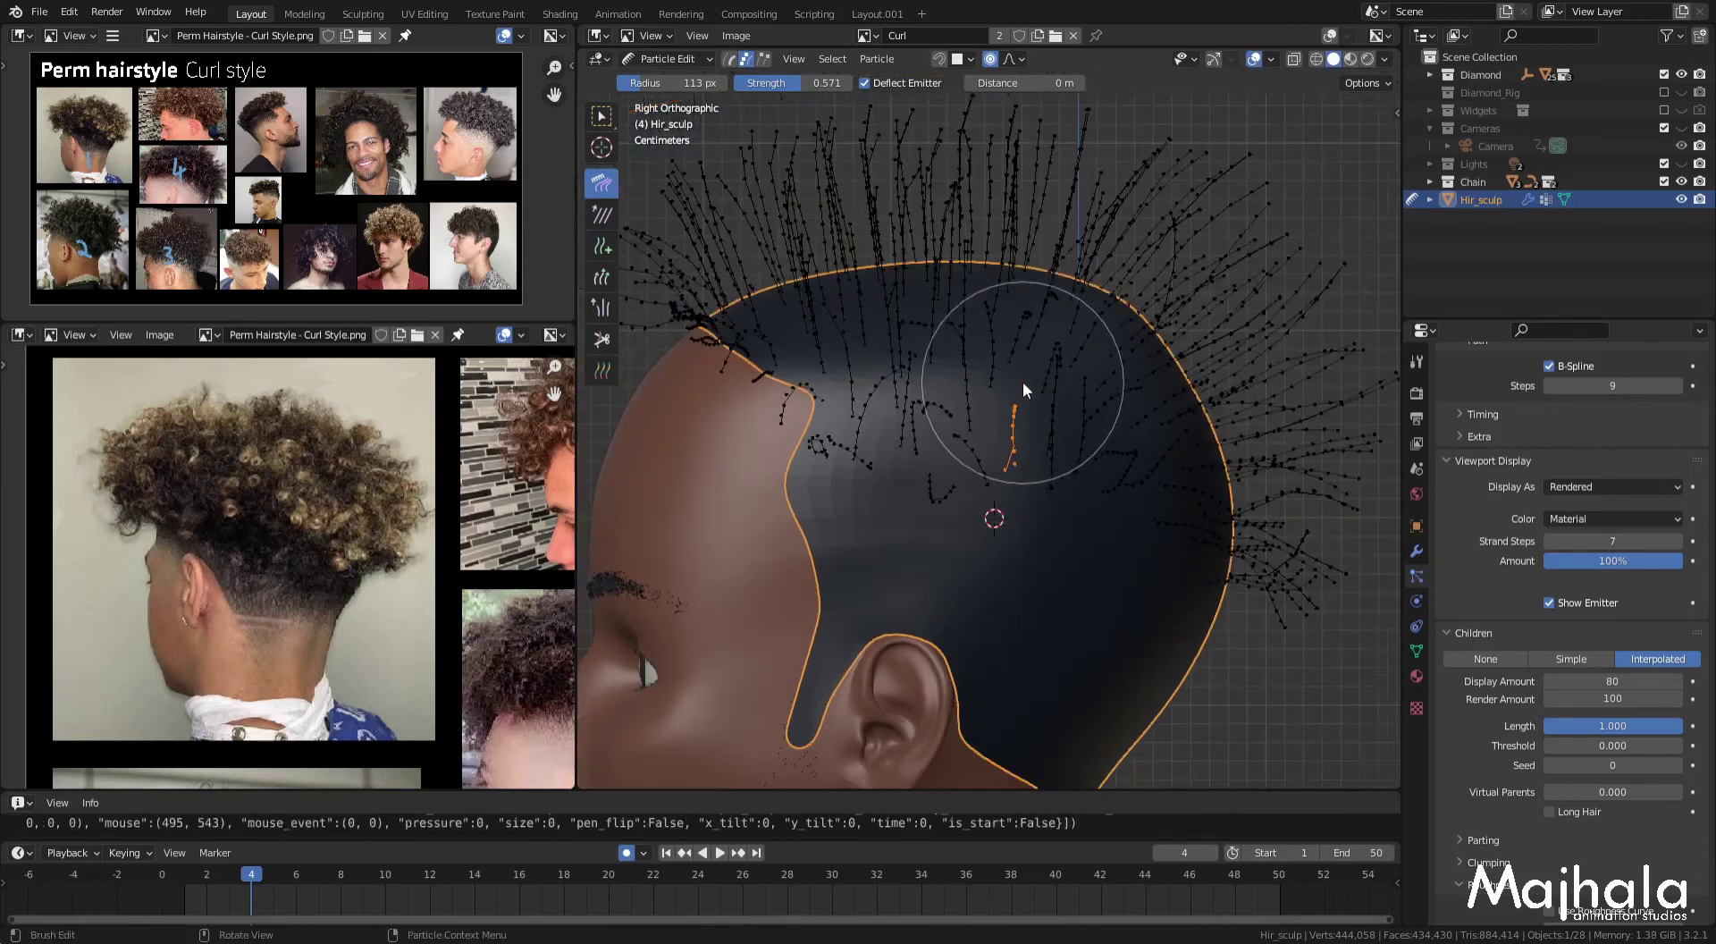
Step: Switch the hair brush to Add with Interpolate enabled for single strands
mouse_move(909, 414)
middle_mouse_down()
mouse_move(1017, 442)
mouse_move(1134, 442)
mouse_move(1056, 513)
mouse_move(1132, 472)
mouse_move(1125, 545)
mouse_move(1033, 495)
mouse_move(1130, 496)
mouse_move(1130, 538)
mouse_move(987, 125)
middle_mouse_up()
left_click(604, 245)
left_click(1010, 479)
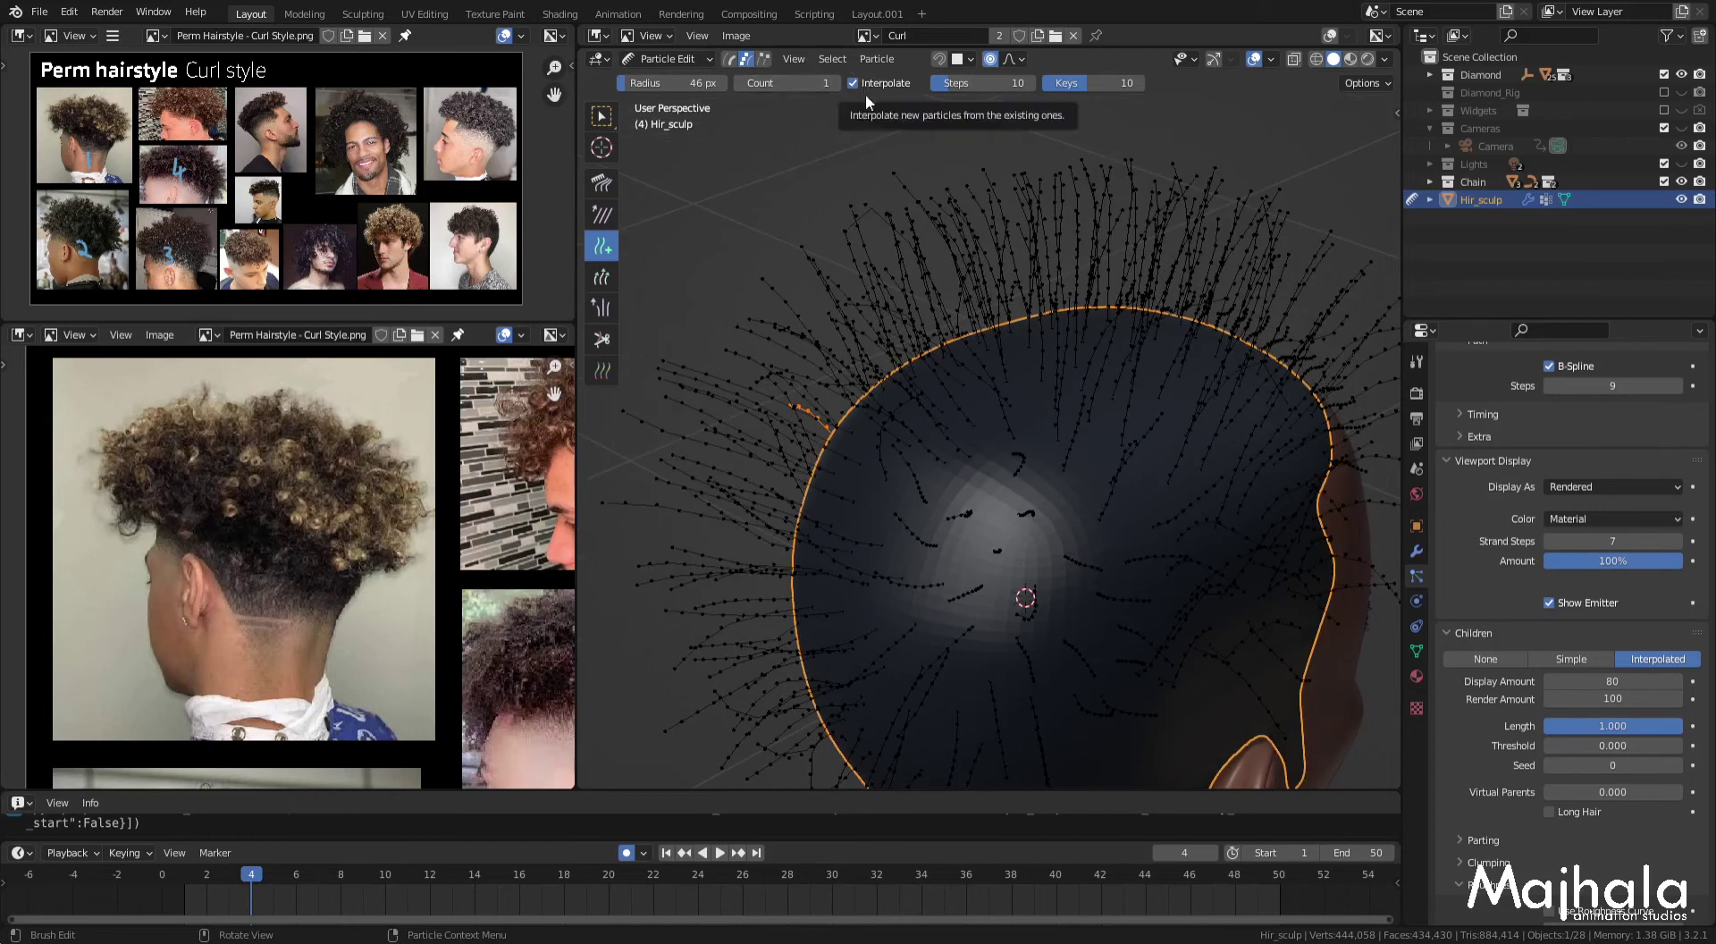
Step: Orbit around the head while toggling select all and deselect all on the hair strands
middle_click_drag(1087, 477, 1284, 425)
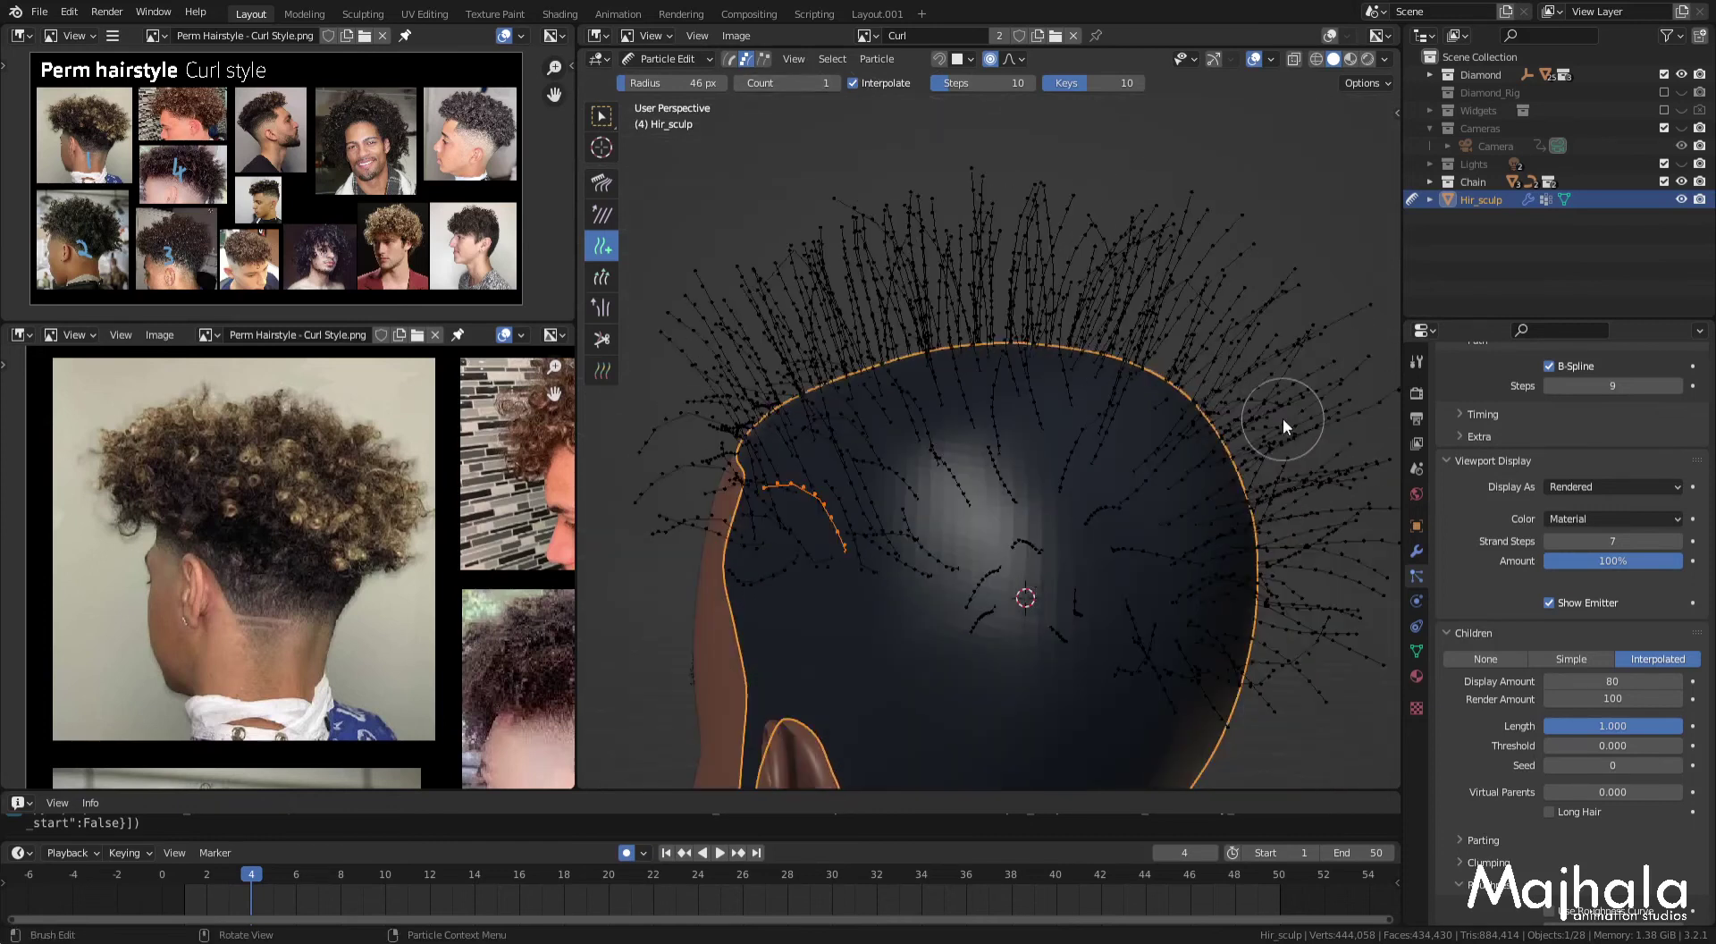
key("a")
key("alt+a")
mouse_move(1062, 465)
middle_mouse_down()
mouse_move(1112, 561)
mouse_move(1208, 493)
middle_mouse_up()
mouse_move(1039, 507)
middle_mouse_down()
mouse_move(1031, 561)
mouse_move(1028, 512)
mouse_move(967, 587)
mouse_move(911, 538)
mouse_move(909, 476)
mouse_move(1085, 473)
mouse_move(991, 480)
mouse_move(935, 539)
mouse_move(899, 547)
middle_mouse_up()
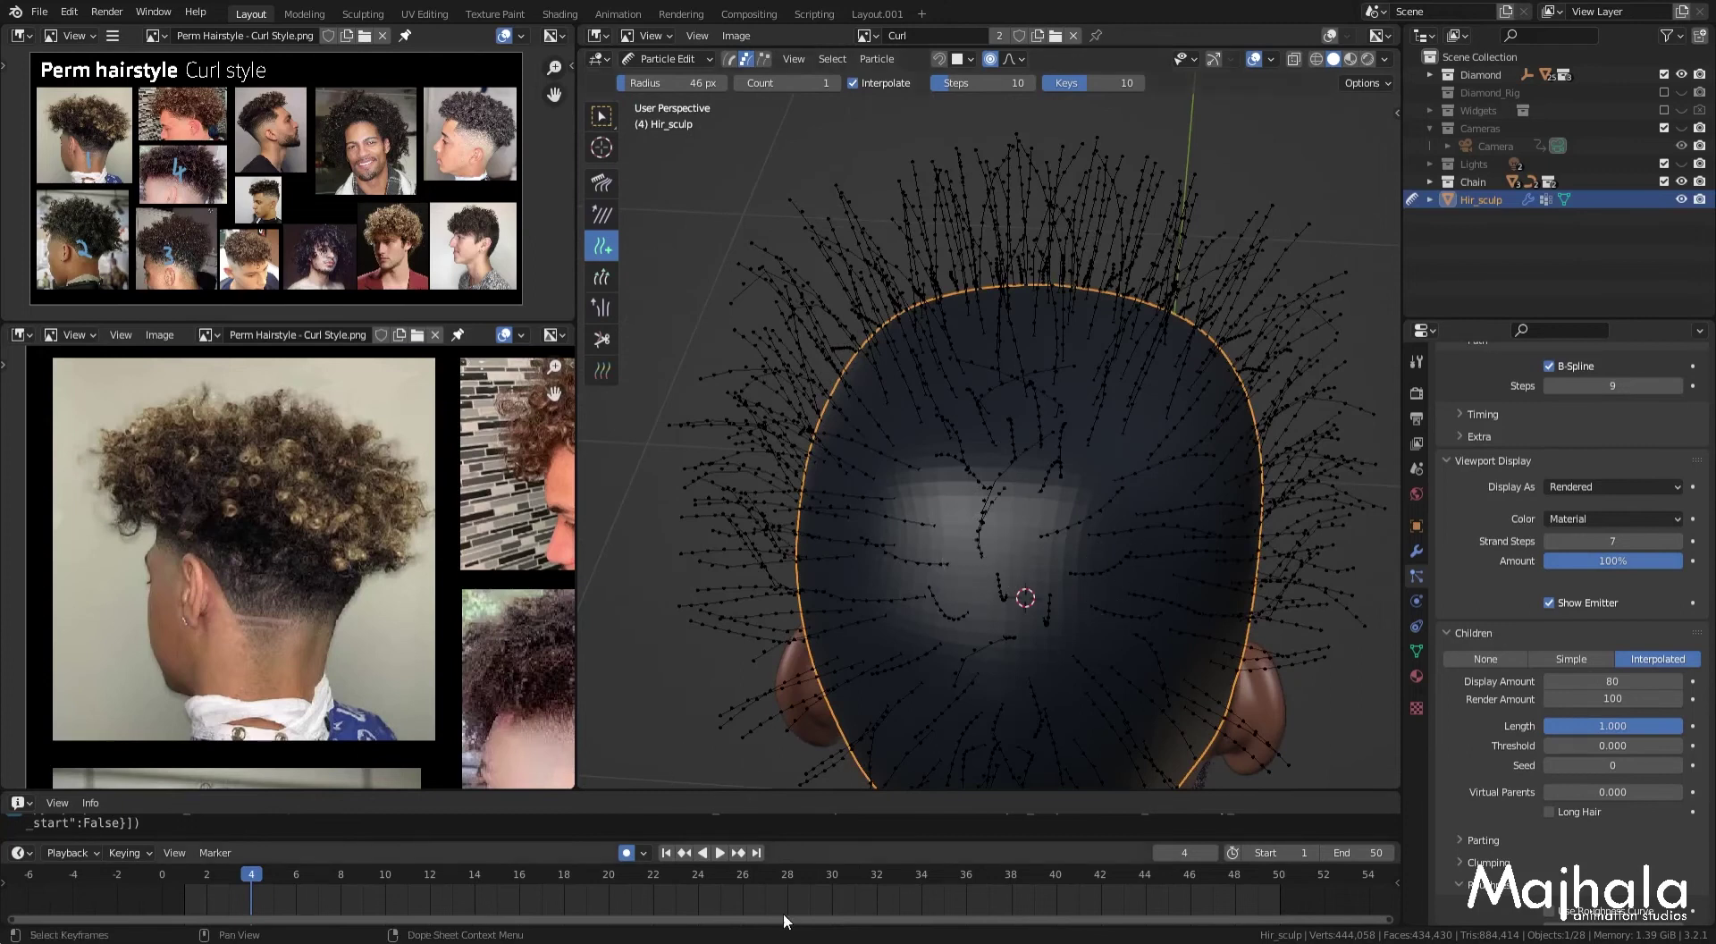
mouse_move(1028, 592)
middle_mouse_down()
mouse_move(975, 516)
mouse_move(1166, 604)
mouse_move(1091, 642)
mouse_move(1056, 604)
middle_mouse_up()
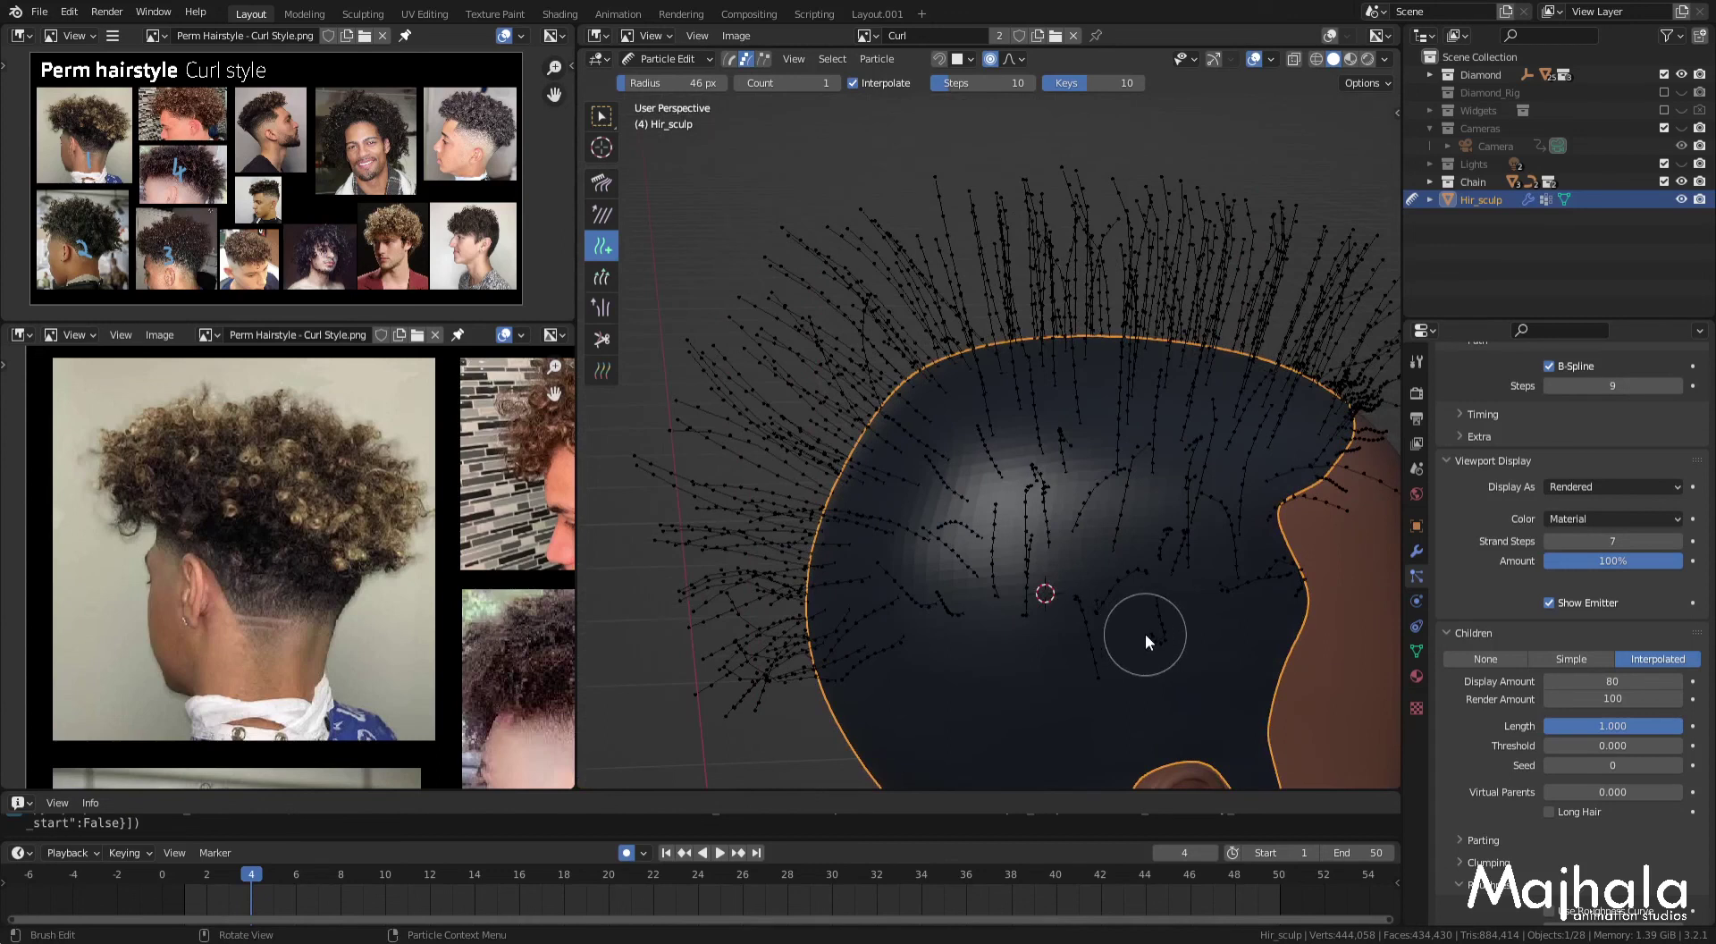
key("a")
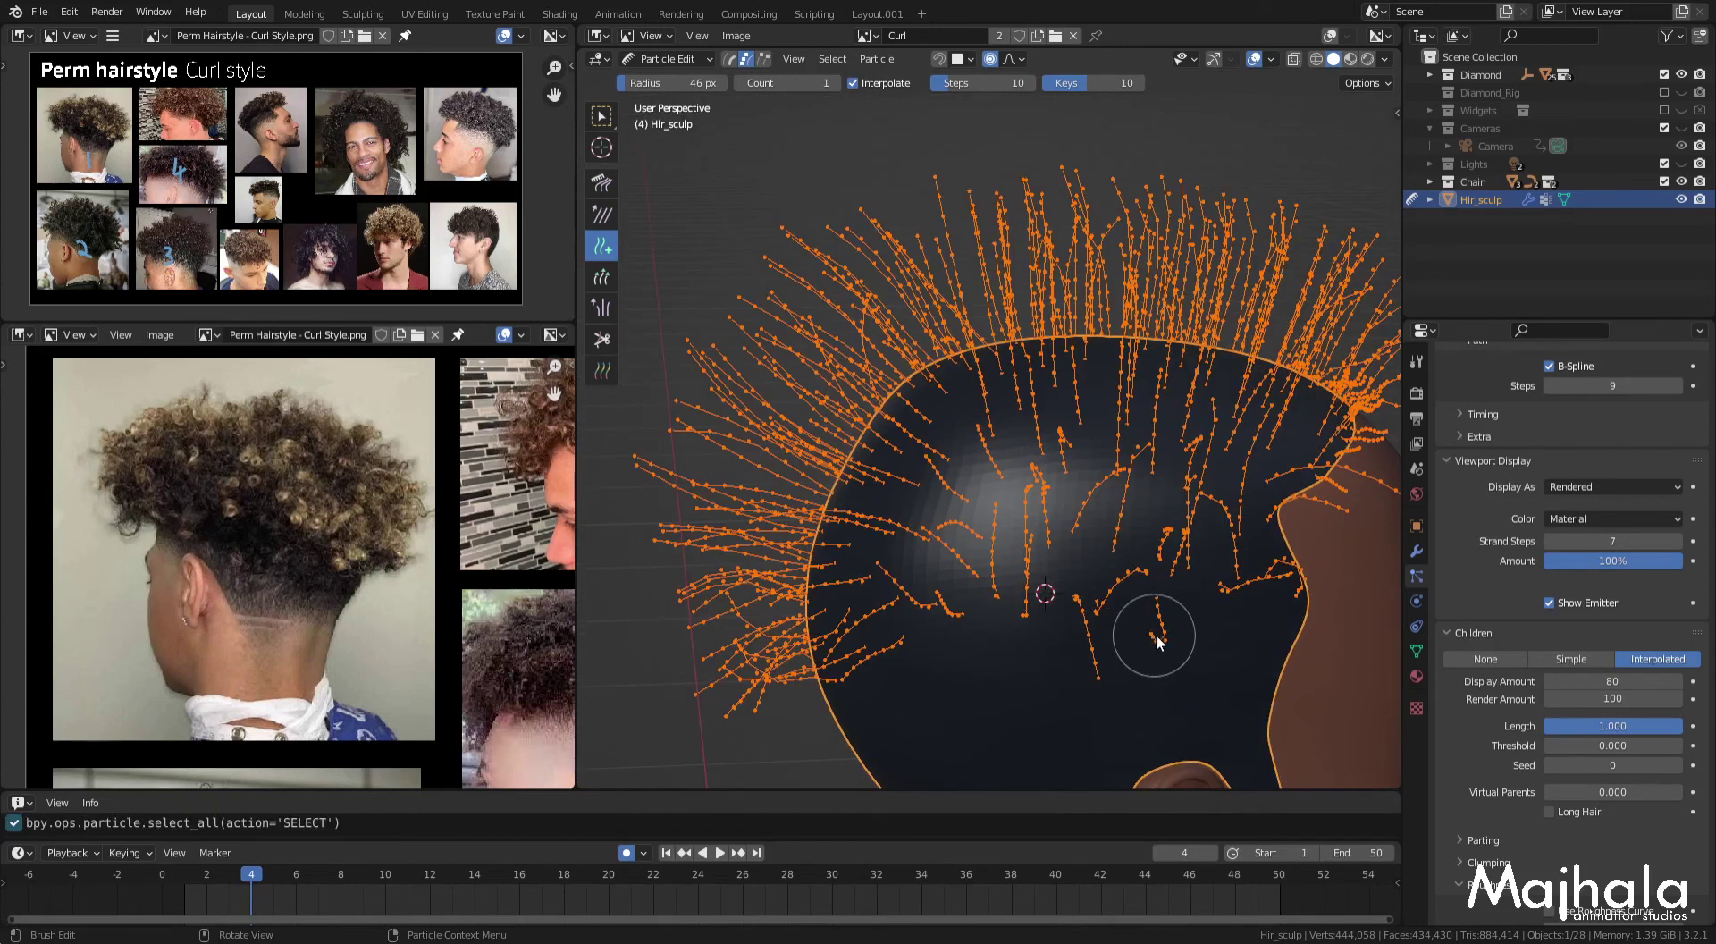
key("alt+a")
key("a")
key("alt+a")
key("a")
key("alt+a")
key("a")
key("alt+a")
key("a")
key("alt+a")
key("ctrl+Tab")
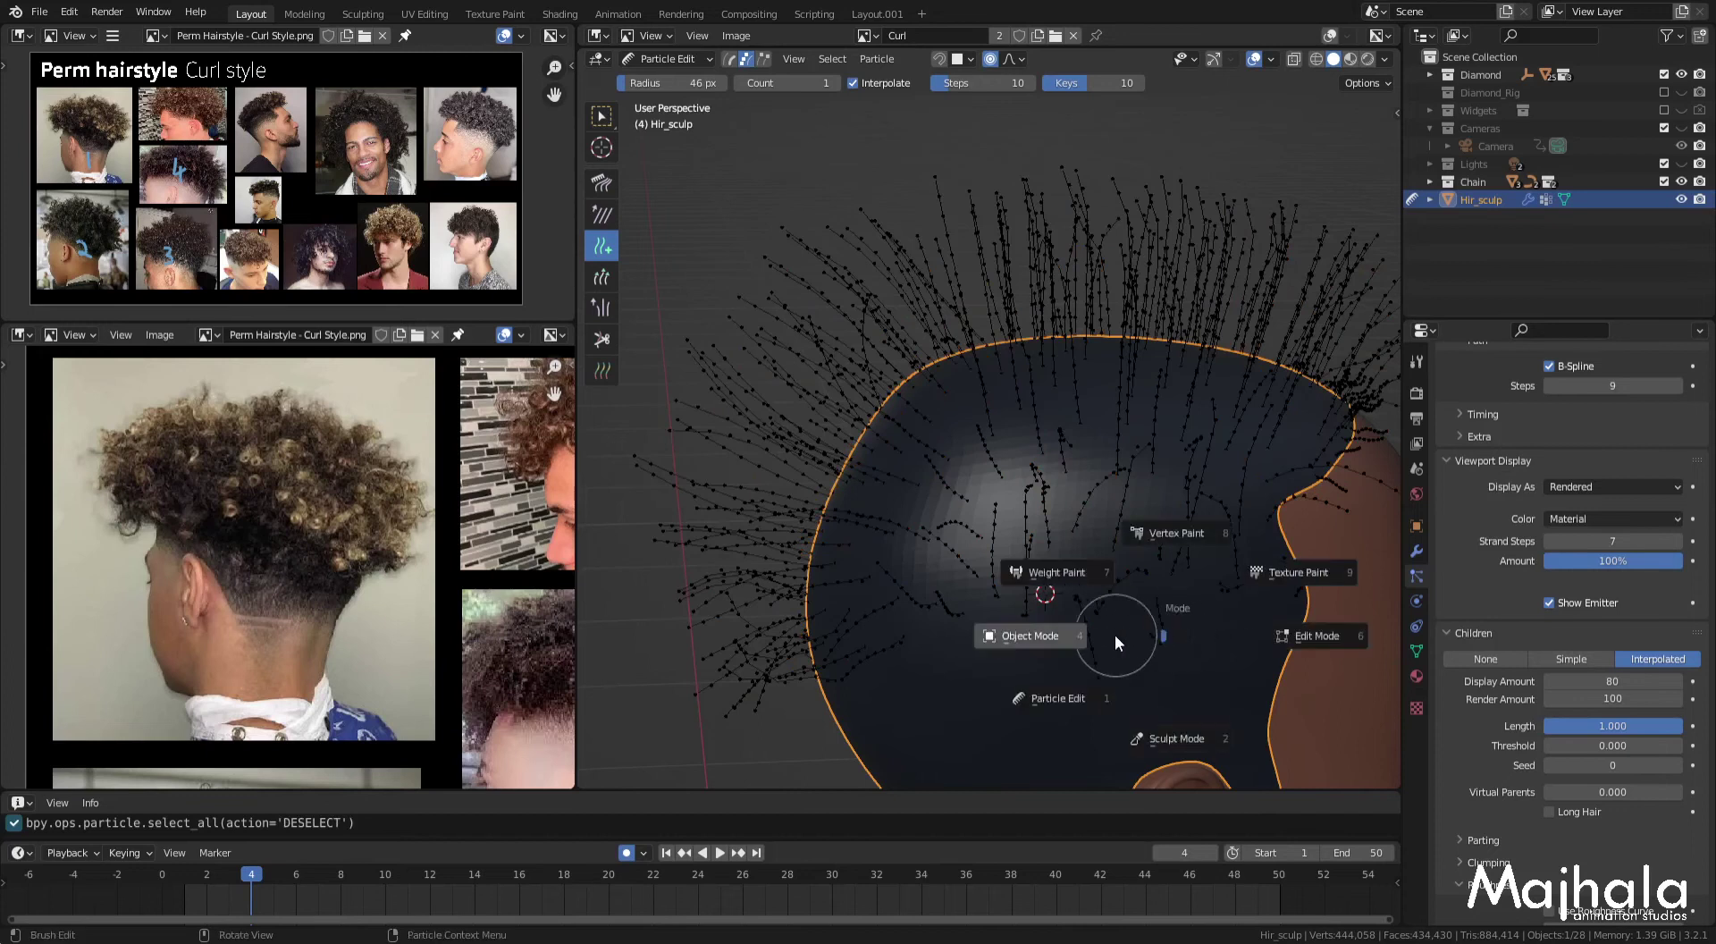
Step: Drop to Object Mode to view the rendered curls, then return to Particle Edit
left_click(1041, 545)
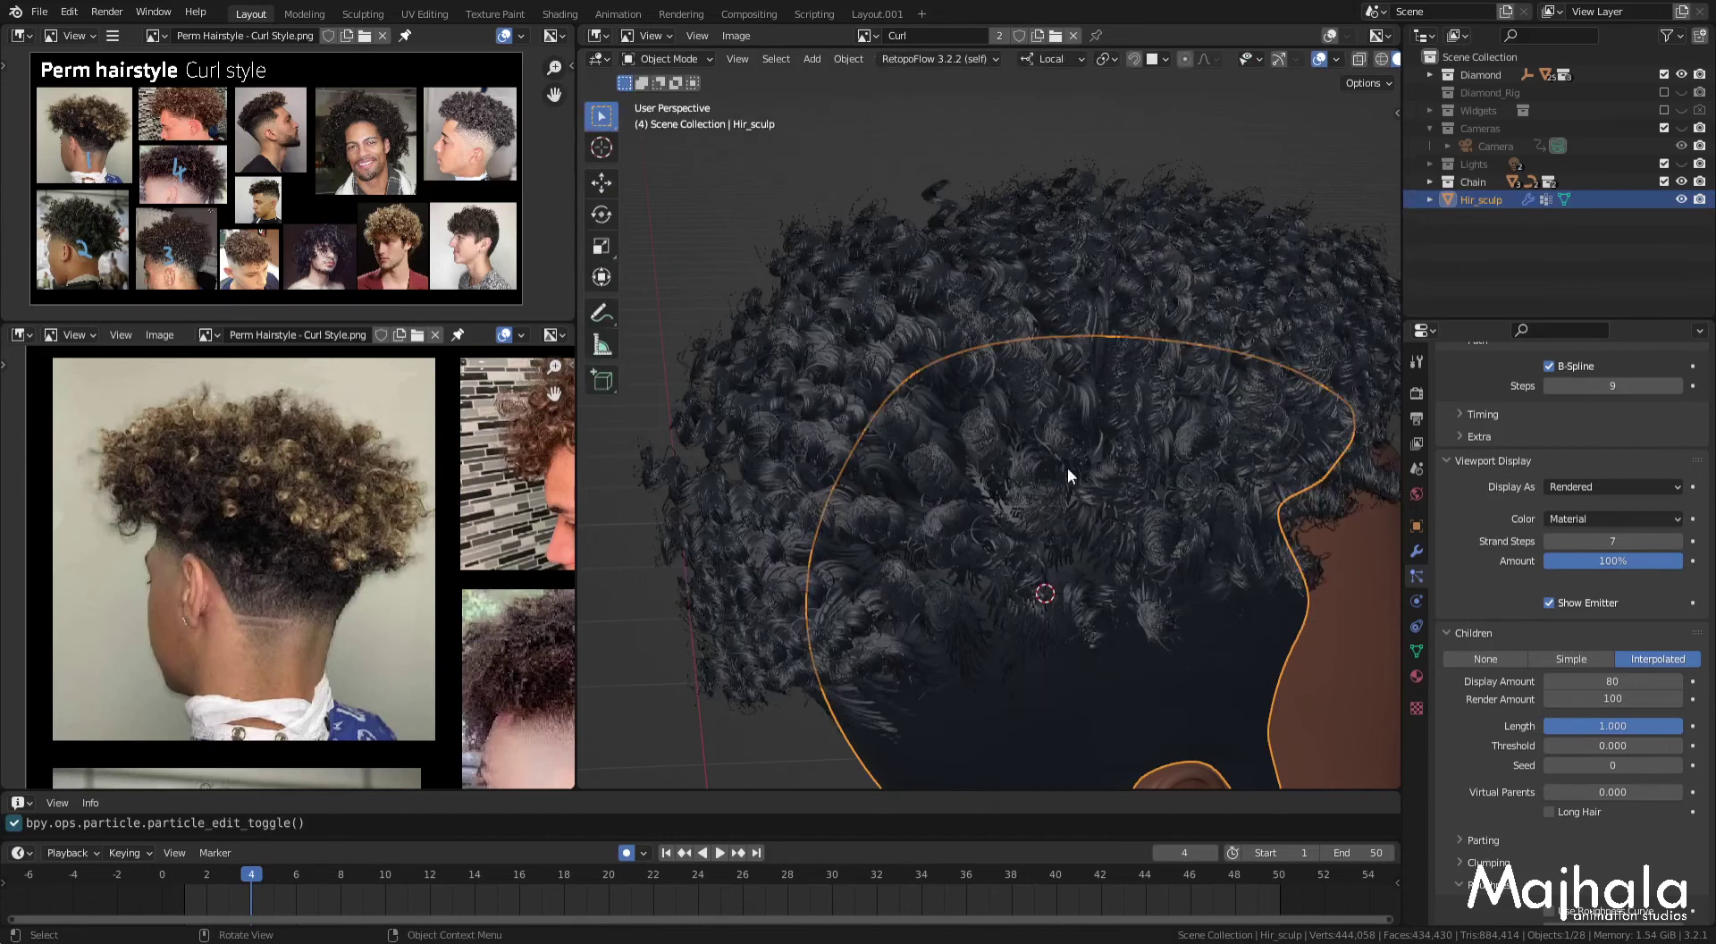
key("ctrl+Tab")
left_click(1060, 554)
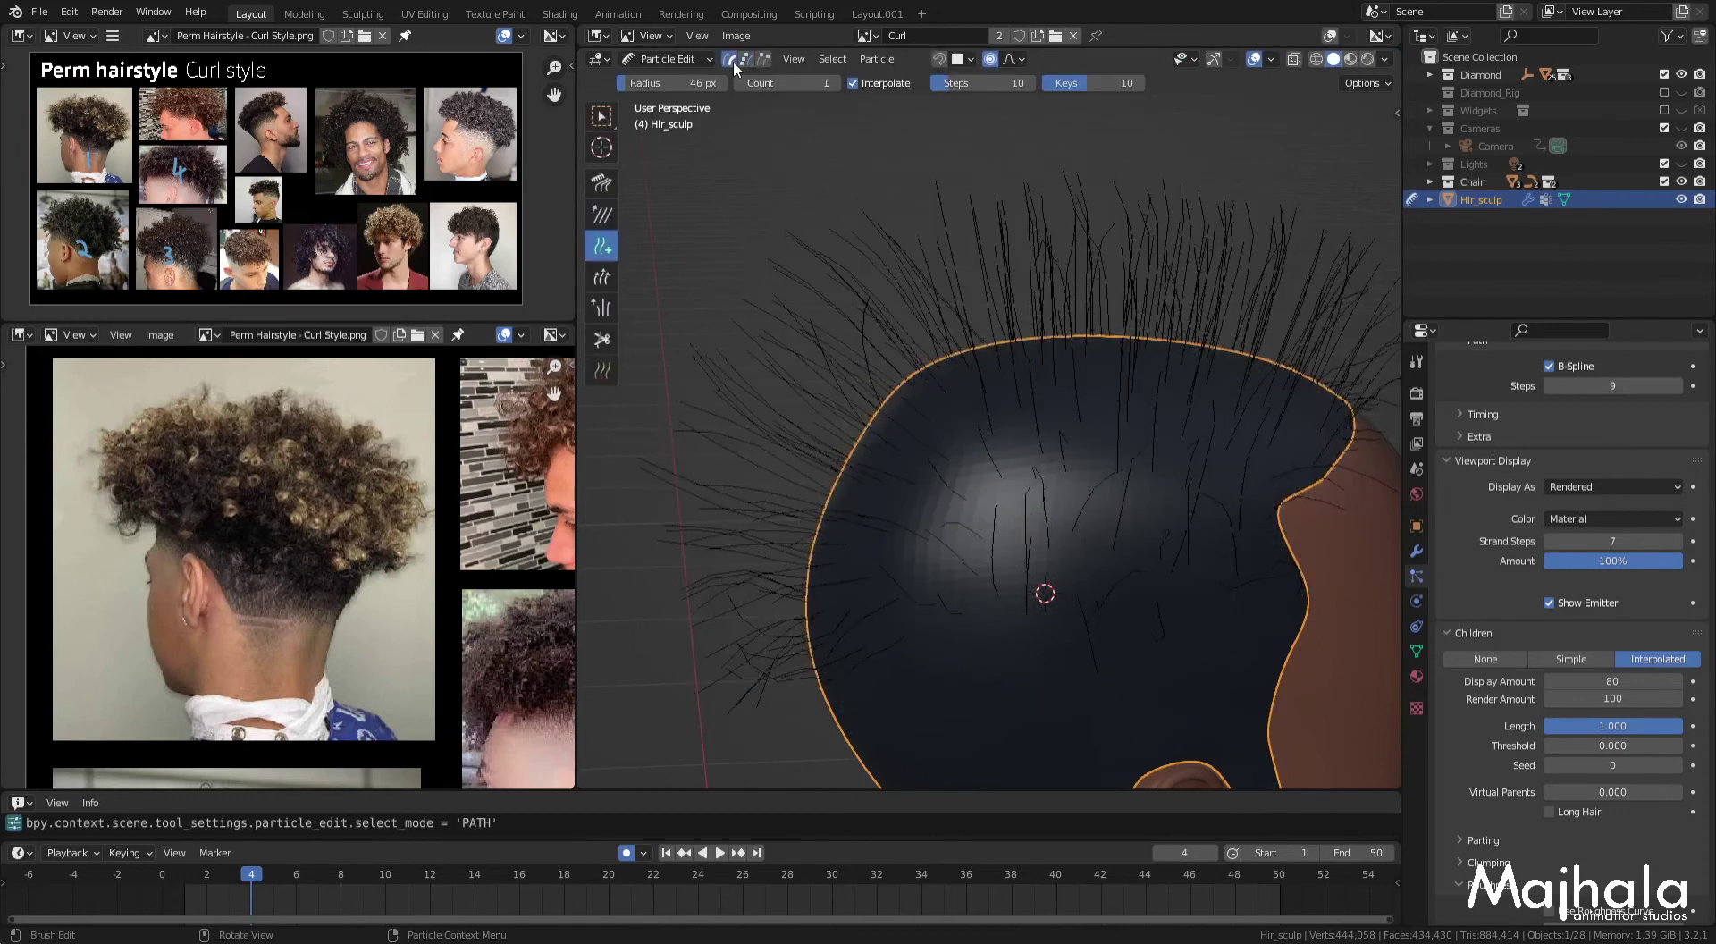
Step: Orbit over the scalp and switch to Point select mode to show strand key points
mouse_move(1070, 379)
middle_mouse_down()
mouse_move(979, 433)
mouse_move(1208, 356)
mouse_move(1094, 362)
mouse_move(1065, 394)
mouse_move(1108, 402)
middle_mouse_up()
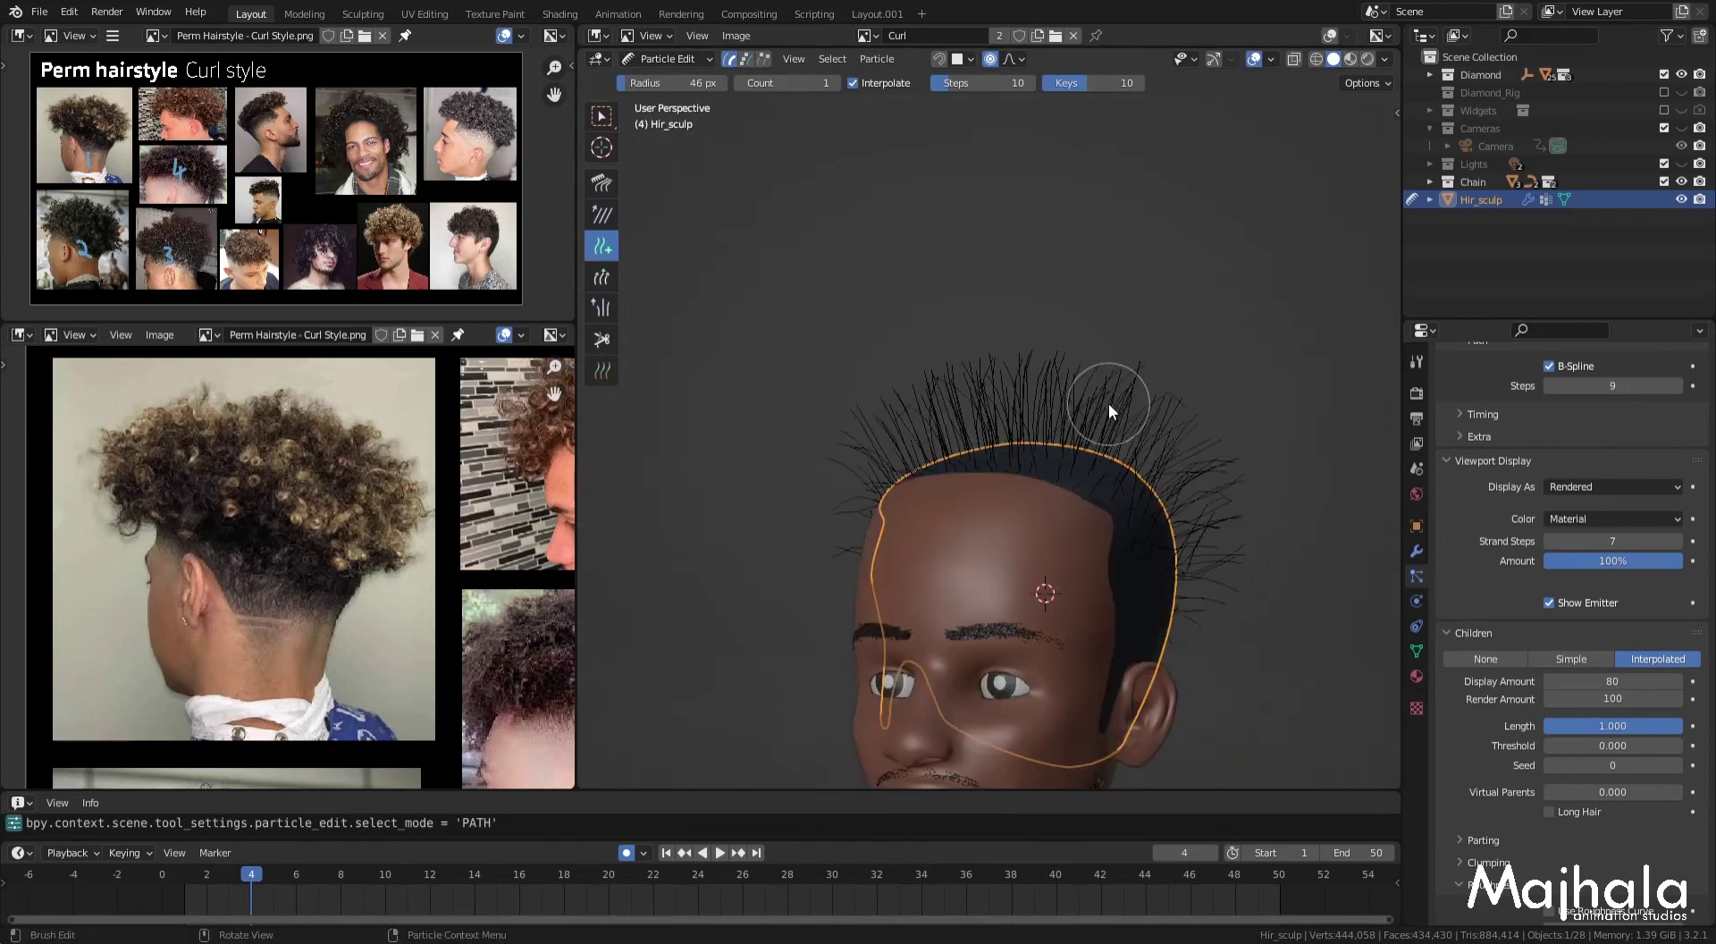
scroll(153, 465, "up", 1)
scroll(153, 464, "up", 1)
middle_click_drag(974, 503, 723, 491)
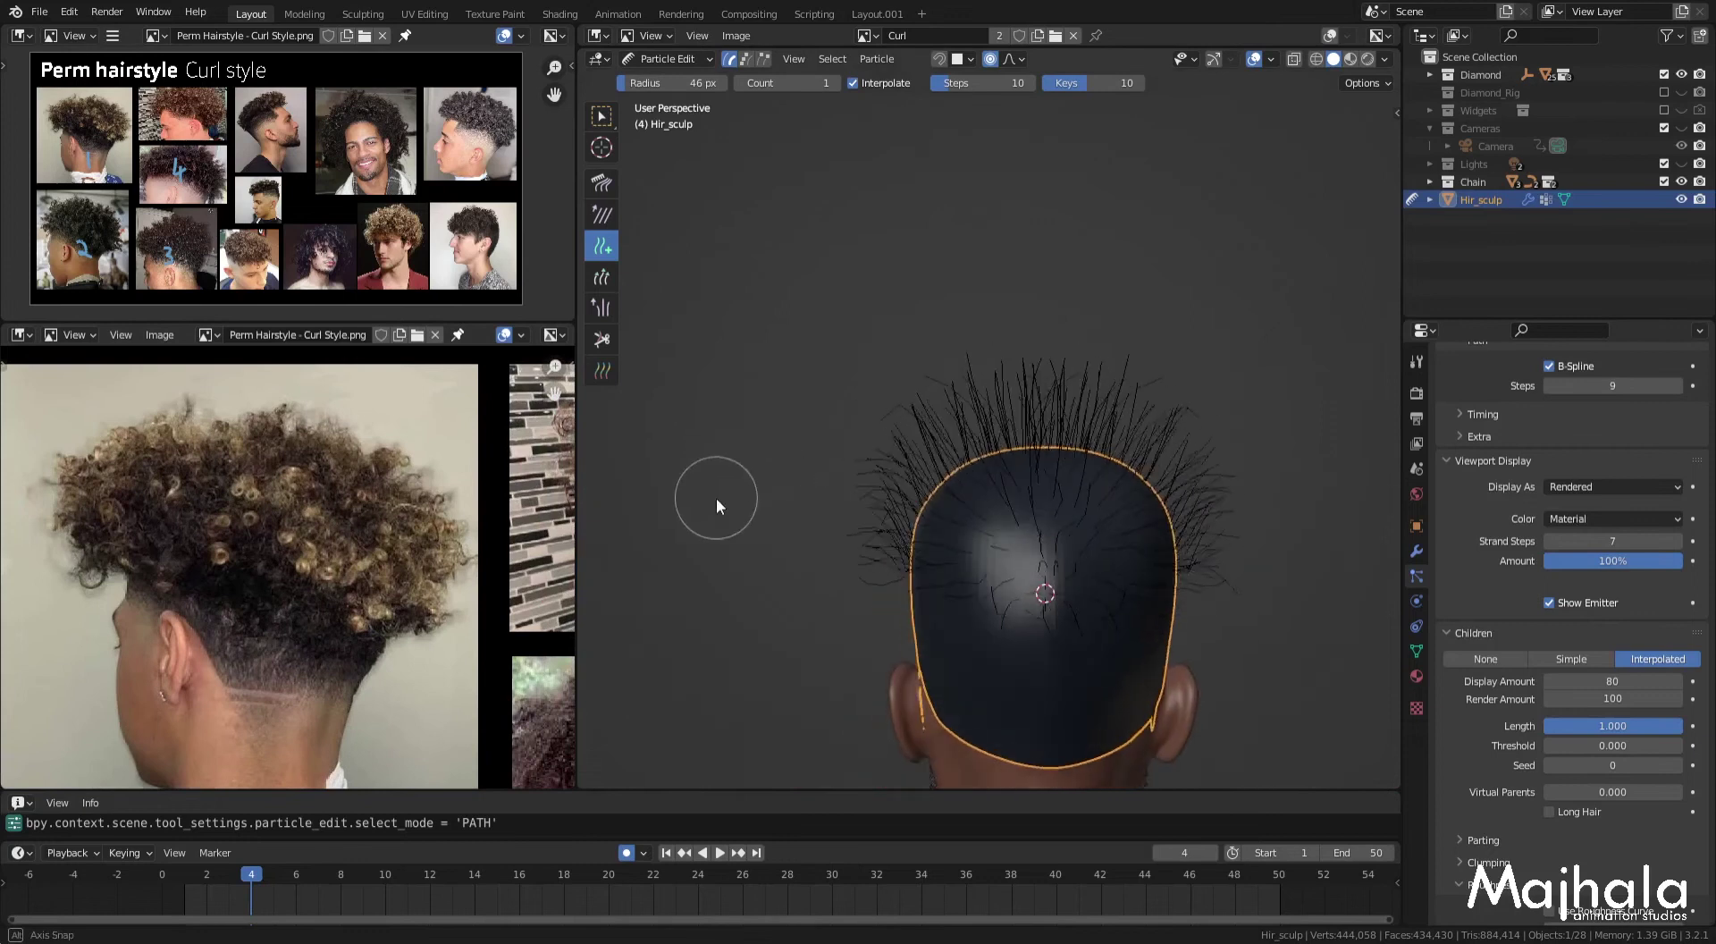
mouse_move(1122, 427)
middle_mouse_down()
mouse_move(1110, 525)
mouse_move(1026, 567)
mouse_move(1015, 594)
mouse_move(1078, 595)
mouse_move(1005, 484)
middle_mouse_up()
mouse_move(945, 497)
middle_mouse_down()
mouse_move(944, 424)
mouse_move(1030, 457)
mouse_move(1044, 545)
middle_mouse_up()
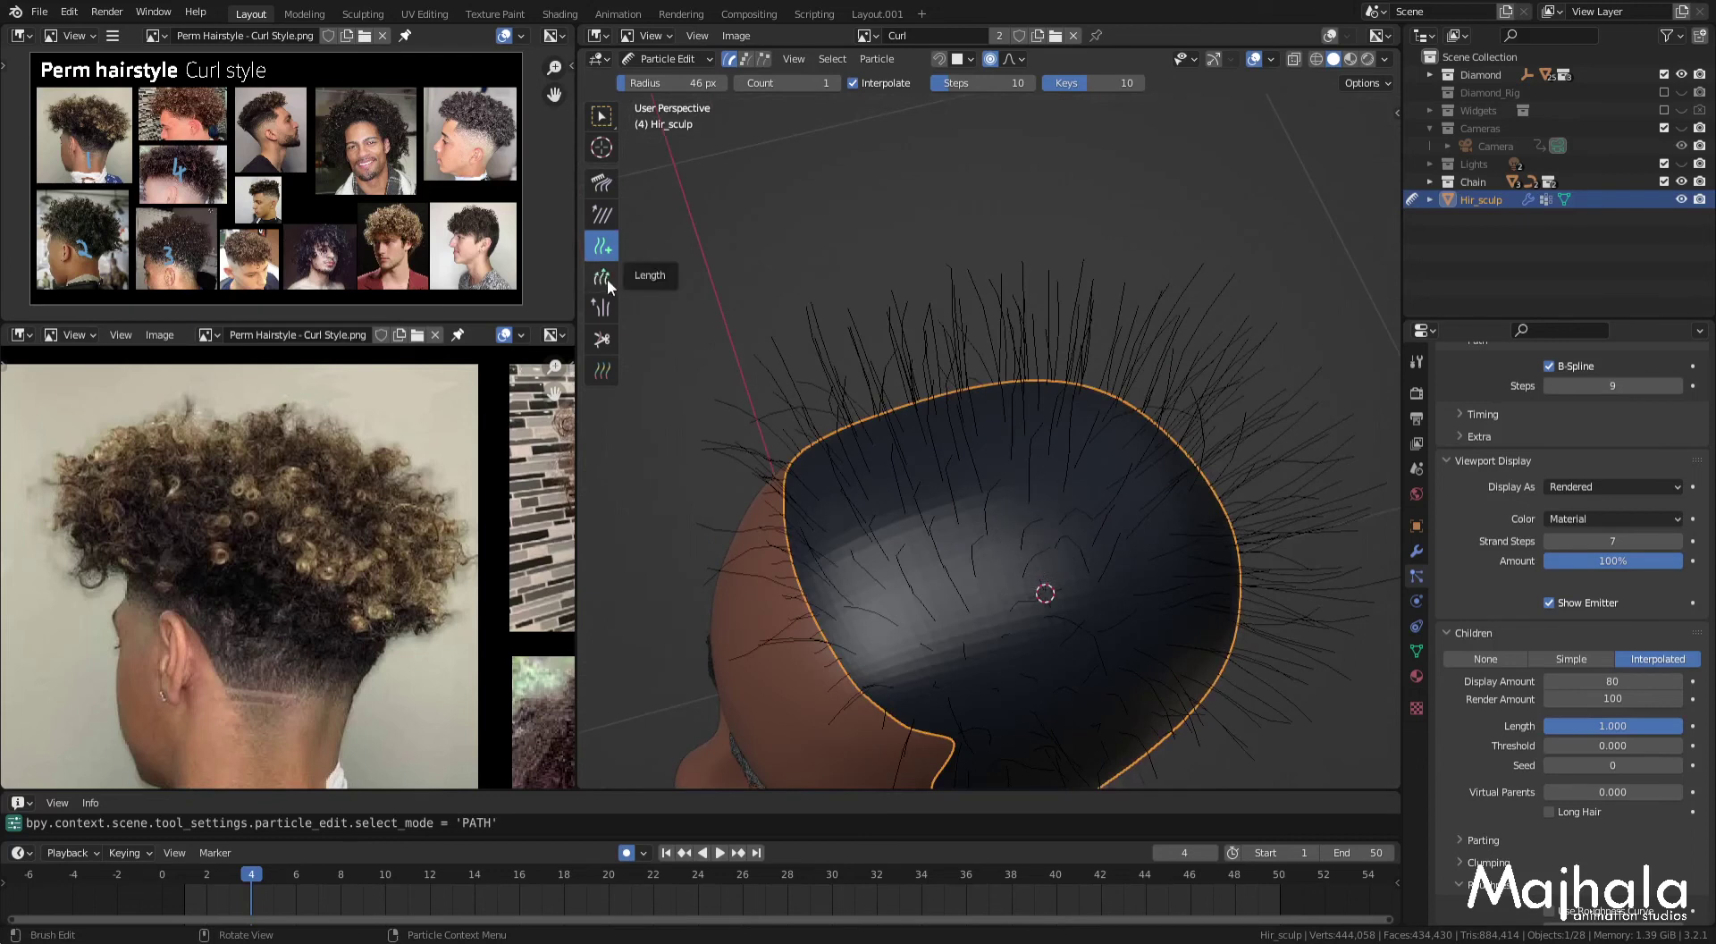
mouse_move(943, 502)
middle_mouse_down()
mouse_move(950, 528)
mouse_move(1003, 556)
middle_mouse_up()
left_click(1003, 549)
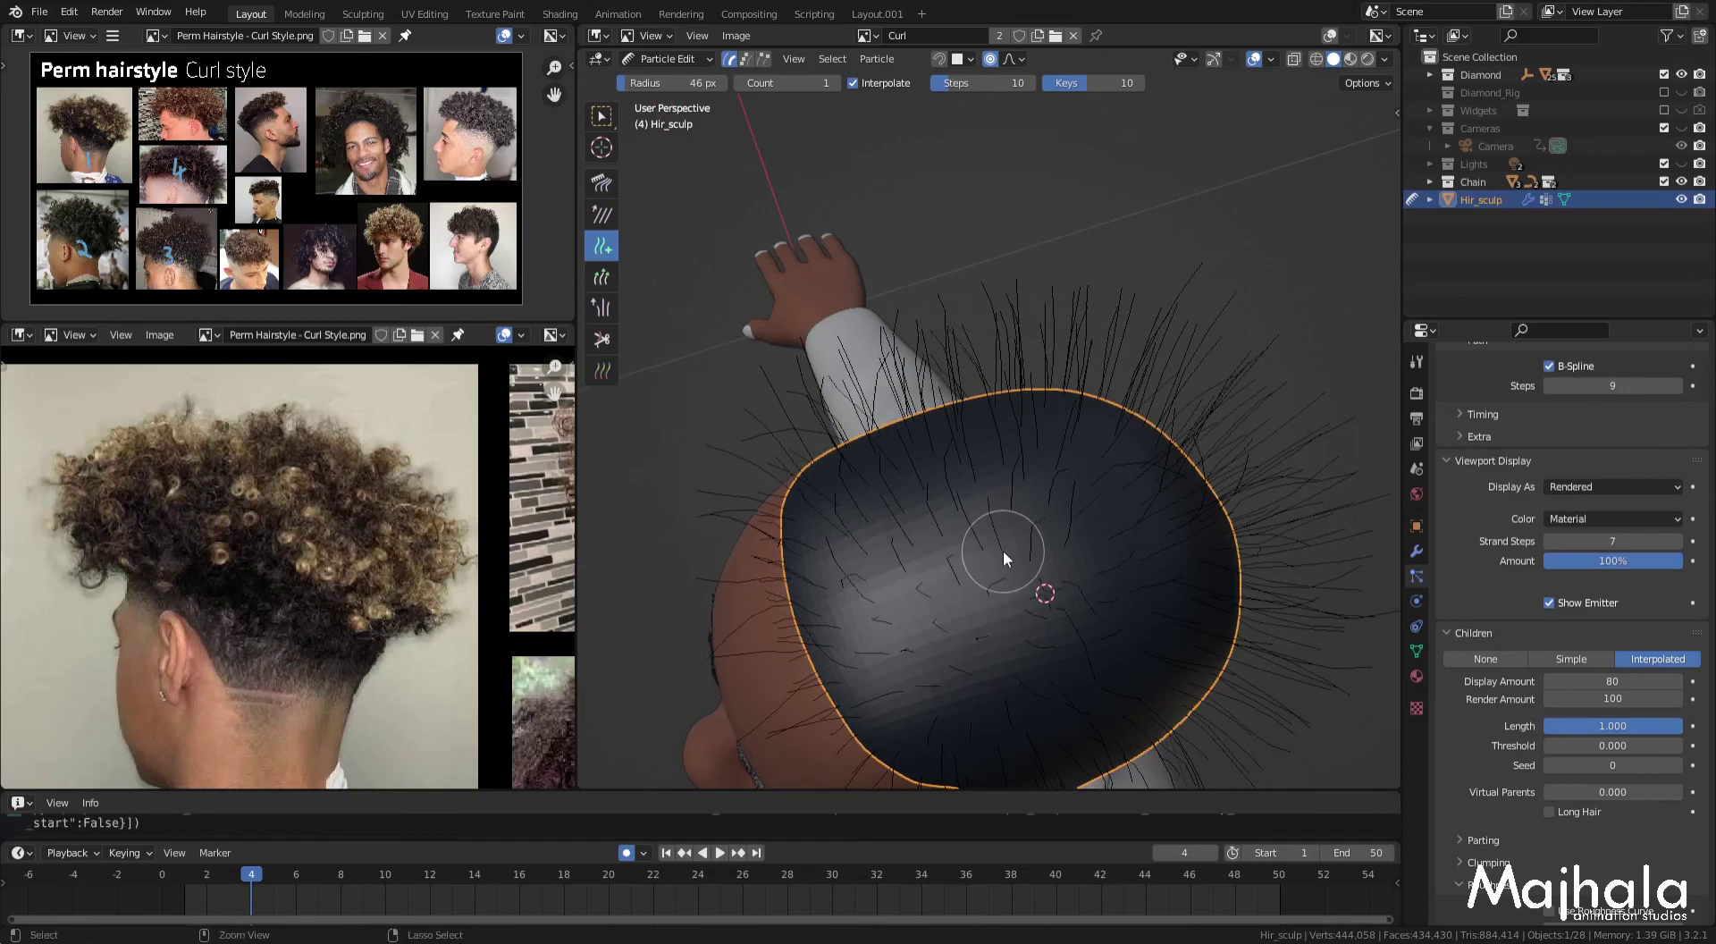
left_click(749, 59)
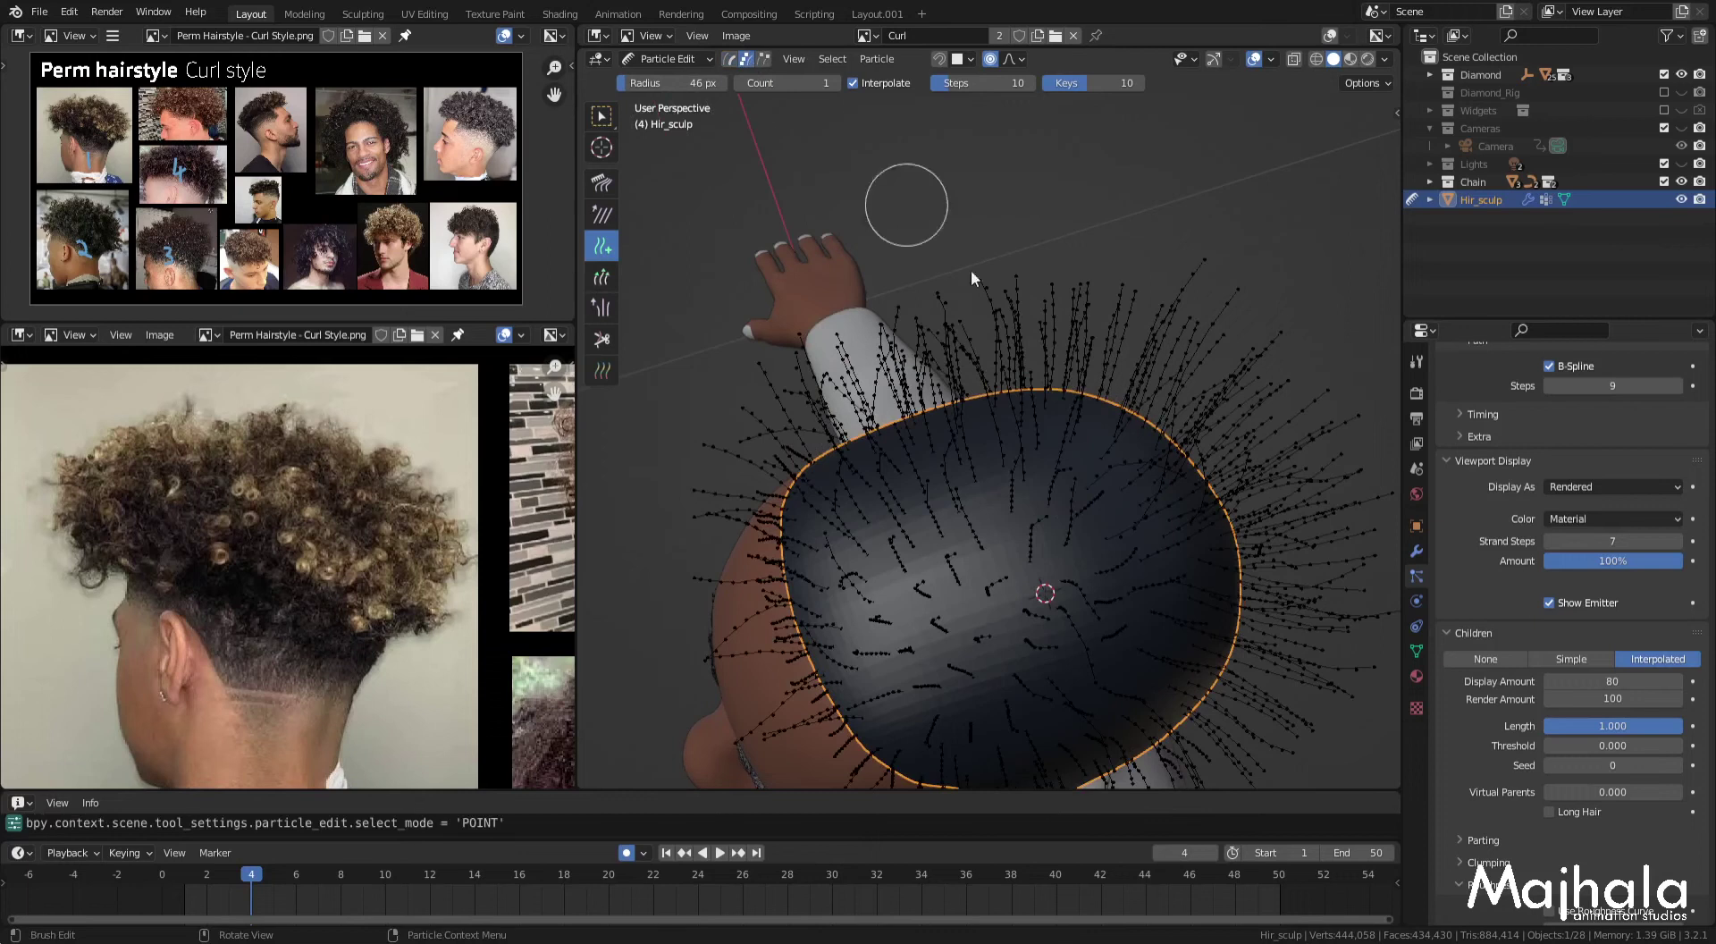
Step: Add a new crown strand, enable Preserve Strand Lengths, and comb it up and right
left_click(1000, 527)
key("KP_3")
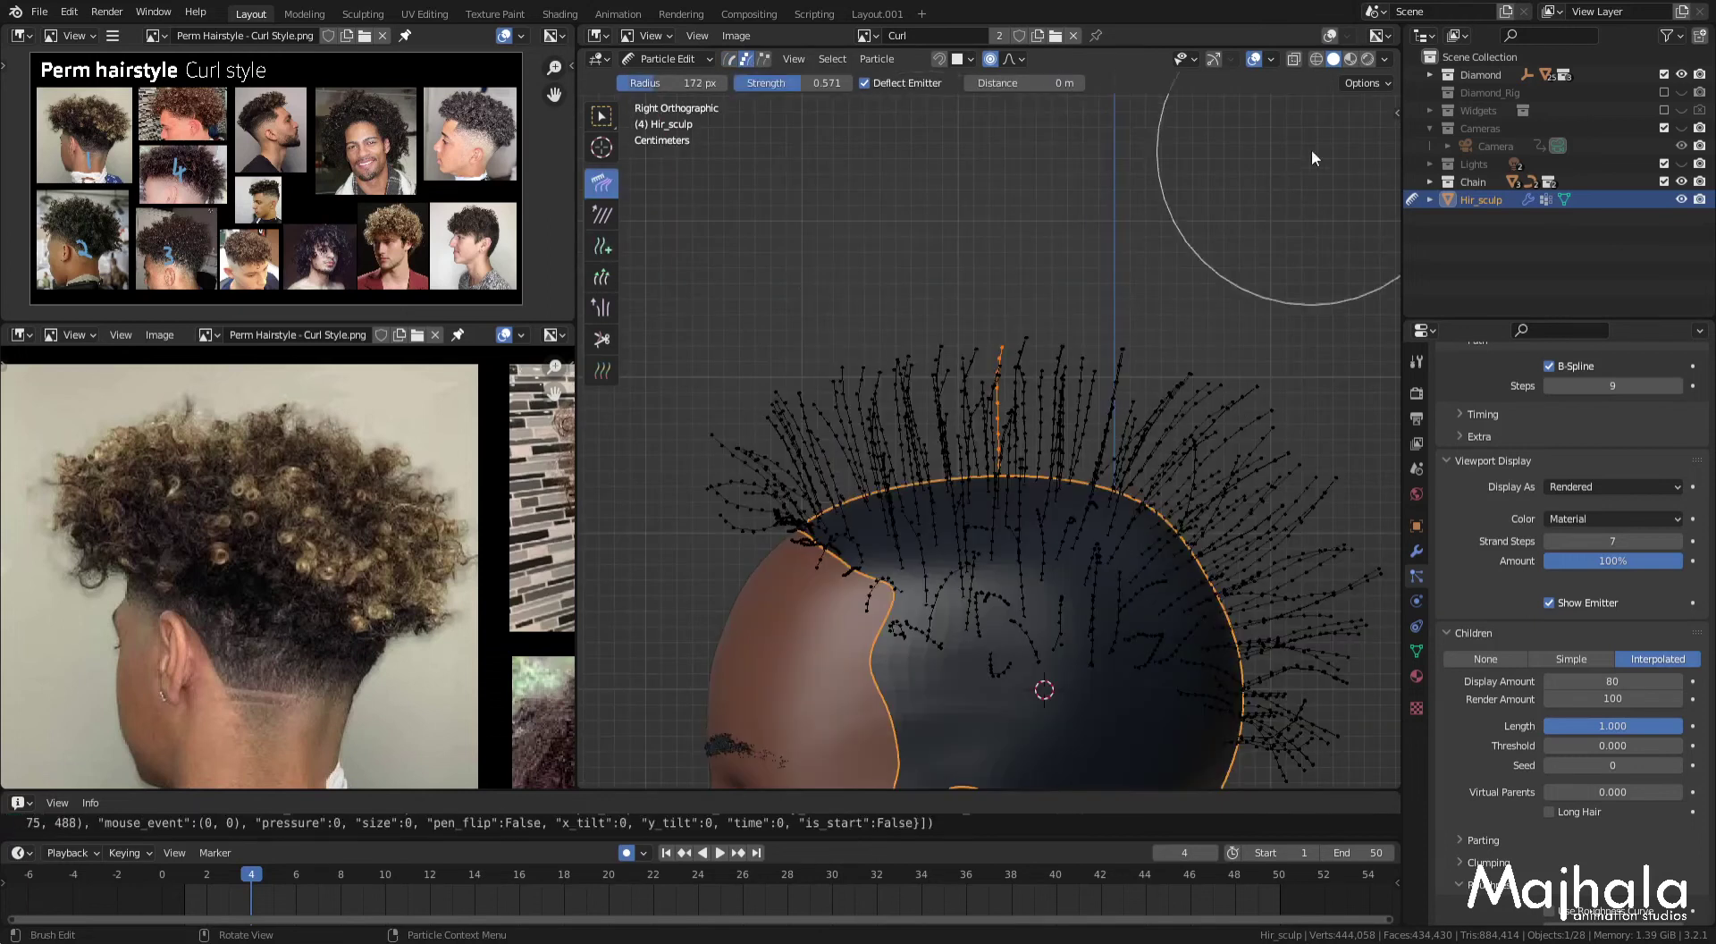
left_click(1364, 82)
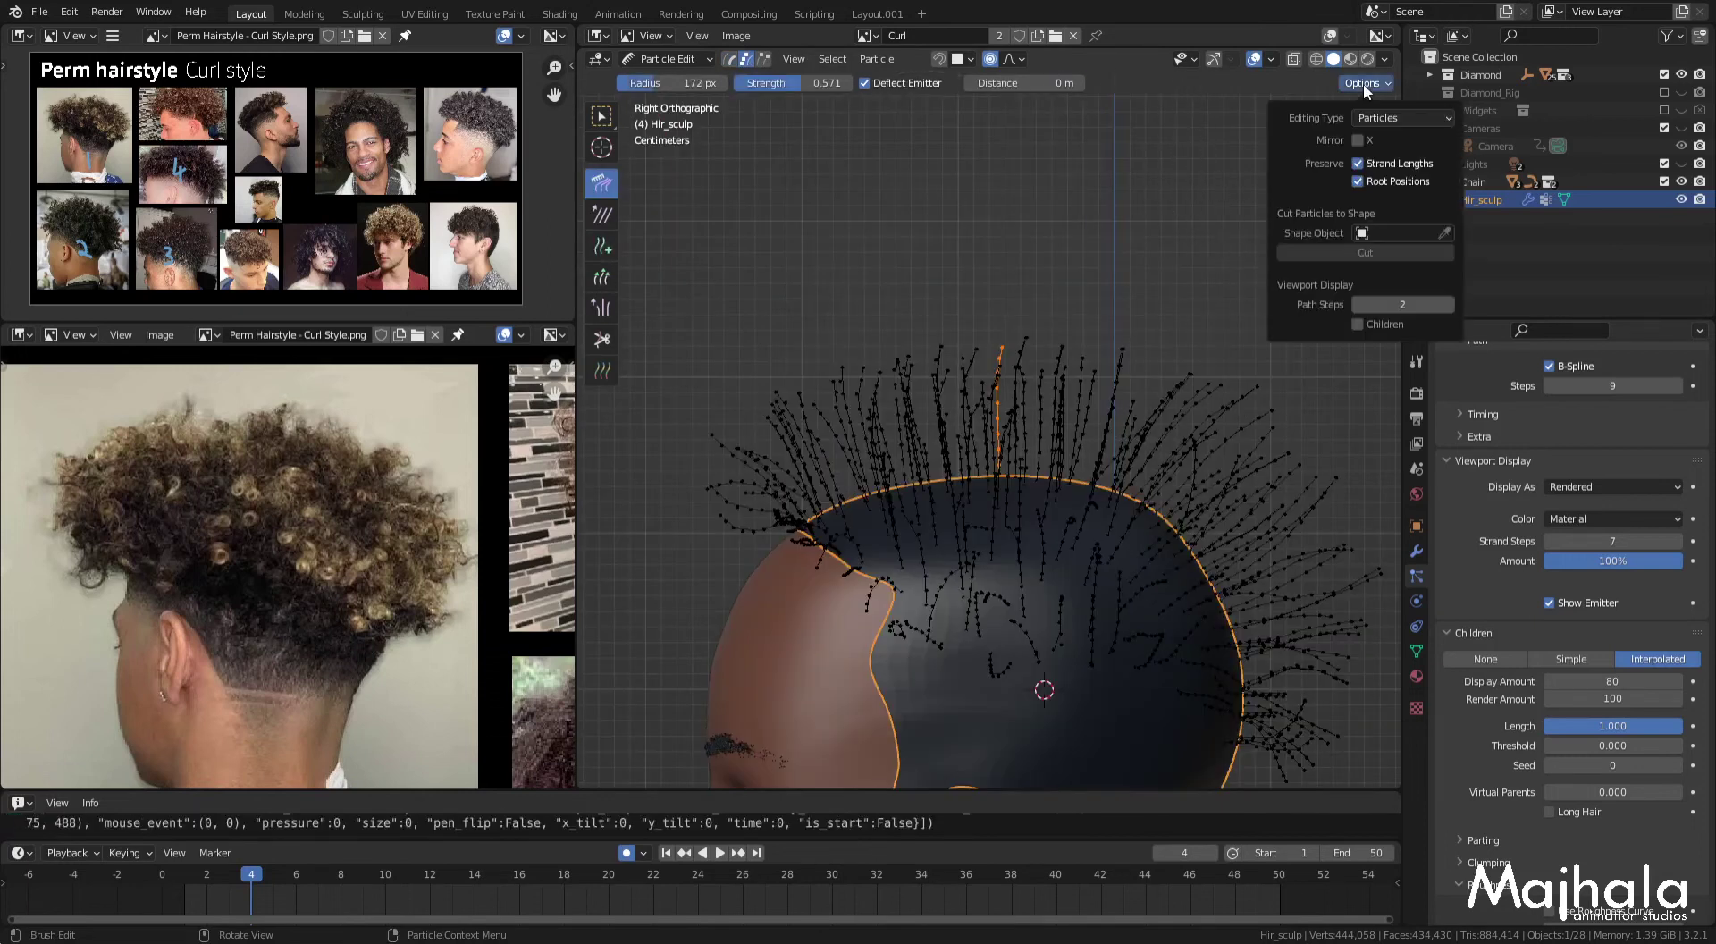
left_click(1359, 164)
key("f")
left_click(997, 454)
left_click_drag(1000, 368, 1133, 222)
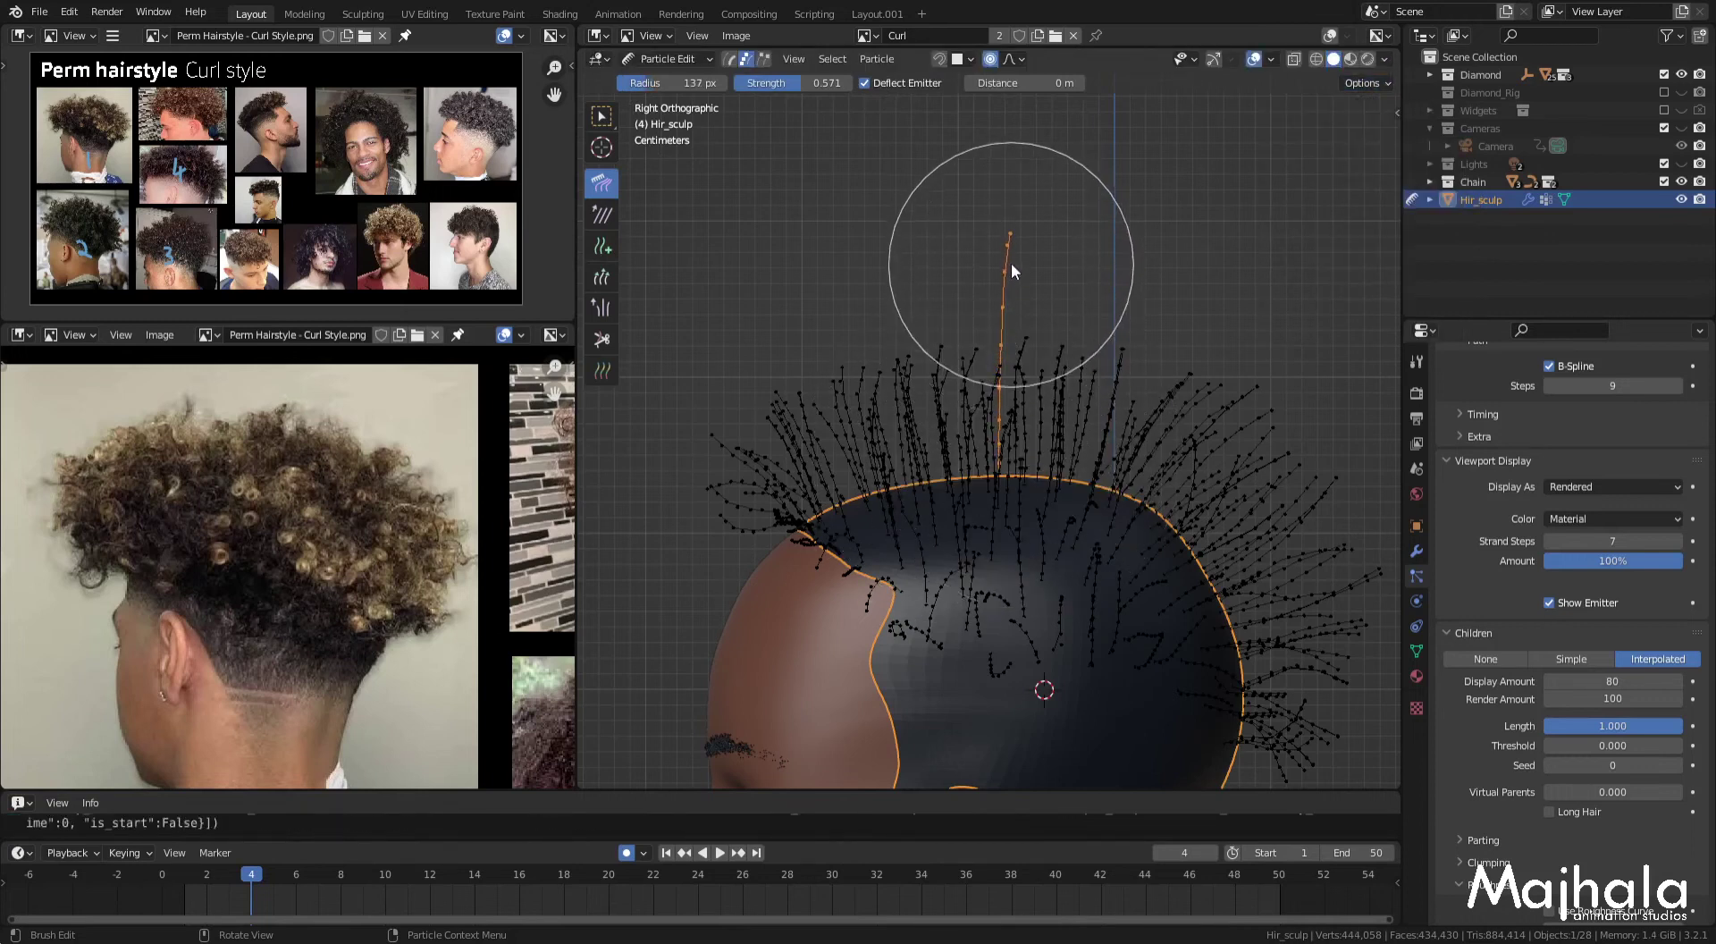
Step: Comb the new strand with a smaller brush into a sideways hook bending near the scalp
scroll(1055, 313, "up", 4)
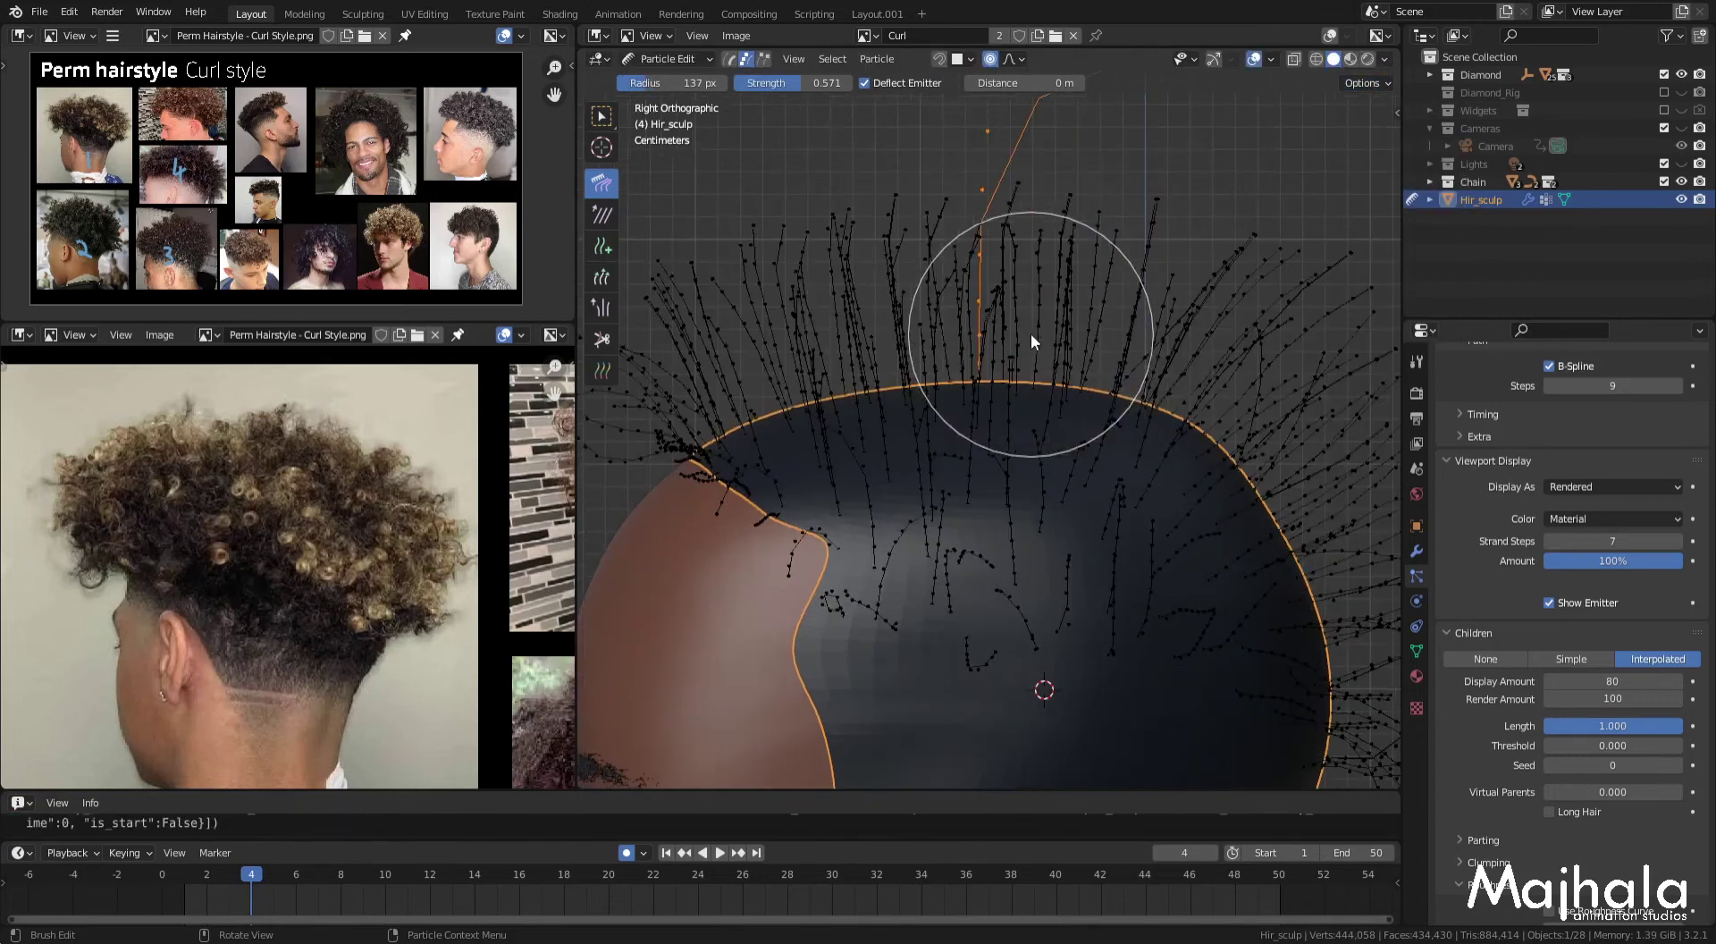
middle_click_drag(925, 311, 949, 338, "shift")
key("f")
left_click(936, 437)
left_click_drag(937, 437, 934, 379)
left_click_drag(1108, 191, 1159, 265)
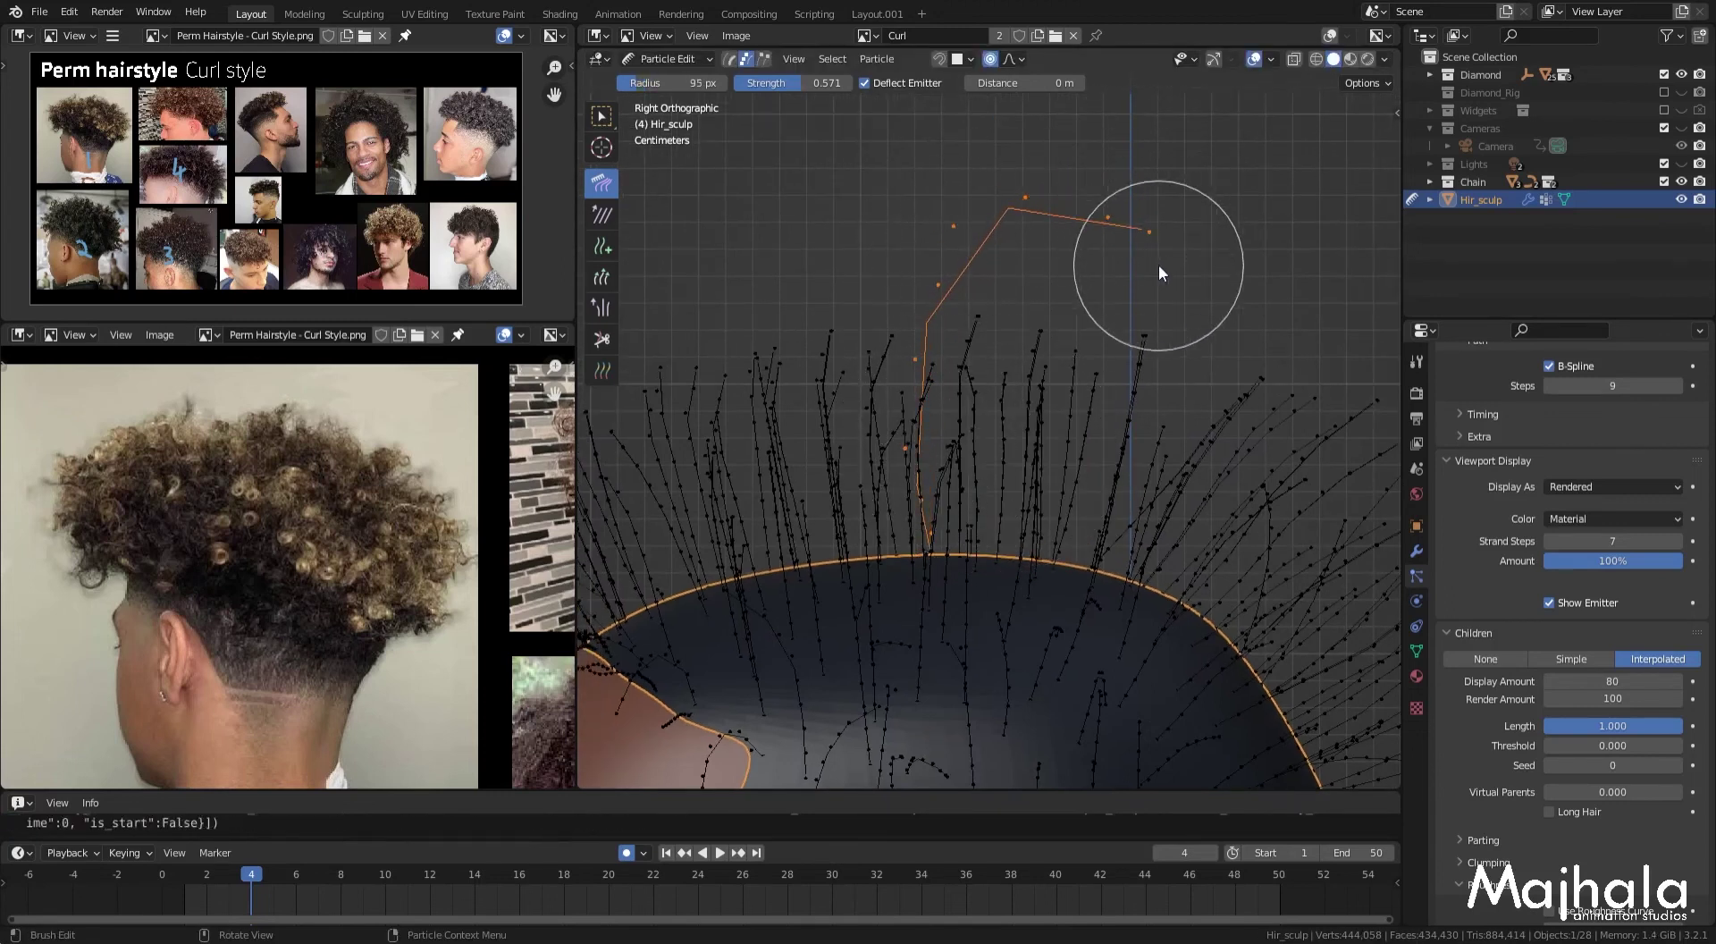
left_click(1362, 83)
left_click(1360, 159)
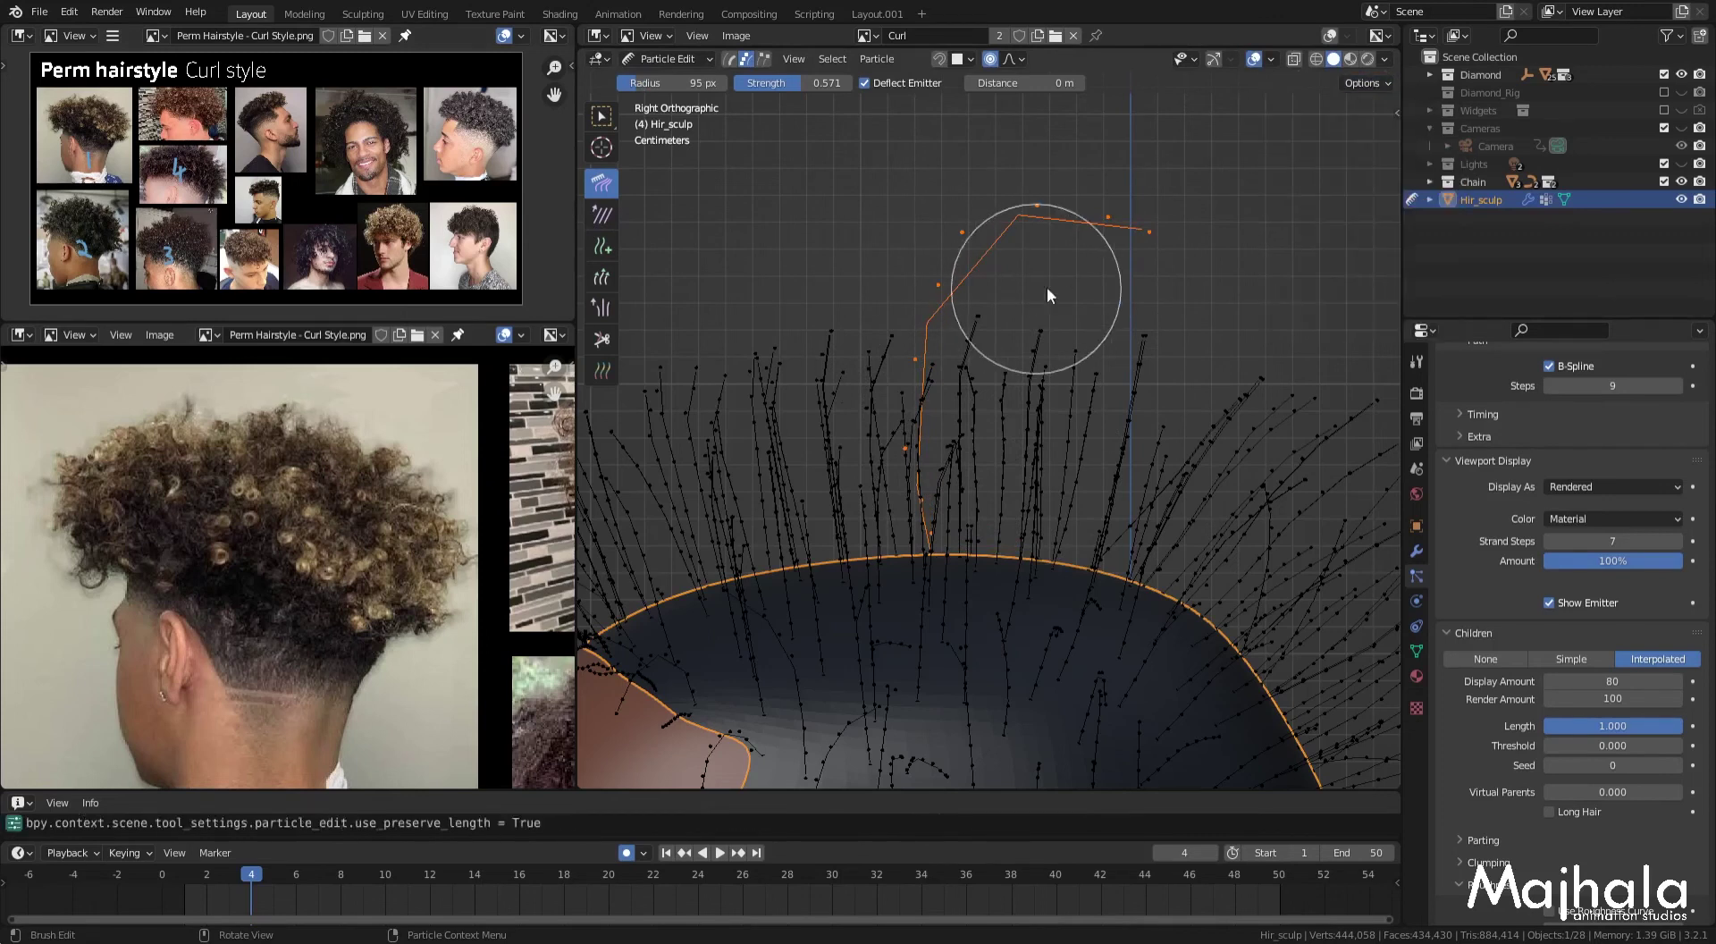
left_click_drag(1146, 272, 1058, 249)
mouse_move(1058, 248)
middle_mouse_down()
mouse_move(1056, 312)
mouse_move(941, 347)
mouse_move(995, 452)
mouse_move(1052, 341)
middle_mouse_up()
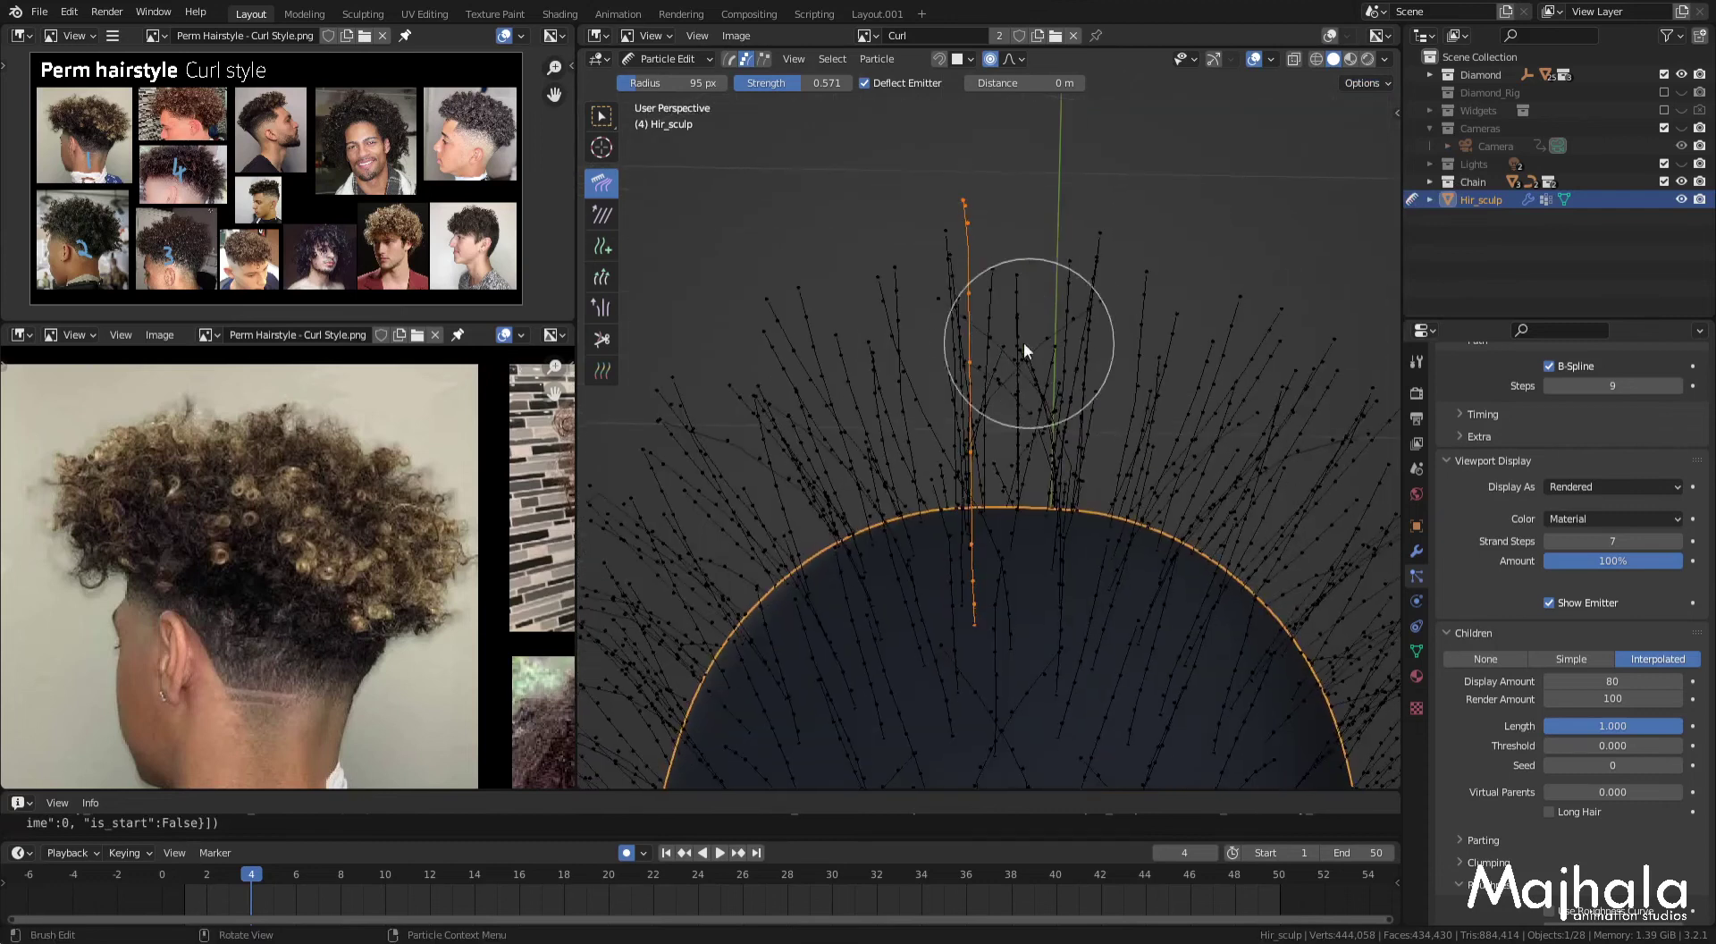
mouse_move(976, 350)
left_mouse_down()
mouse_move(895, 345)
mouse_move(974, 528)
mouse_move(1006, 526)
mouse_move(996, 200)
mouse_move(1124, 202)
left_mouse_up()
Step: Check the front and right views, save the file, and return to Object Mode
key("KP_1")
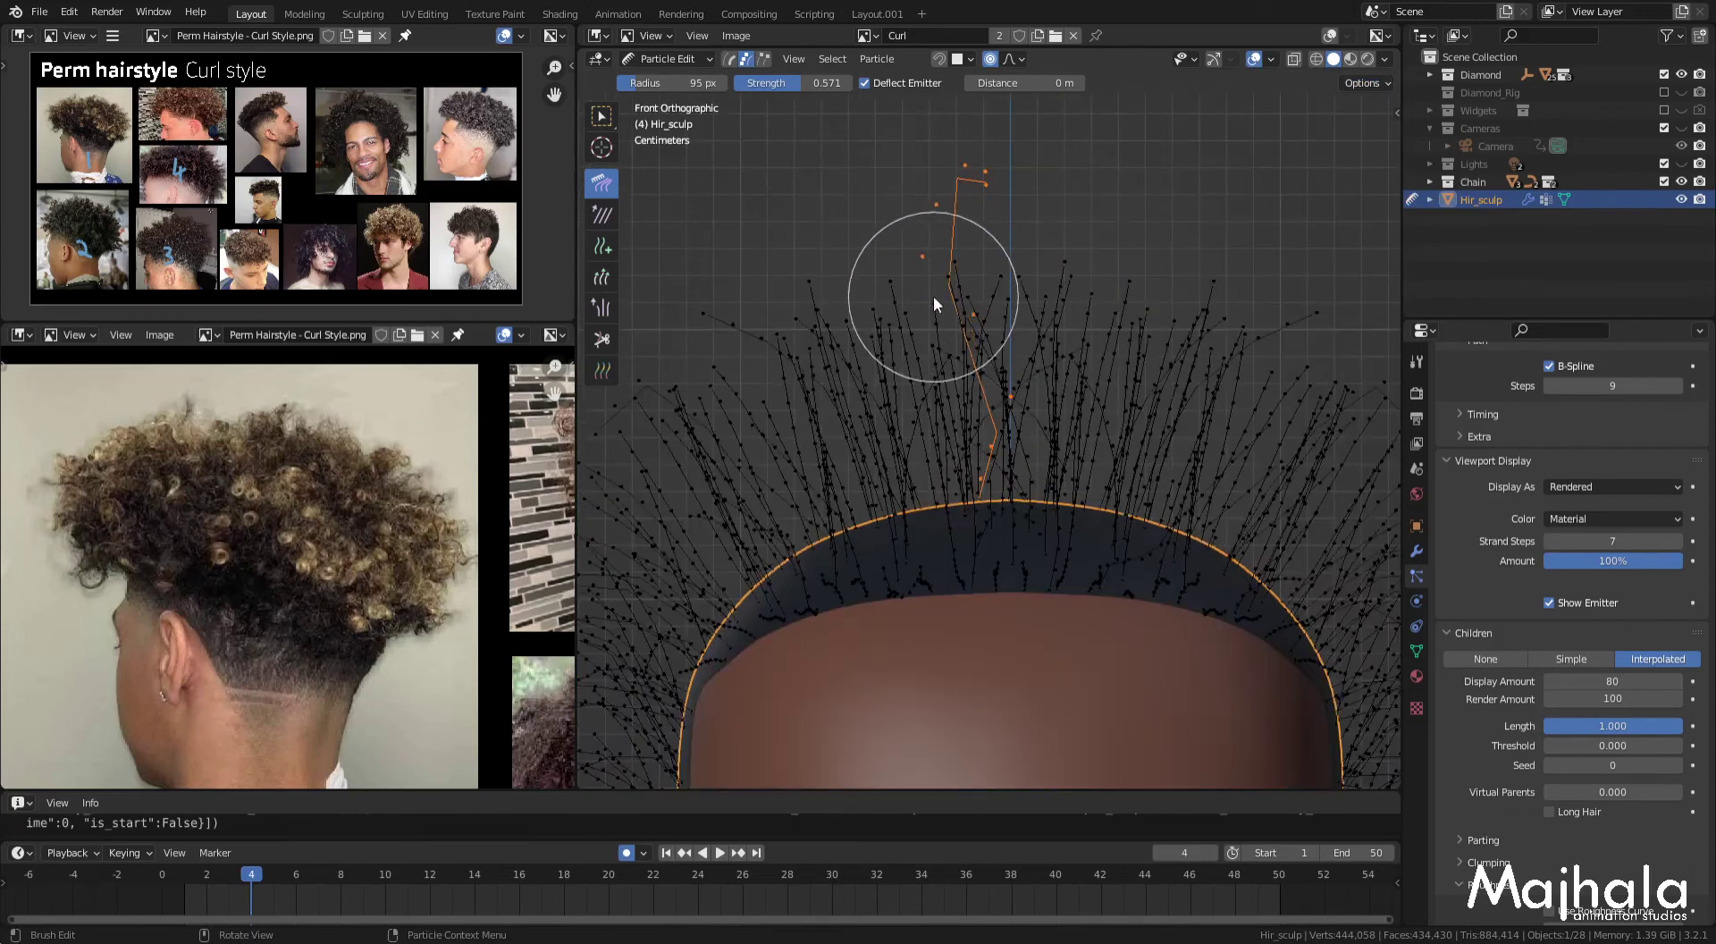
key("KP_3")
key("ctrl+s")
key("ctrl+Tab")
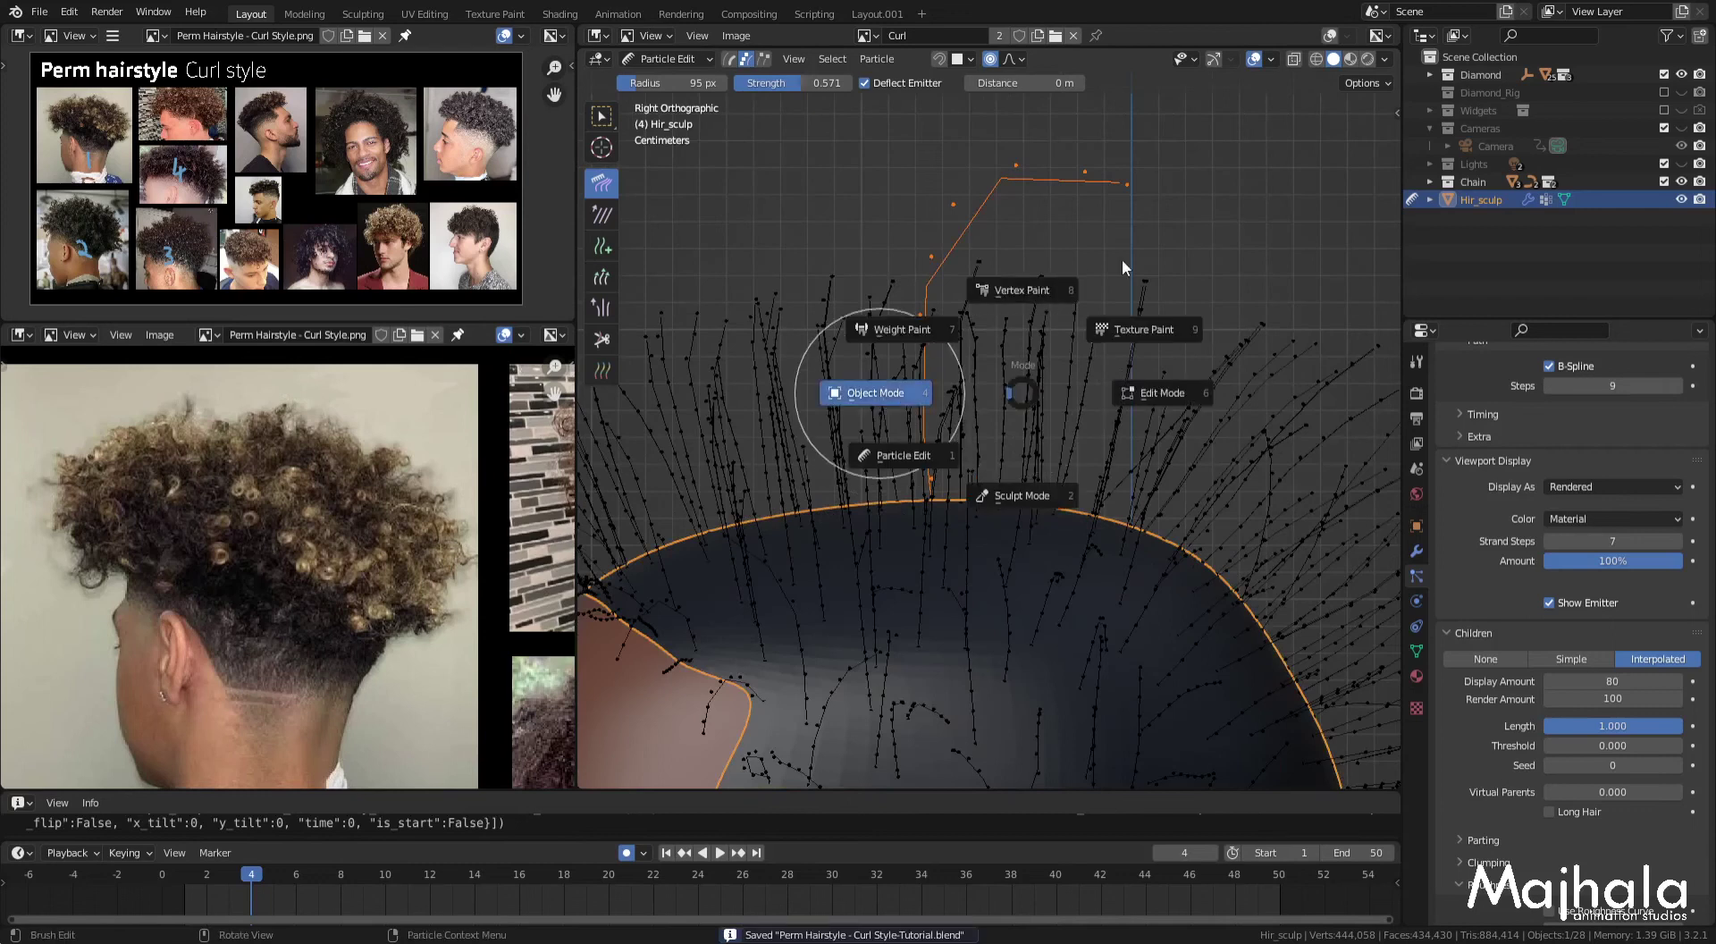
key("4")
mouse_move(1123, 259)
middle_mouse_down()
mouse_move(1071, 314)
mouse_move(1086, 291)
mouse_move(1072, 374)
middle_mouse_up()
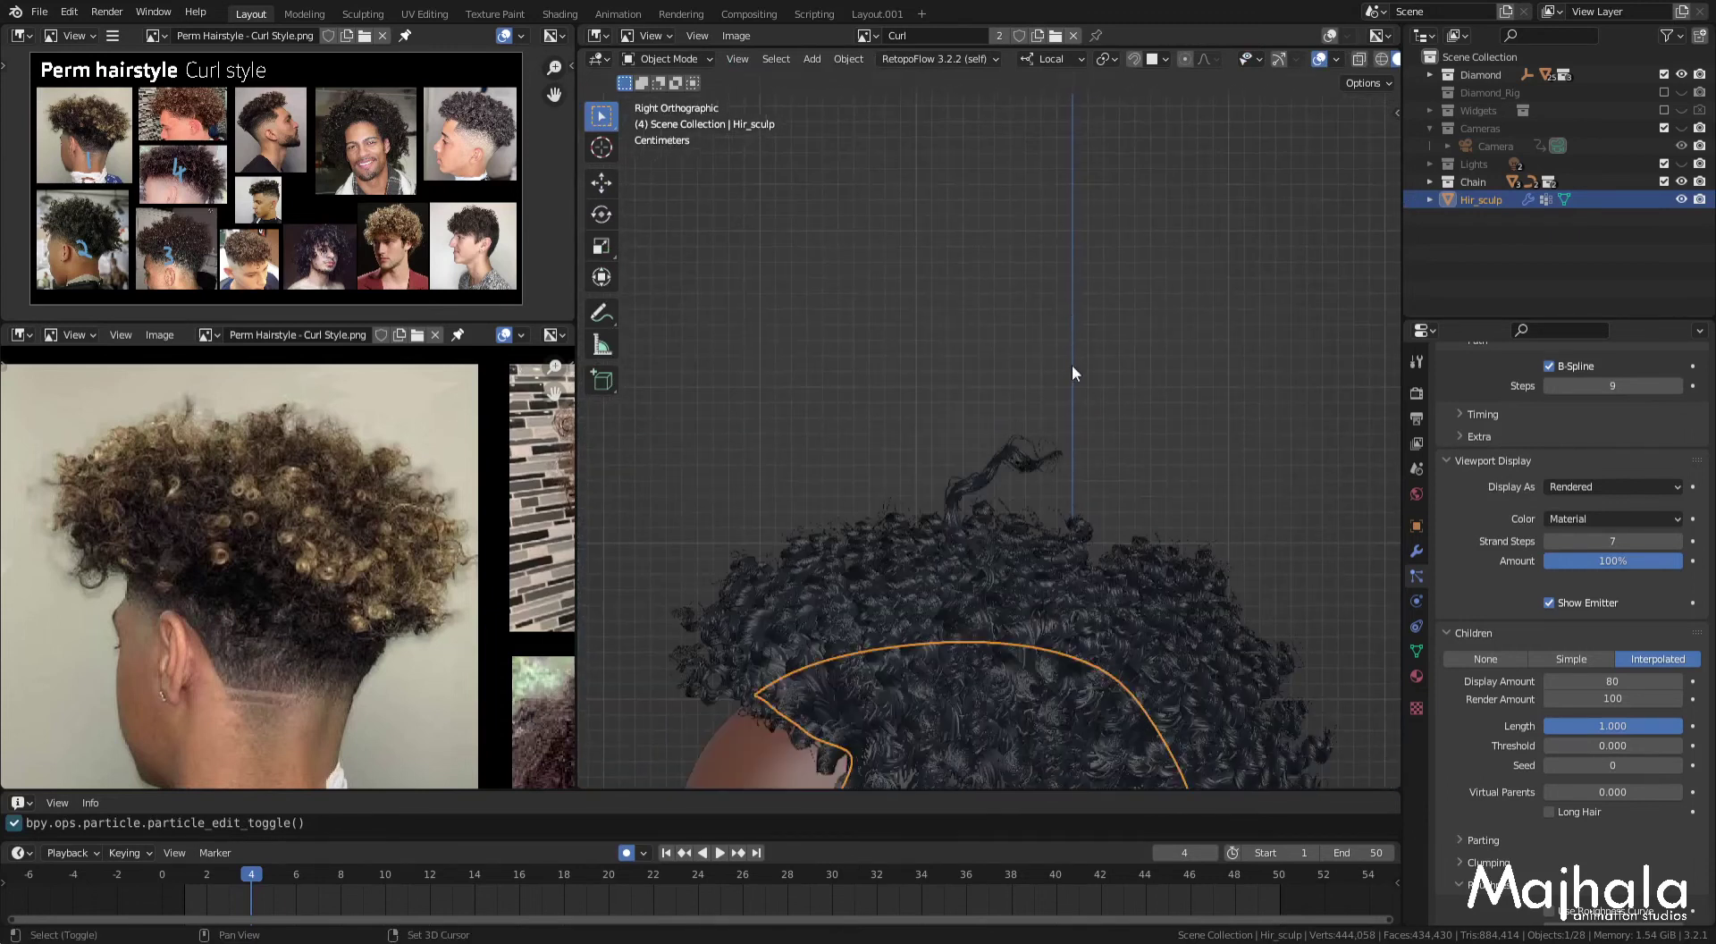
Step: Back in Particle Edit, comb the tall crown guide strand into a hooked zigzag
scroll(1073, 373, "up", 2)
key("ctrl+Tab")
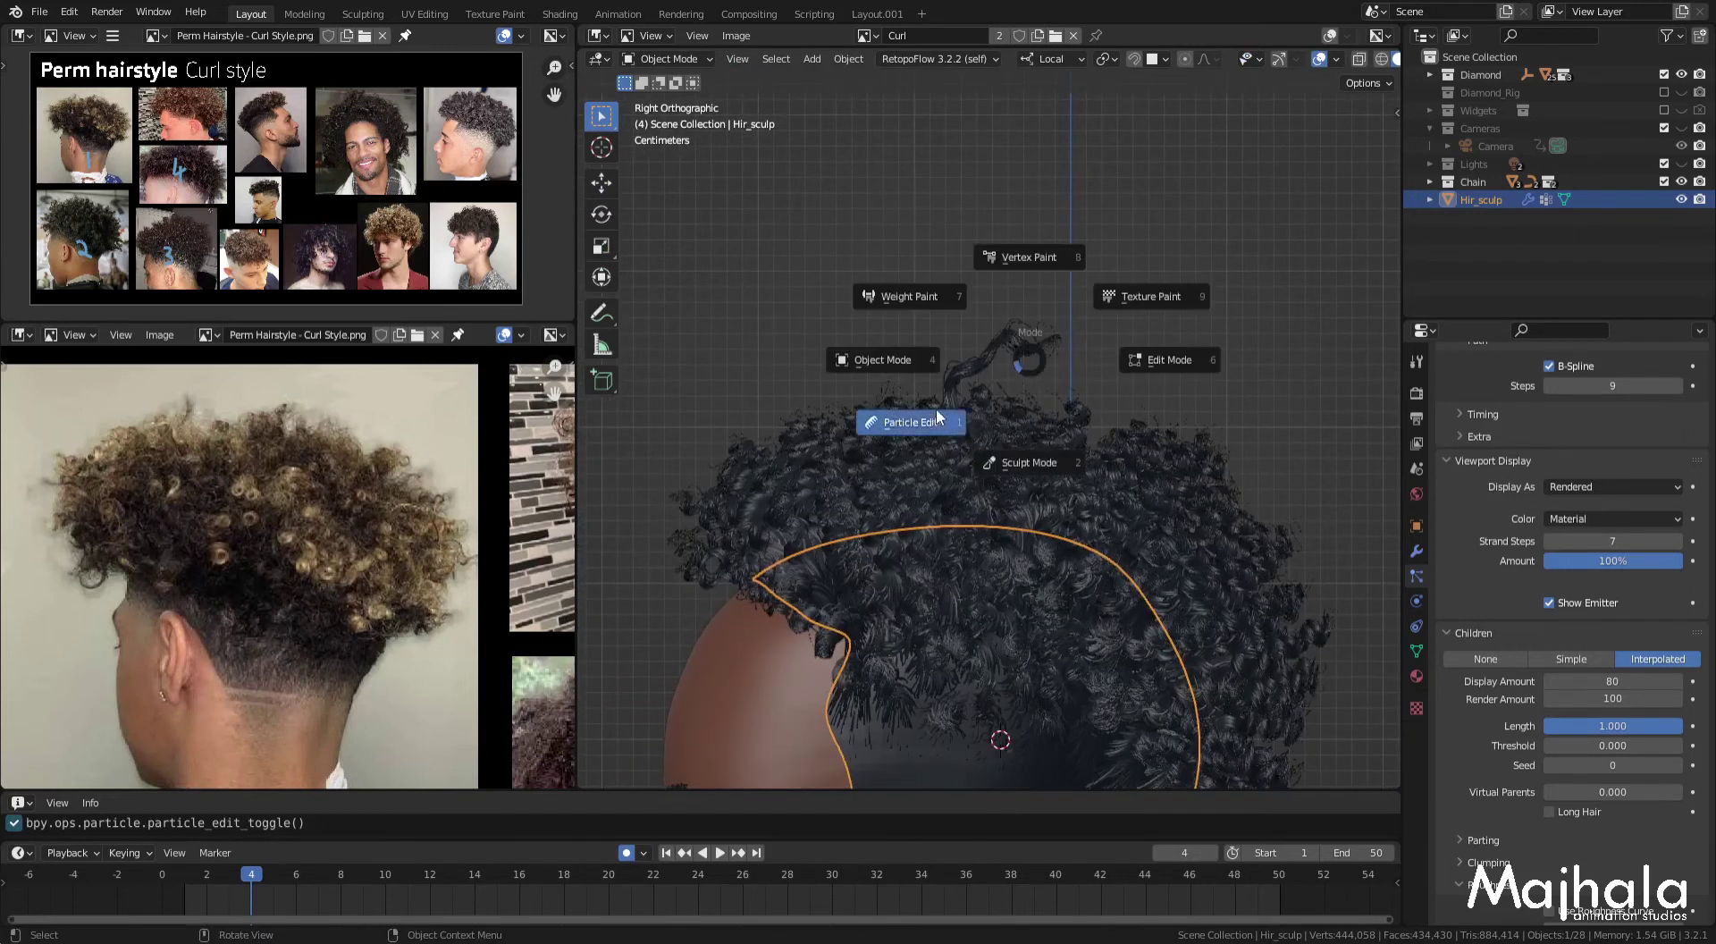
left_click(935, 407)
mouse_move(1019, 335)
left_mouse_down()
mouse_move(954, 393)
mouse_move(1140, 364)
mouse_move(1051, 367)
mouse_move(1138, 379)
left_mouse_up()
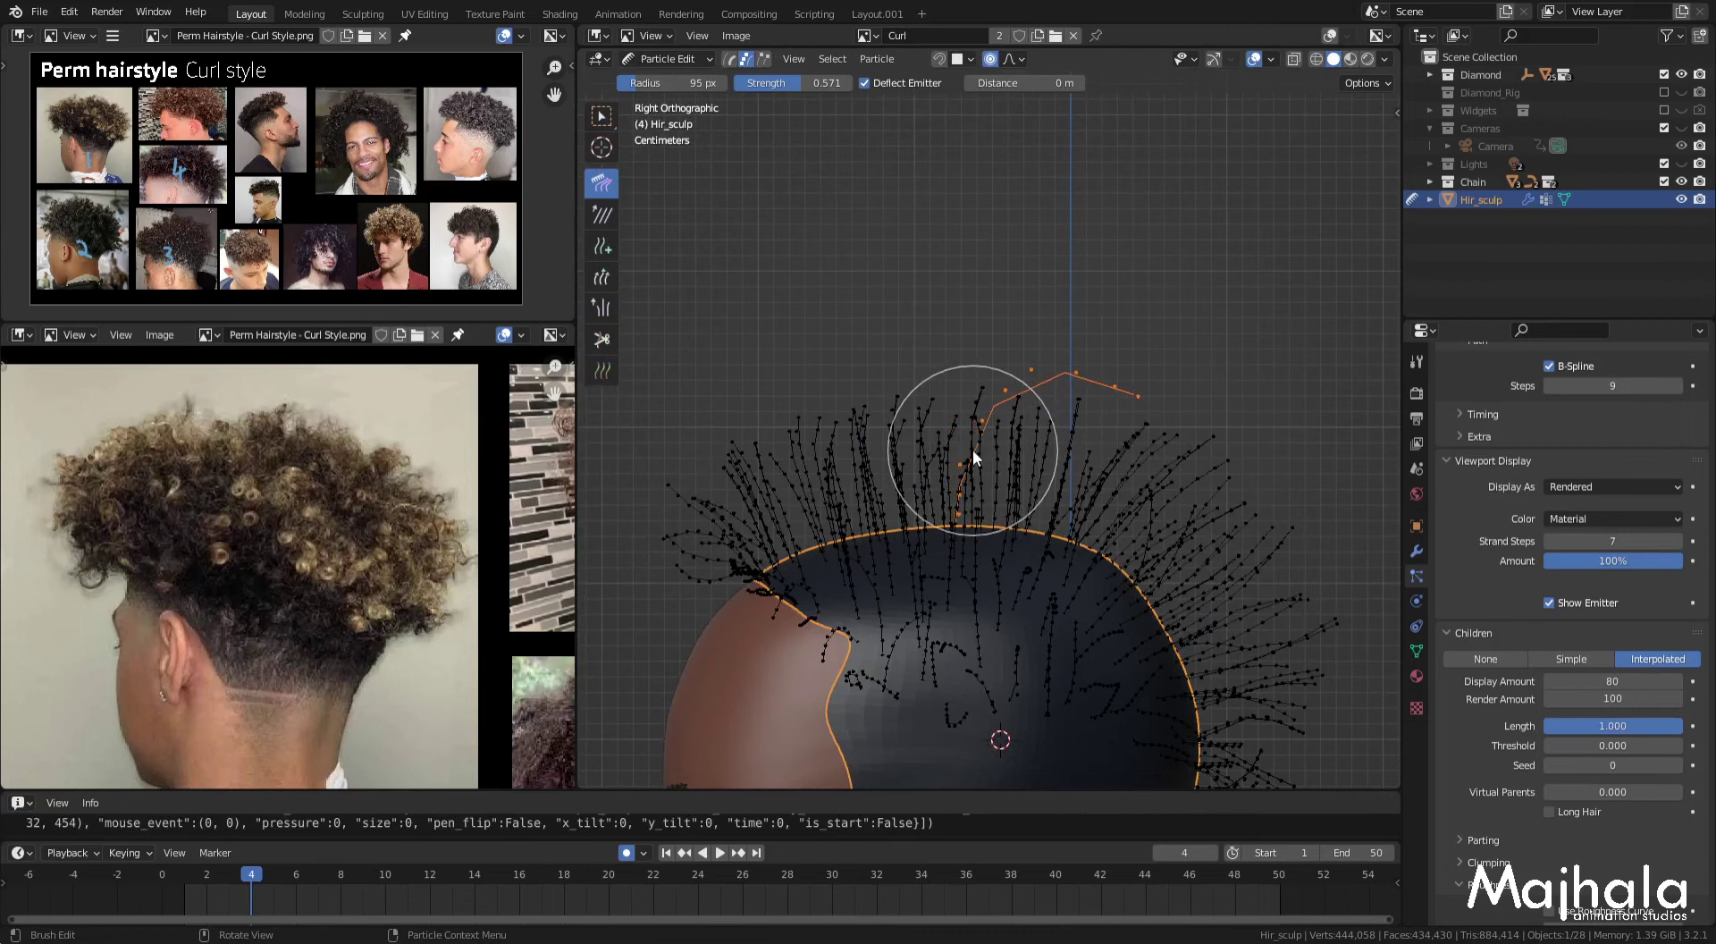
scroll(218, 471, "down", 2)
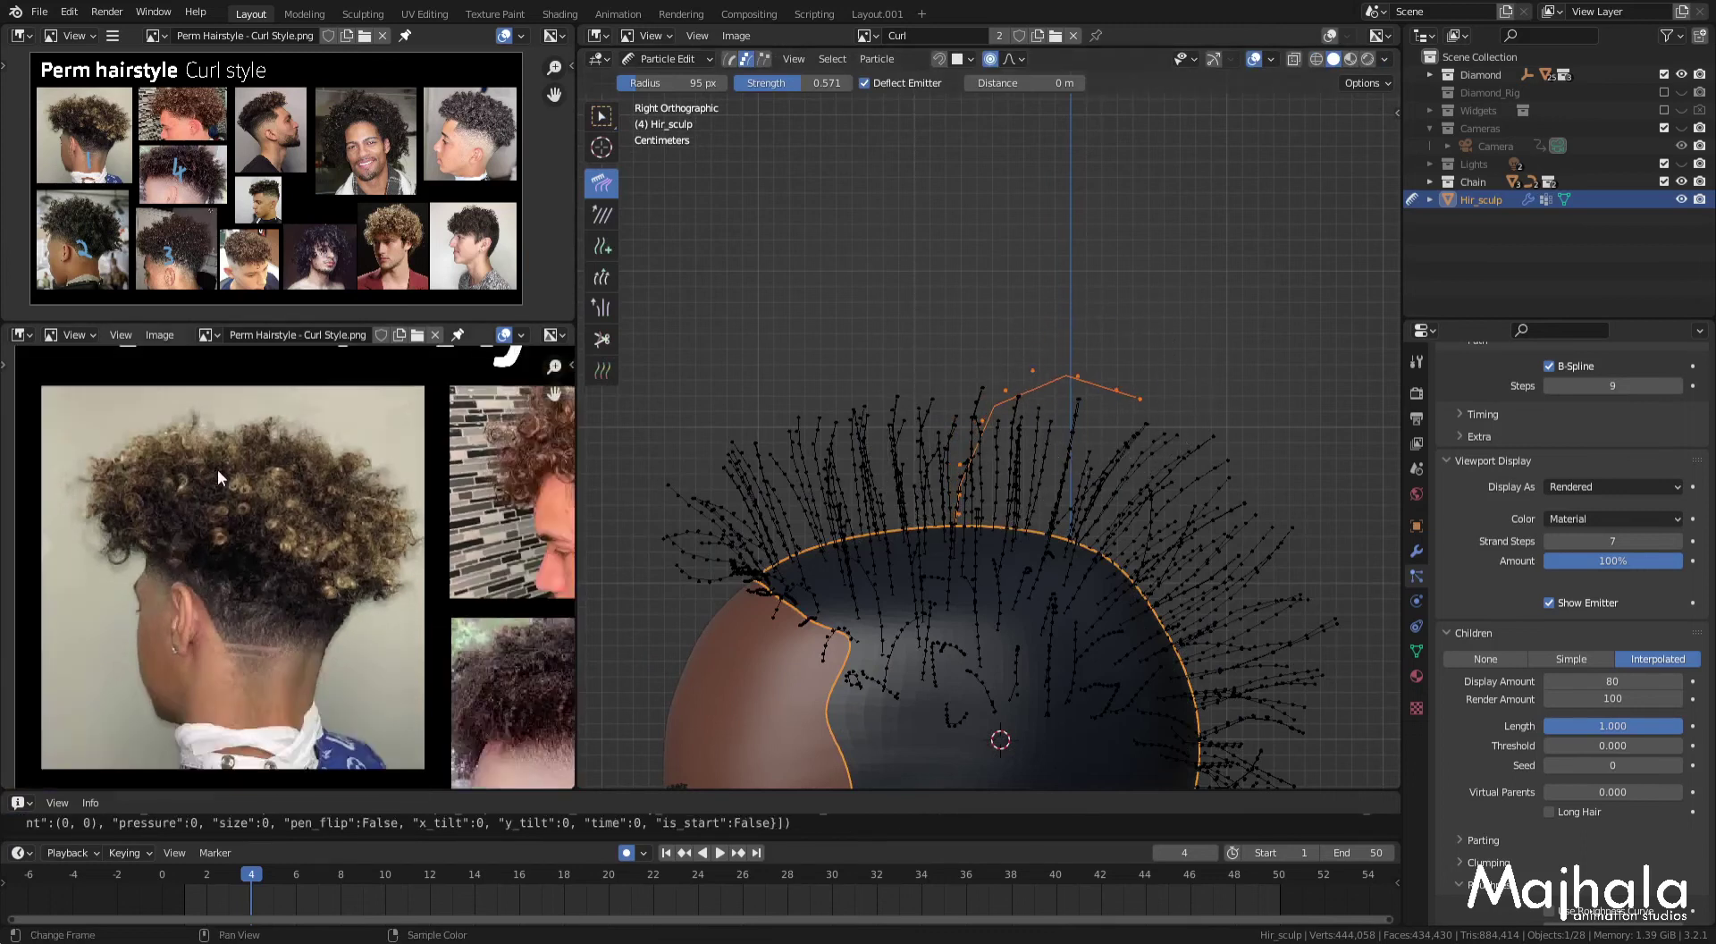
middle_click_drag(217, 469, 294, 459)
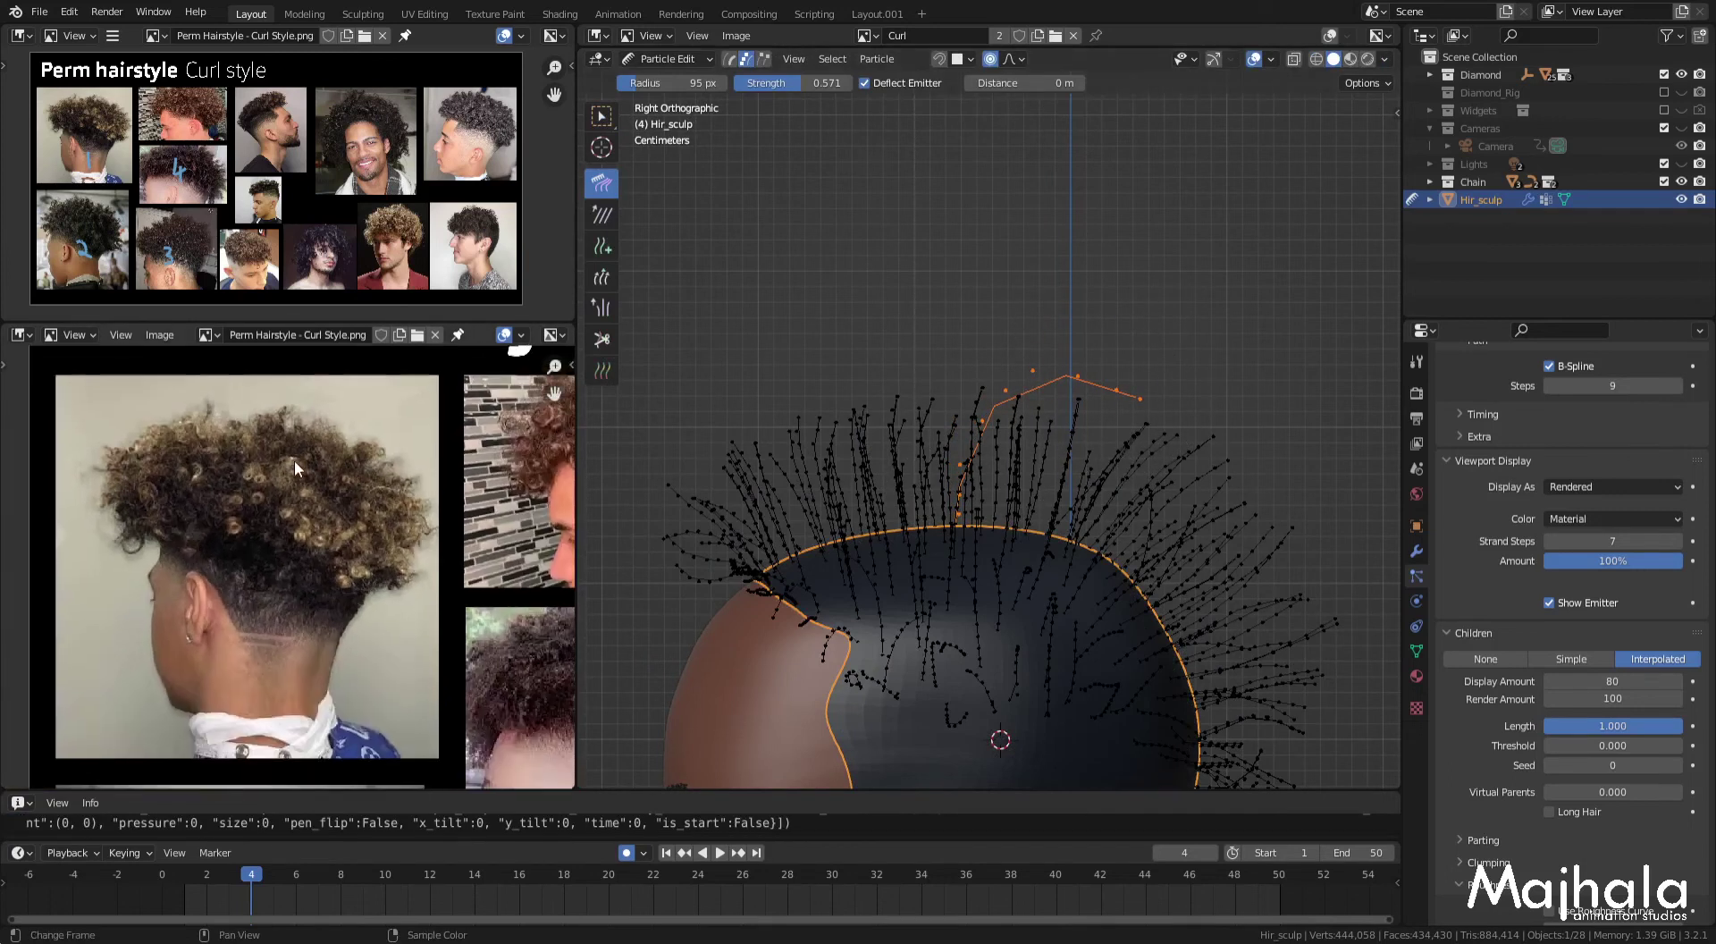
left_click_drag(1124, 394, 1029, 392)
mouse_move(1126, 491)
middle_mouse_down()
mouse_move(1323, 517)
mouse_move(1055, 409)
middle_mouse_up()
Step: Save the file and return to Object Mode to view the curly perm from the side
key("ctrl+s")
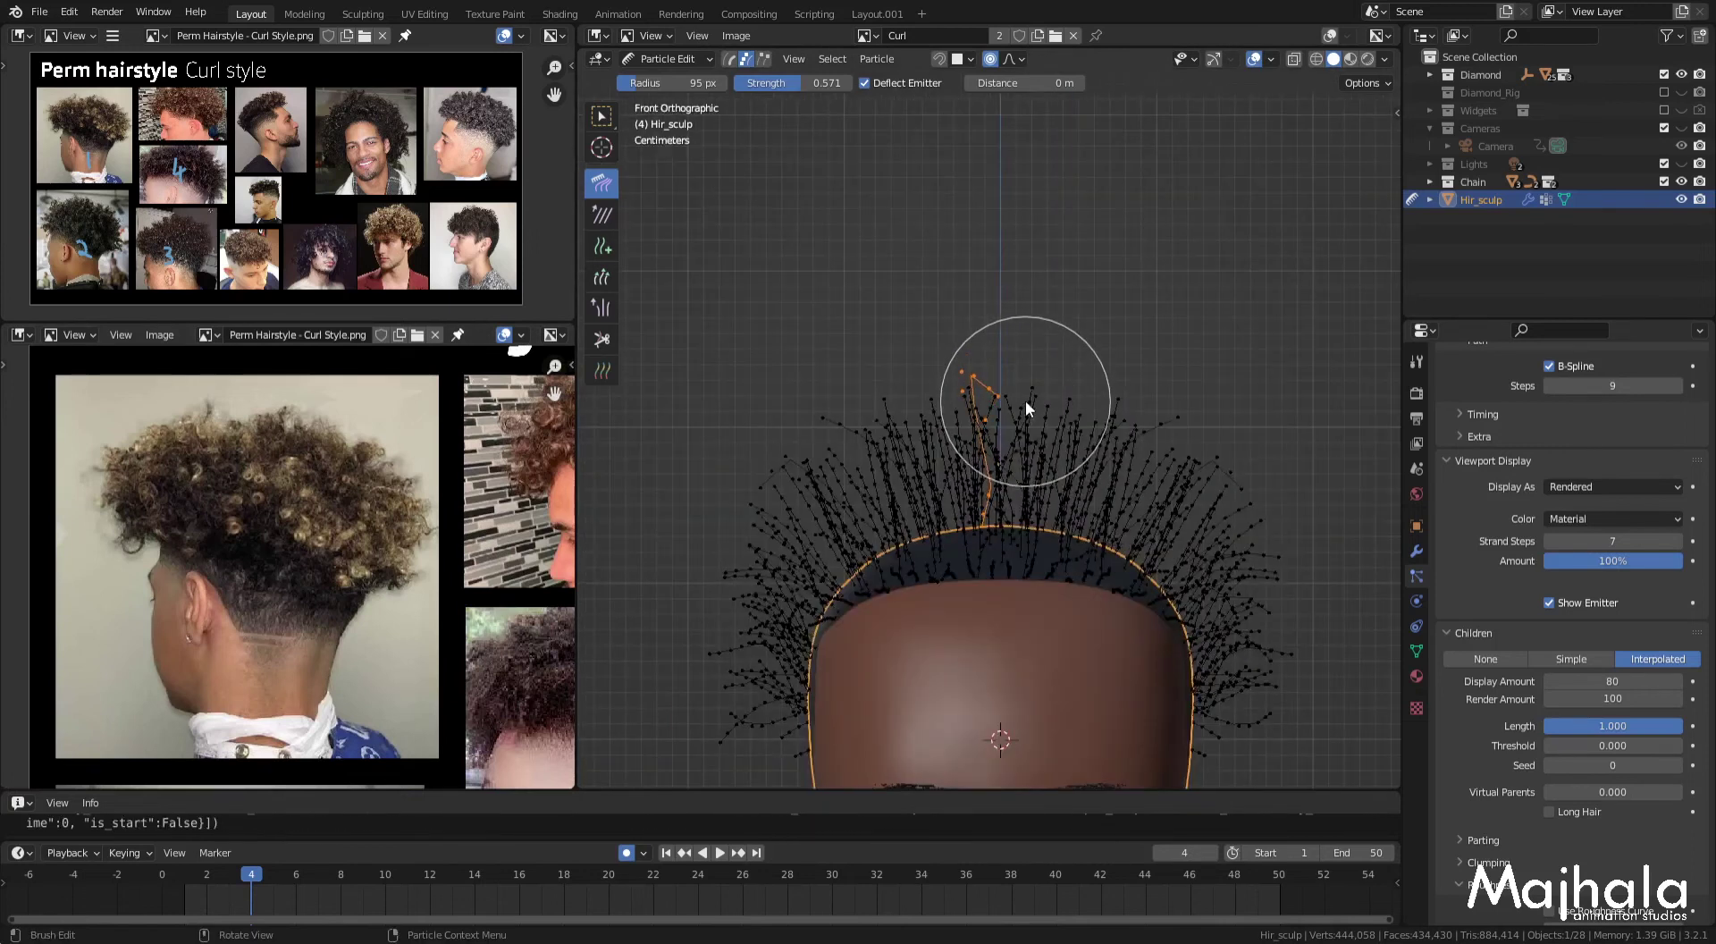
key("ctrl+Tab")
left_click(1112, 325)
middle_click_drag(1105, 265, 1086, 299, "alt")
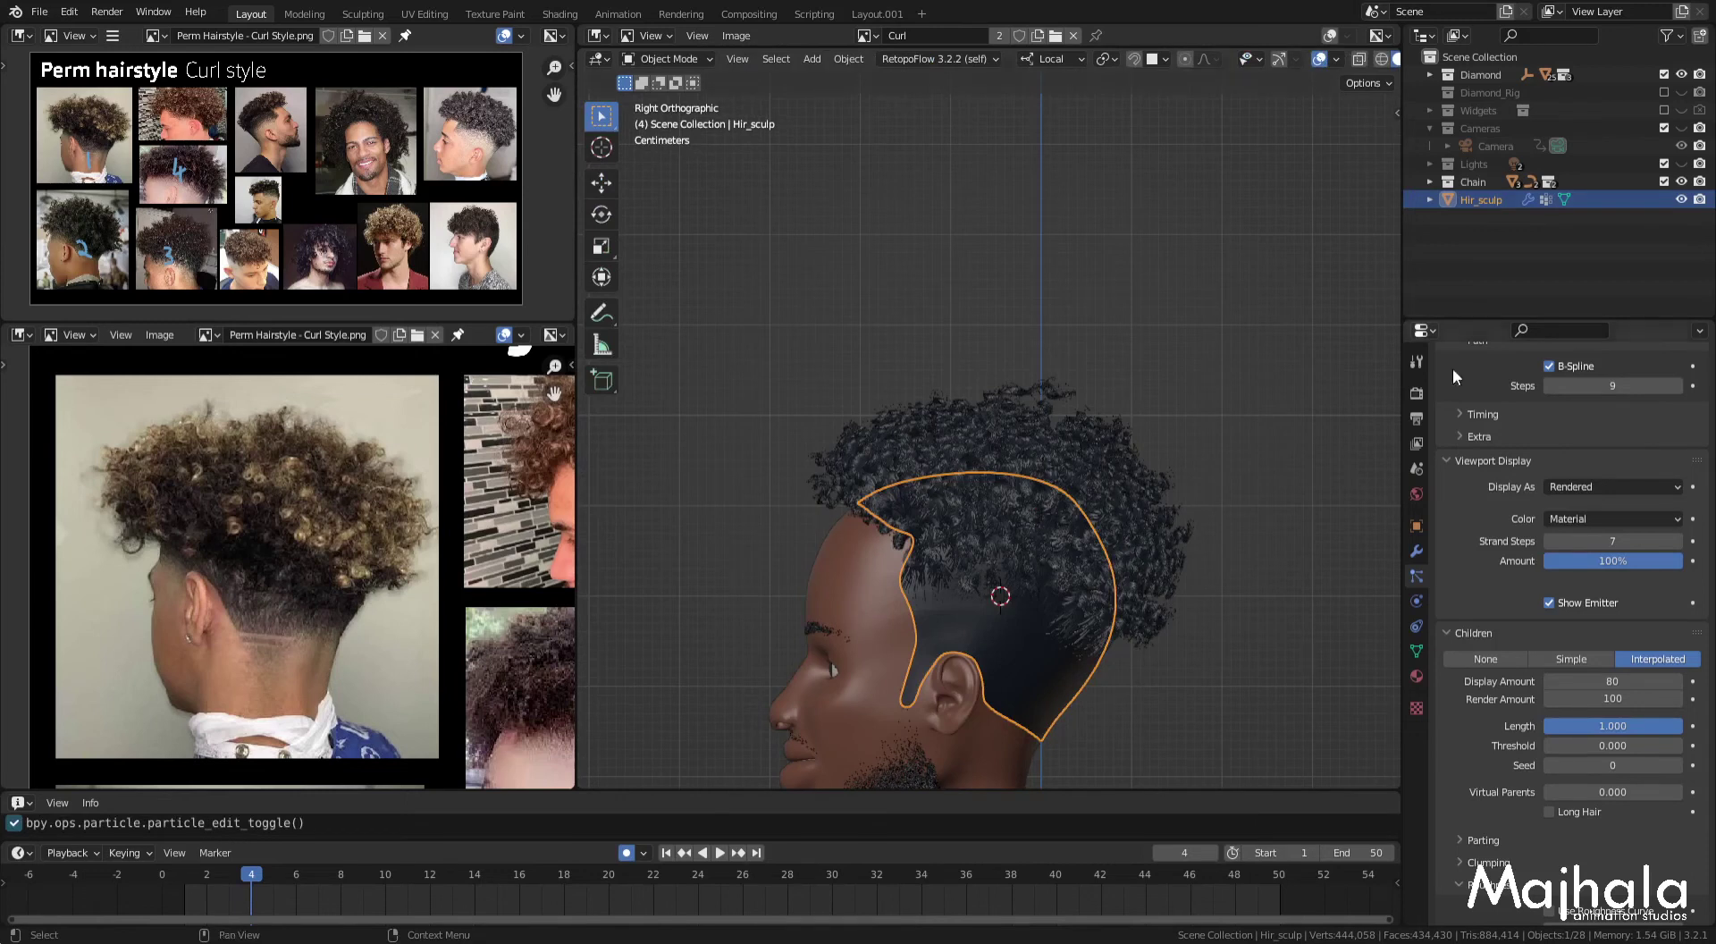
Step: Deselect the Hir_sculp object and zoom and pan to frame the head
scroll(1578, 406, "up", 5)
scroll(1553, 438, "up", 5)
scroll(1550, 438, "up", 5)
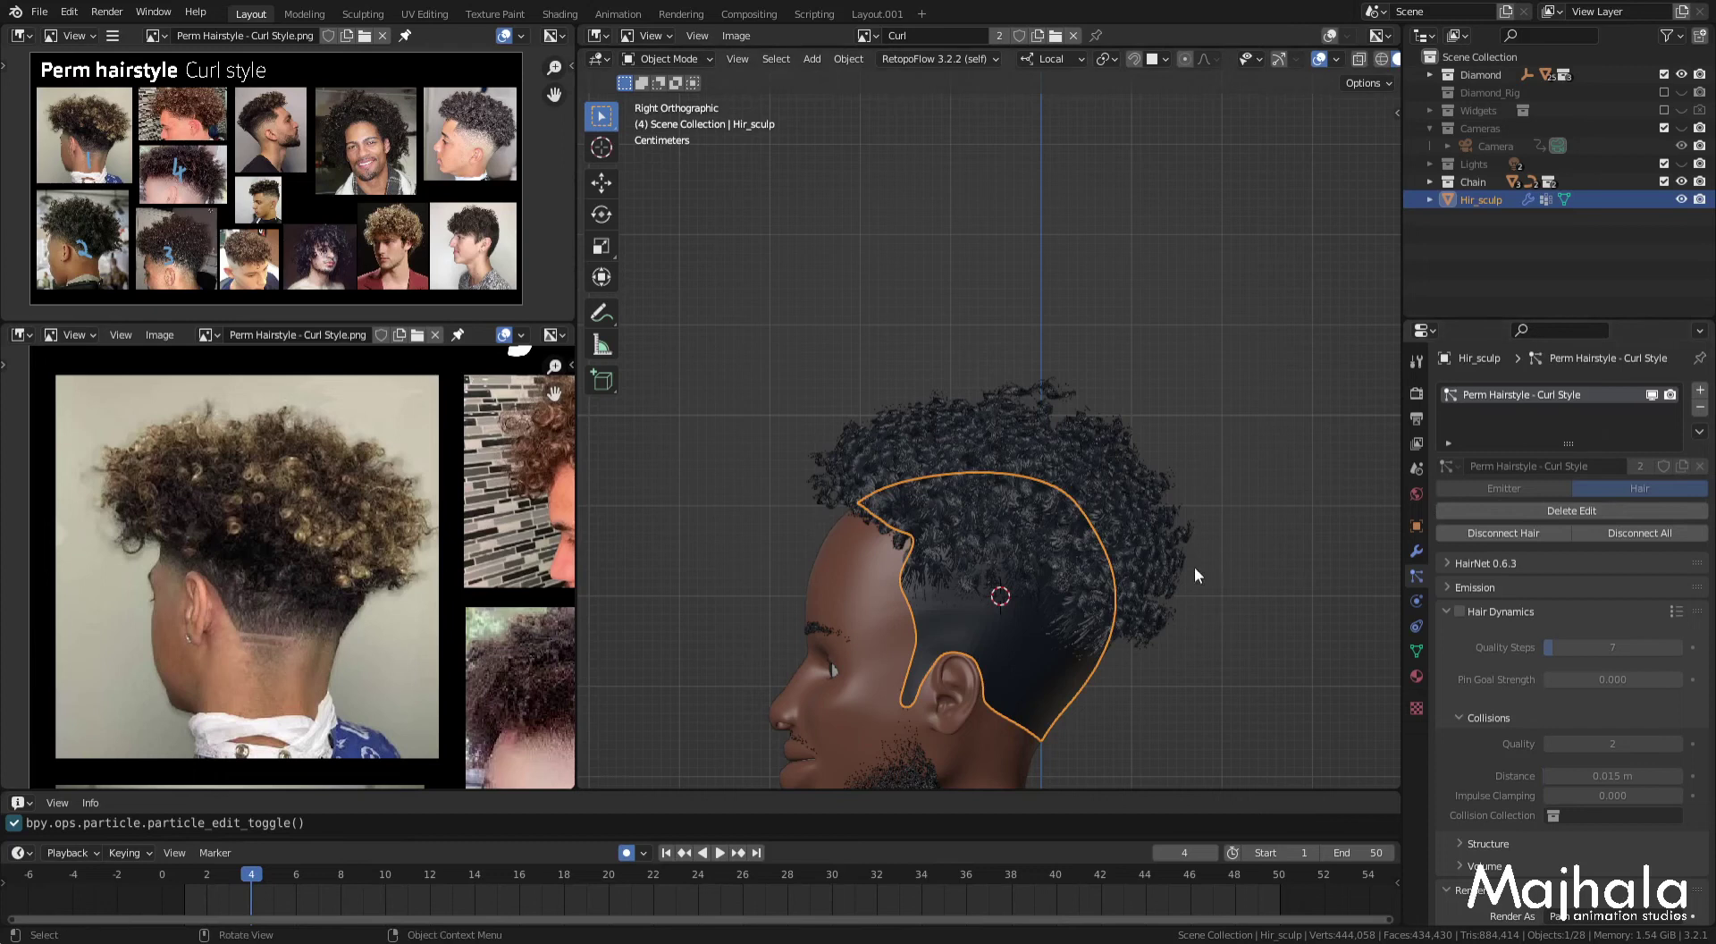
left_click(1171, 427)
middle_click_drag(1156, 529, 1187, 473, "shift")
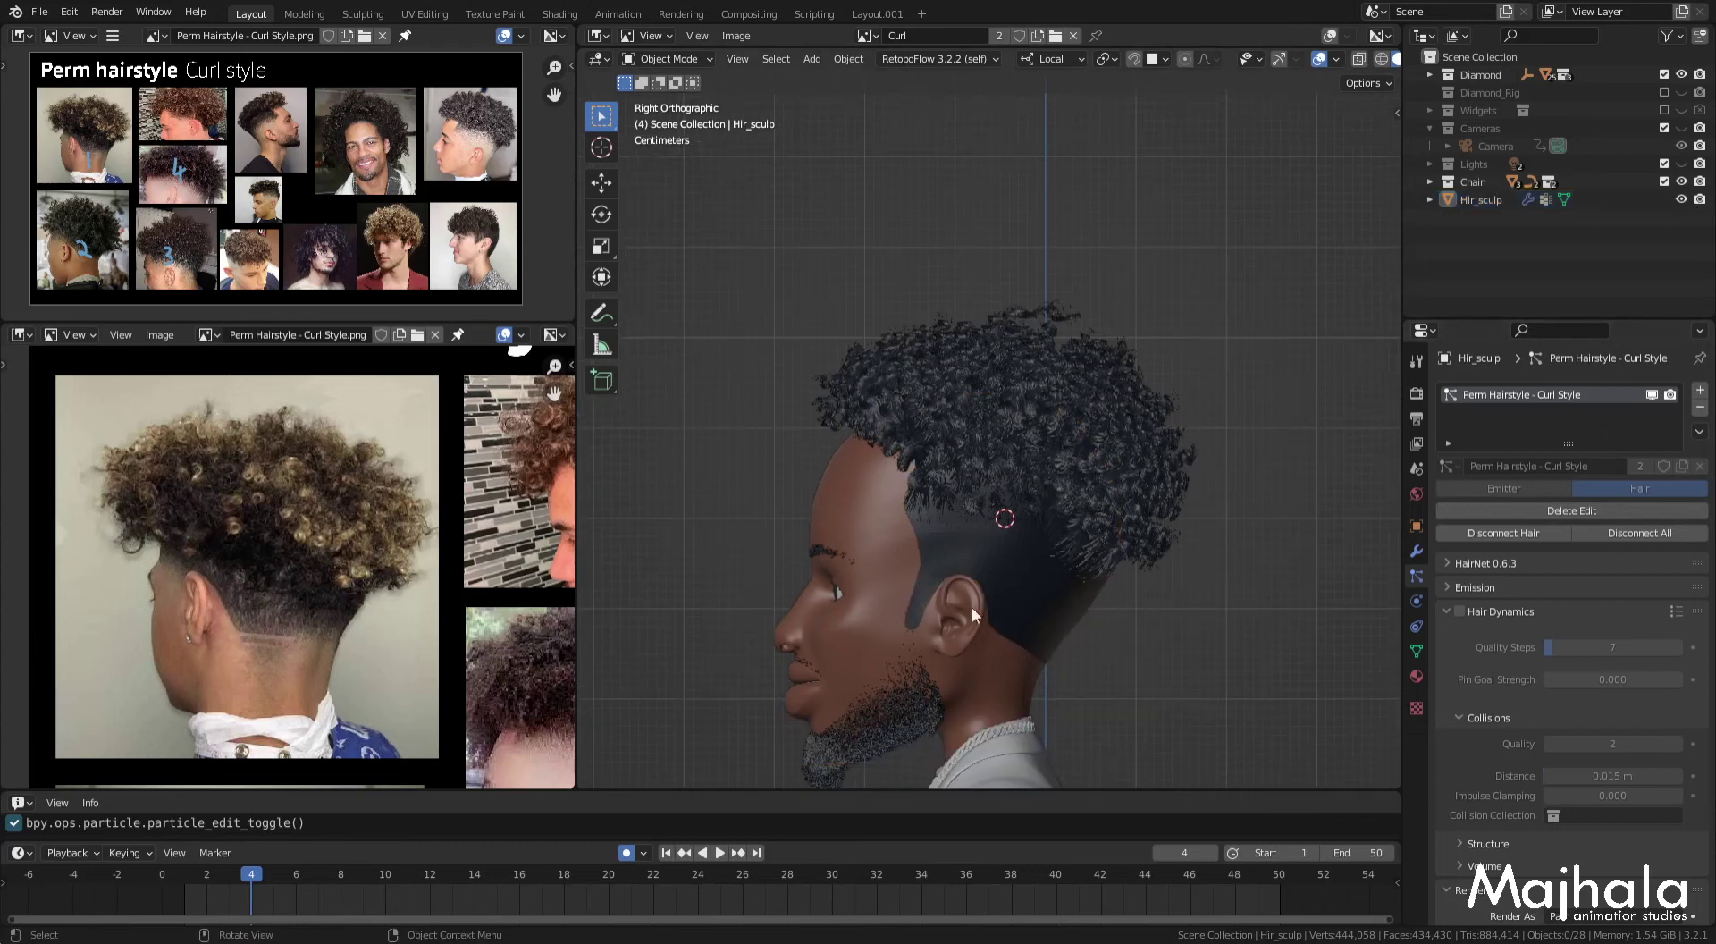
scroll(950, 545, "up", 1)
scroll(201, 570, "up", 2)
scroll(260, 571, "up", 2)
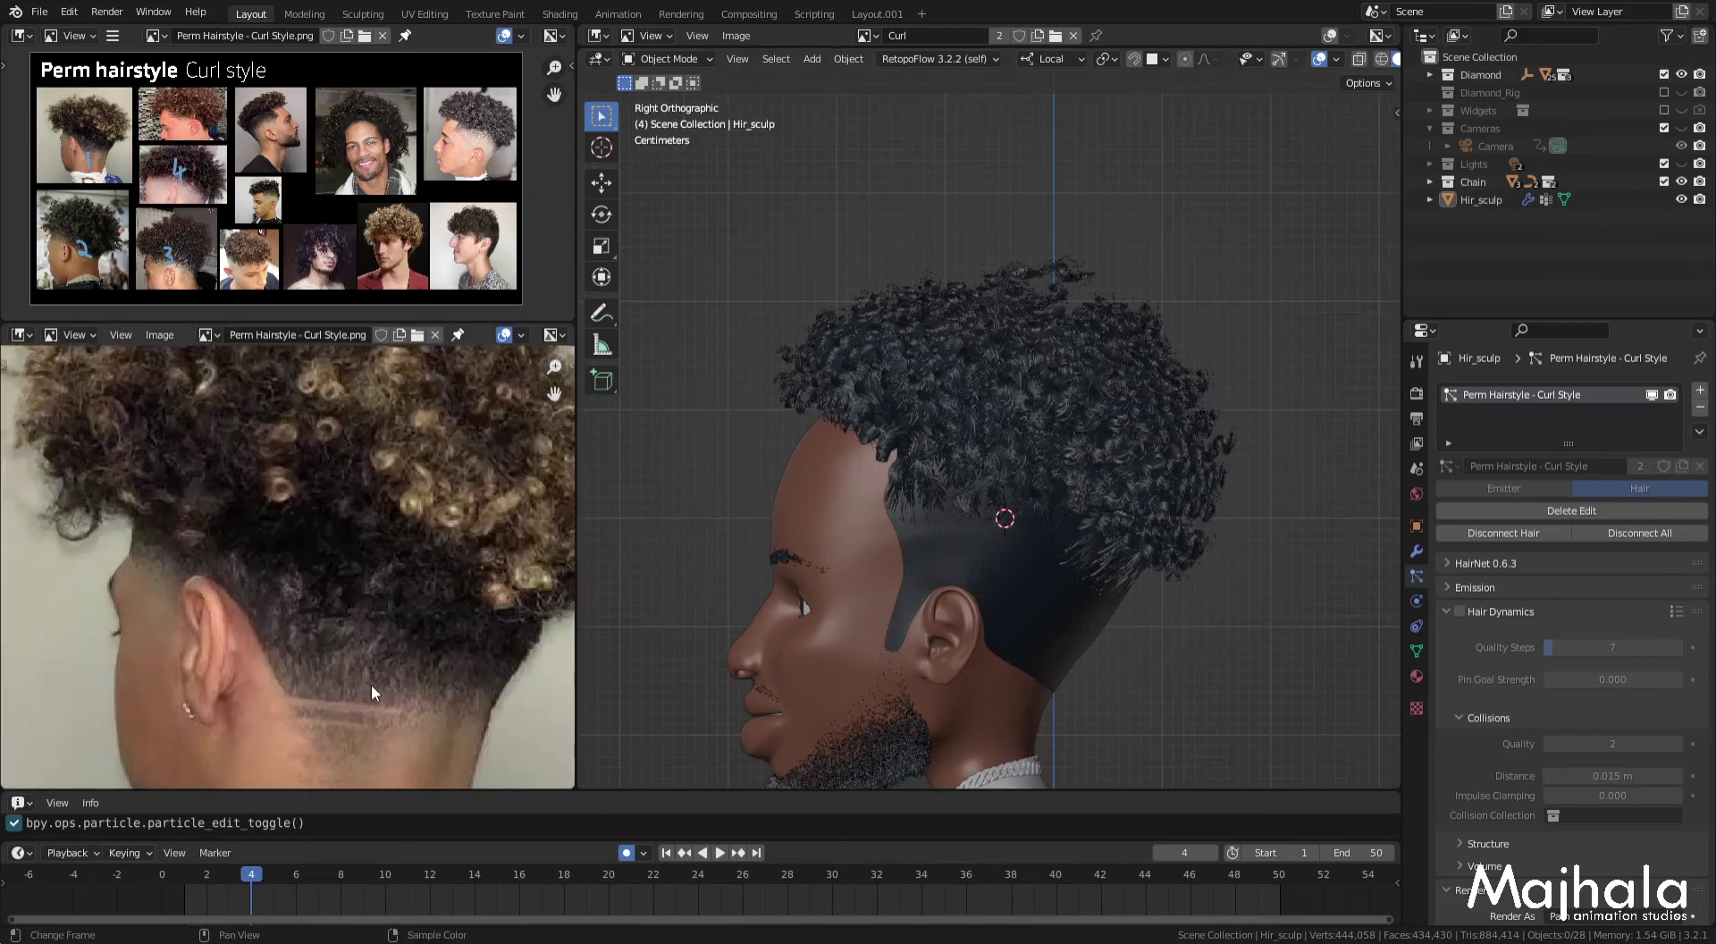
scroll(372, 684, "down", 1)
scroll(372, 684, "down", 1)
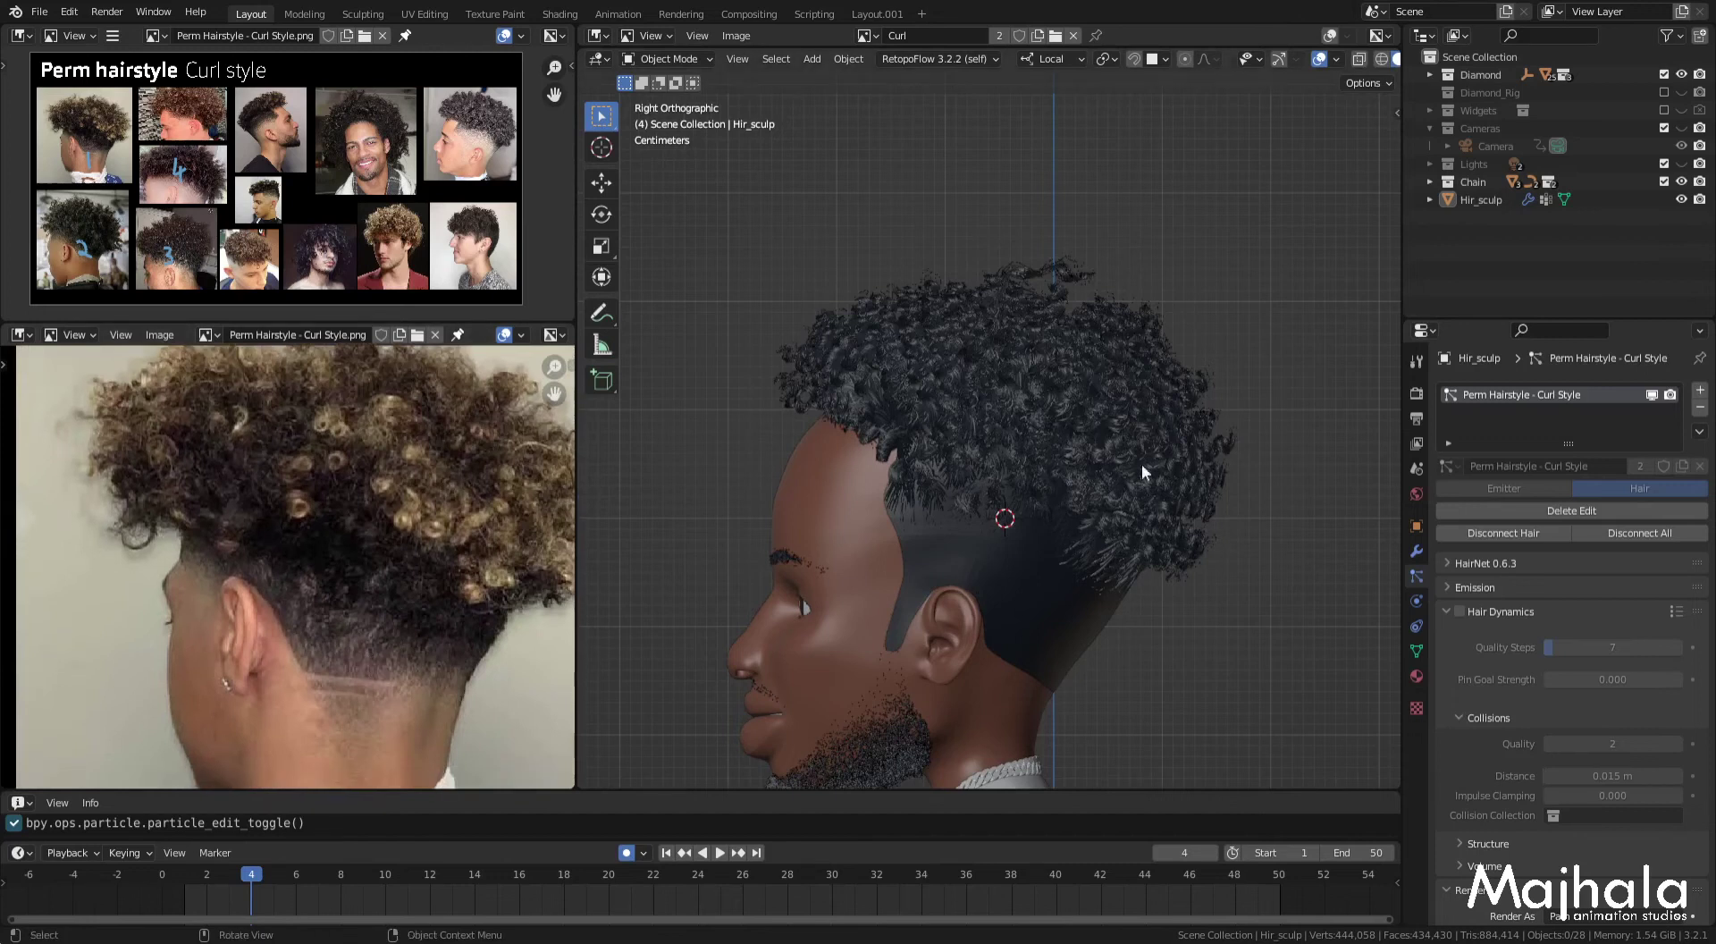
Step: Save Perm Hairstyle - Curl Style-Tutorial.blend, reframe the head, and add a new particle system
key("ctrl+s")
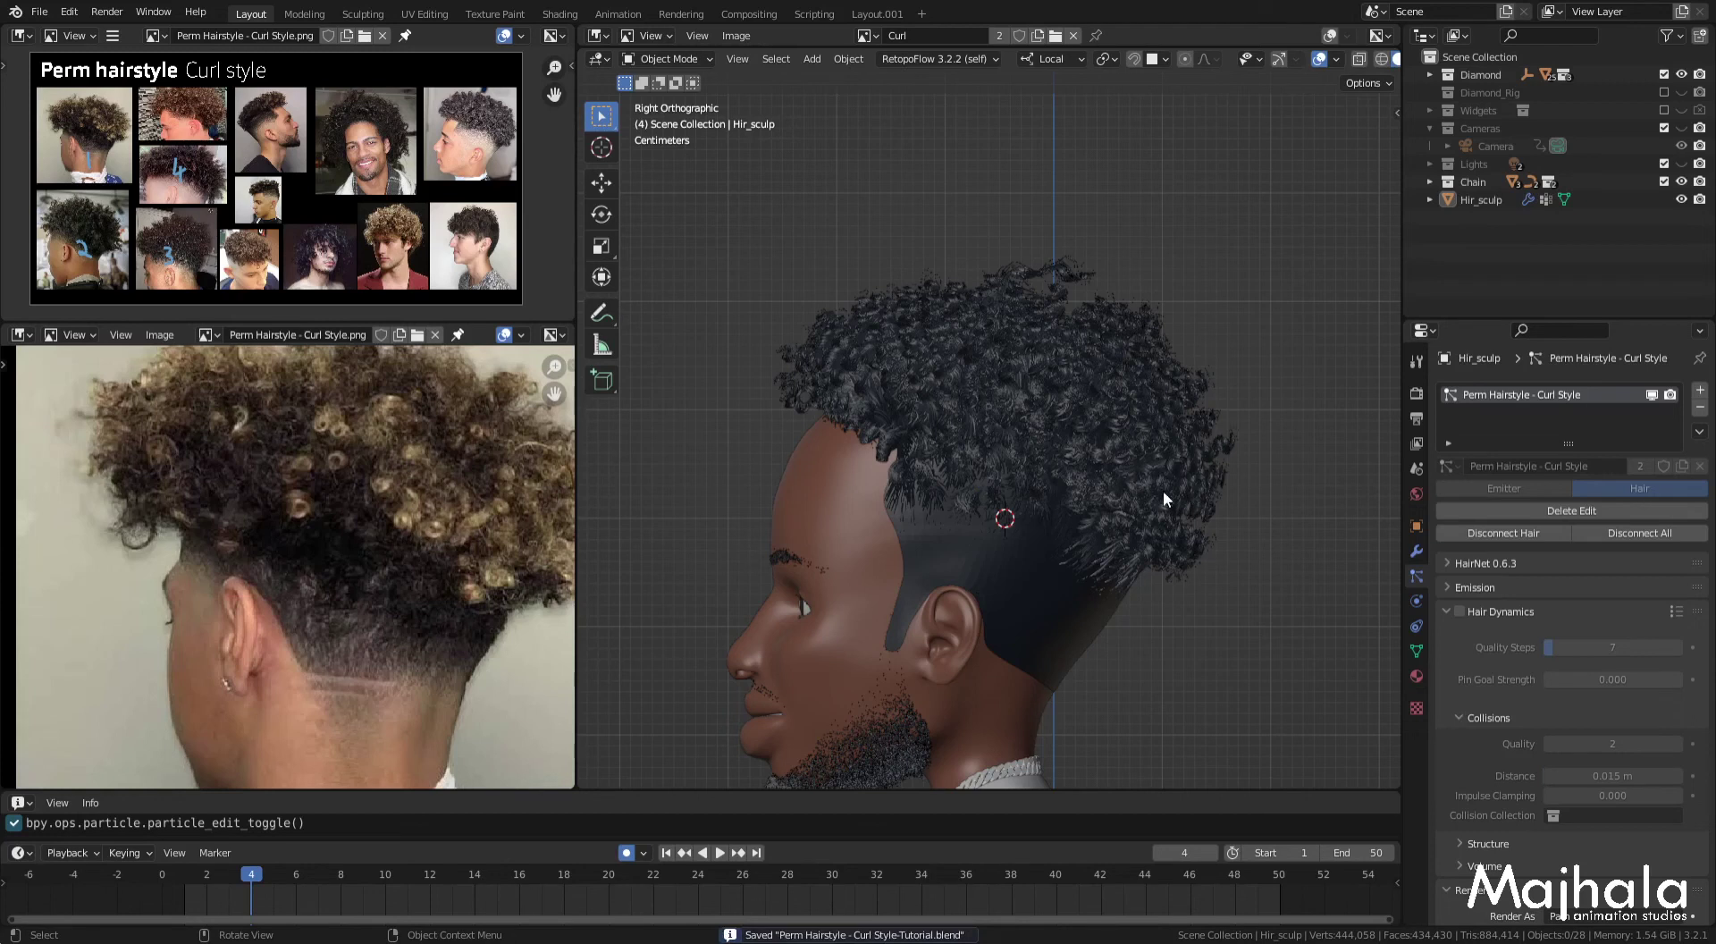
key("ctrl+z")
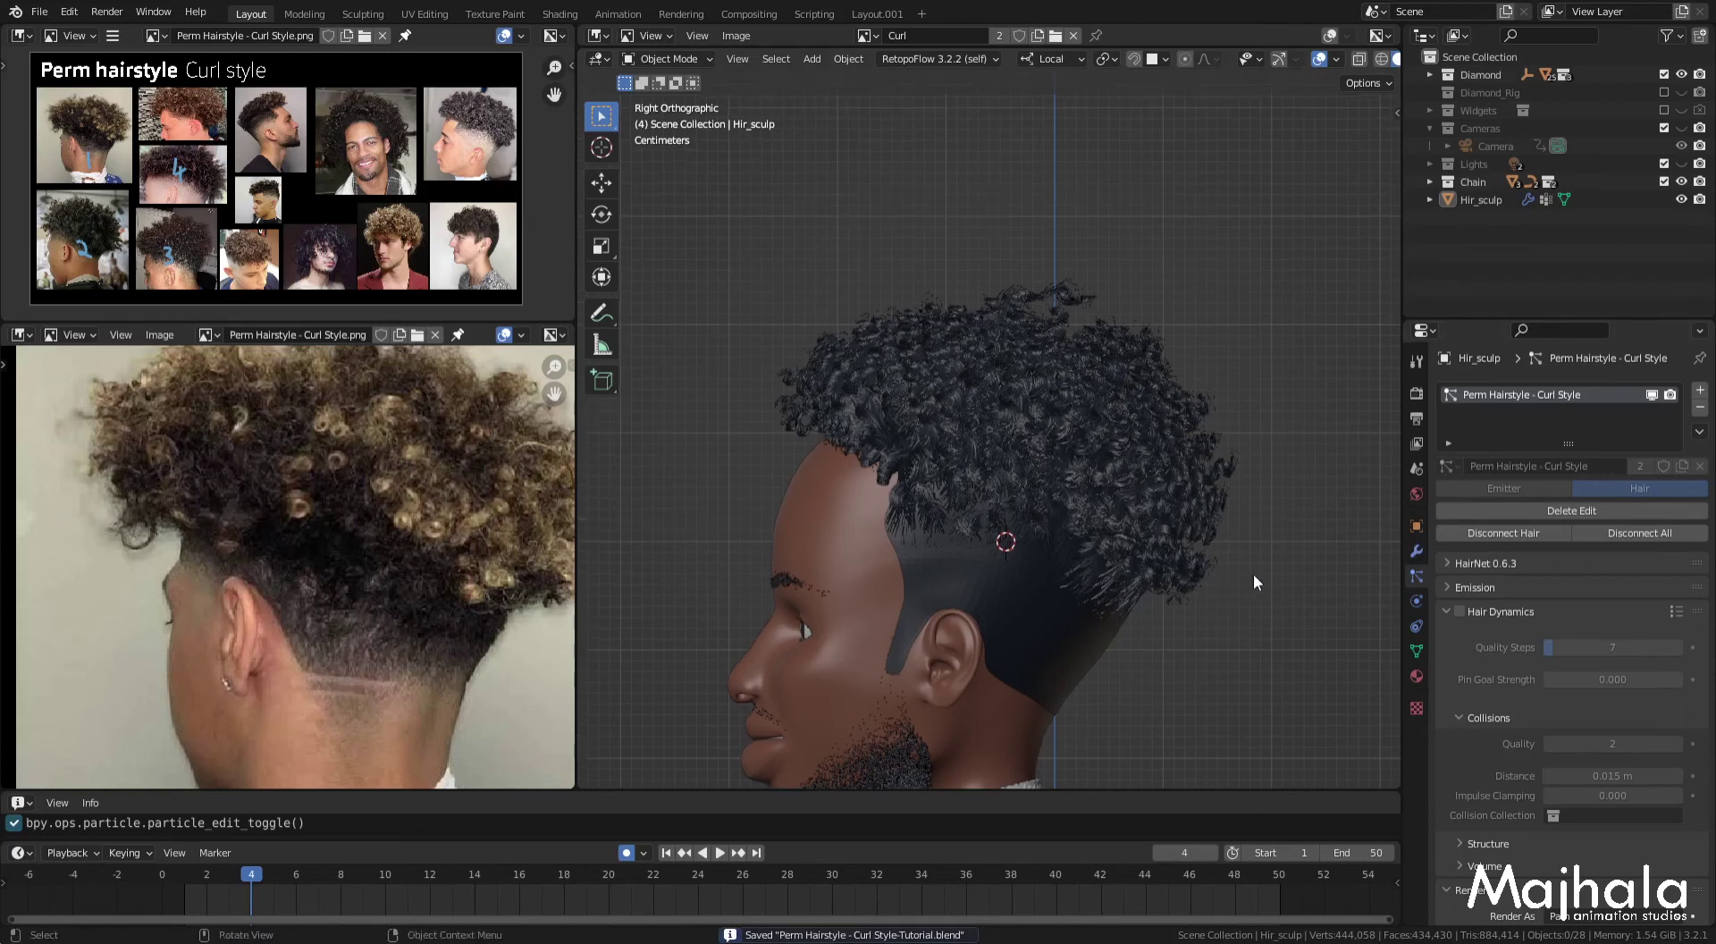
middle_click_drag(1201, 513, 1182, 468, "shift")
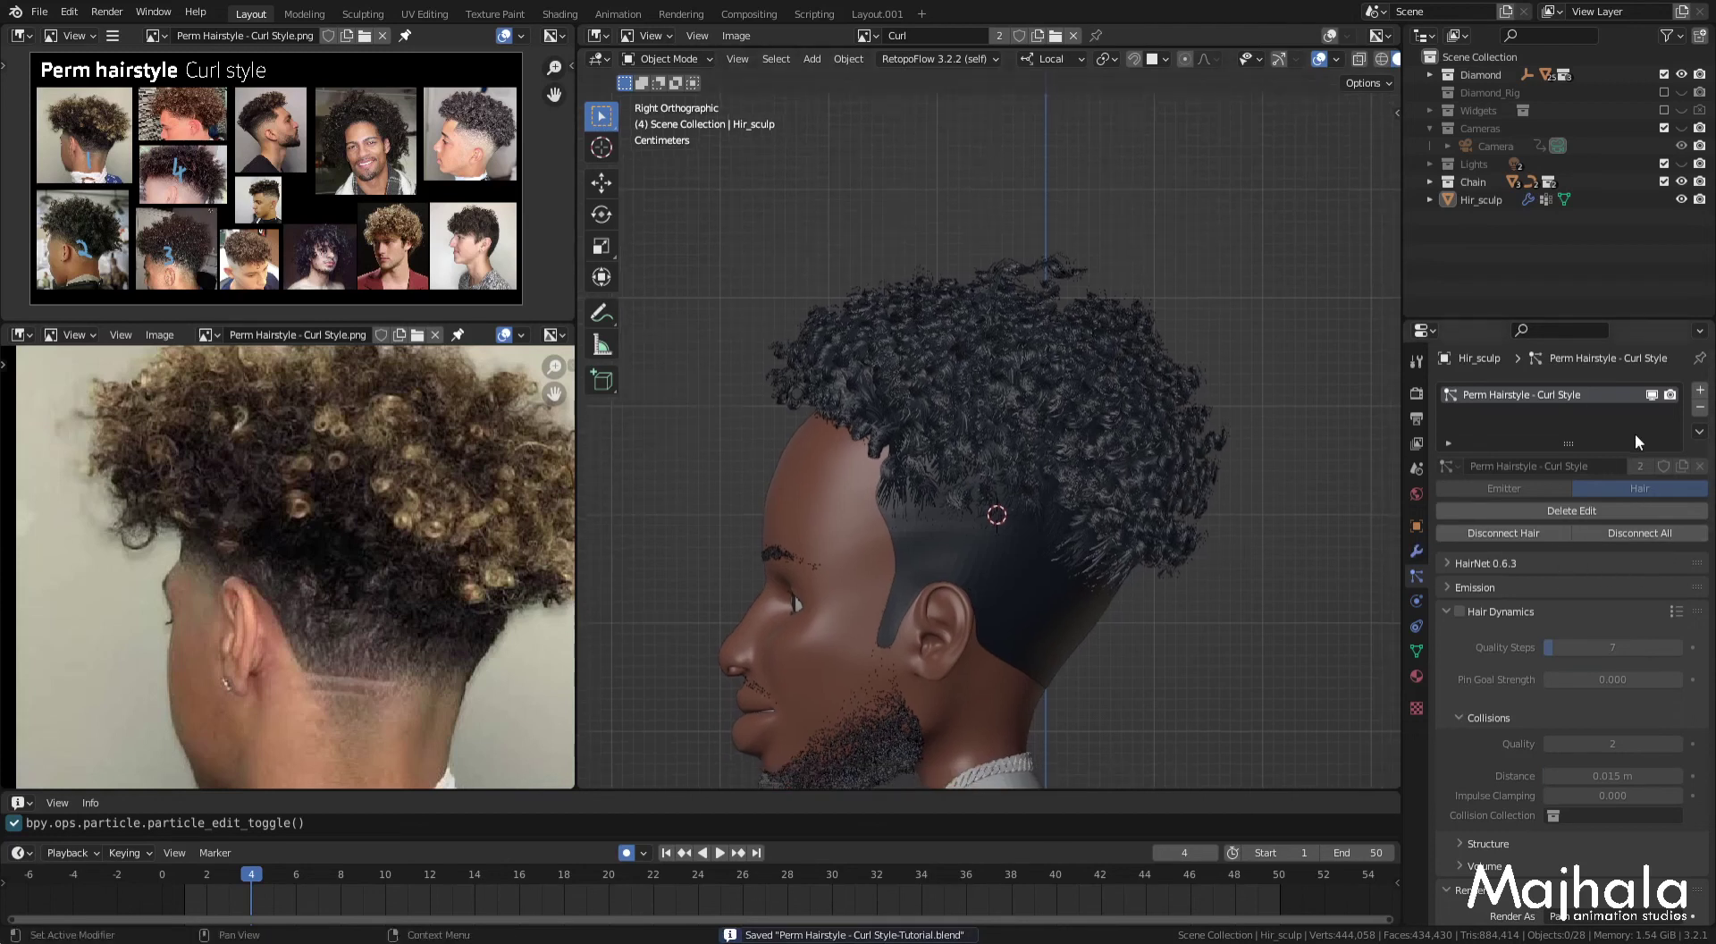
left_click(1697, 401)
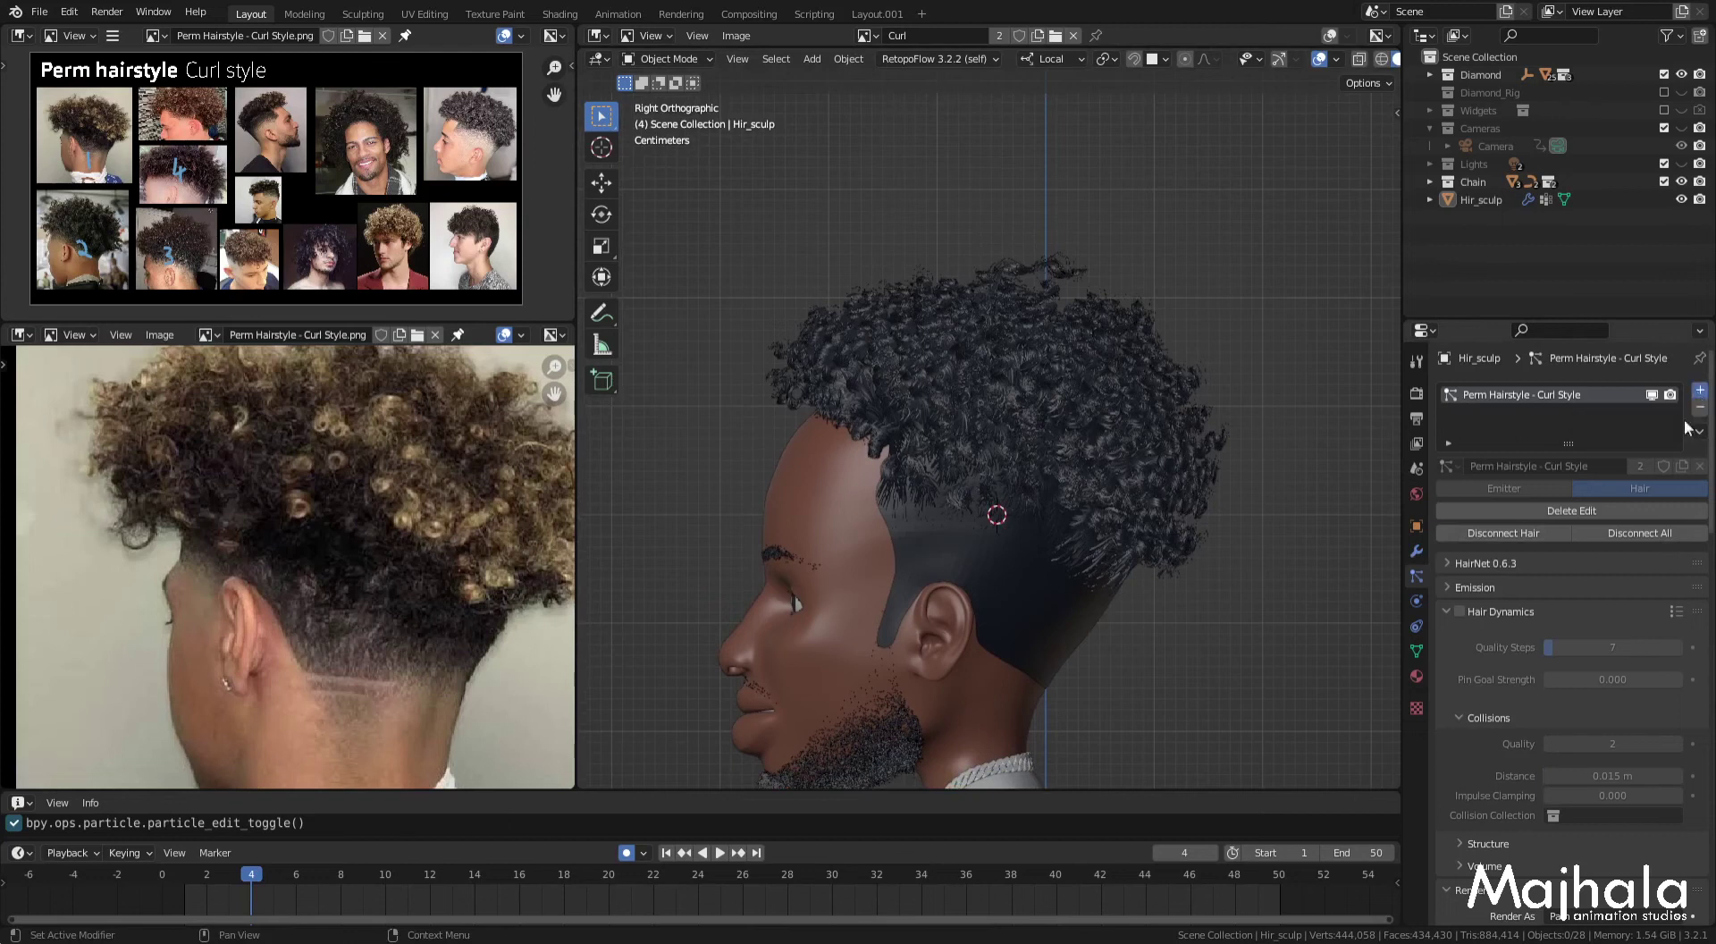
Step: Make the new particle system Hair, shorten it to 0.01 m, and hide the Perm Hairstyle hair
left_click(1626, 488)
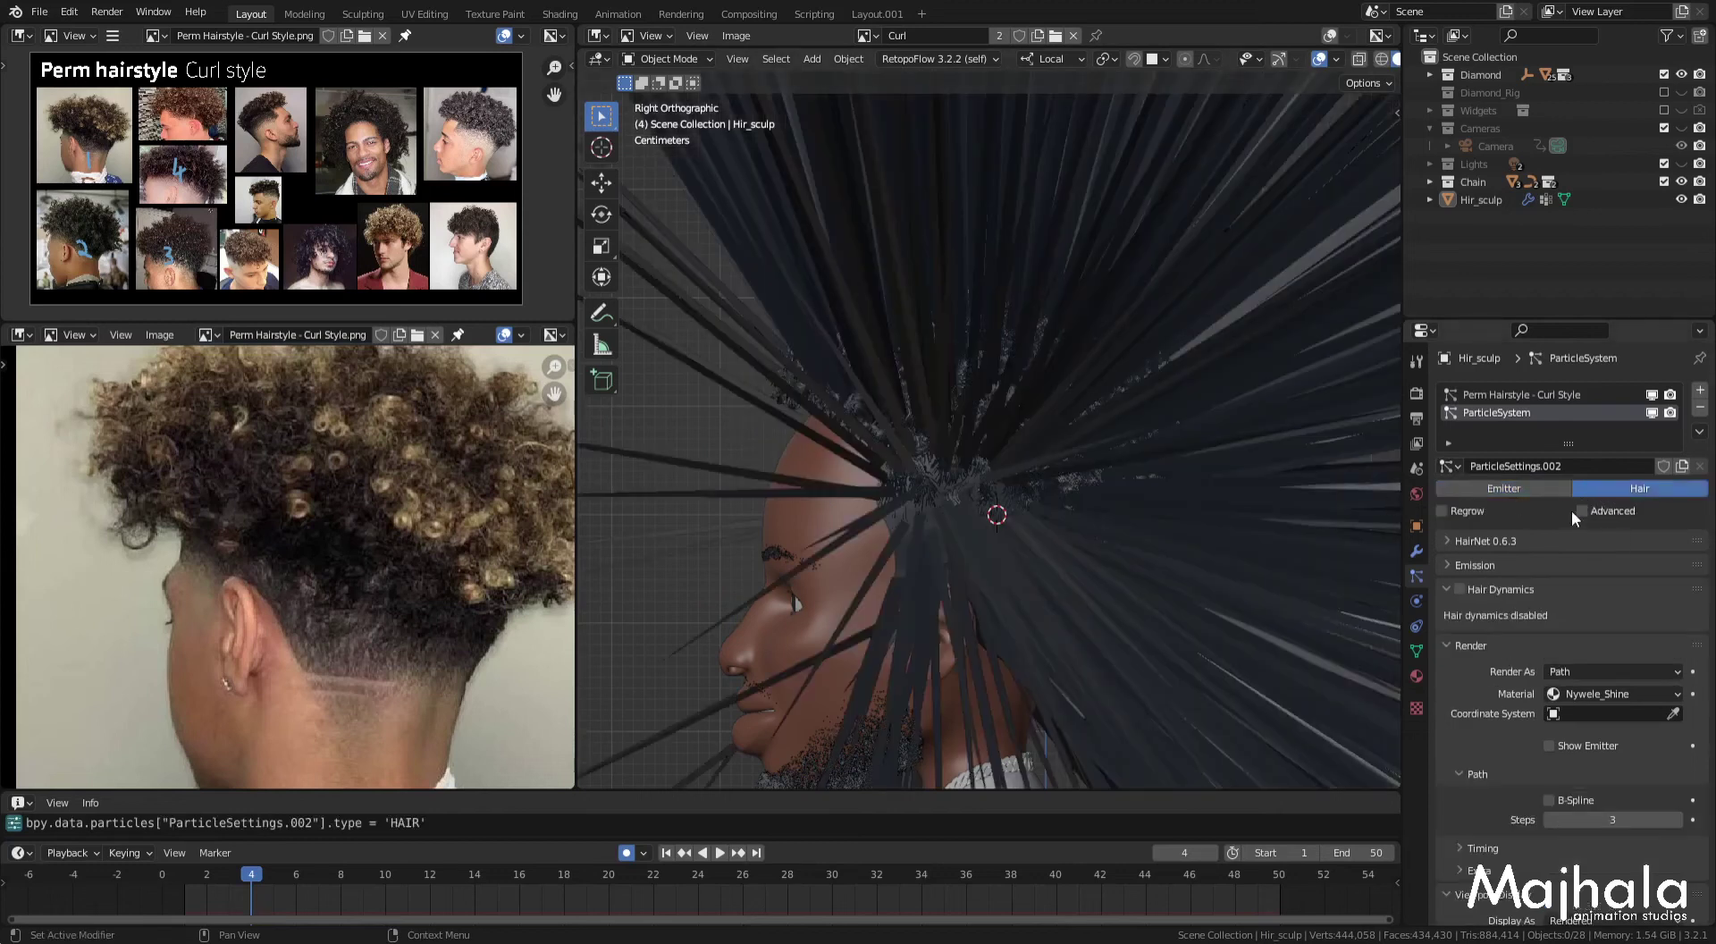
left_click(1458, 565)
left_click_drag(1643, 631, 1573, 631)
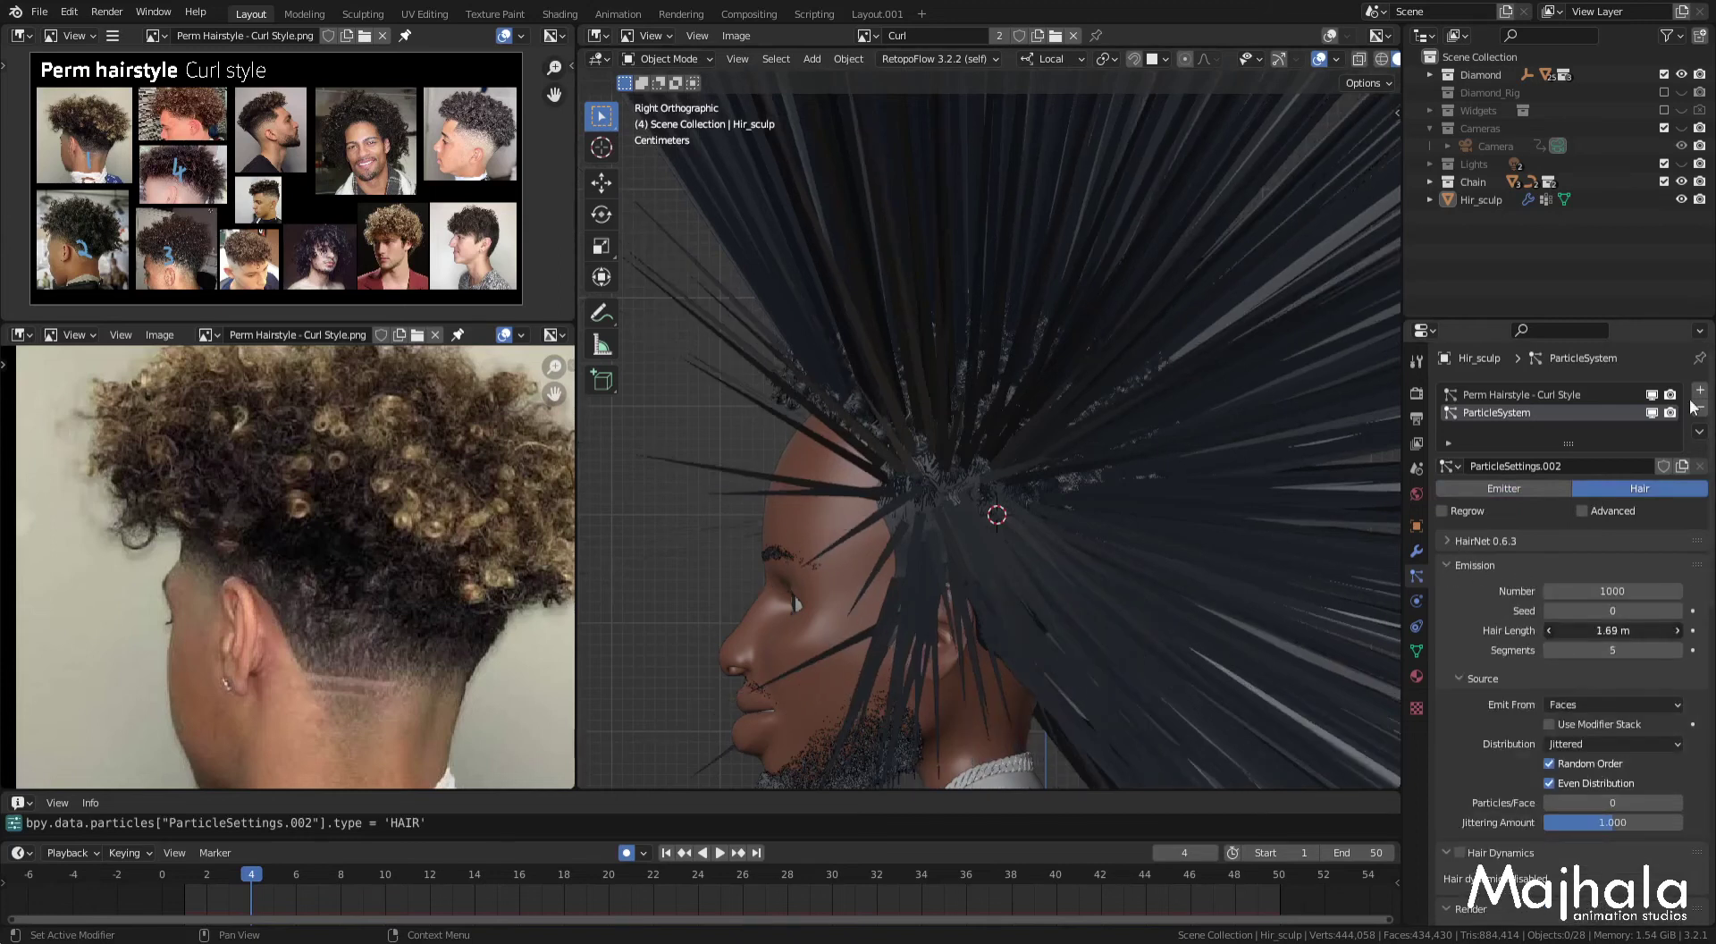
left_click(1651, 394)
left_click_drag(1641, 631, 1555, 631)
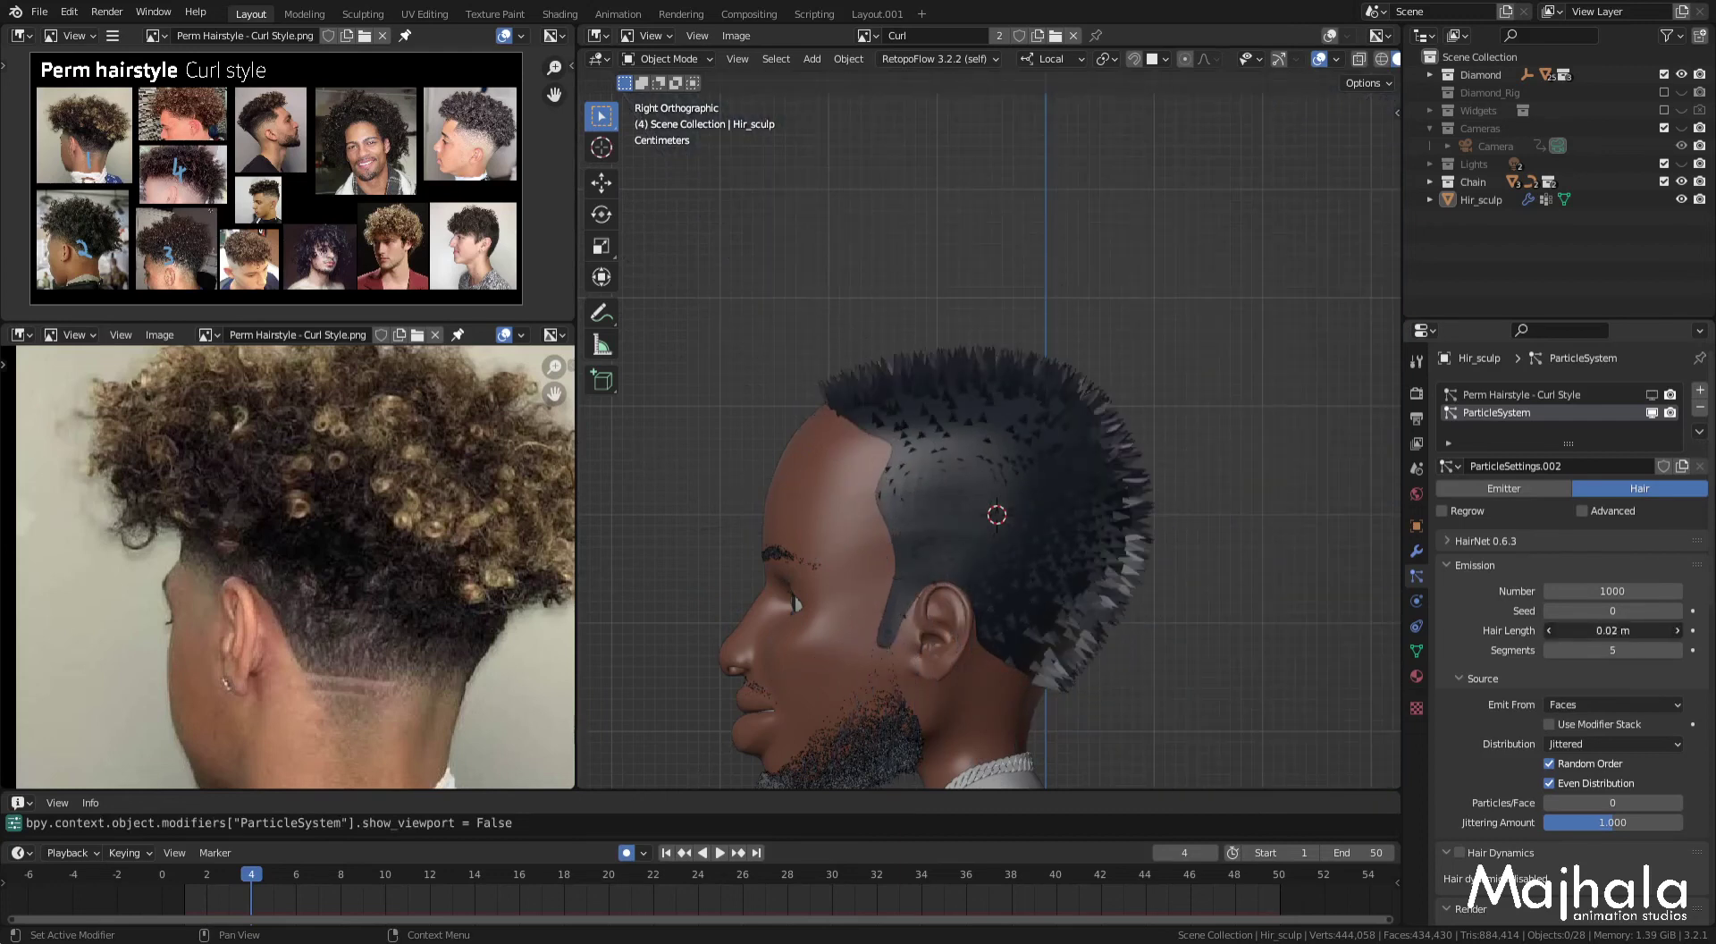
left_click_drag(1555, 630, 1546, 631)
Step: Set the strand diameter to 0.1 m at the root and 0.01 m at the tip
scroll(1665, 678, "down", 6)
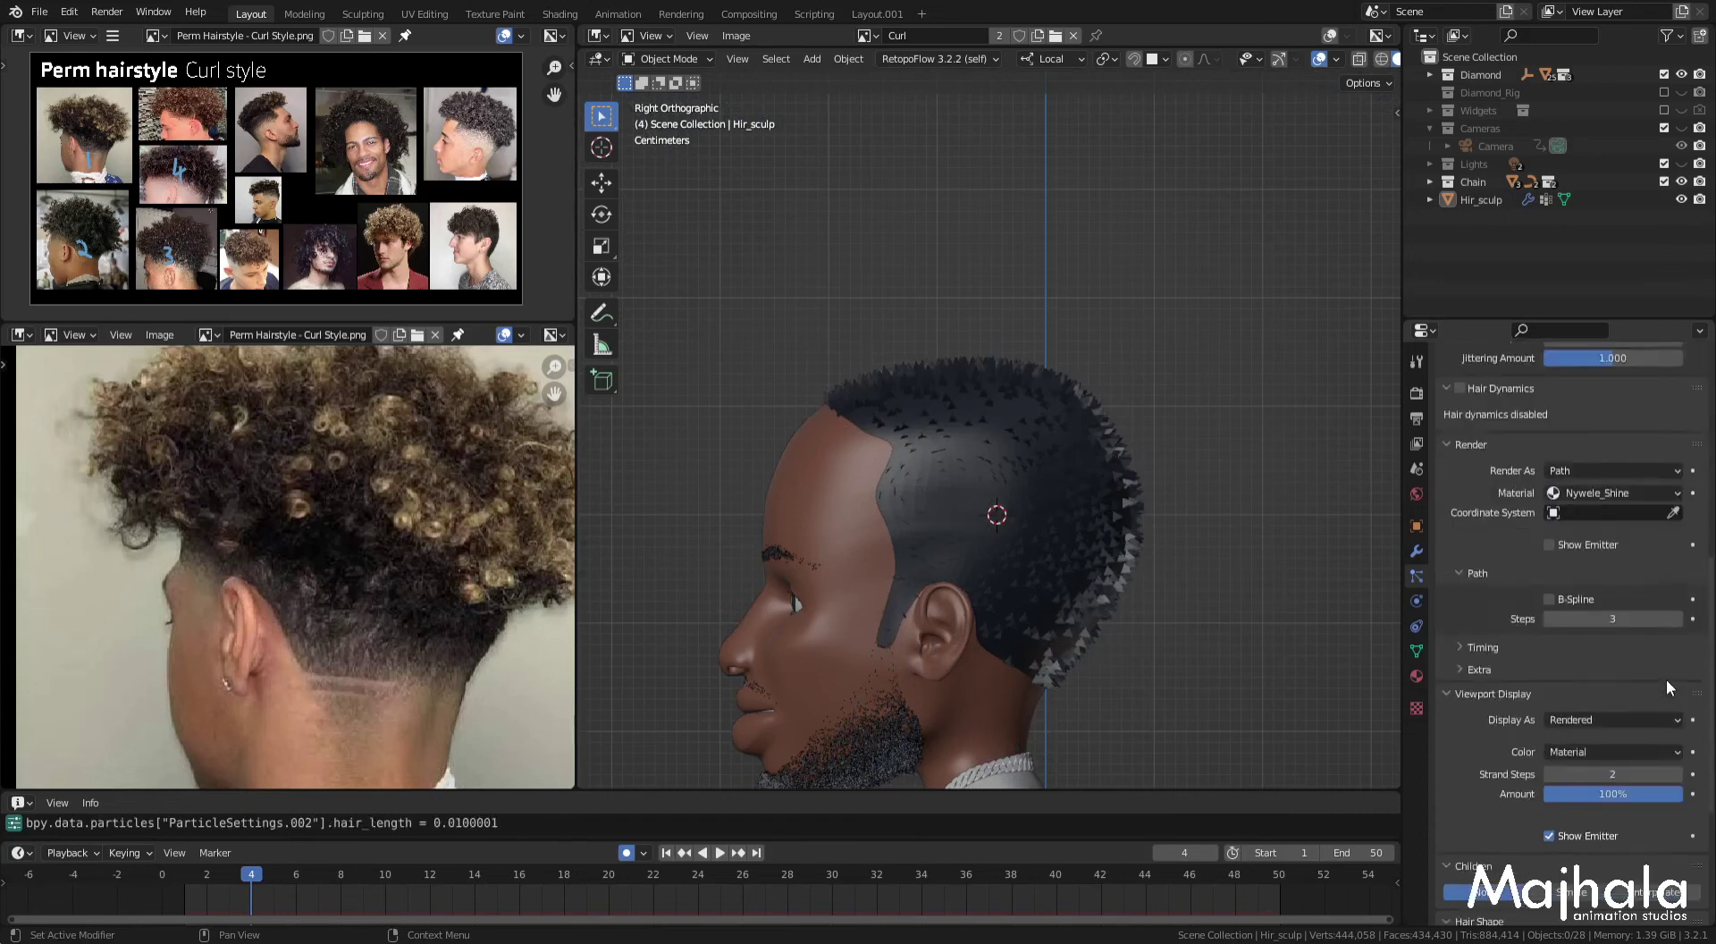
scroll(1665, 678, "down", 6)
left_click(1621, 728)
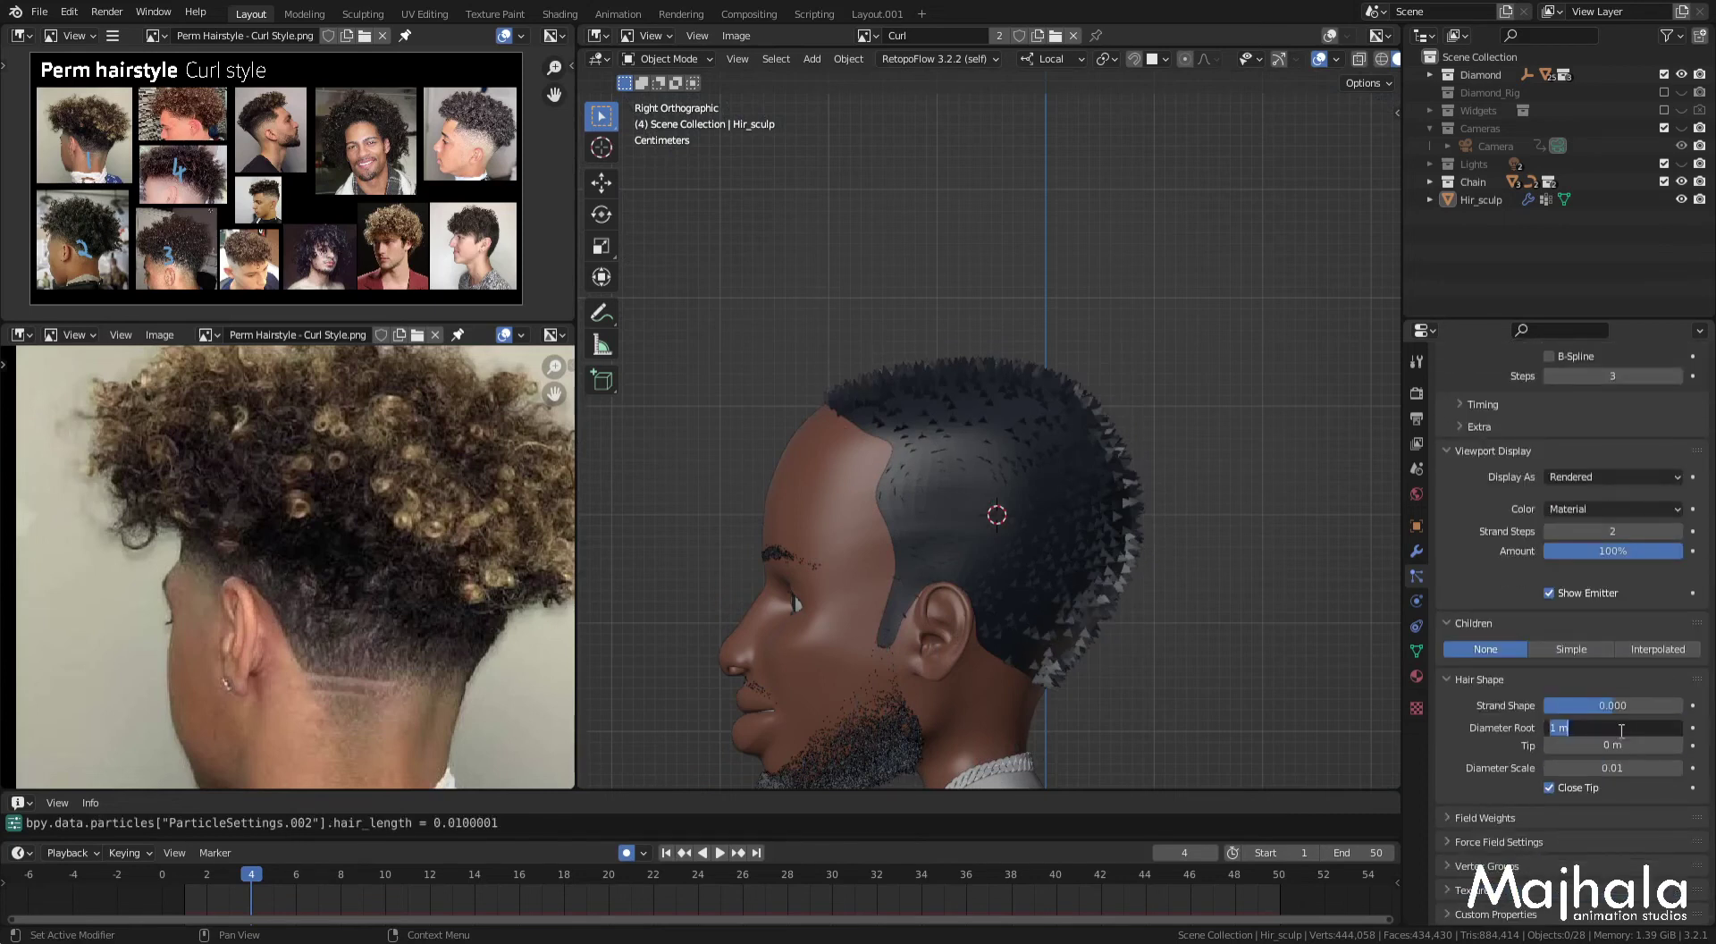
key("BackSpace")
type("0.")
key("Return")
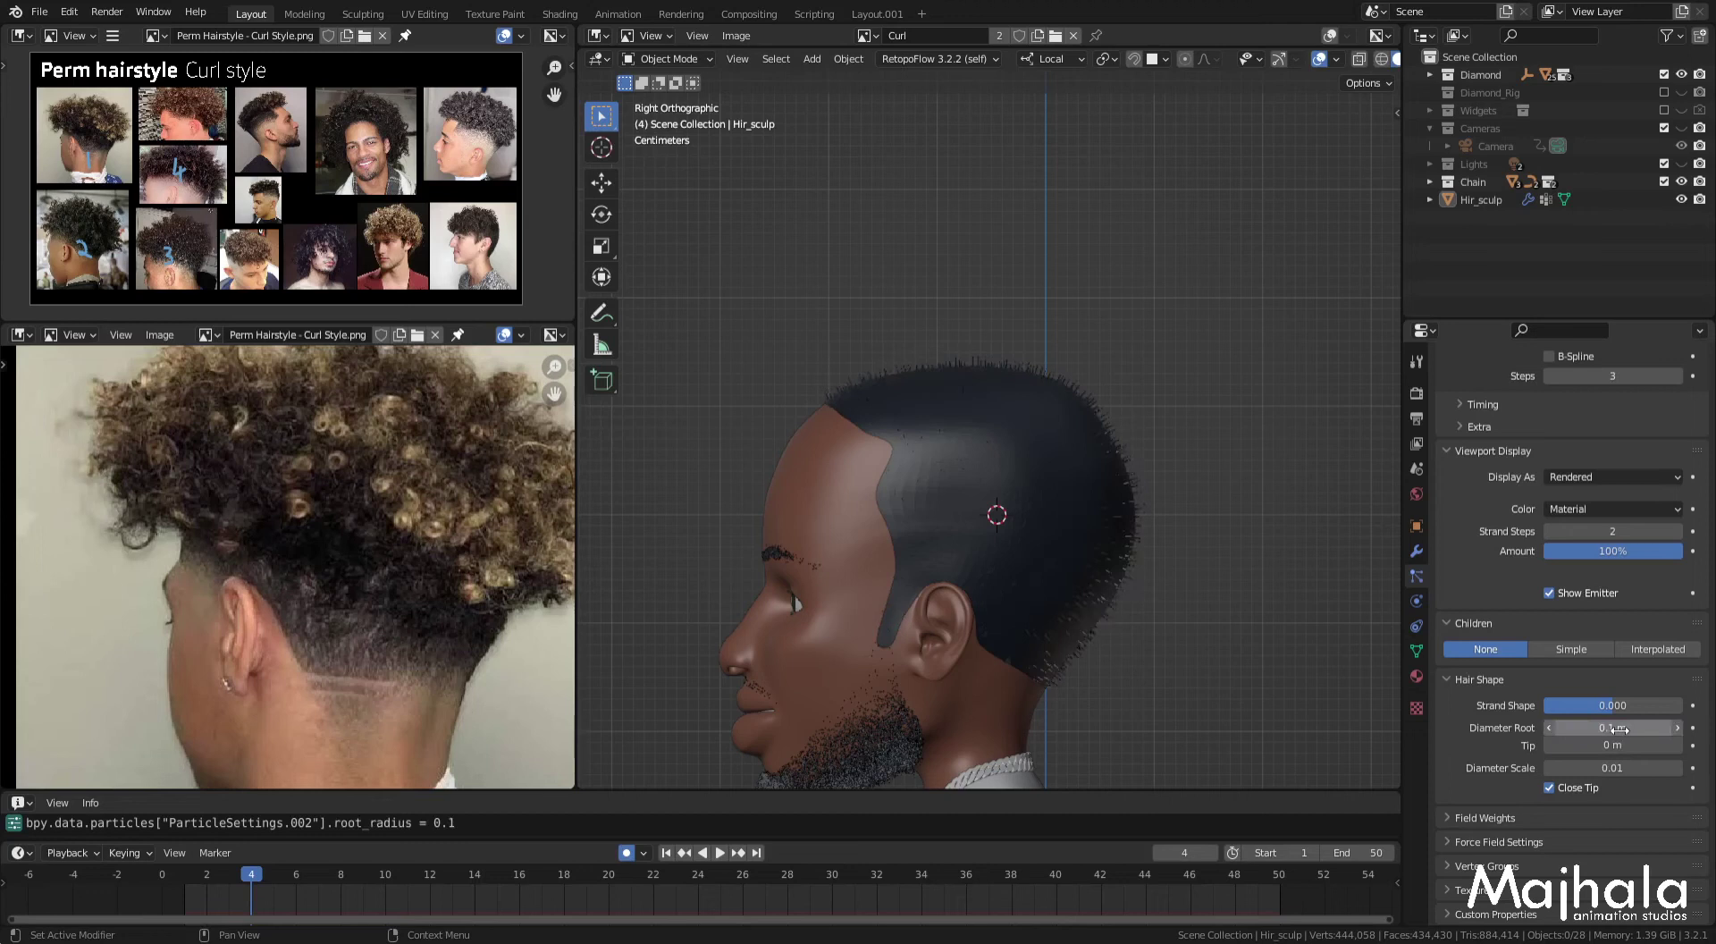
left_click(1611, 746)
key("BackSpace")
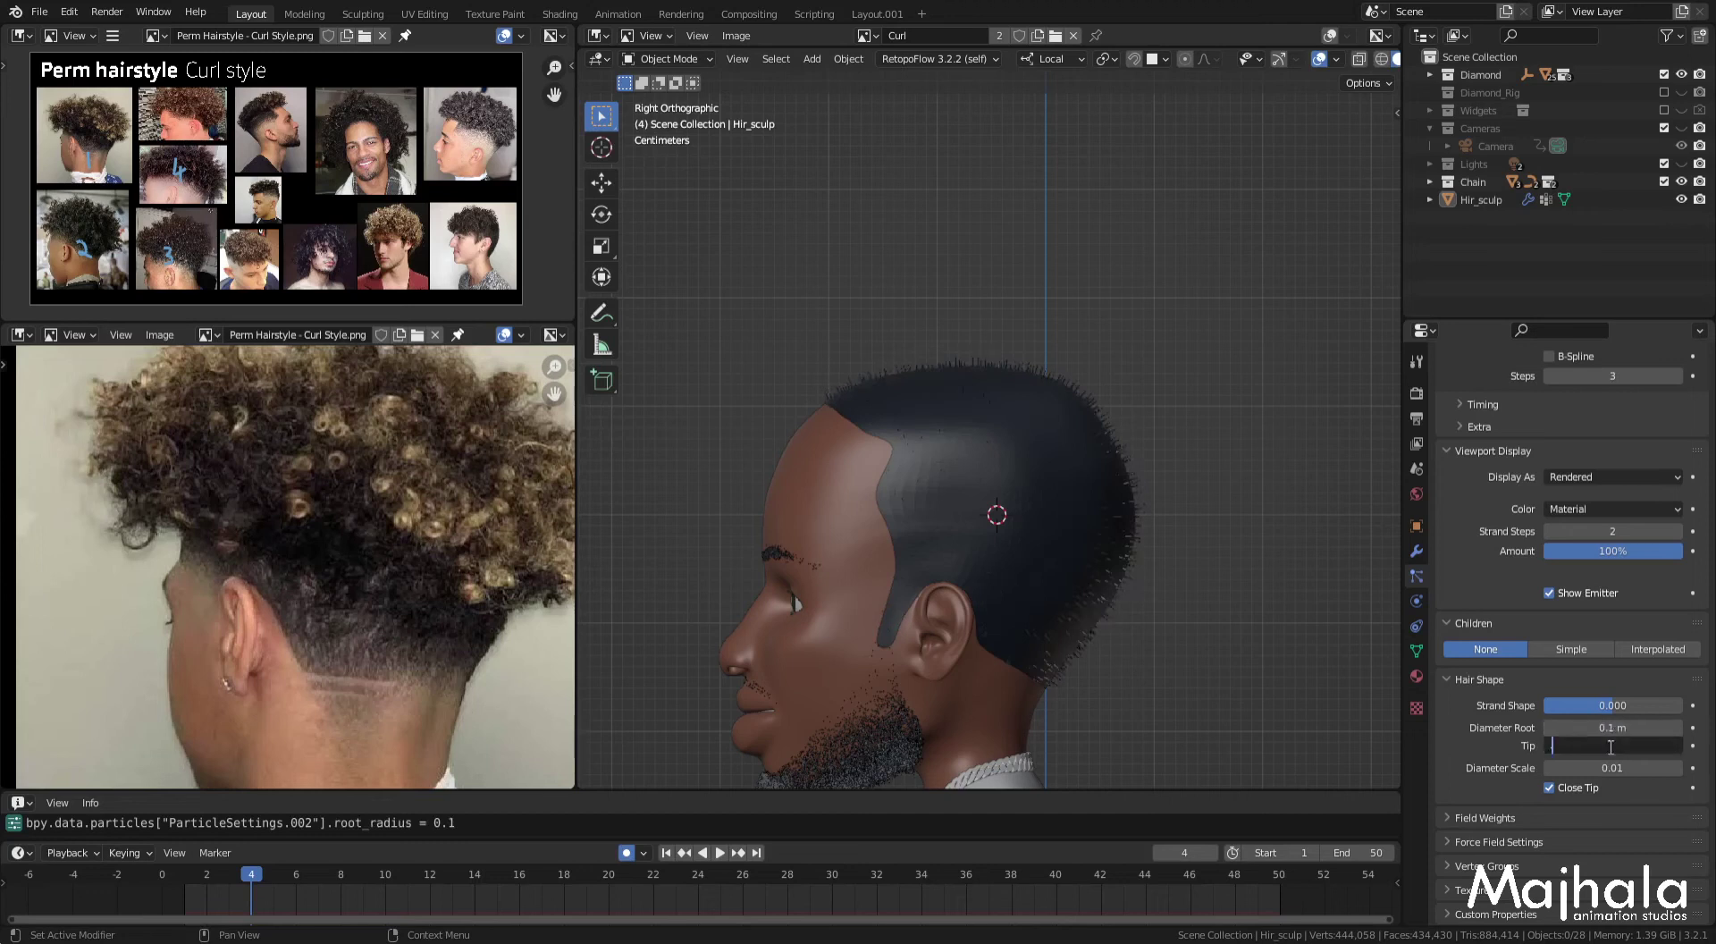
type(".01")
key("Return")
Step: Turn on Interpolated children for denser hair coverage
scroll(1108, 464, "up", 4)
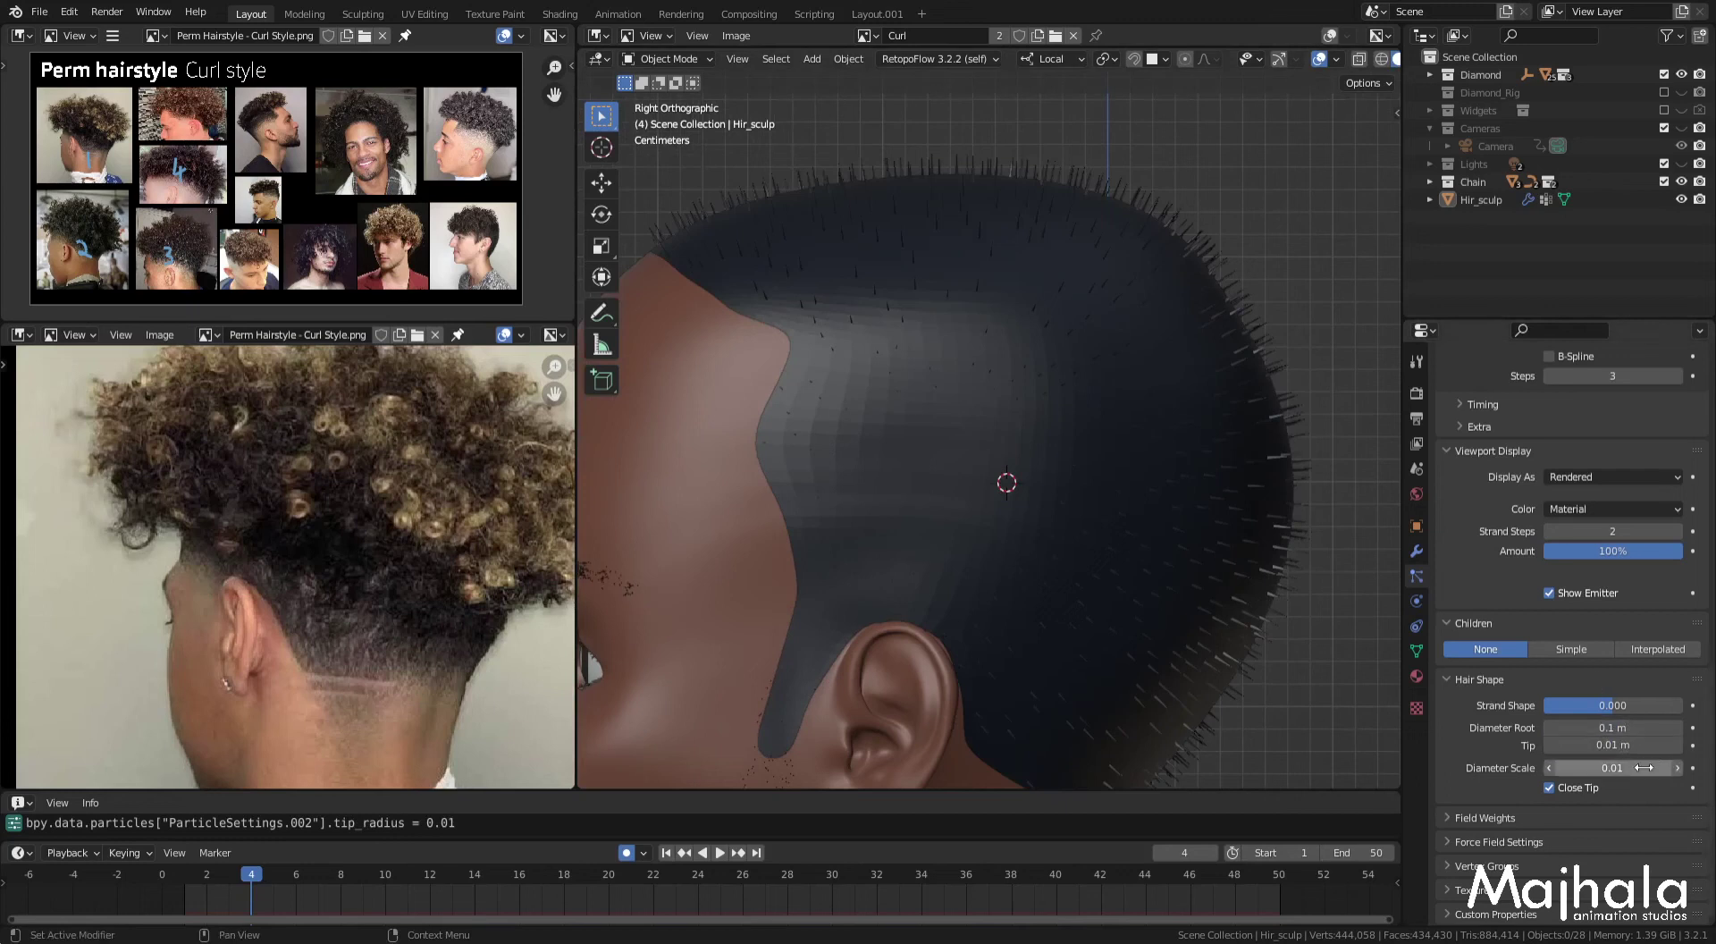
scroll(1582, 537, "up", 1)
scroll(1601, 507, "up", 1)
scroll(1606, 538, "up", 1)
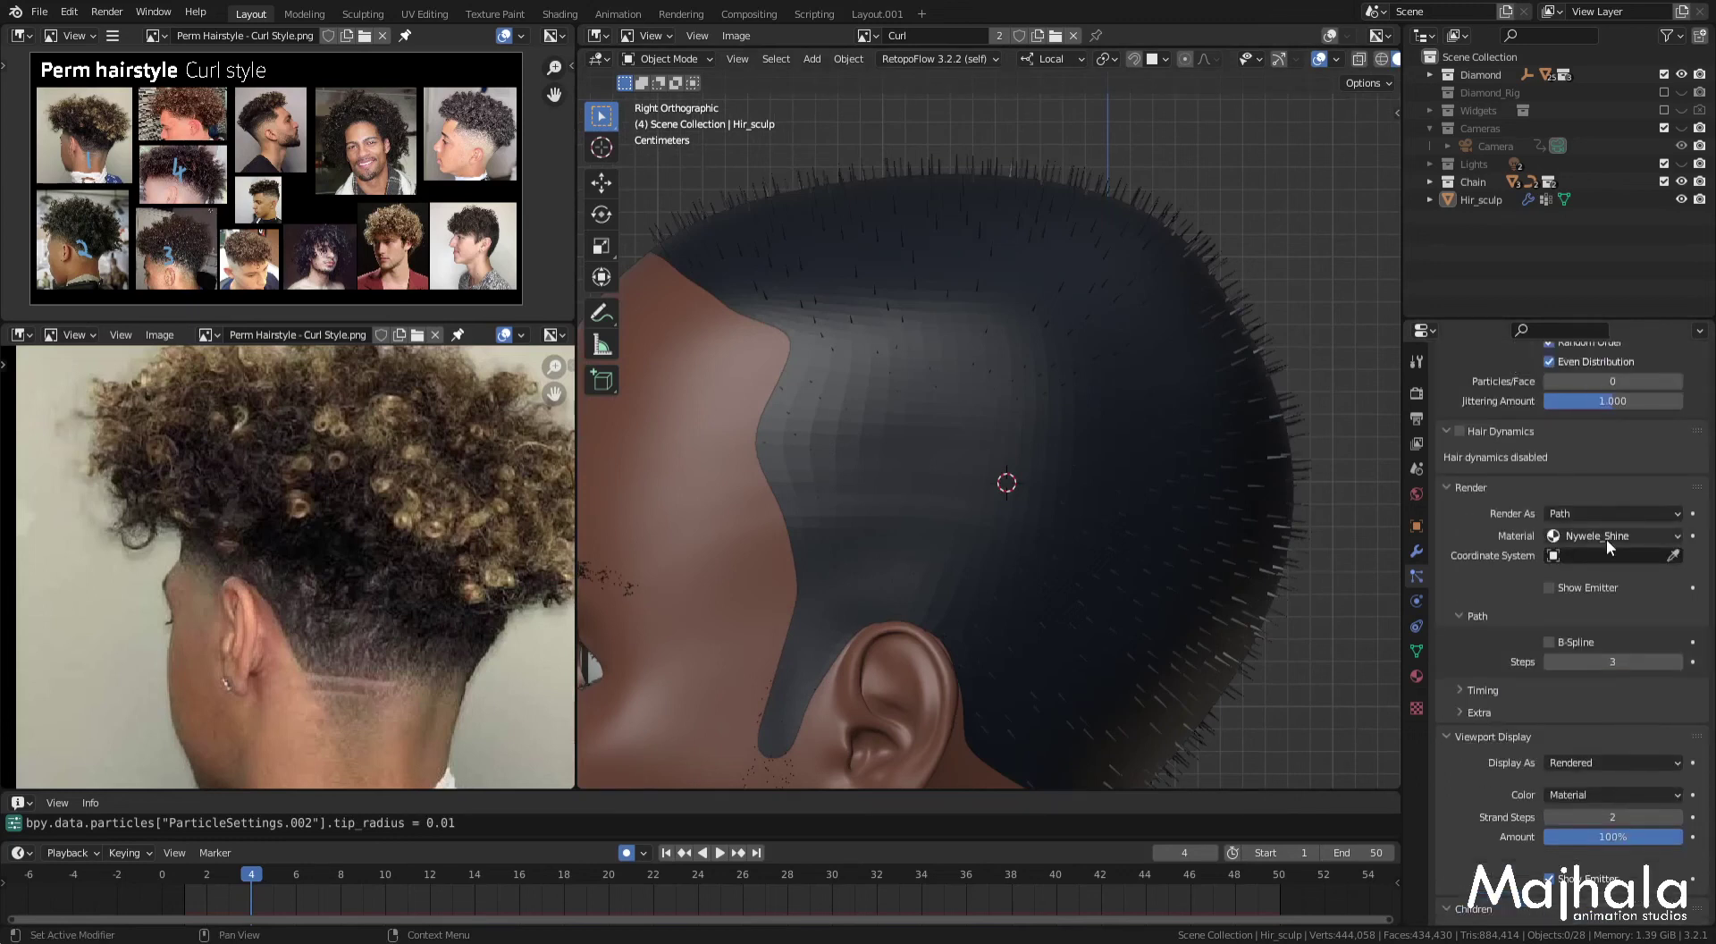
scroll(1613, 590, "up", 1)
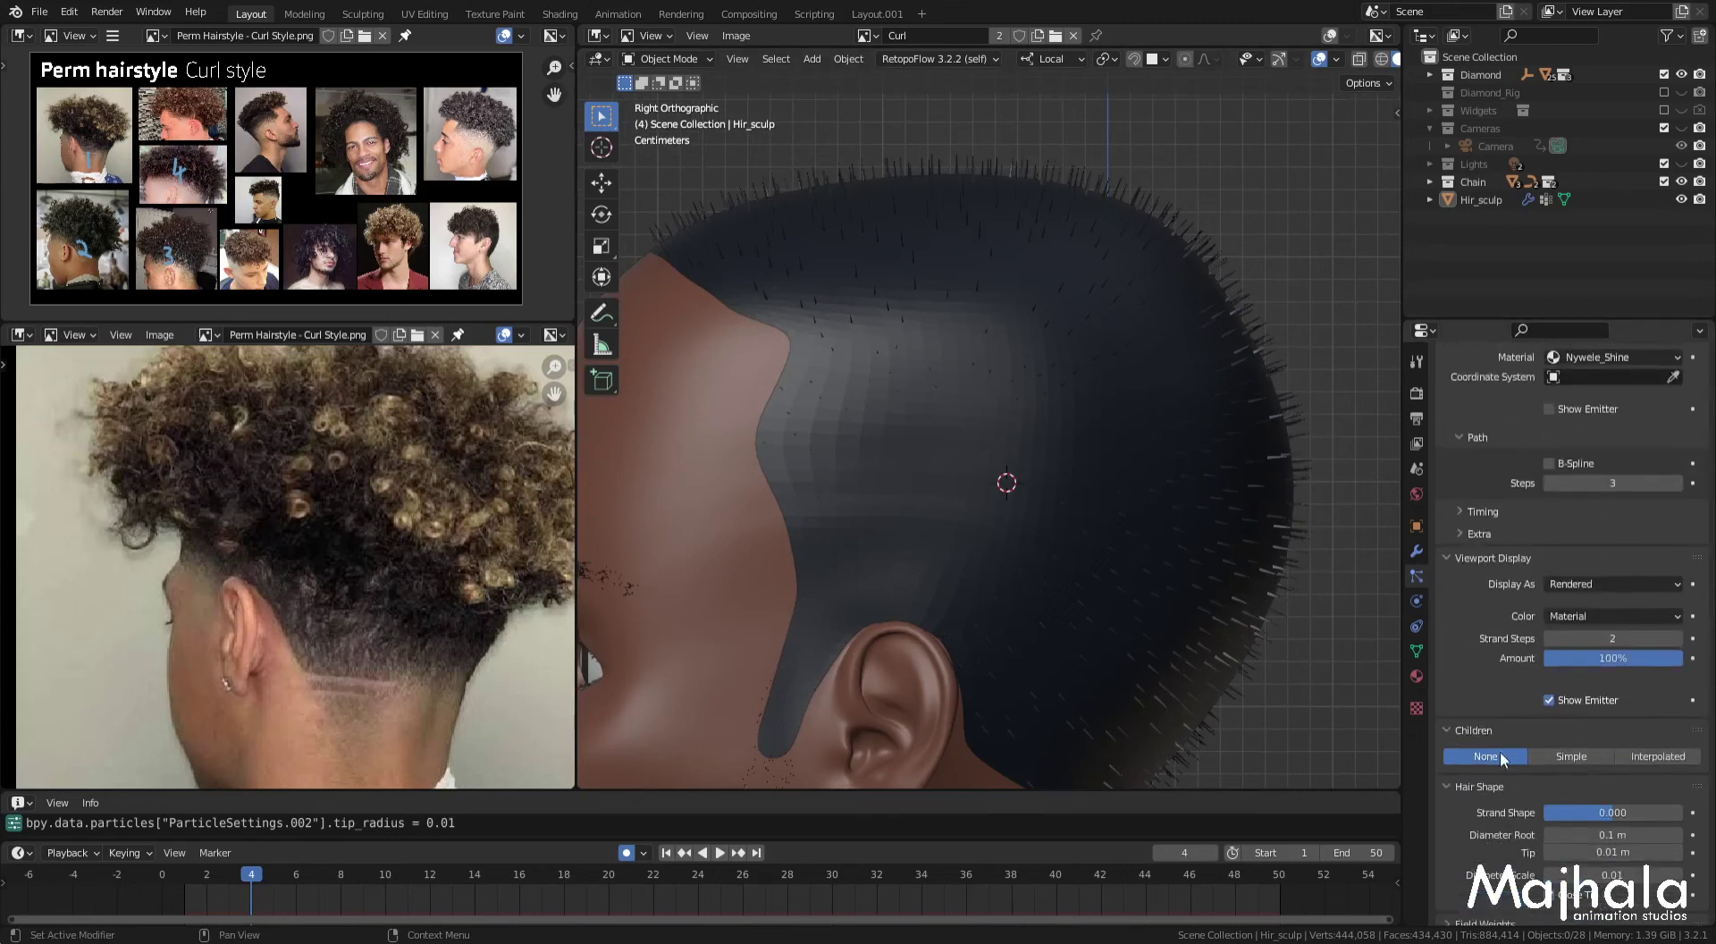
left_click(1654, 755)
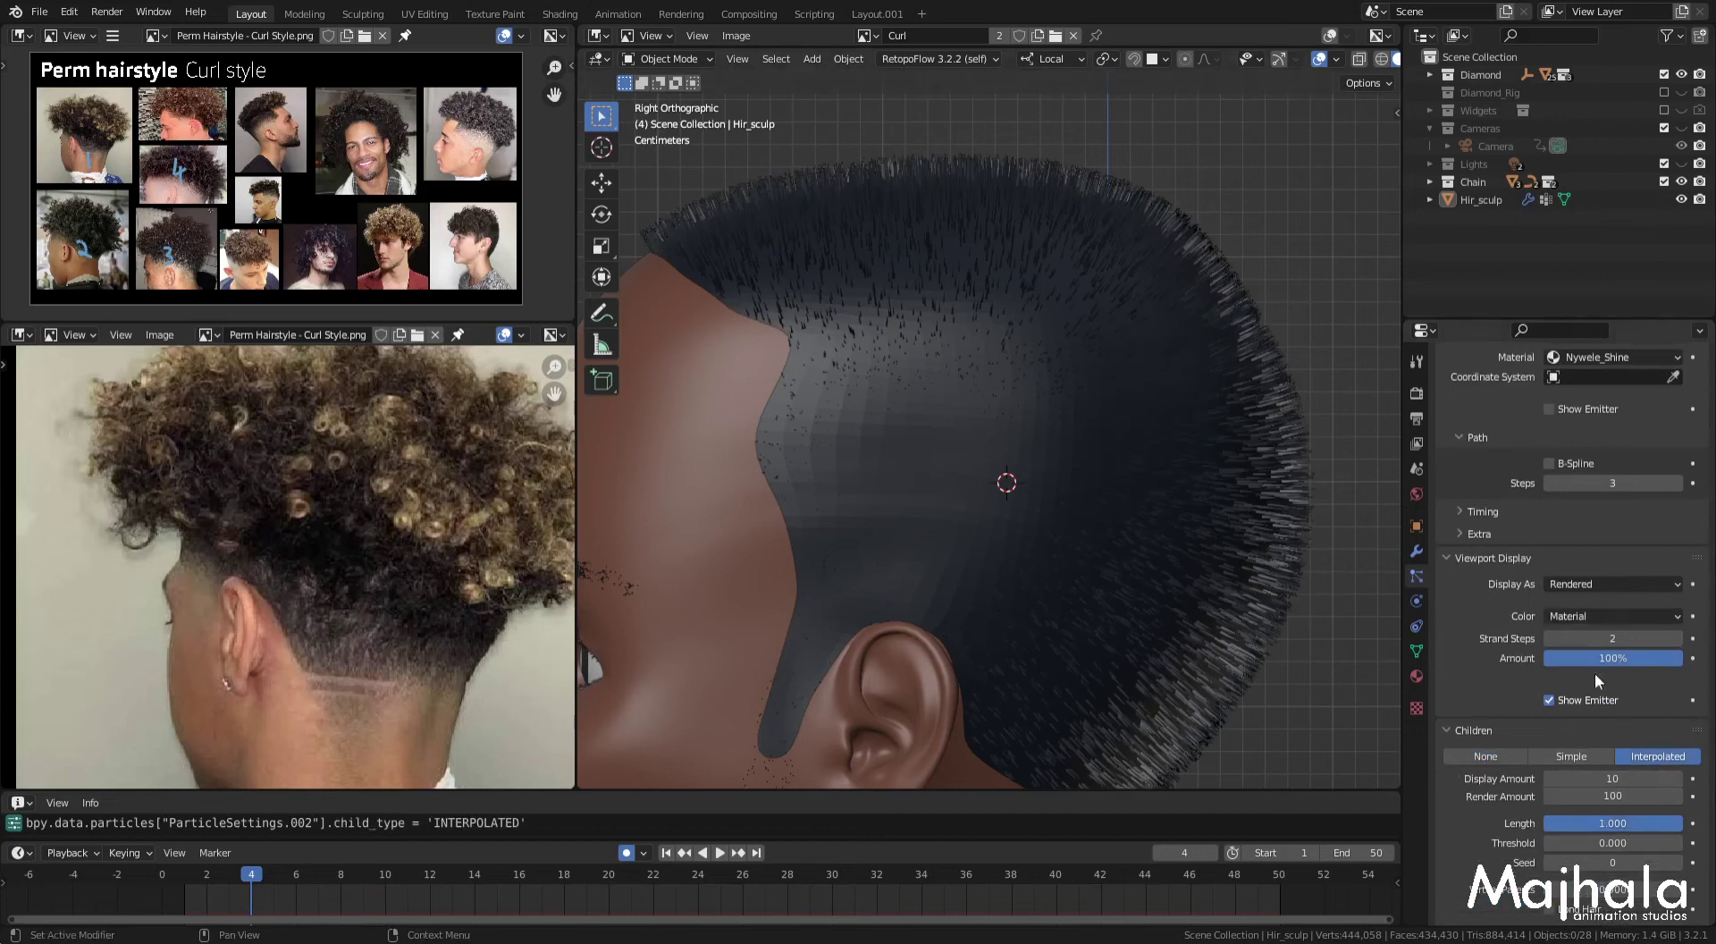
Step: Reduce the root diameter to 0.05 m
scroll(1591, 661, "up", 4)
scroll(1614, 689, "up", 5)
scroll(1615, 690, "up", 5)
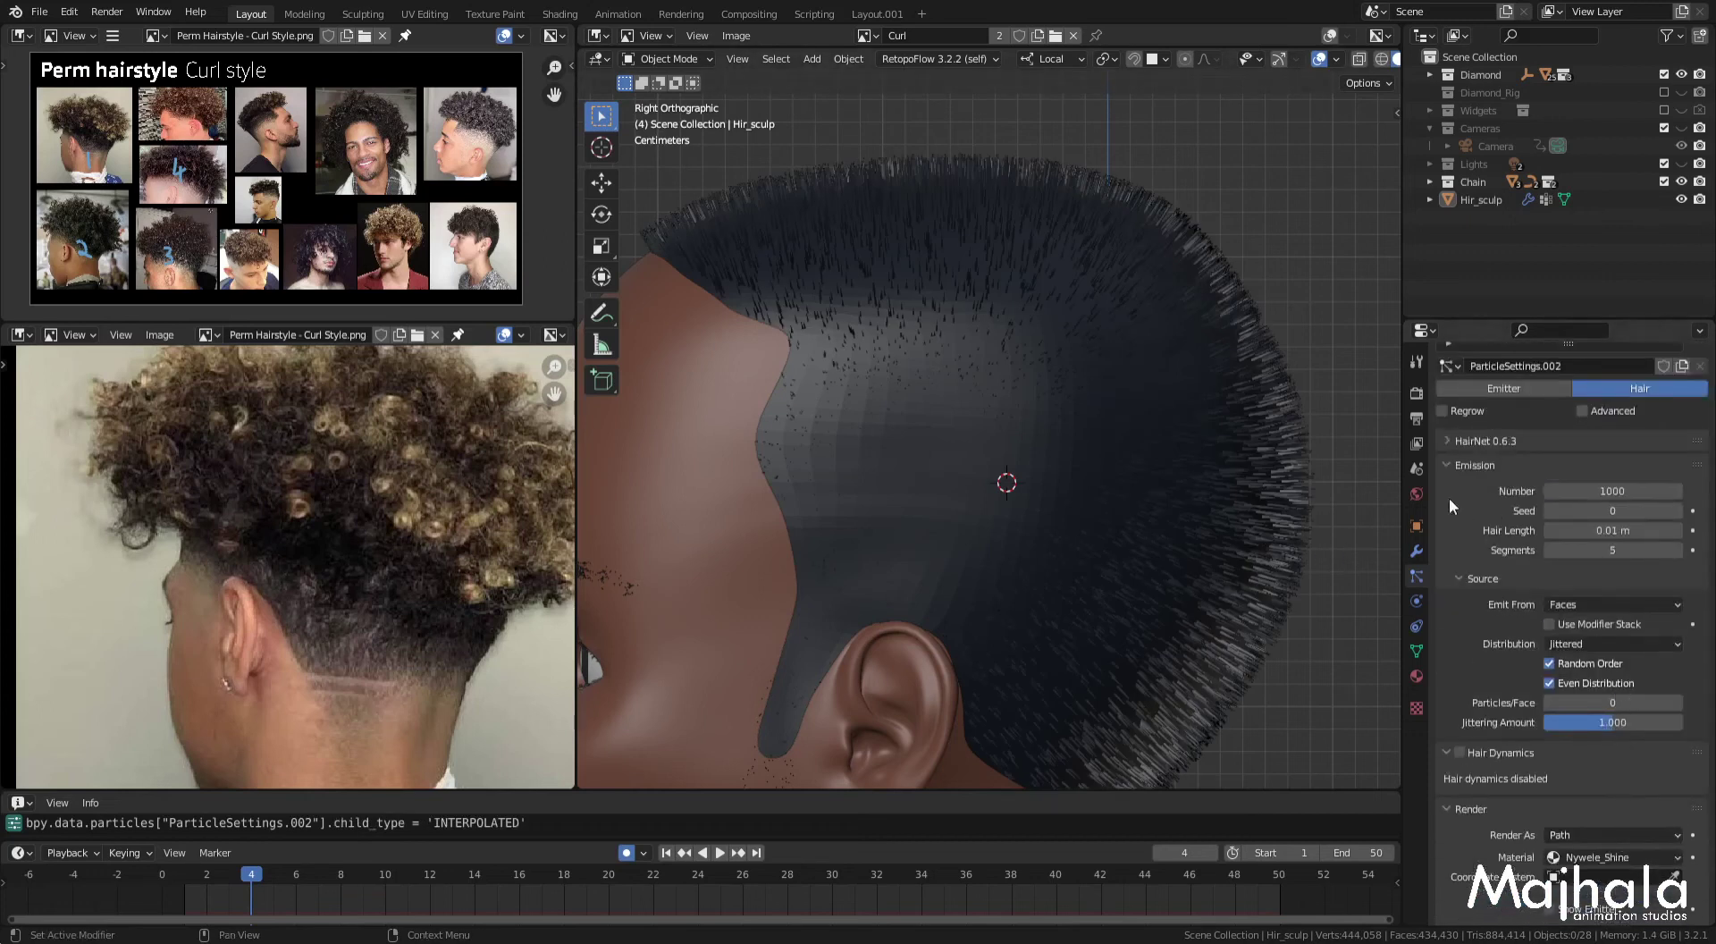
scroll(1587, 665, "down", 5)
scroll(1587, 665, "down", 5)
scroll(1587, 664, "down", 5)
scroll(1623, 736, "down", 1)
double_click(1562, 727)
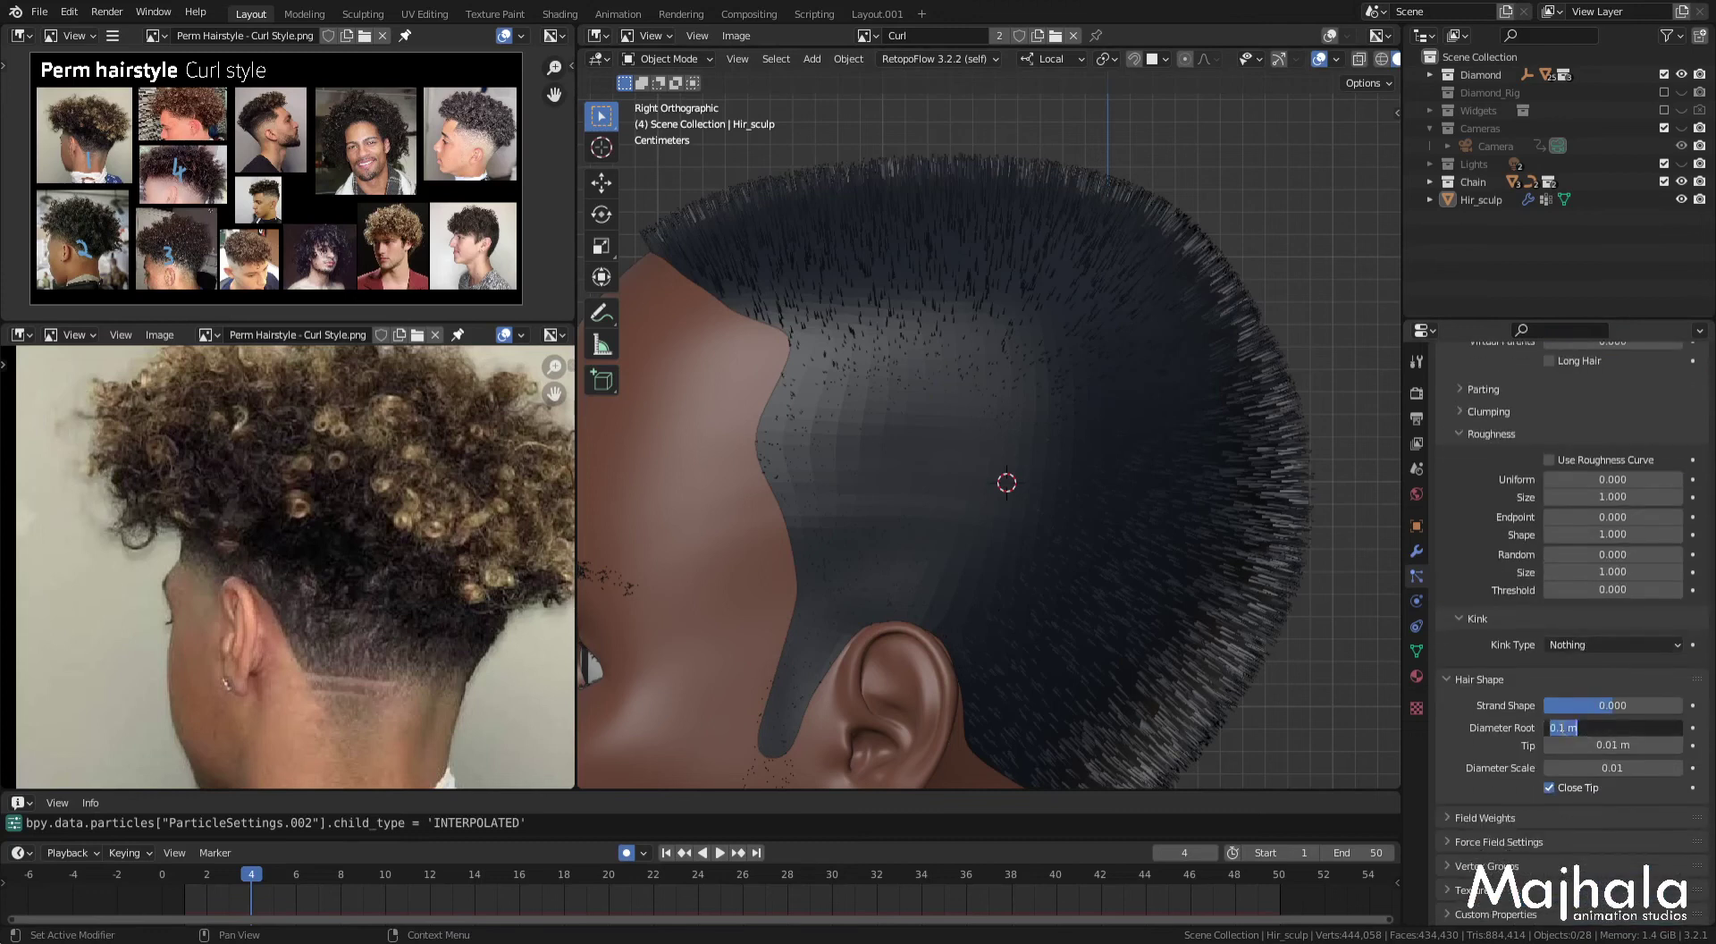
key("BackSpace")
type("05")
key("Return")
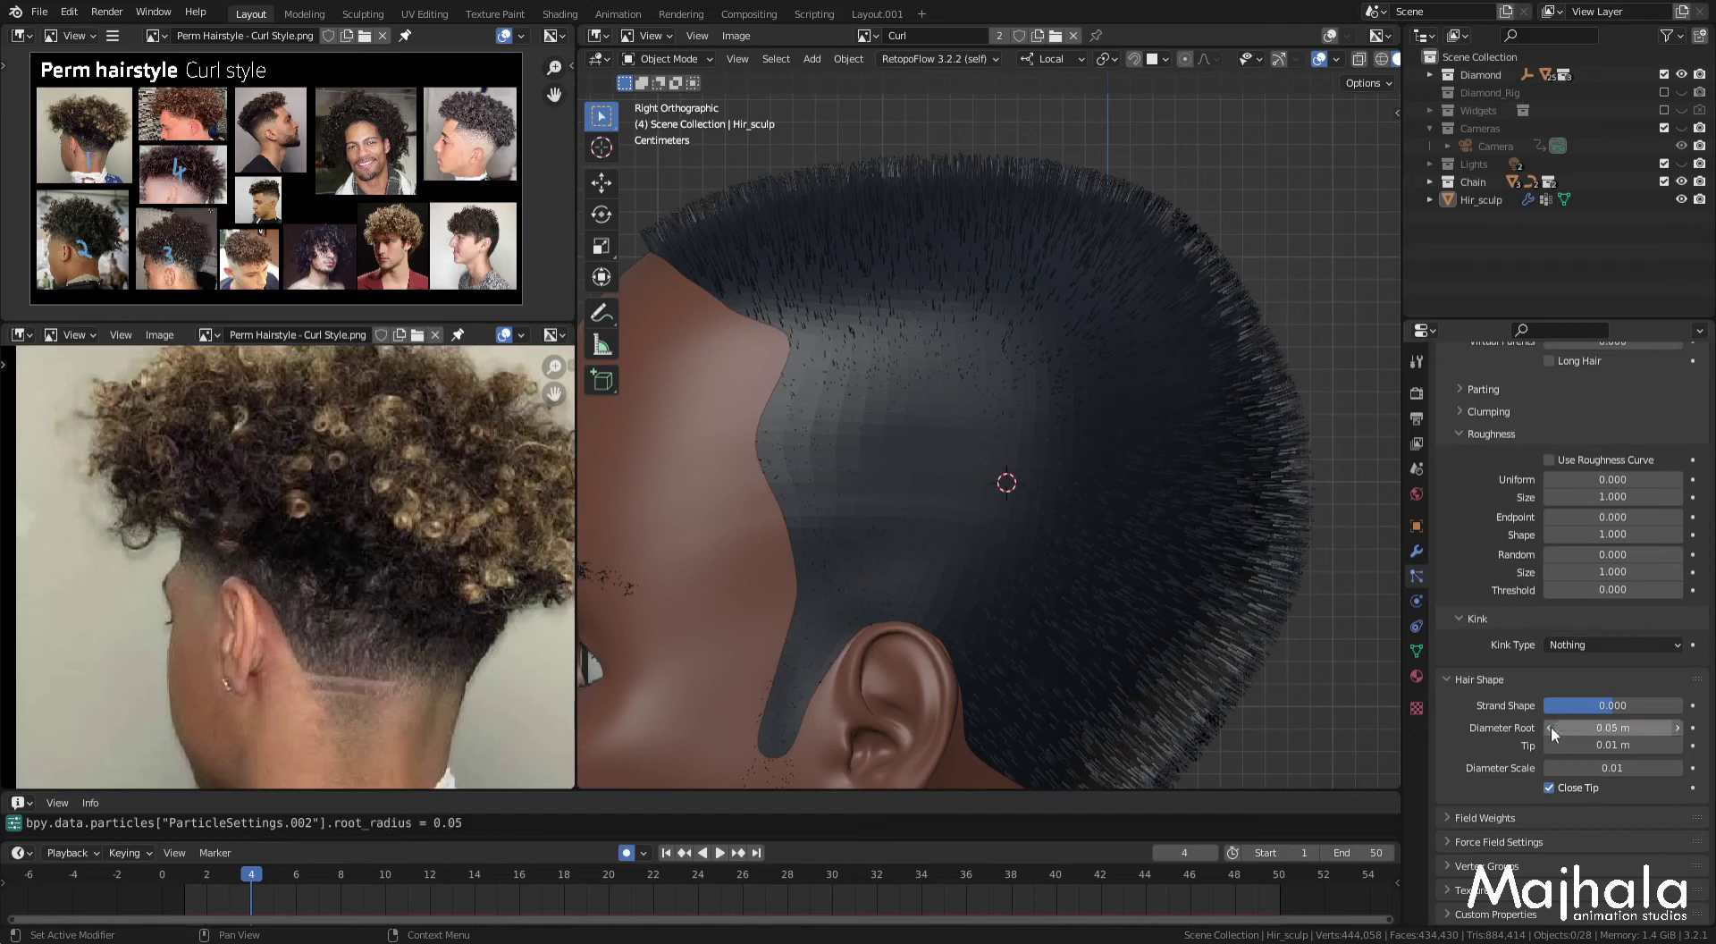
scroll(1604, 640, "up", 15)
scroll(1603, 640, "up", 5)
scroll(1553, 753, "down", 4)
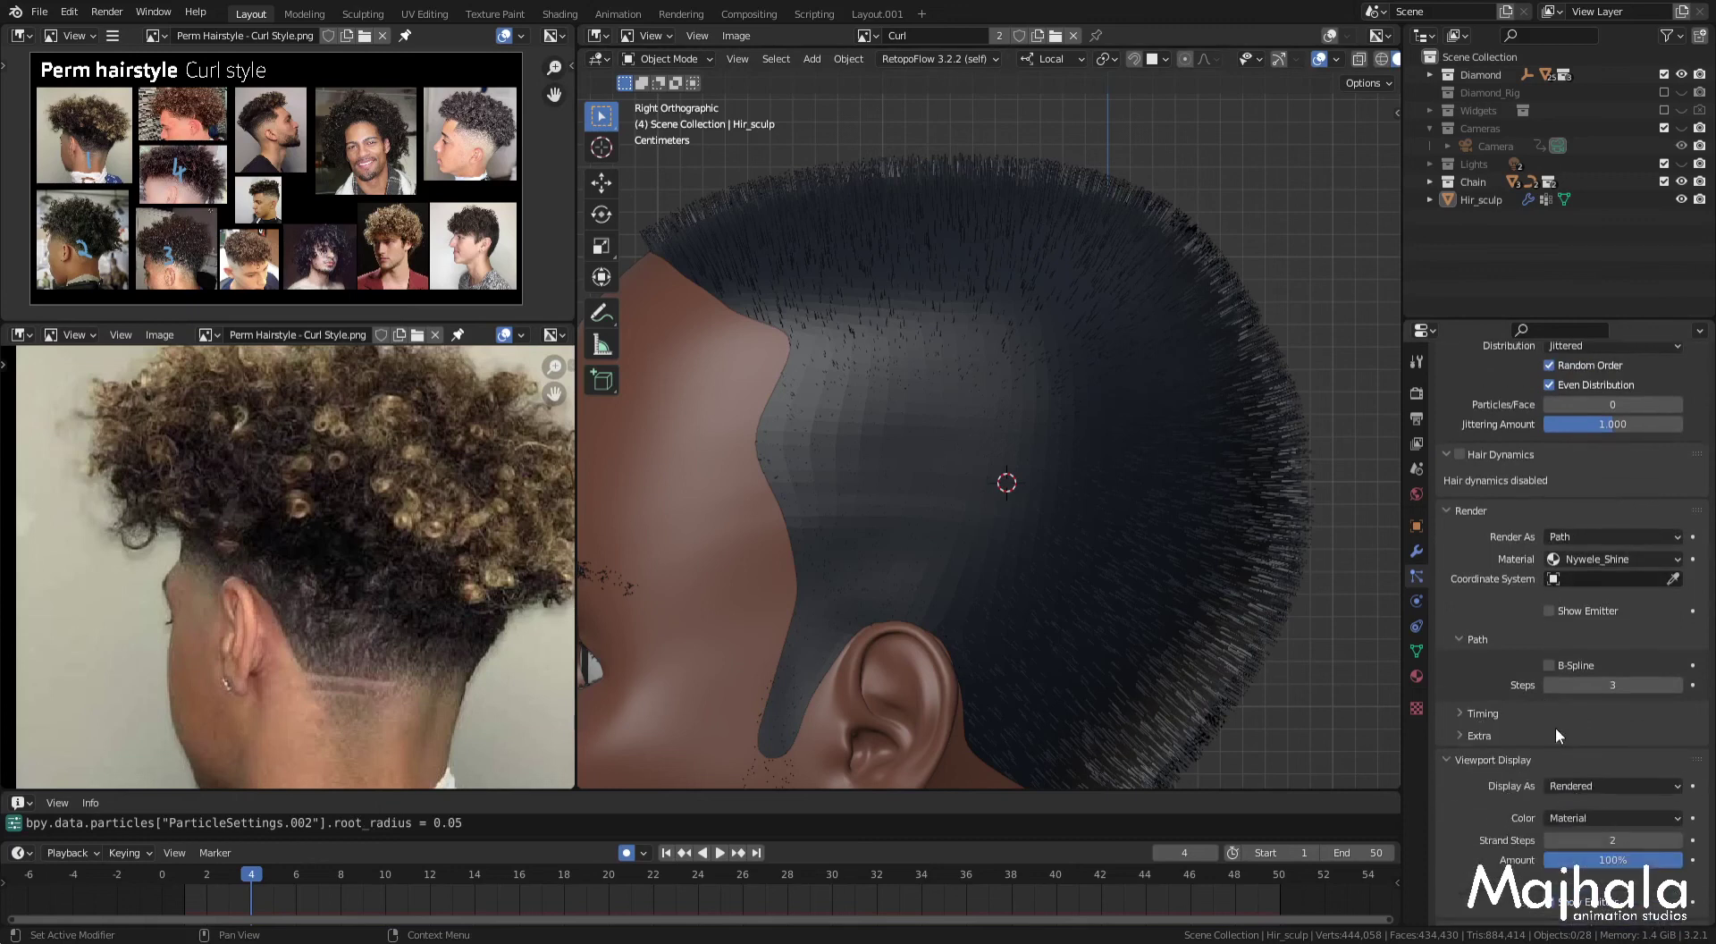
scroll(1553, 727, "down", 3)
Step: Turn off emitter display so the head mesh shows through the short hair
left_click(1552, 723)
scroll(1069, 517, "down", 2)
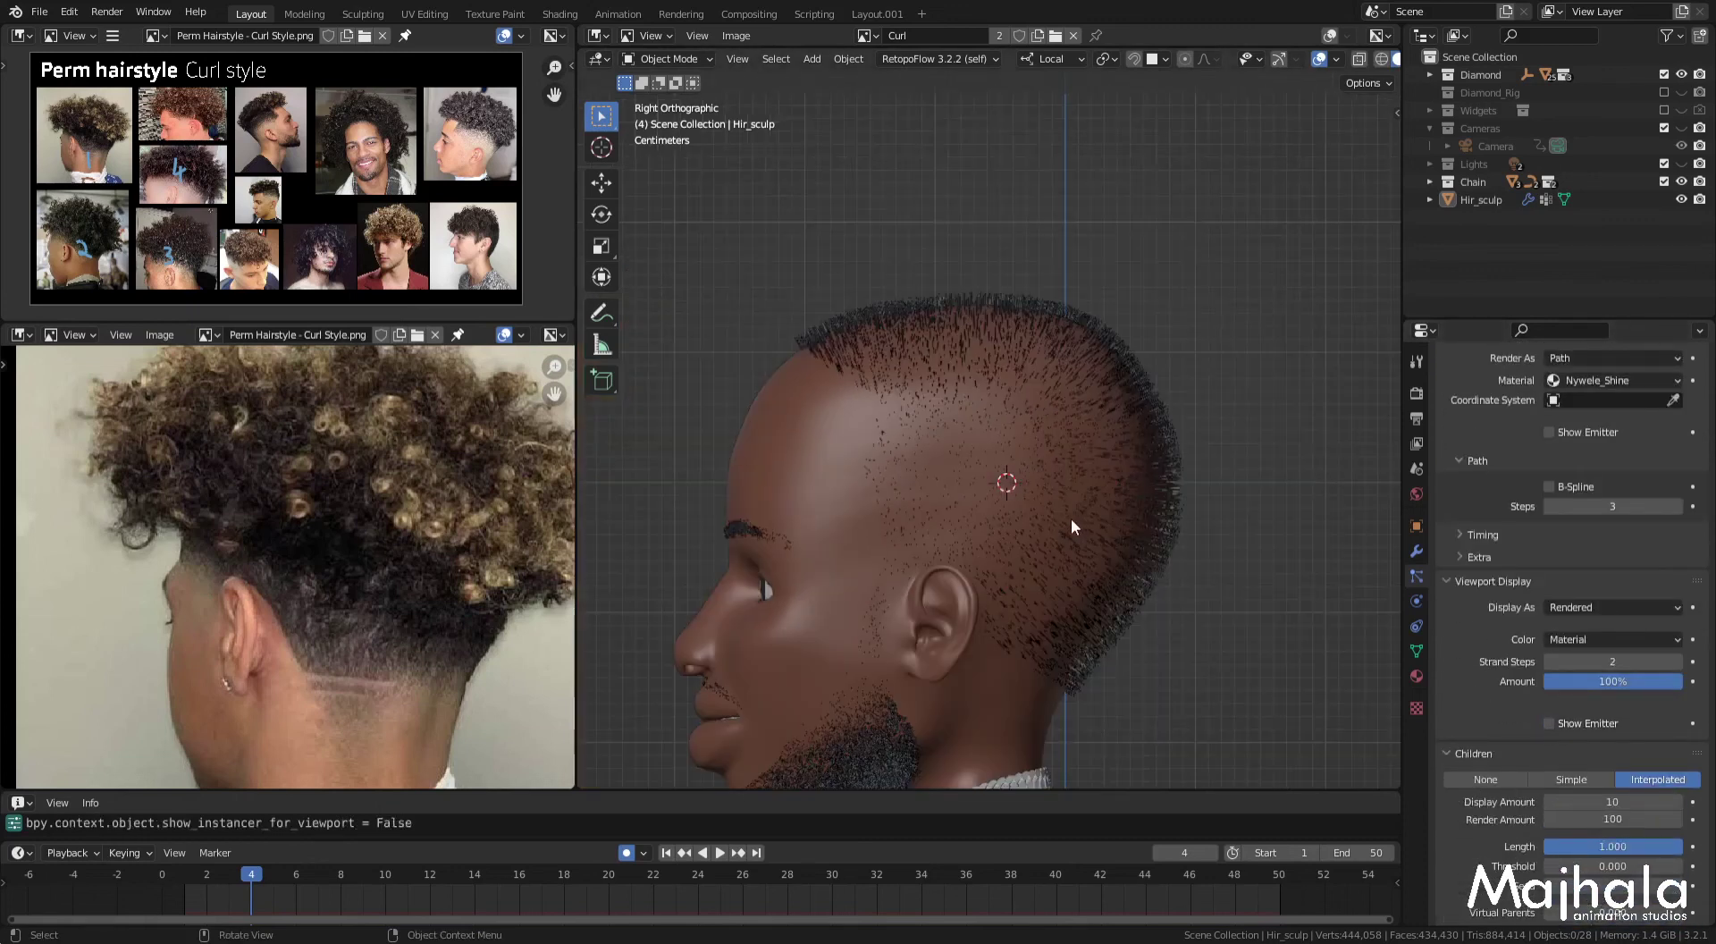
scroll(1519, 534, "up", 4)
scroll(1519, 535, "up", 4)
scroll(1563, 538, "up", 5)
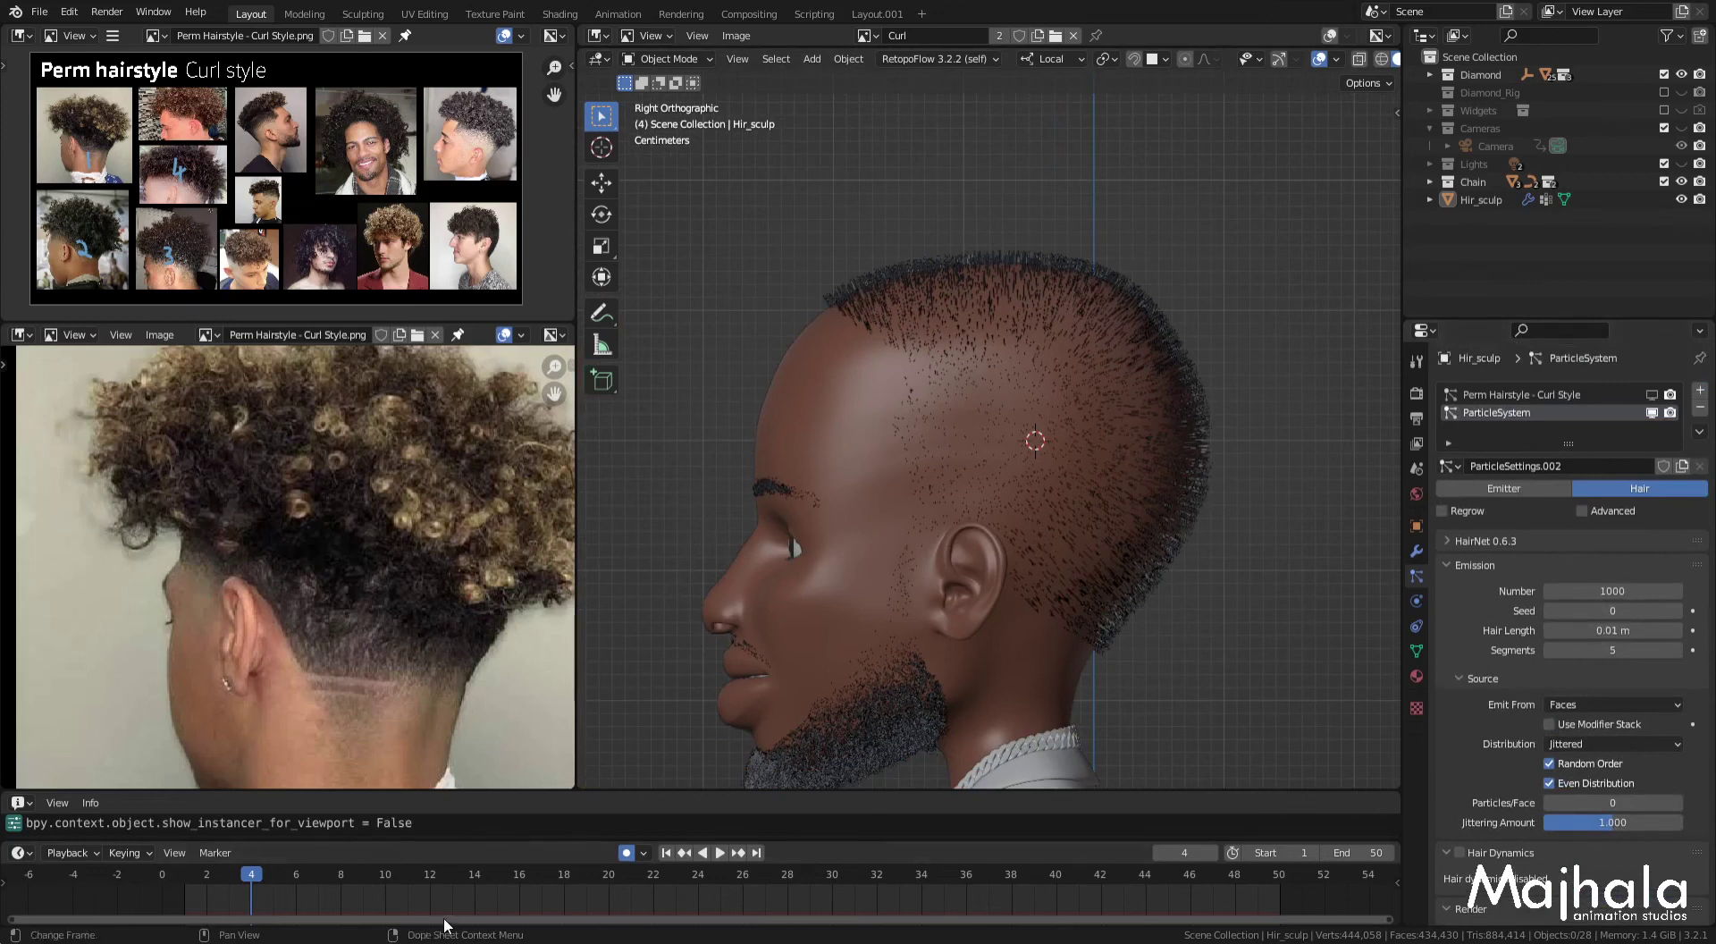
Step: Set the hair length to 0.012 m, after first trying 0.006 m
left_click(1653, 630)
type("0.006")
key("Return")
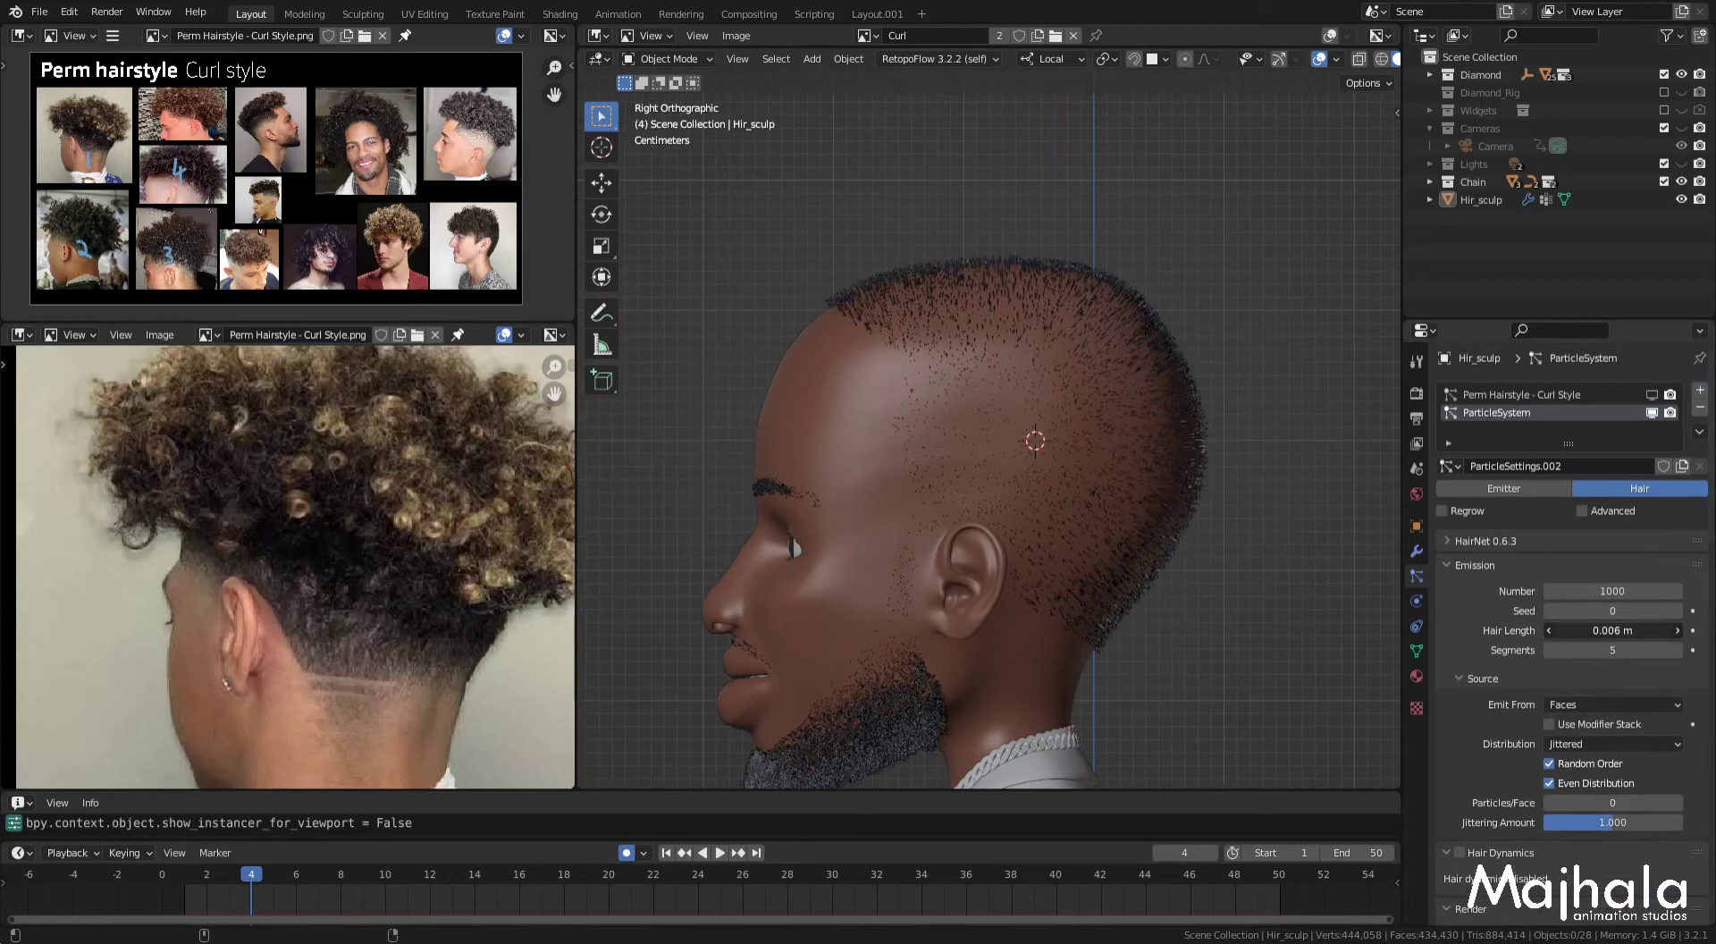
double_click(1612, 630)
type("0.012")
key("Return")
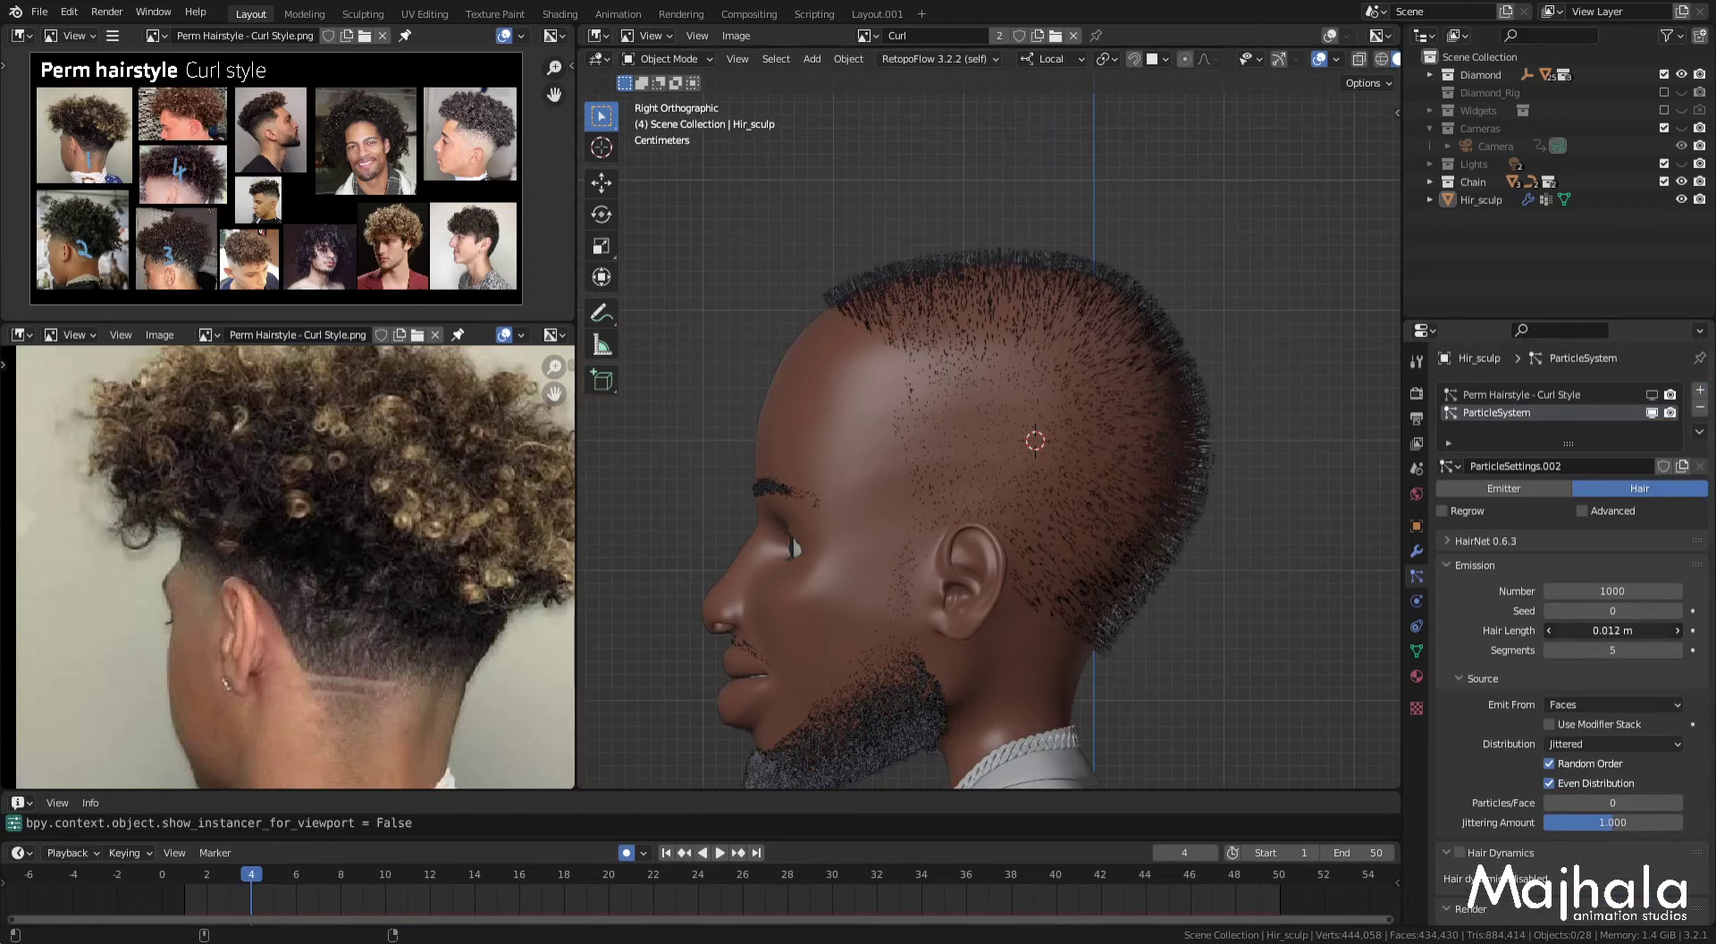
Step: Check the head in front and side profile views, then save the file
key("KP_1")
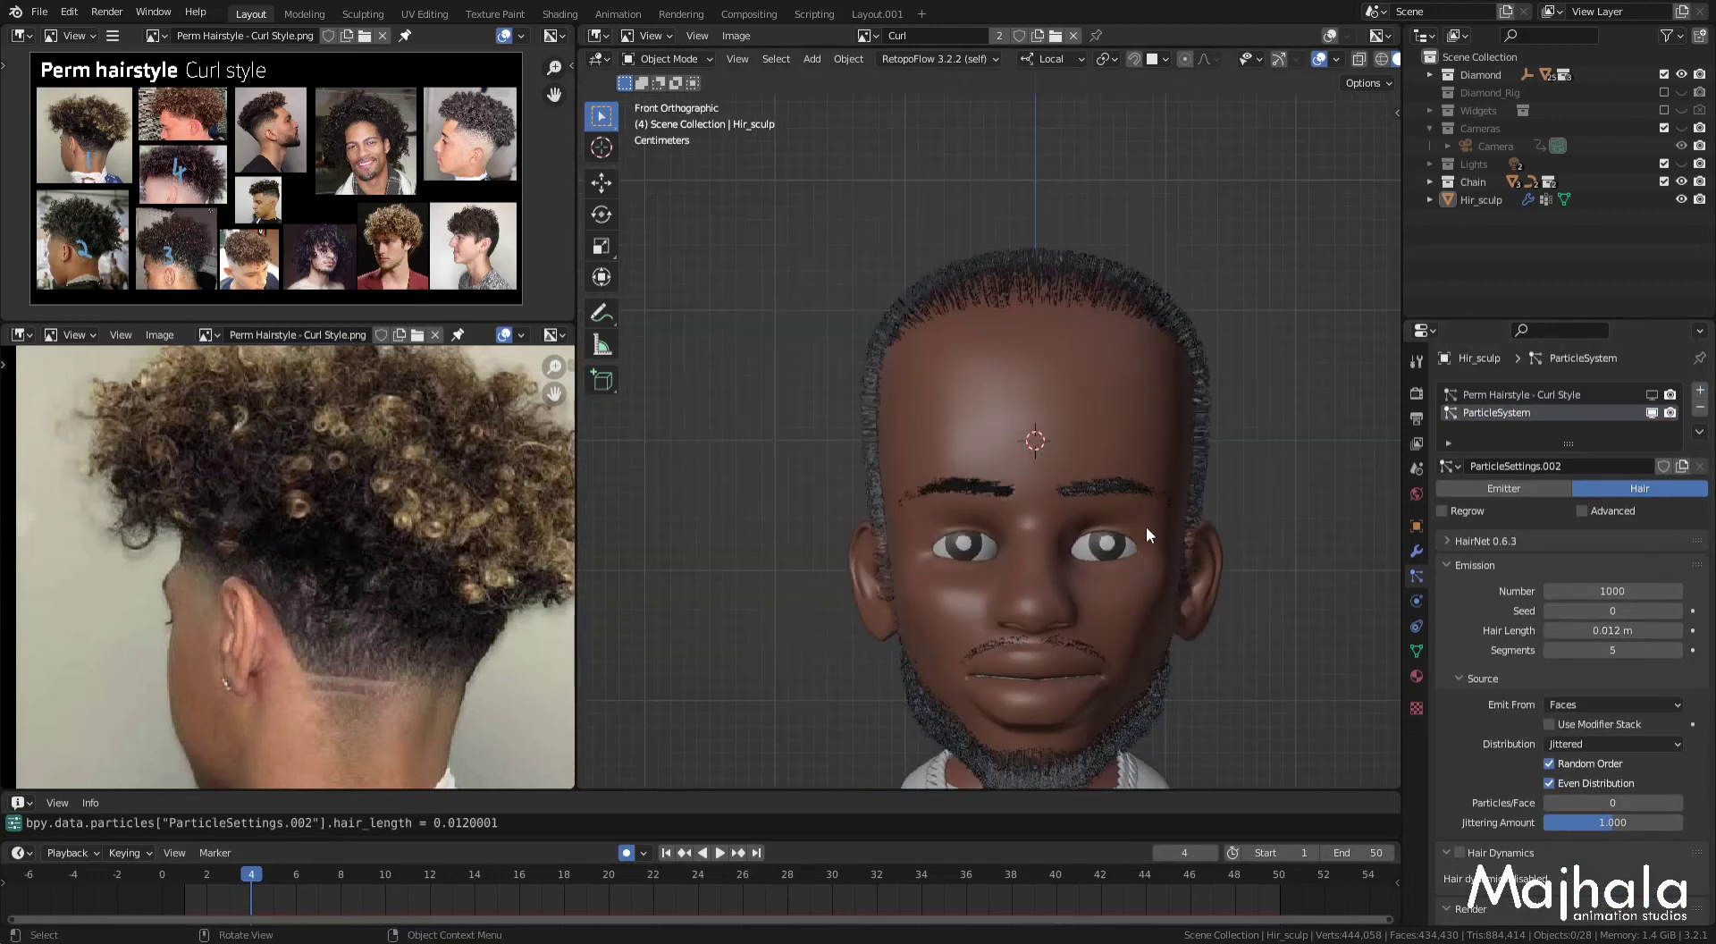
middle_click_drag(1199, 527, 1204, 593, "shift")
key("KP_3")
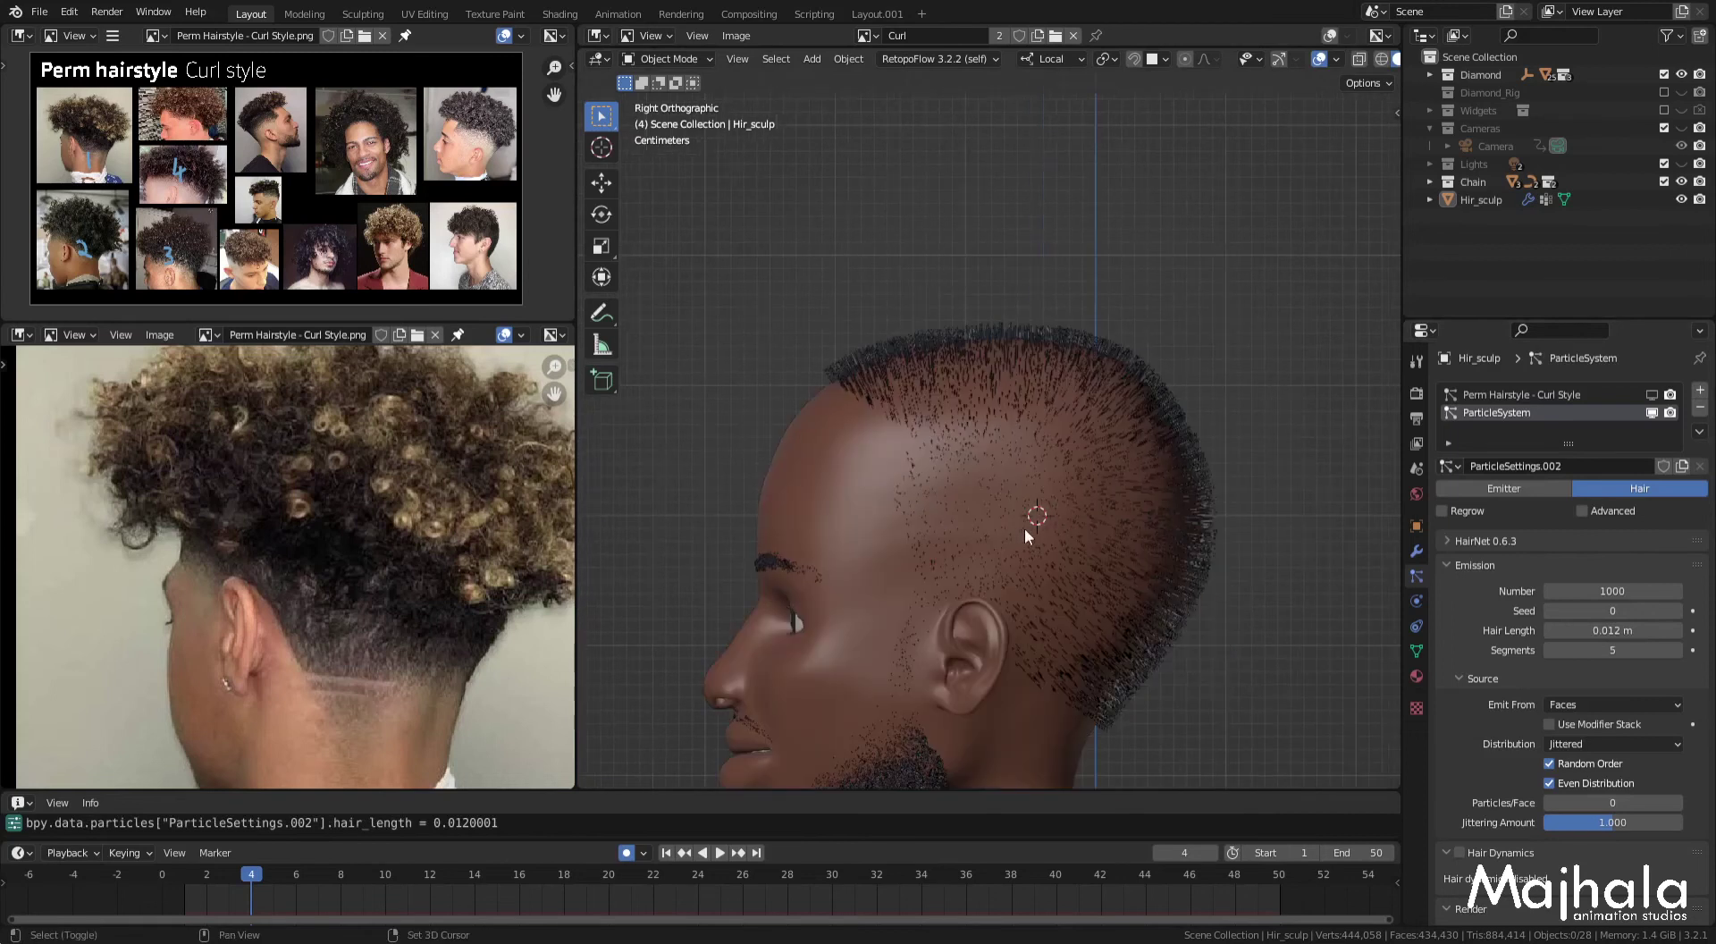
scroll(1024, 527, "down", 1, "shift")
scroll(1012, 522, "down", 1, "shift")
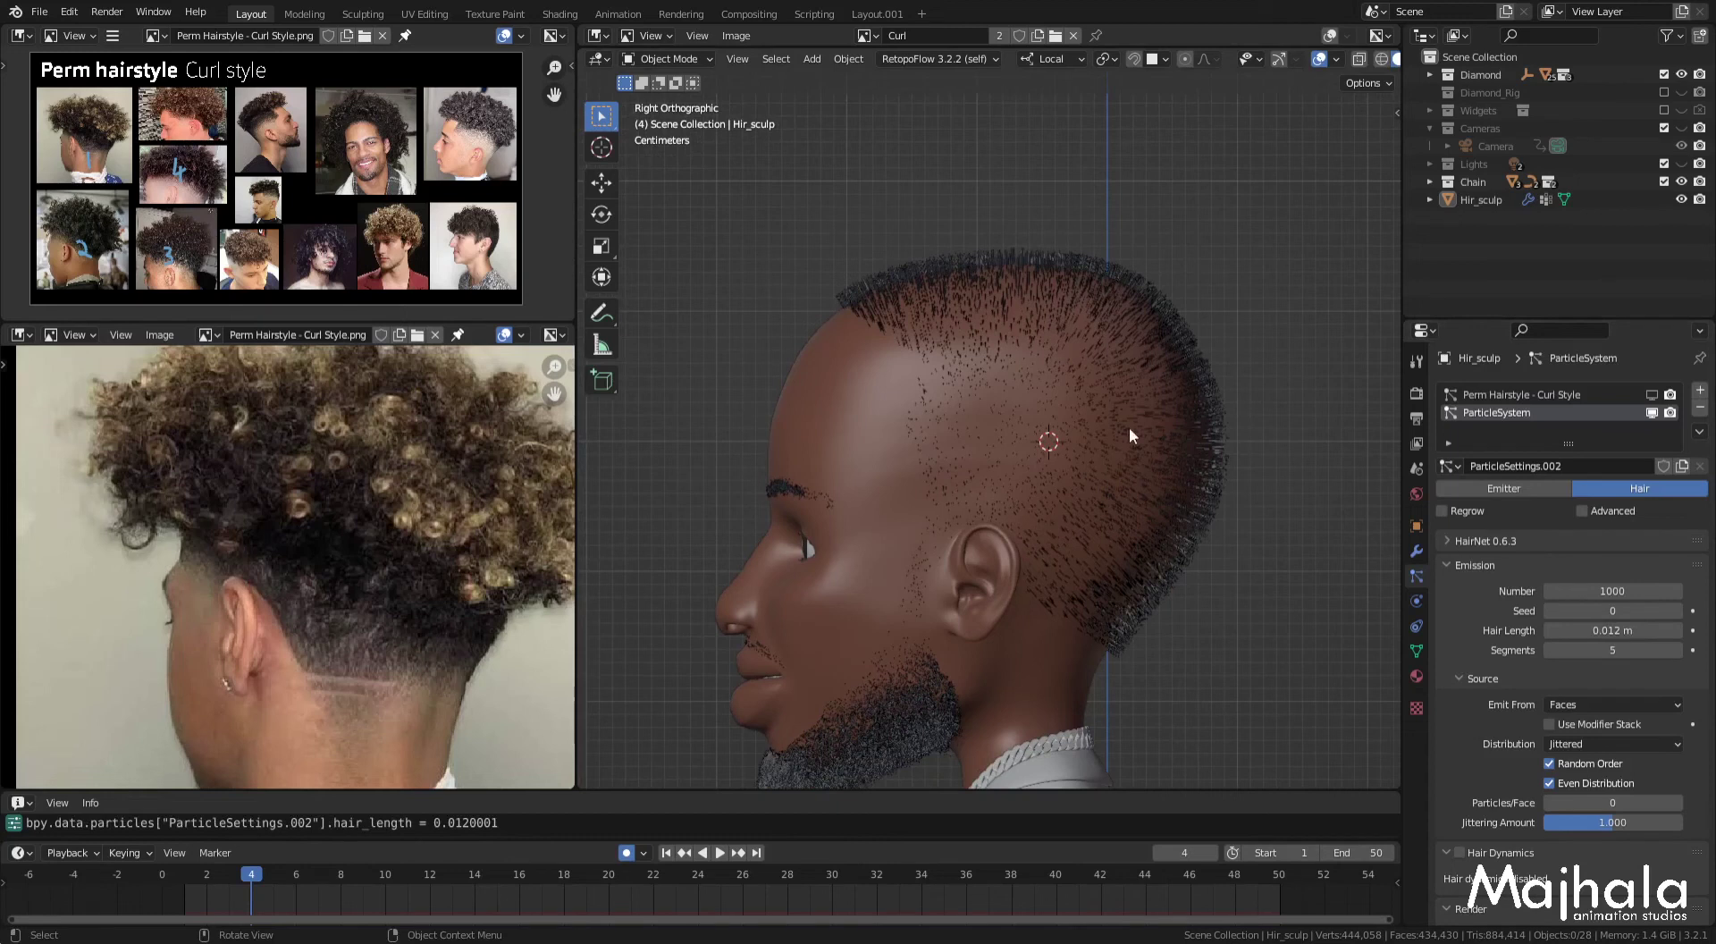
mouse_move(1085, 456)
middle_mouse_down("shift")
mouse_move(1094, 420)
mouse_move(1192, 389)
middle_mouse_up("shift")
key("ctrl+s")
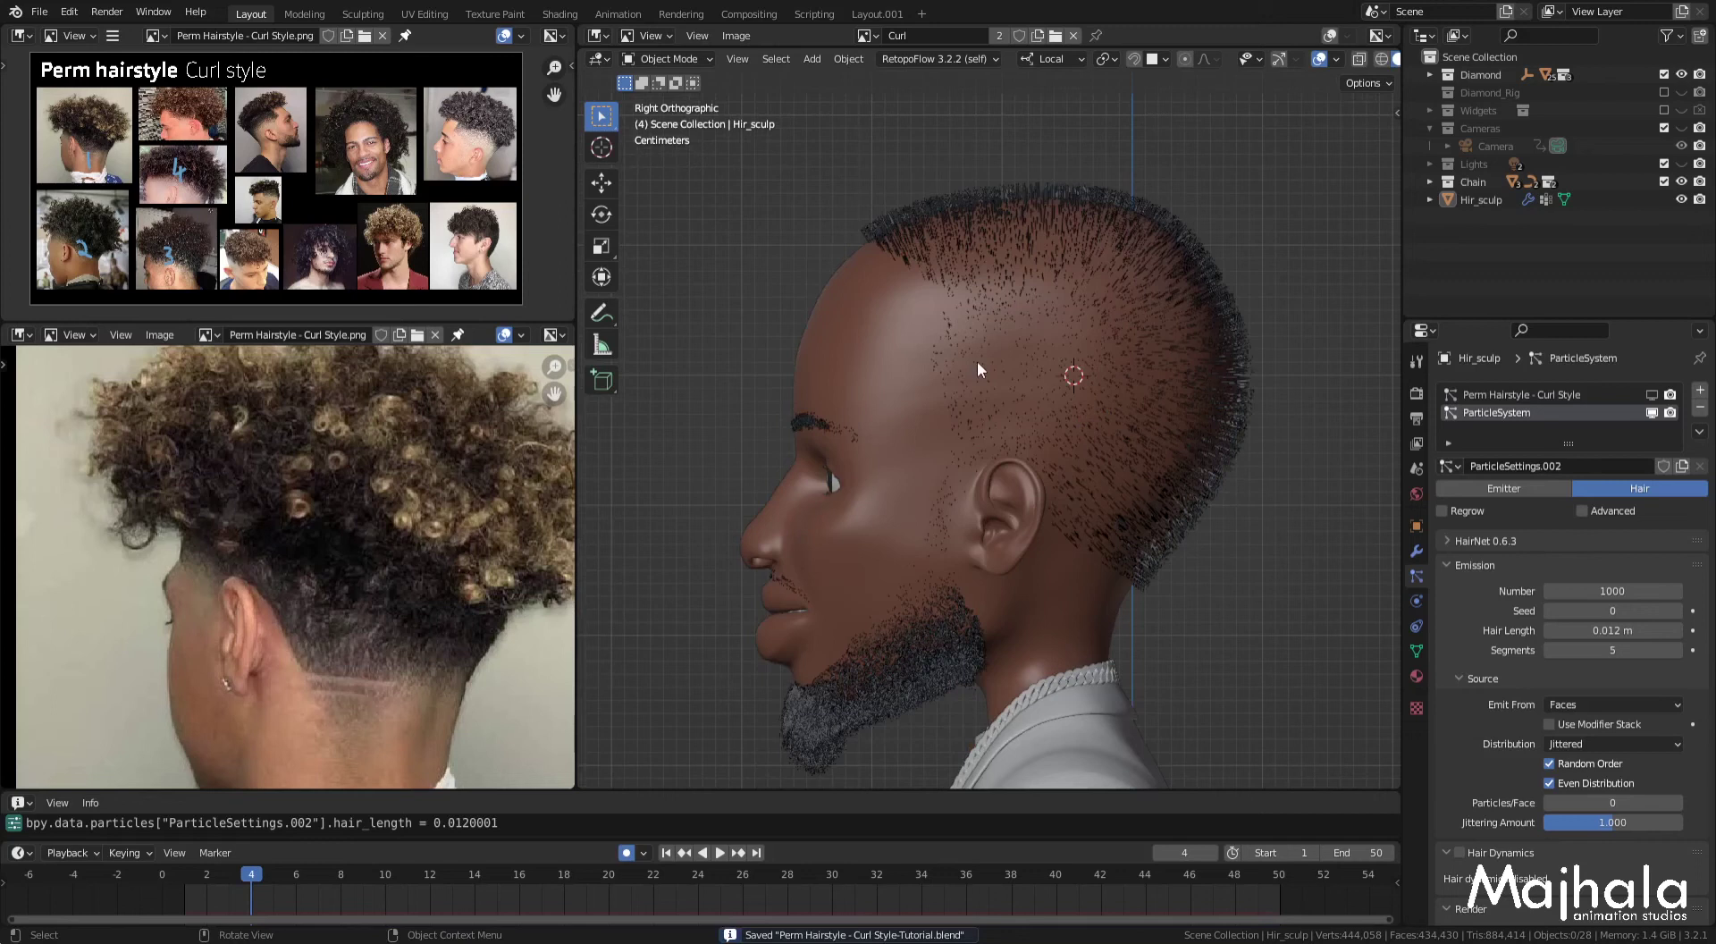
Step: Add a new particle texture named 'Hair length' in the Textures panel
scroll(1576, 688, "down", 5)
scroll(1576, 688, "down", 5)
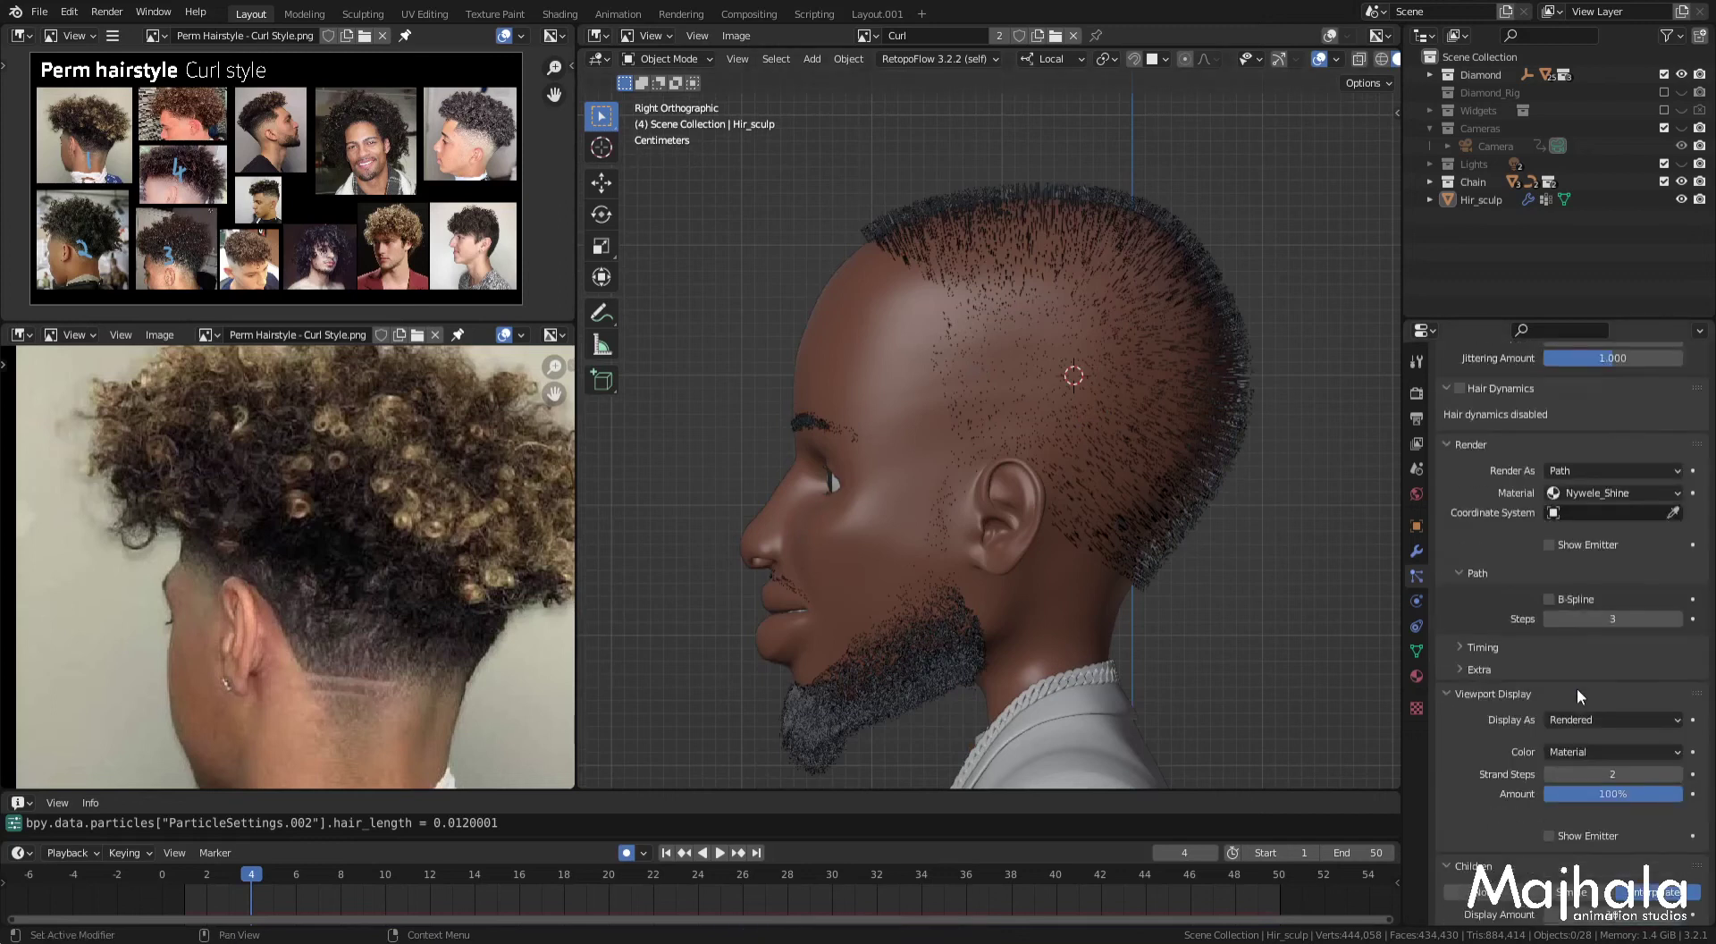
scroll(1557, 679, "down", 6)
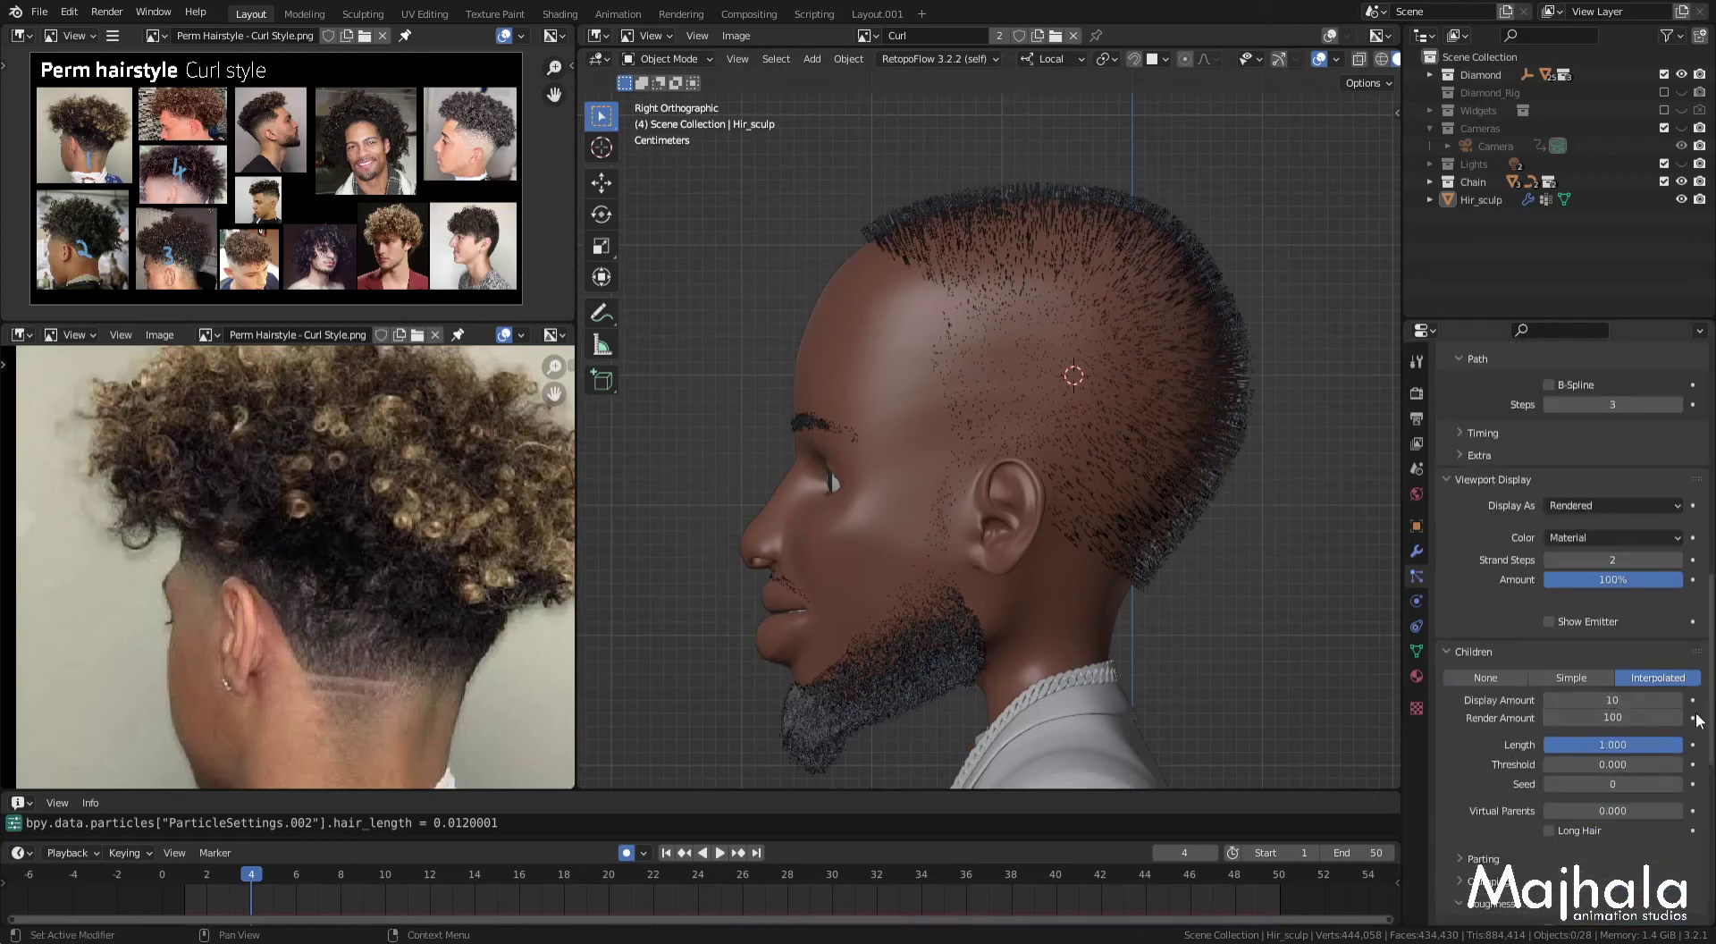
scroll(1603, 743, "down", 10)
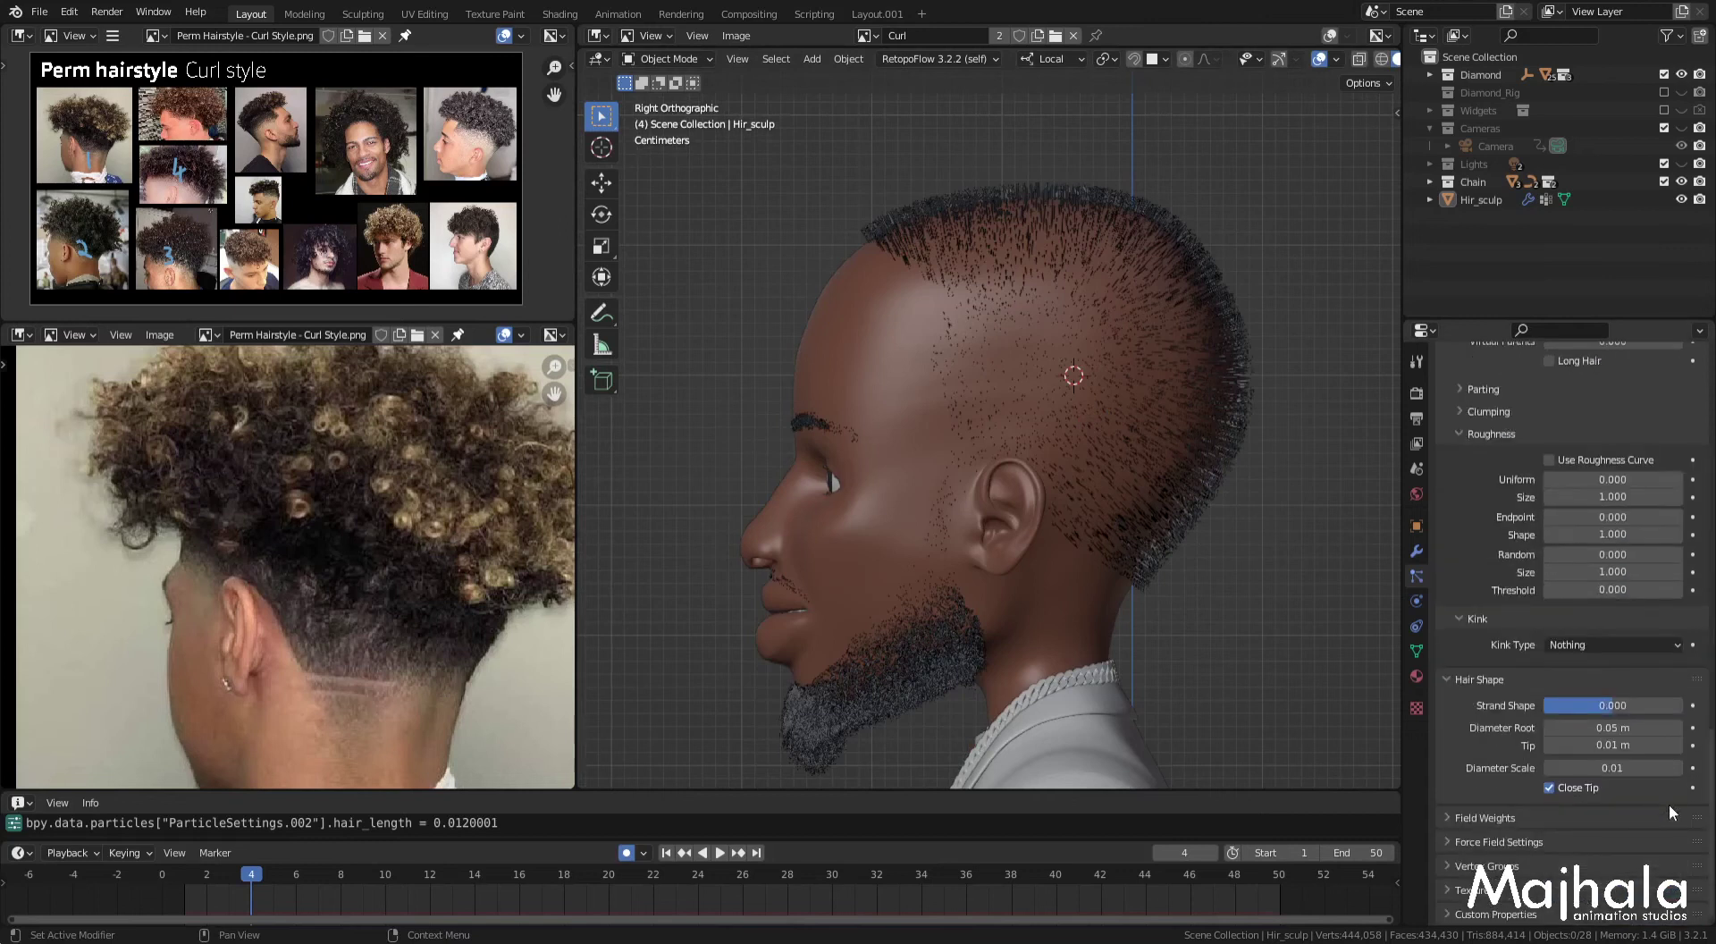
left_click(1450, 884)
scroll(1450, 883, "down", 2)
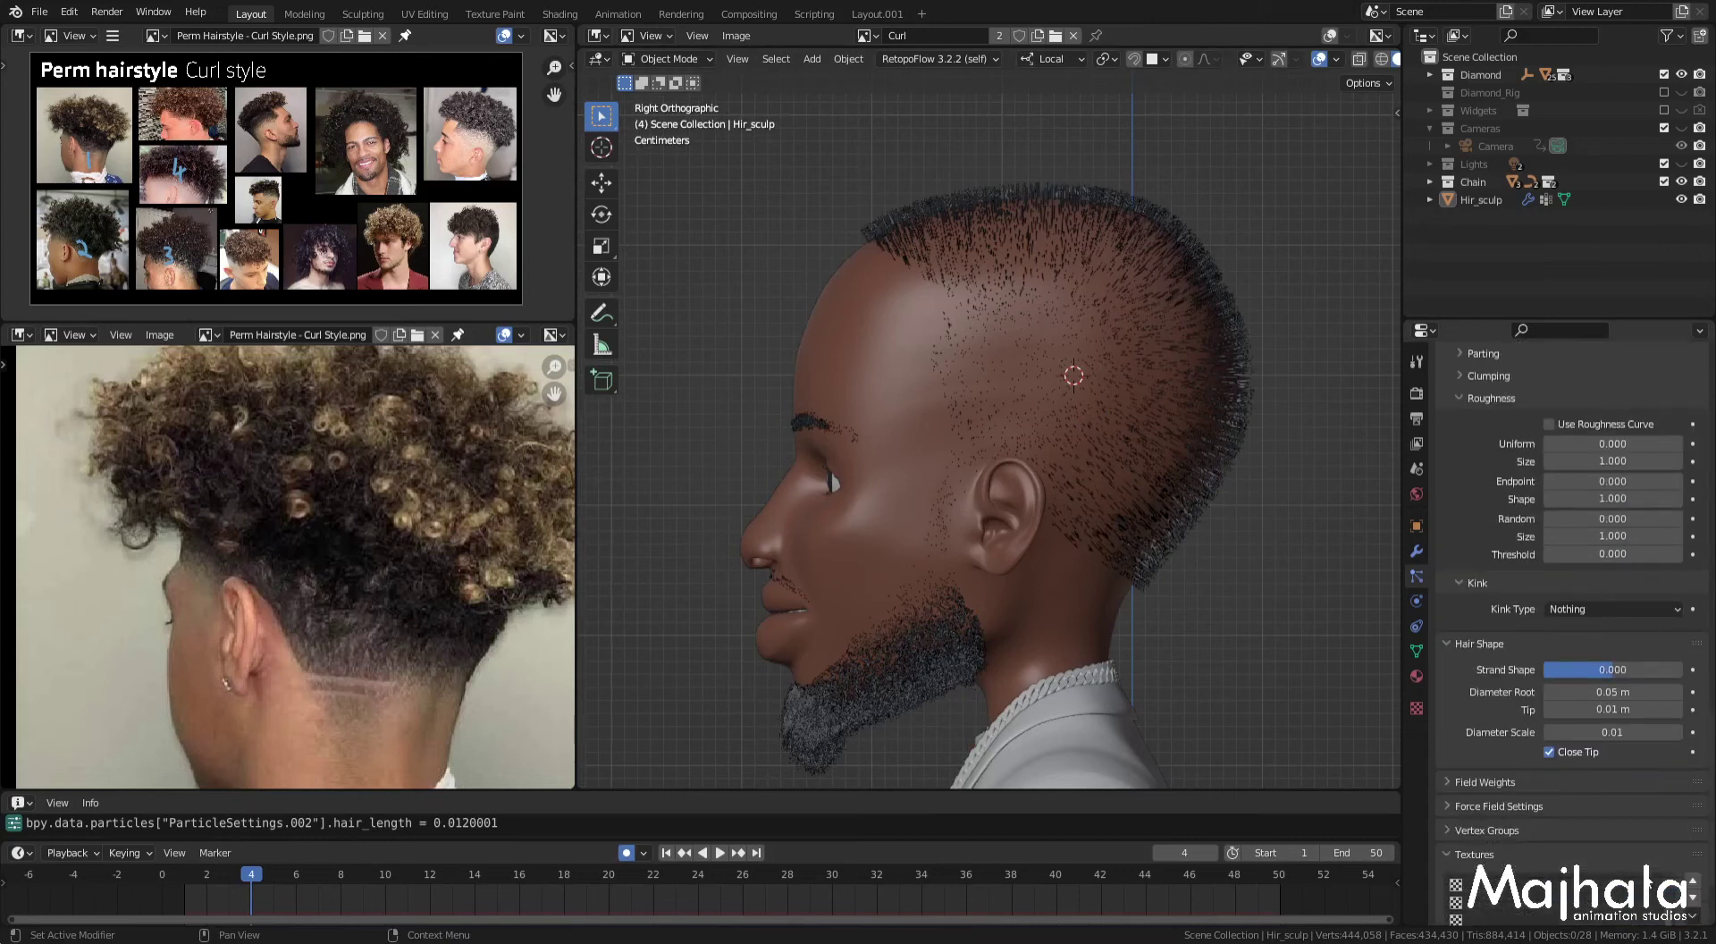
scroll(1692, 880, "down", 2)
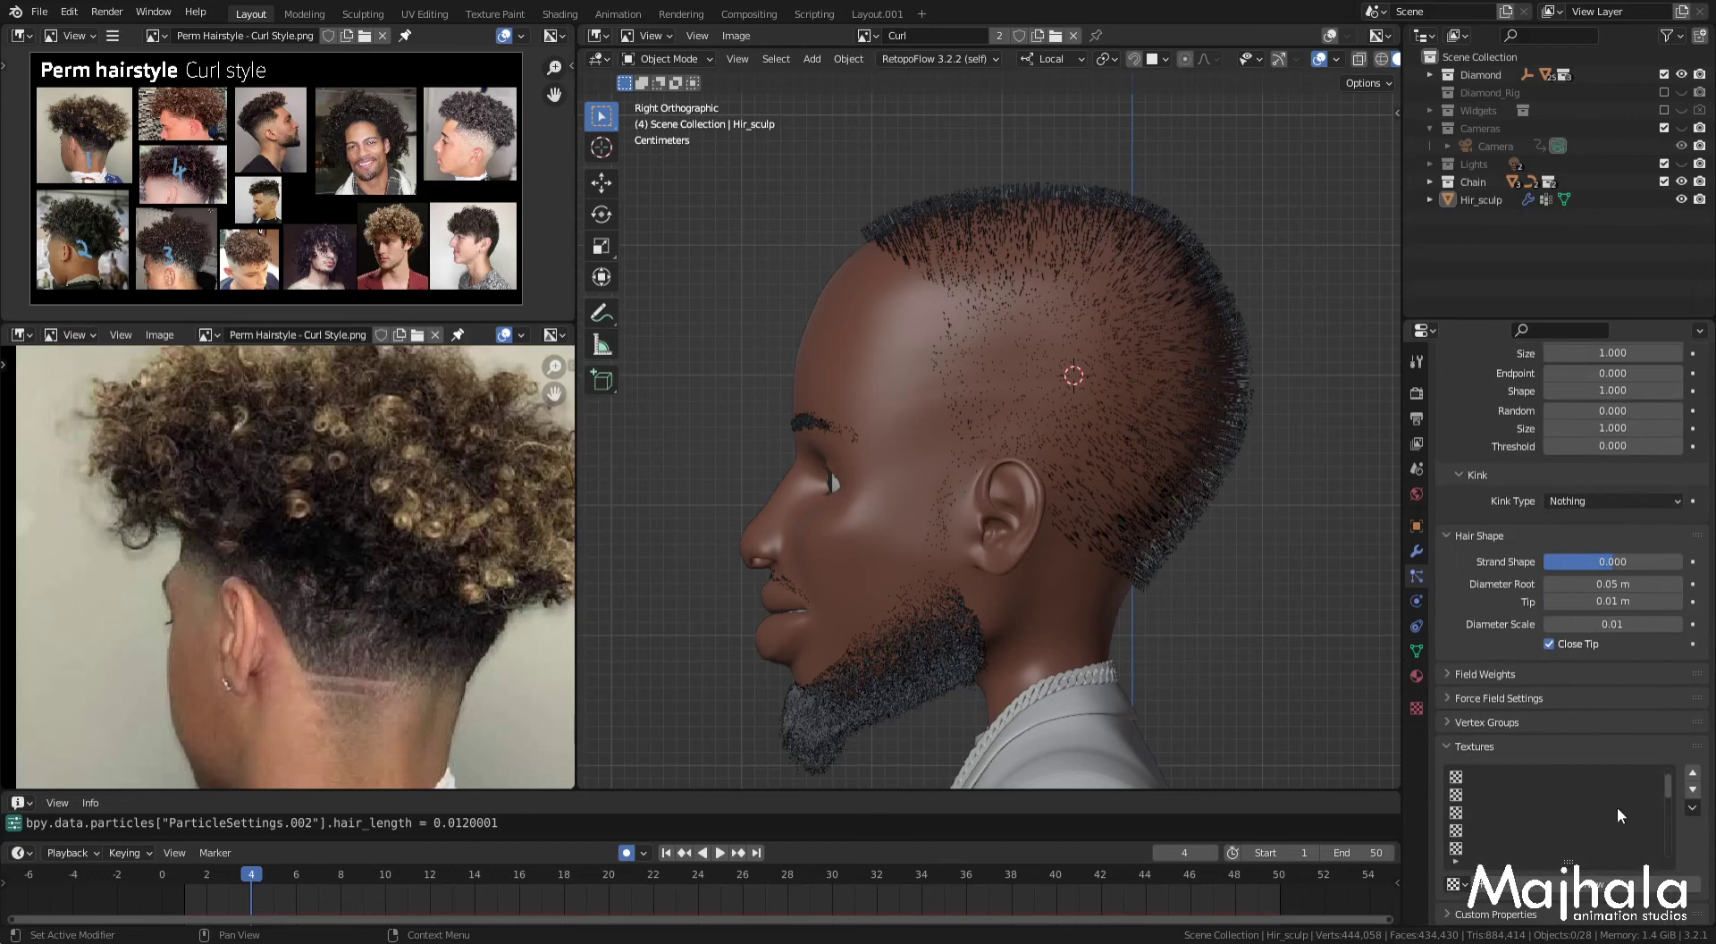
left_click(1593, 880)
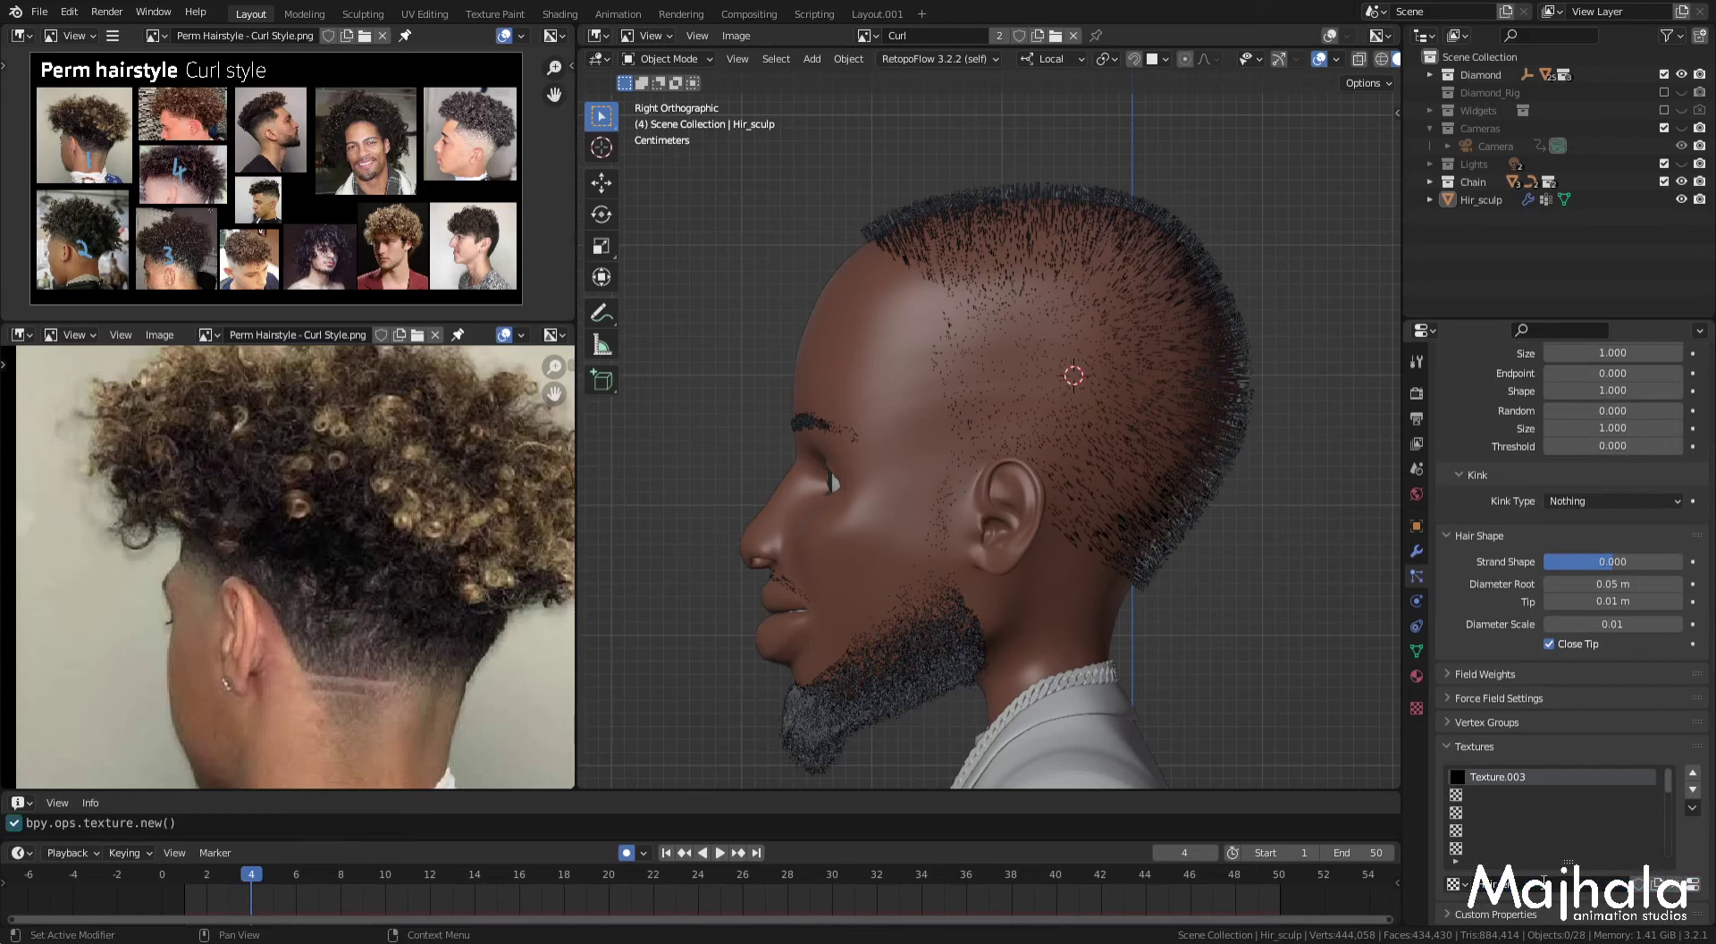
type("th")
key("Return")
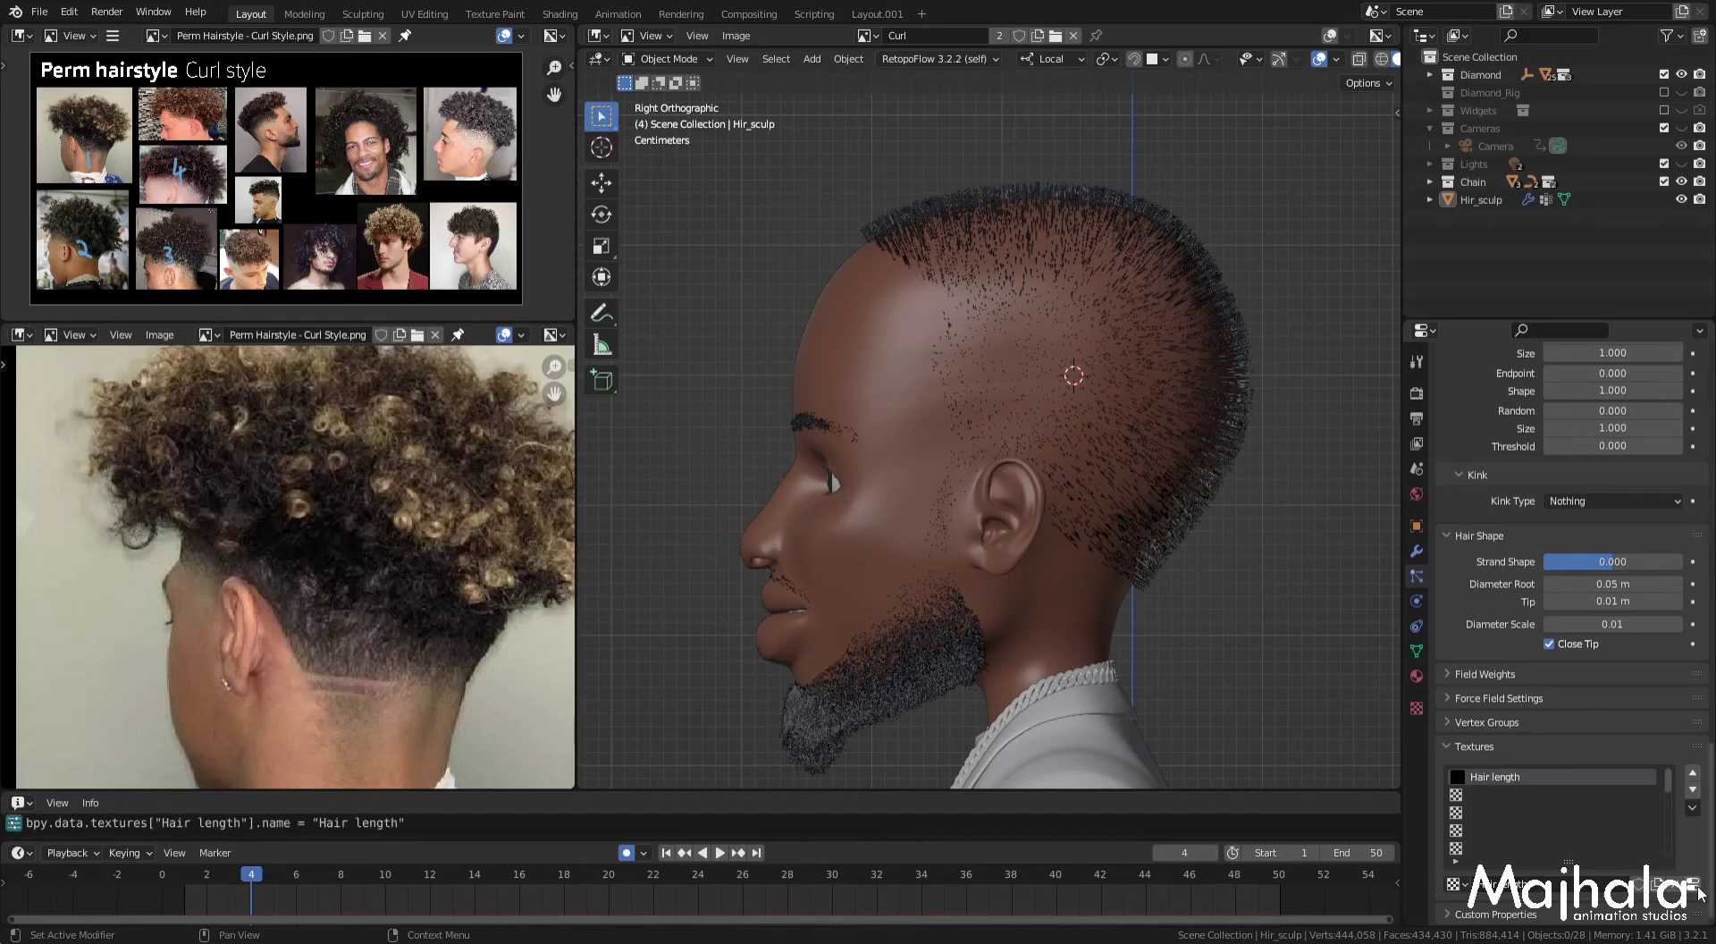
Step: Select the hair object and bring up the Ctrl+Tab mode pie
key("ctrl+Tab")
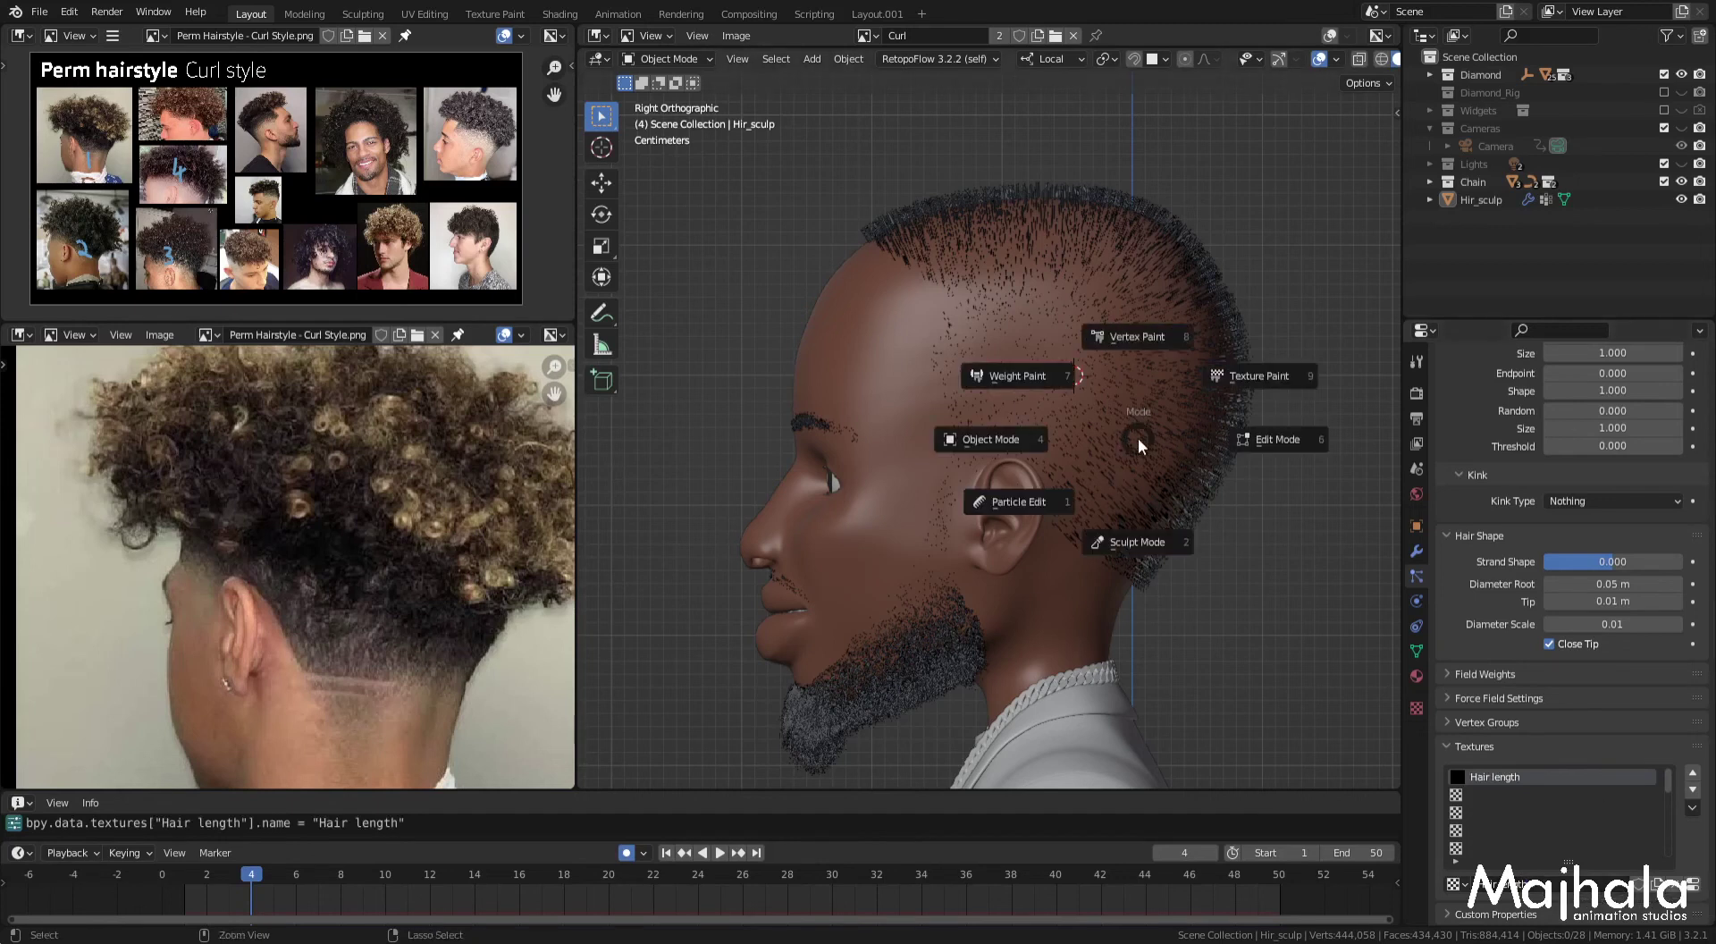
key("Escape")
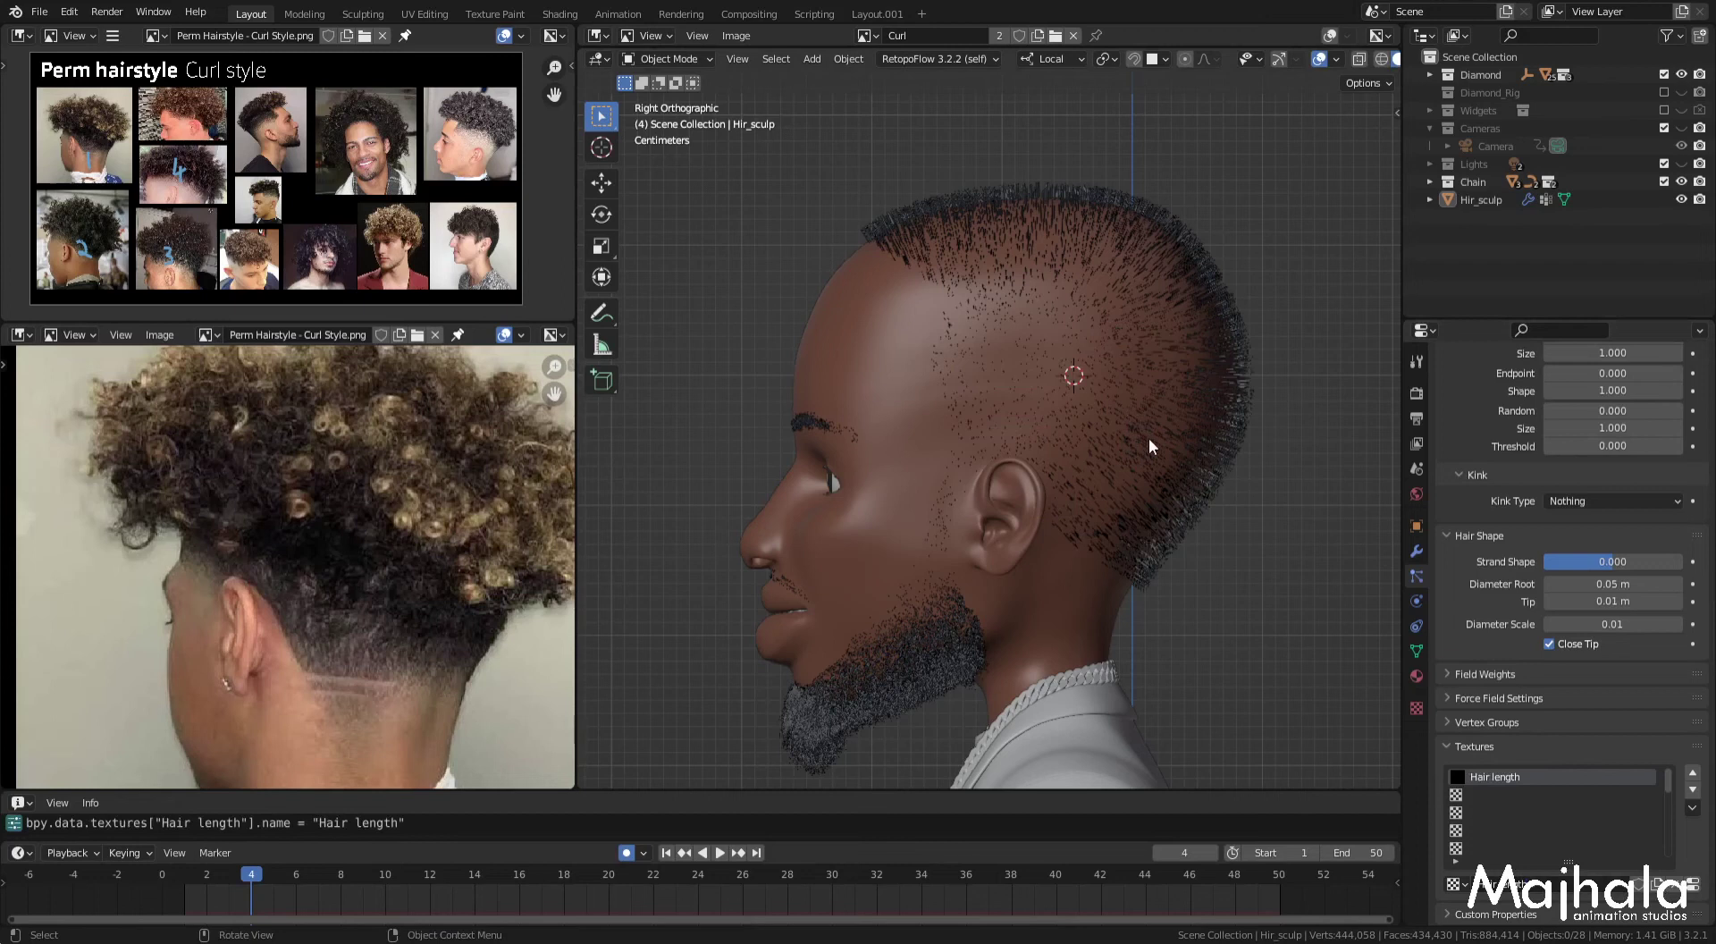
left_click(1150, 446)
key("ctrl+Tab")
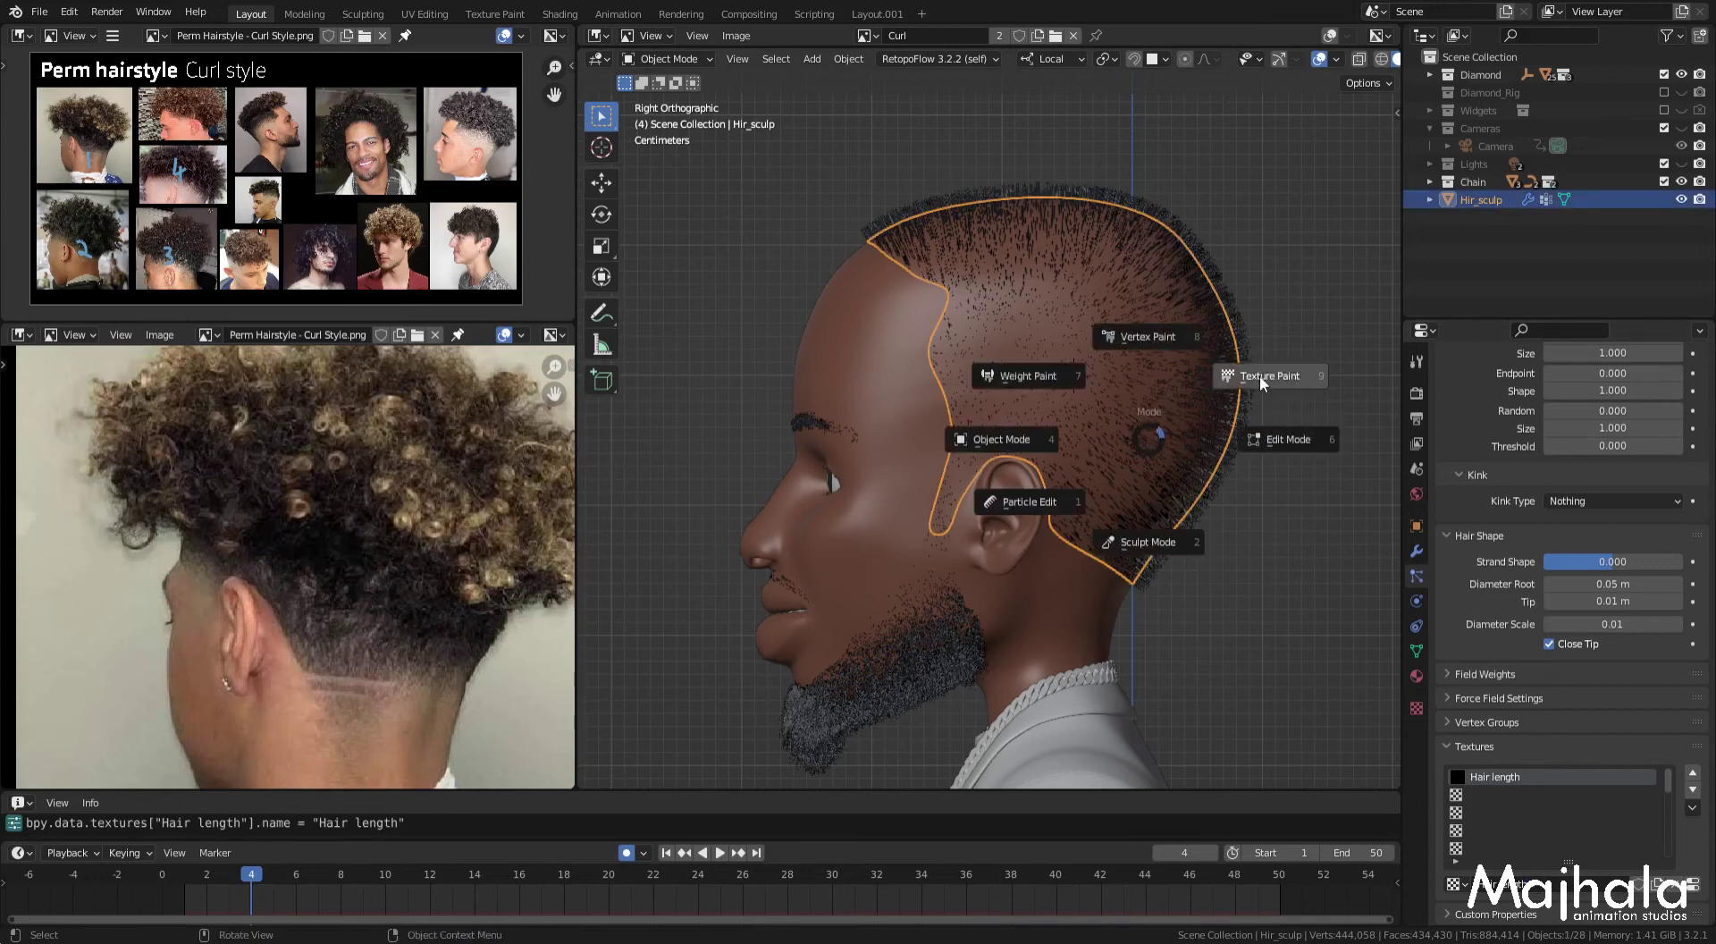
Step: Enter Texture Paint mode and set the Hair length texture's coordinates to UV
left_click(1263, 378)
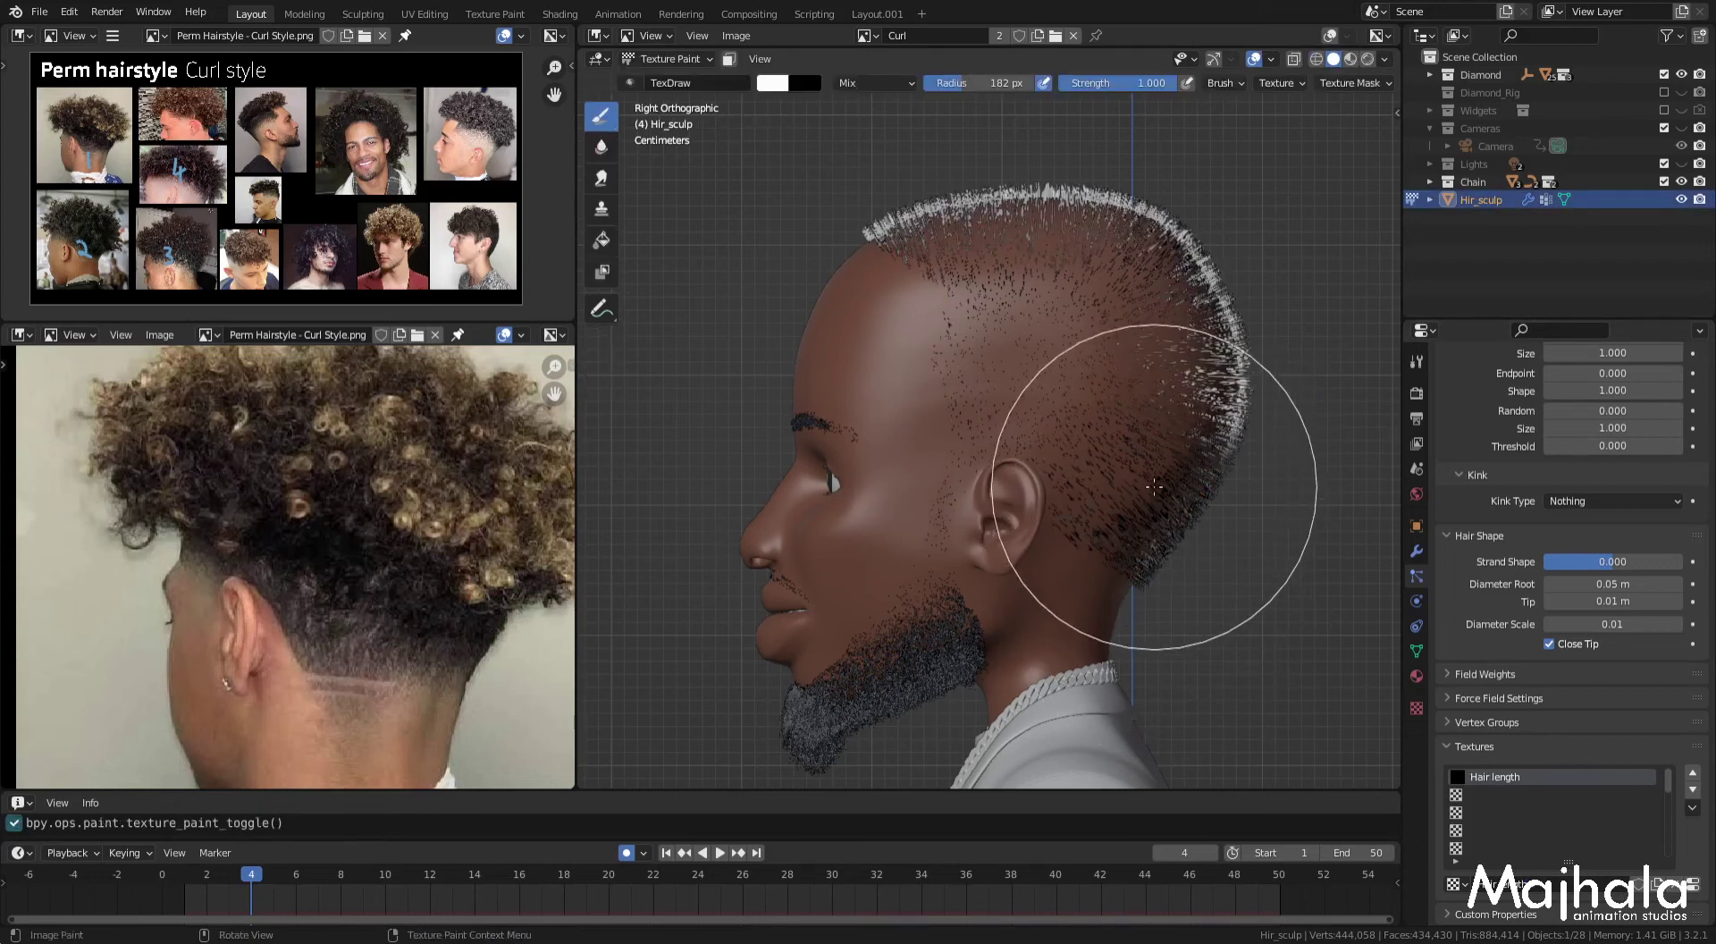
left_click(1688, 884)
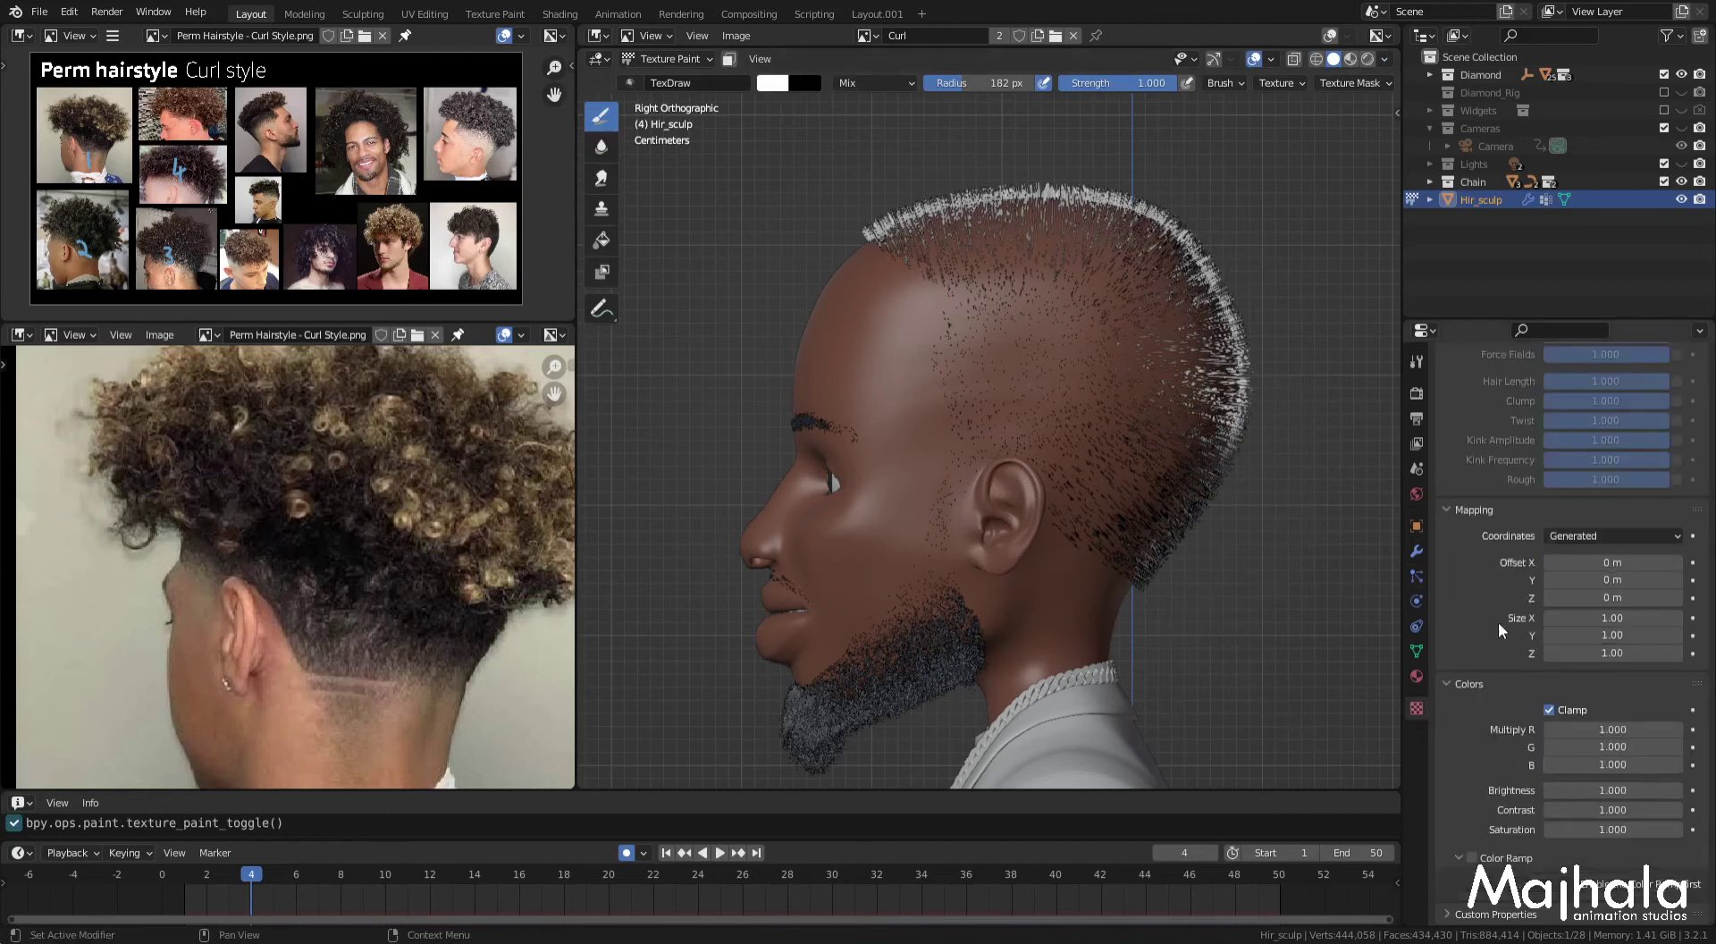
scroll(1598, 572, "up", 1)
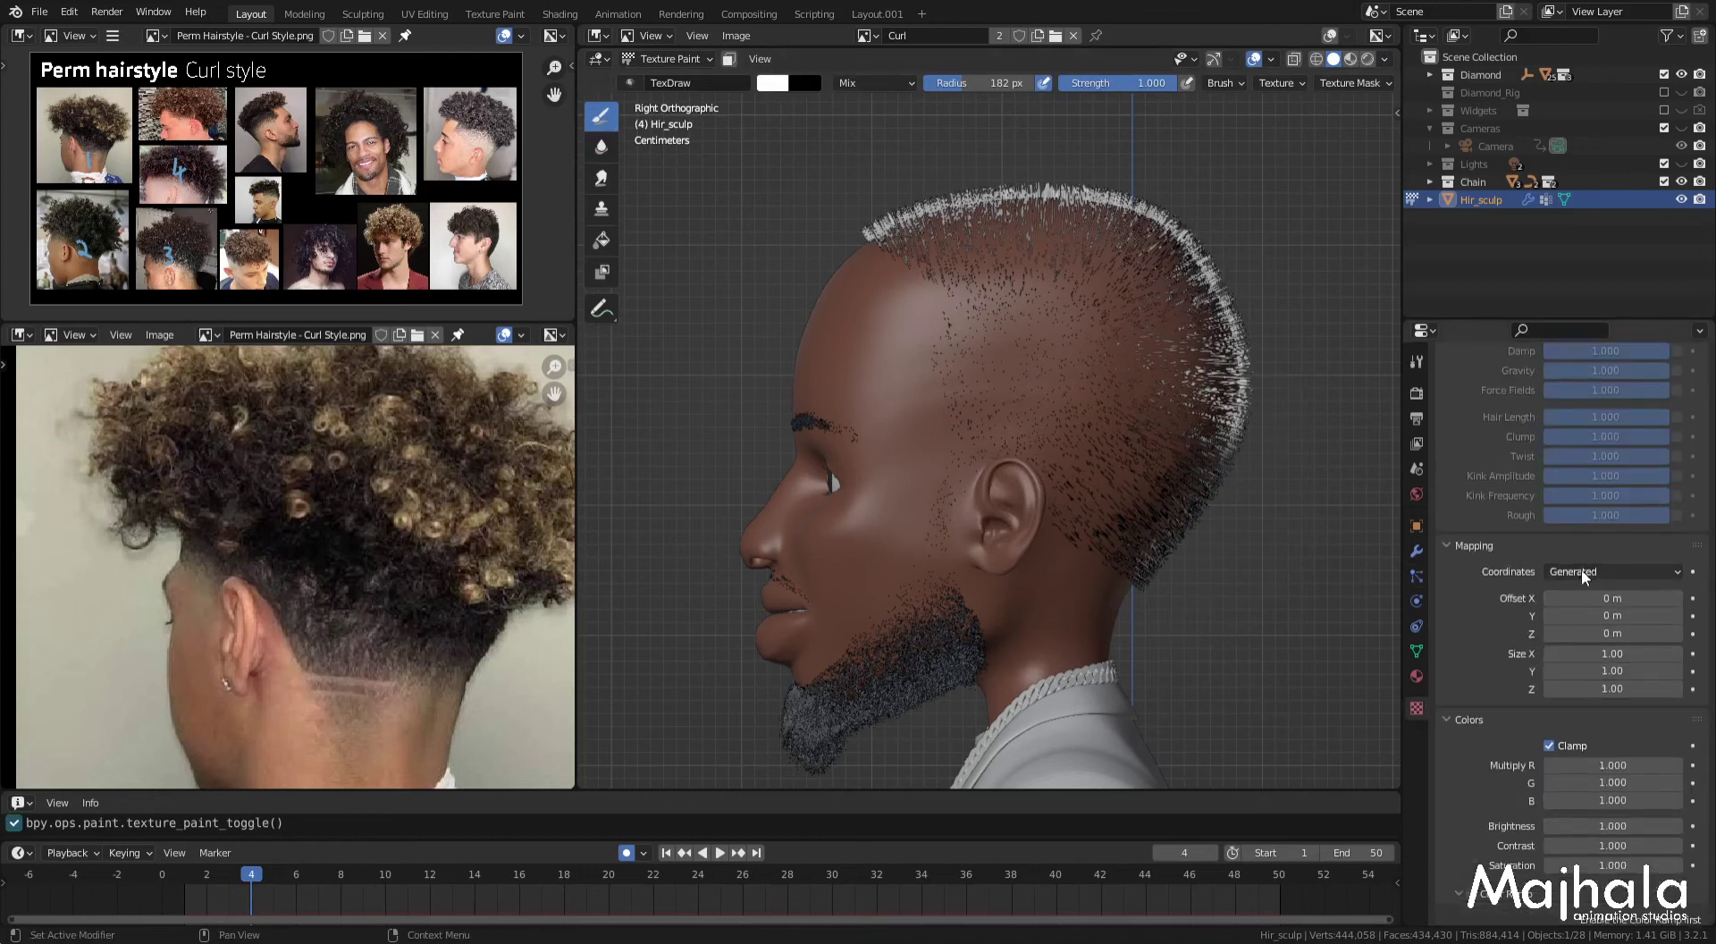
left_click(1582, 576)
left_click(1580, 626)
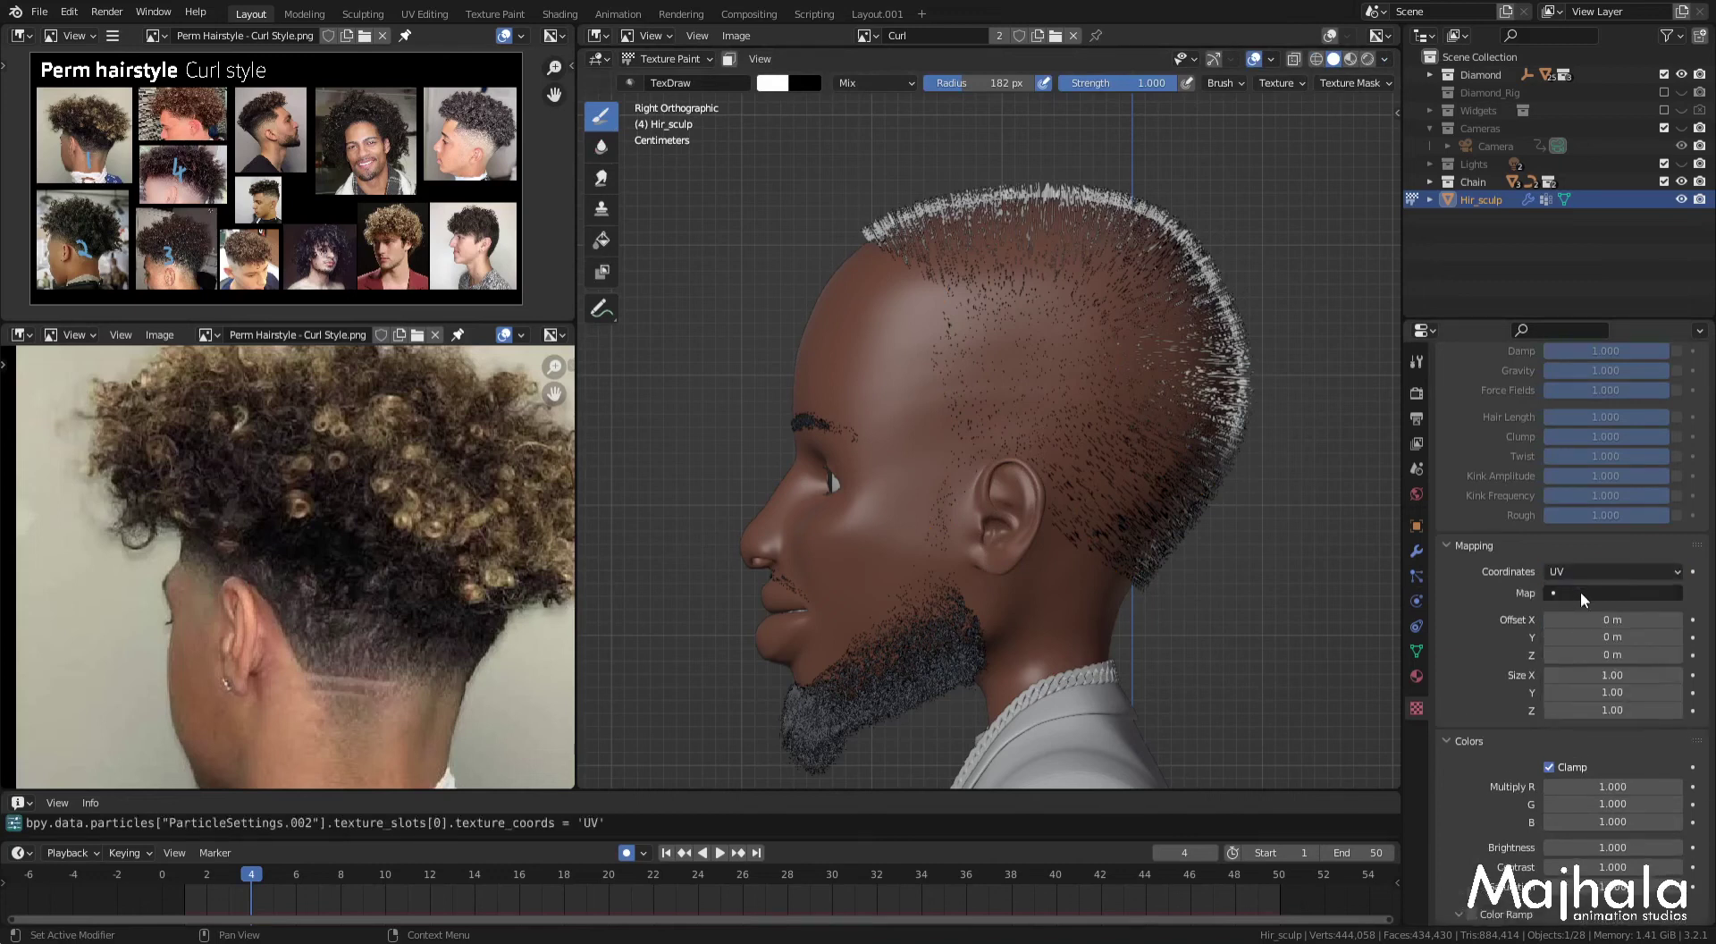
scroll(1583, 593, "up", 5)
scroll(1595, 595, "up", 5)
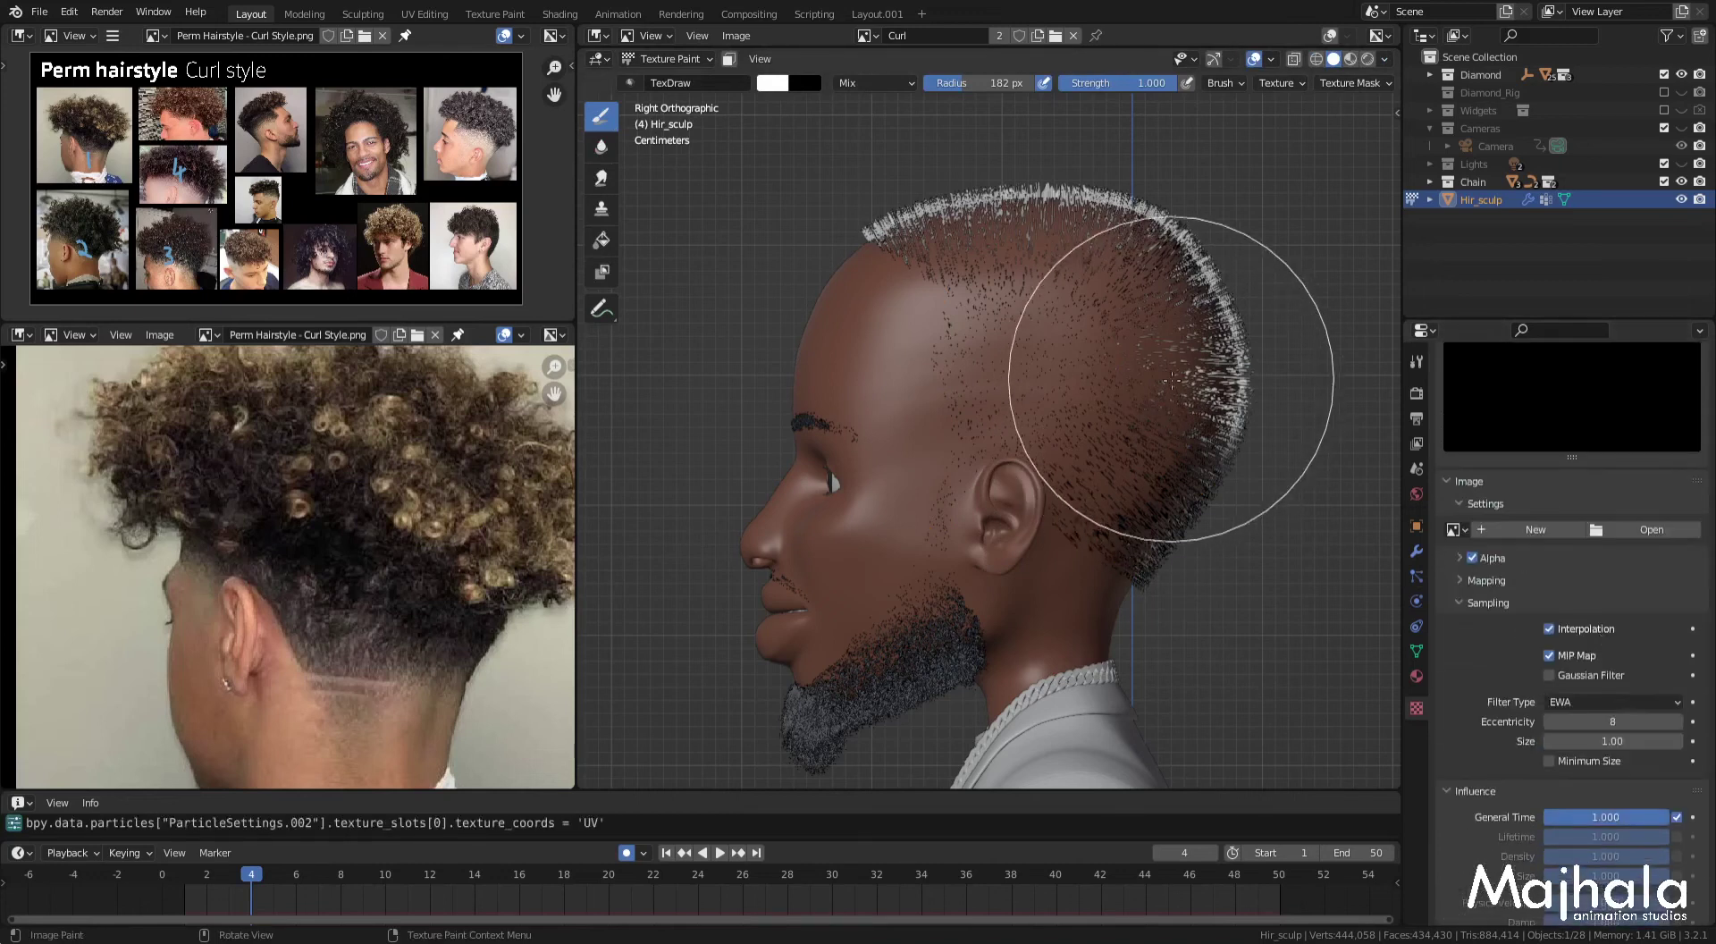
Step: Replace the Curl image with a new 1024 px paint image named 'Fade style'
key("n")
left_click(1258, 407)
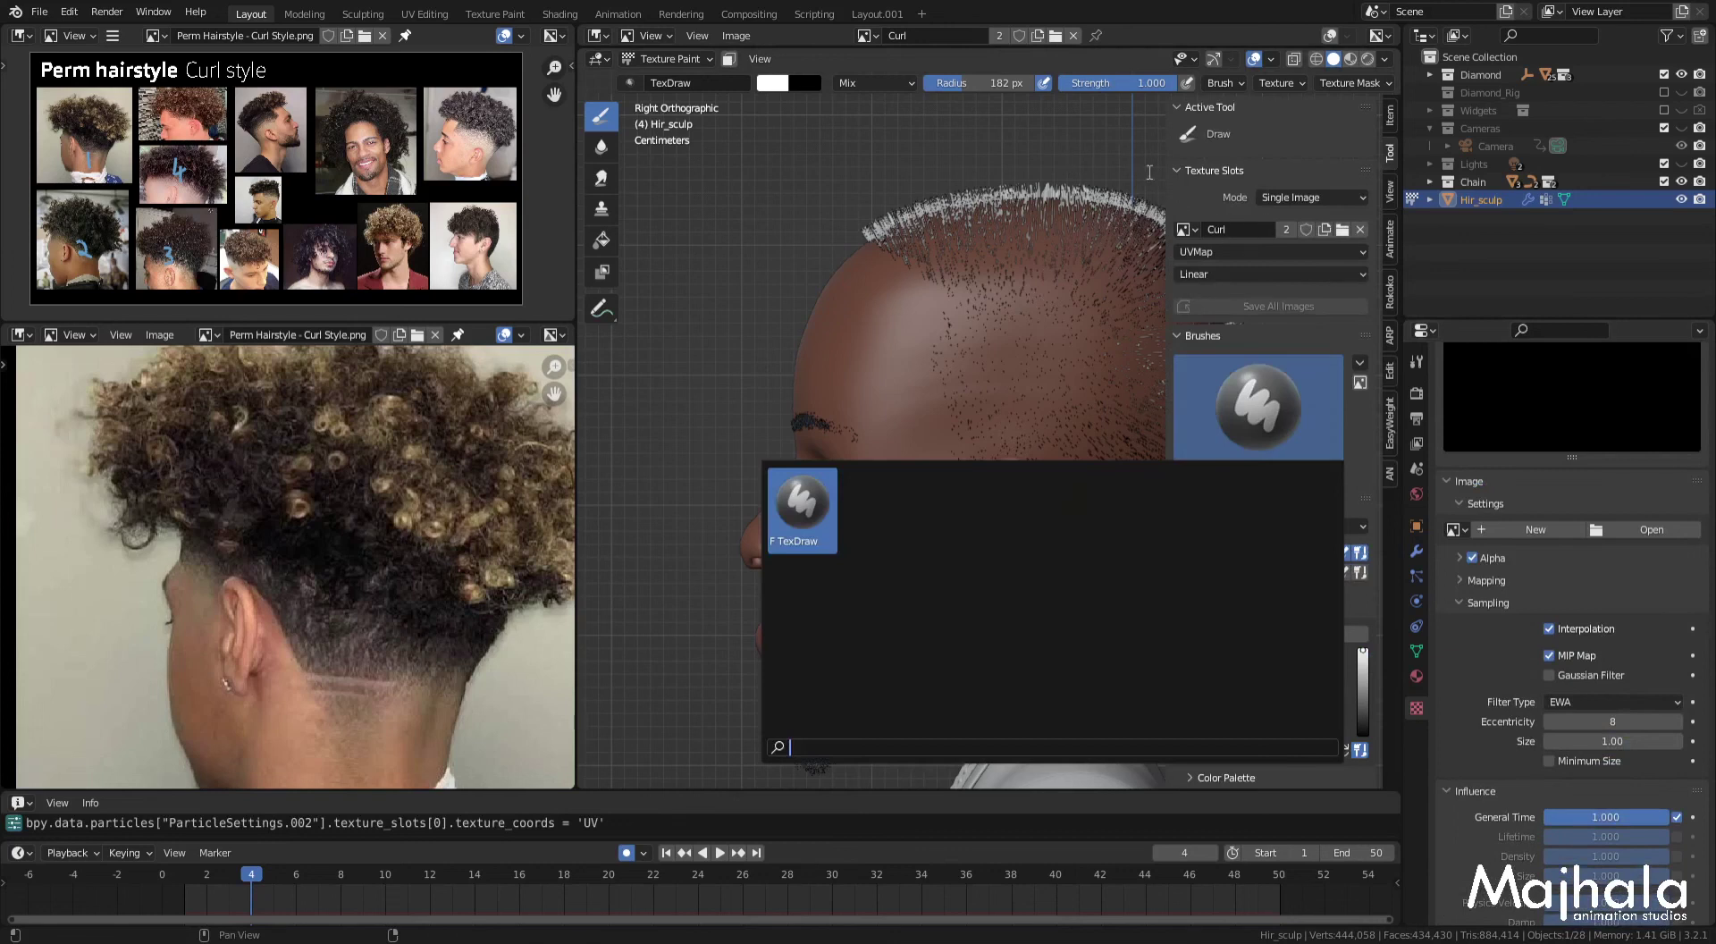
left_click(1360, 230)
left_click(1252, 229)
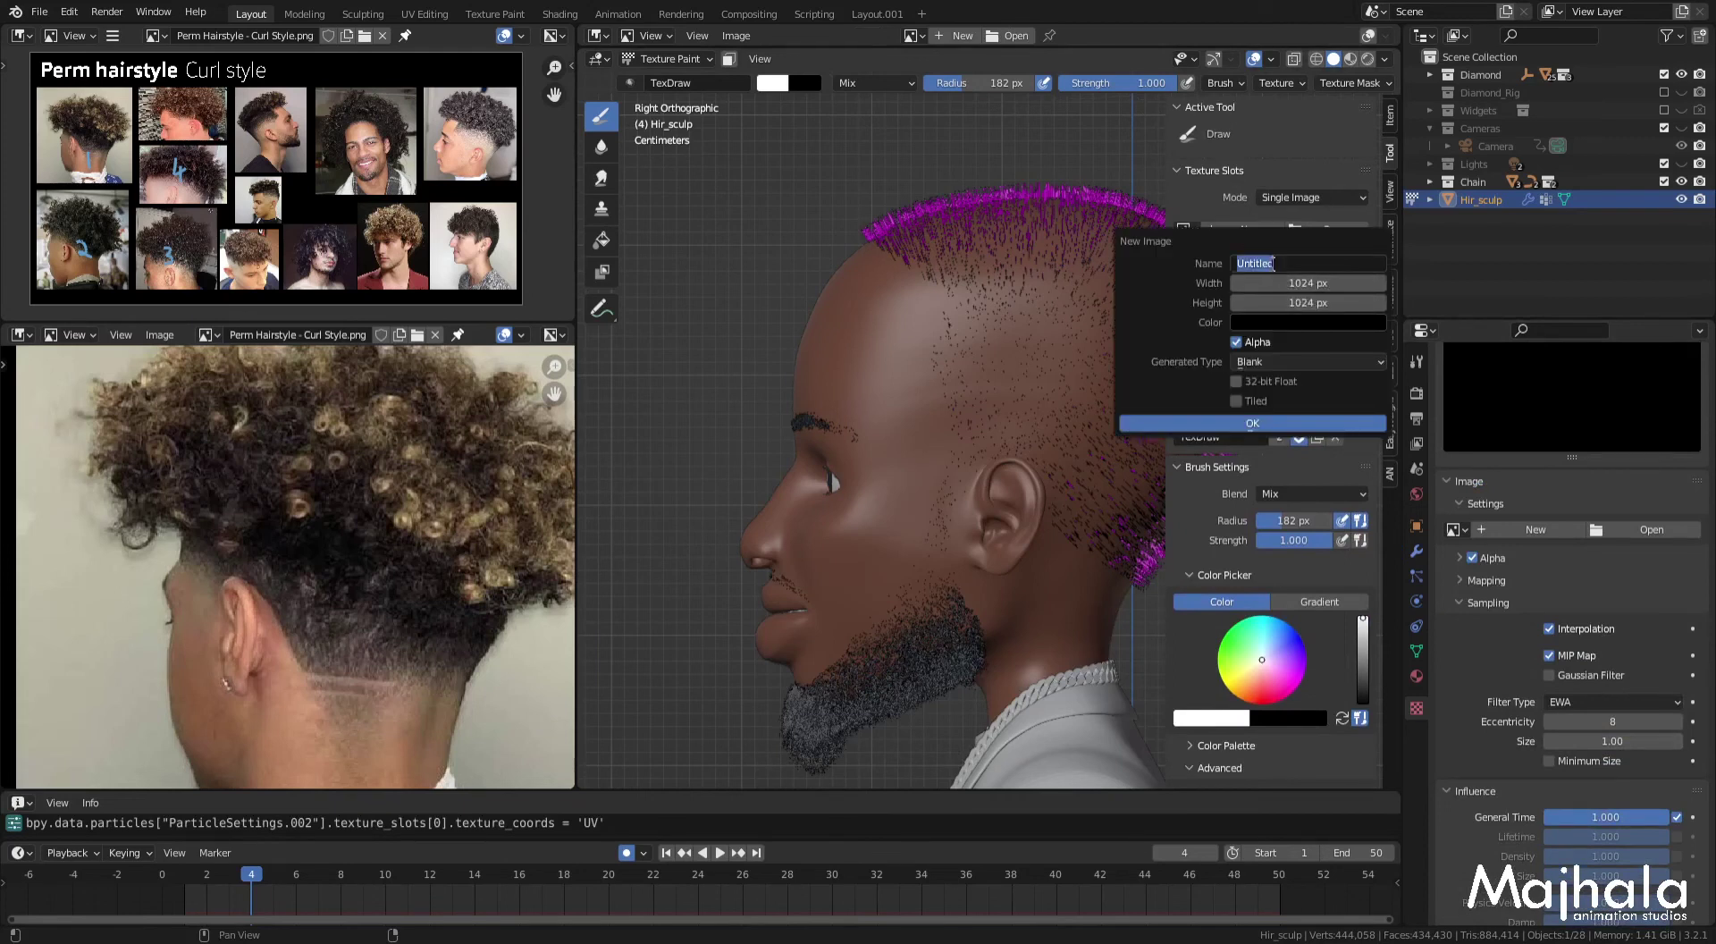
type("Fade style")
key("Return")
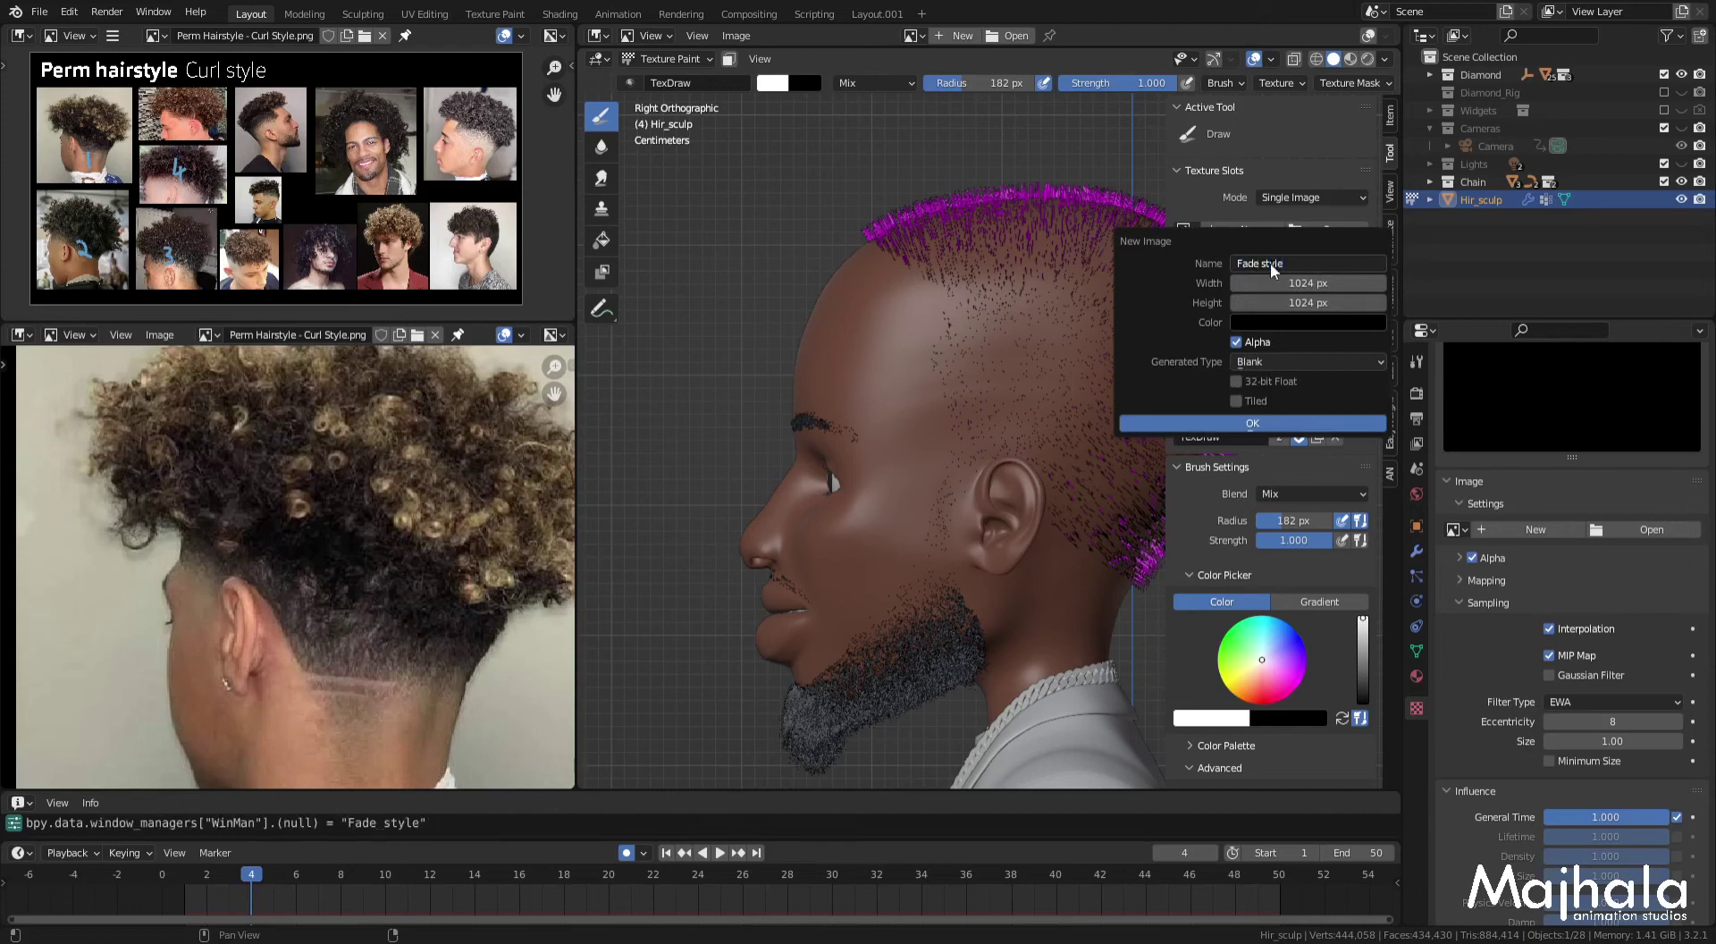
left_click(1260, 424)
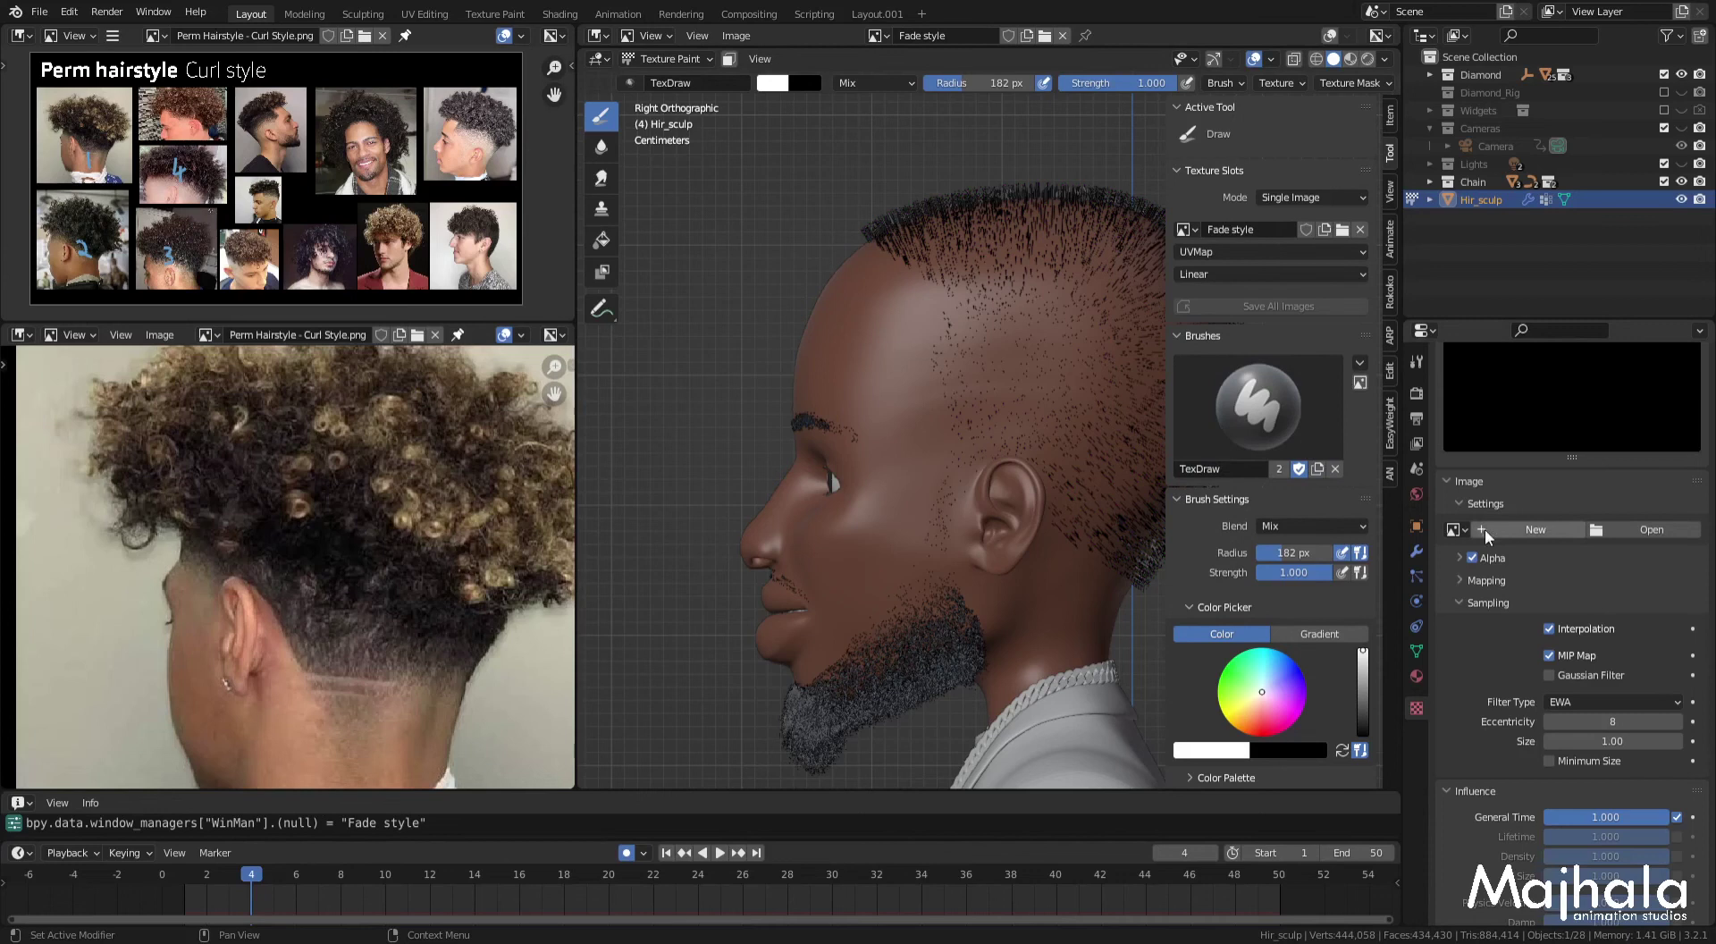
Step: Assign the Fade style image to the texture and enable its Hair Length influence
left_click(1455, 529)
type("fade")
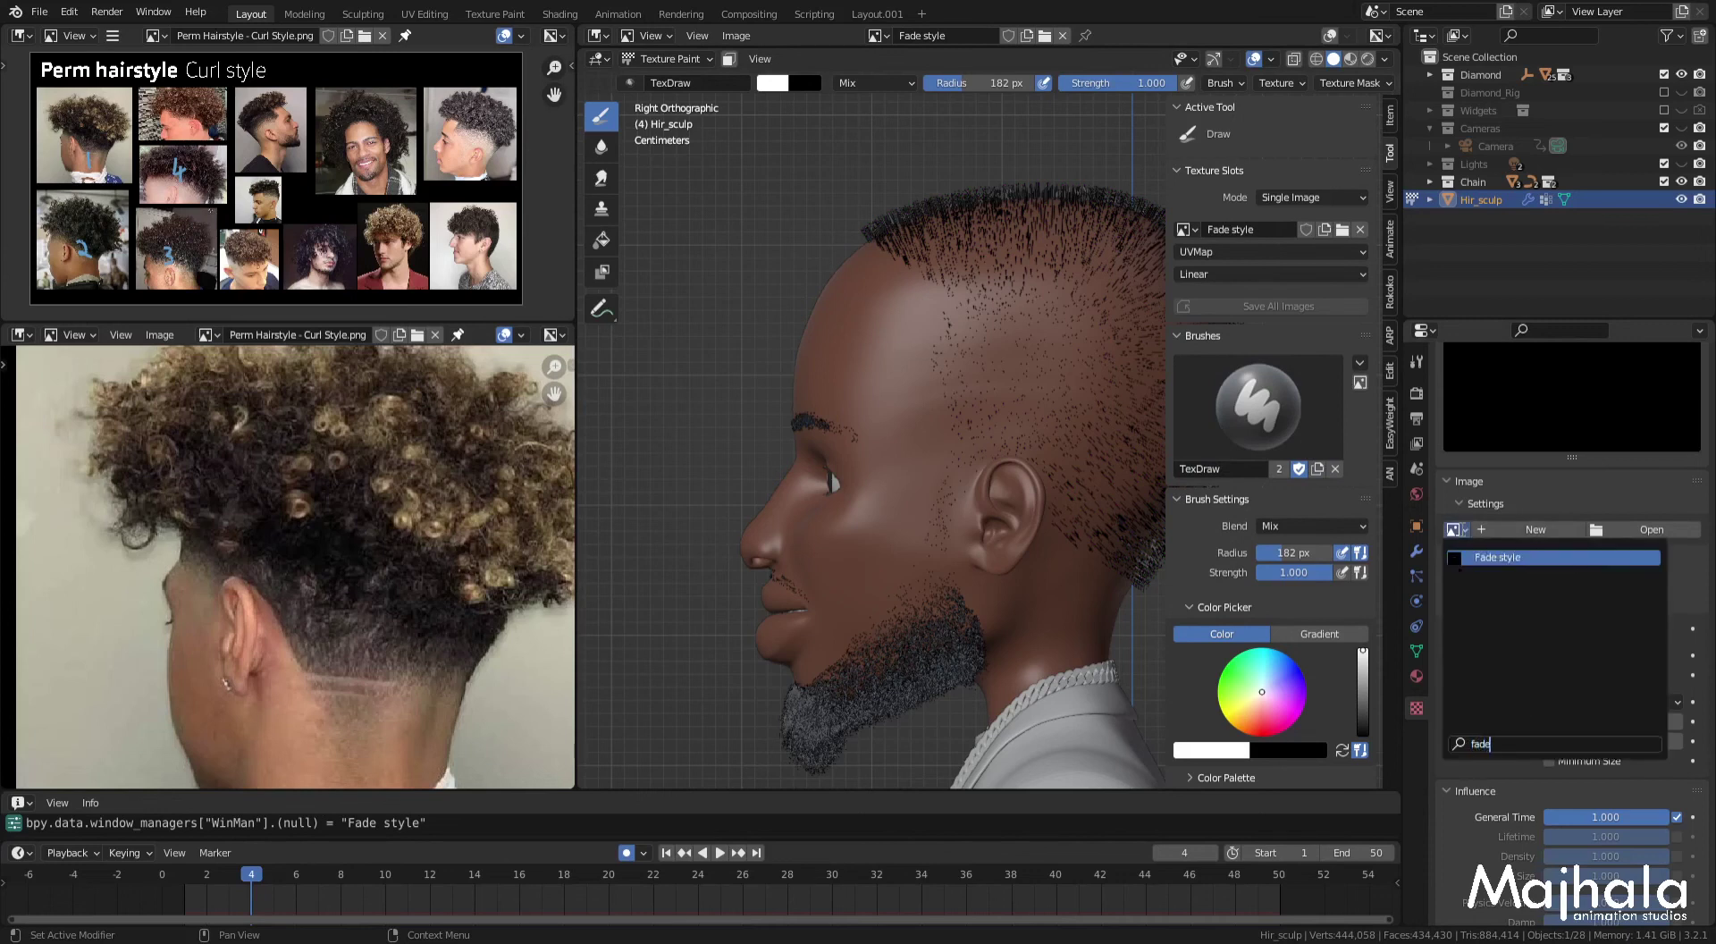
key("Return")
left_click(1454, 529)
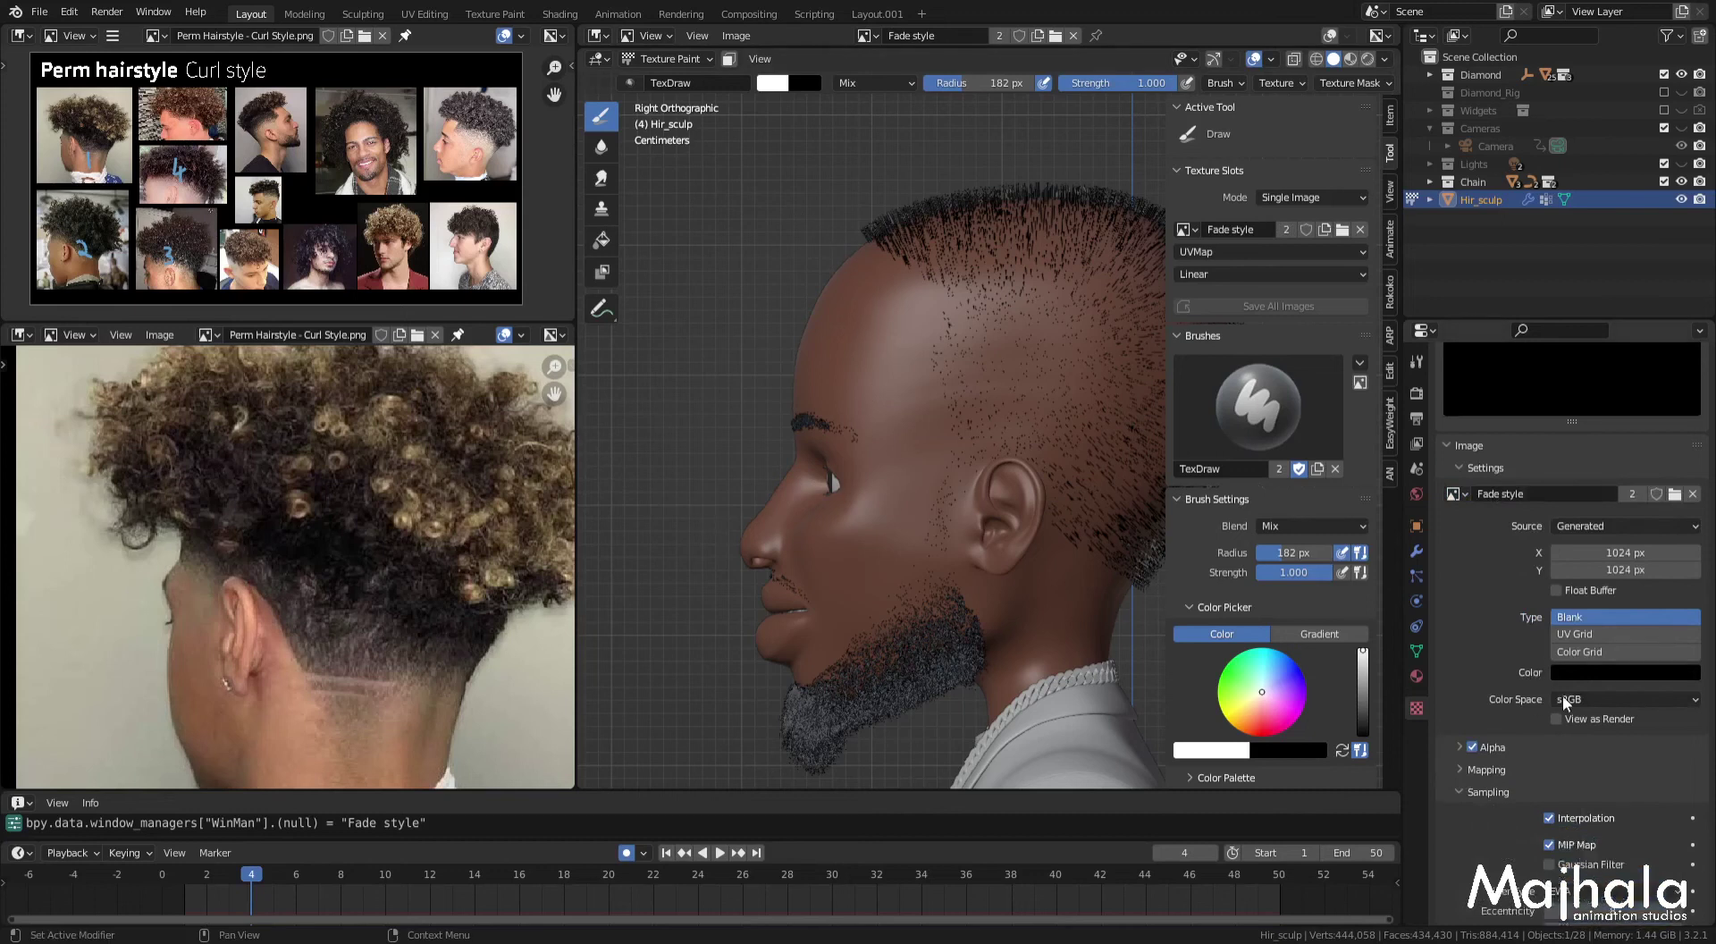
scroll(1600, 626, "down", 5)
scroll(1608, 703, "down", 5)
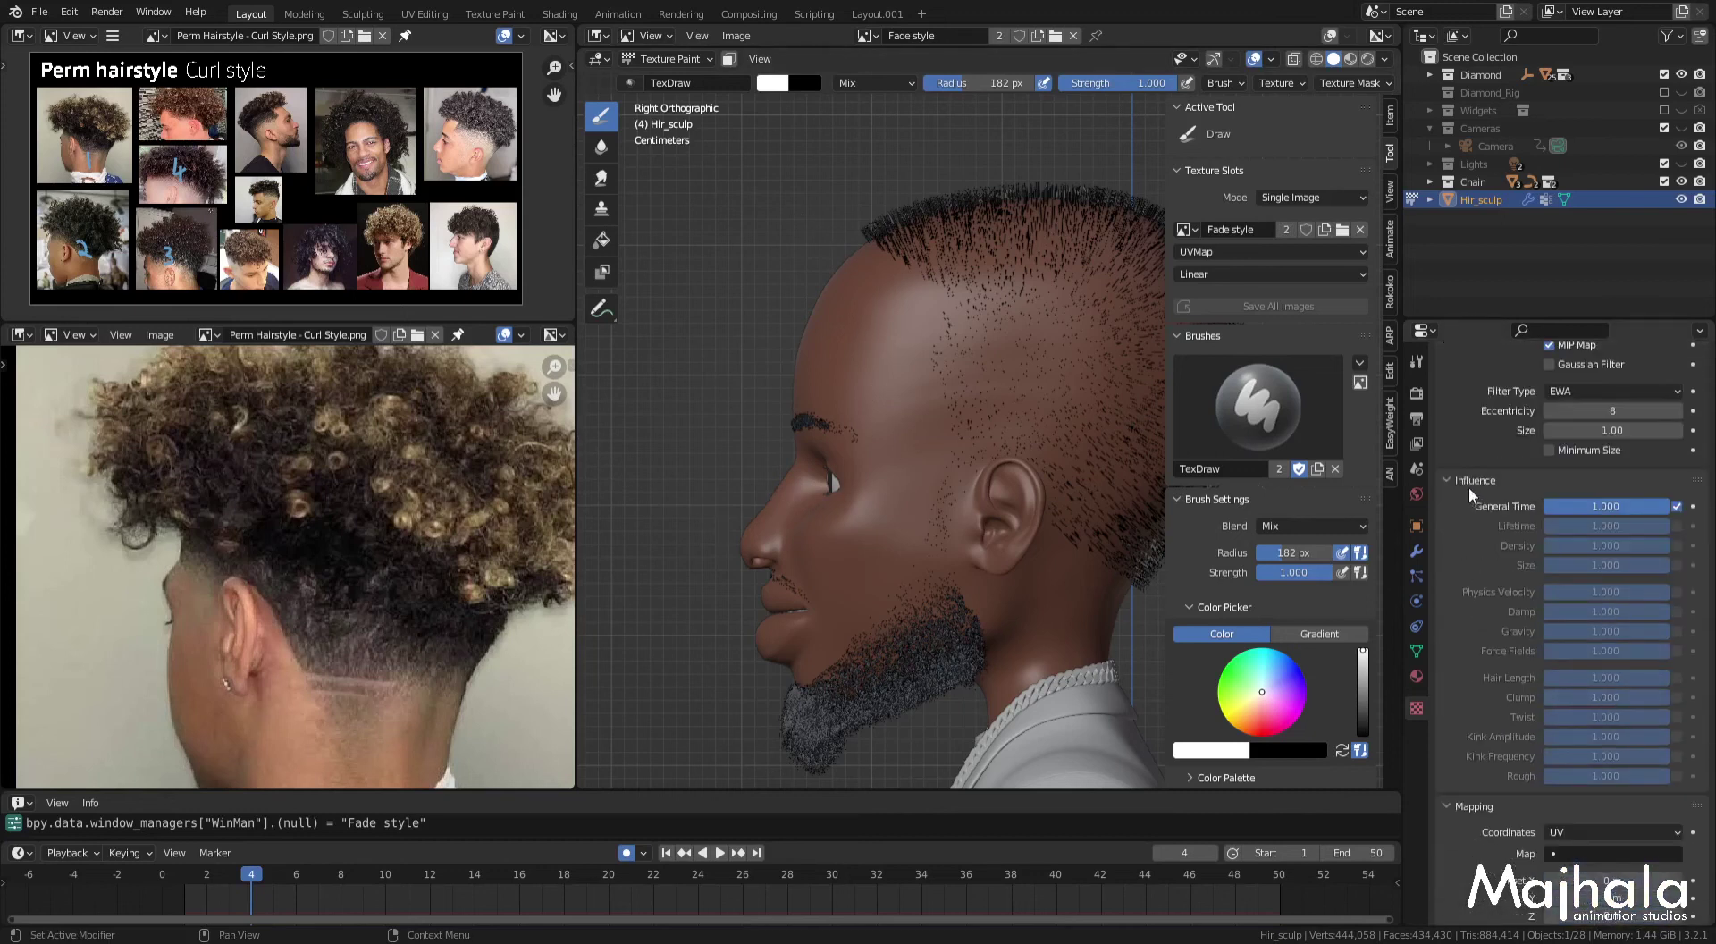
mouse_move(1700, 688)
left_click(1676, 677)
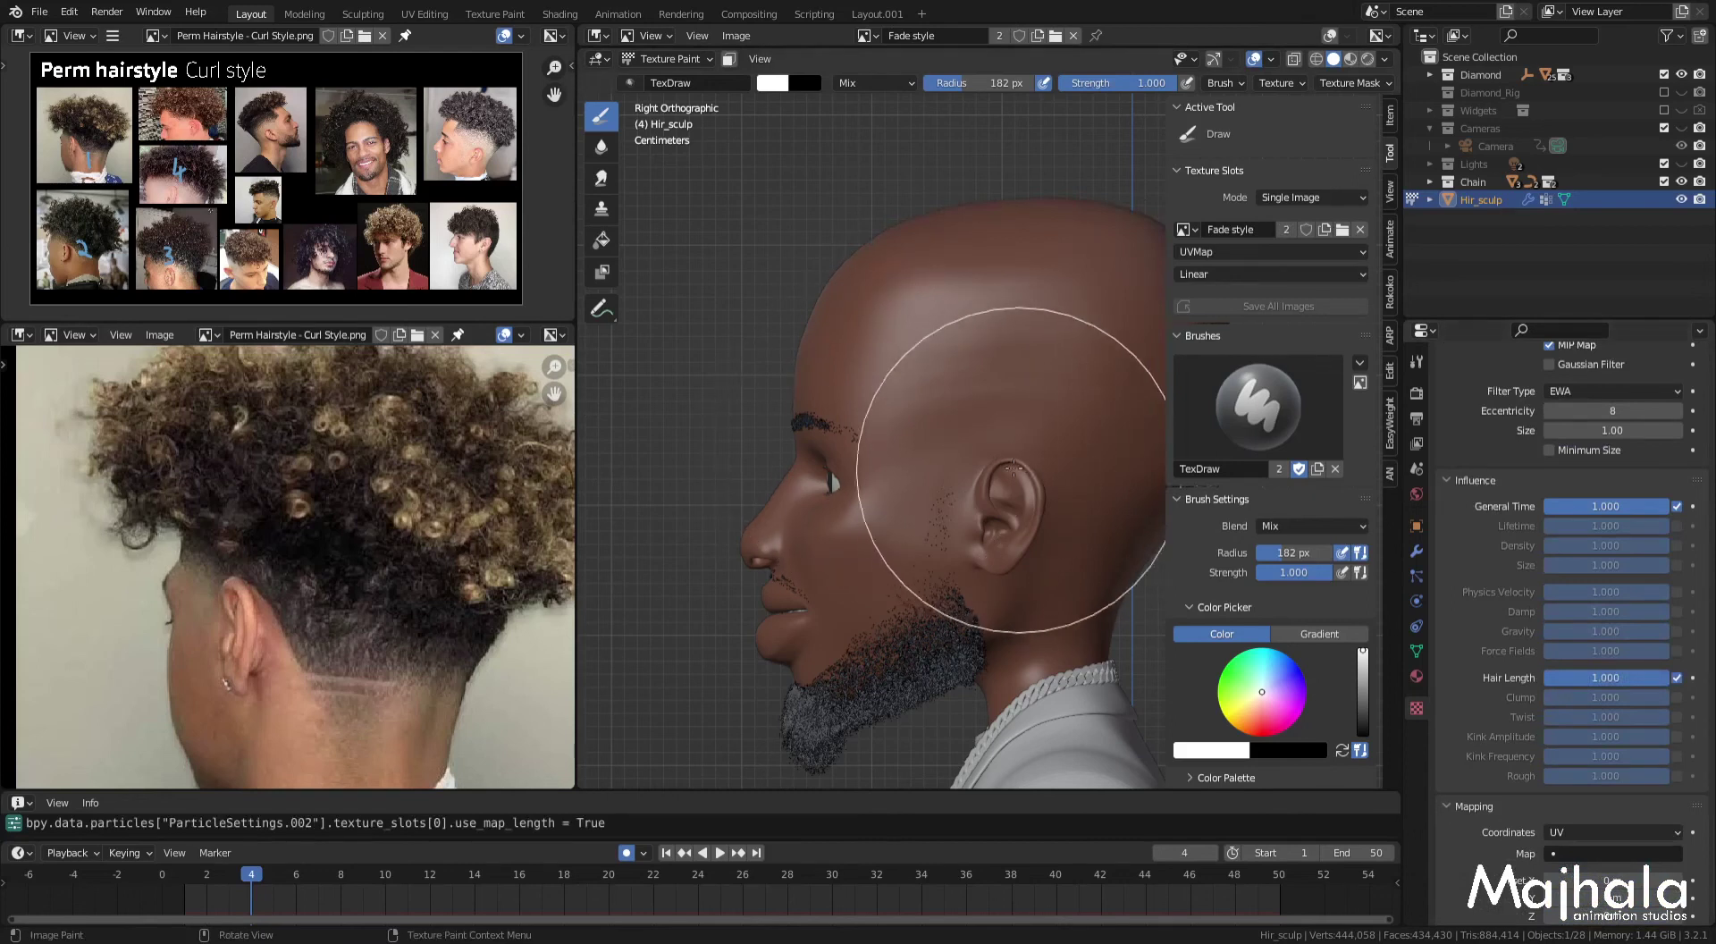
Step: Resize the paint brush and pick the Fill tool
key("n")
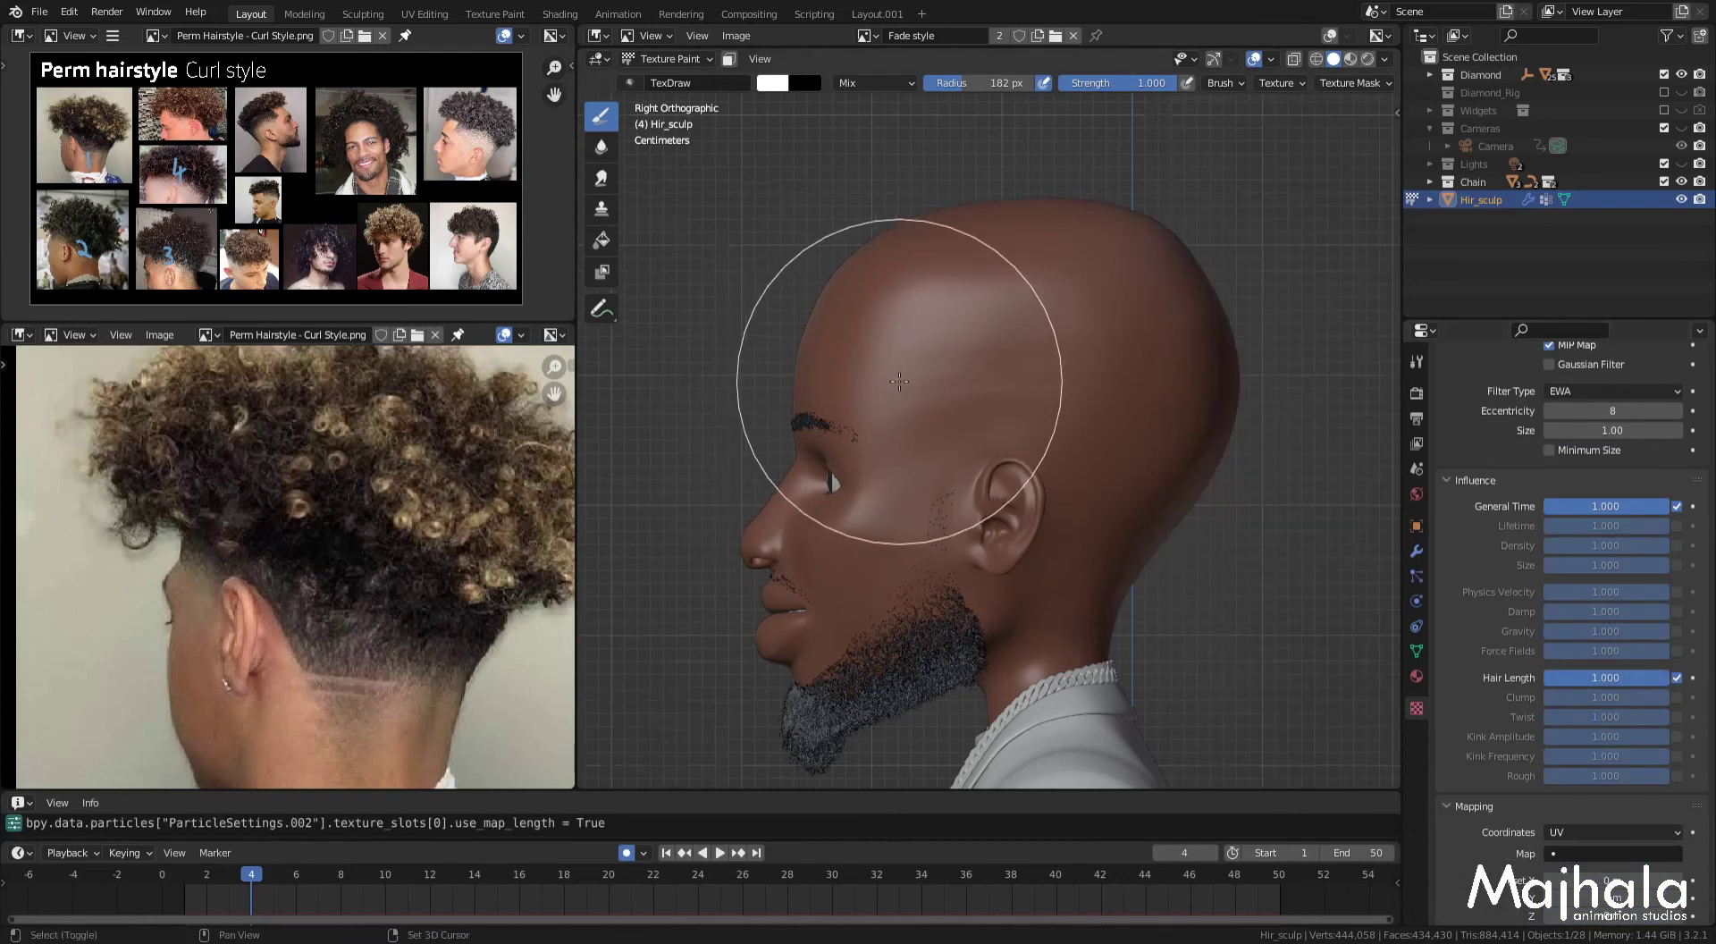
key("f")
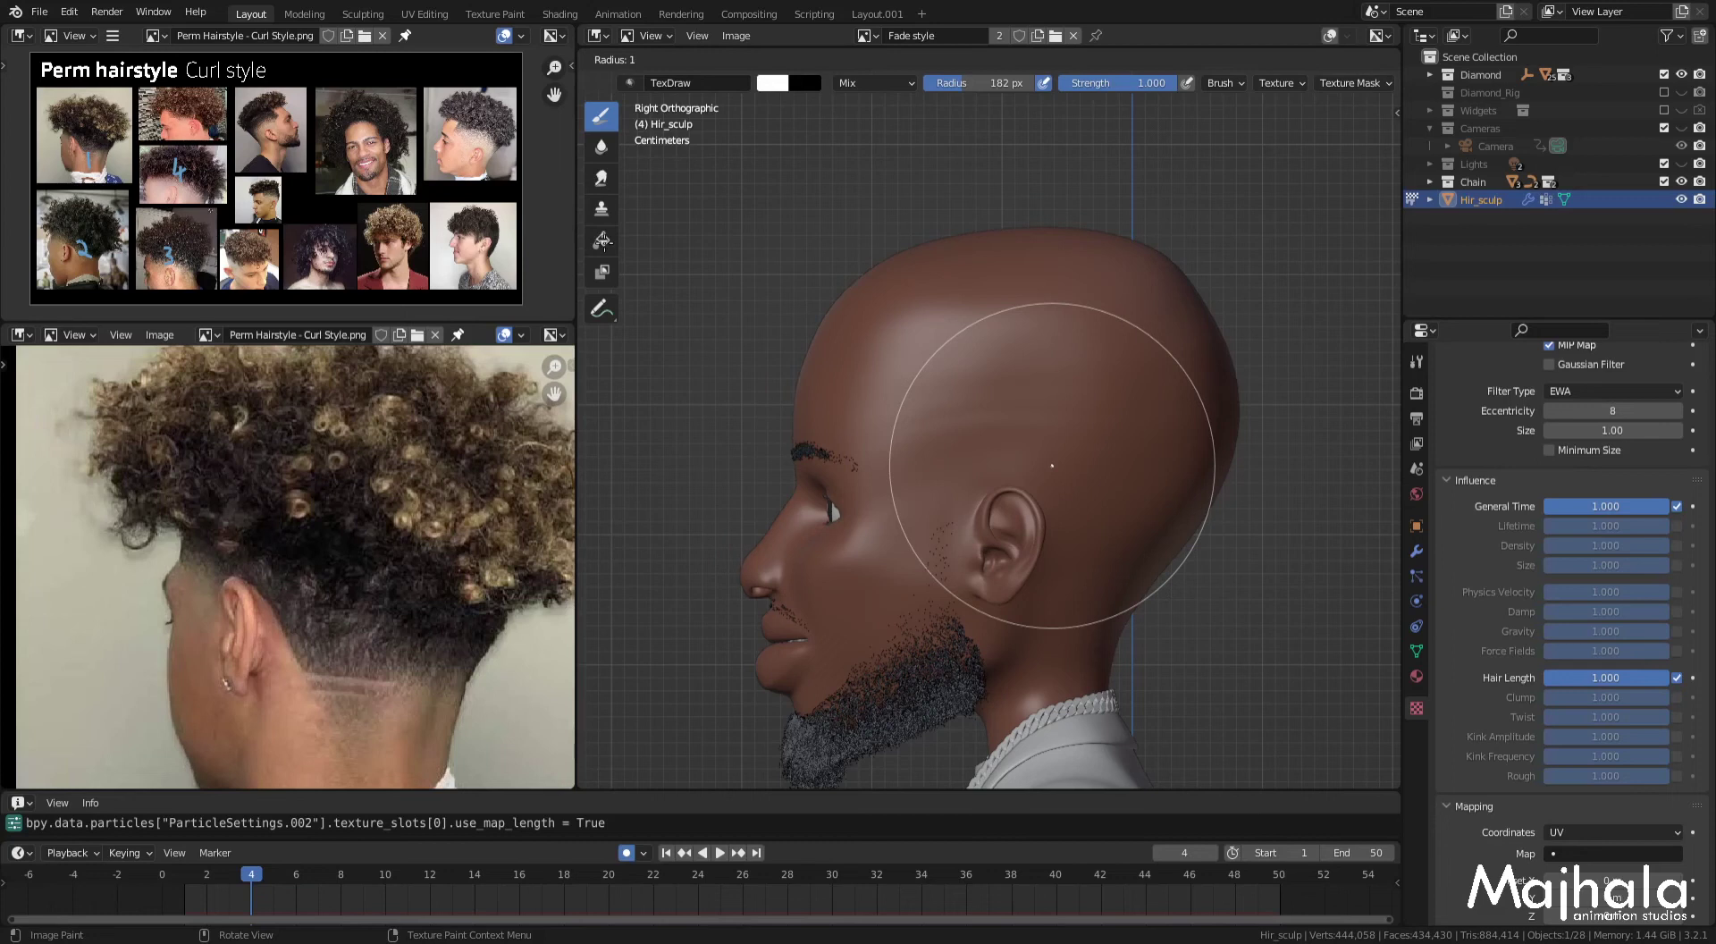
left_click(1052, 464)
left_click(603, 243)
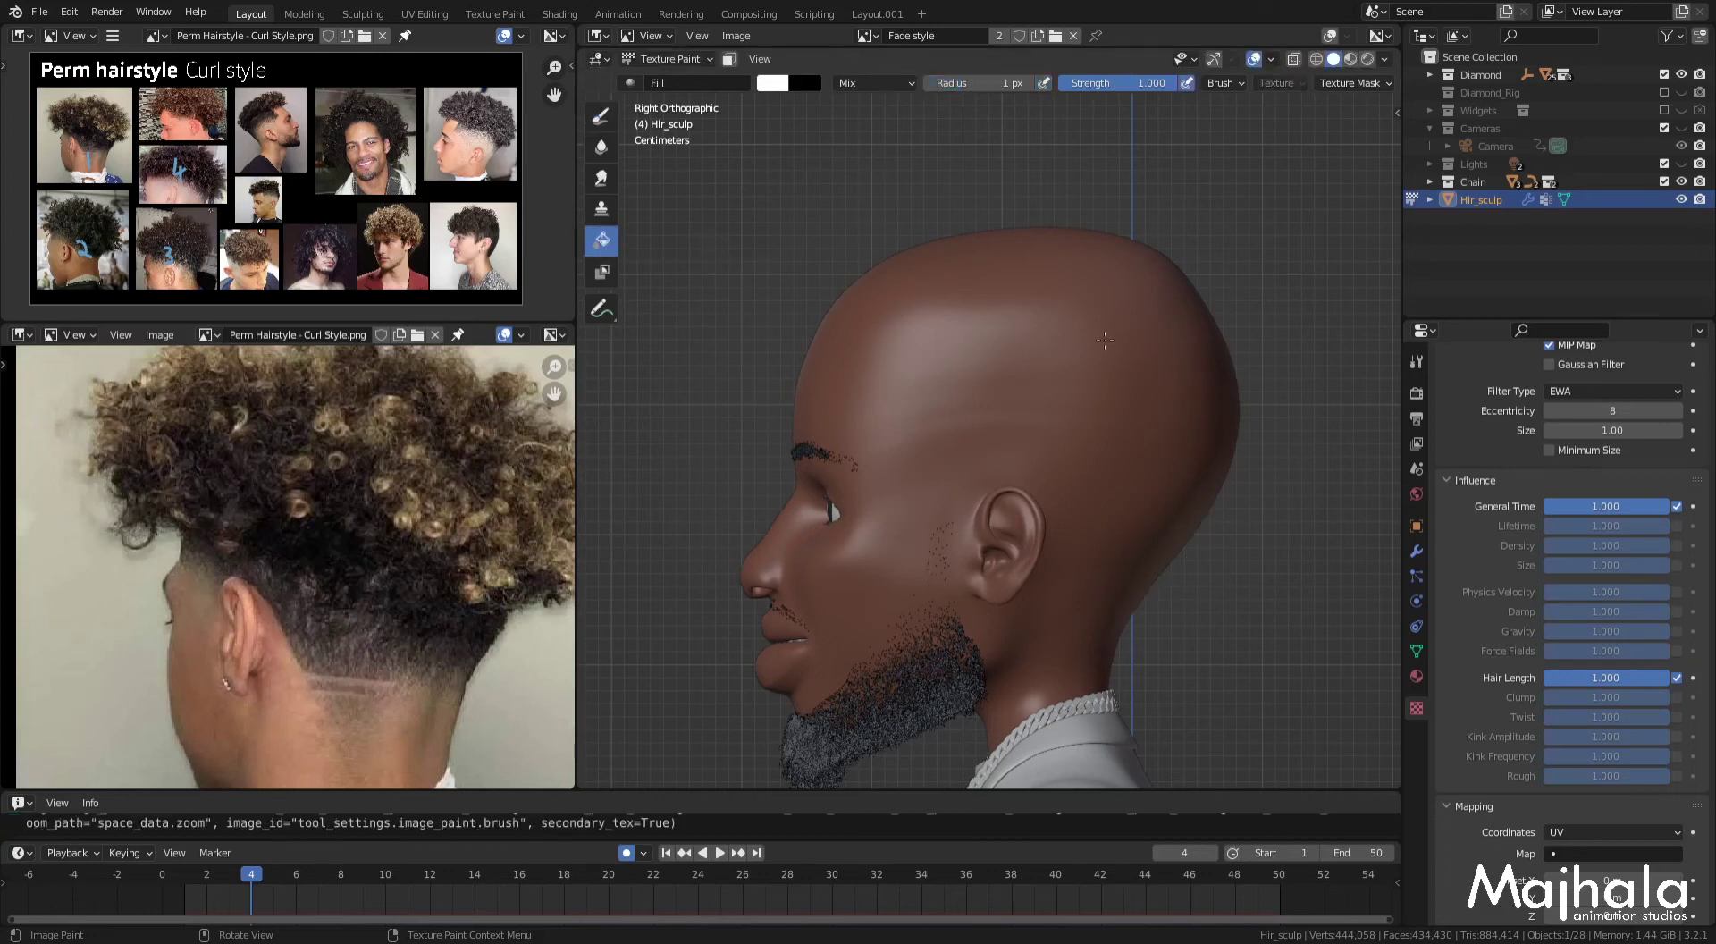
key("n")
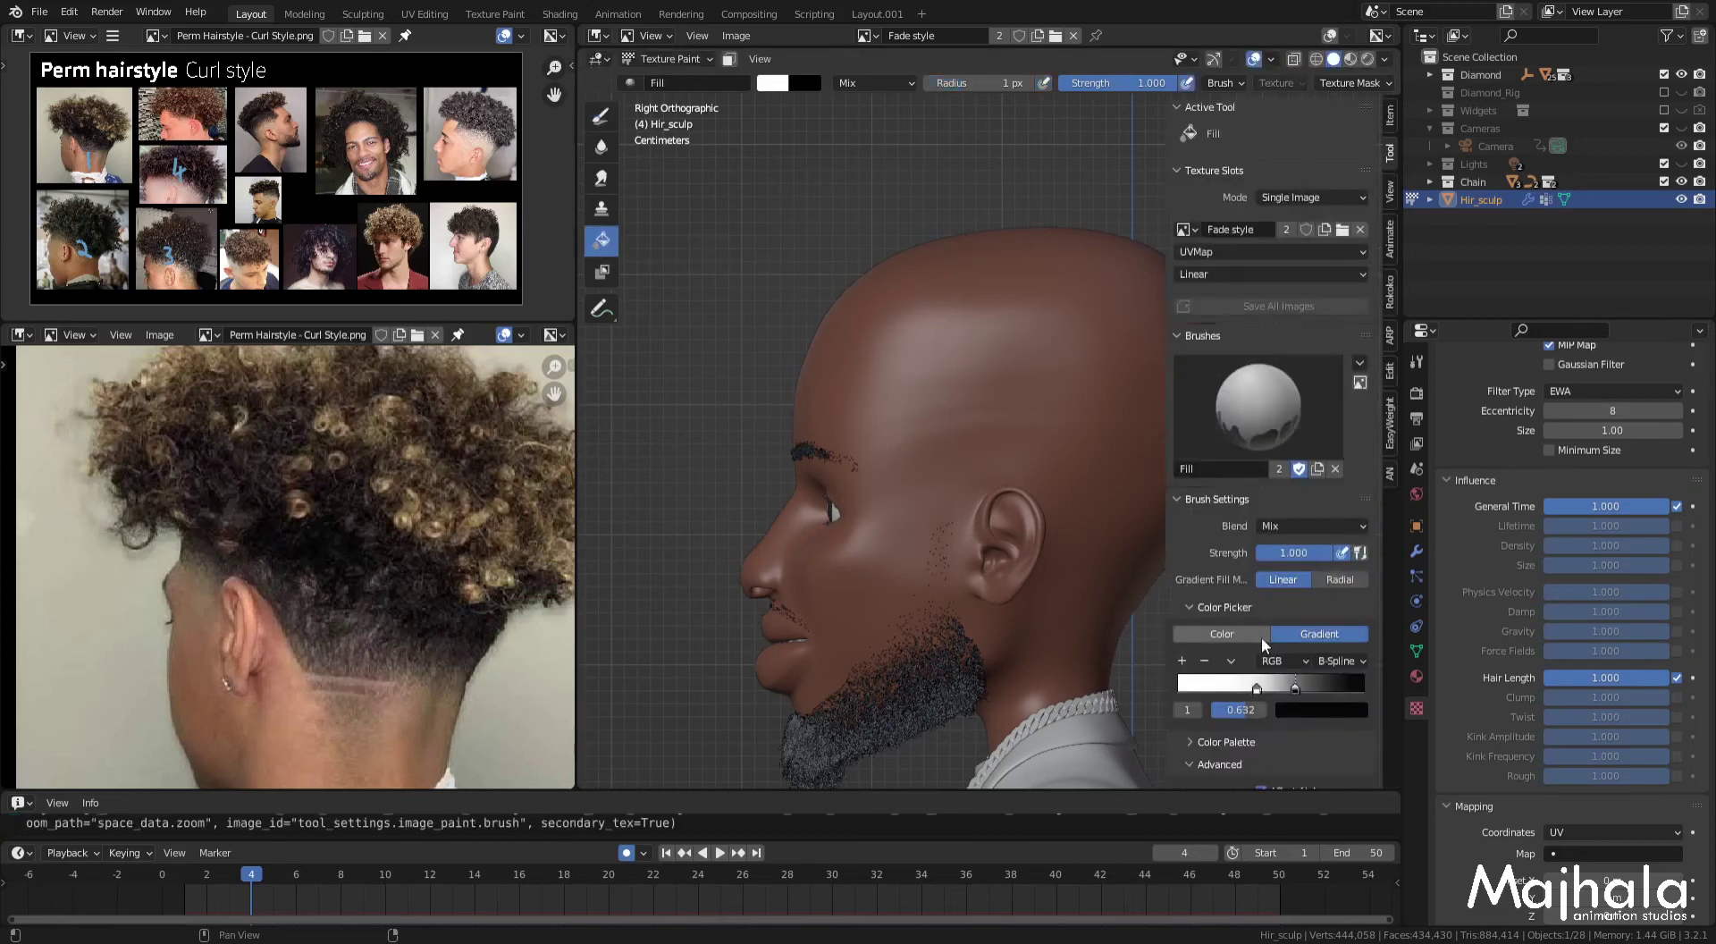
Step: Fill a white-to-black gradient down the head and enlarge the image editor to view it
left_click(1233, 643)
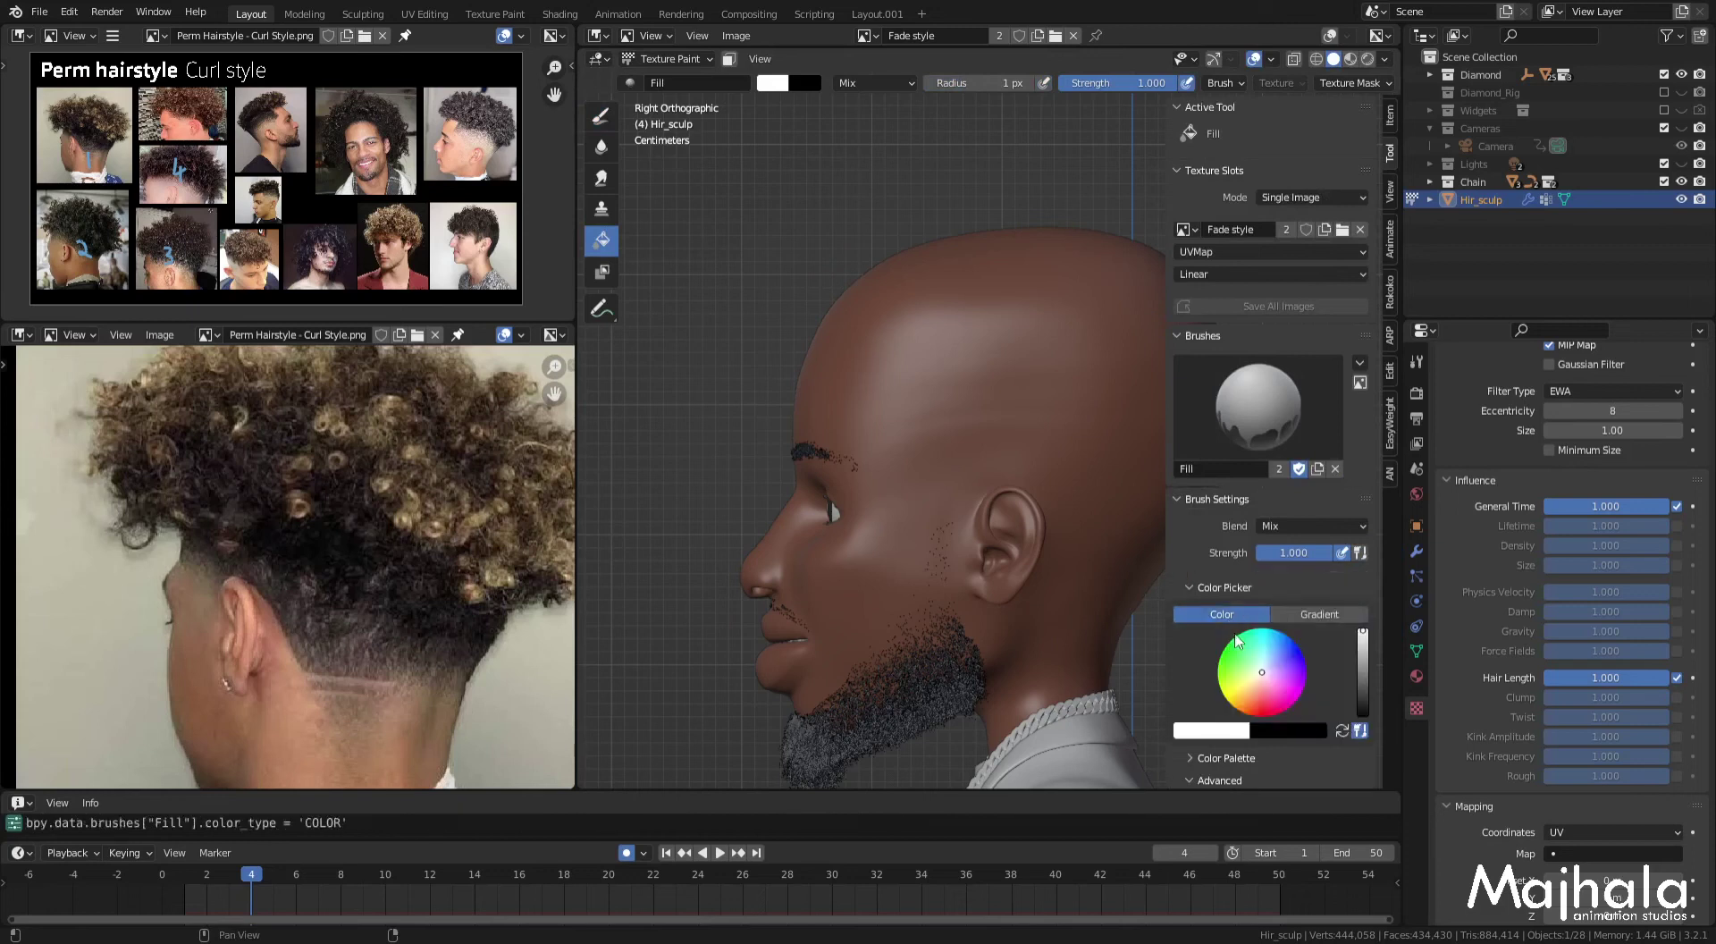
left_click(1305, 616)
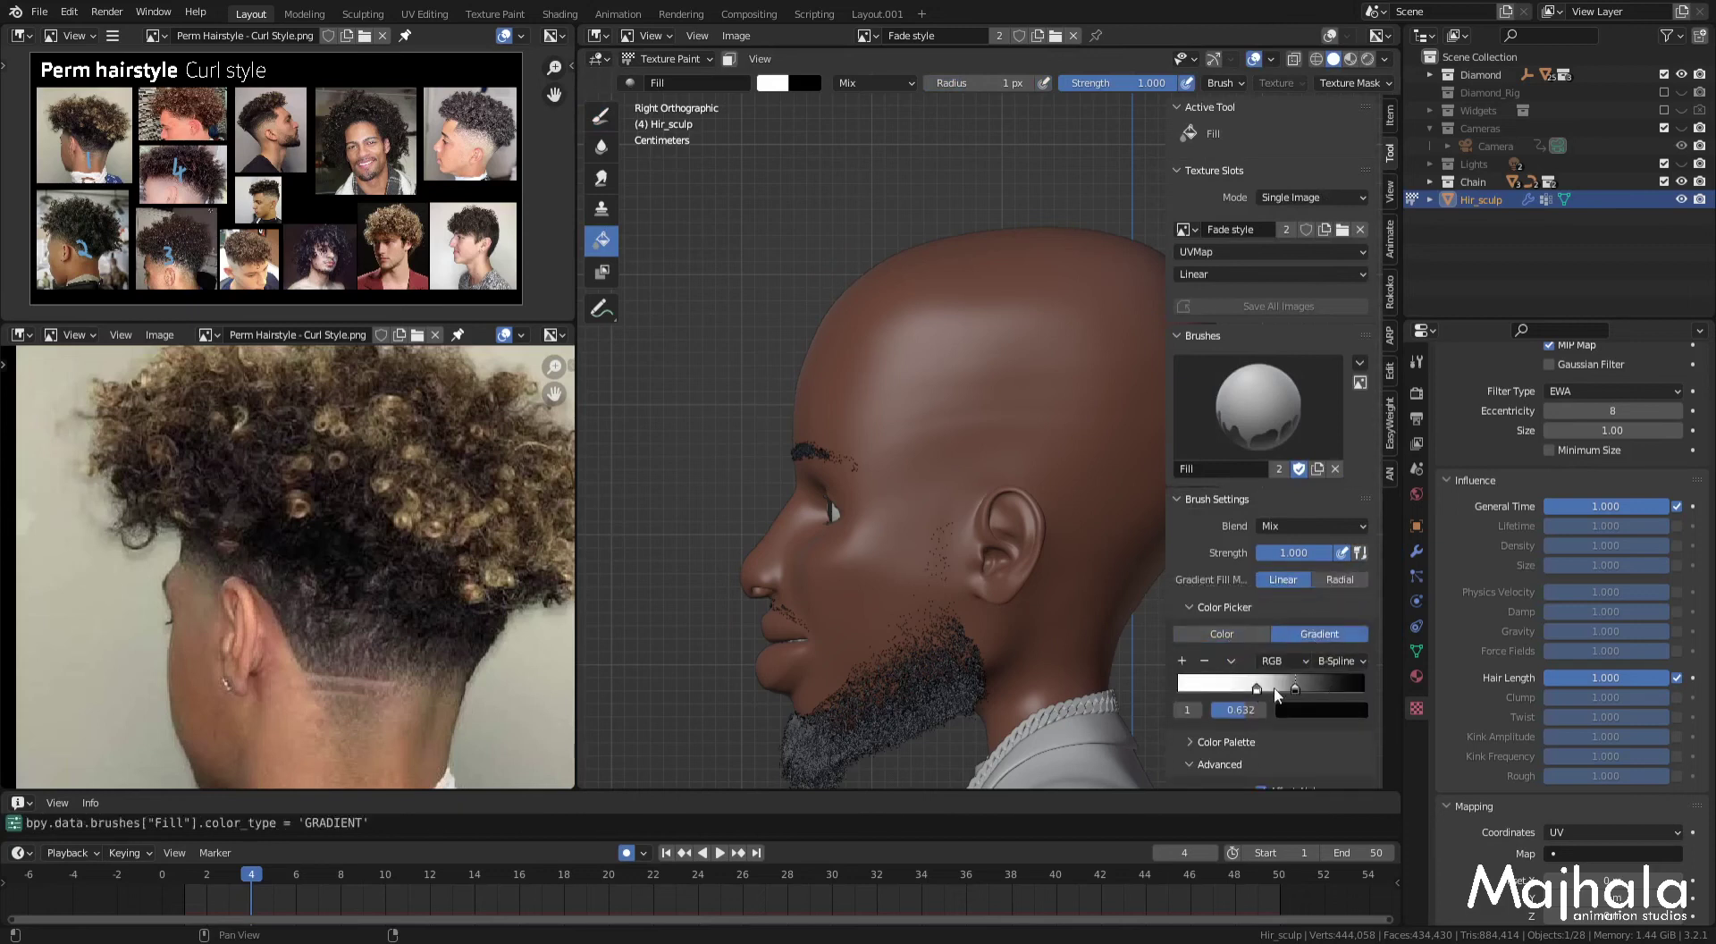
mouse_move(997, 355)
middle_mouse_down()
mouse_move(1042, 361)
mouse_move(930, 281)
middle_mouse_up()
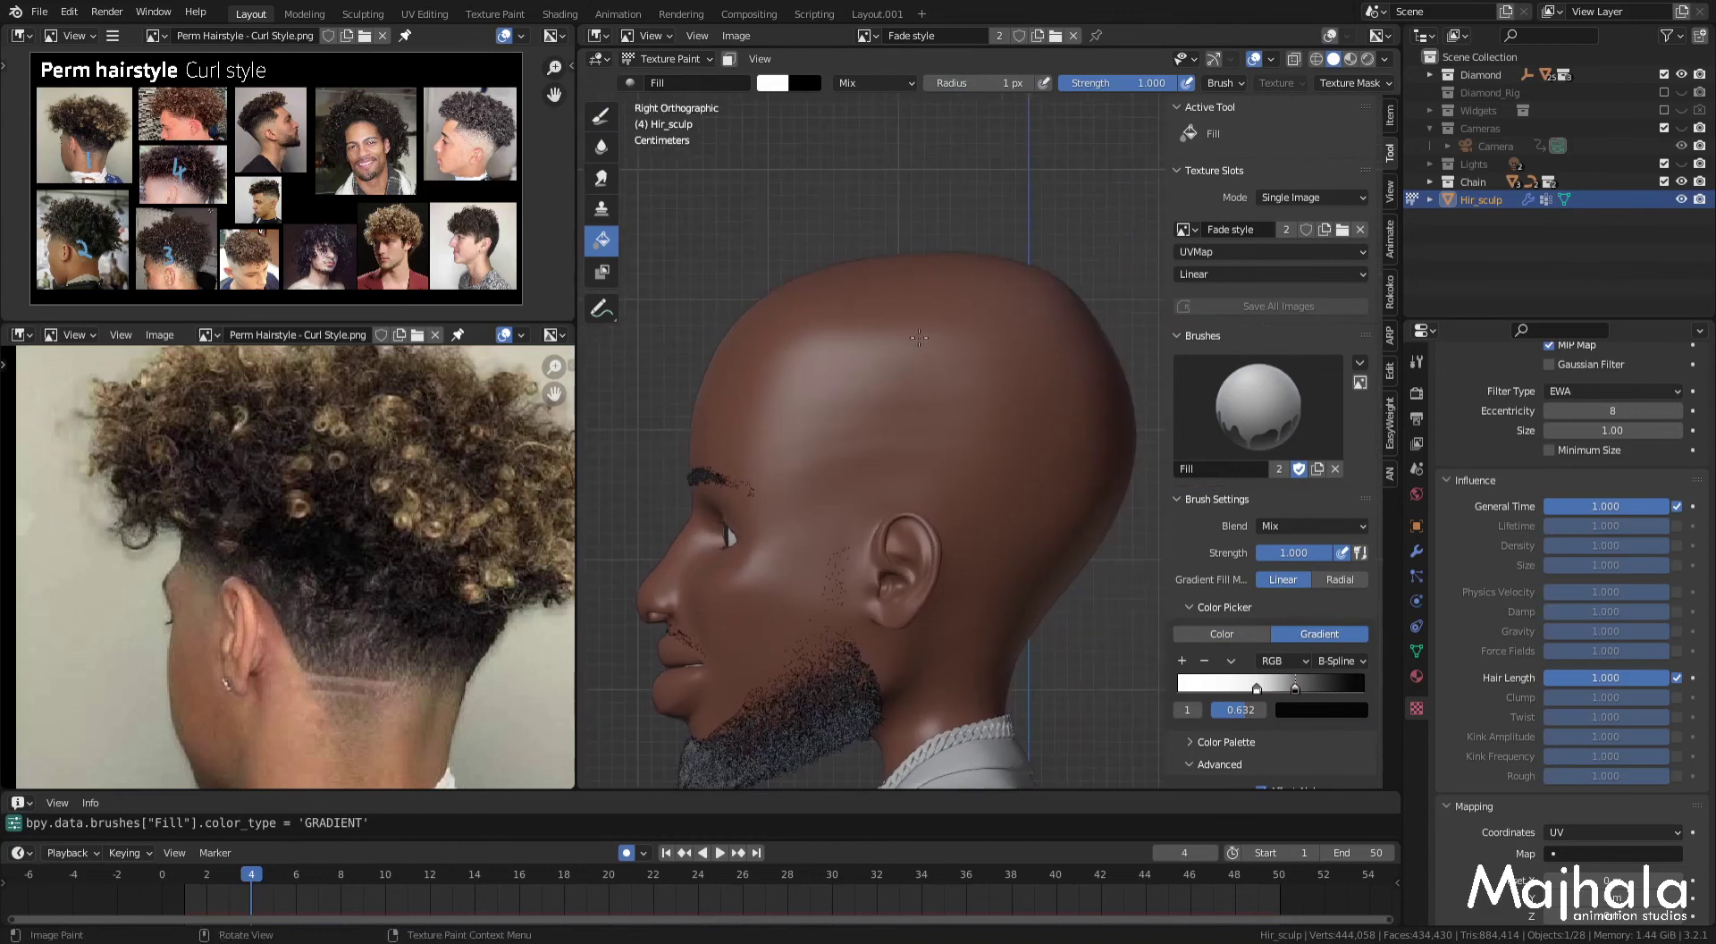
left_click_drag(937, 405, 938, 501)
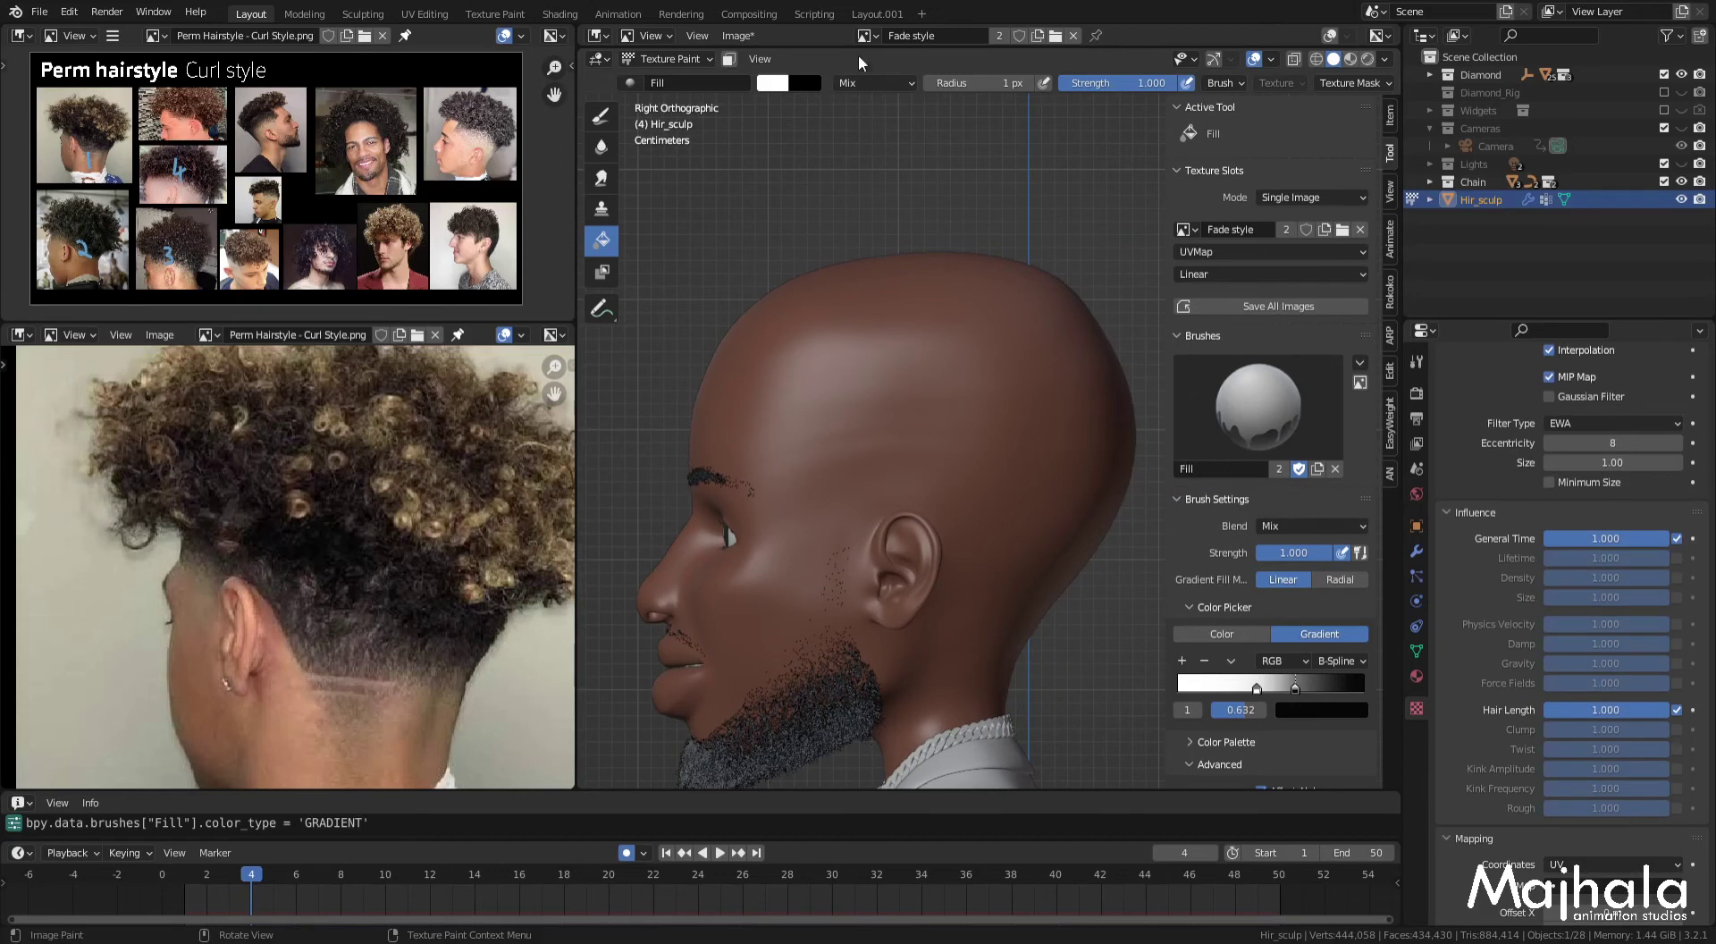
left_click_drag(857, 51, 852, 252)
key("alt+r")
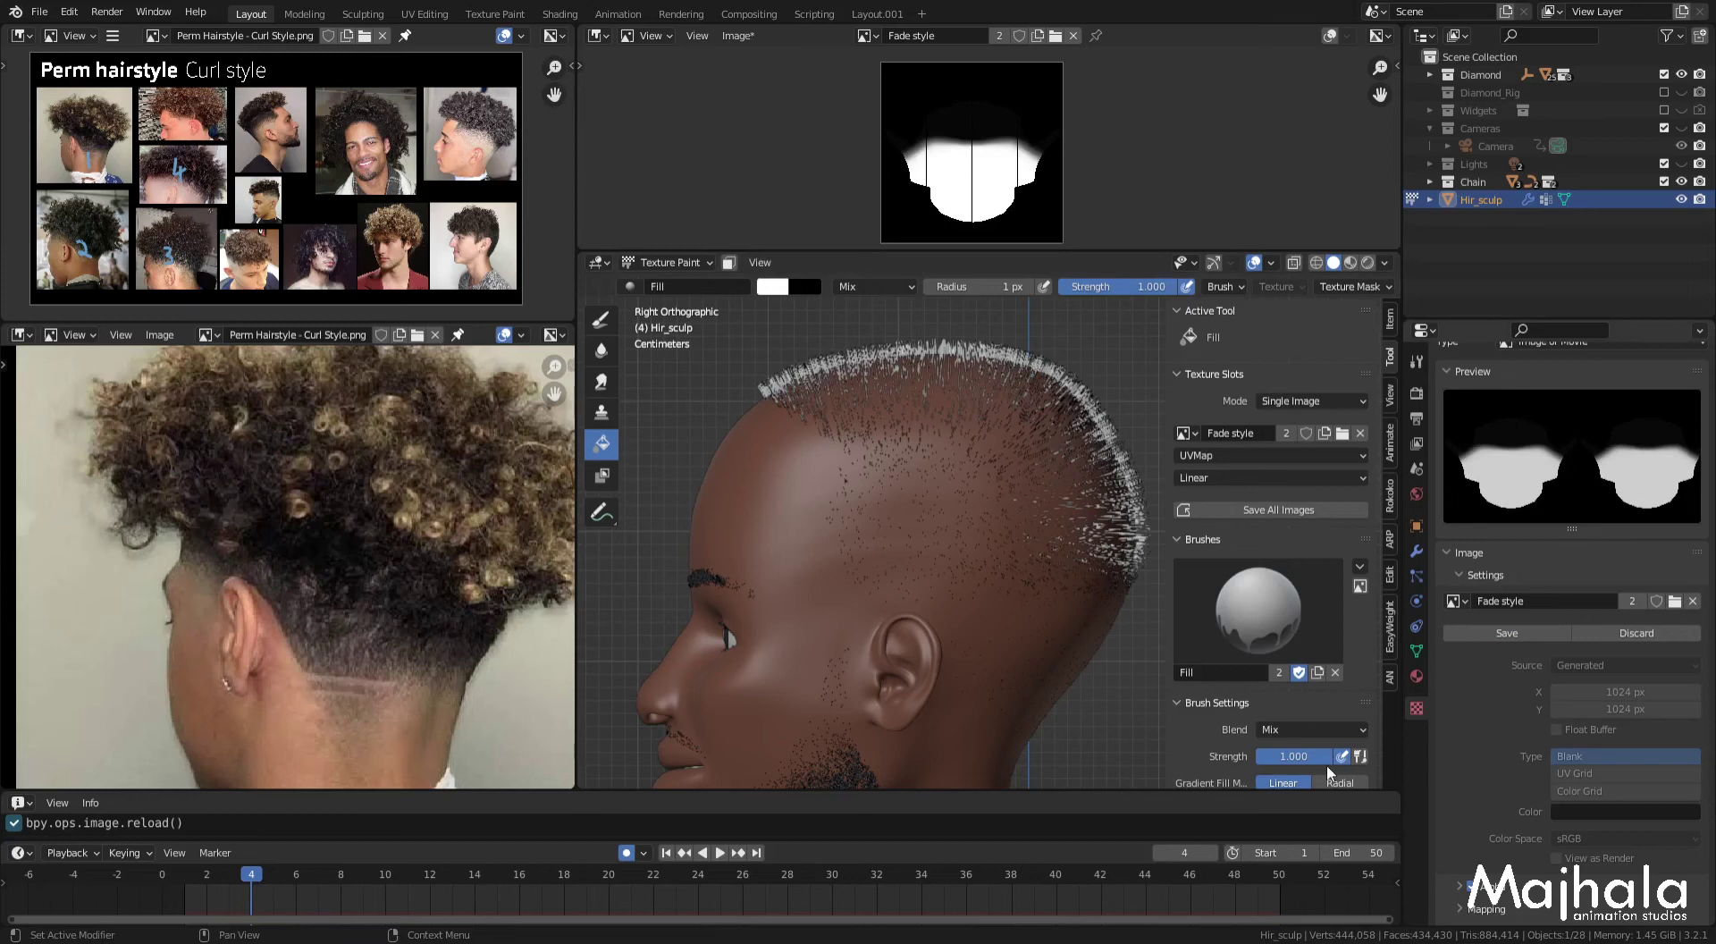
Step: Save the image and layer more gradient fills to widen the mask's bright sides
left_click(1278, 509)
middle_click_drag(991, 590, 970, 531, "shift")
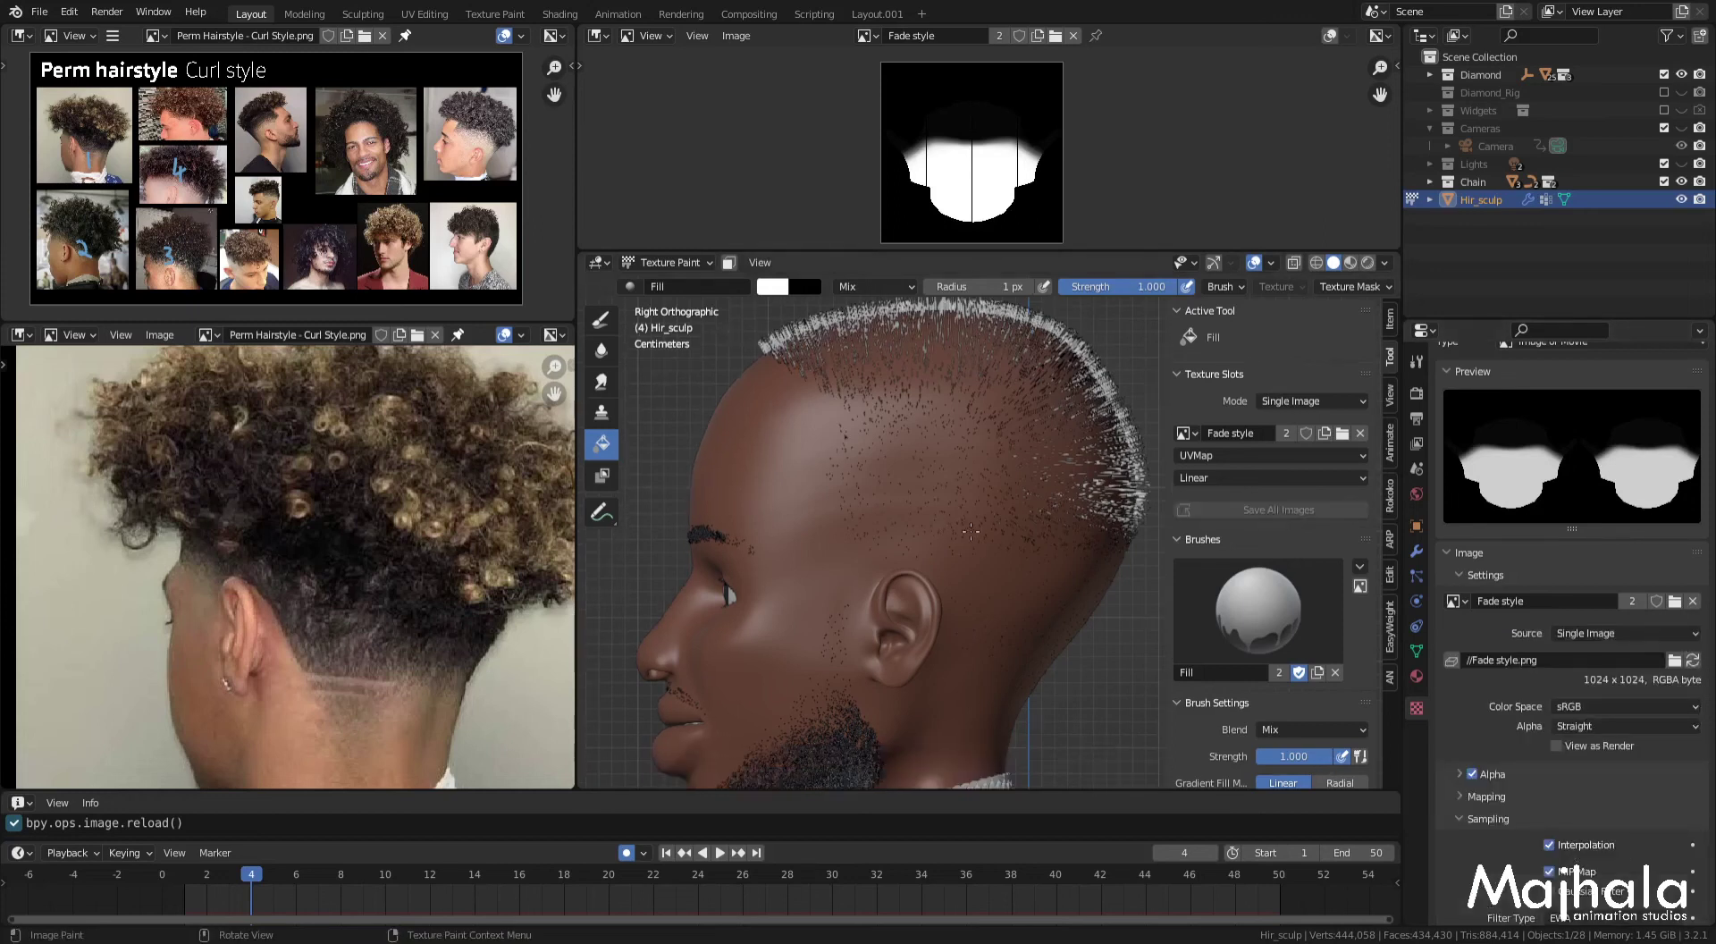
scroll(966, 532, "up", 2)
left_click_drag(954, 498, 949, 607)
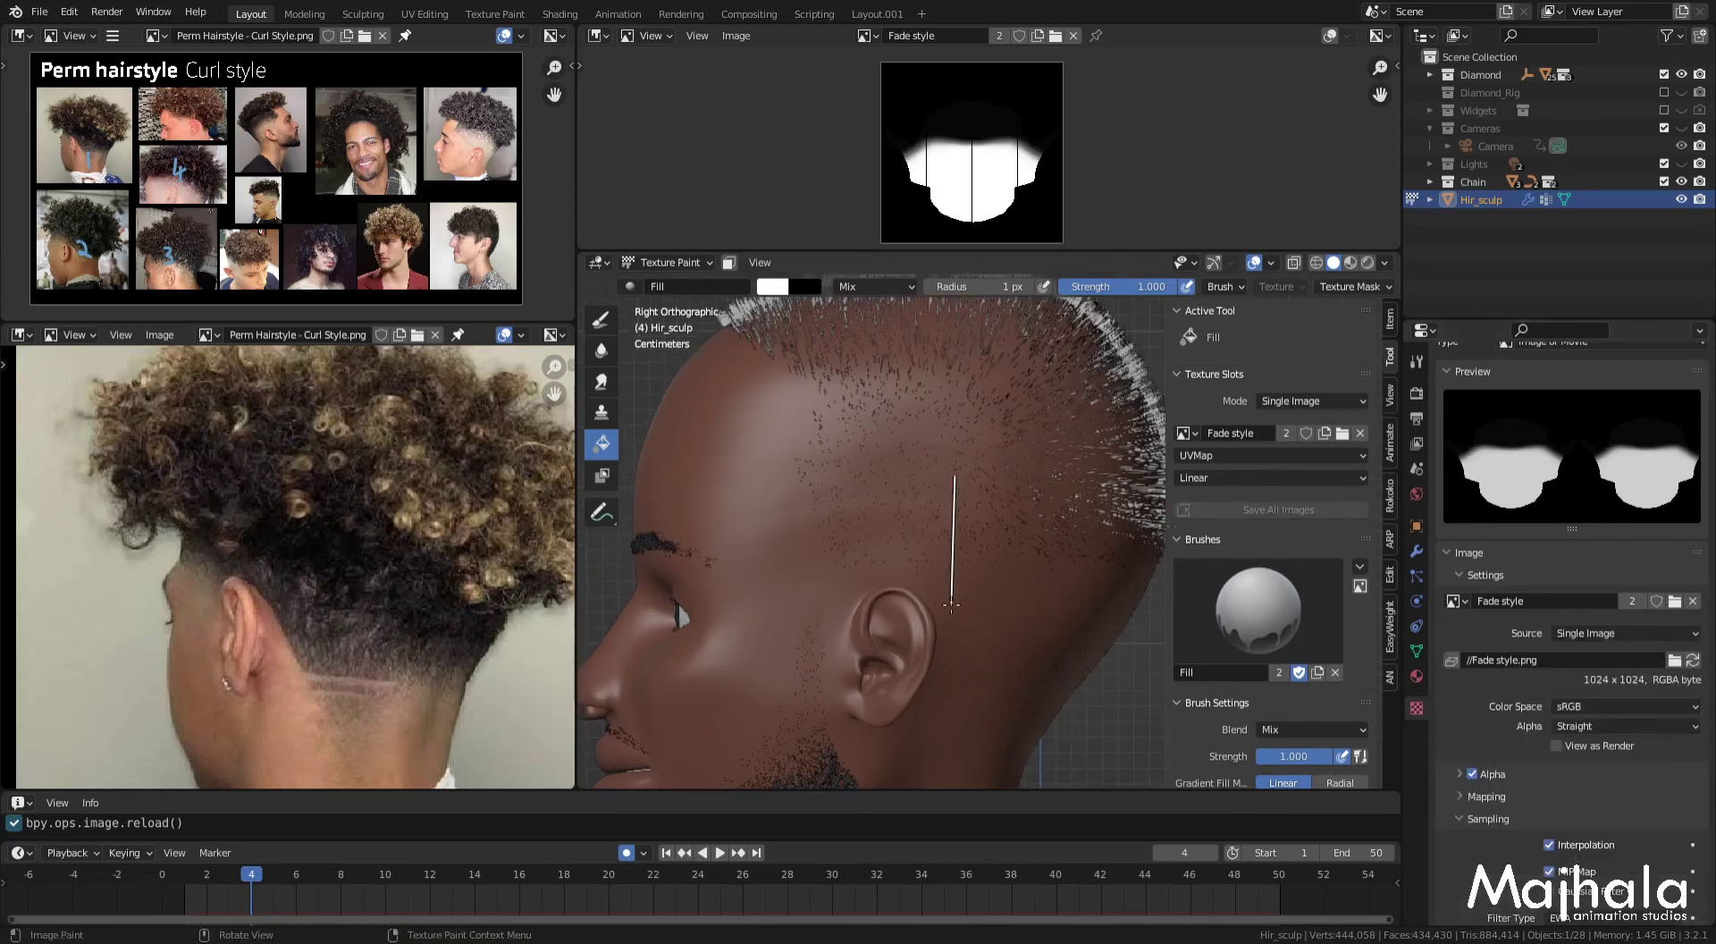
scroll(955, 489, "down", 3)
left_click_drag(955, 456, 949, 559)
left_click_drag(967, 432, 966, 616)
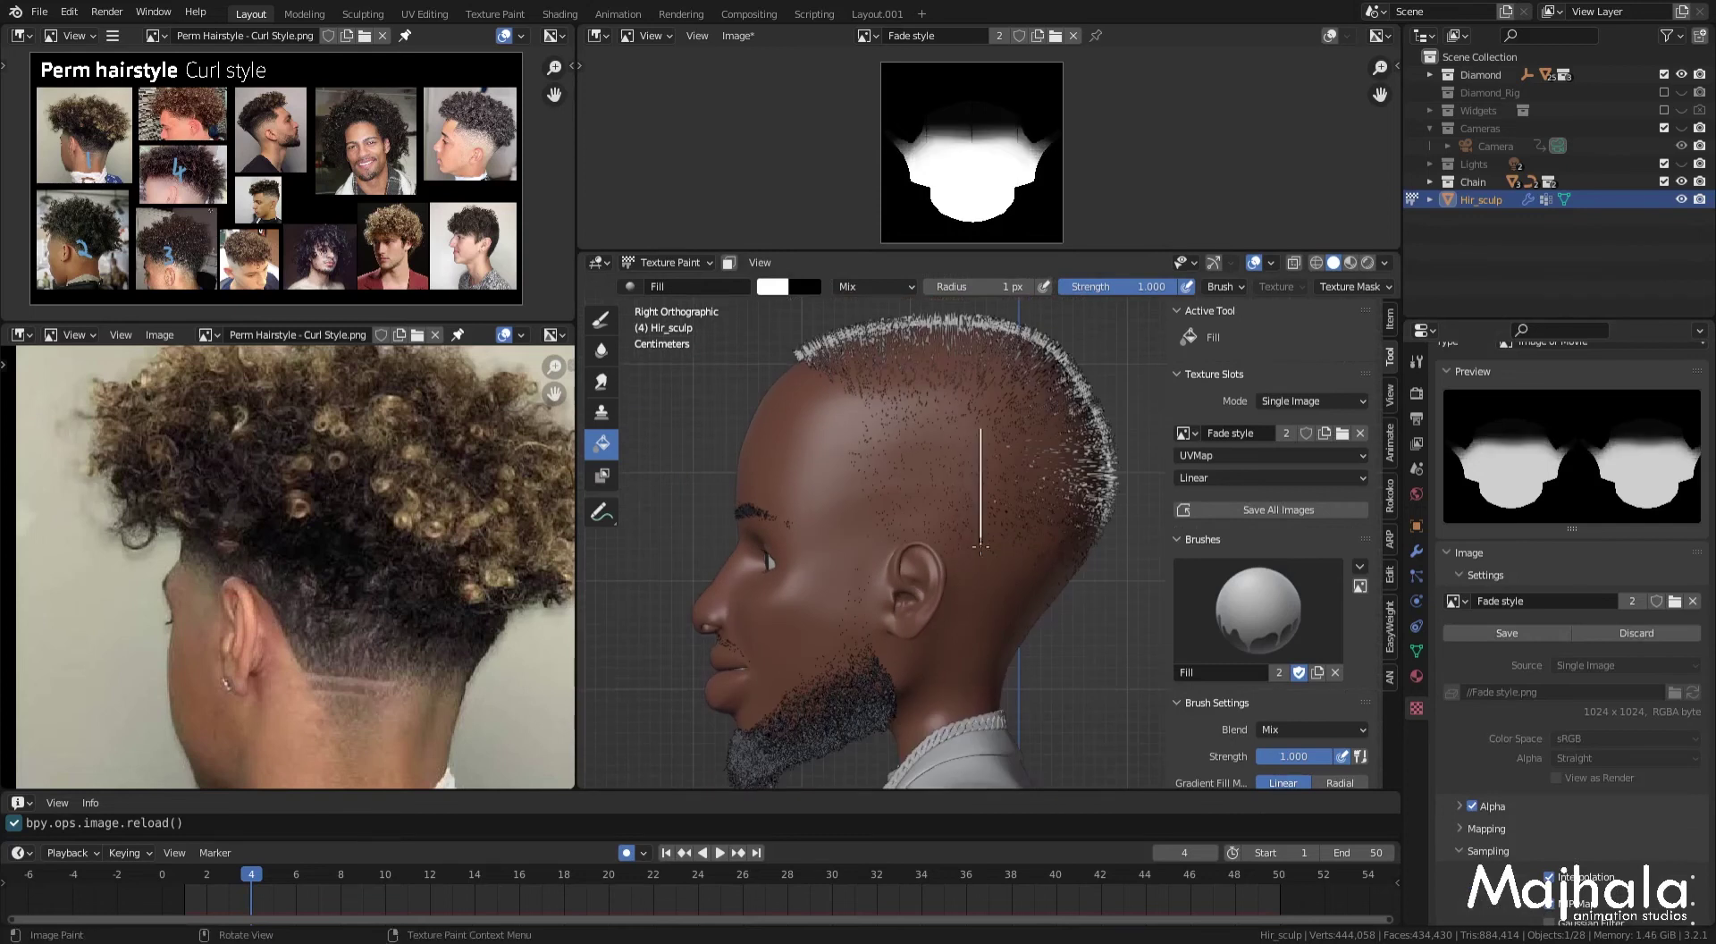
left_click_drag(970, 428, 961, 613)
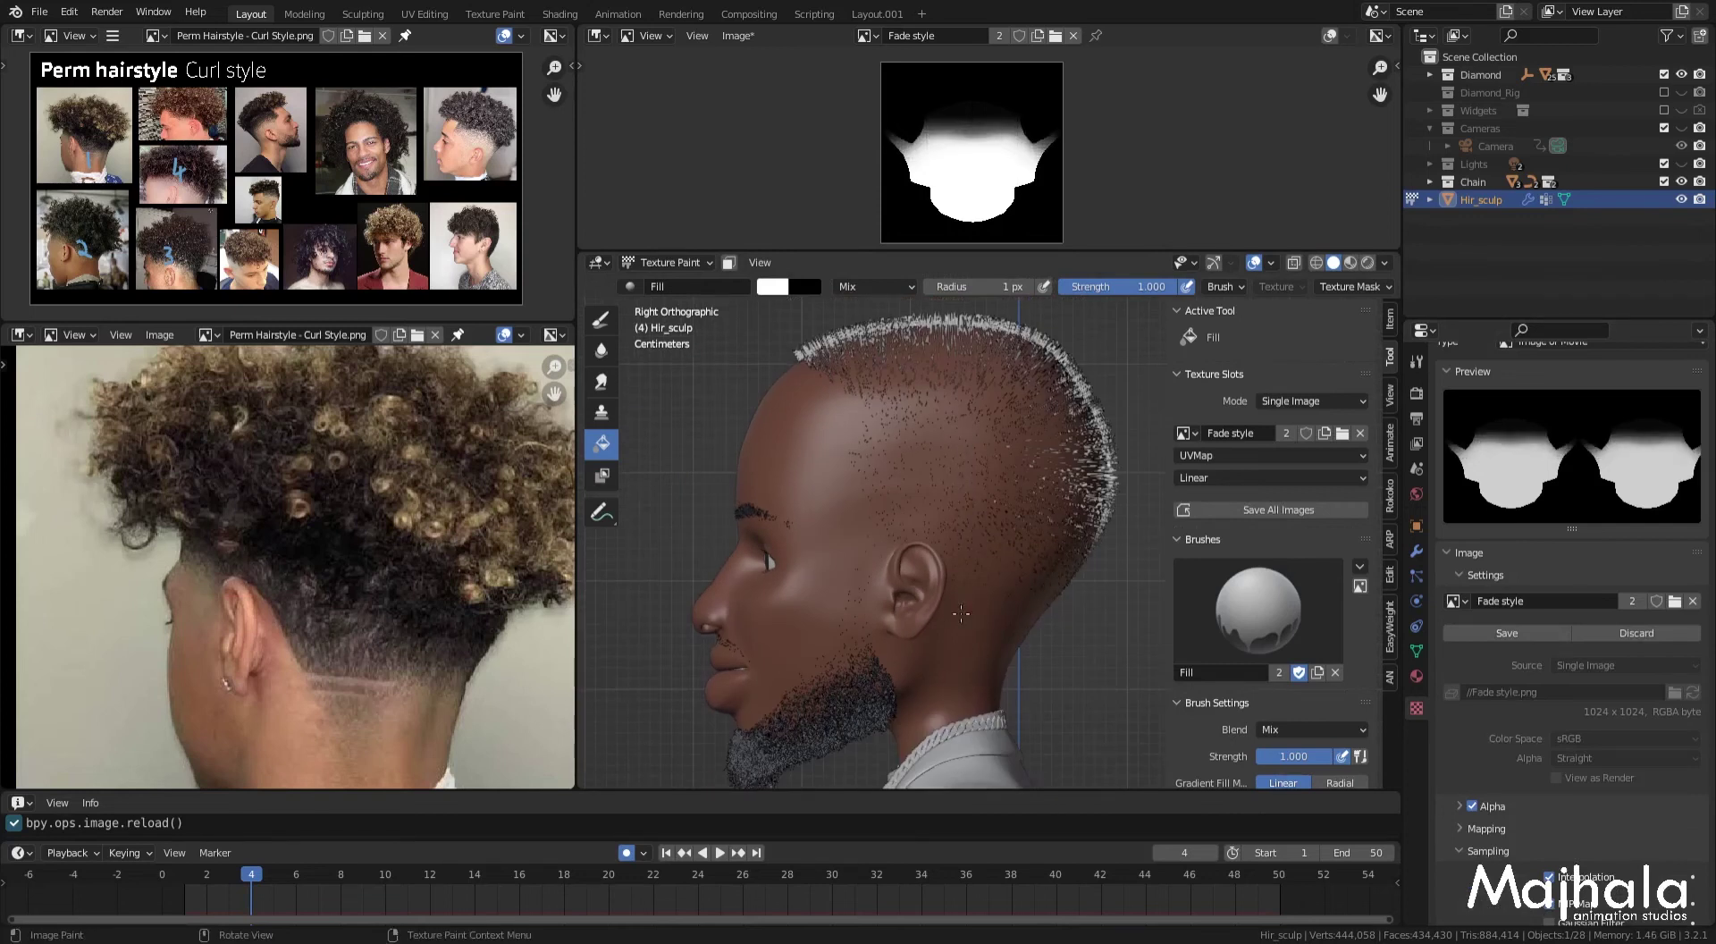
Step: Return to Object Mode, save the painted Fade style.png, and show the head's particle systems
key("ctrl+Tab")
left_click(1027, 506)
left_click(1102, 361)
scroll(1016, 452, "up", 2)
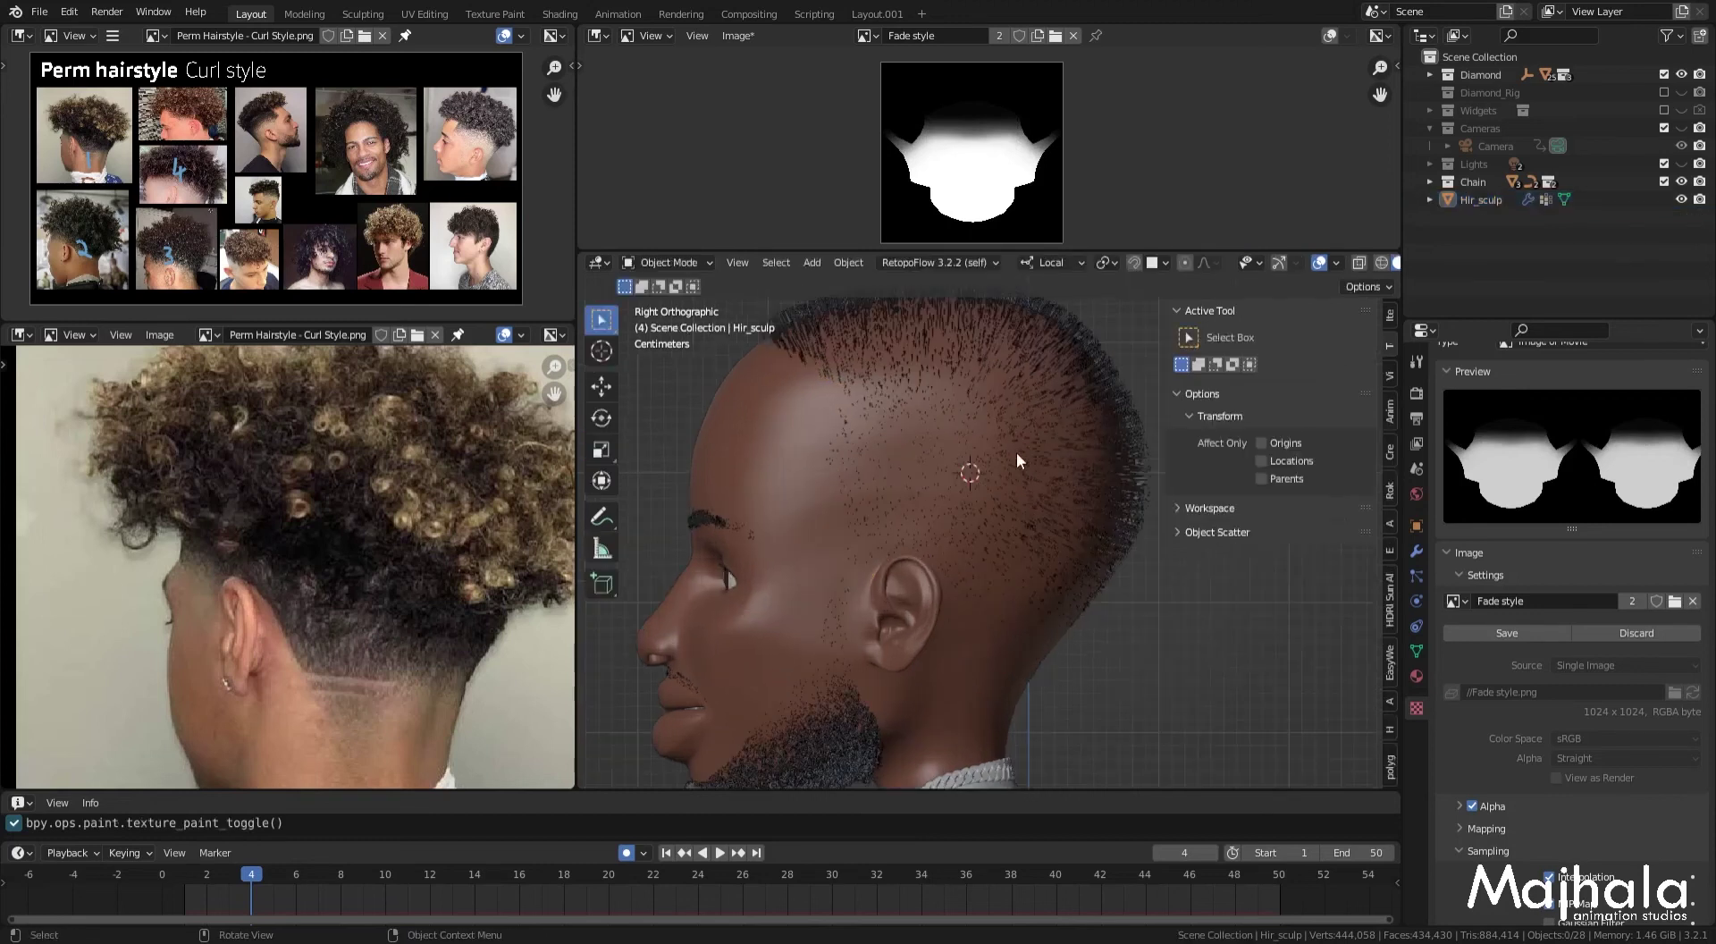
scroll(1016, 453, "up", 1)
key("alt+s")
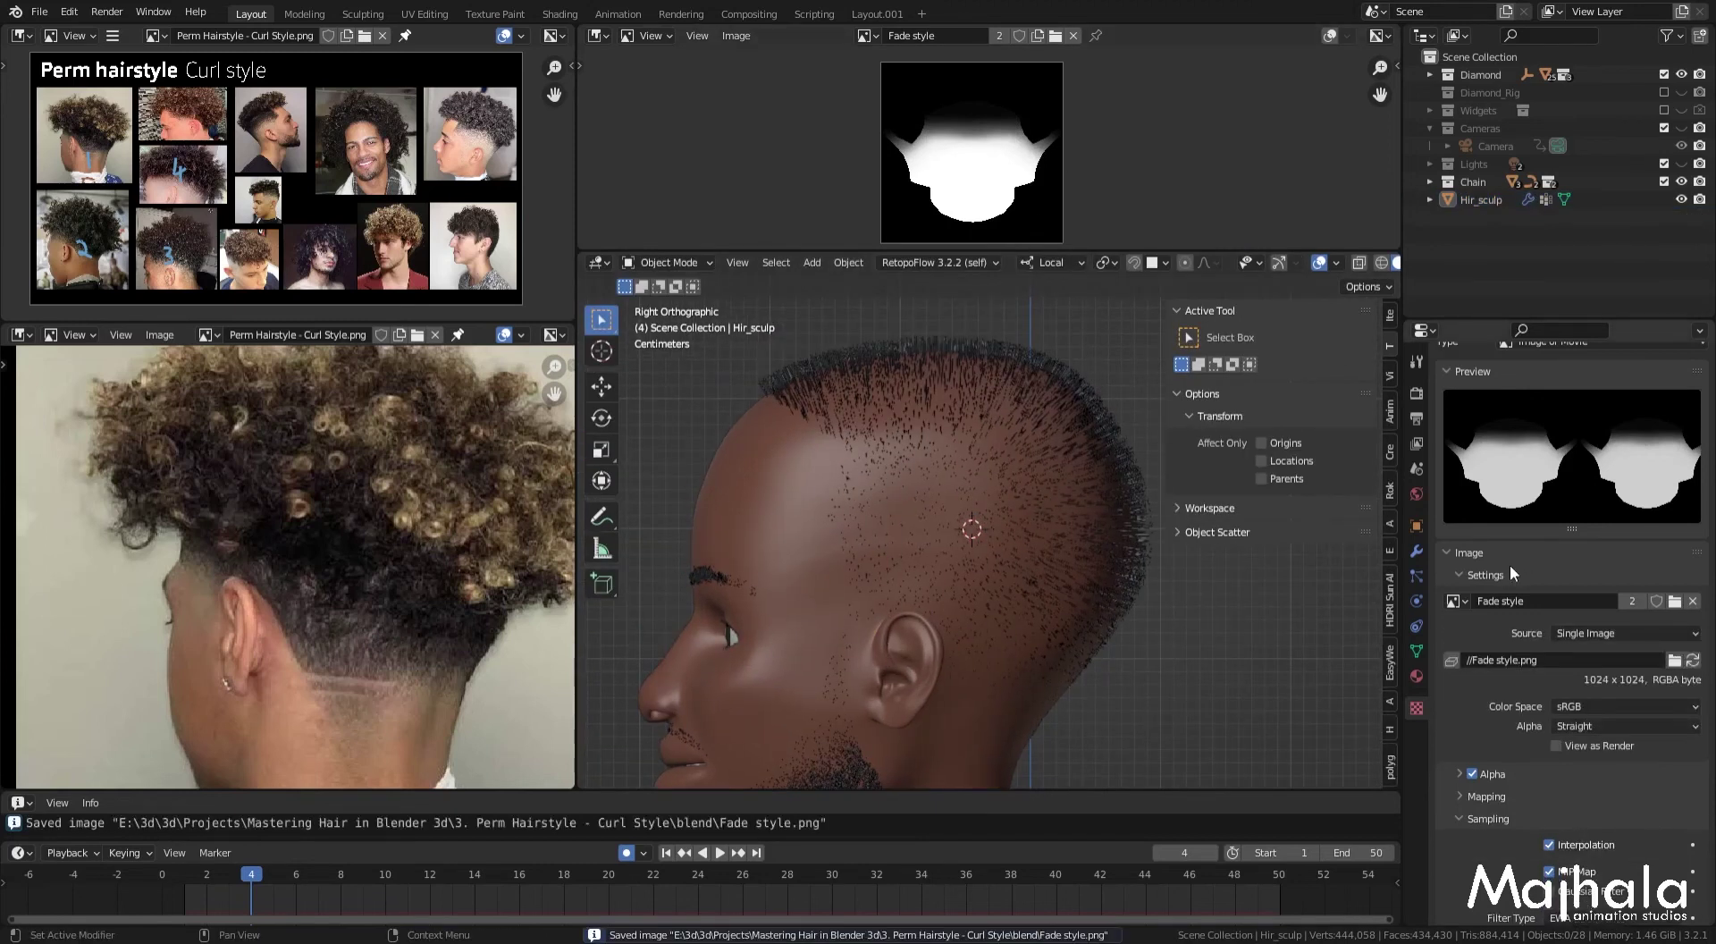
left_click(1412, 575)
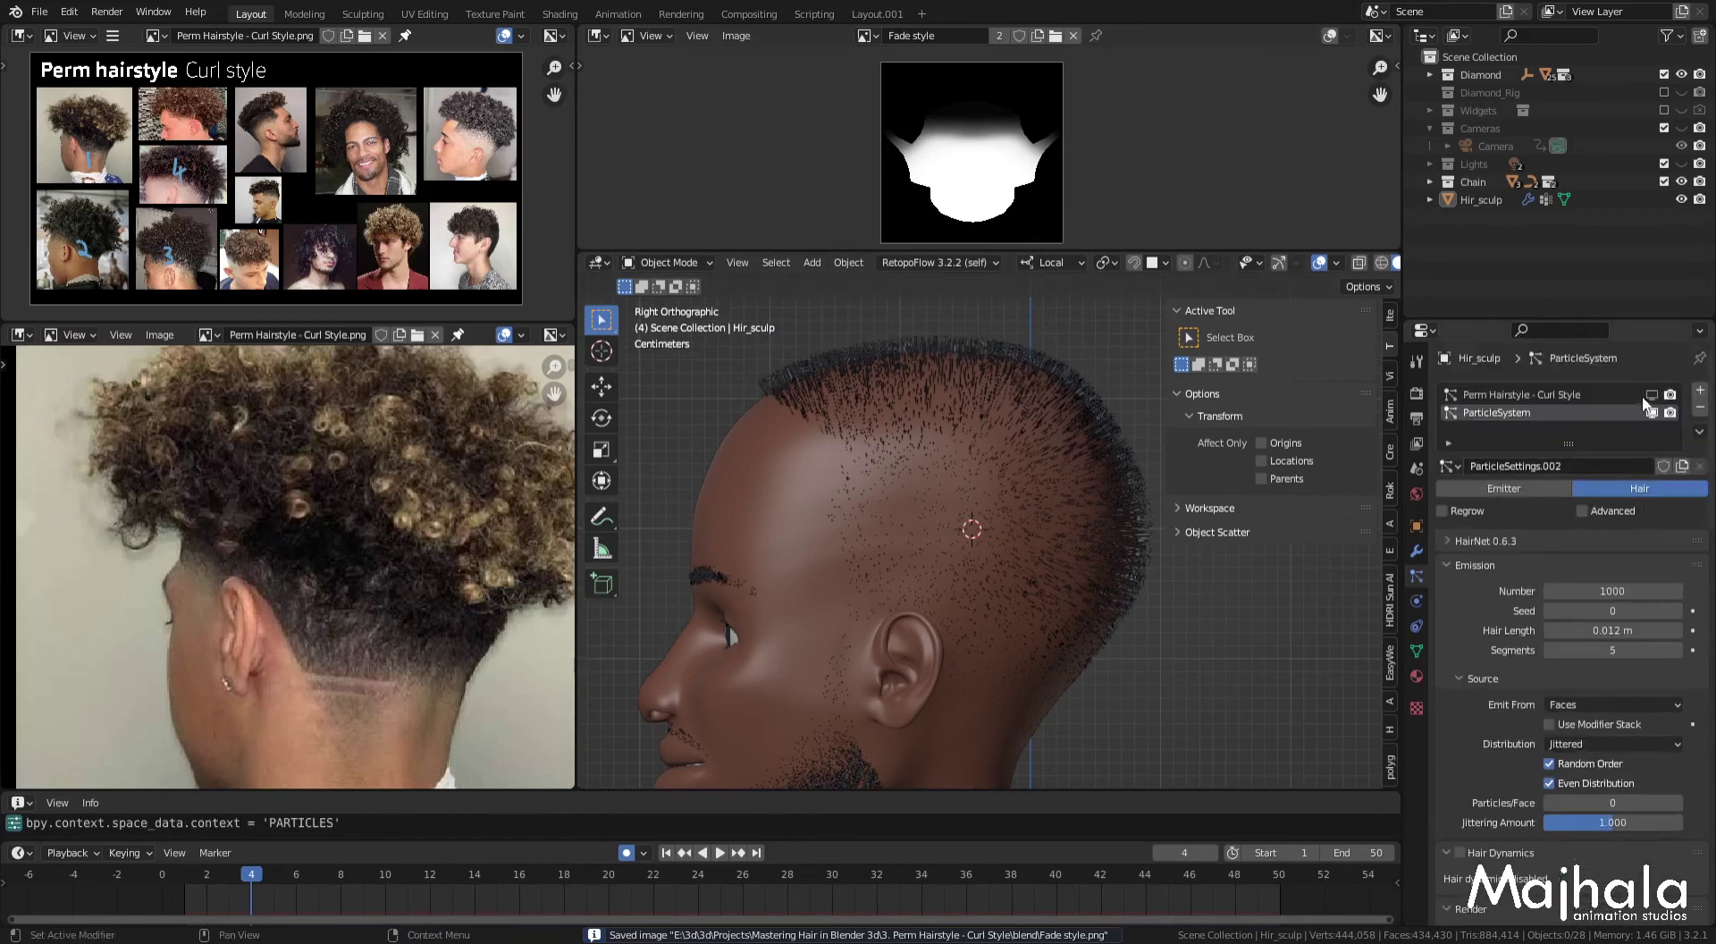
Step: Show the curly perm hair again and orbit around the head to inspect both hair layers
left_click(1651, 412)
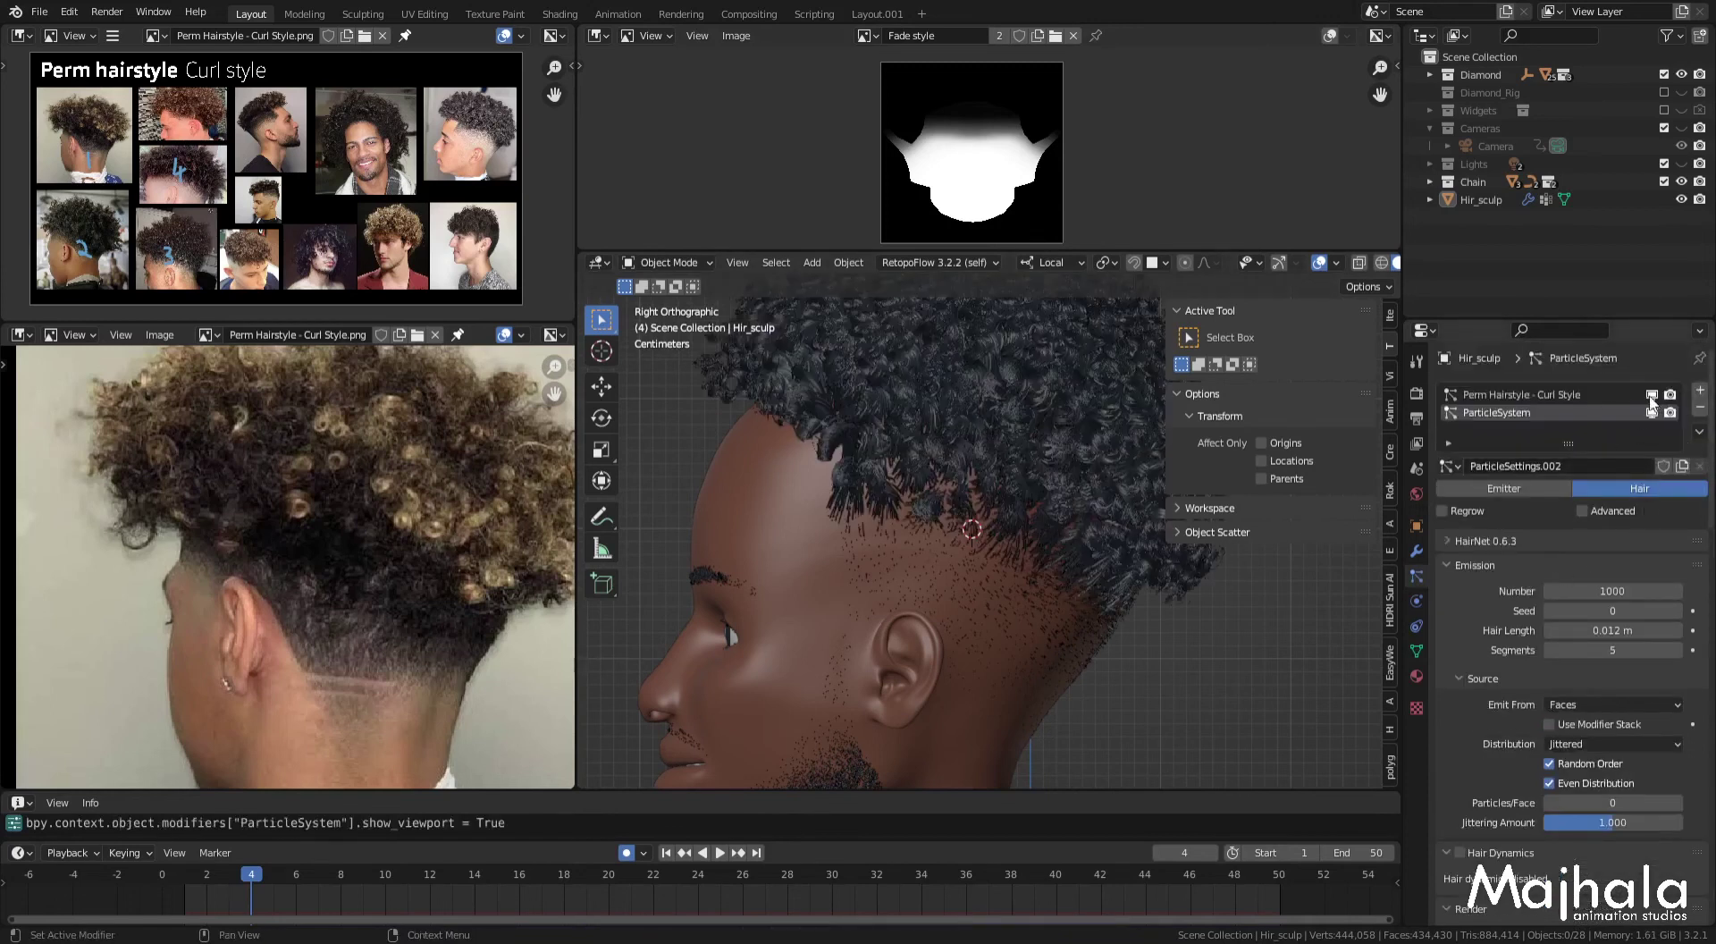
scroll(1018, 665, "down", 1)
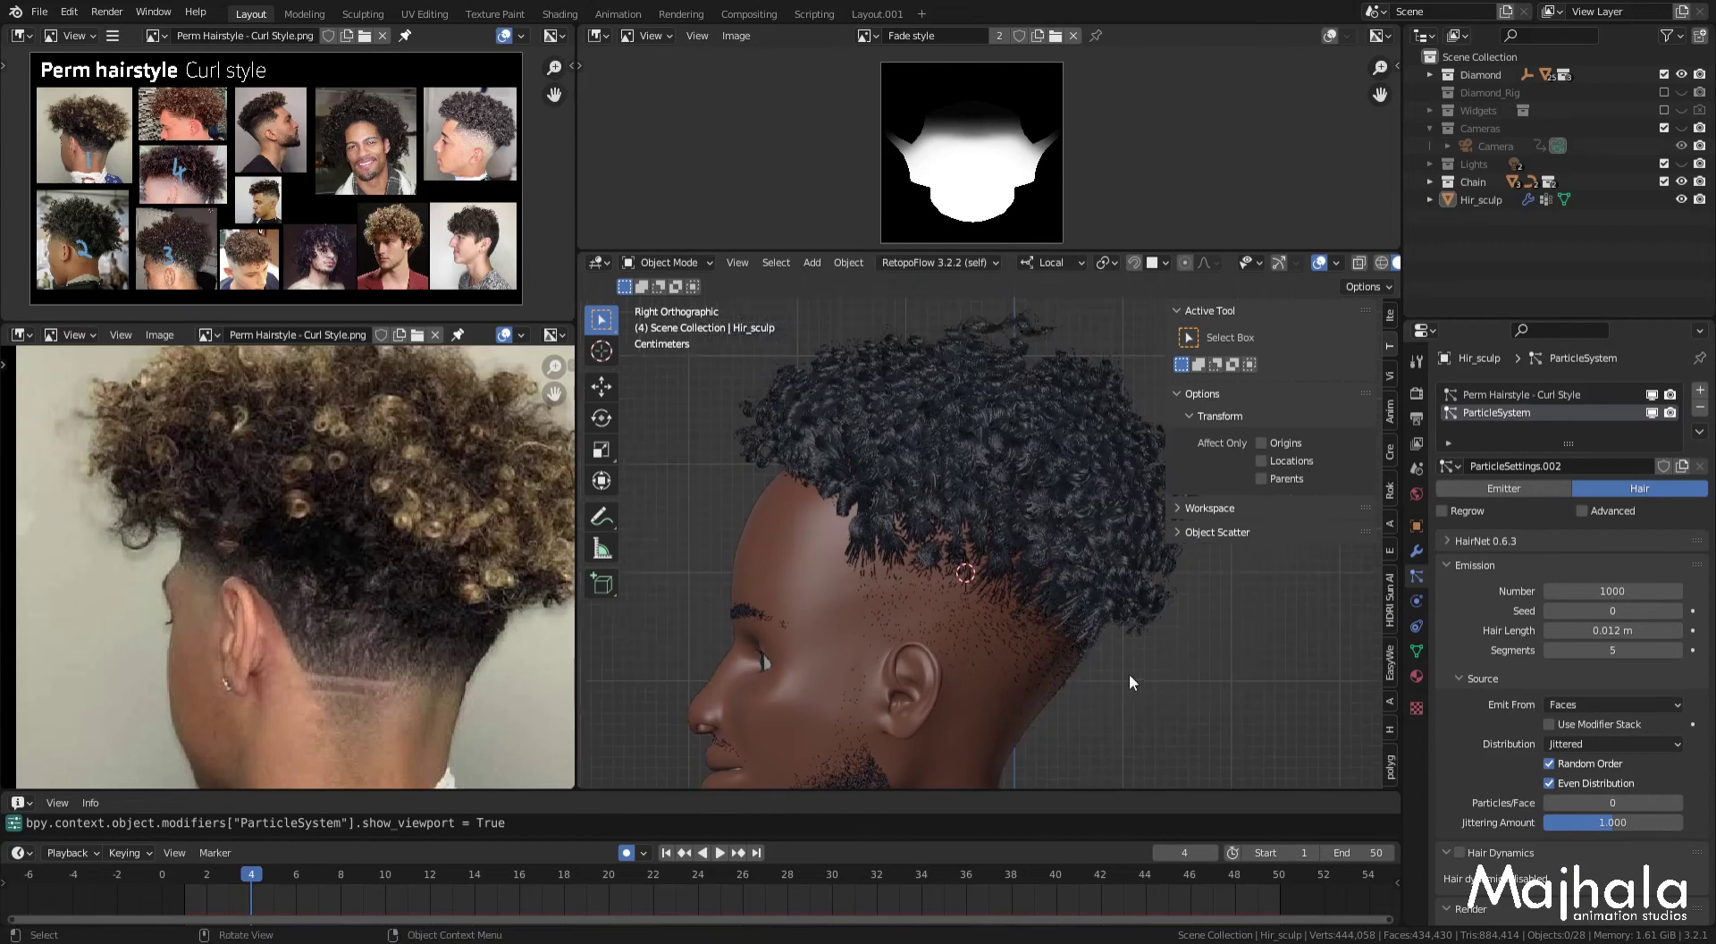
mouse_move(1060, 556)
middle_mouse_down()
mouse_move(1142, 532)
mouse_move(961, 626)
middle_mouse_up()
scroll(961, 626, "up", 2)
scroll(972, 550, "up", 2)
middle_click_drag(893, 551, 1010, 540)
scroll(1037, 536, "up", 2)
scroll(1090, 554, "up", 2)
middle_click_drag(1113, 570, 1001, 572)
scroll(1557, 665, "down", 5)
scroll(1558, 664, "down", 6)
scroll(1558, 665, "down", 6)
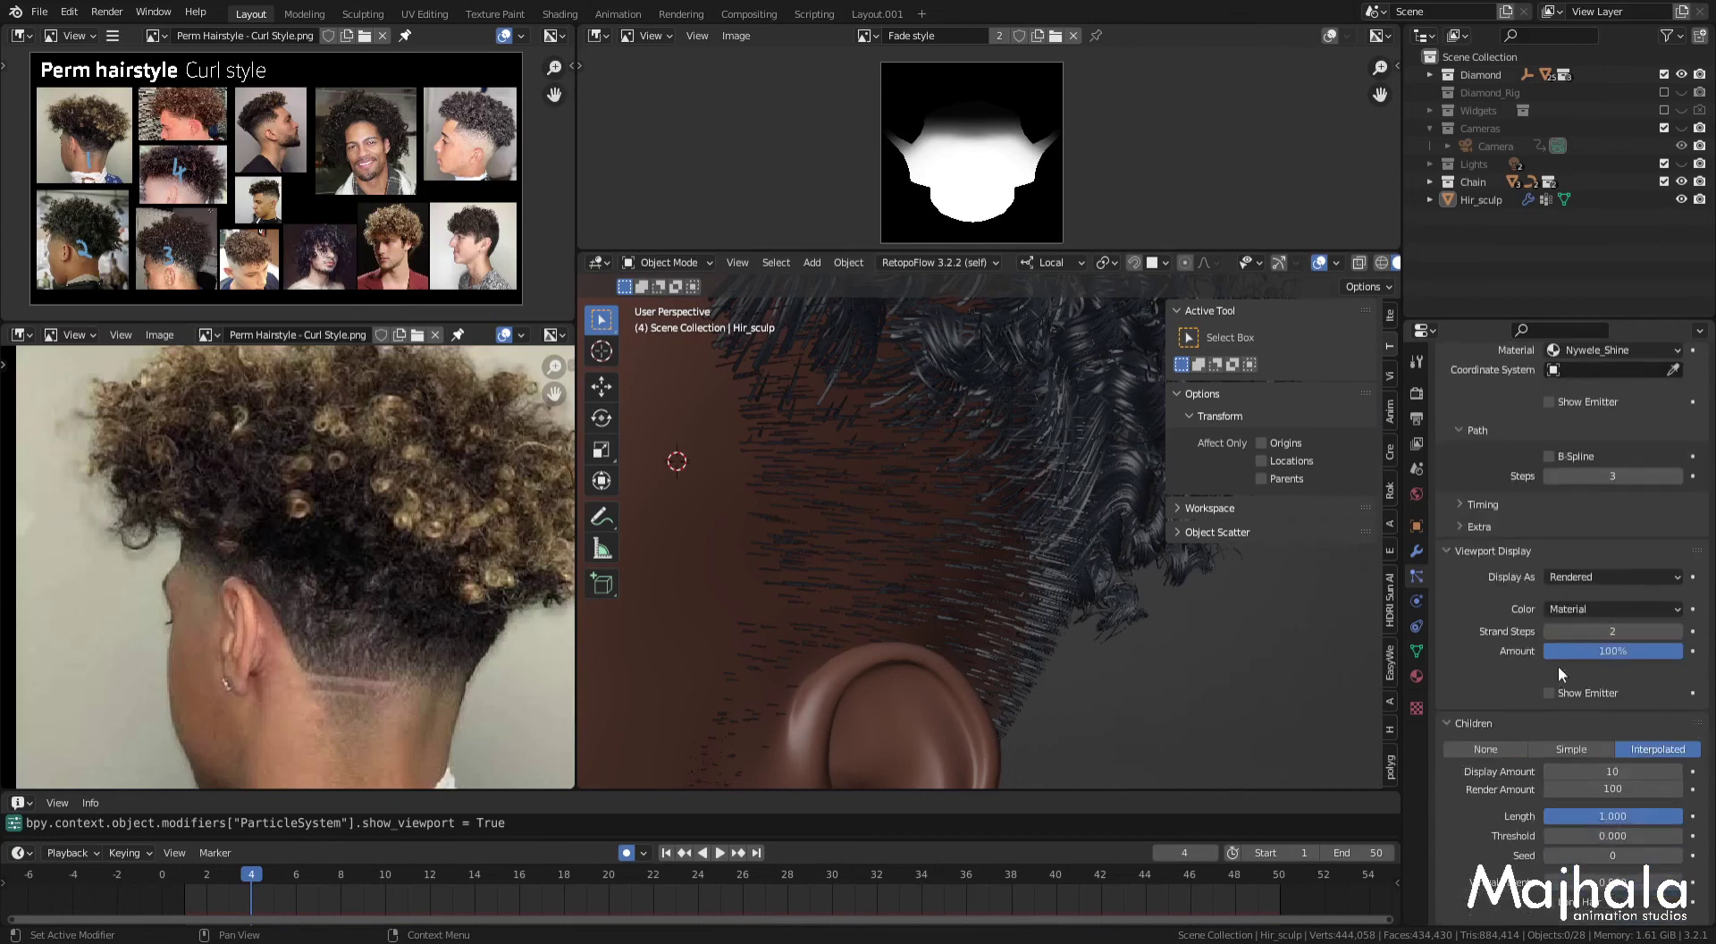
scroll(1558, 667, "down", 3)
Step: Collapse the Textures panel and expand the fade system's Children settings
left_click(1446, 616)
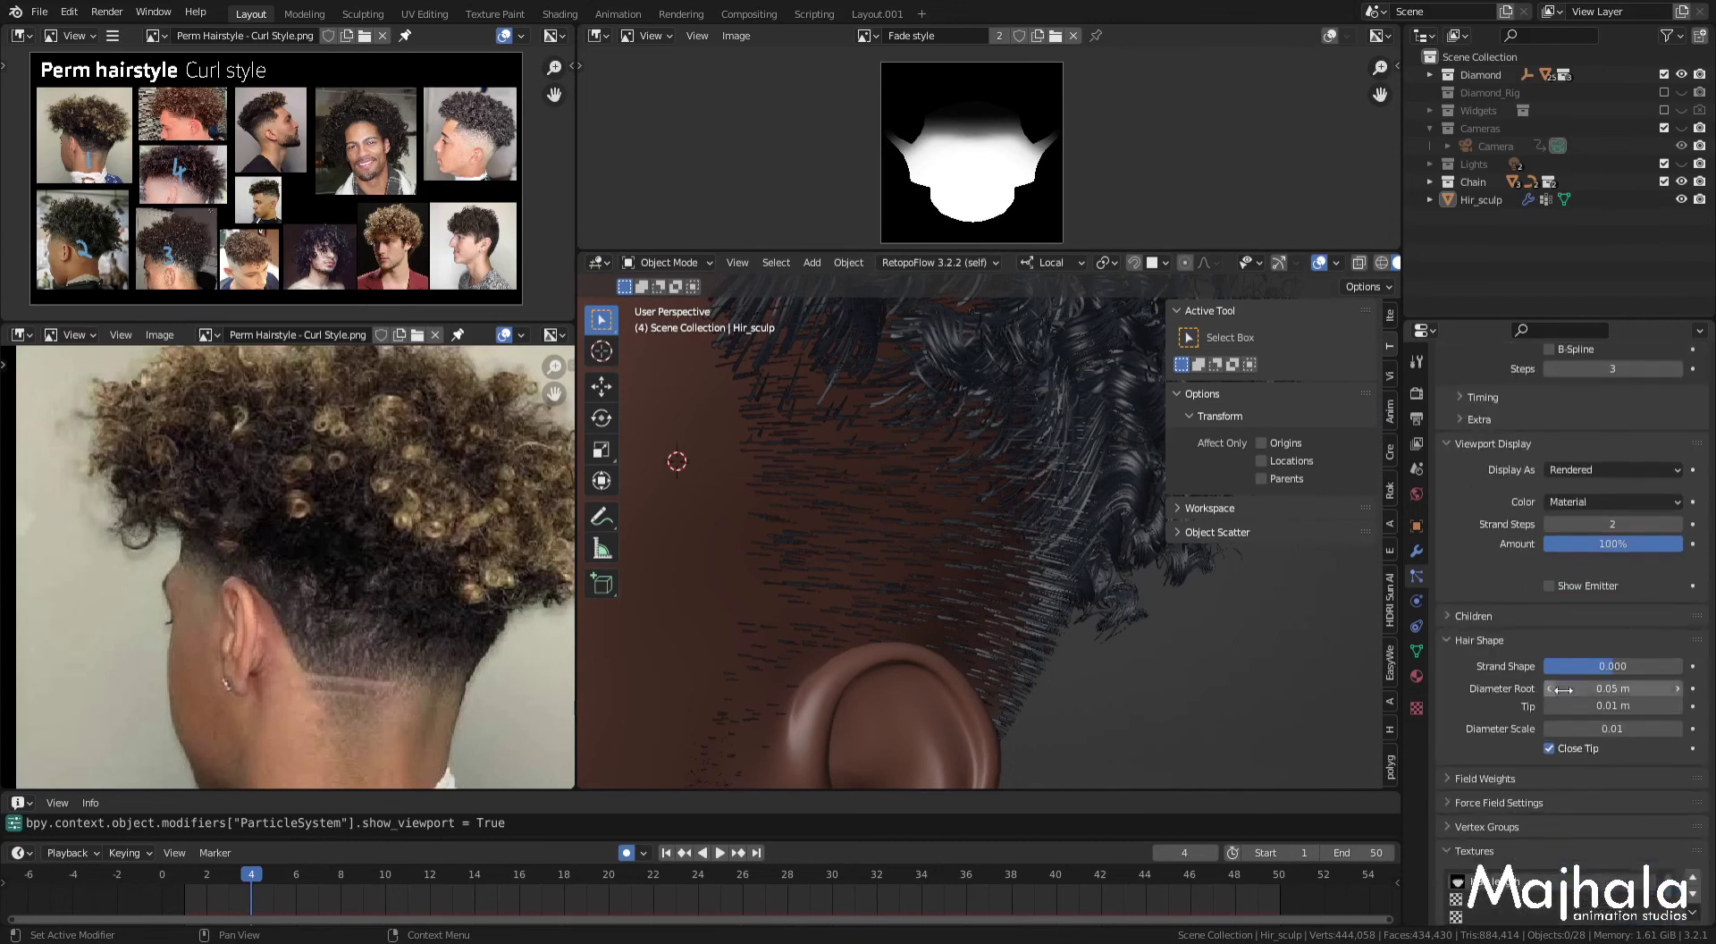
scroll(1564, 692, "down", 1)
scroll(1551, 738, "down", 2)
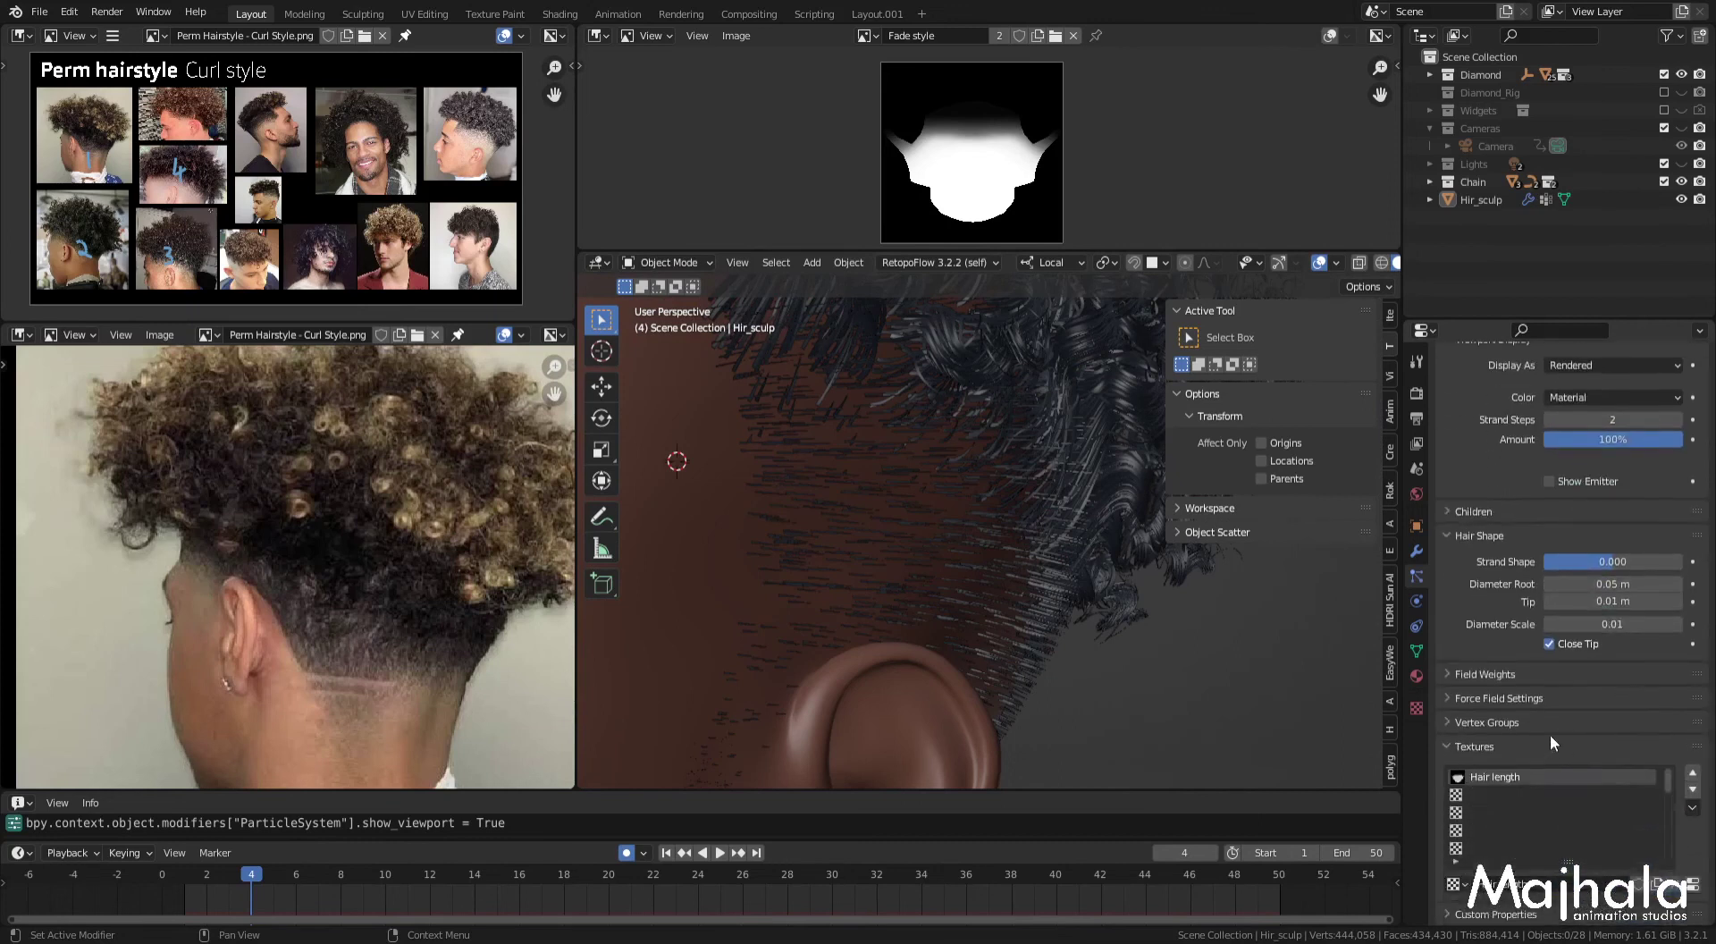
left_click(1462, 746)
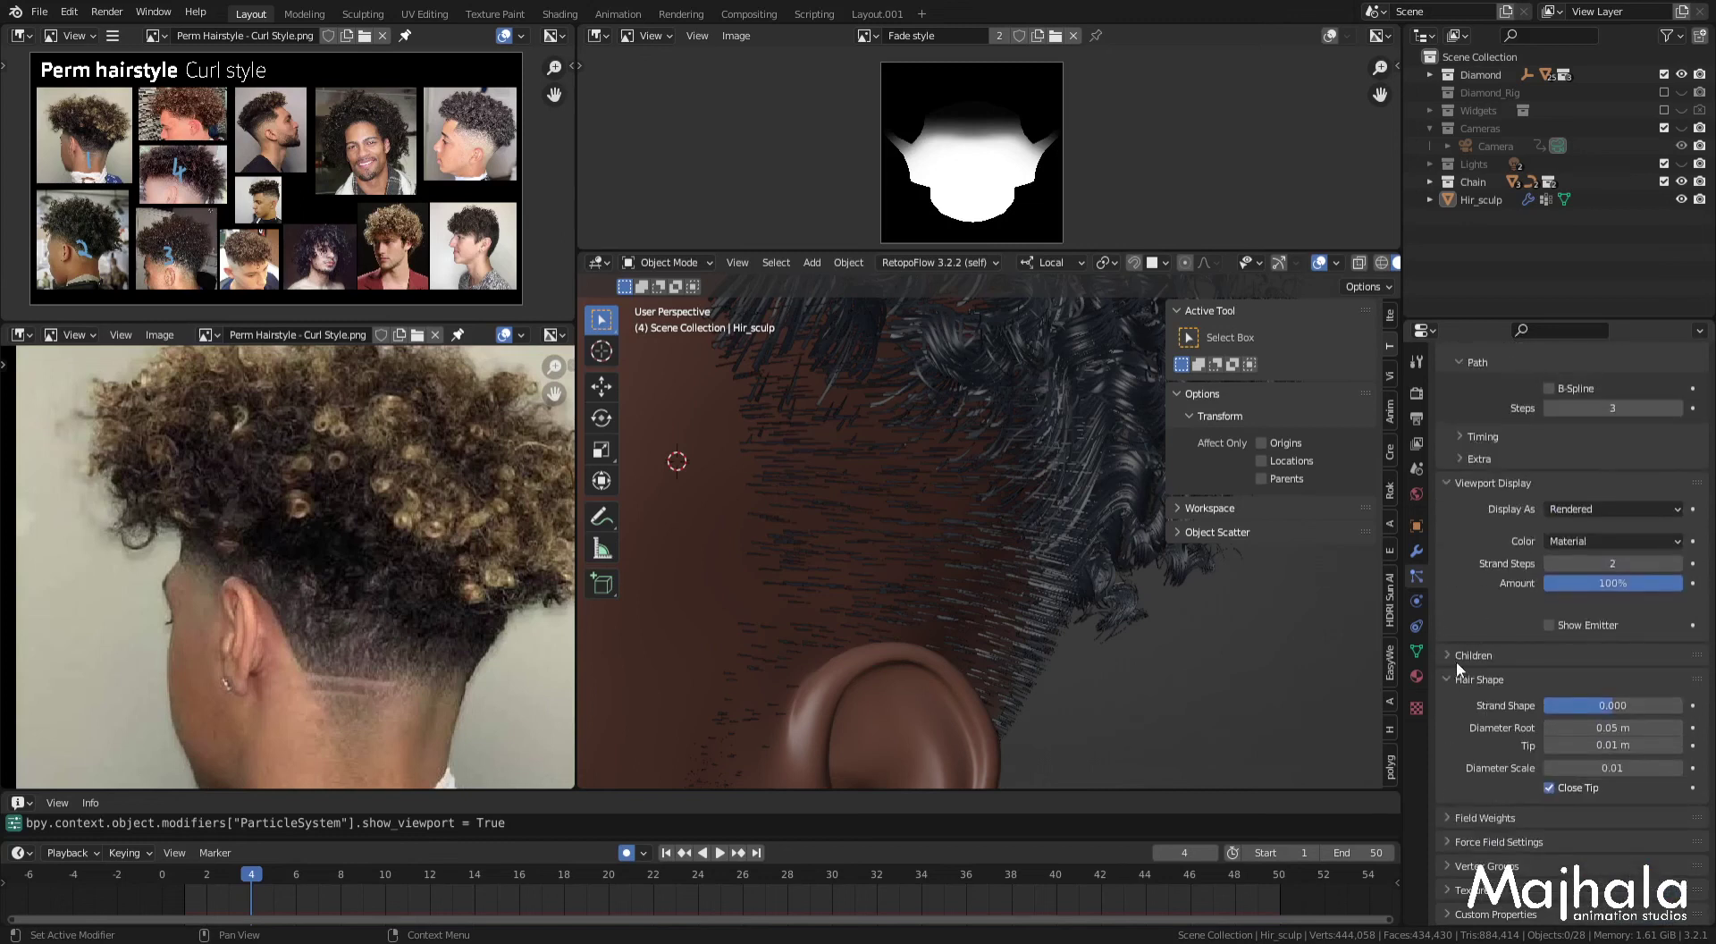
left_click(1479, 685)
scroll(1634, 693, "down", 5)
scroll(1706, 710, "down", 4)
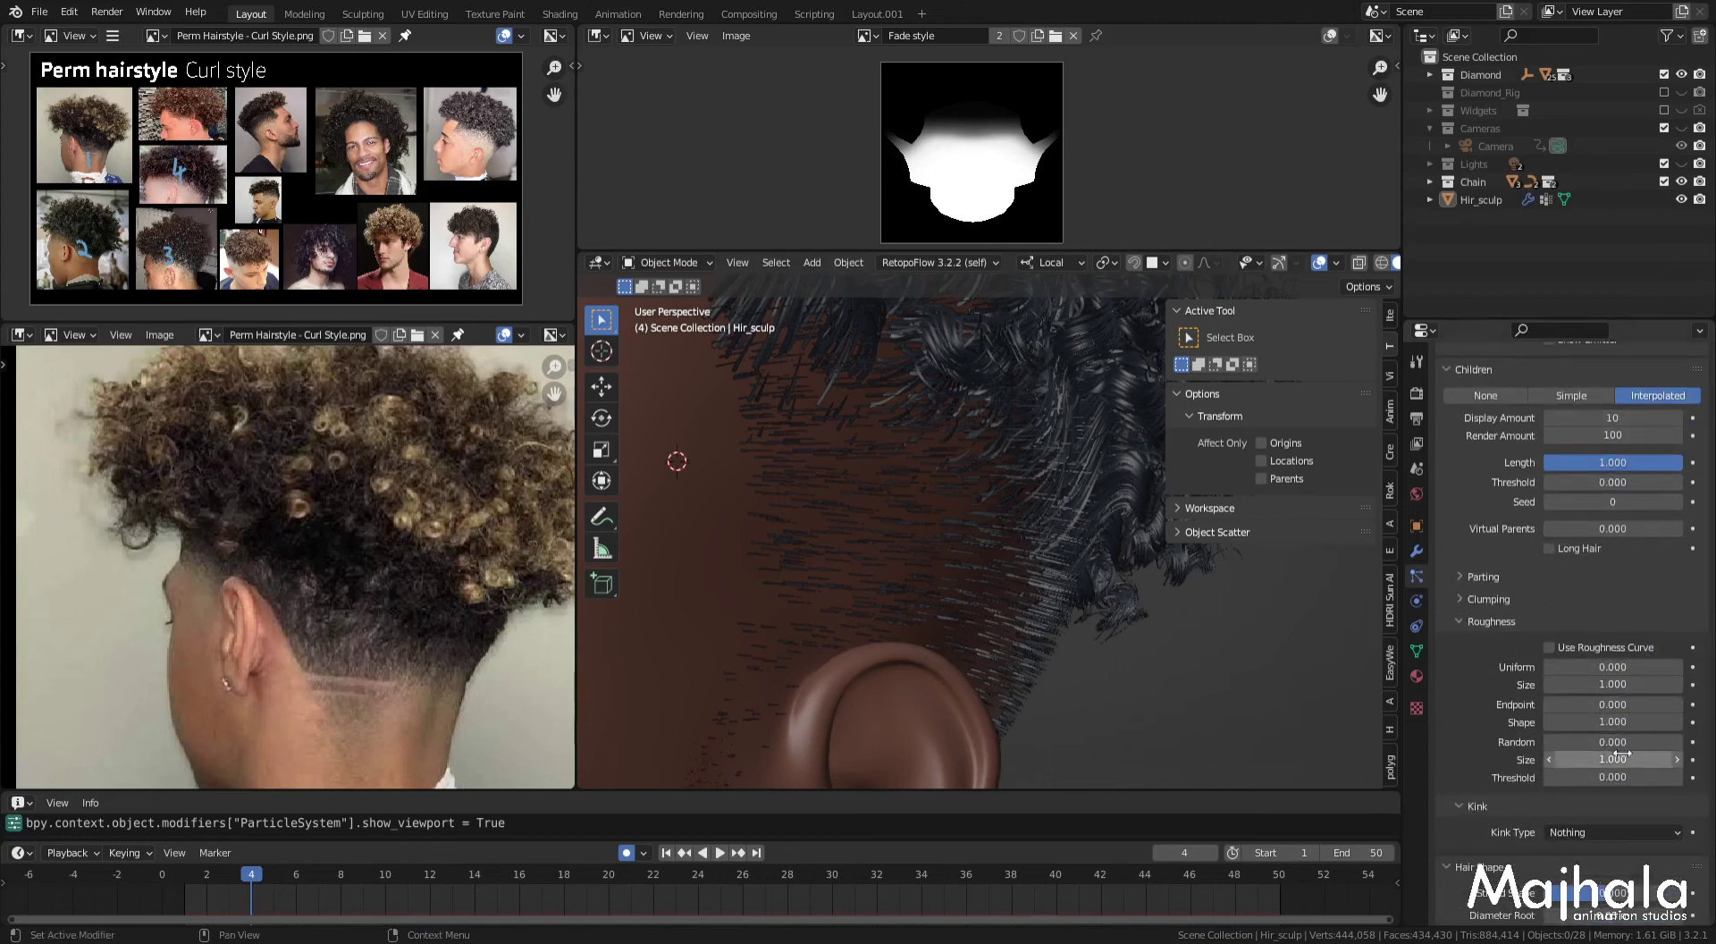
Step: Raise the fade hair's roughness Random to 0.005 and hide the curly perm system in the viewport
left_click_drag(1617, 745, 1629, 749)
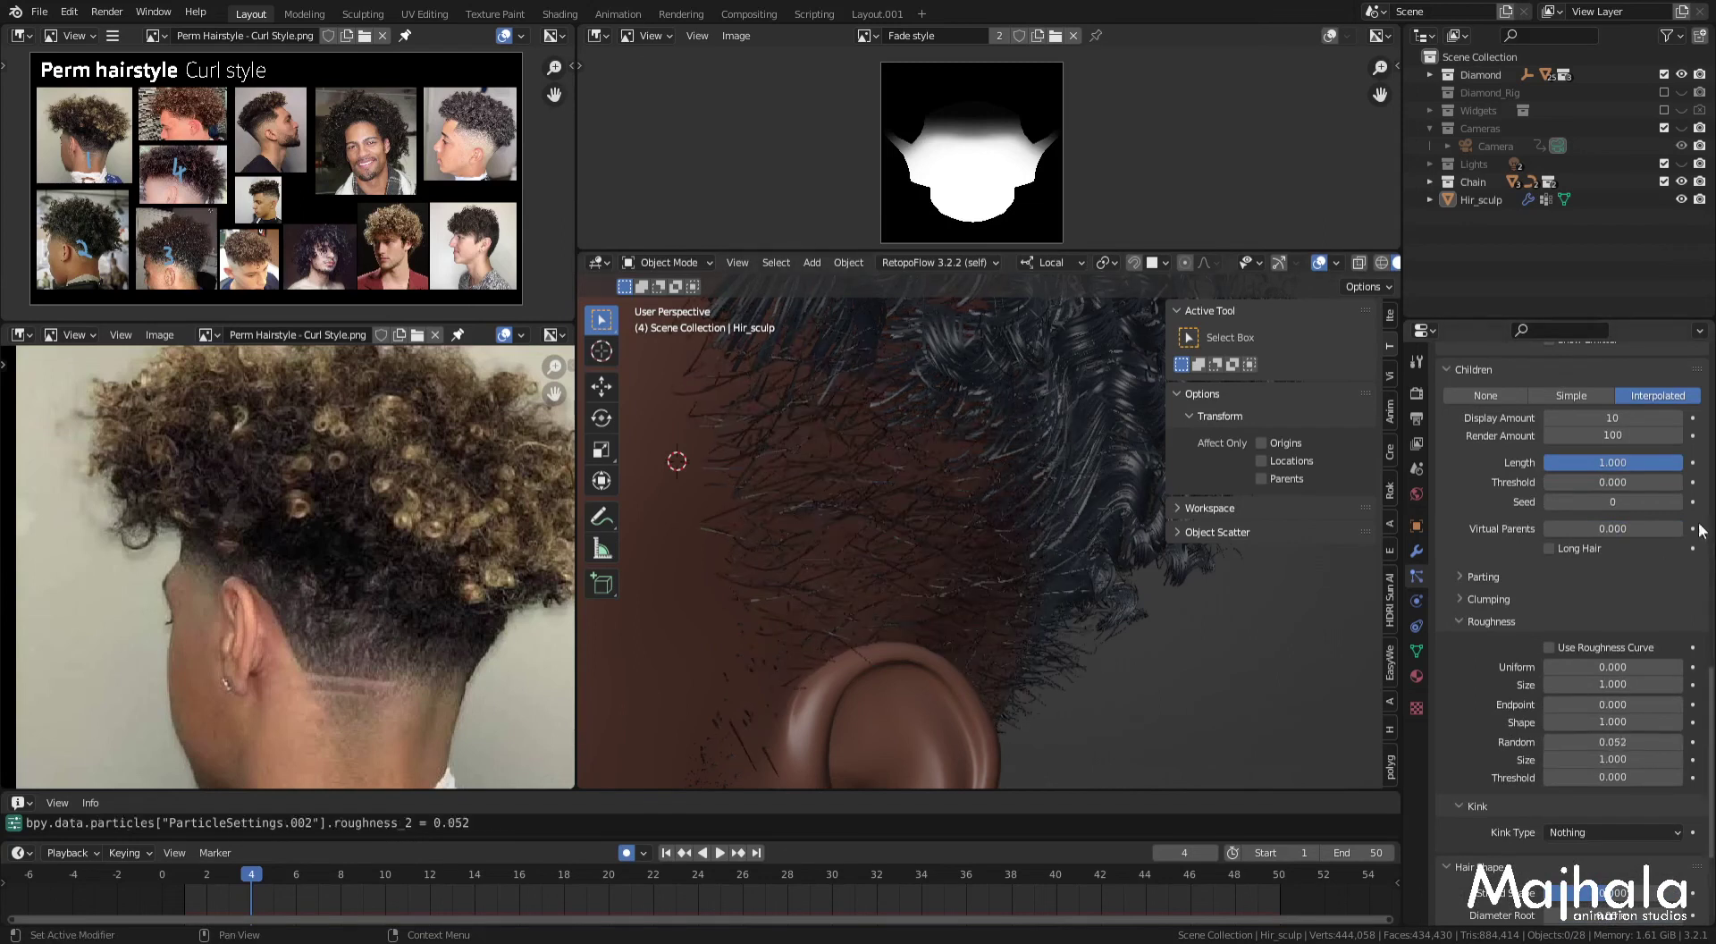
scroll(1547, 539, "up", 5)
scroll(1548, 539, "up", 5)
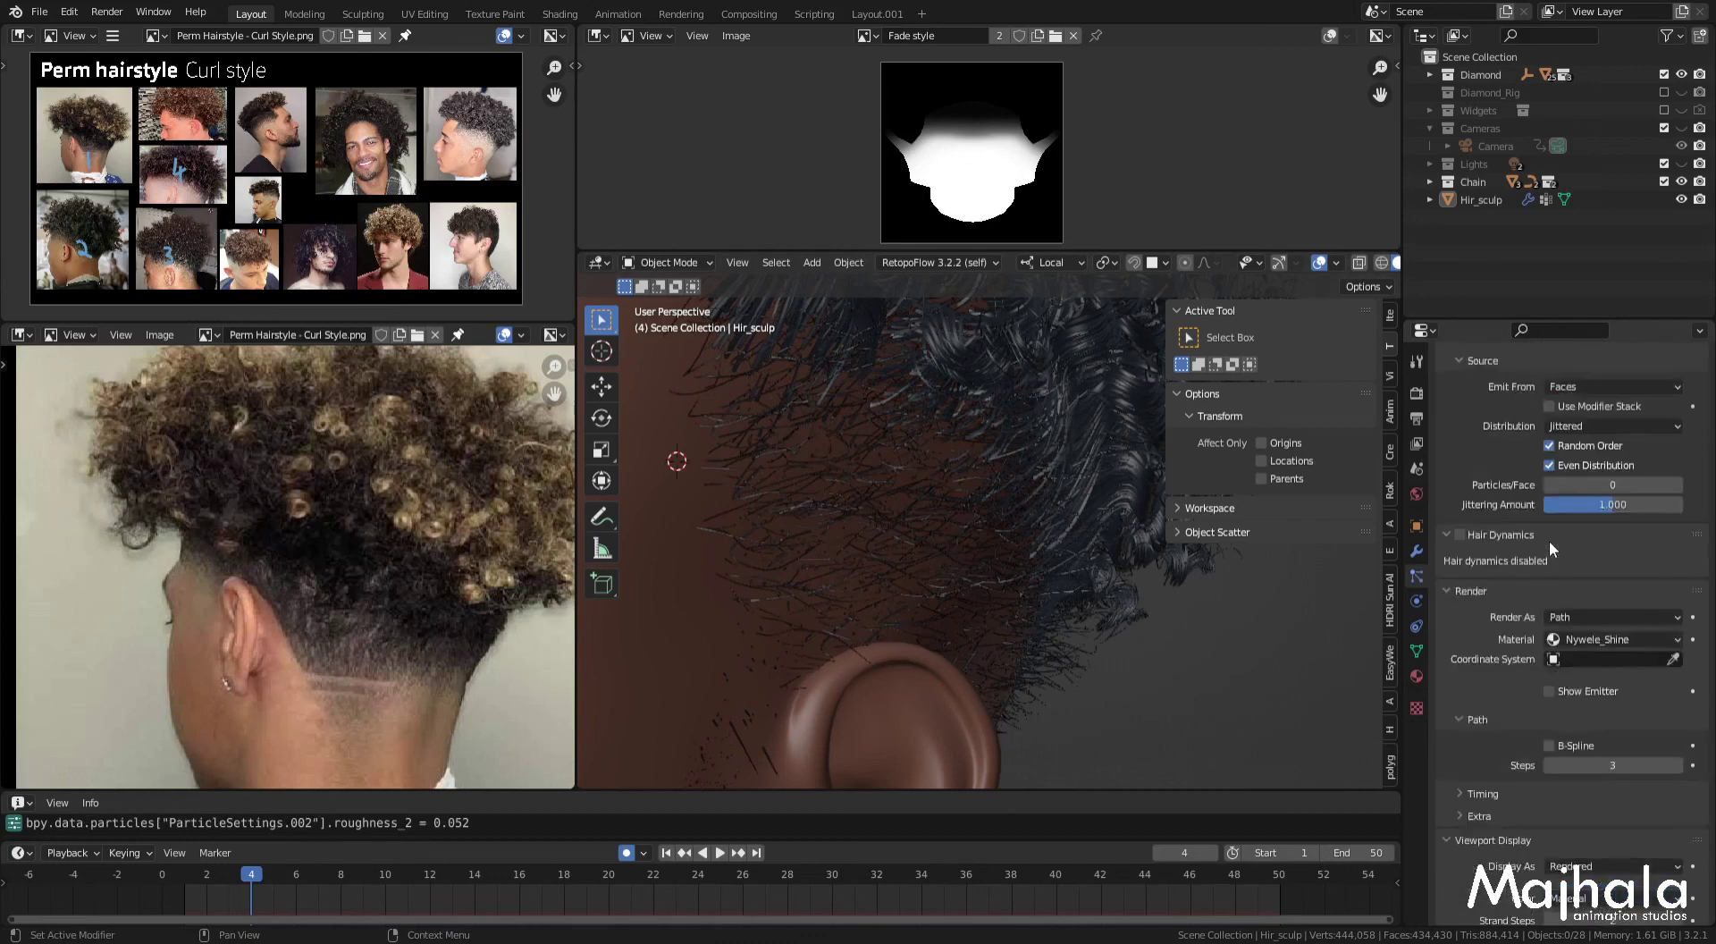
scroll(1547, 540, "up", 5)
scroll(1548, 540, "up", 5)
left_click(1652, 412)
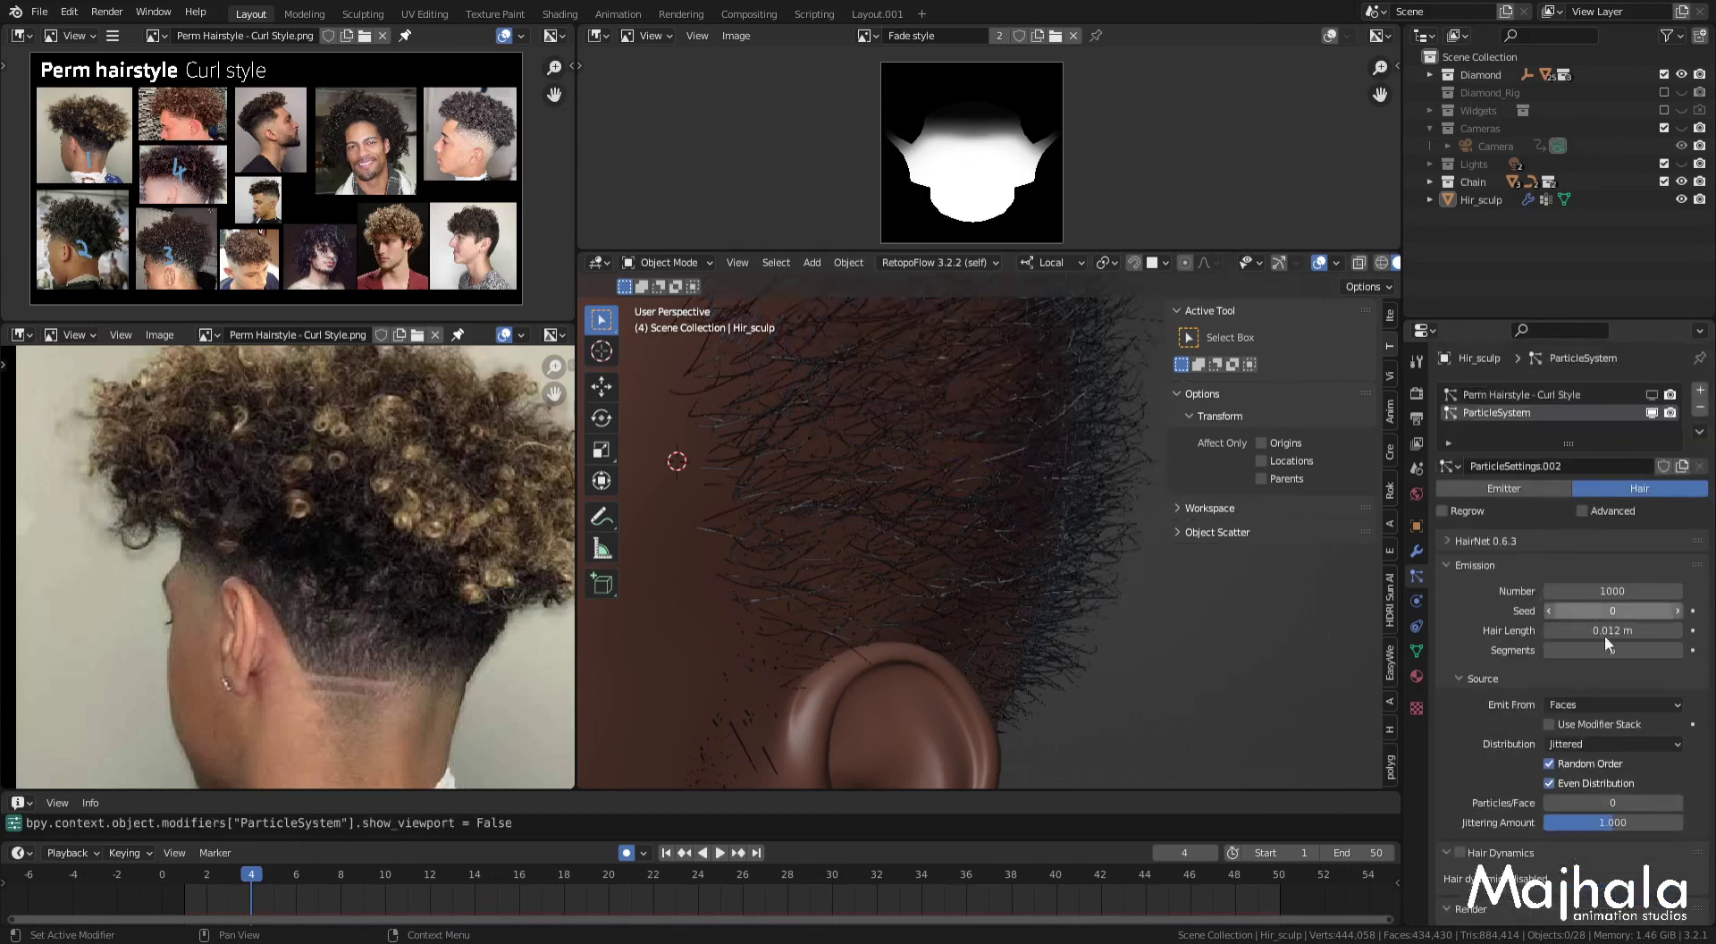
Step: Tune the fade hair's roughness Size through 1.101, 0.745 and 0.750, settling on 0.520
scroll(1605, 635, "down", 8)
scroll(1598, 713, "down", 8)
scroll(919, 476, "down", 2)
mouse_move(967, 481)
middle_mouse_down()
mouse_move(863, 458)
mouse_move(964, 501)
middle_mouse_up()
scroll(961, 504, "up", 2)
scroll(946, 525, "up", 2)
scroll(1608, 804, "down", 1)
scroll(1614, 823, "down", 1)
scroll(1600, 704, "down", 1)
scroll(1606, 715, "down", 3)
scroll(1606, 733, "down", 3)
scroll(1607, 744, "down", 3)
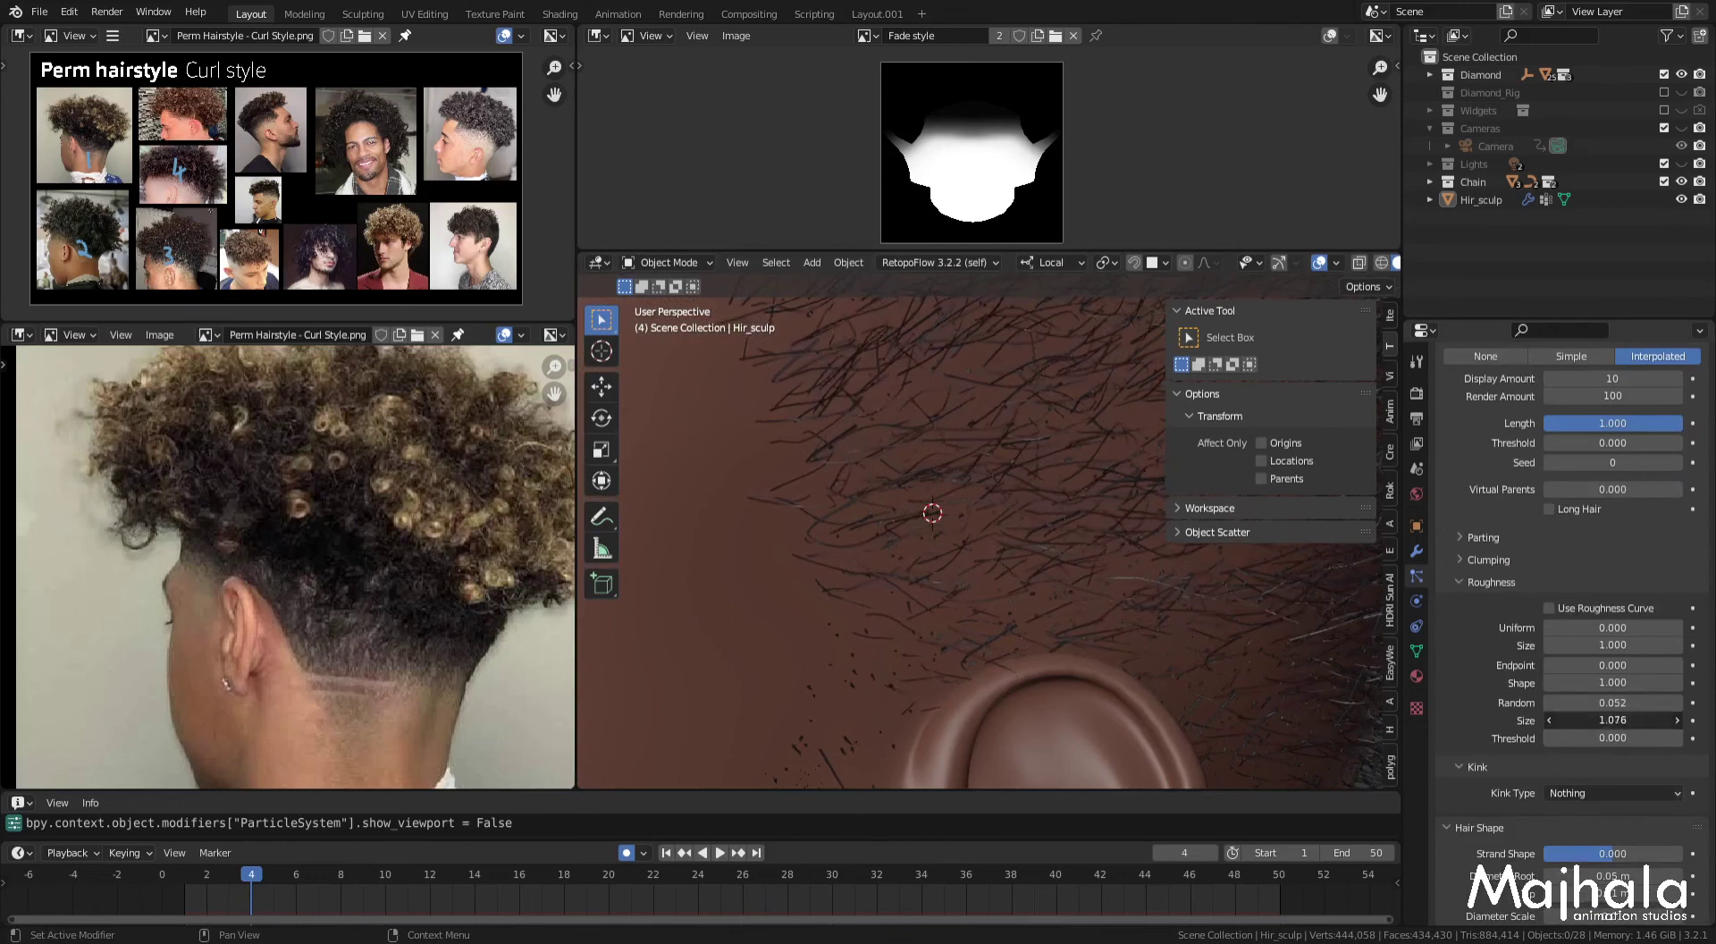
mouse_move(1608, 721)
left_mouse_down()
mouse_move(1620, 736)
mouse_move(1578, 720)
left_mouse_up()
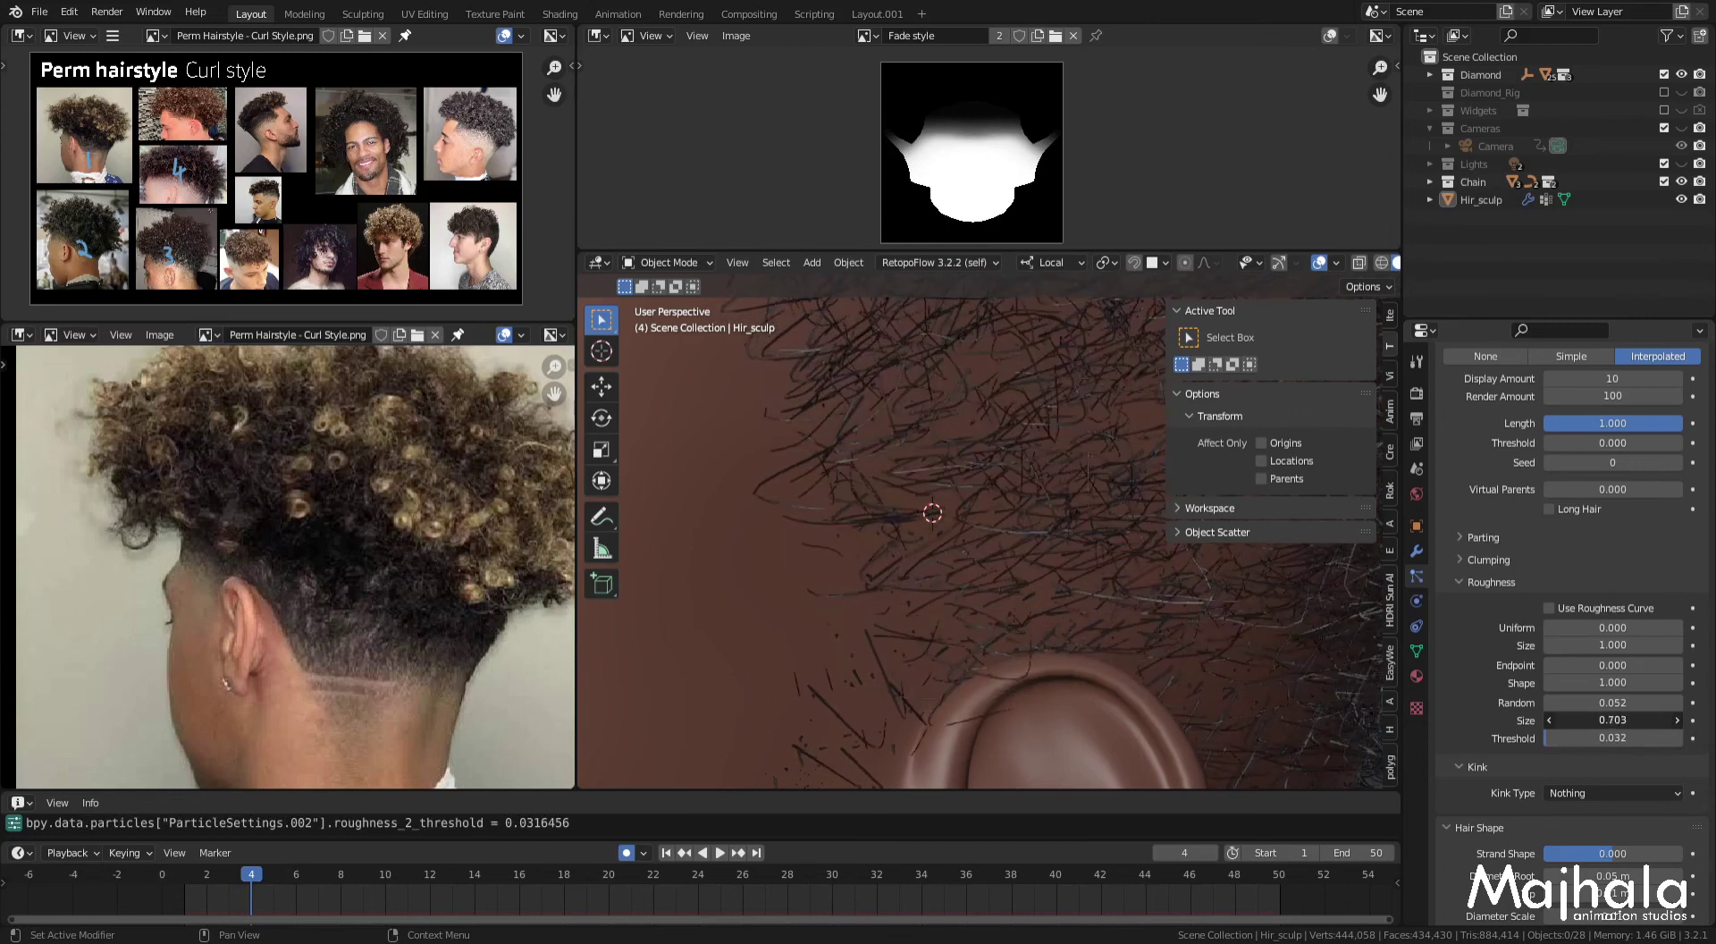
mouse_move(1578, 720)
left_mouse_down()
mouse_move(1600, 702)
mouse_move(1575, 703)
left_mouse_up()
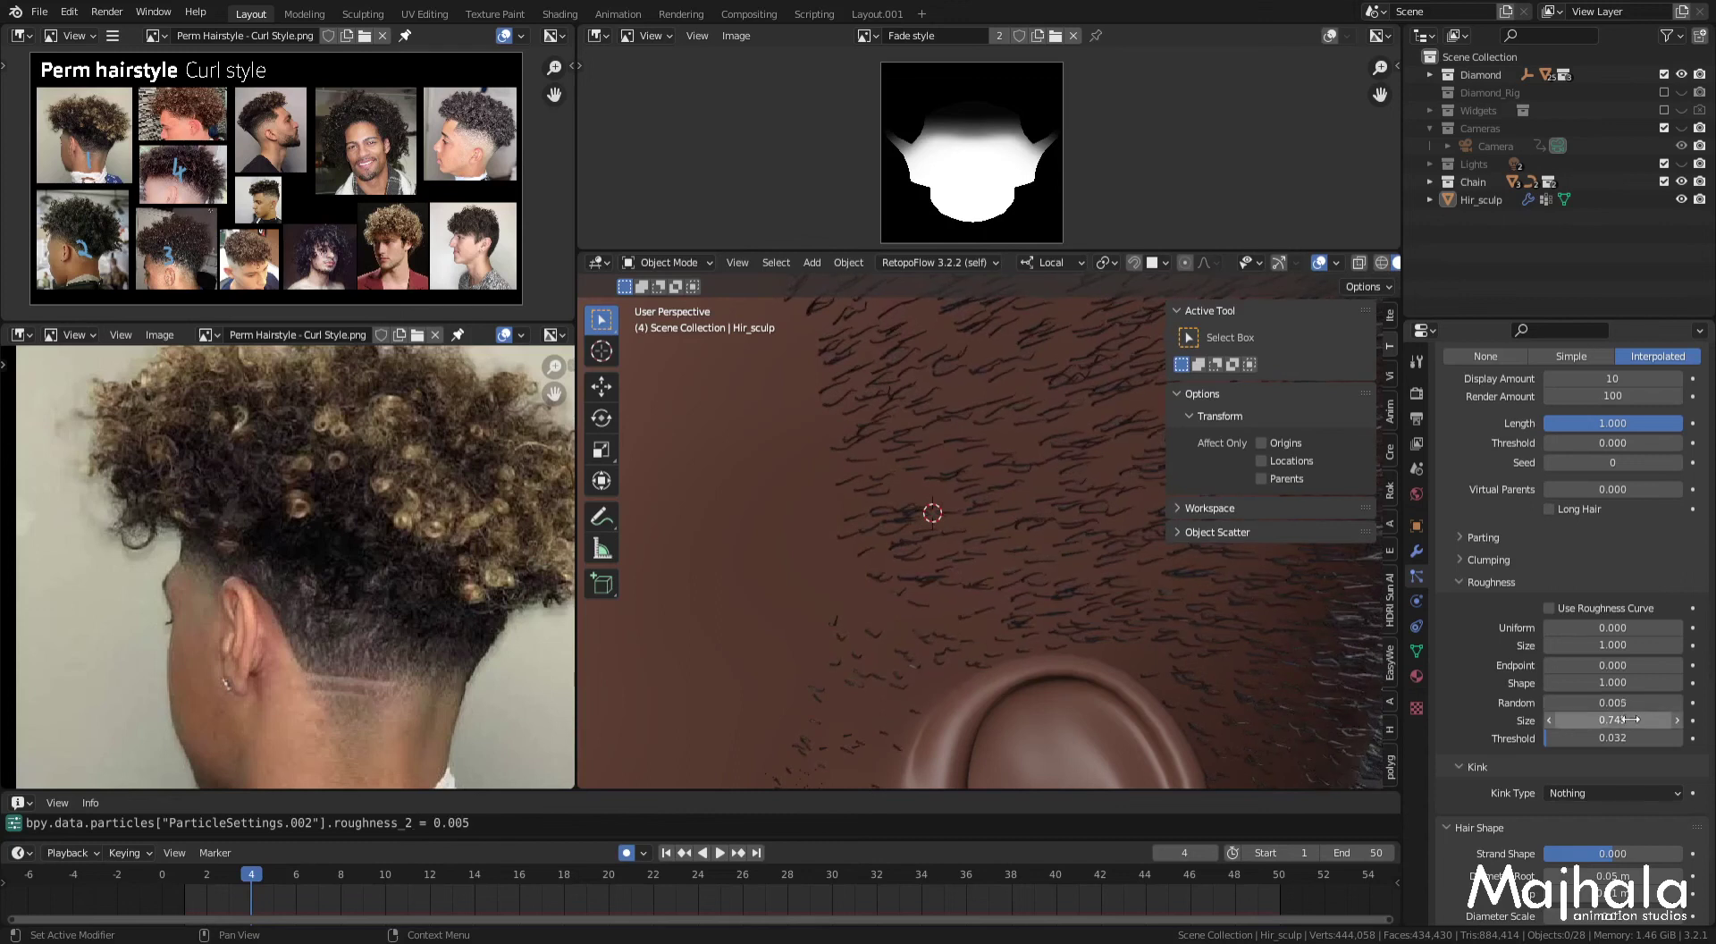
left_click_drag(1612, 720, 1605, 719)
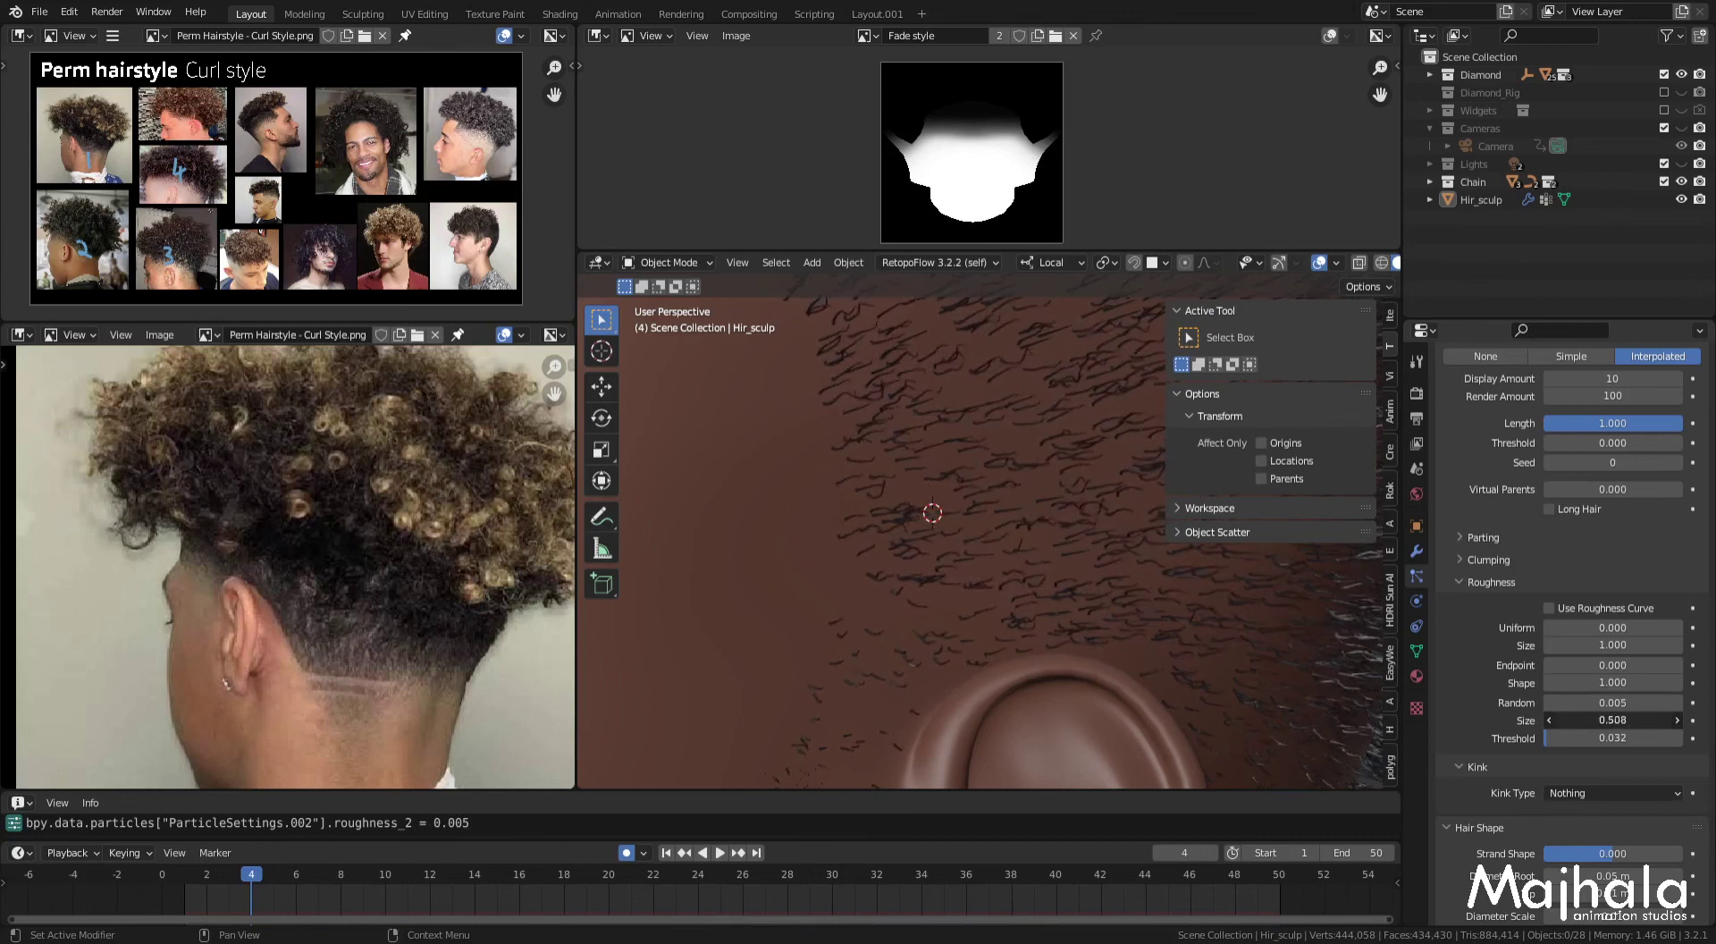
left_click_drag(1612, 719, 1612, 719)
scroll(892, 437, "down", 5)
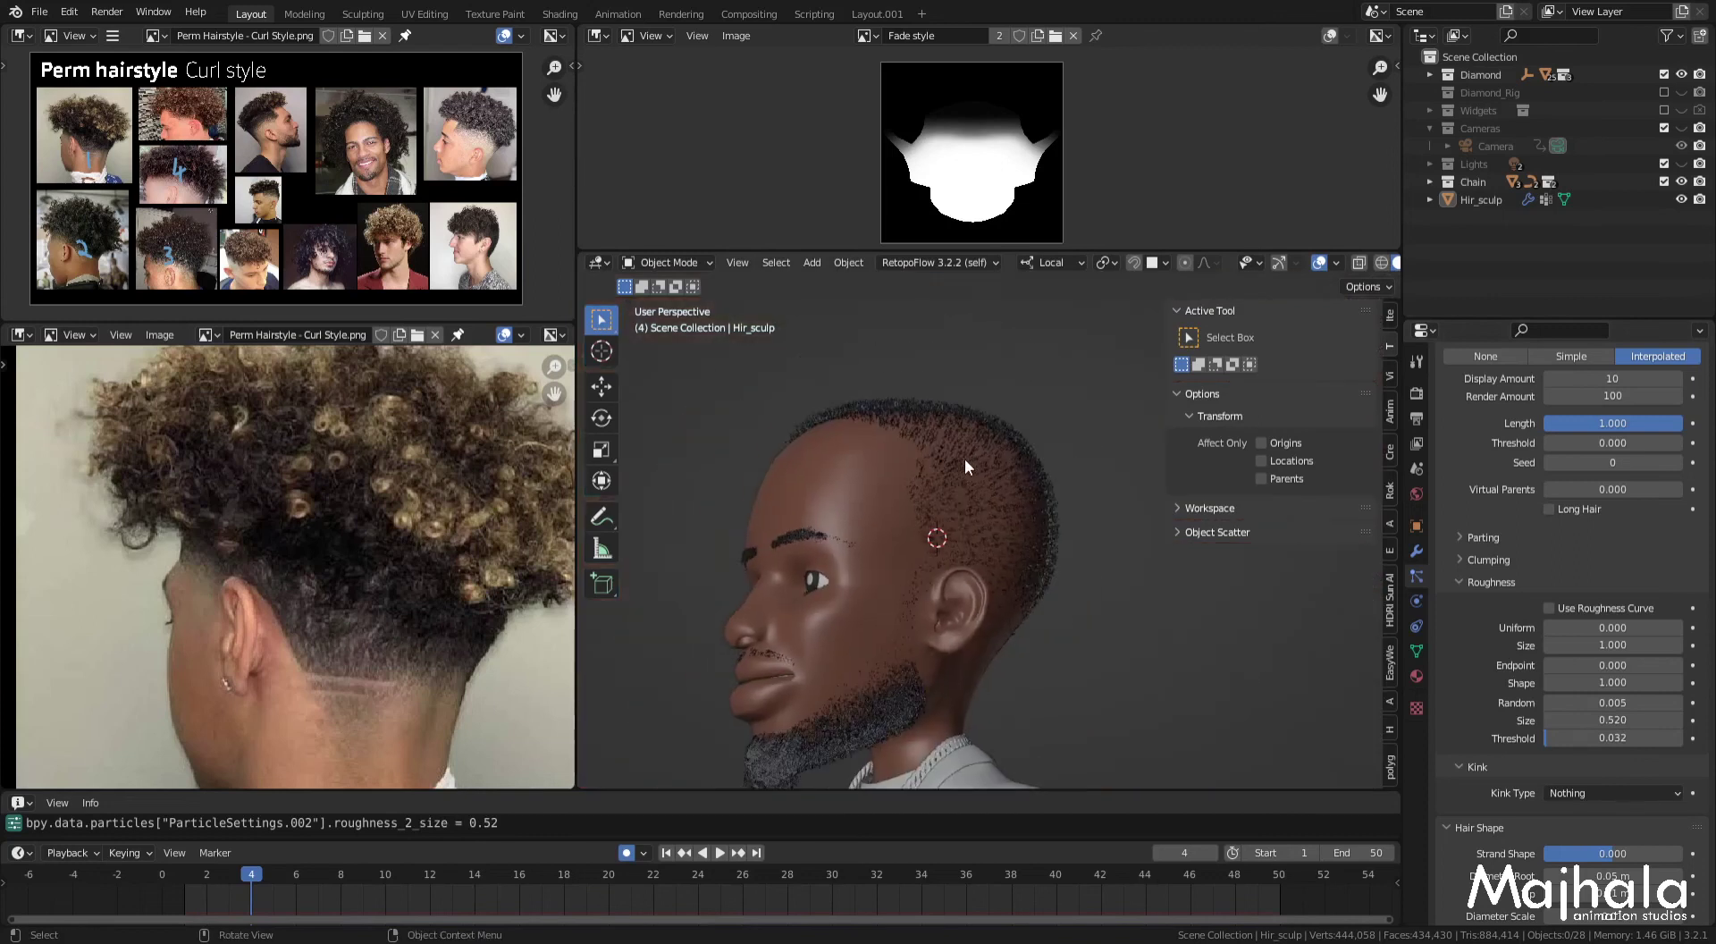
Step: Switch to the right side orthographic view and zoom in on the head
key("KP_3")
scroll(928, 465, "up", 2)
scroll(974, 438, "up", 2)
scroll(886, 441, "up", 3)
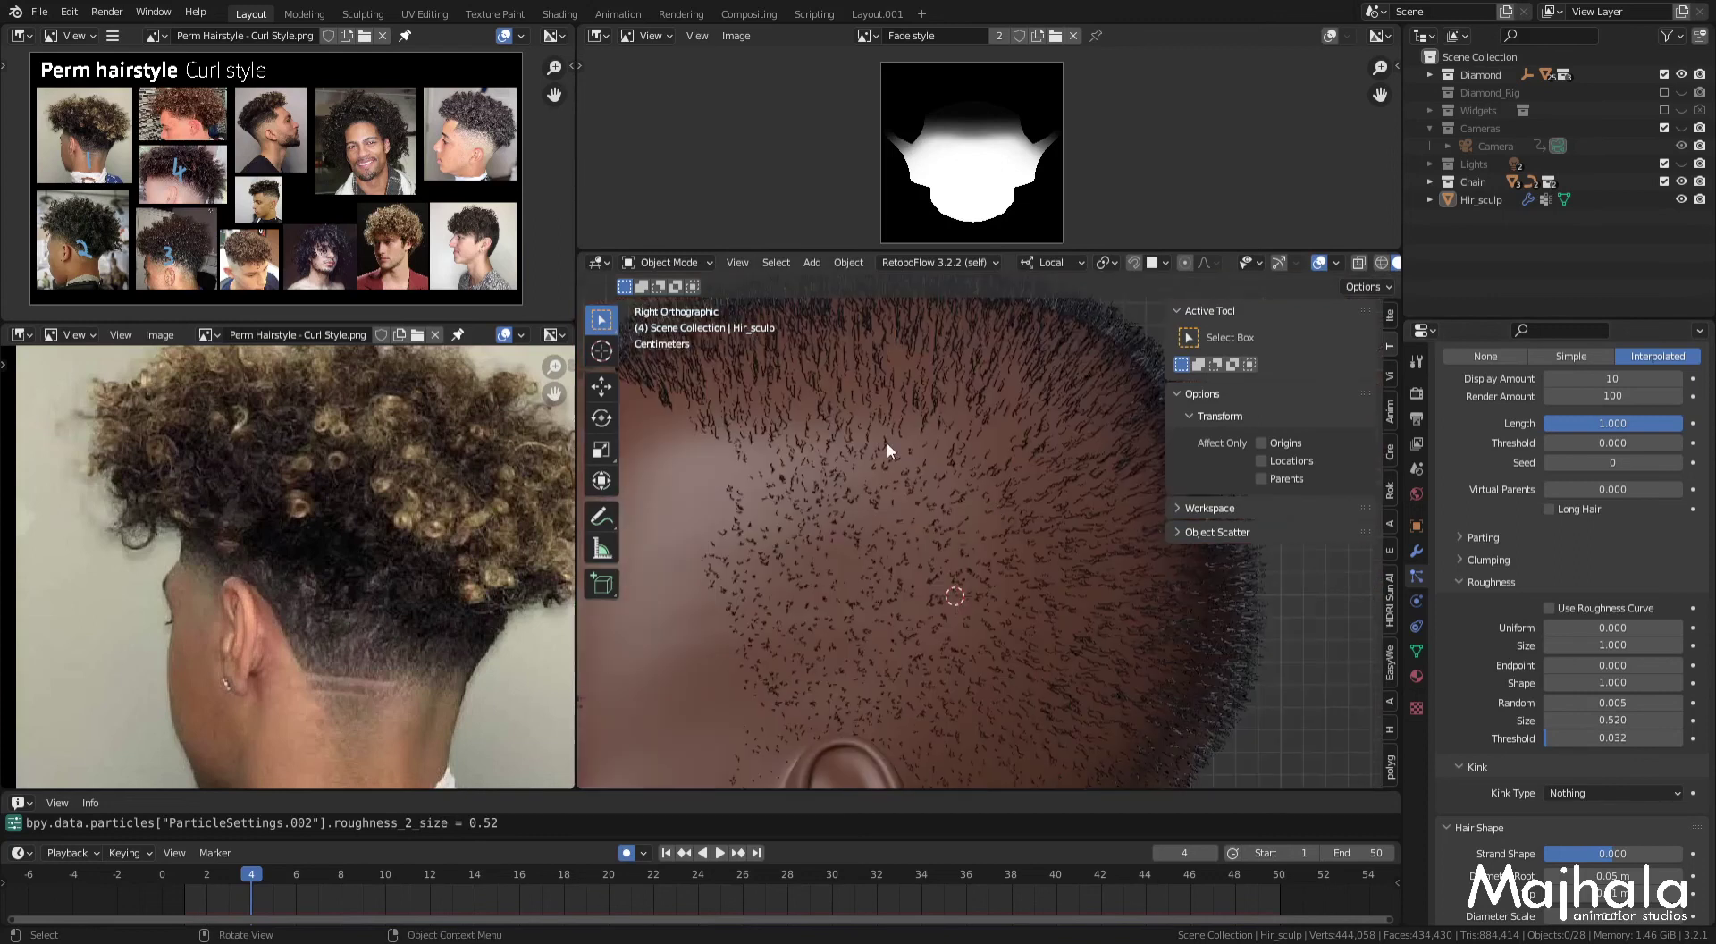
scroll(1559, 591, "up", 7)
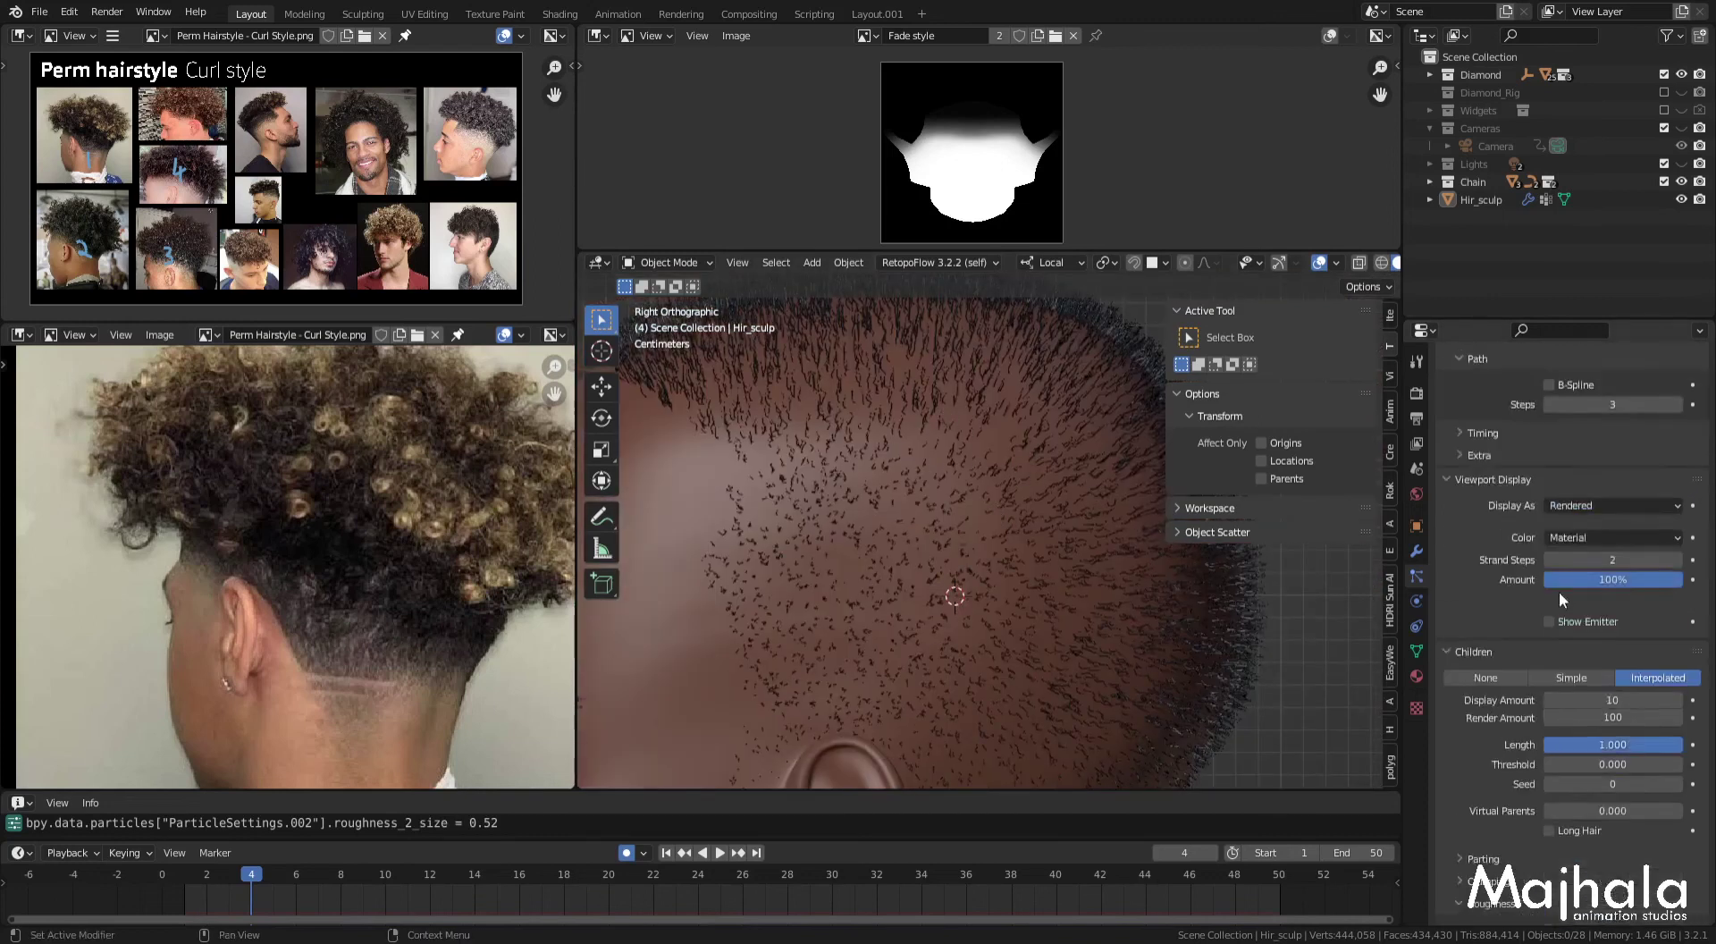
scroll(1579, 607, "up", 3)
scroll(1573, 581, "up", 4)
scroll(1644, 472, "up", 4)
scroll(1646, 469, "up", 4)
scroll(1644, 420, "up", 3)
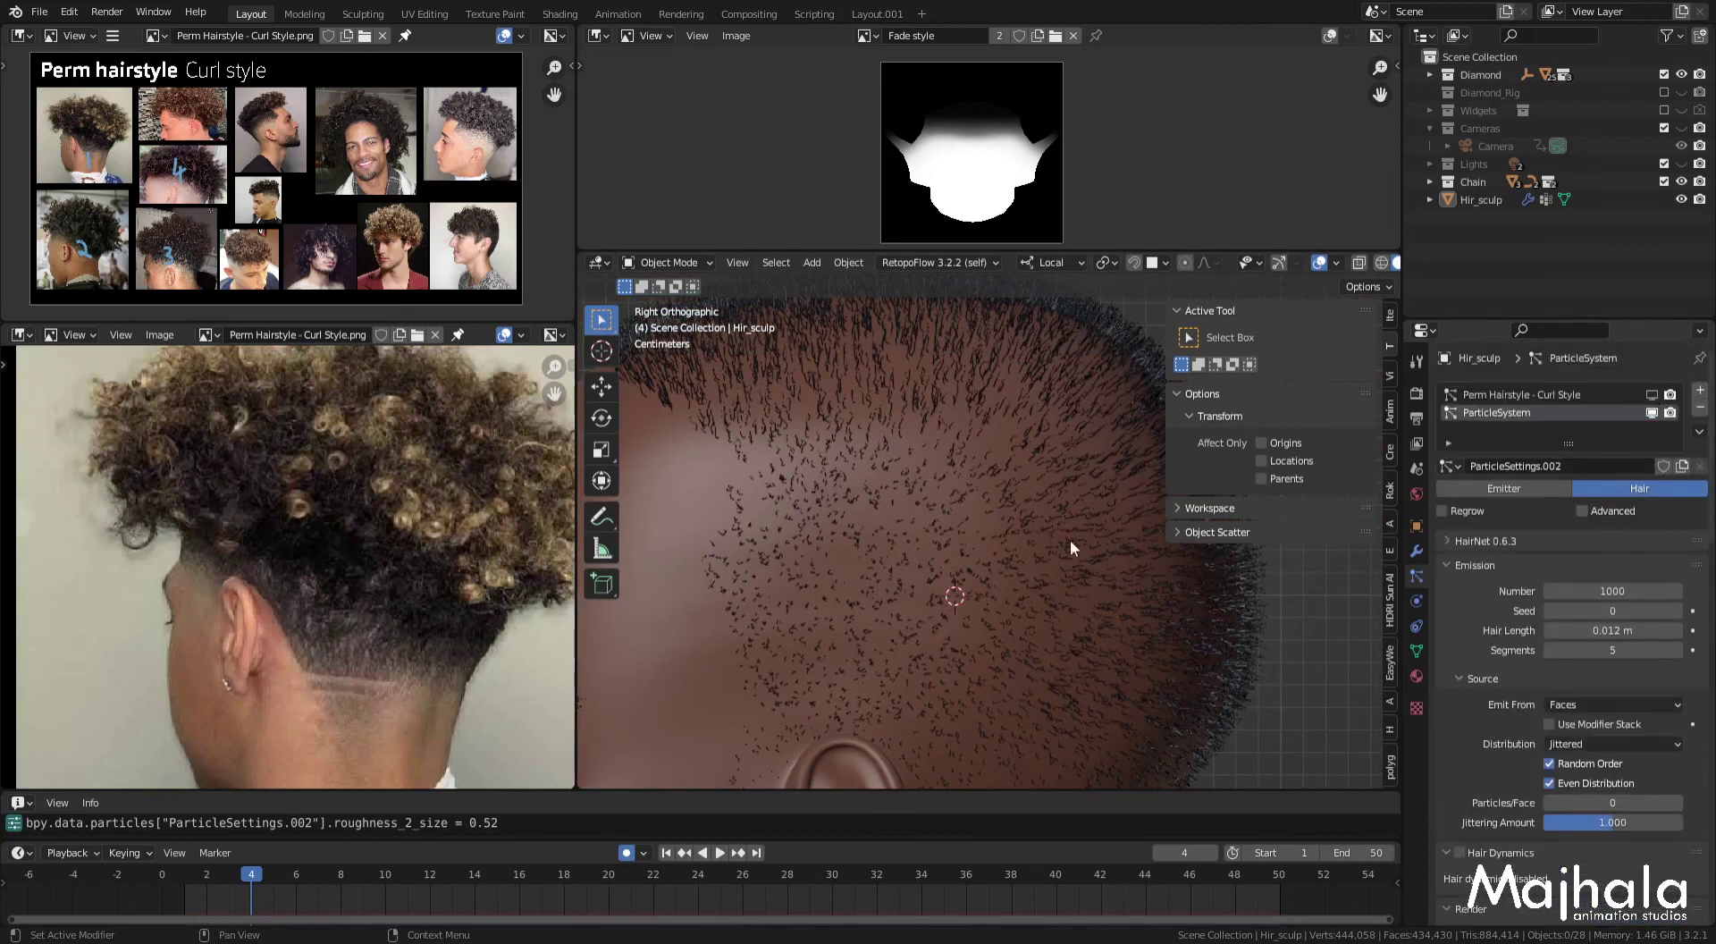
Step: Hide the sidebar, reframe the head and select the head mesh for a mode change
key("n")
scroll(1039, 610, "down", 2)
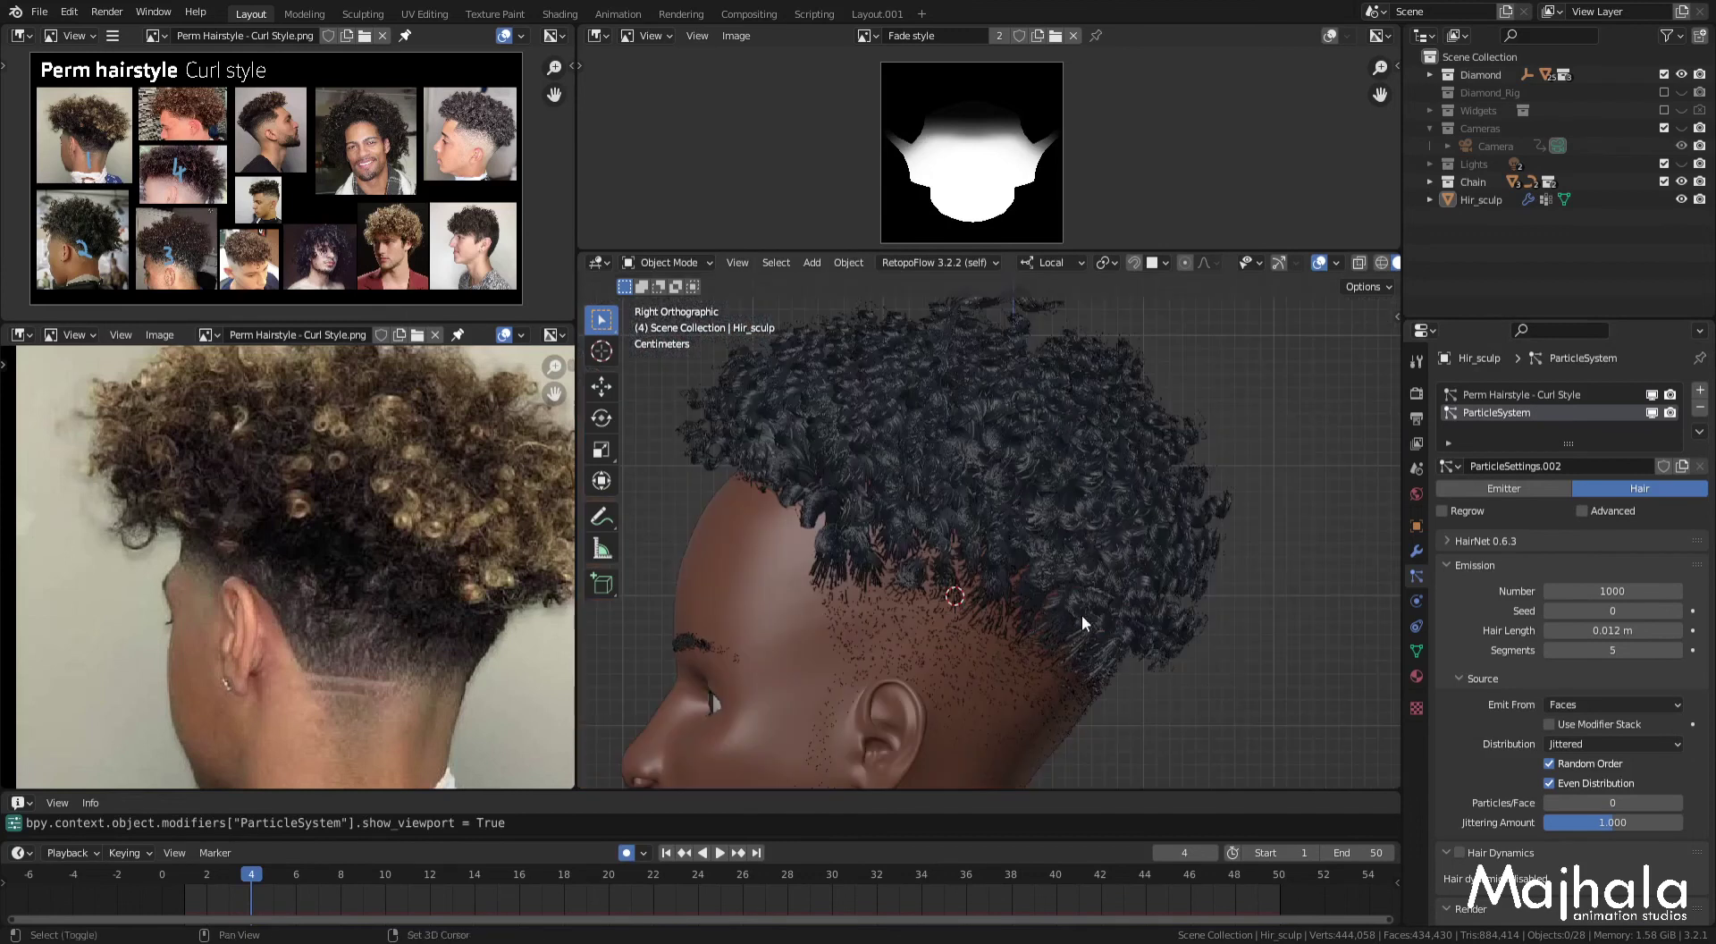
middle_click_drag(1071, 616, 1090, 607, "shift")
scroll(1107, 587, "up", 1)
scroll(998, 607, "up", 1)
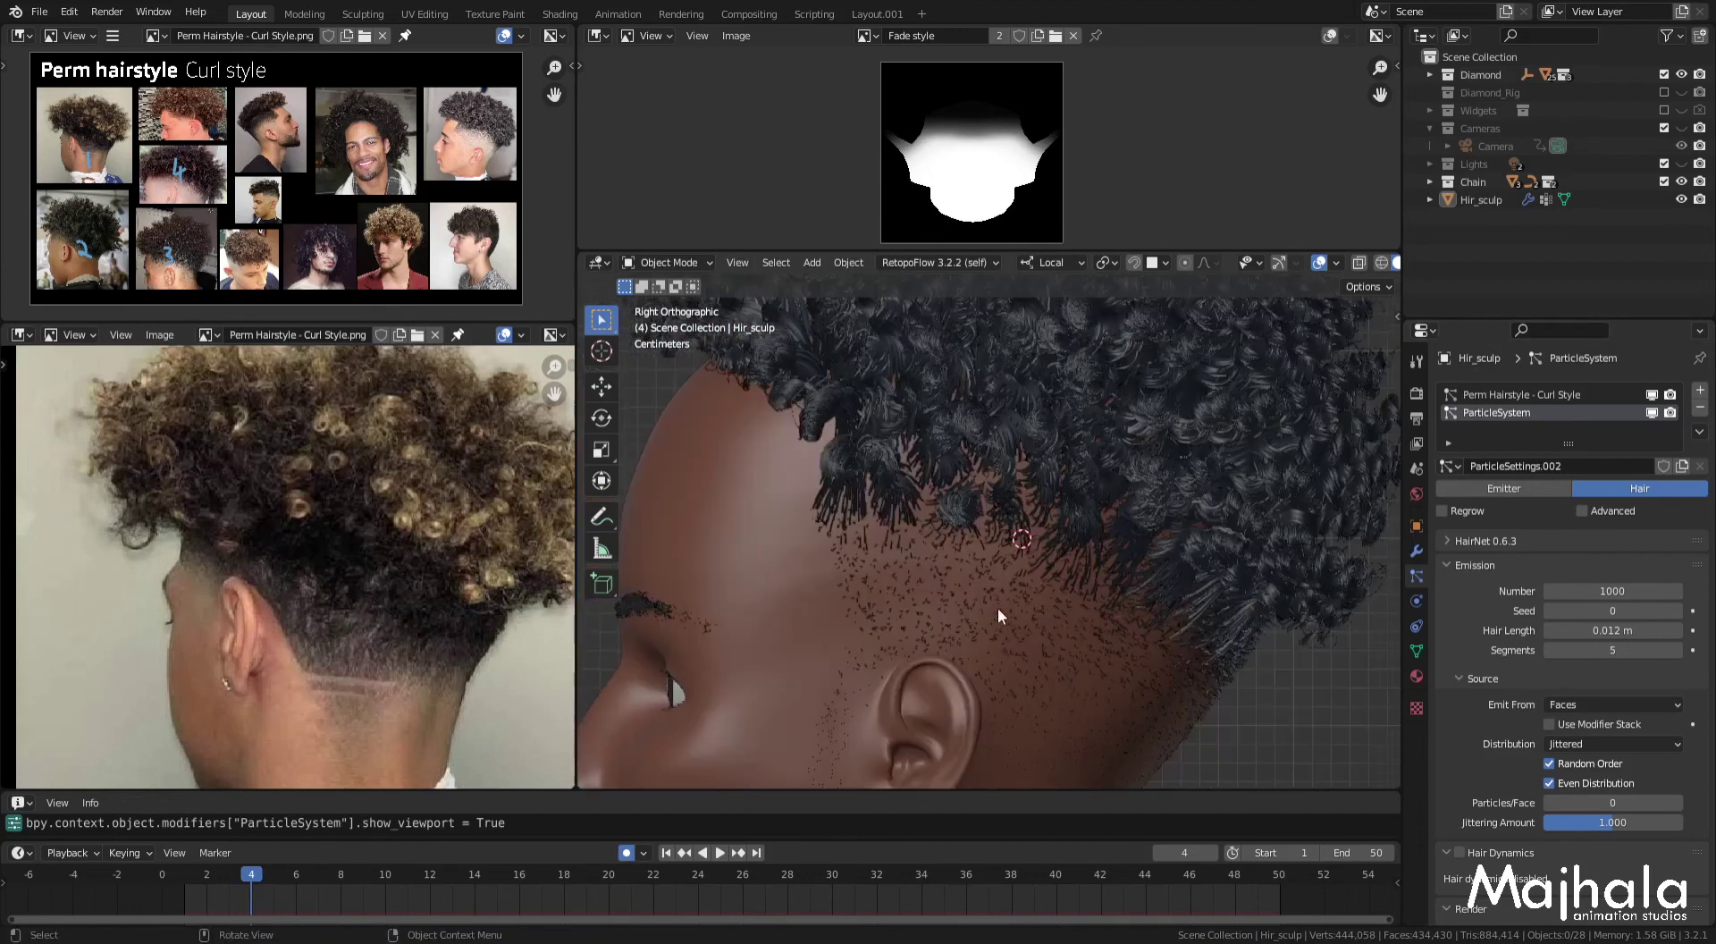
left_click(999, 607)
key("ctrl+Tab")
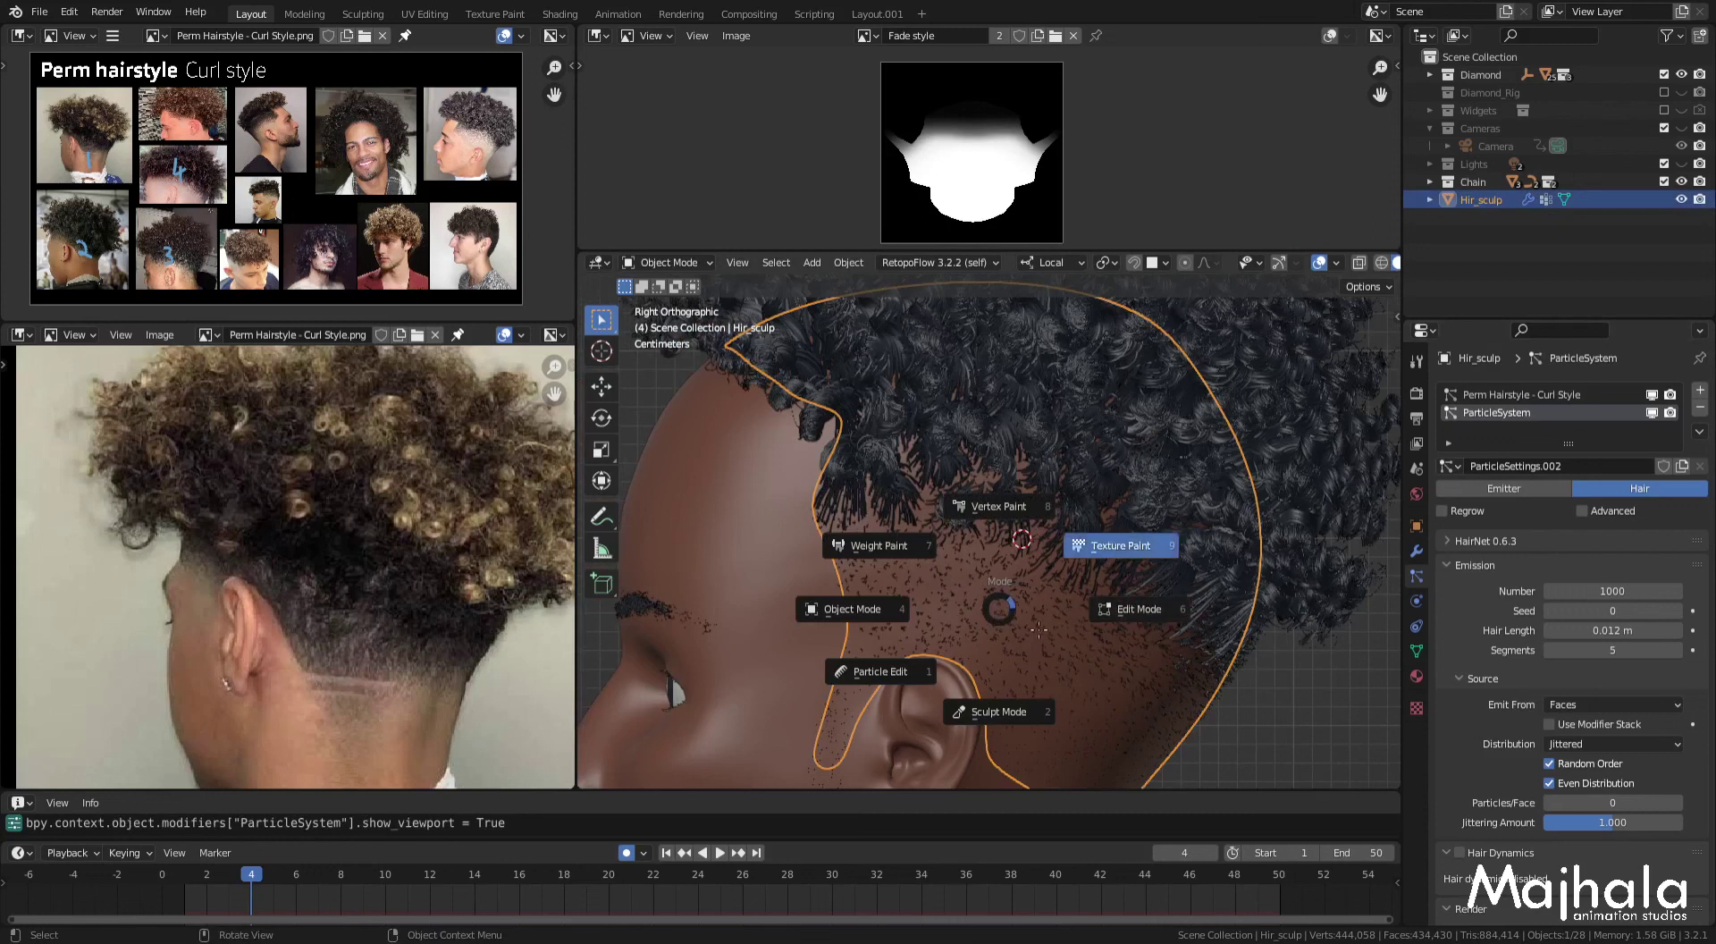
Step: Enter Texture Paint and paint a gradient down the sideburn on the Fade style length map
left_click(1046, 628)
middle_click_drag(1045, 629, 1075, 575, "shift")
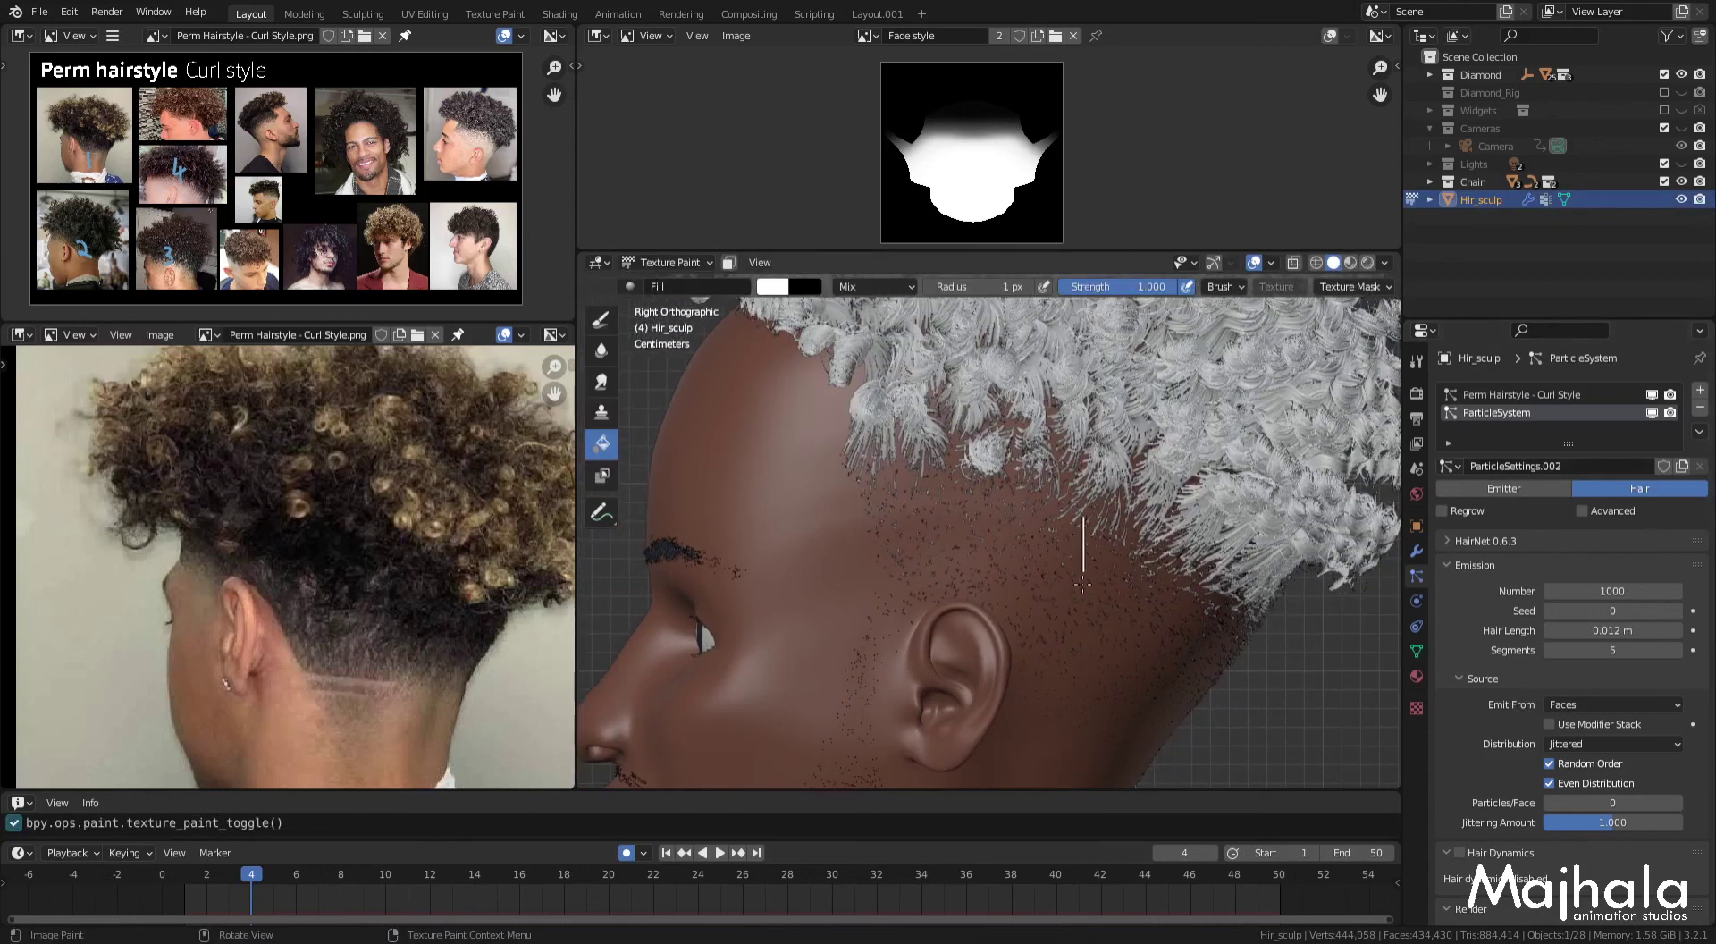
left_click_drag(1083, 554, 1063, 664)
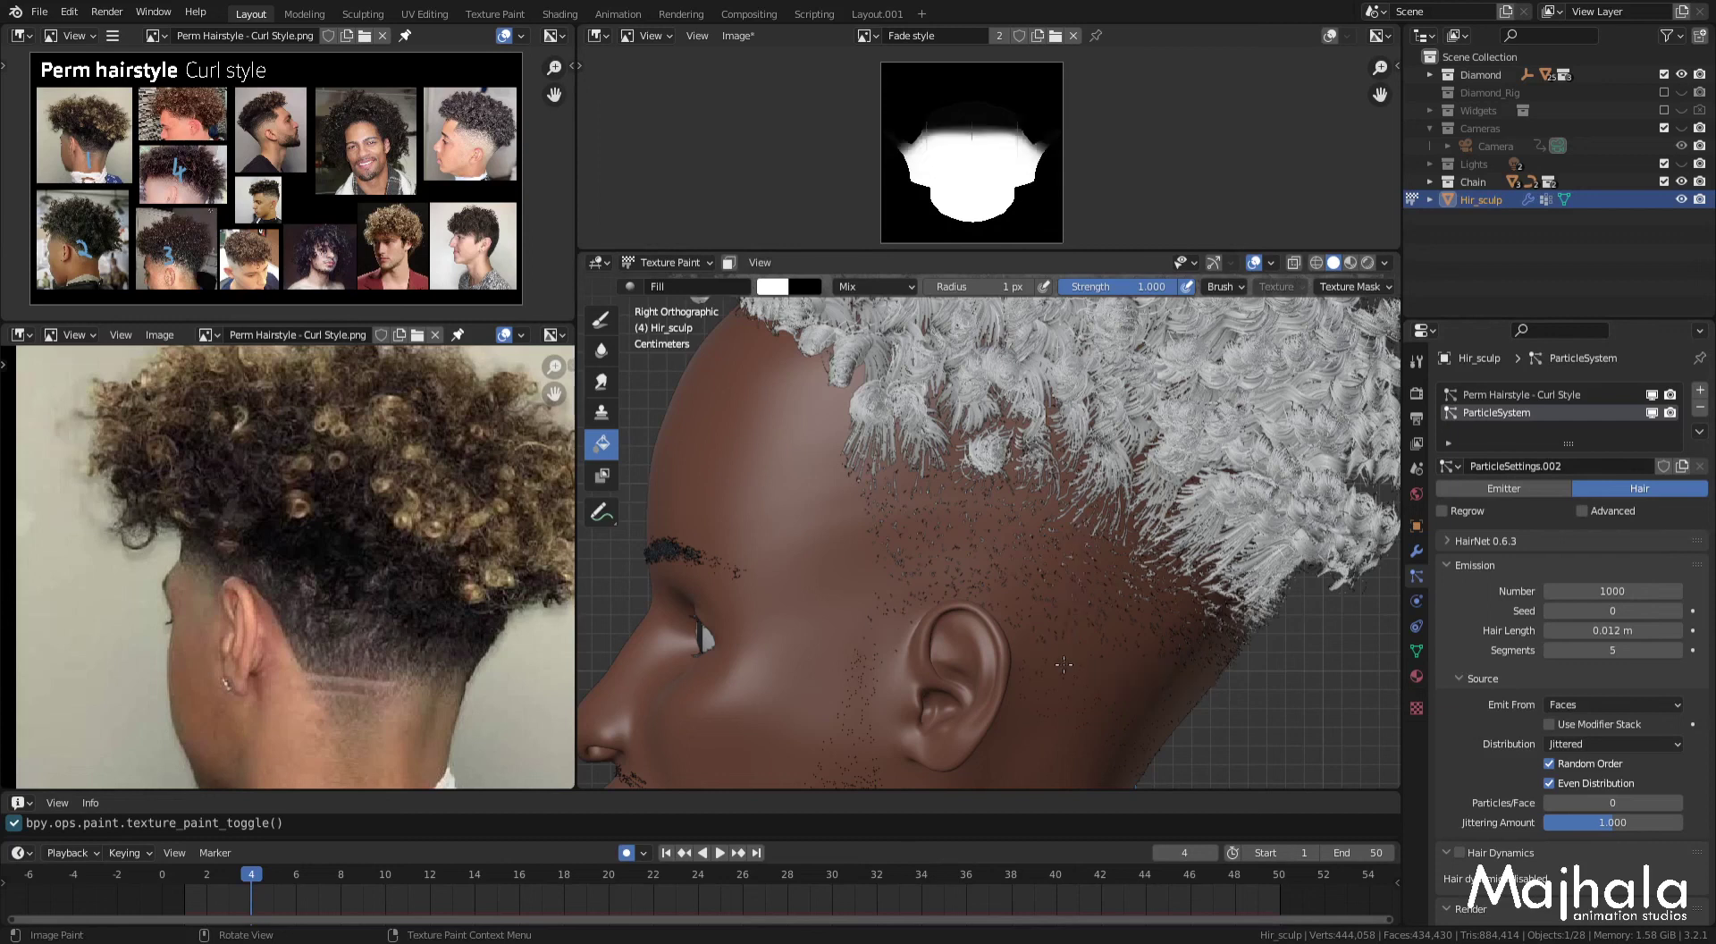
left_click_drag(1065, 589, 1048, 710)
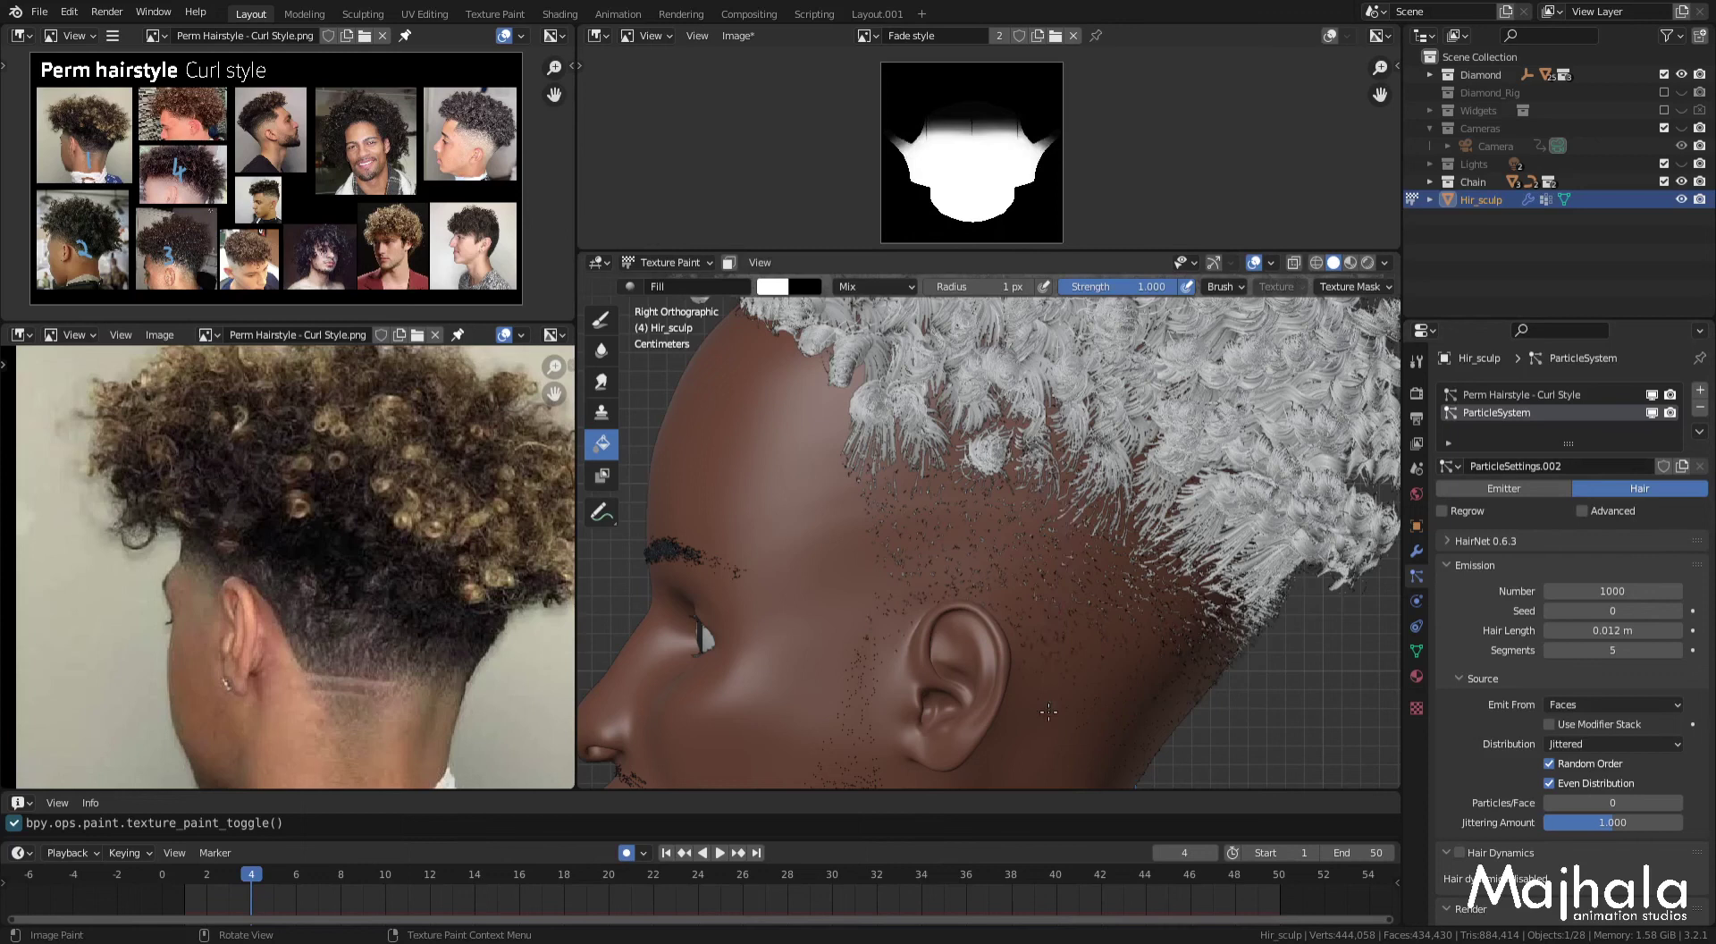
Step: Return the head to Object Mode, deselect it and orbit to the back
key("ctrl+Tab")
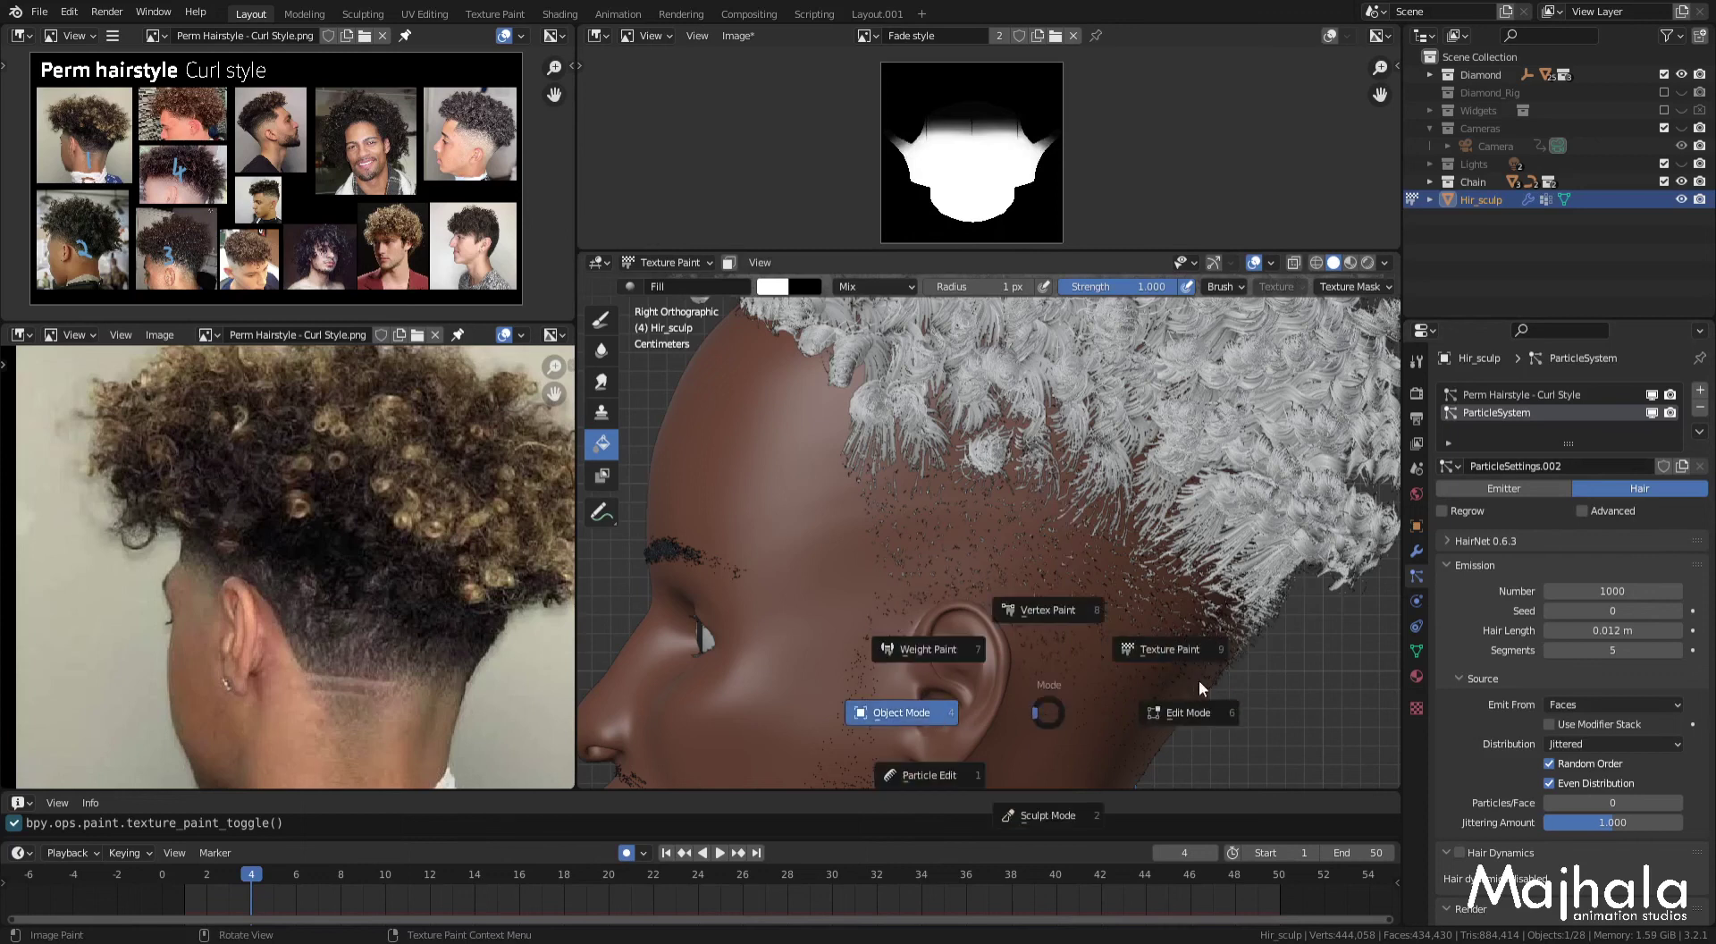
left_click(930, 715)
left_click(1278, 680)
mouse_move(1252, 693)
middle_mouse_down()
mouse_move(1128, 639)
mouse_move(1208, 667)
mouse_move(1226, 646)
mouse_move(1013, 627)
mouse_move(1198, 638)
mouse_move(1176, 630)
mouse_move(1176, 602)
mouse_move(1133, 652)
mouse_move(1198, 645)
mouse_move(1251, 665)
mouse_move(1233, 724)
mouse_move(1199, 738)
mouse_move(1219, 759)
mouse_move(1078, 674)
mouse_move(1133, 686)
mouse_move(1112, 640)
mouse_move(1173, 670)
mouse_move(1096, 675)
mouse_move(1316, 666)
mouse_move(1297, 600)
middle_mouse_up()
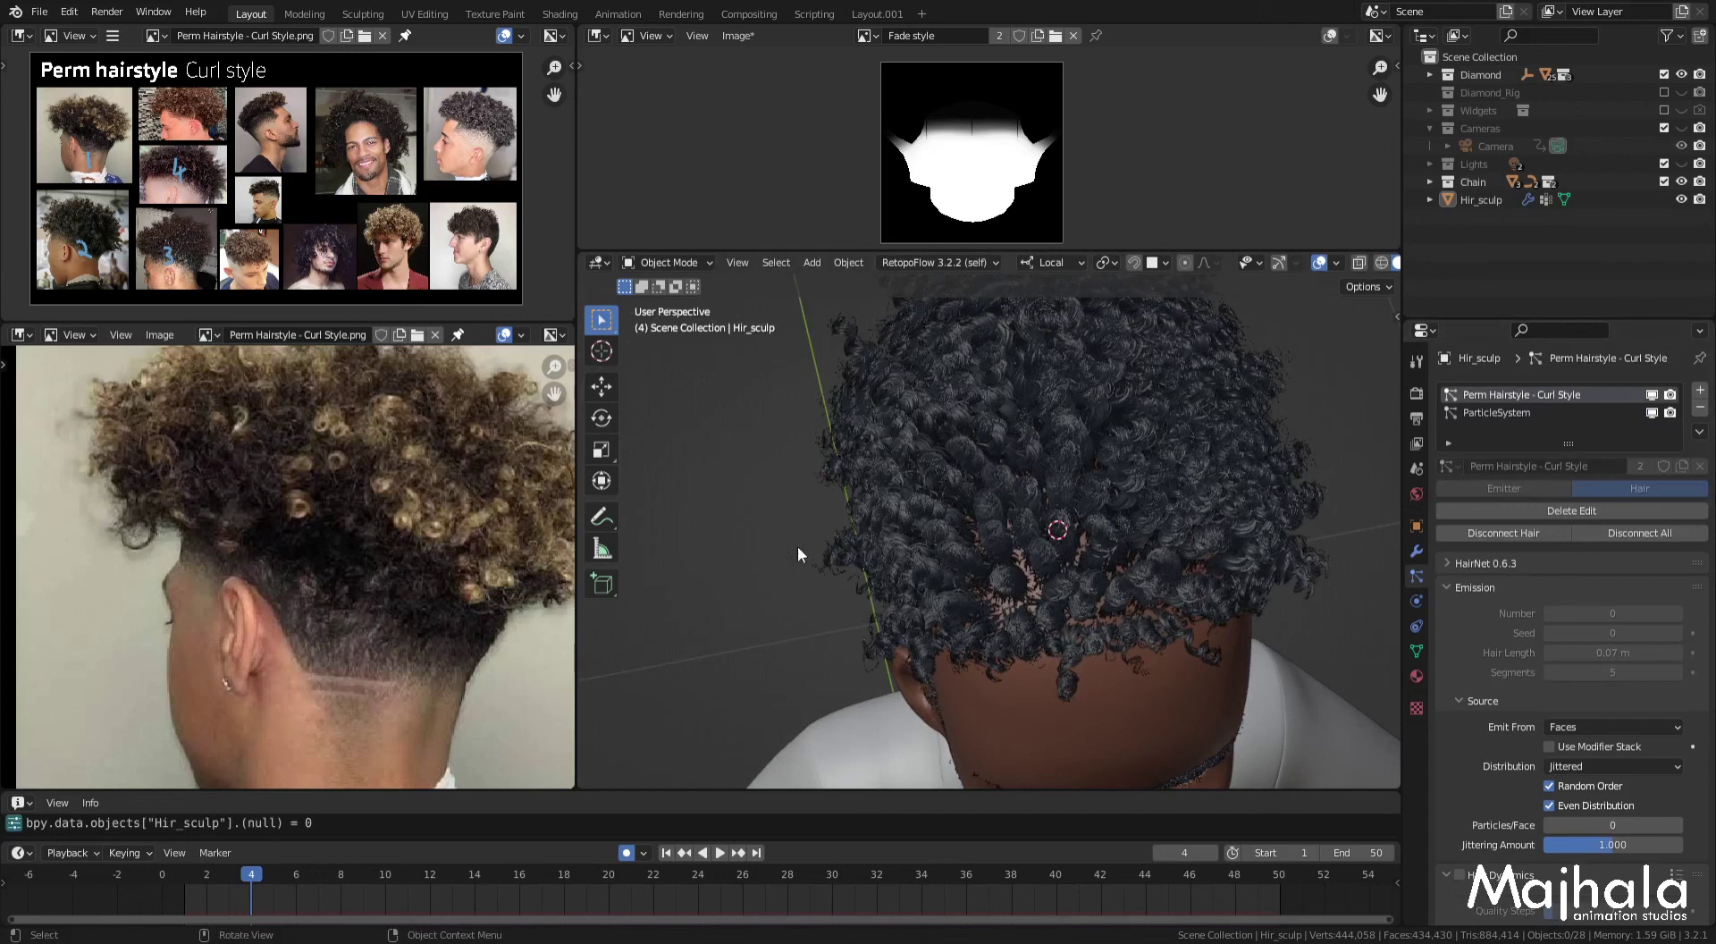
Step: Enter Particle Edit and resize the Comb brush to 64 px
key("ctrl+Tab")
left_click(705, 609)
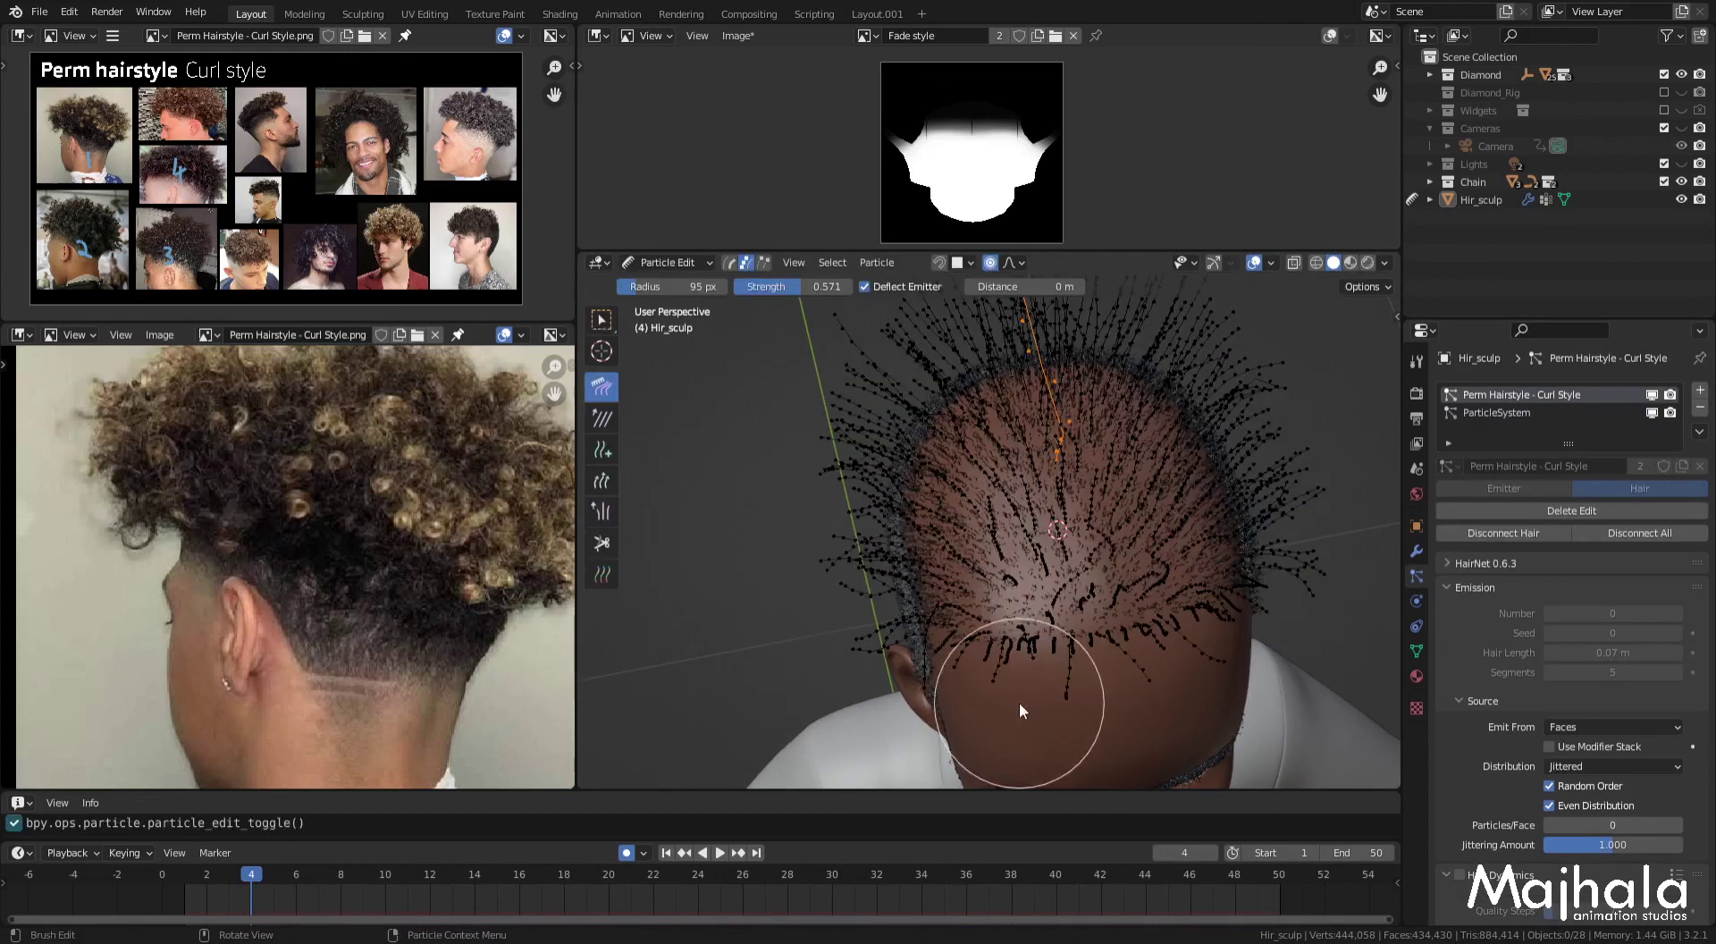
key("f")
left_click(1089, 642)
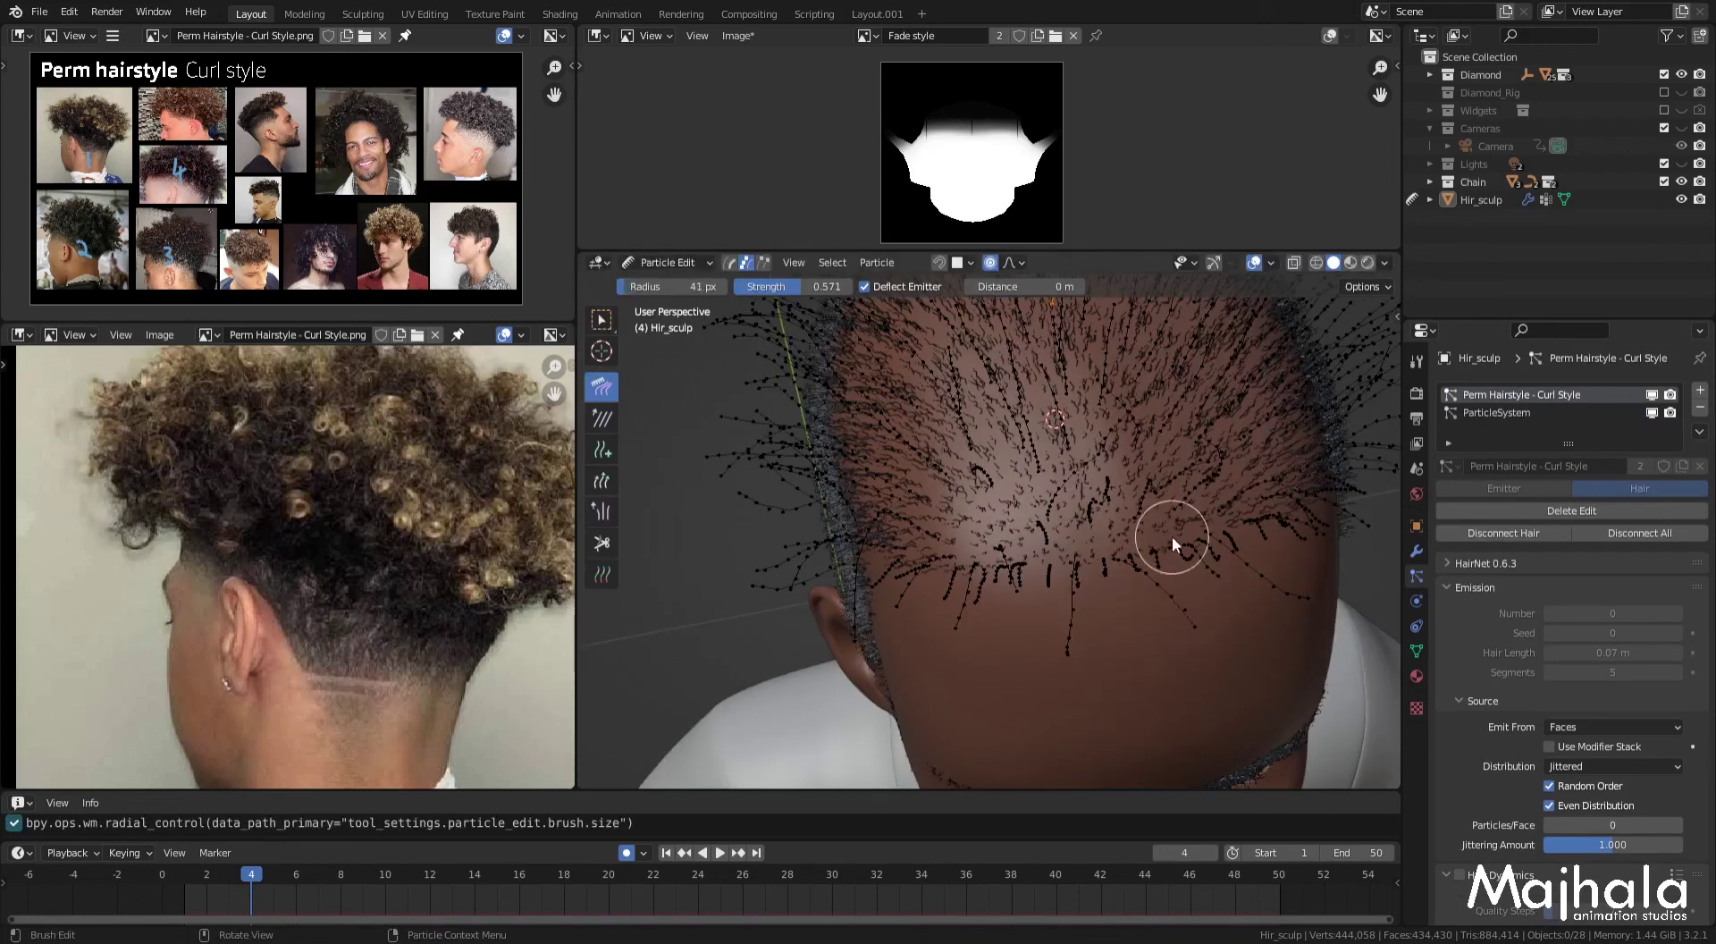
left_click(1364, 288)
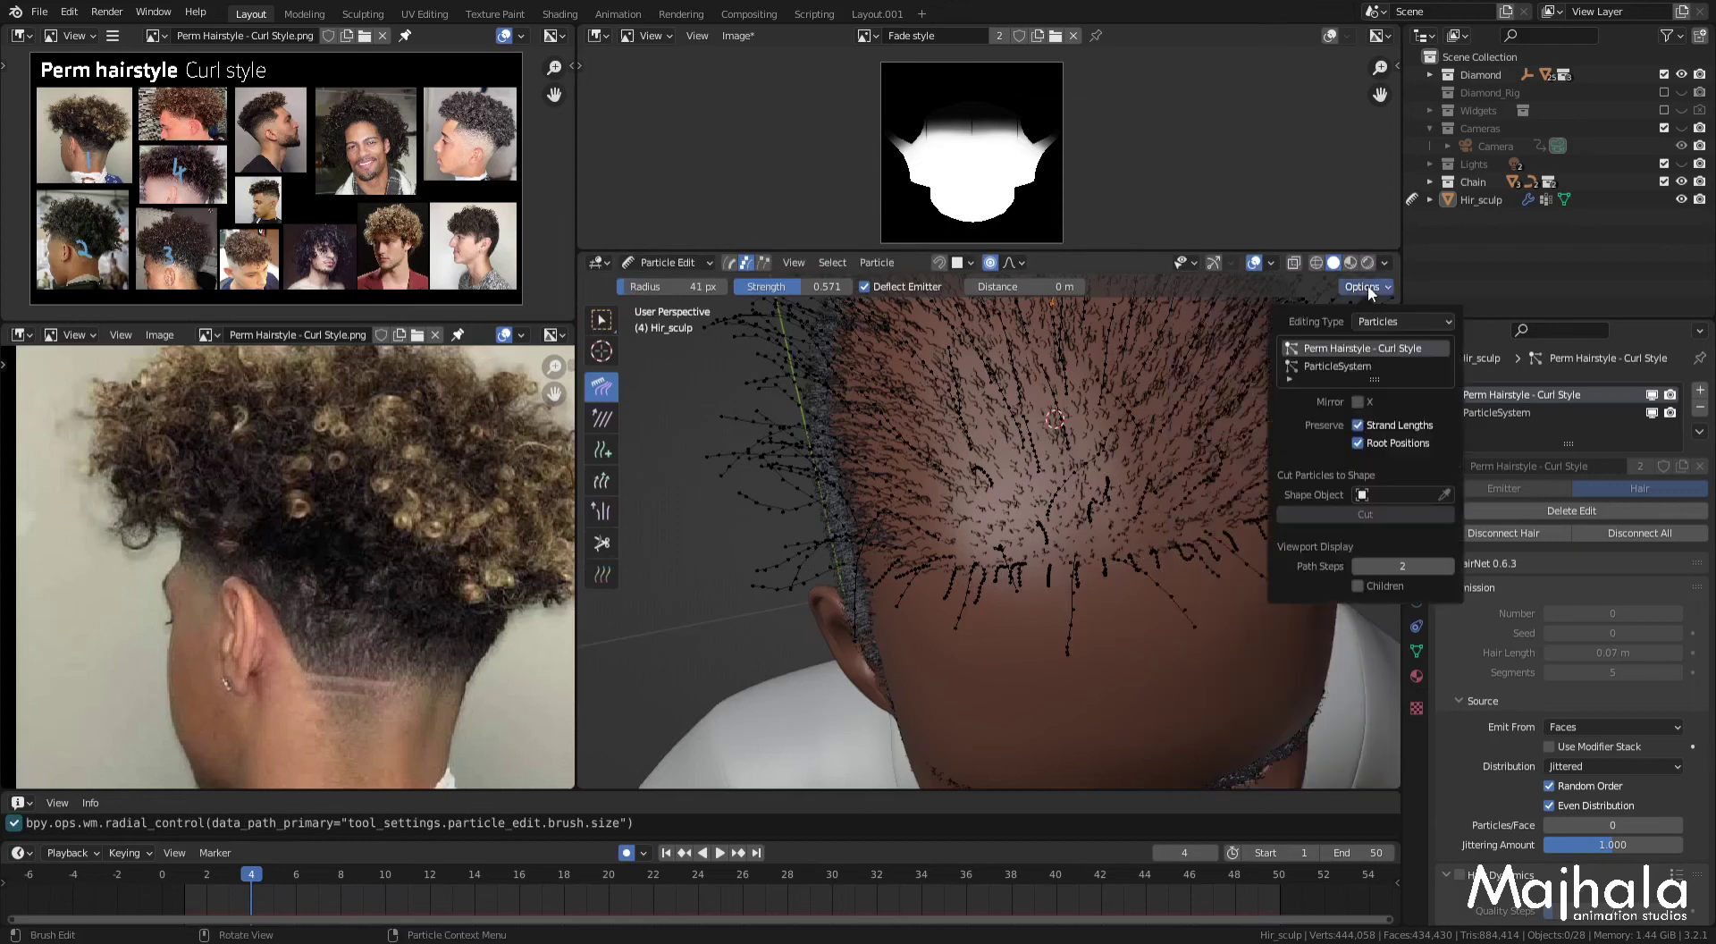
key("f")
left_click(1070, 666)
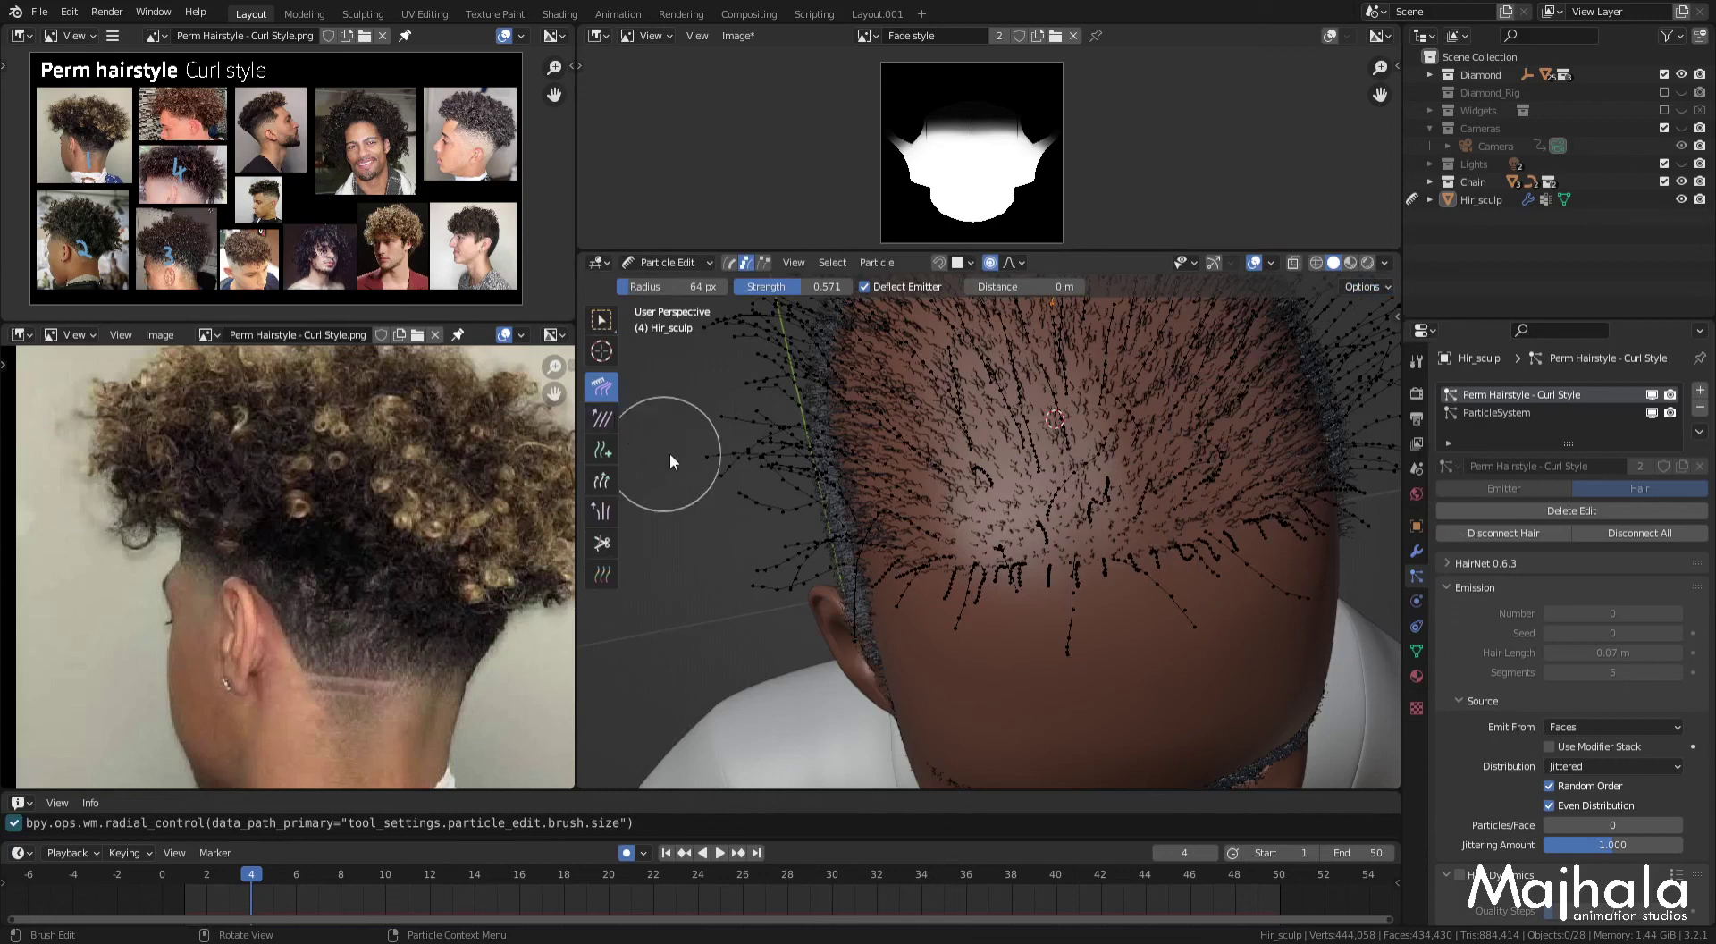
Step: Comb the perm strands at the back of the scalp into new bends, then orbit toward the forehead
left_click_drag(1062, 676, 1056, 668)
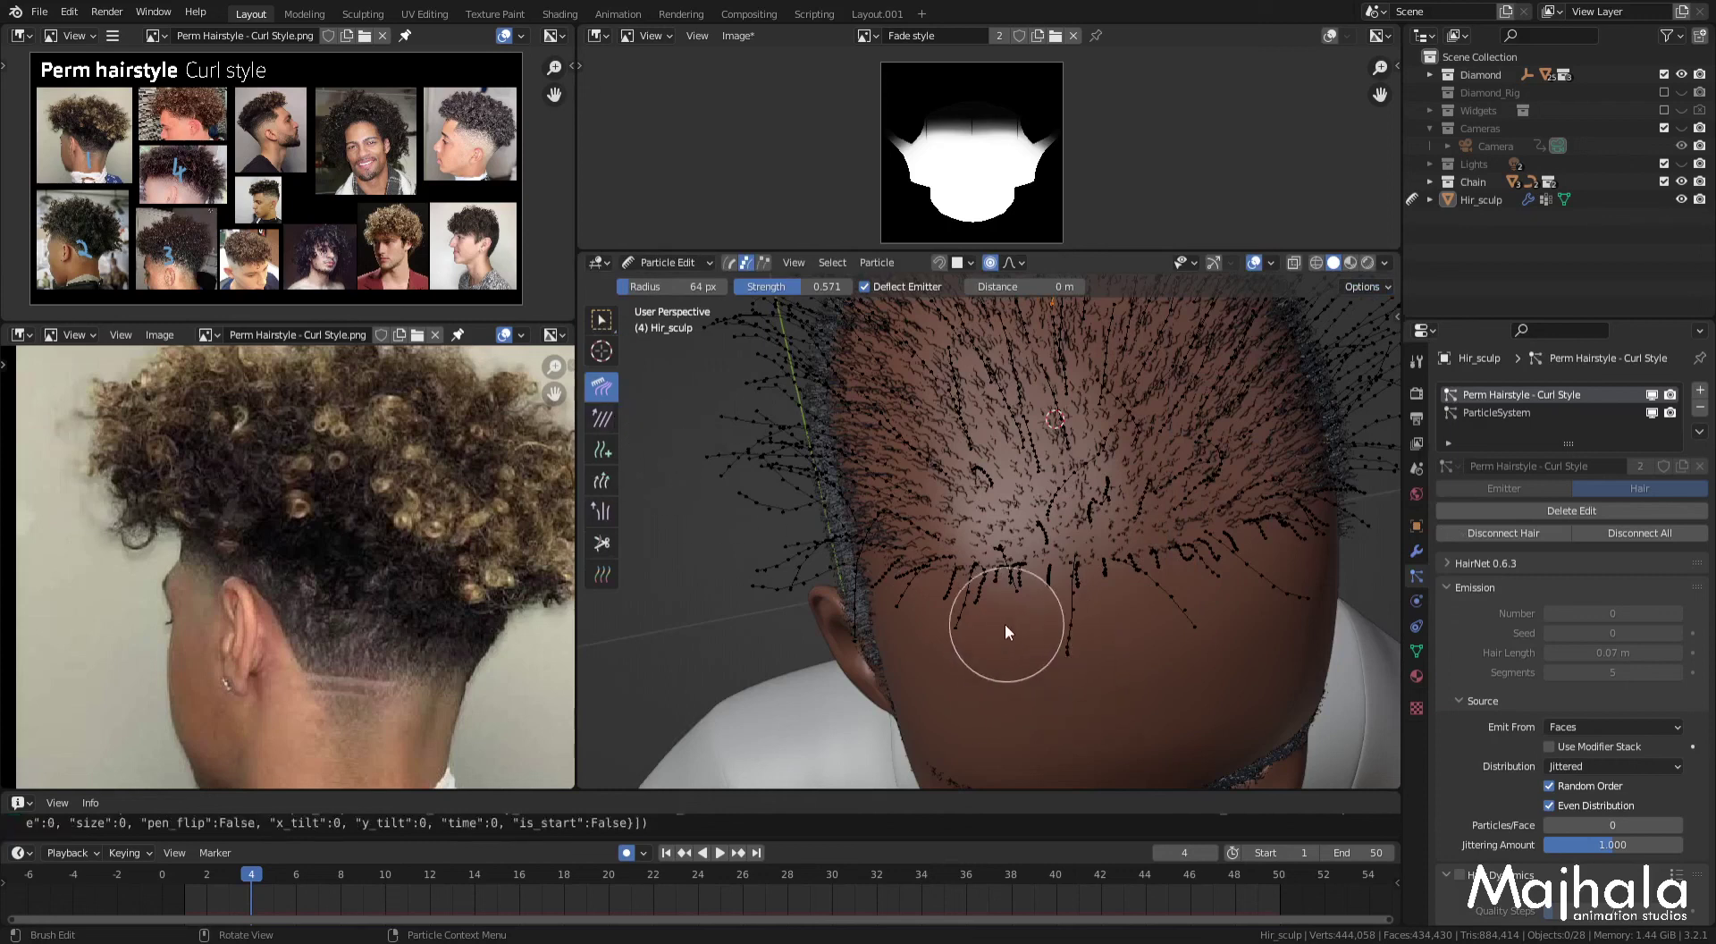
key("alt+a")
left_click_drag(1053, 669, 1066, 640)
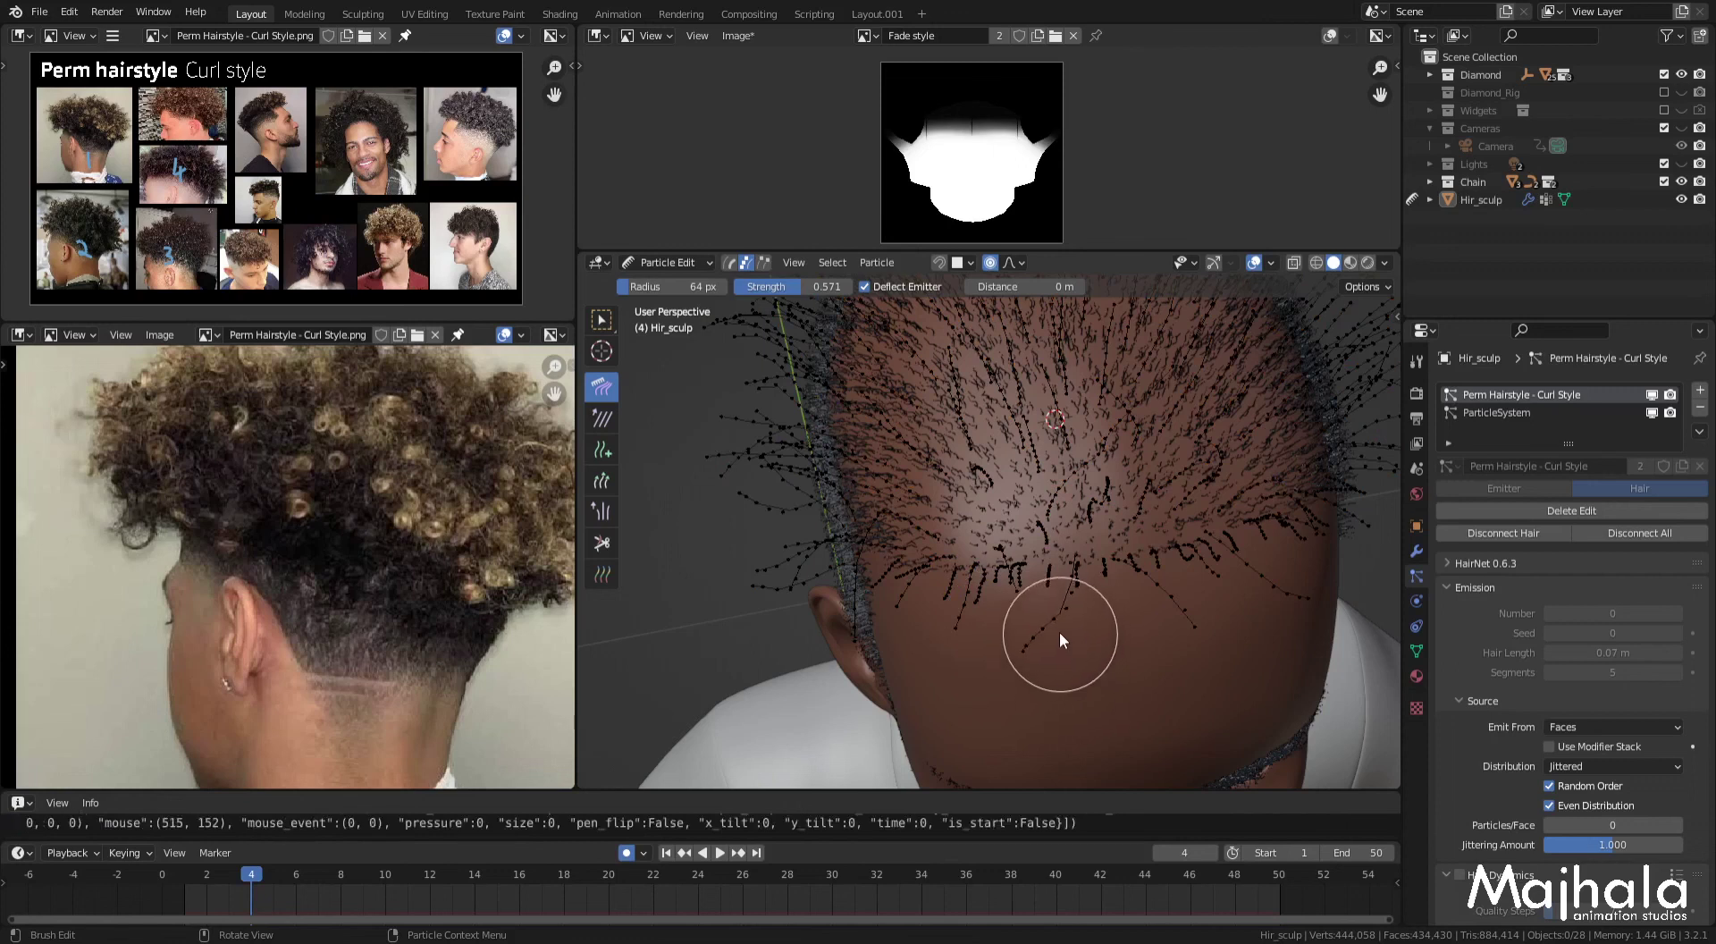
mouse_move(1018, 654)
middle_mouse_down()
mouse_move(1042, 611)
mouse_move(985, 608)
mouse_move(1173, 593)
middle_mouse_up()
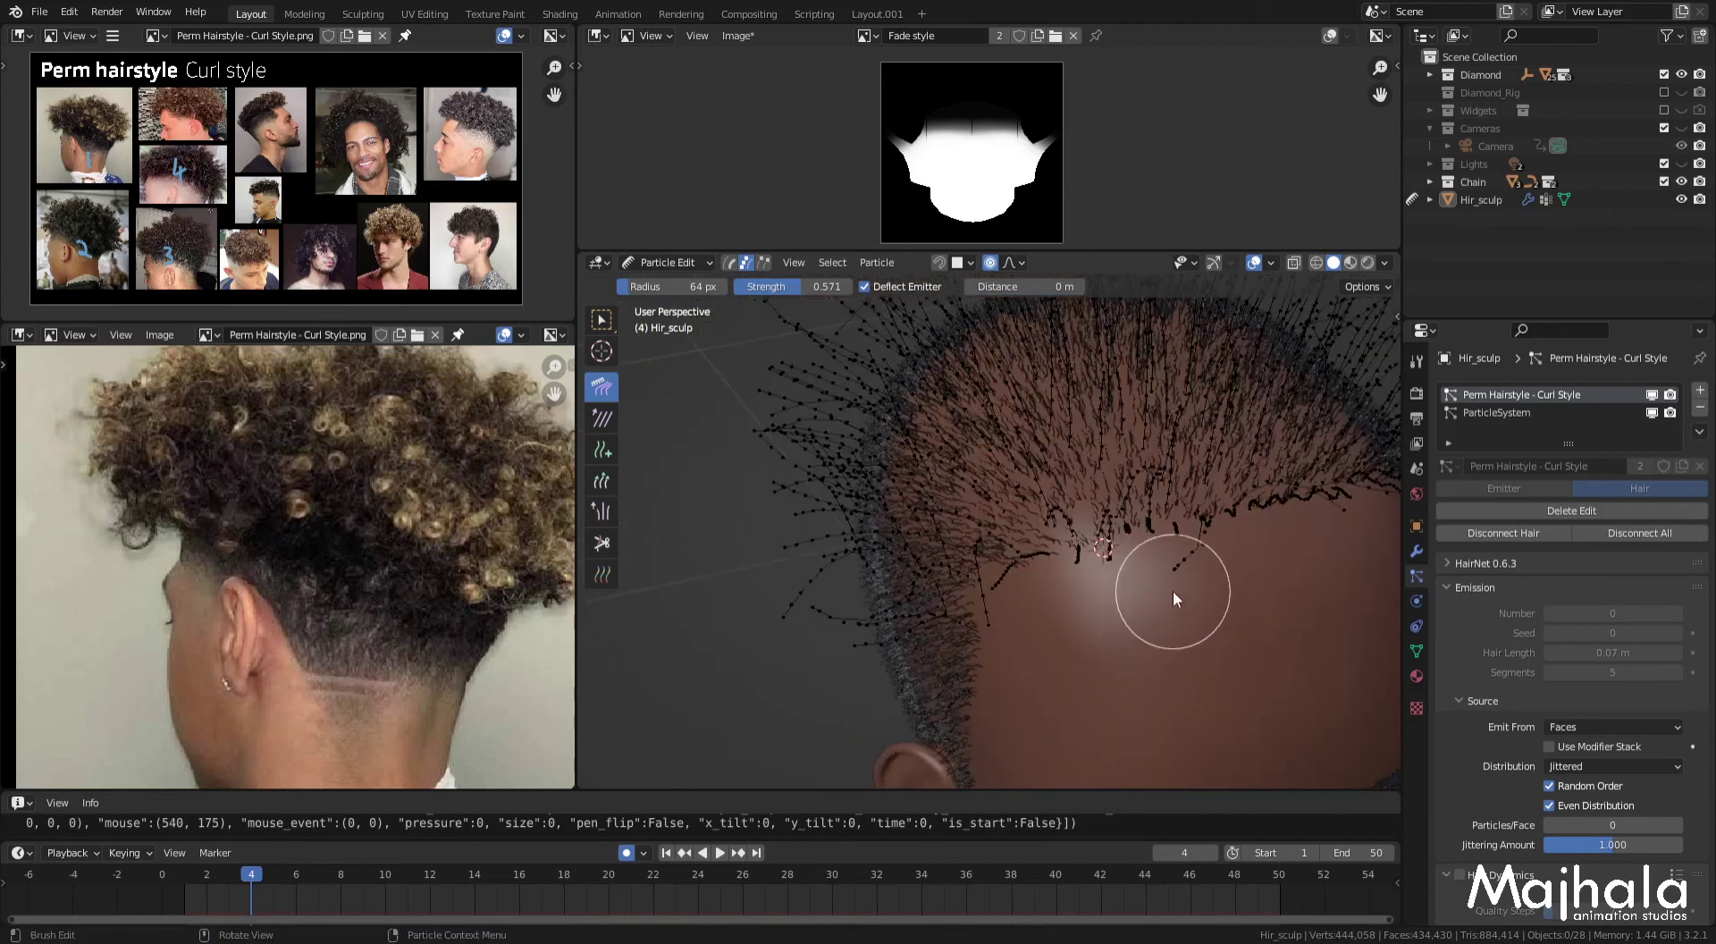
mouse_move(1162, 634)
middle_mouse_down()
mouse_move(1053, 598)
mouse_move(1022, 616)
mouse_move(1031, 643)
mouse_move(994, 613)
mouse_move(1035, 630)
mouse_move(1037, 656)
mouse_move(917, 647)
mouse_move(885, 690)
mouse_move(887, 606)
mouse_move(856, 583)
mouse_move(844, 532)
middle_mouse_up()
key("ctrl+Tab")
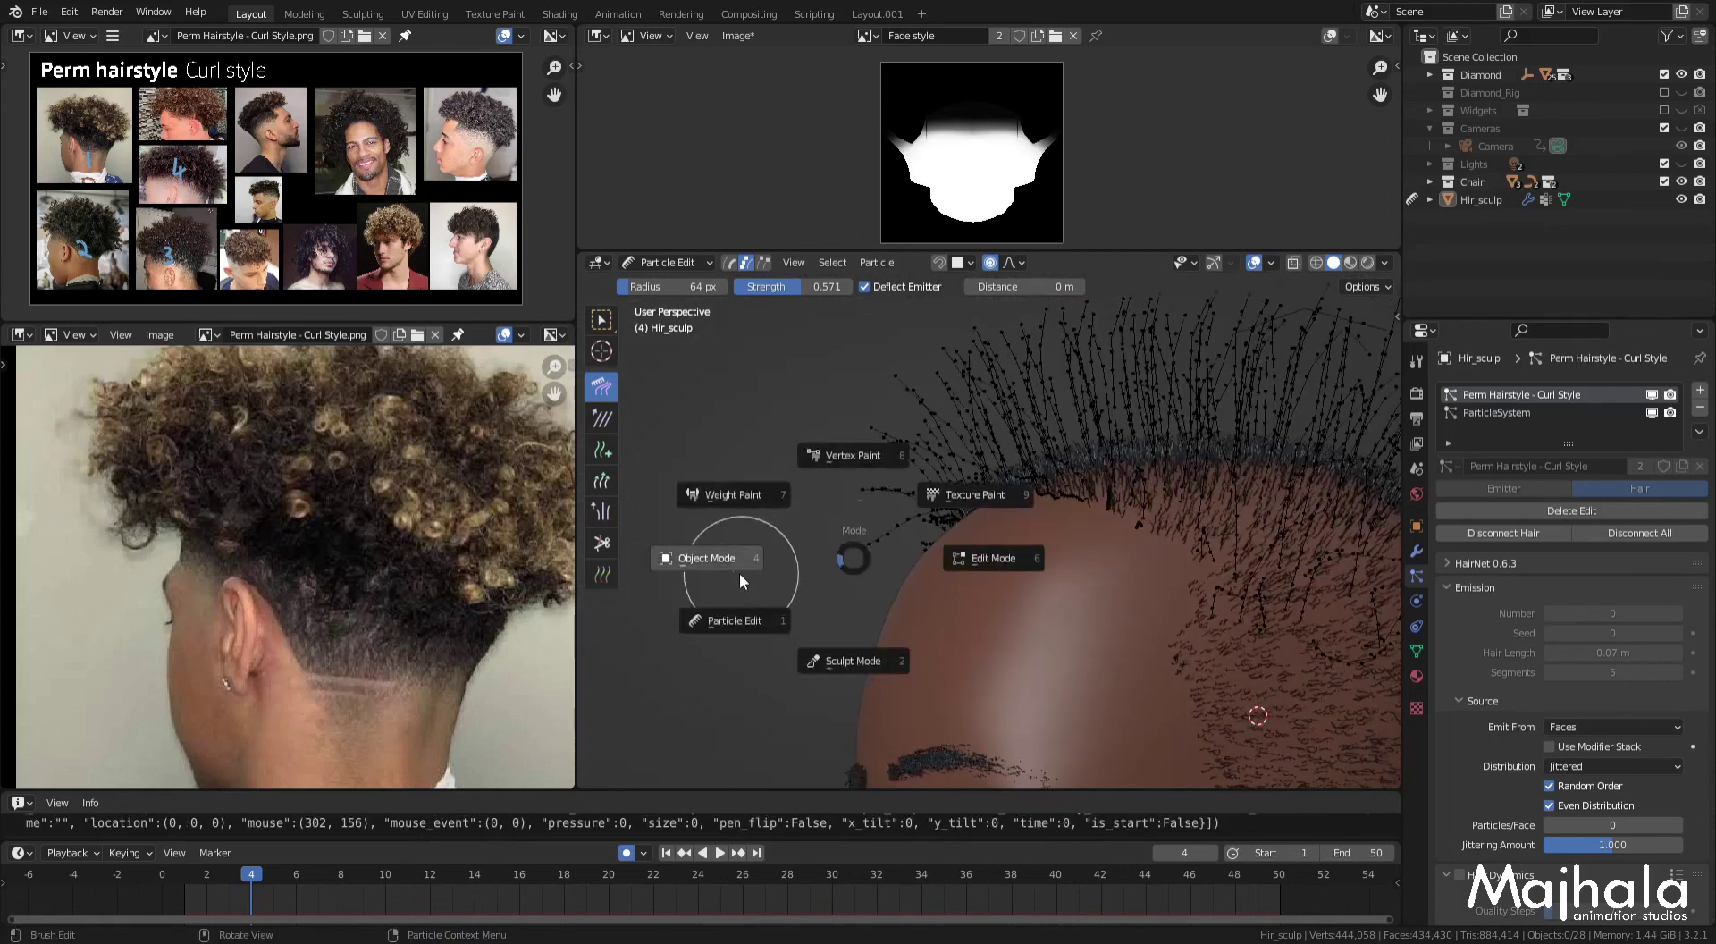
Step: Orbit around the curly hair and save Perm Hairstyle - Curl Style-Tutorial.blend
mouse_move(935, 603)
middle_mouse_down()
mouse_move(1042, 606)
mouse_move(1136, 667)
mouse_move(1037, 594)
mouse_move(1051, 640)
mouse_move(1069, 560)
mouse_move(1166, 611)
mouse_move(1072, 533)
middle_mouse_up()
mouse_move(1156, 493)
middle_mouse_down()
mouse_move(1127, 502)
mouse_move(1155, 469)
mouse_move(1188, 481)
mouse_move(1006, 527)
mouse_move(1074, 490)
middle_mouse_up()
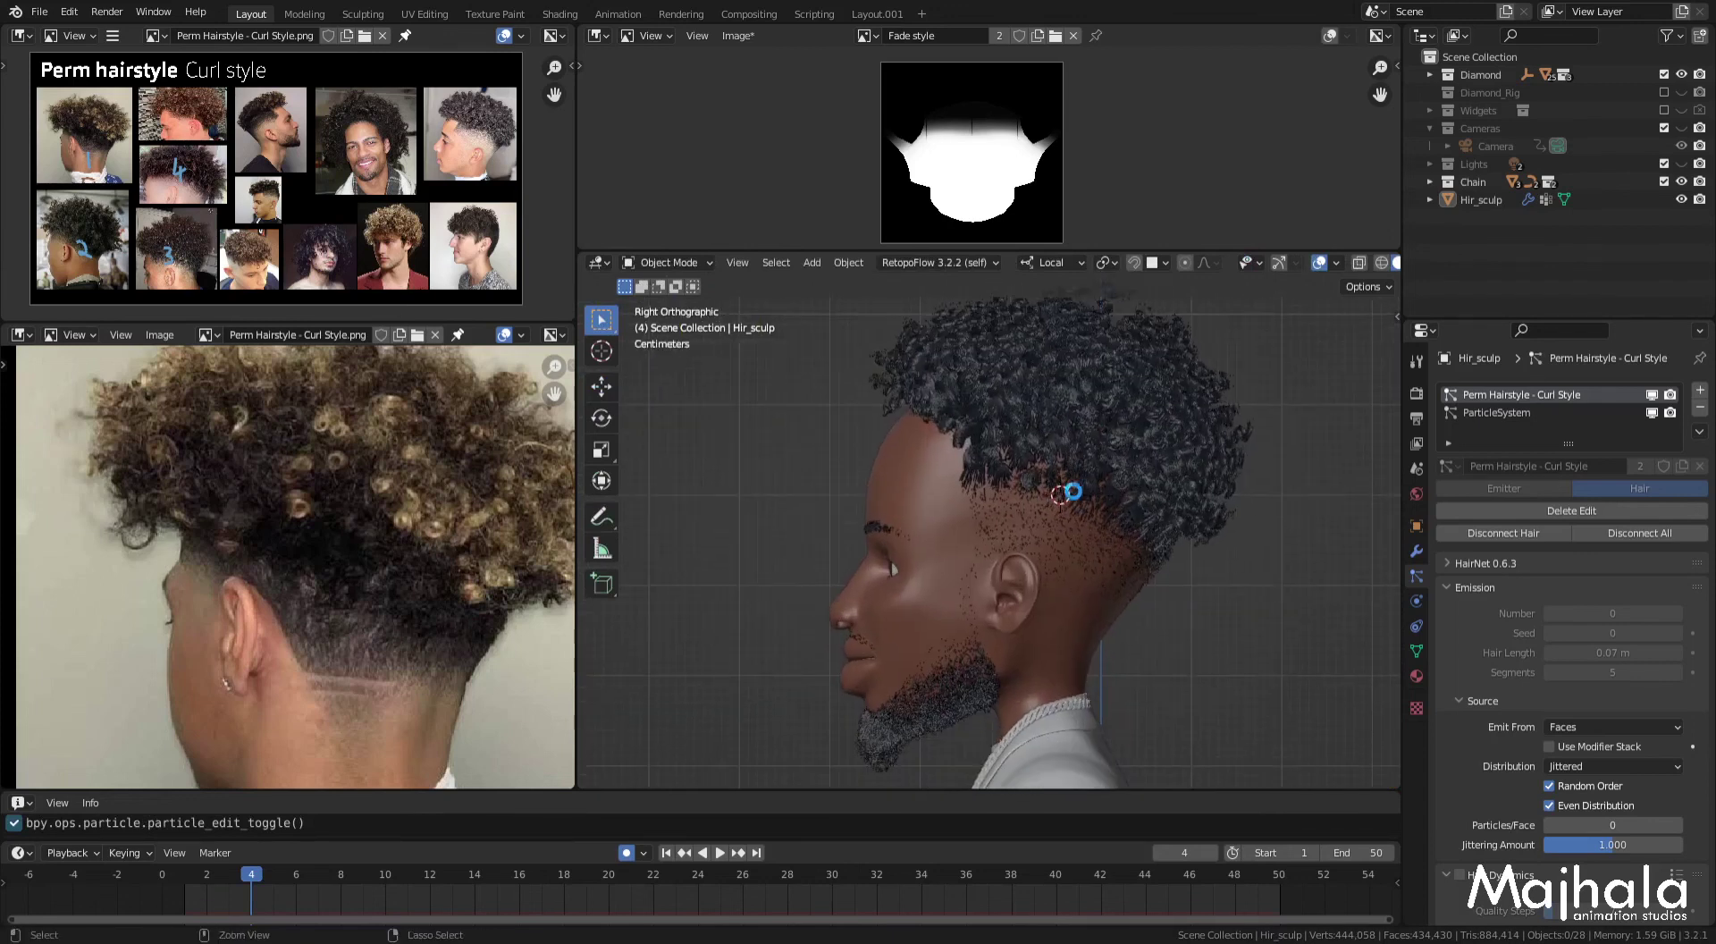
key("ctrl+s")
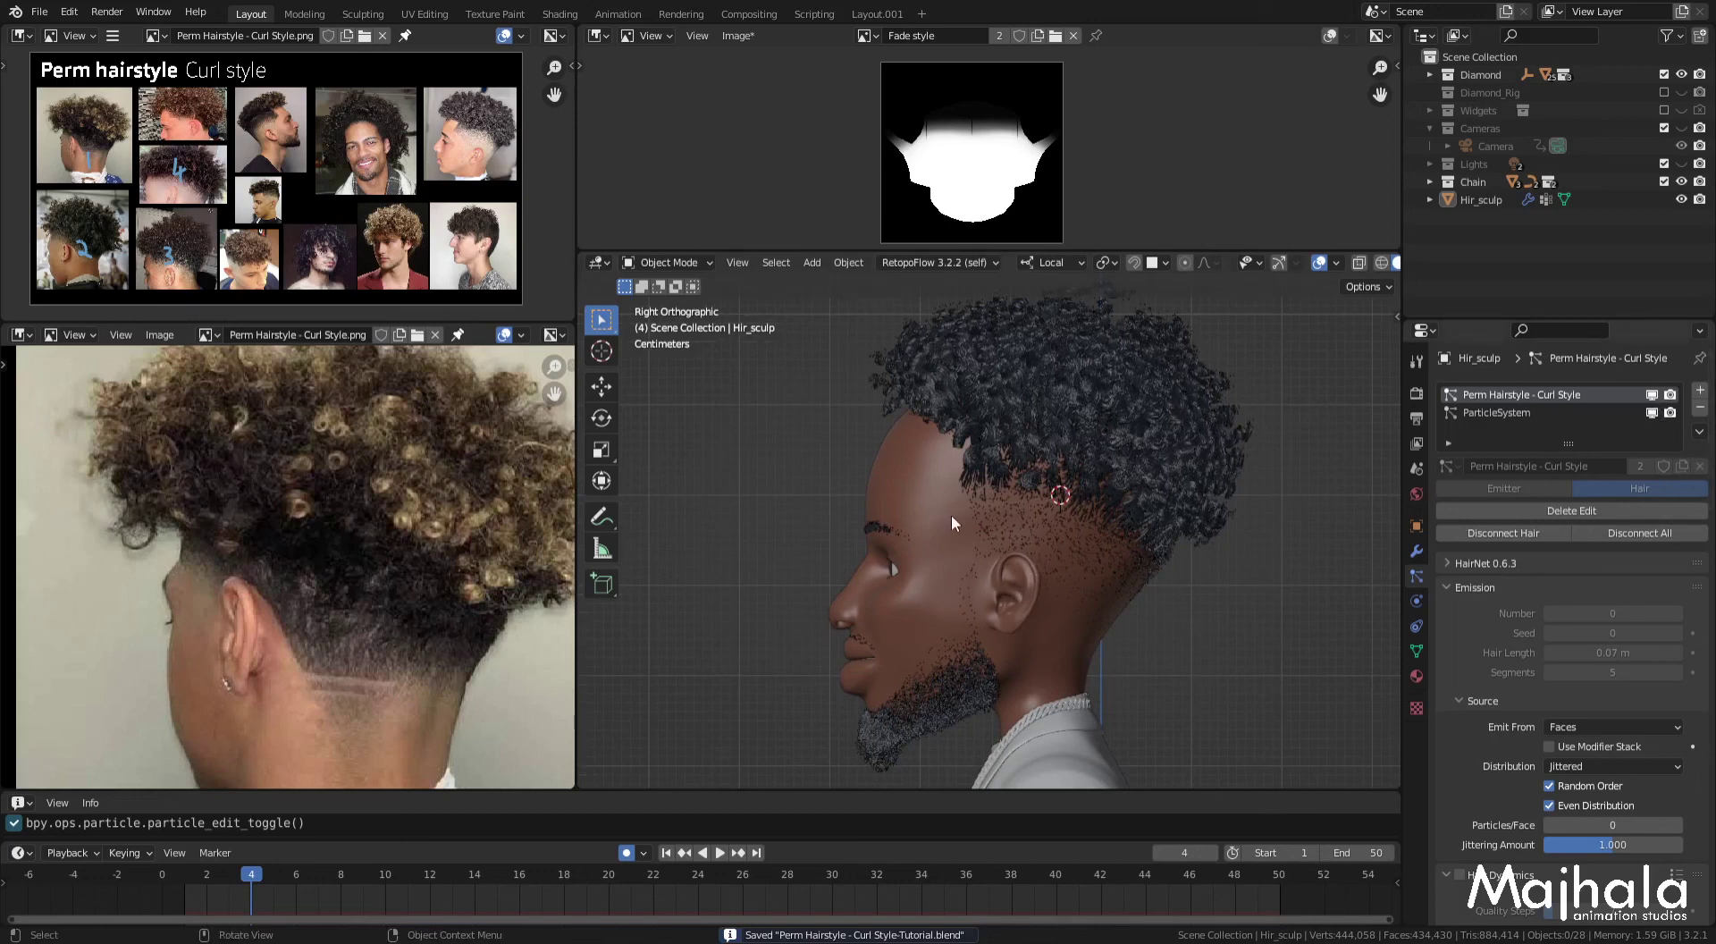
Step: Select the head mesh and snap to the right side view
middle_click_drag(1004, 549, 1118, 529)
left_click(1075, 540)
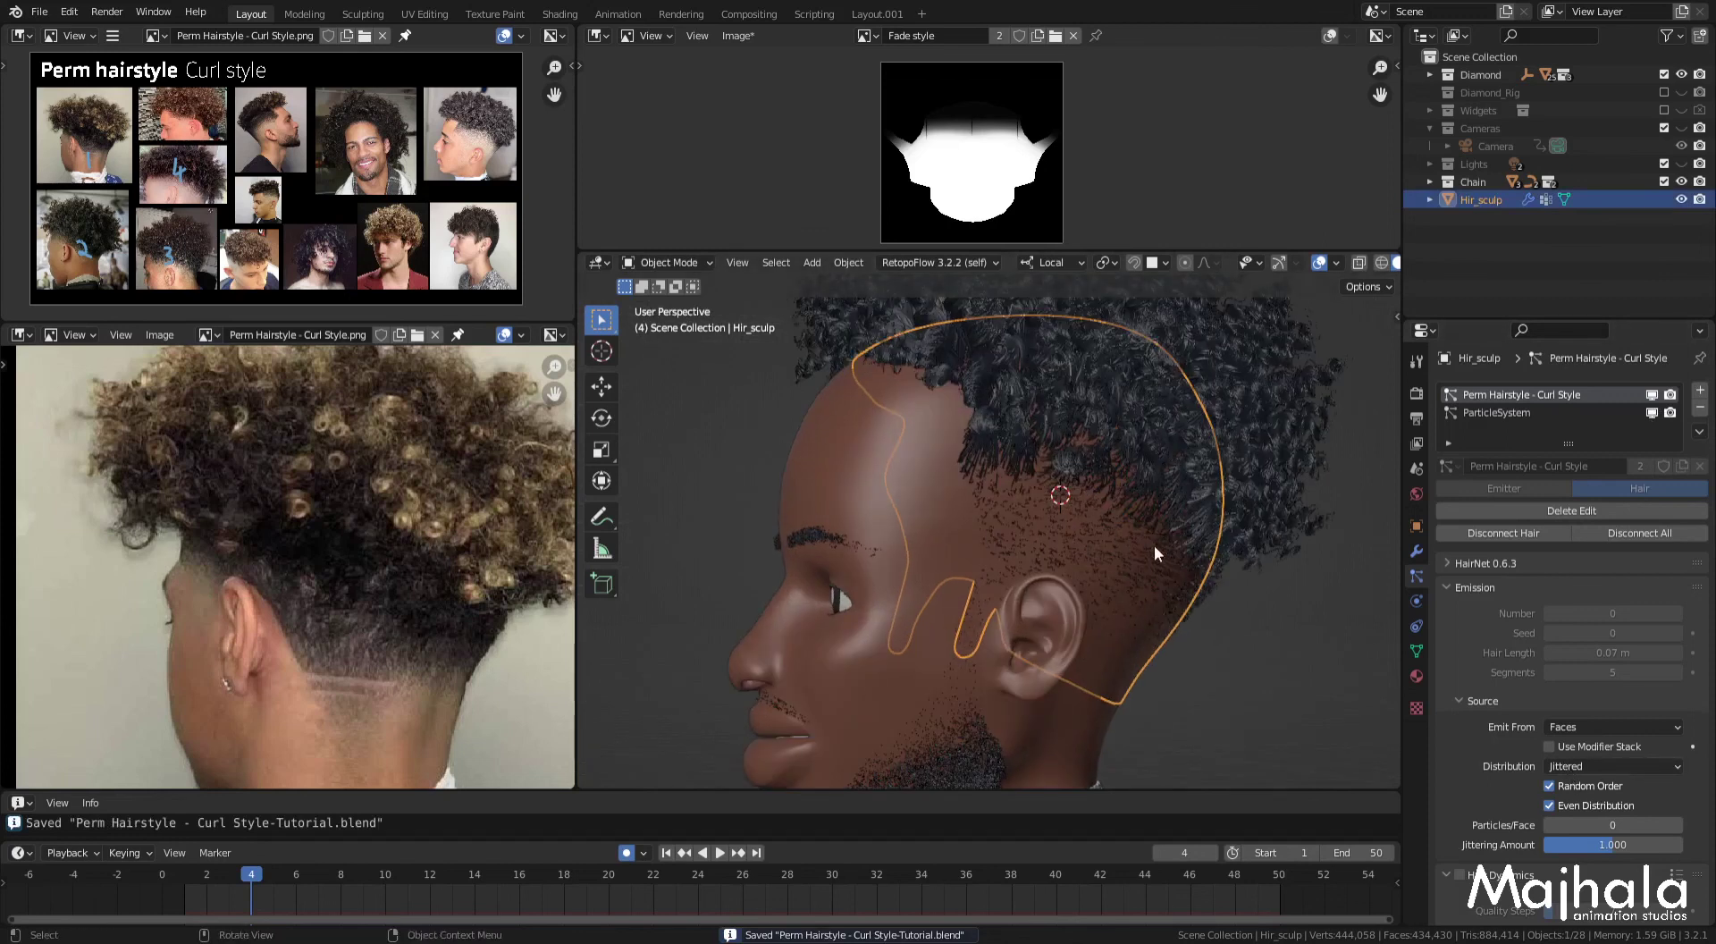
key("KP_3")
scroll(1028, 604, "up", 3)
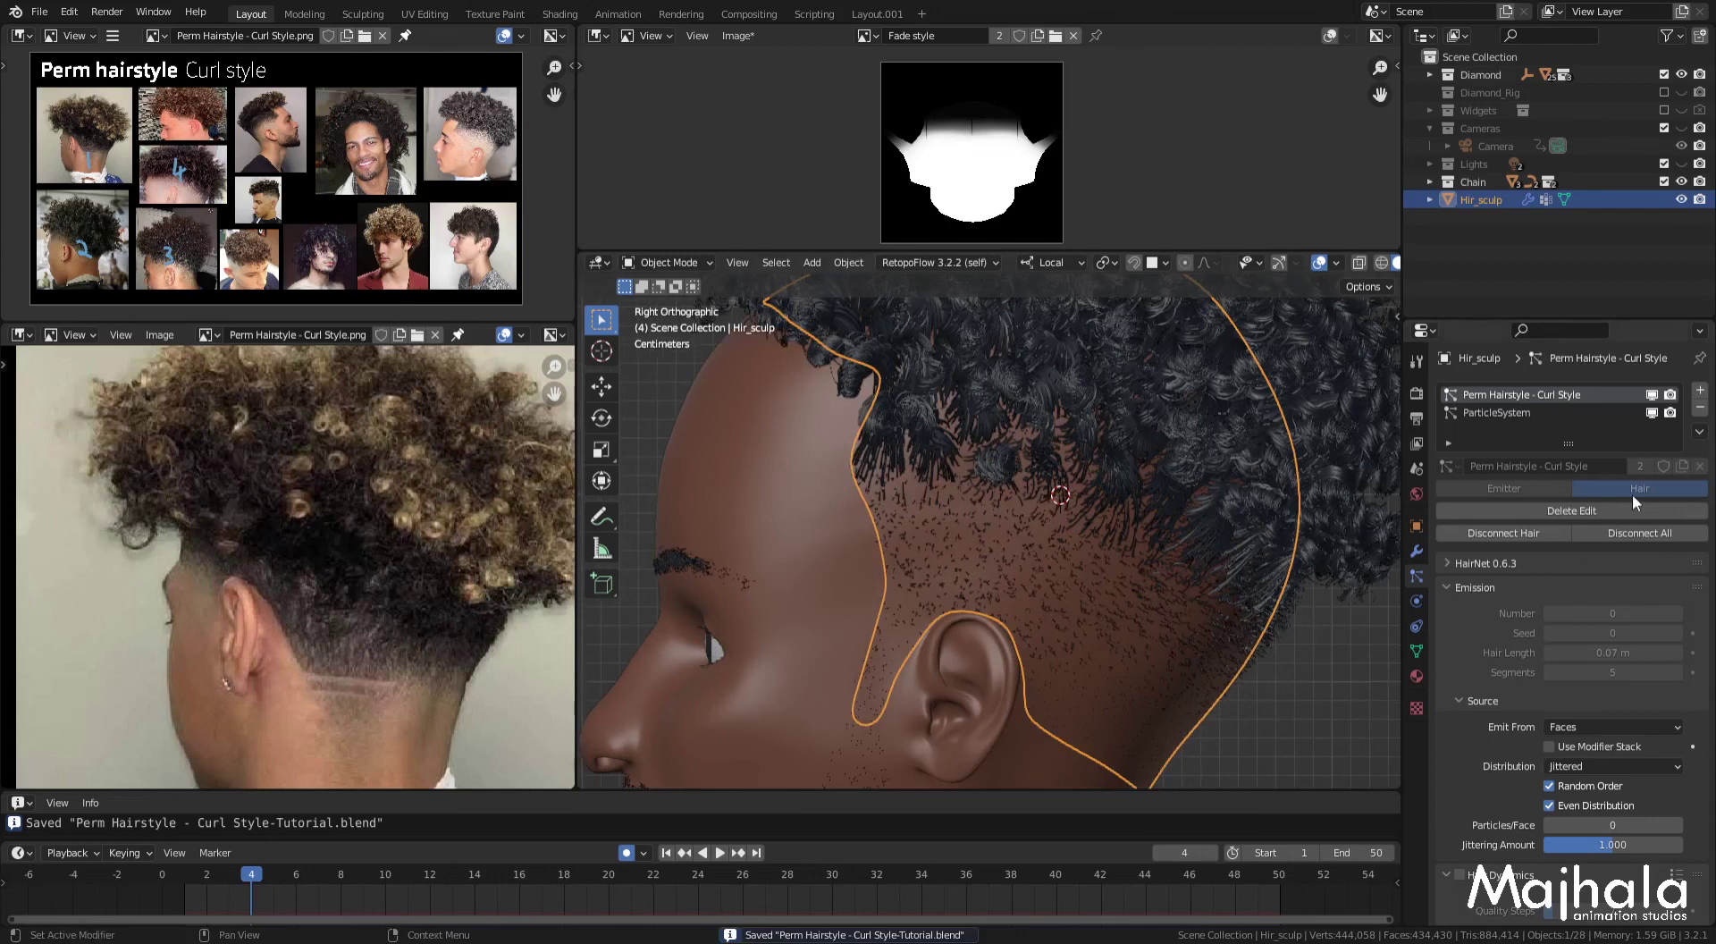
Step: Hide the curly perm layer so only the short fade shows, then orbit to view the back of the fade
left_click(1651, 394)
scroll(1010, 638, "down", 2)
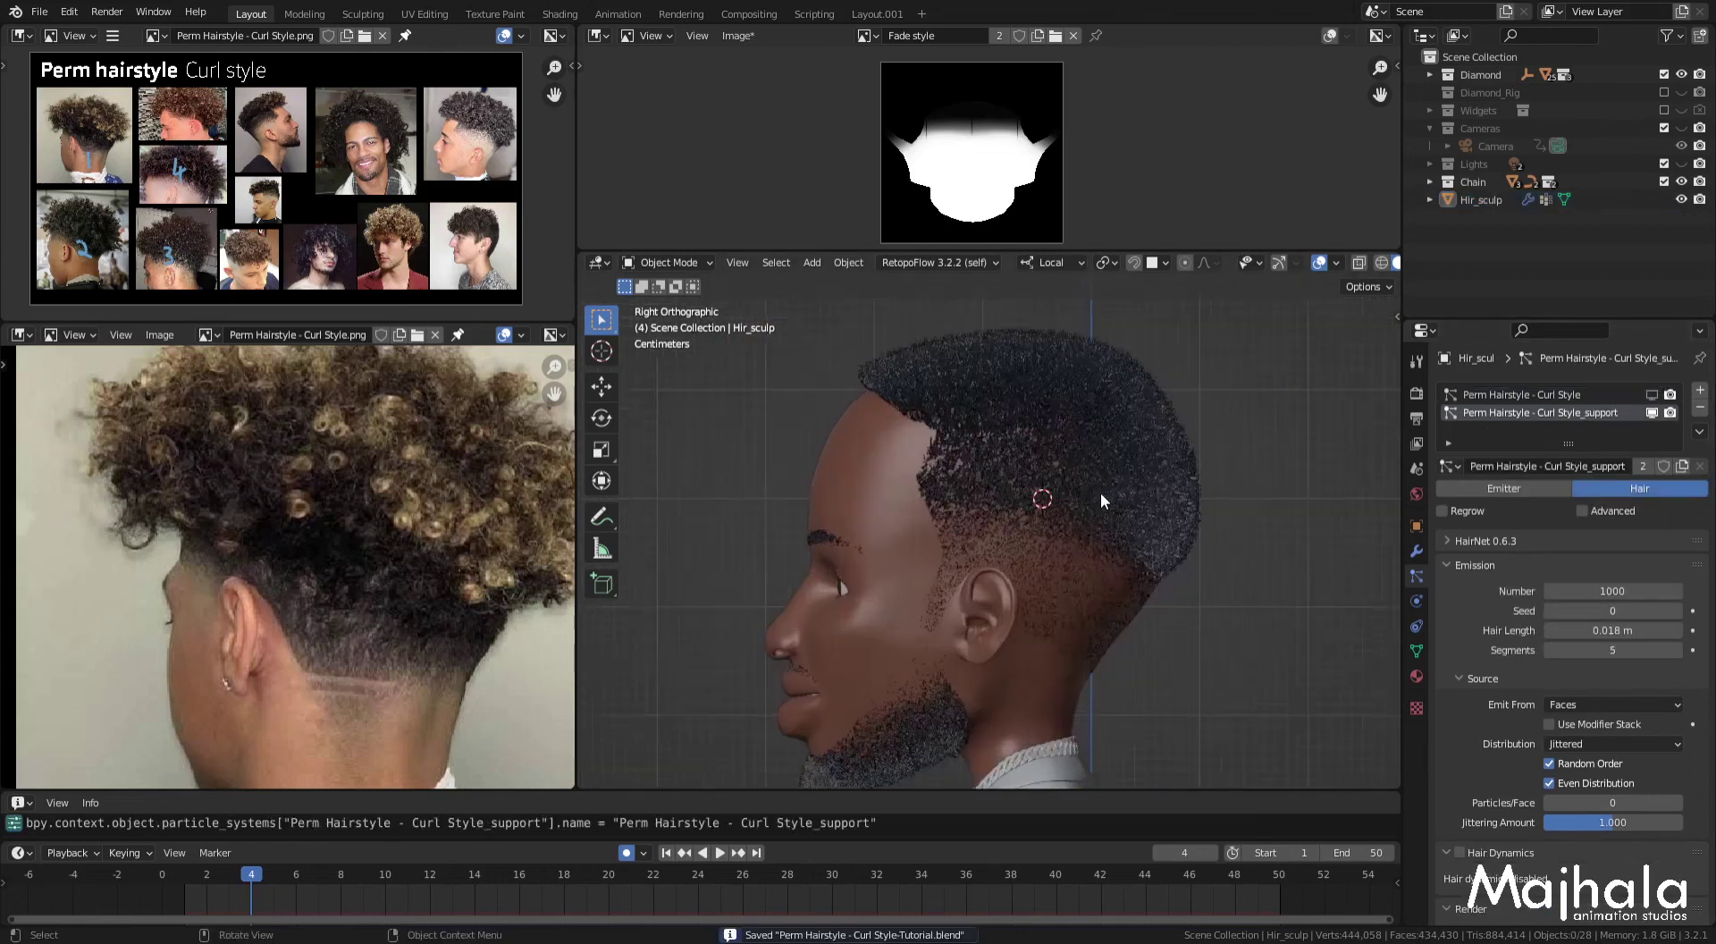
scroll(1101, 492, "up", 2)
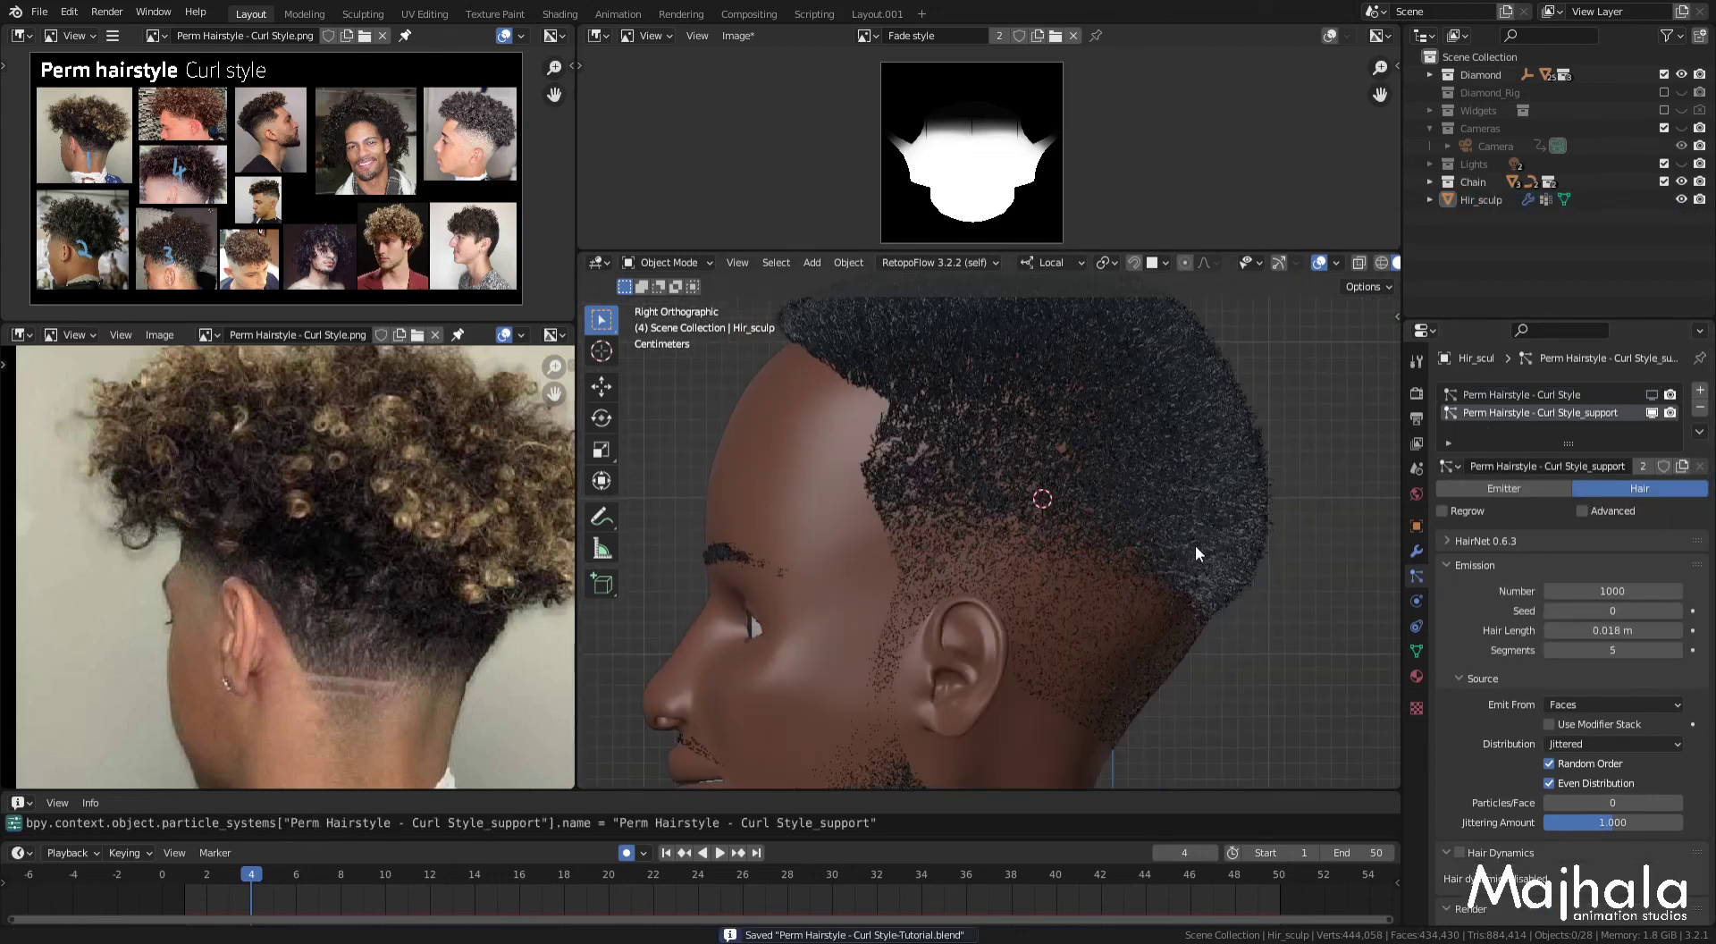
middle_click_drag(1142, 570, 1176, 647, "shift")
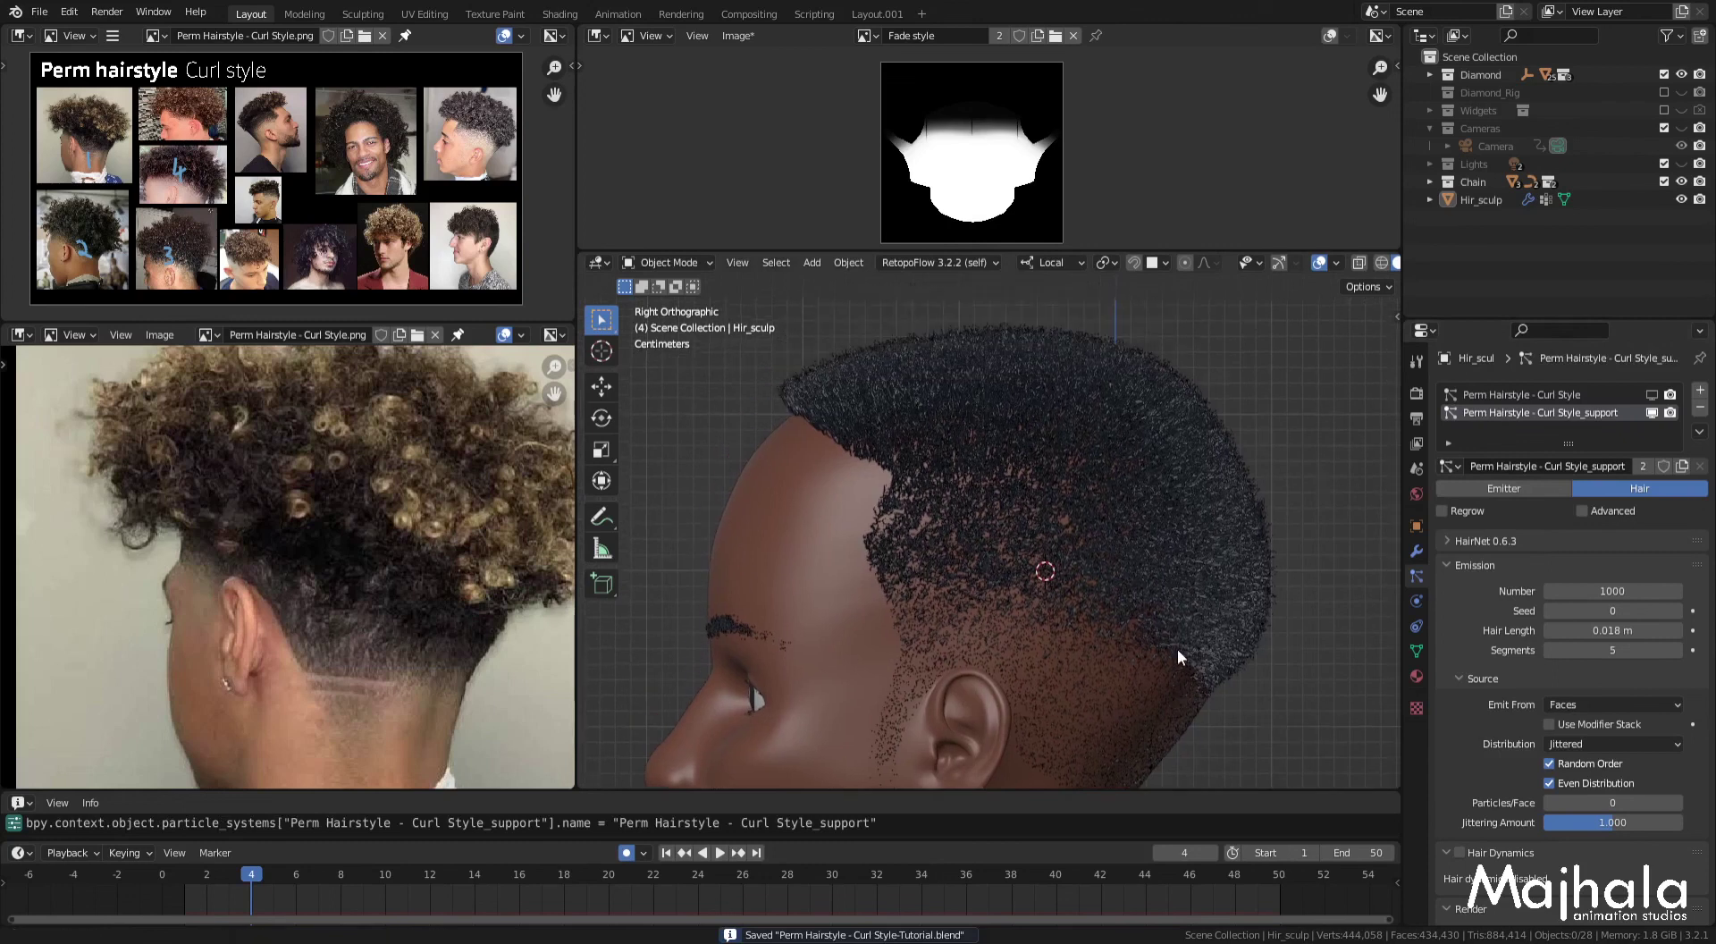
middle_click_drag(1226, 583, 1221, 556, "shift")
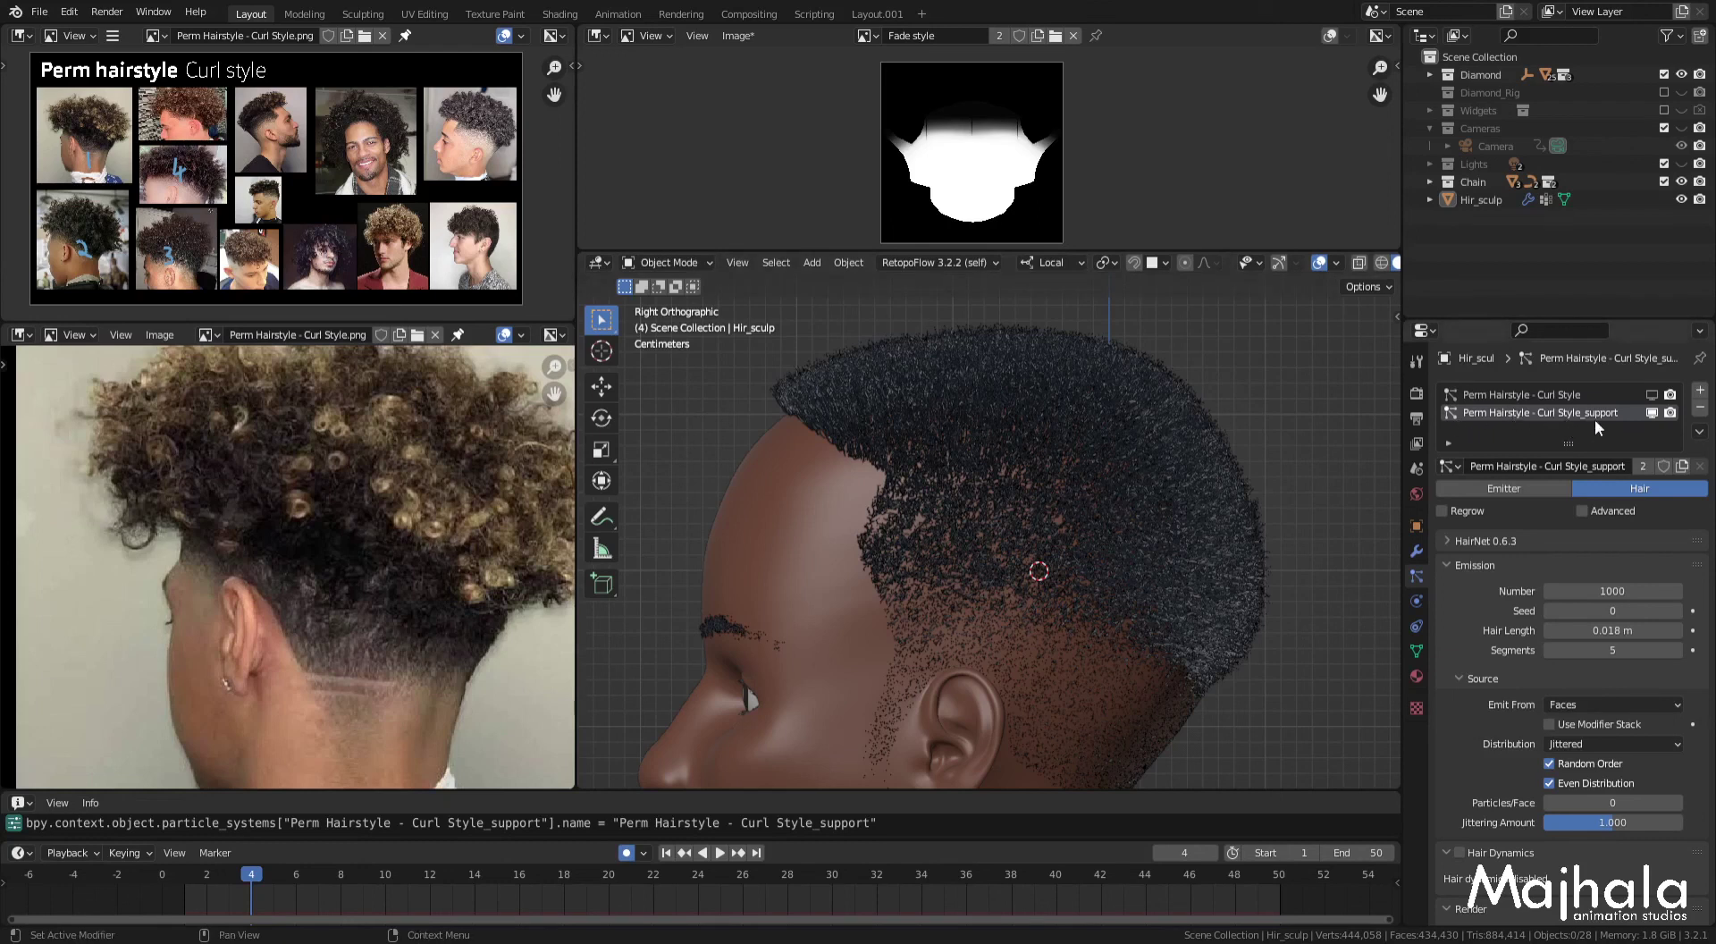
scroll(1510, 603, "down", 5)
scroll(1510, 602, "down", 5)
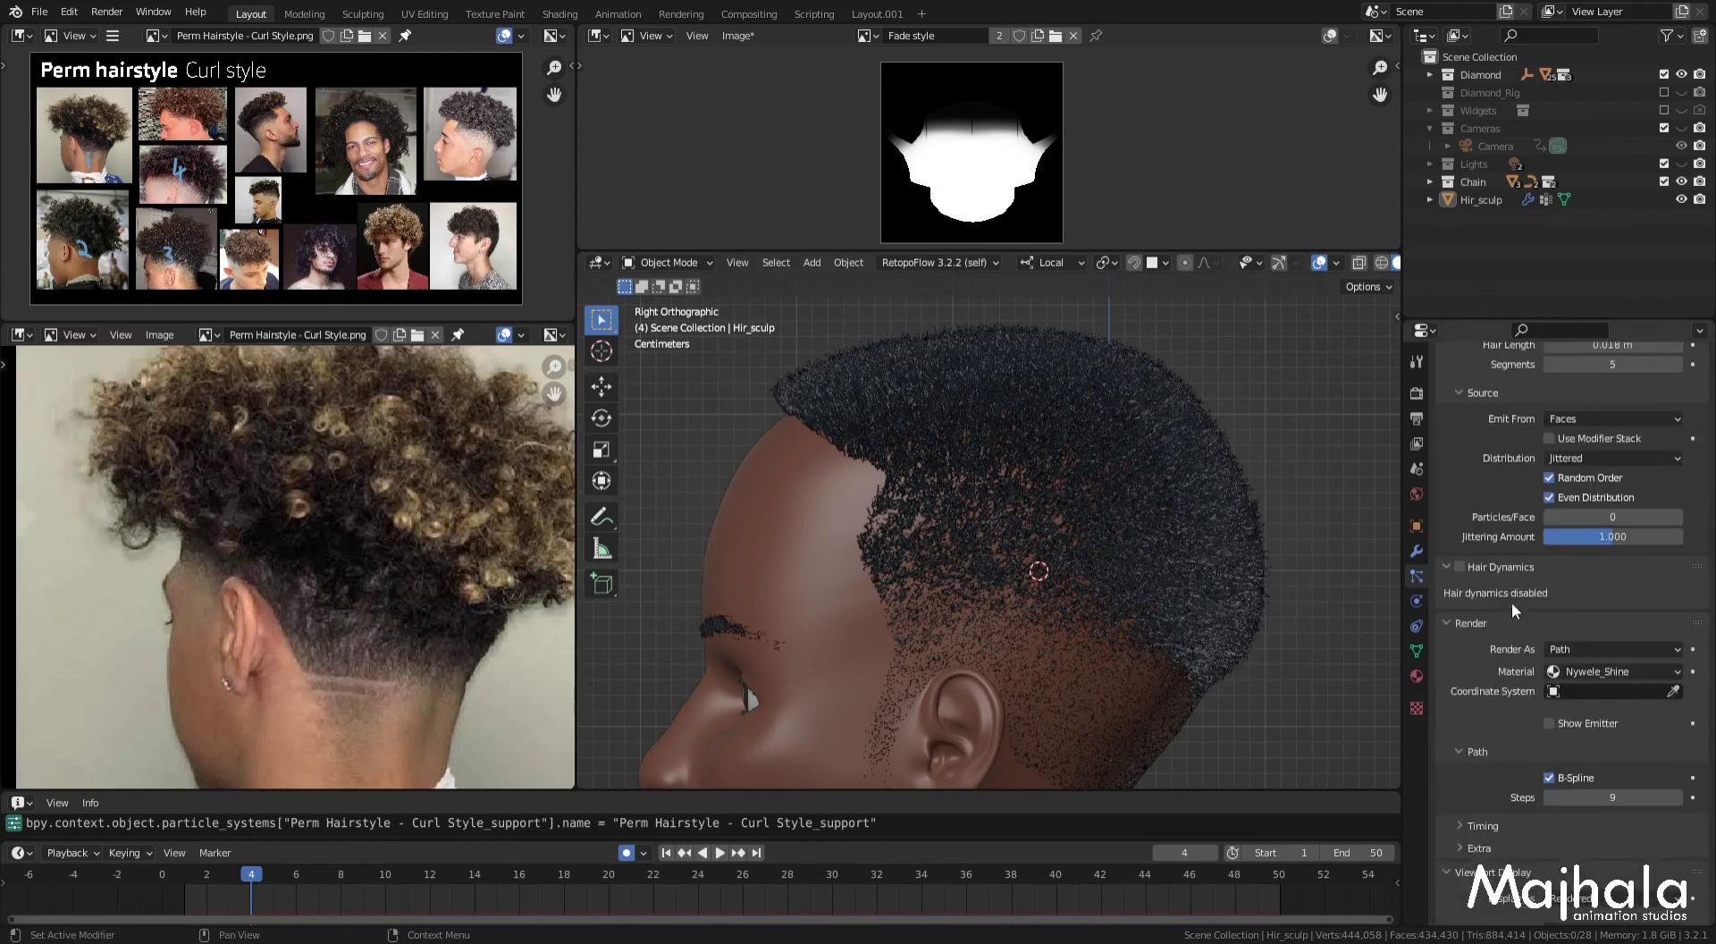
mouse_move(1080, 556)
middle_mouse_down()
mouse_move(1117, 544)
mouse_move(1074, 341)
middle_mouse_up()
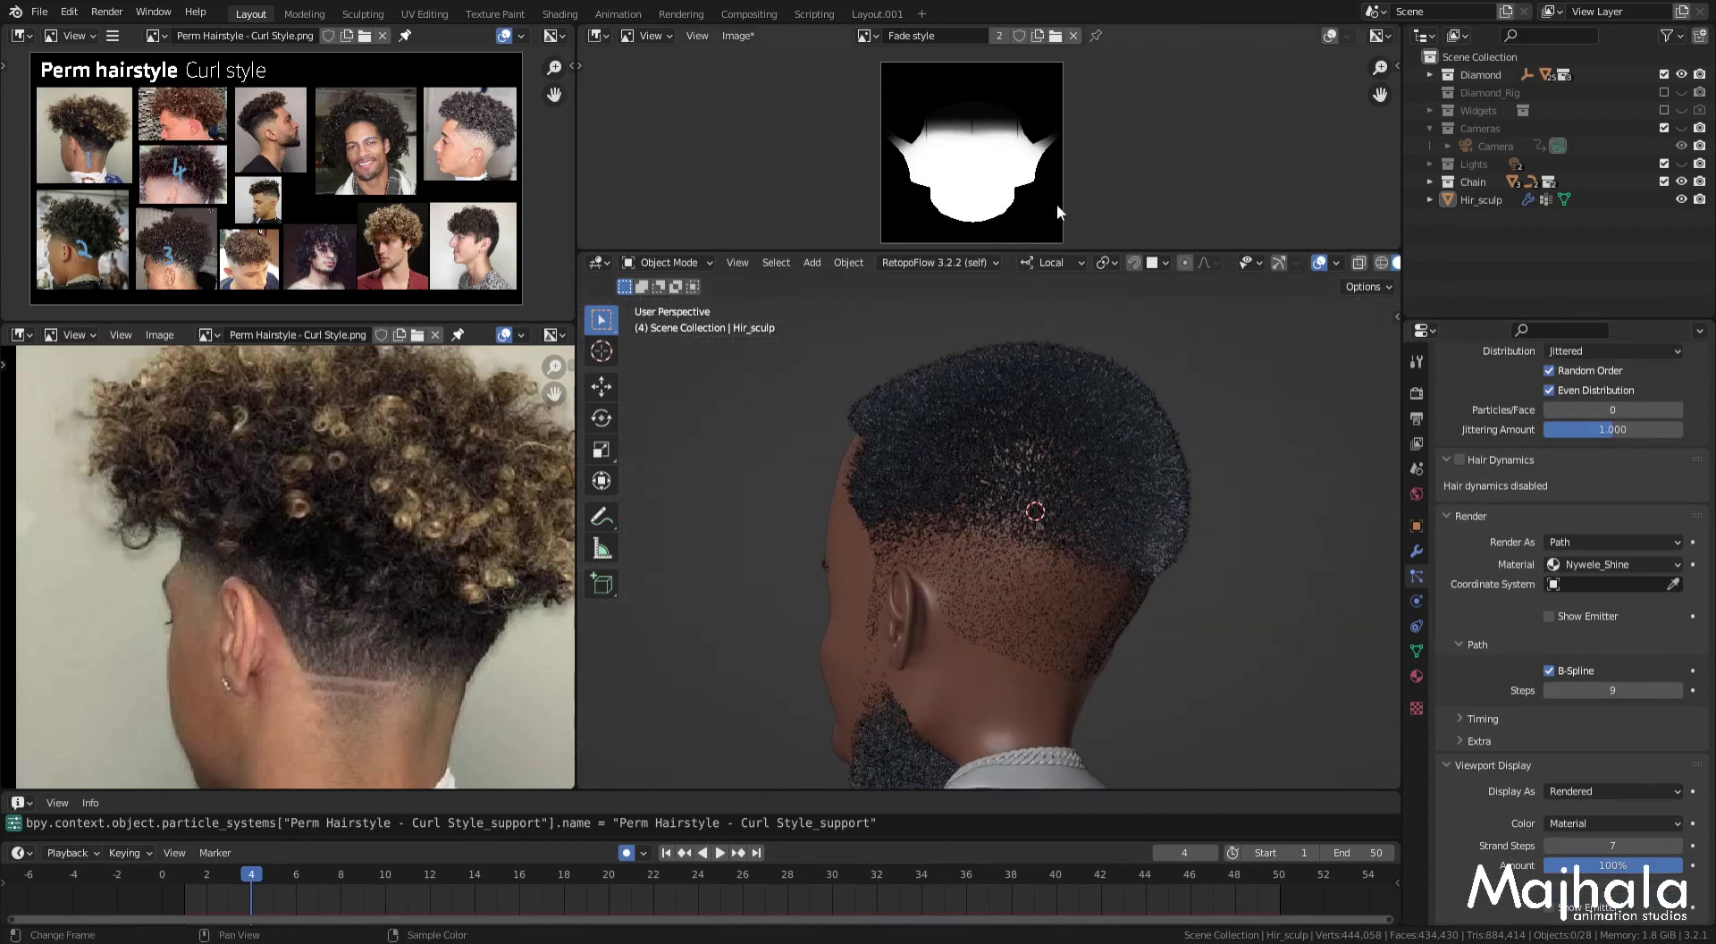
scroll(1042, 204, "up", 1)
Step: Snap to the orthographic right side view and save the file
key("KP_5")
middle_click_drag(1015, 396, 1024, 450)
key("KP_3")
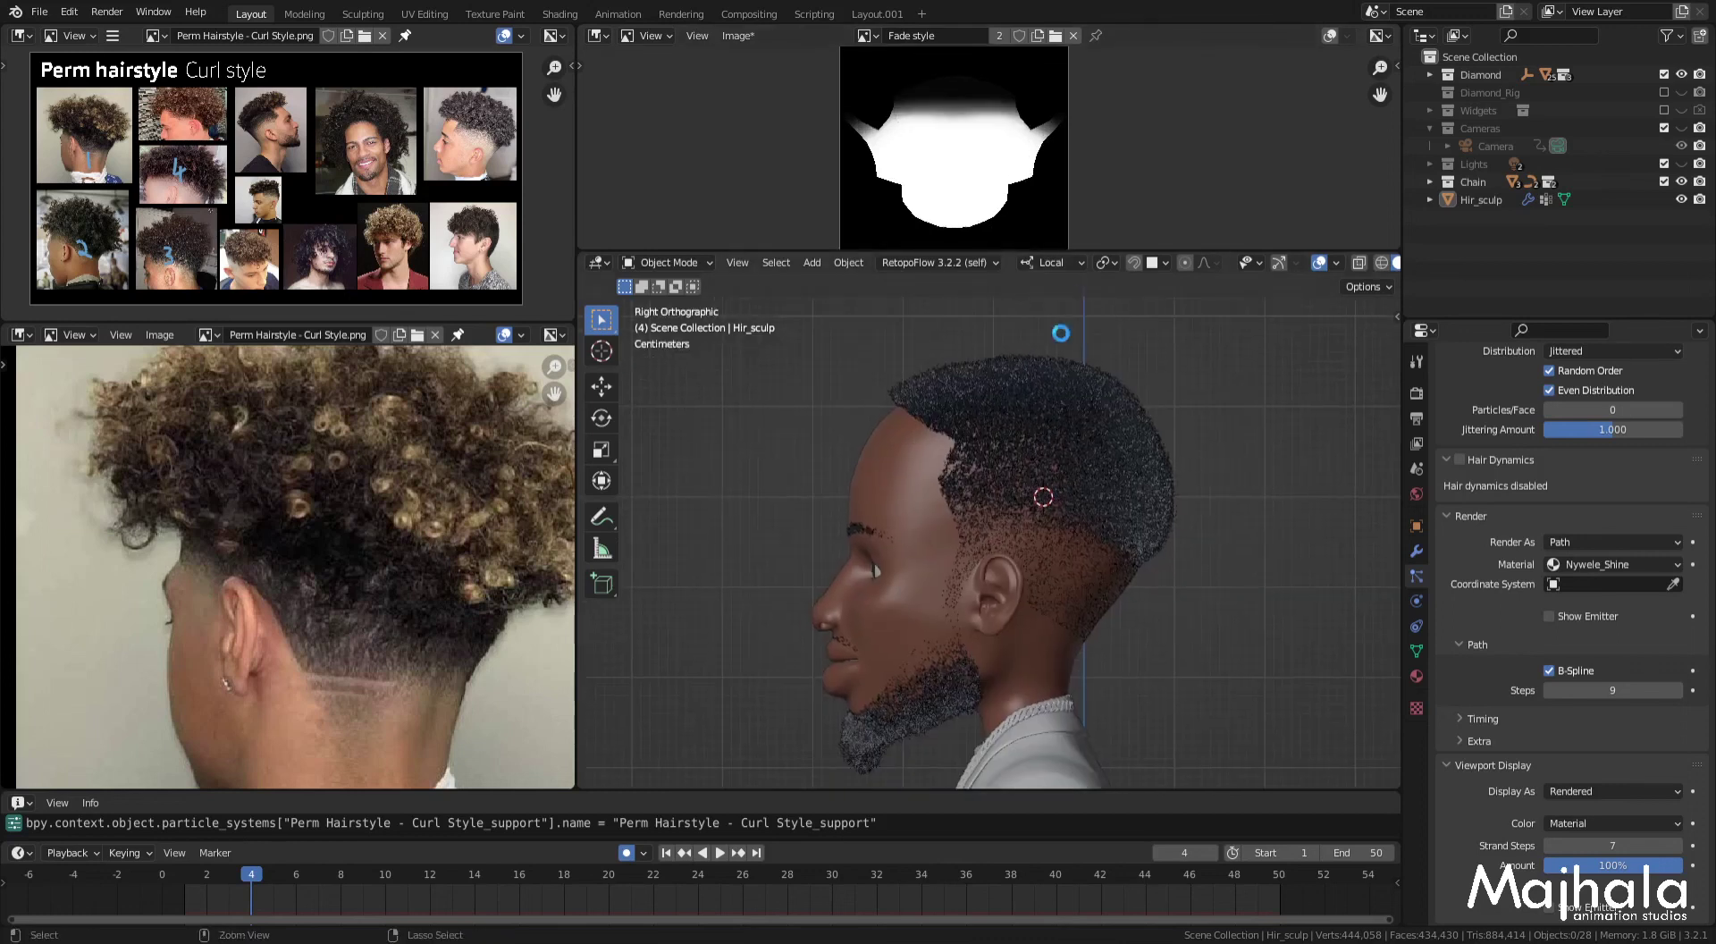
key("ctrl+s")
Step: Remove the Fade style map from the image view and expand the hair system's texture slots
left_click(1069, 36)
middle_click_drag(935, 170, 1008, 174)
scroll(1574, 722, "down", 5)
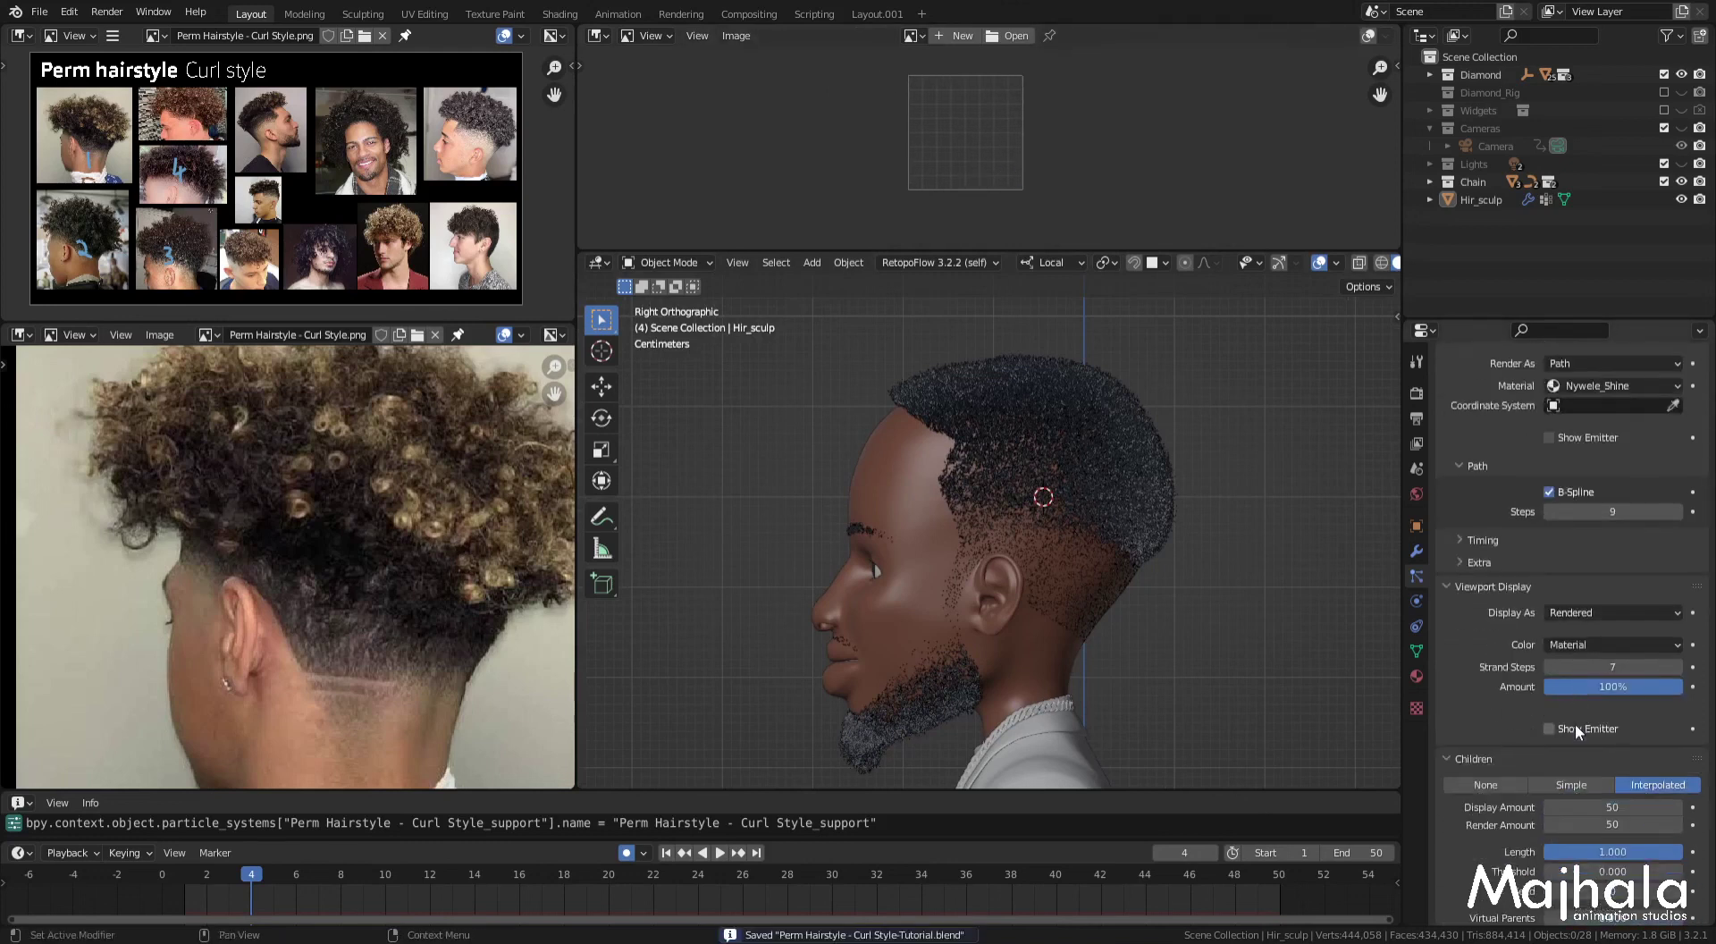
scroll(1575, 729, "down", 5)
scroll(1590, 769, "down", 6)
scroll(1614, 813, "down", 5)
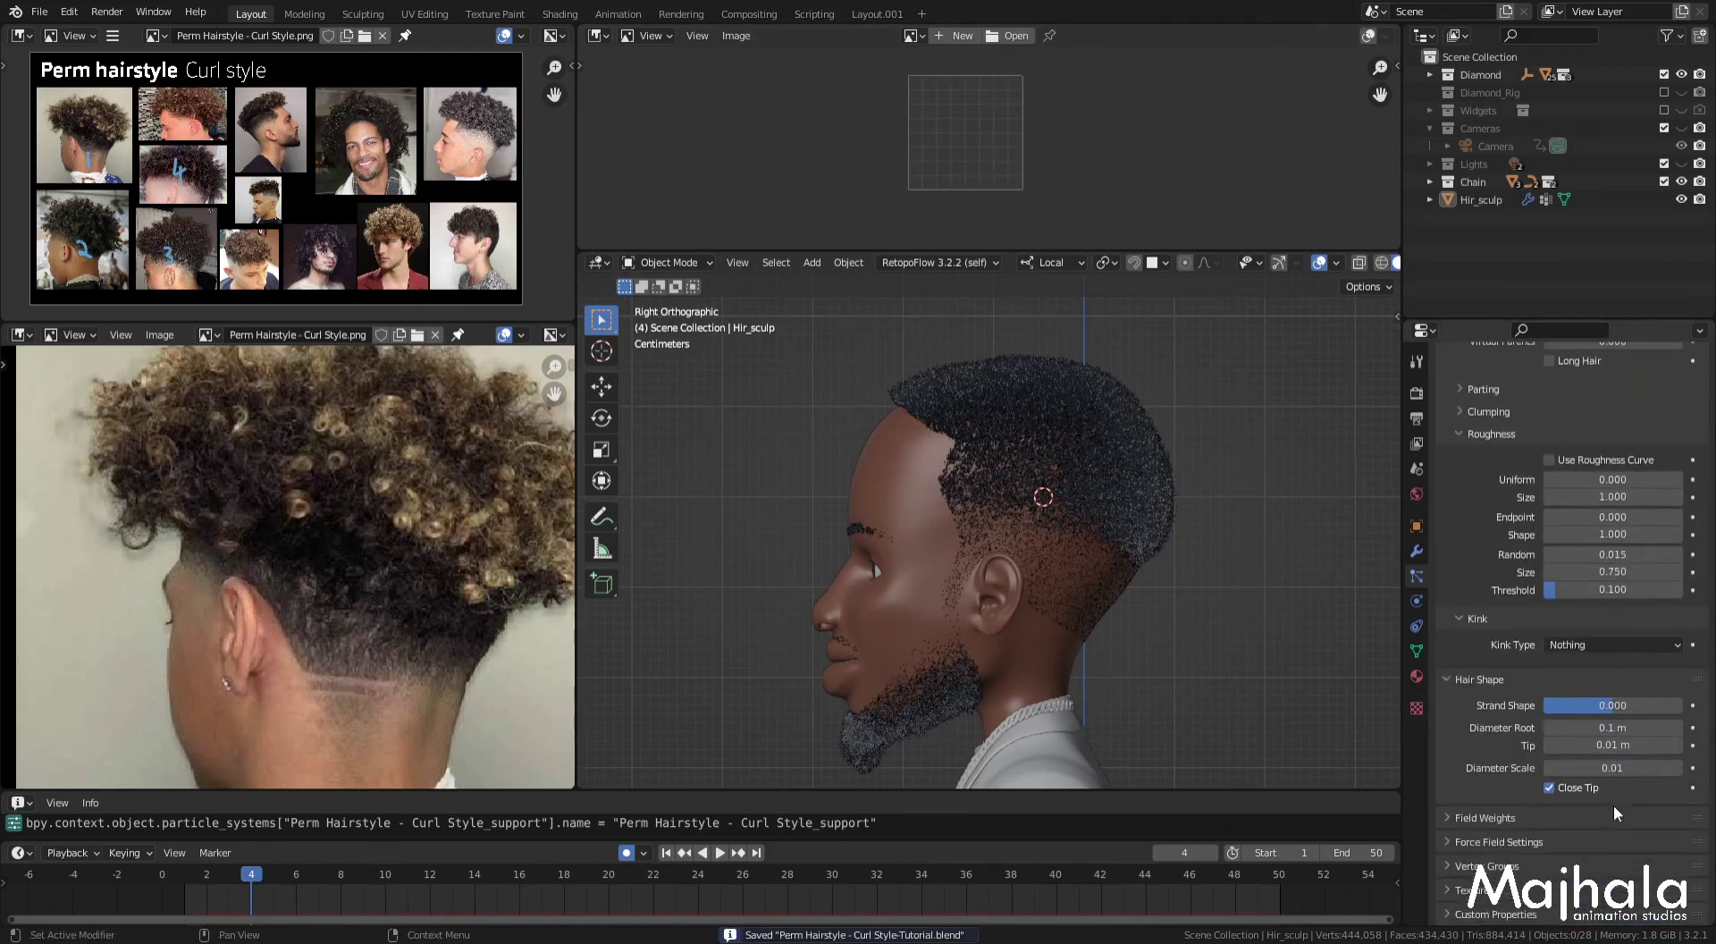
left_click(1458, 890)
scroll(1466, 885, "down", 3)
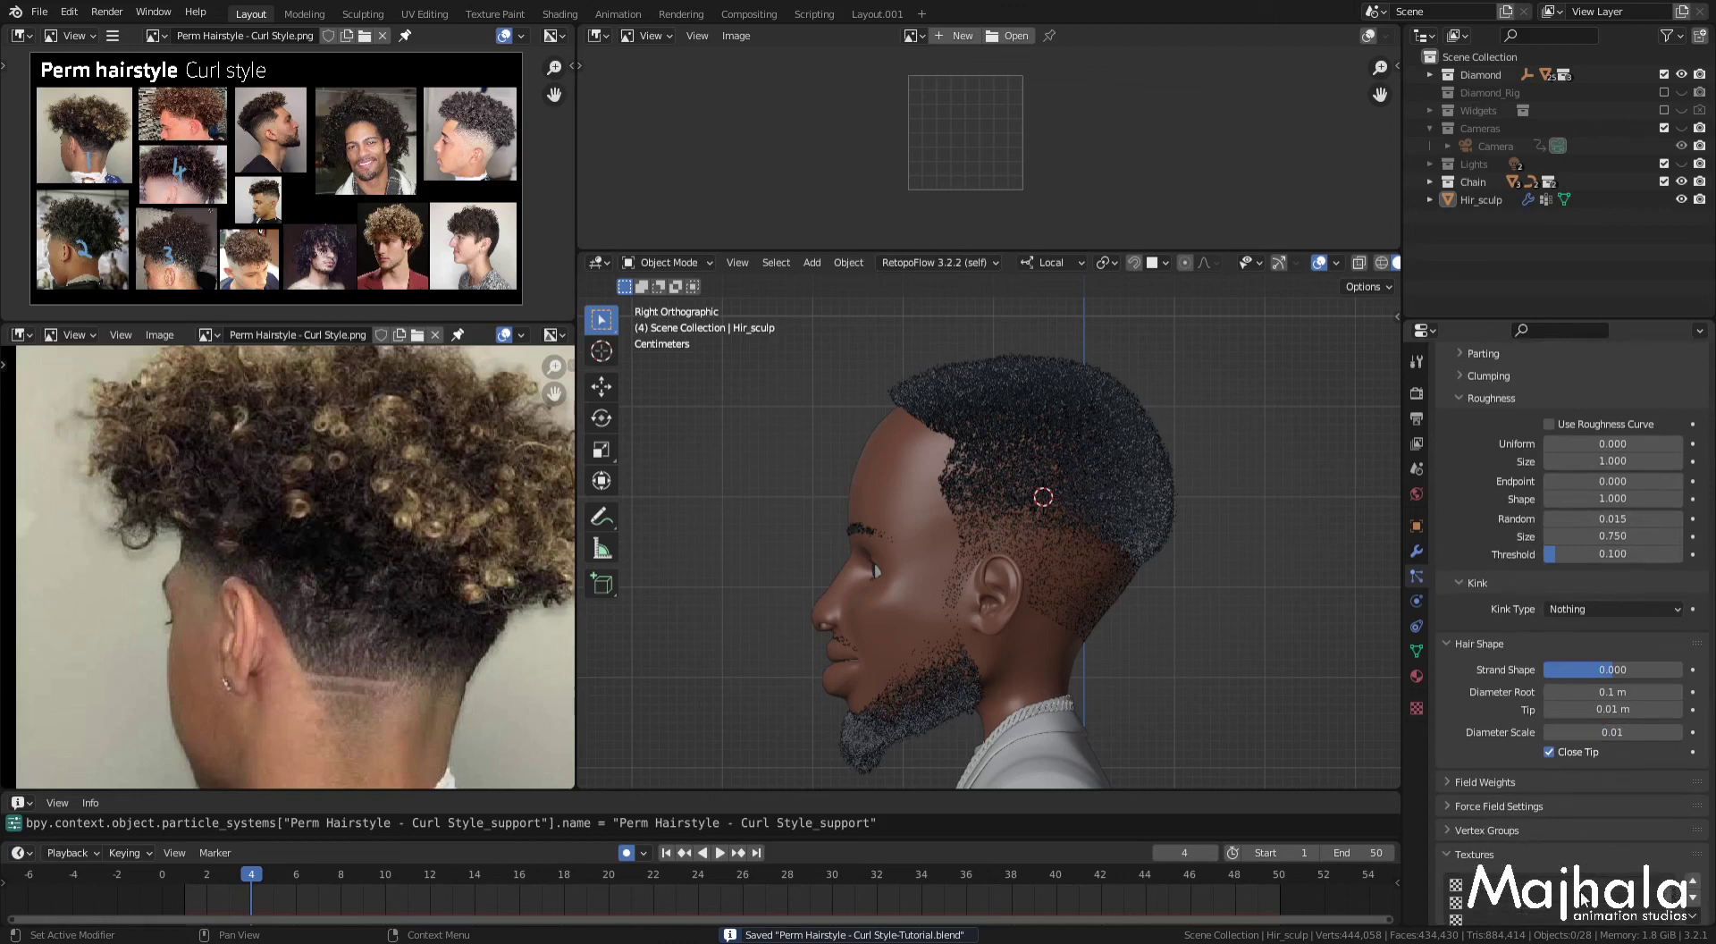
scroll(1689, 844, "down", 1)
key("ctrl+s")
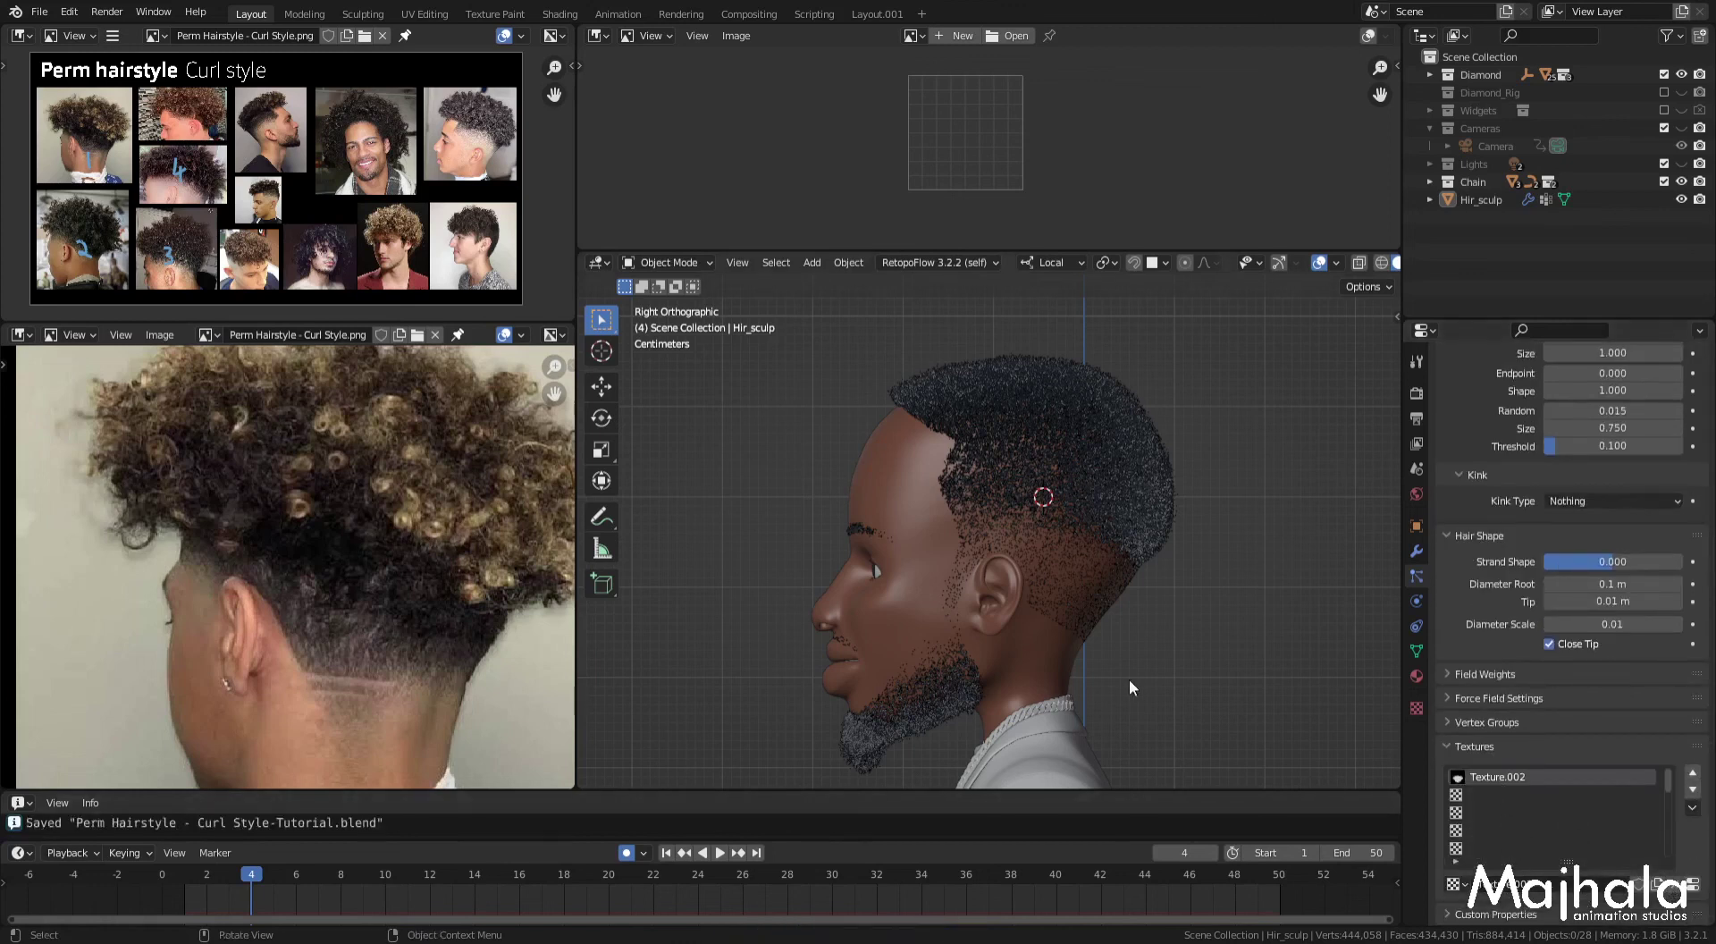
Step: Rename the texture to 'Perm Hairstyle - Curl Style_support' and show its Curl.png settings
scroll(1542, 619, "up", 8)
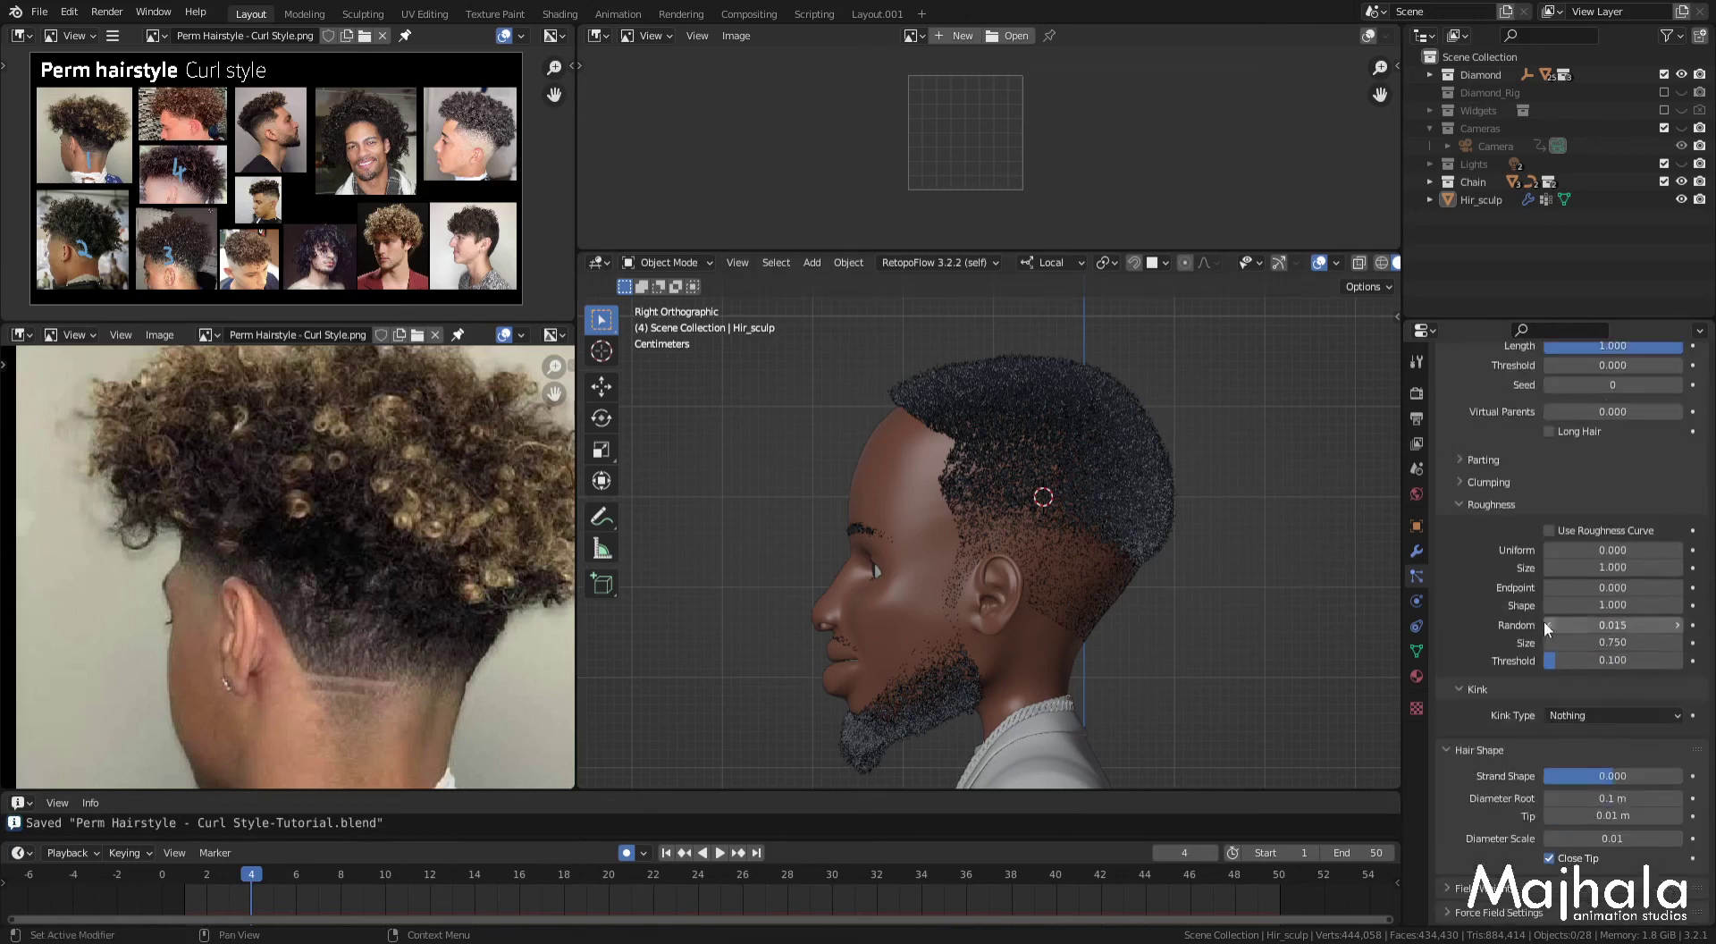
scroll(1543, 630, "up", 5)
scroll(1543, 636, "down", 4)
scroll(1543, 636, "down", 3)
scroll(1548, 638, "down", 3)
scroll(1535, 736, "down", 3)
scroll(1534, 808, "down", 1)
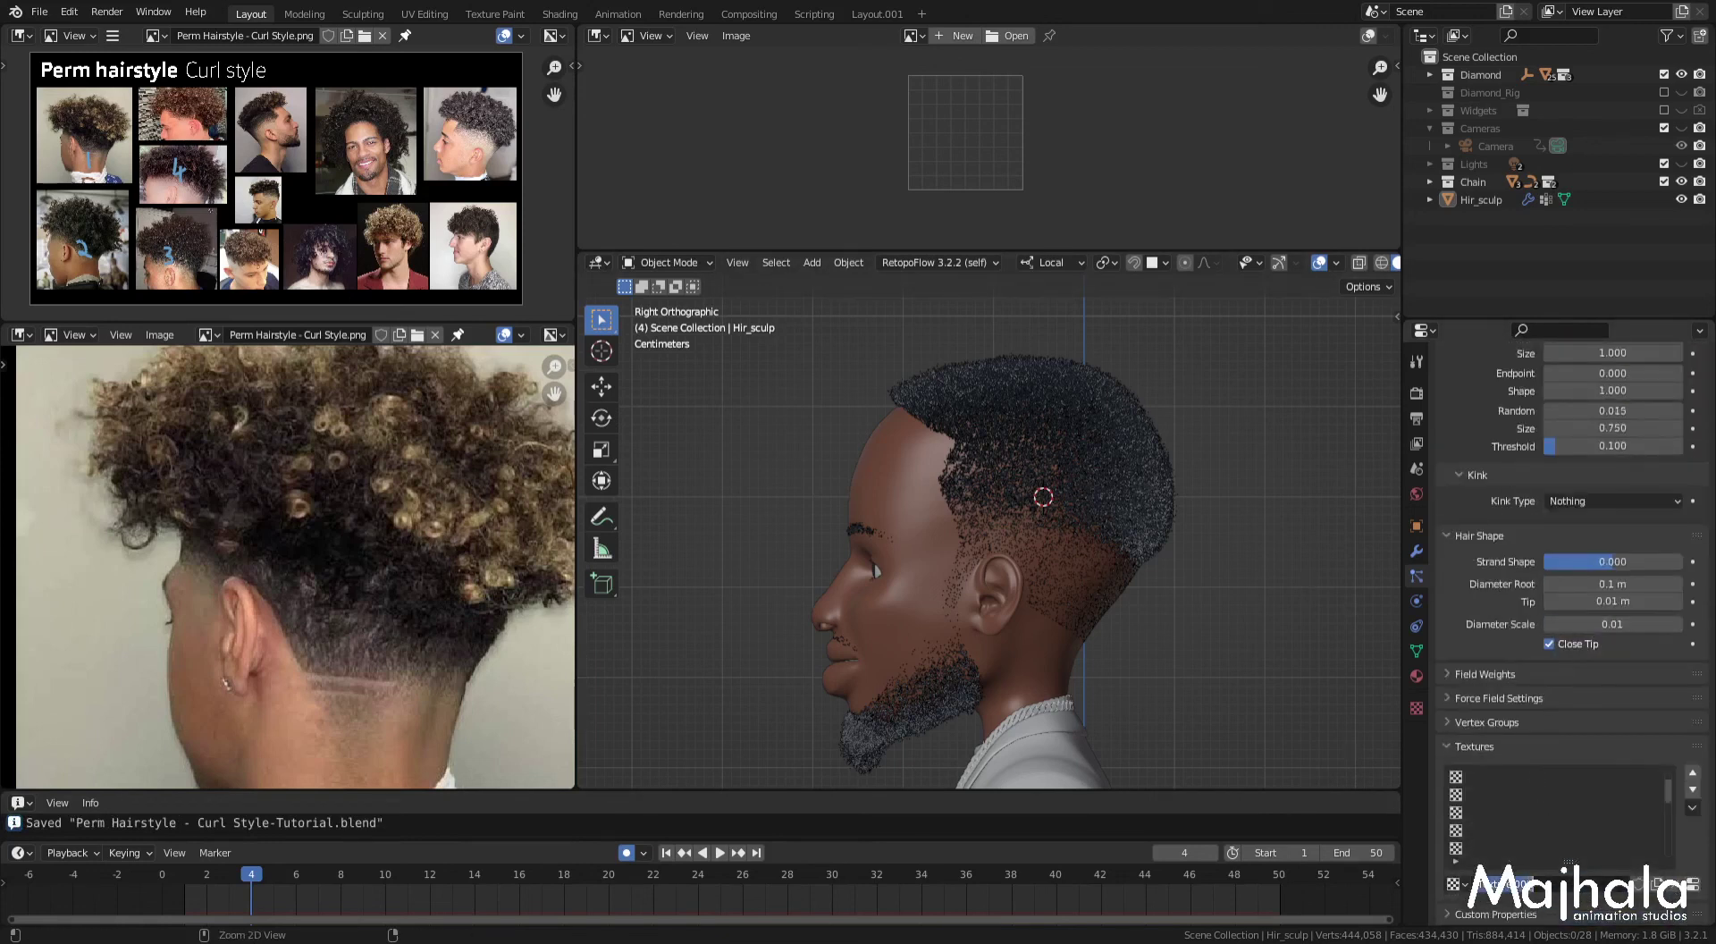
key("Return")
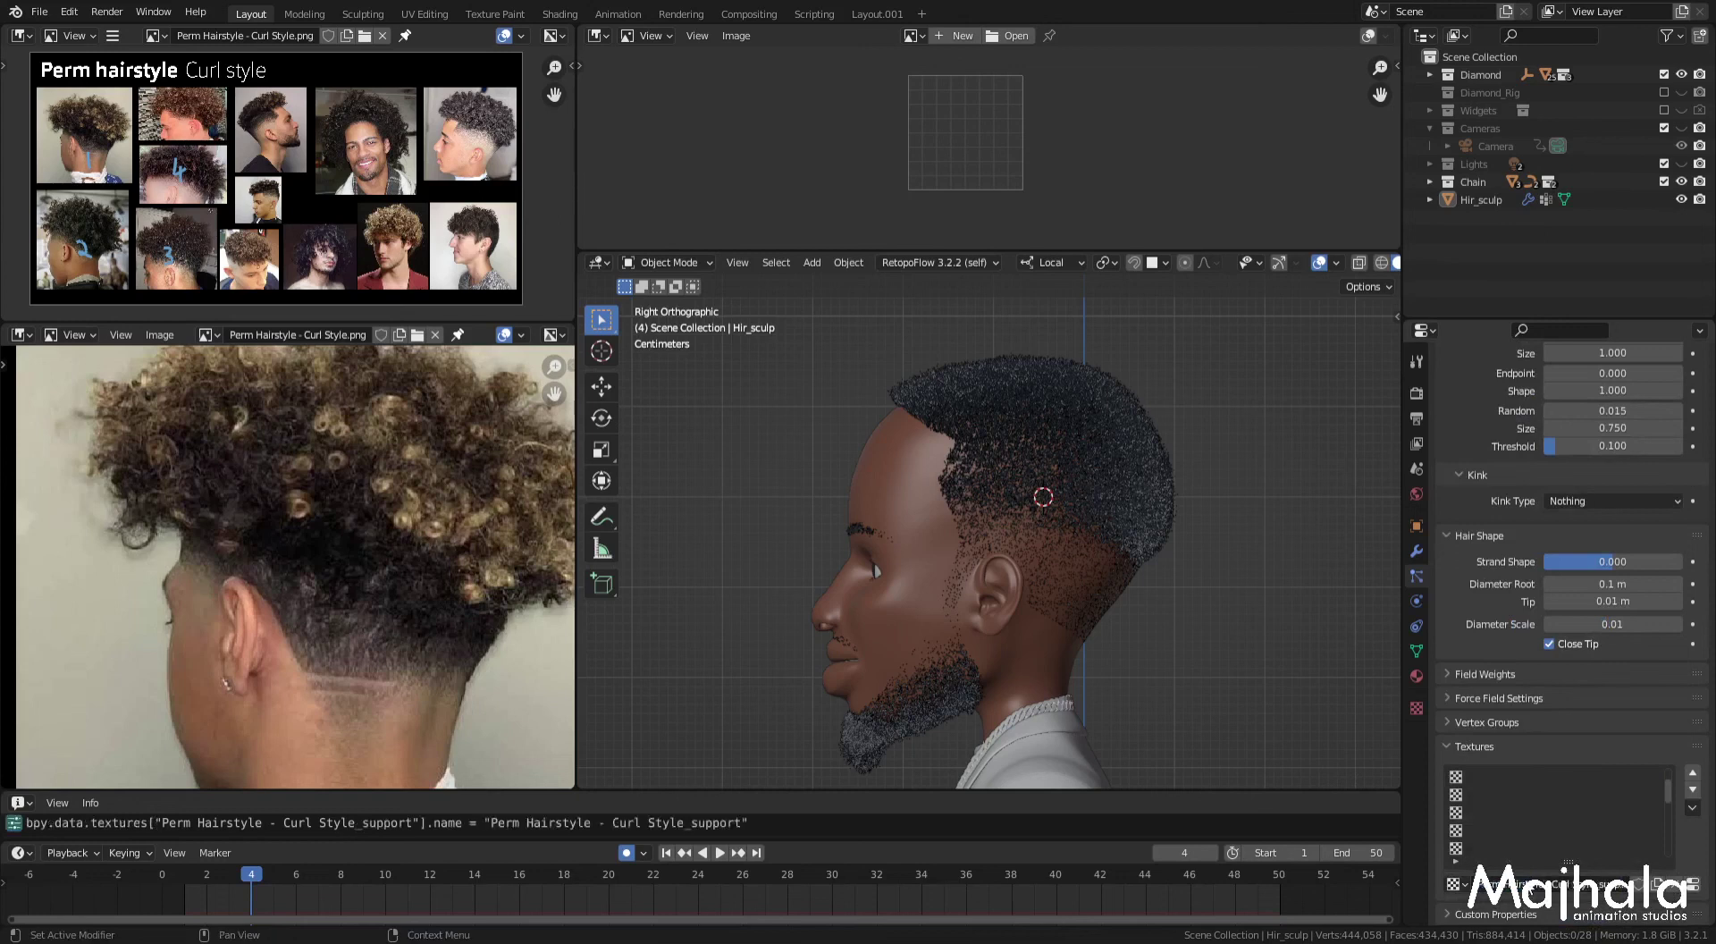
double_click(1552, 884)
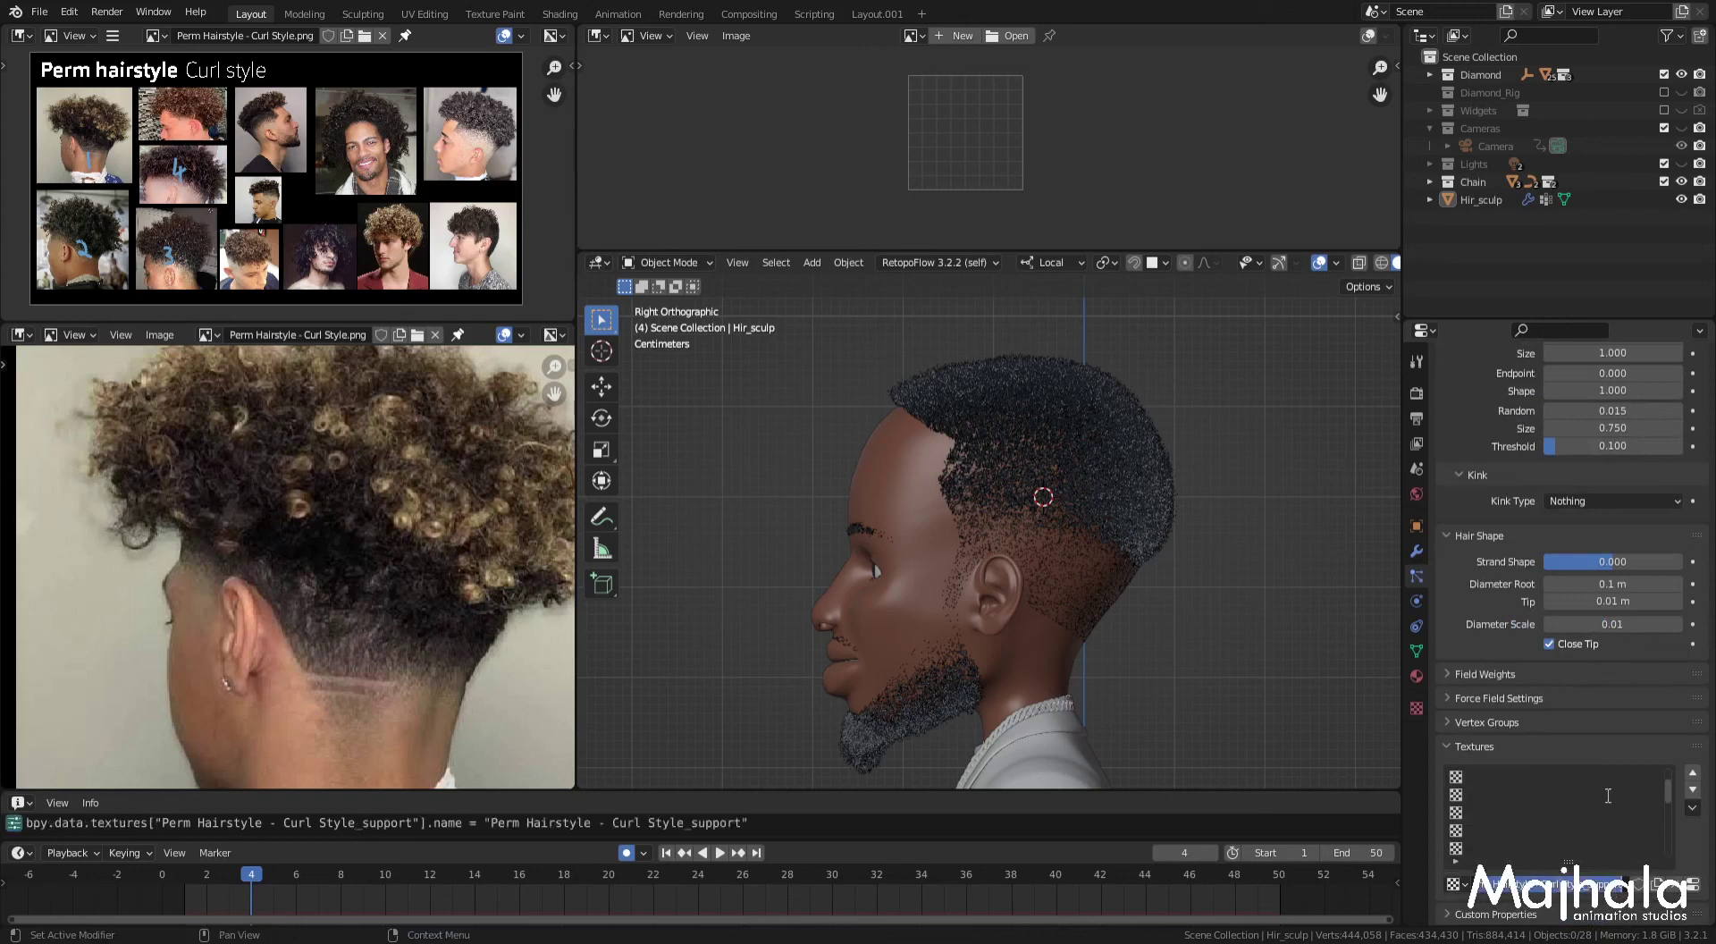
left_click(1692, 885)
scroll(1573, 738, "down", 5)
scroll(1573, 738, "down", 5)
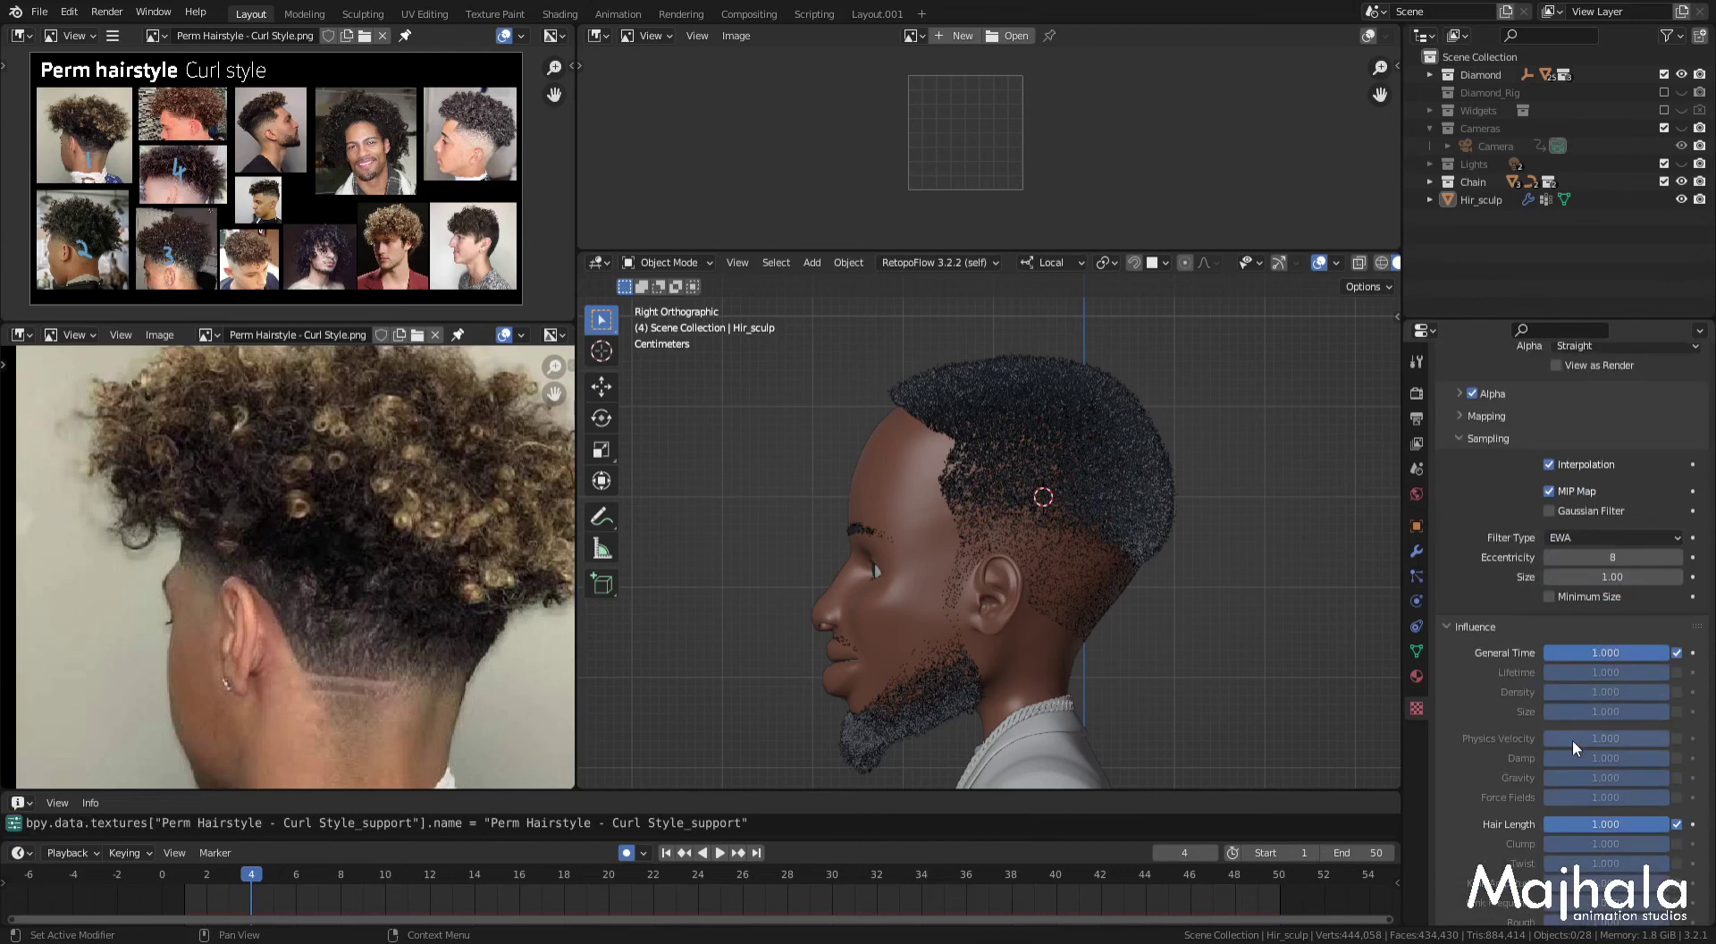
scroll(1573, 738, "up", 5)
scroll(1572, 738, "up", 4)
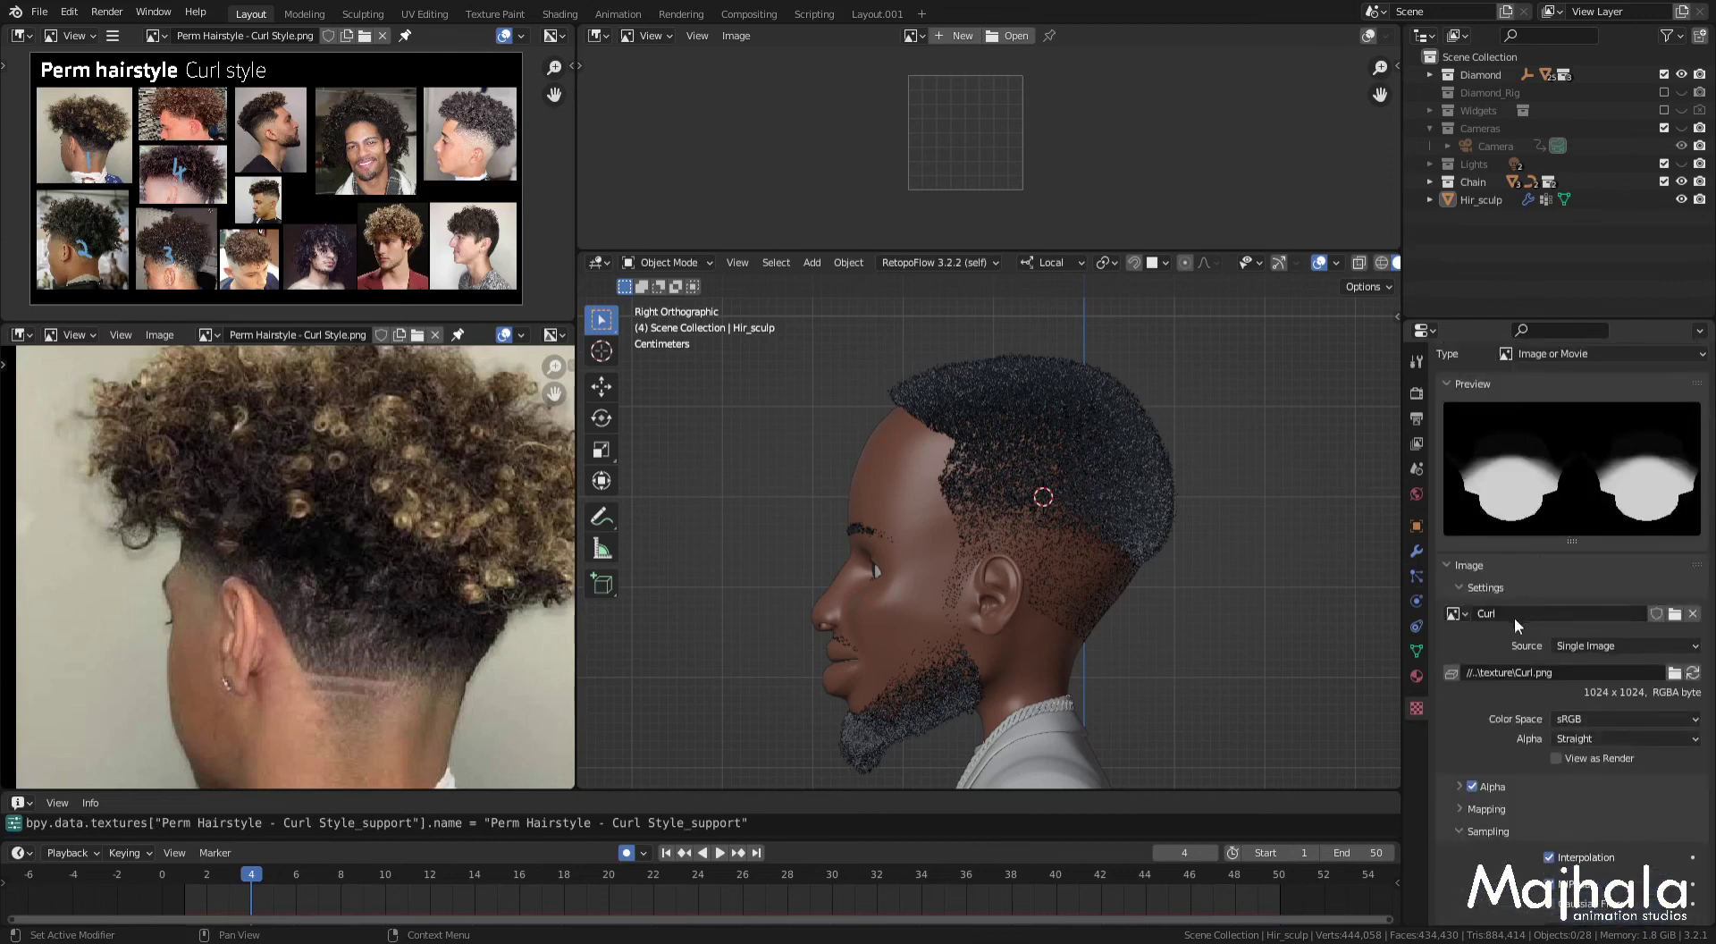
Step: Check the head from the right and front views, then save the file
middle_click_drag(1017, 559, 1281, 518)
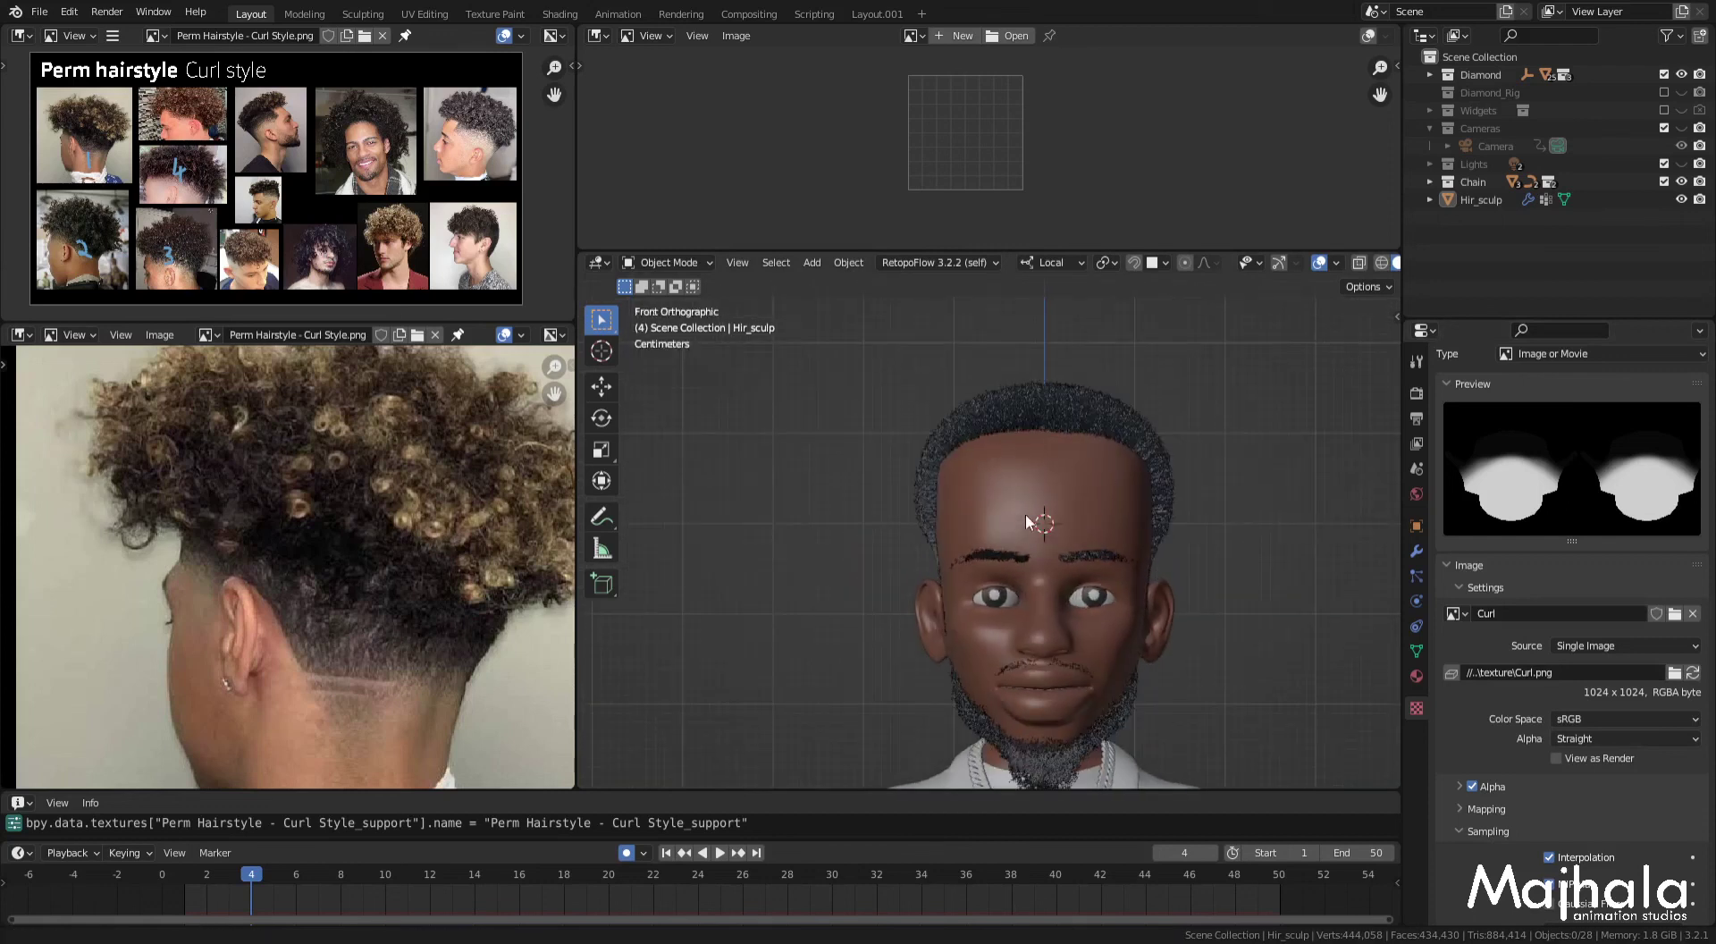
key("KP_3")
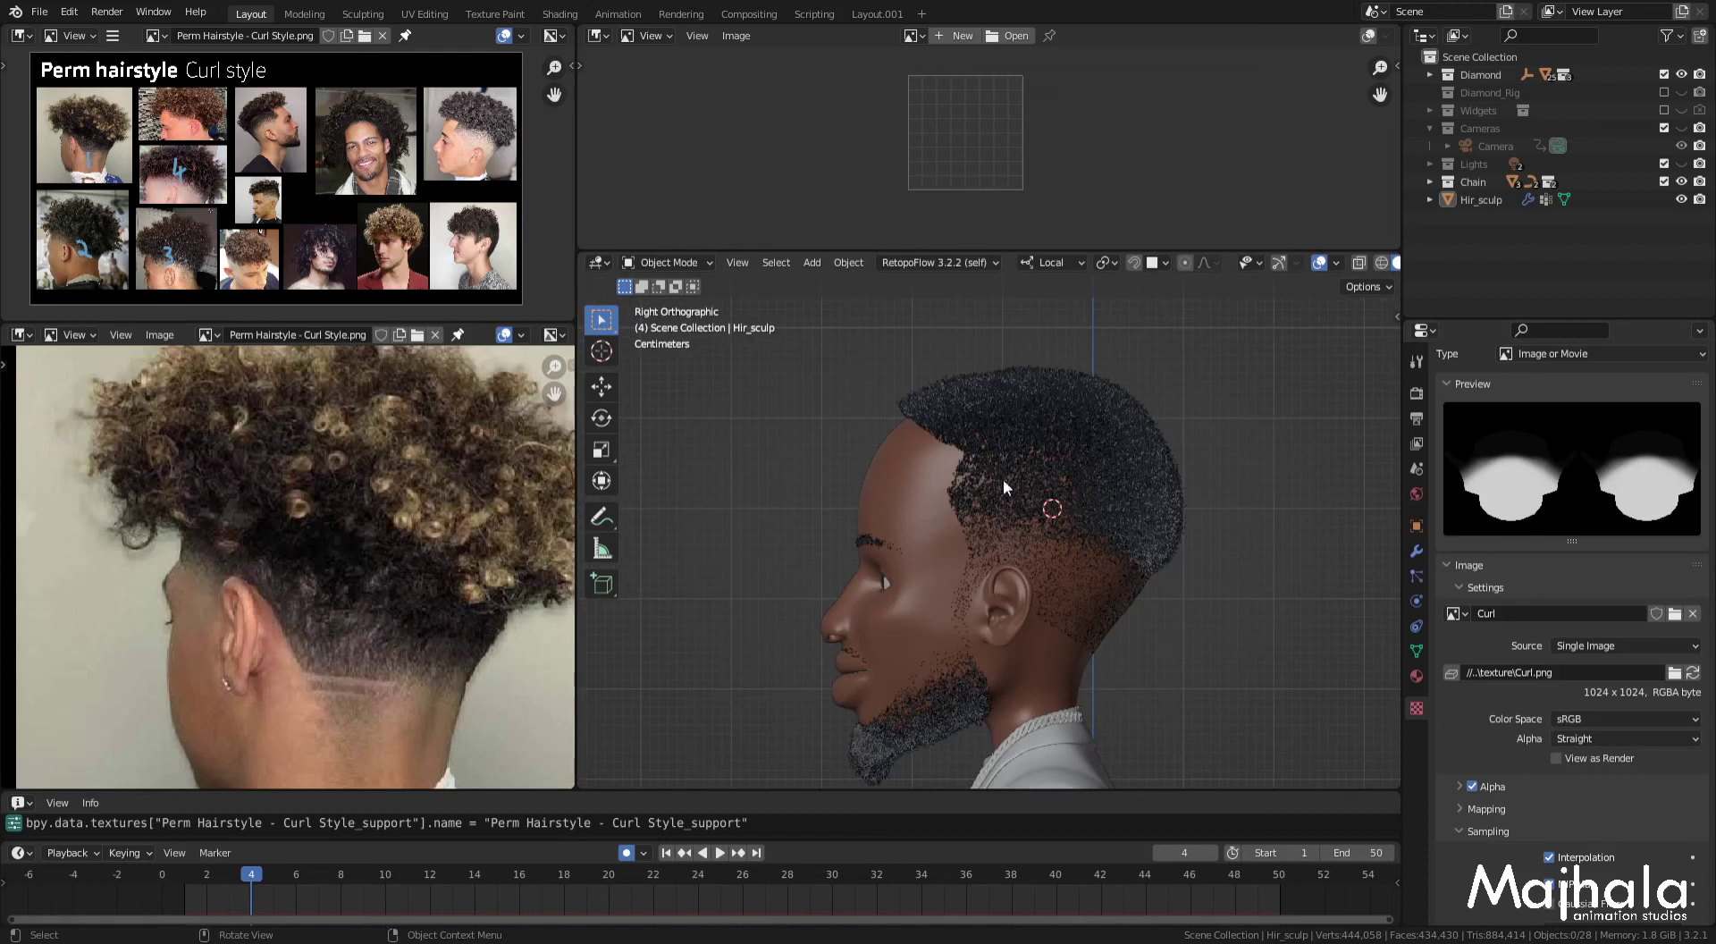
key("KP_1")
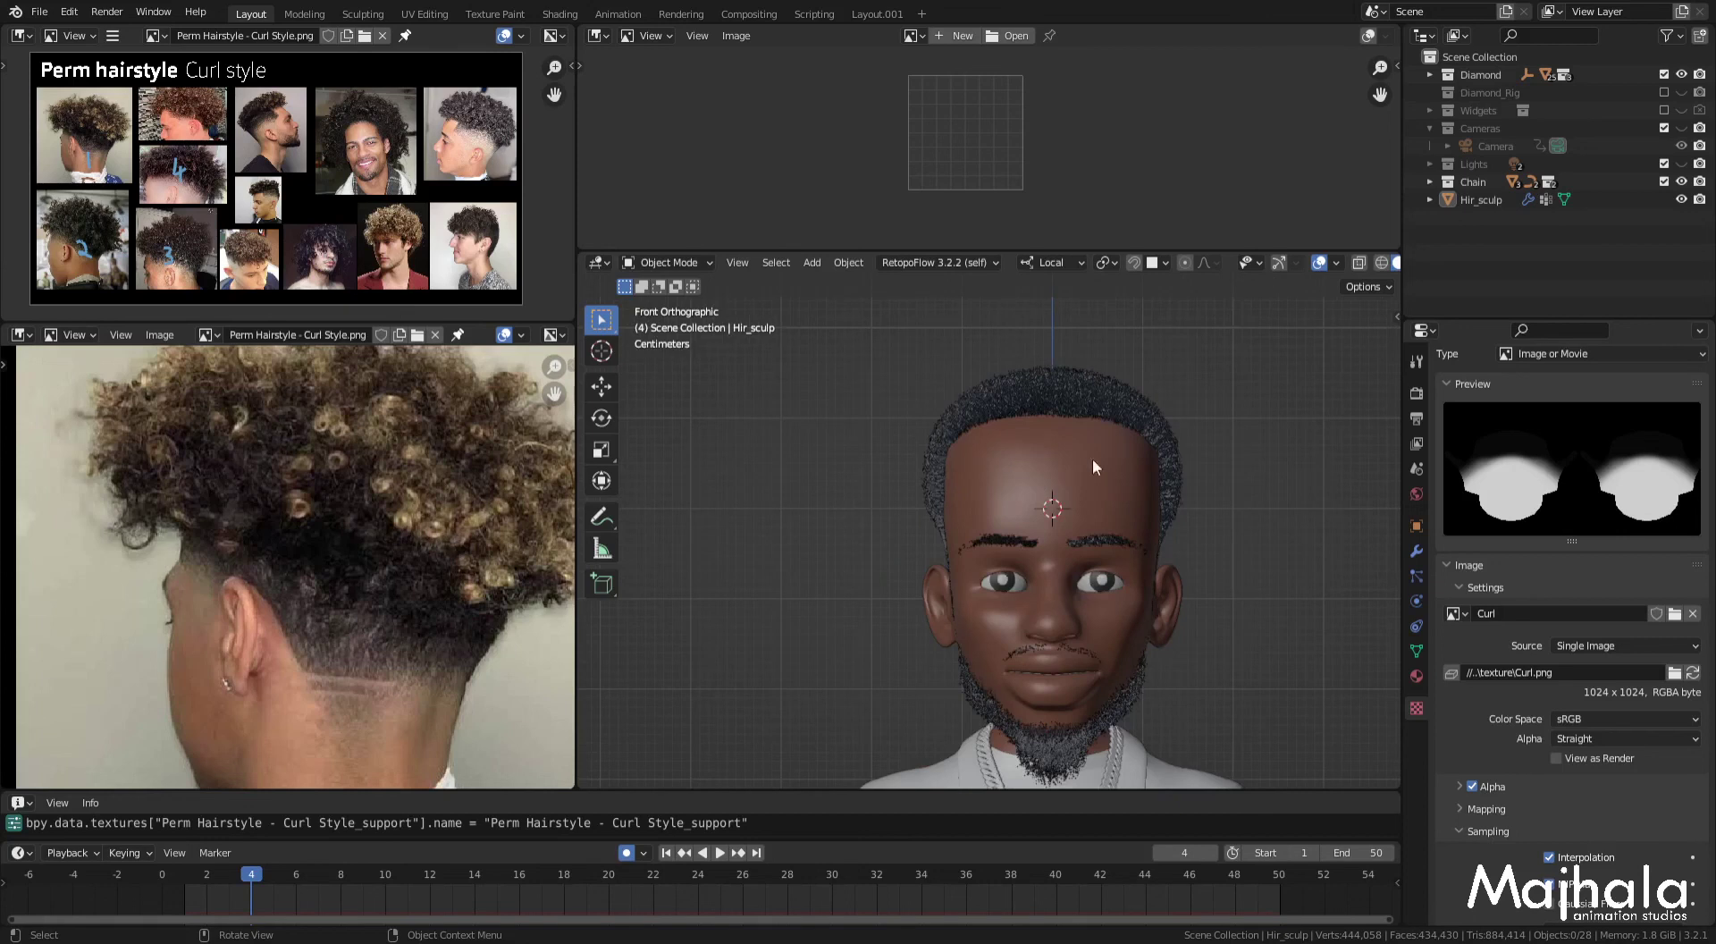
key("KP_3")
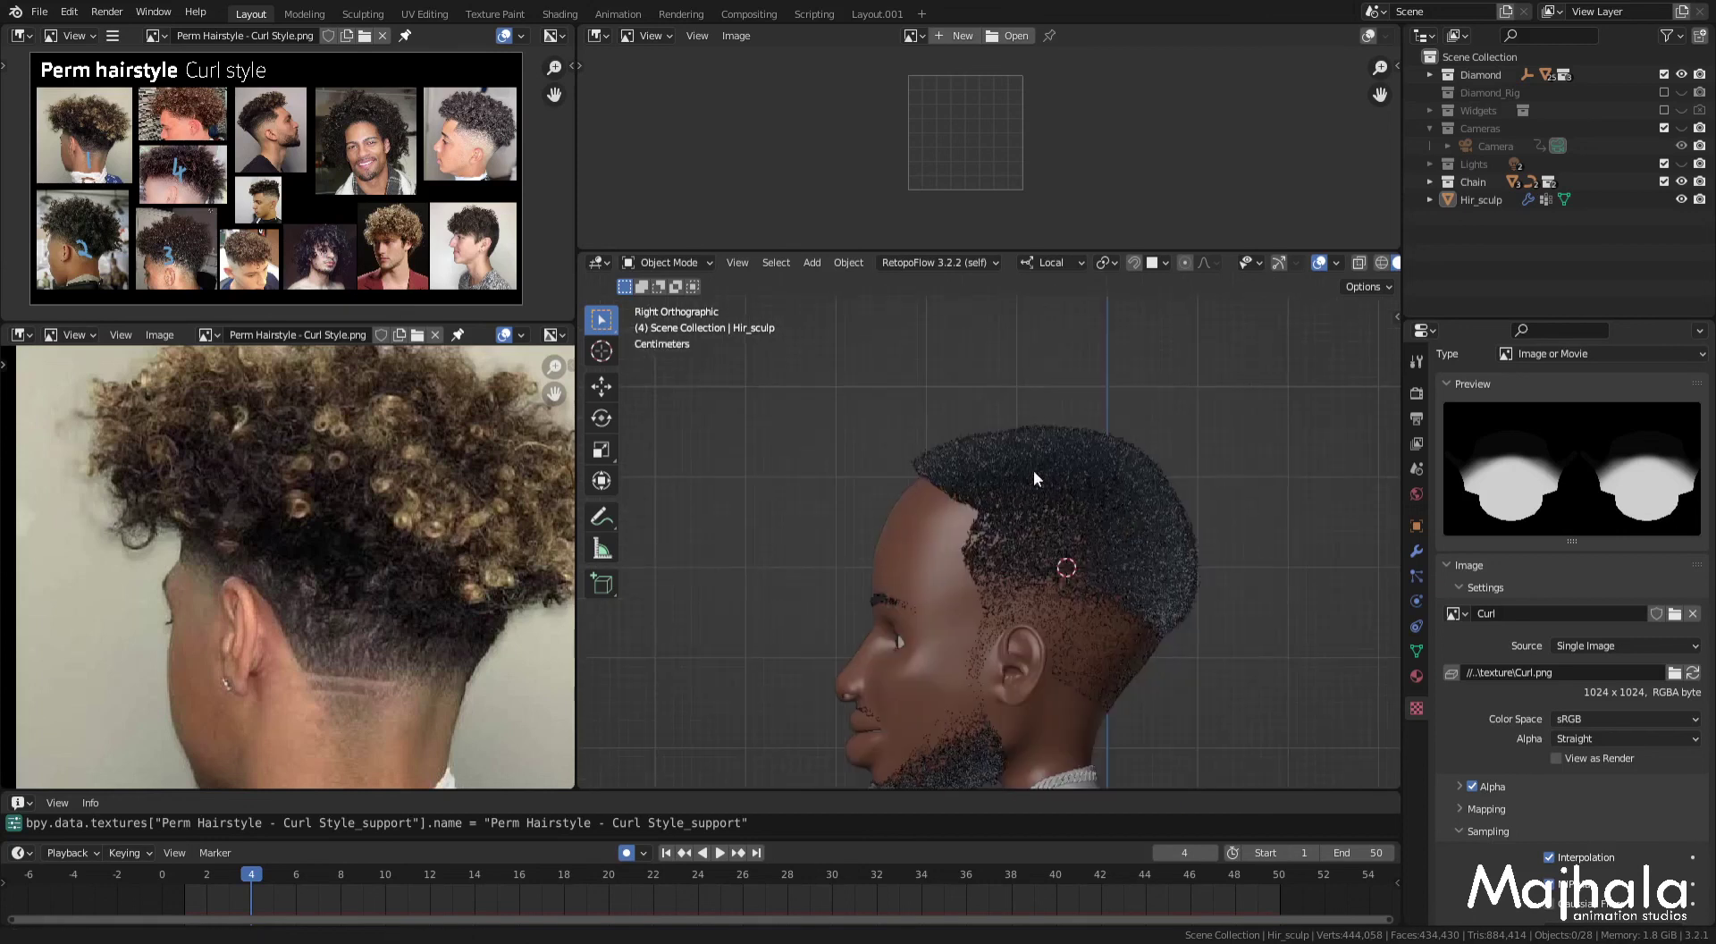
key("ctrl+s")
Step: Return to the hair Particle Properties by way of the Modifier tab
scroll(1560, 590, "up", 3)
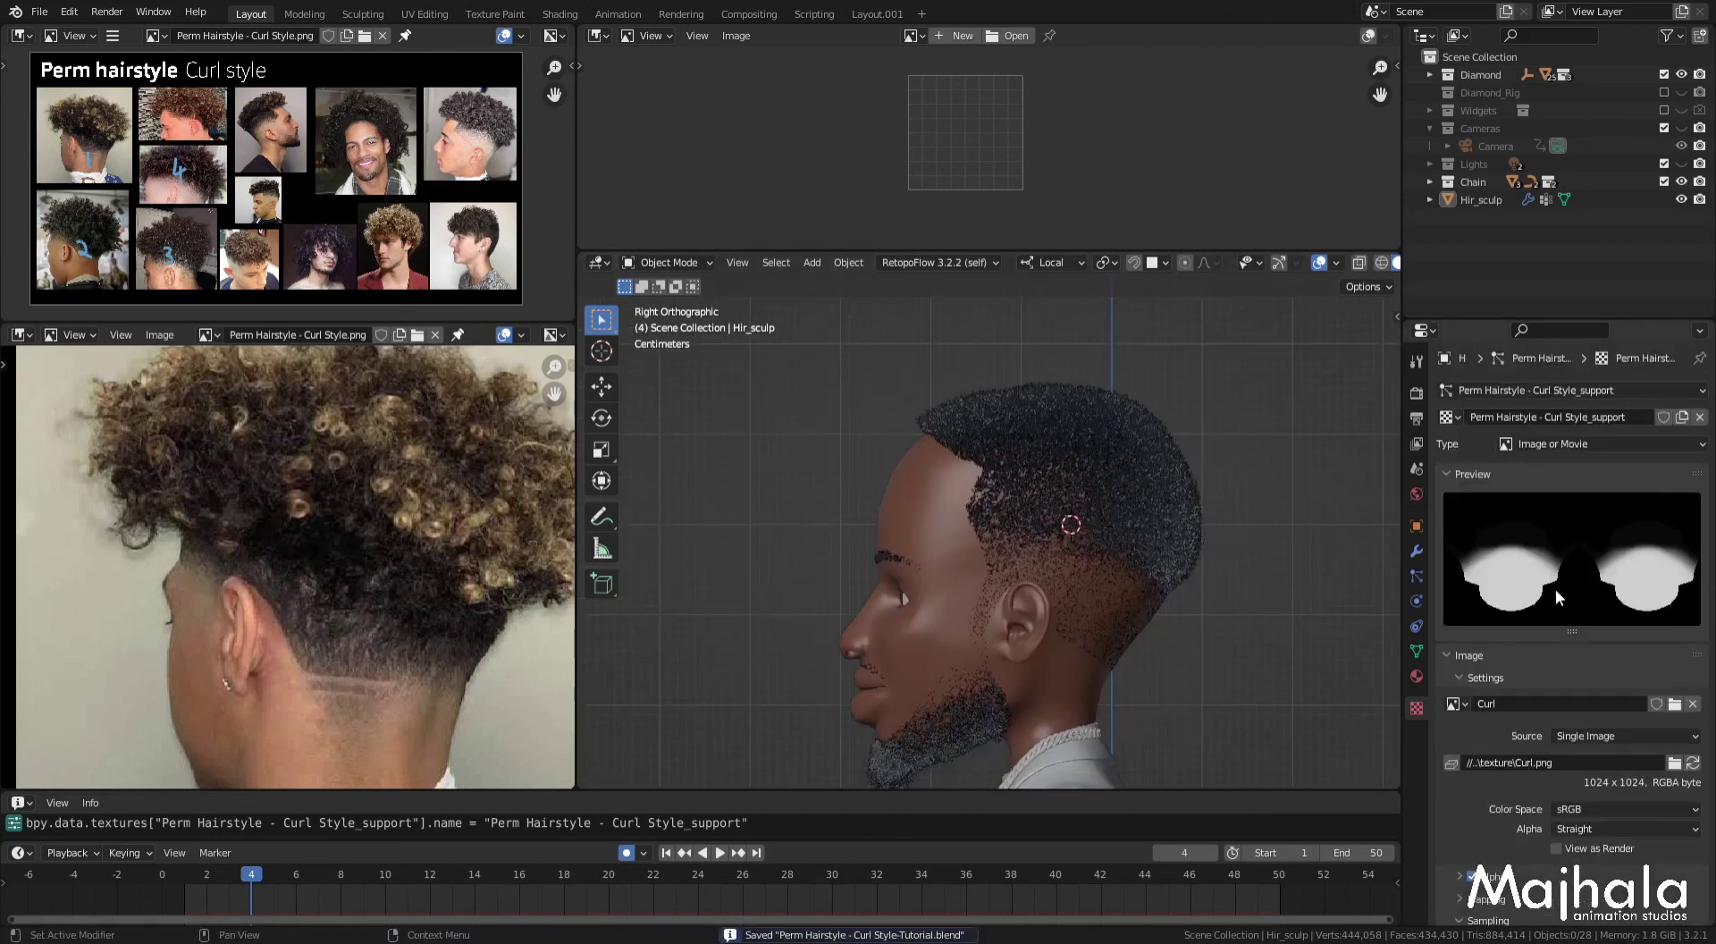
left_click(1416, 549)
left_click(1416, 574)
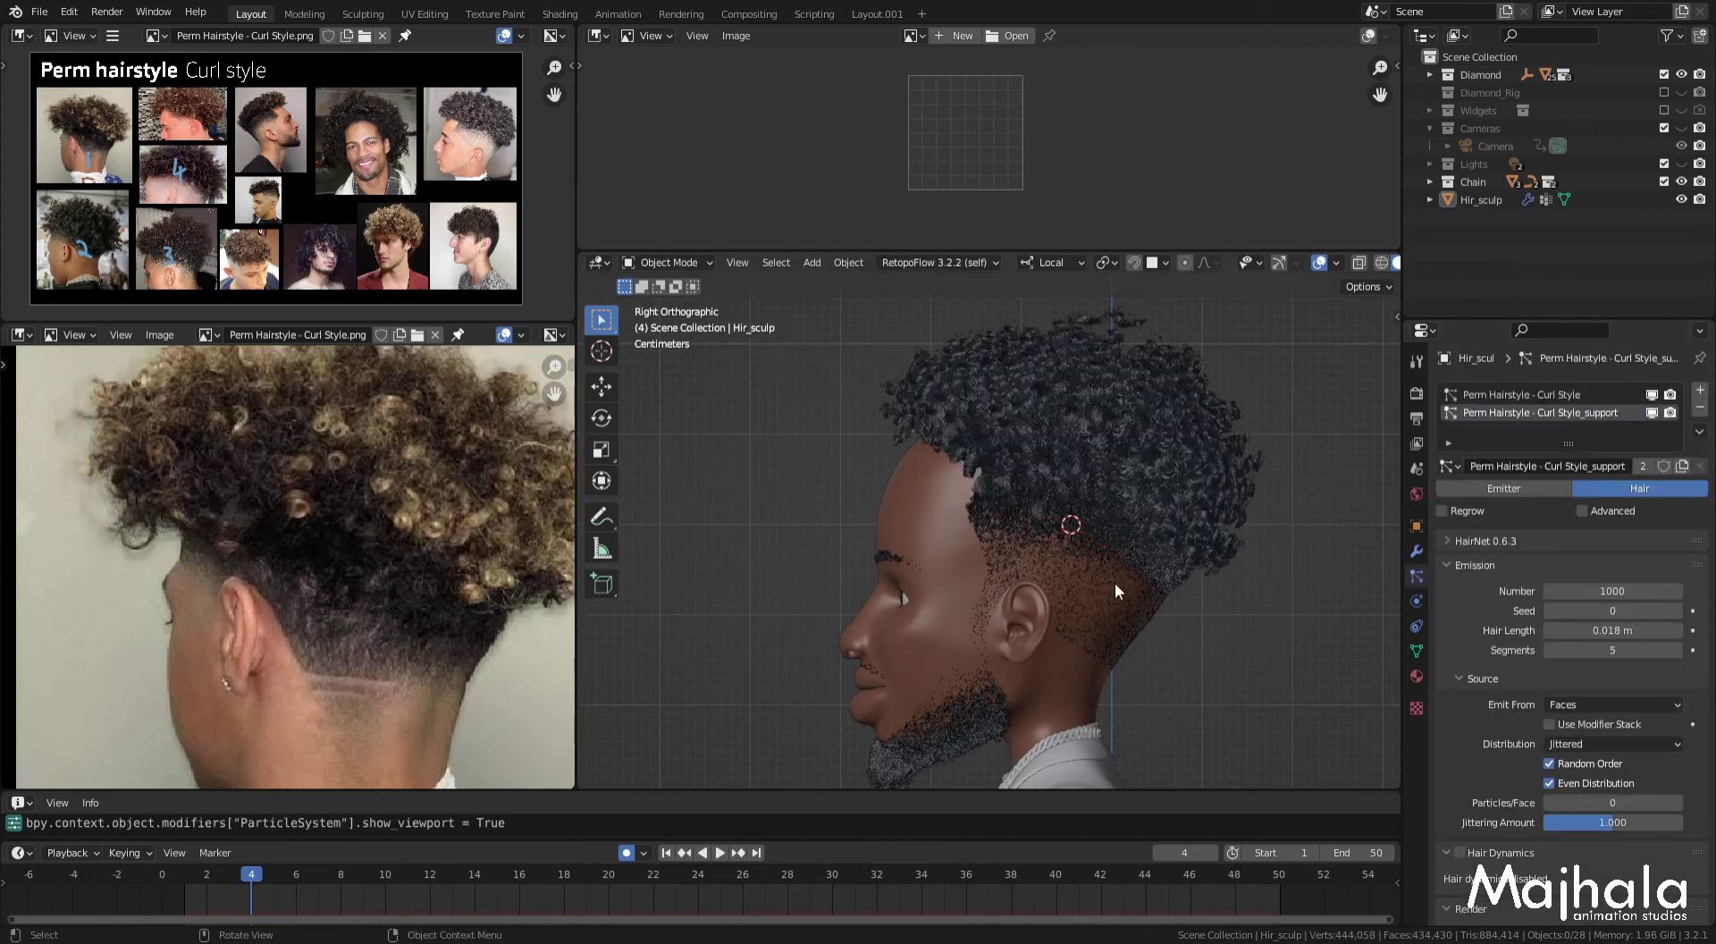
Step: Inspect the curly perm over the fade from side and front views, saving the file along the way
mouse_move(1263, 627)
middle_mouse_down()
mouse_move(1129, 620)
mouse_move(1253, 614)
mouse_move(1138, 592)
middle_mouse_up()
key("KP_3")
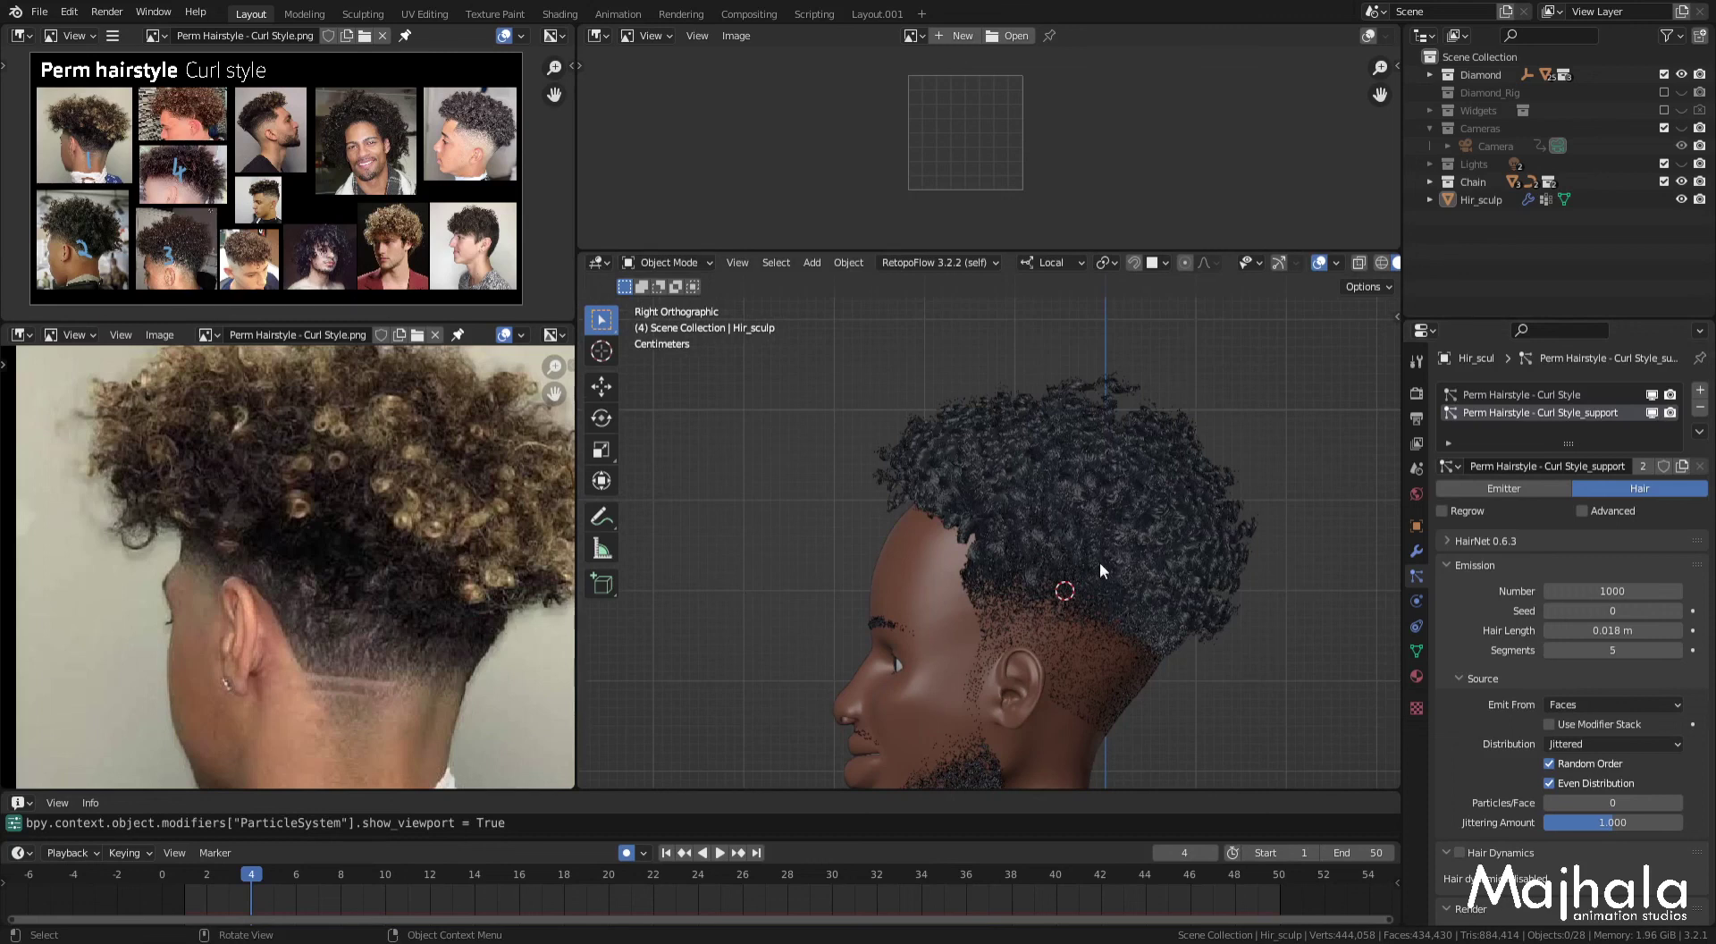
middle_click_drag(1251, 636, 1176, 640)
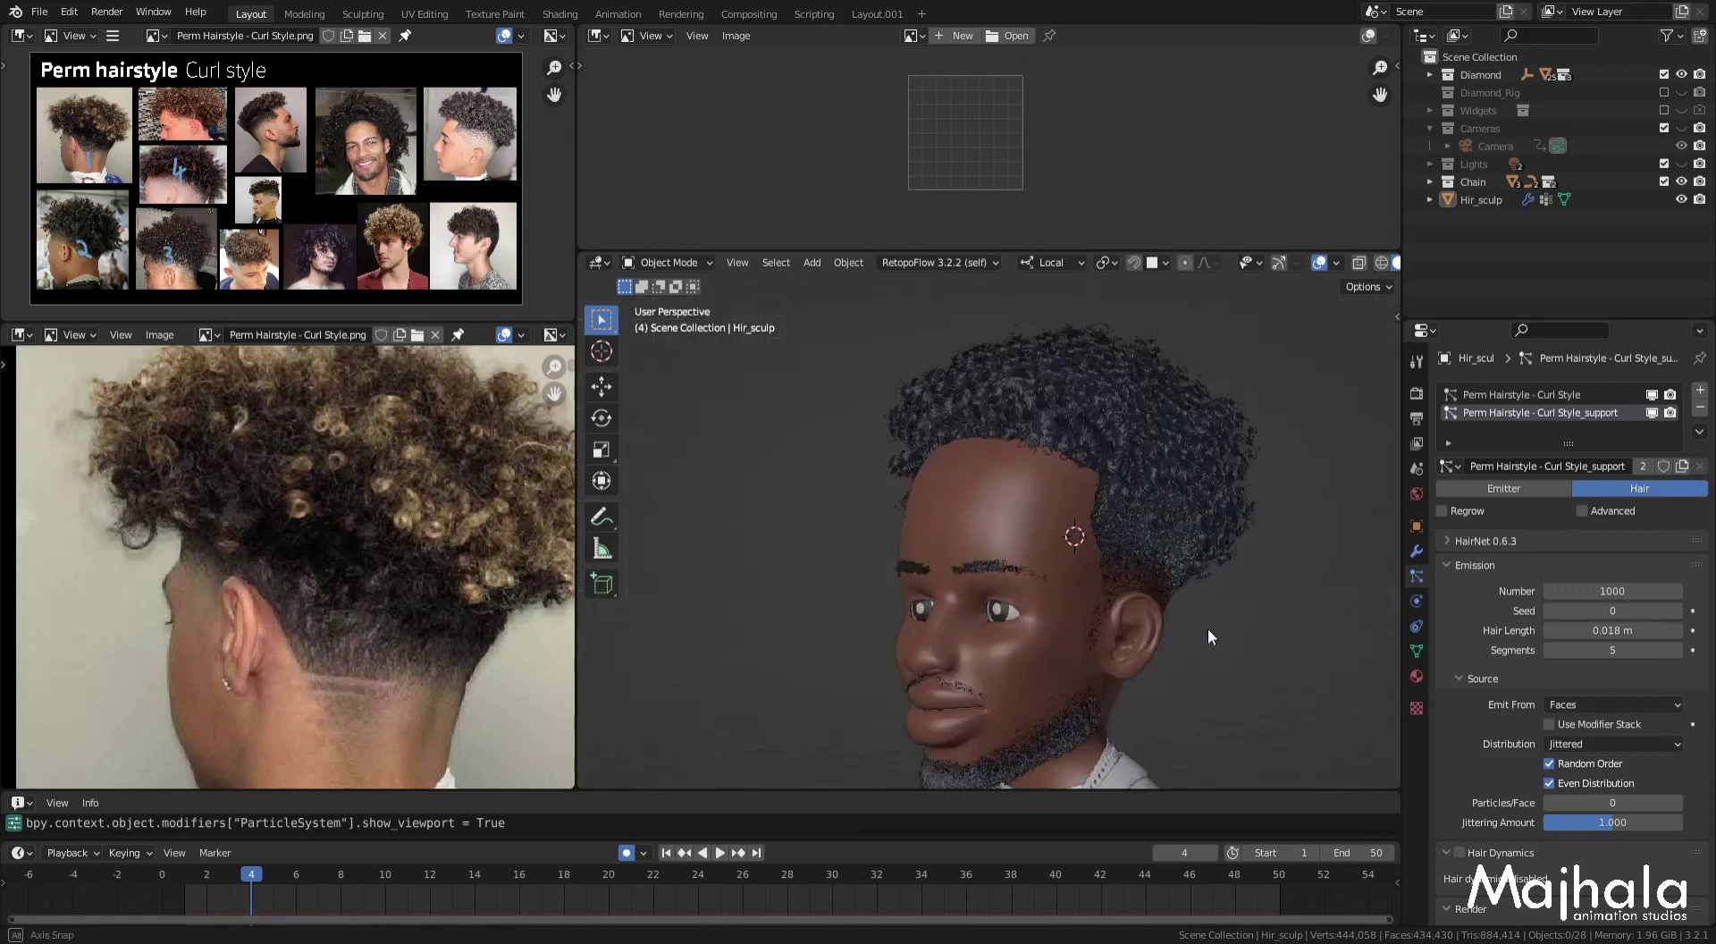
middle_click_drag(1176, 640, 1180, 626, "alt")
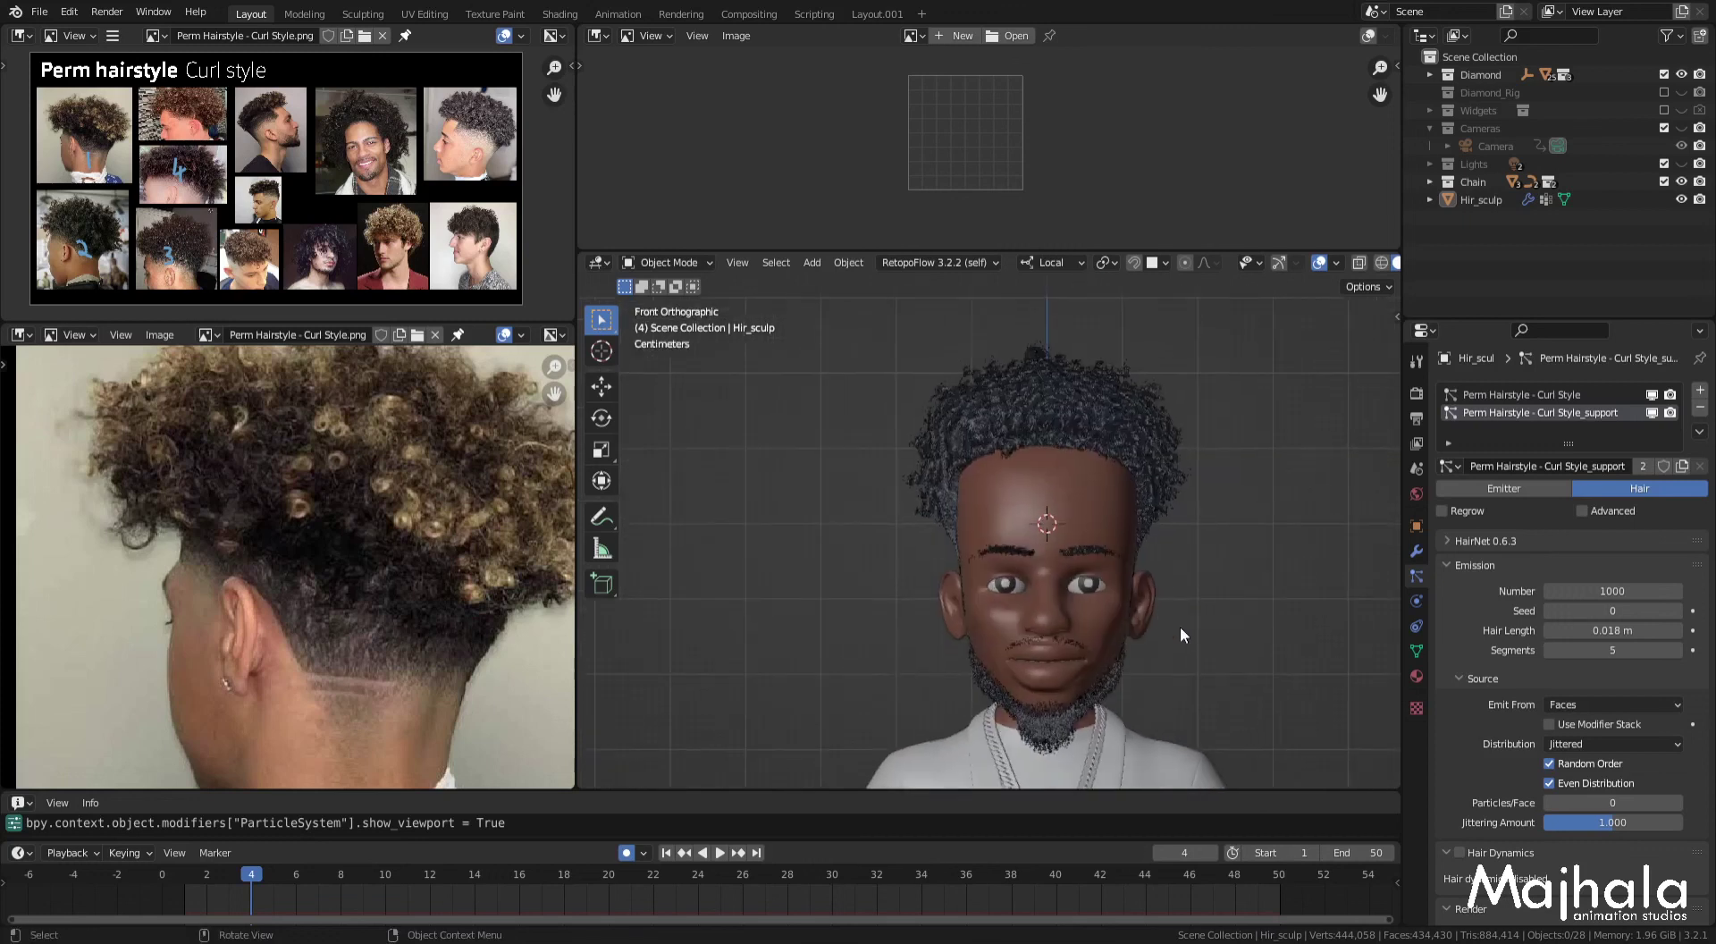
key("KP_3")
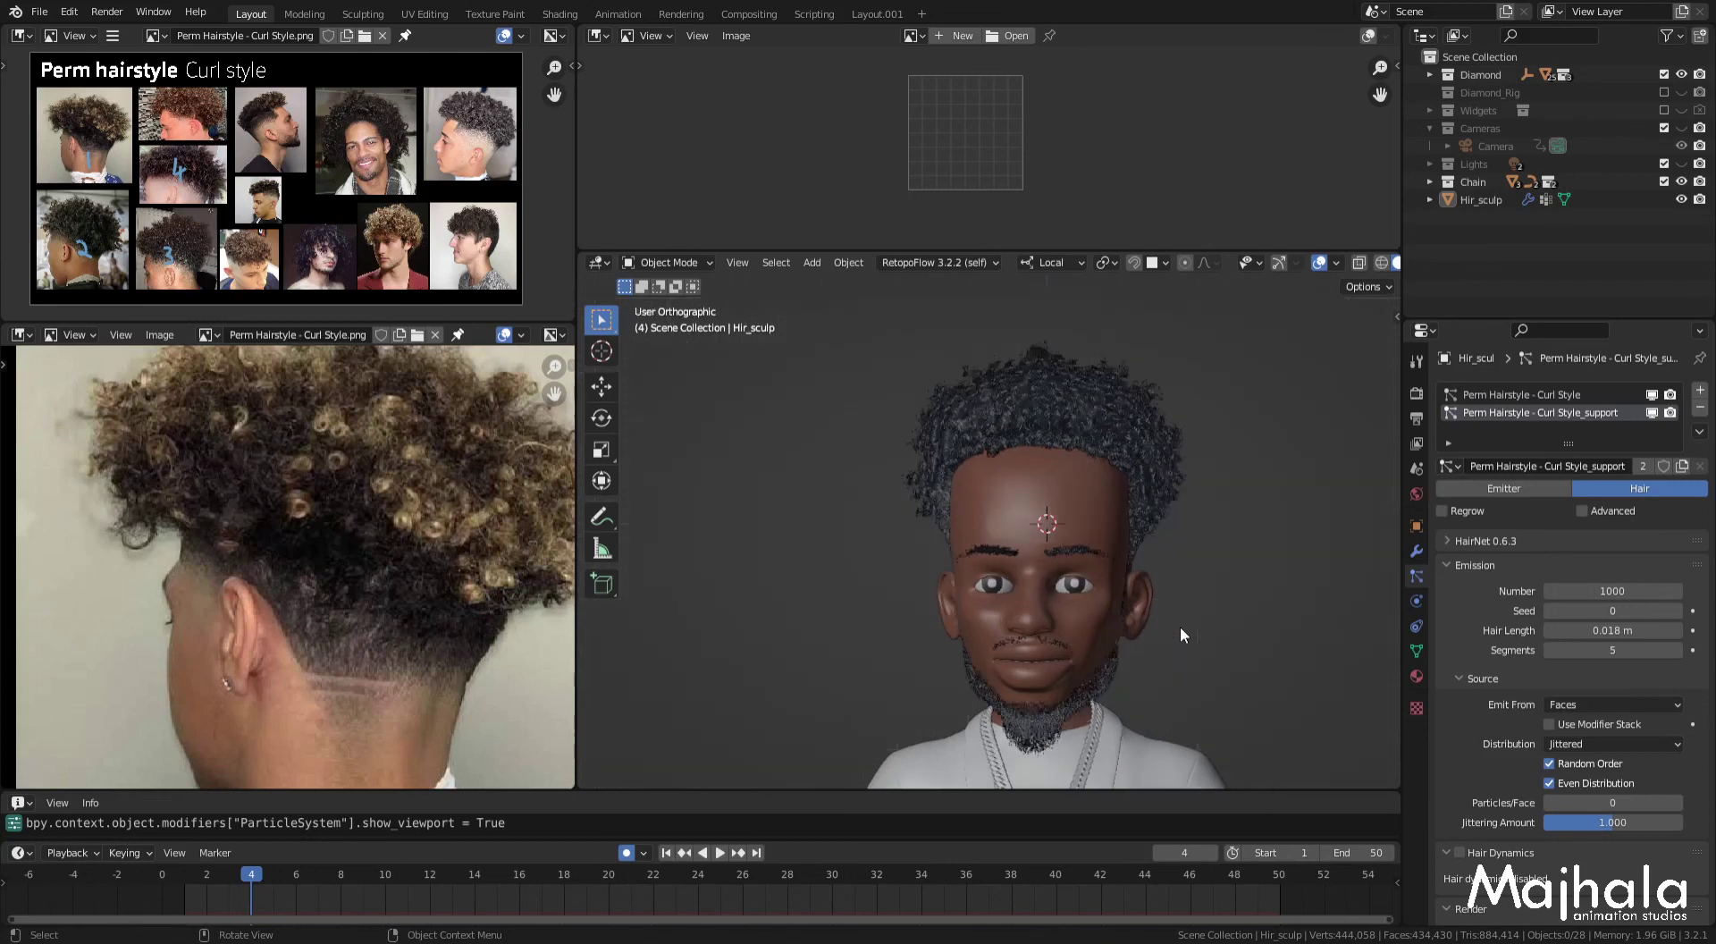
mouse_move(1193, 554)
middle_mouse_down("shift")
mouse_move(1194, 599)
mouse_move(1182, 576)
middle_mouse_up("shift")
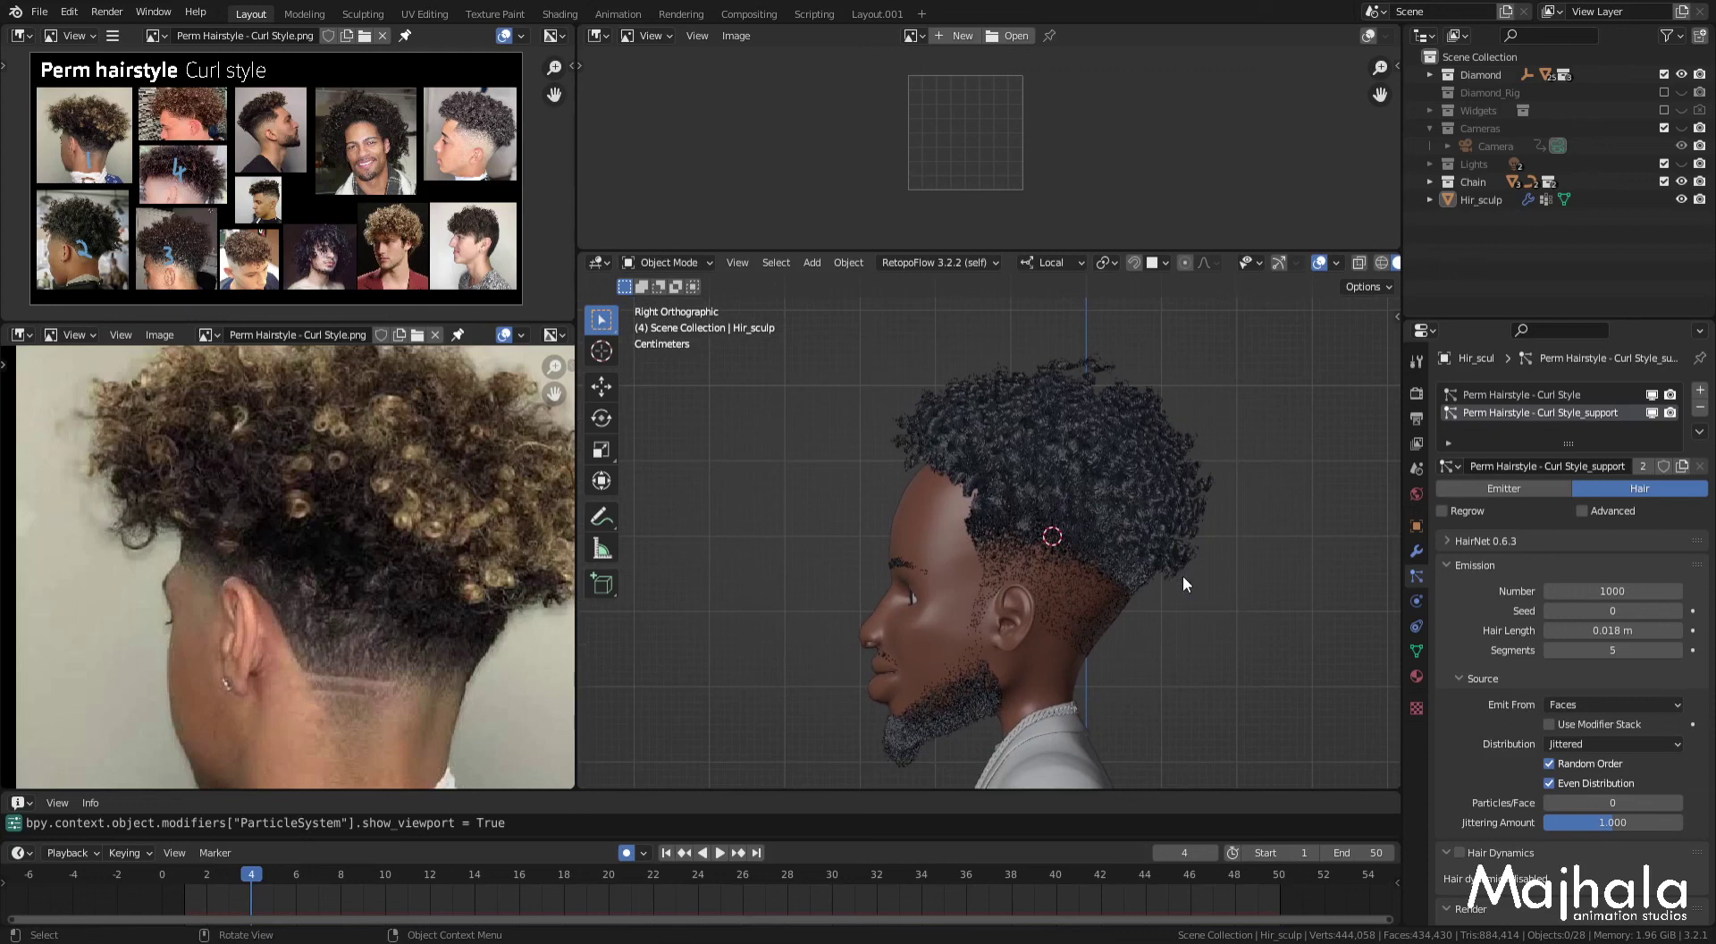
middle_click_drag(1182, 597, 1199, 669, "shift")
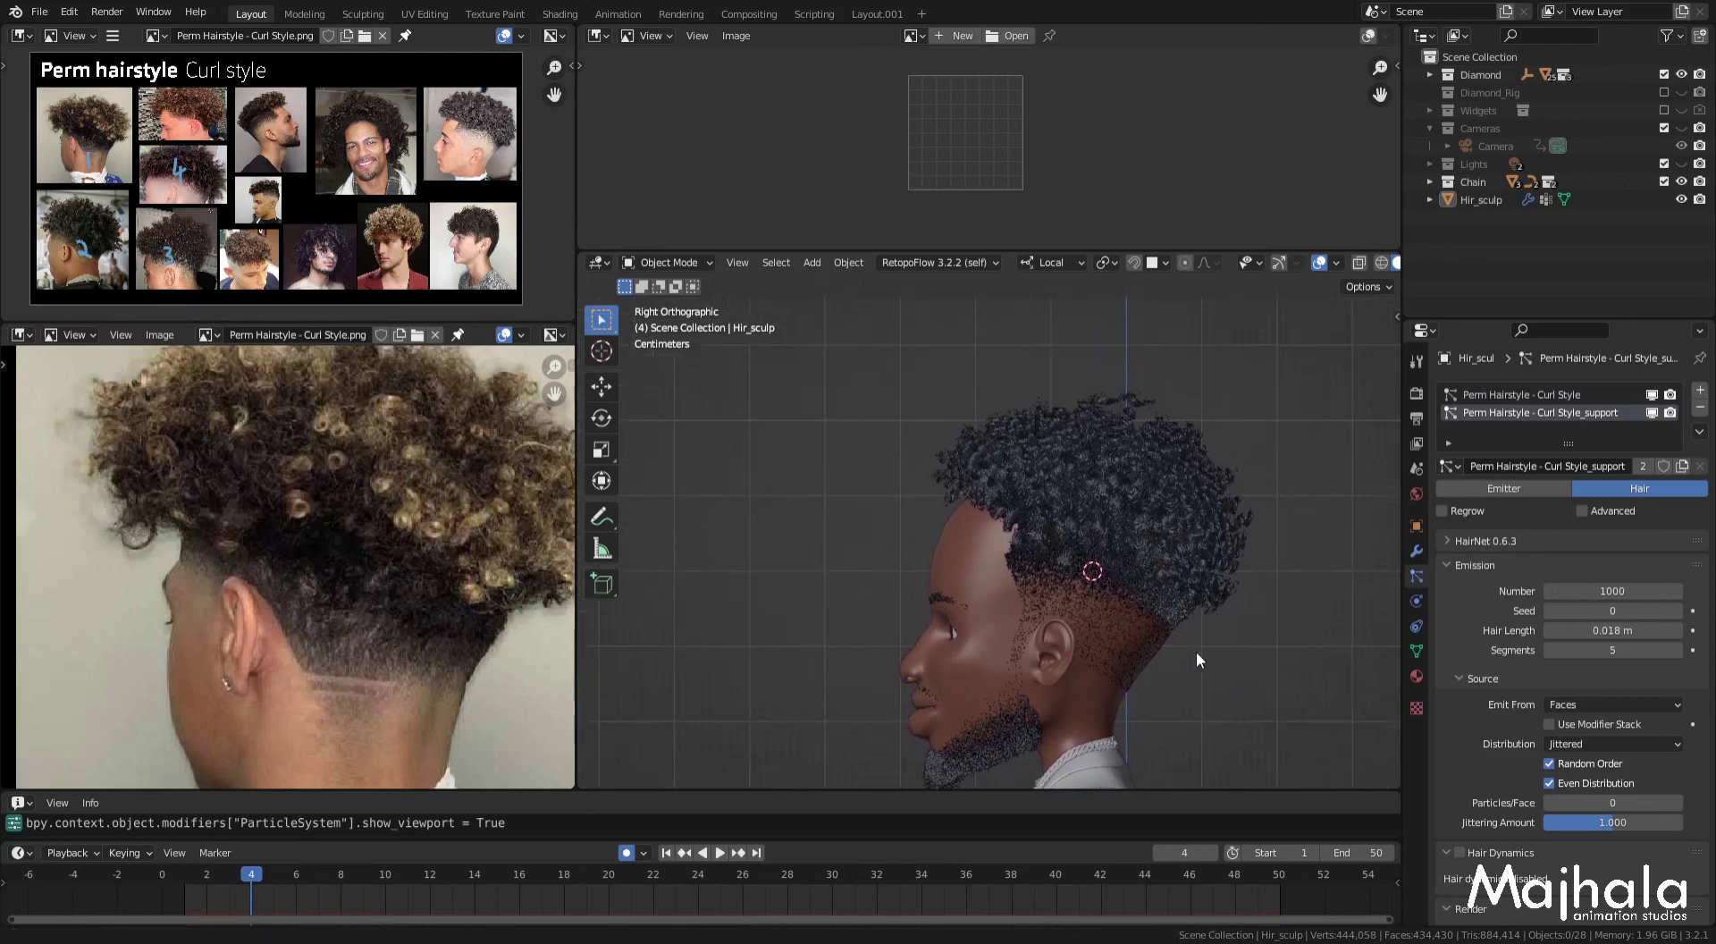
middle_click_drag(1207, 640, 1205, 618, "shift")
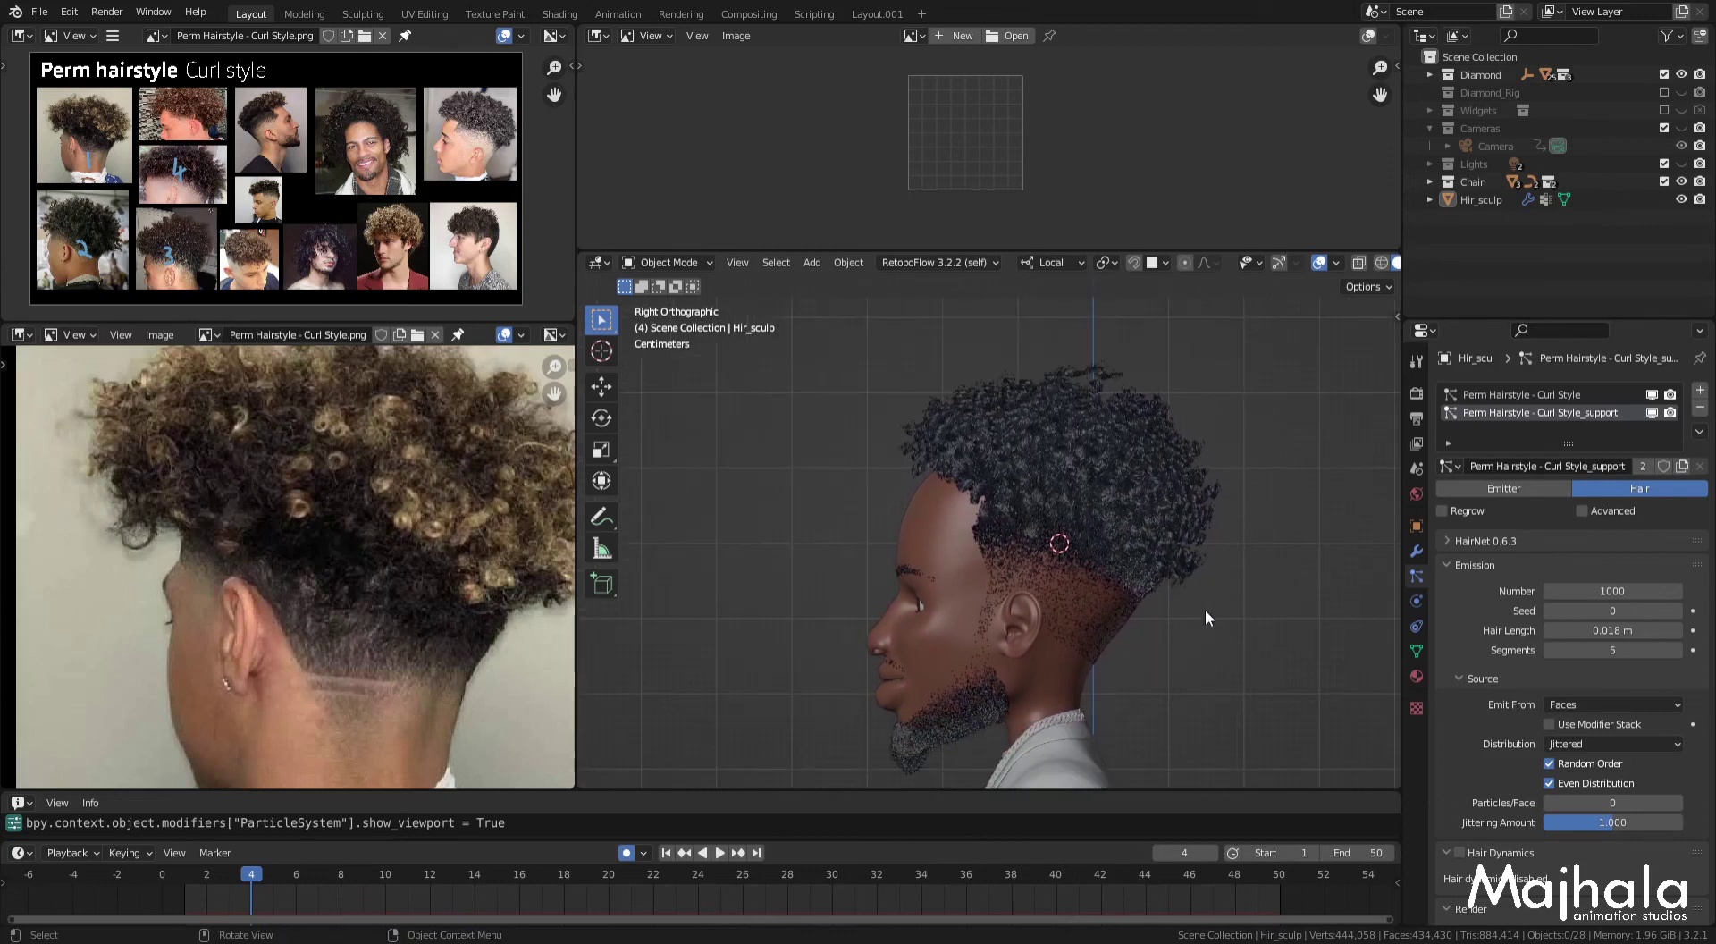
mouse_move(1246, 620)
middle_mouse_down("shift")
mouse_move(1247, 602)
mouse_move(1198, 600)
middle_mouse_up("shift")
key("ctrl+s")
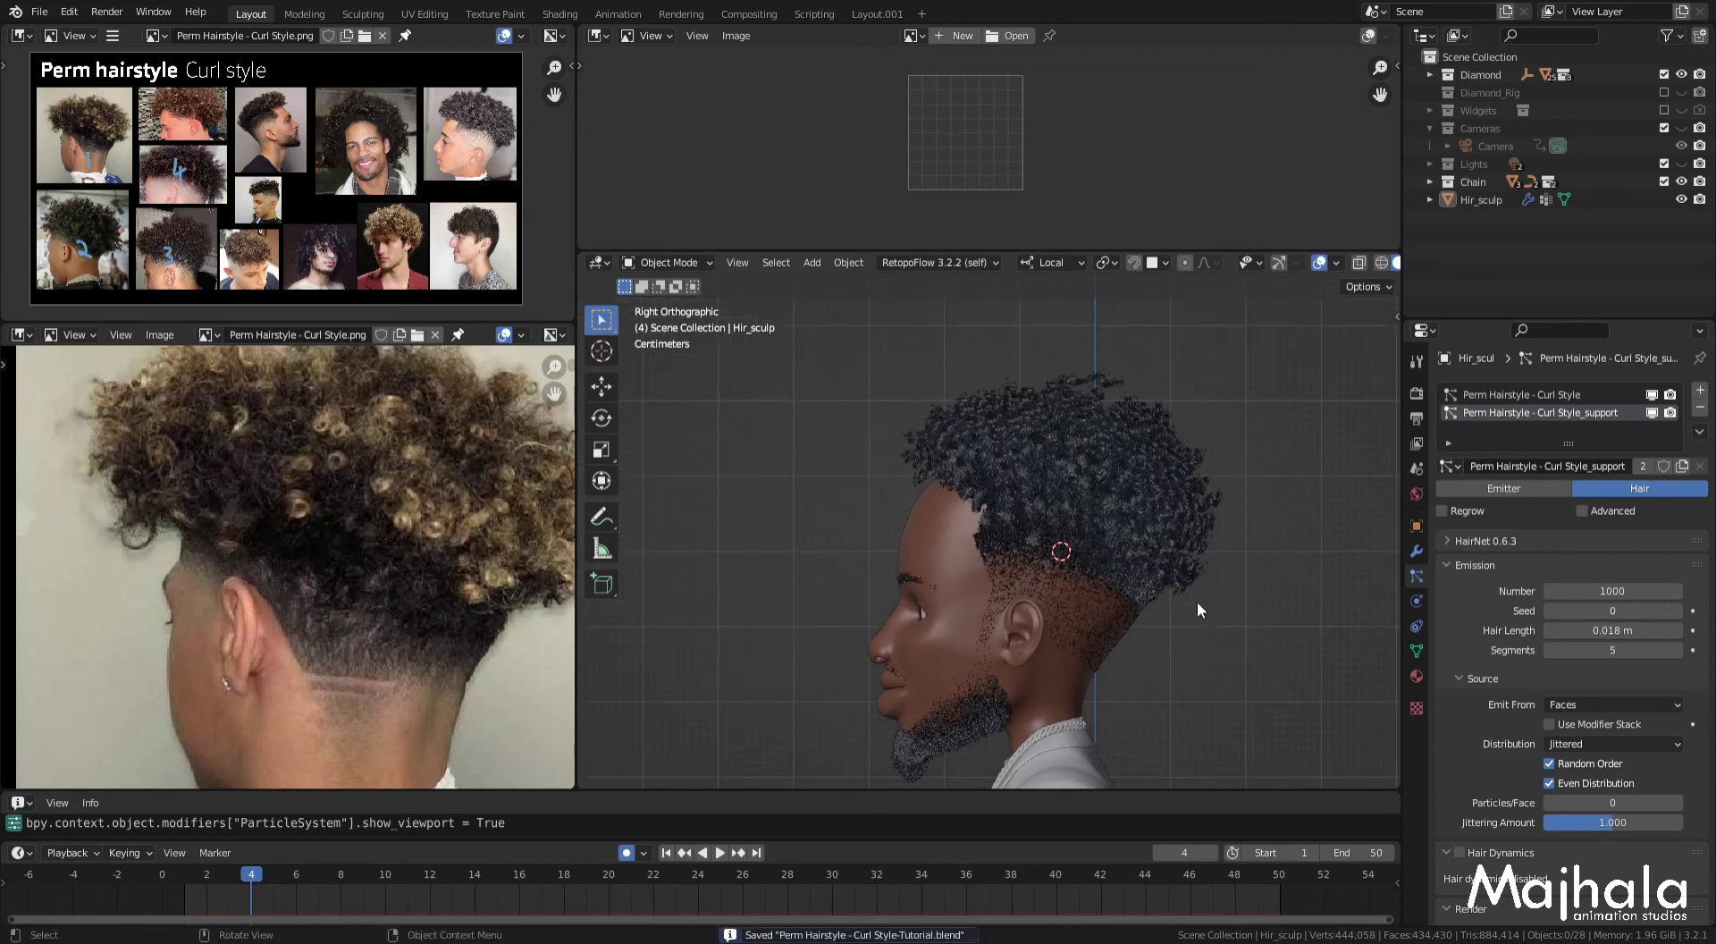
mouse_move(1149, 601)
middle_mouse_down("alt")
mouse_move(1085, 615)
mouse_move(1160, 587)
middle_mouse_up("alt")
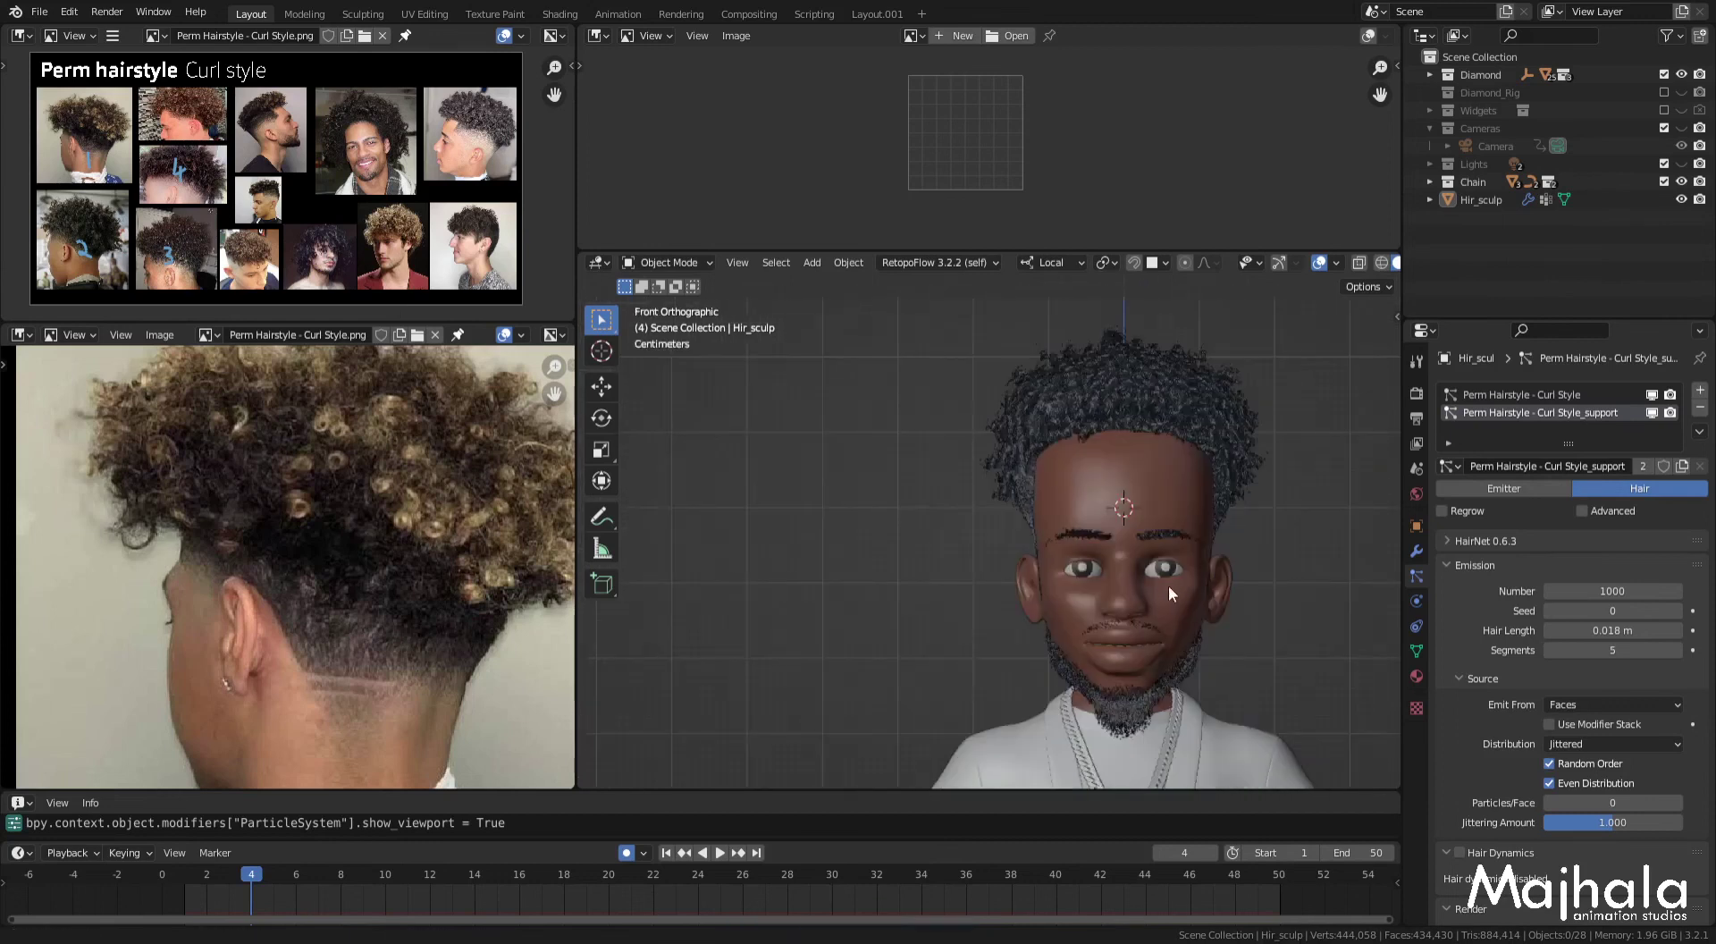
mouse_move(1166, 597)
middle_mouse_down("alt")
mouse_move(1074, 592)
mouse_move(1188, 646)
middle_mouse_up("alt")
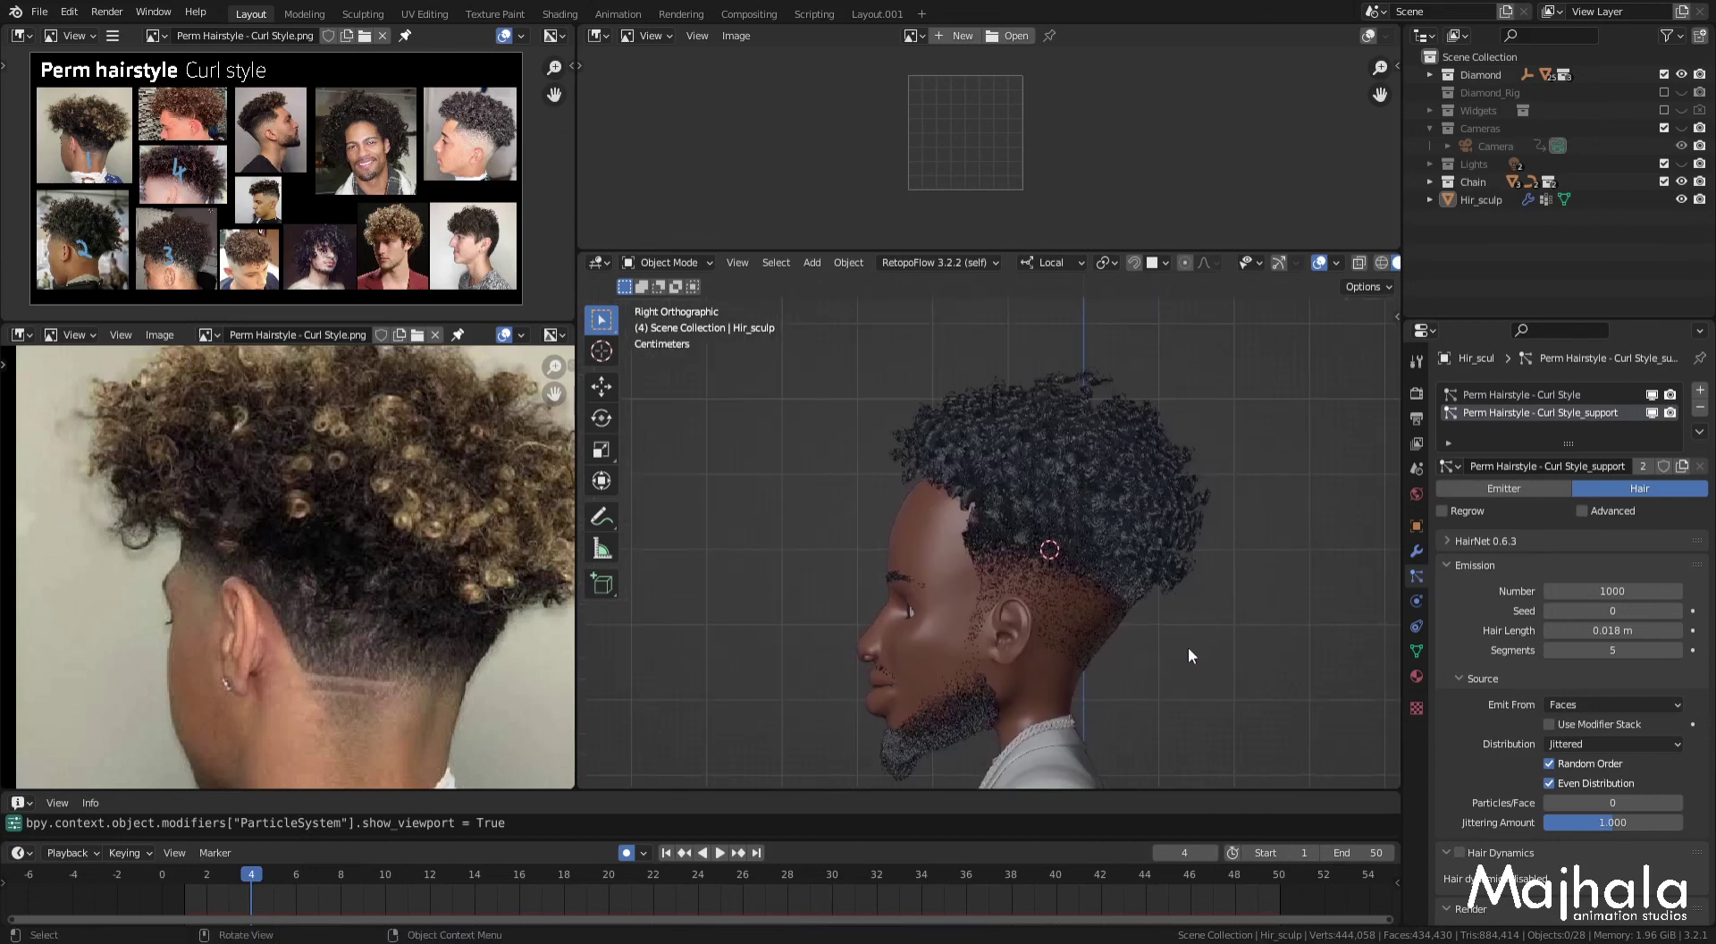